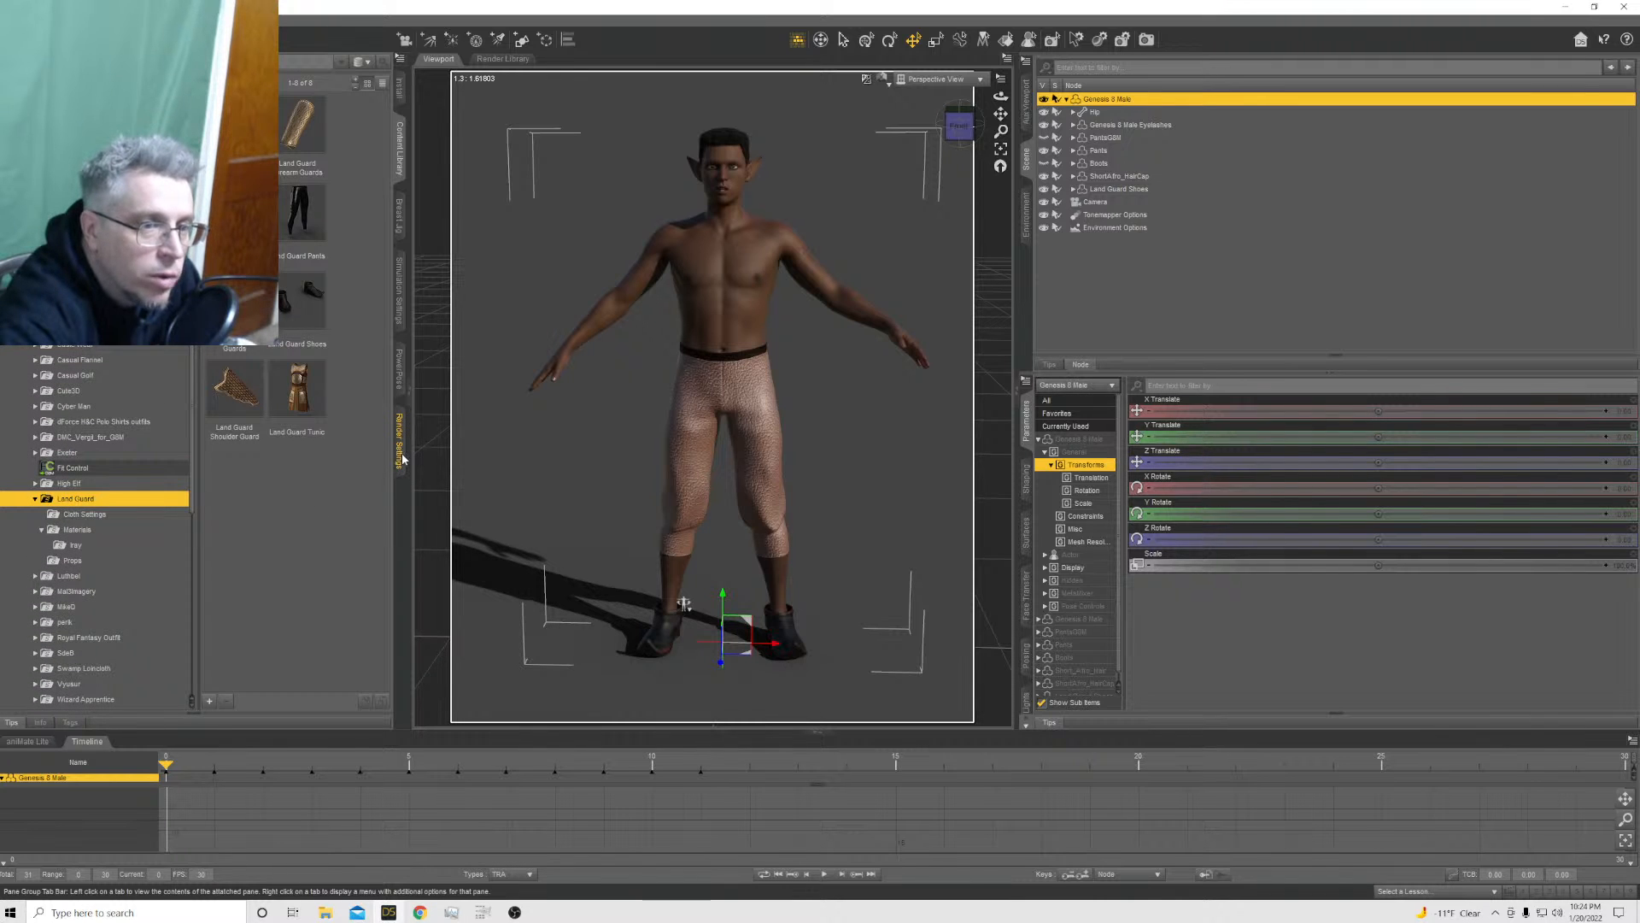
Turn off Draw Ground in the render settings and set the viewport draw style to Texture Shaded
mouse_move(512, 912)
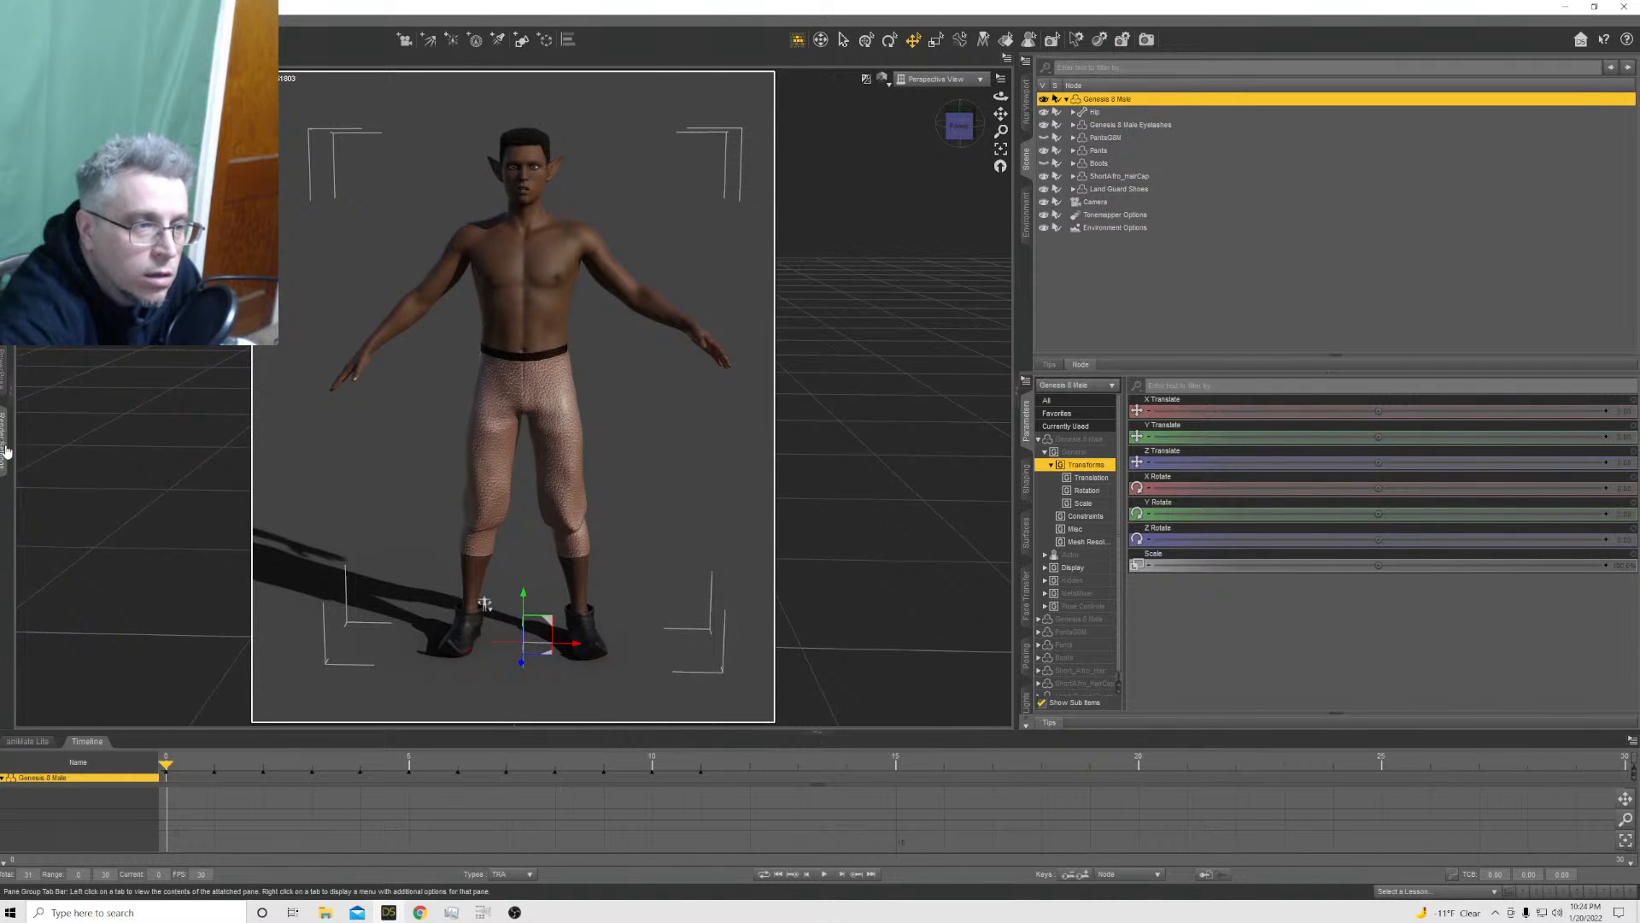
mouse_move(5, 448)
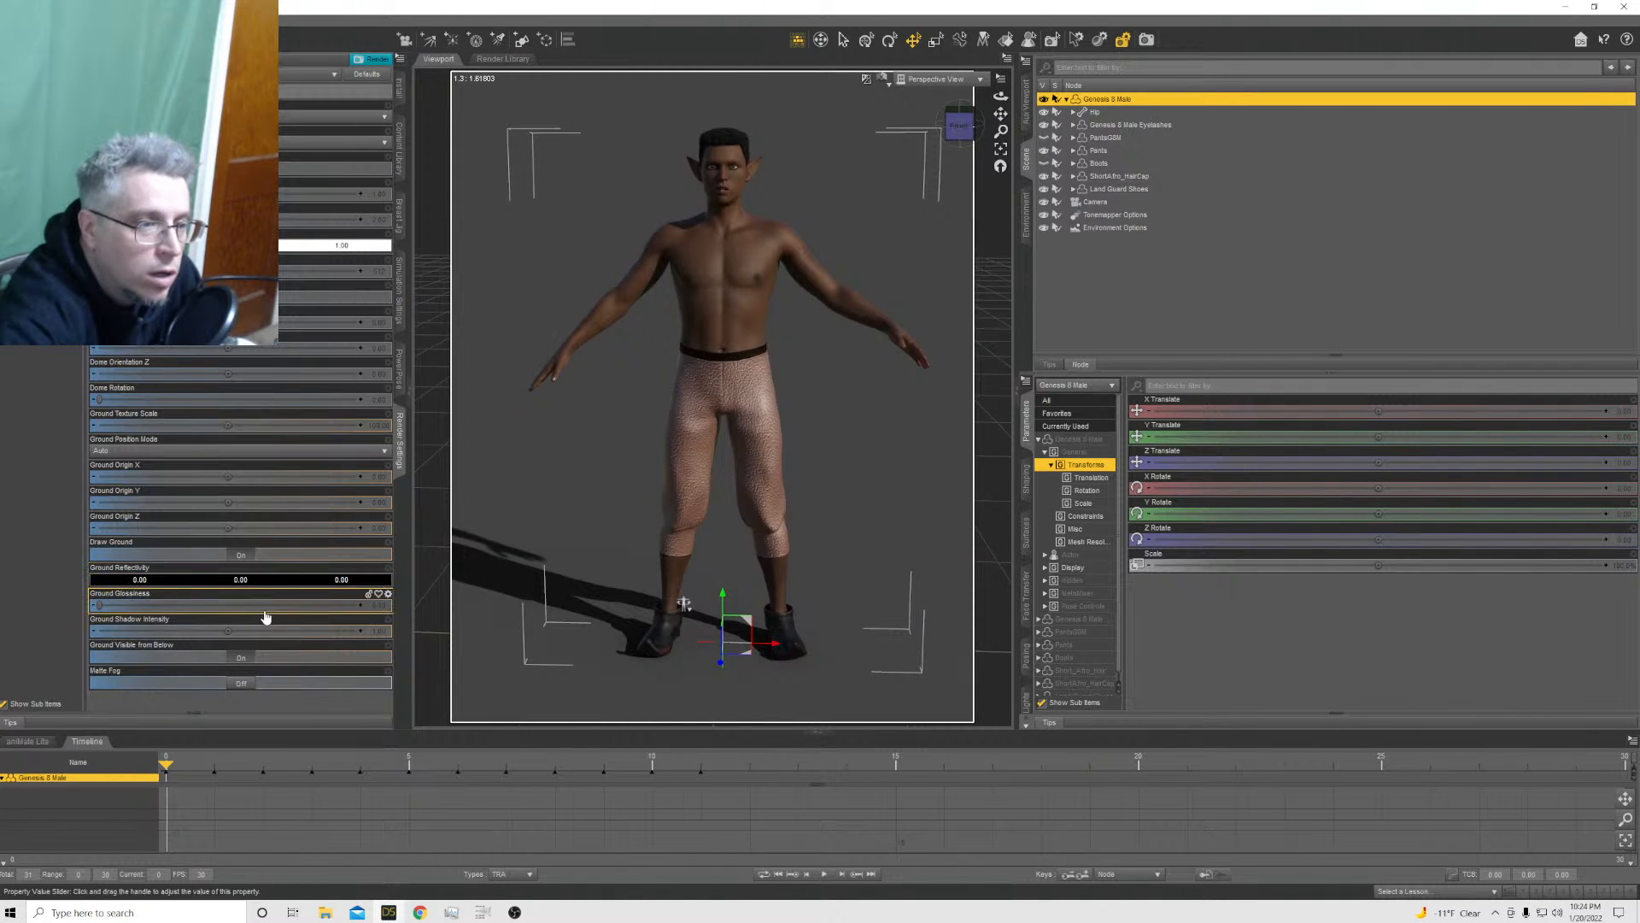
left_click(241, 555)
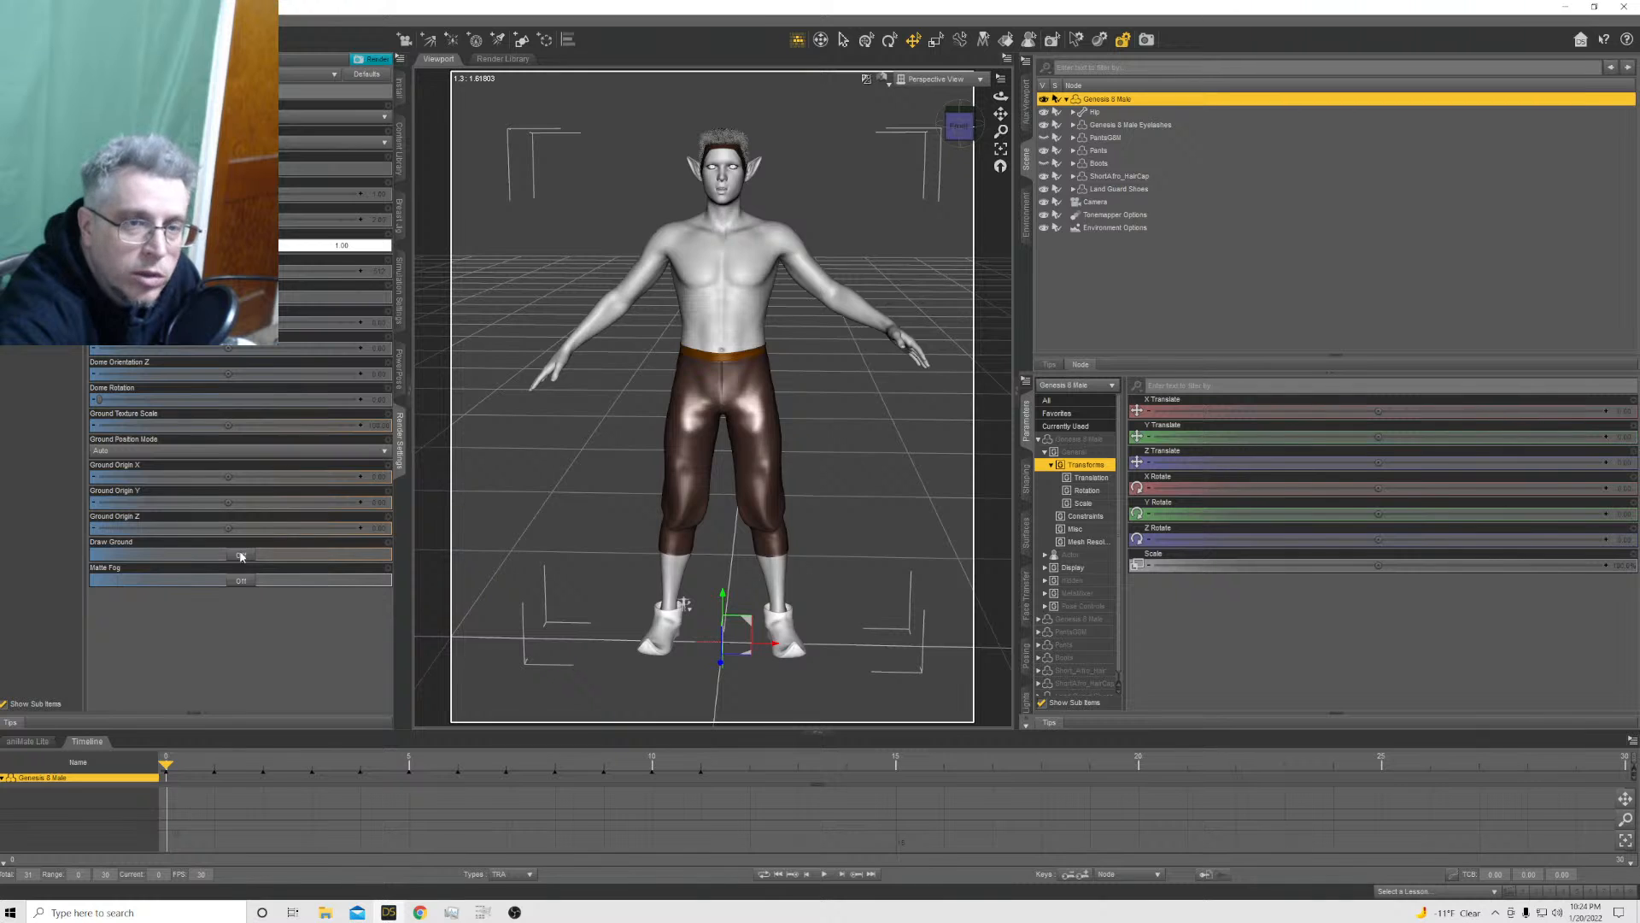
left_click(886, 83)
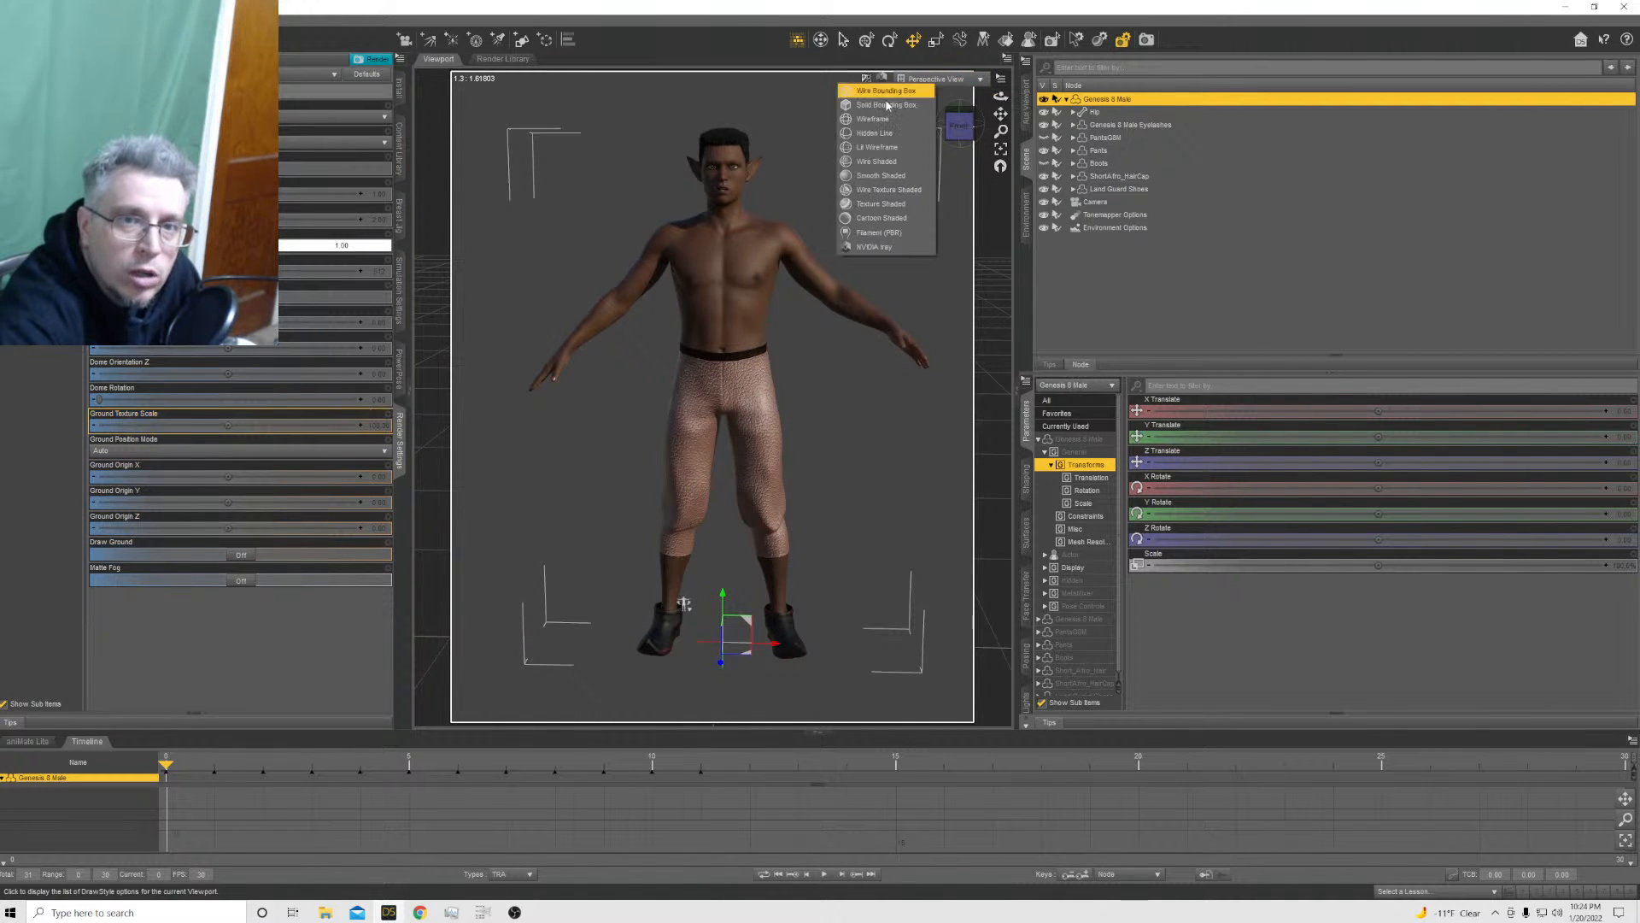
left_click(878, 202)
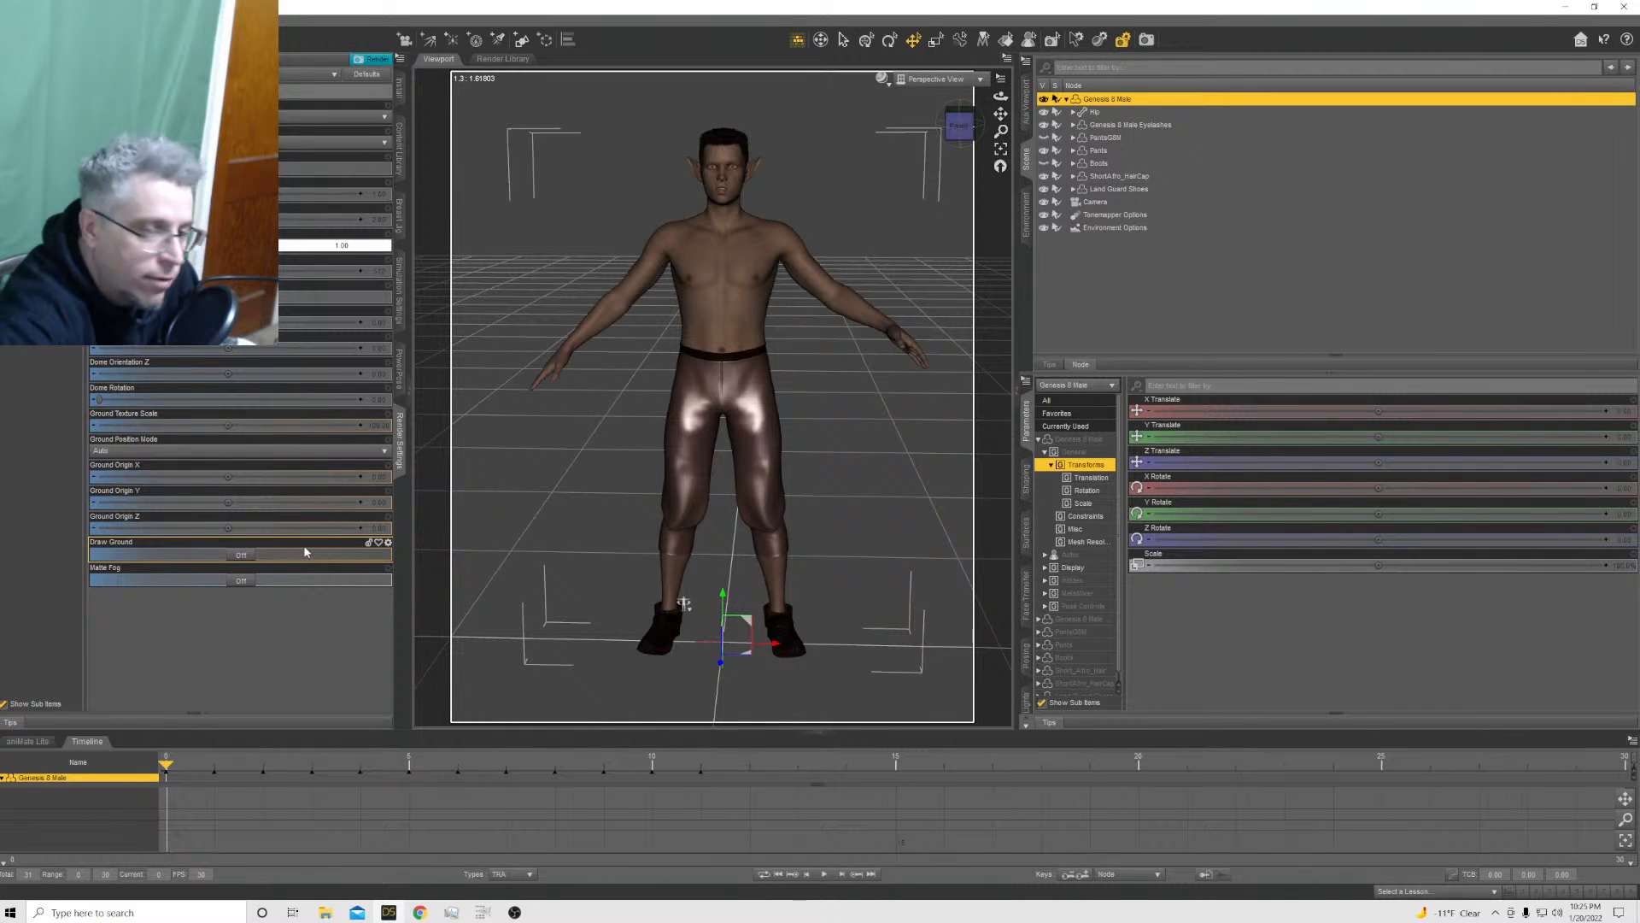
Apply the Nuetral pose preset from the walk cycle content folder to the Genesis 8 Male at frame 0
left_click(402, 162)
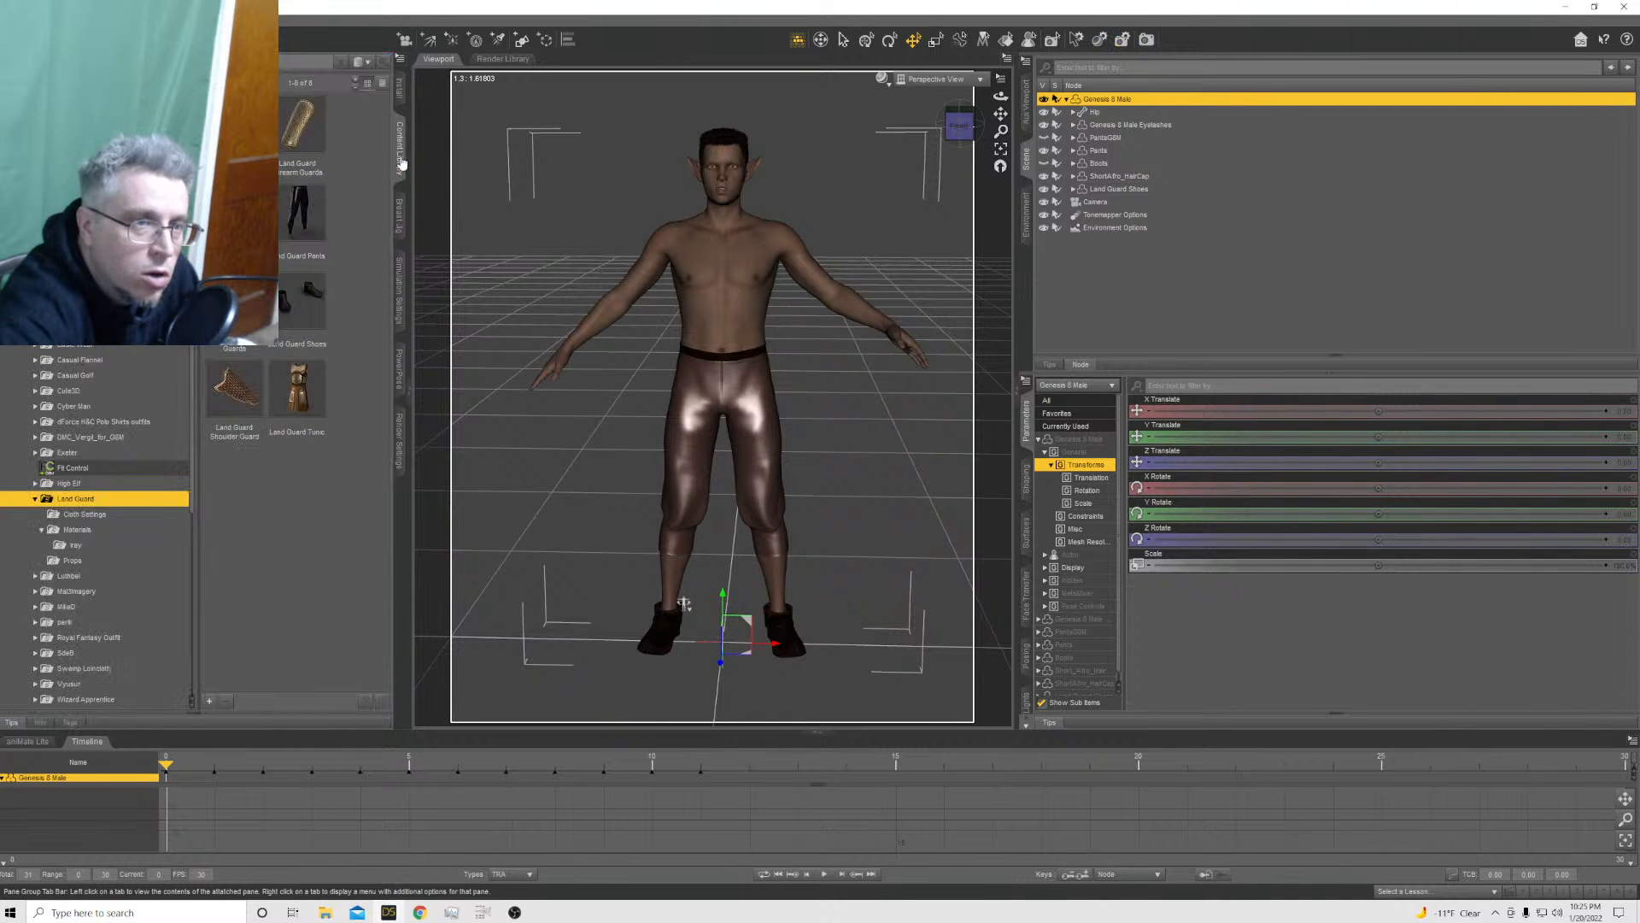
left_click(402, 162)
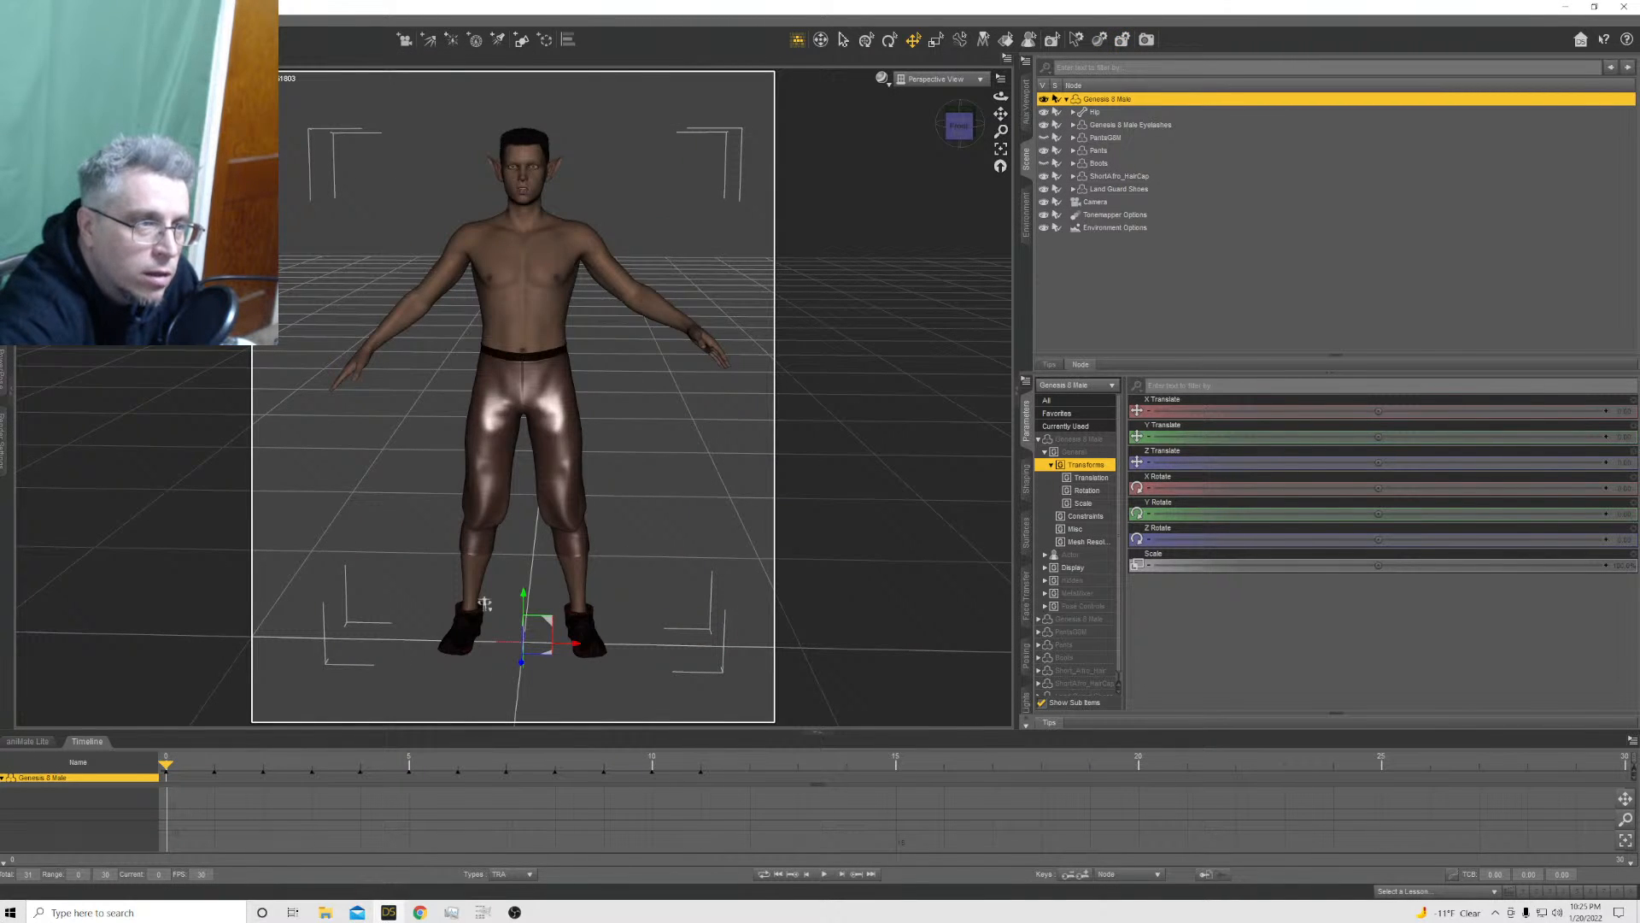
left_click(3, 152)
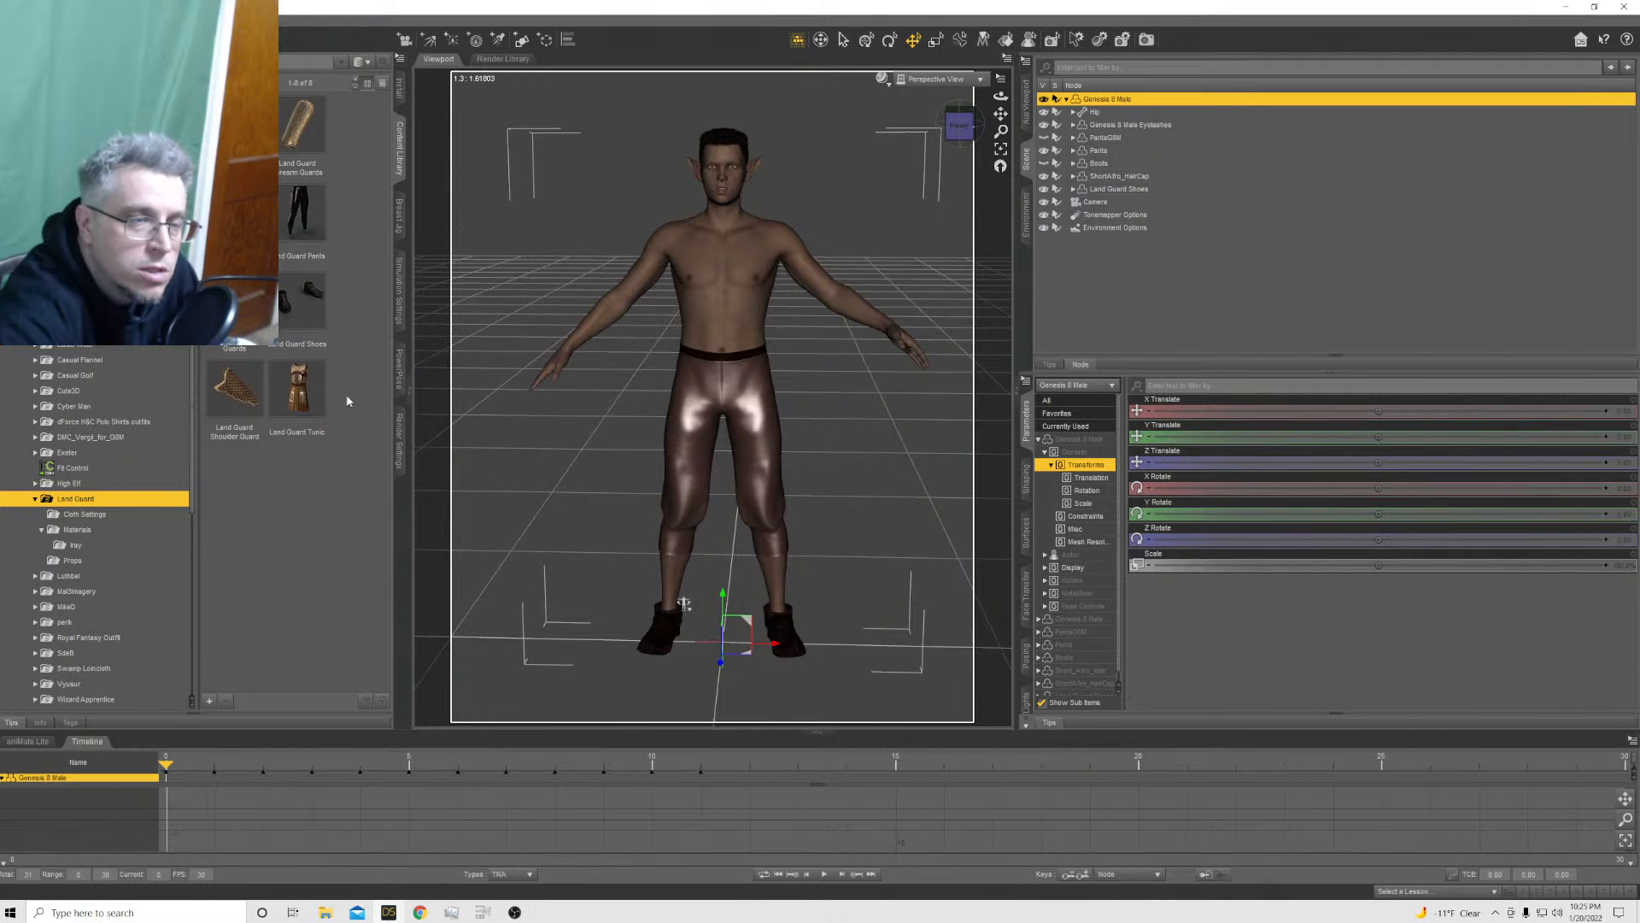
scroll(103, 530, "up", 10)
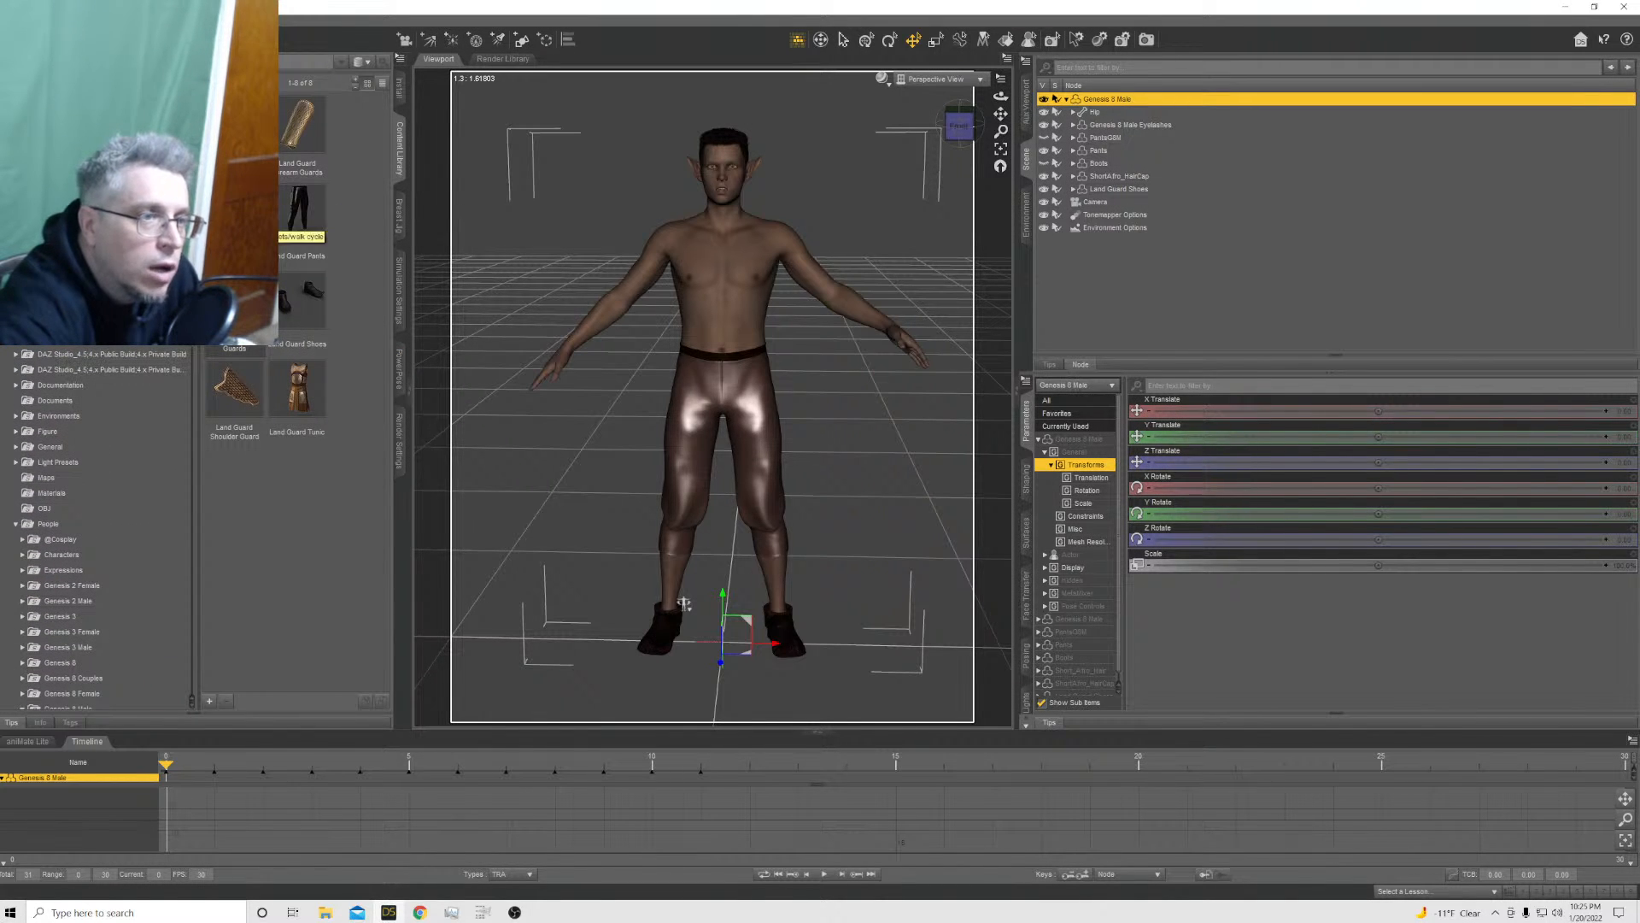
left_click(102, 216)
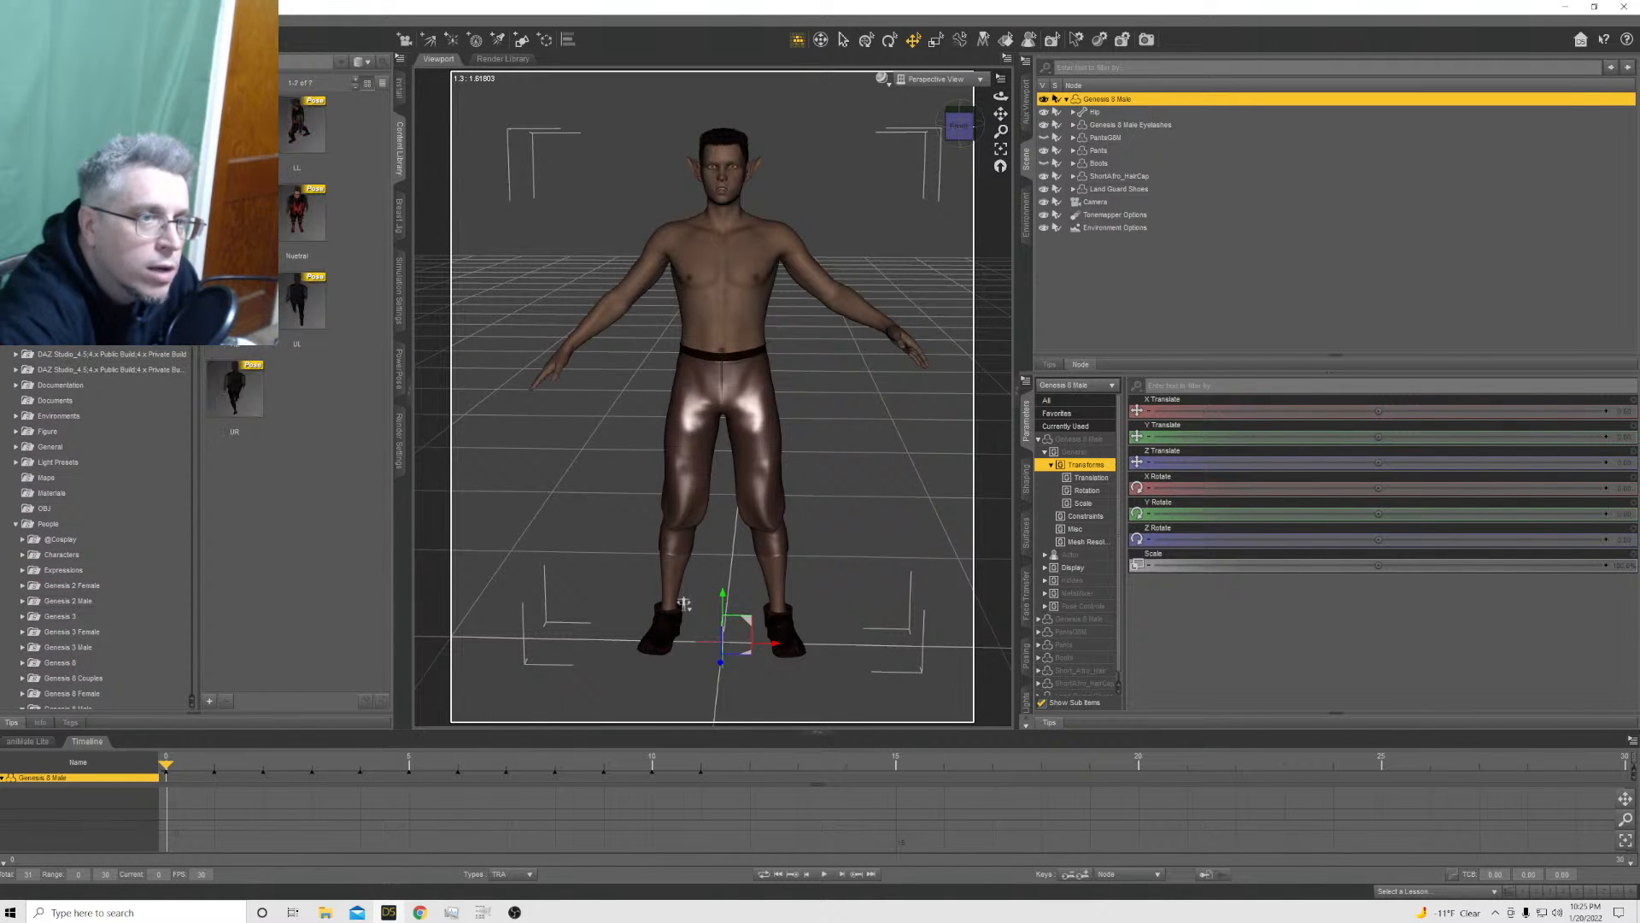
double_click(303, 232)
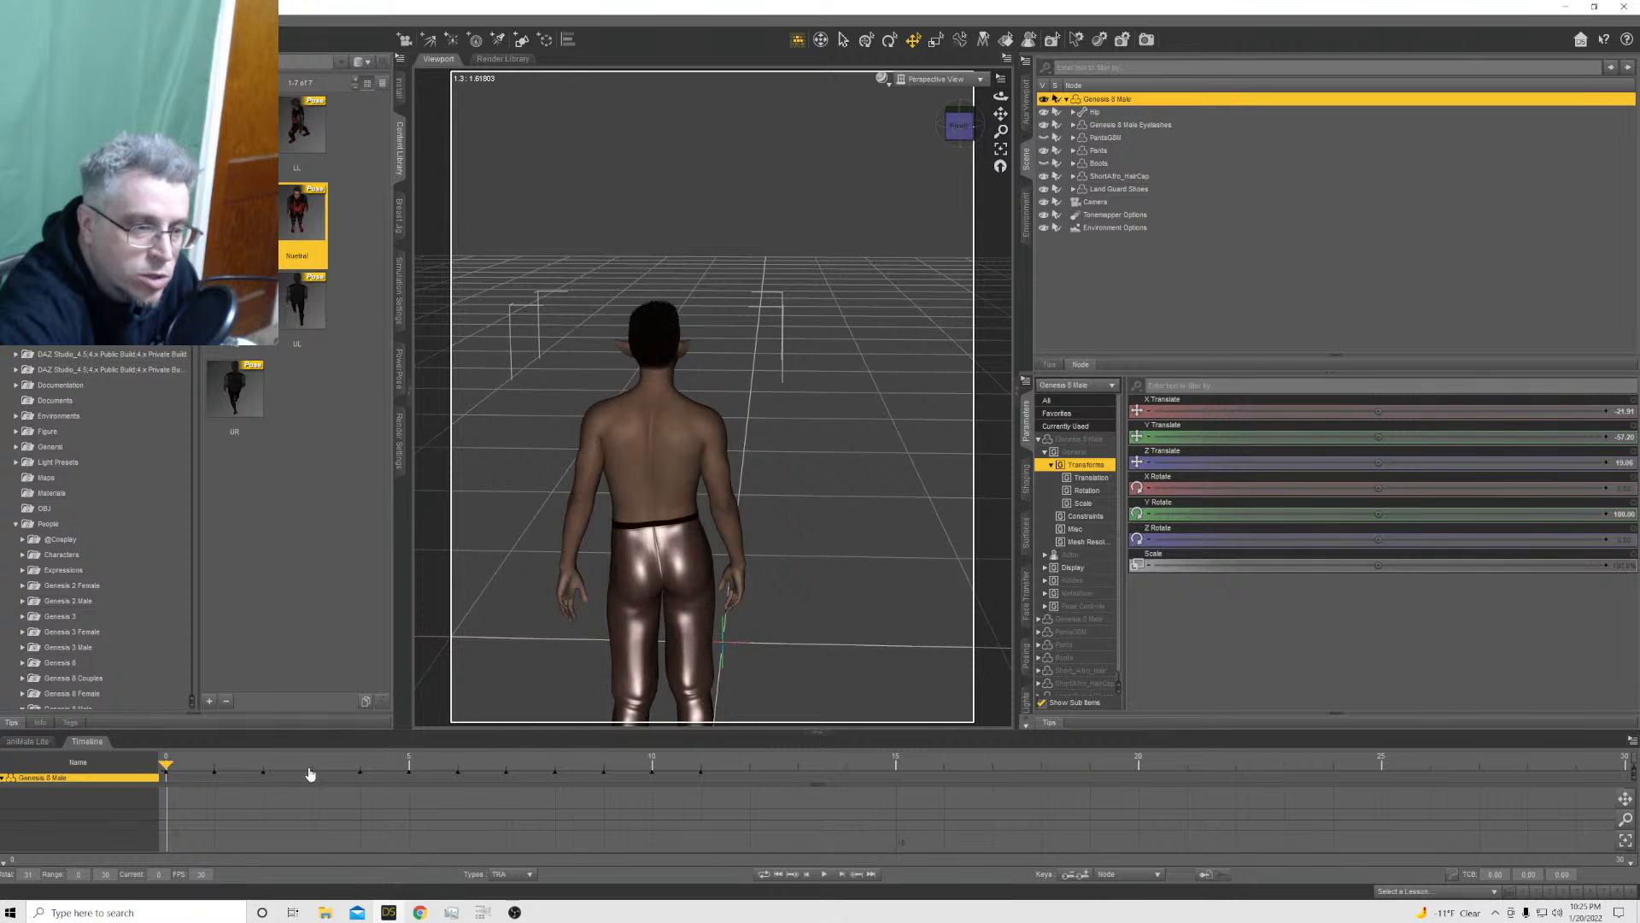
Compare the figure at frames 4 and 0, and view the scene through the Camera
left_click(363, 772)
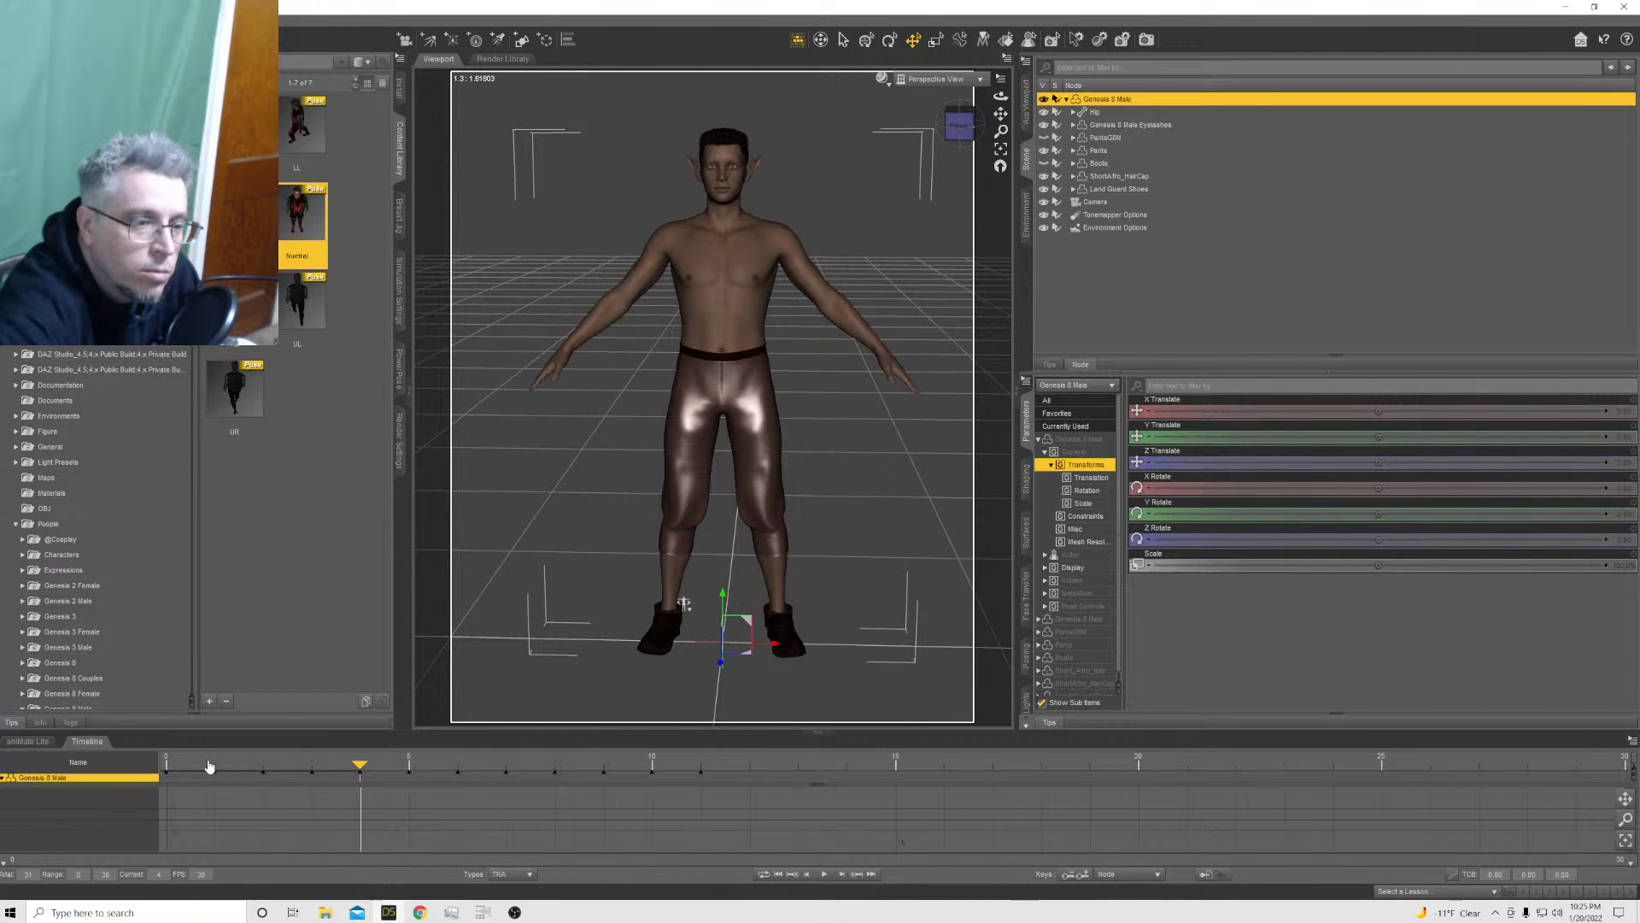
left_click(166, 774)
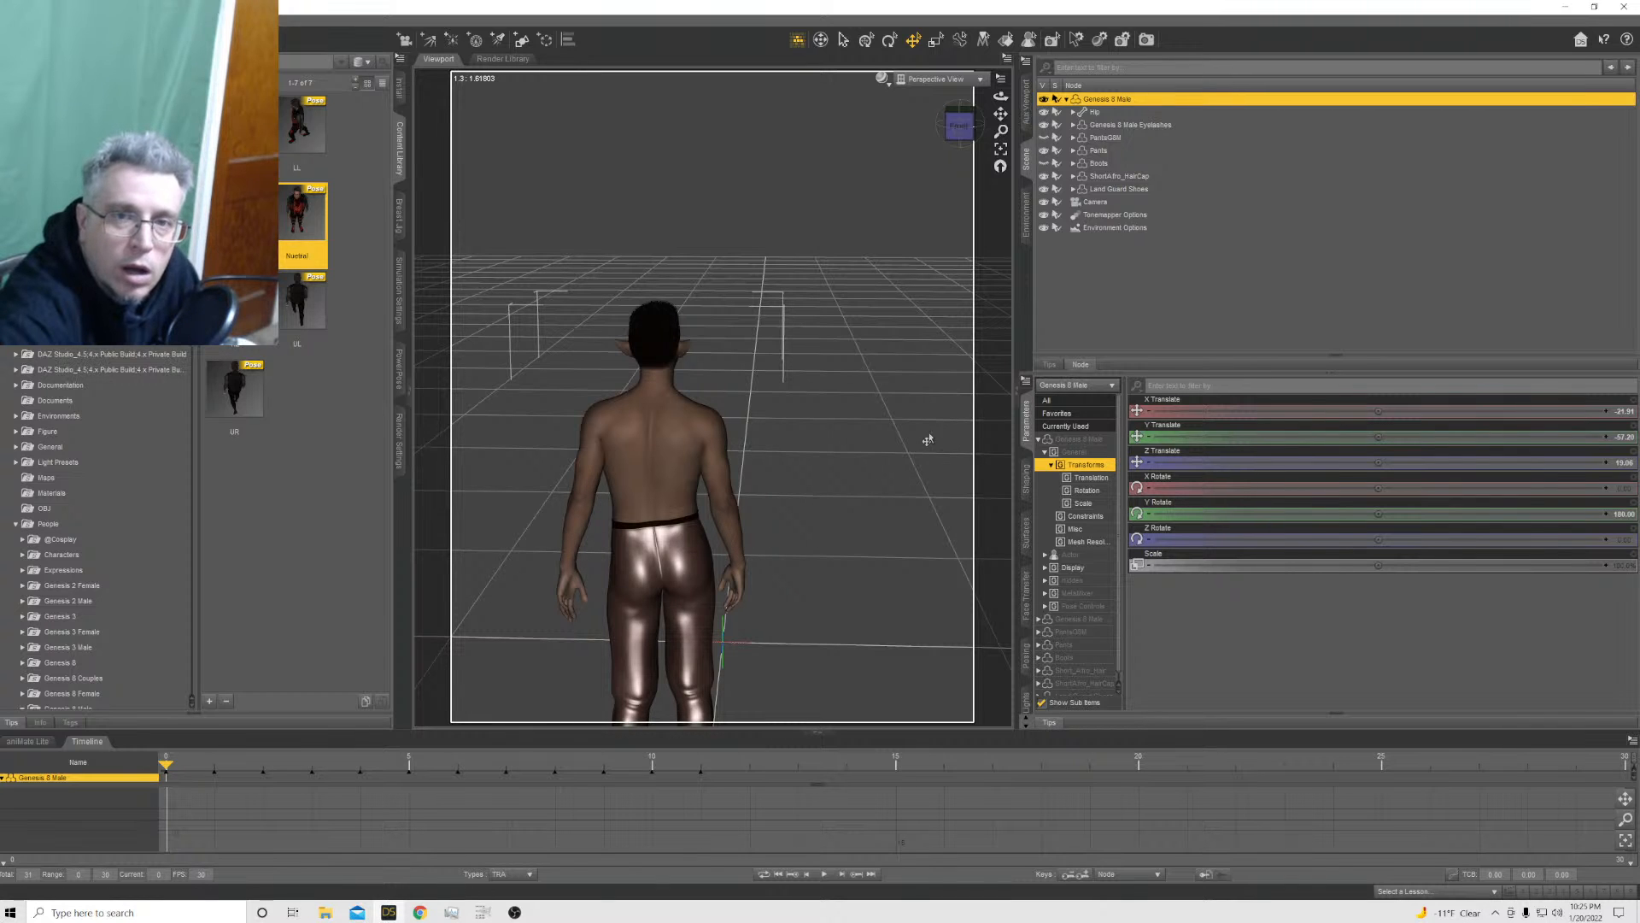
left_click(938, 78)
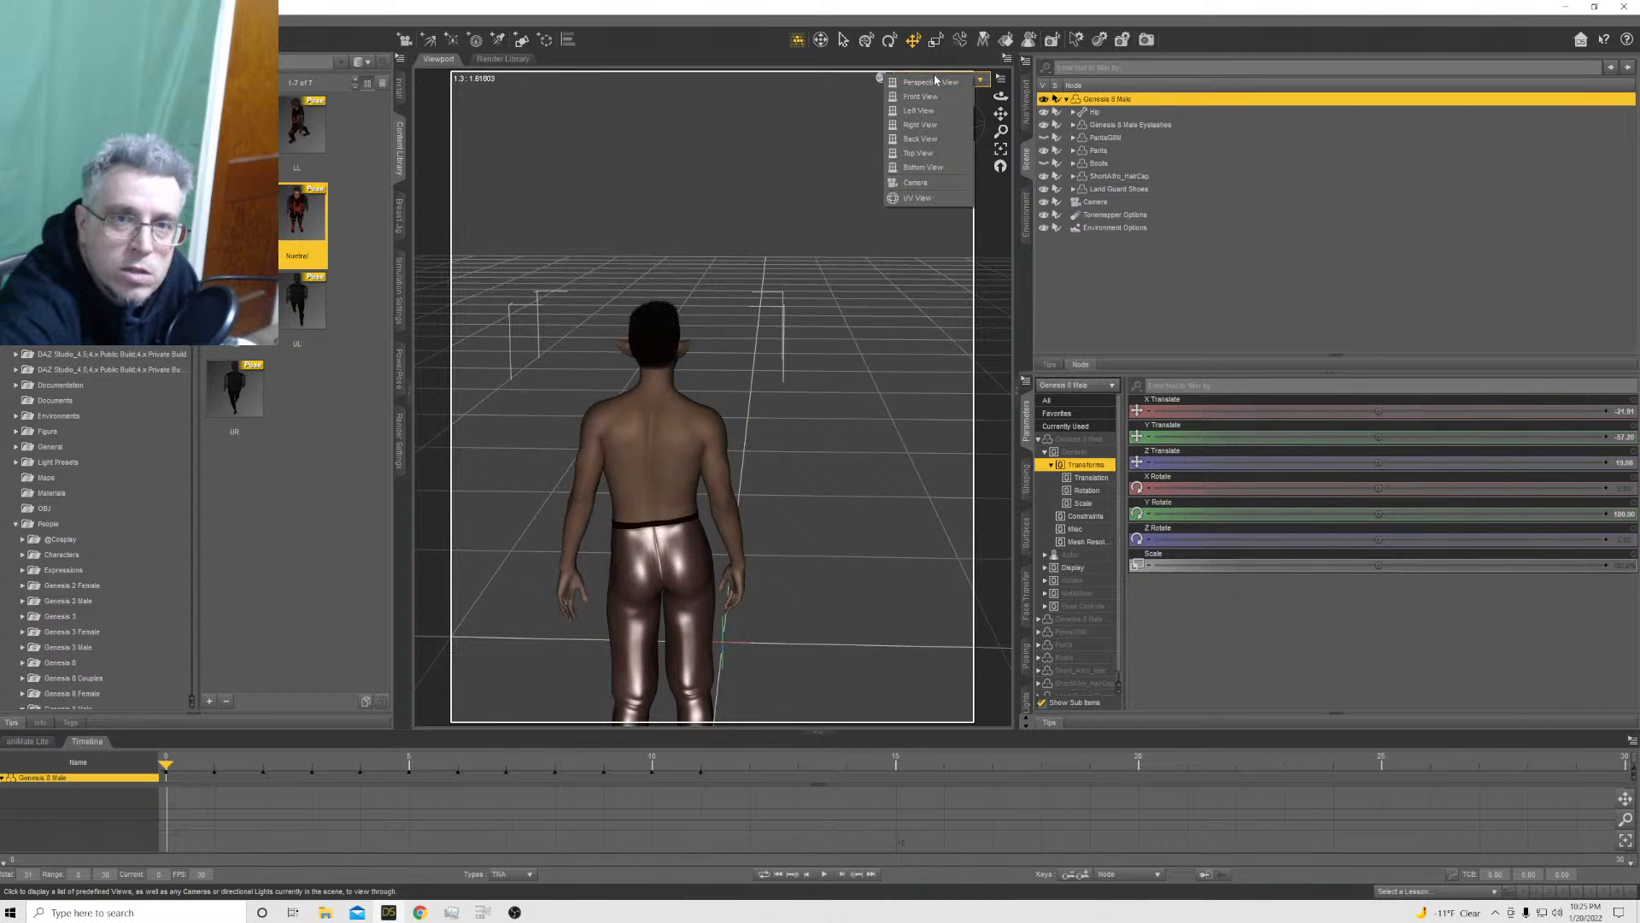
left_click(925, 185)
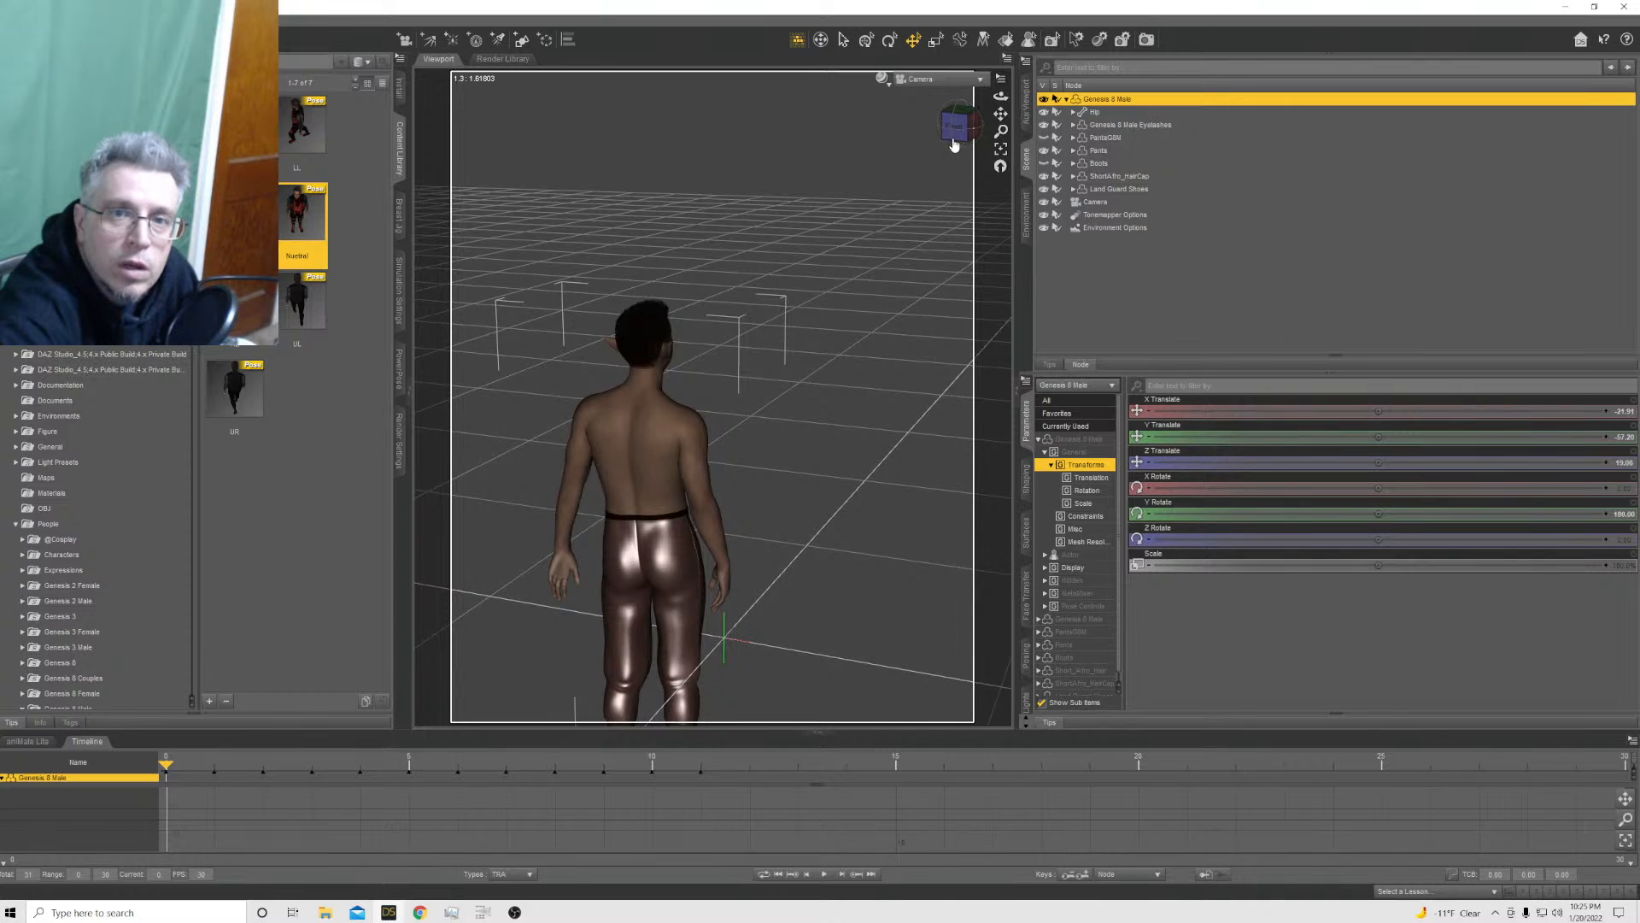
left_click(958, 126)
left_click_drag(958, 127, 920, 138)
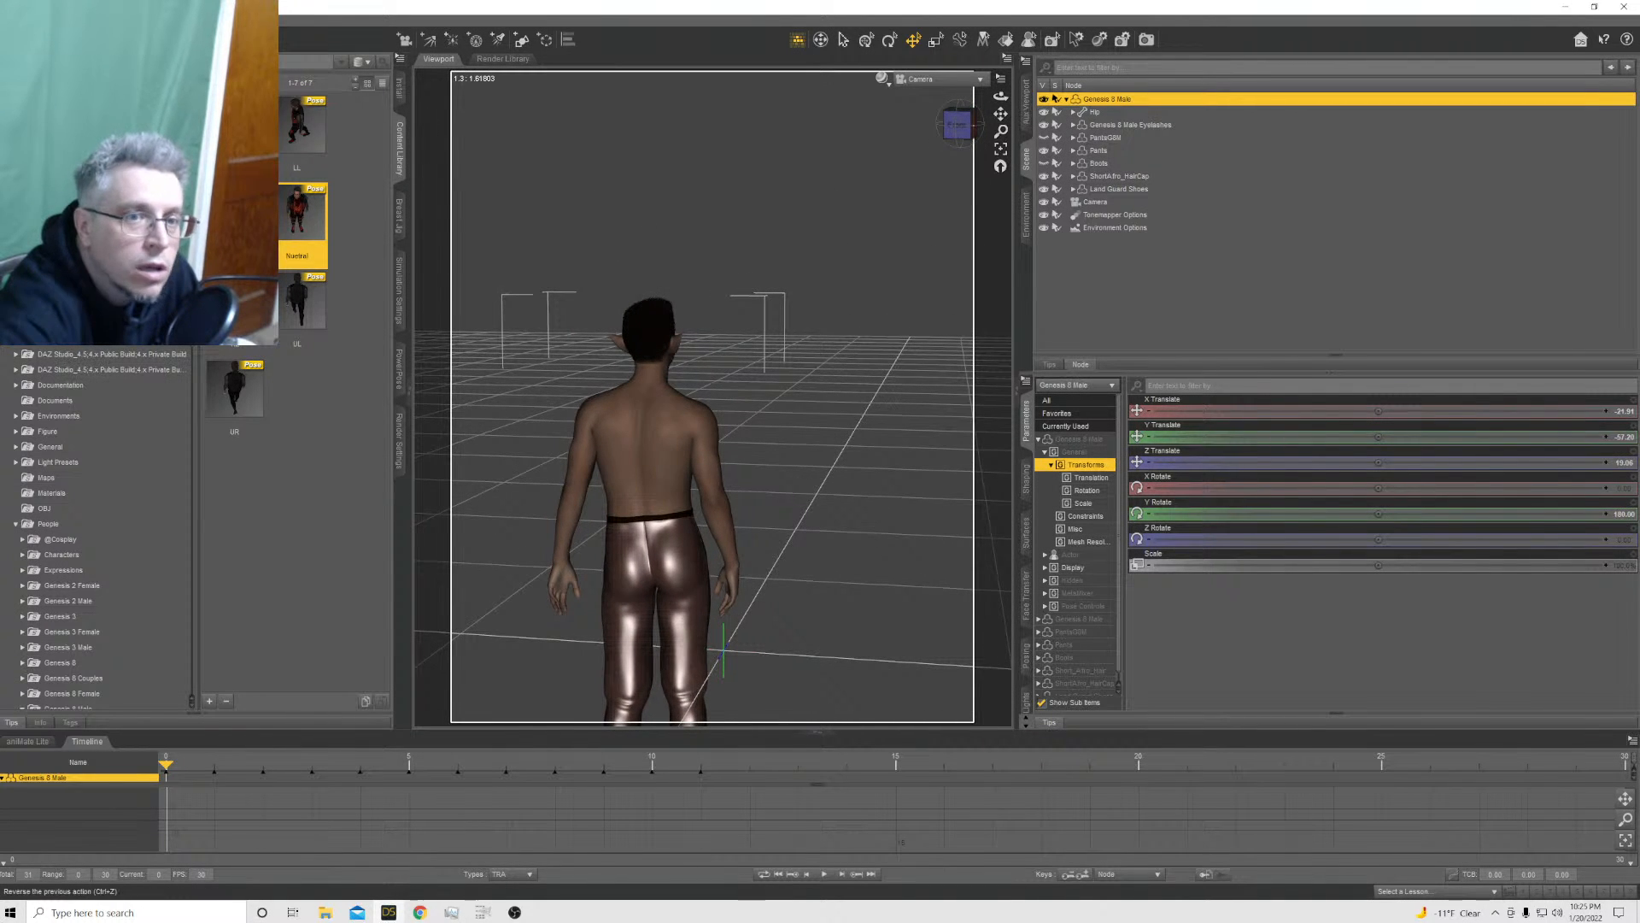
key("ctrl+z")
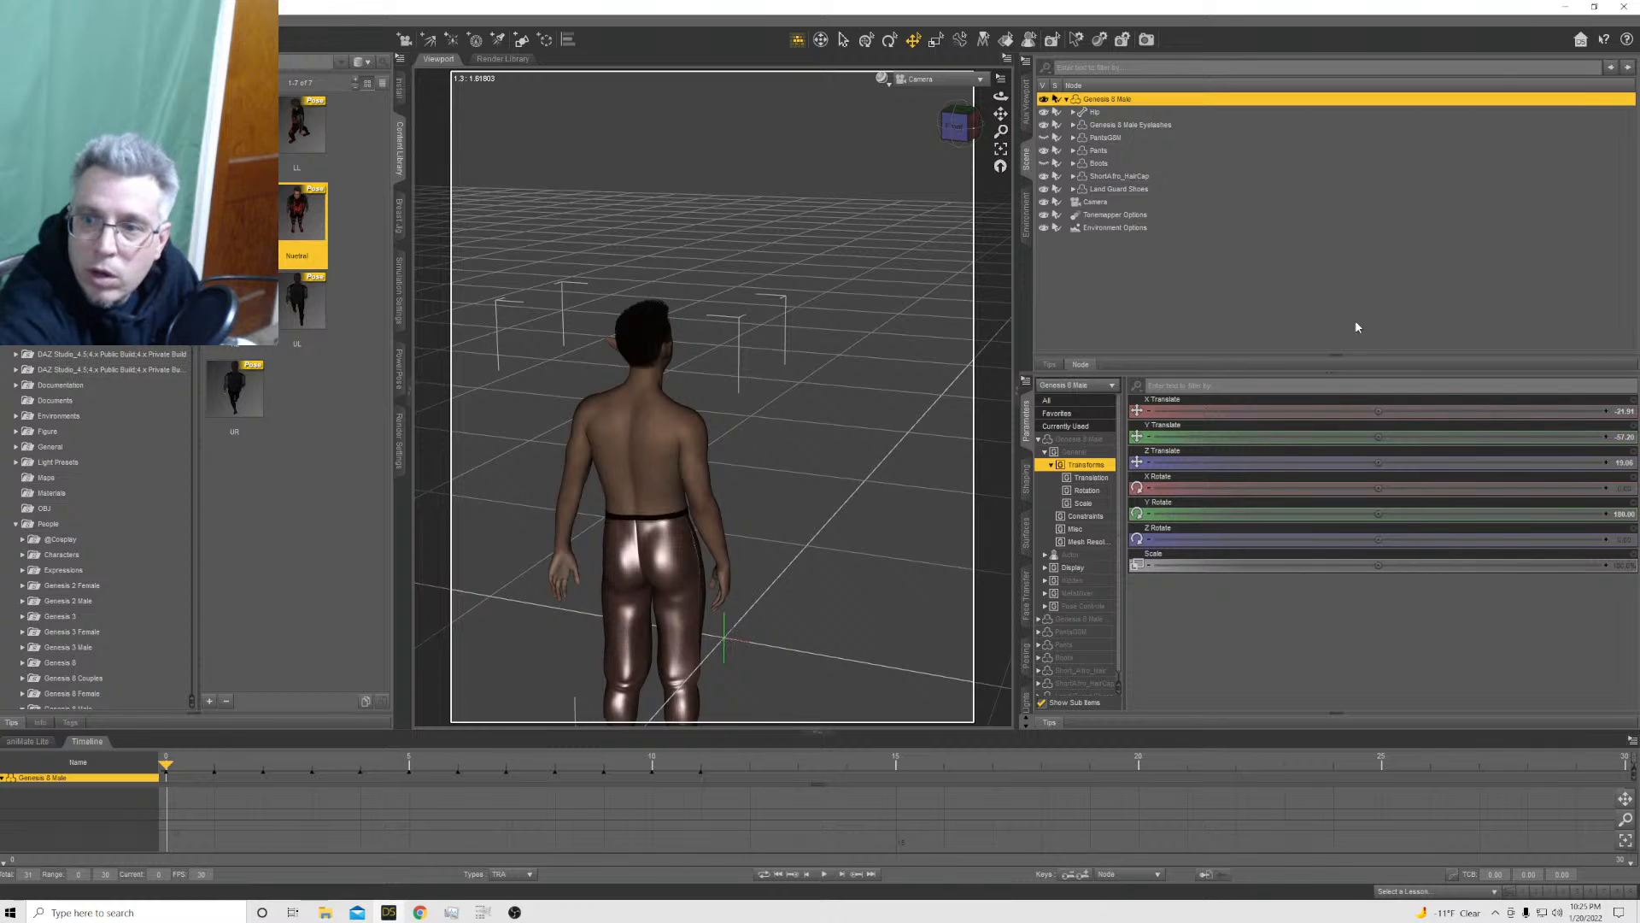
Set the Genesis 8 Male's X, Y and Z Translate values to 0 at frame 0
left_click(1628, 411)
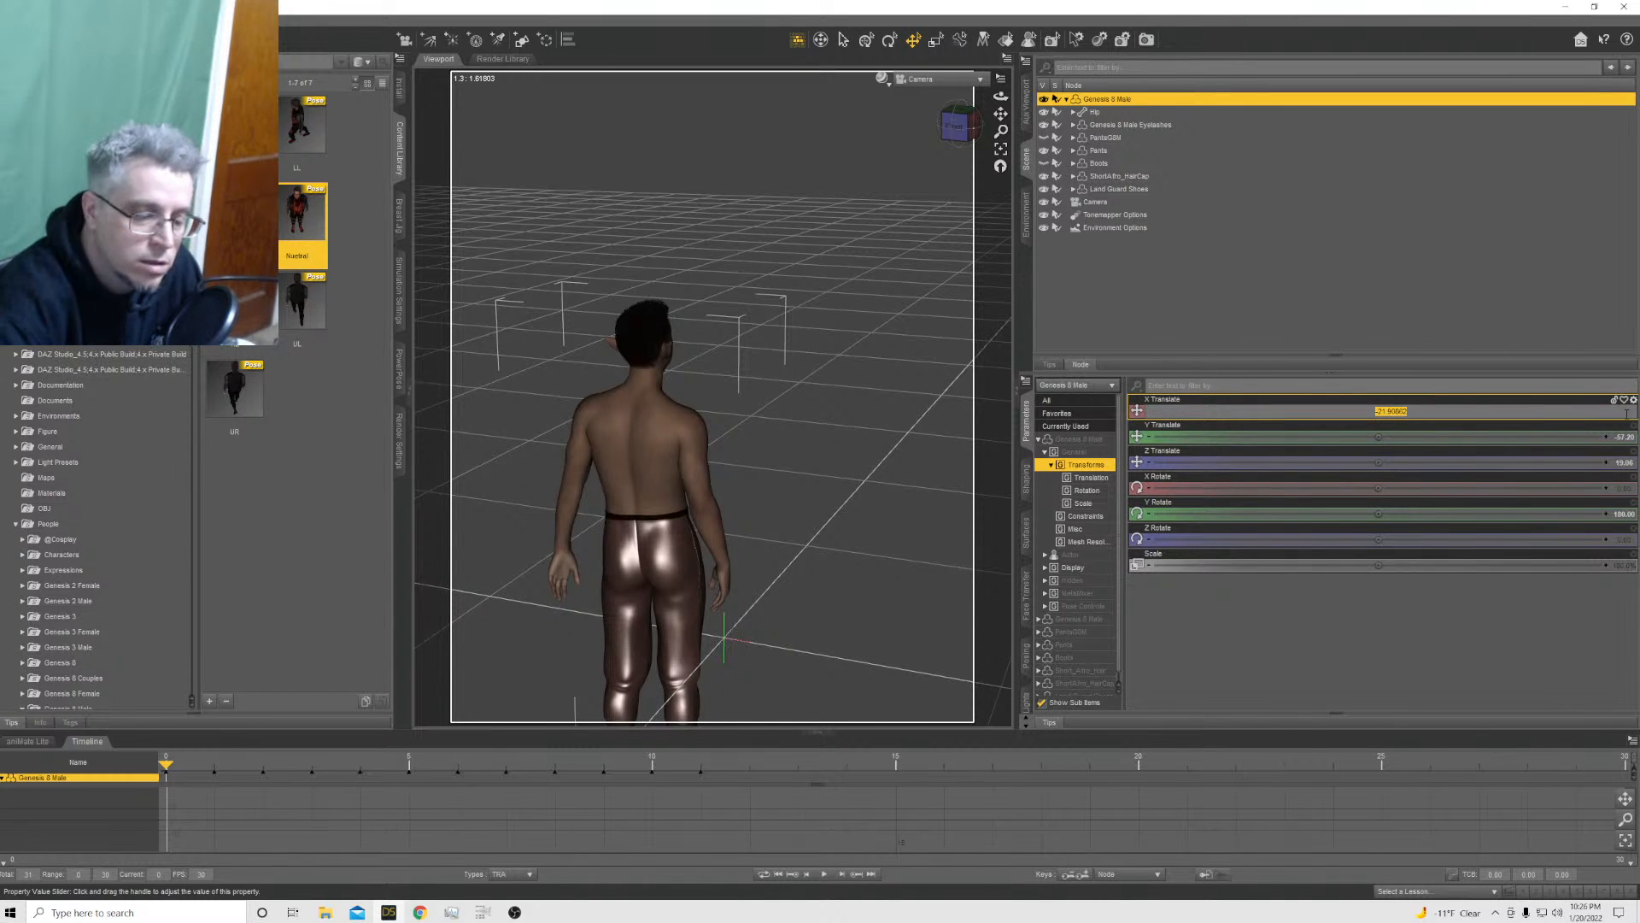
type("0")
key("Return")
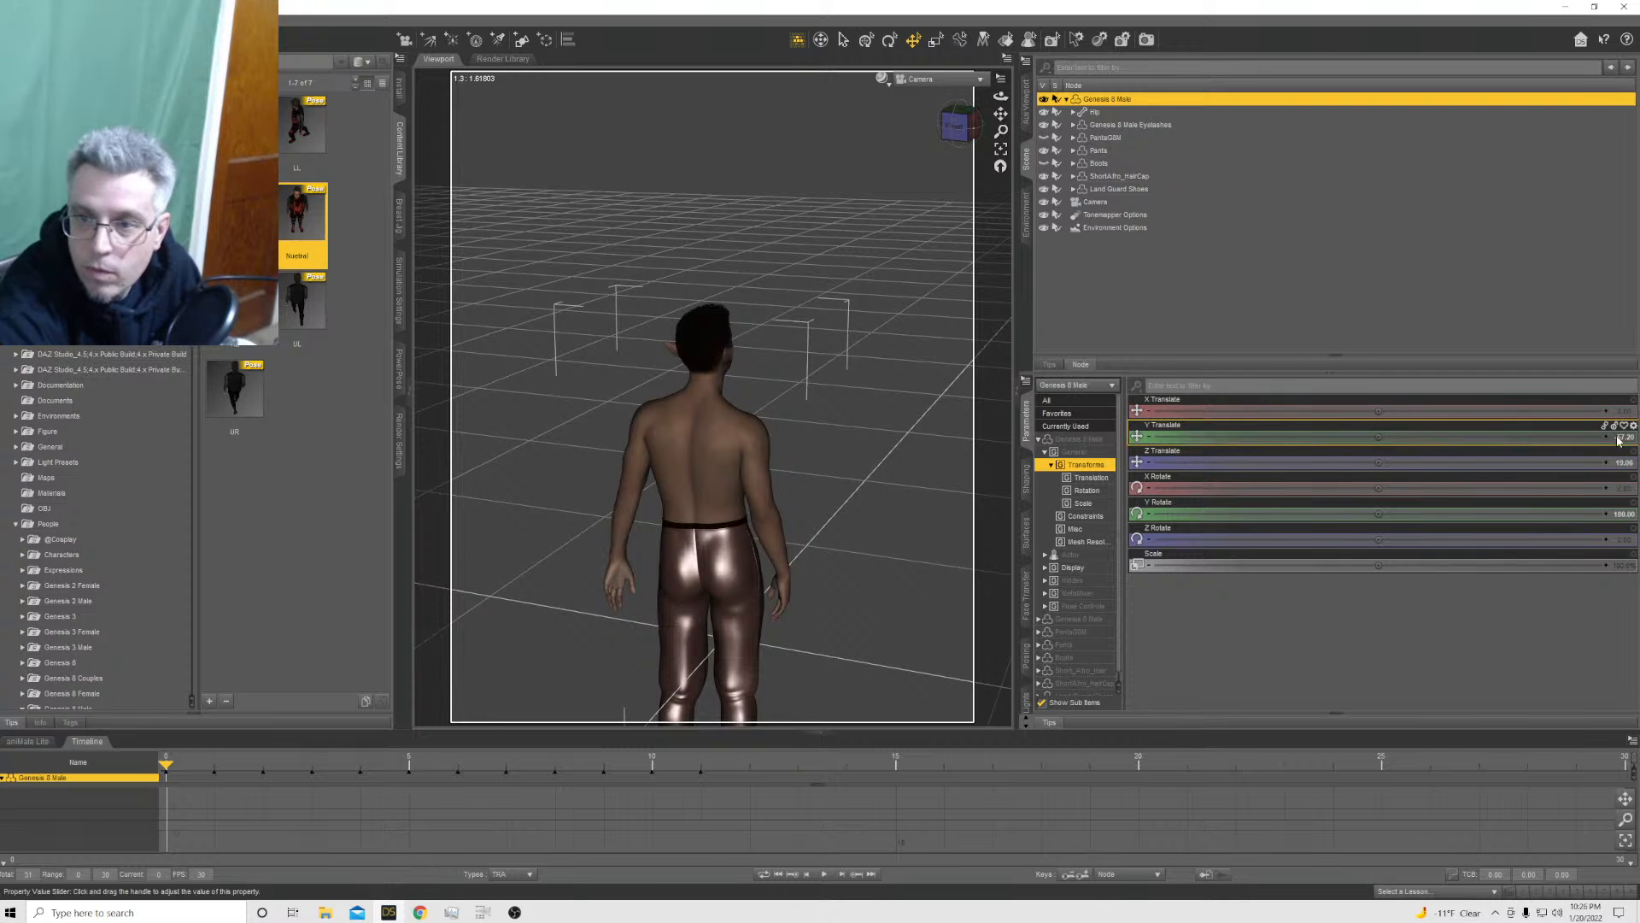
left_click(1618, 436)
type("0")
key("Return")
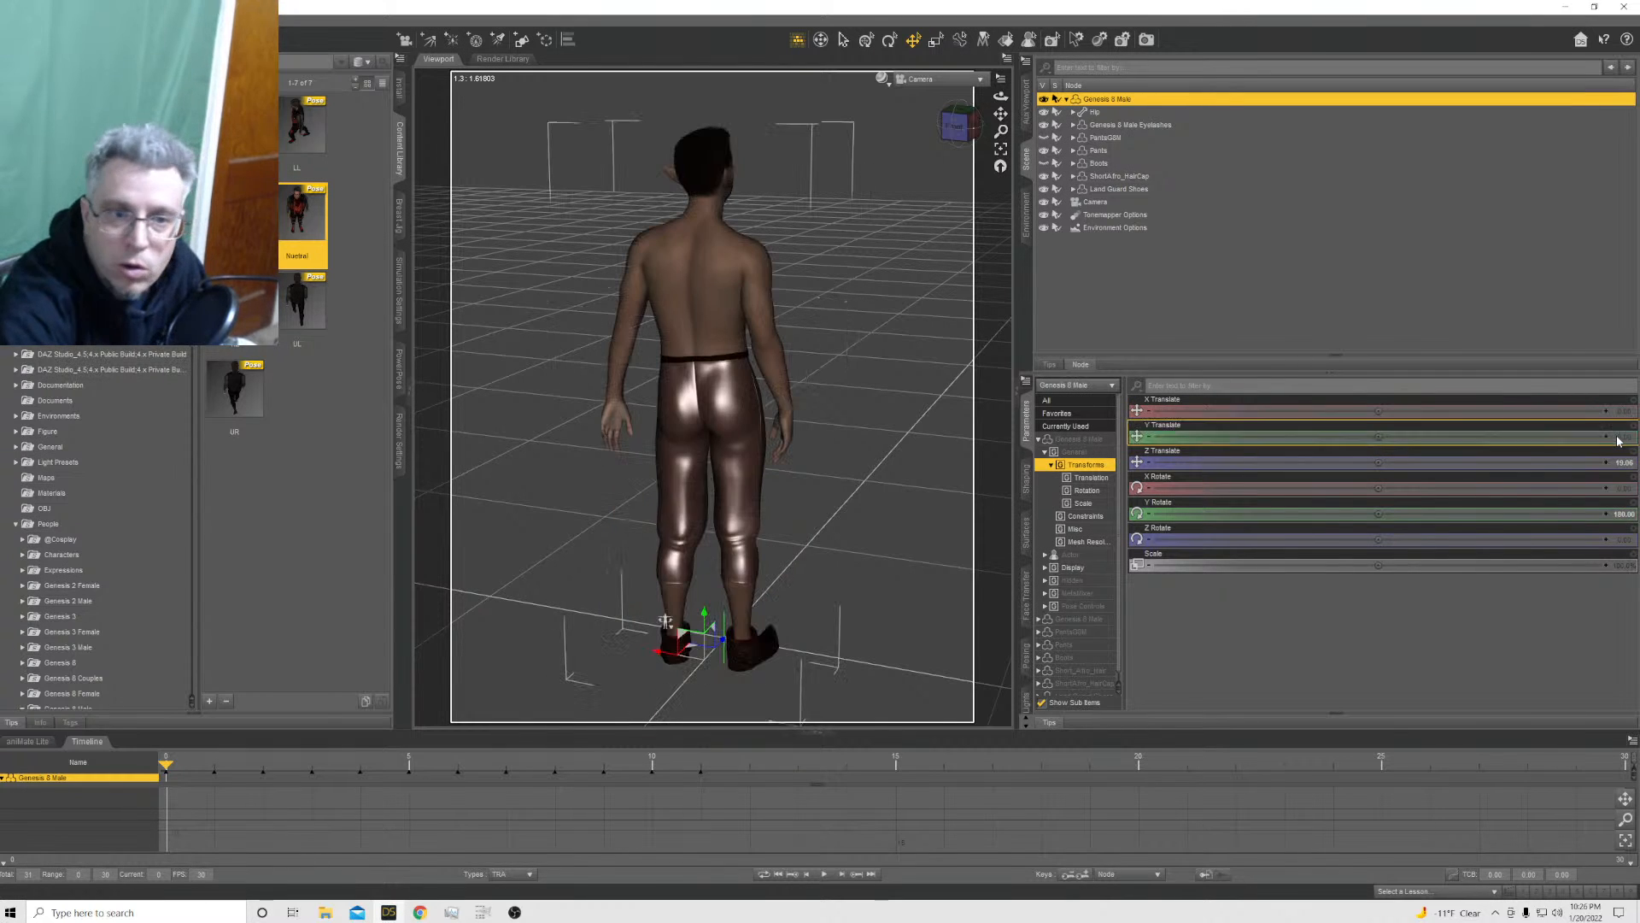
left_click(1620, 462)
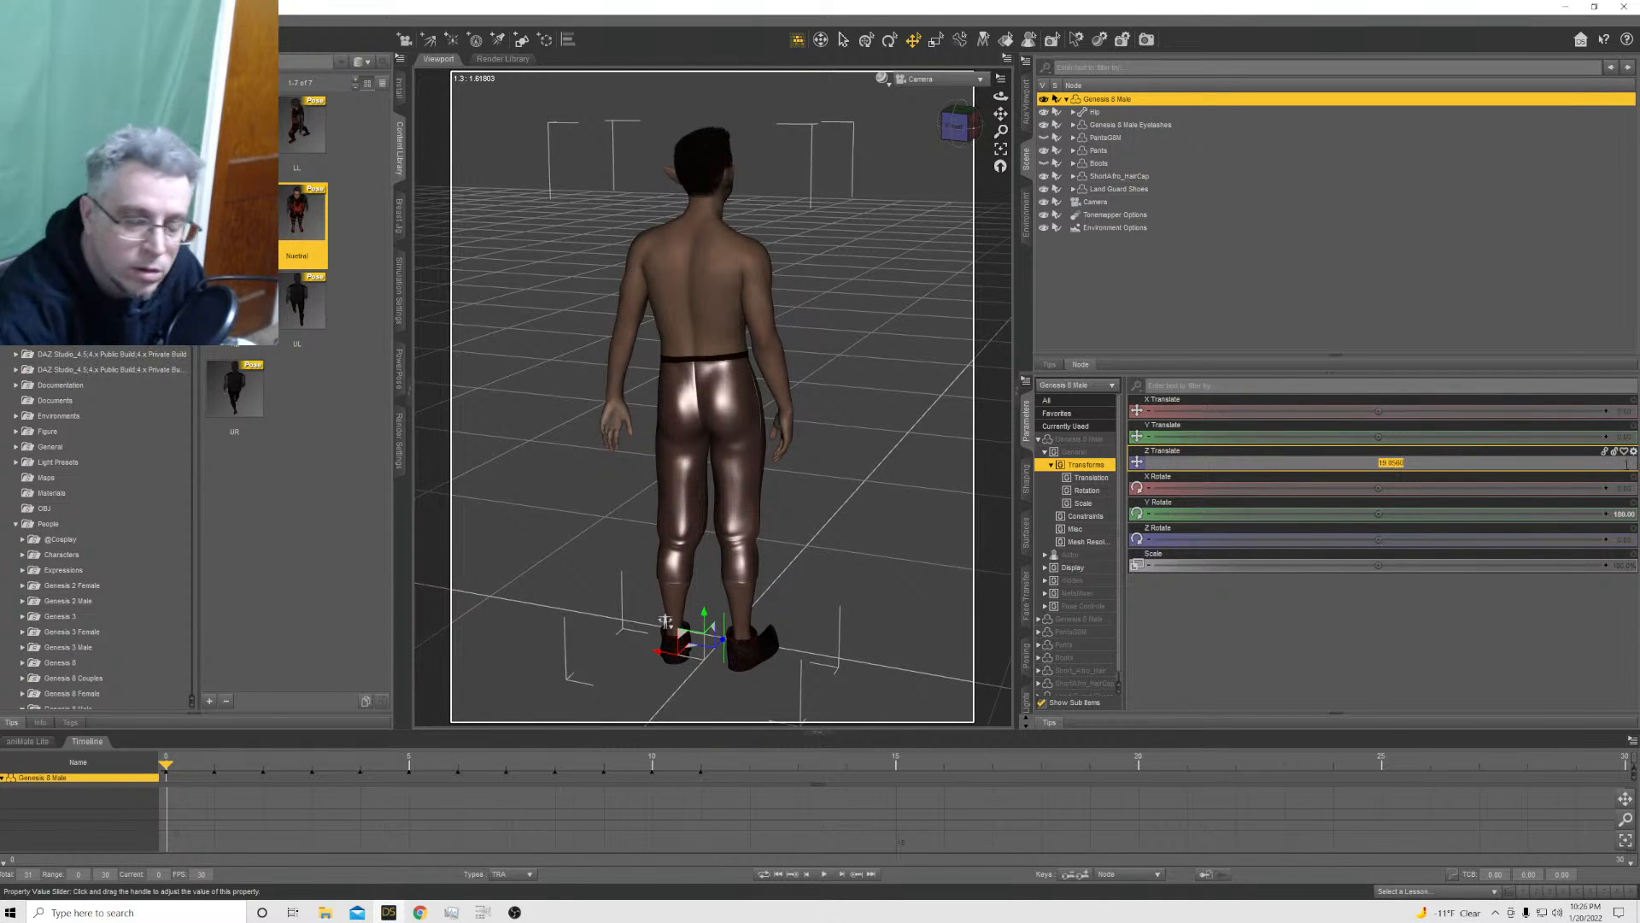
type("0")
key("Return")
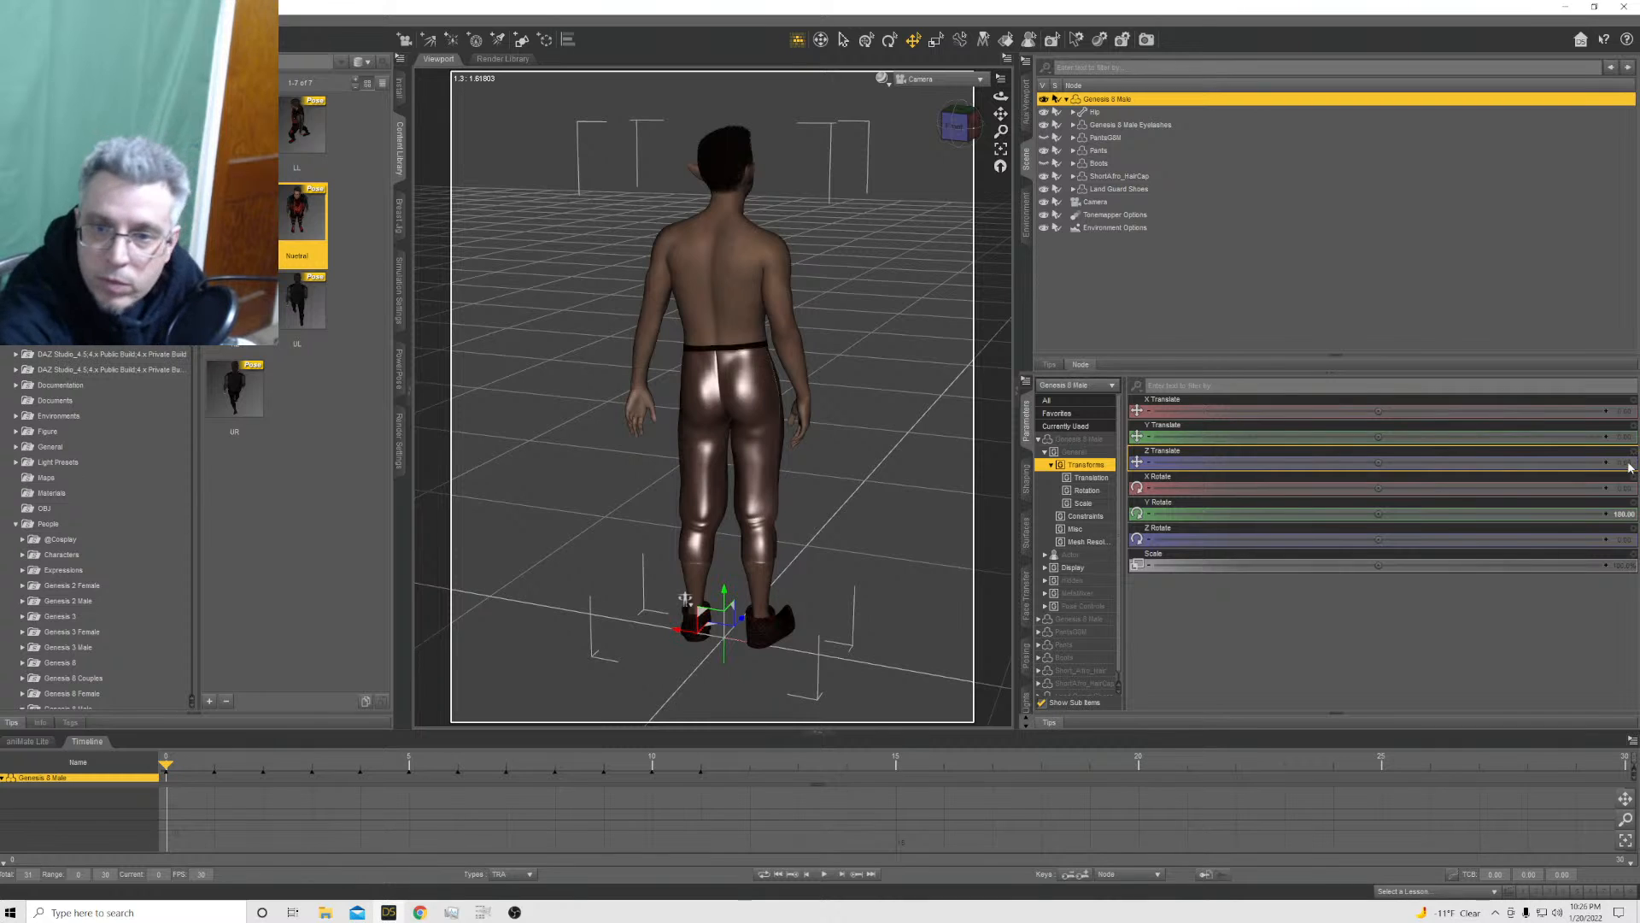
Set the Genesis 8 Male's Y Rotate to 0 at frame 0
left_click(1623, 514)
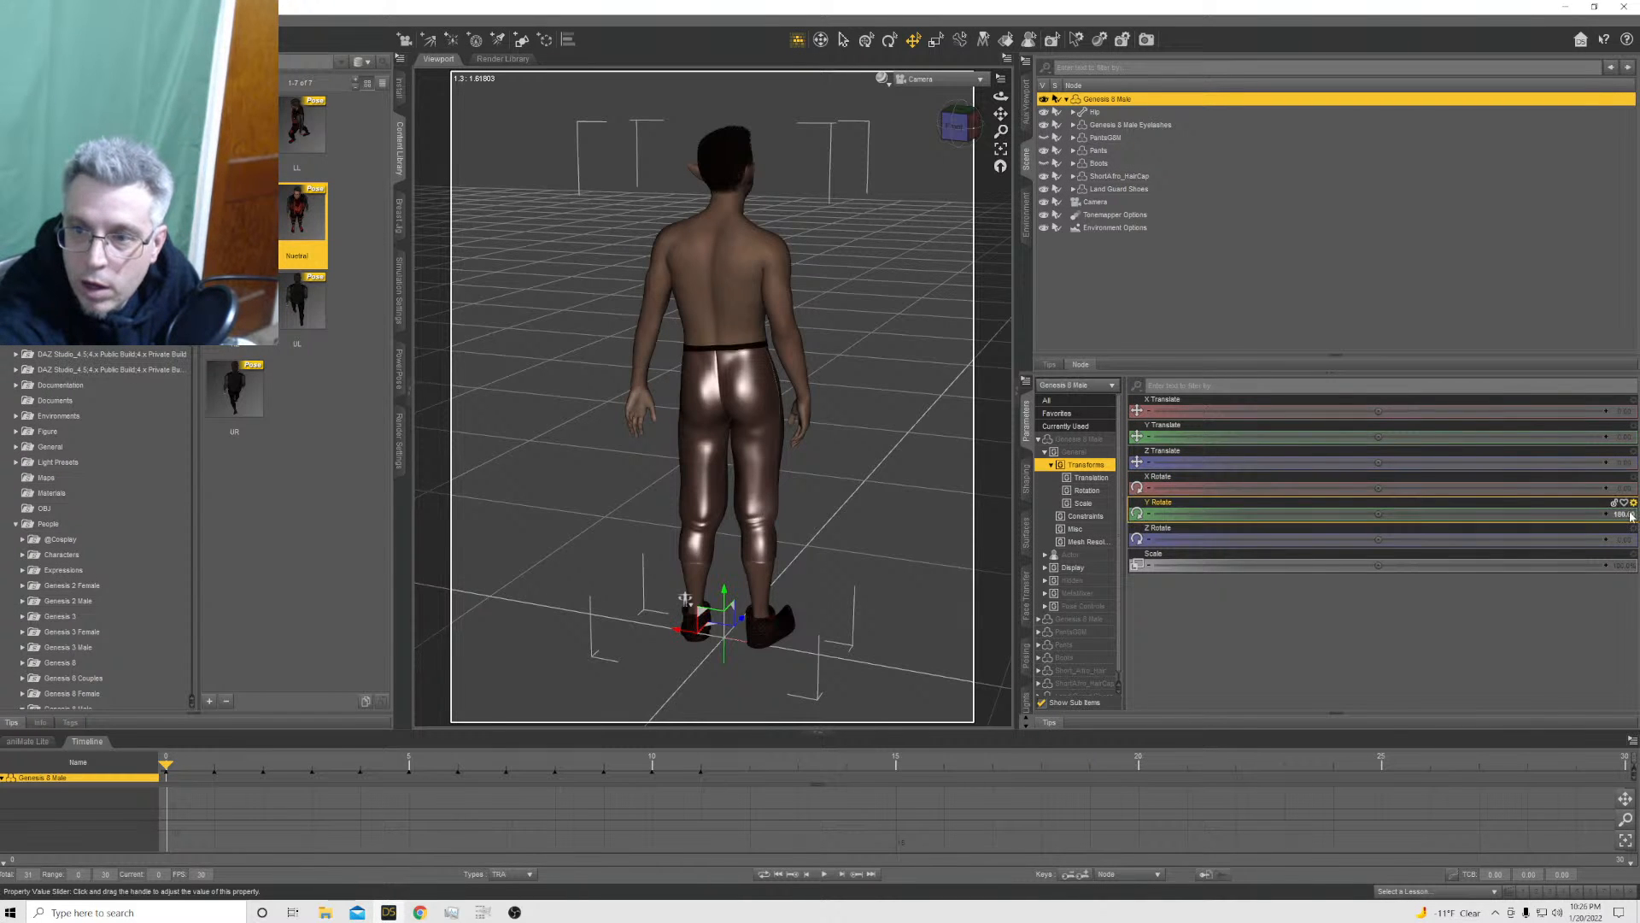
type("0")
key("Return")
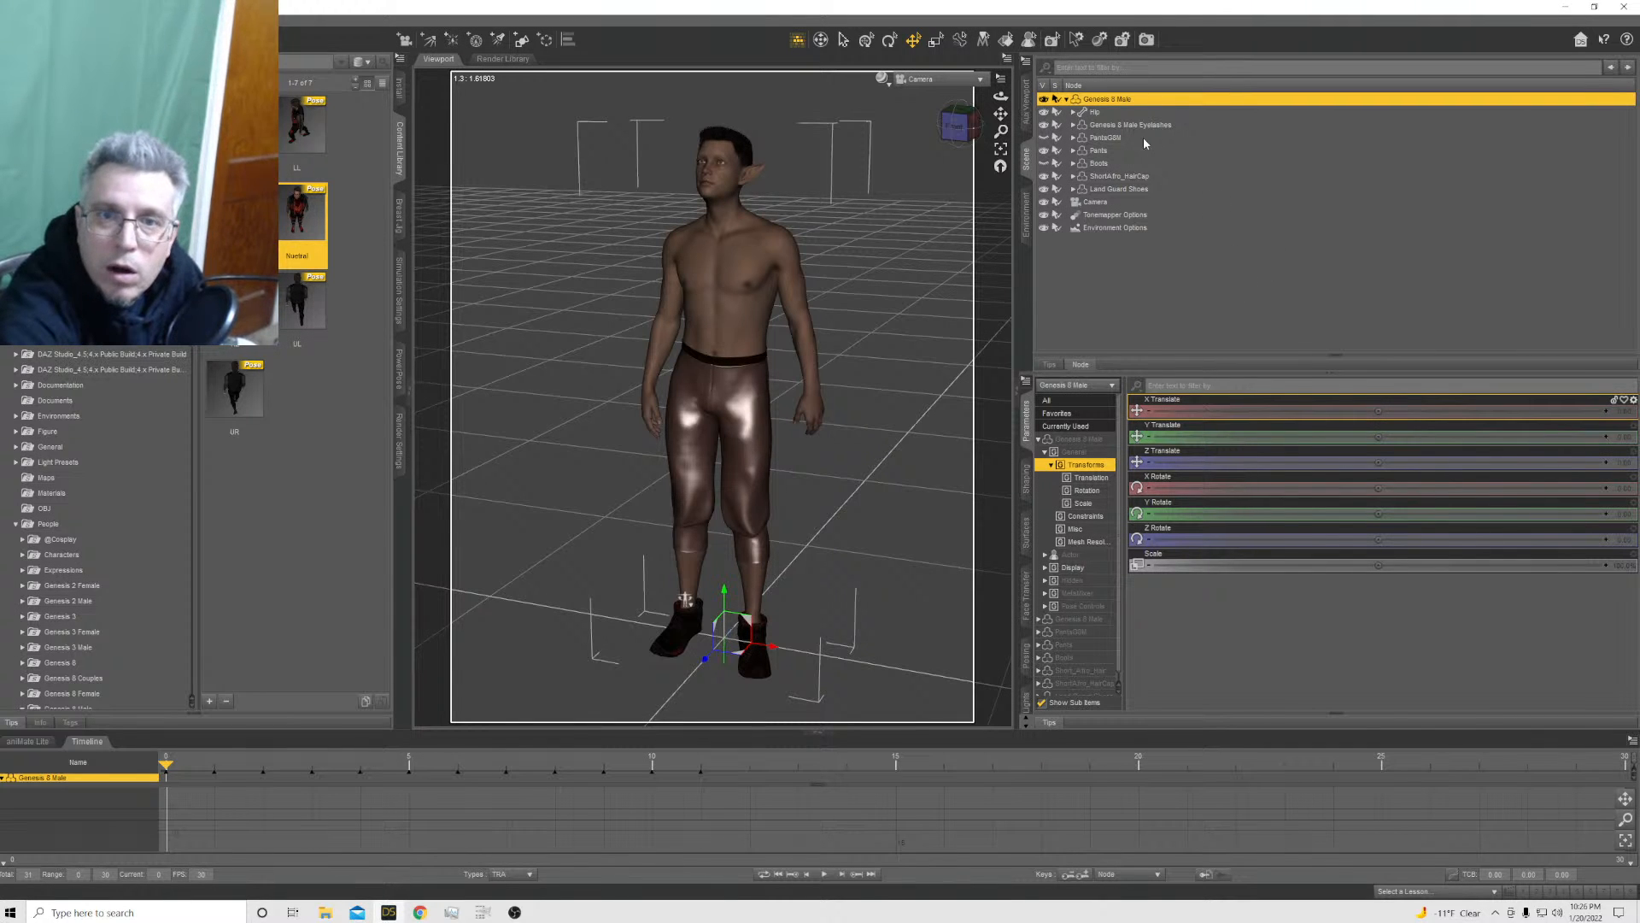
Set the scene Camera's X, Y and Z Translate values to 0
left_click(1109, 203)
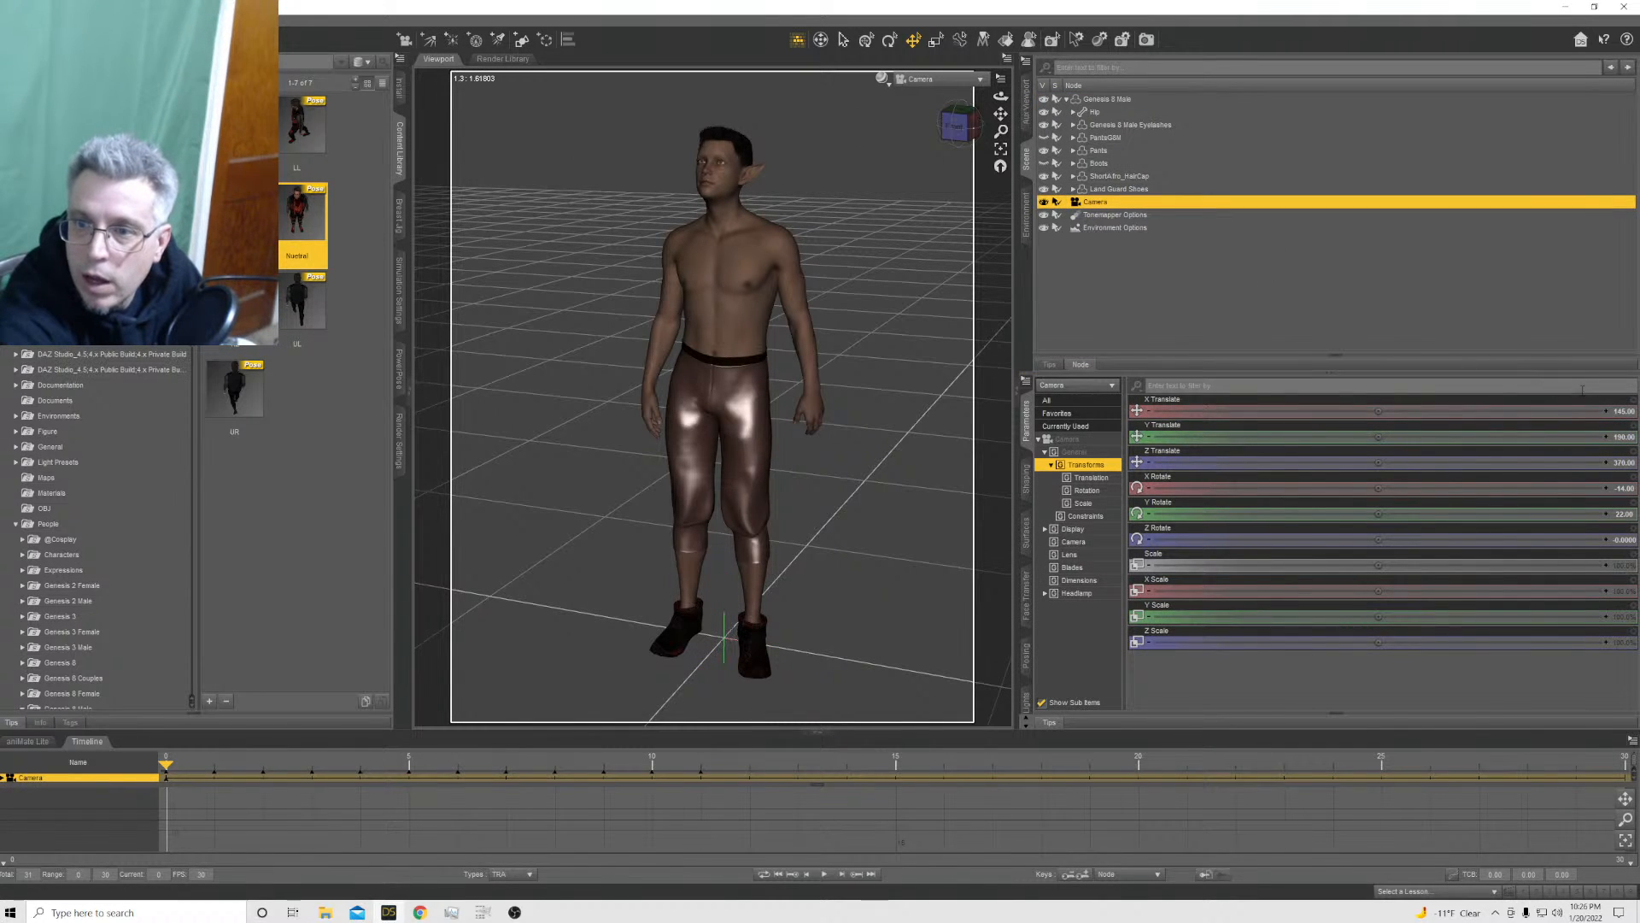
left_click(1621, 412)
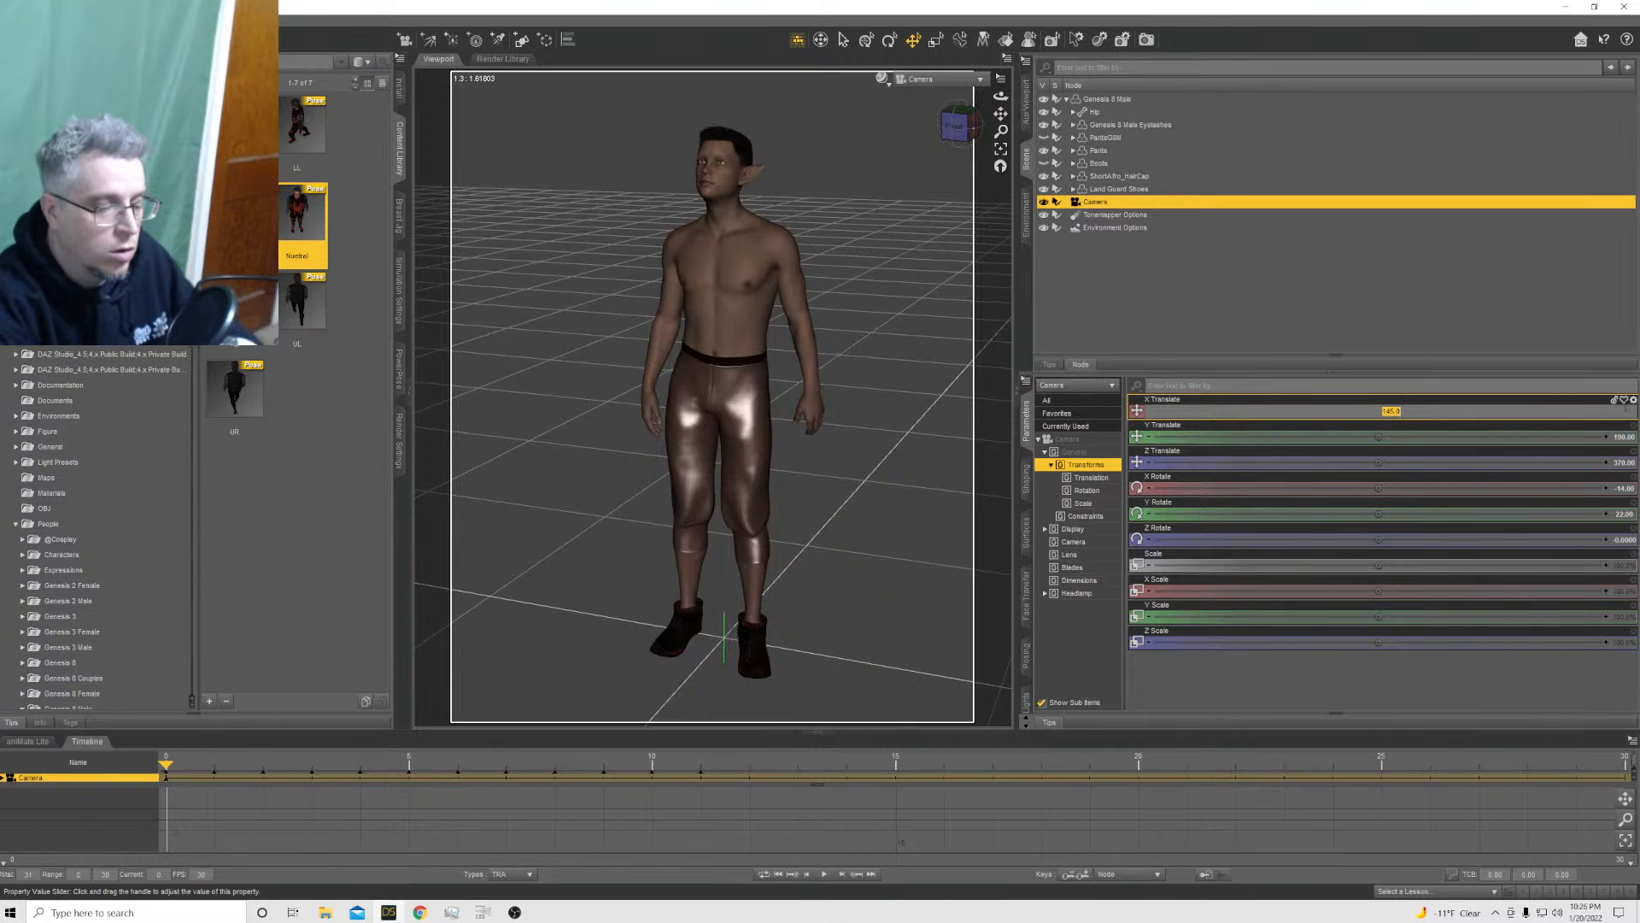
type("0")
key("Return")
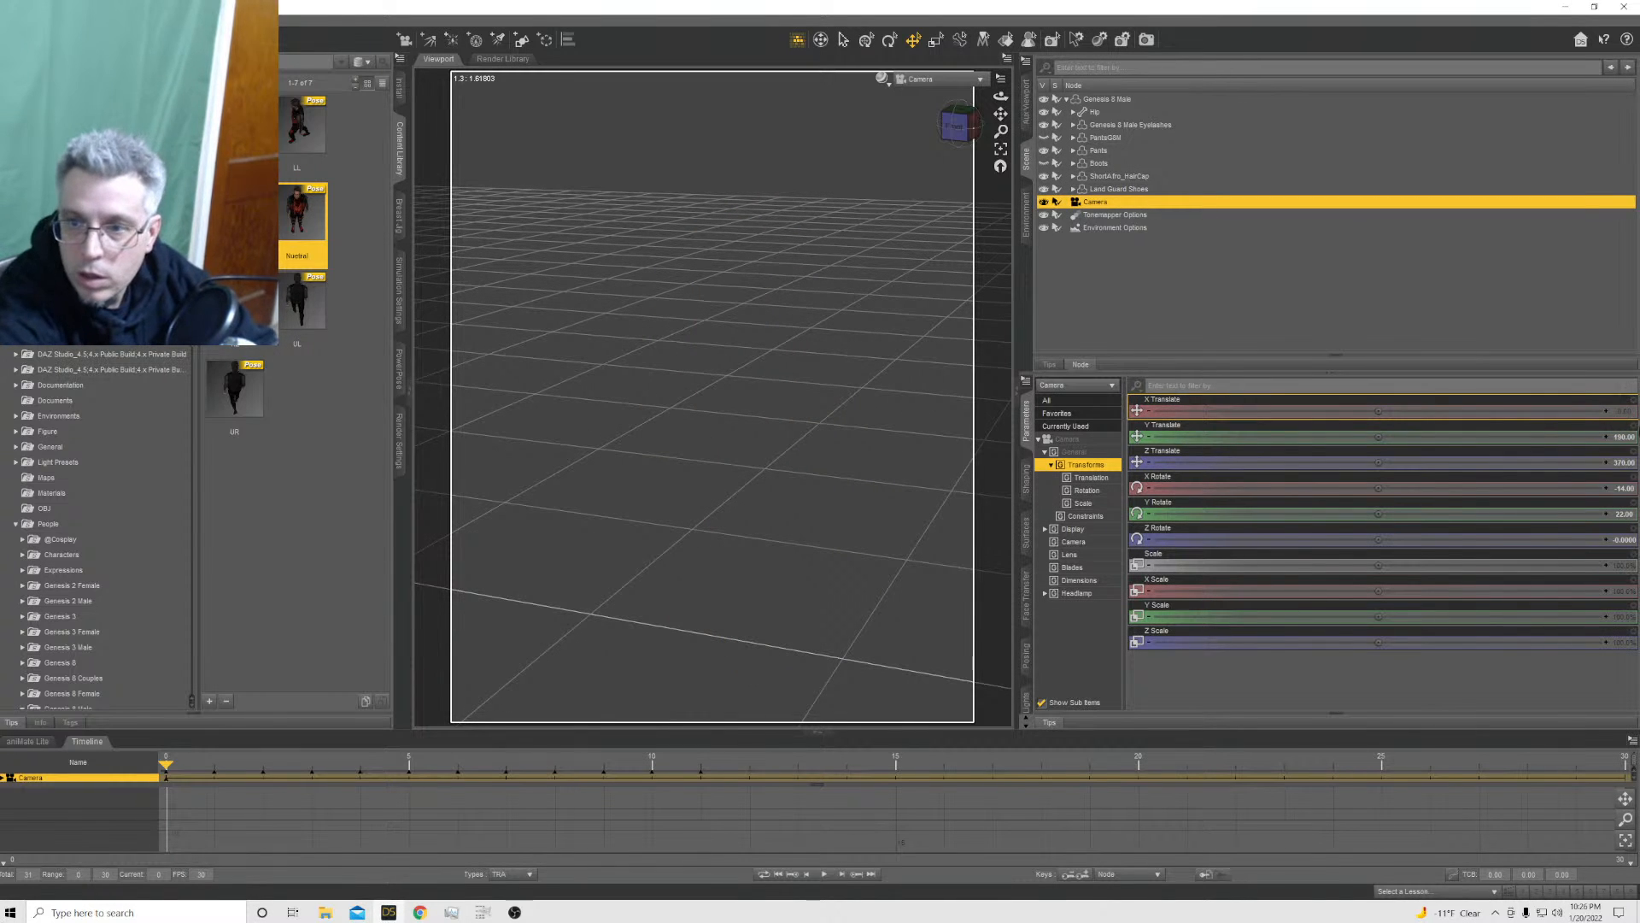
left_click(1626, 436)
type("0")
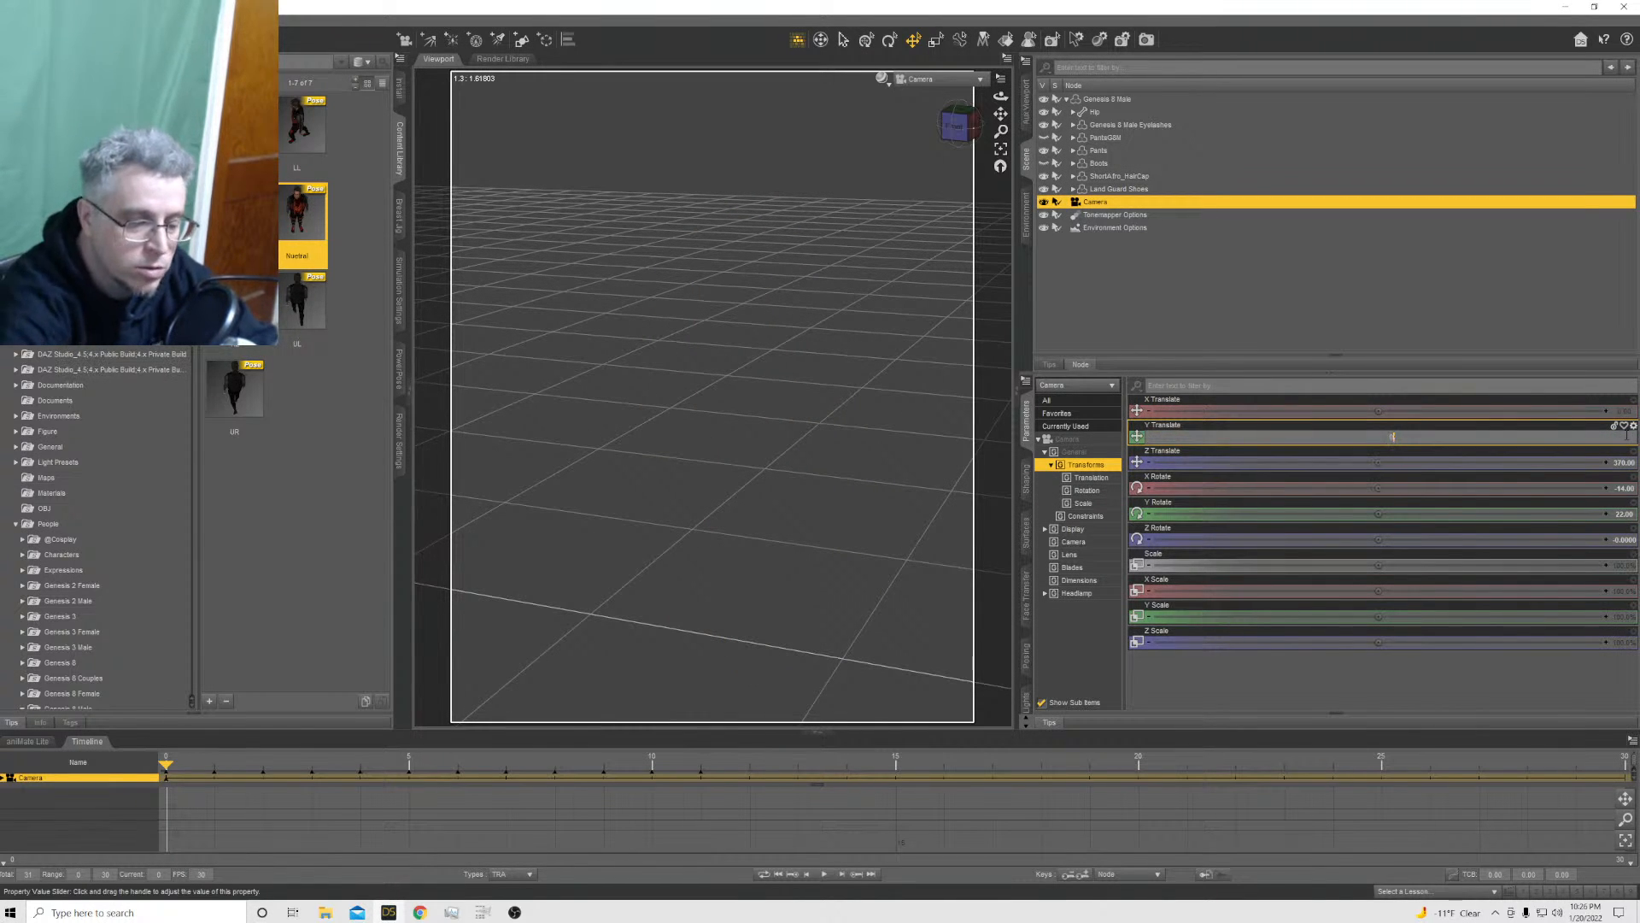
key("Return")
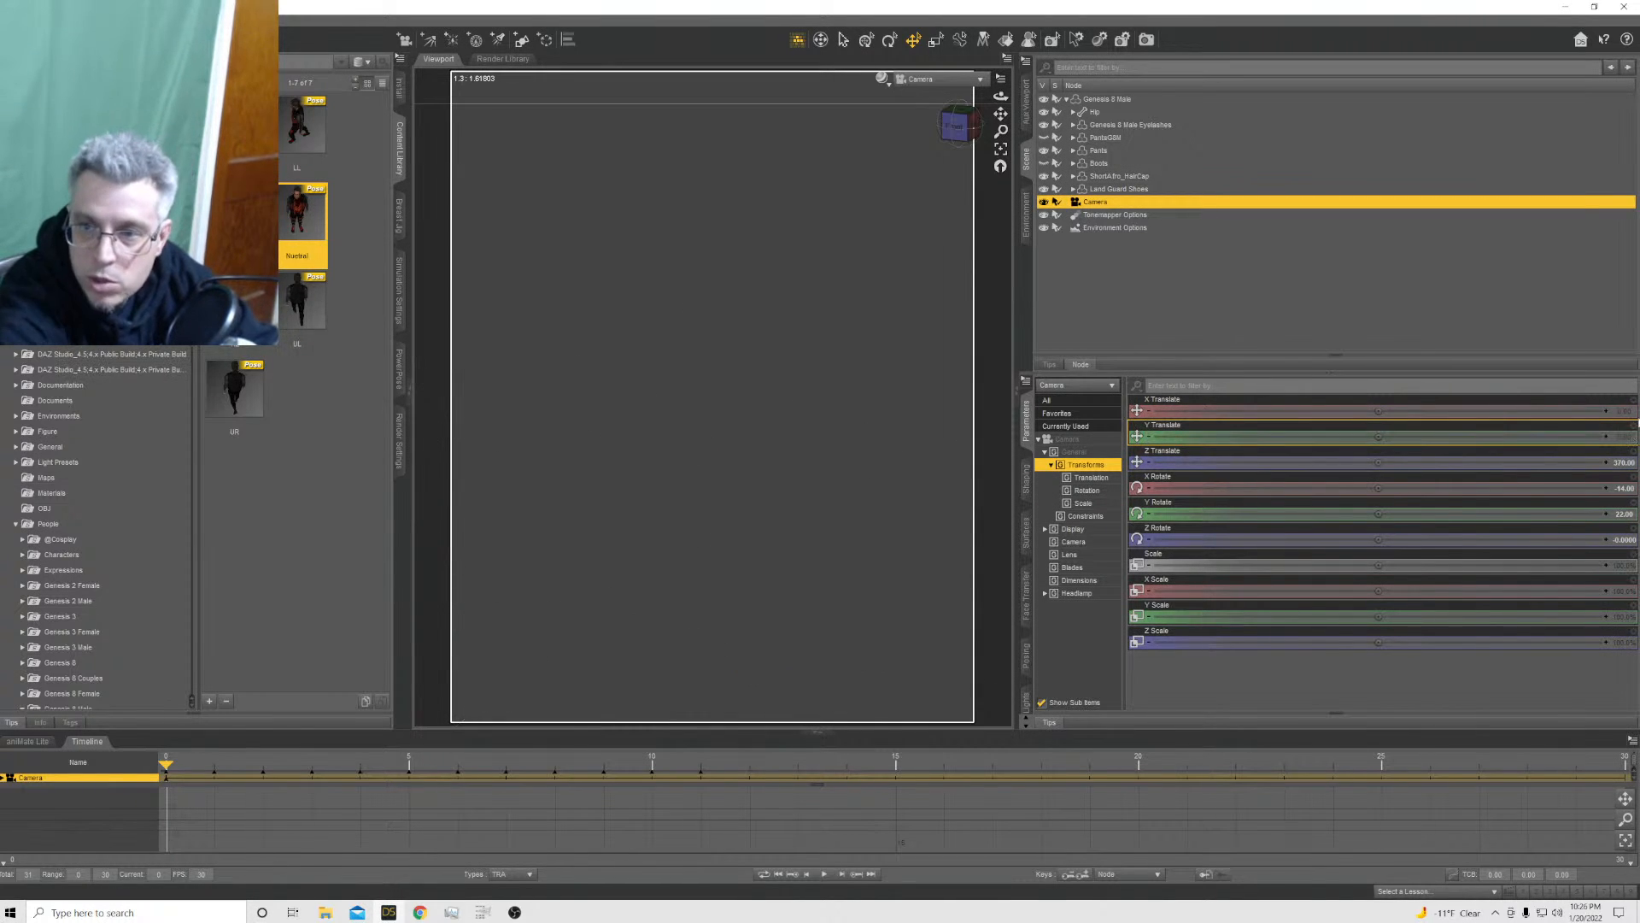
left_click(1626, 462)
type("0")
key("Return")
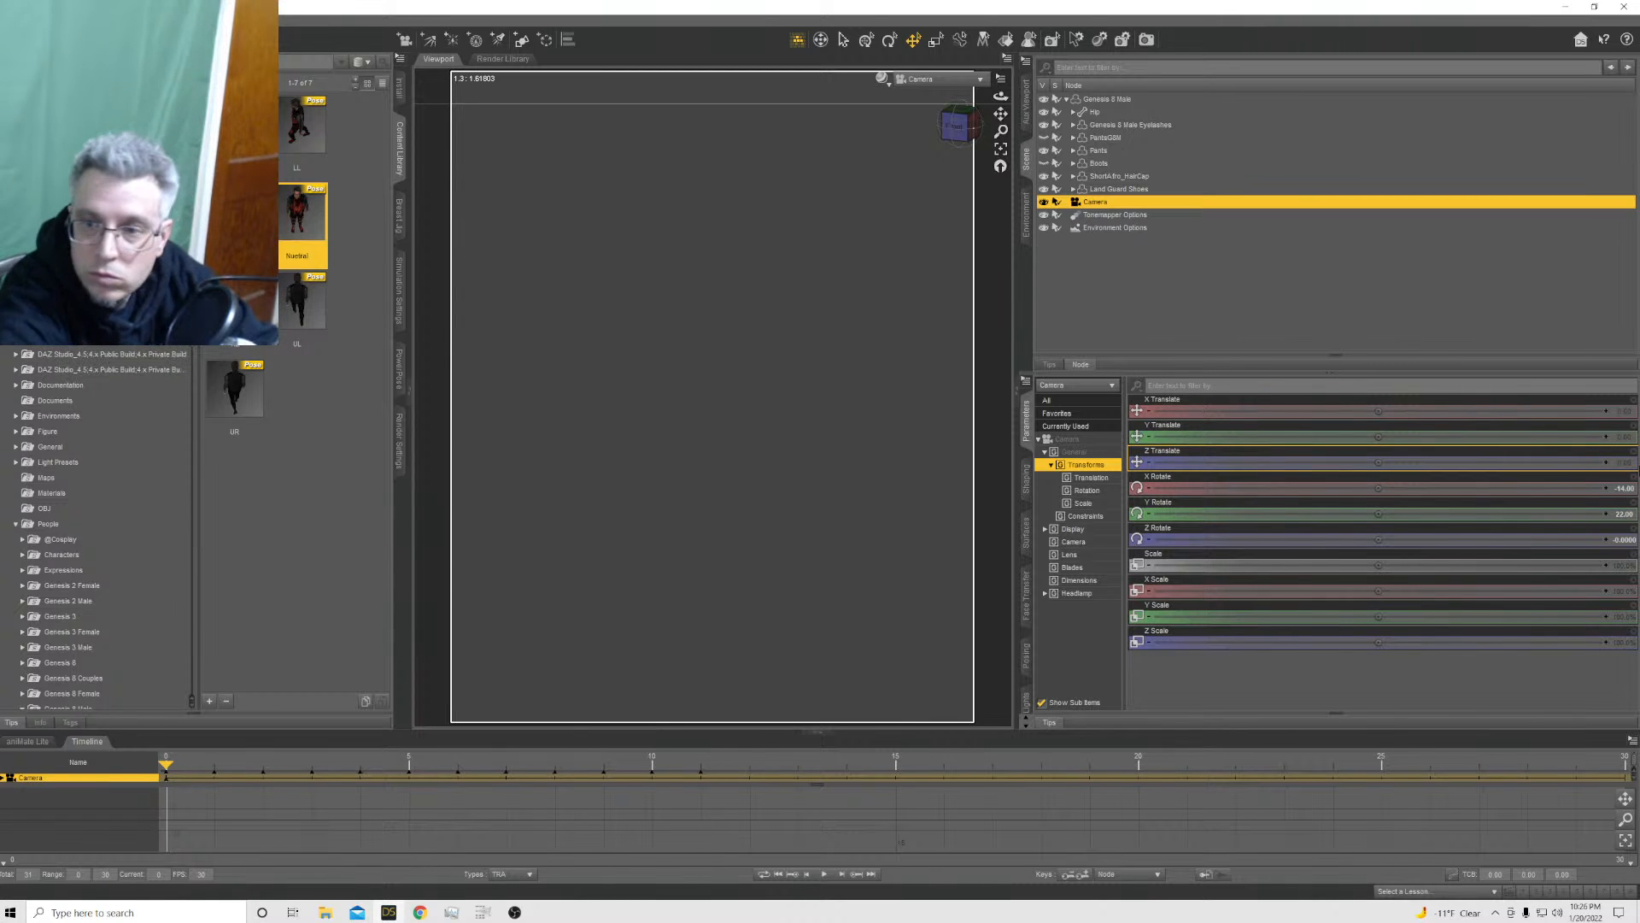
Set the Camera's X Rotate and Y Rotate to 0
left_click(1626, 488)
type("0")
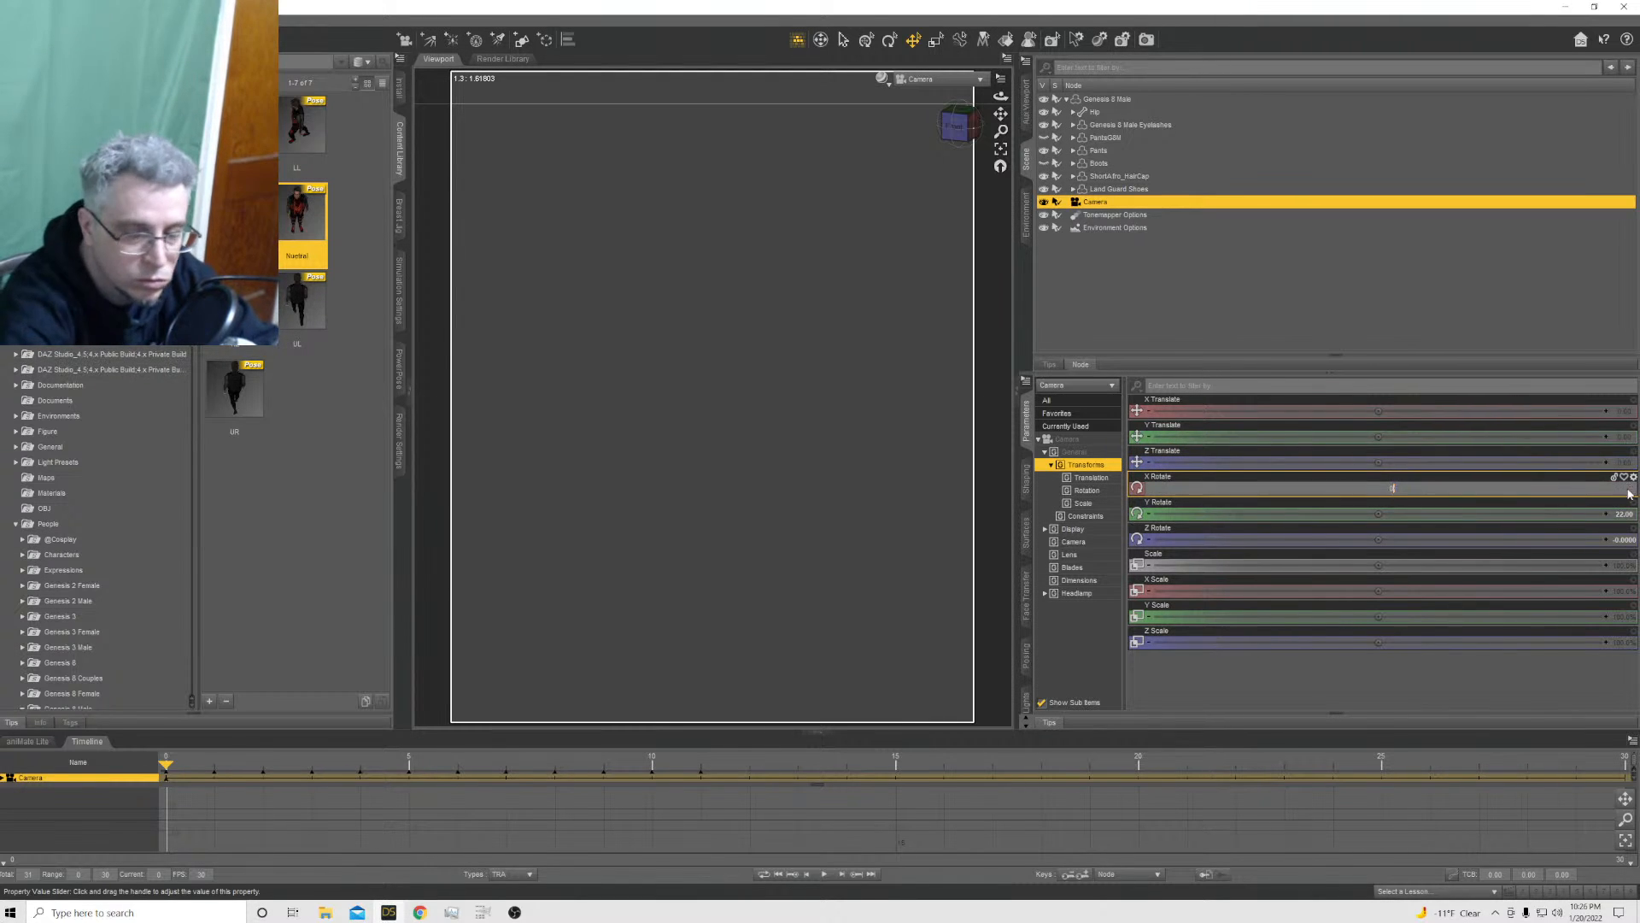
key("Return")
left_click(1626, 514)
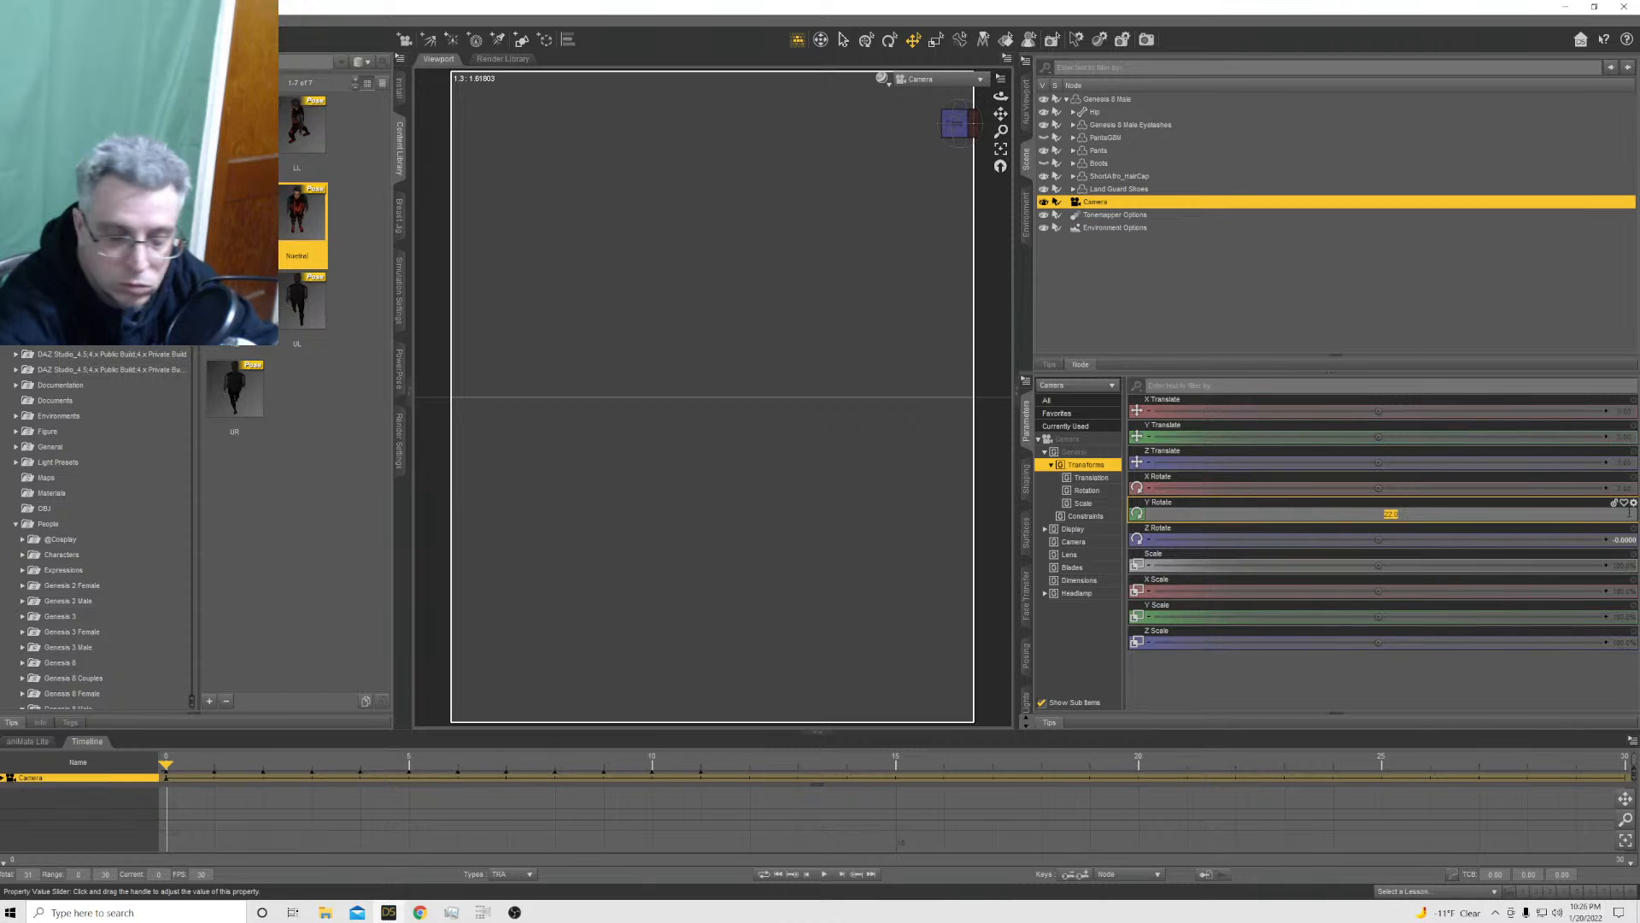
type("0")
key("Return")
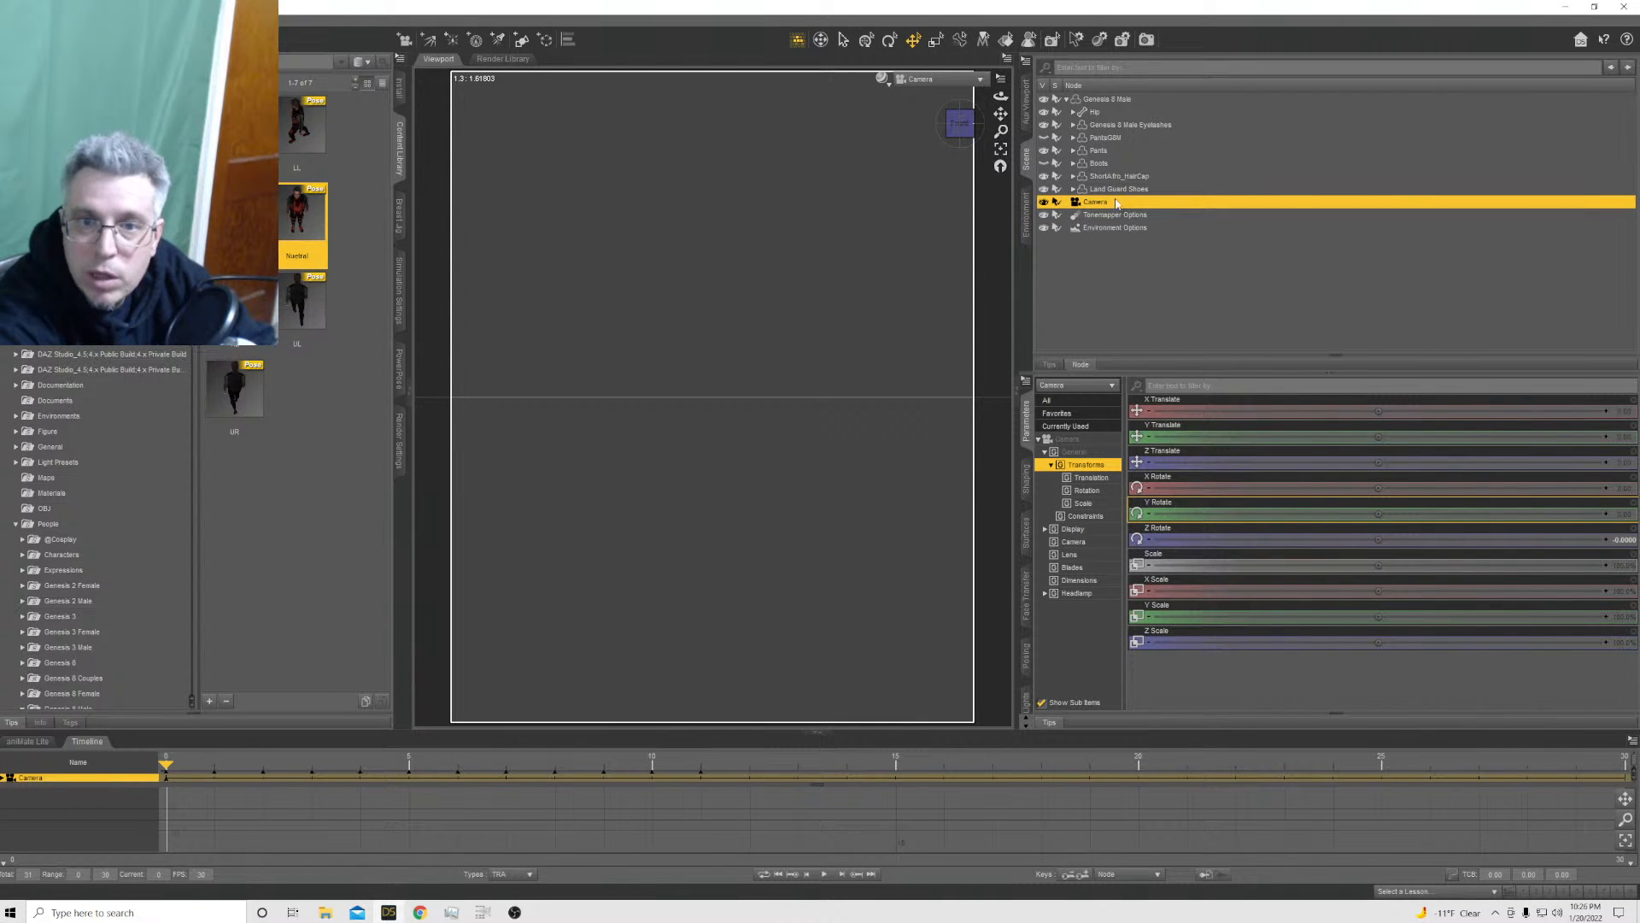
Select the Genesis 8 Male figure and frame it in the Camera view
left_click(1100, 110)
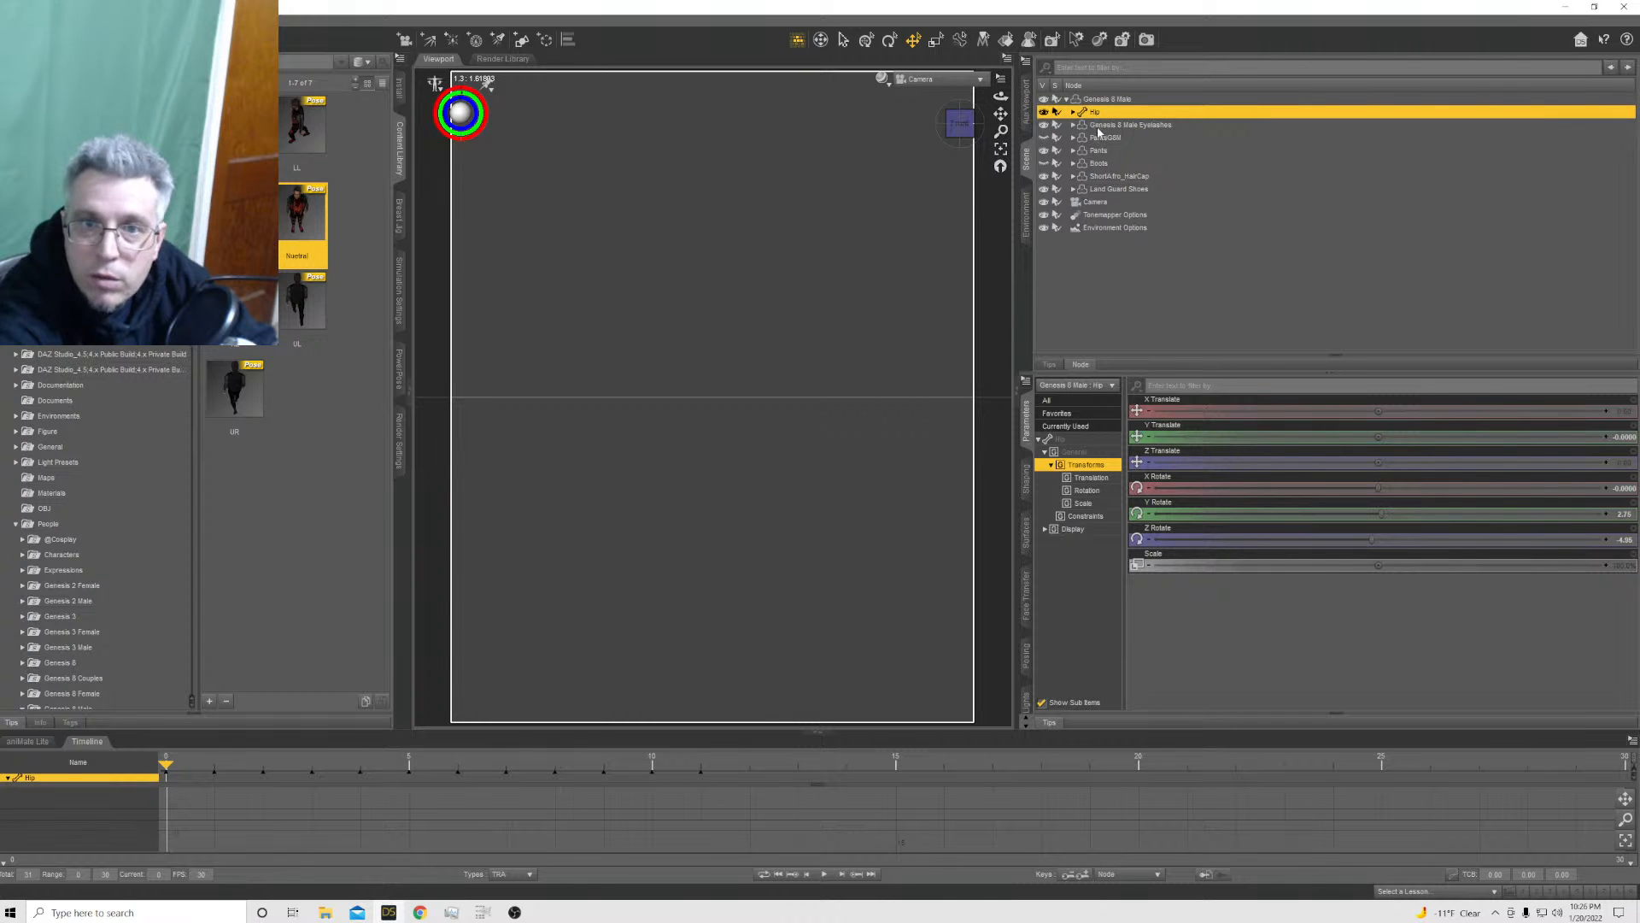
left_click(1100, 101)
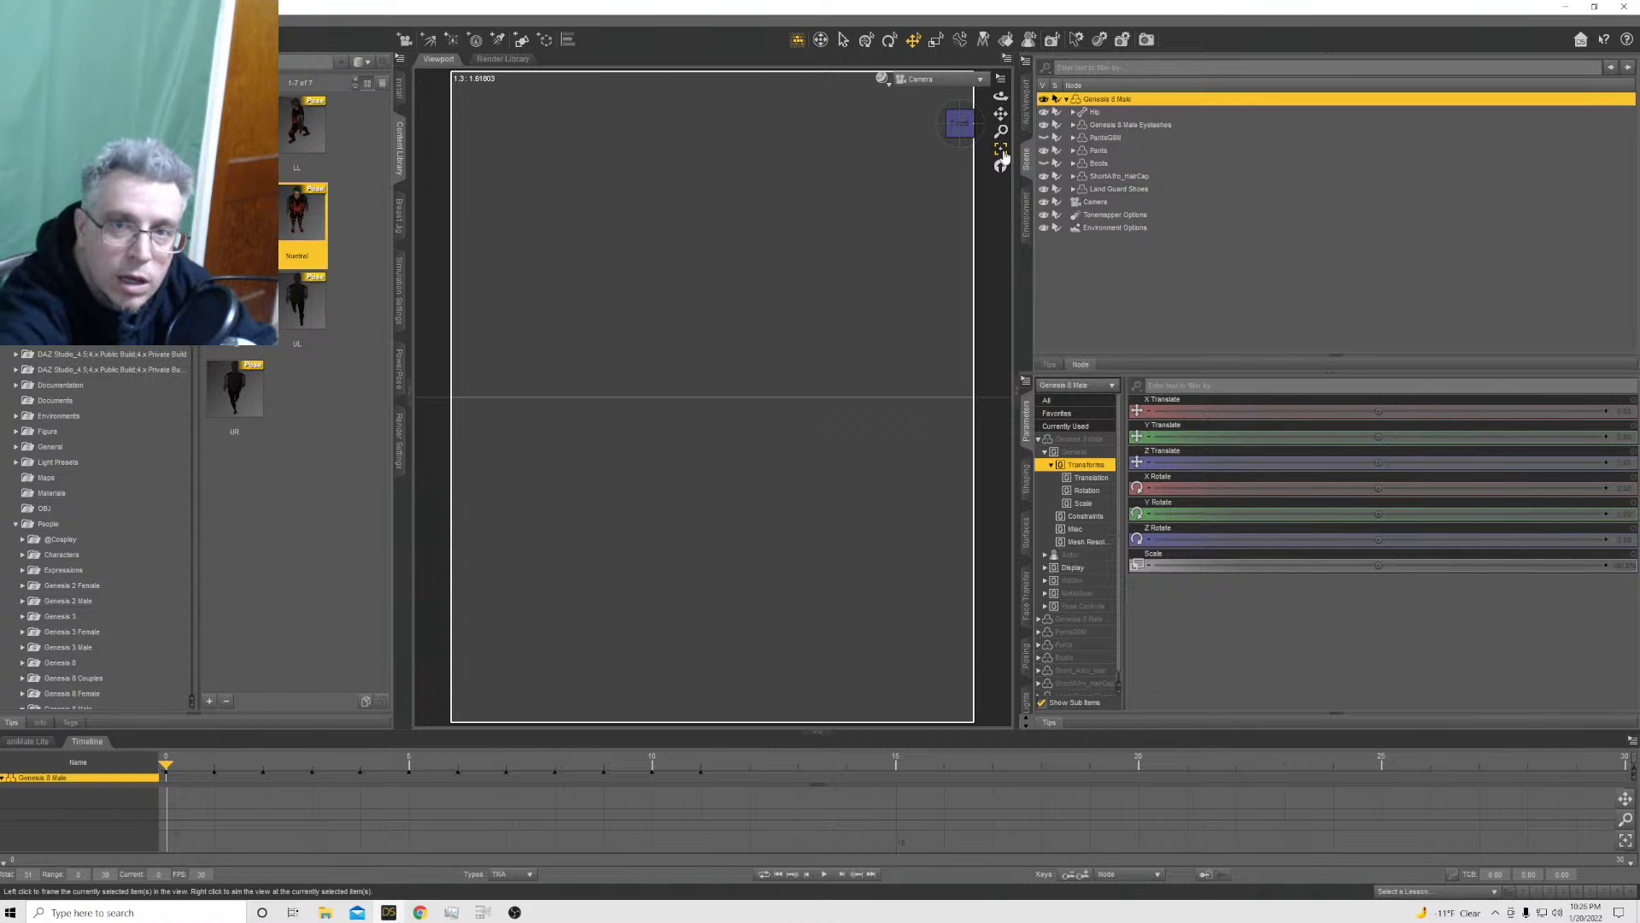
left_click(1004, 153)
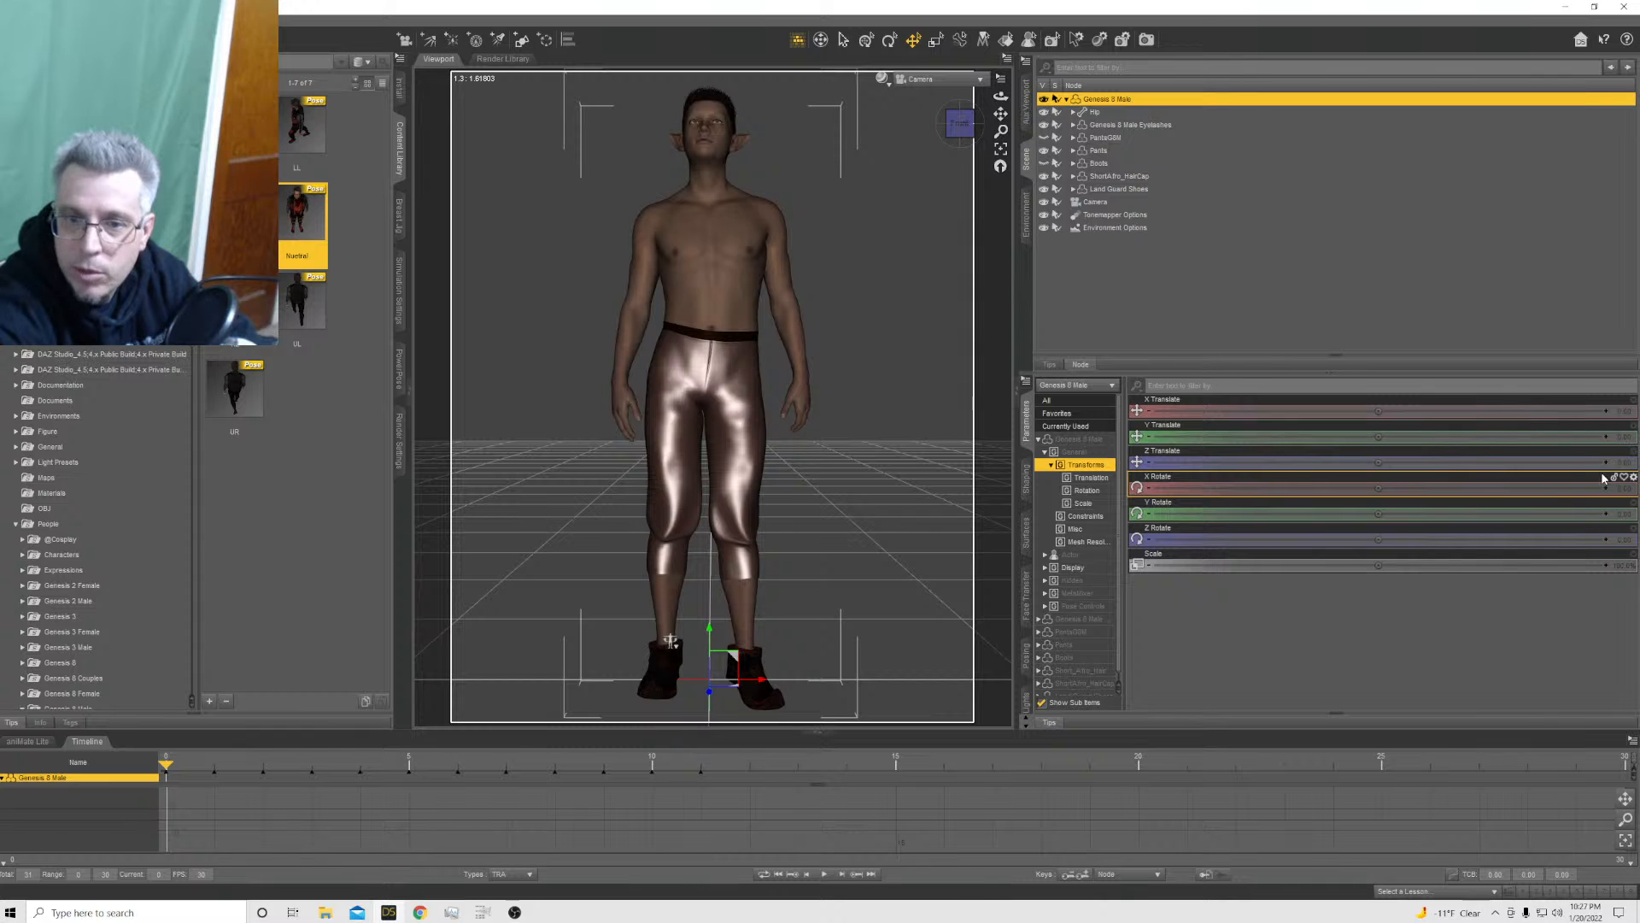
Set the Camera's Y Translate to 220 and tilt it down to an X Rotate of about -13
left_click(1106, 203)
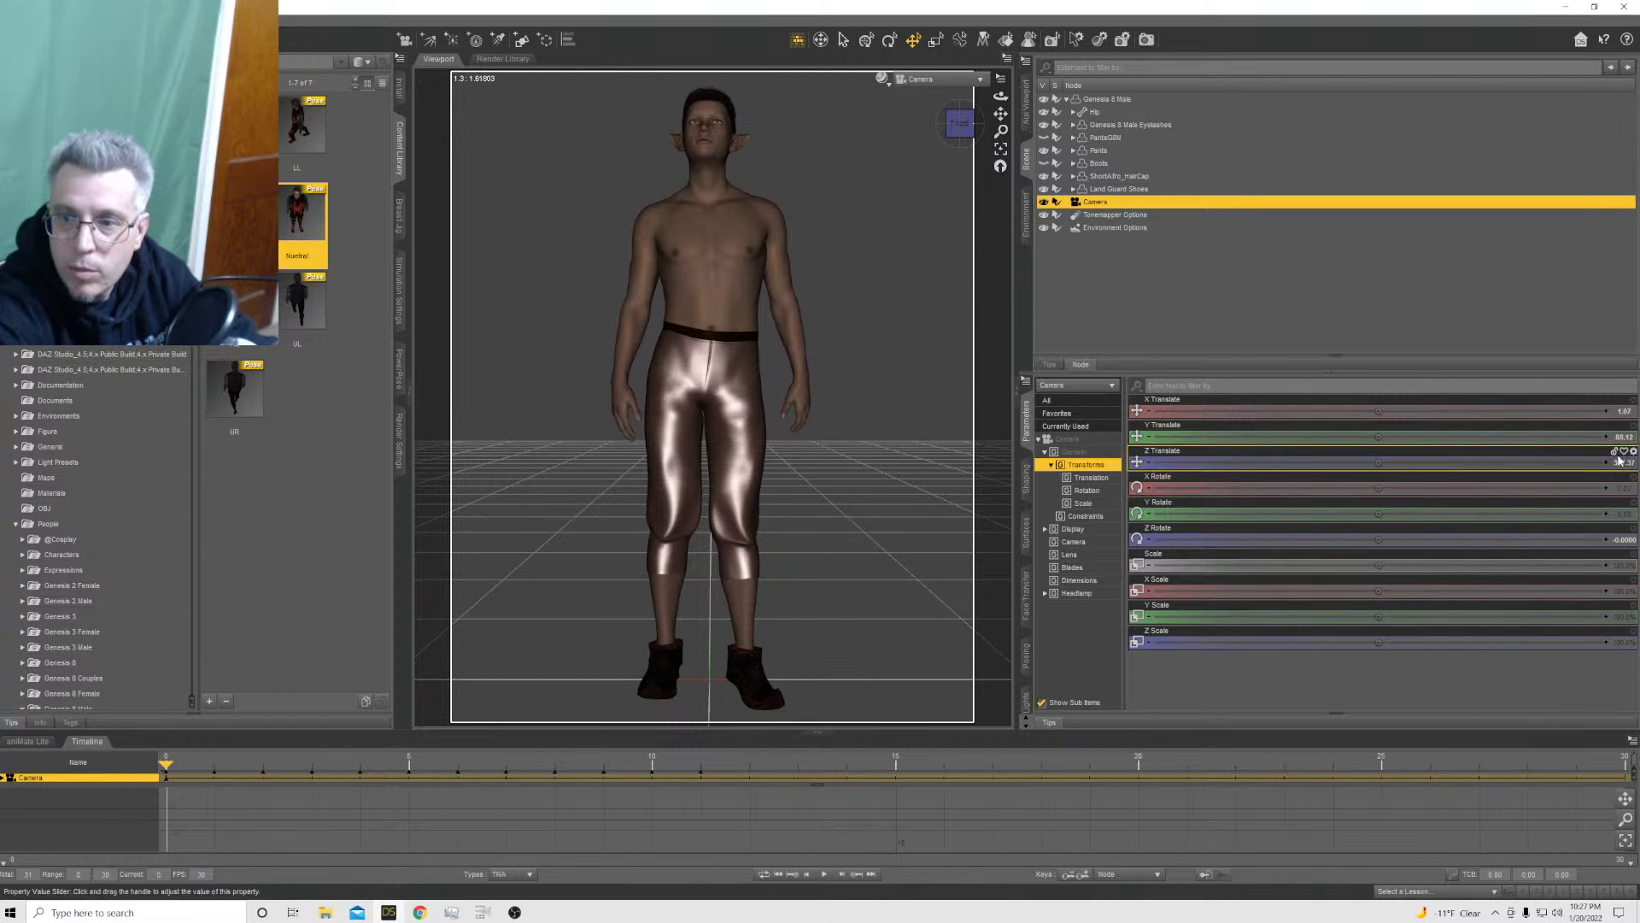
left_click(1617, 438)
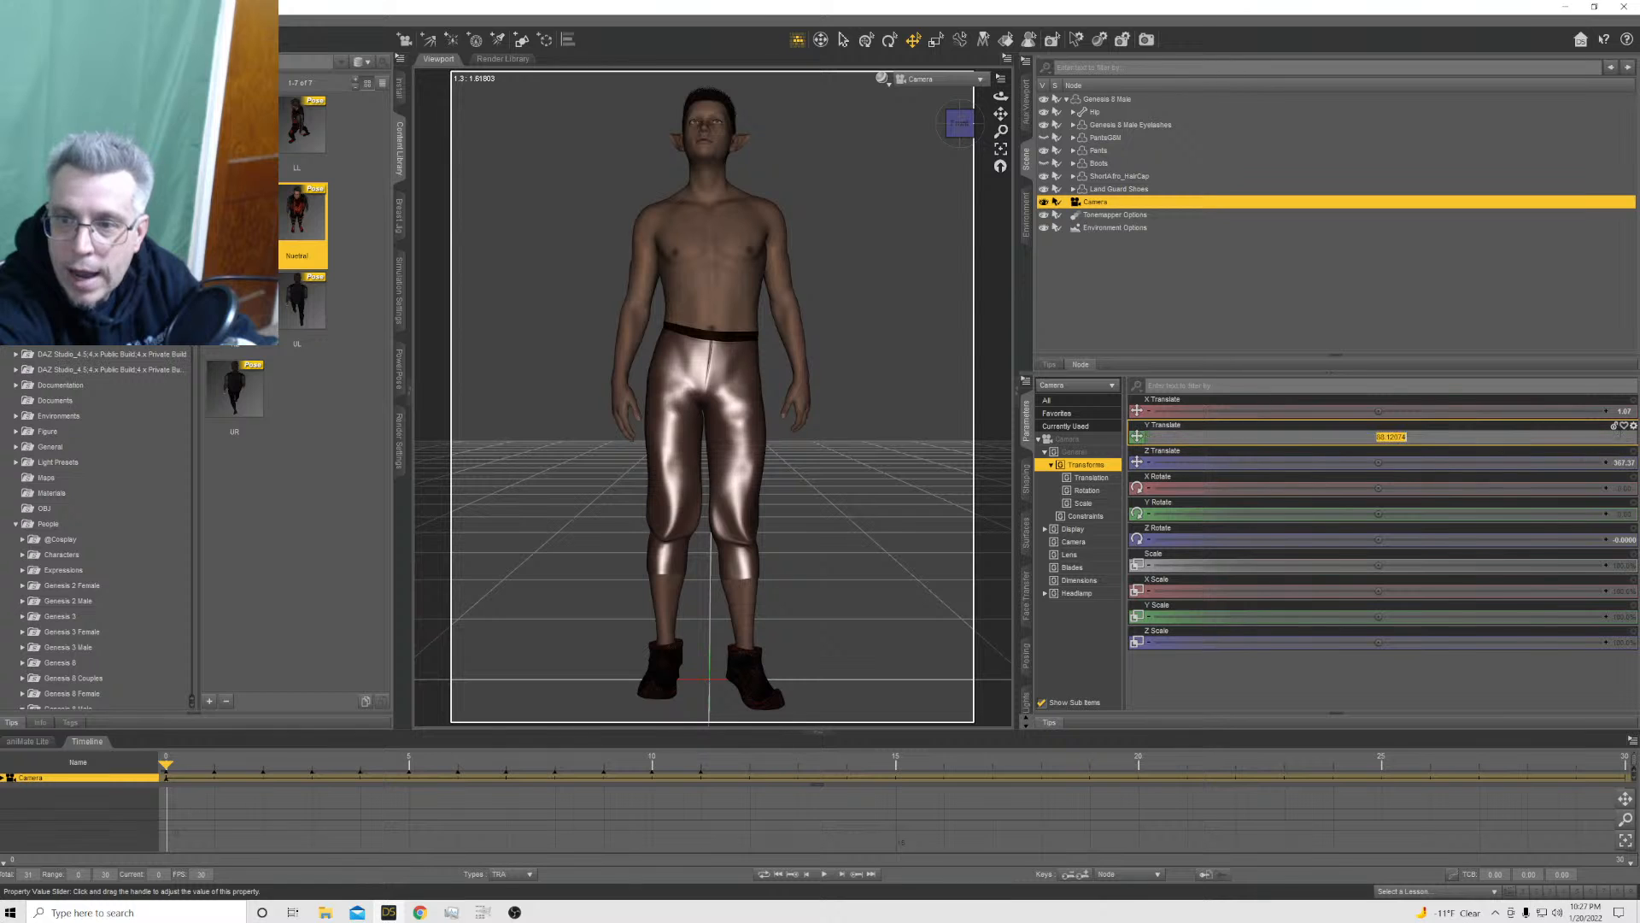
key("Return")
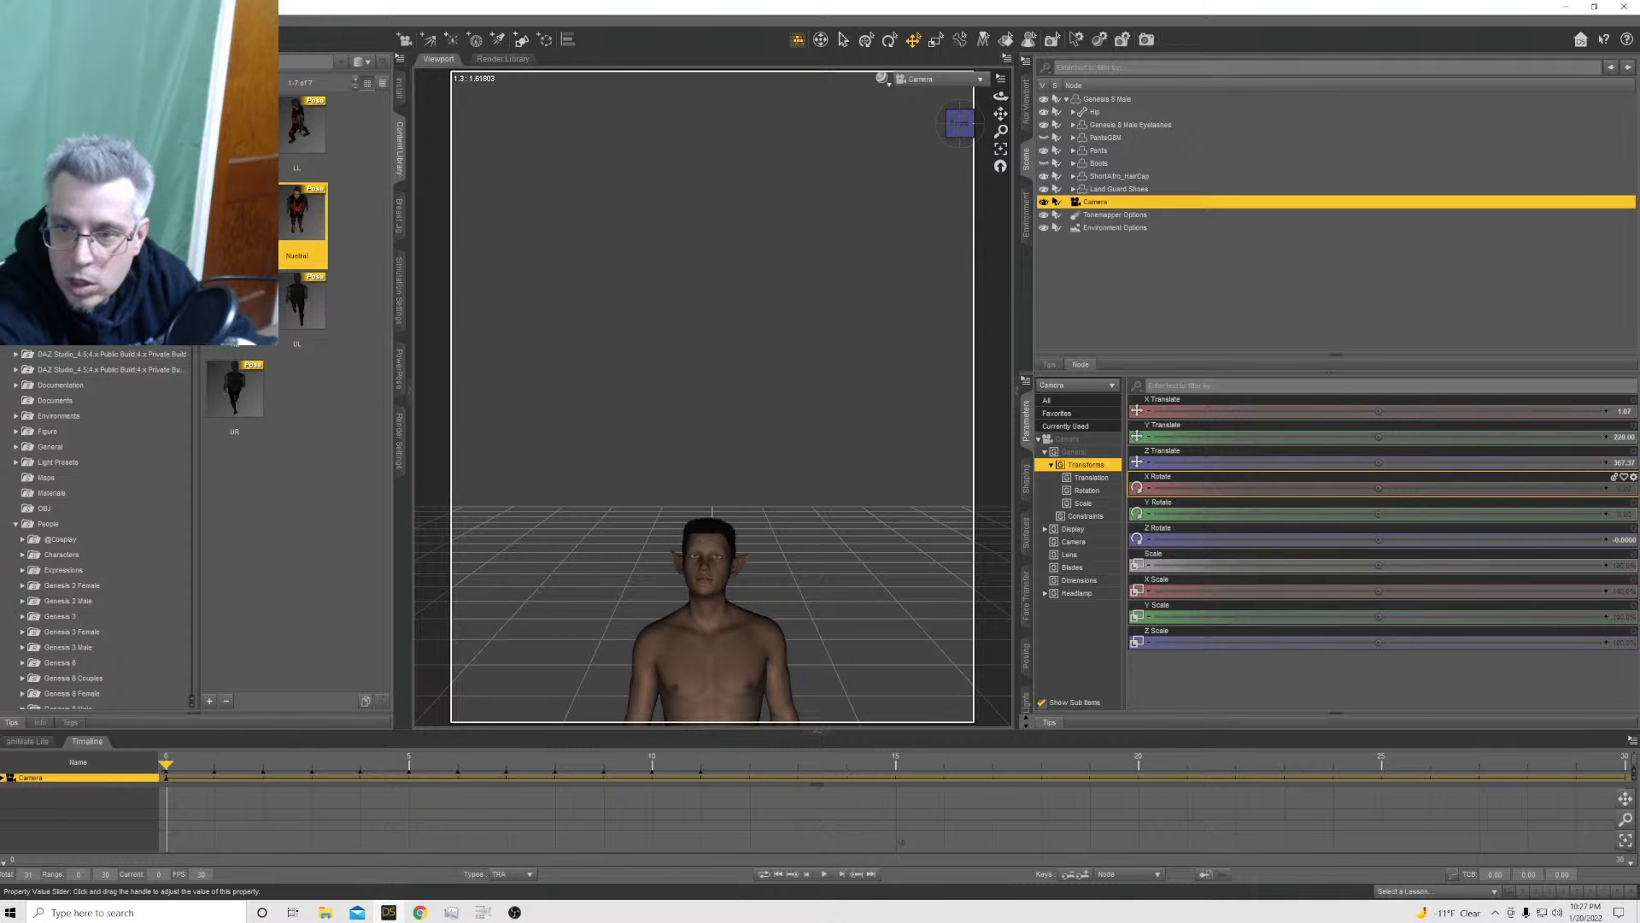
left_click_drag(1378, 488, 1299, 488)
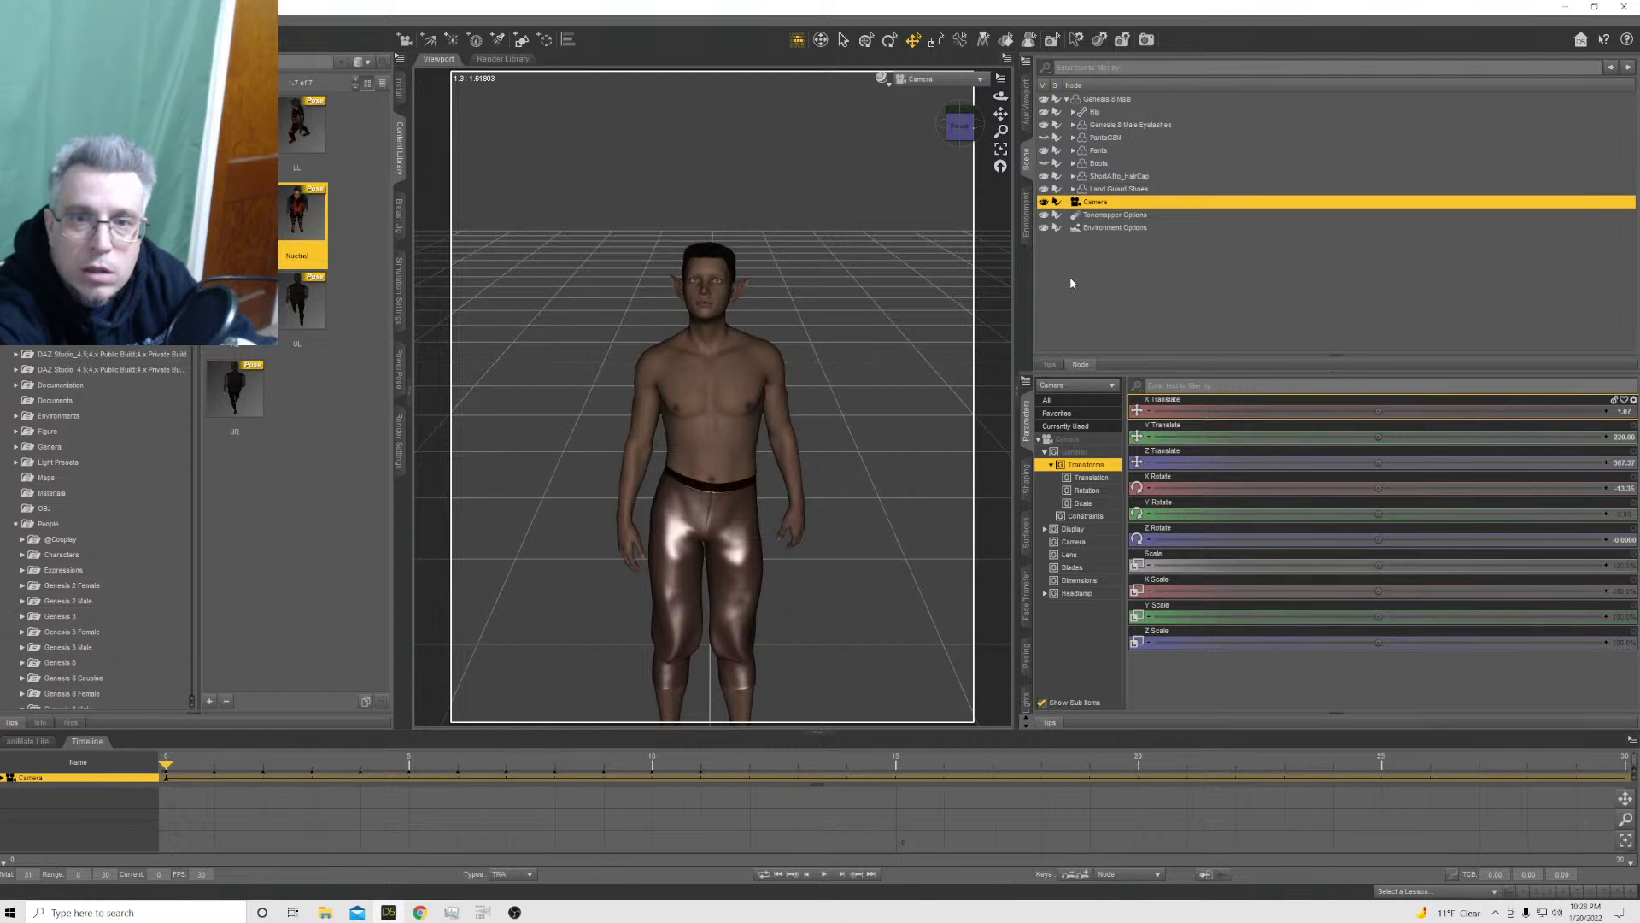
Reduce the Camera's Frame Width to make the figure slightly larger in the view
left_click(1074, 541)
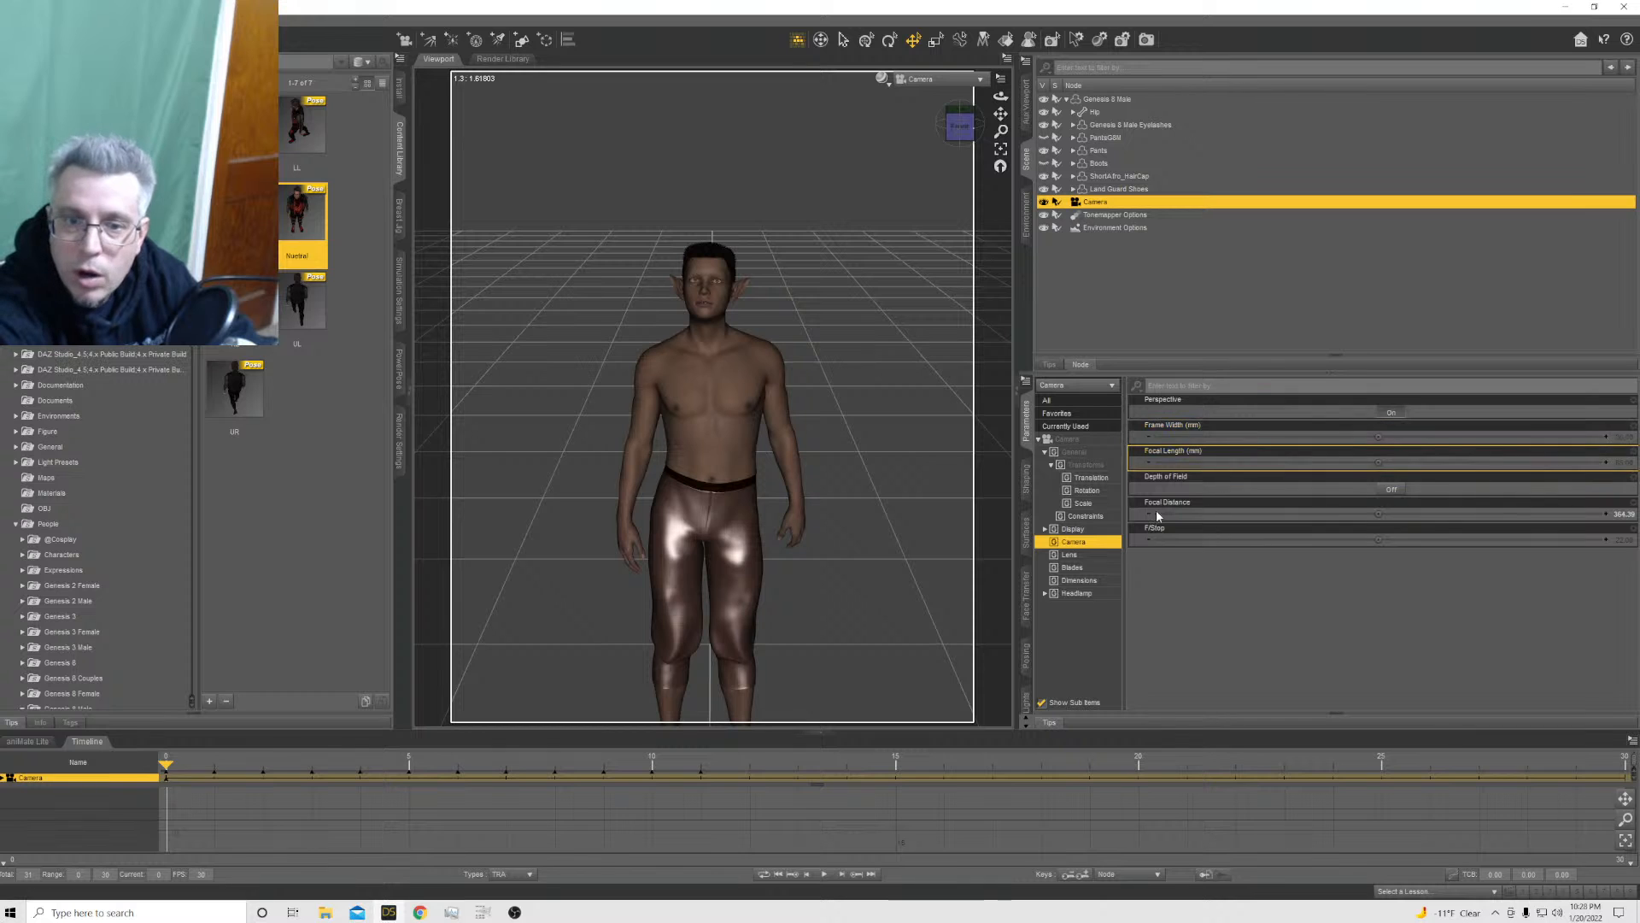
mouse_move(1378, 437)
left_mouse_down()
mouse_move(1315, 436)
mouse_move(1377, 434)
left_mouse_up()
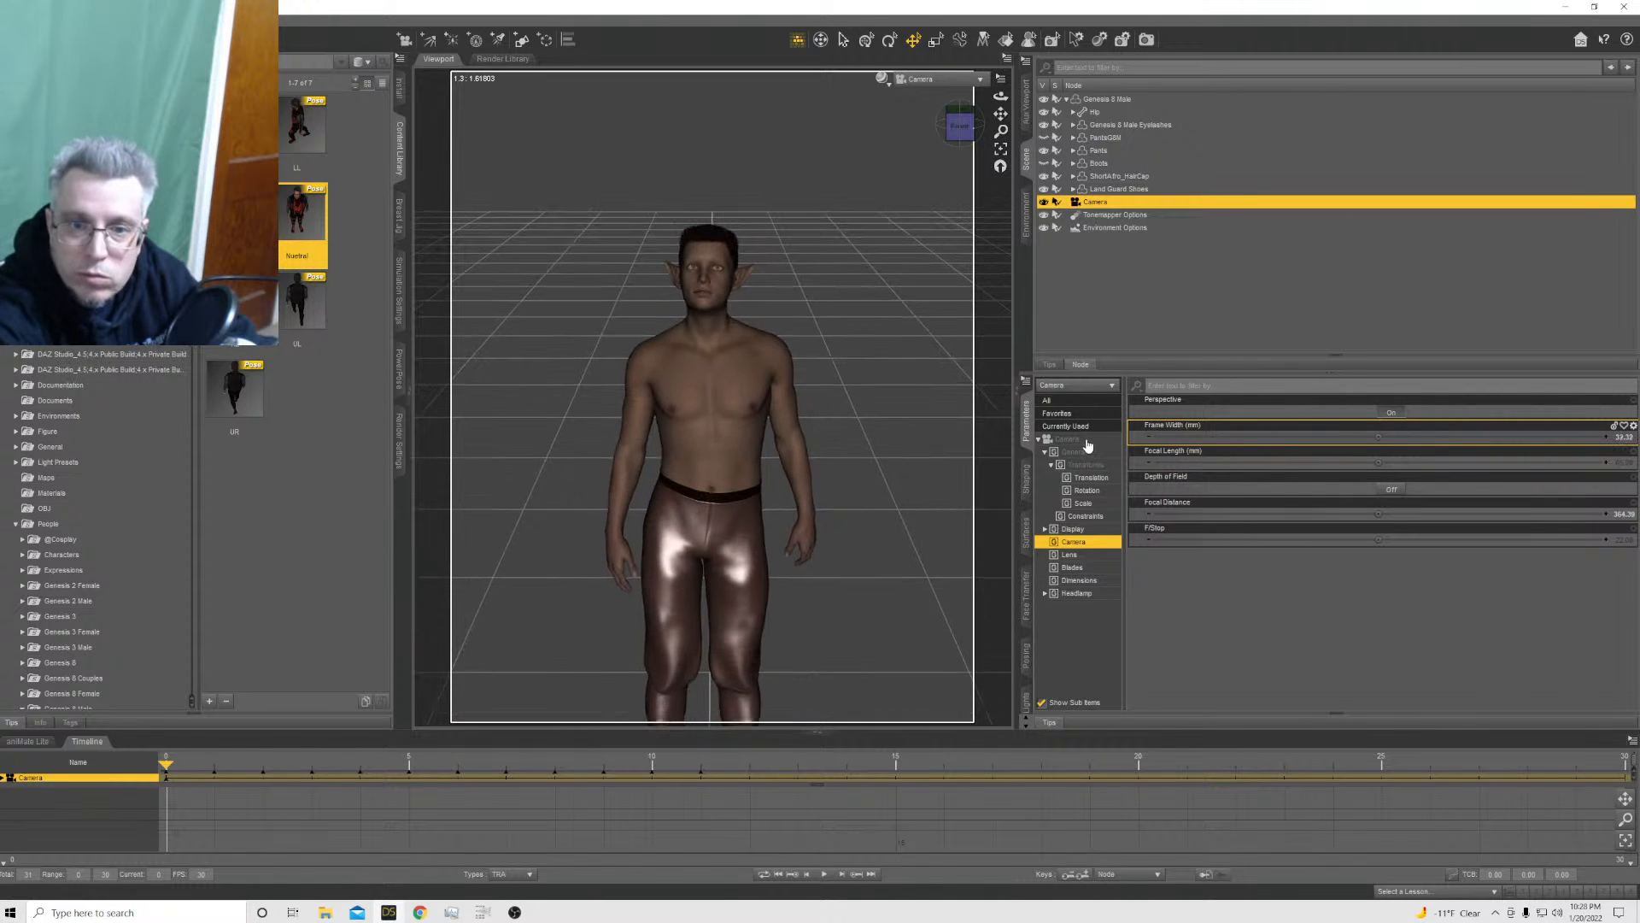
Move the Camera farther back, raise its Y Translate to about 244 and tilt its X Rotate to about -22 to frame the full figure
left_click(1085, 441)
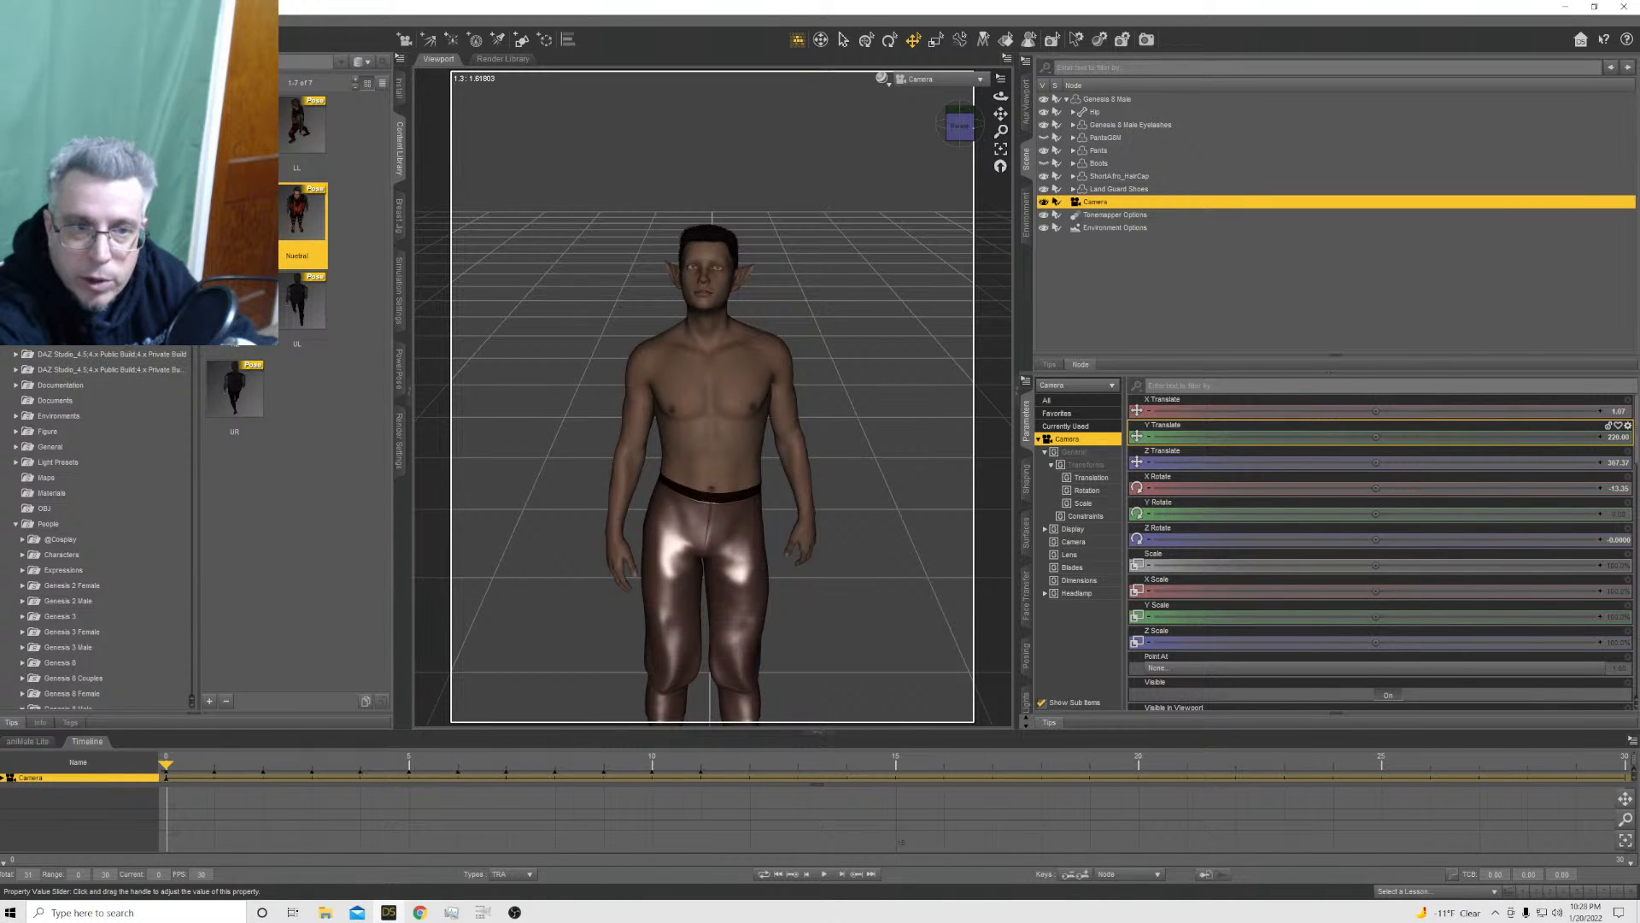
left_click_drag(1376, 437, 1309, 436)
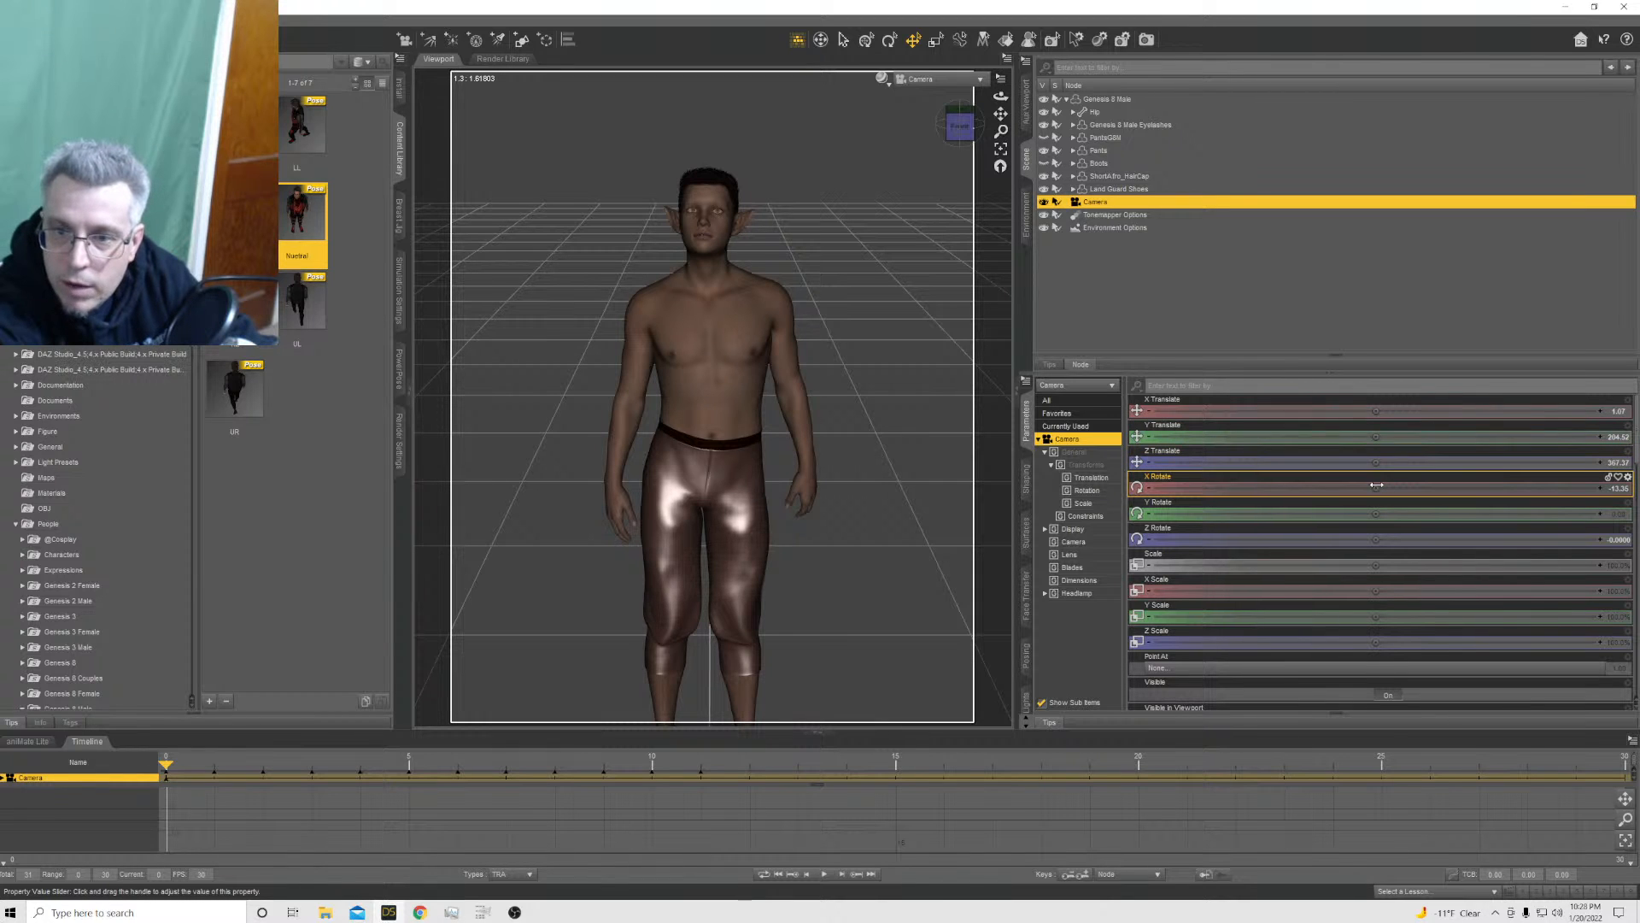
left_click_drag(1375, 487, 1323, 488)
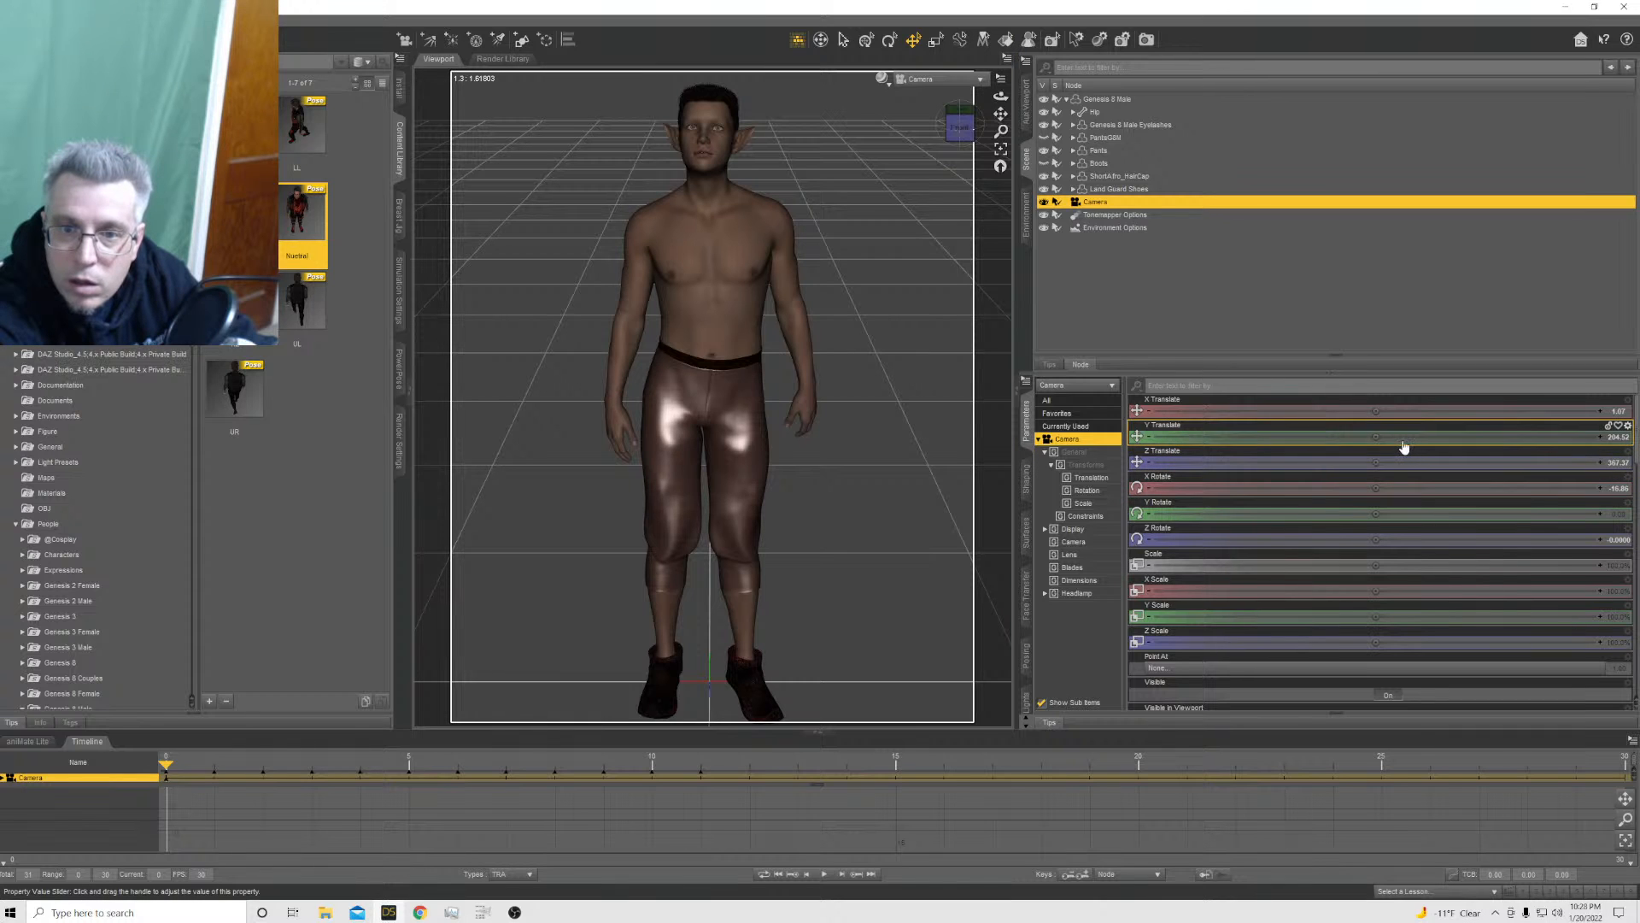
scroll(786, 500, "down", 3)
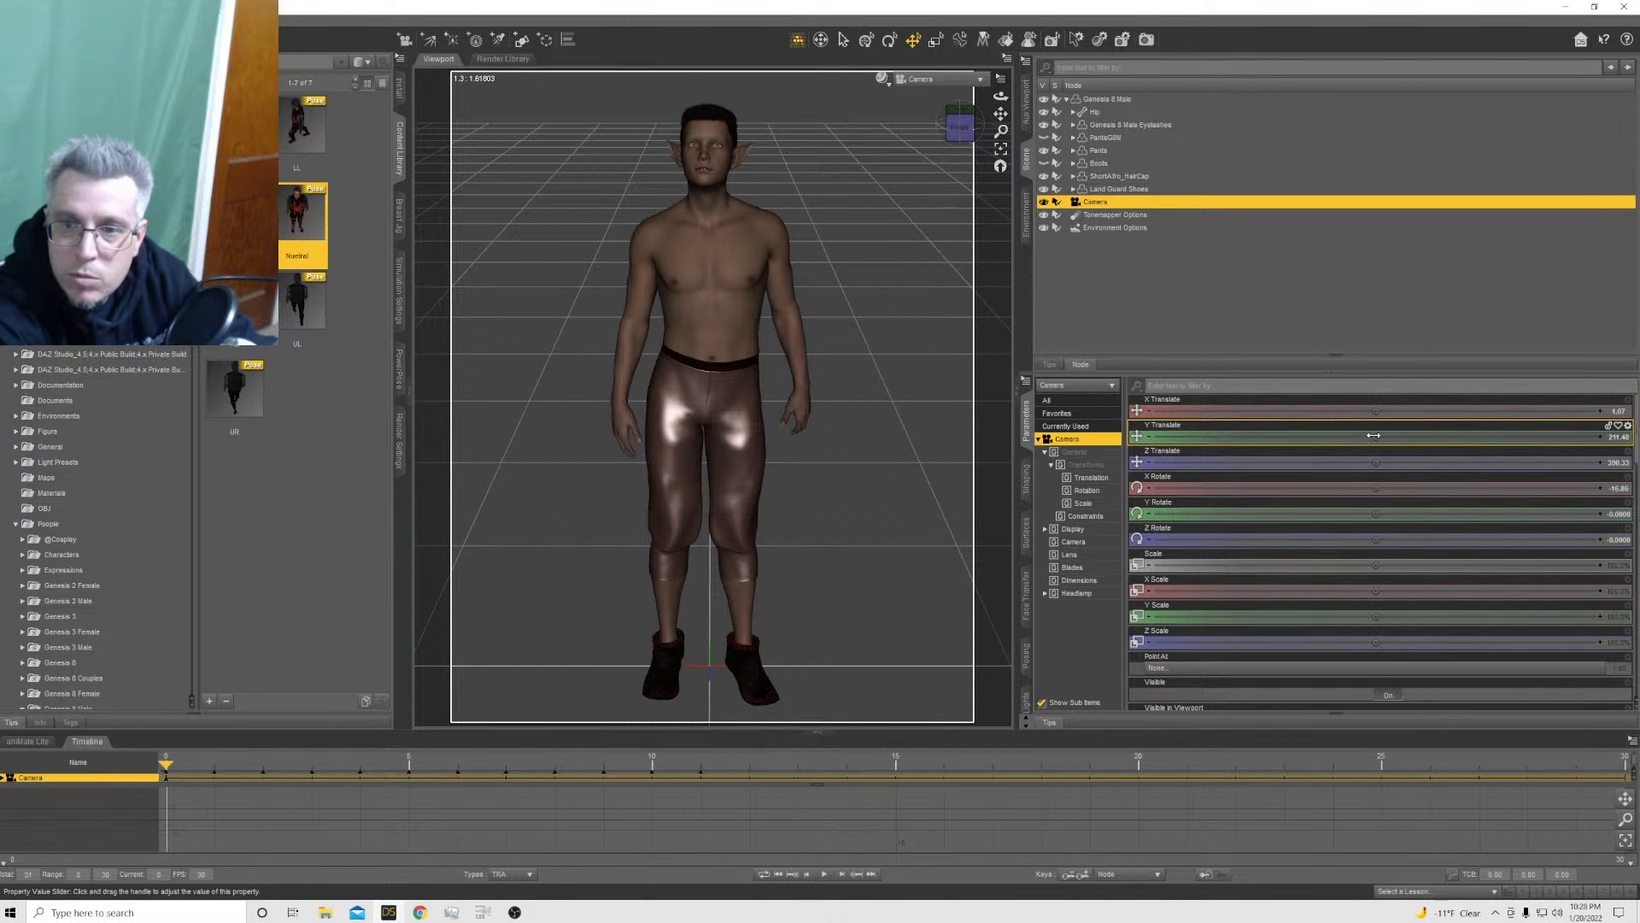
left_click_drag(1376, 437, 1463, 436)
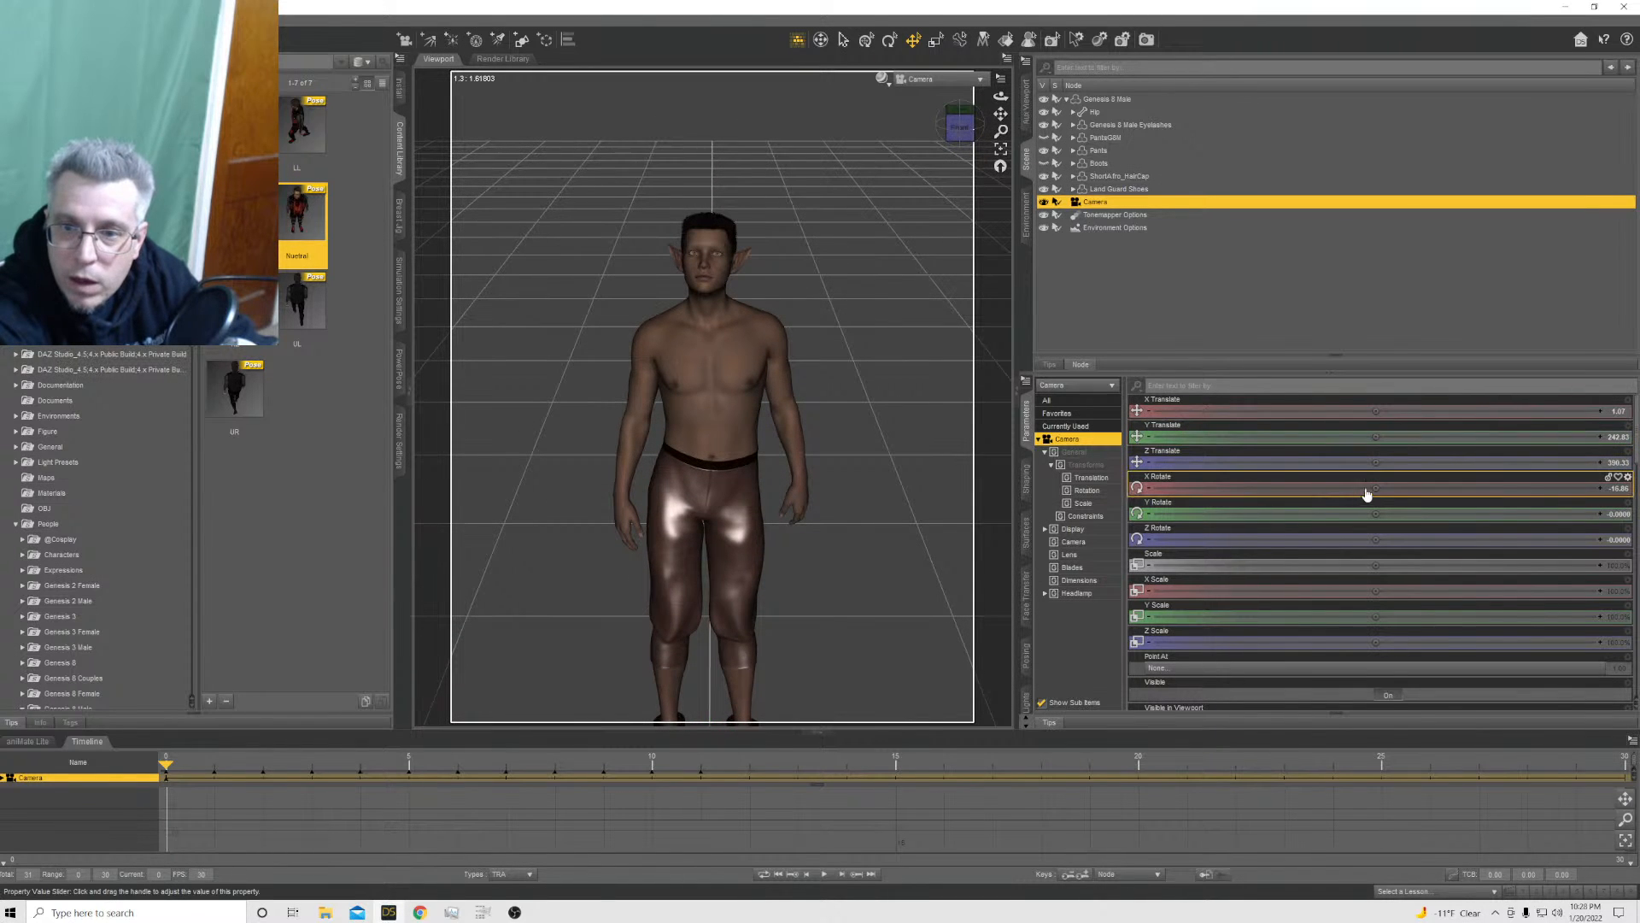
left_click_drag(1373, 487, 1318, 487)
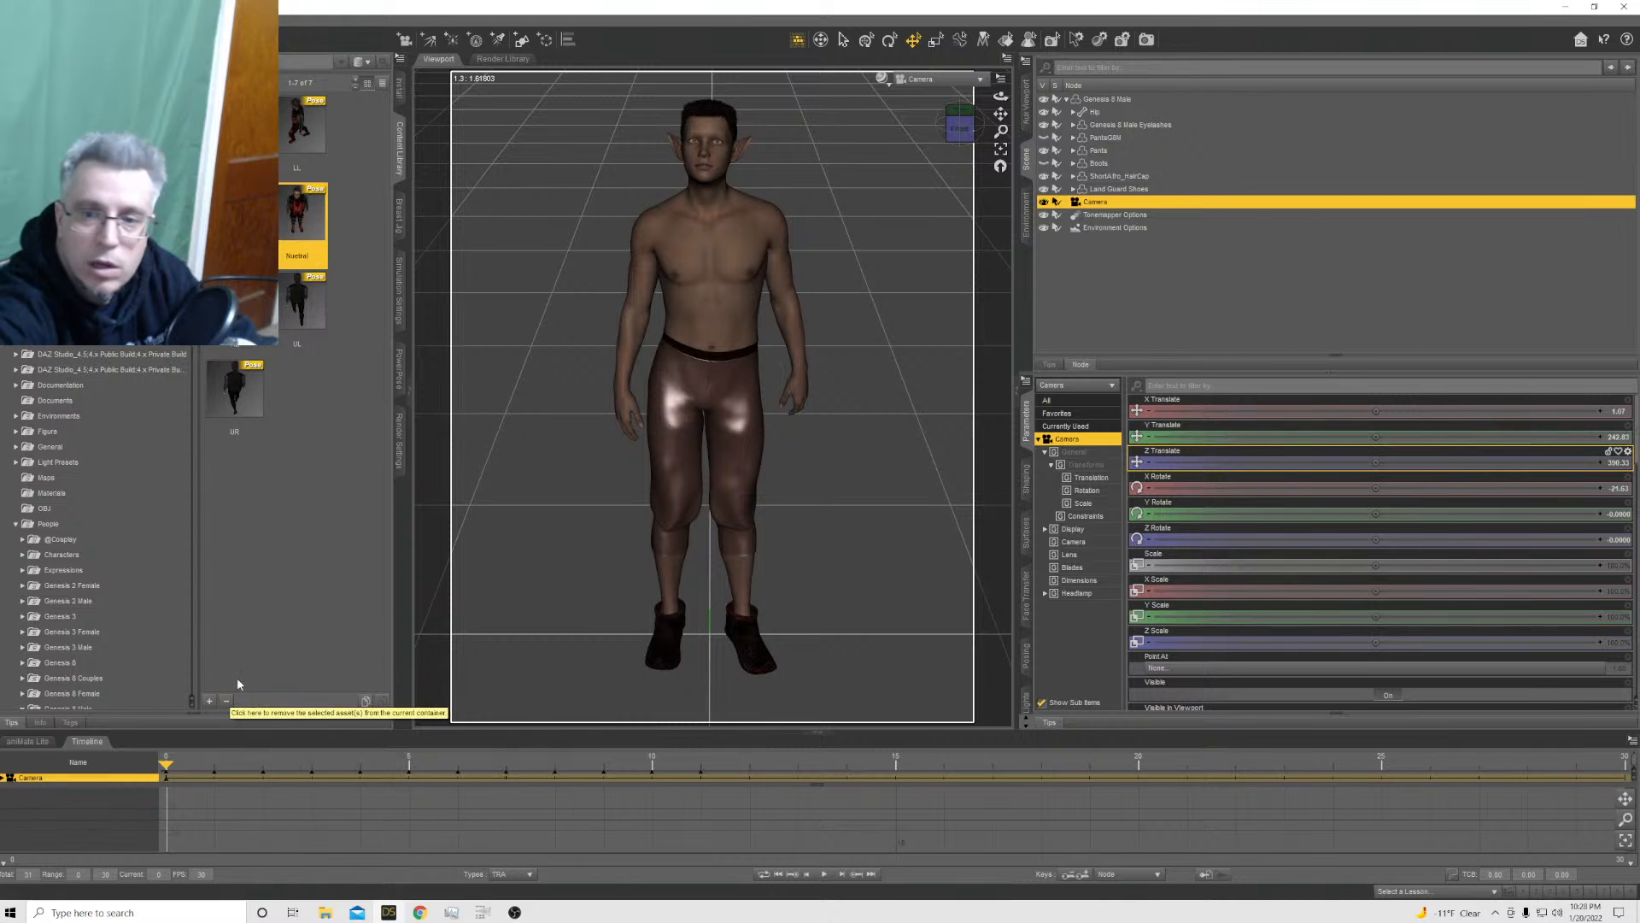
Select the Genesis 8 Male and check its pose and facing direction at frames 0, 1, 2 and 11
left_click(1098, 100)
left_click(213, 773)
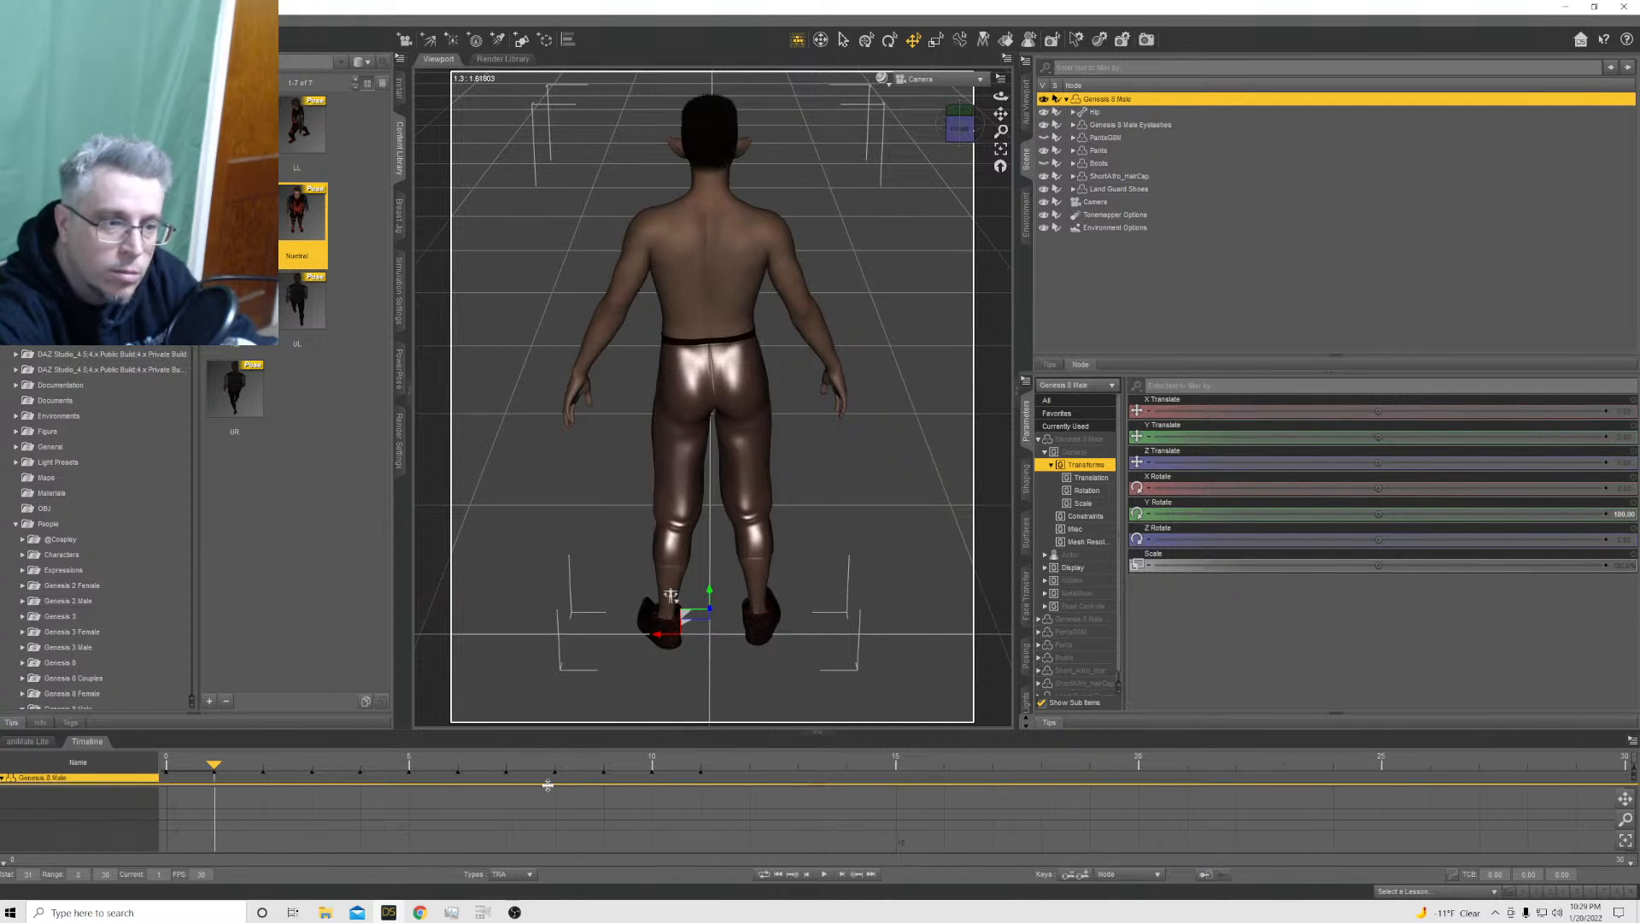
left_click(259, 767)
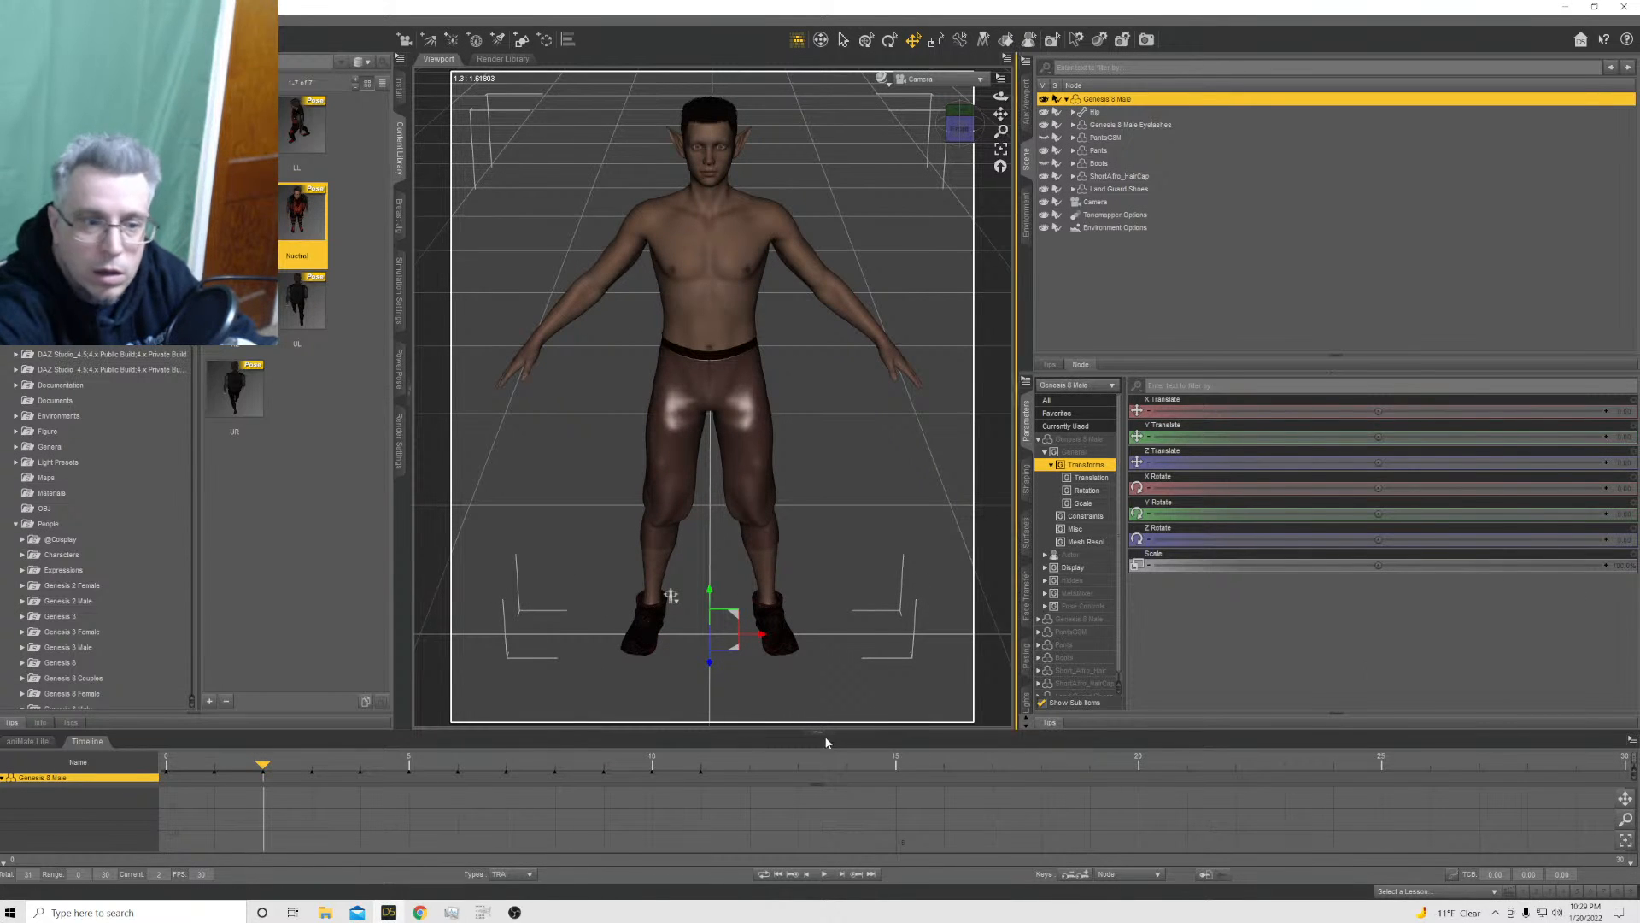
left_click(215, 767)
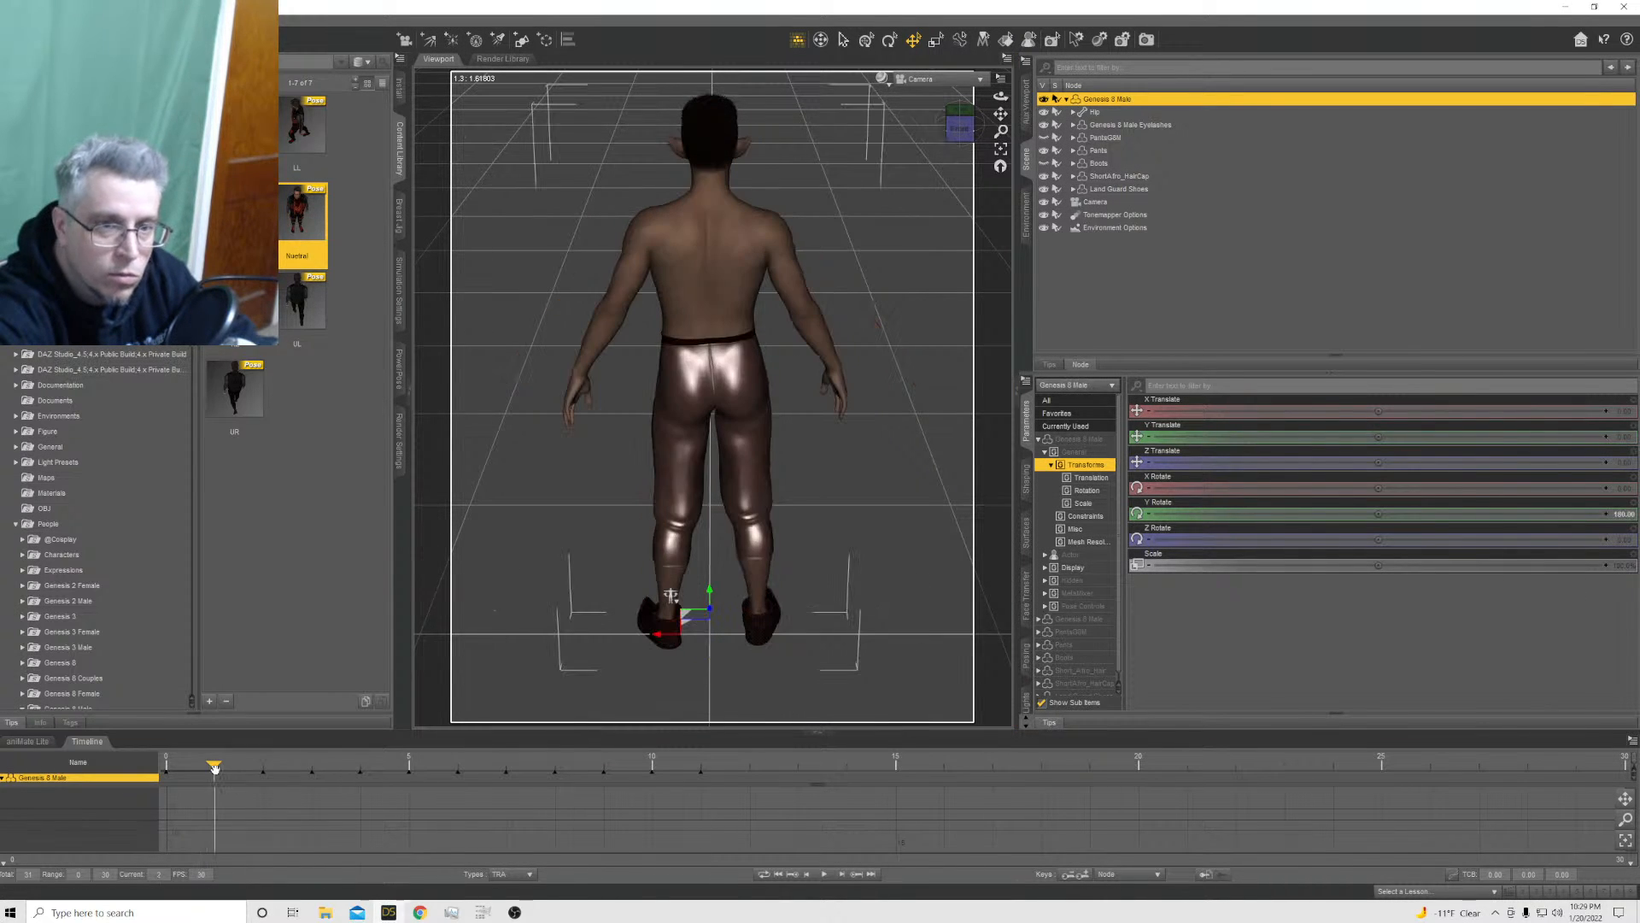
left_click(165, 767)
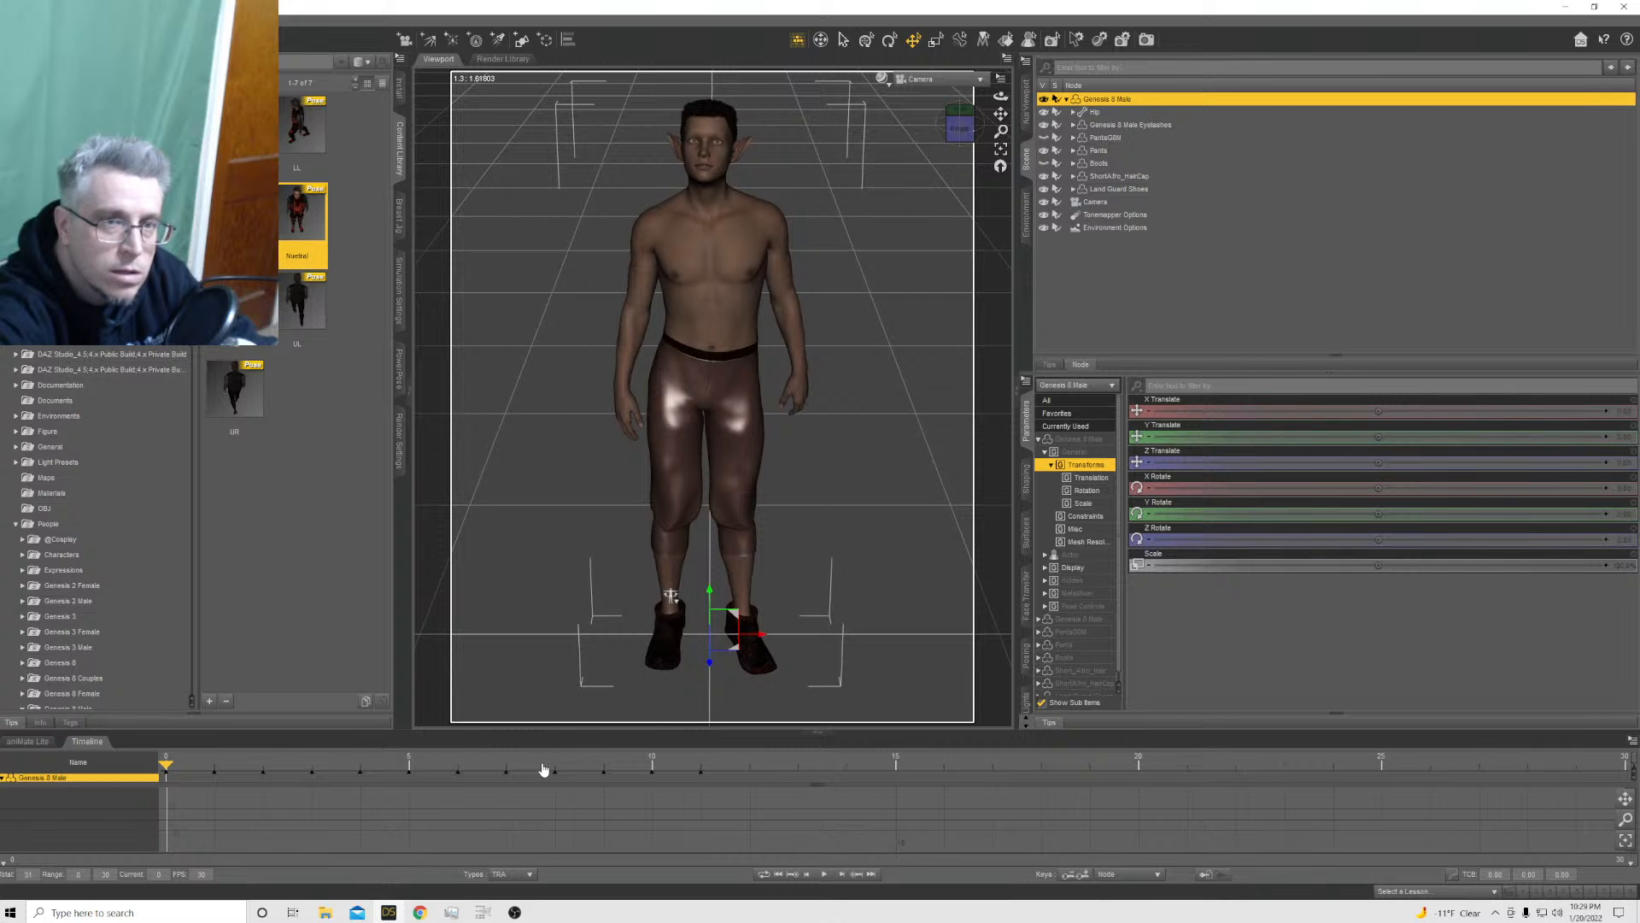
left_click(702, 769)
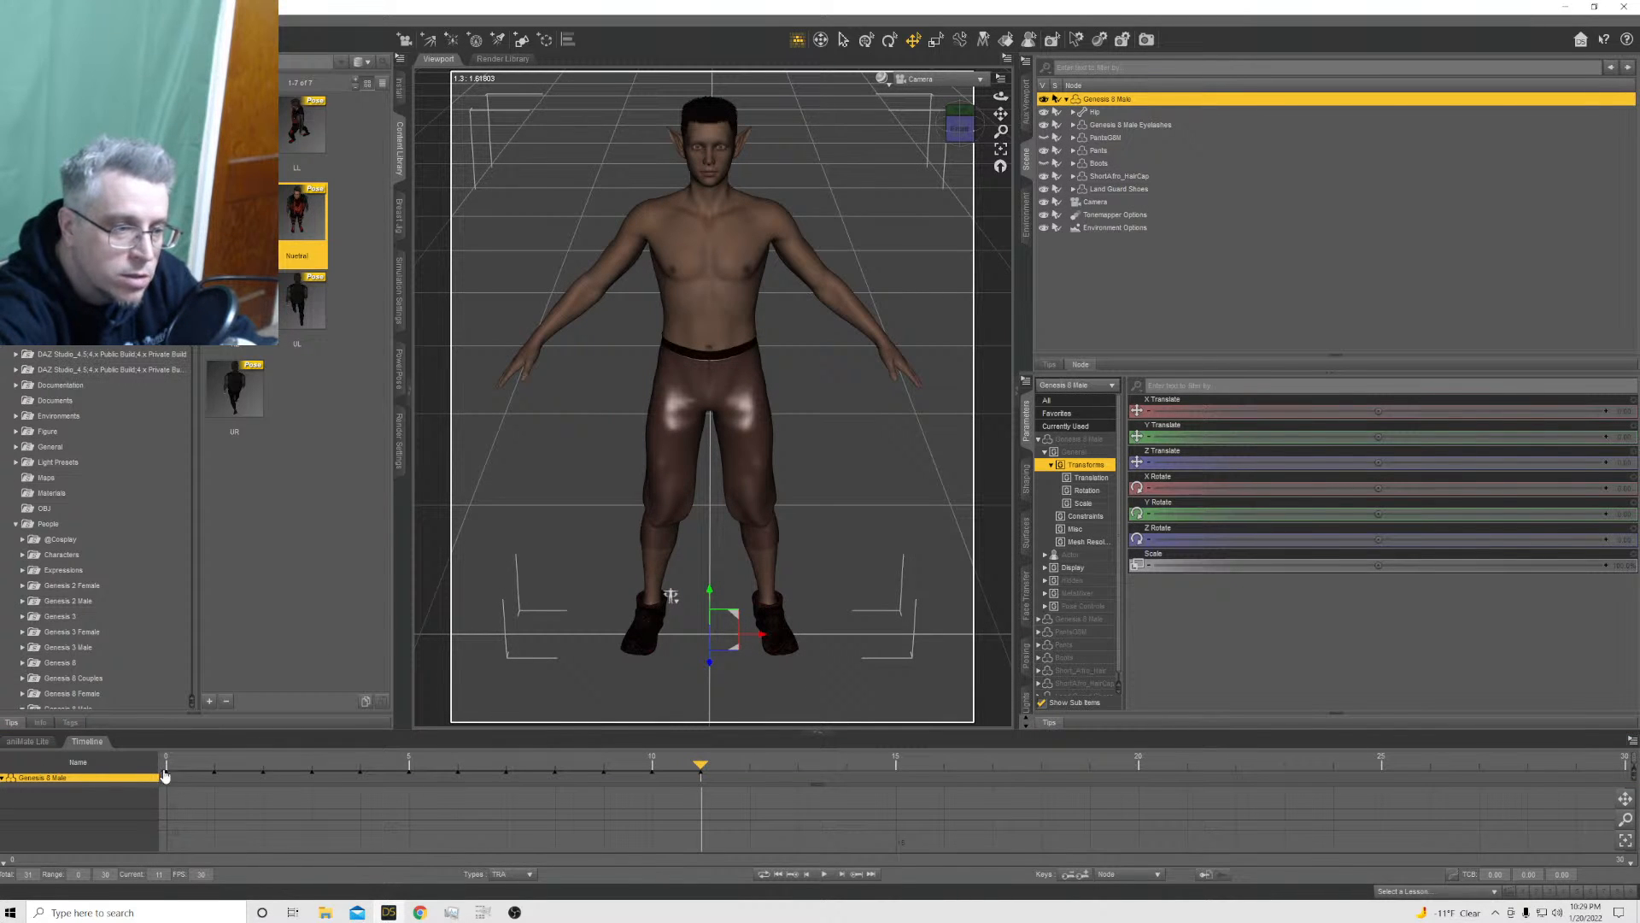
Apply the Nuetral pose preset to the Genesis 8 Male at frame 1 with X, Y and Z Translation excluded
left_click(211, 773)
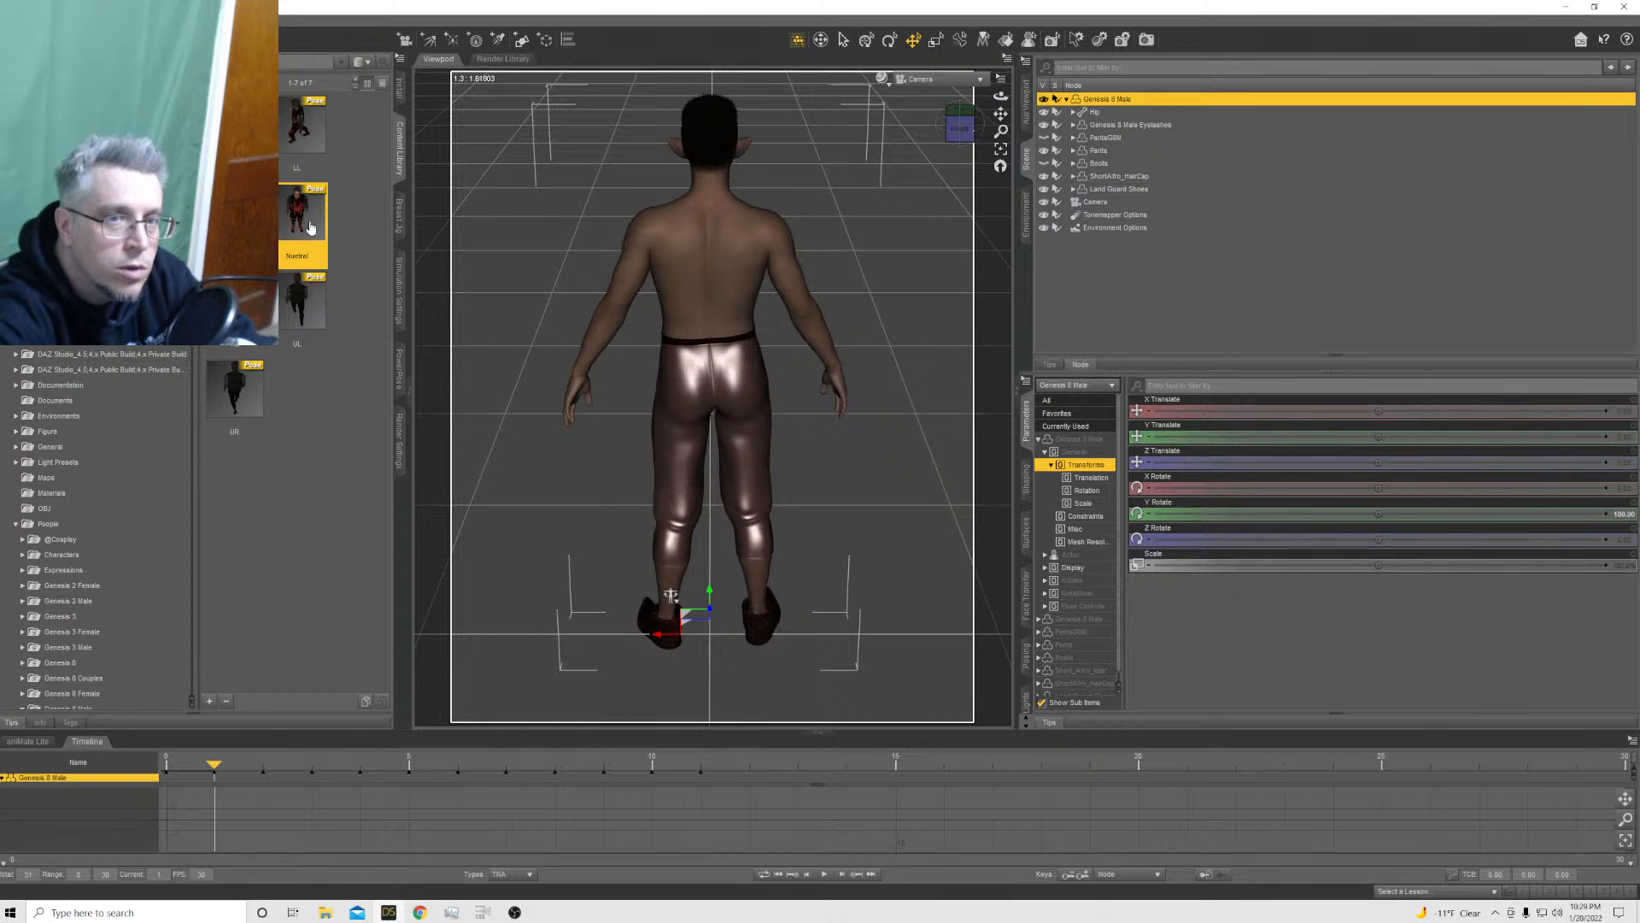
mouse_move(306, 227)
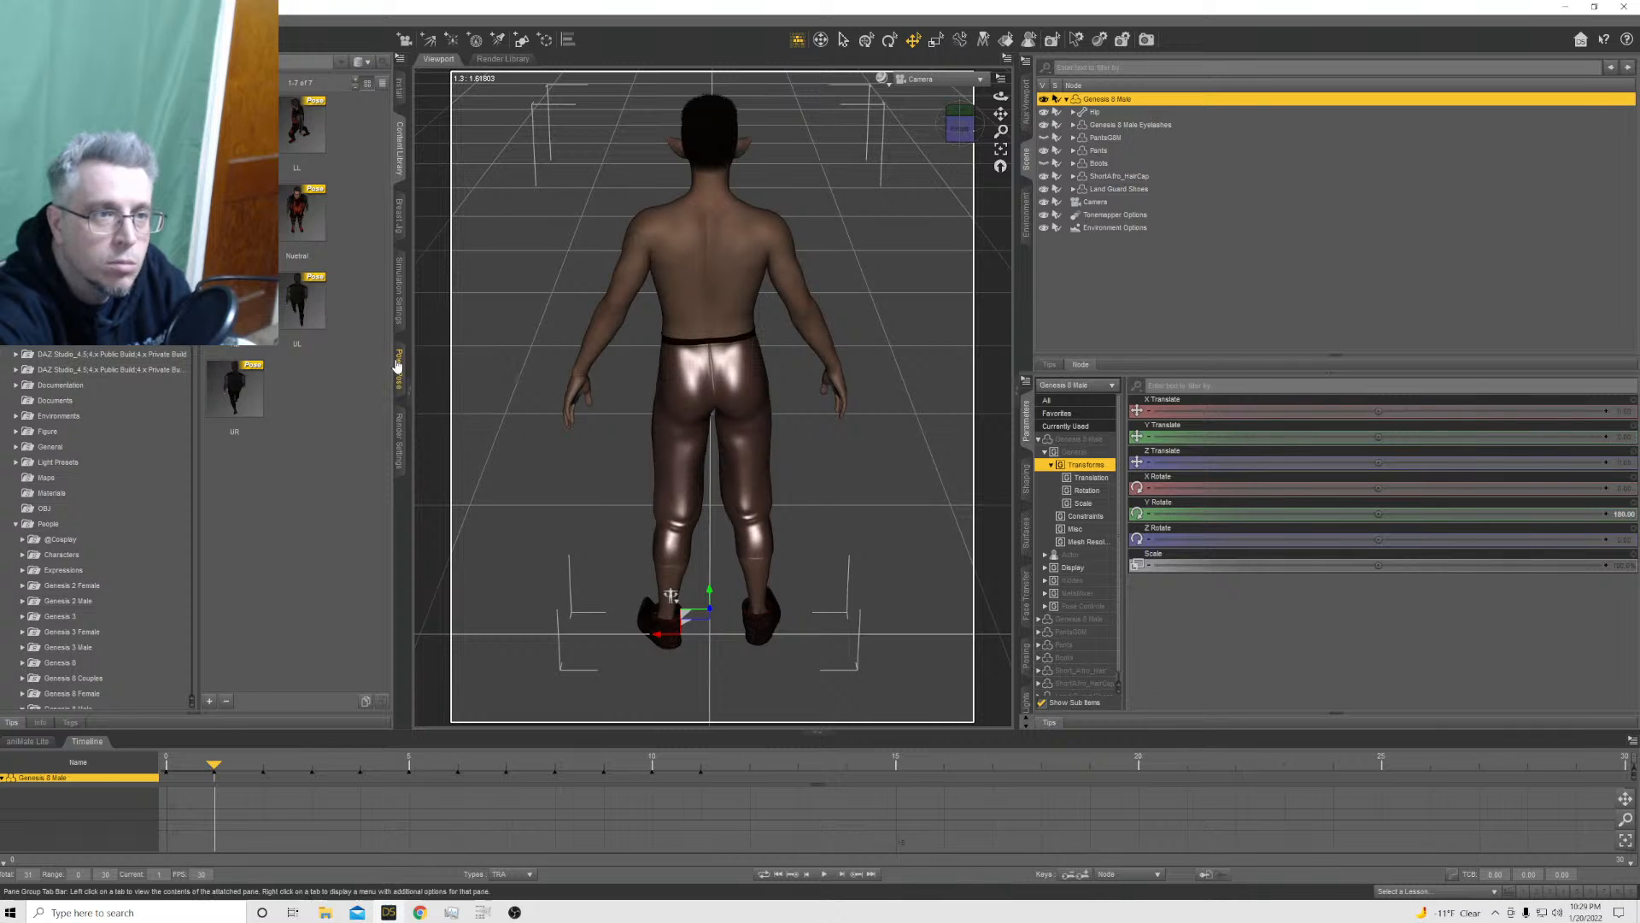
double_click(297, 224)
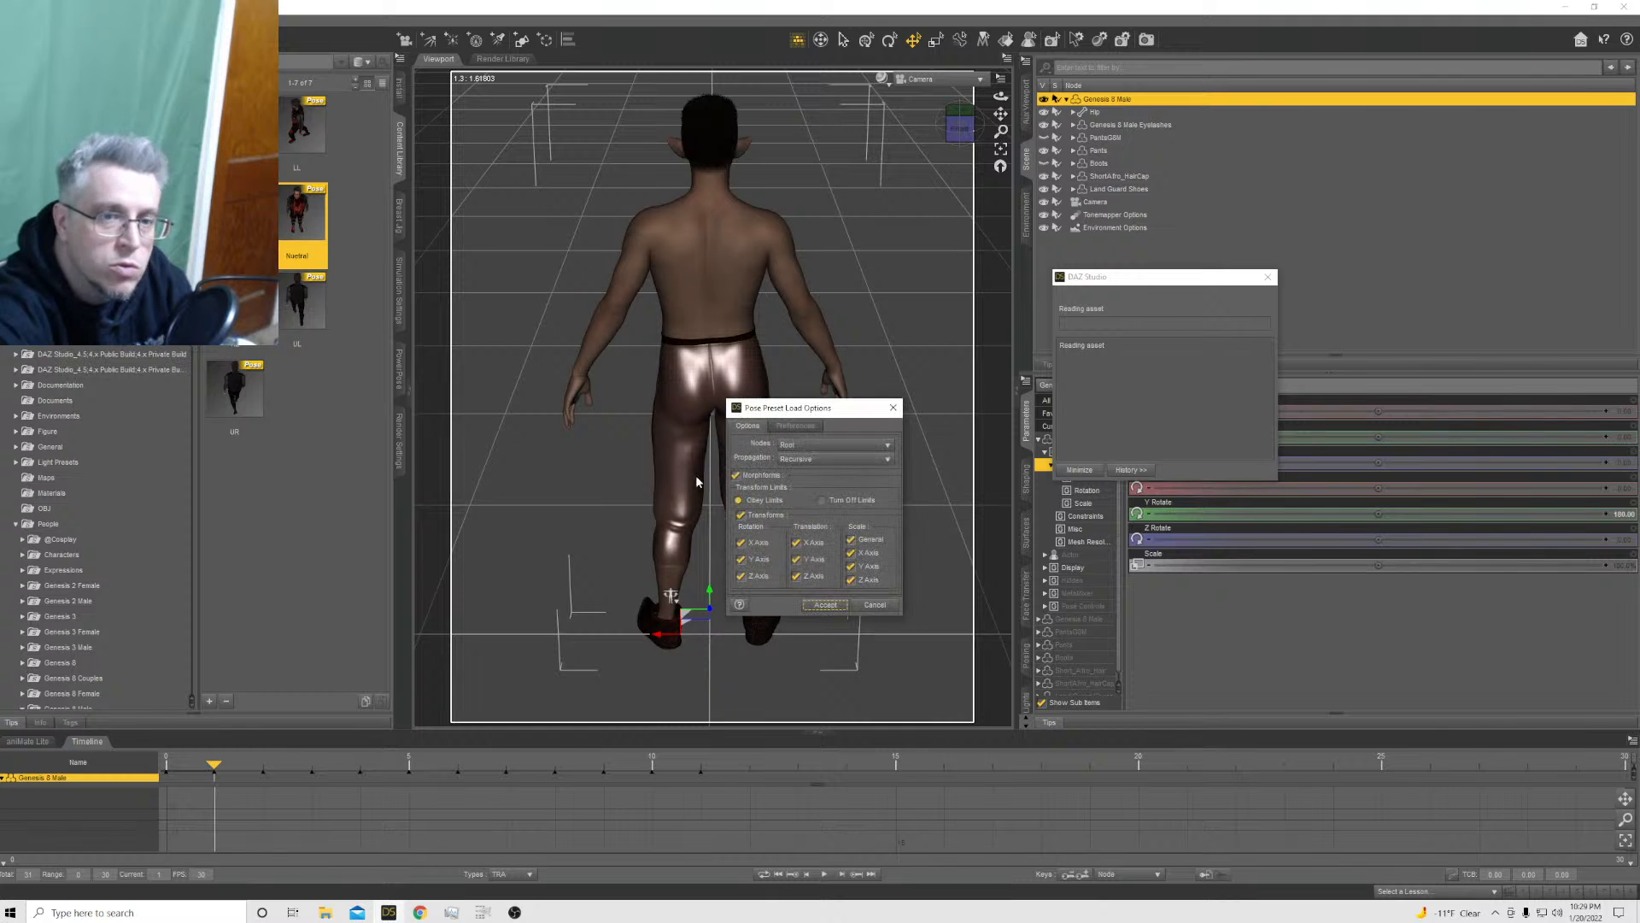
left_click(796, 542)
left_click(796, 559)
left_click(796, 575)
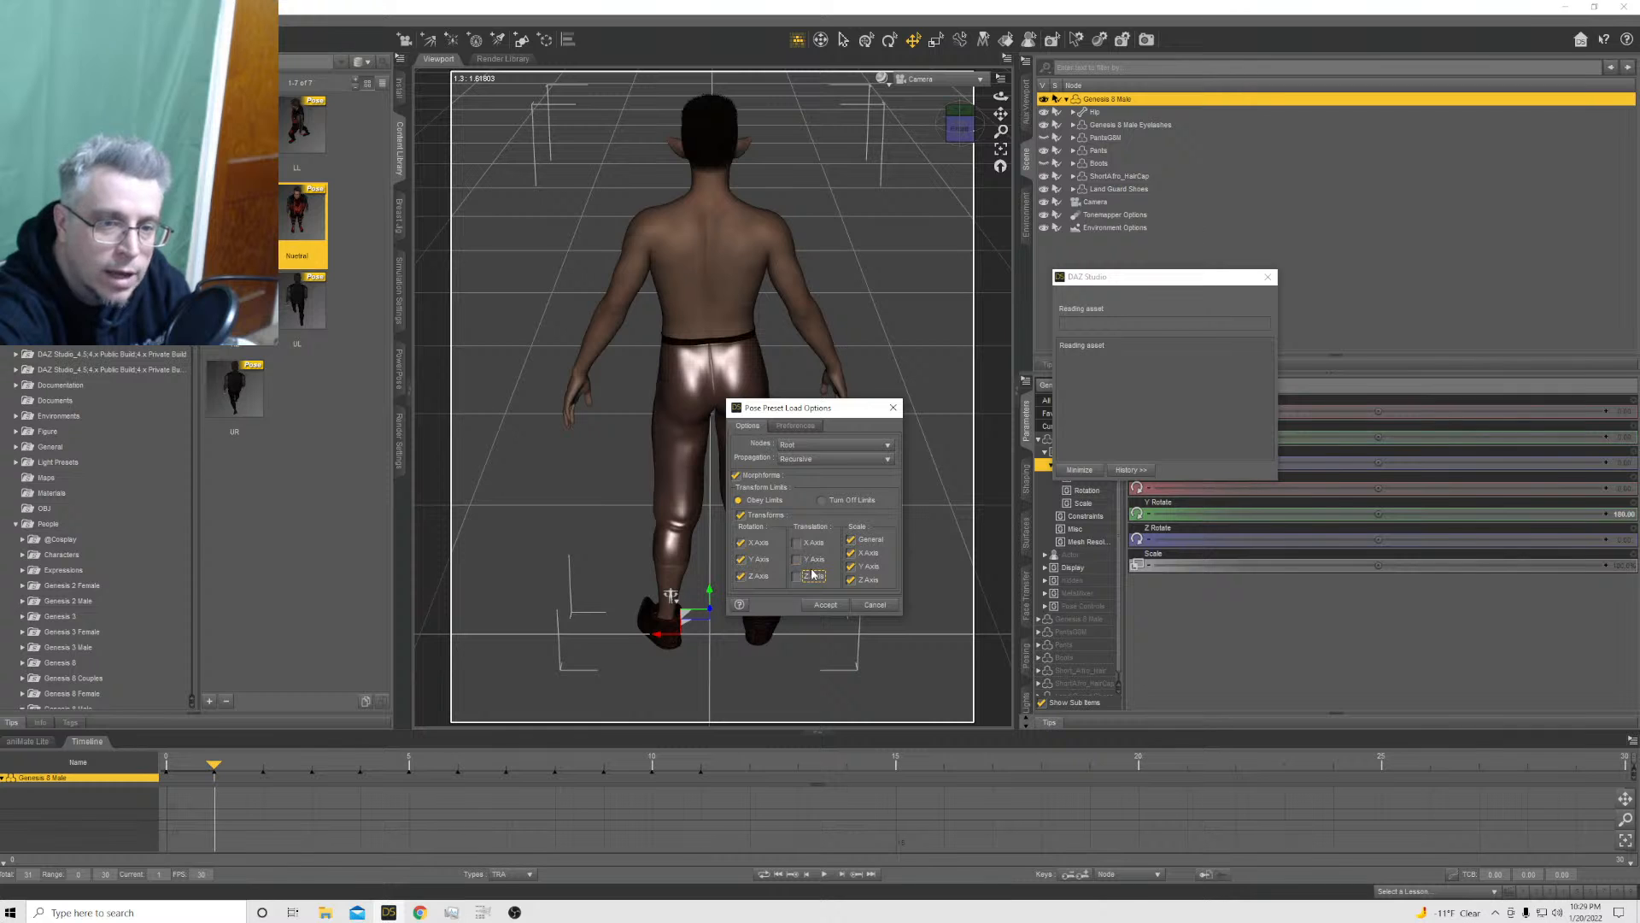
left_click(823, 606)
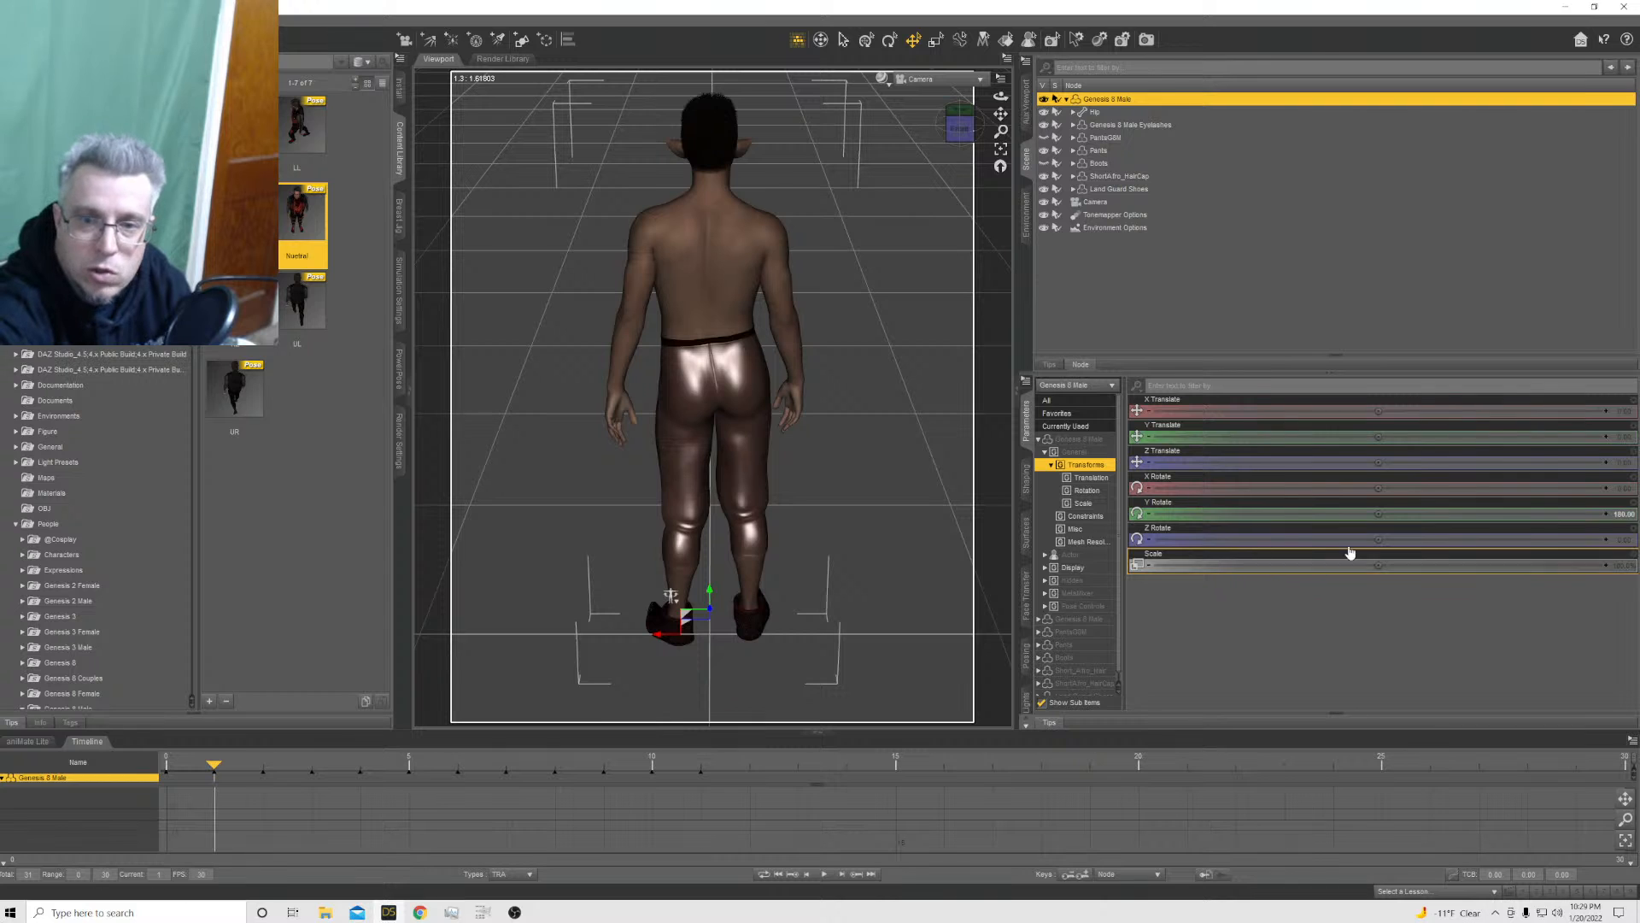
left_click(1621, 516)
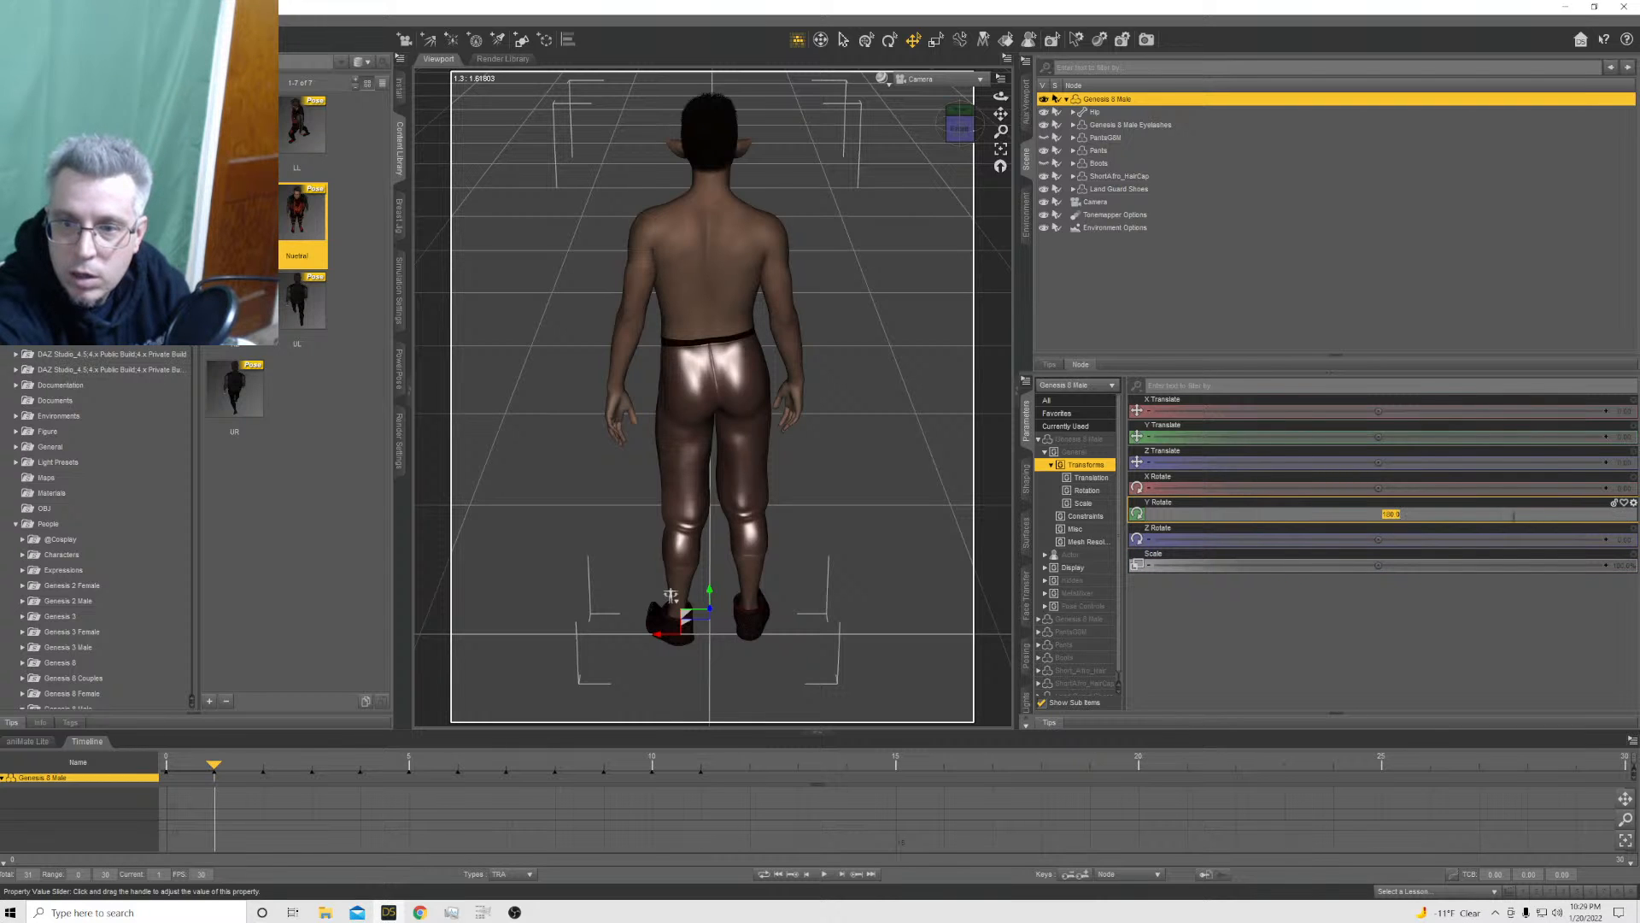
Apply the Nuetral pose preset to the Genesis 8 Male at frame 2 with X, Y and Z Translation excluded
left_click(263, 771)
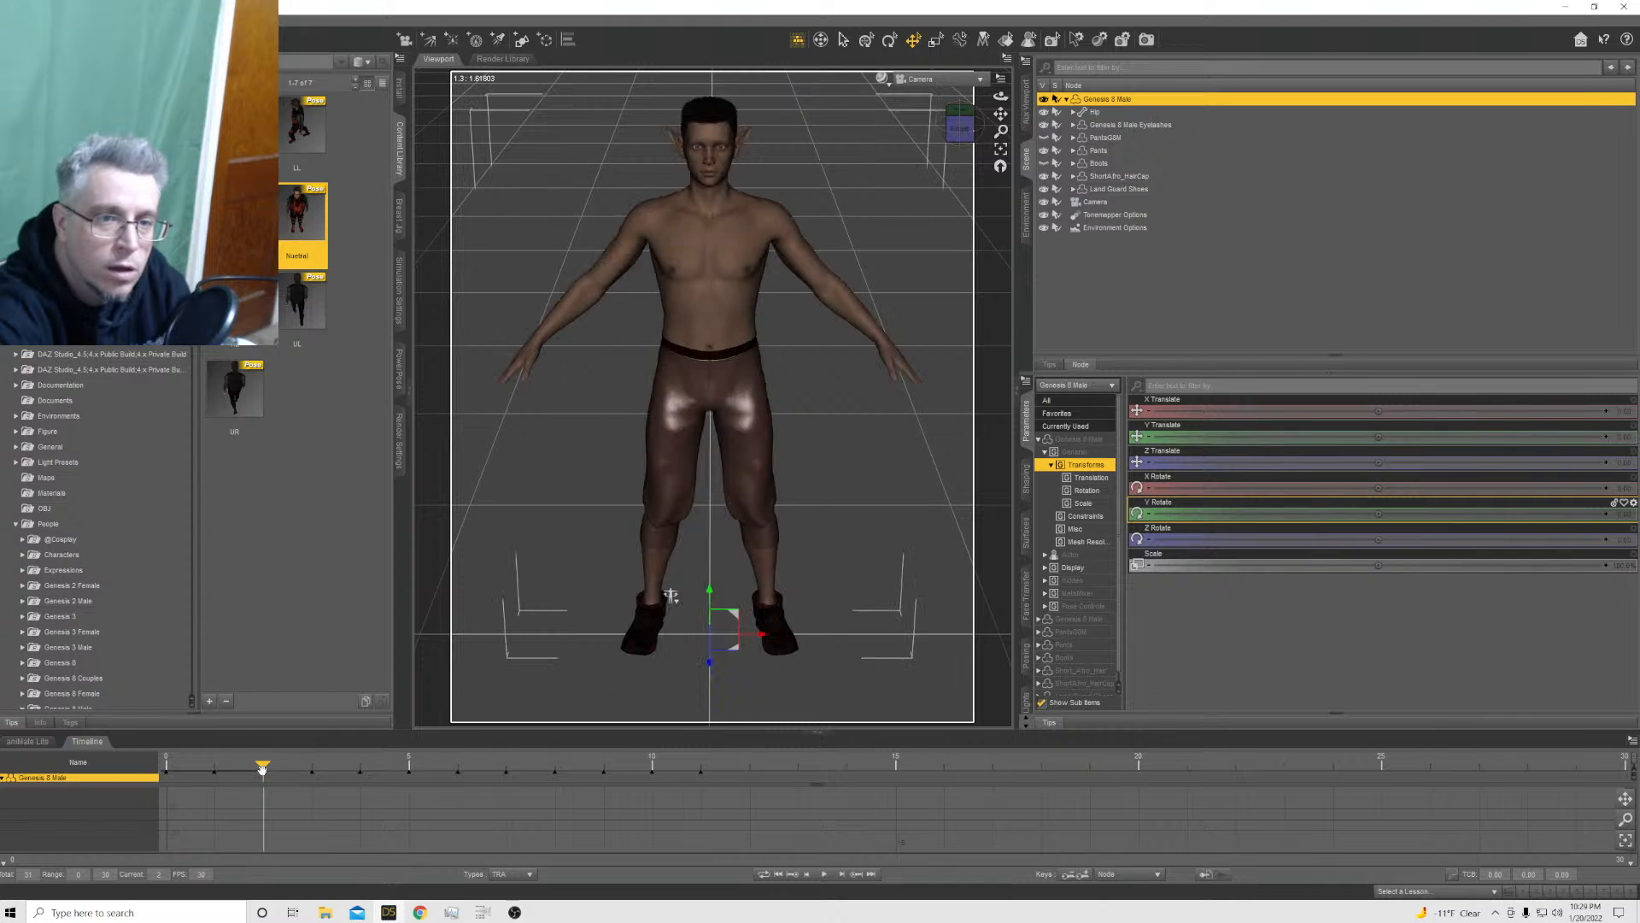
double_click(291, 220)
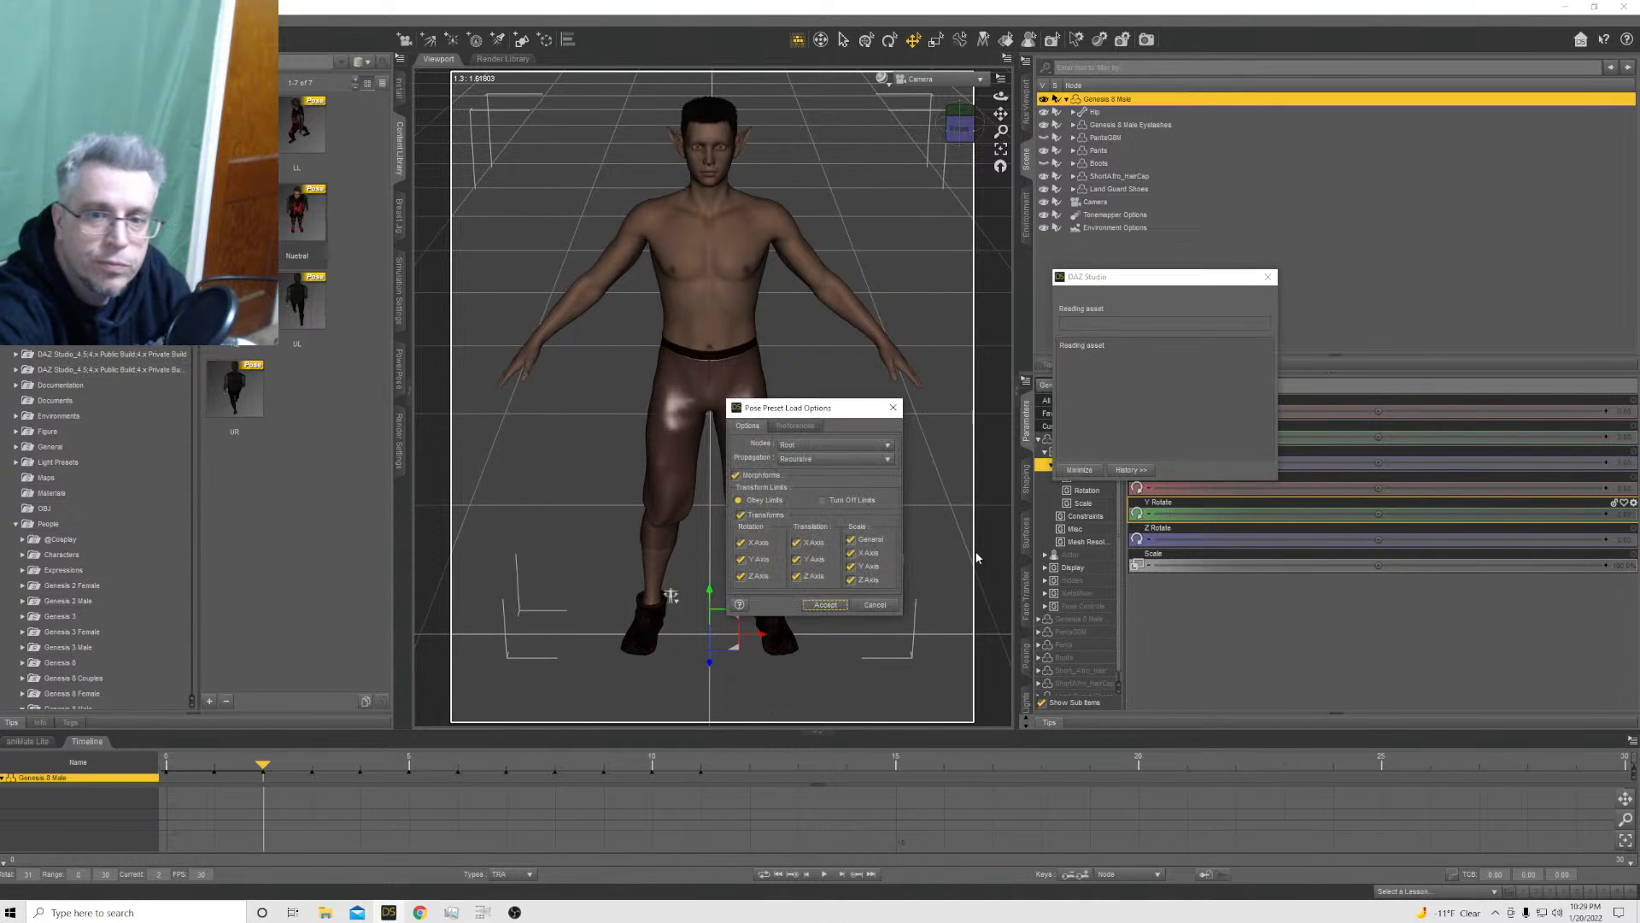
left_click(796, 543)
left_click(796, 560)
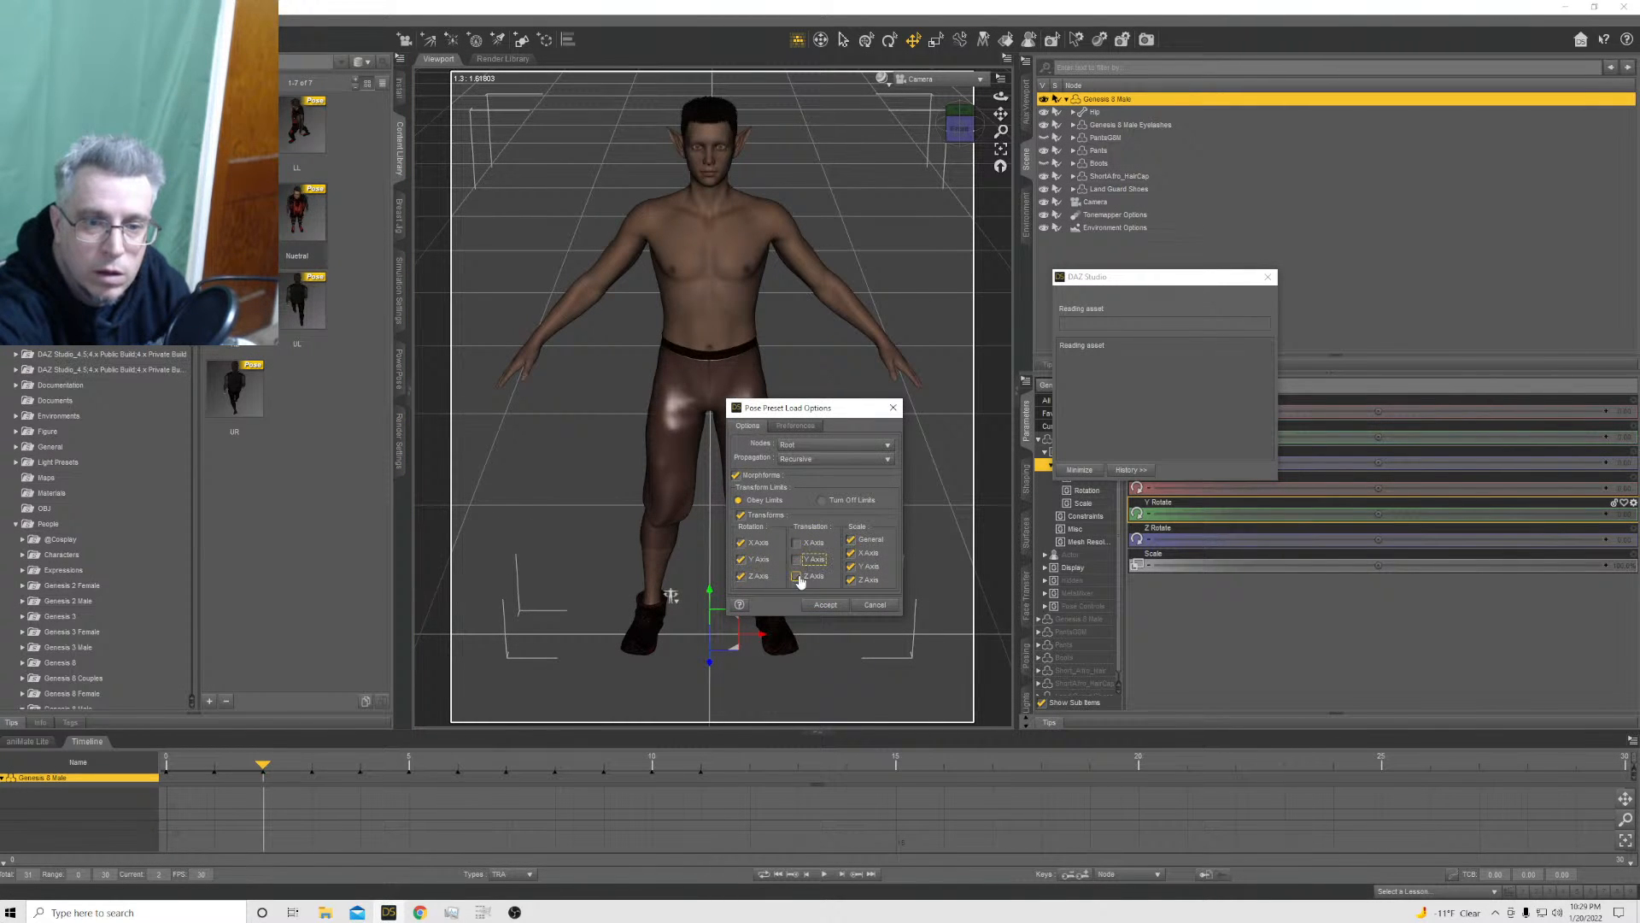
left_click(796, 576)
left_click(823, 606)
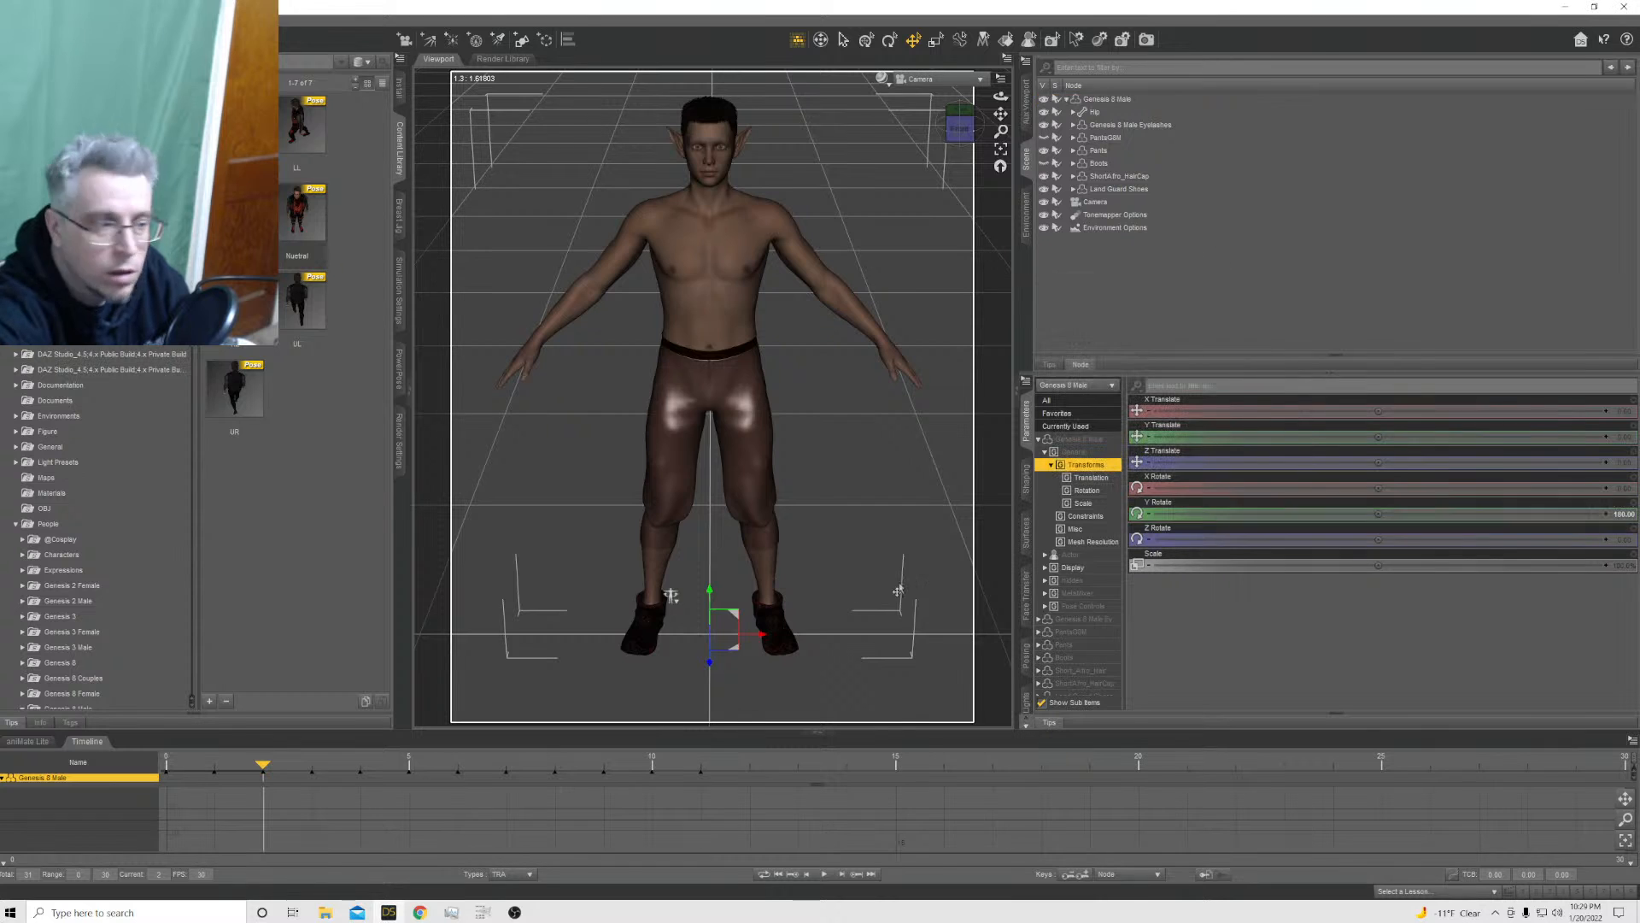
Set the Genesis 8 Male's Y Rotate to 90 at frame 2
left_click(1623, 514)
type("90")
key("Return")
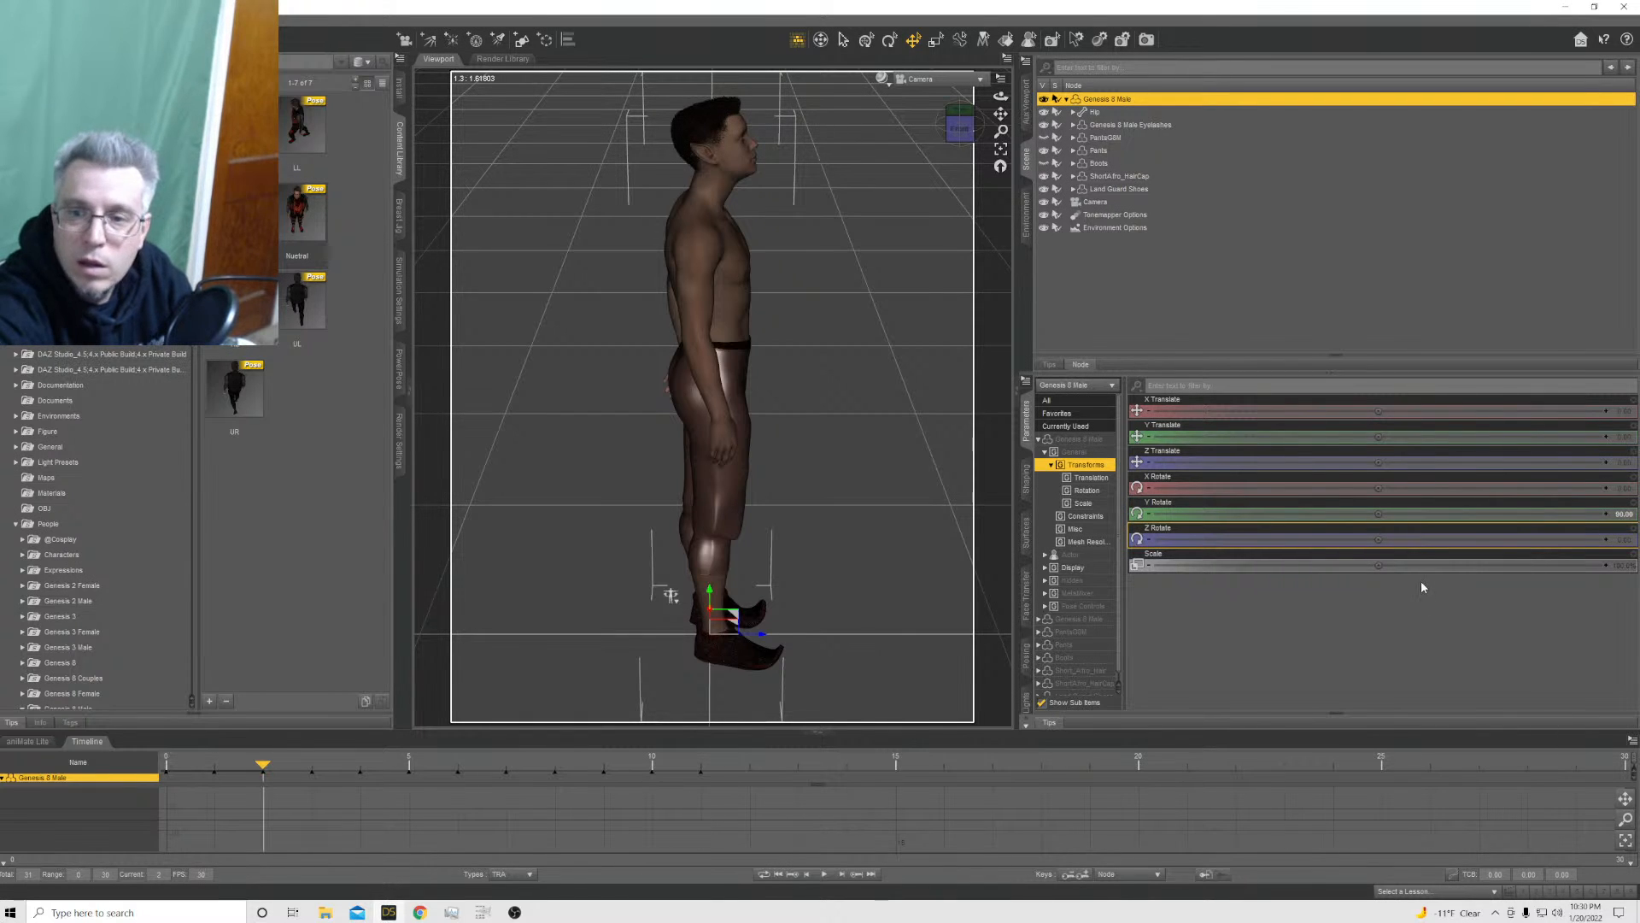
Apply the Nuetral pose preset to the Genesis 8 Male at frame 3 with X, Y and Z Translation excluded
left_click(311, 772)
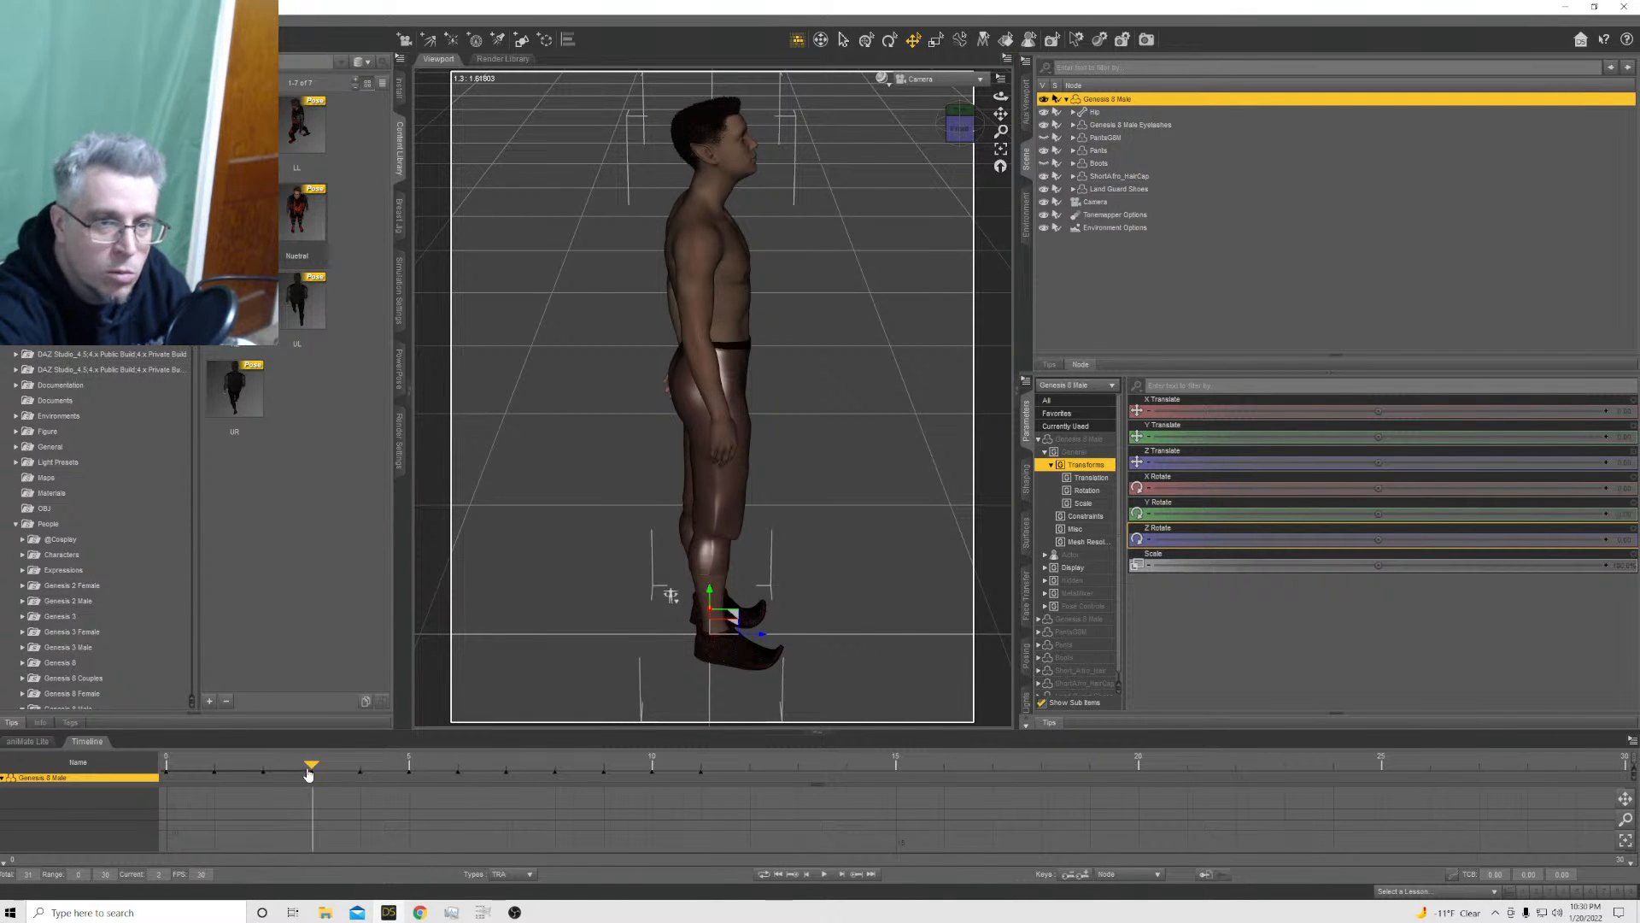
double_click(299, 215, "ctrl")
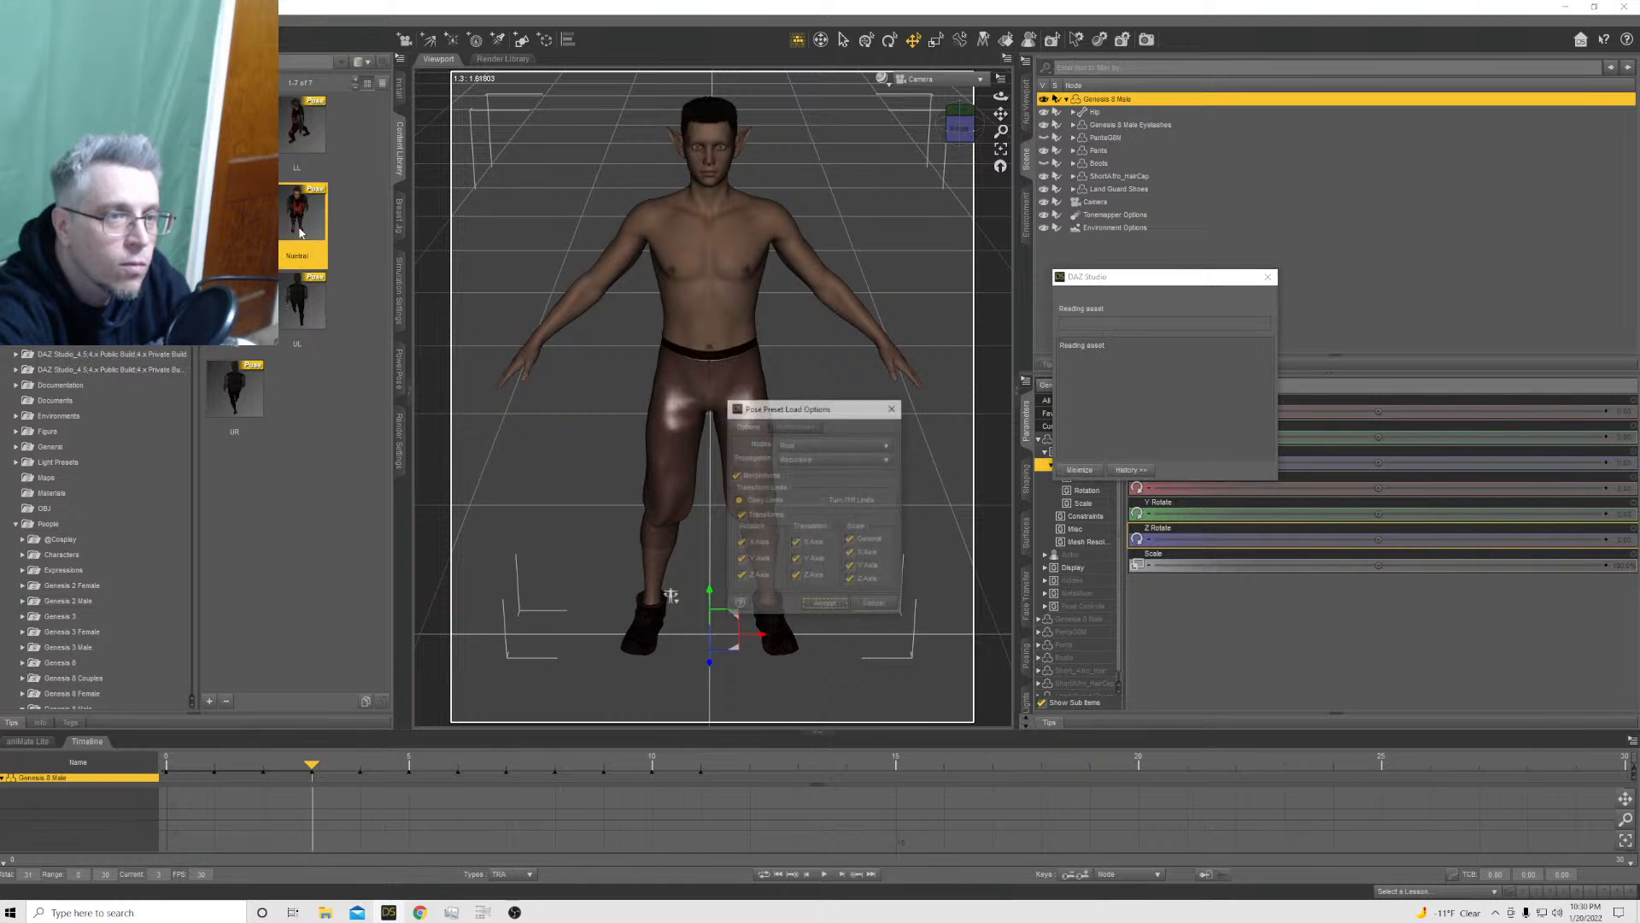
left_click(792, 538)
left_click(795, 544)
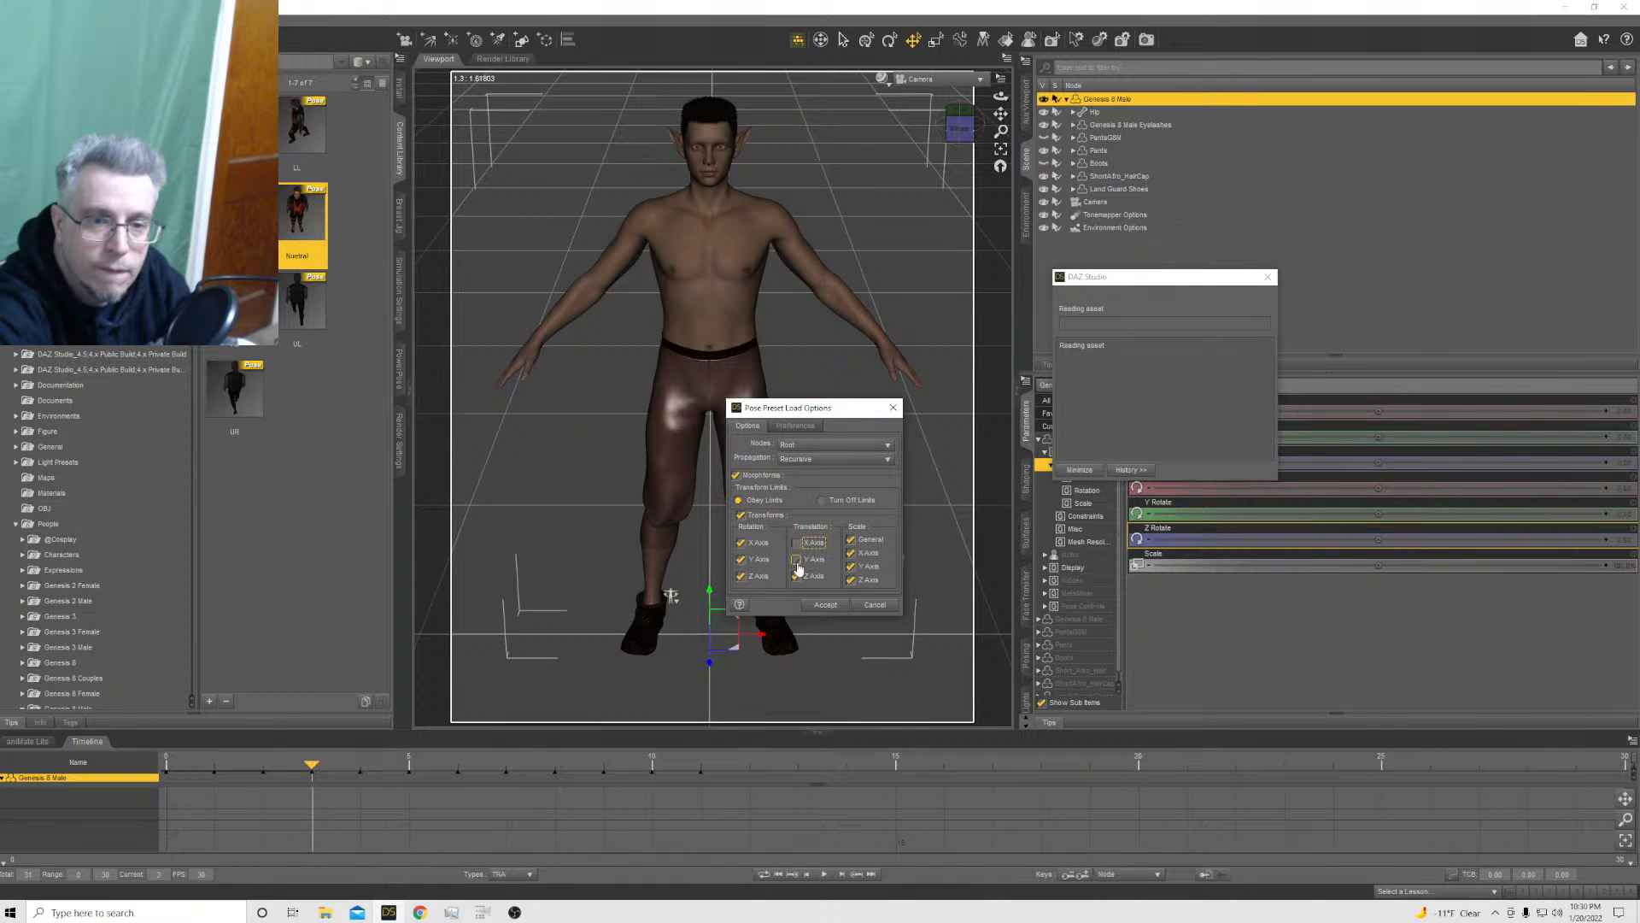
left_click(796, 561)
left_click(797, 576)
left_click(820, 605)
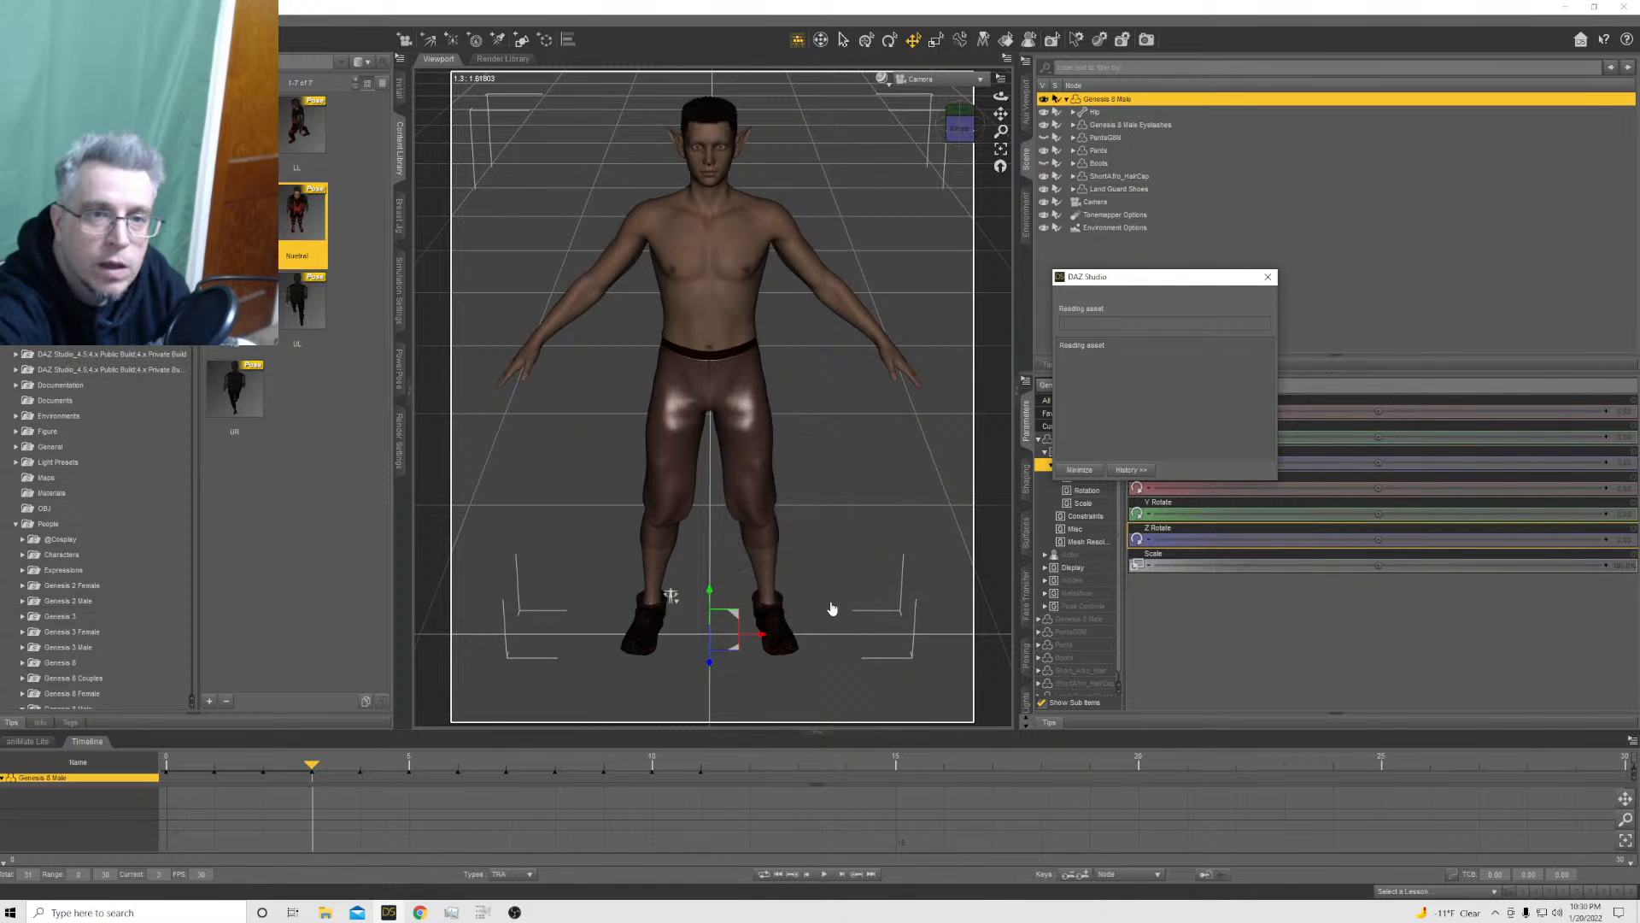
Set the Genesis 8 Male's Y Rotate to -90 at frame 3
left_click(1623, 514)
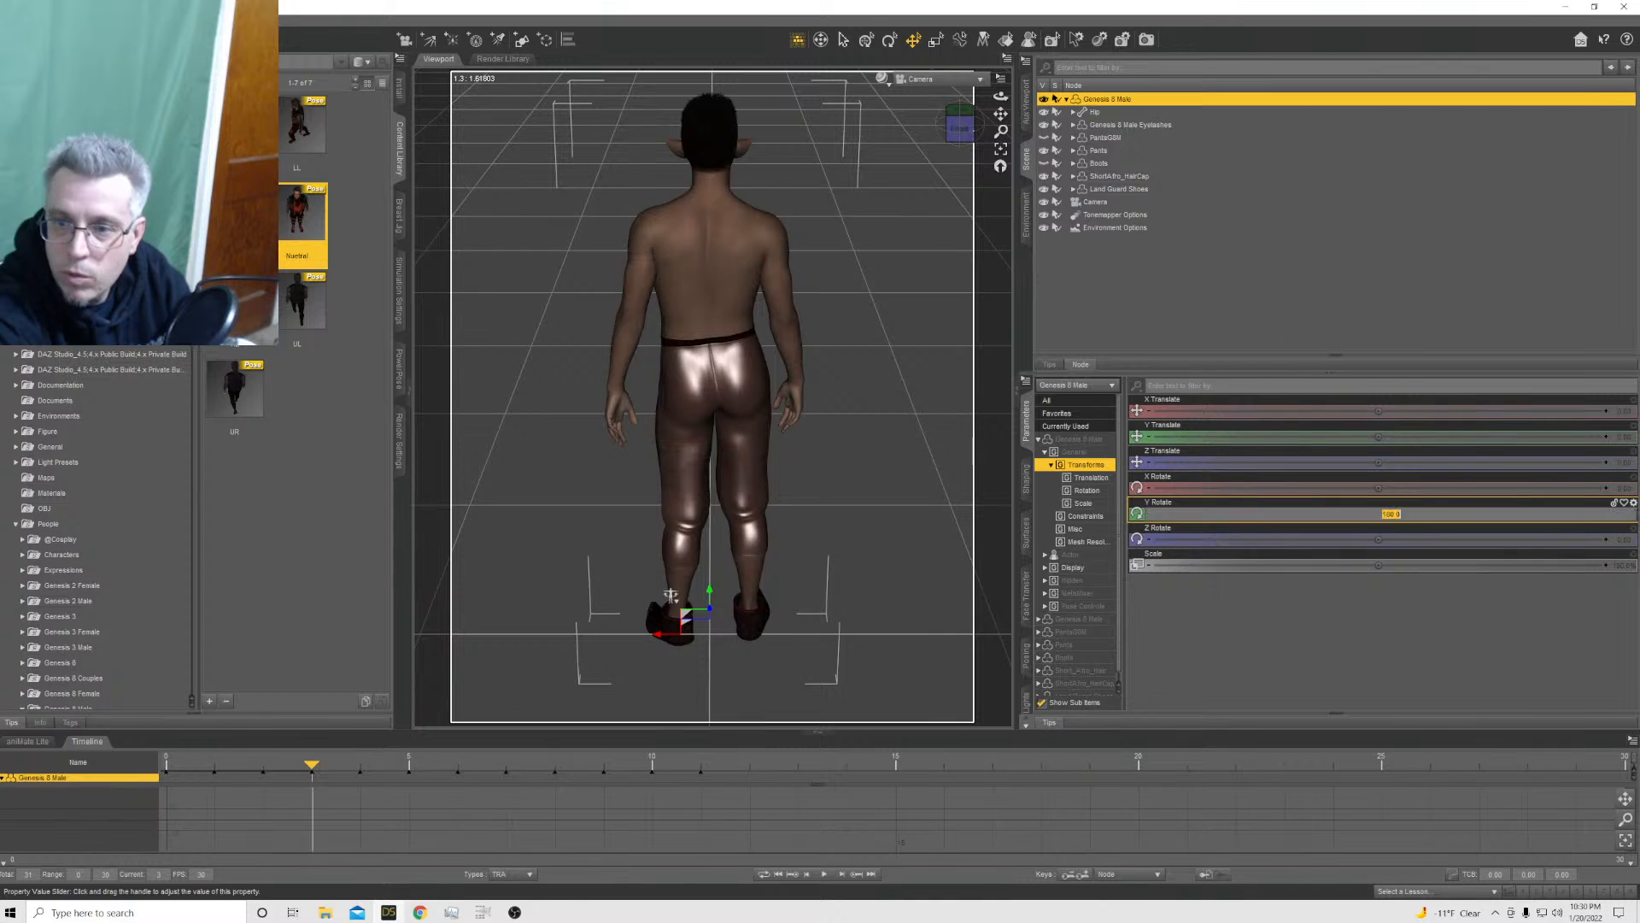
type("-90")
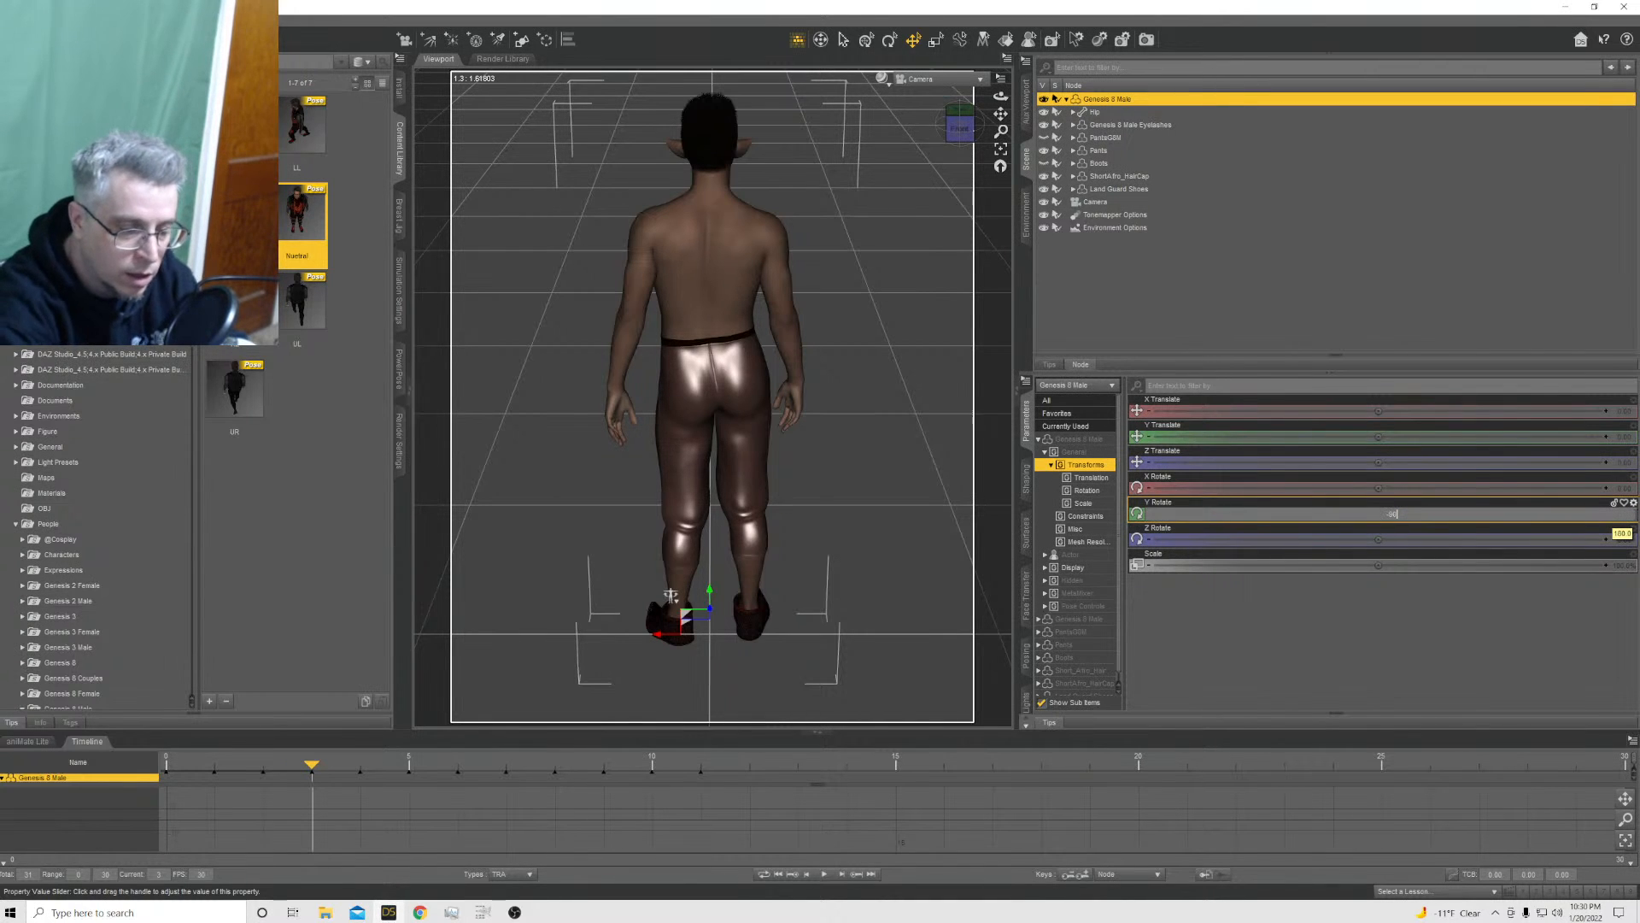
key("Return")
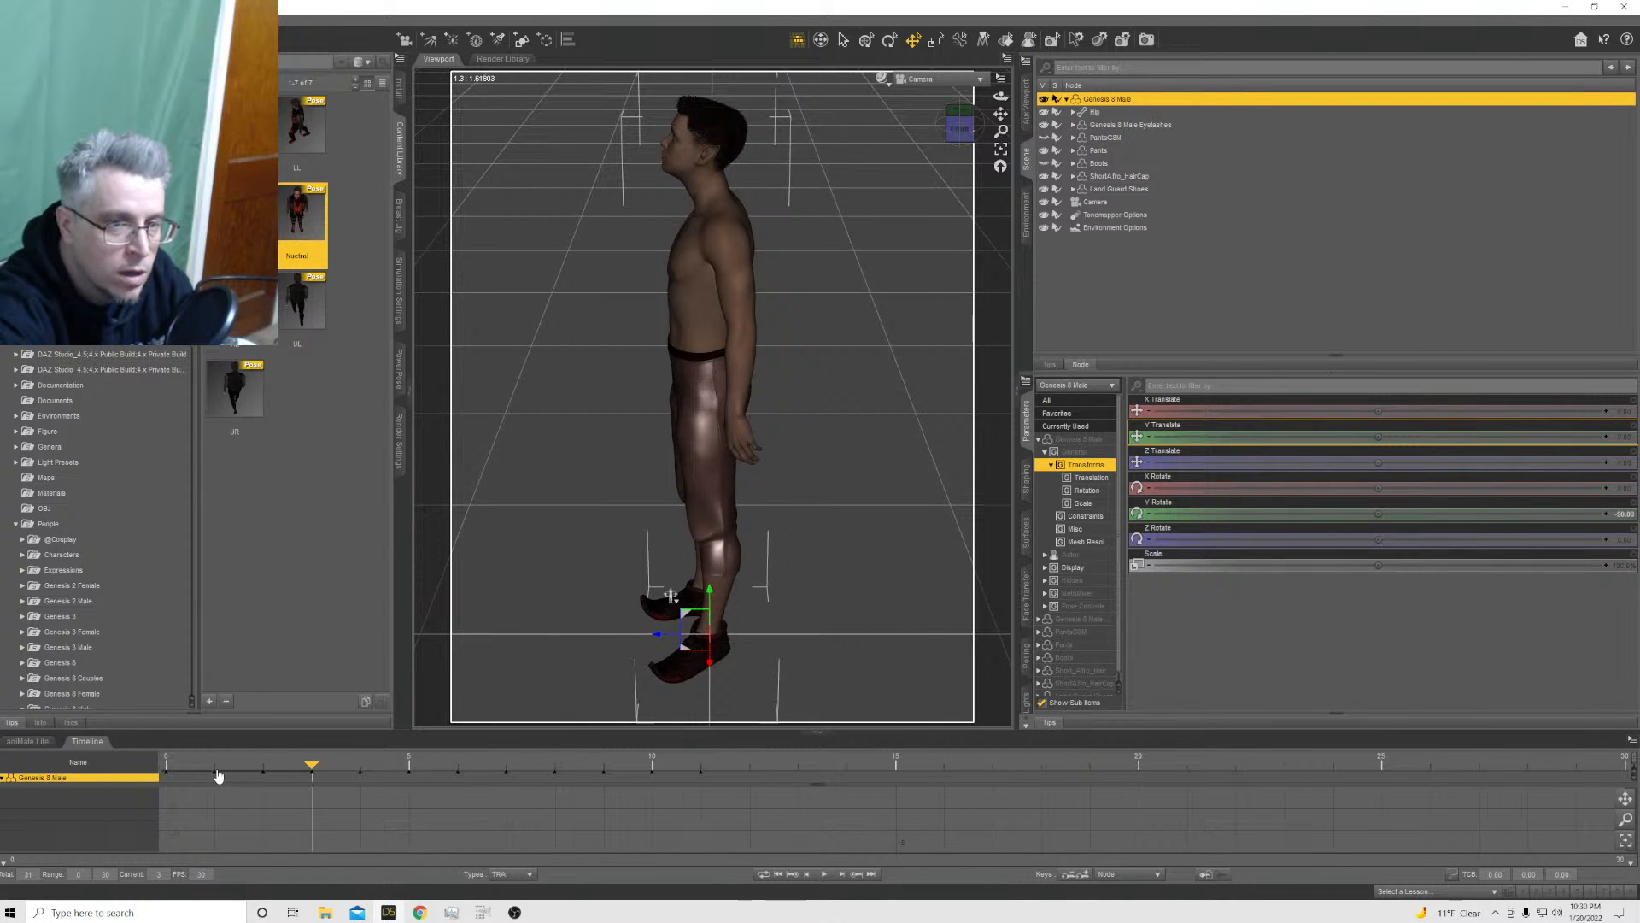
Compare the poses at frames 0 to 2, and fine-tune the Genesis 8 Male's Y Rotate to about 77 at frame 2 and -74 at frame 3
left_click(214, 766)
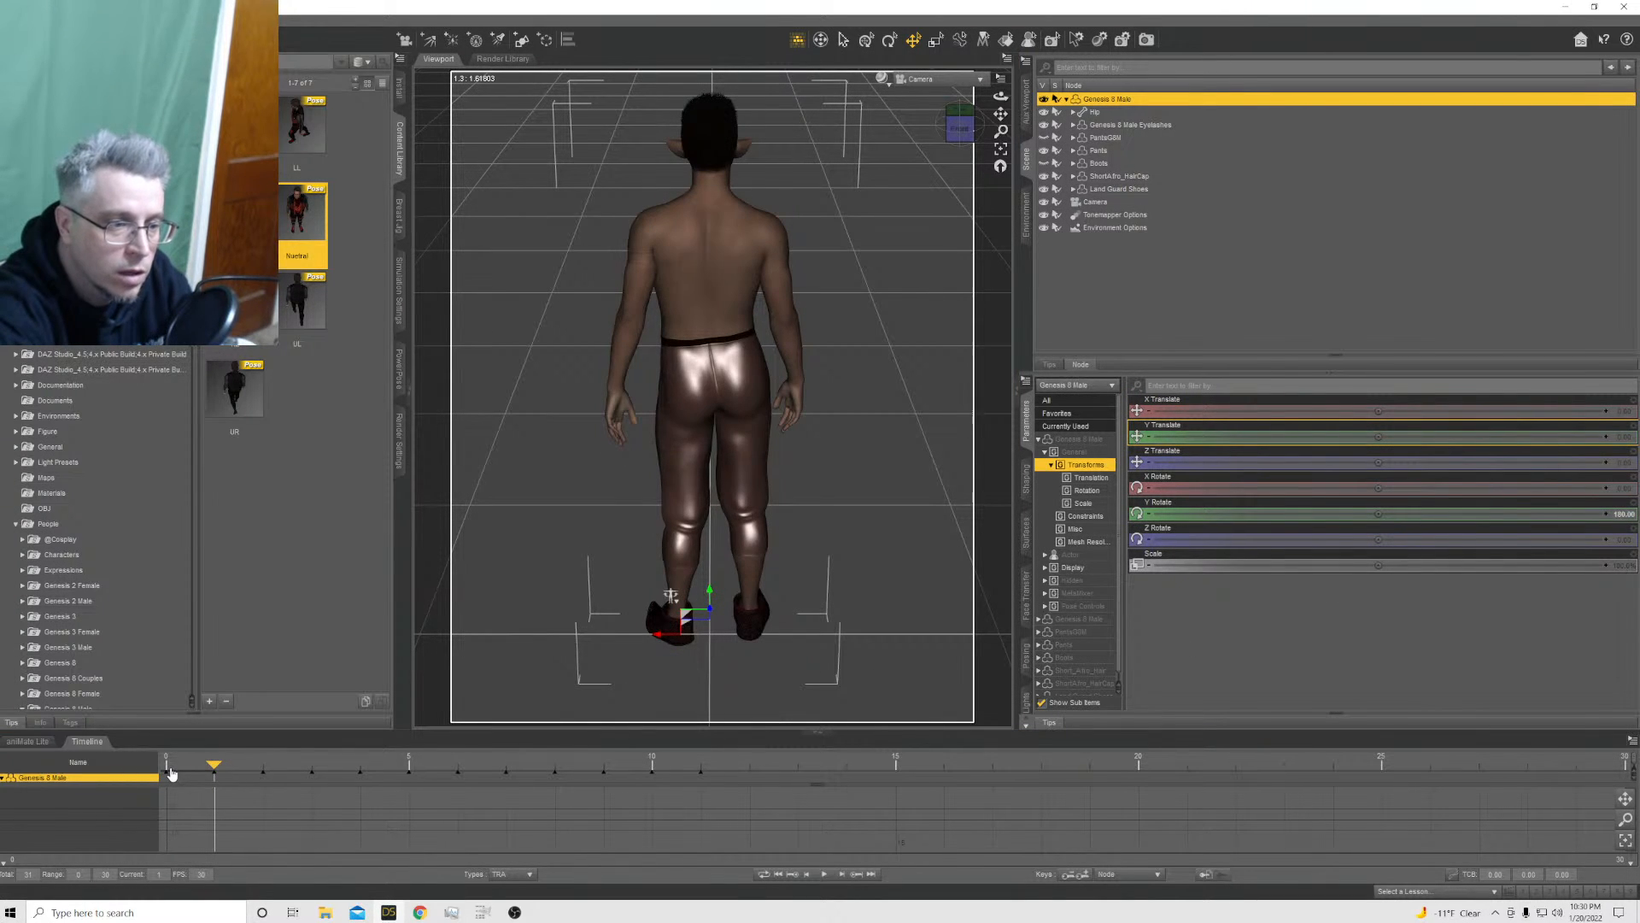
left_click(171, 772)
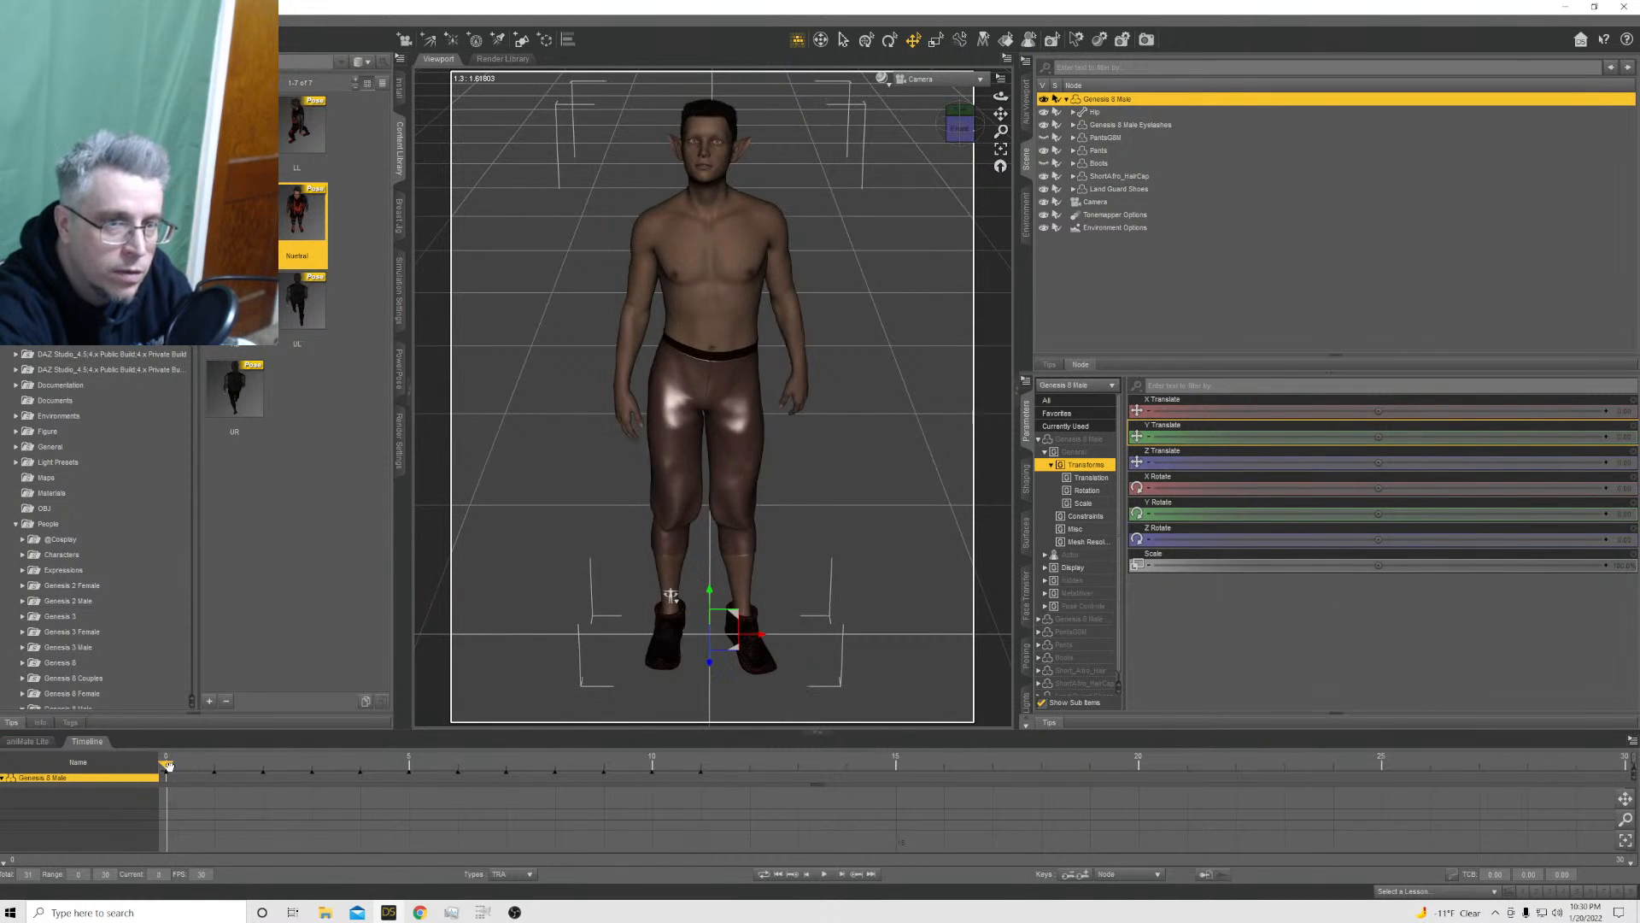
left_click(261, 766)
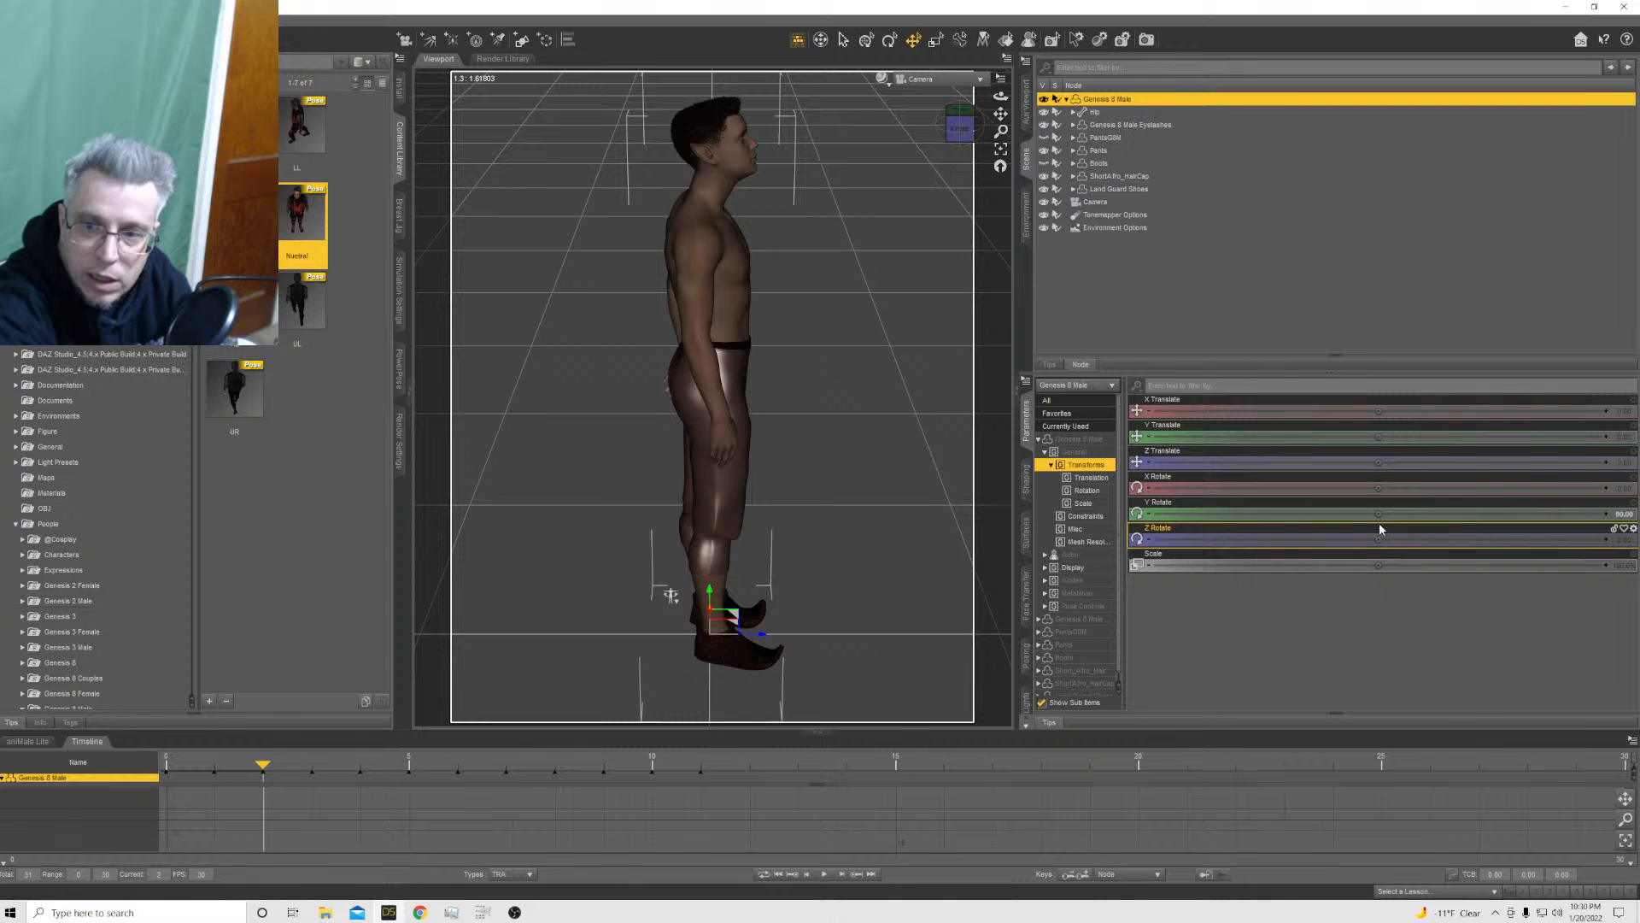
left_click_drag(1378, 514, 1313, 513)
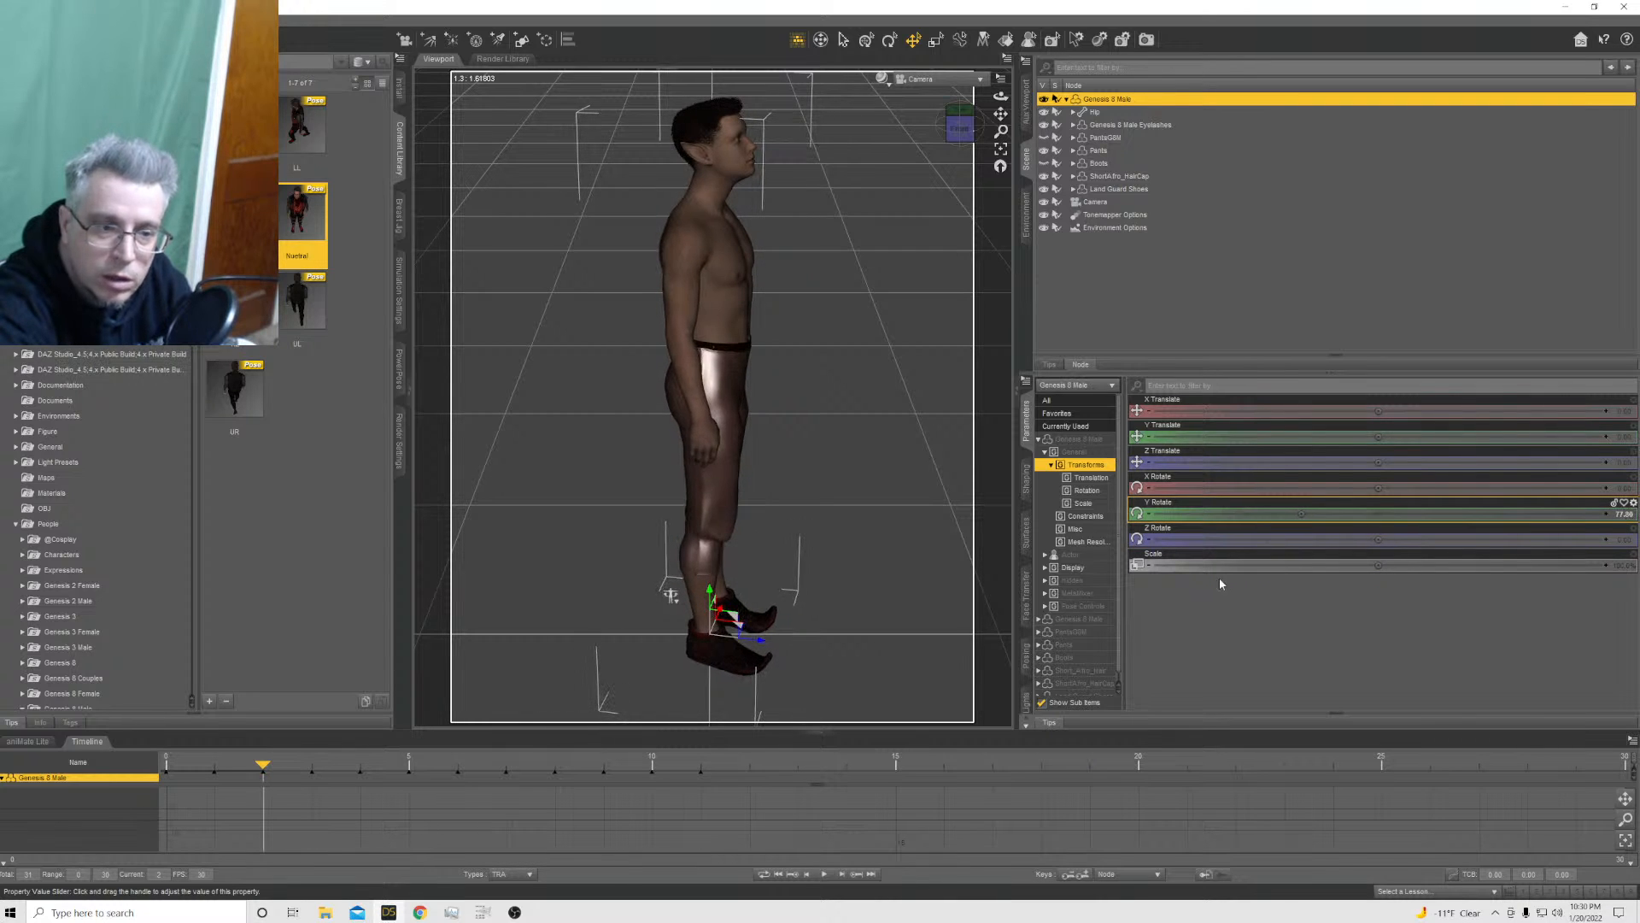
left_click(307, 773)
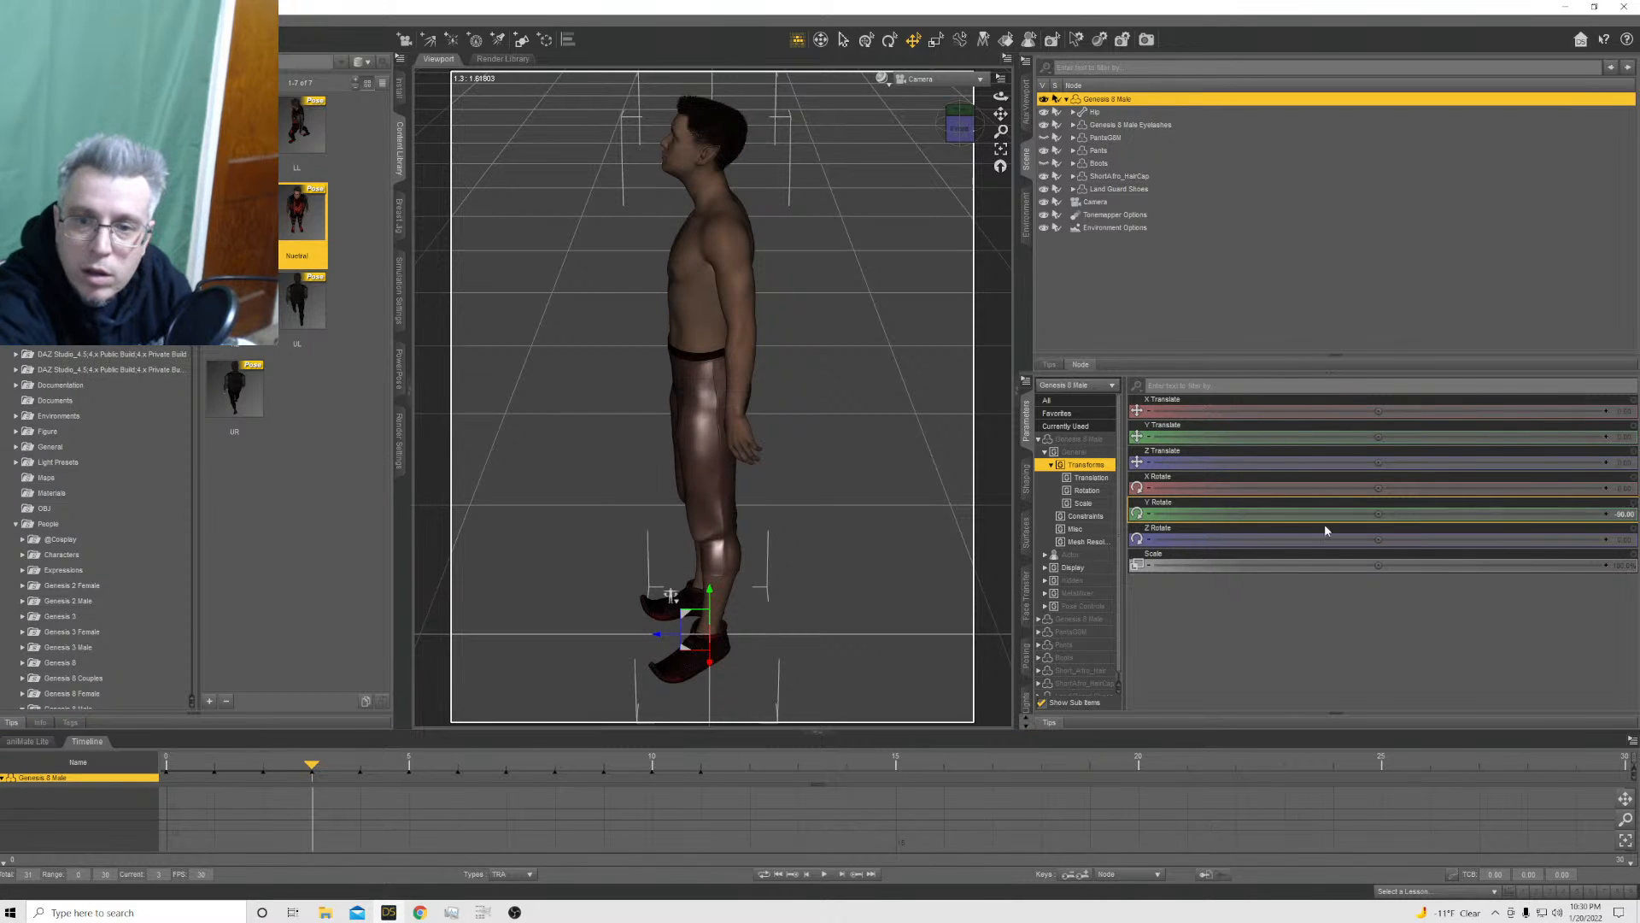
left_click_drag(1378, 513, 1463, 513)
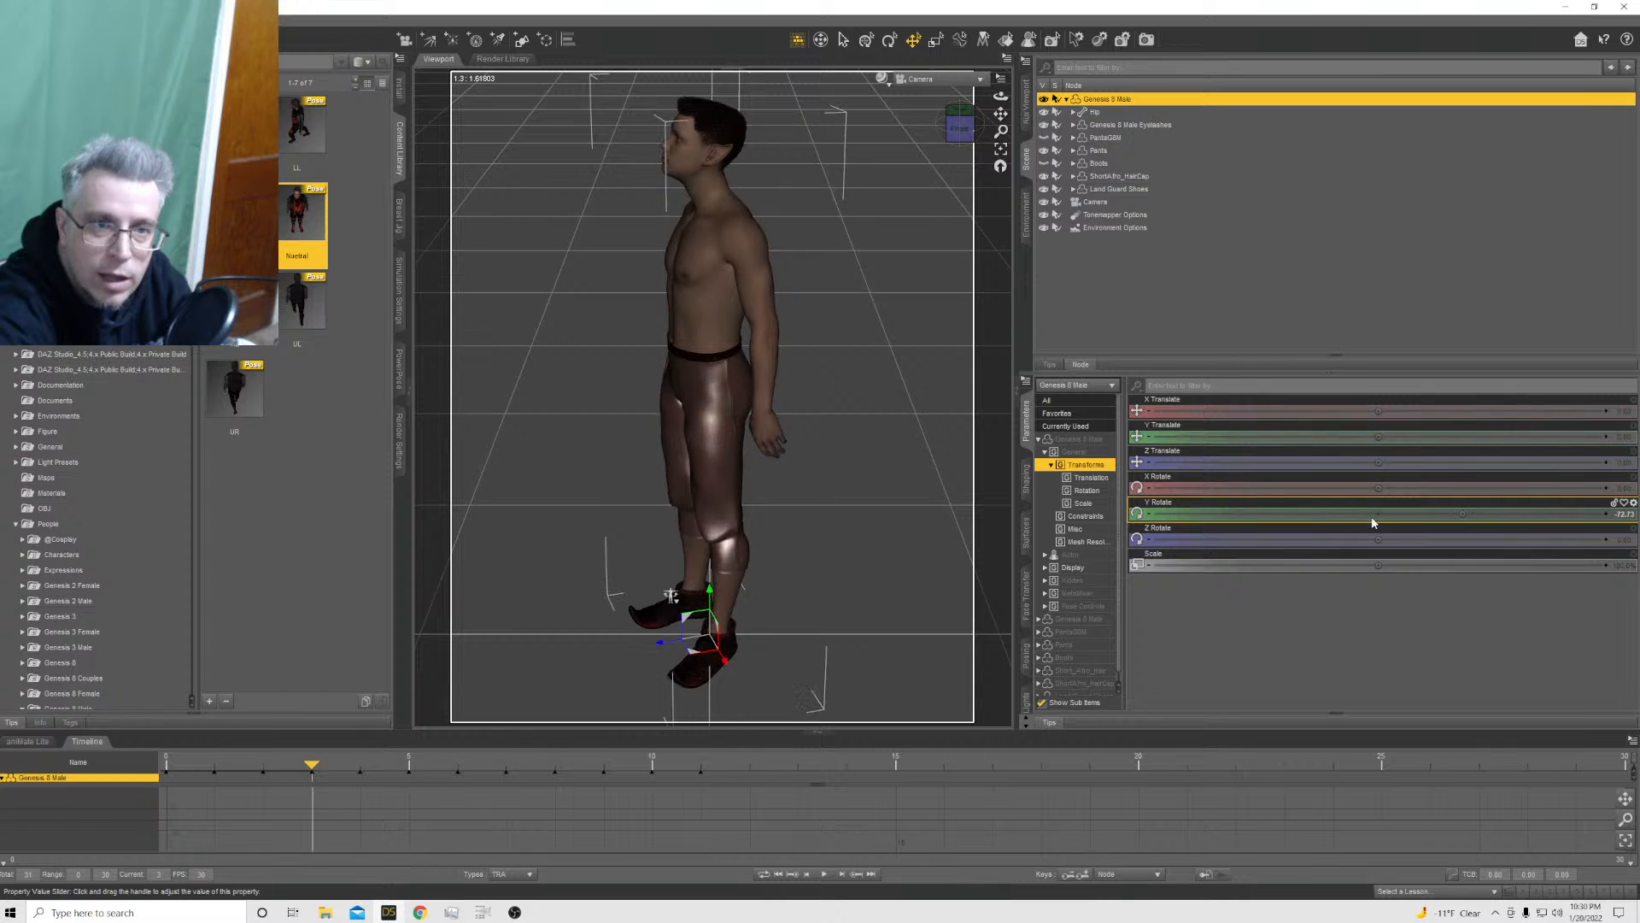
Apply the Nuetral pose preset to the Genesis 8 Male at frame 4 with X, Y and Z Translation excluded
left_click(359, 767)
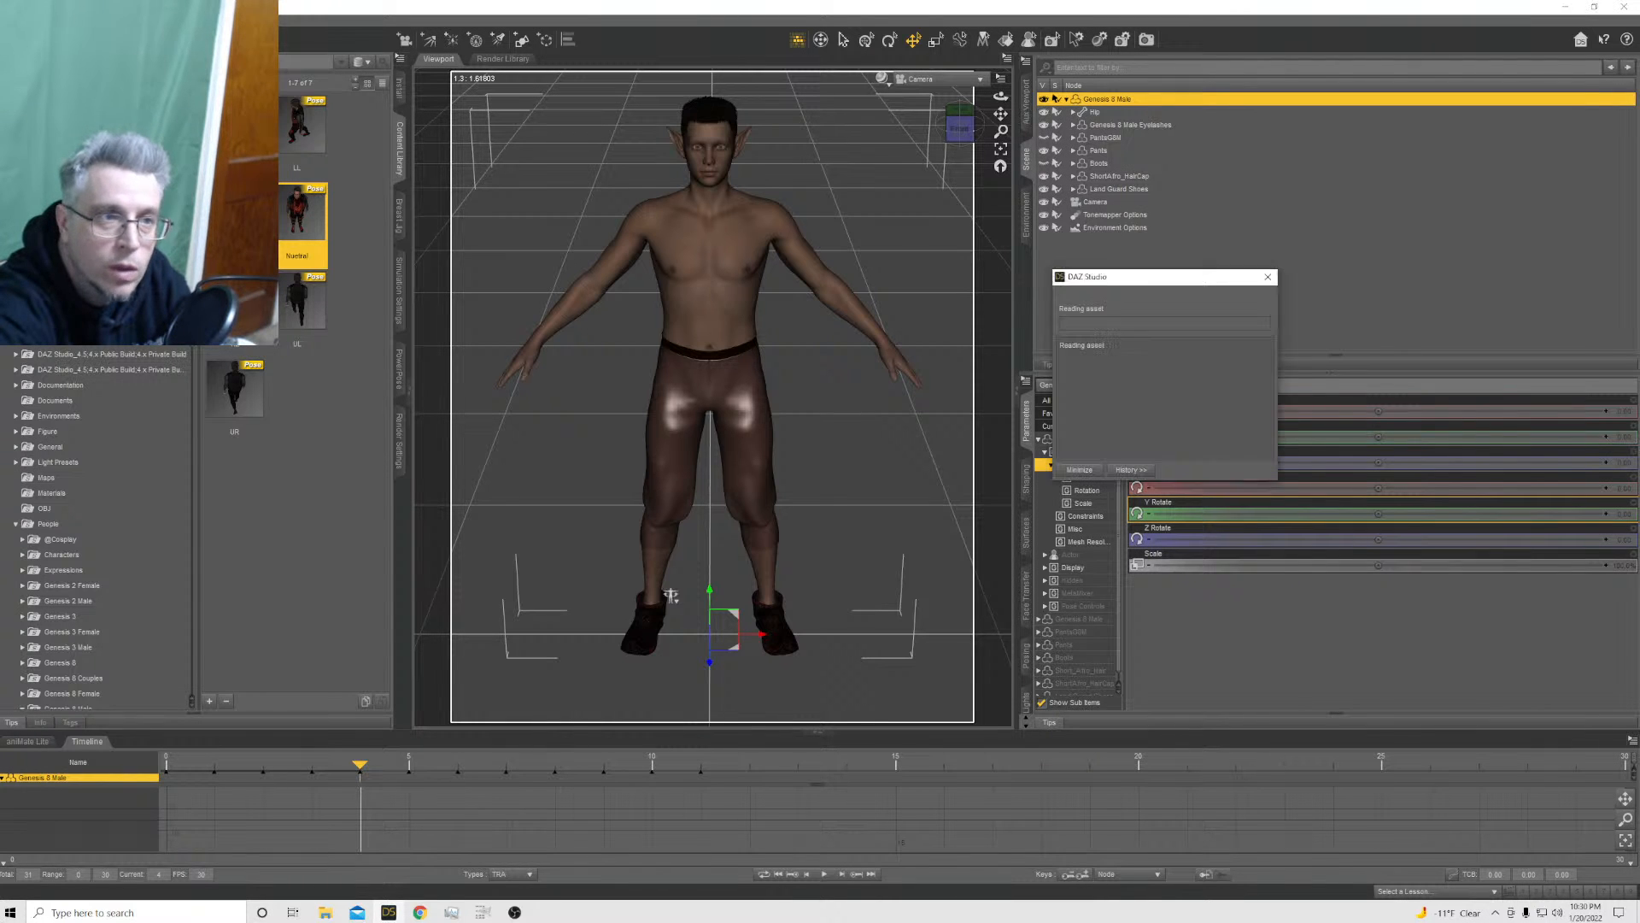
left_click(782, 501)
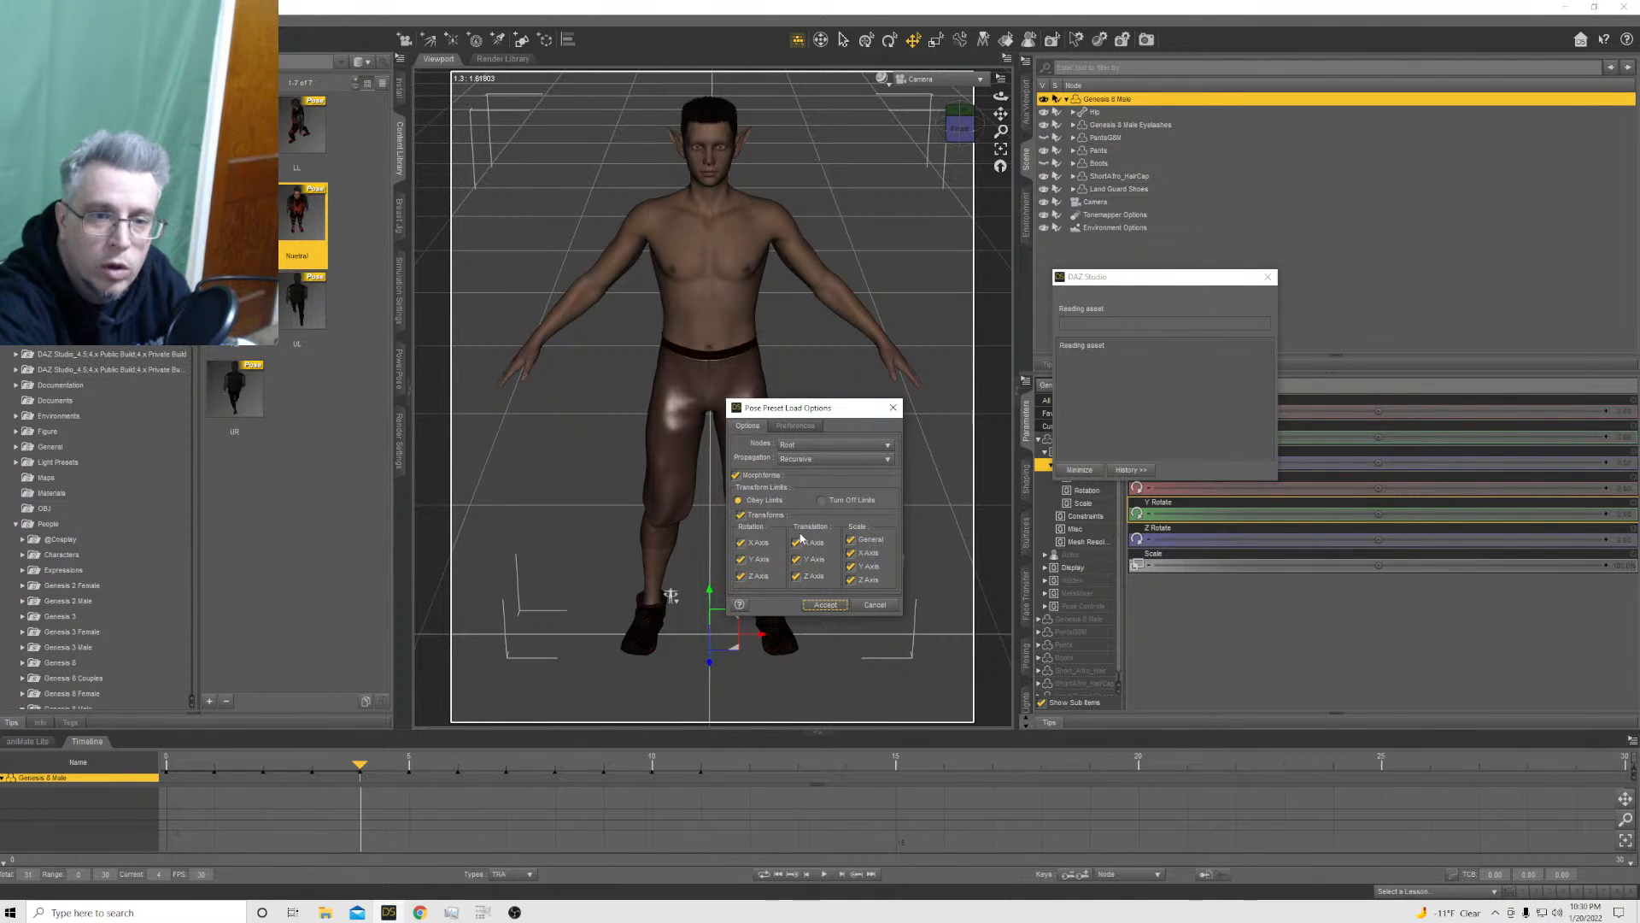
left_click(803, 542)
left_click(803, 559)
left_click(808, 576)
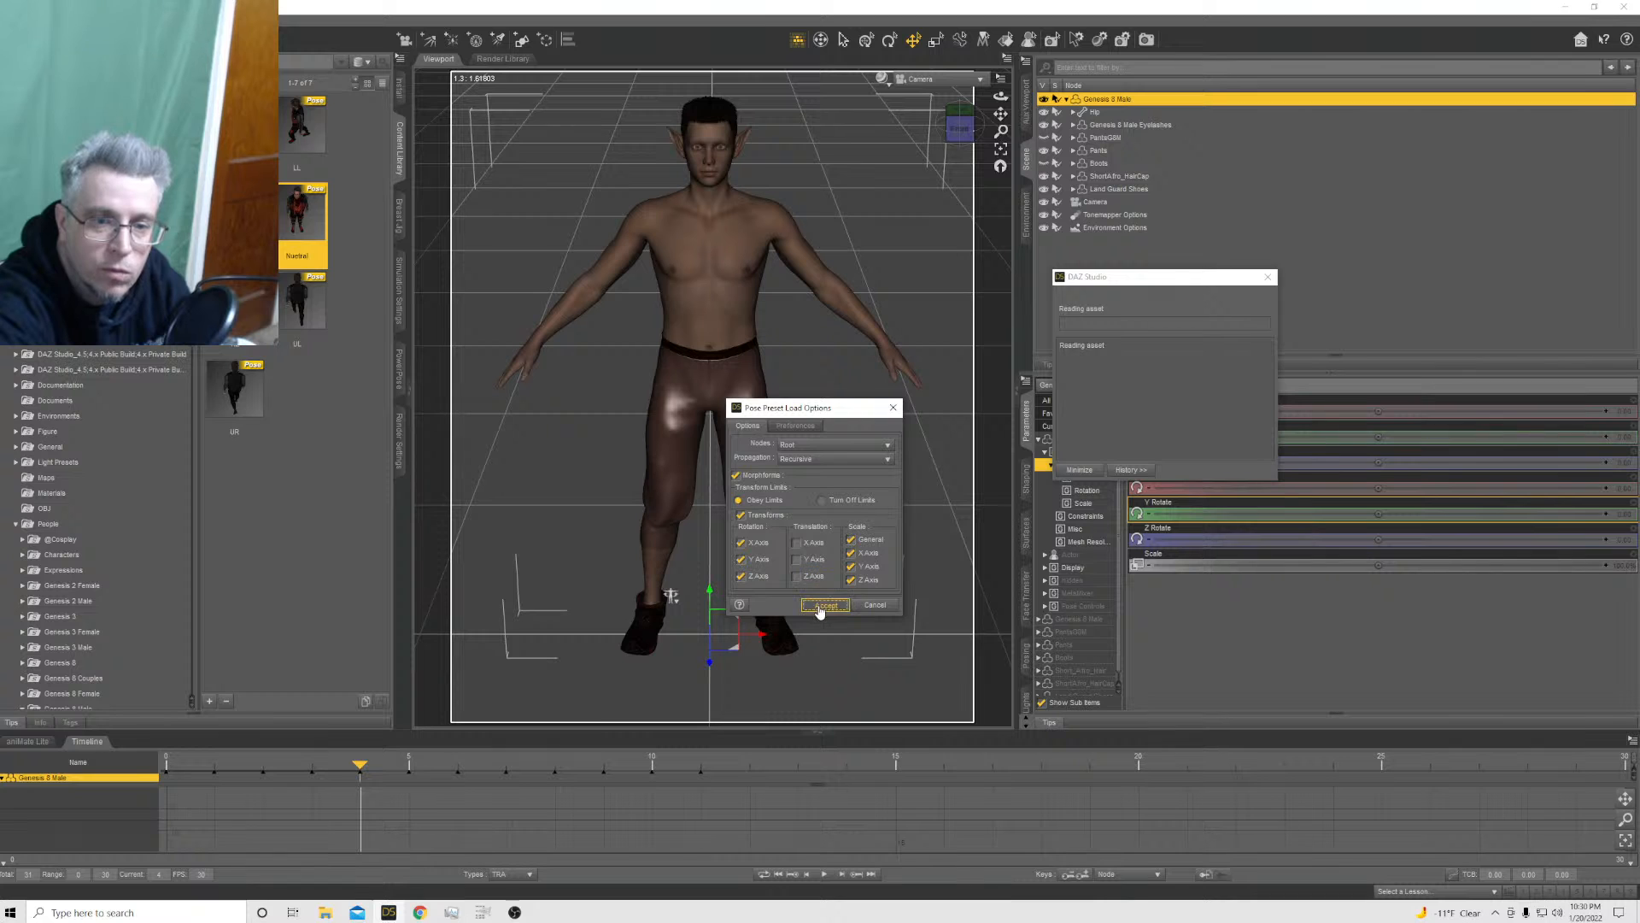
left_click(820, 606)
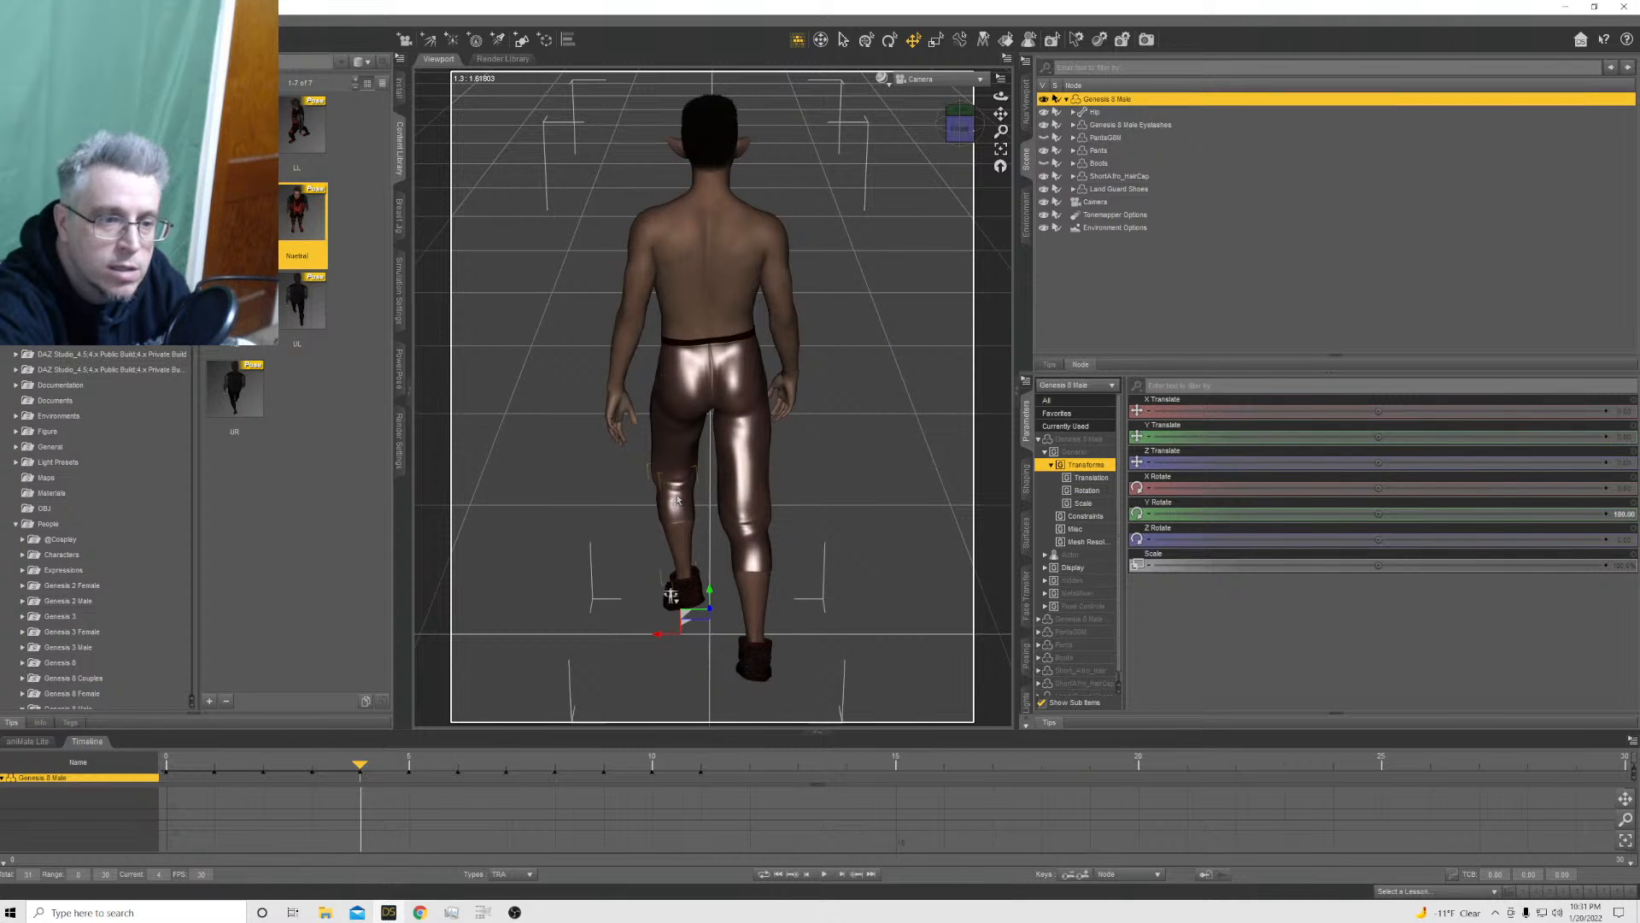
Set the Genesis 8 Male's Y Rotate to 0 at frame 4
left_click(1623, 519)
type("0")
key("Return")
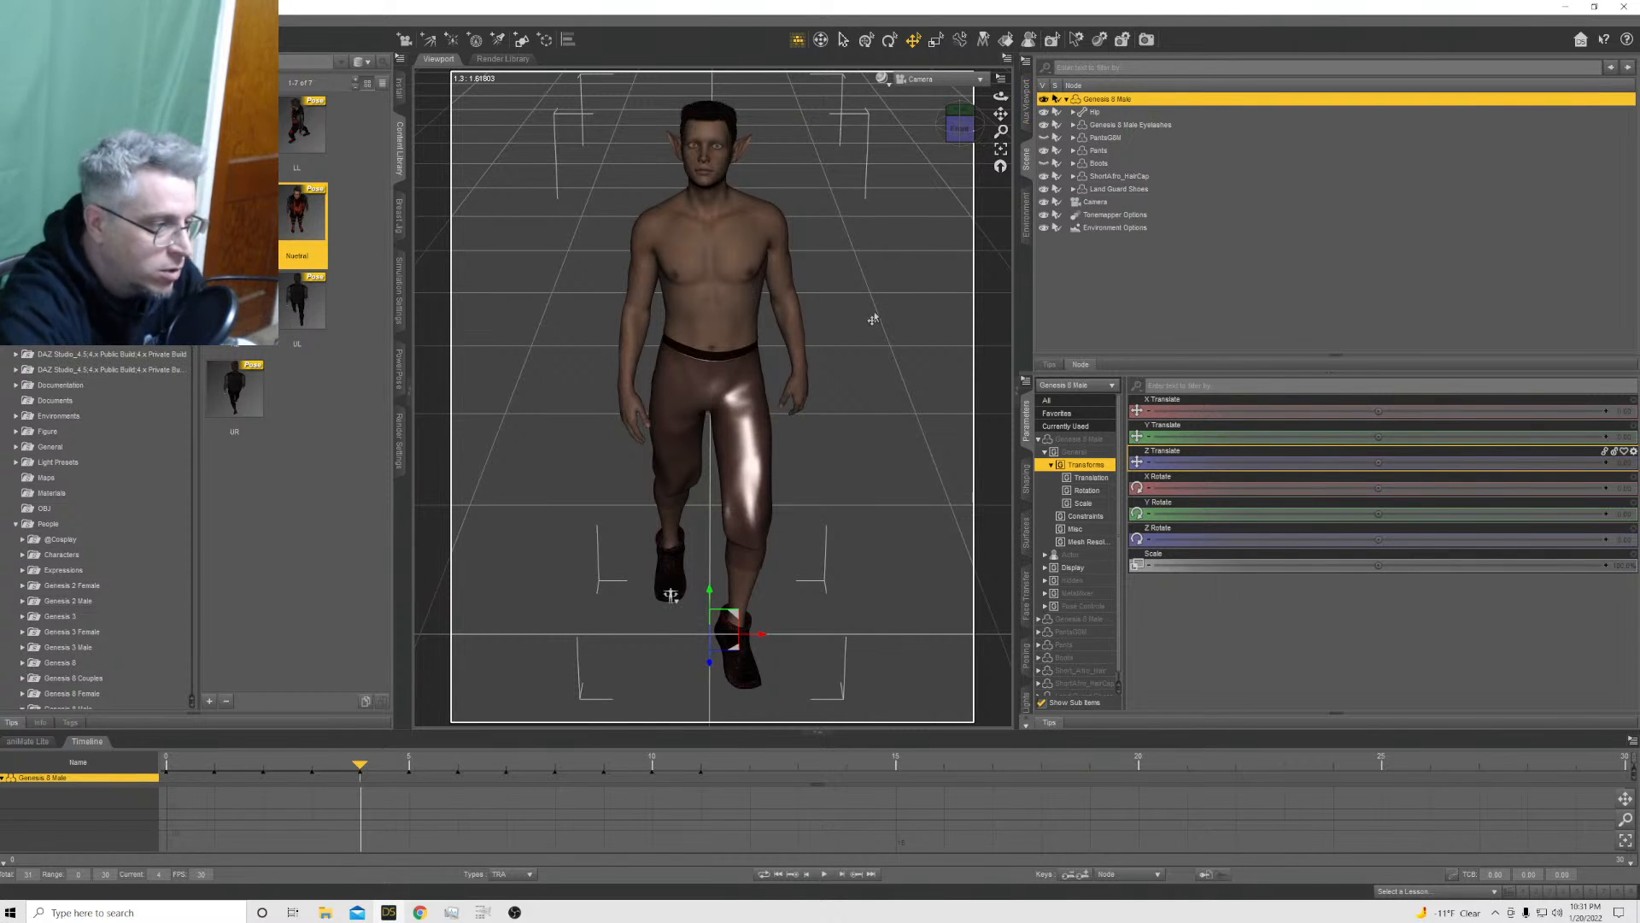
Widen the stride at frame 4 by setting the right thigh's Bend to about 25 and the left thigh's Bend to about -35
left_click(673, 440)
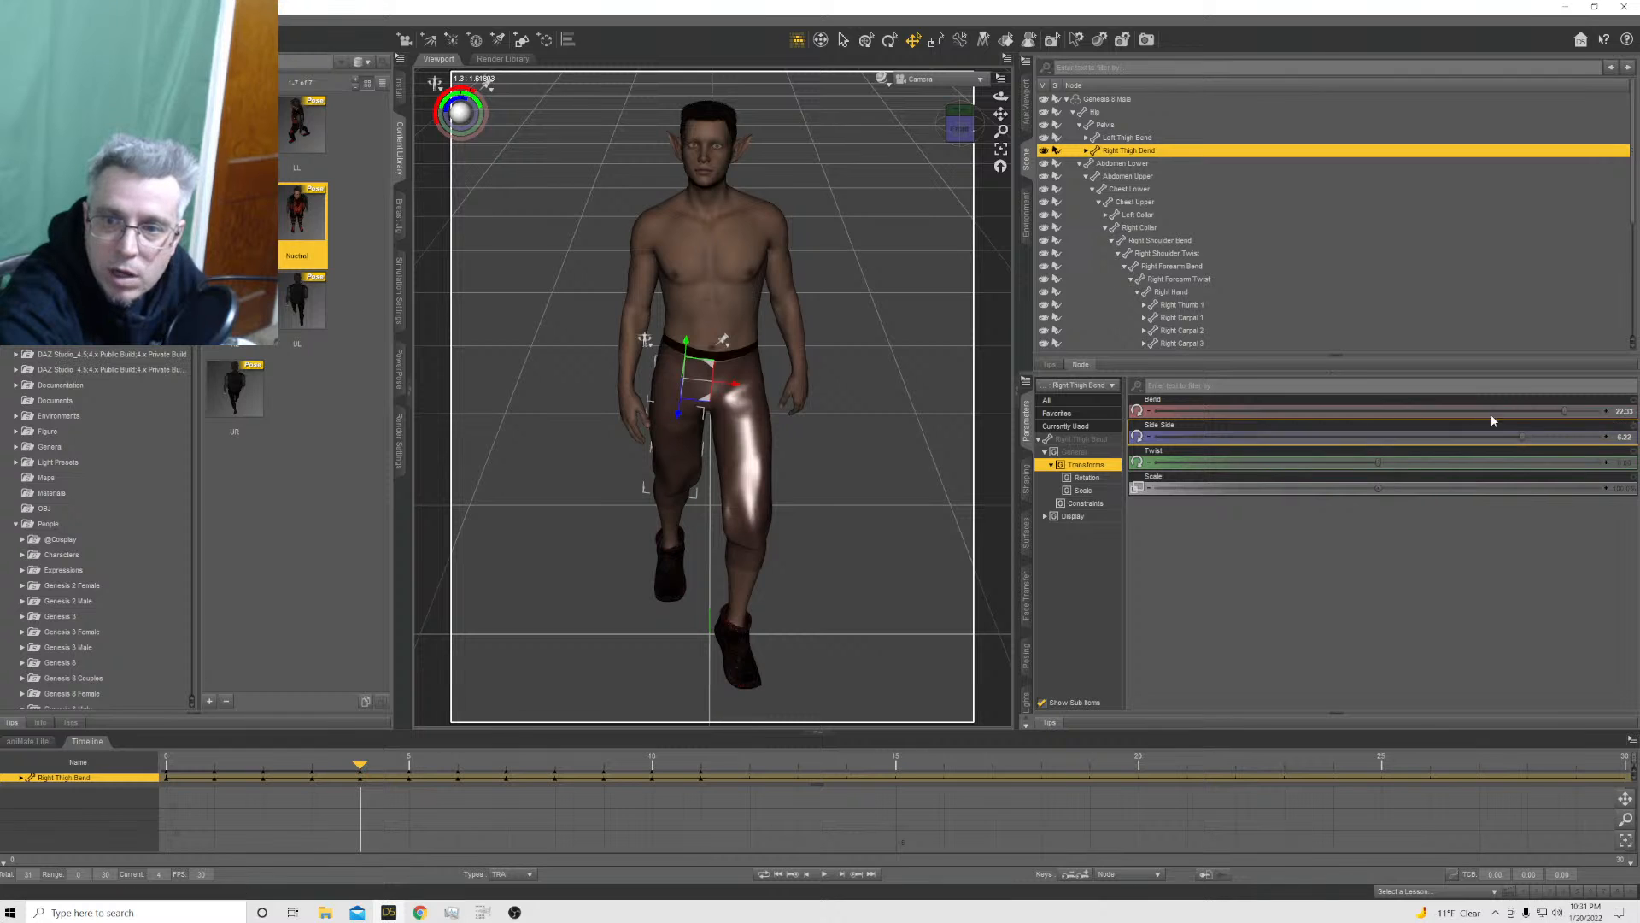
left_click_drag(1565, 409, 1578, 410)
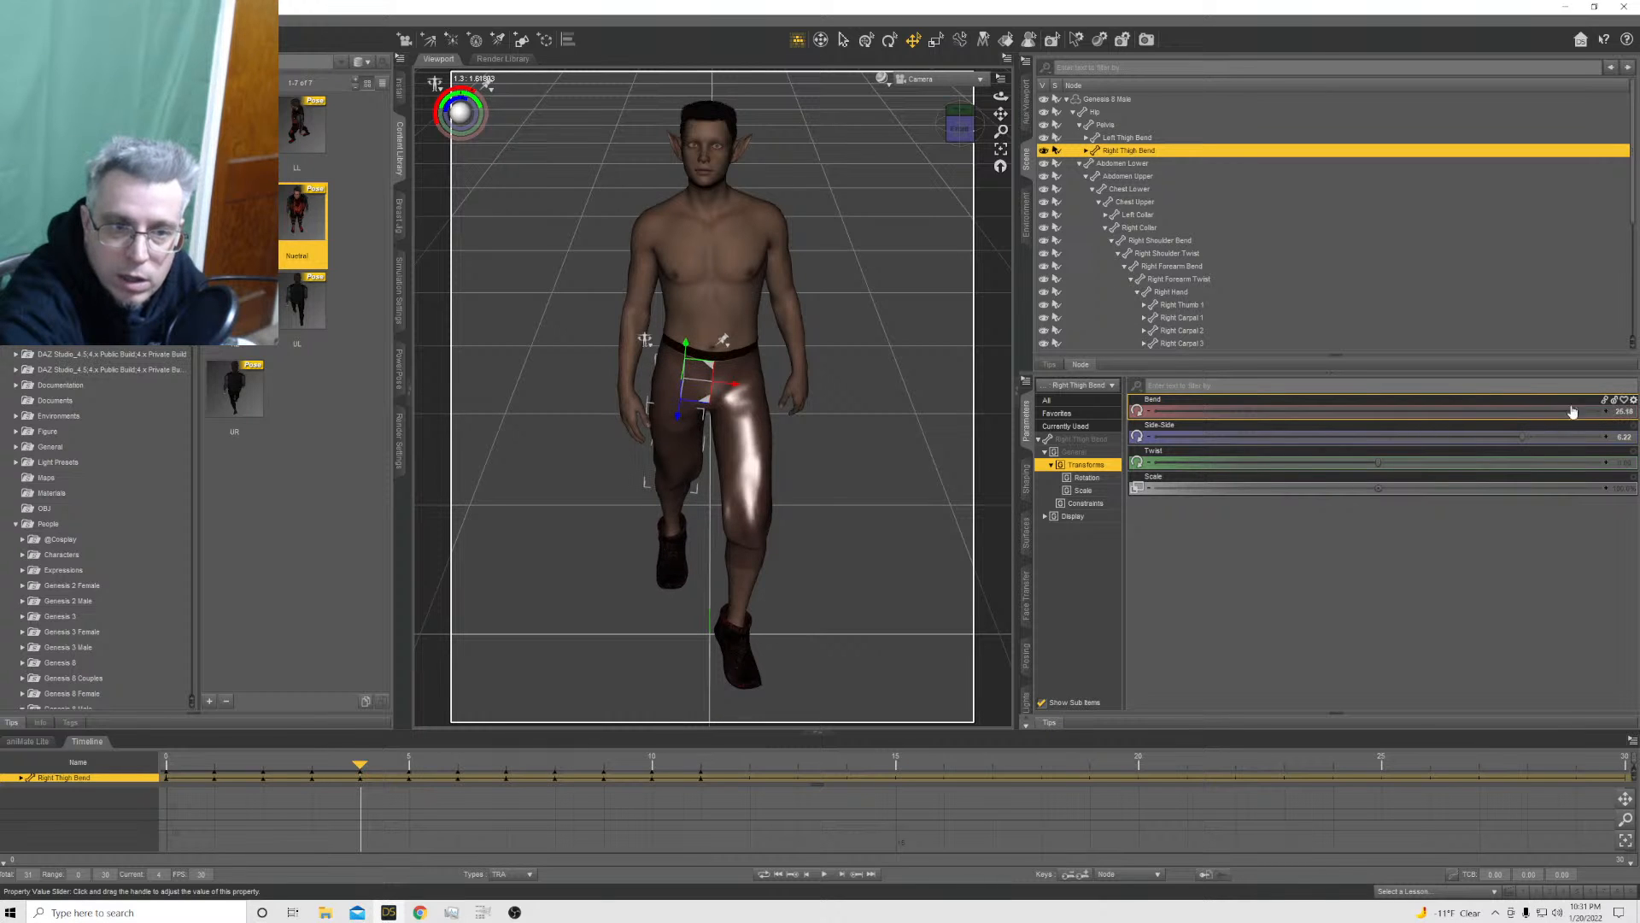
left_click(757, 438)
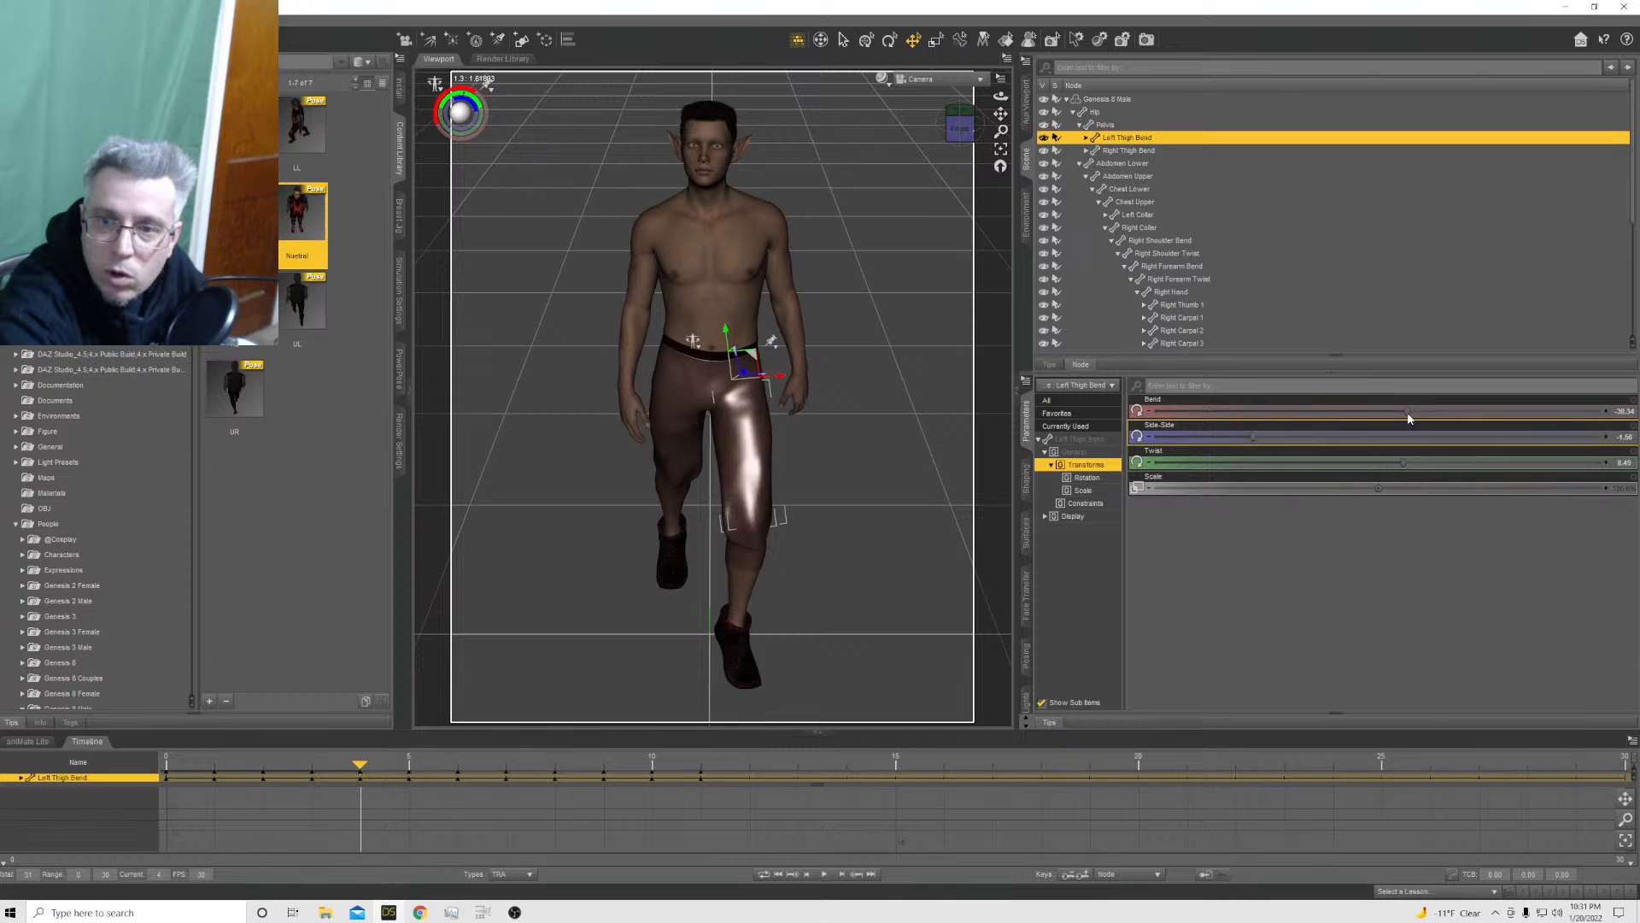
left_click_drag(1414, 413, 1402, 419)
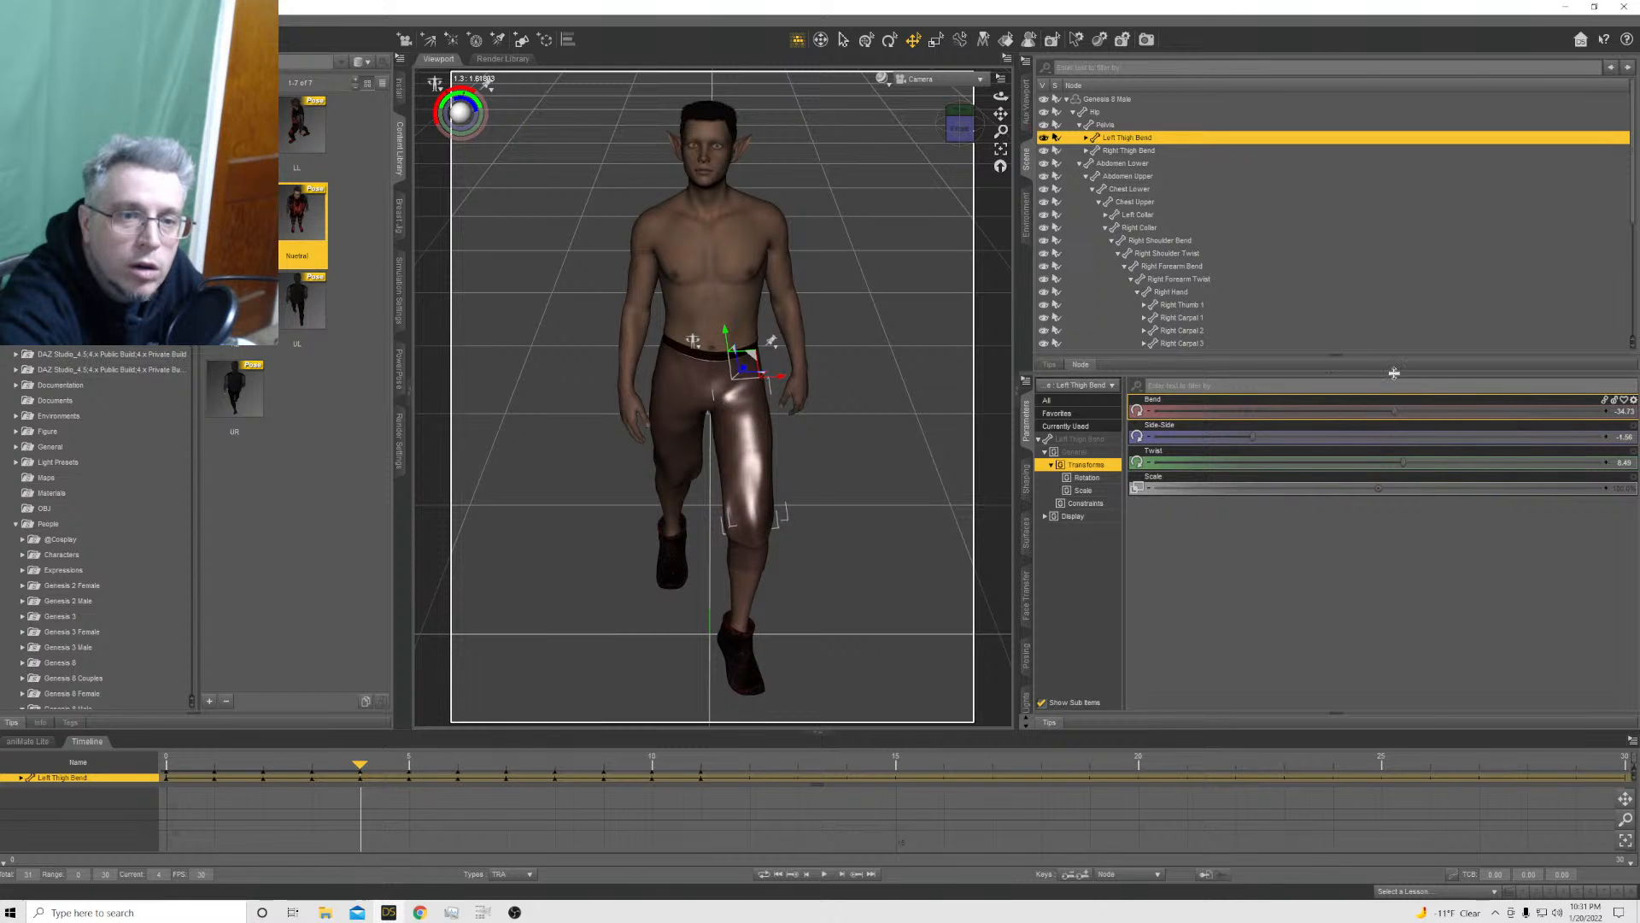
Apply the Nuetral pose preset to the Genesis 8 Male at frame 5 with X, Y and Z Translation excluded
left_click(405, 769)
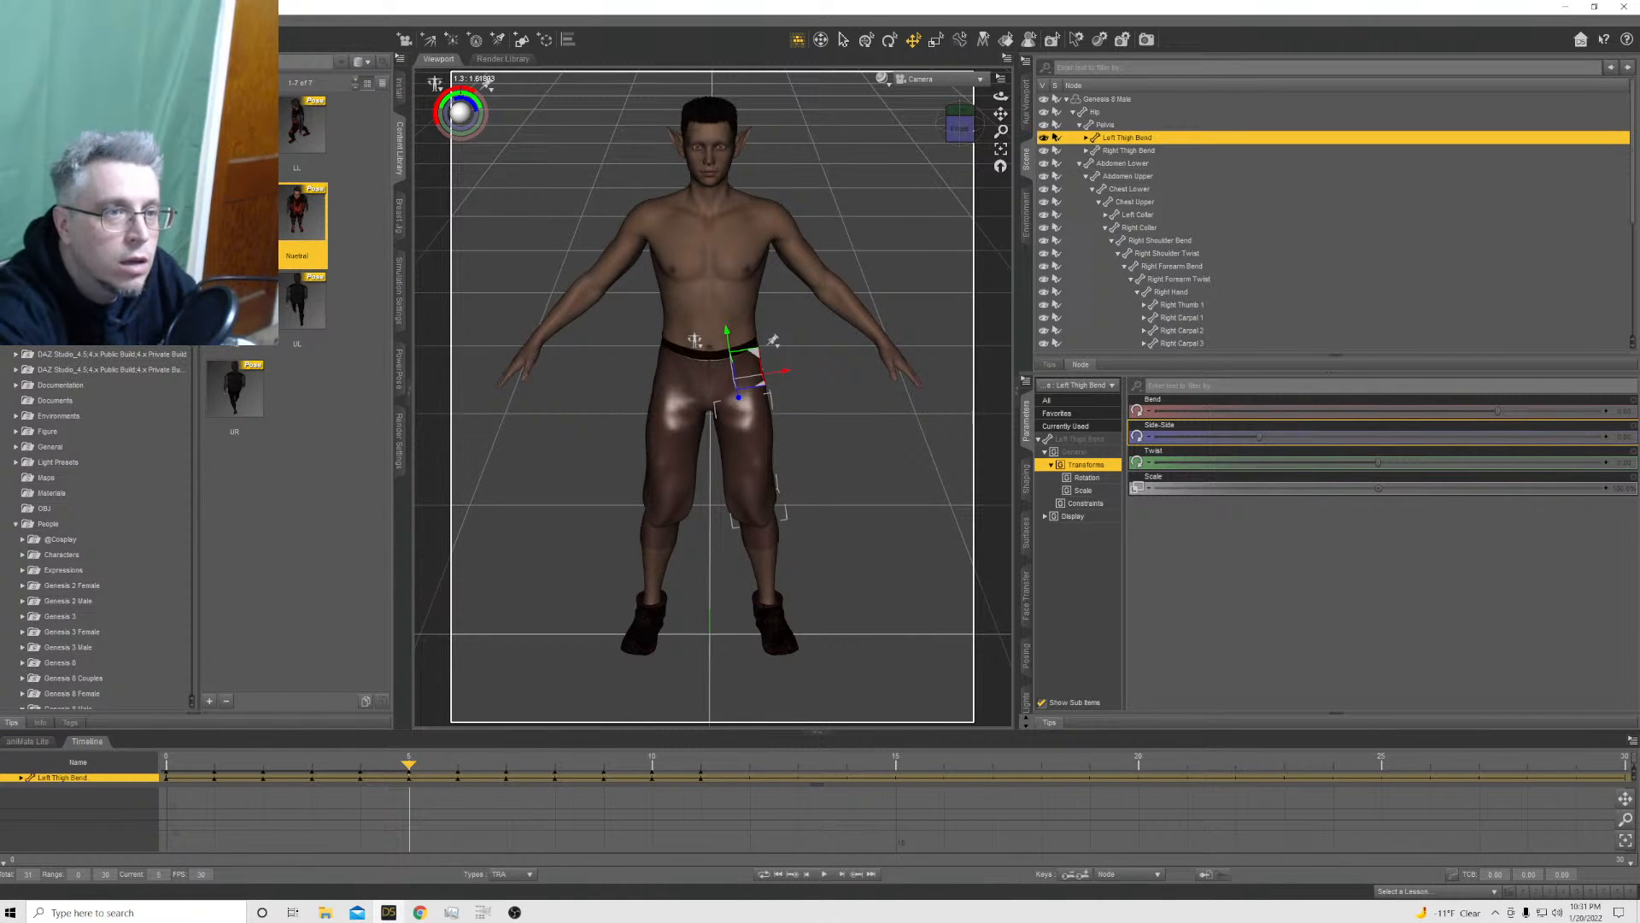
double_click(302, 213, "ctrl")
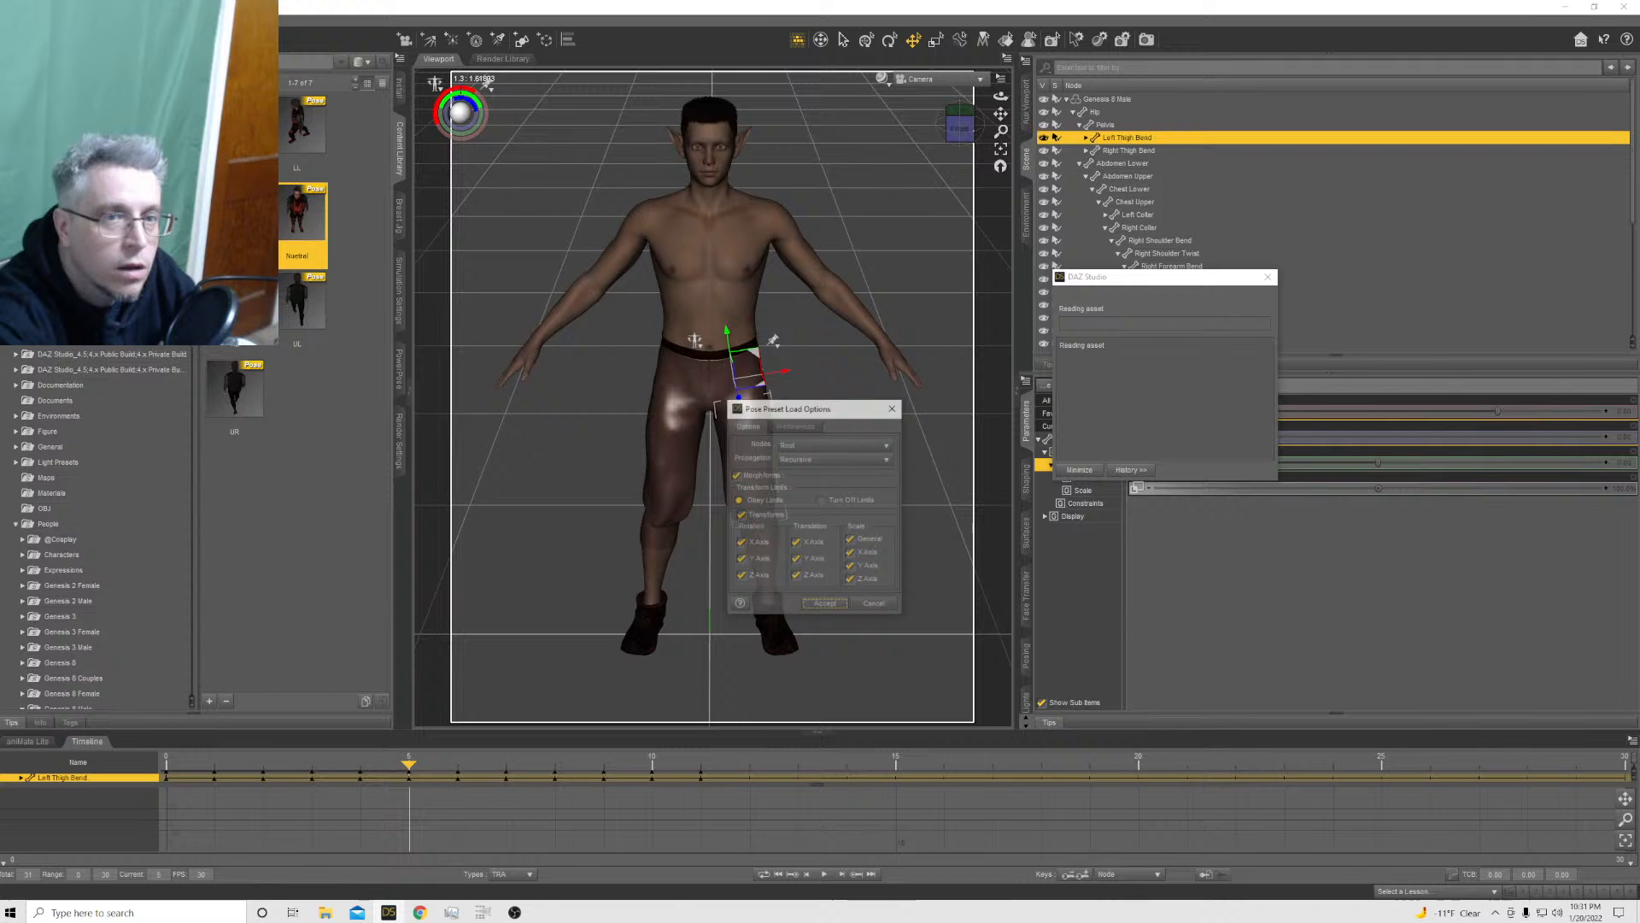
left_click(797, 543)
left_click(797, 559)
left_click(796, 576)
left_click(826, 604)
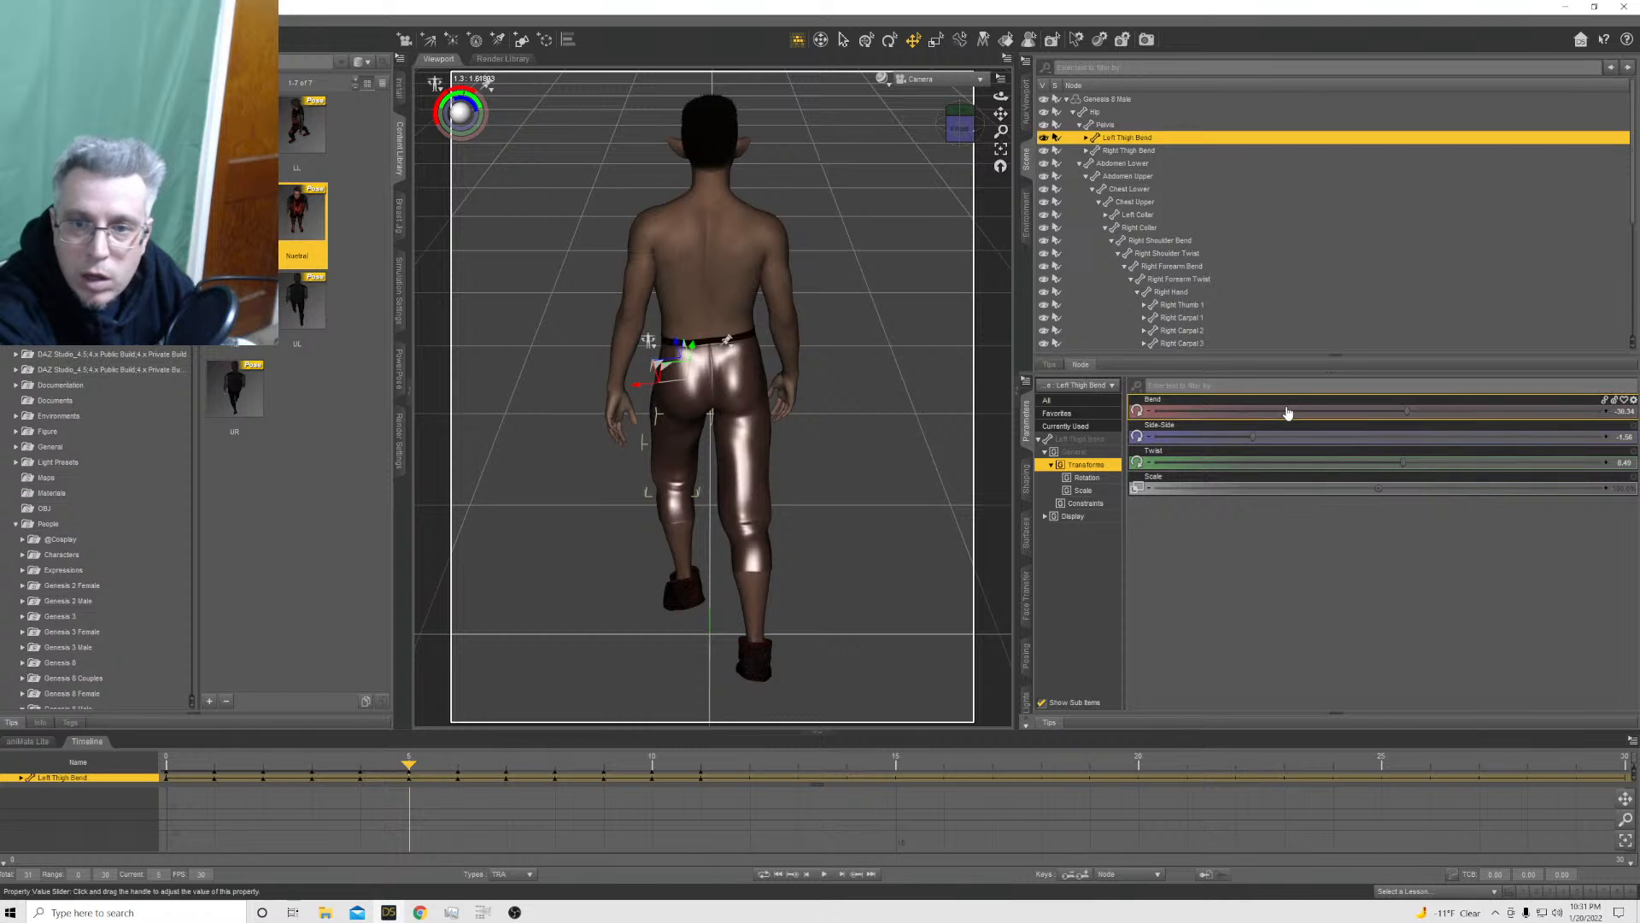
At frame 5, bend the left thigh further forward and the right thigh further back to a Bend of about 30
left_click_drag(1405, 412, 1342, 411)
left_click(749, 462)
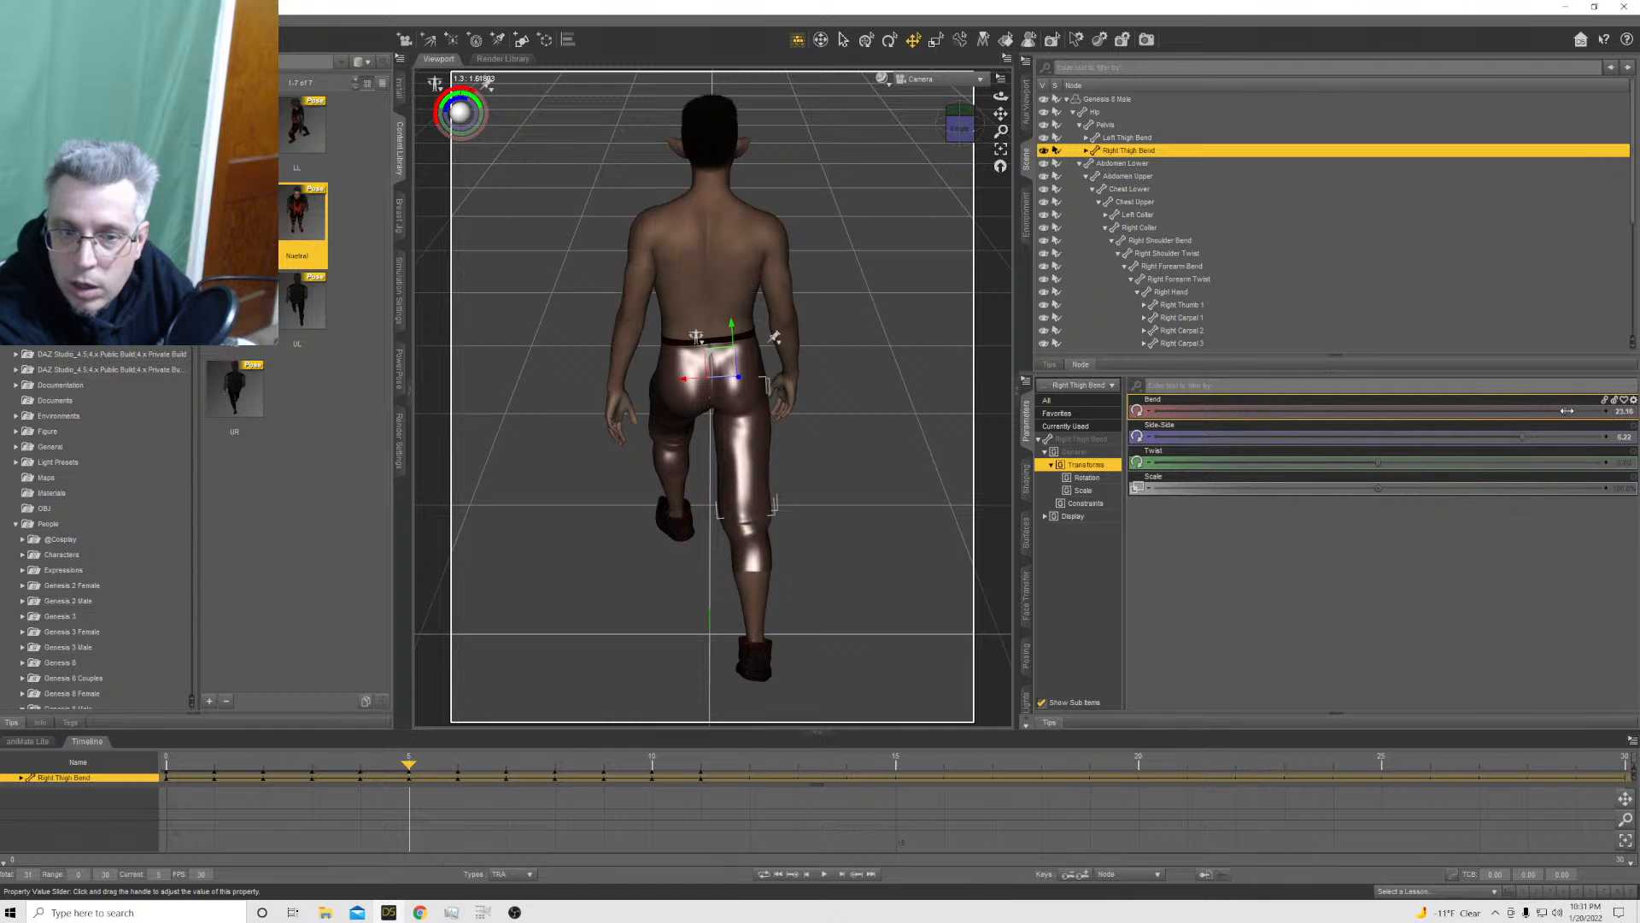
left_click_drag(1567, 410, 1588, 411)
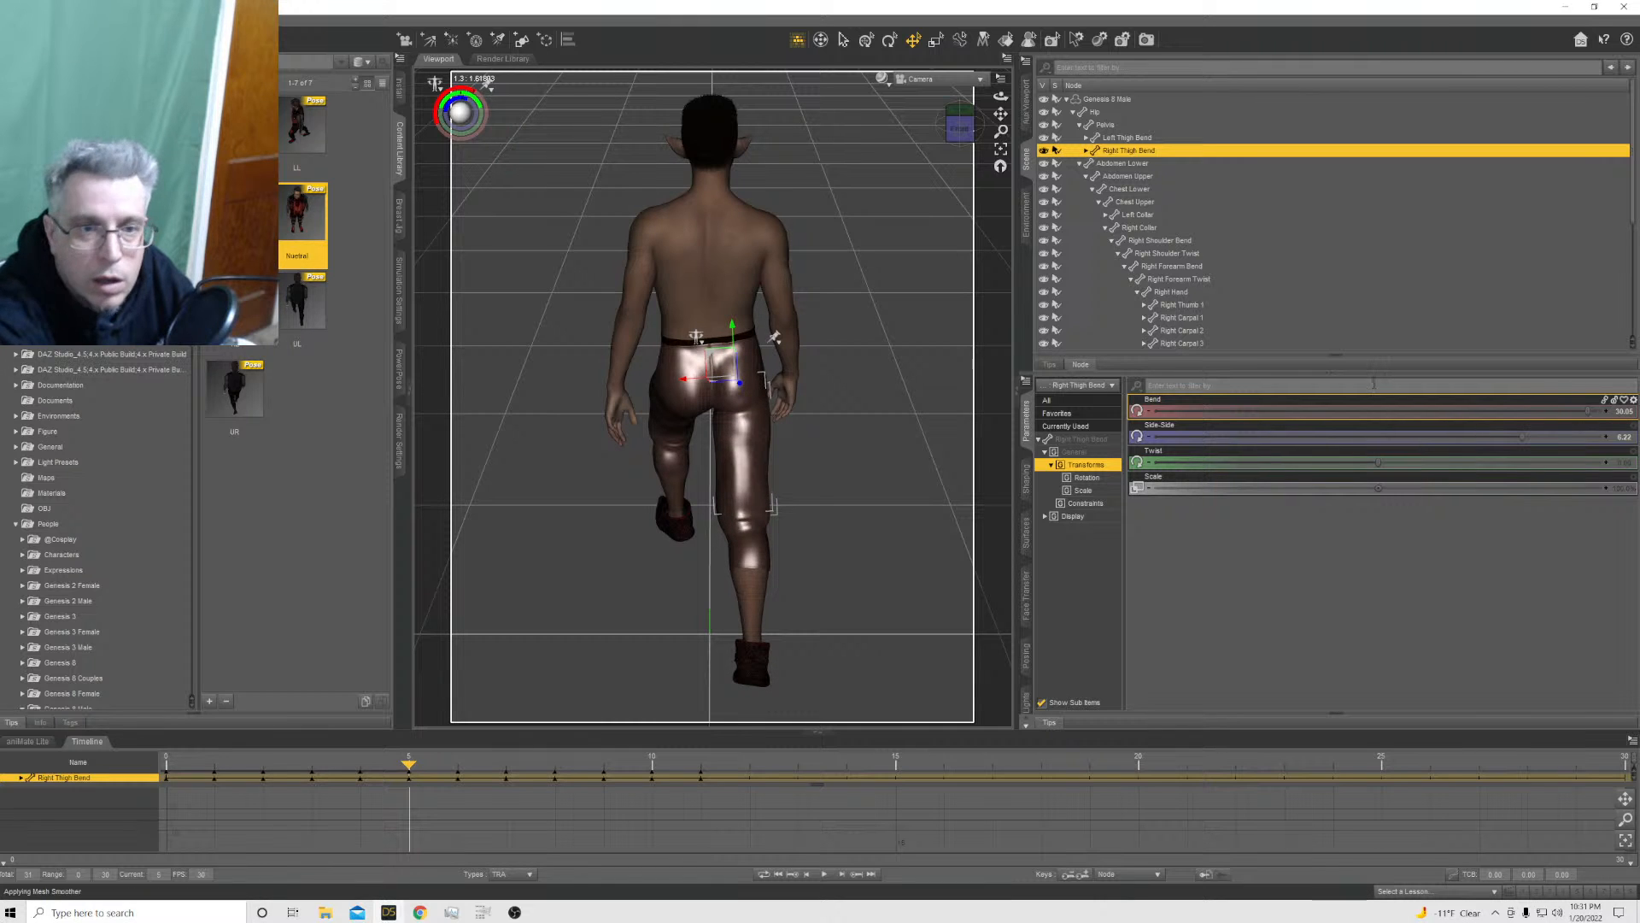
Apply the Nuetral pose preset to the Genesis 8 Male at frame 6 with the Translation axes excluded
left_click(462, 779)
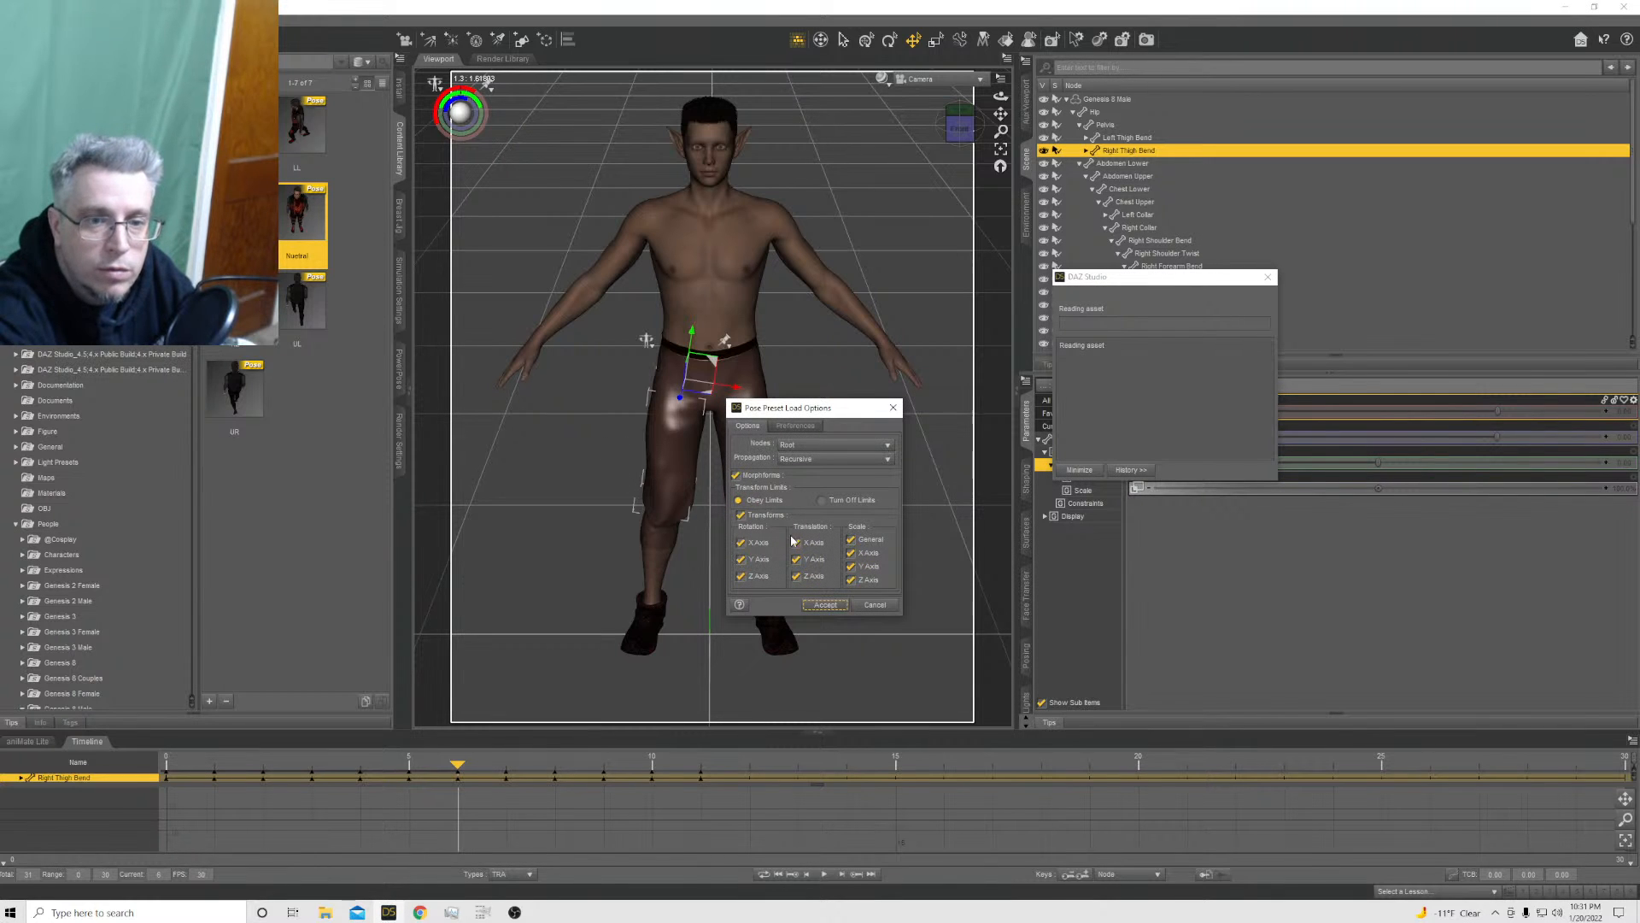
left_click(796, 542)
left_click(797, 559)
left_click(826, 604)
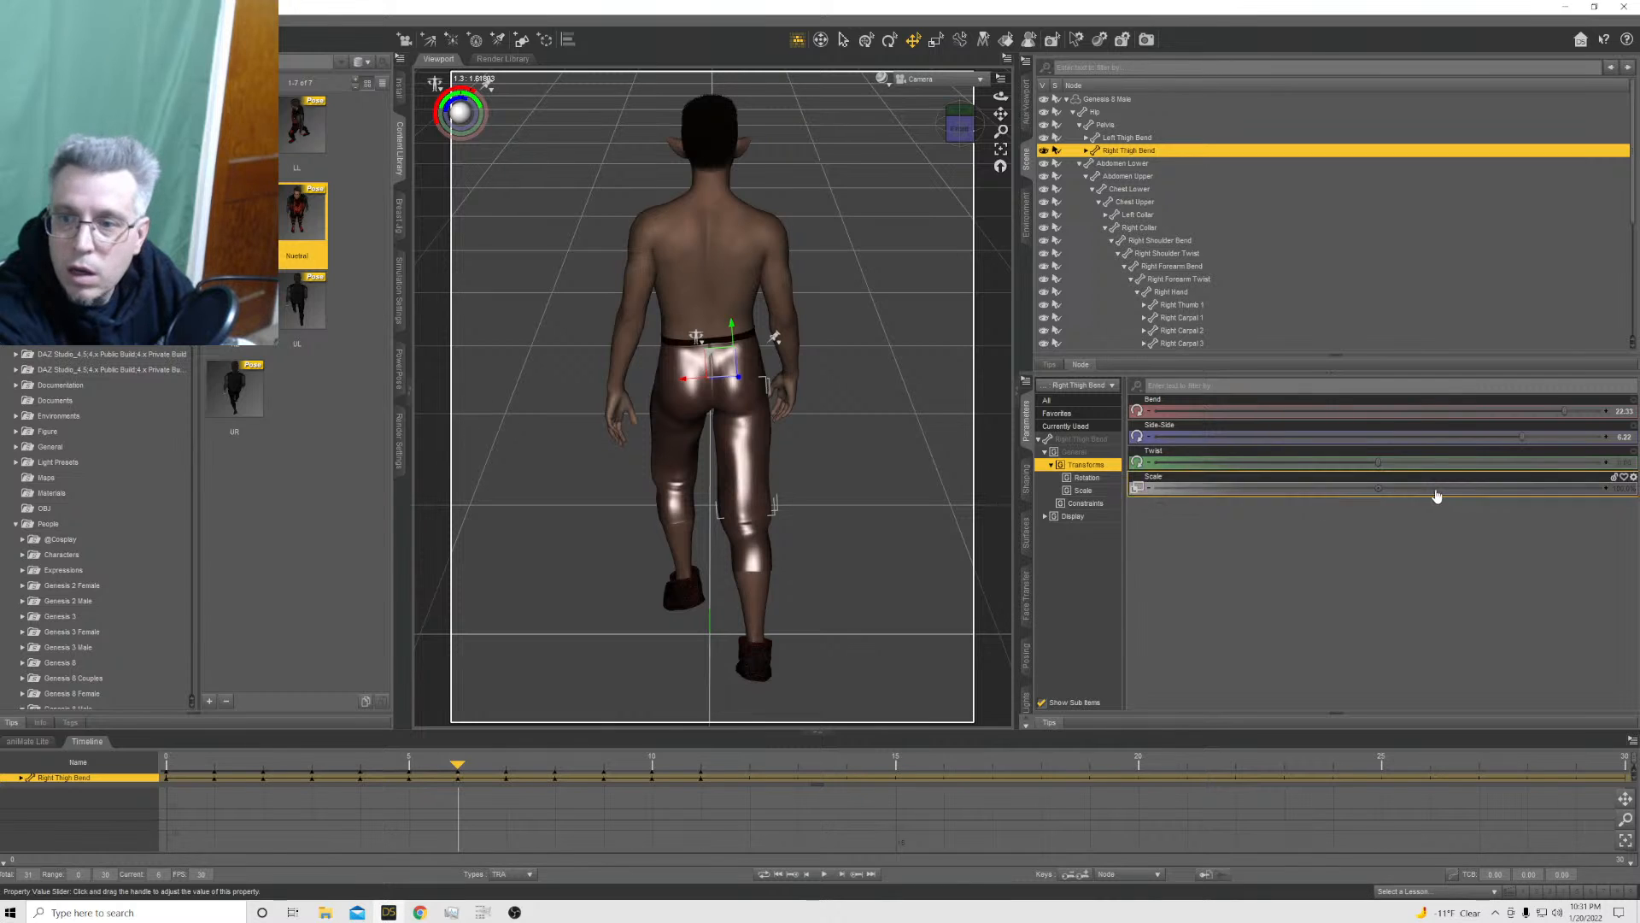
Turn the Genesis 8 Male sideways at frame 6 with a Y Rotate of 90 eased slightly lower
left_click(1099, 100)
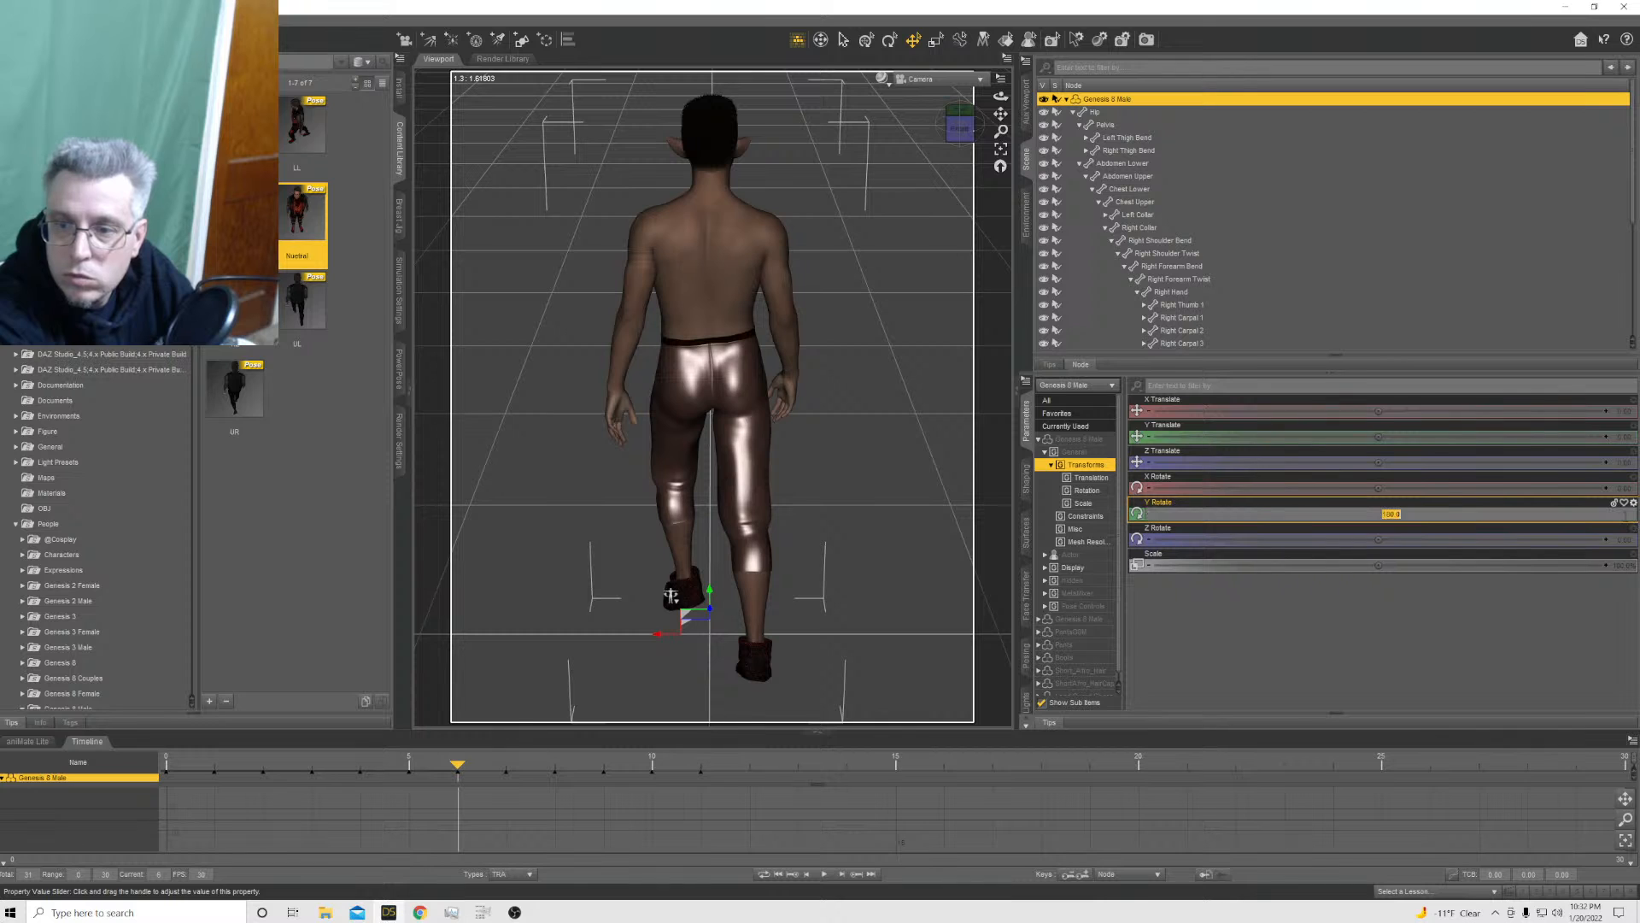
type("90")
key("Return")
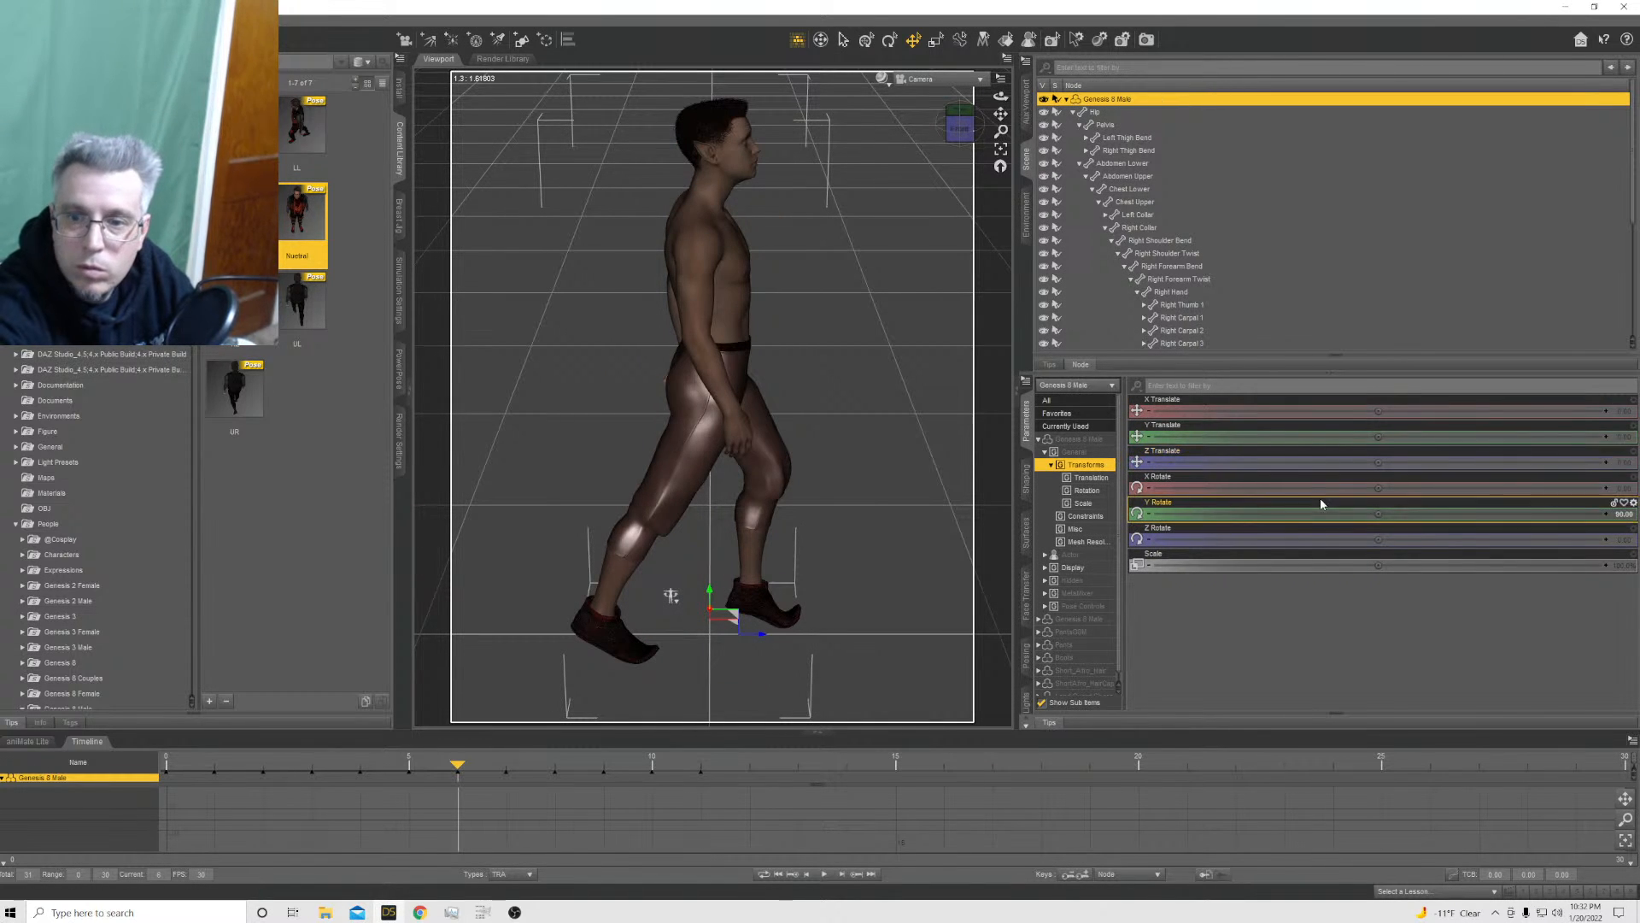
left_click_drag(1378, 514, 1298, 515)
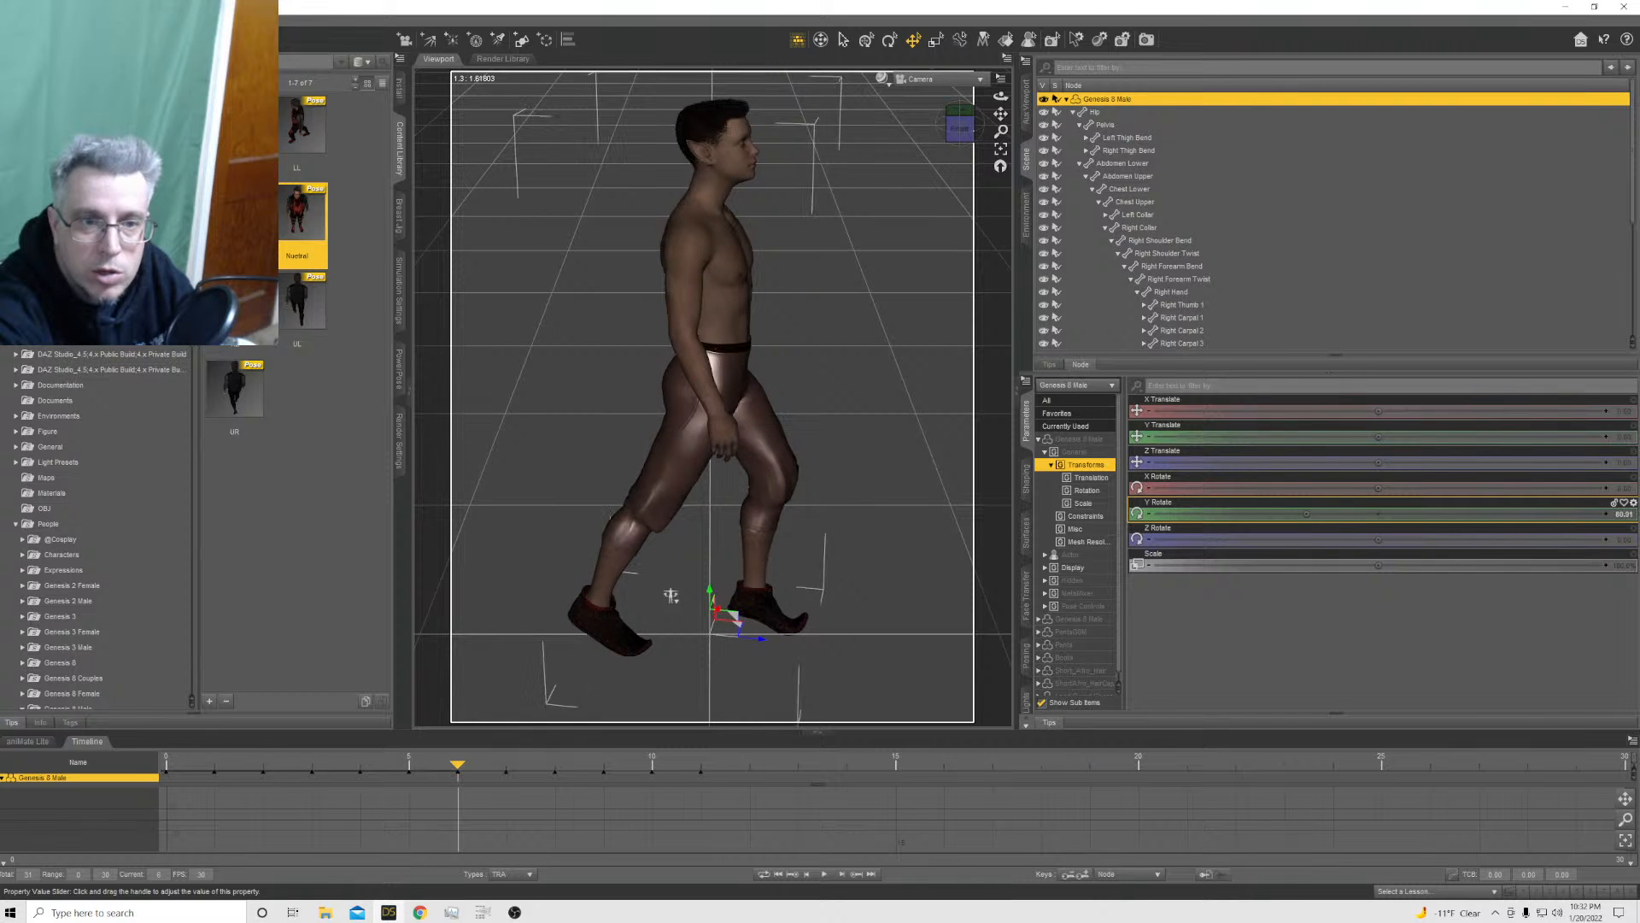
Widen the stride at frame 6 by setting the left thigh's Bend to about -41 and the right thigh's Bend to about 27
left_click(760, 446)
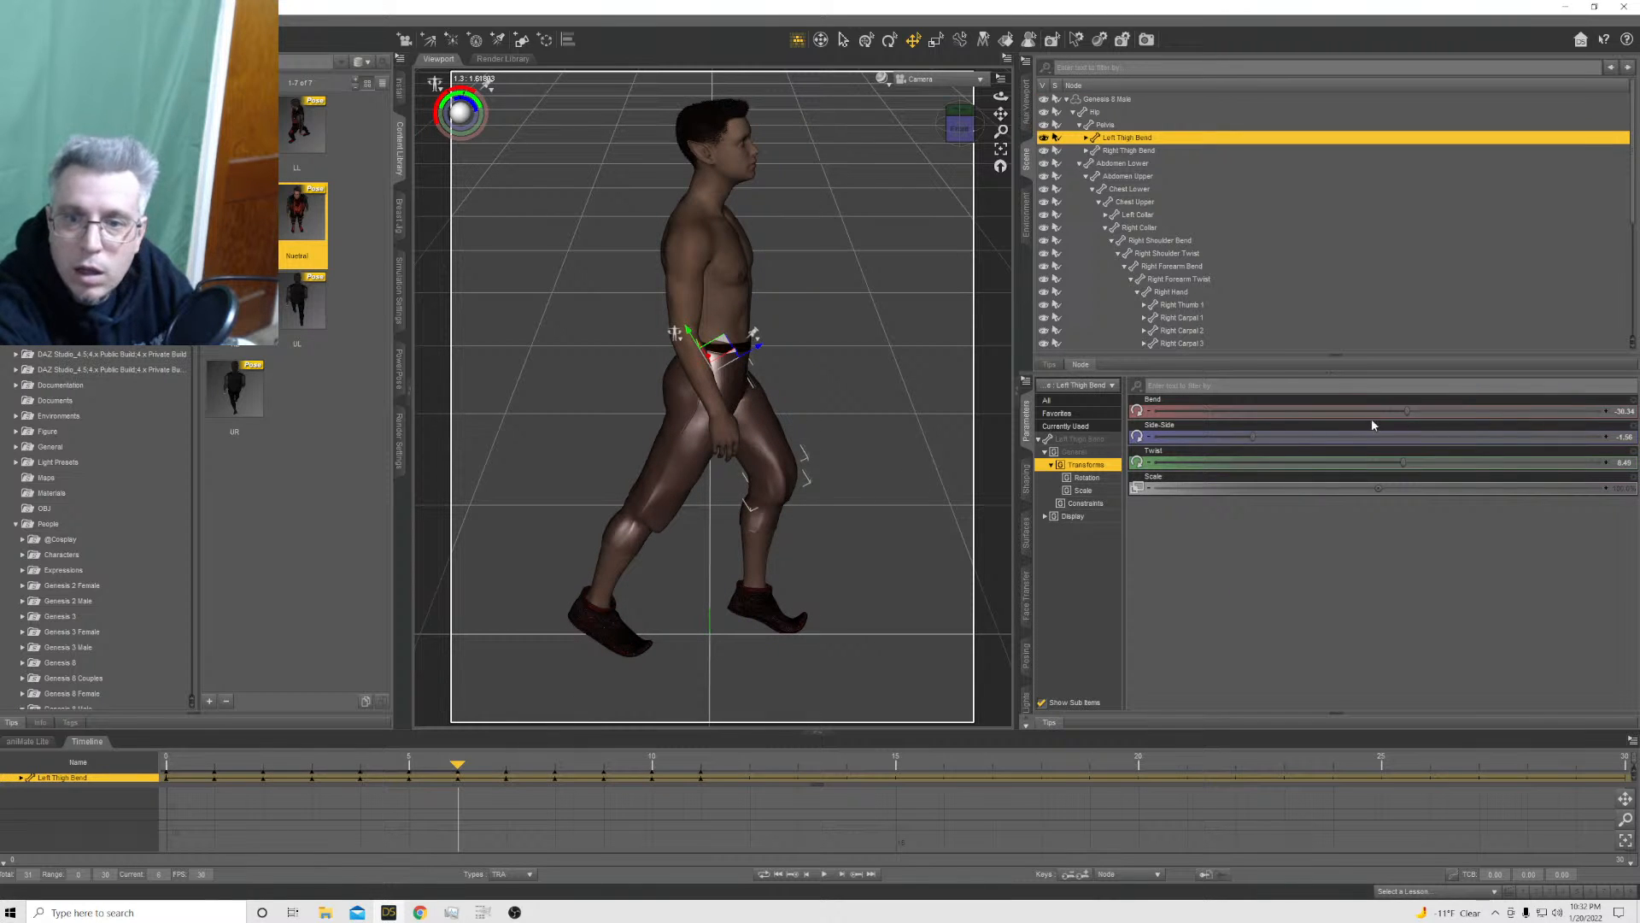
left_click_drag(1373, 413, 1376, 412)
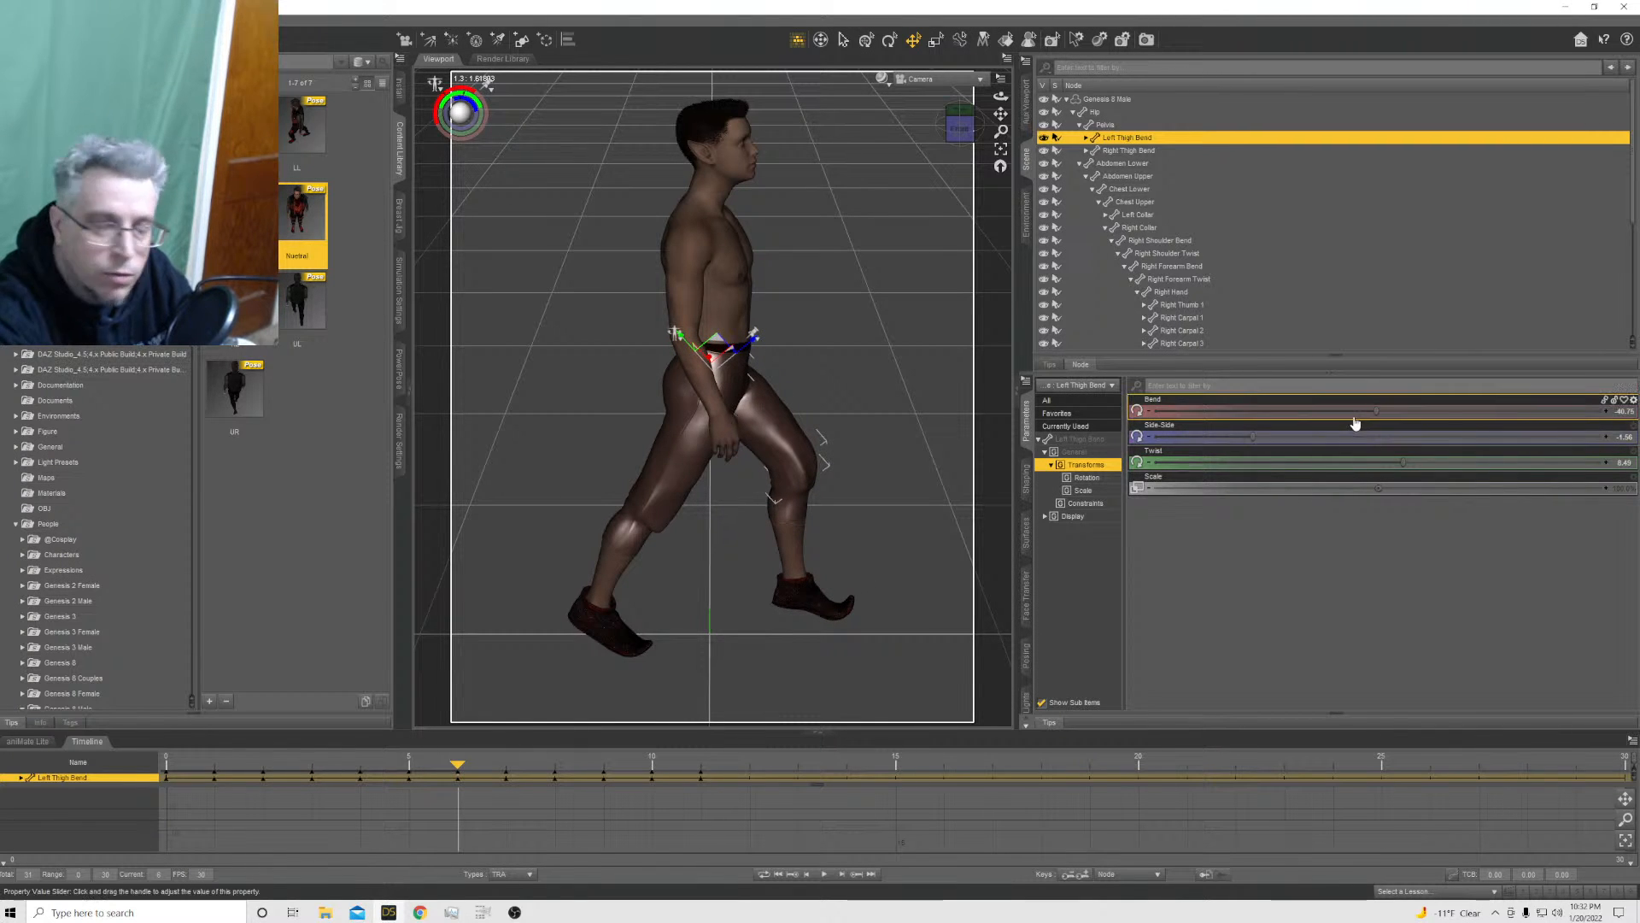
mouse_move(1355, 424)
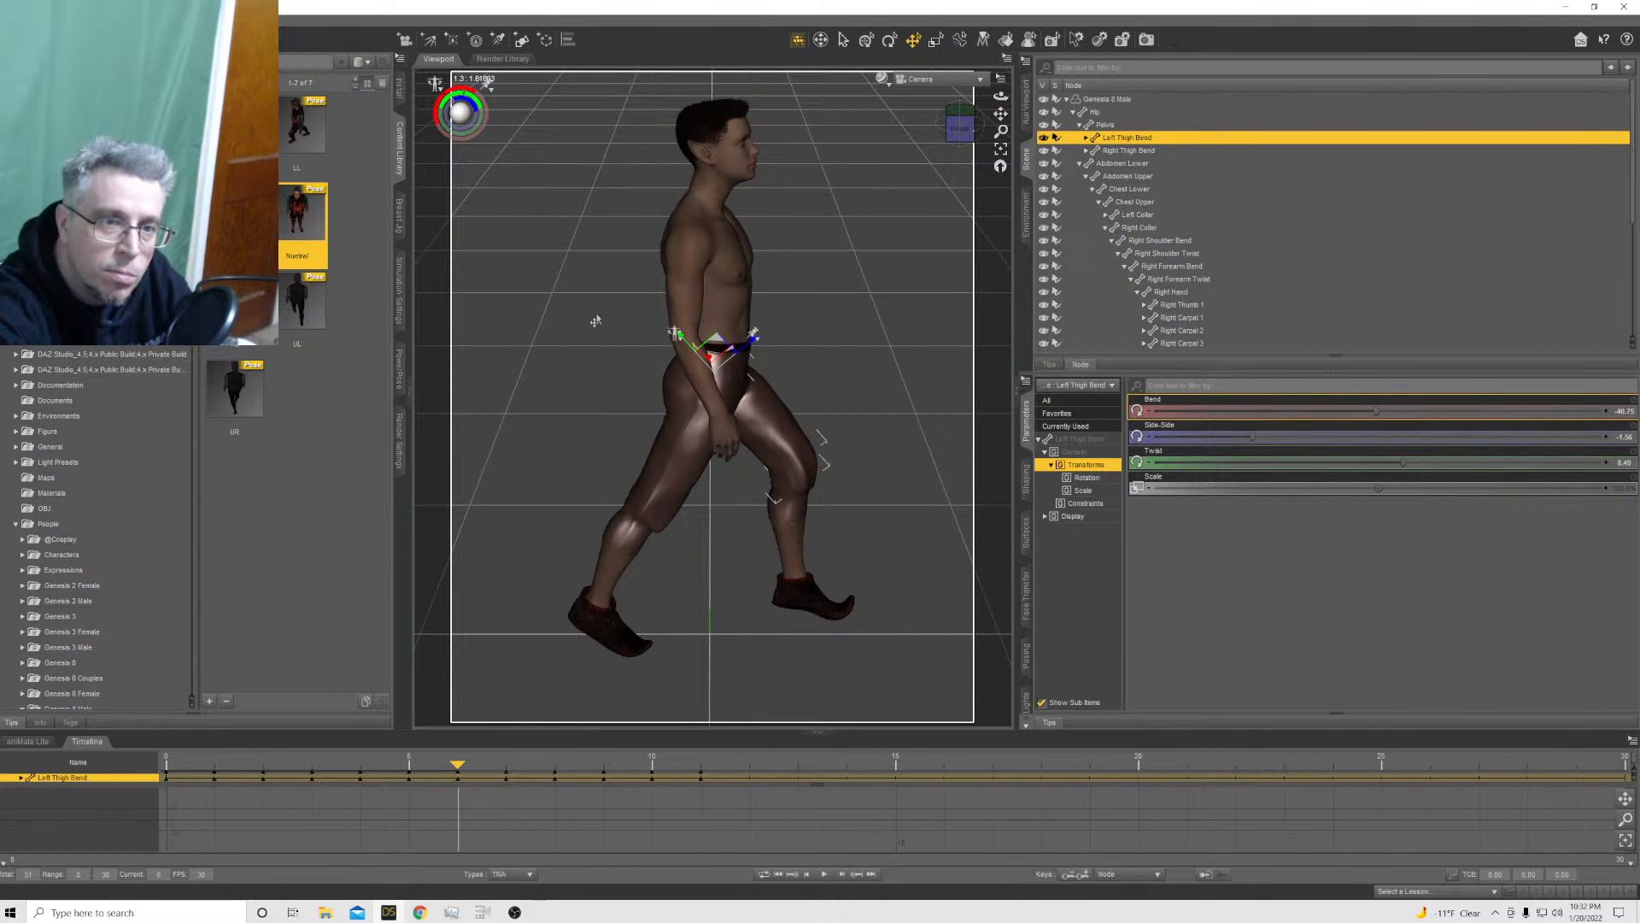
left_click(661, 501)
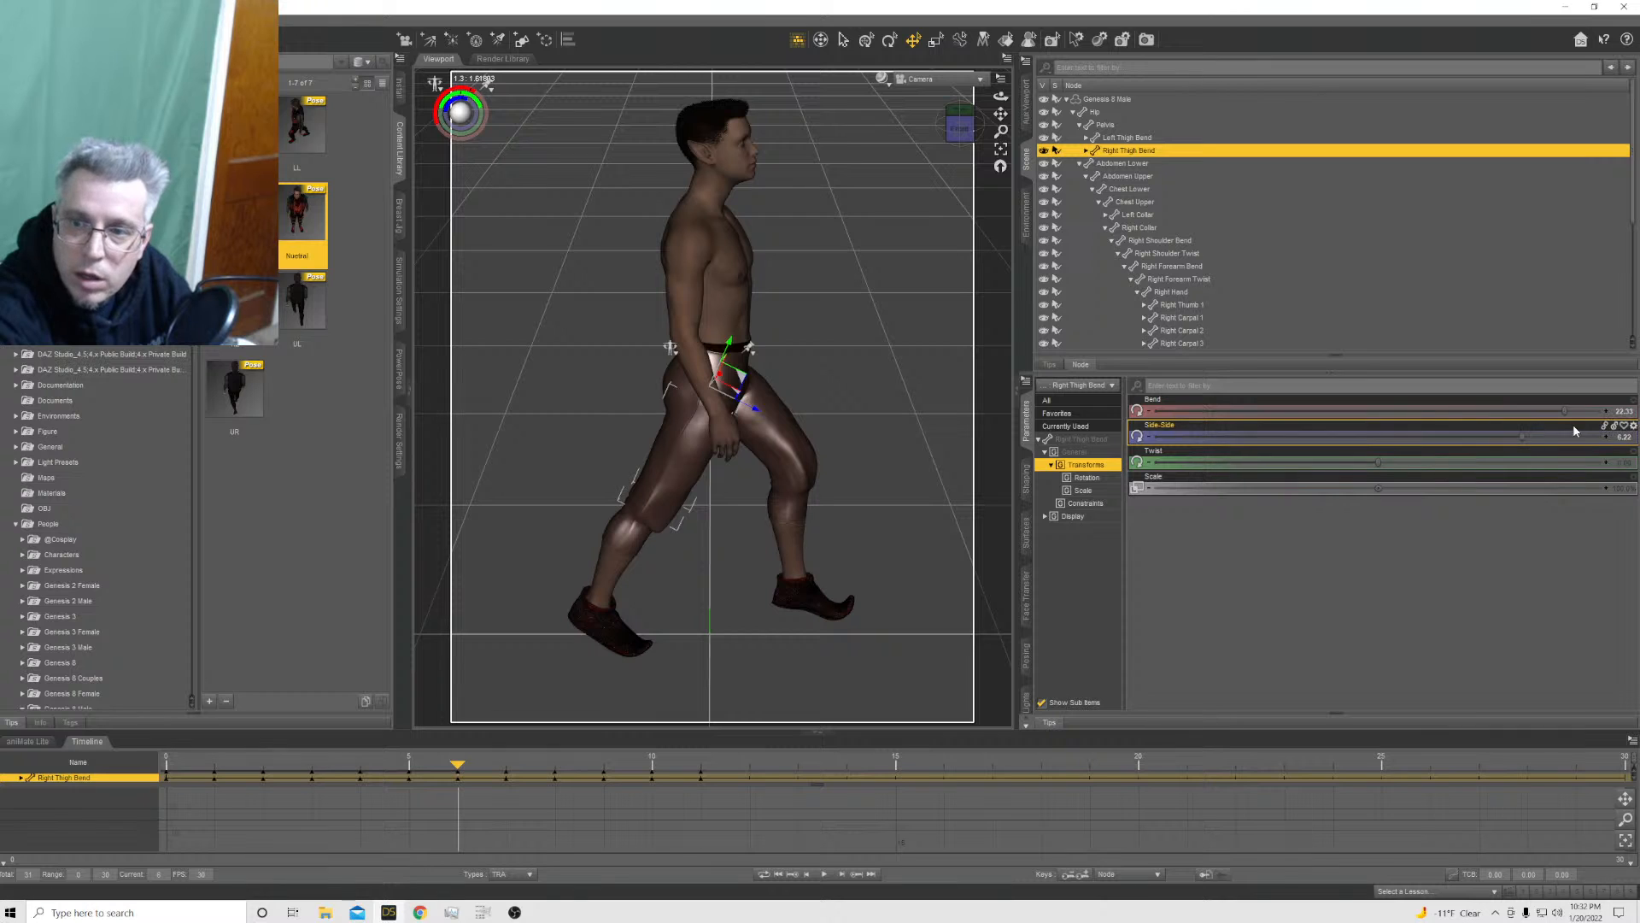
left_click_drag(1565, 416, 1578, 416)
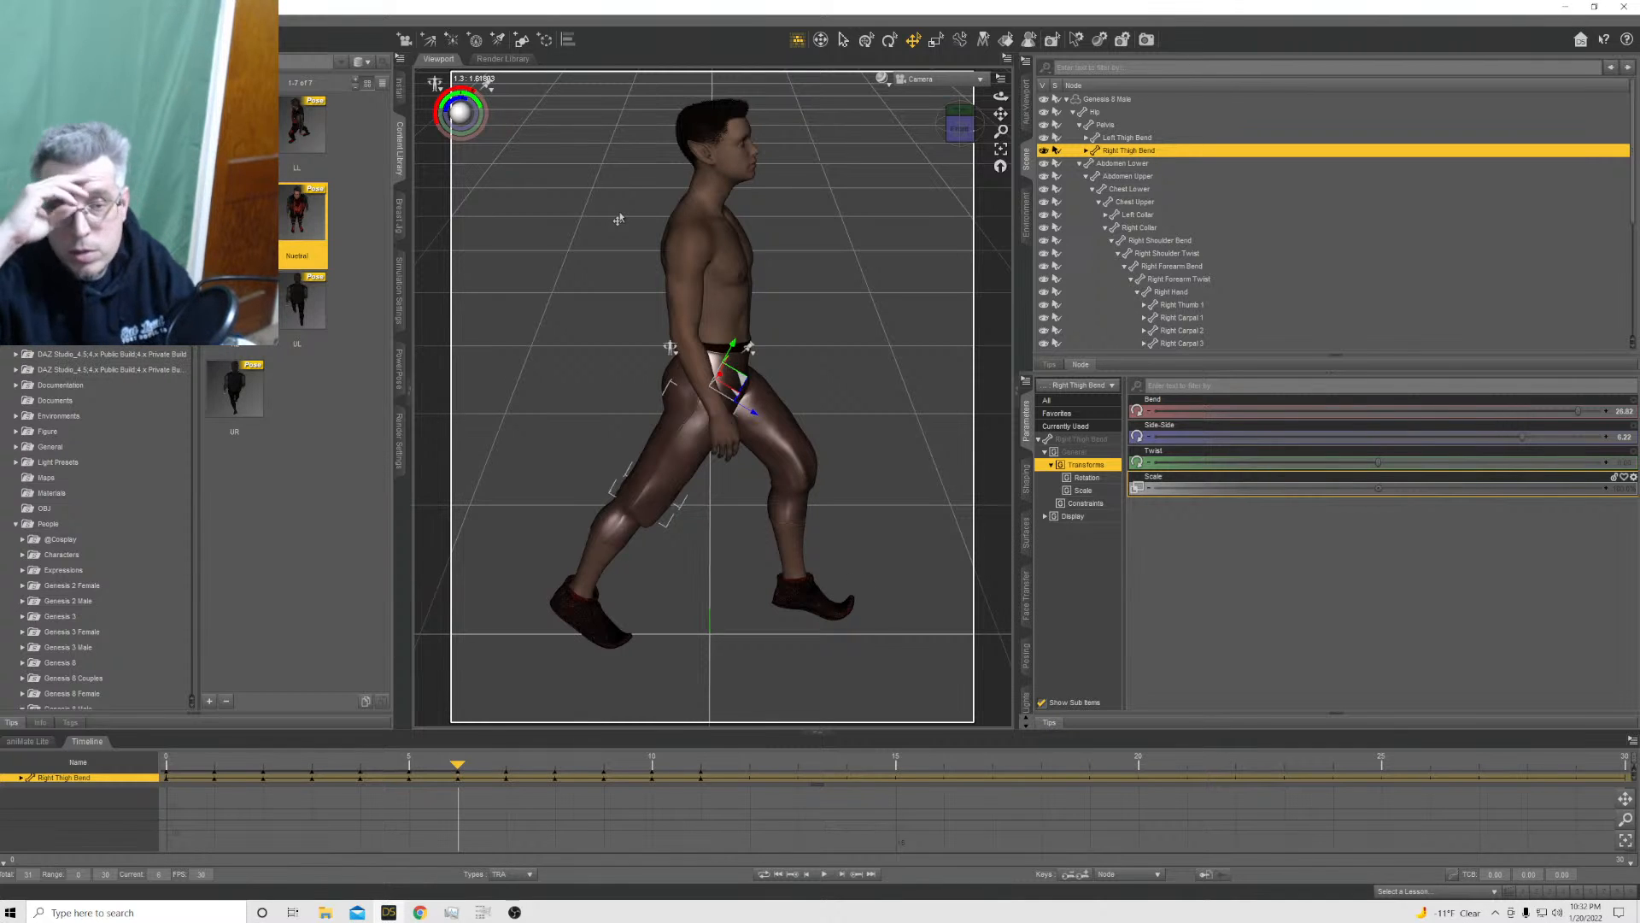
Apply the Nuetral pose preset to the Genesis 8 Male at frame 7 with the Translation axes excluded
left_click(504, 766)
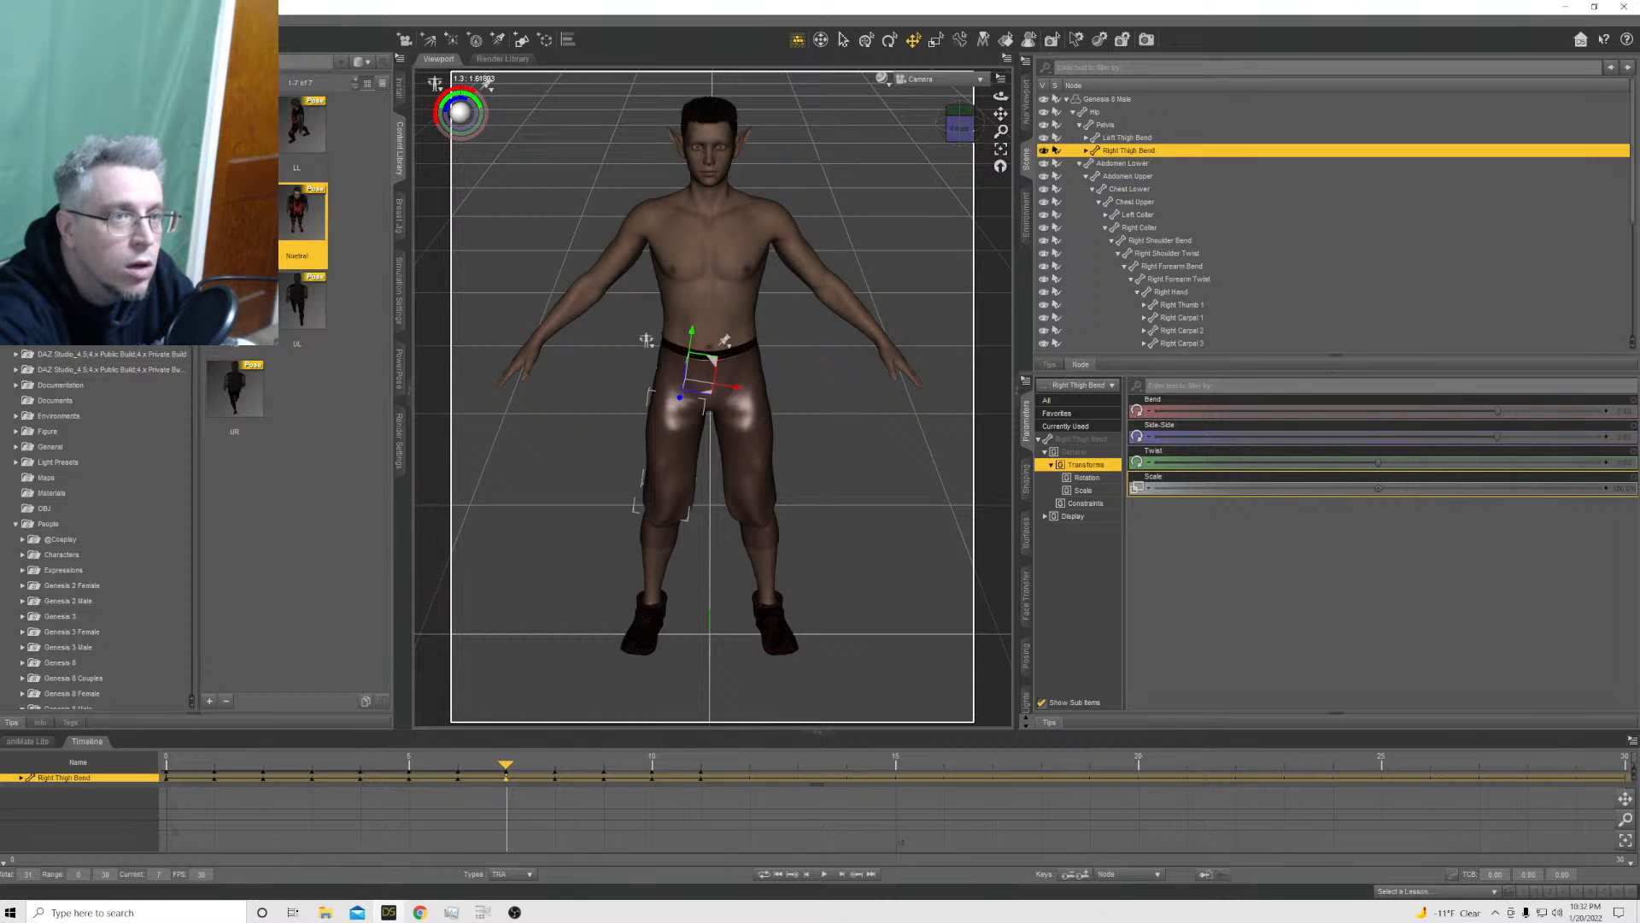
double_click(305, 215, "ctrl")
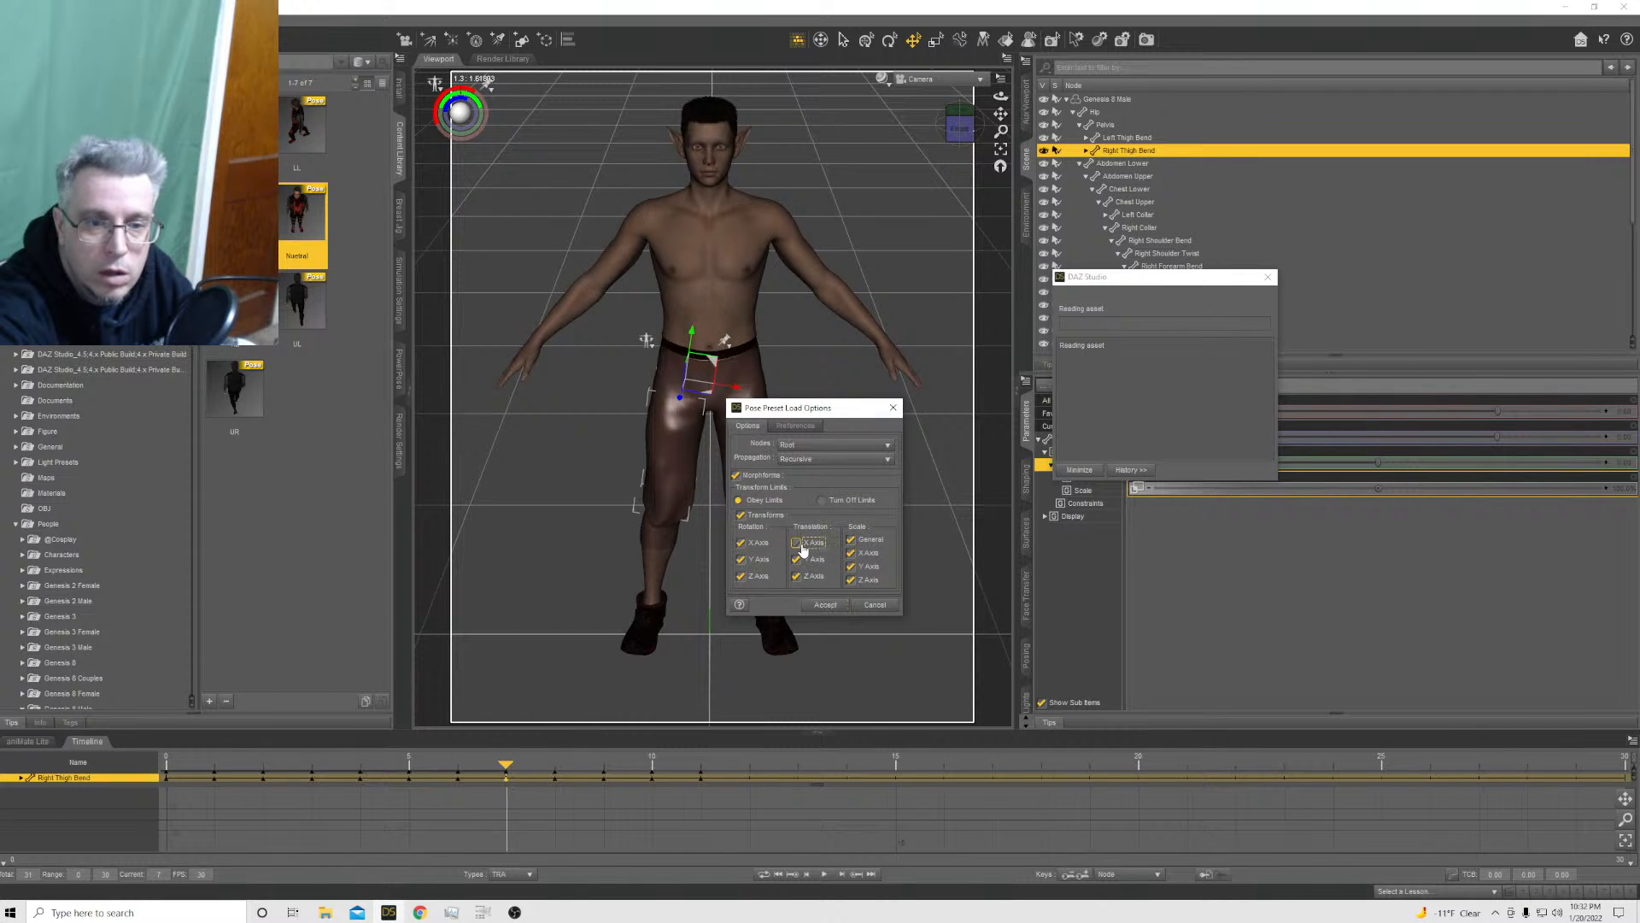
left_click(826, 604)
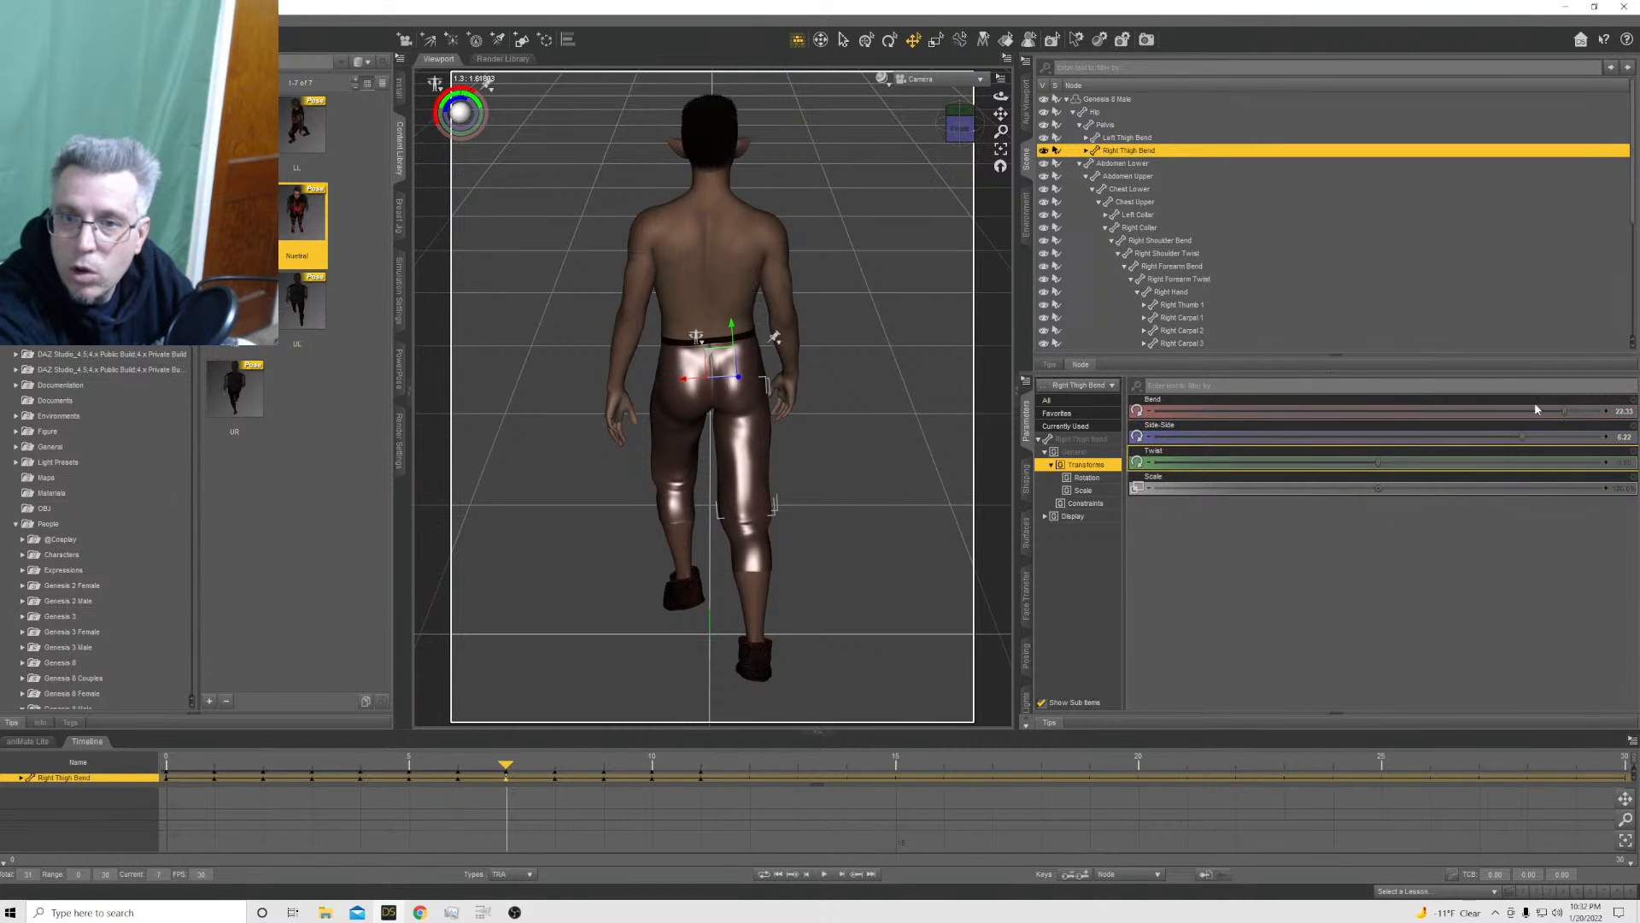
Turn the Genesis 8 Male to face the opposite side at frame 7 with a Y Rotate of -90
left_click(1101, 102)
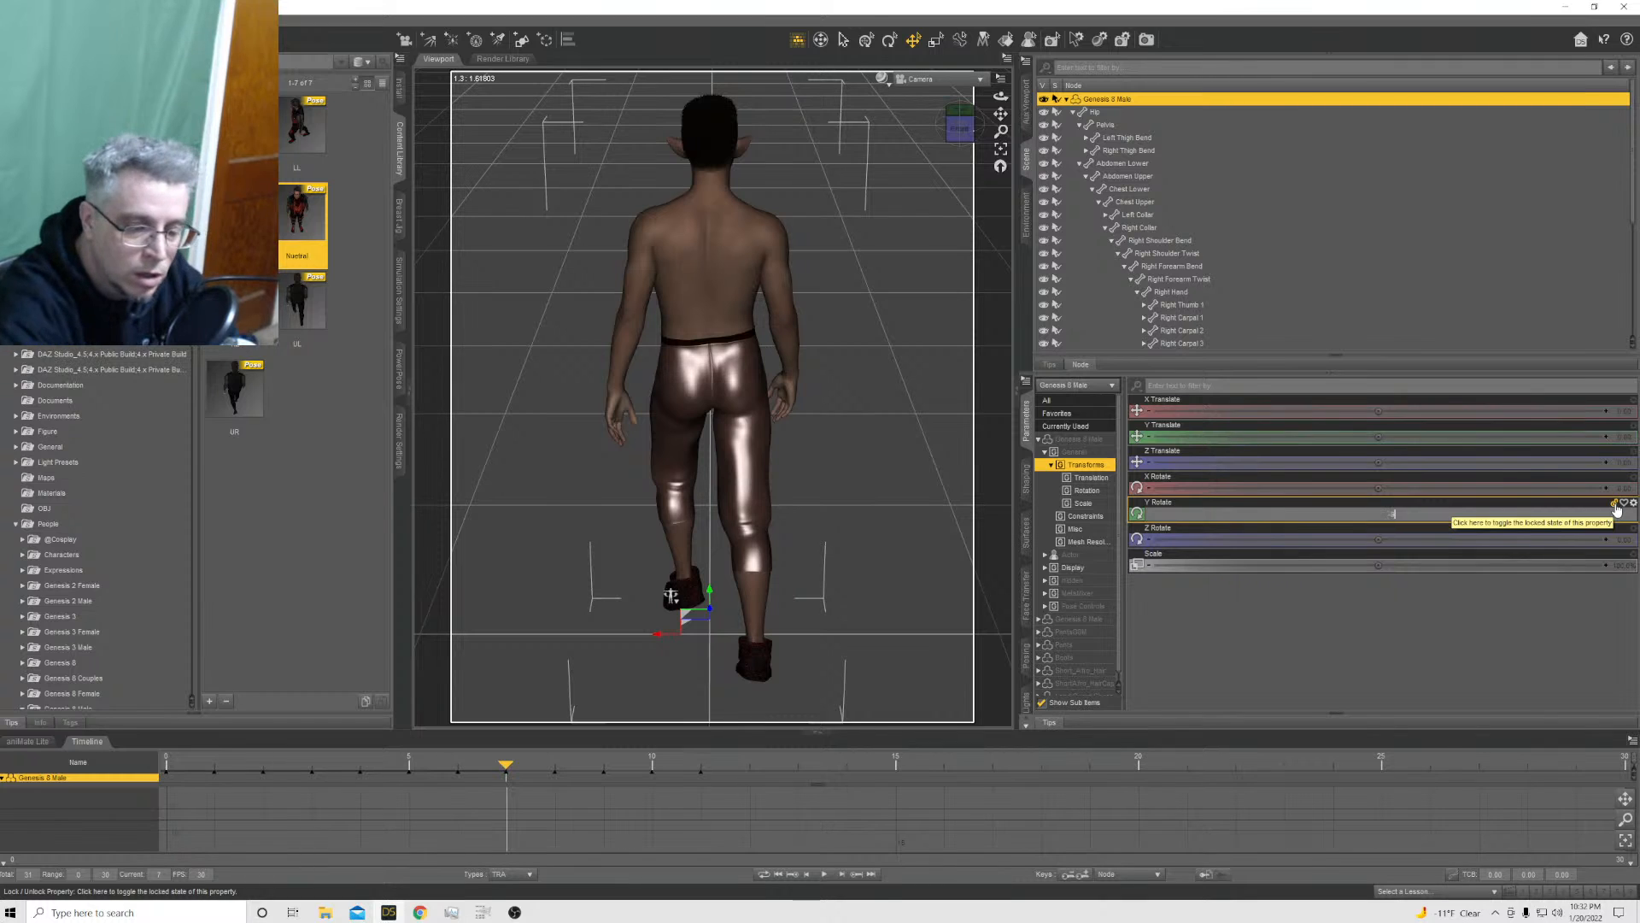
key("Return")
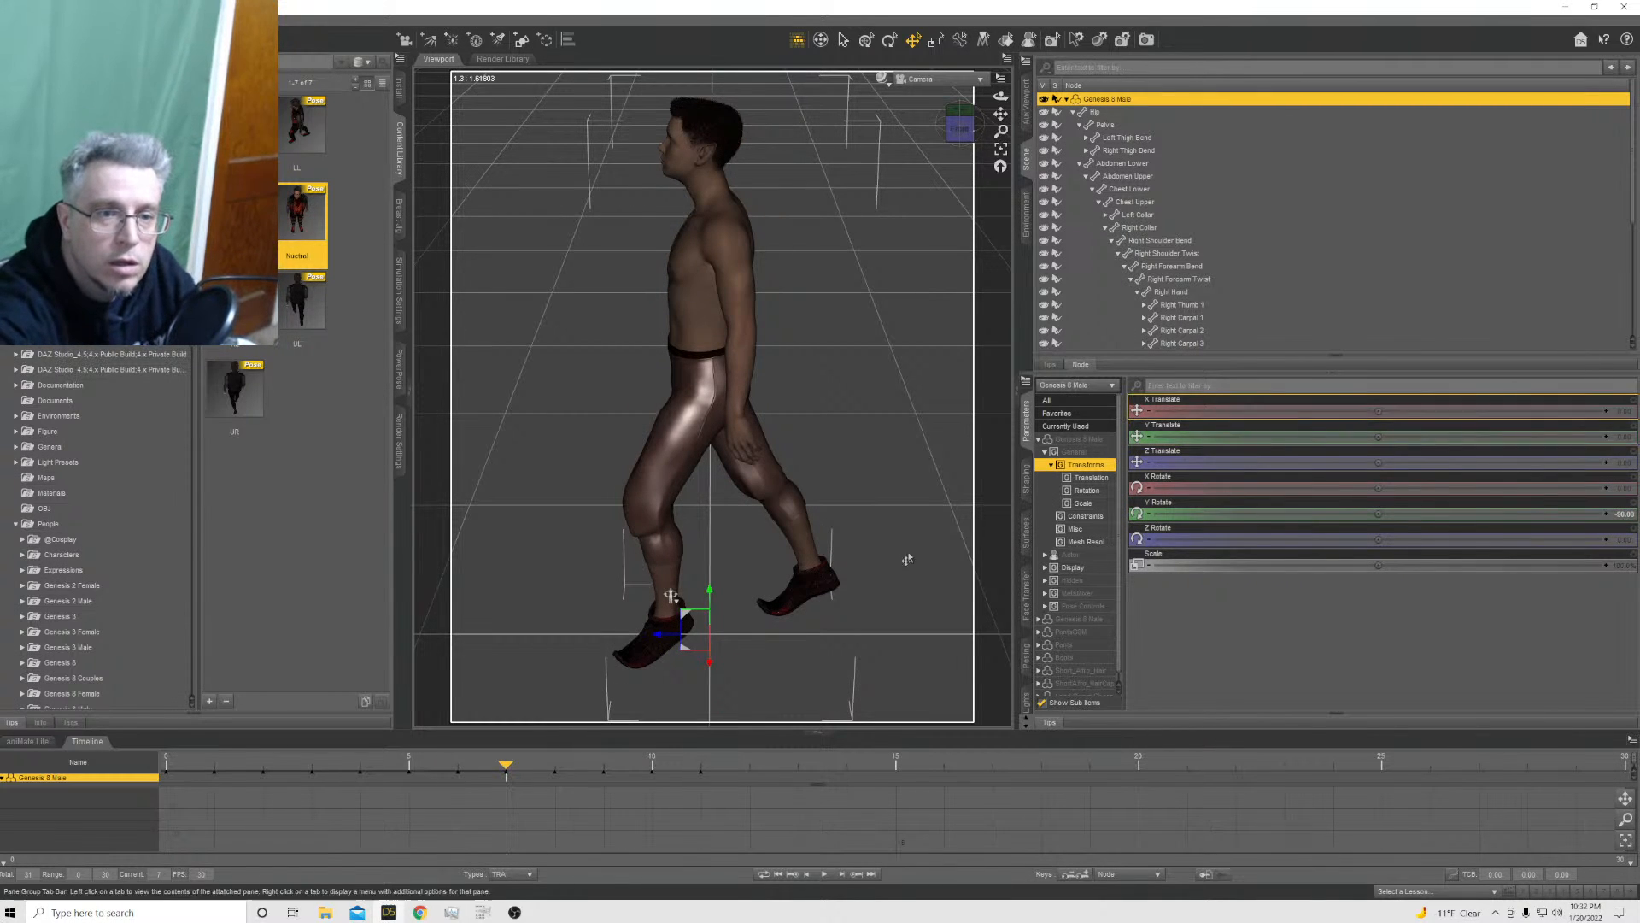
left_click(699, 438)
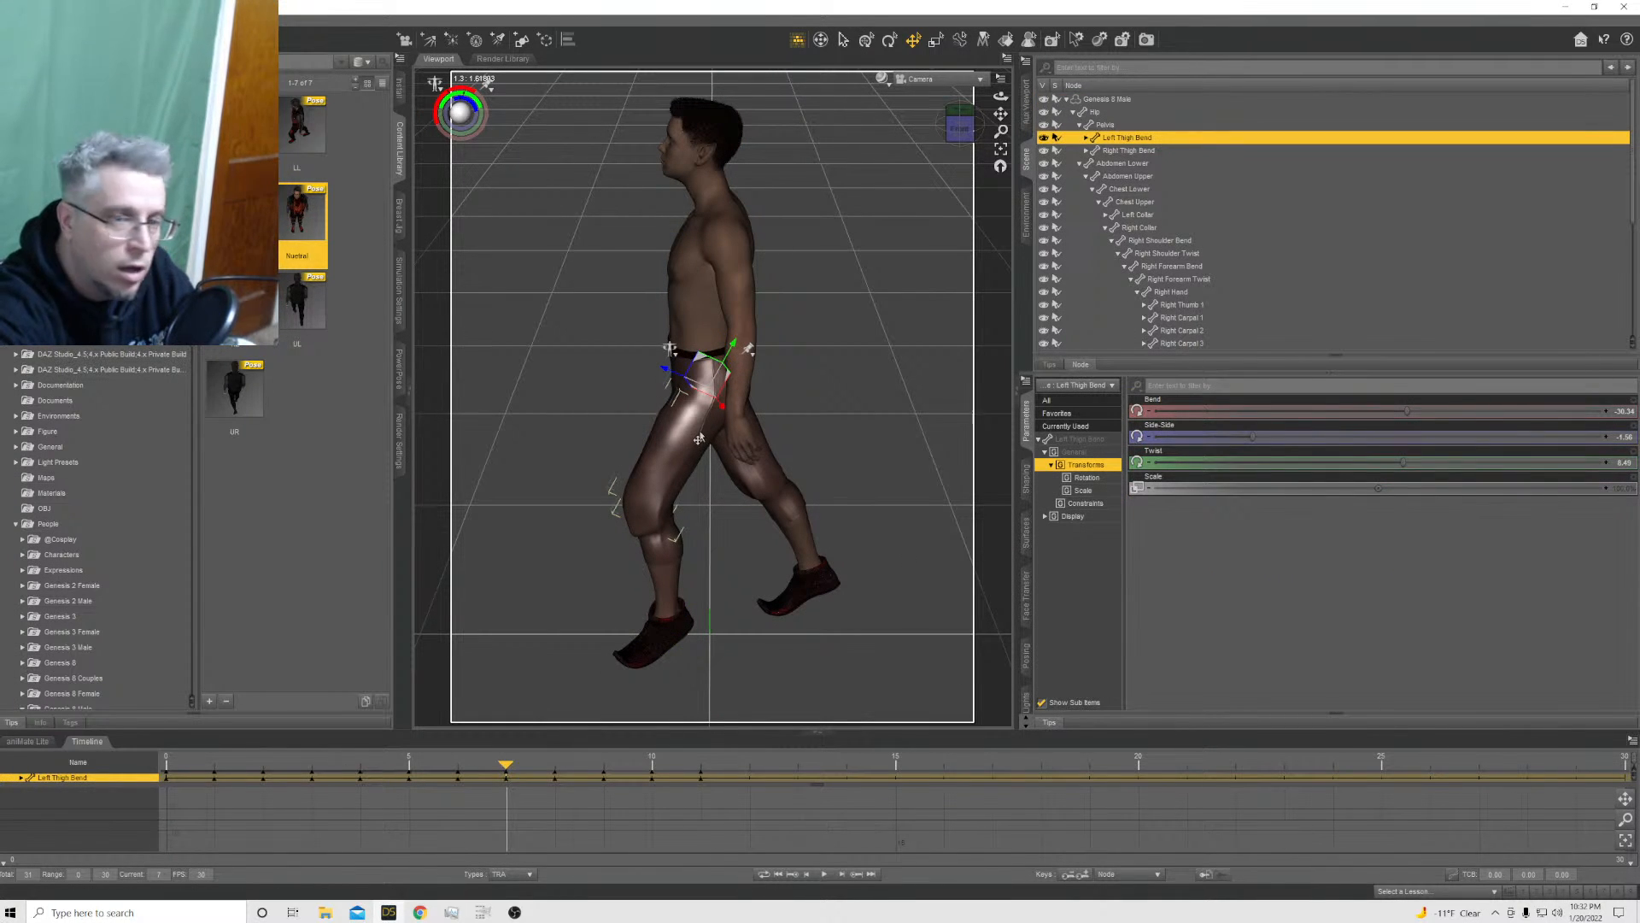
left_click(1096, 112)
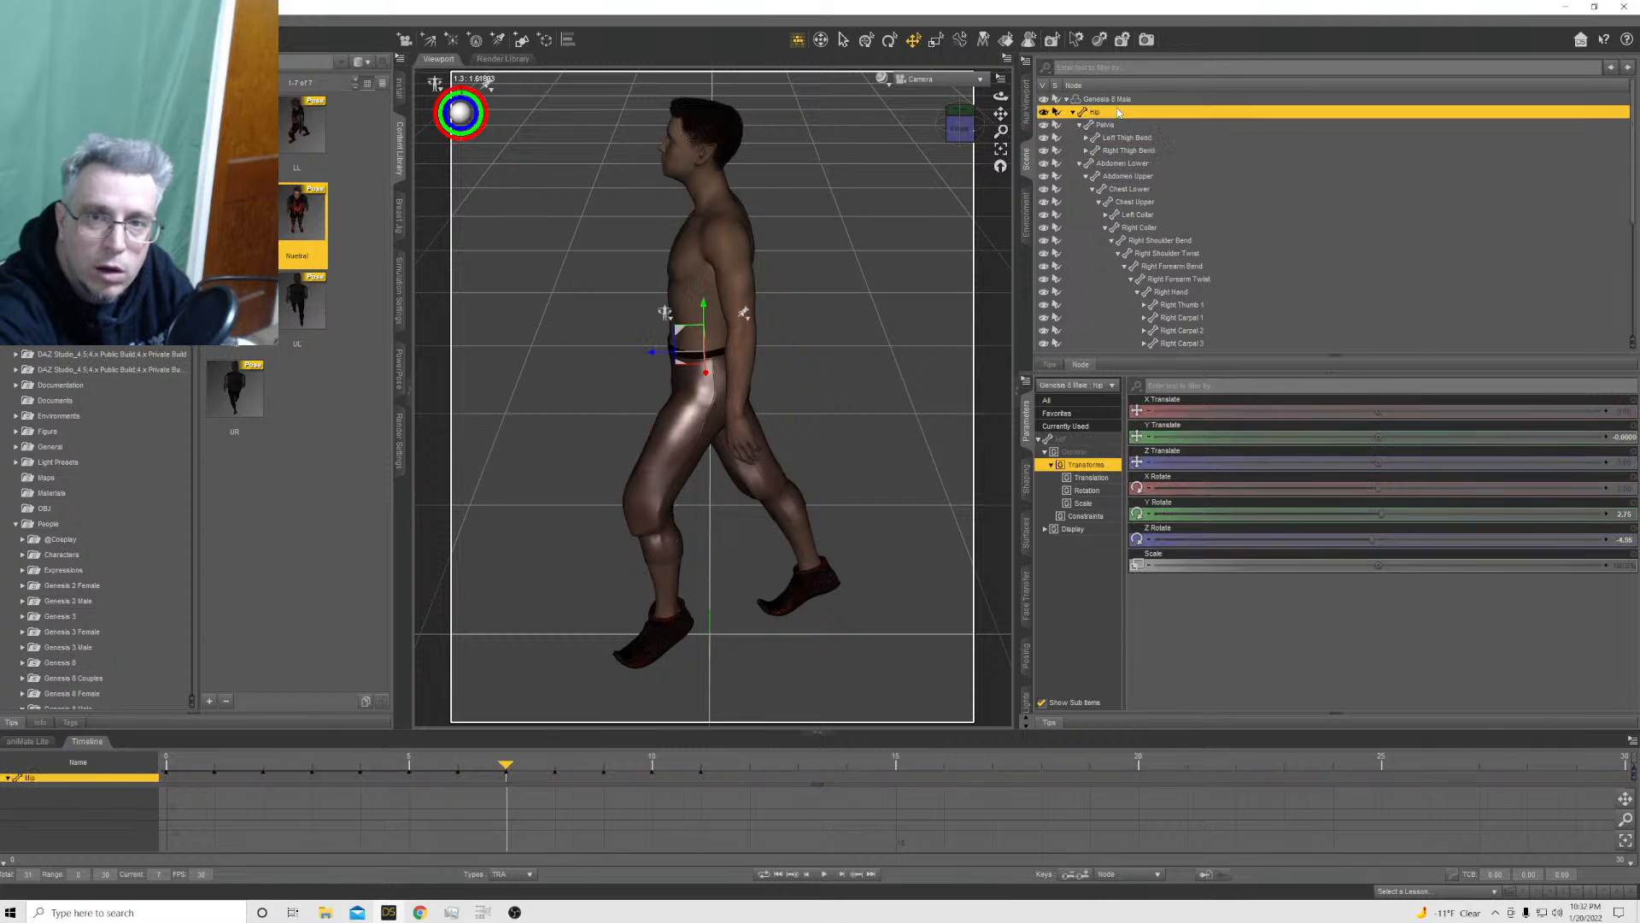
left_click(1119, 100)
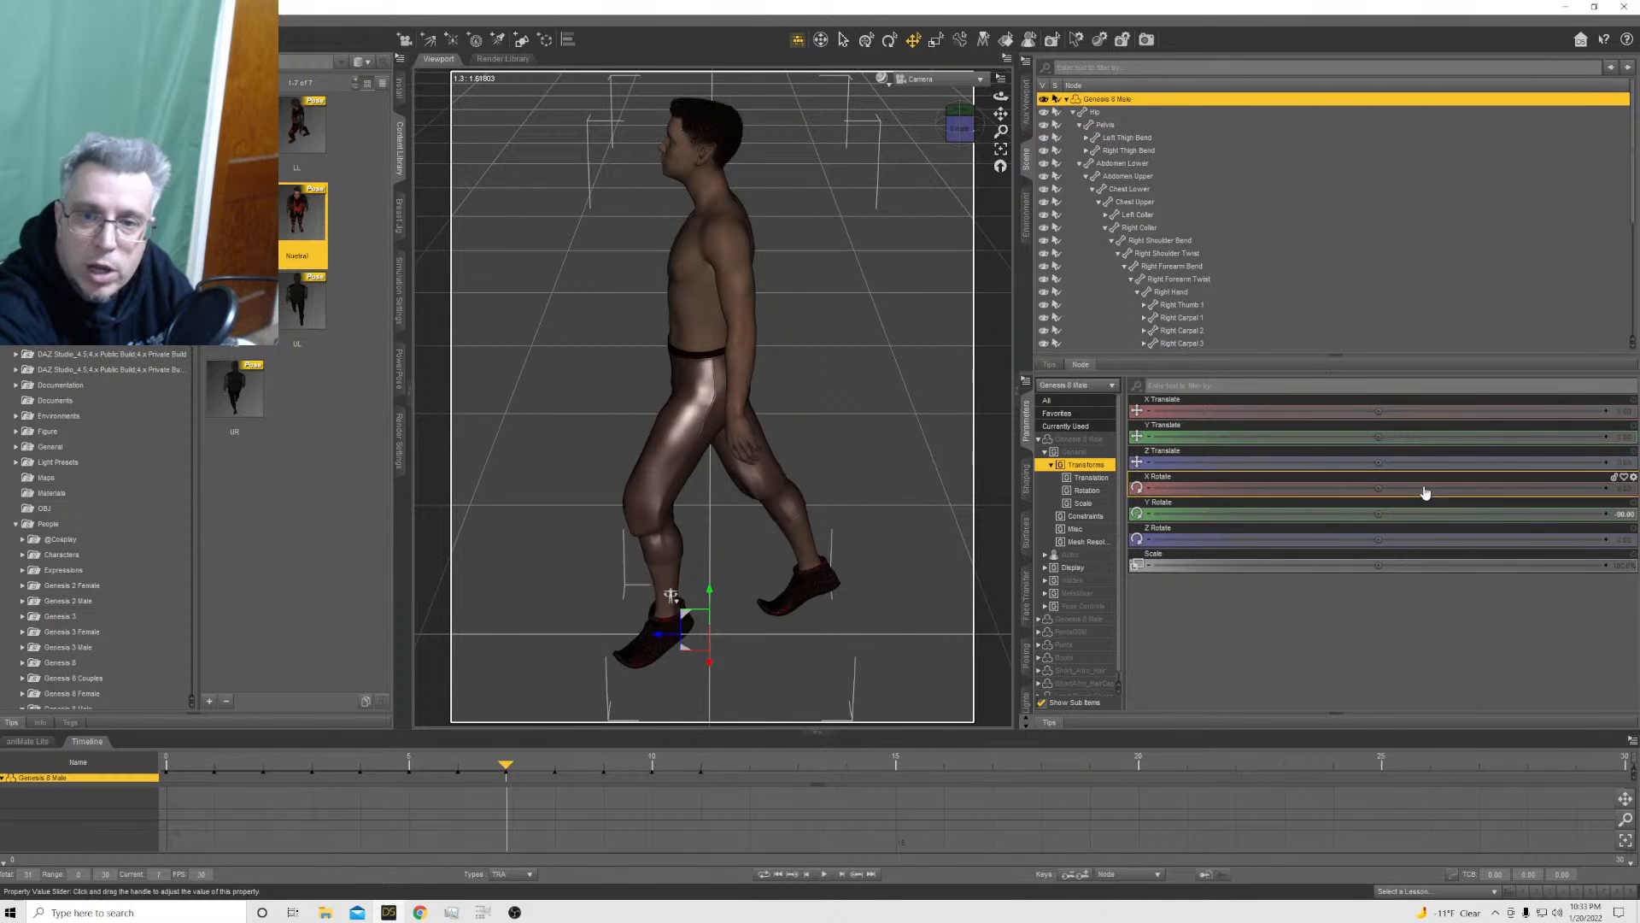
At frame 7, extend the left leg forward with a thigh Bend of about -37.5 and a shin Bend of about 25
left_click(686, 466)
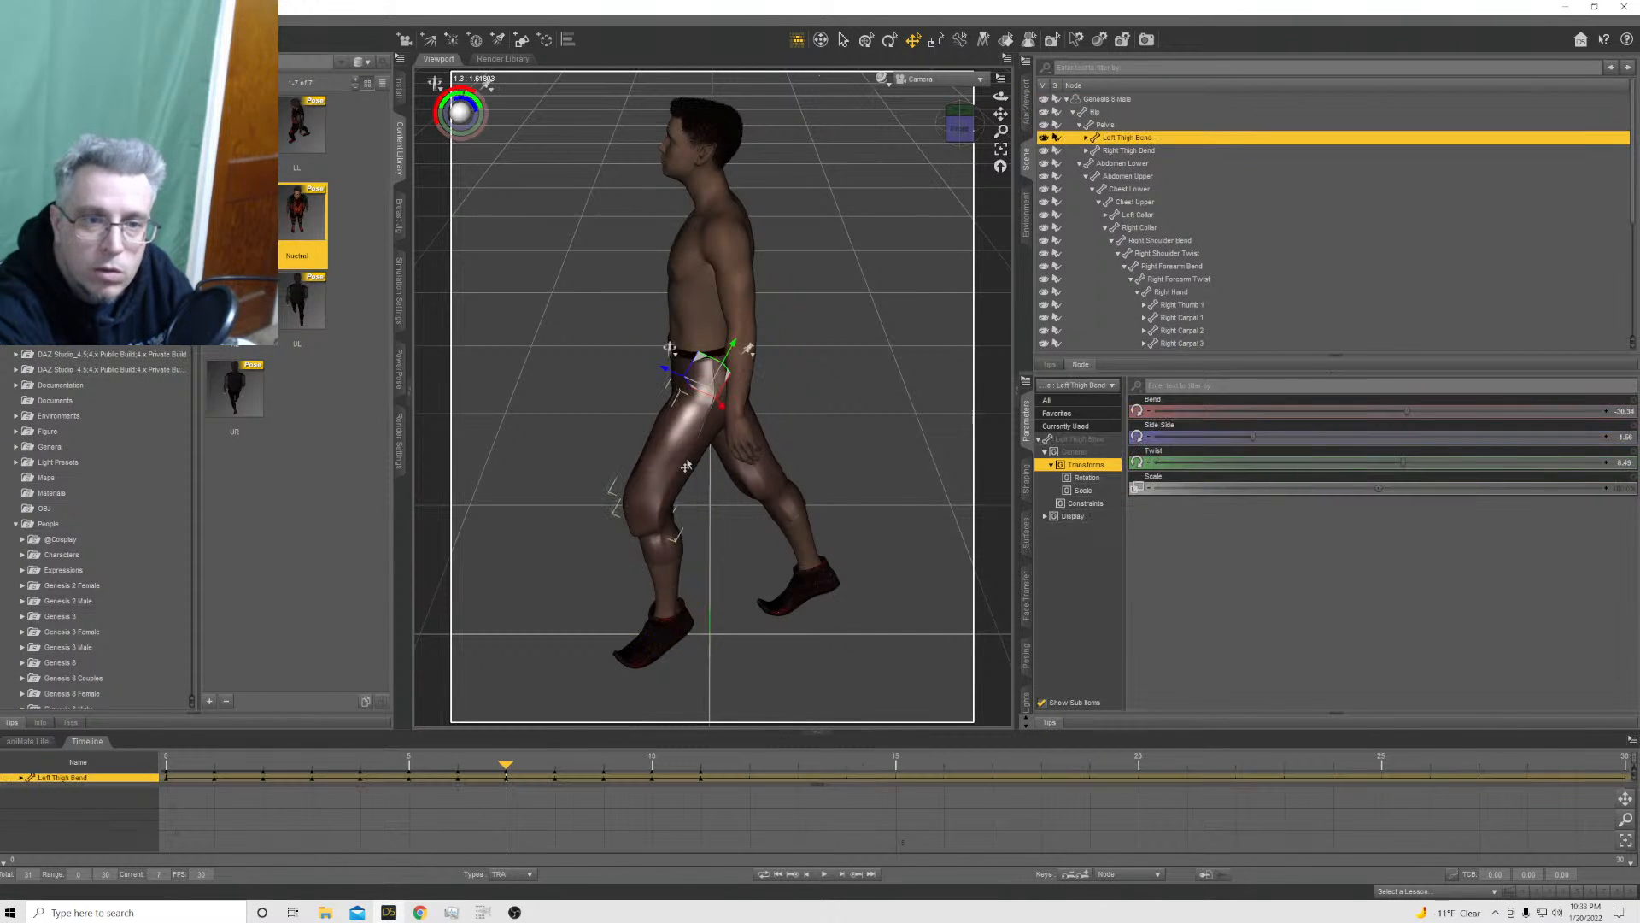
left_click_drag(1396, 417, 1379, 410)
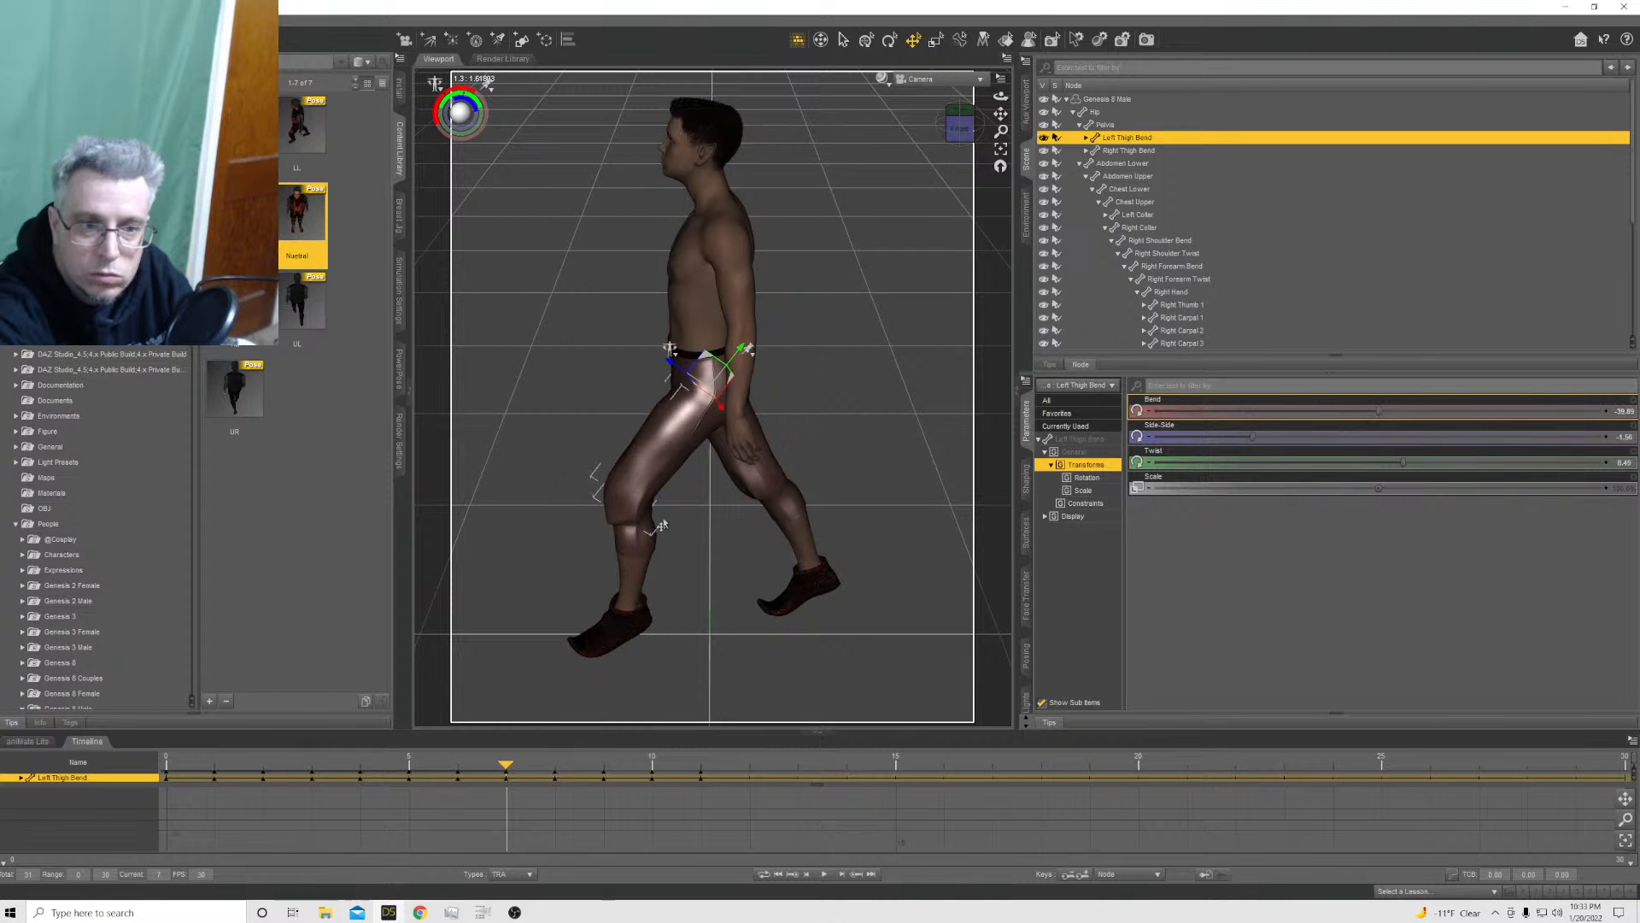
left_click(626, 531)
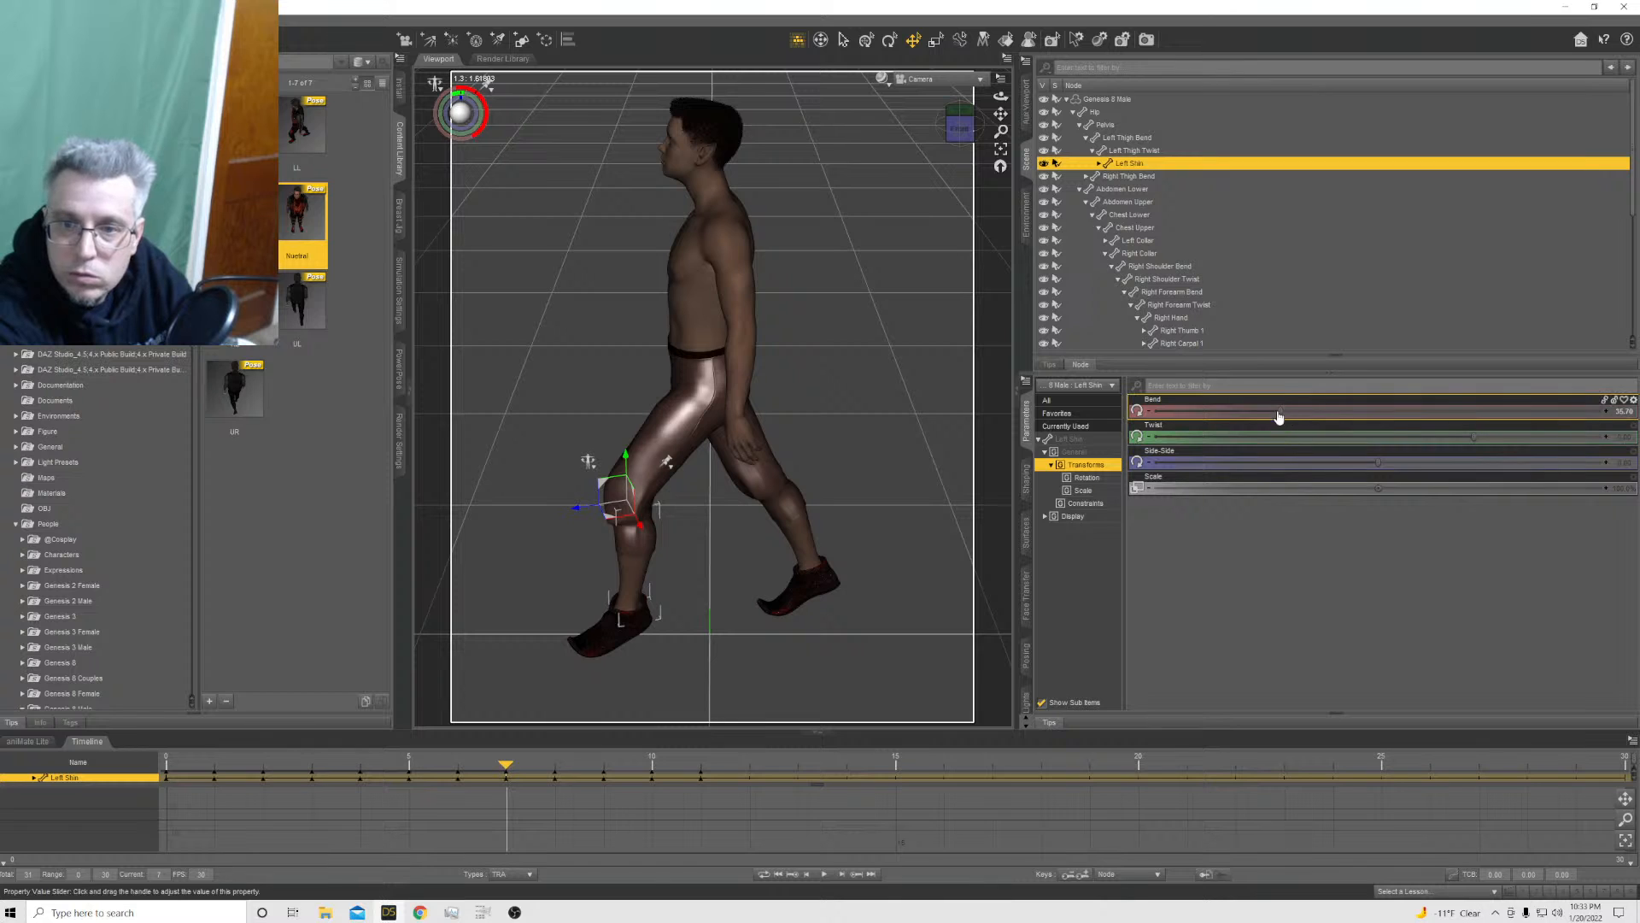
left_click_drag(1279, 413, 1231, 411)
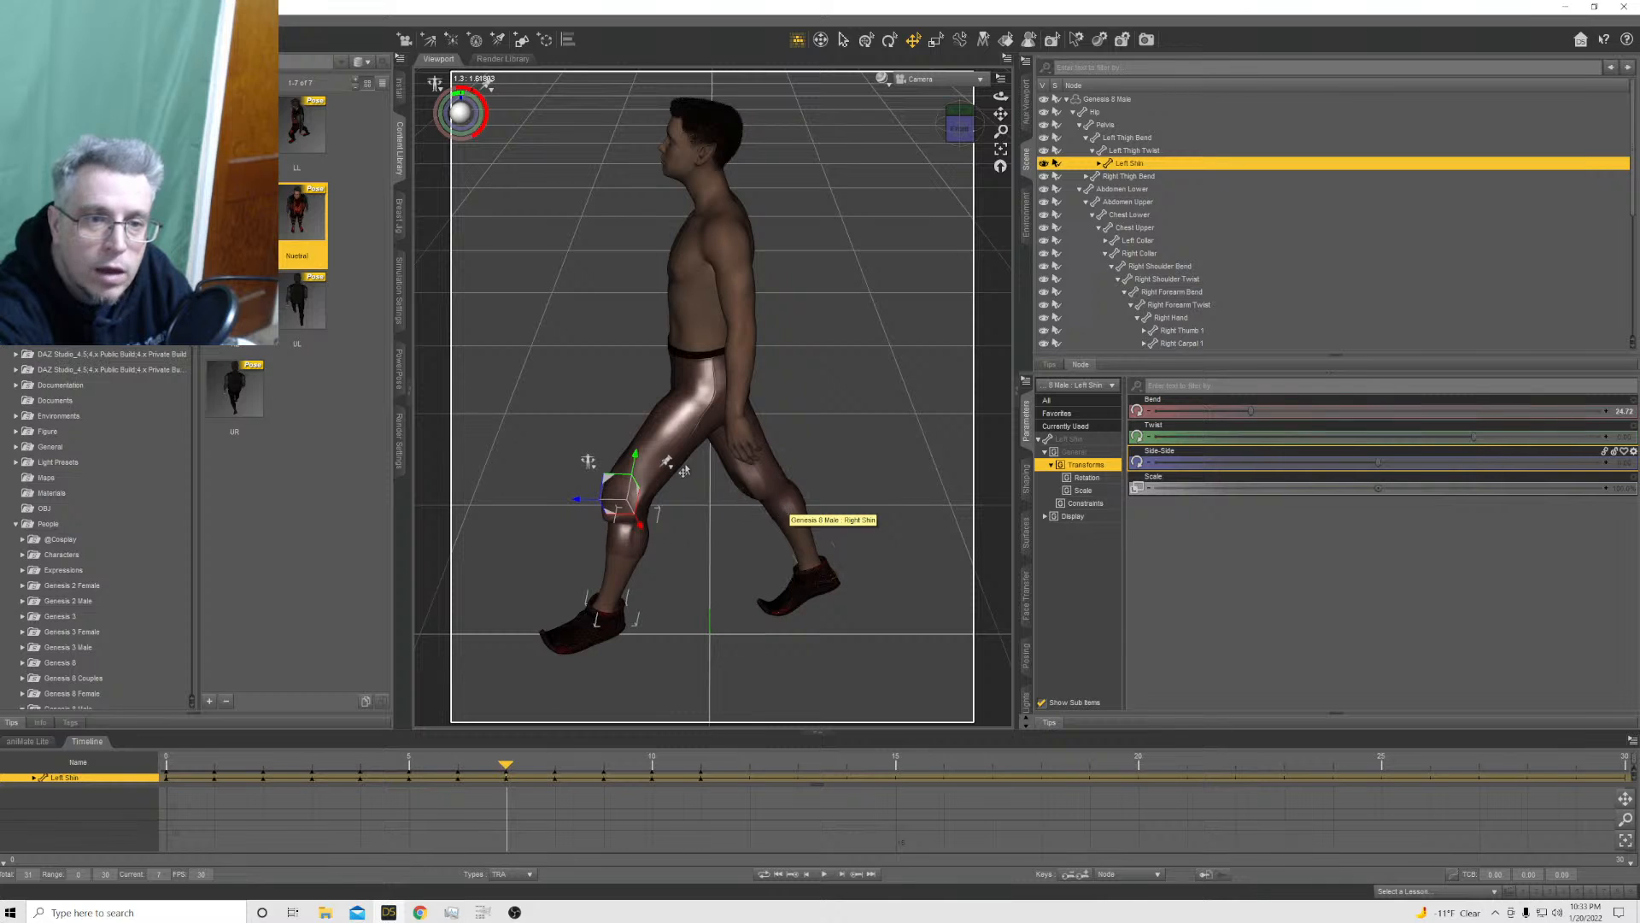
left_click(667, 450)
left_click_drag(1384, 414, 1392, 415)
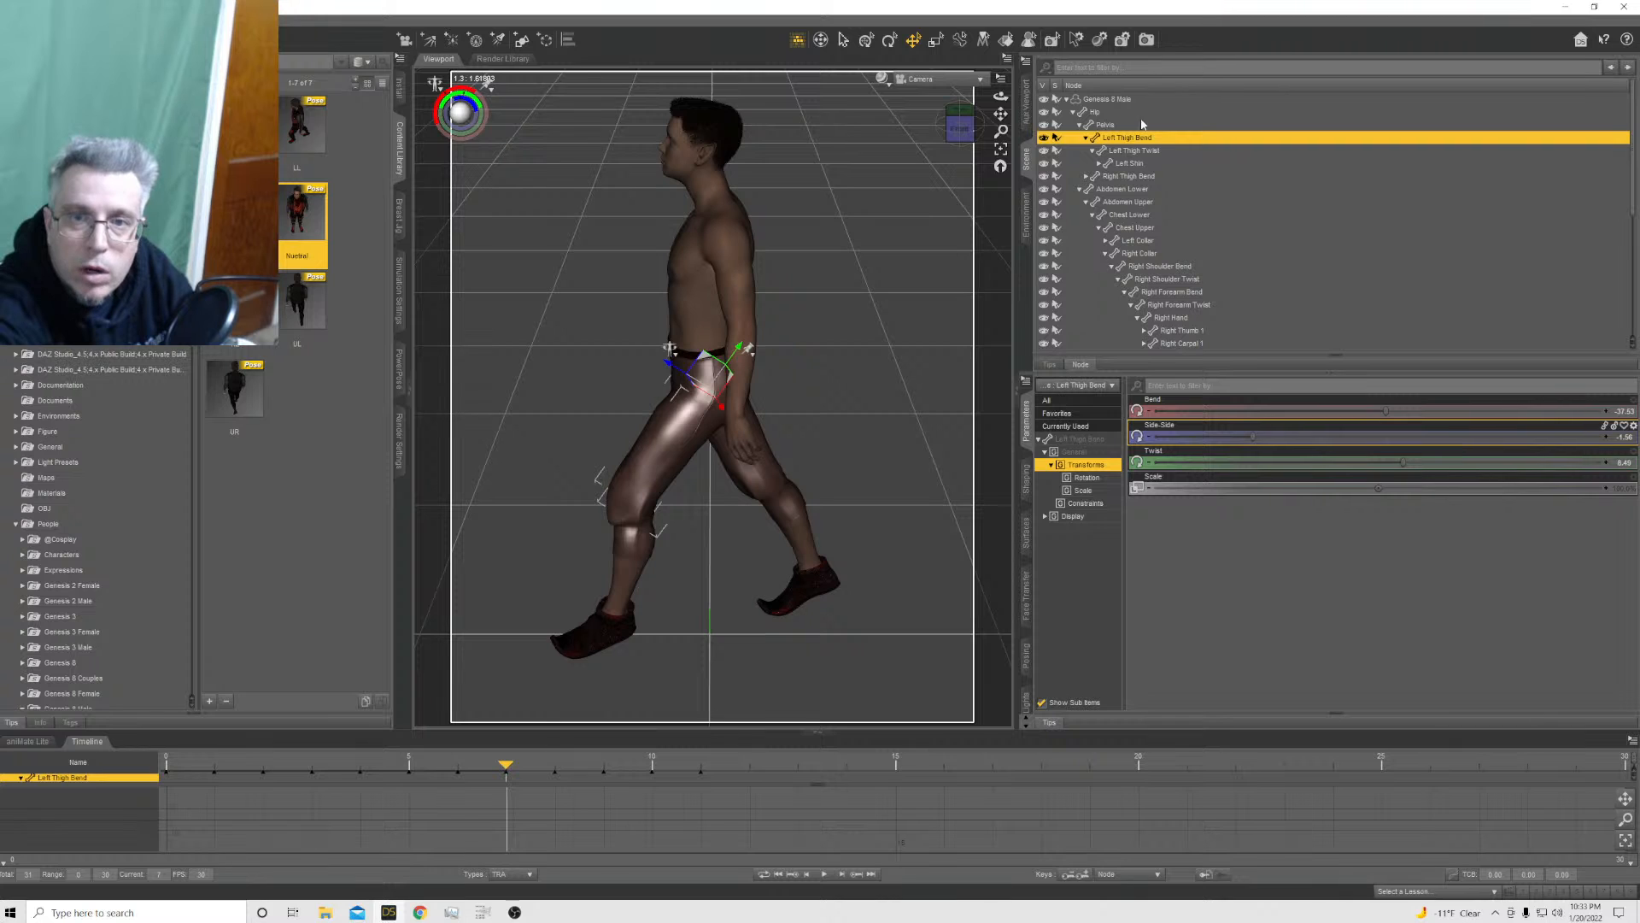
Ease the Genesis 8 Male's Y Rotate at frame 7 to about -76
left_click(1111, 99)
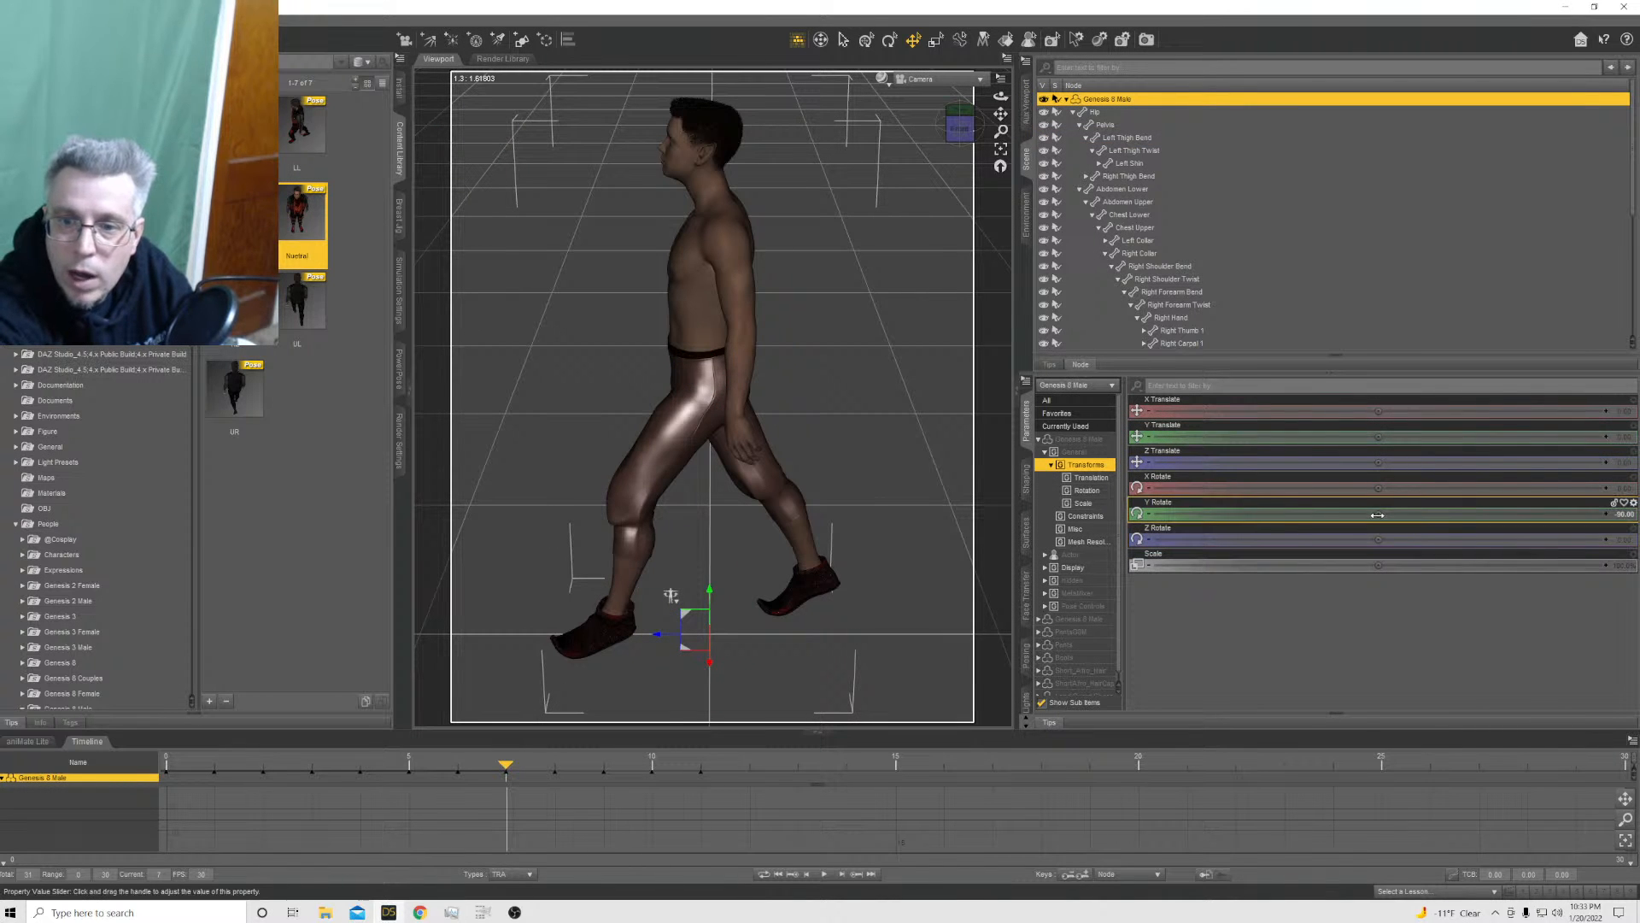
left_click_drag(1365, 515, 1457, 514)
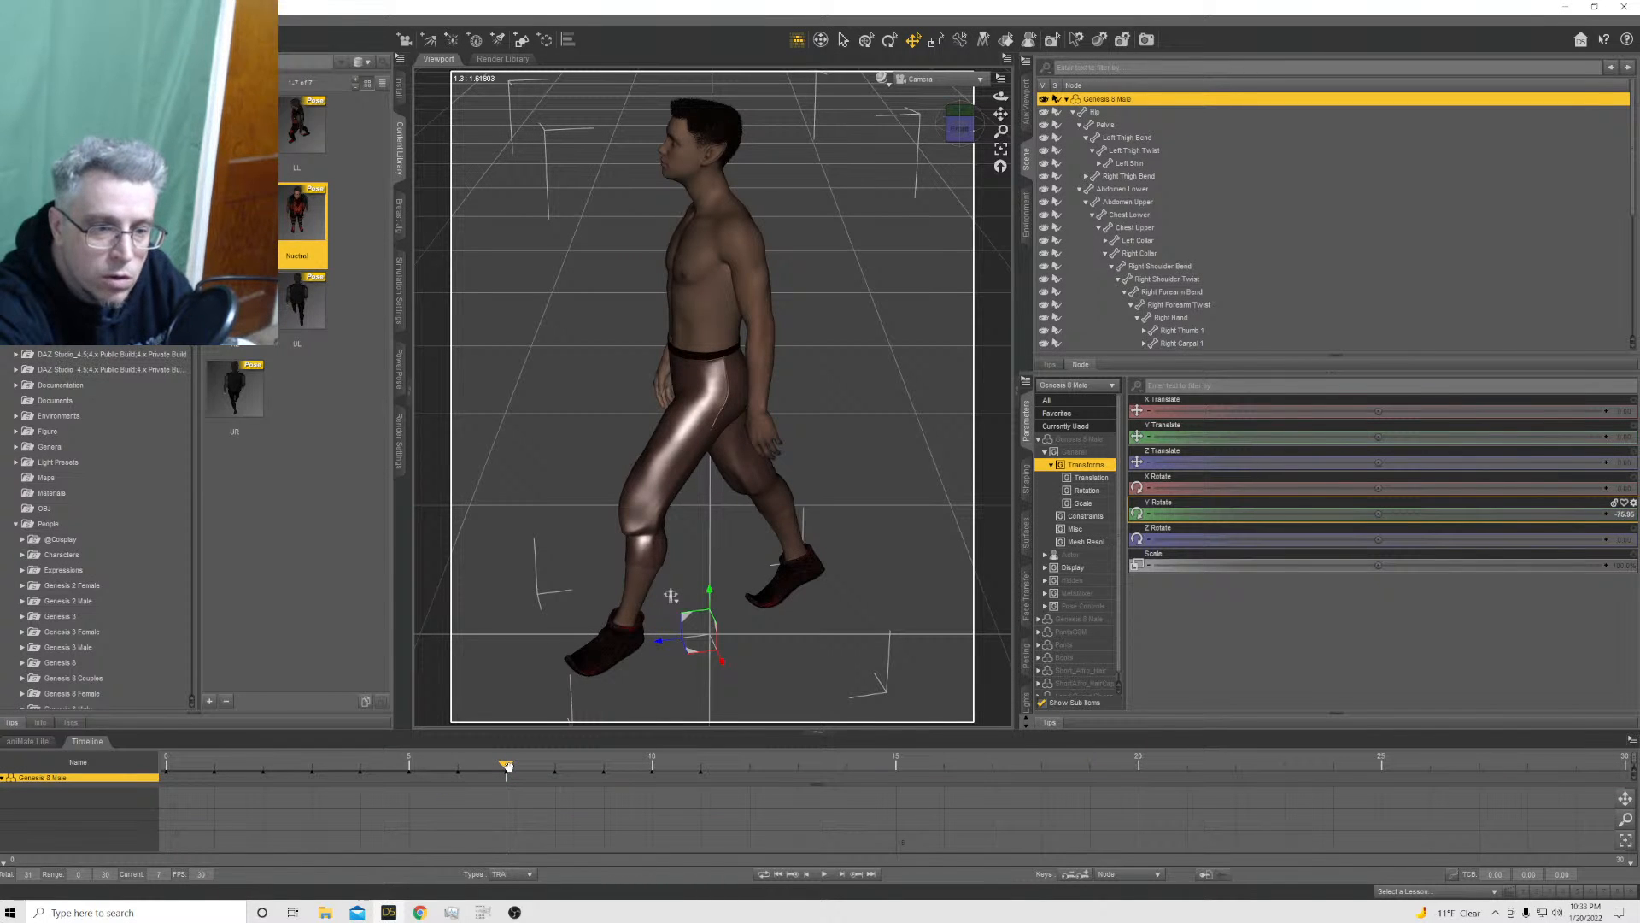
Review the keyed poses and facing directions on the timeline from frame 0 through frame 7
left_click(411, 776)
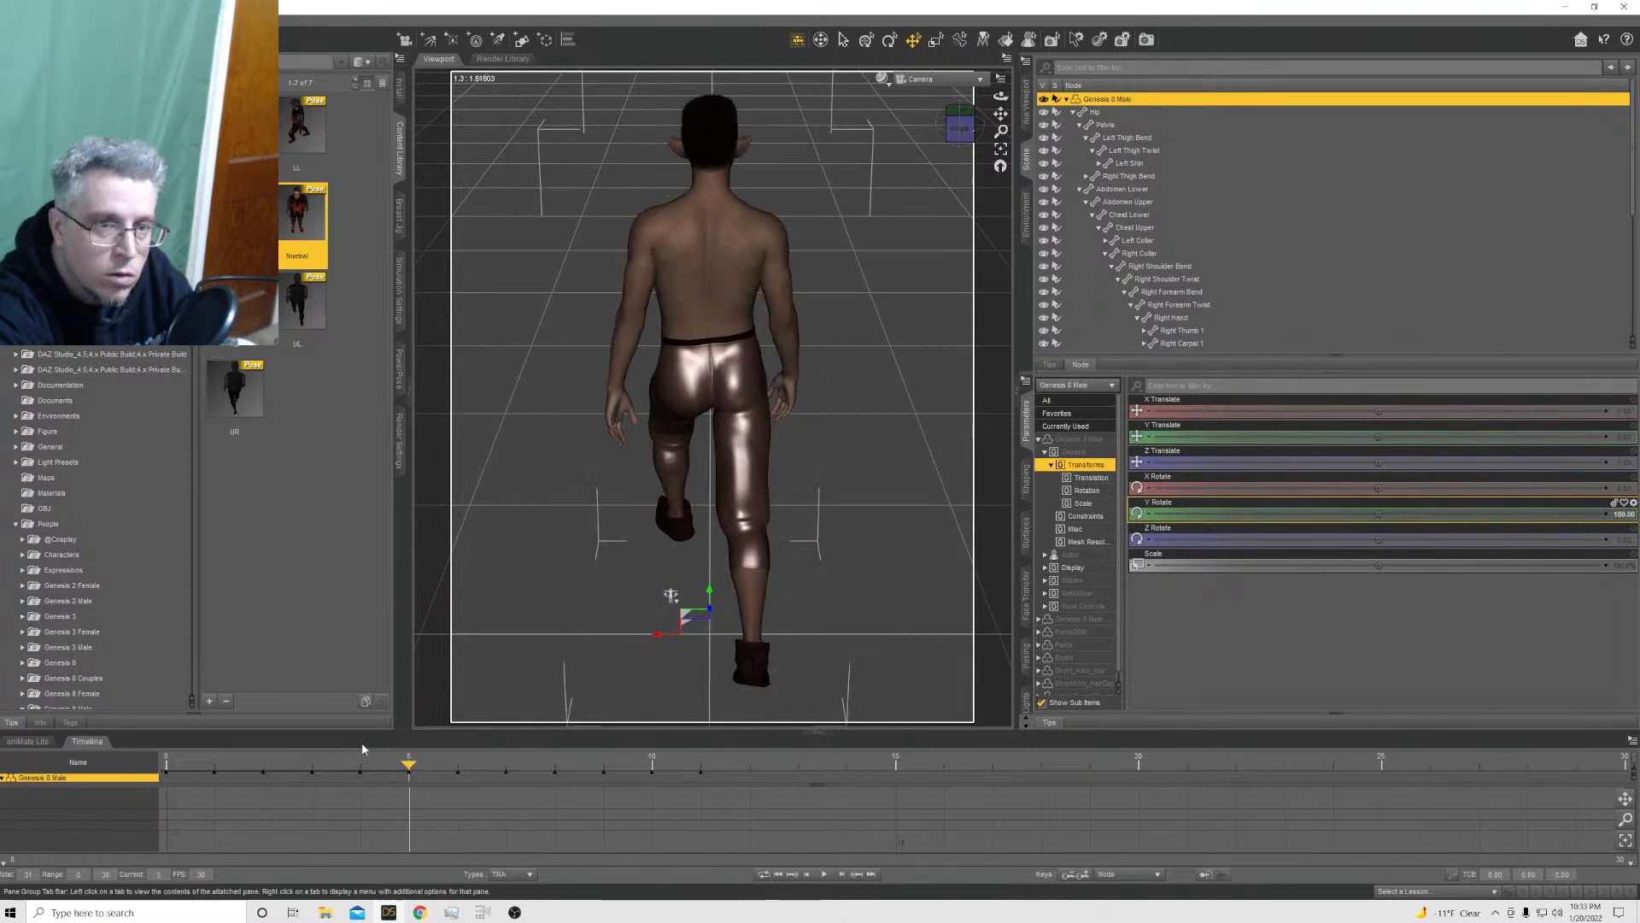
left_click(163, 767)
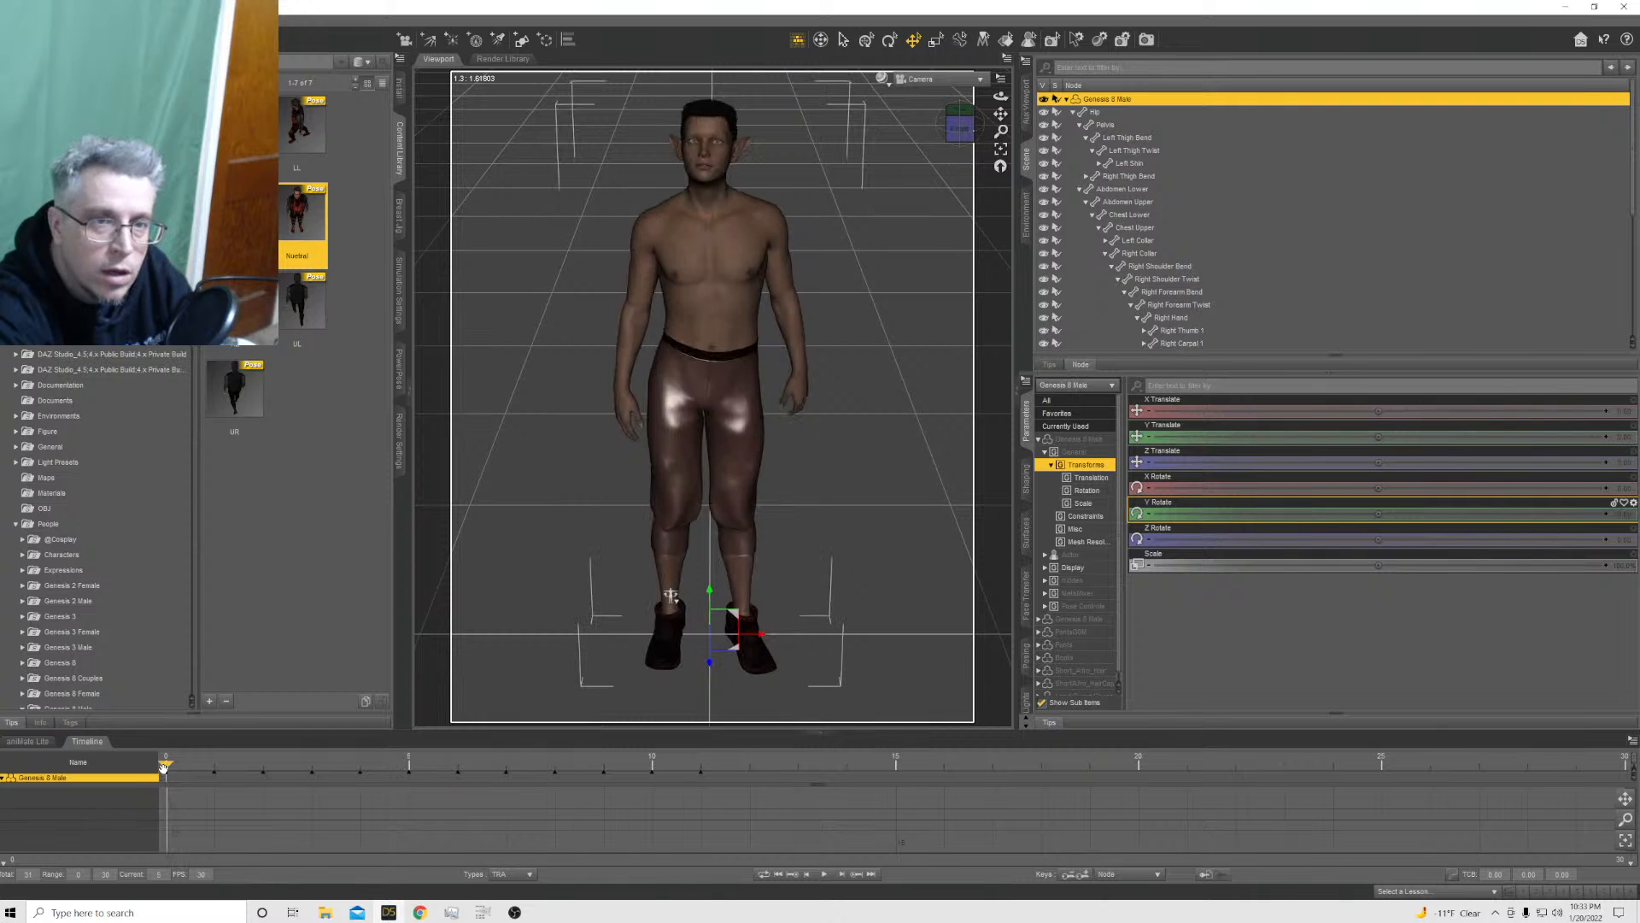
left_click(220, 777)
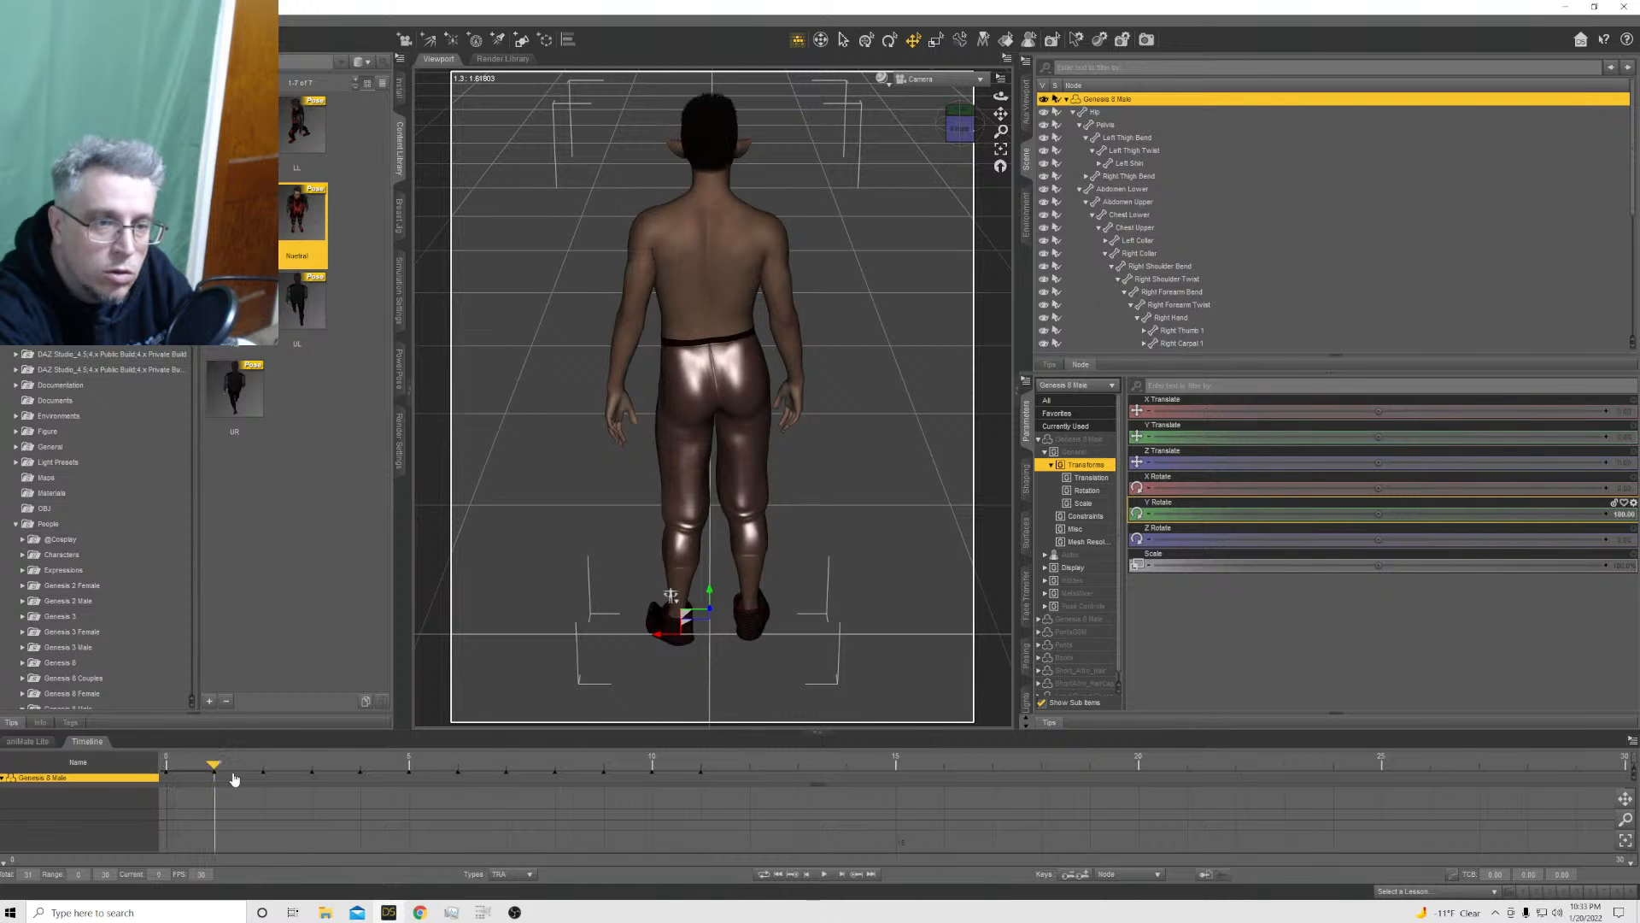
left_click(261, 766)
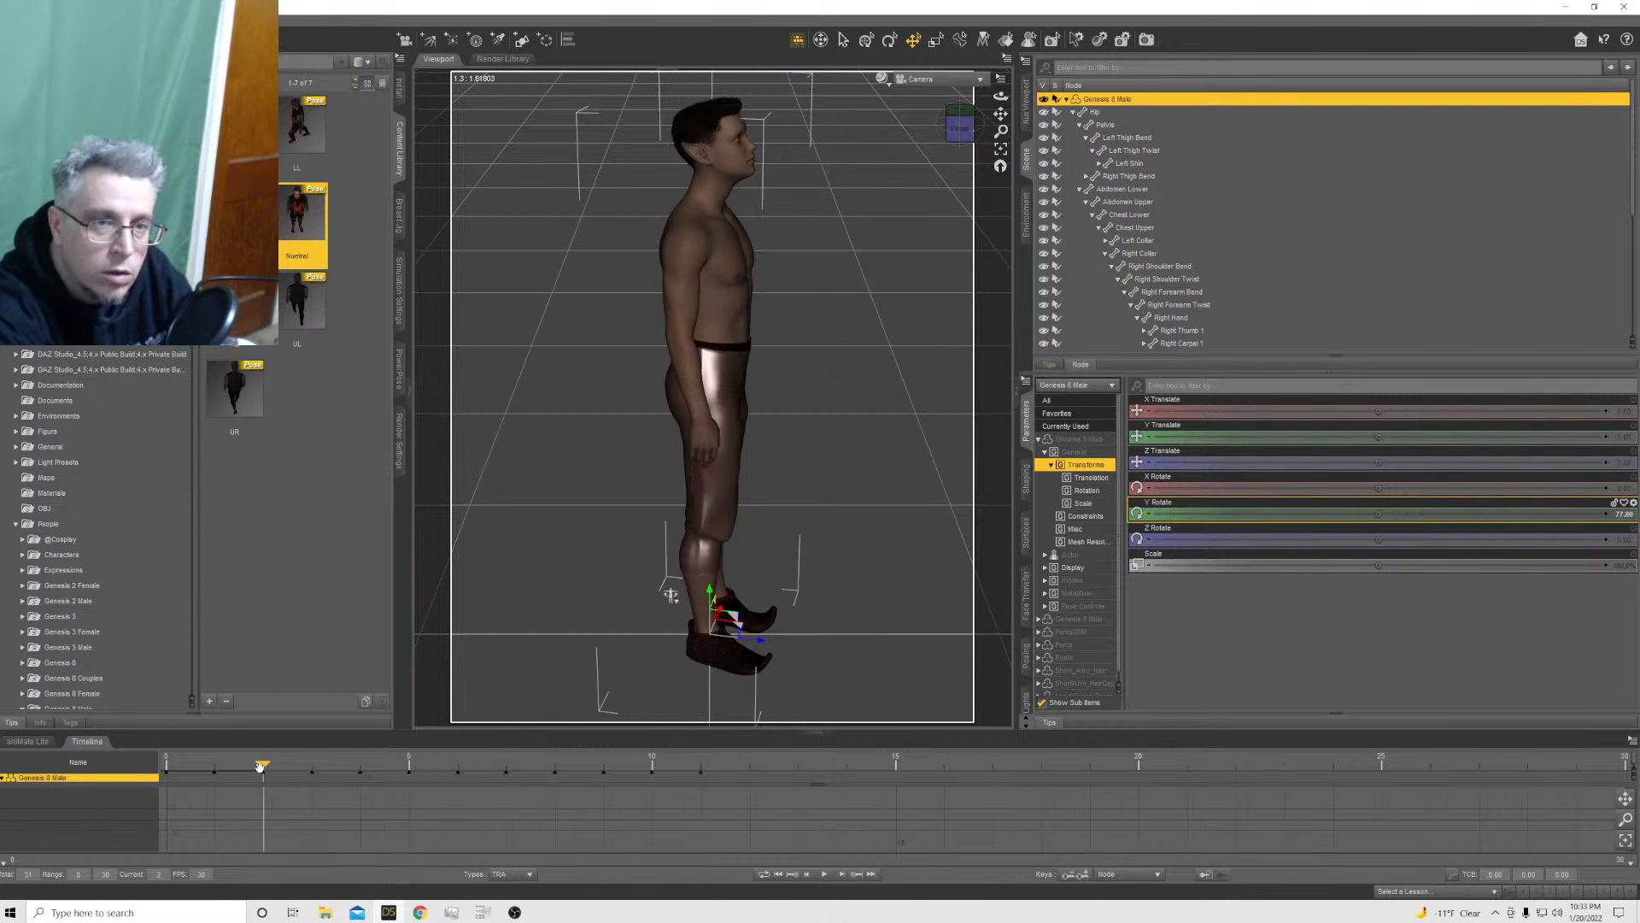
left_click(311, 766)
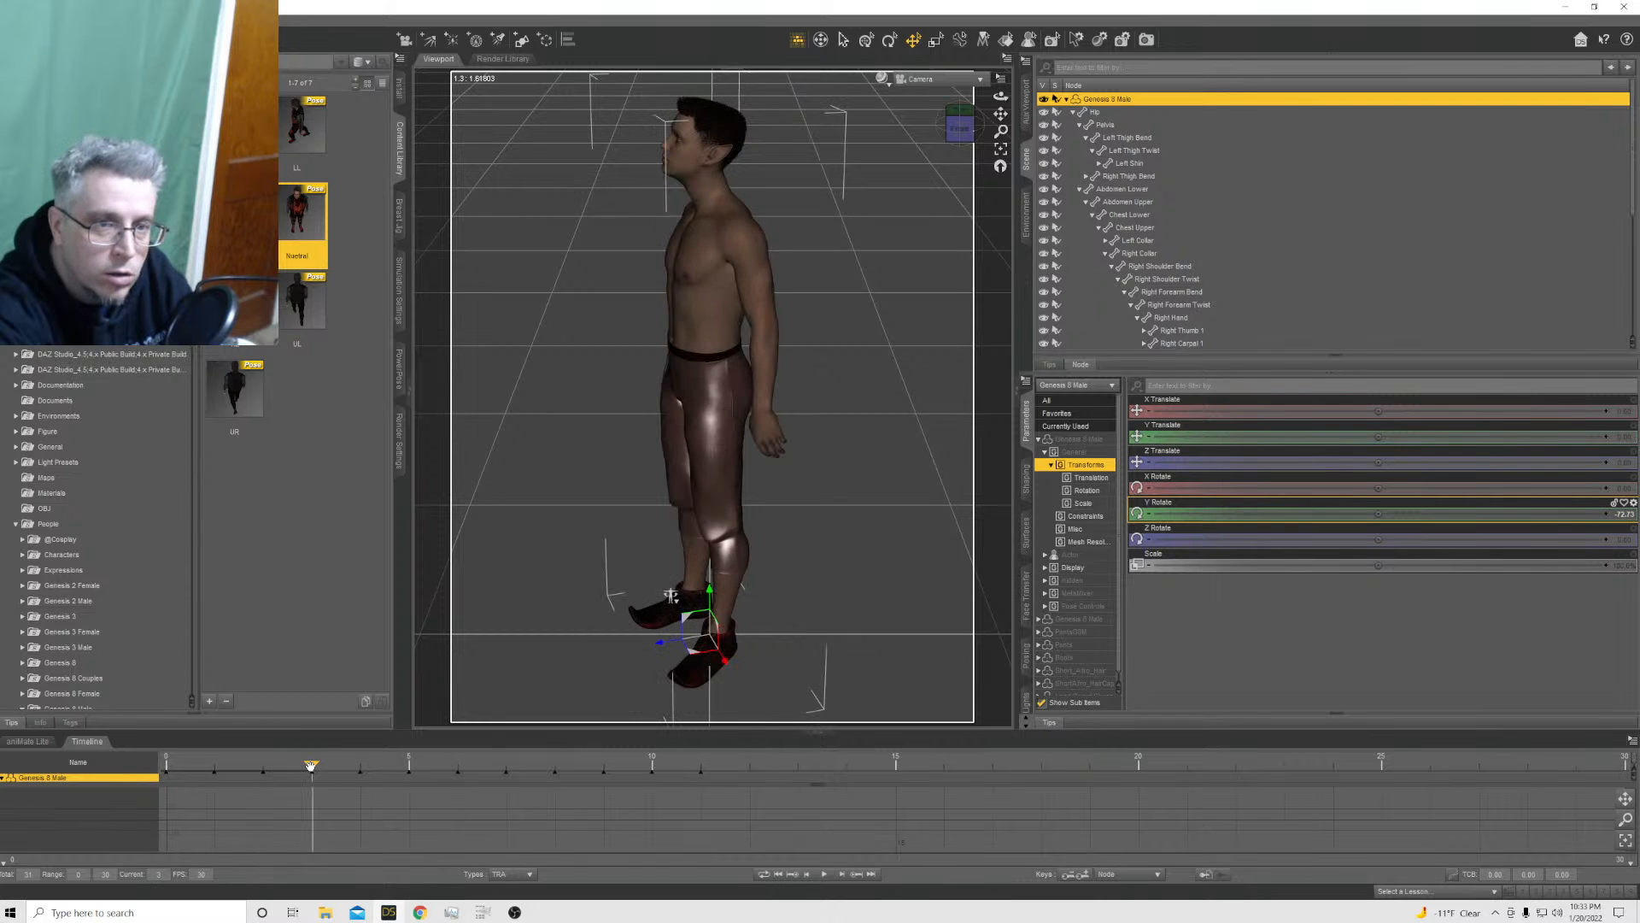
left_click(357, 766)
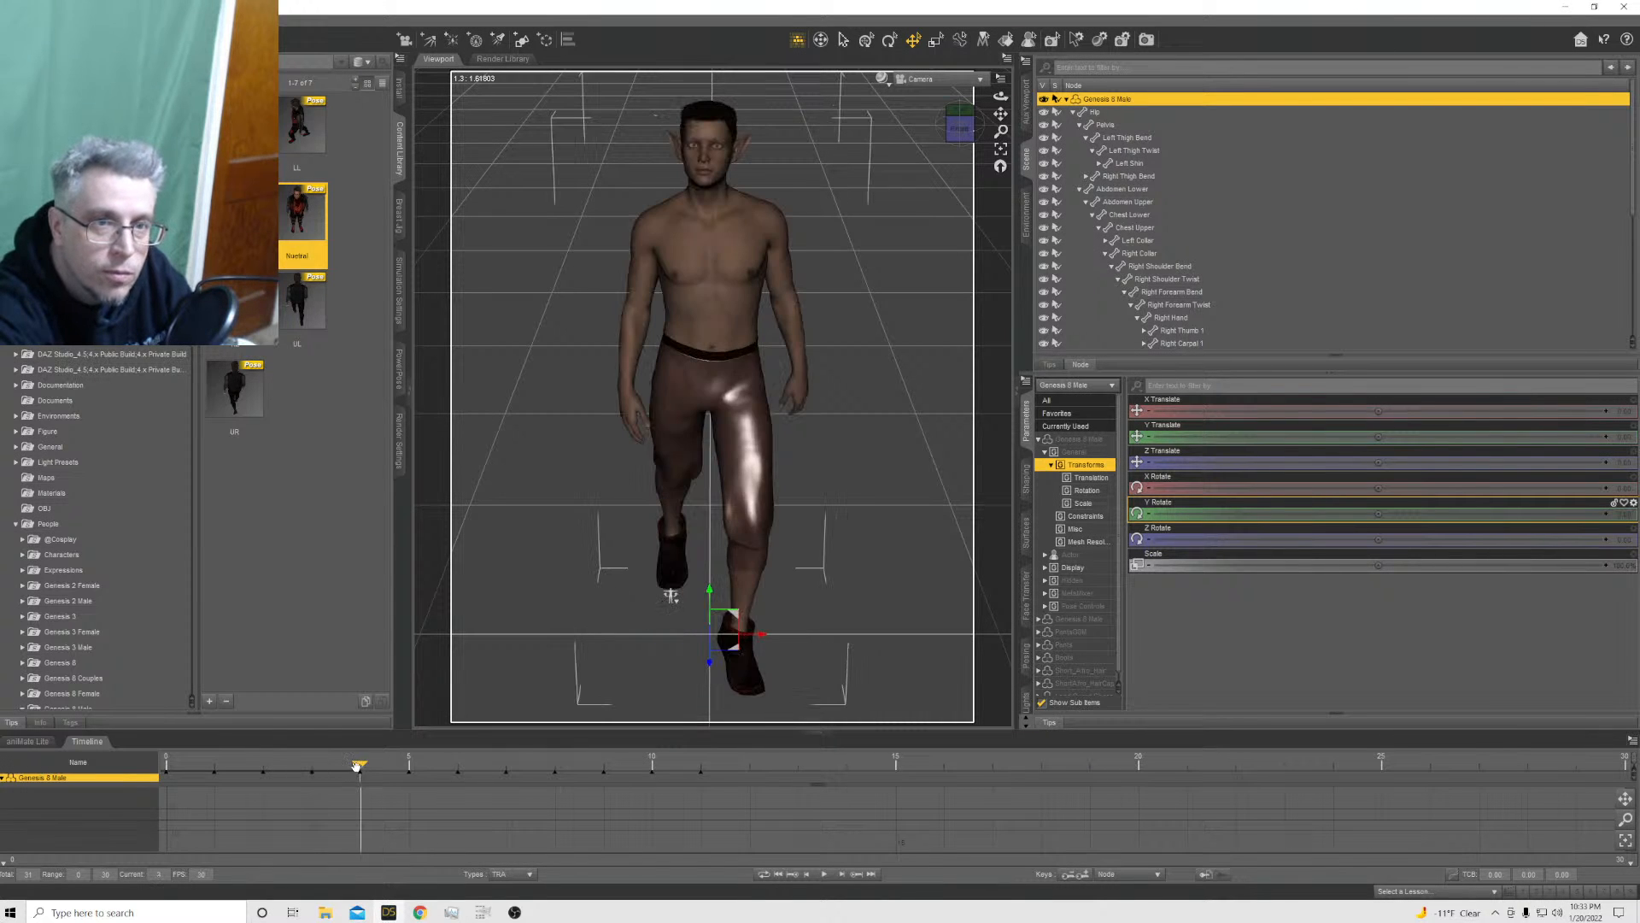
left_click(408, 768)
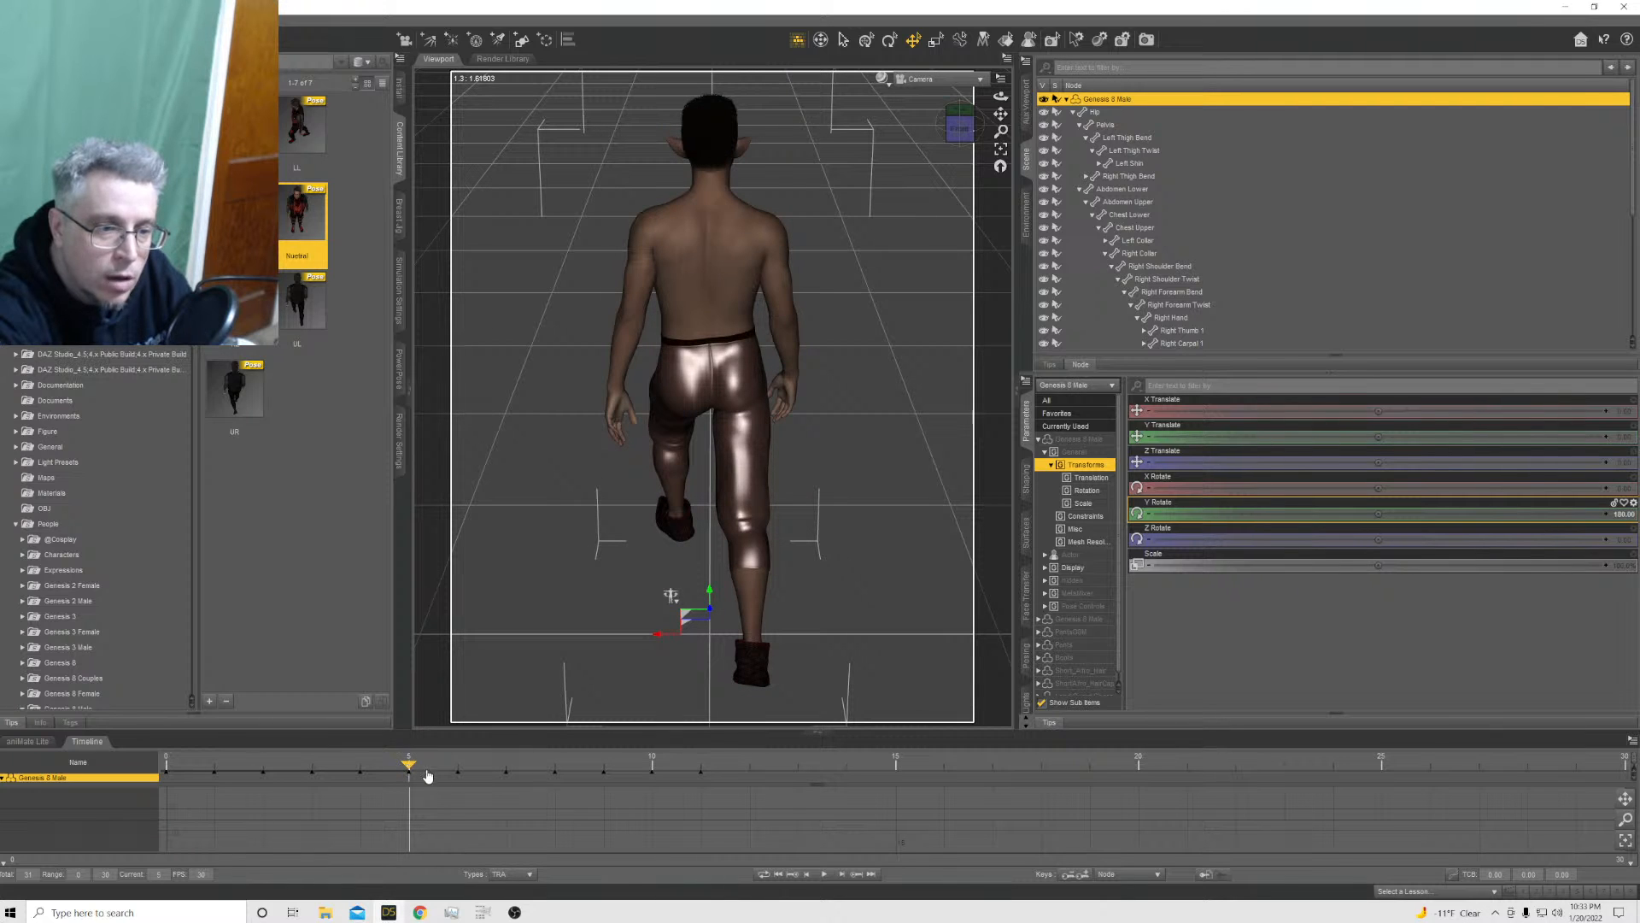
left_click(457, 767)
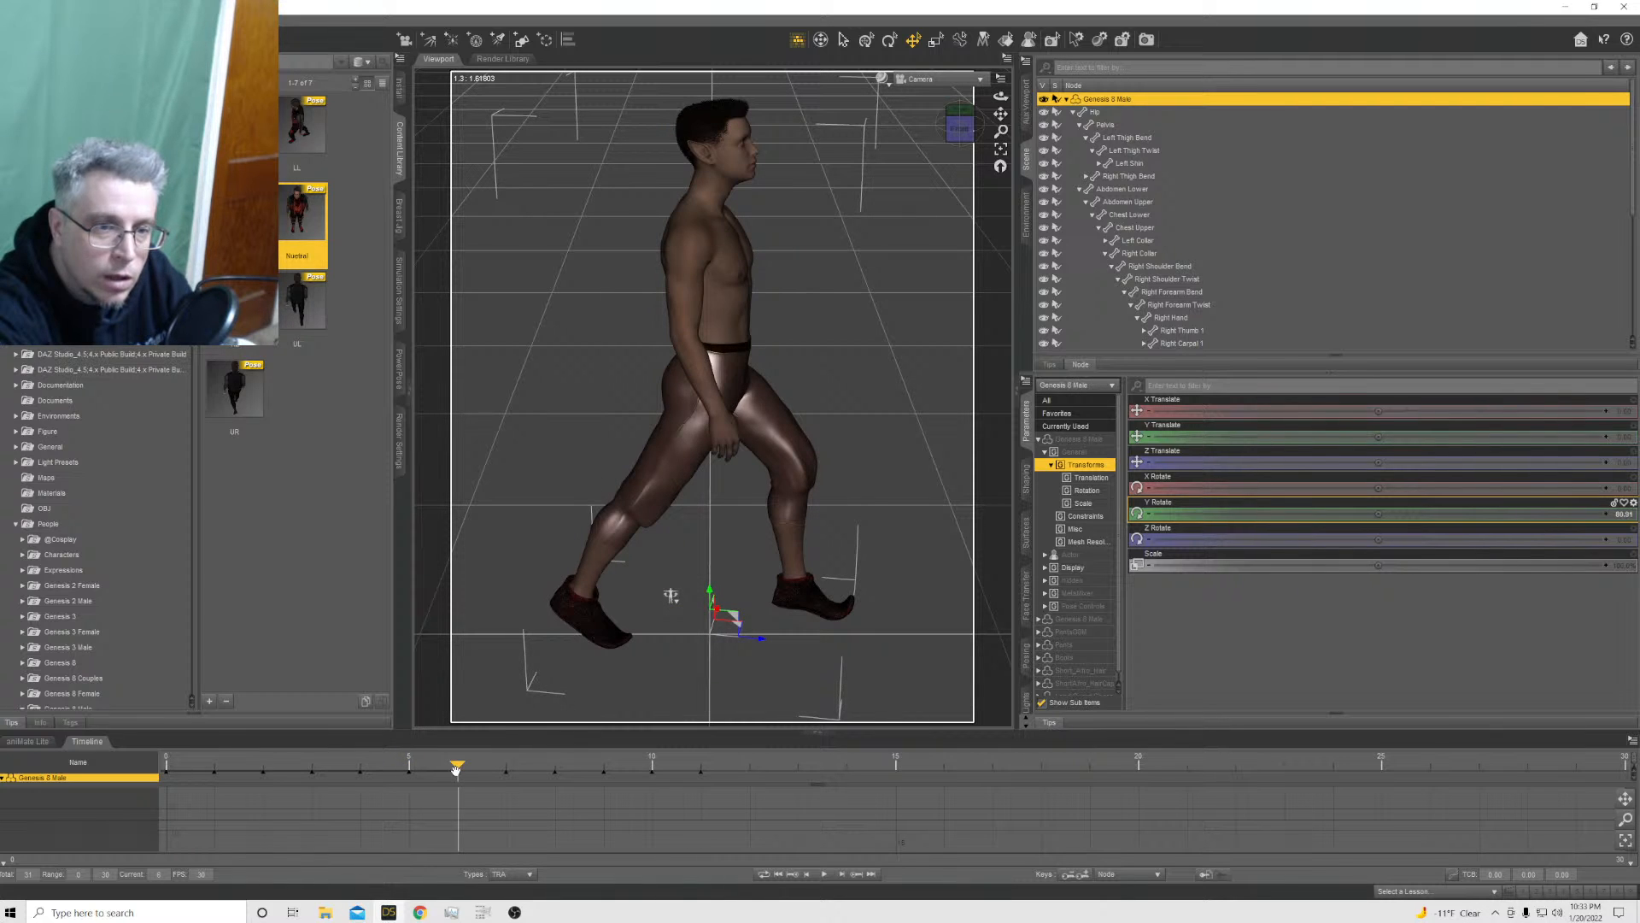
left_click(505, 767)
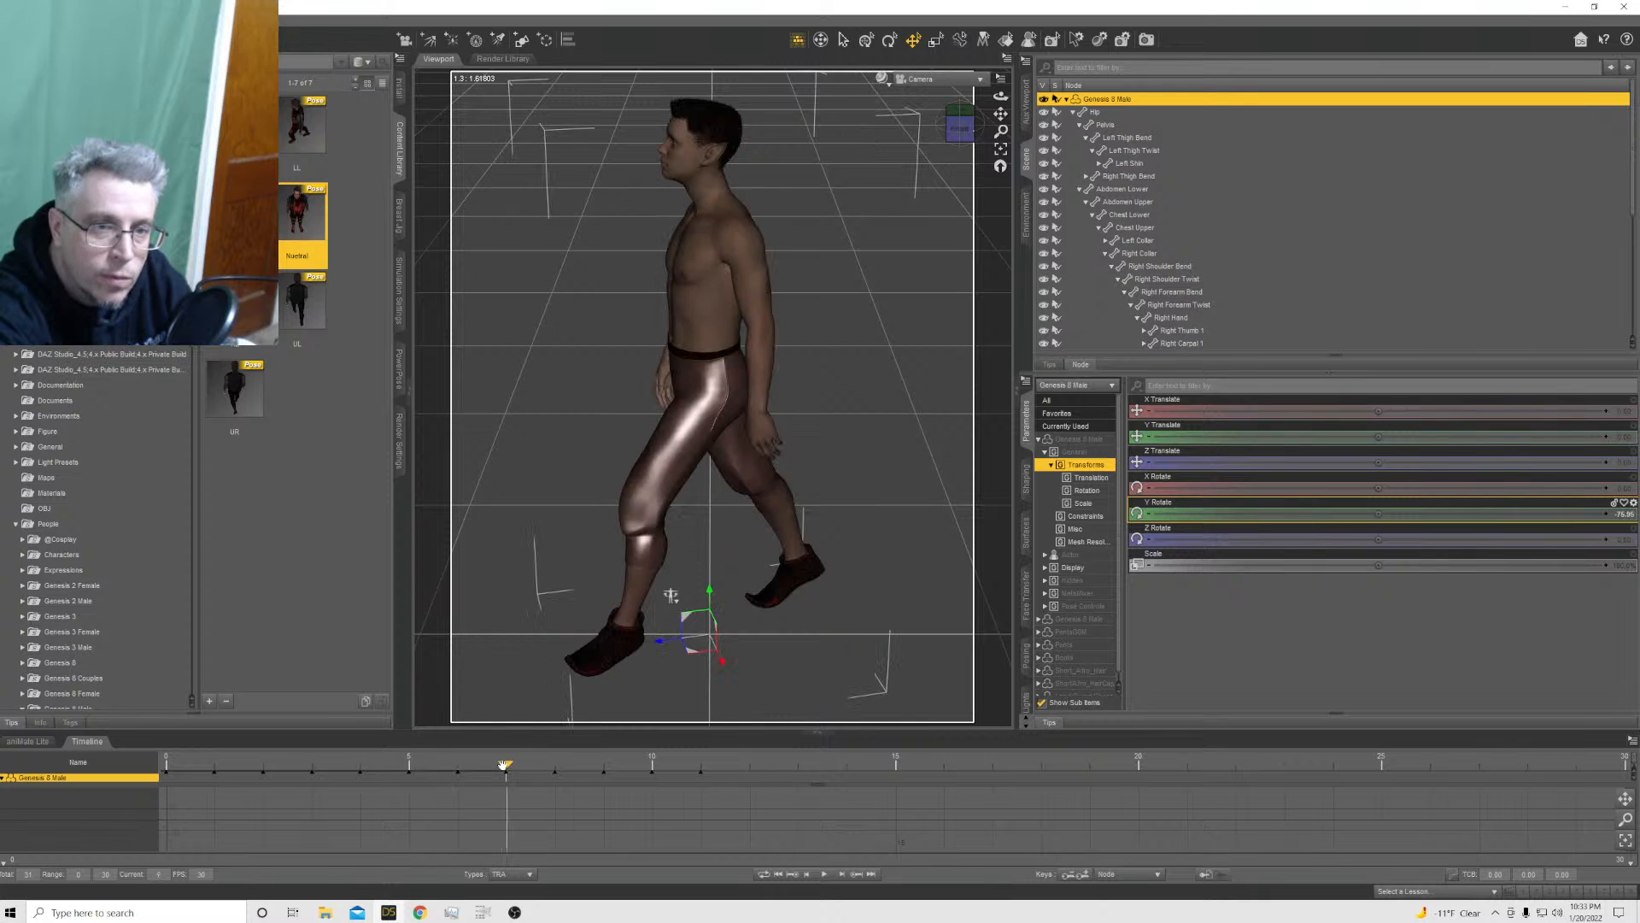
Apply the UR pose preset to the Genesis 8 Male at frame 8 with the Translation axes excluded
left_click(555, 767)
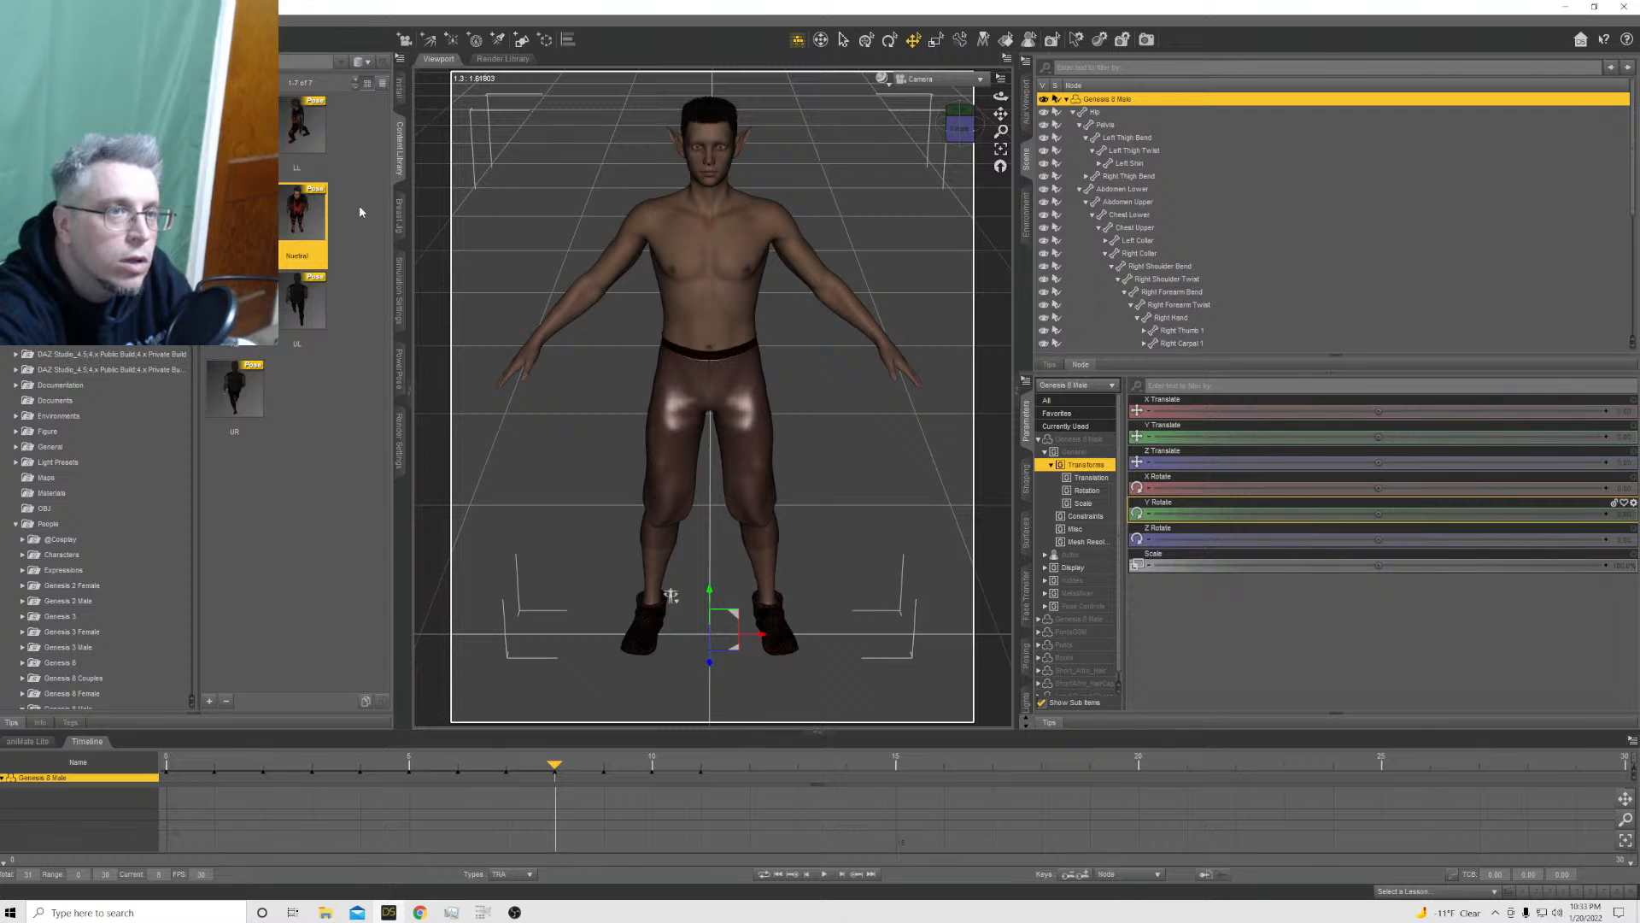
double_click(243, 401, "ctrl")
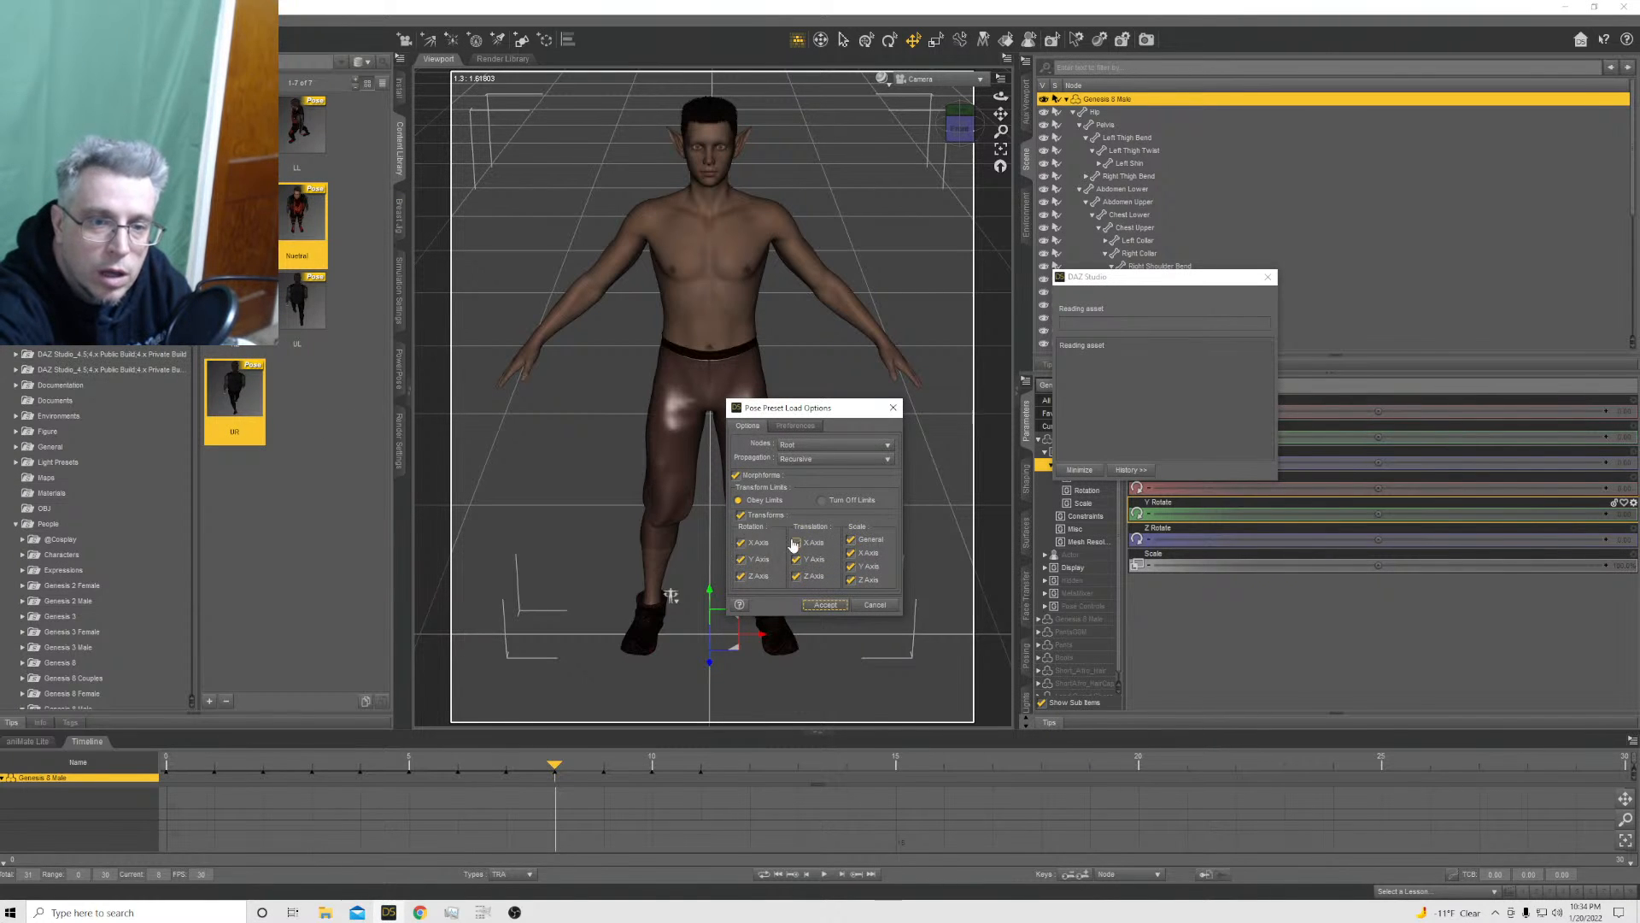
left_click(826, 604)
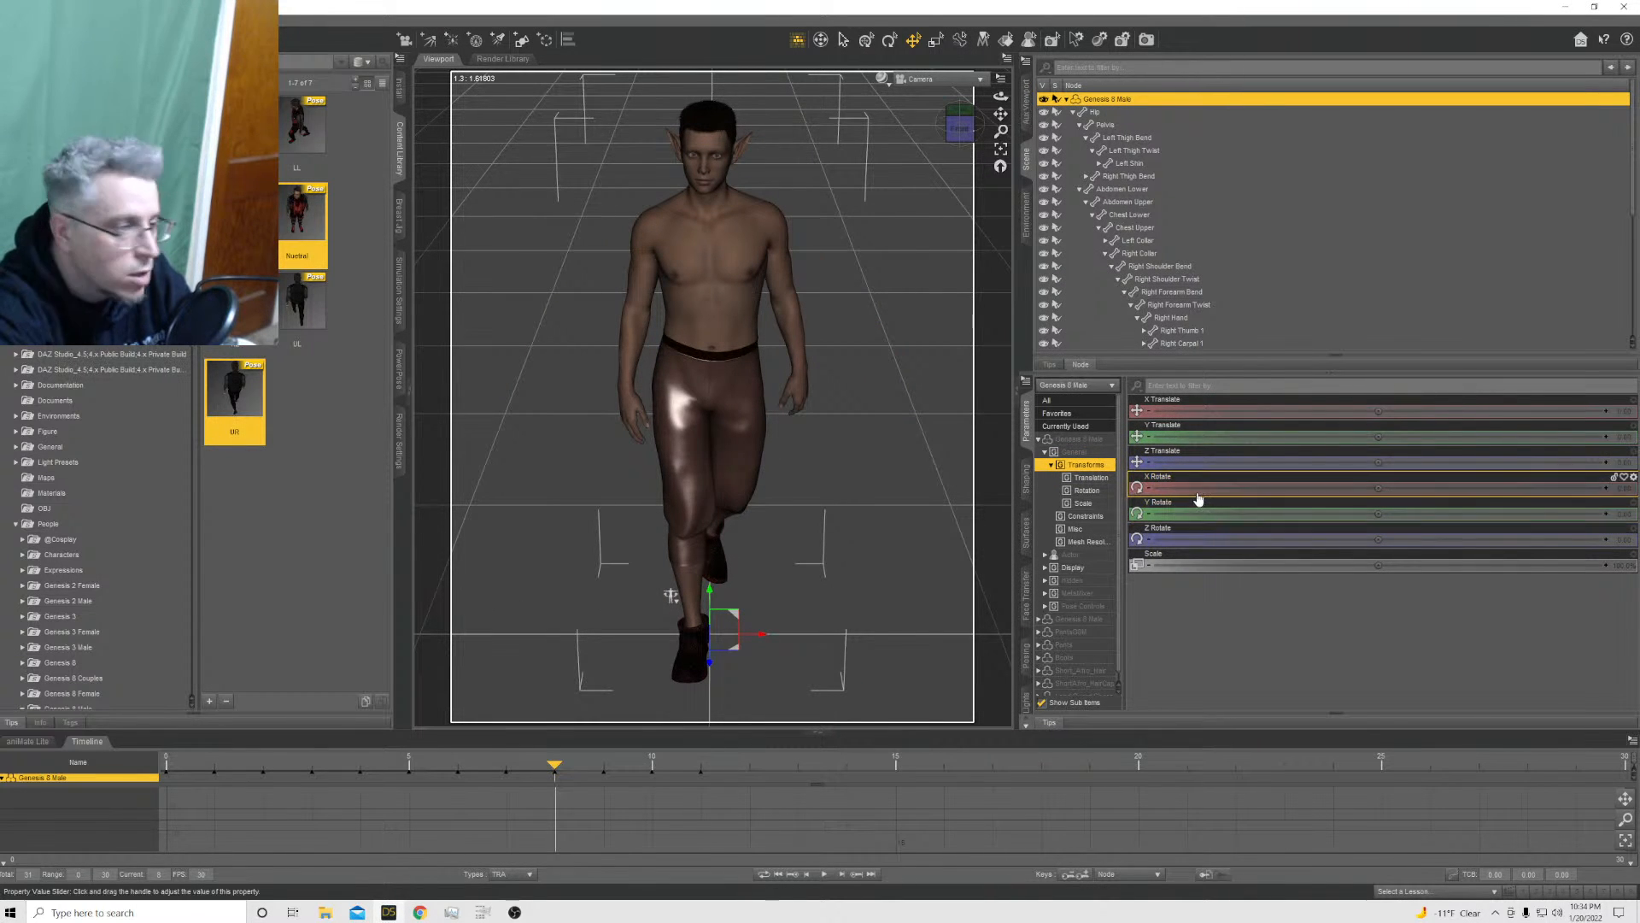
Raise the head at frame 8 by setting the upper neck's Bend to about -5.6
left_click(751, 447)
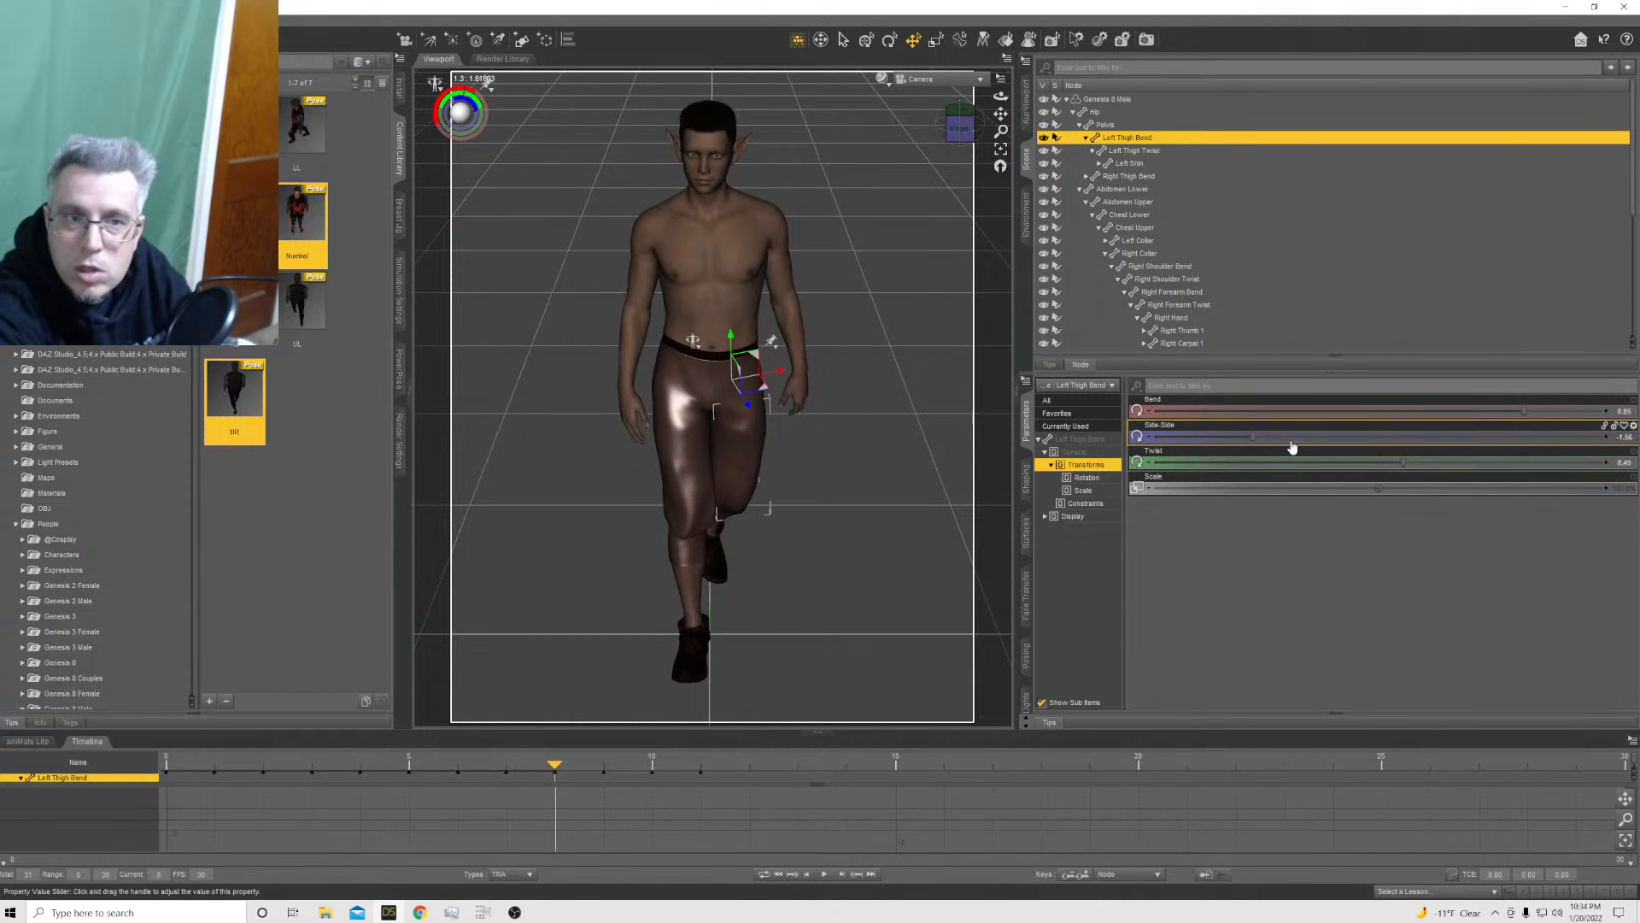
left_click(711, 149)
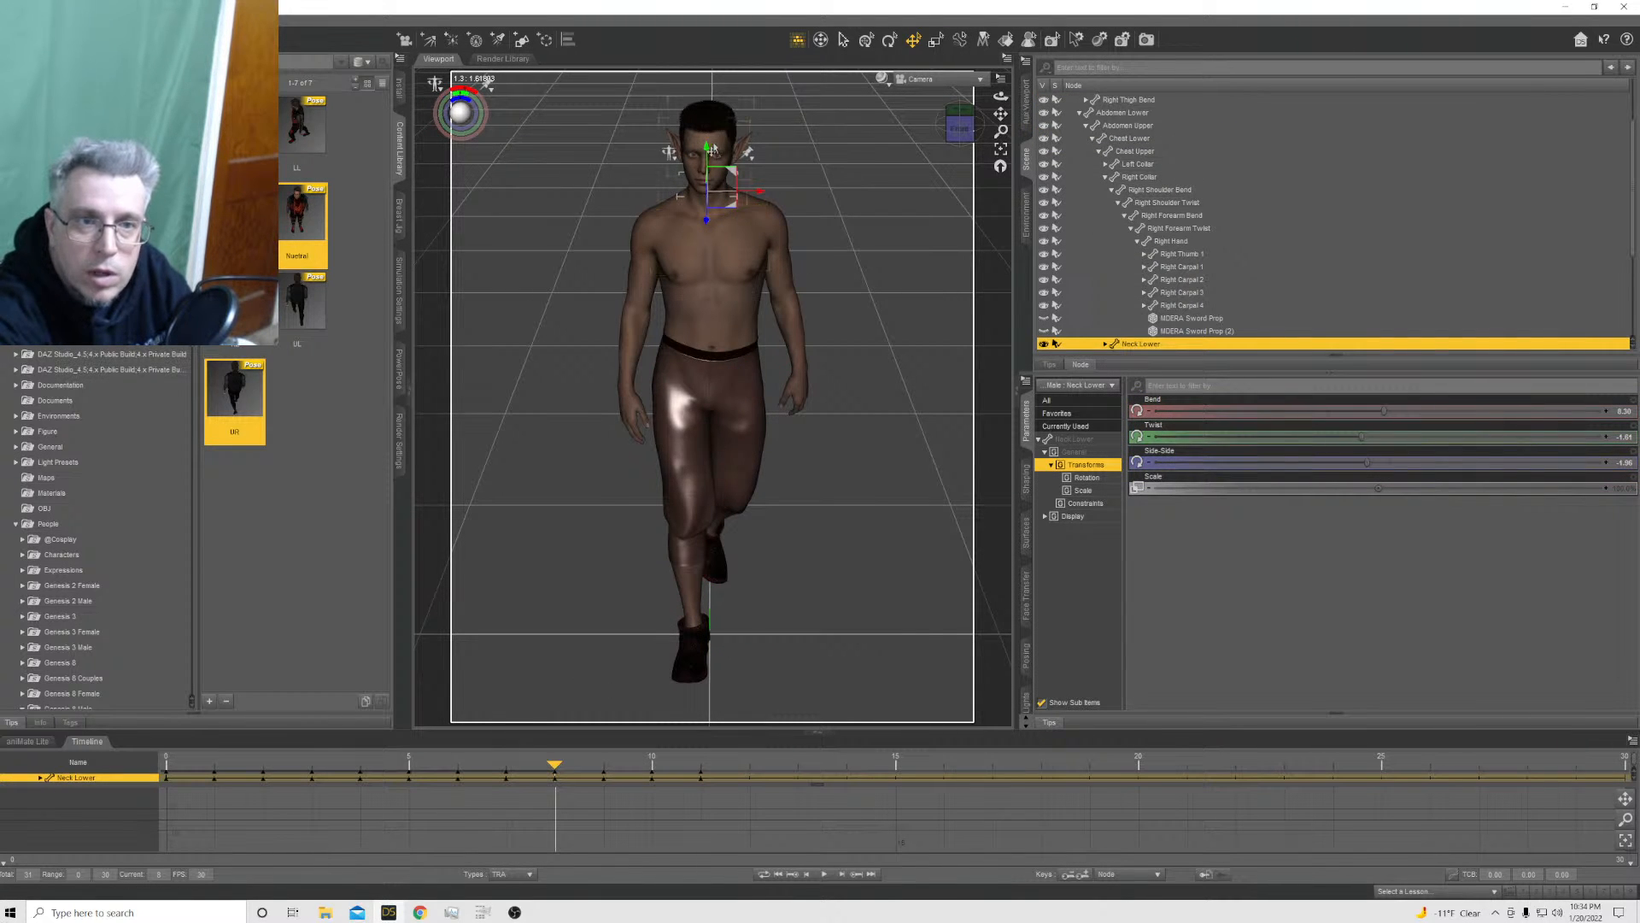
left_click(709, 157)
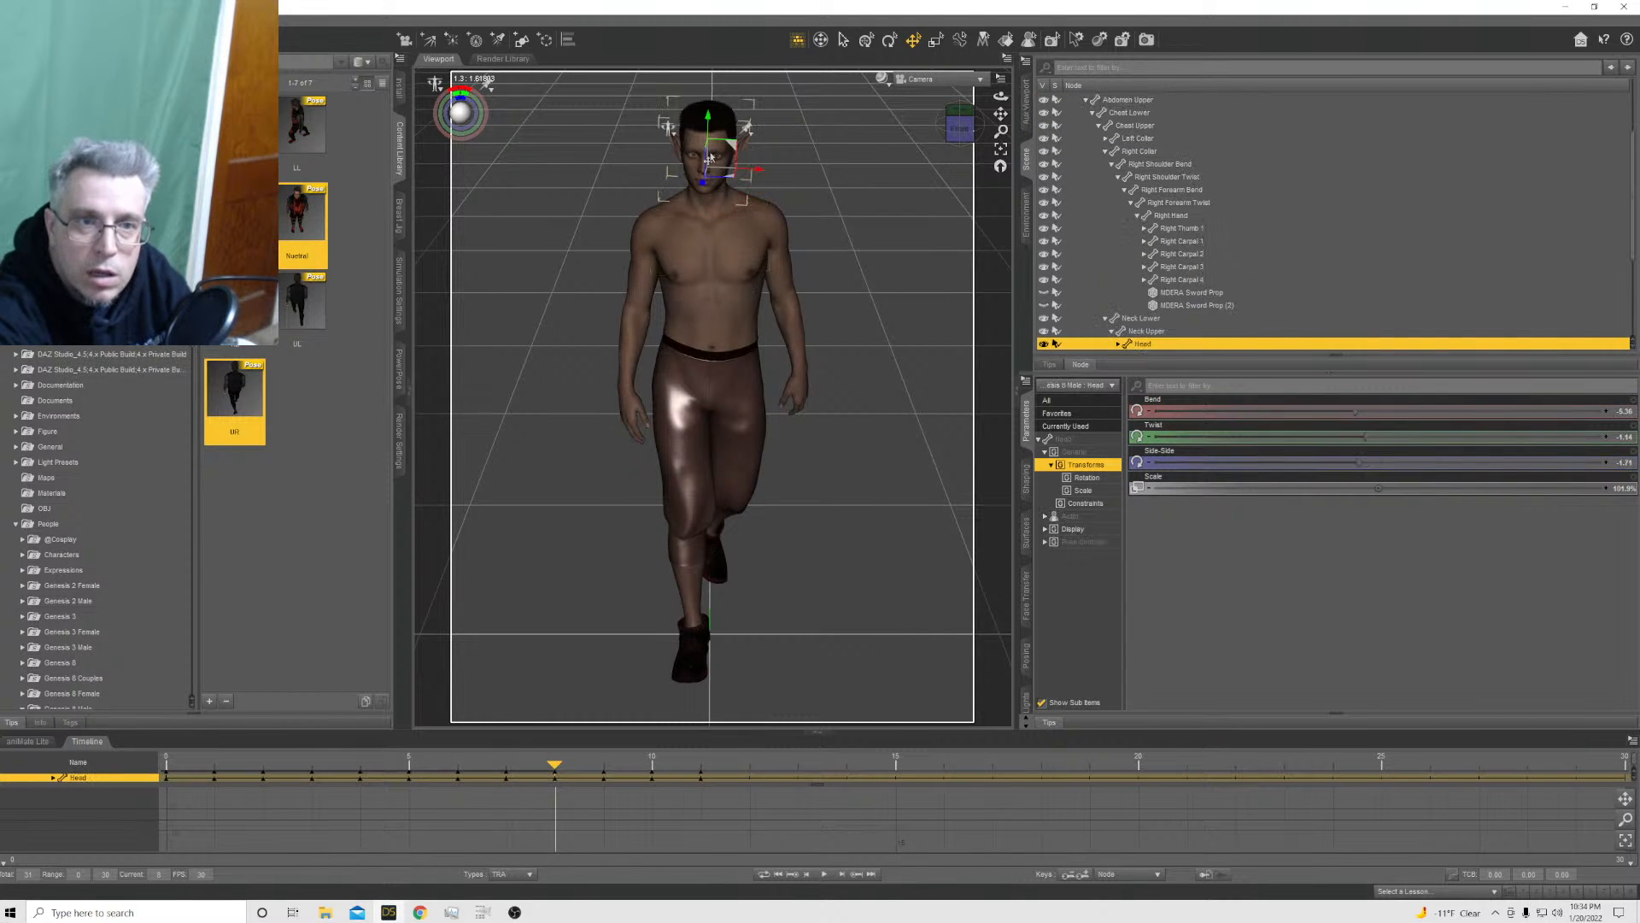
left_click(730, 210)
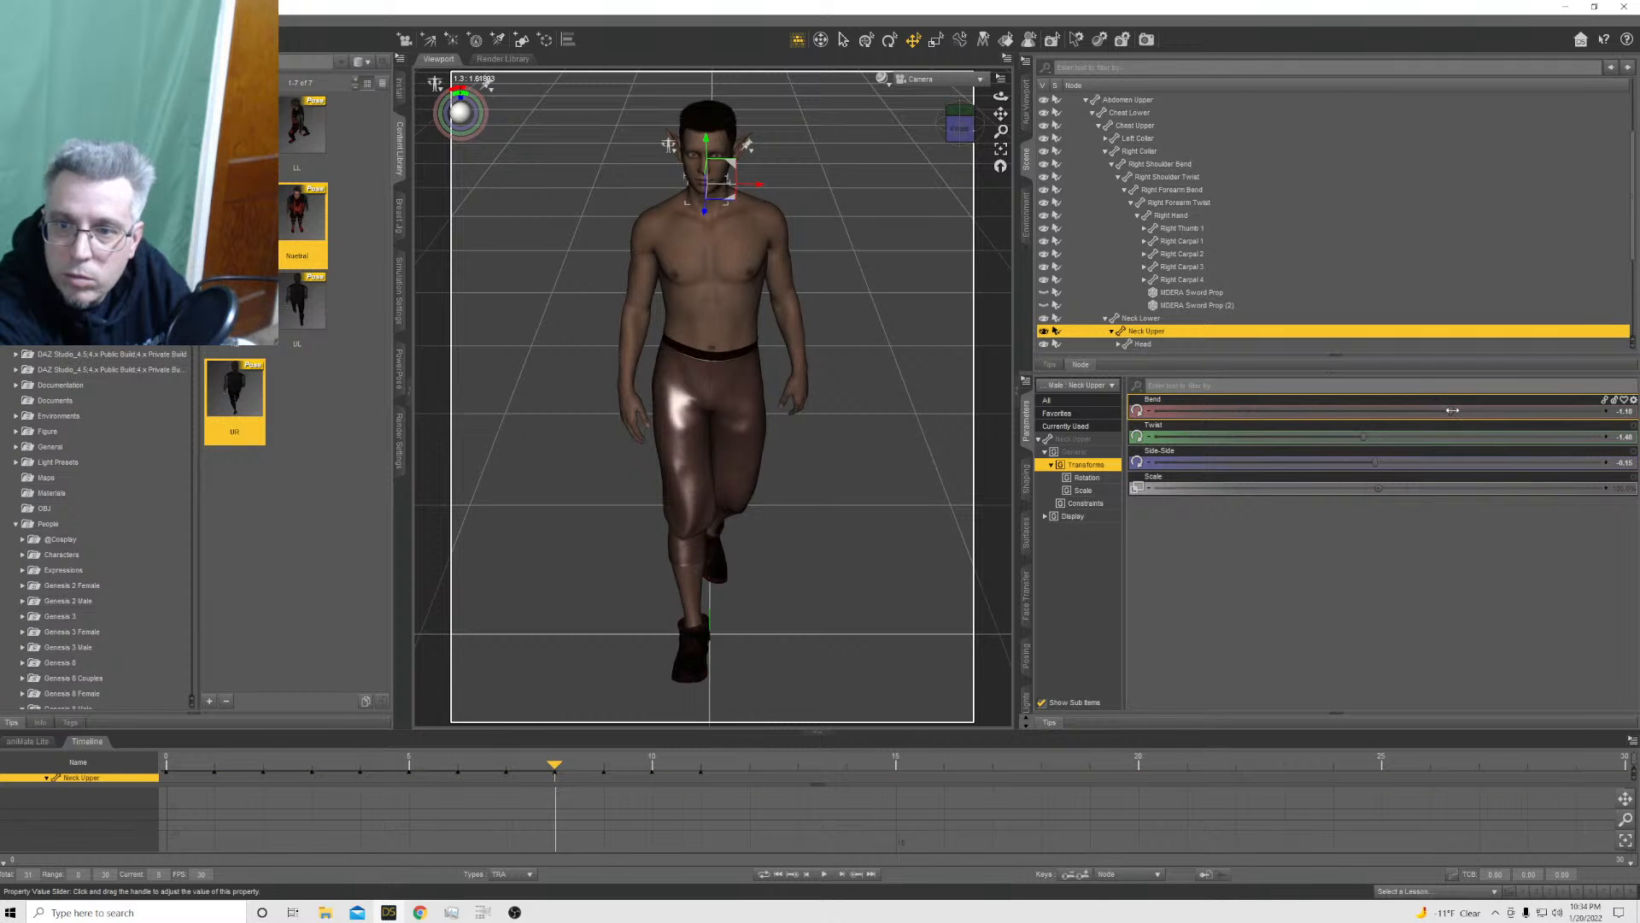
left_click_drag(1434, 410, 1419, 409)
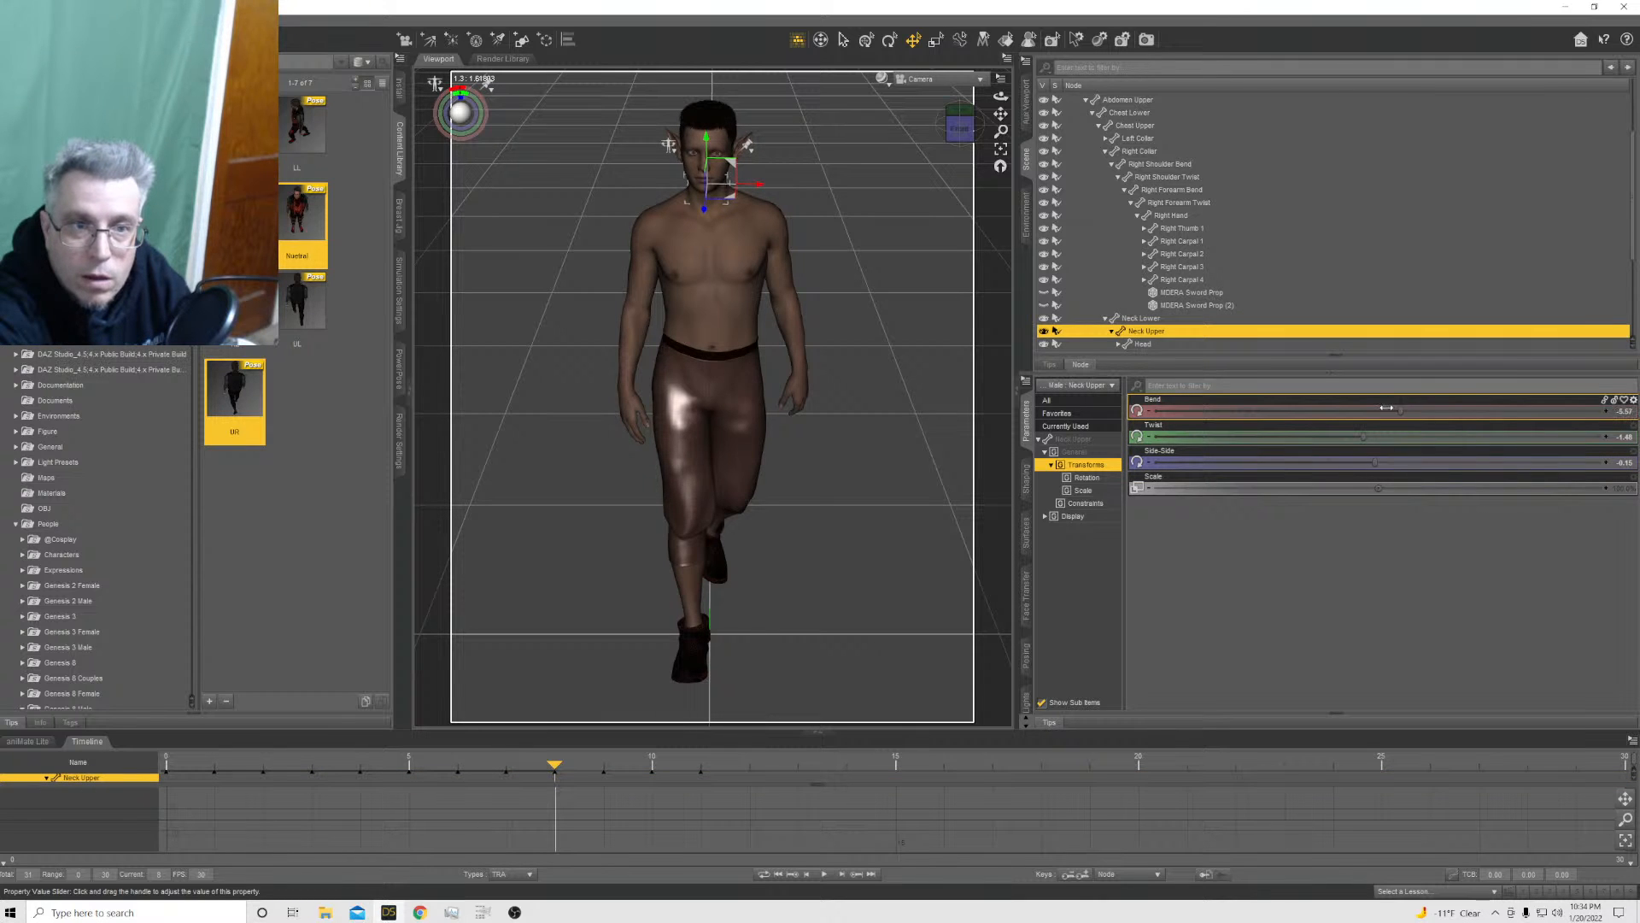
At frame 8, set the right thigh's Bend to about -17.7 and the left thigh's Bend to about 17.8 and Side-Side to about 3.5
left_click(679, 457)
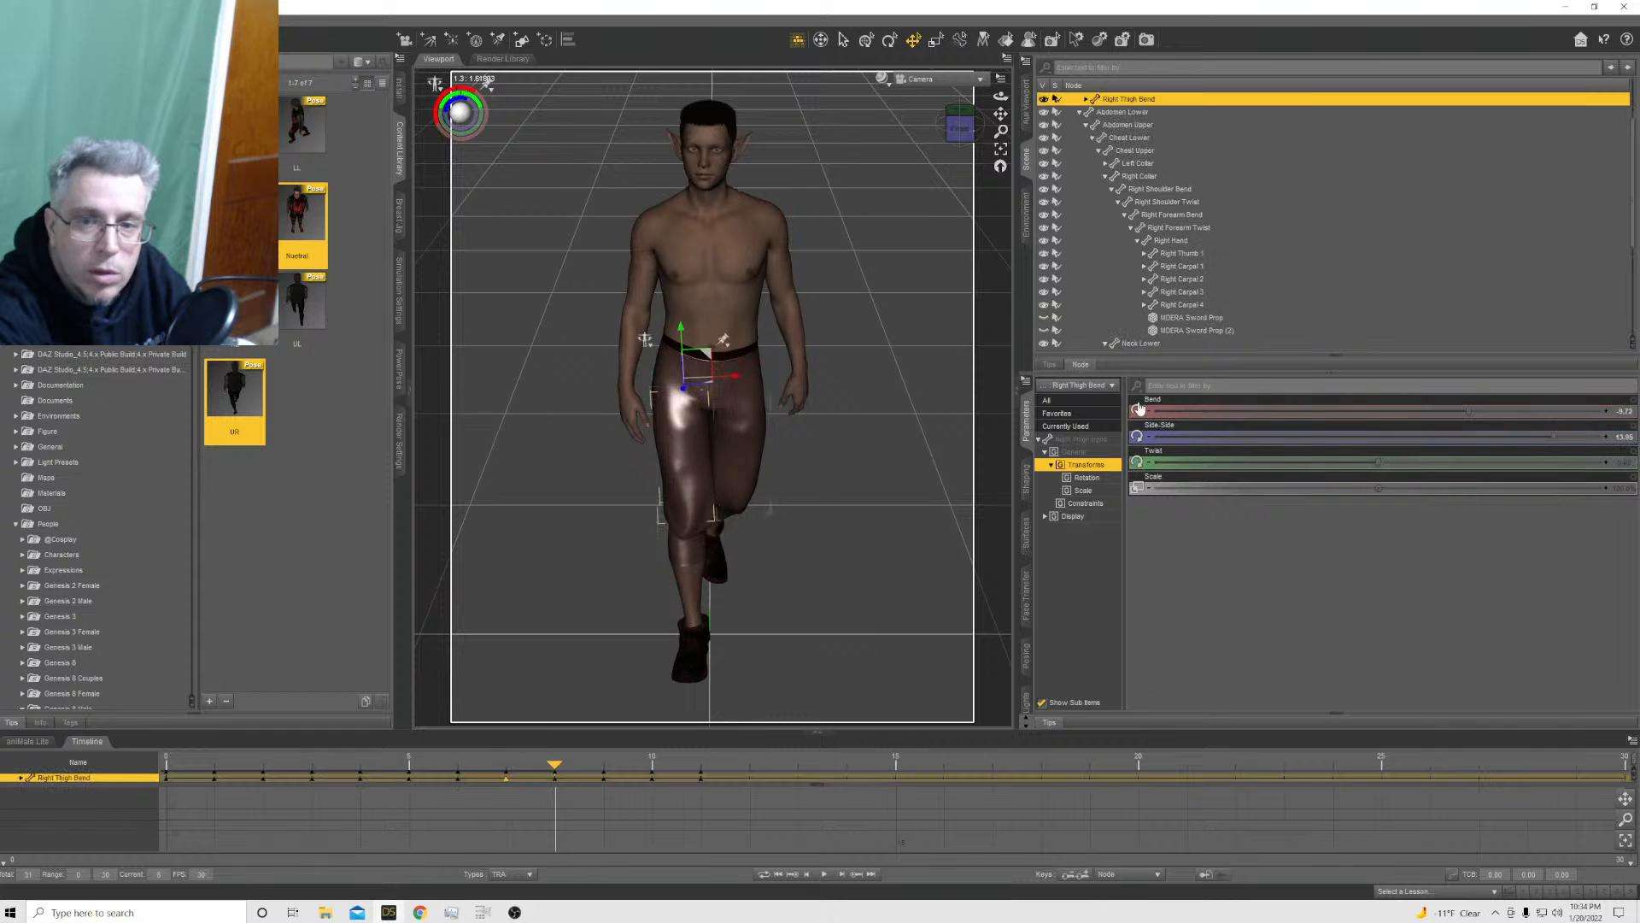
mouse_move(1470, 414)
left_mouse_down()
mouse_move(1484, 413)
mouse_move(1446, 412)
left_mouse_up()
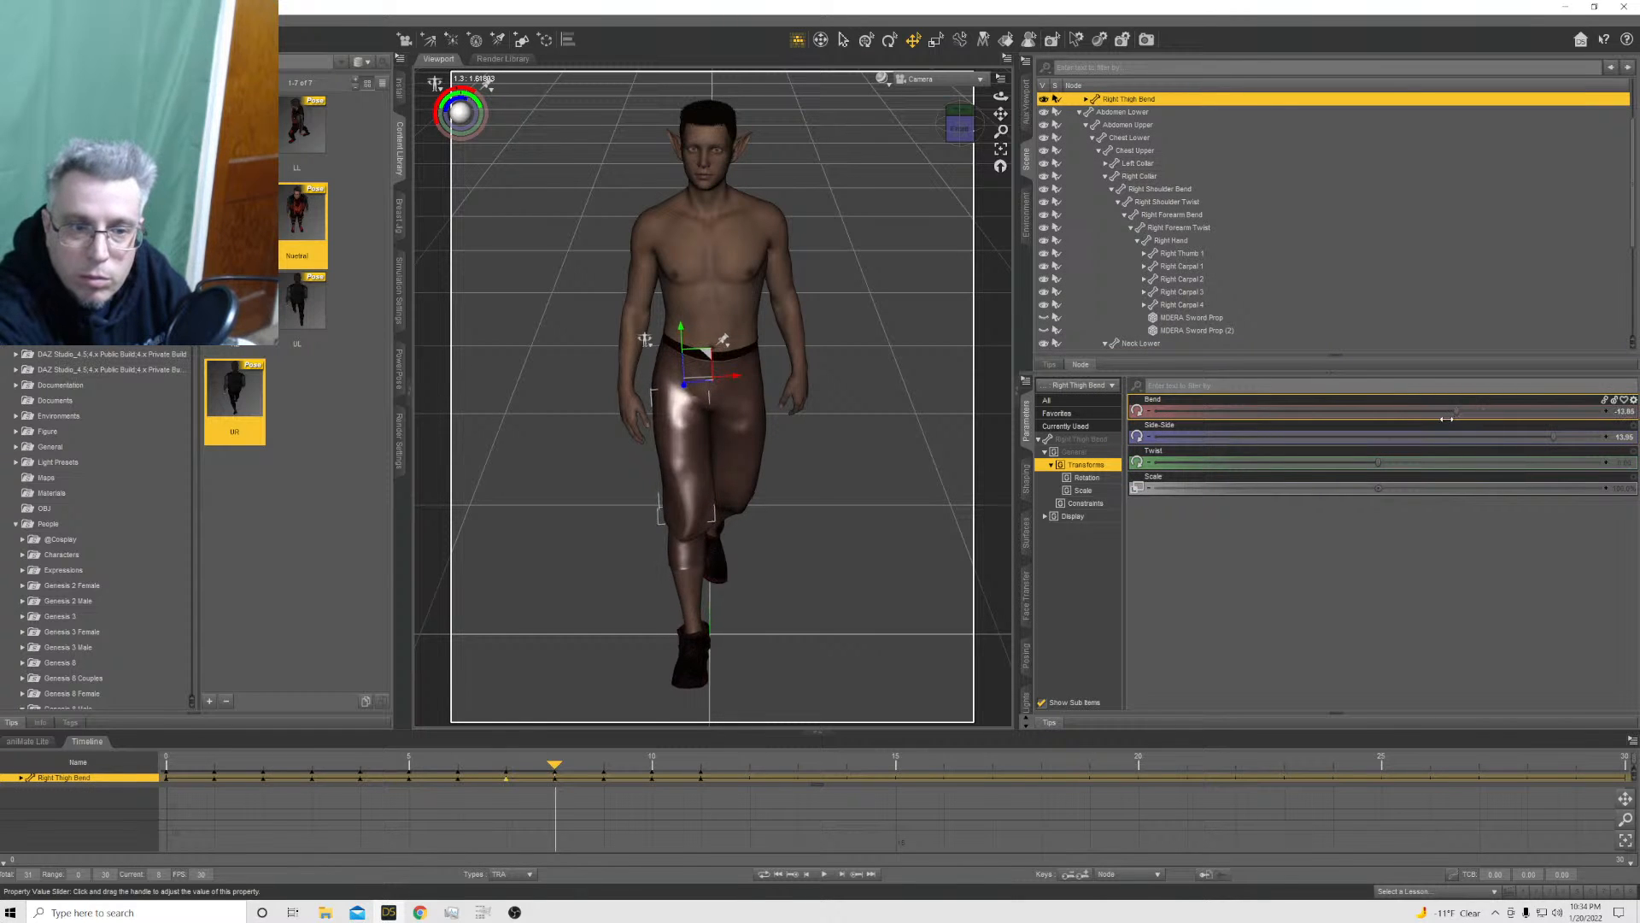
left_click(749, 449)
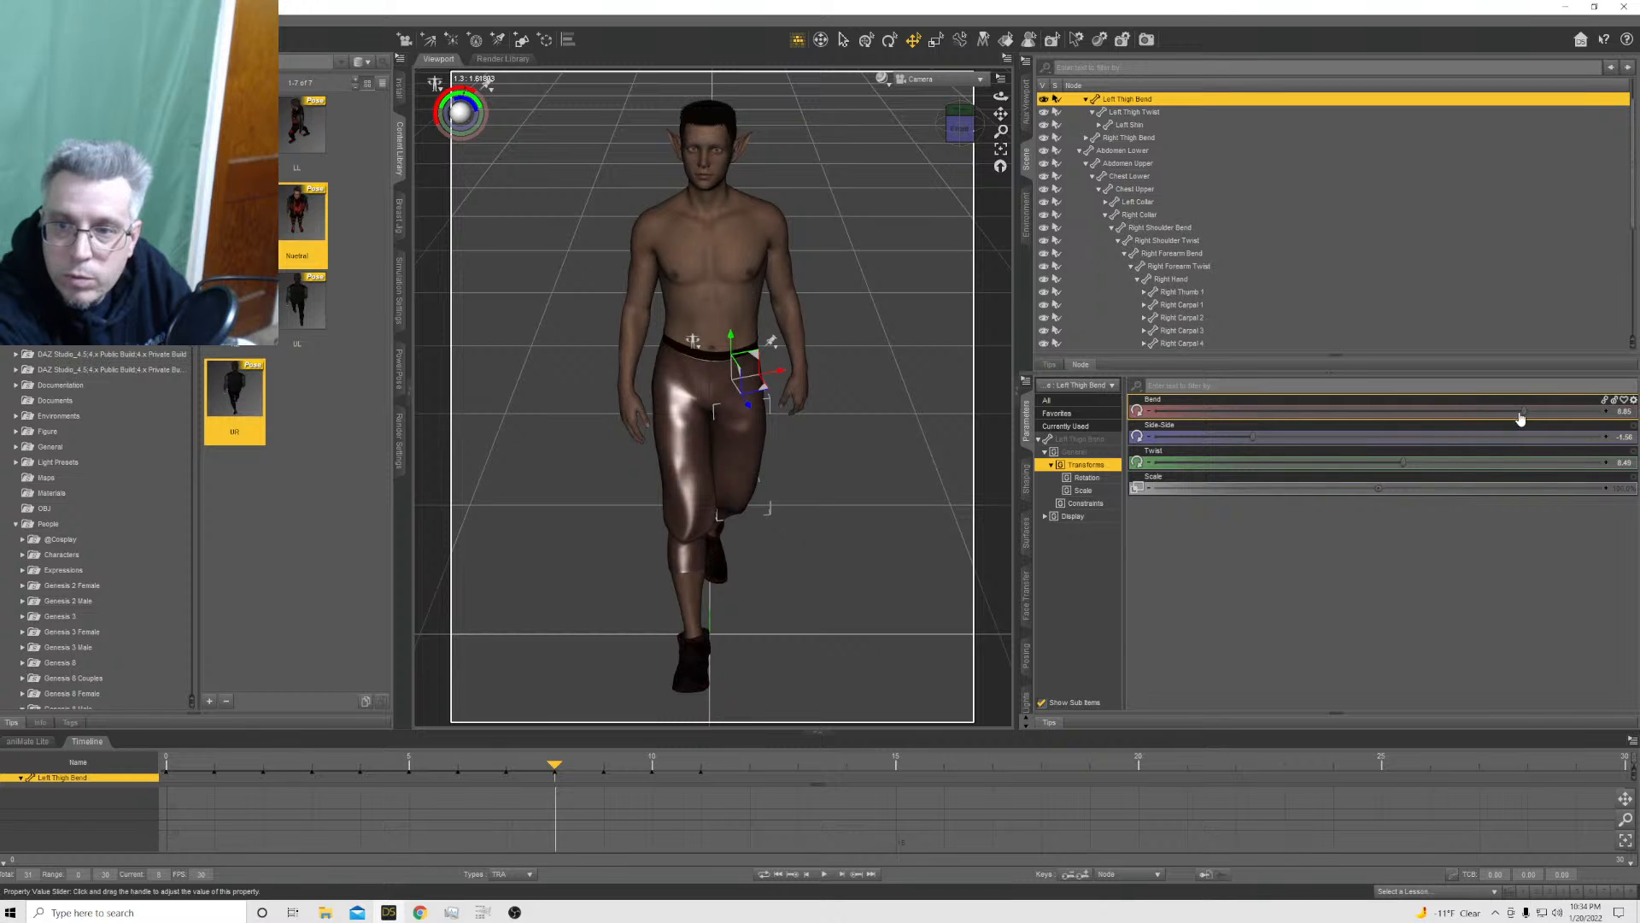
left_click_drag(1521, 417, 1550, 410)
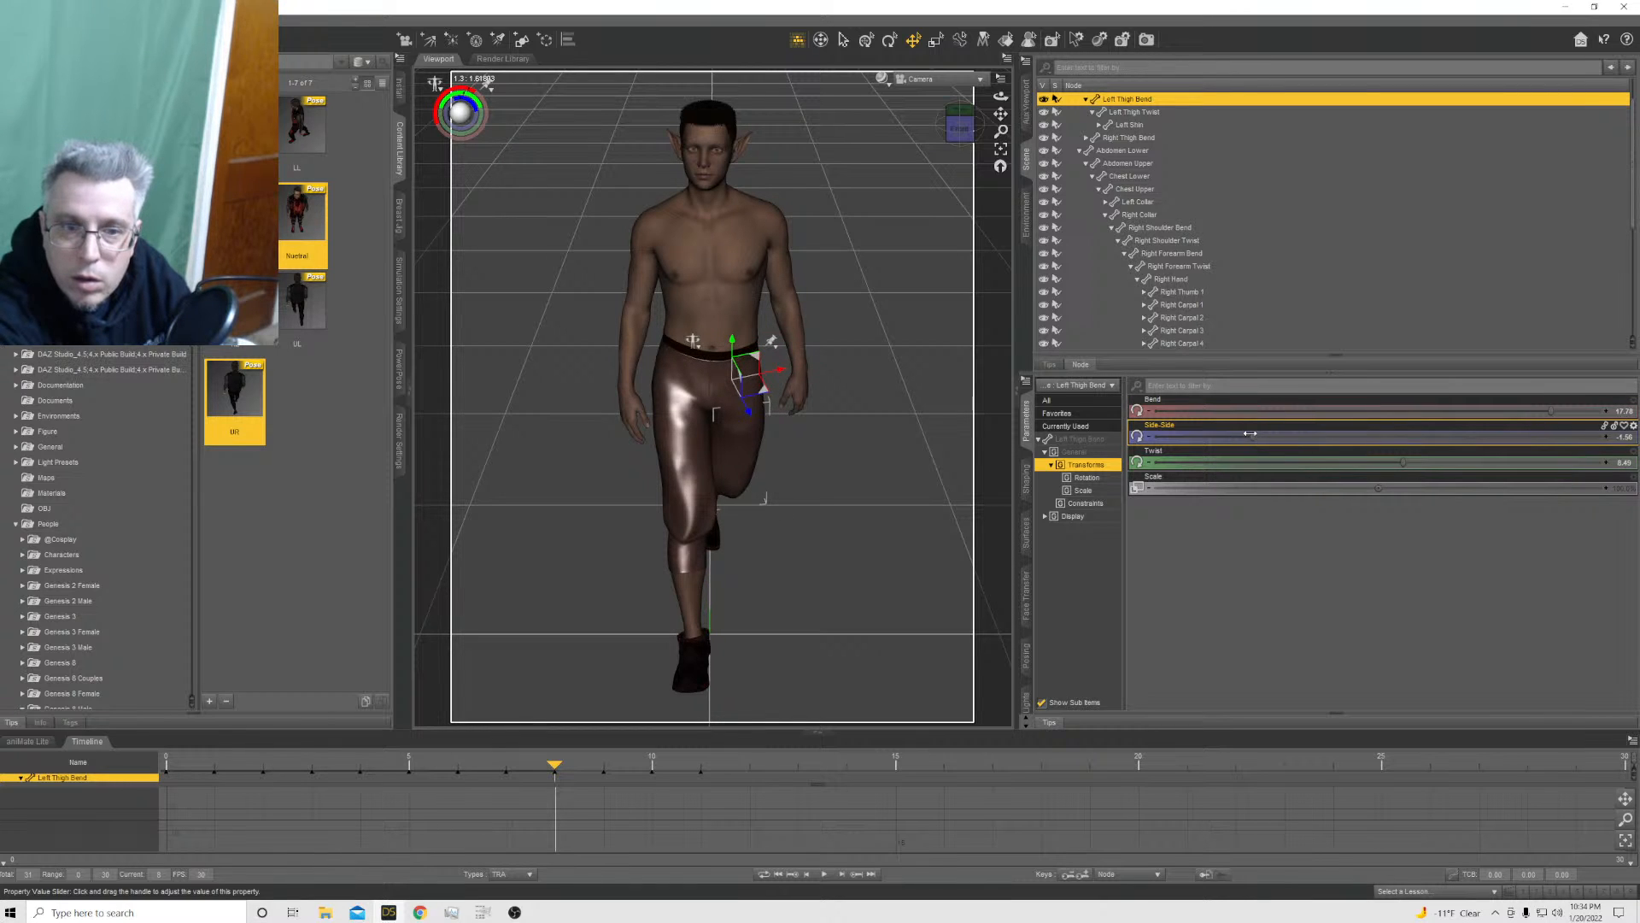
left_click_drag(1254, 437, 1273, 434)
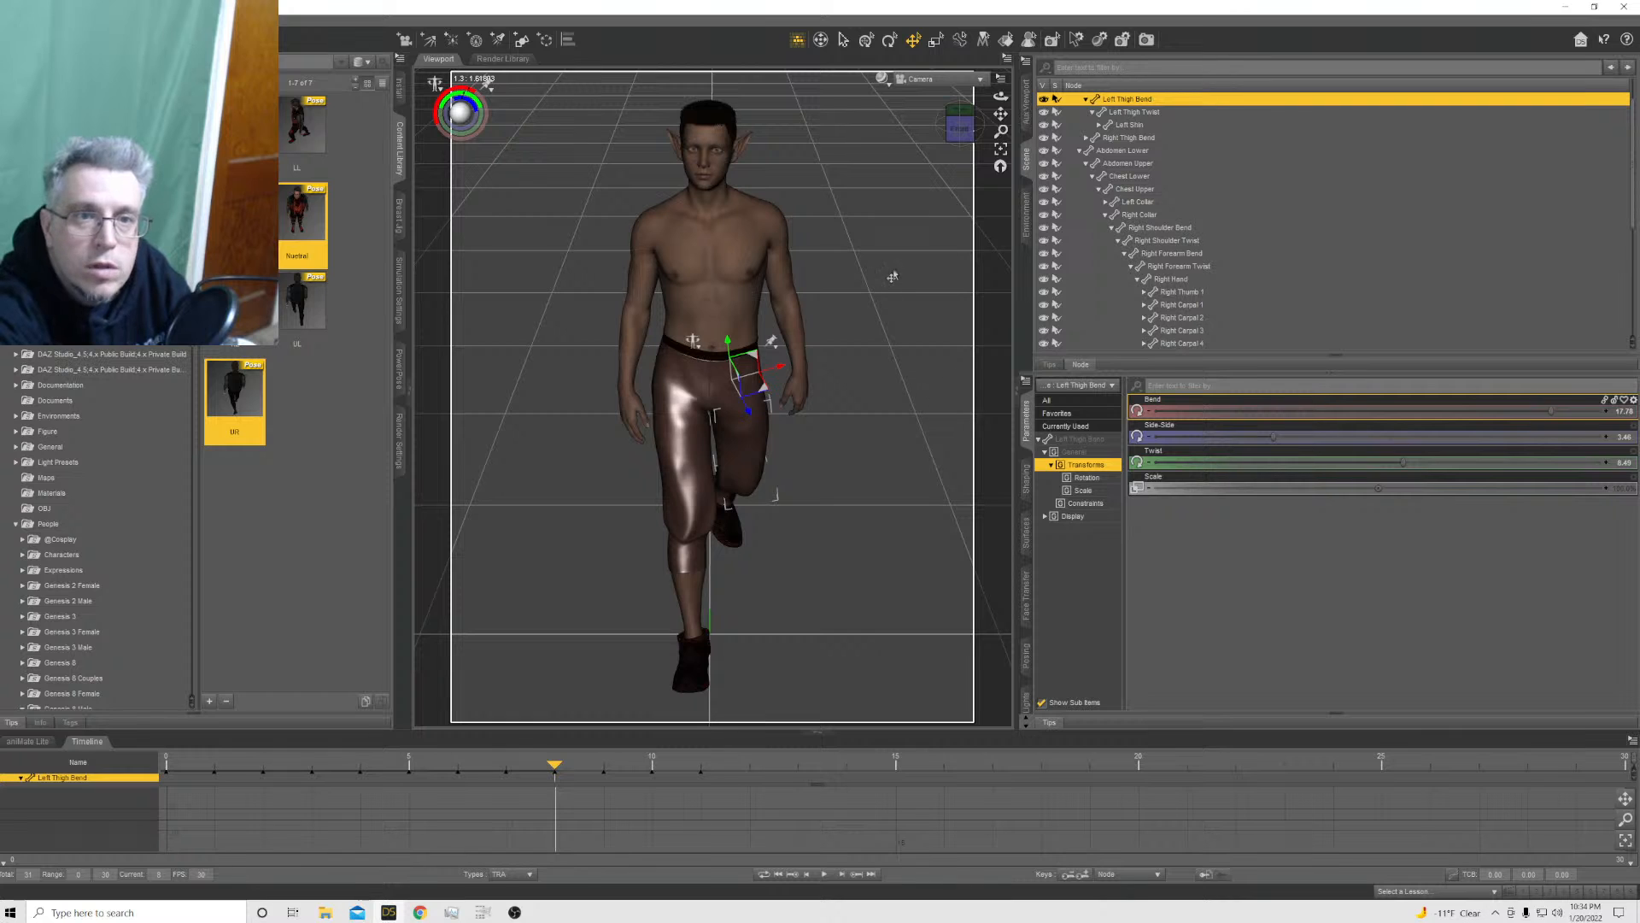
Apply the UR pose preset to the Genesis 8 Male at frame 9 with the Translation axes excluded
left_click(605, 765)
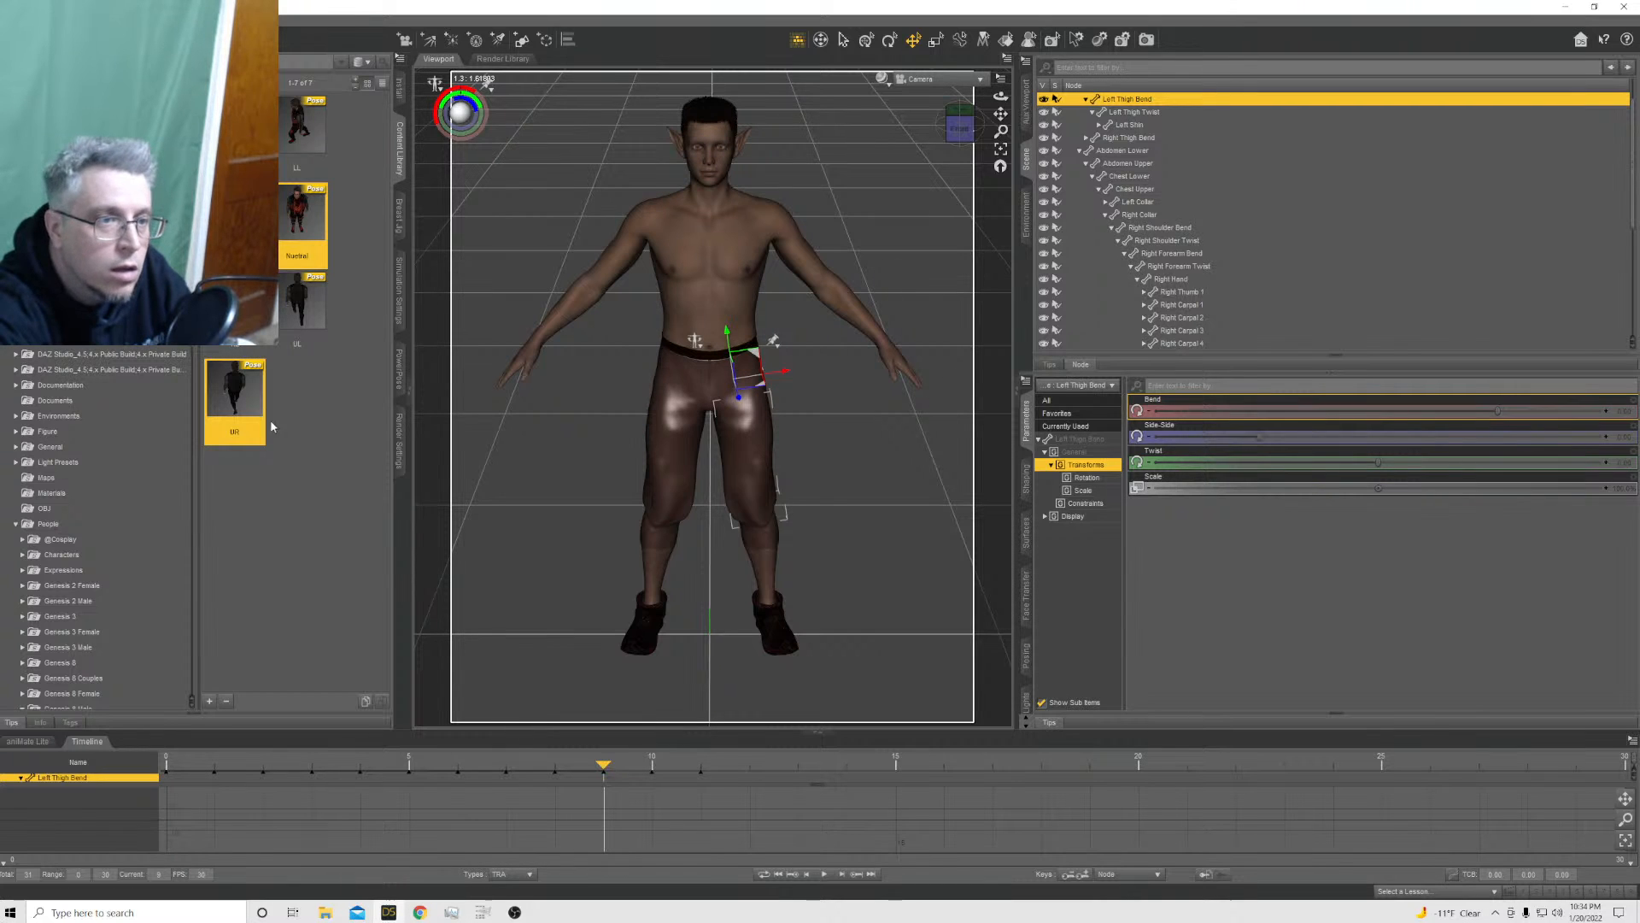
double_click(268, 419)
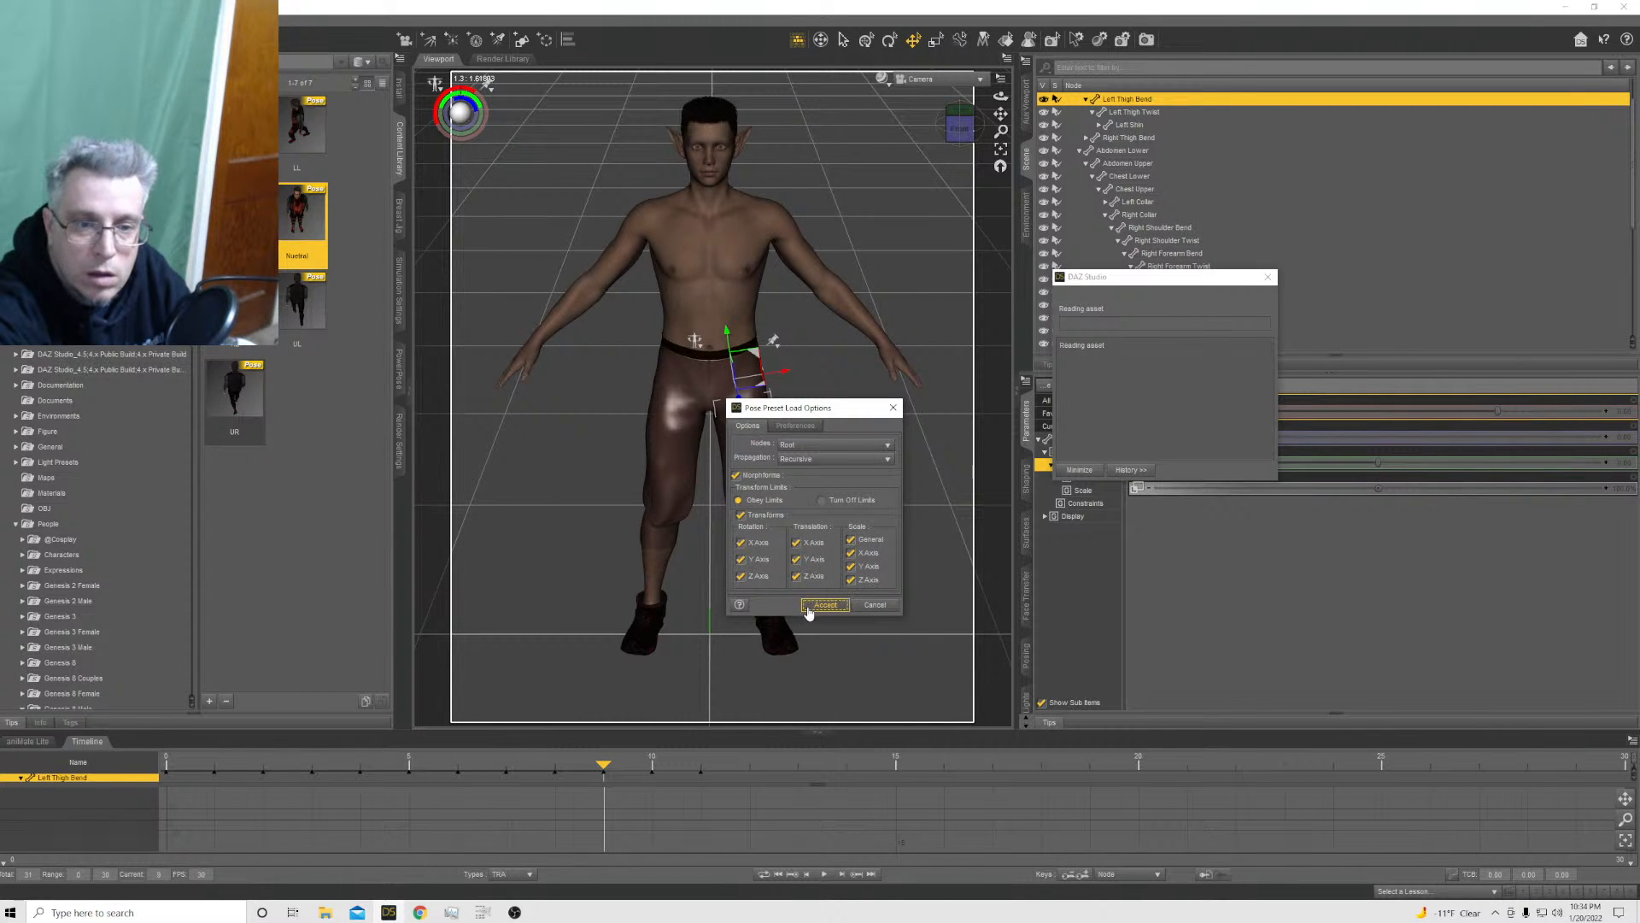
left_click(796, 543)
left_click(796, 560)
left_click(796, 575)
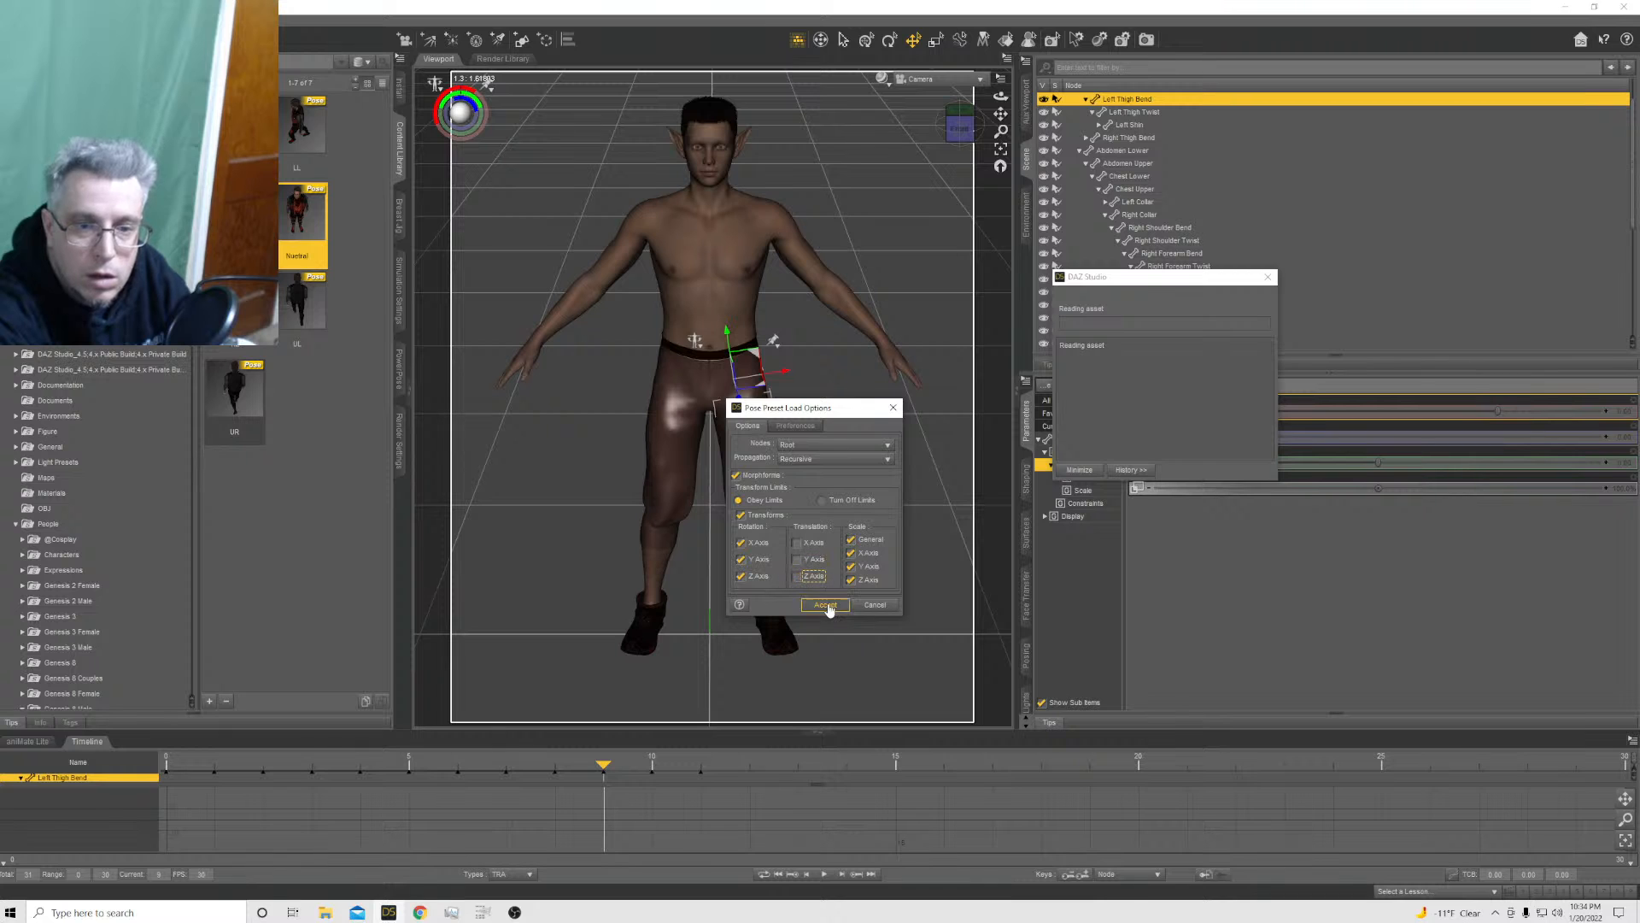
left_click(826, 605)
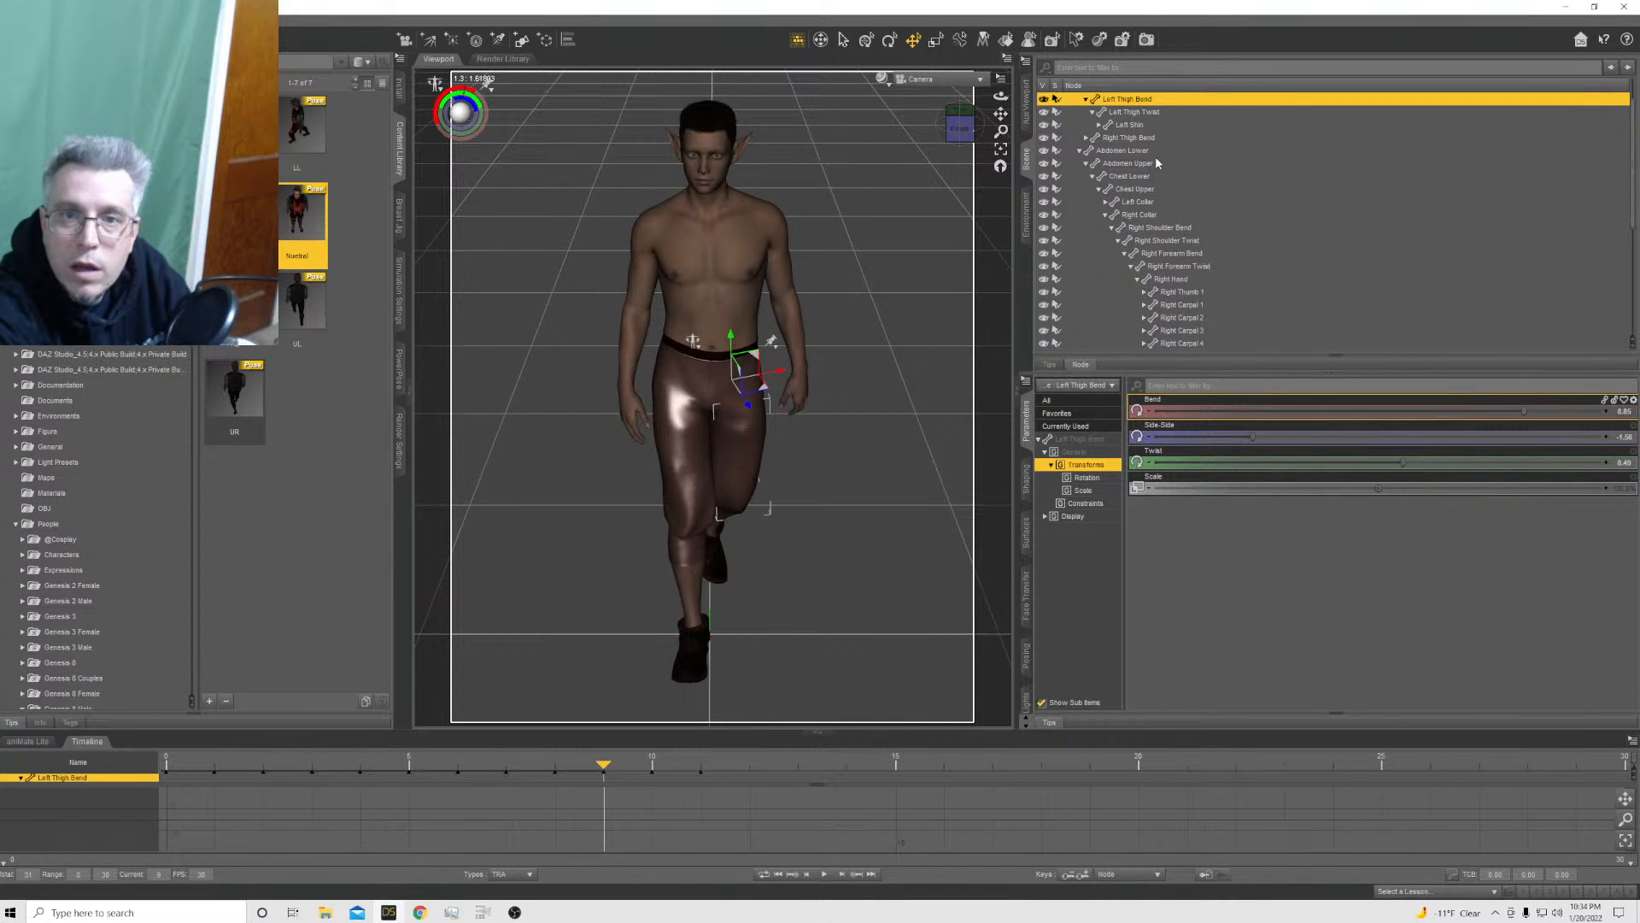
Turn the whole Genesis 8 Male figure sideways at frame 9 by setting Y Rotate to 90 and easing it back slightly
scroll(1145, 164, "up", 1)
left_click(1109, 100)
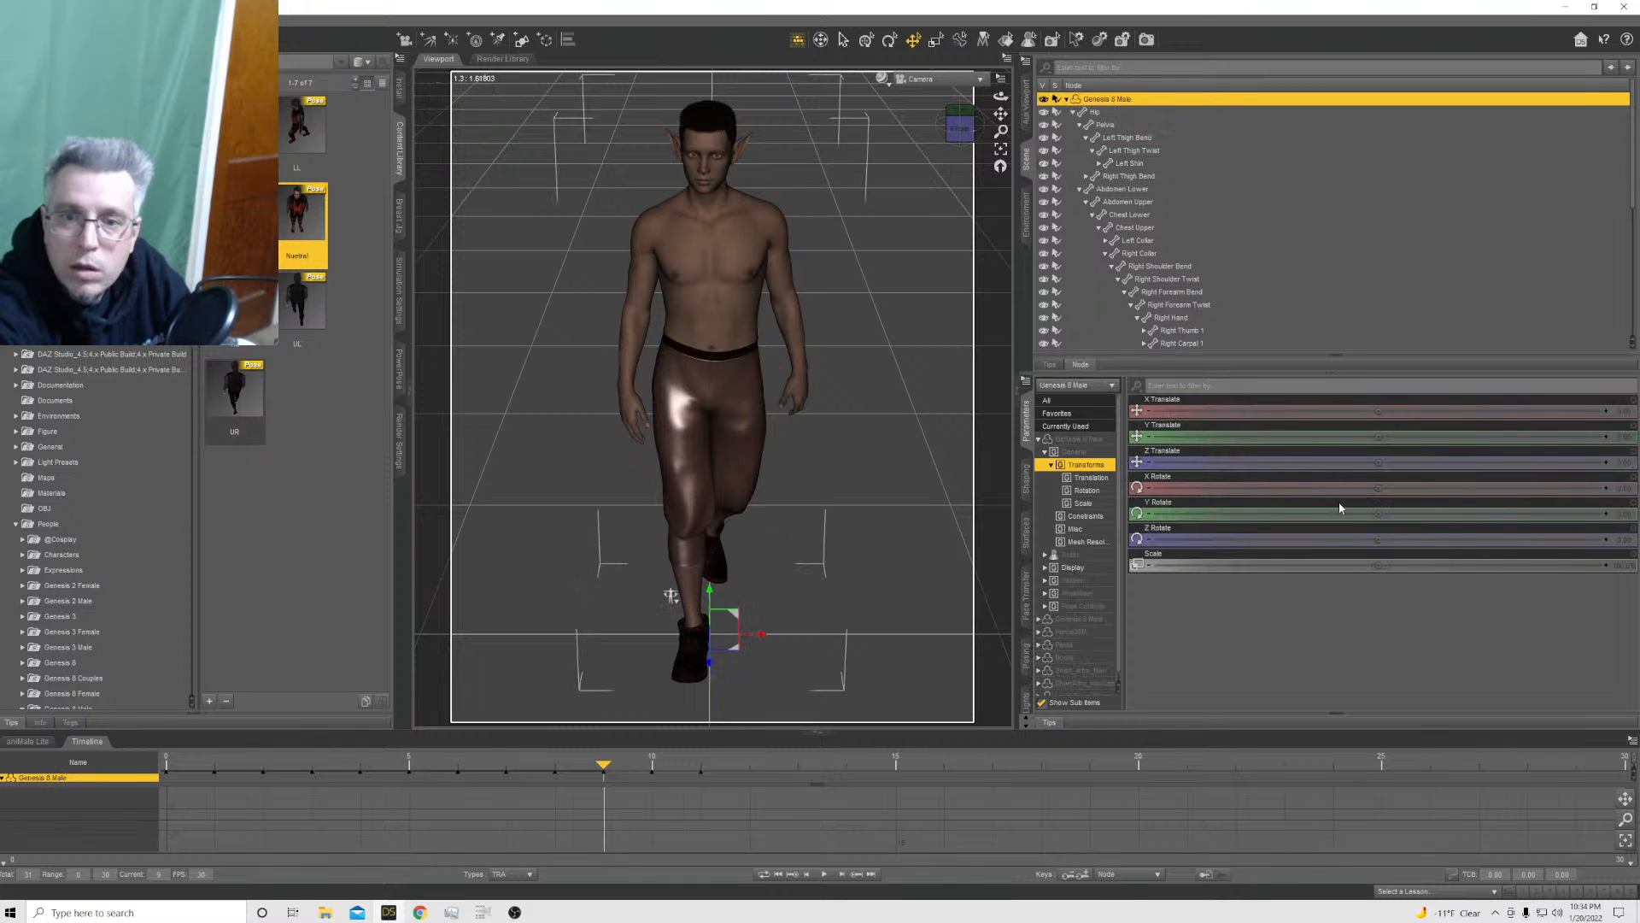
left_click(1620, 514)
type("90")
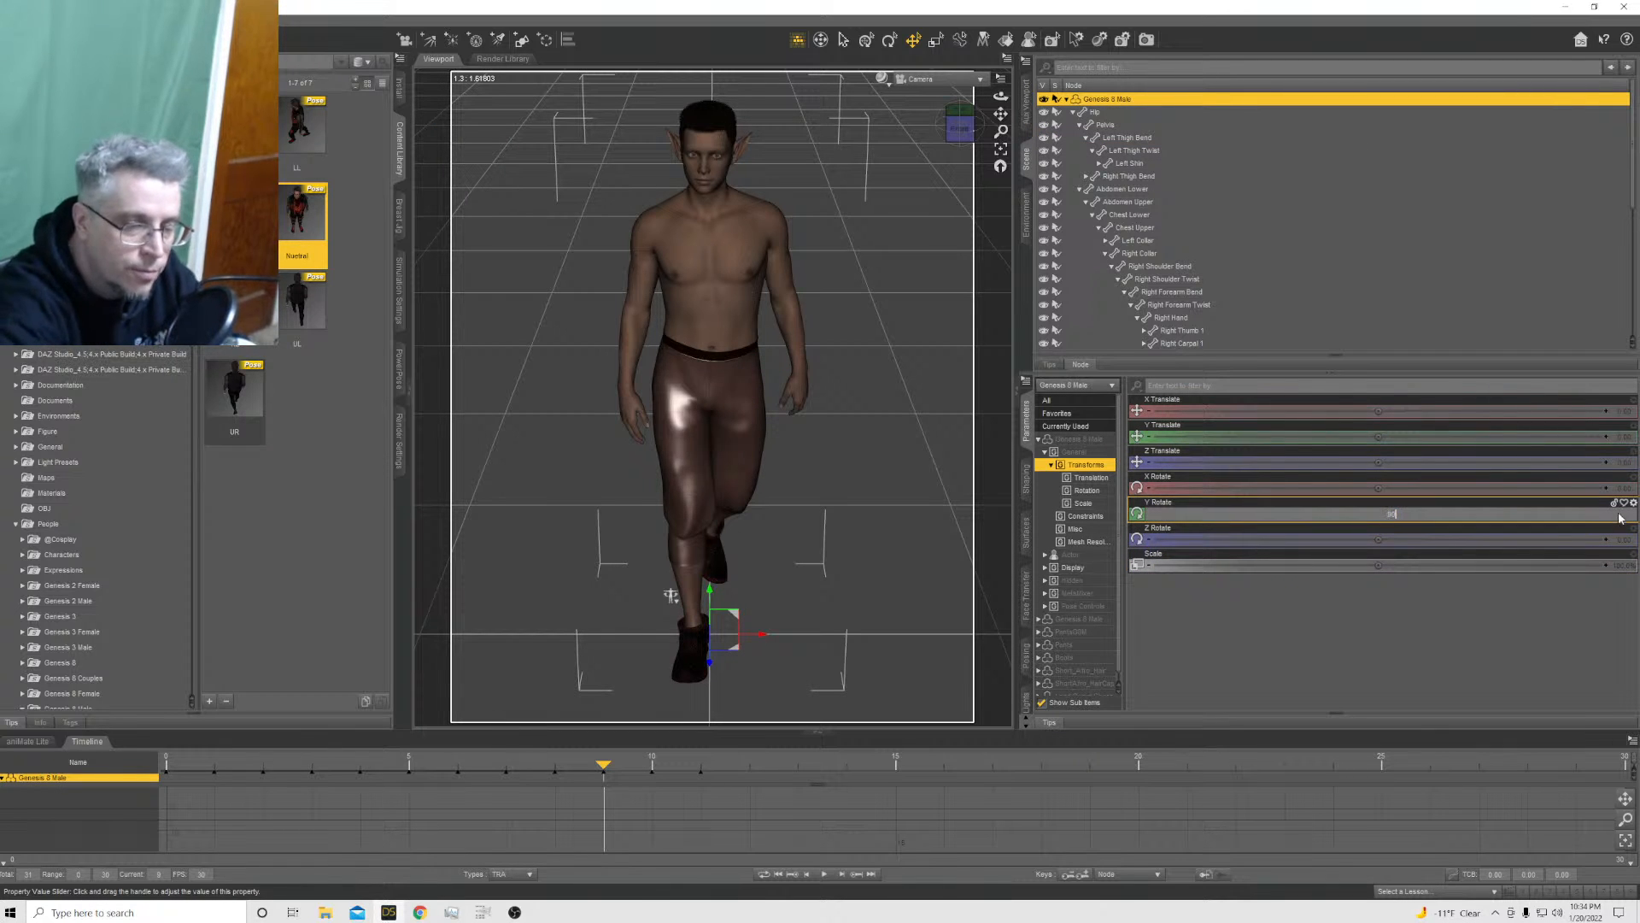
key("Return")
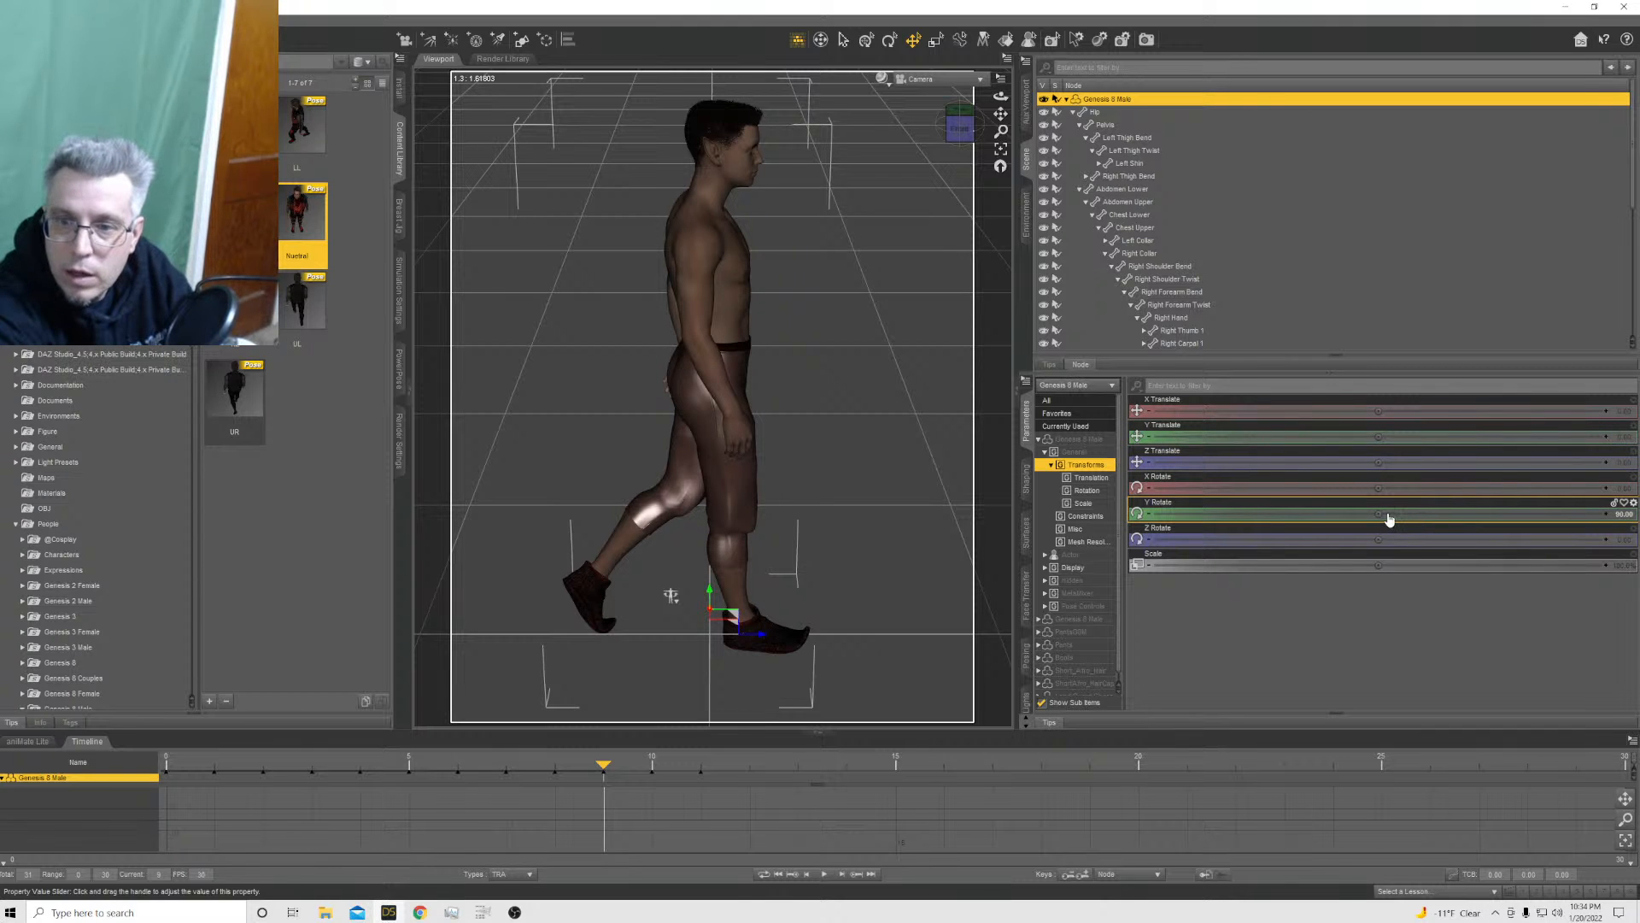
left_click_drag(1380, 512, 1309, 513)
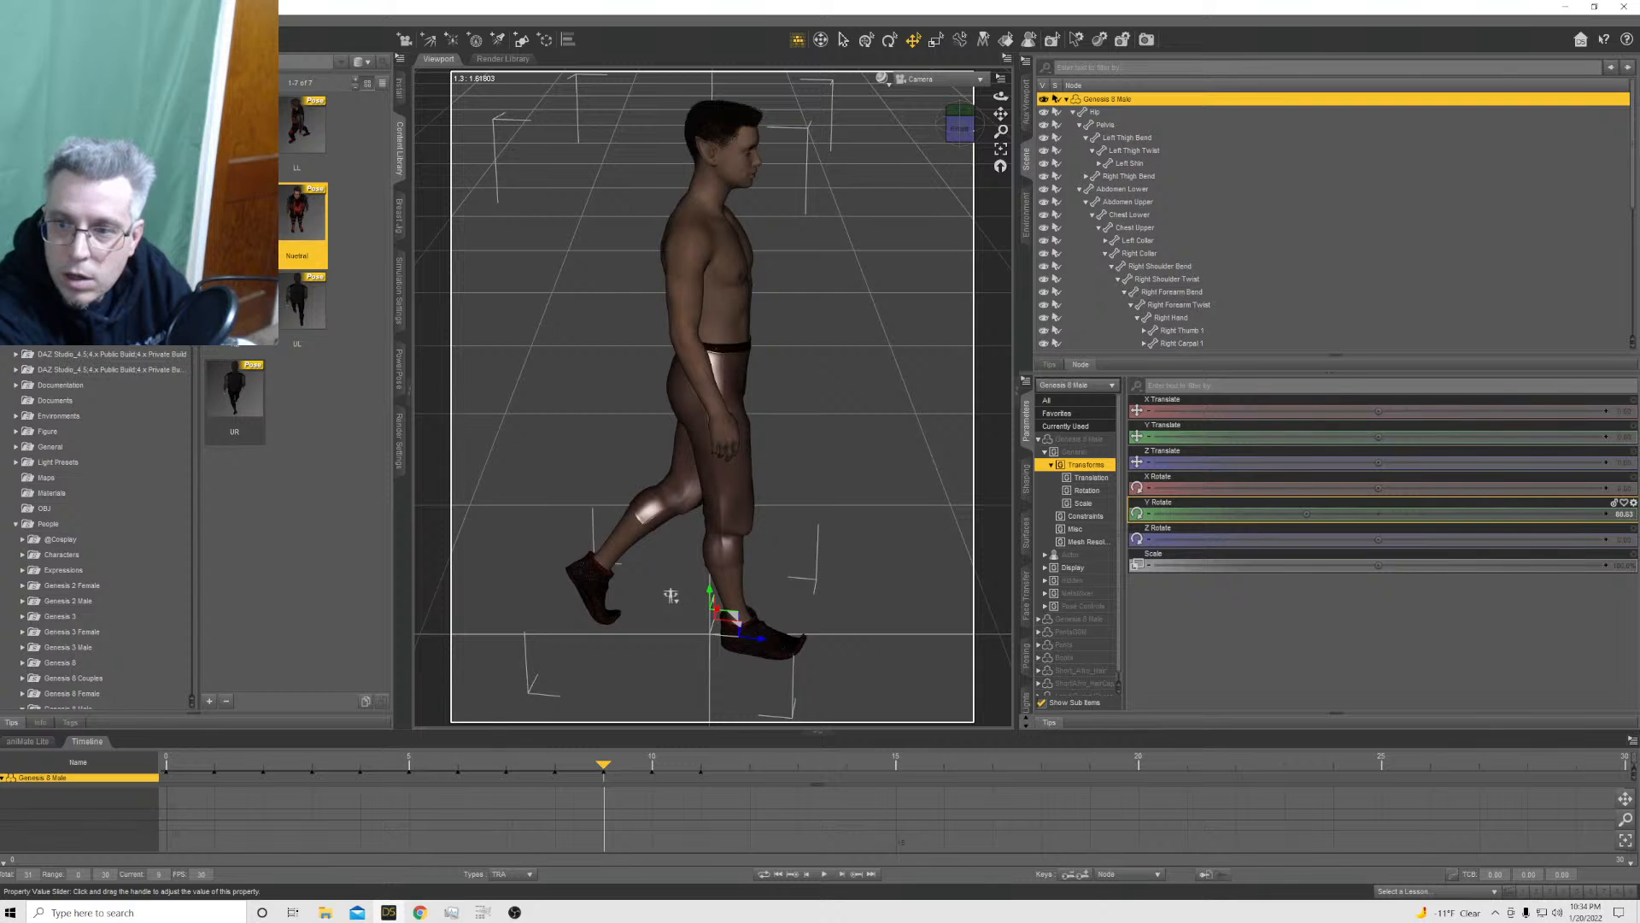
left_click_drag(1380, 511, 1360, 513)
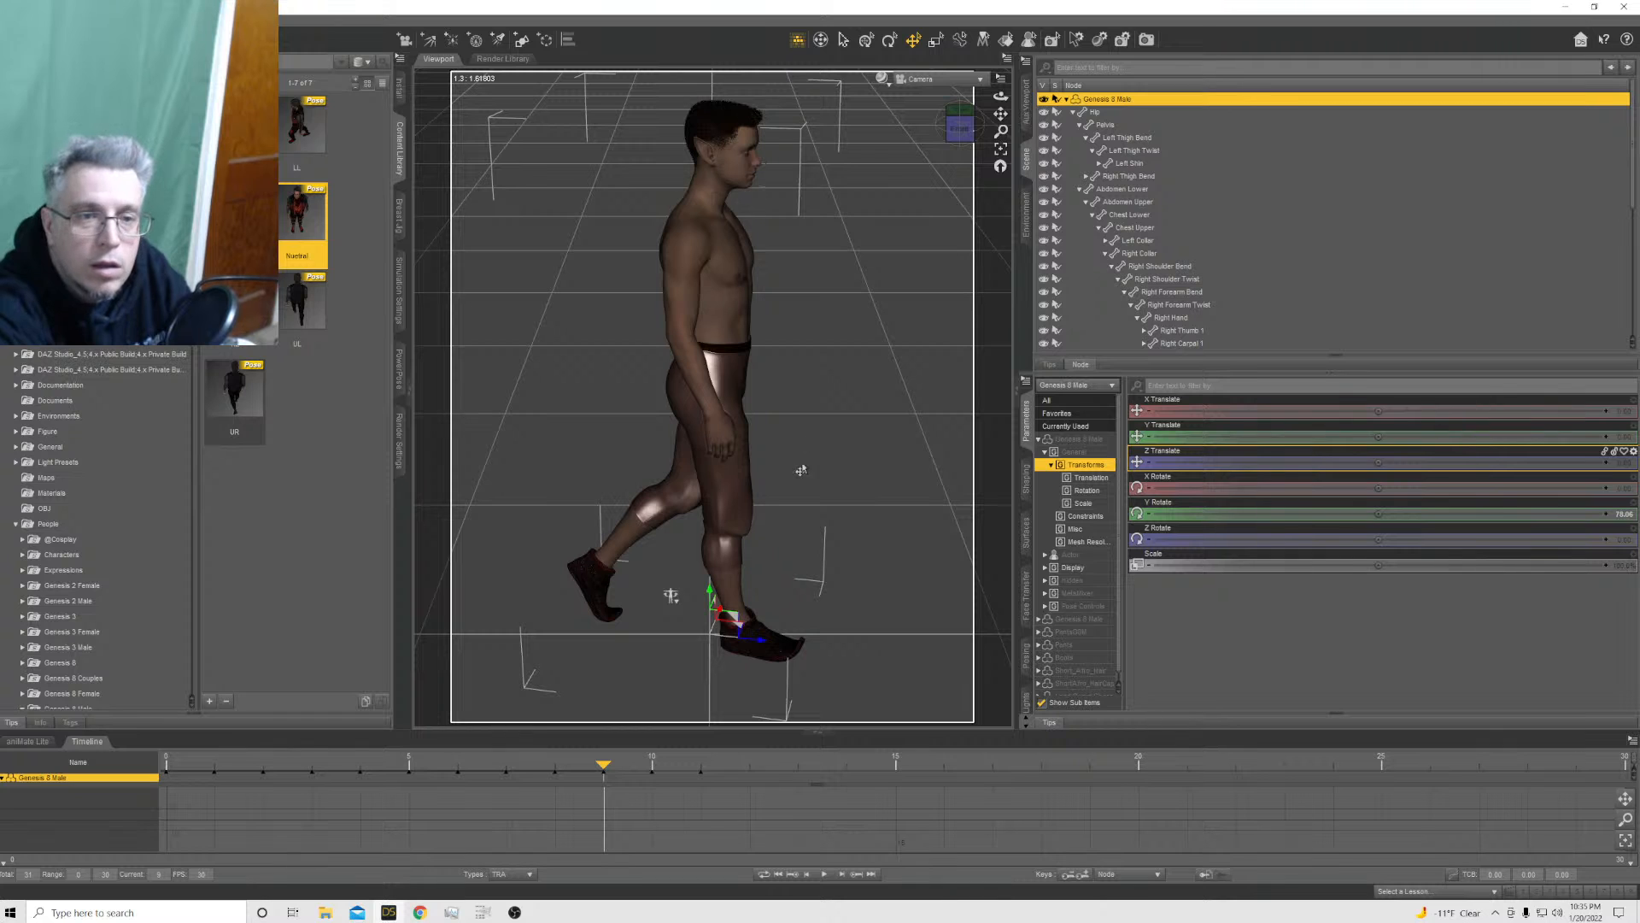
Swing the right leg forward at frame 9 with the thigh's Bend at about -34 and the shin's Bend at about 9
left_click(739, 498)
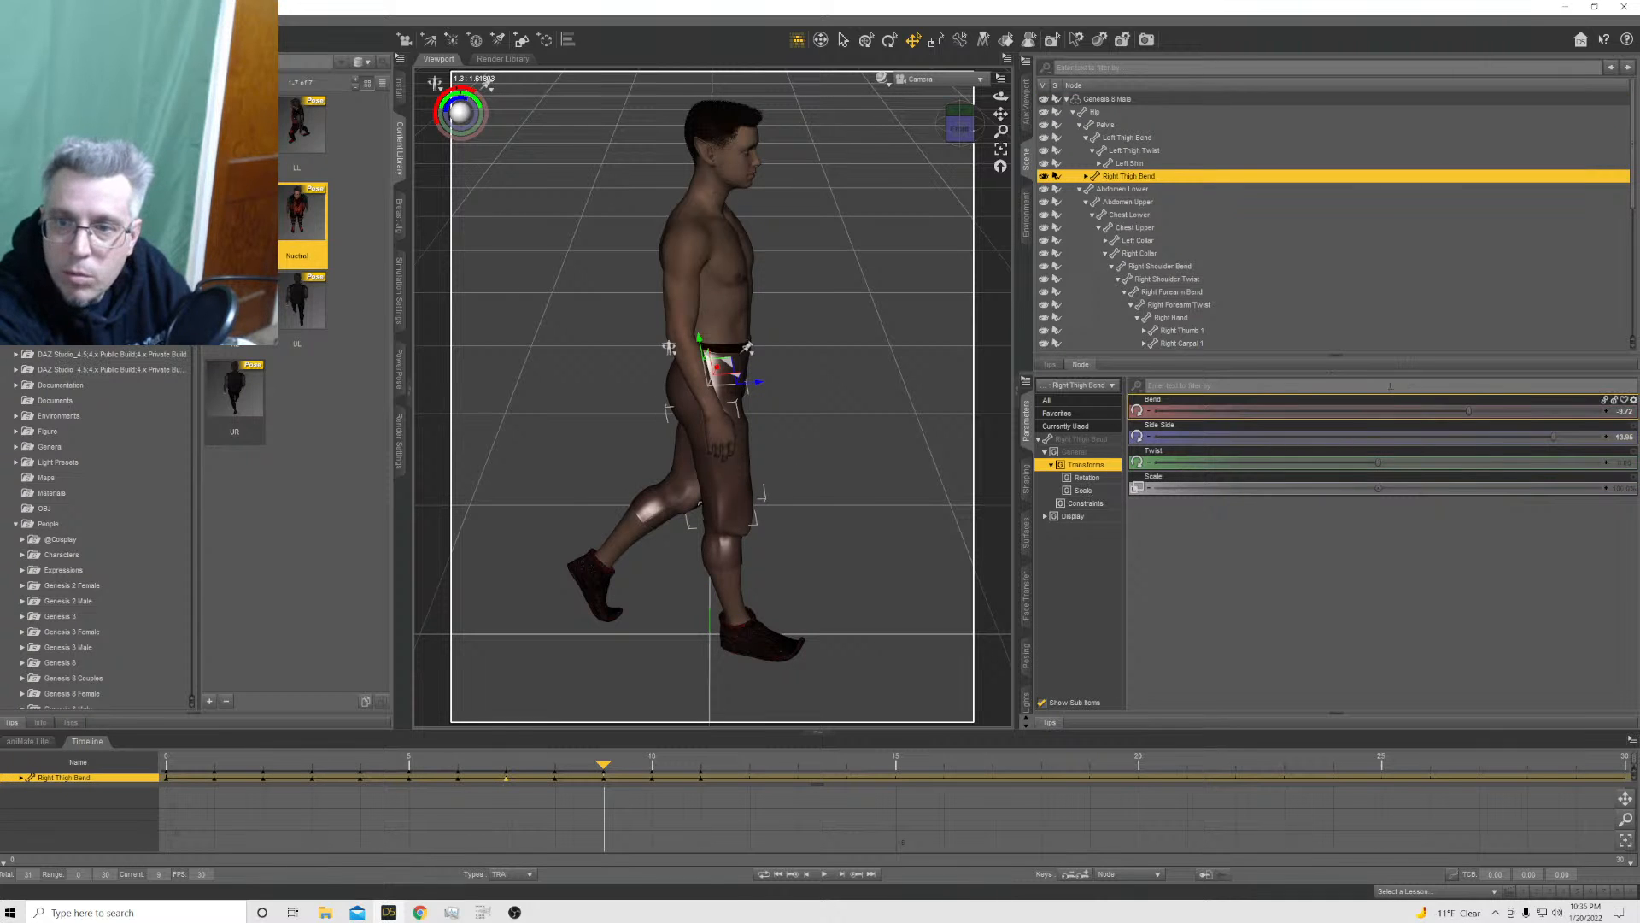
left_click_drag(1461, 414, 1423, 401)
left_click(769, 546)
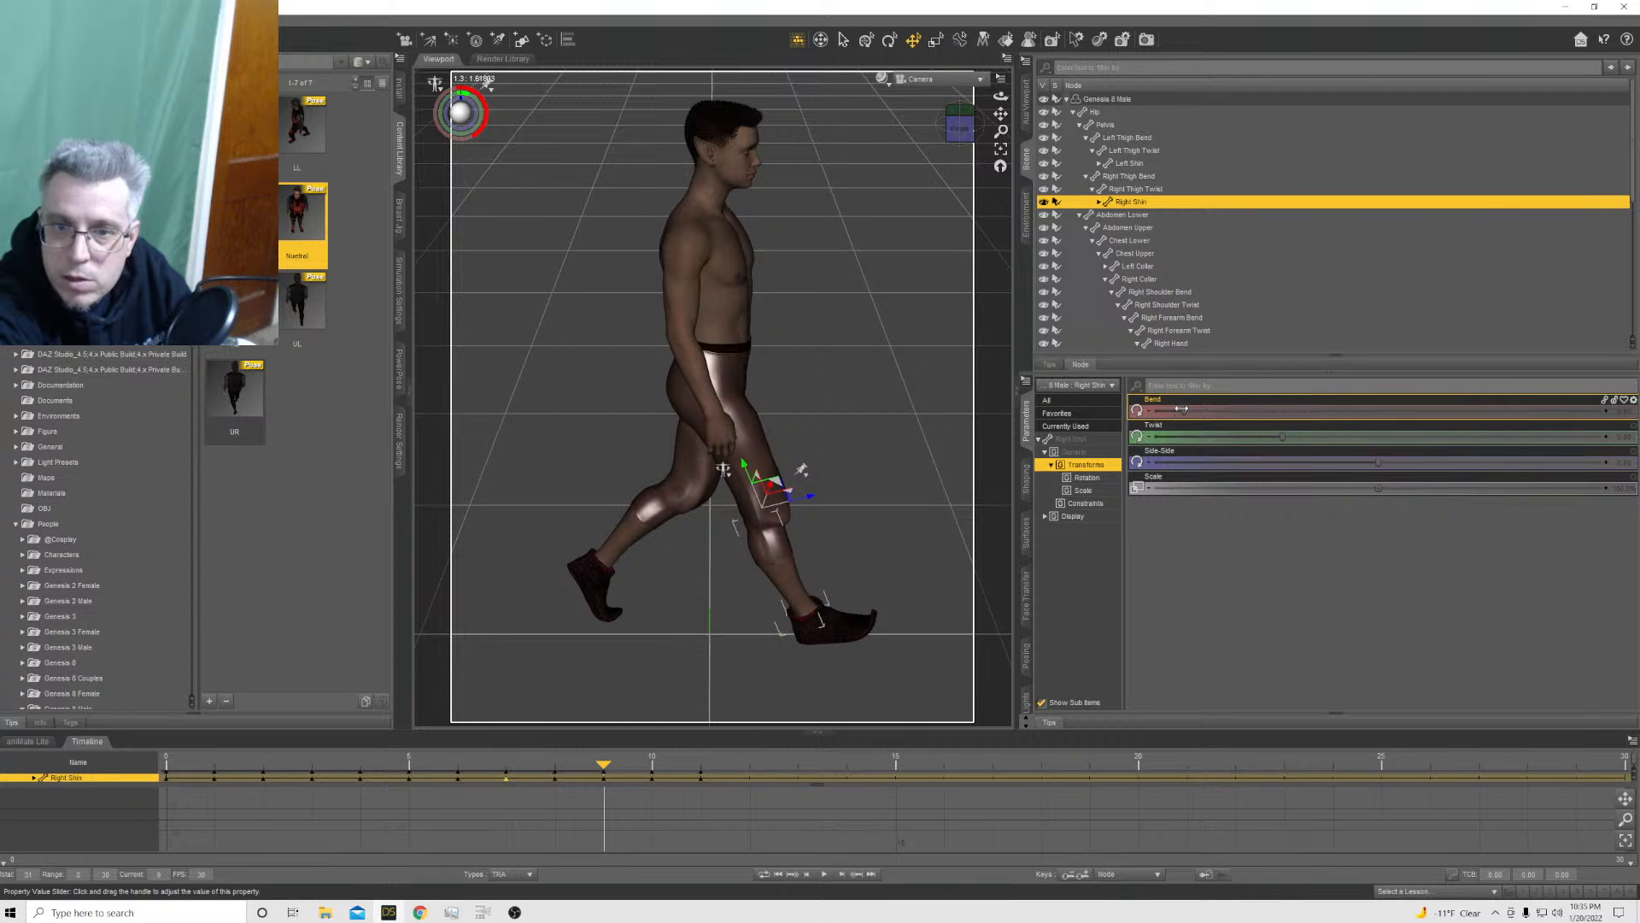
left_click_drag(1182, 409, 1202, 411)
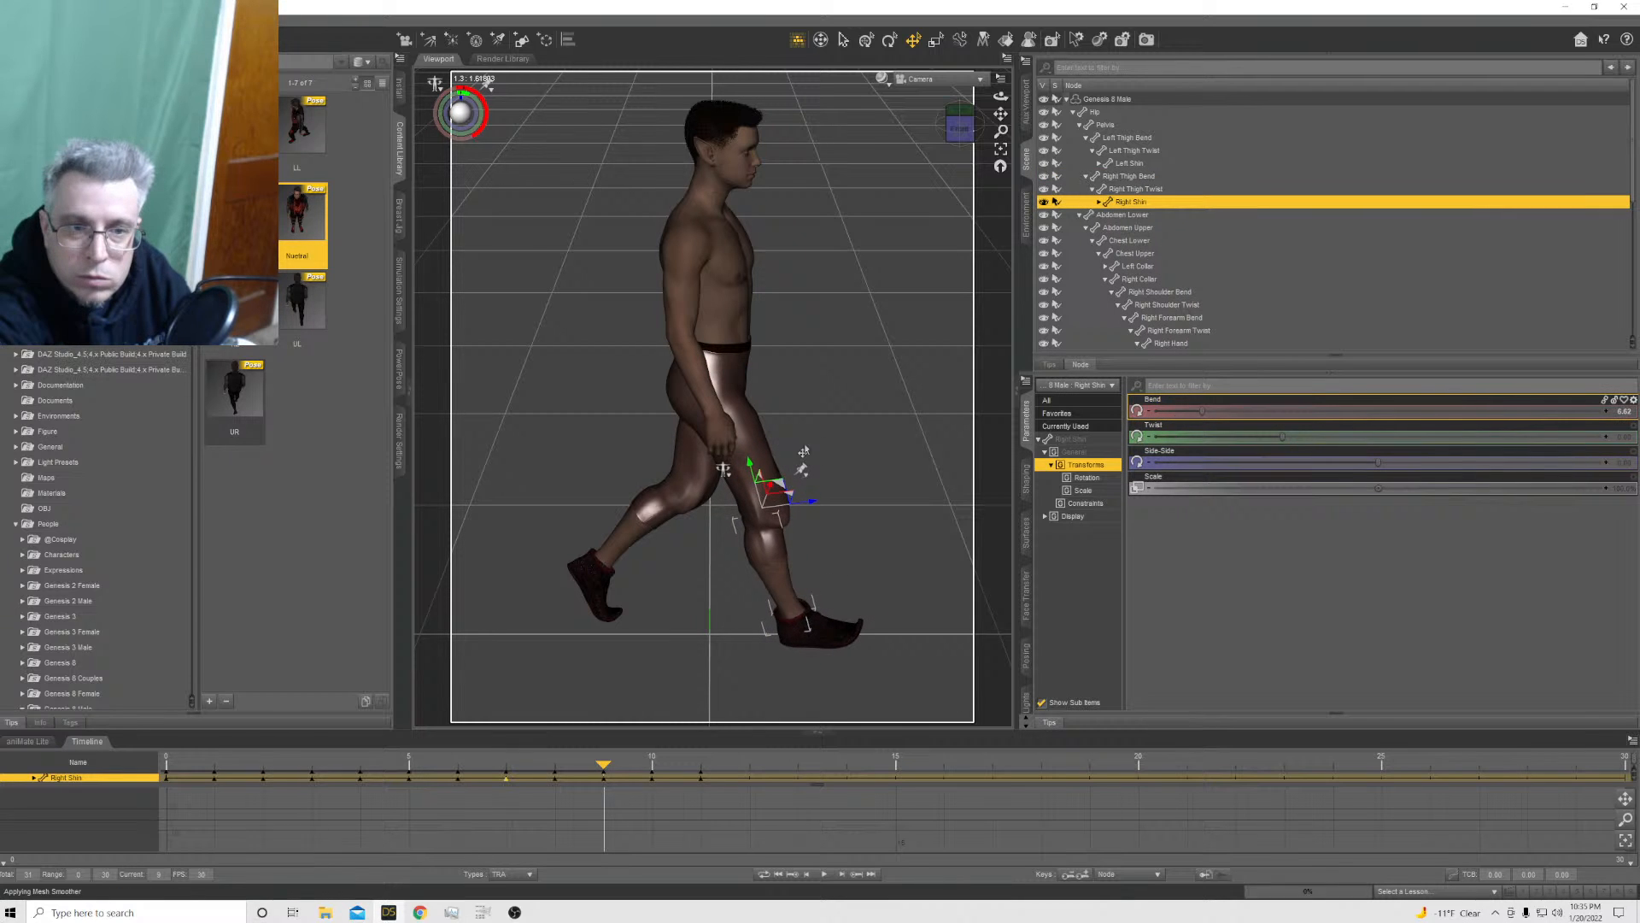
left_click(761, 459)
mouse_move(1420, 412)
left_mouse_down()
mouse_move(1452, 412)
mouse_move(1348, 411)
mouse_move(1398, 412)
left_mouse_up()
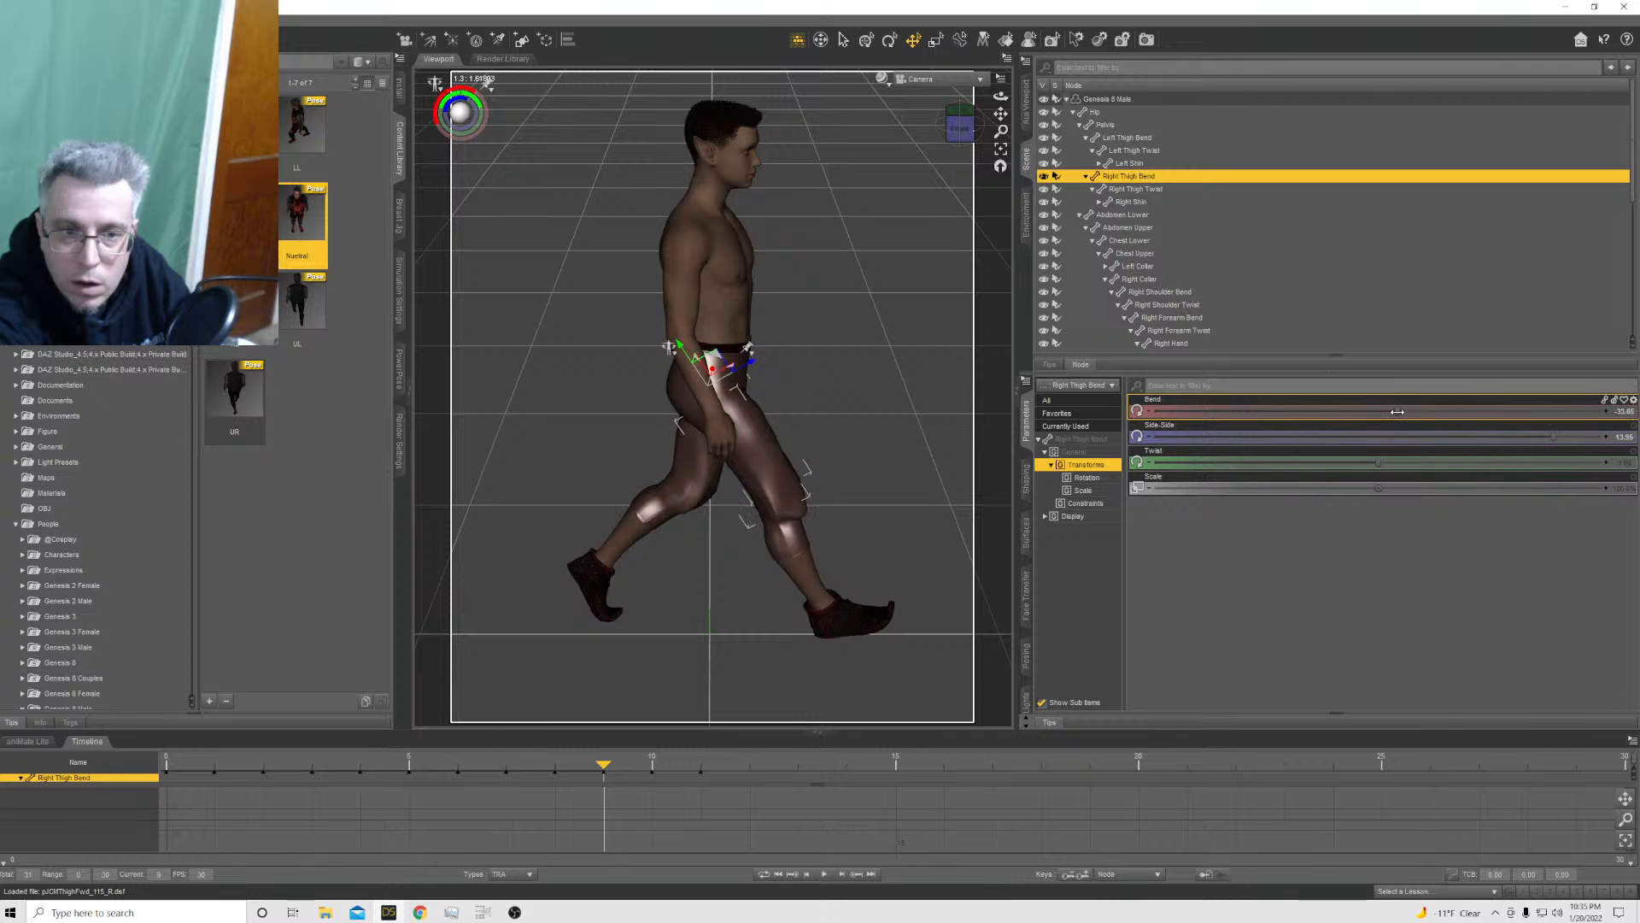
left_click(799, 540)
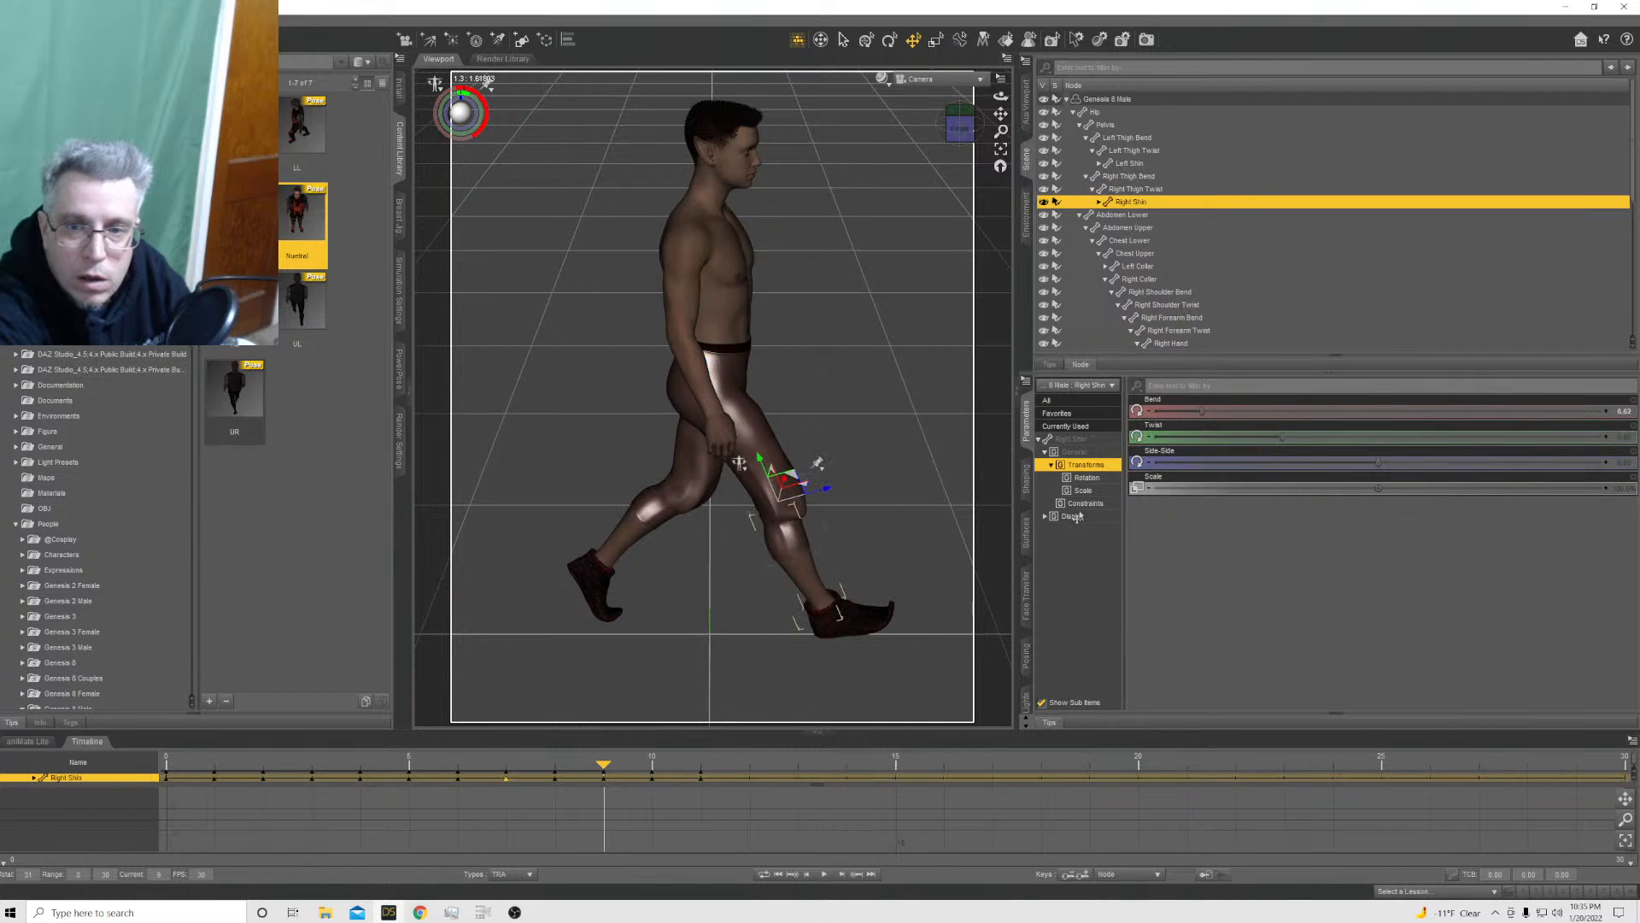
left_click_drag(1199, 410, 1206, 413)
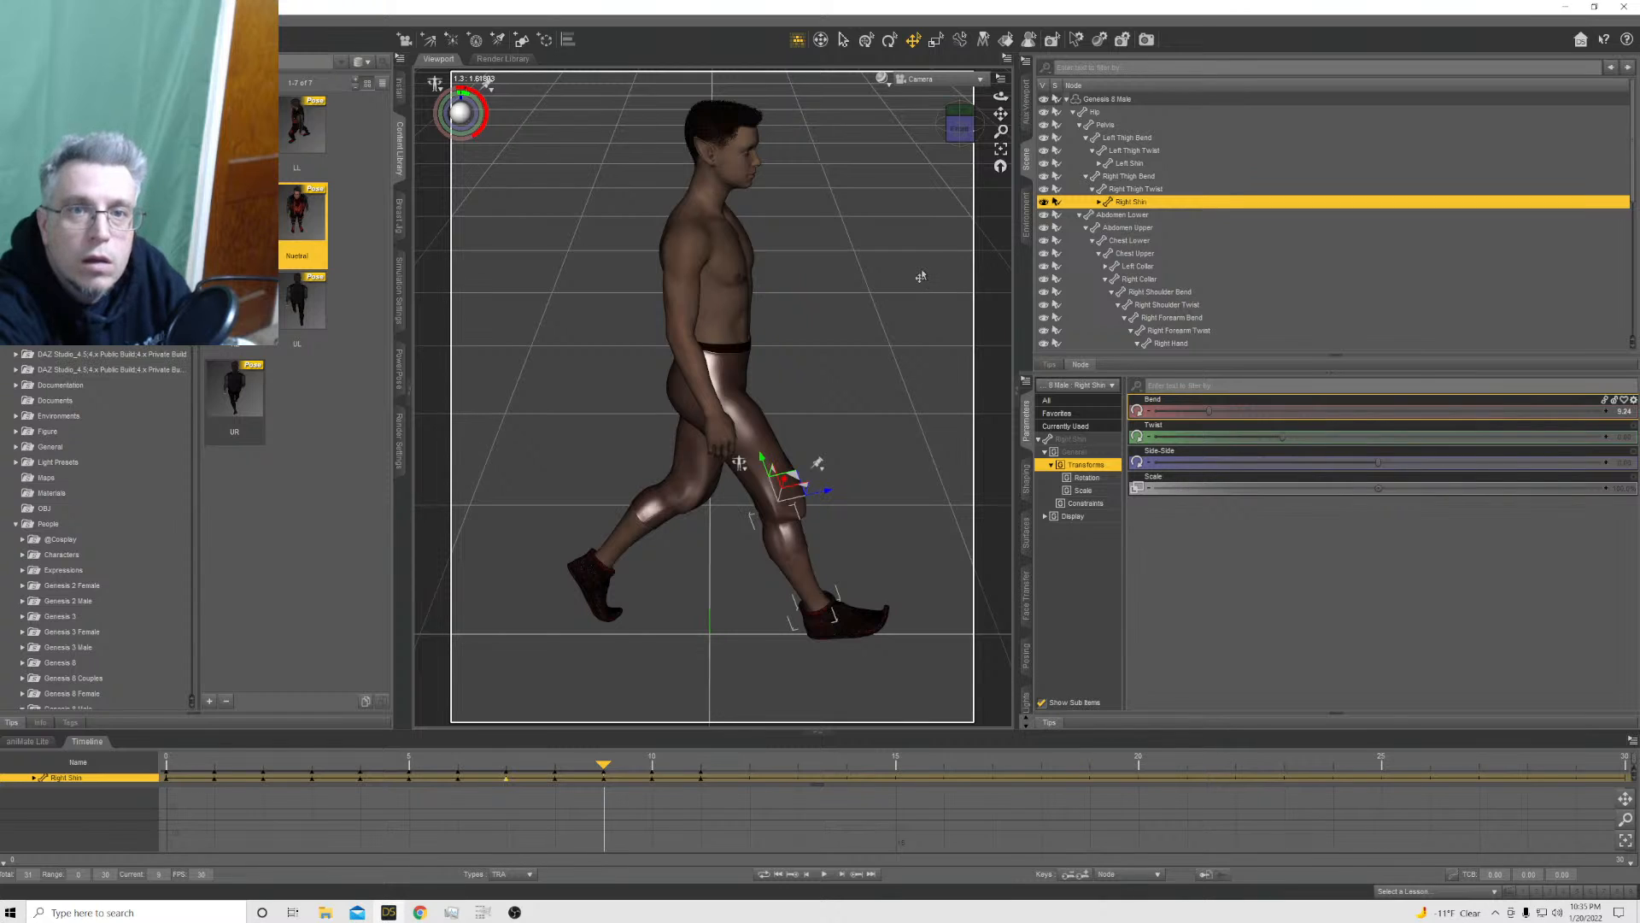
Apply the UR pose preset to the Genesis 8 Male at frame 10 with the Translation axes excluded
left_click(652, 767)
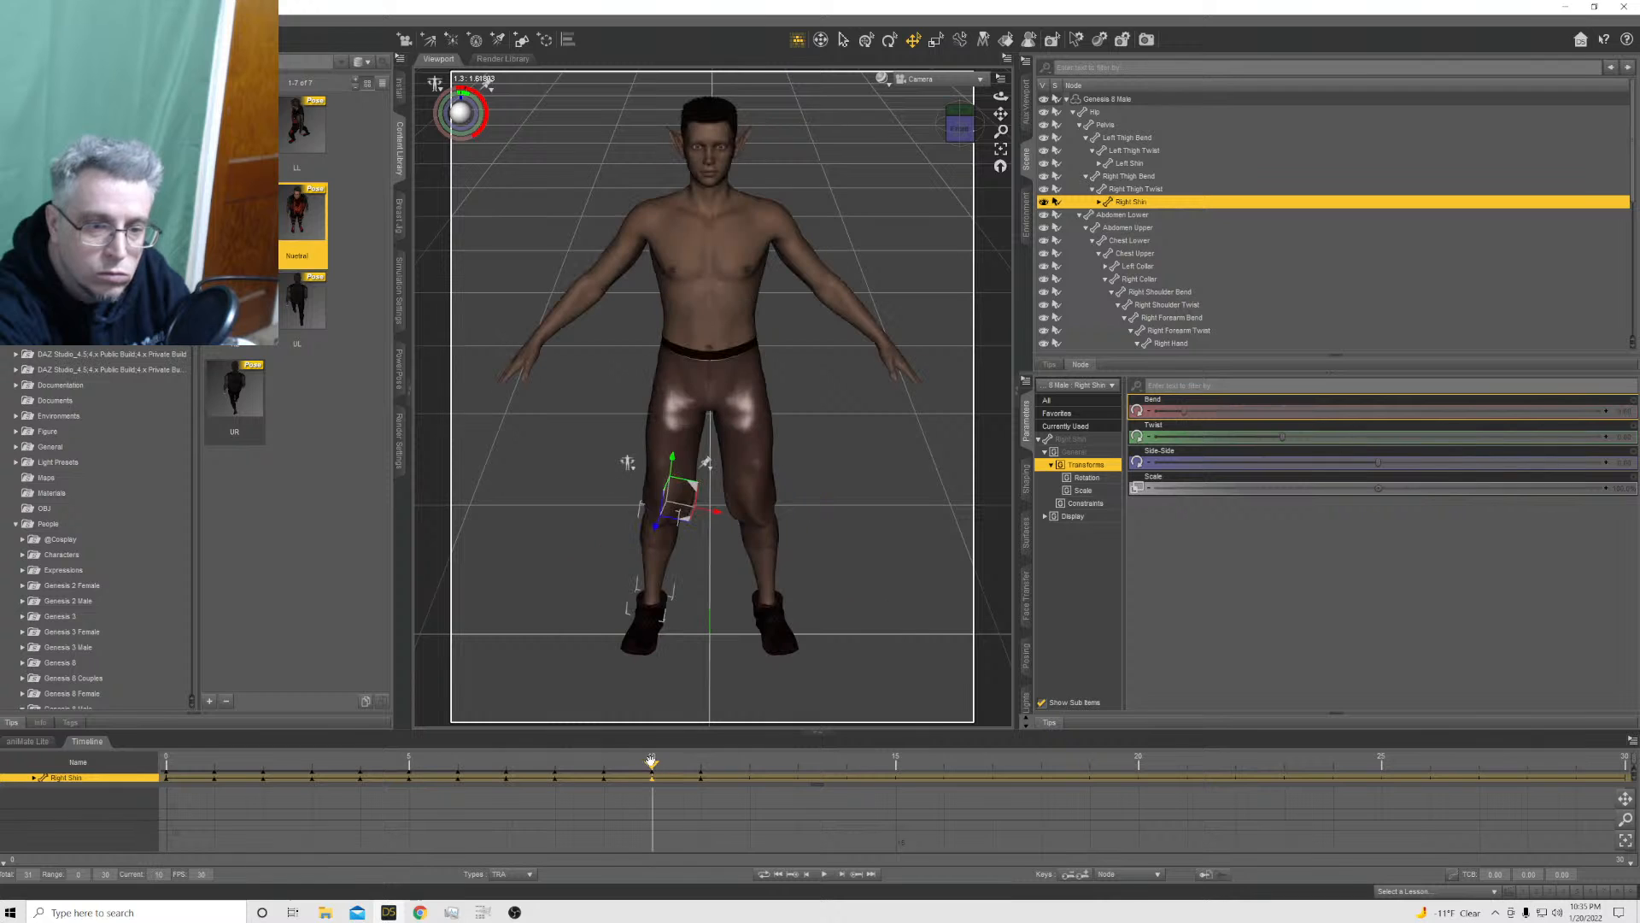
double_click(250, 413, "ctrl")
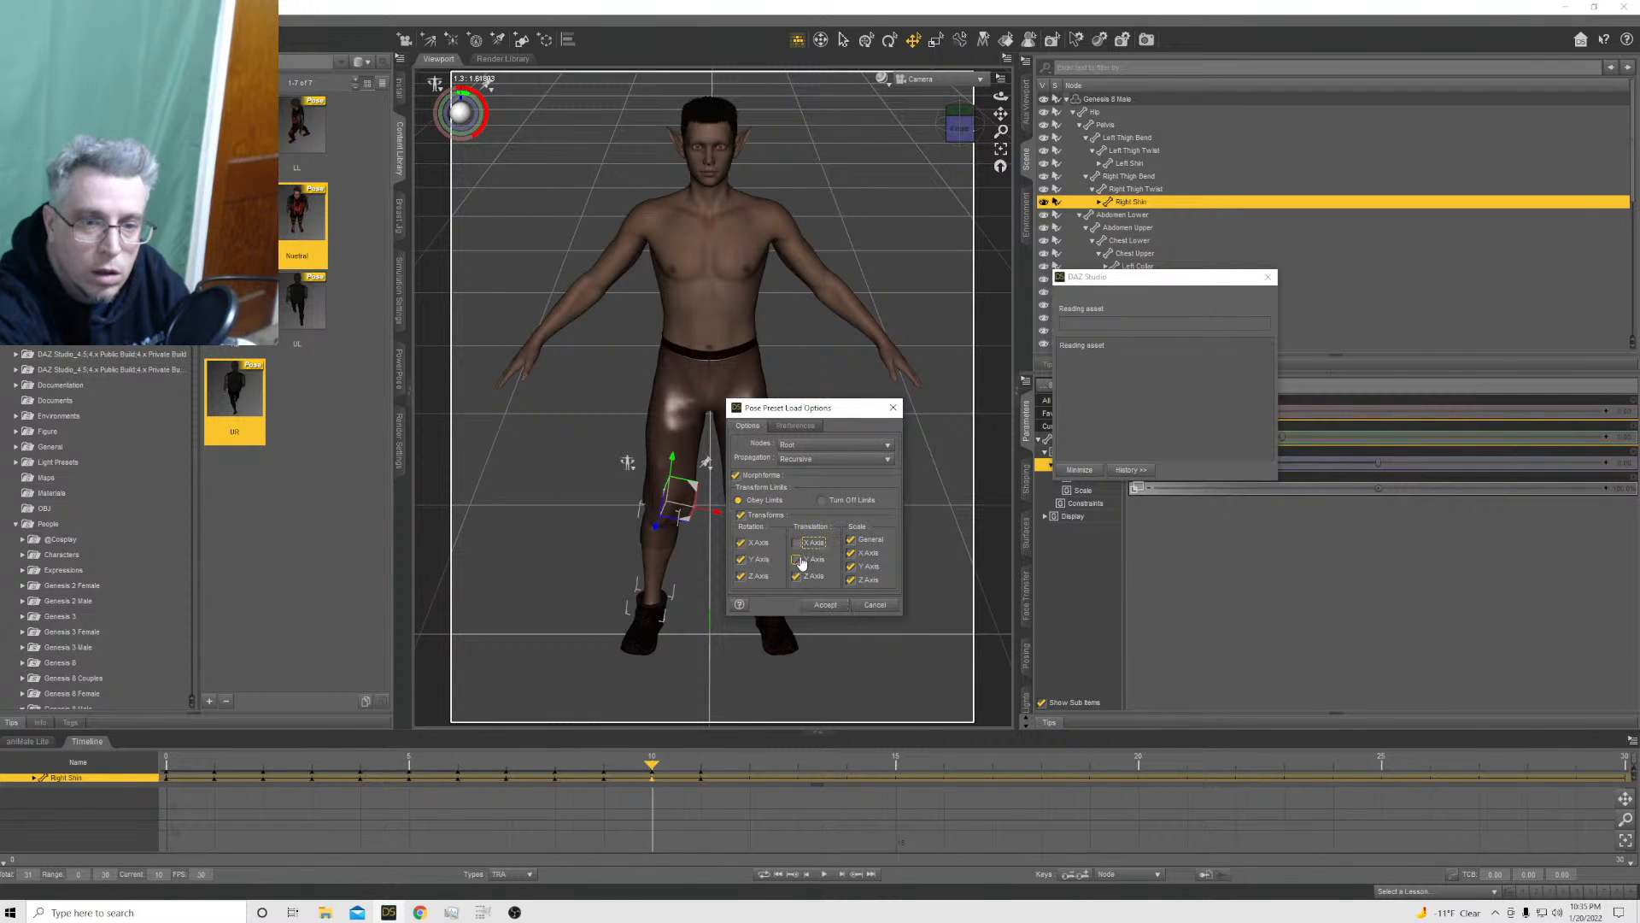
left_click(796, 559)
left_click(796, 575)
left_click(824, 604)
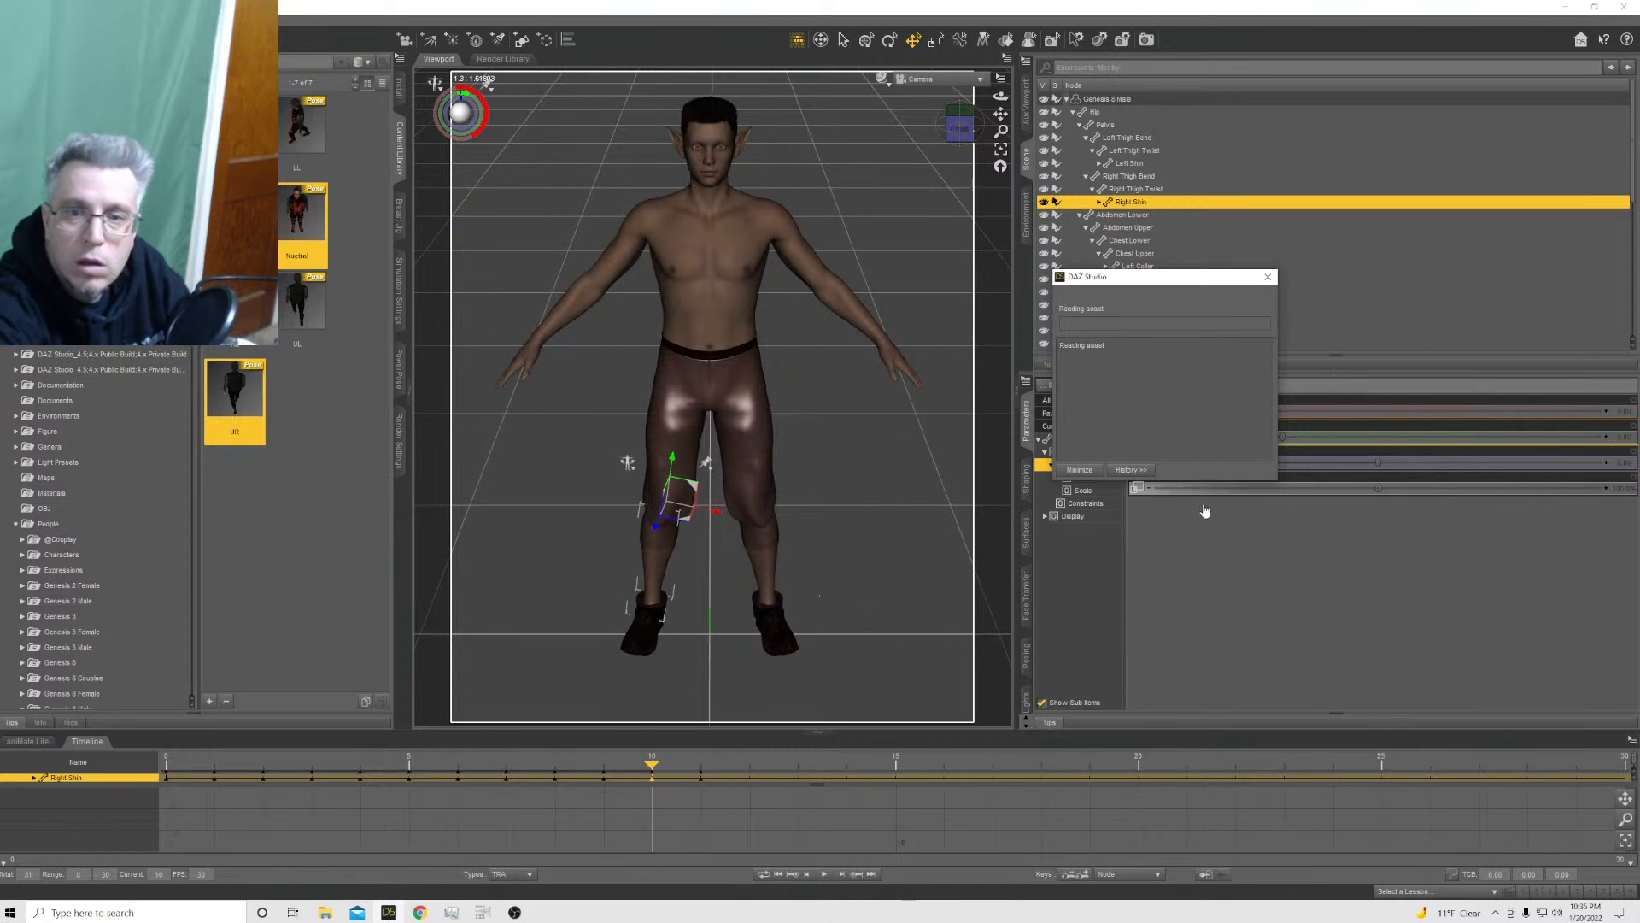
Turn the Genesis 8 Male to face away at frame 10 by setting its Y Rotate to 180
left_click(1110, 99)
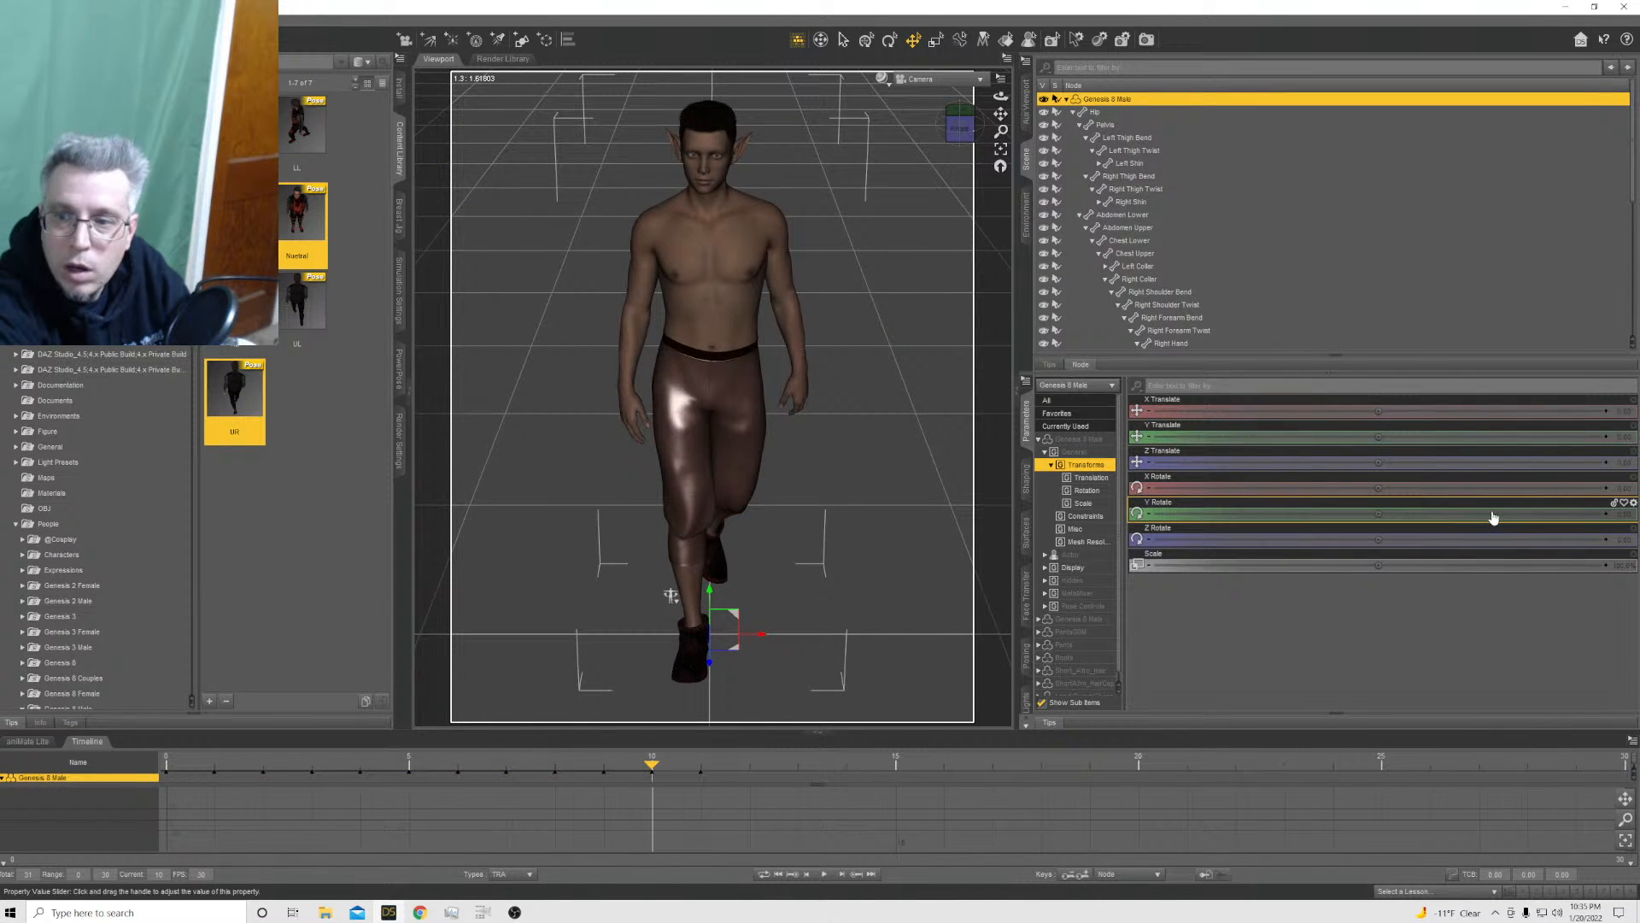
left_click(1619, 513)
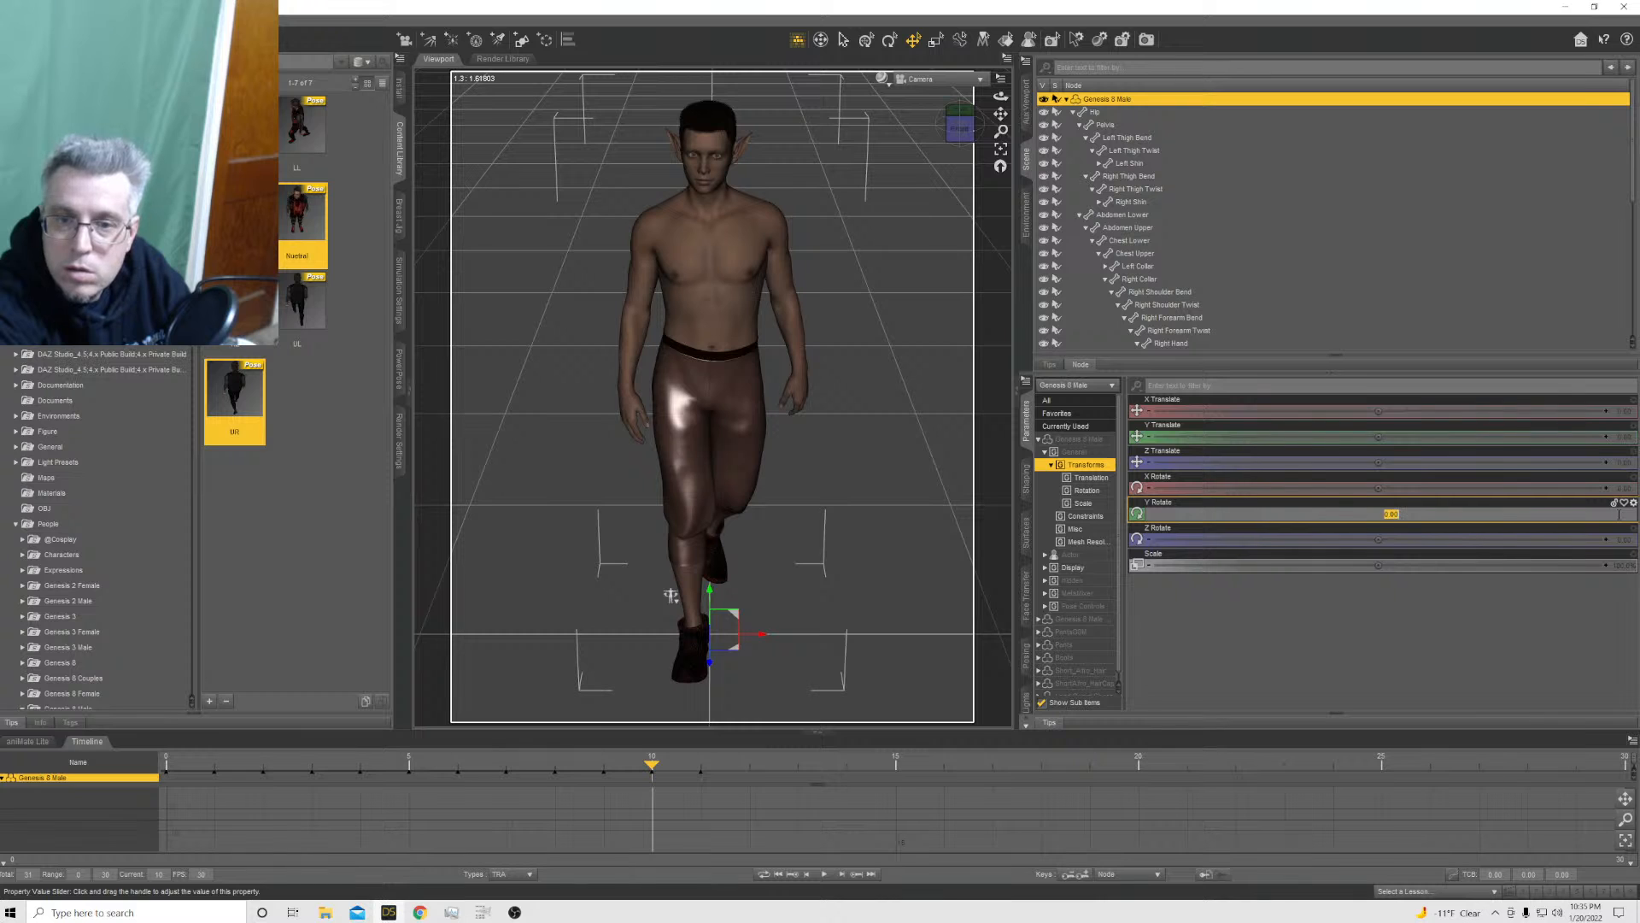
type("180")
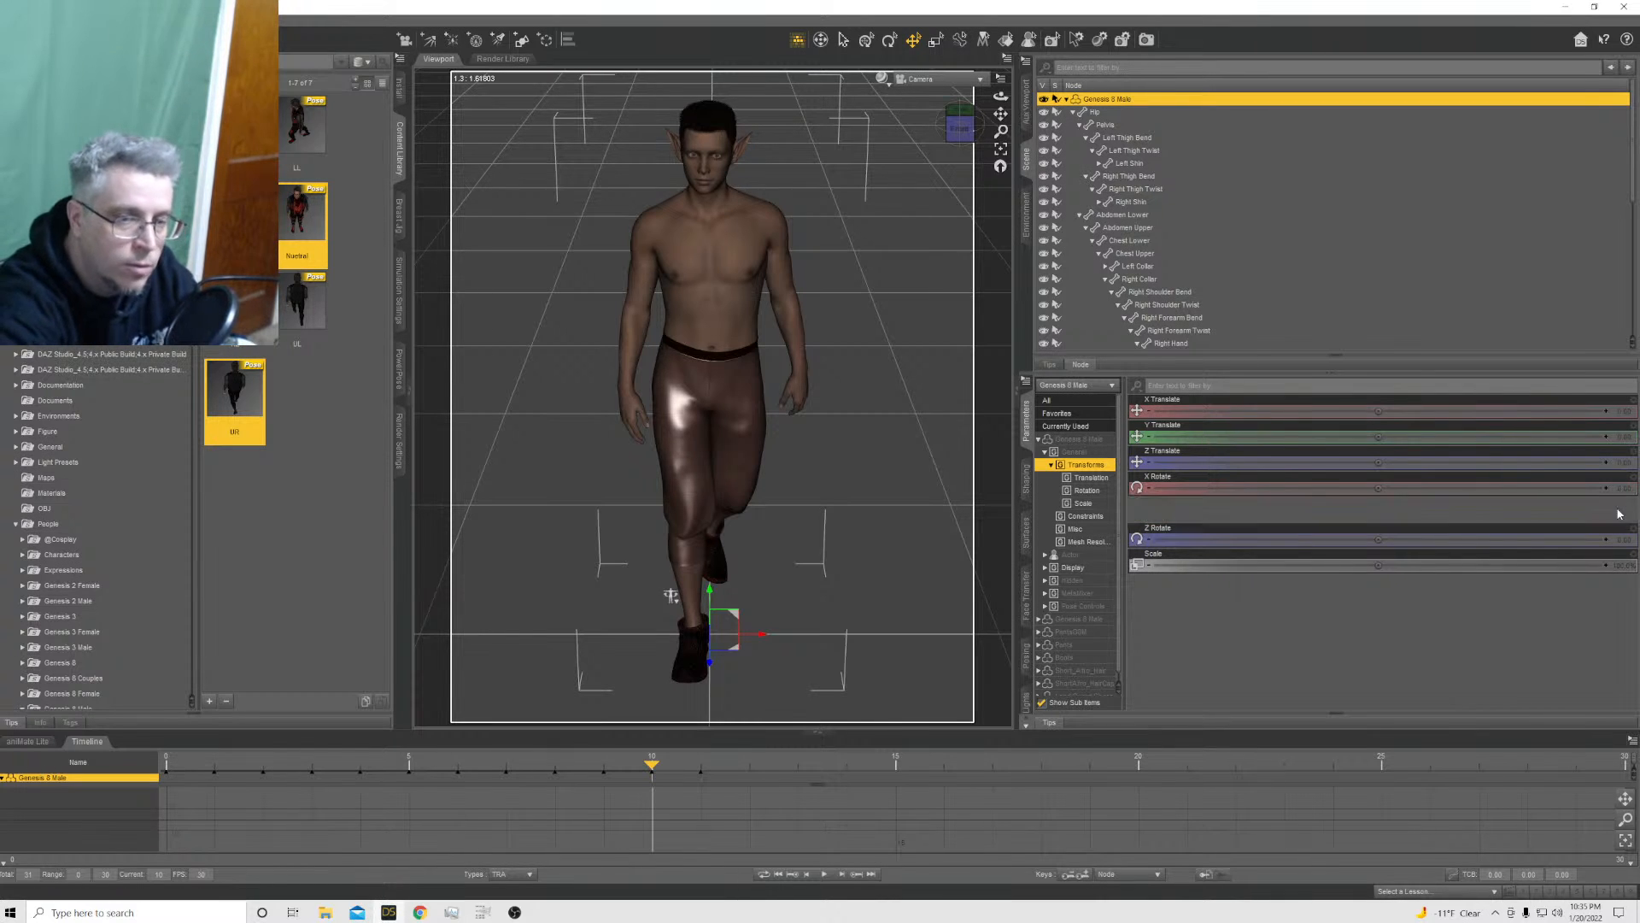
key("Return")
Move the right leg forward at frame 10 with the thigh's Bend at about -33 and the shin's Bend at about 14
left_click(722, 500)
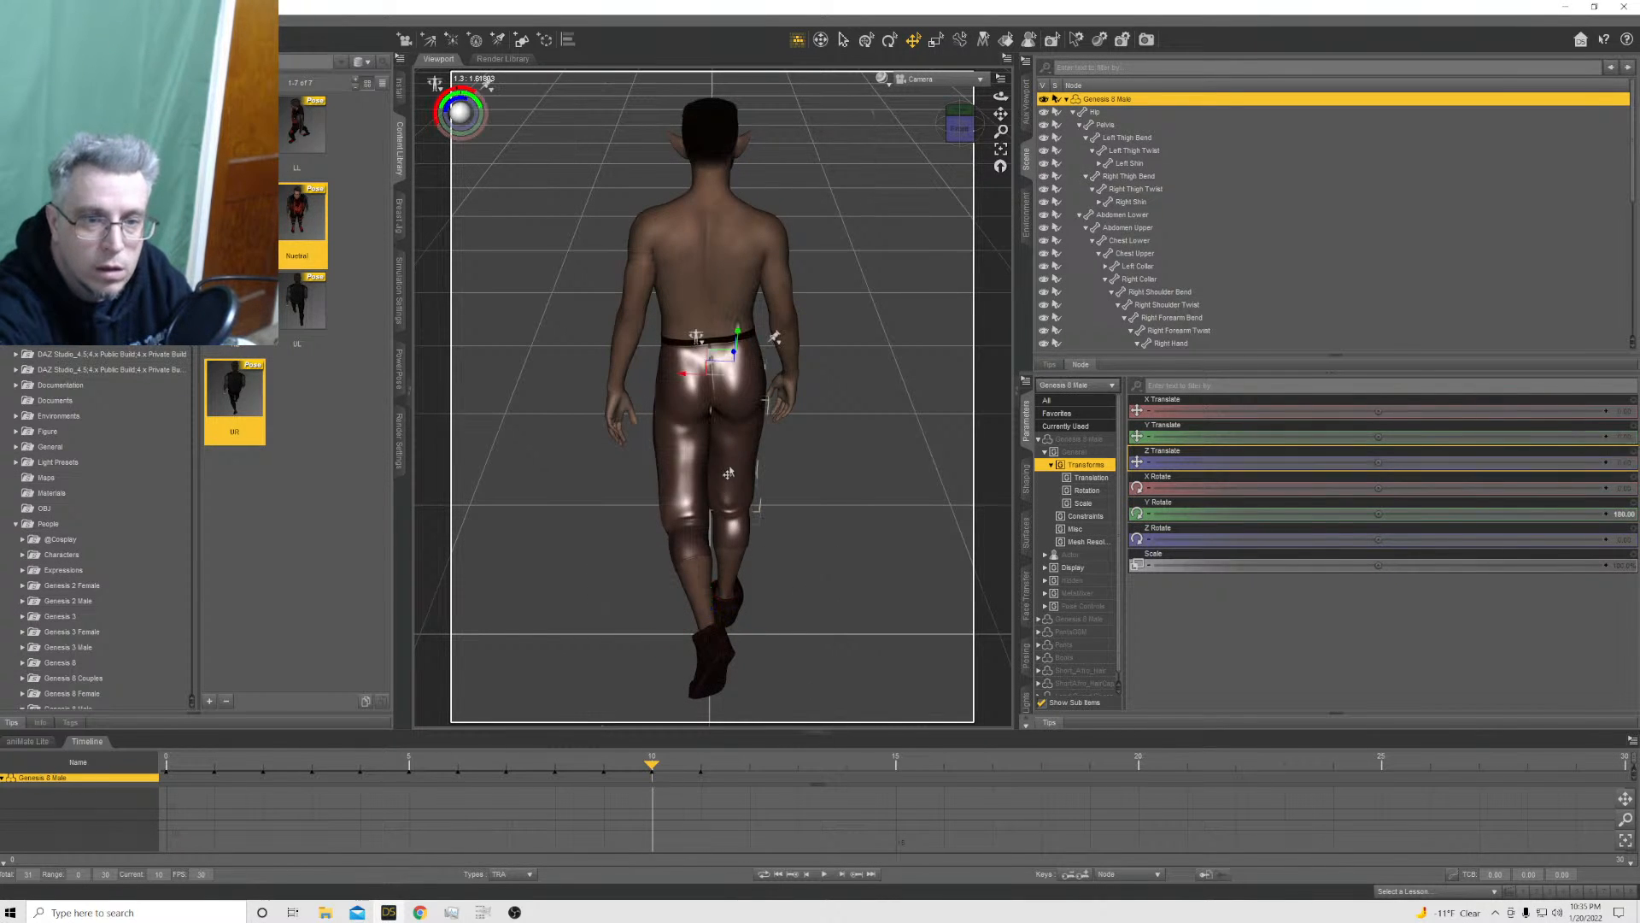
left_click_drag(1471, 408, 1399, 406)
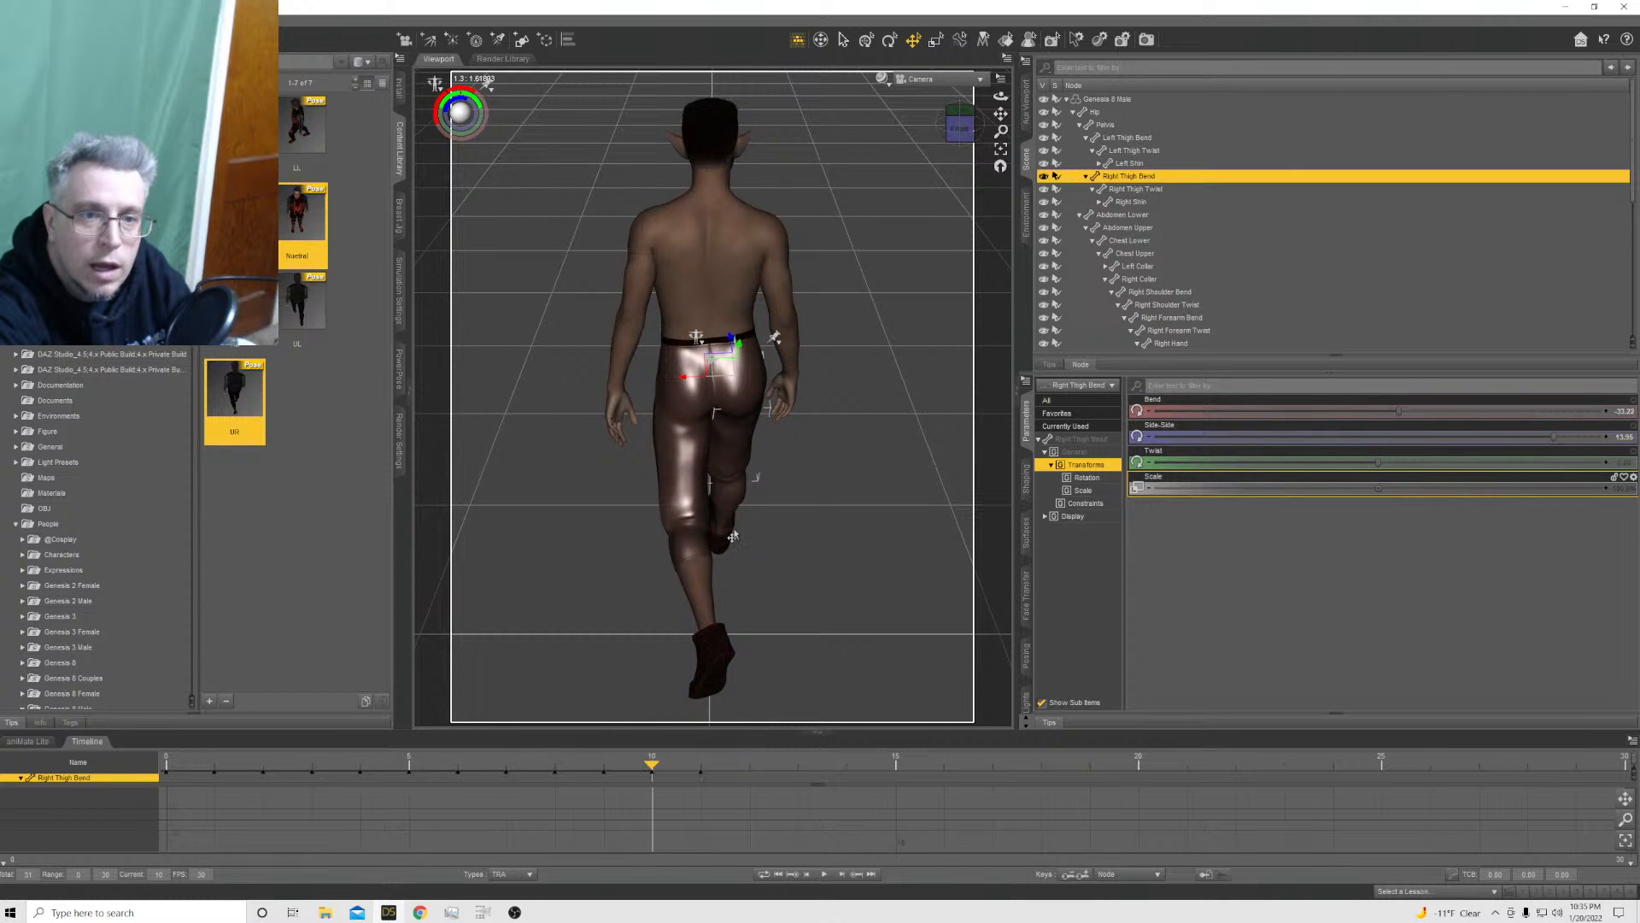
left_click(726, 507)
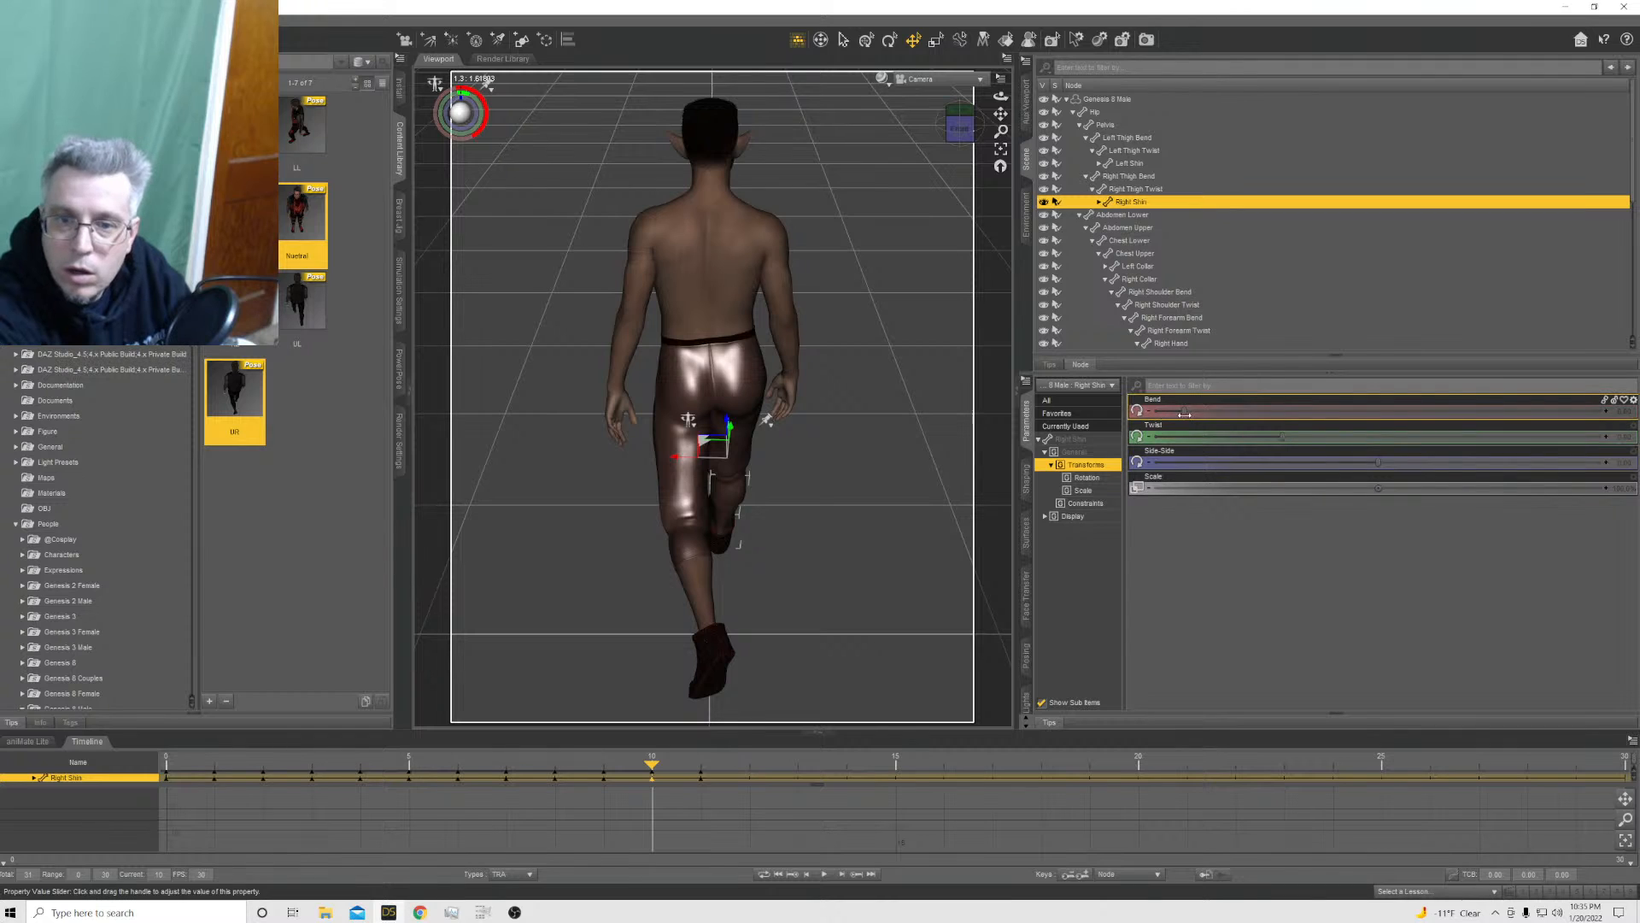
left_click_drag(1194, 413, 1224, 411)
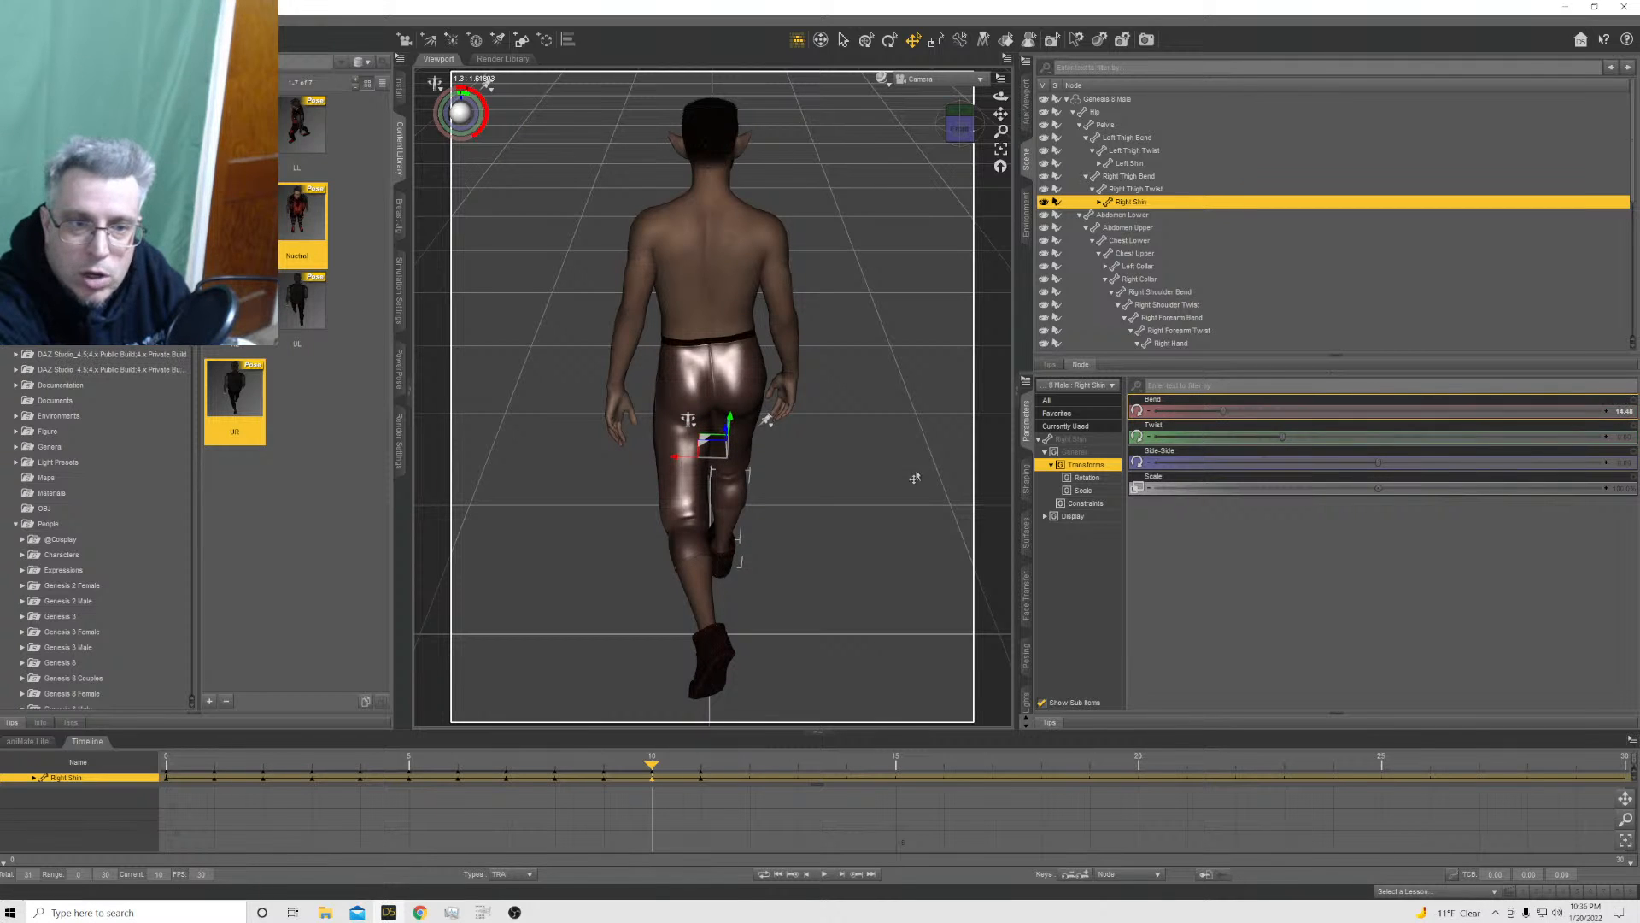
Refine the right leg at frame 10: thigh Side-Side about 10.5, thigh Bend about -40 and shin Bend about 24
left_click(739, 437)
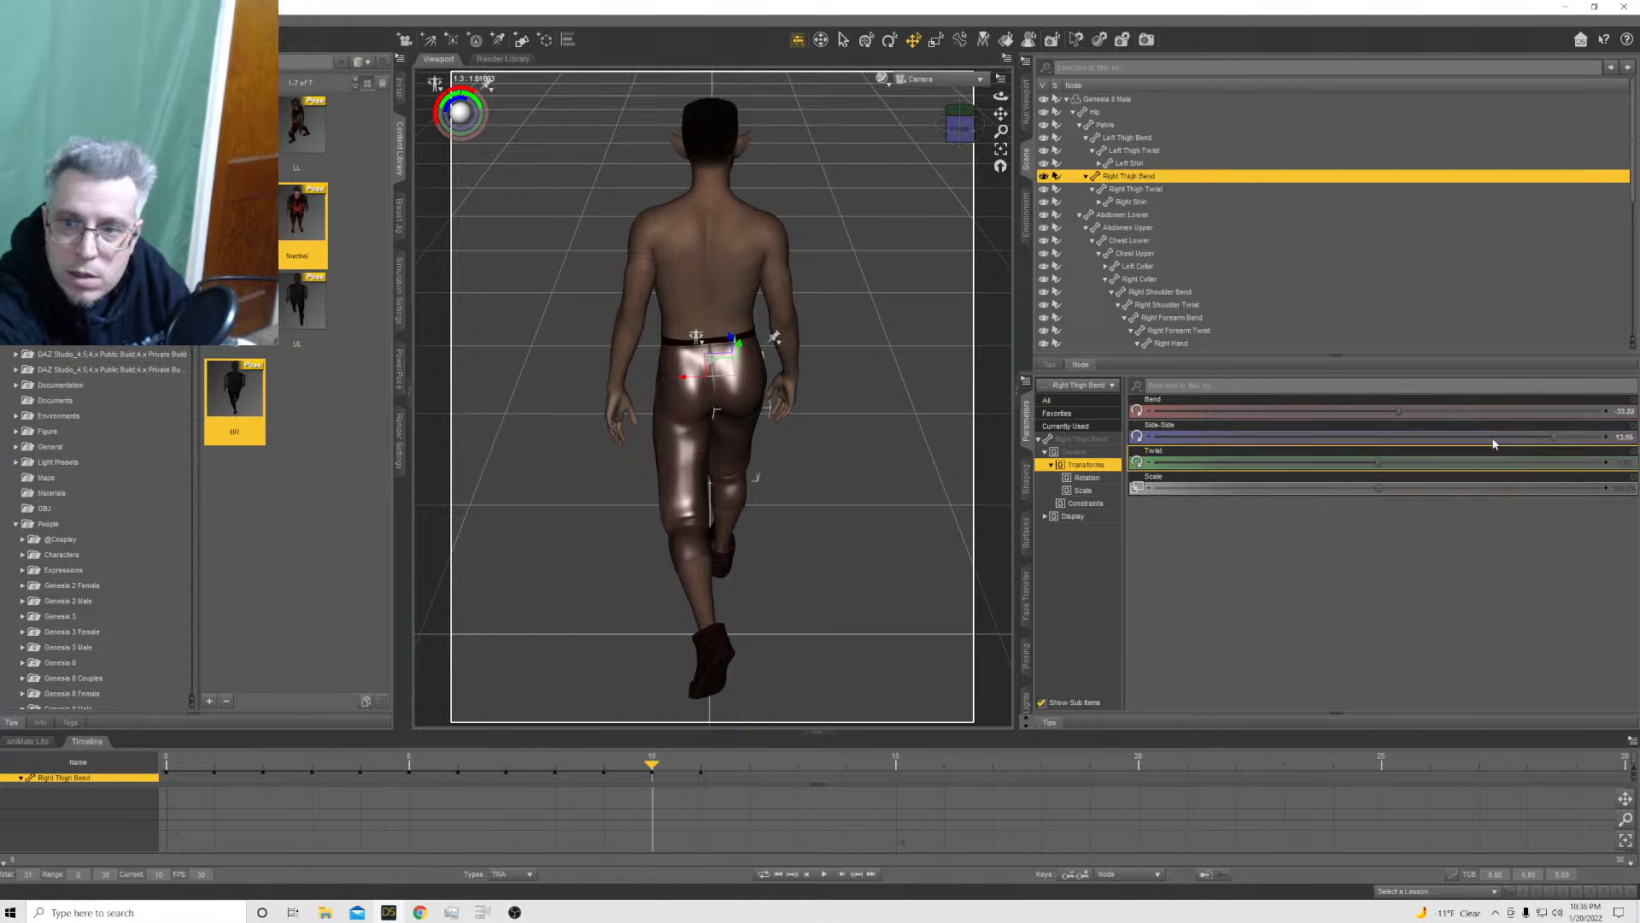
left_click_drag(1553, 436, 1540, 436)
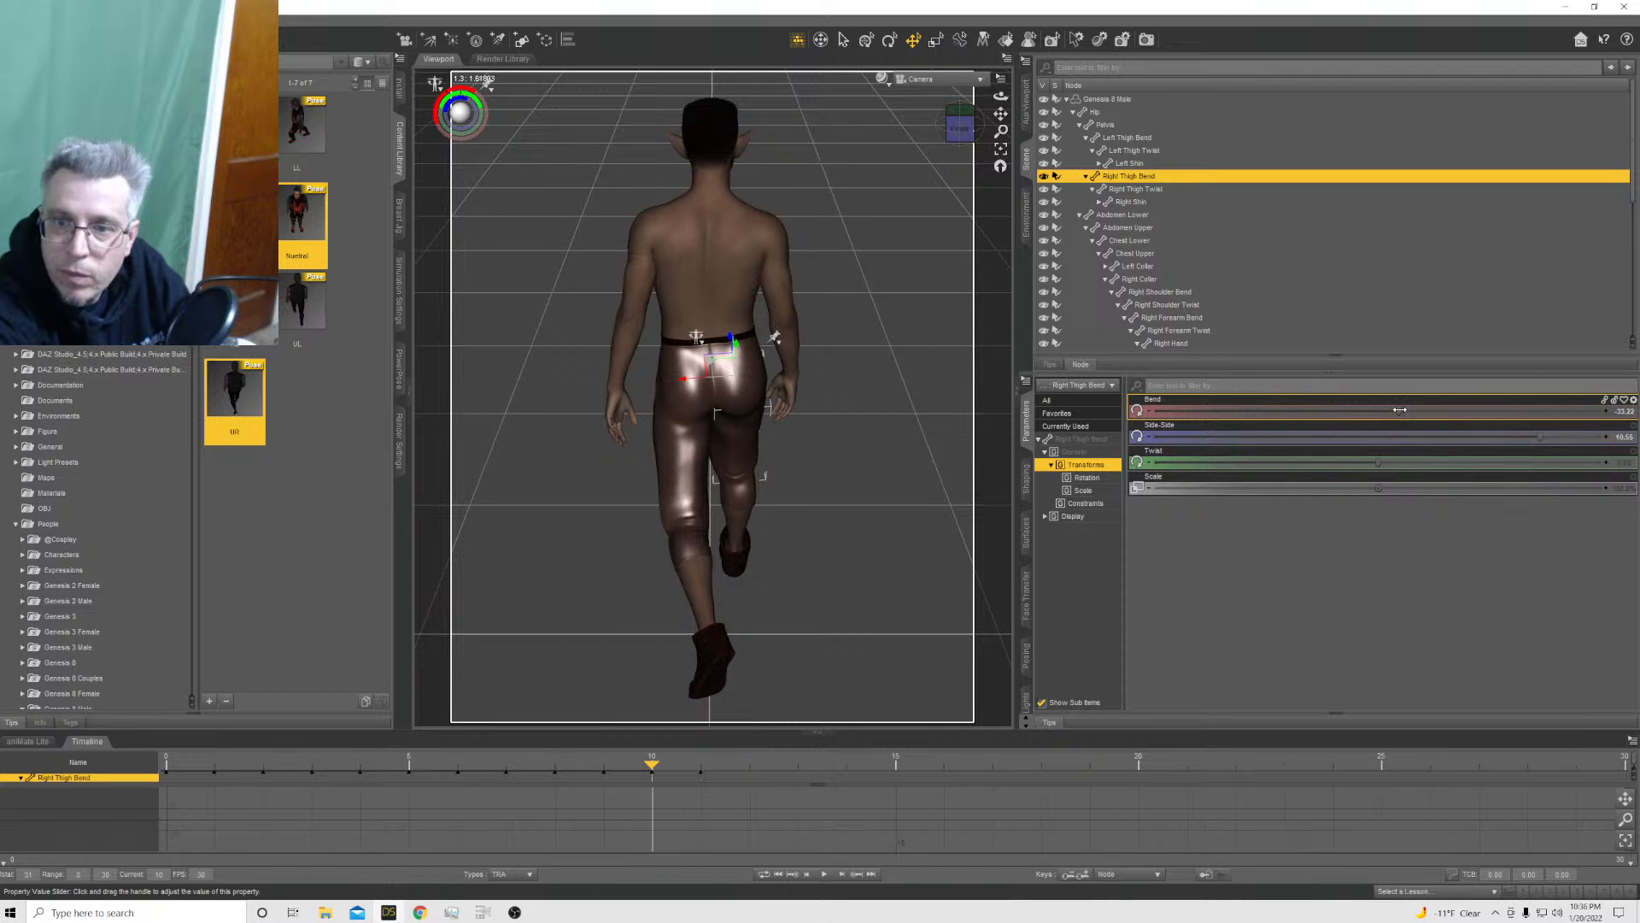
mouse_move(1398, 410)
left_mouse_down()
mouse_move(1414, 408)
mouse_move(1378, 410)
left_mouse_up()
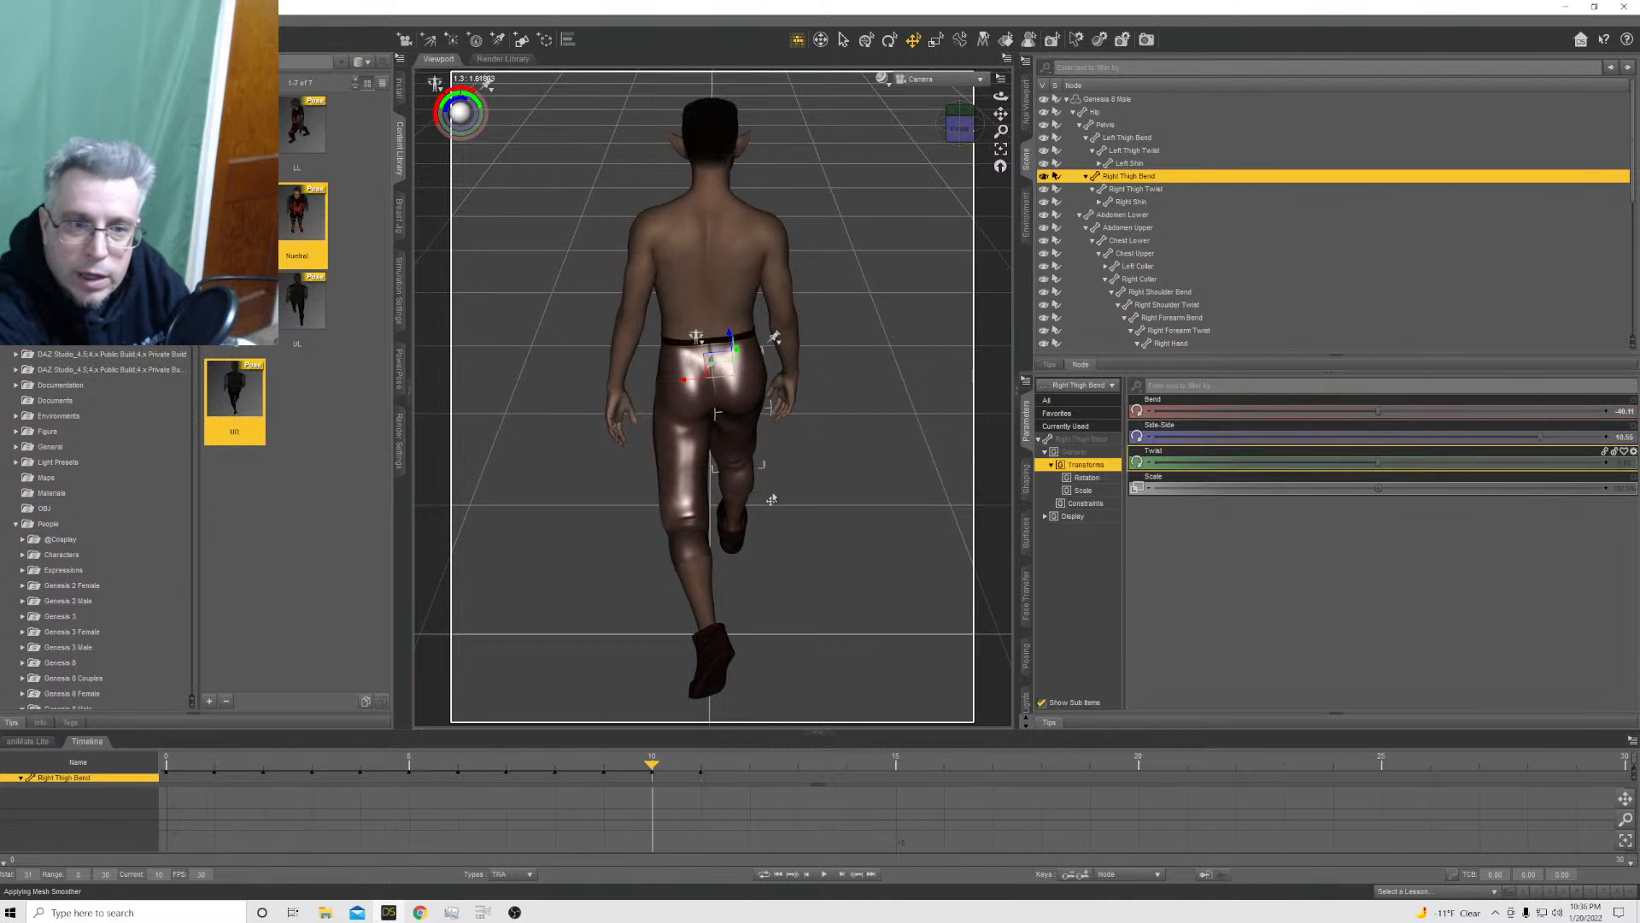
left_click(724, 499)
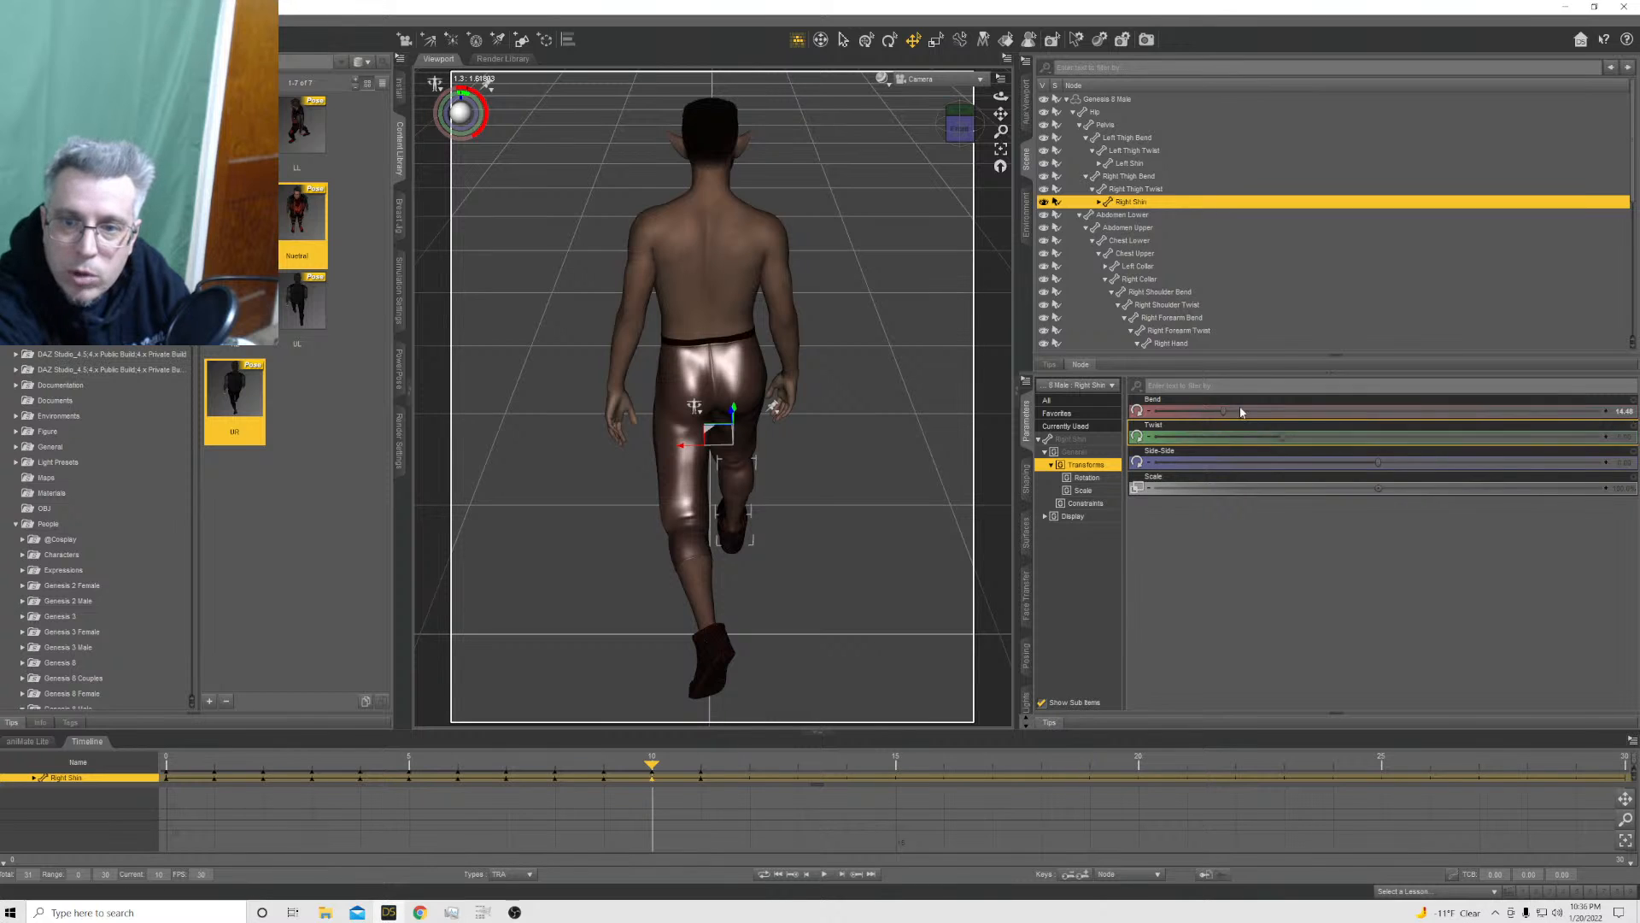
left_click_drag(1223, 410, 1249, 412)
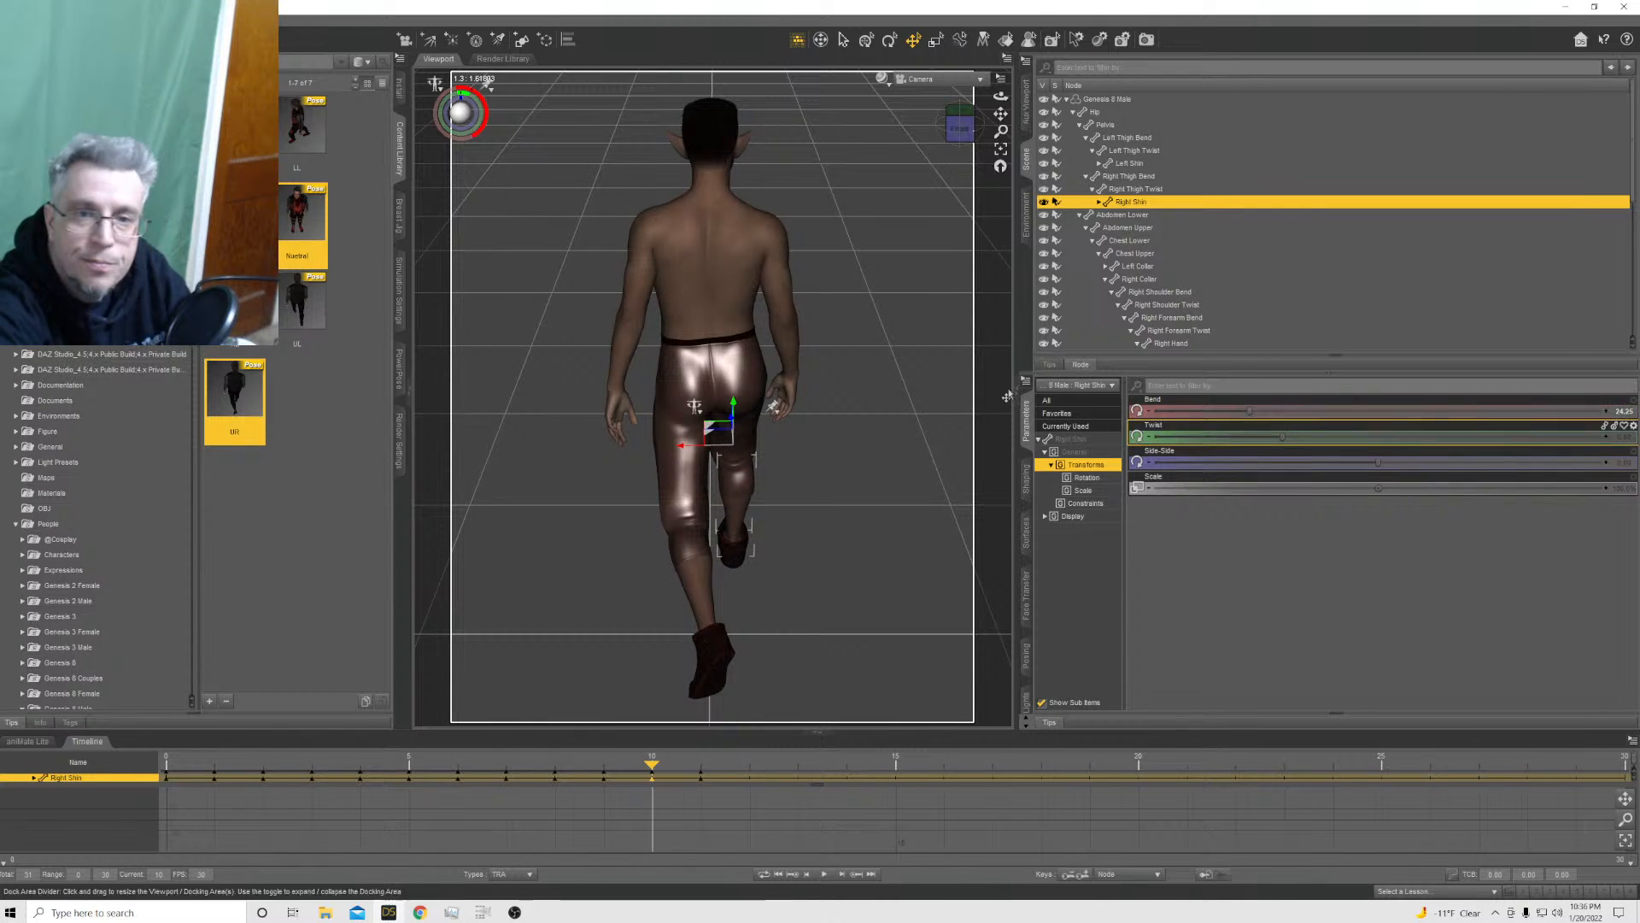
Apply the UR pose preset to the Genesis 8 Male at frame 11 with the Translation axes excluded
left_click(702, 778)
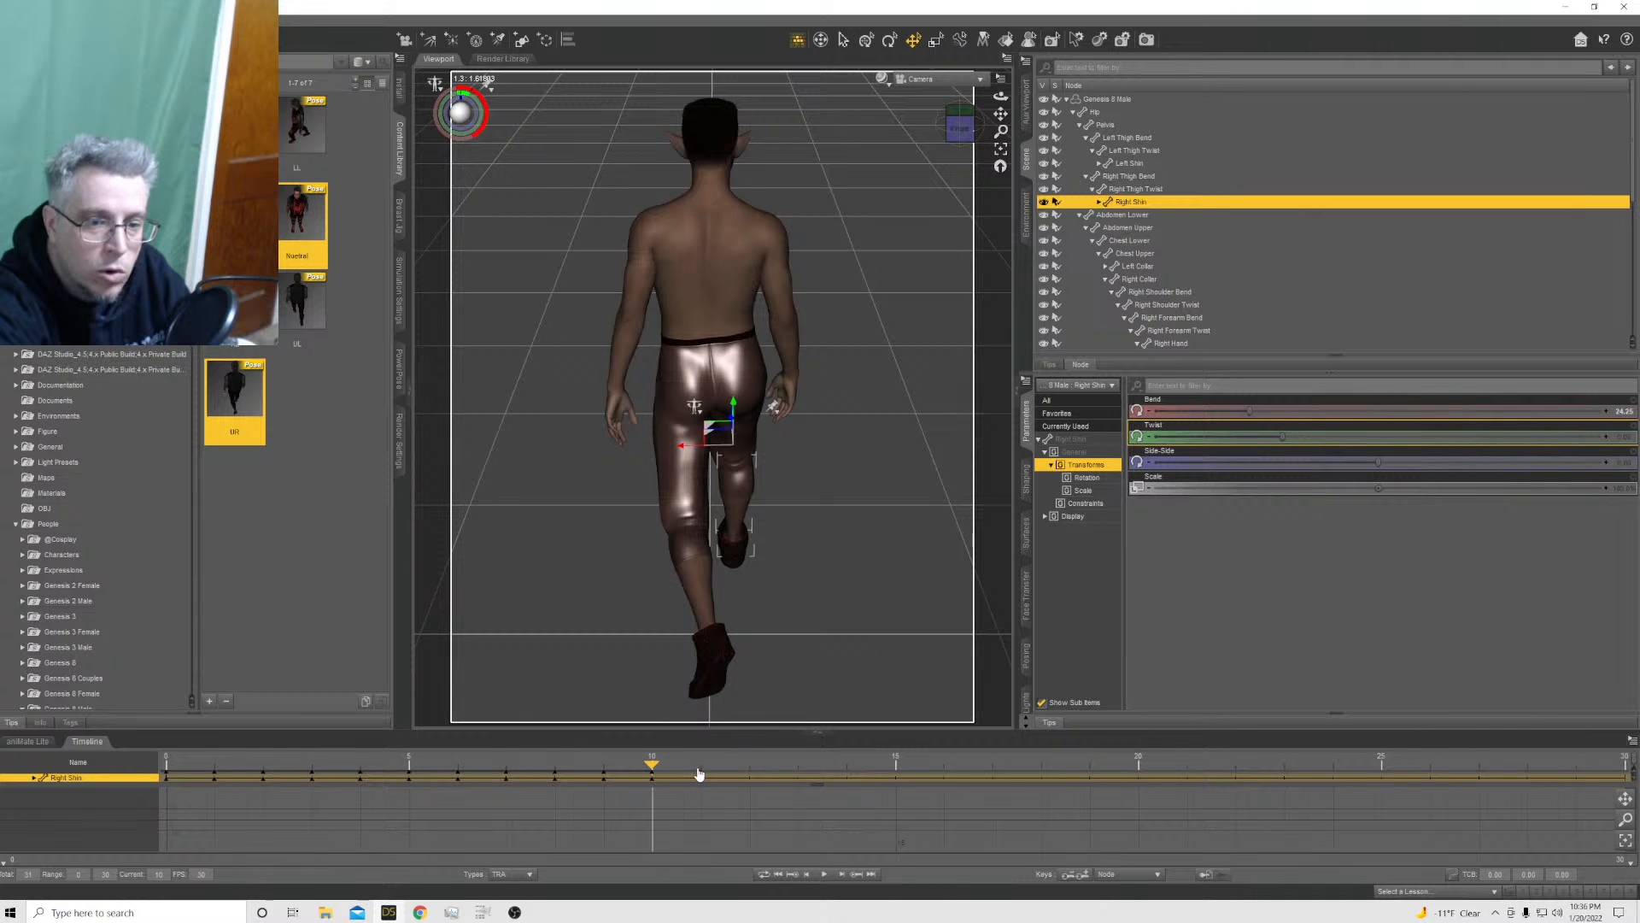
left_click(699, 767)
double_click(234, 389, "ctrl")
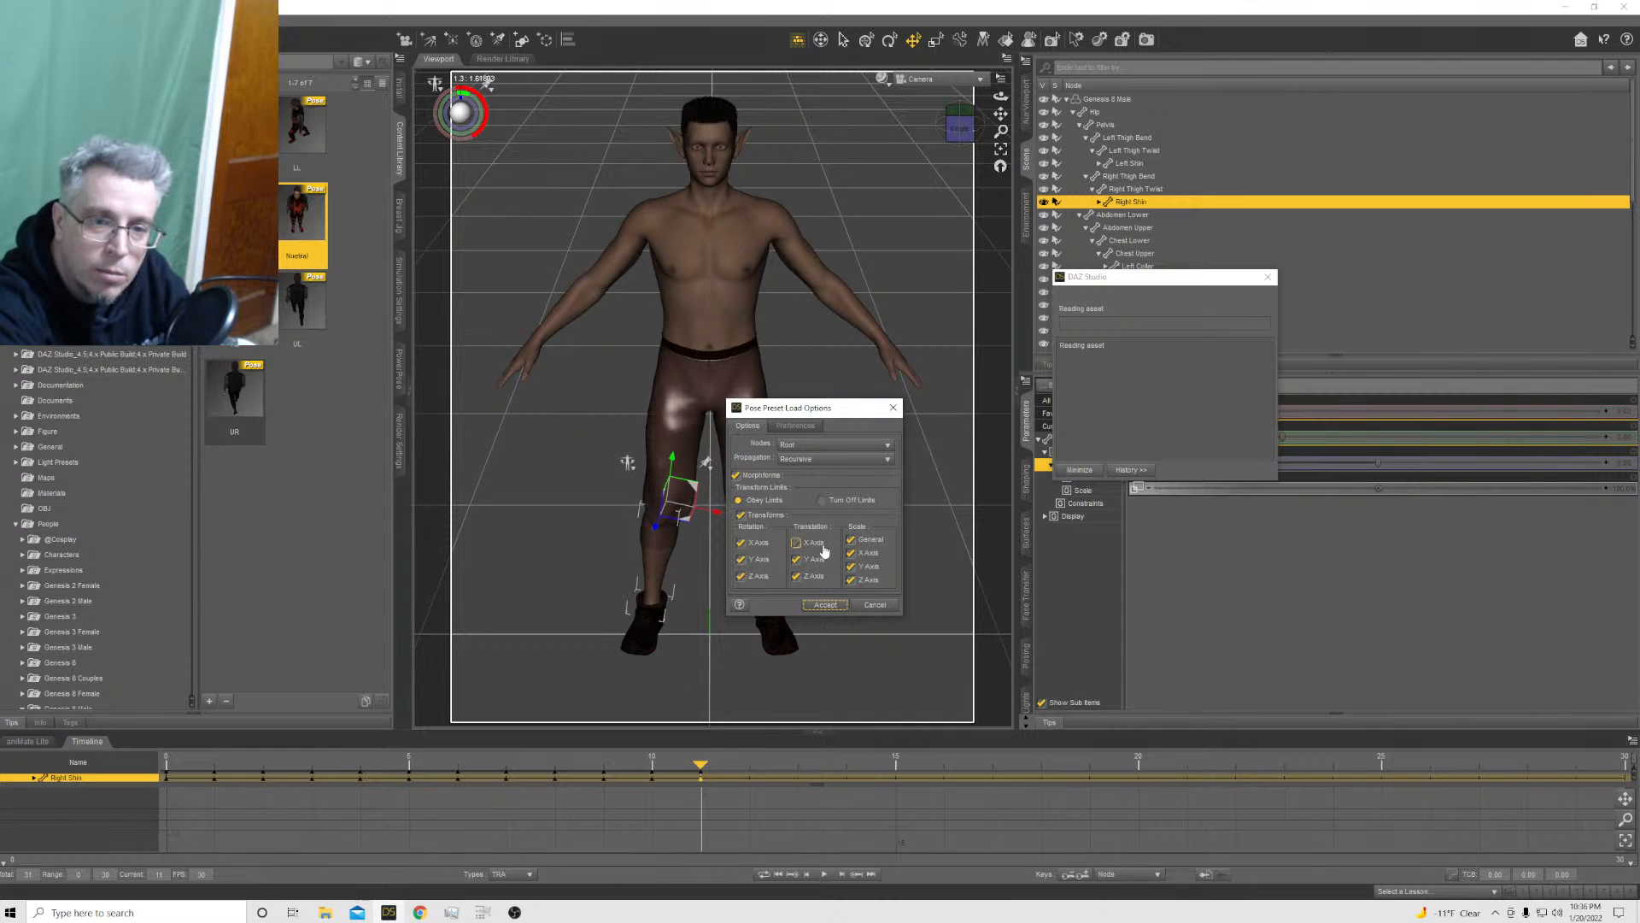
left_click(808, 559)
left_click(803, 576)
left_click(820, 605)
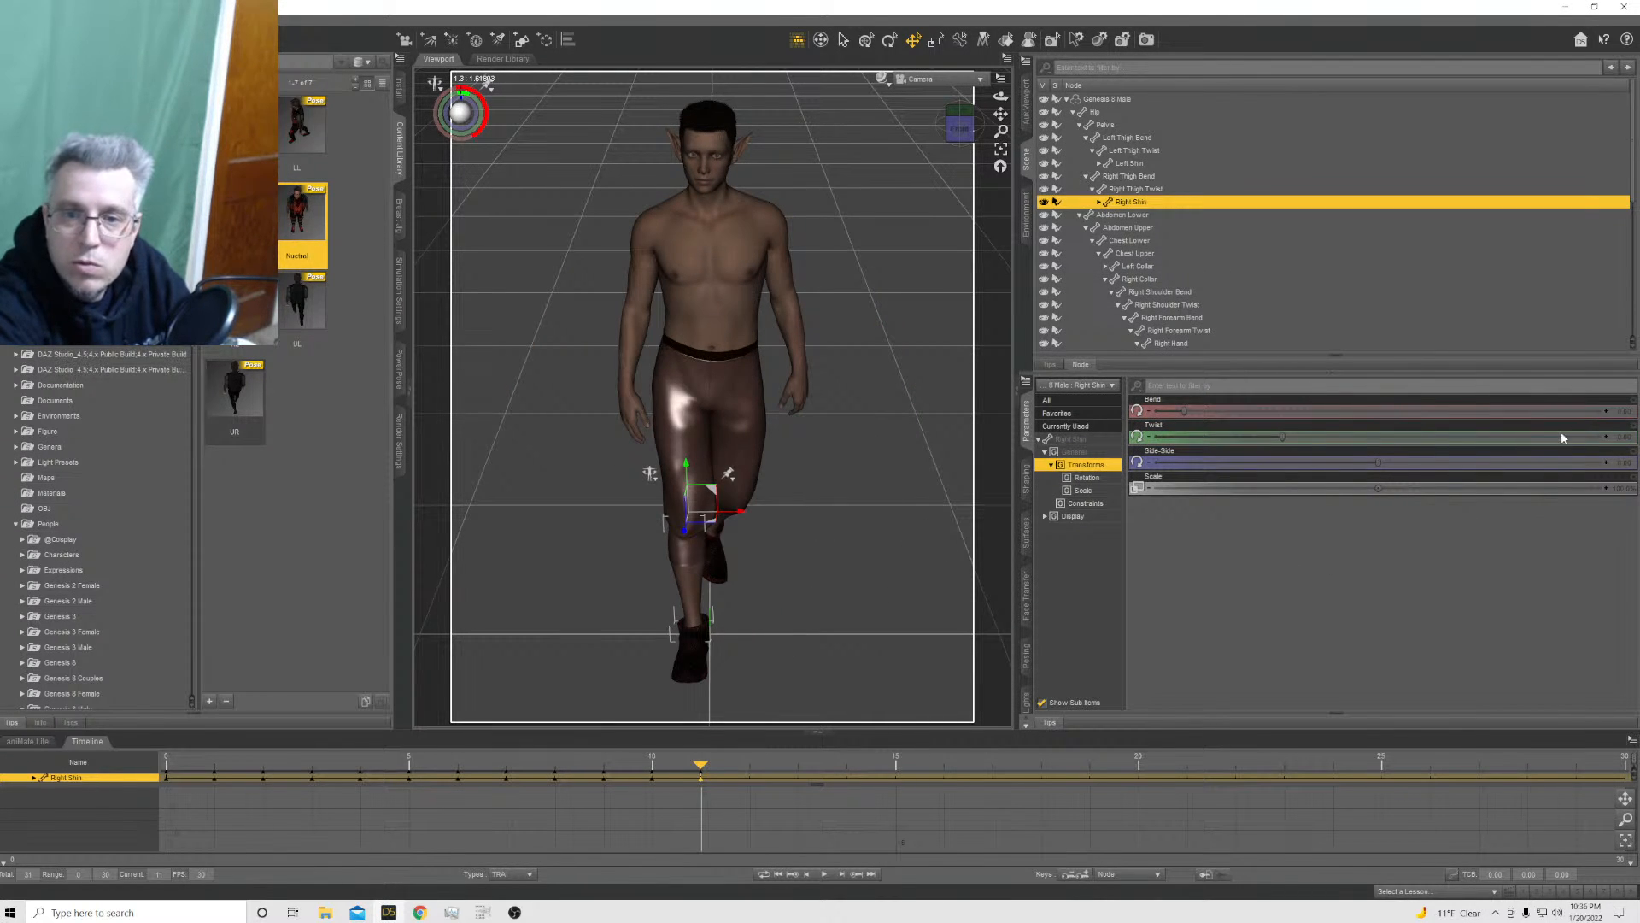
Turn the Genesis 8 Male to face left at frame 11 by setting its Y Rotate to about -79
left_click(1132, 100)
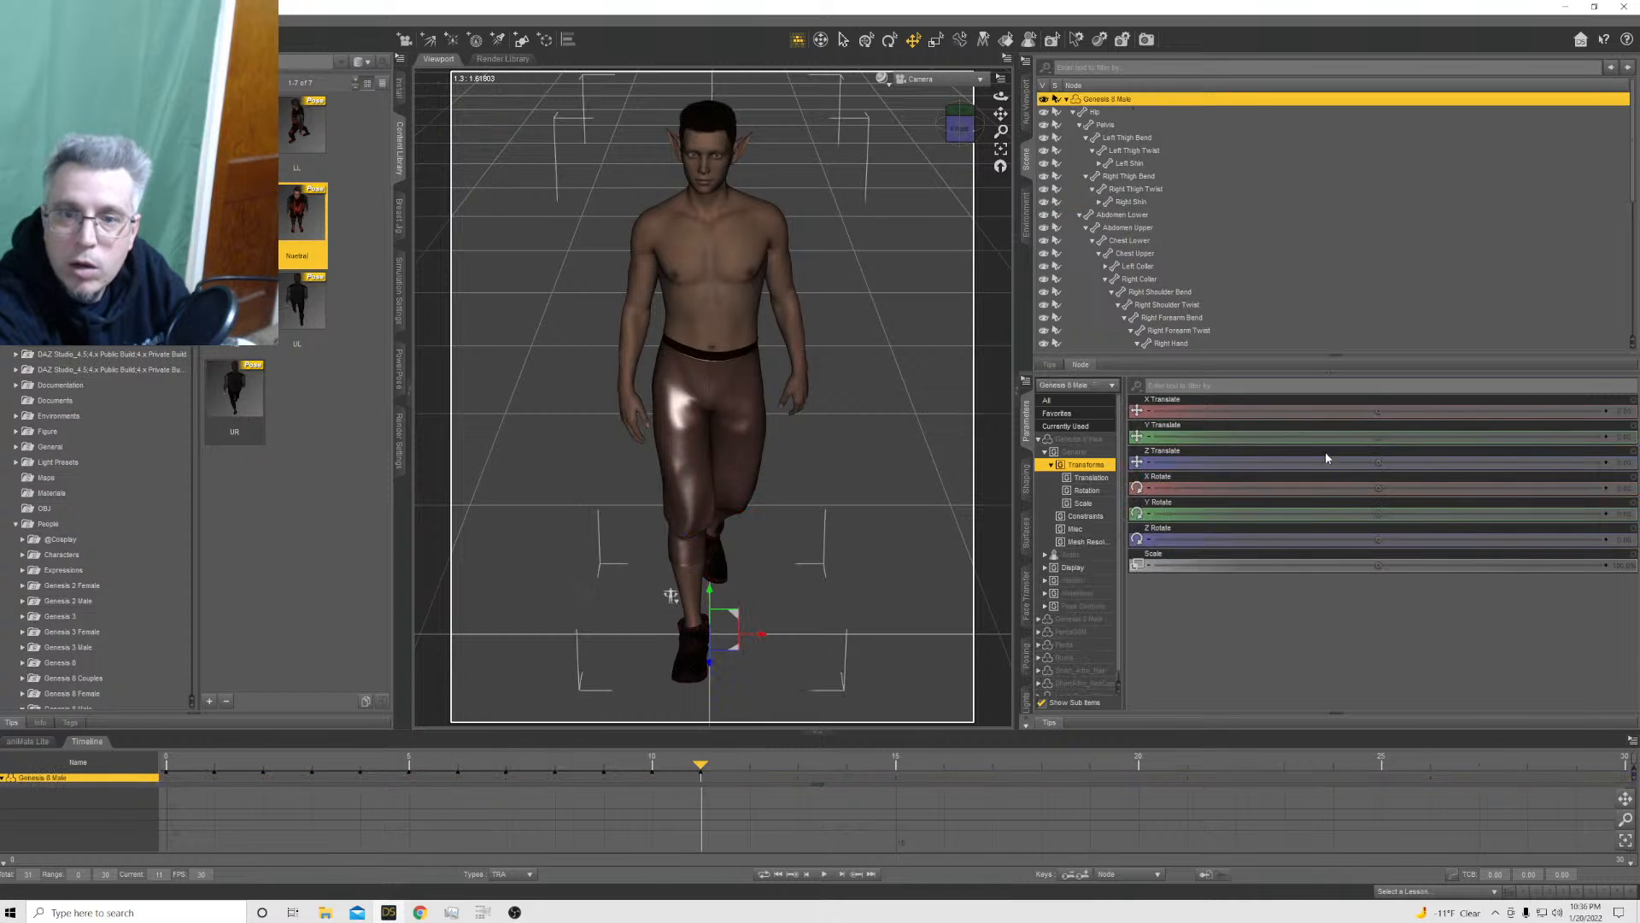
left_click(1624, 514)
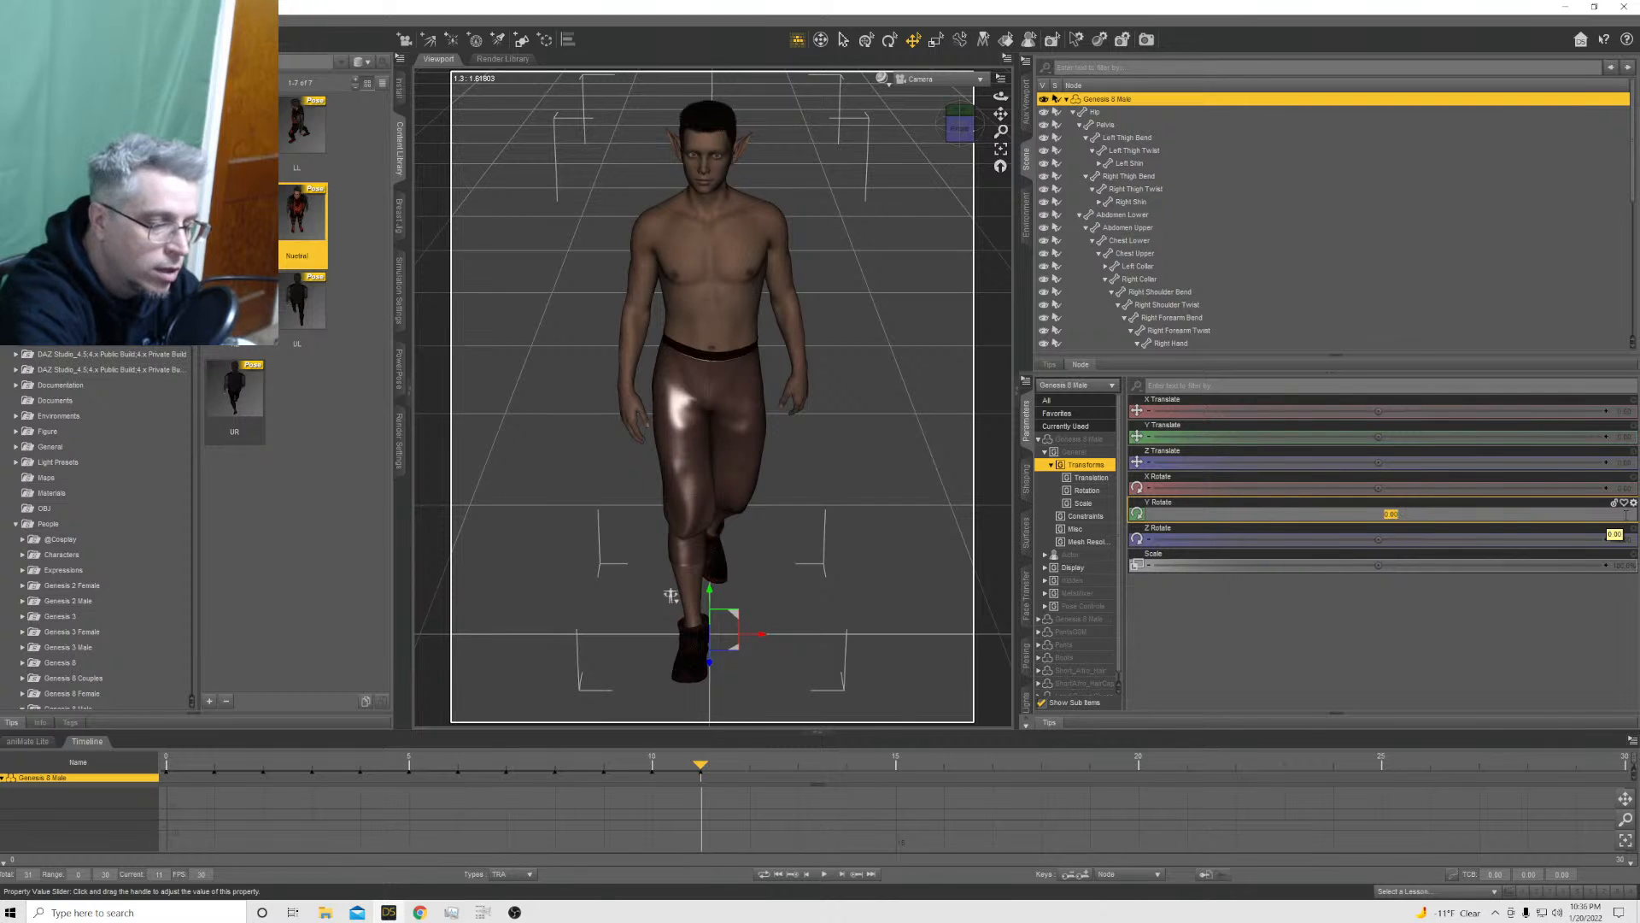
key("Return")
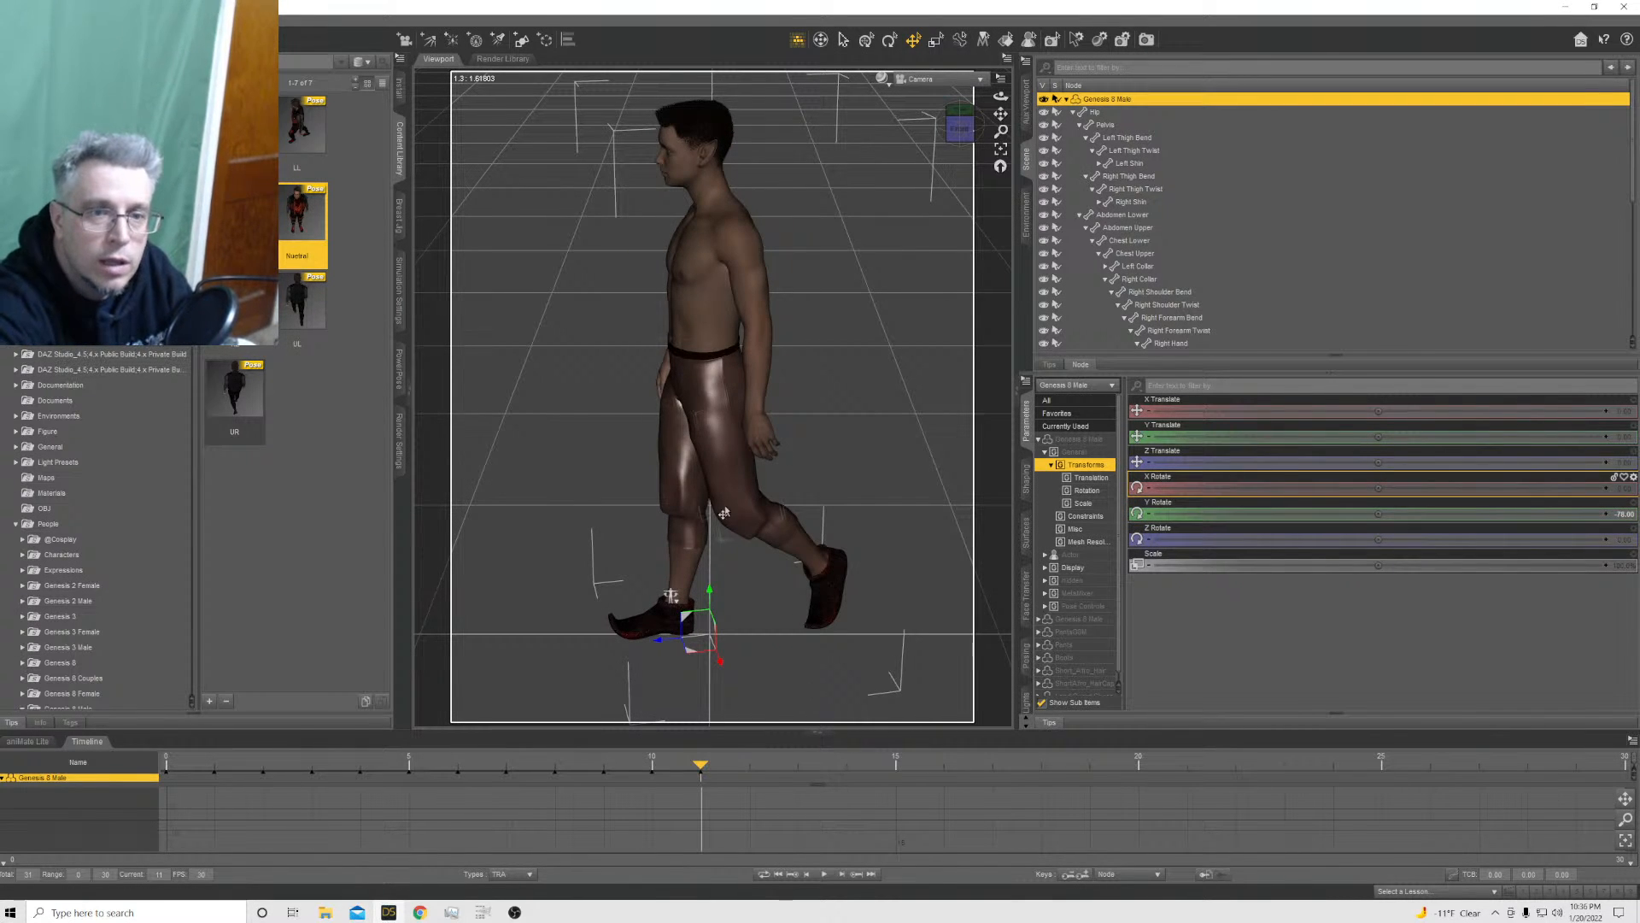
Widen the stride at frame 11: bend the right thigh forward, right shin Bend about 20 and left thigh Bend about 14.5
left_click(684, 483)
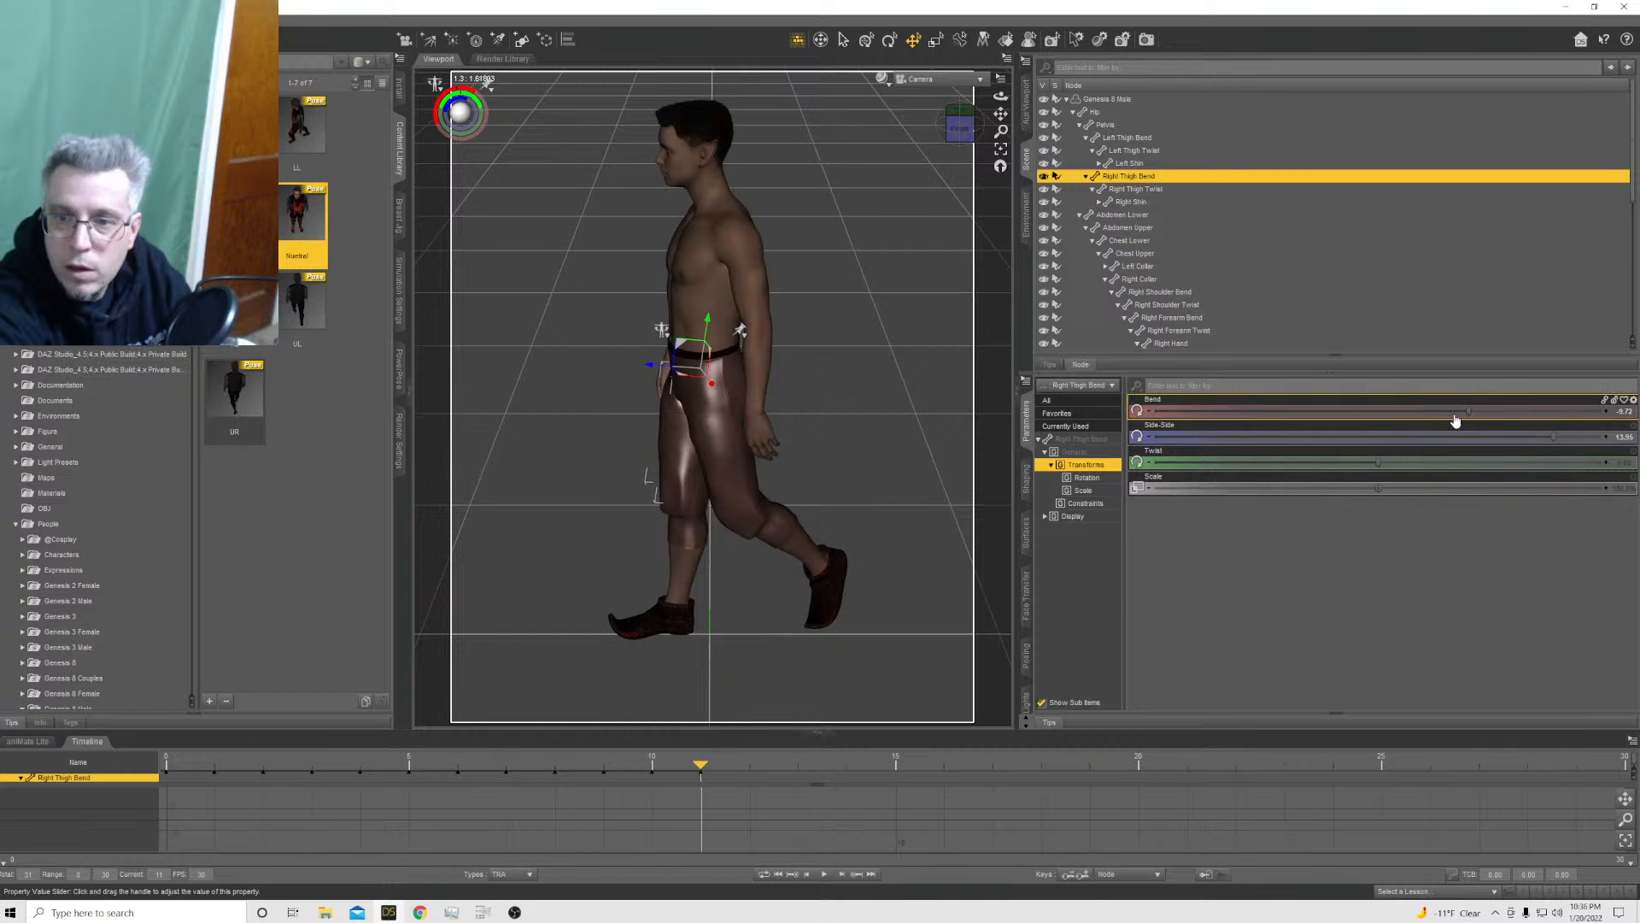
left_click_drag(1466, 410, 1329, 445)
left_click(611, 544)
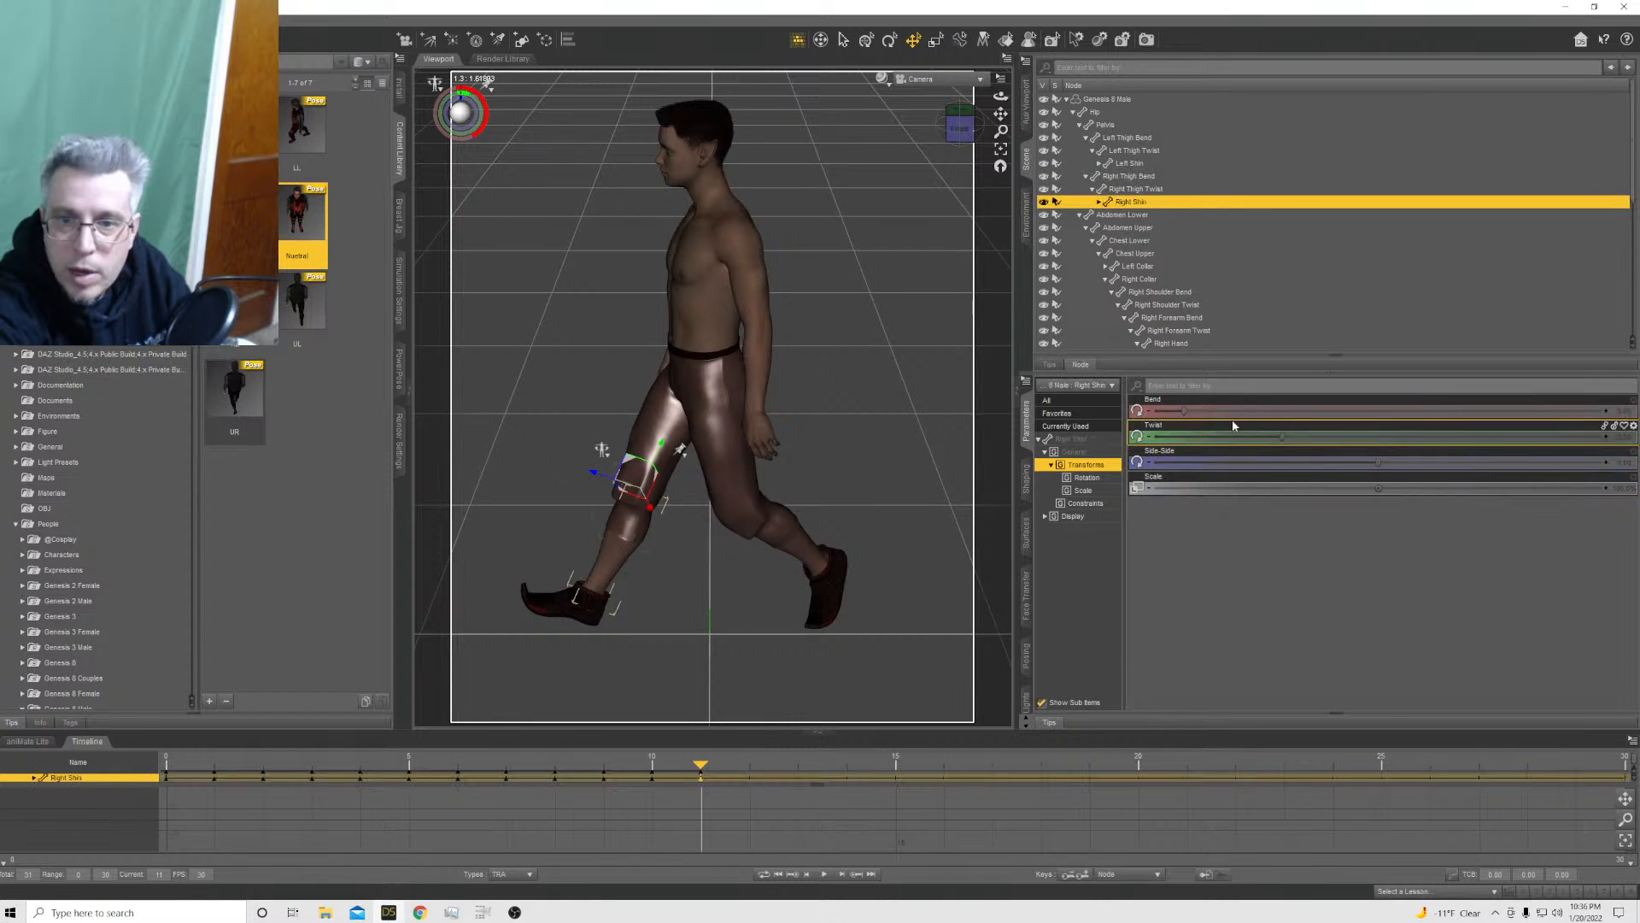
left_click_drag(1189, 413, 1239, 413)
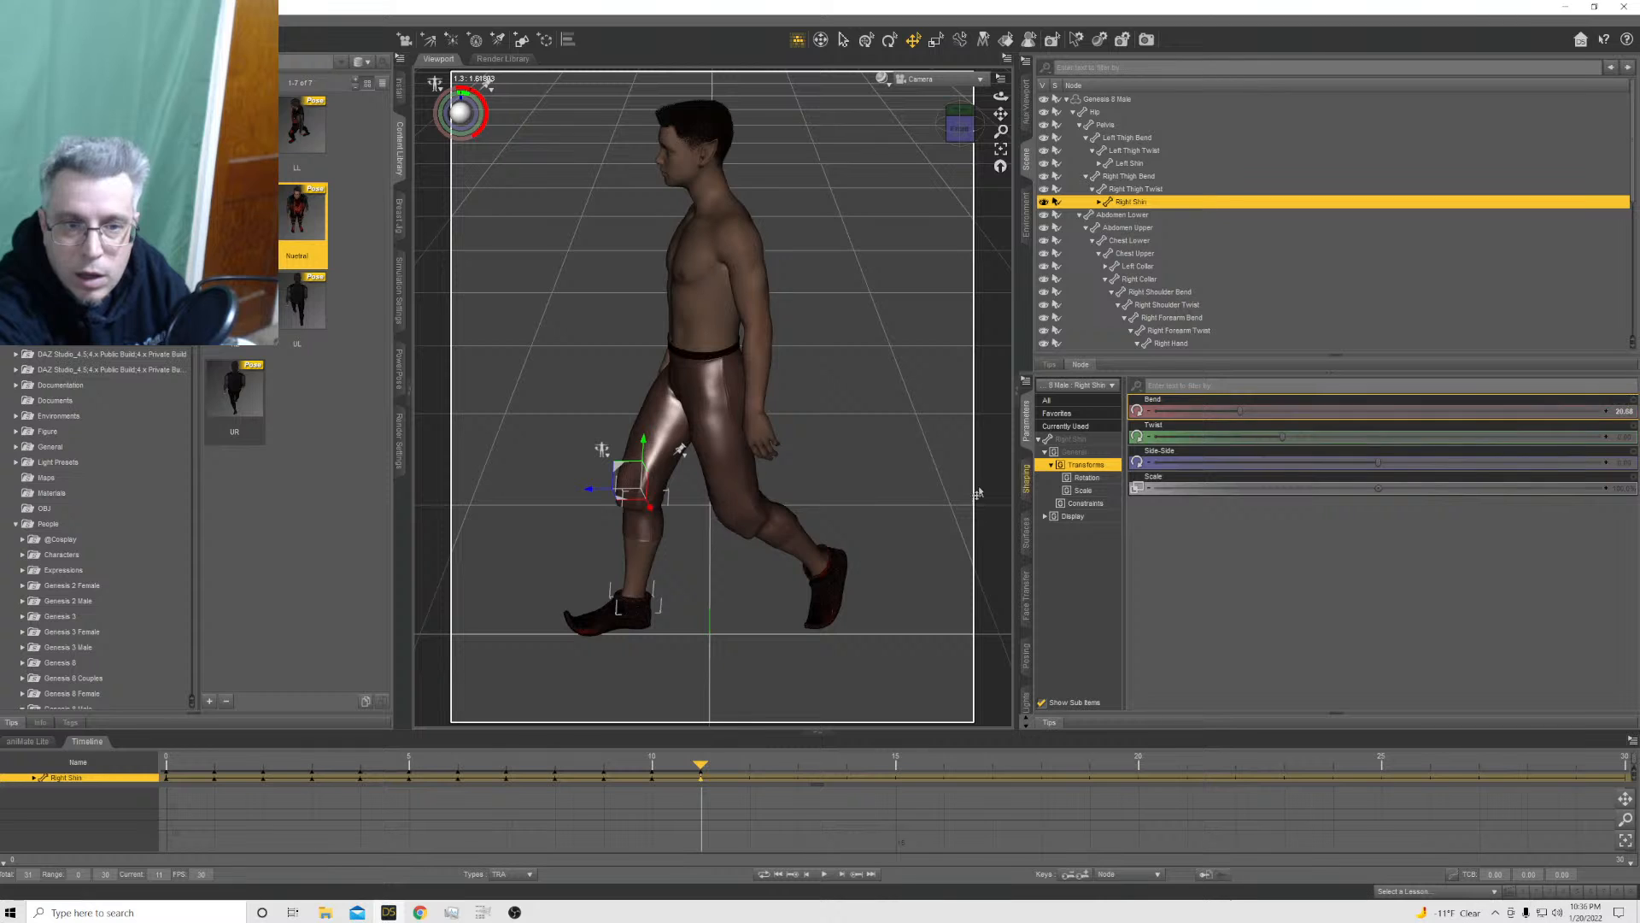
left_click(728, 475)
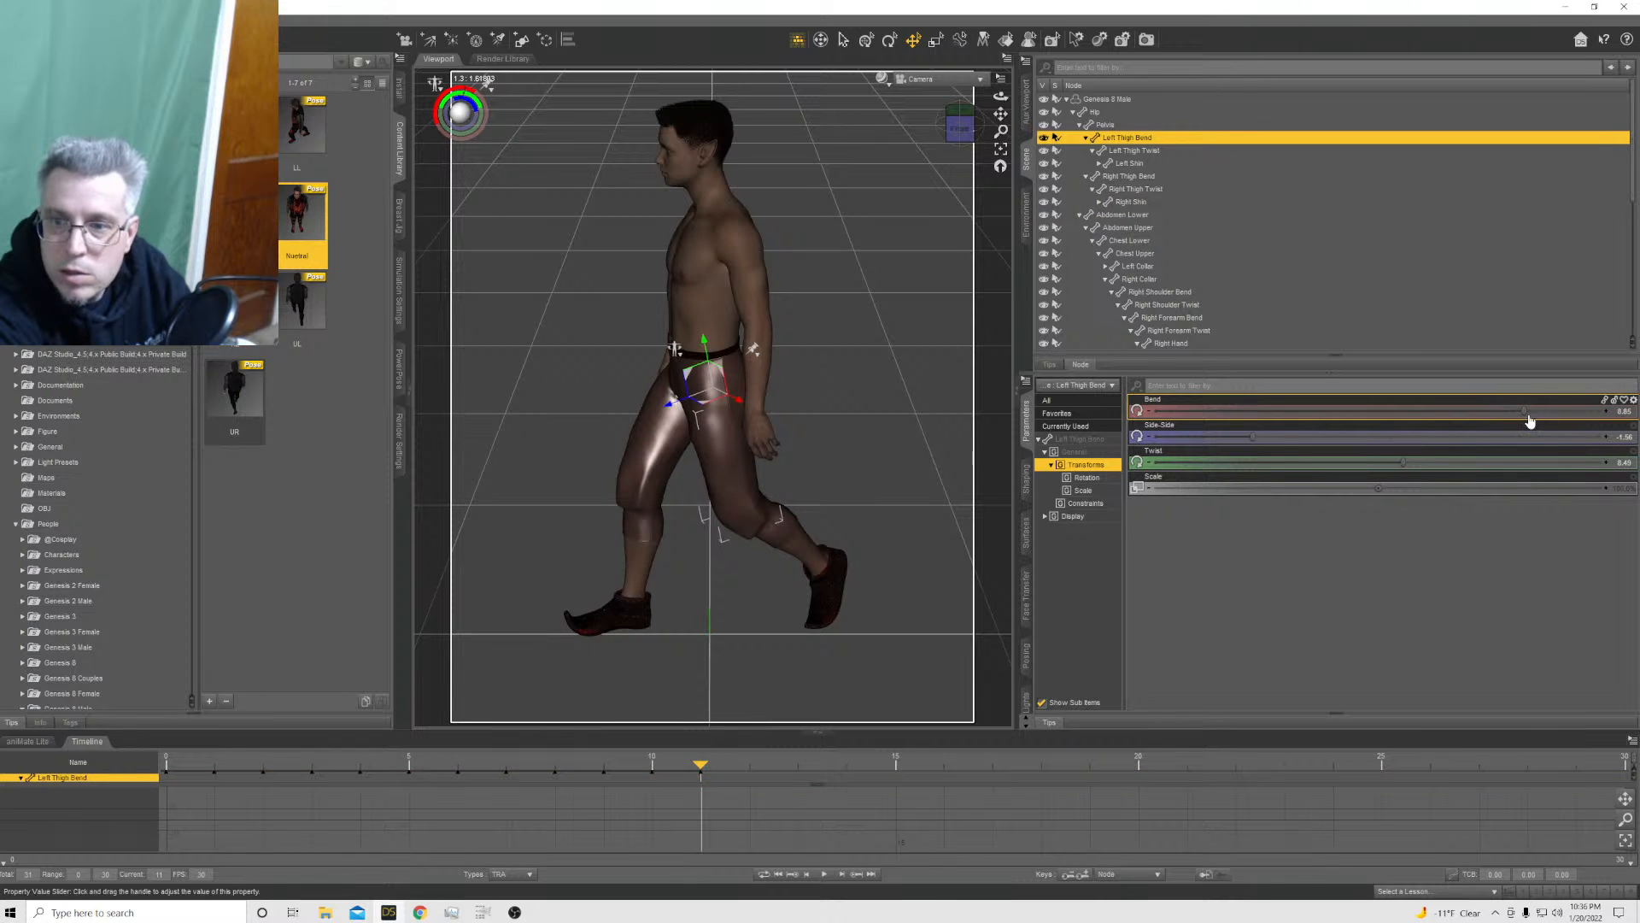
left_click_drag(1525, 411, 1541, 411)
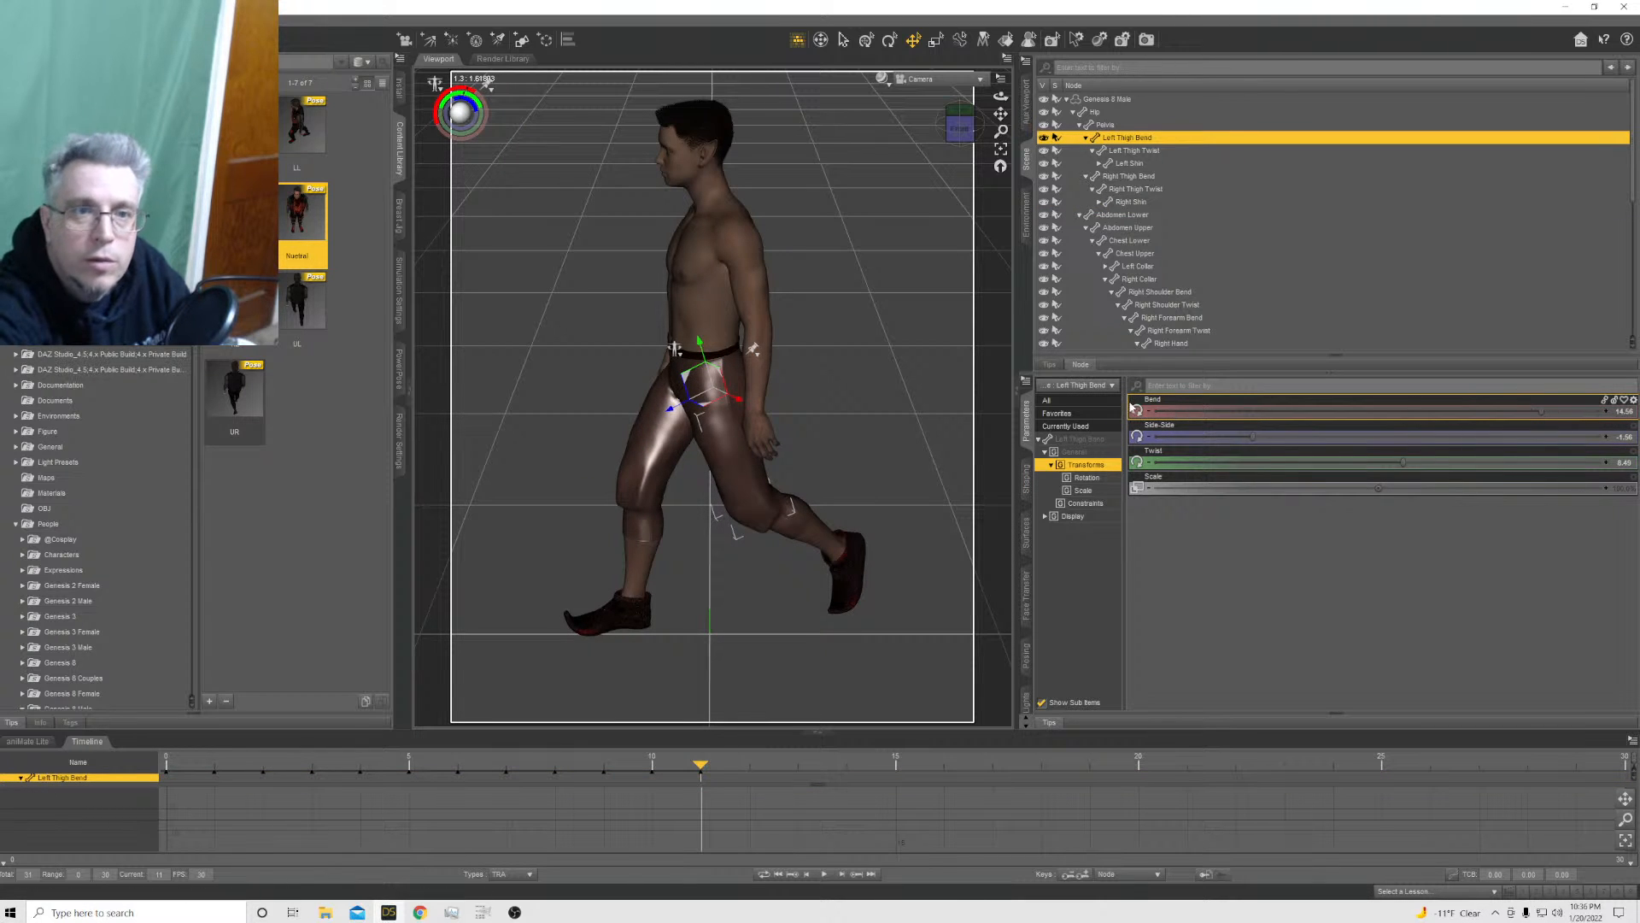
Return the timeline to frame 0 and save the scene as "Kailua sprite walk set 2" in the Kailua images folder
left_click(167, 775)
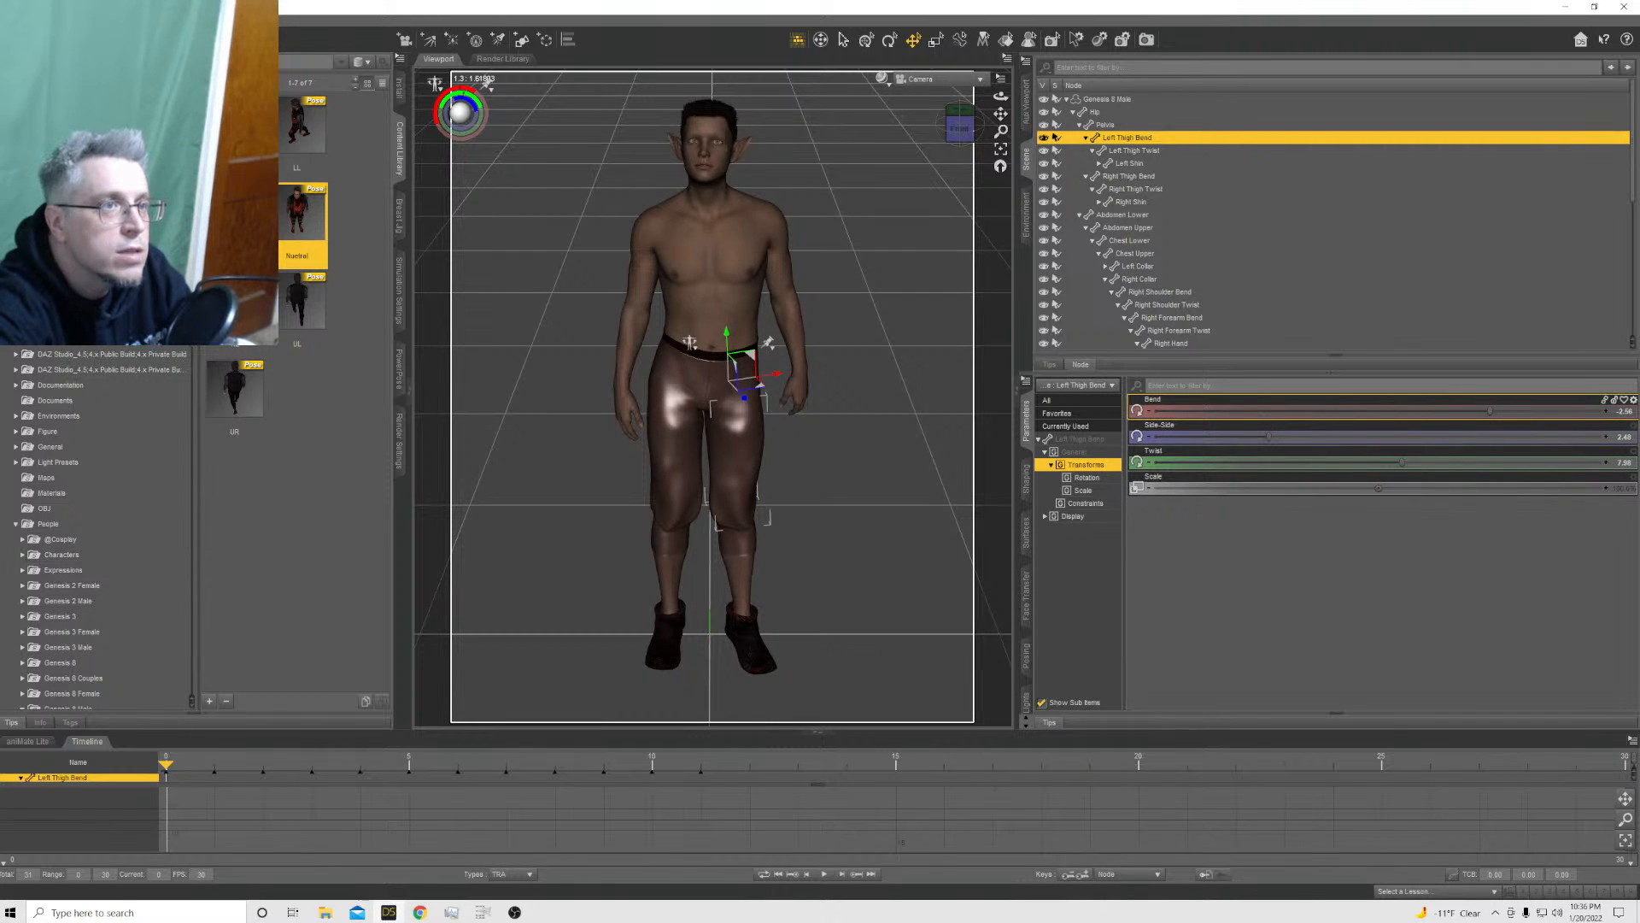
key("ctrl+s")
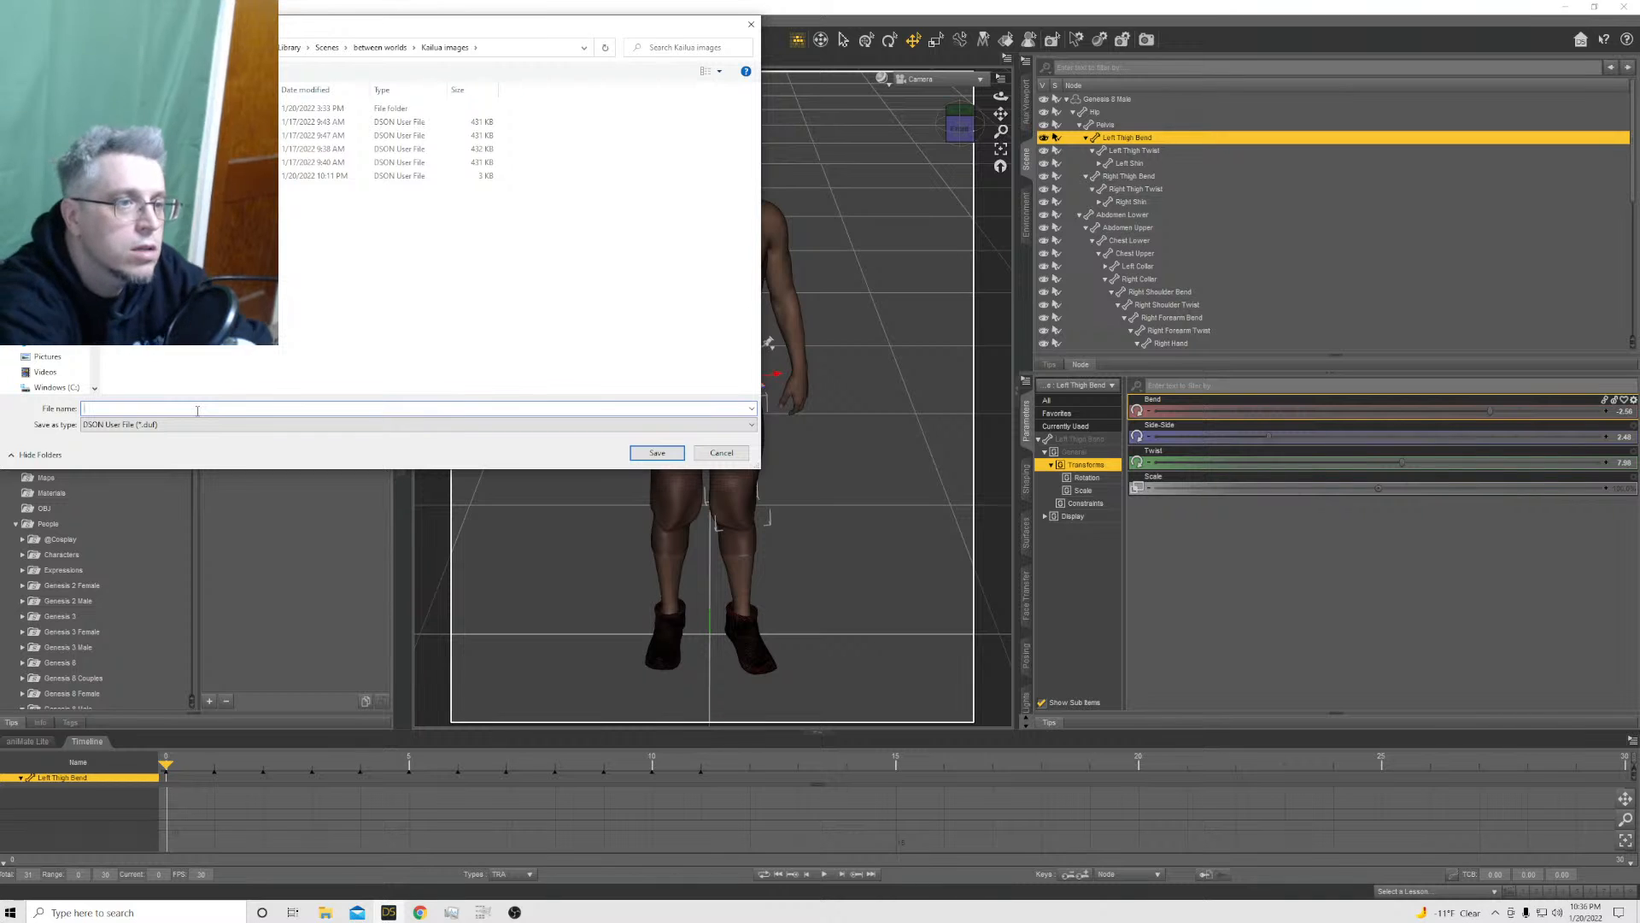
type("Kailu")
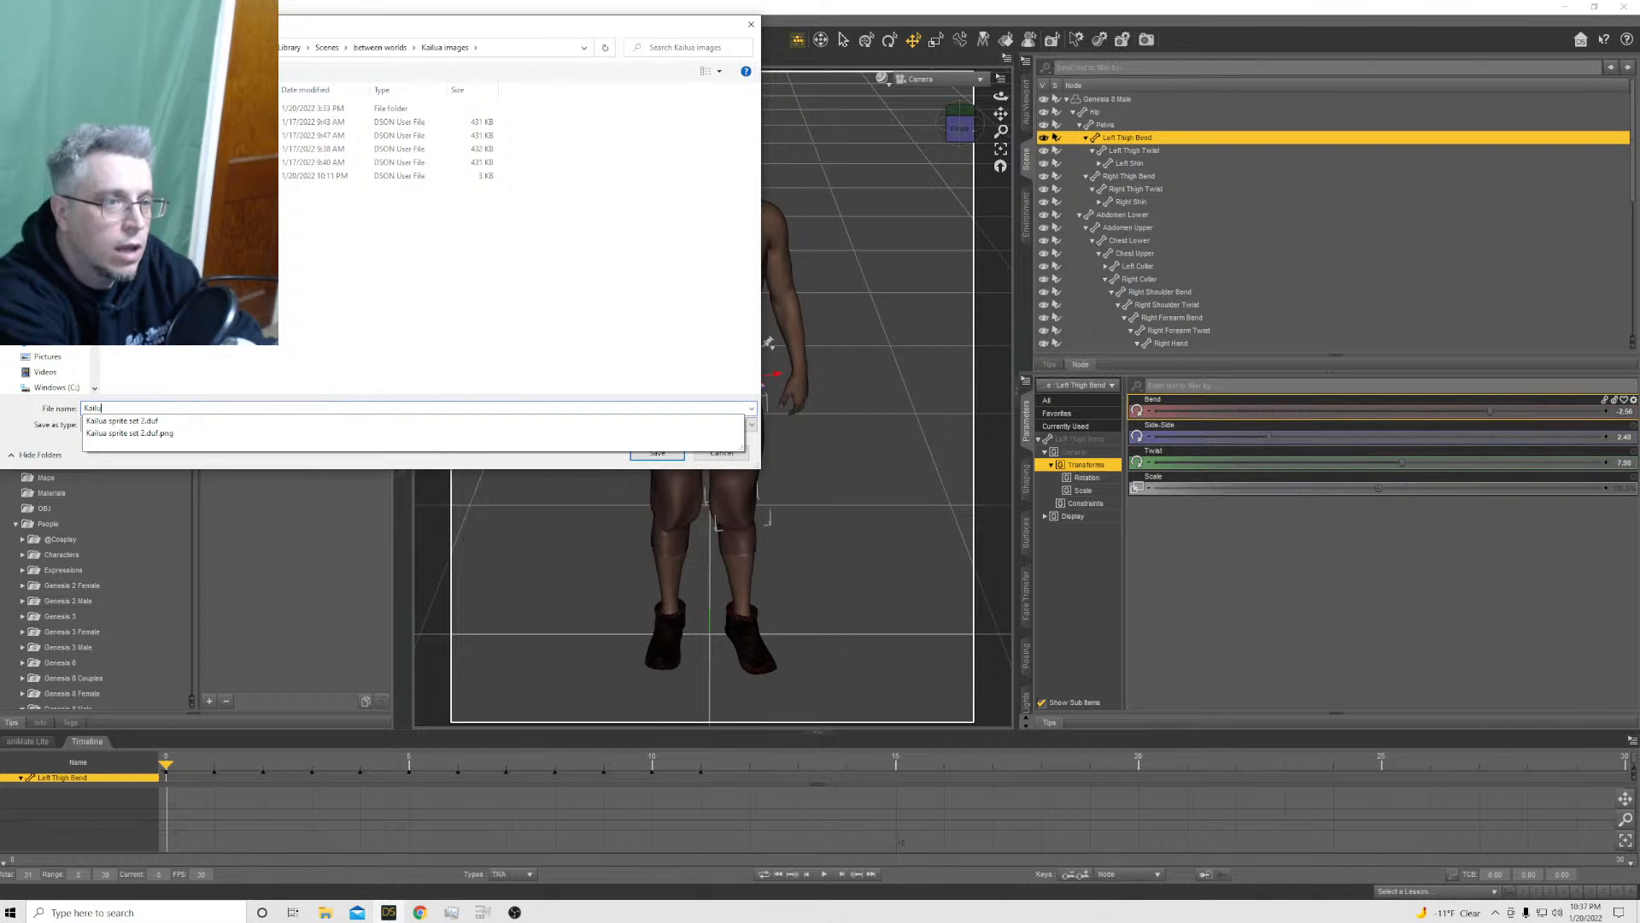
type("a sp")
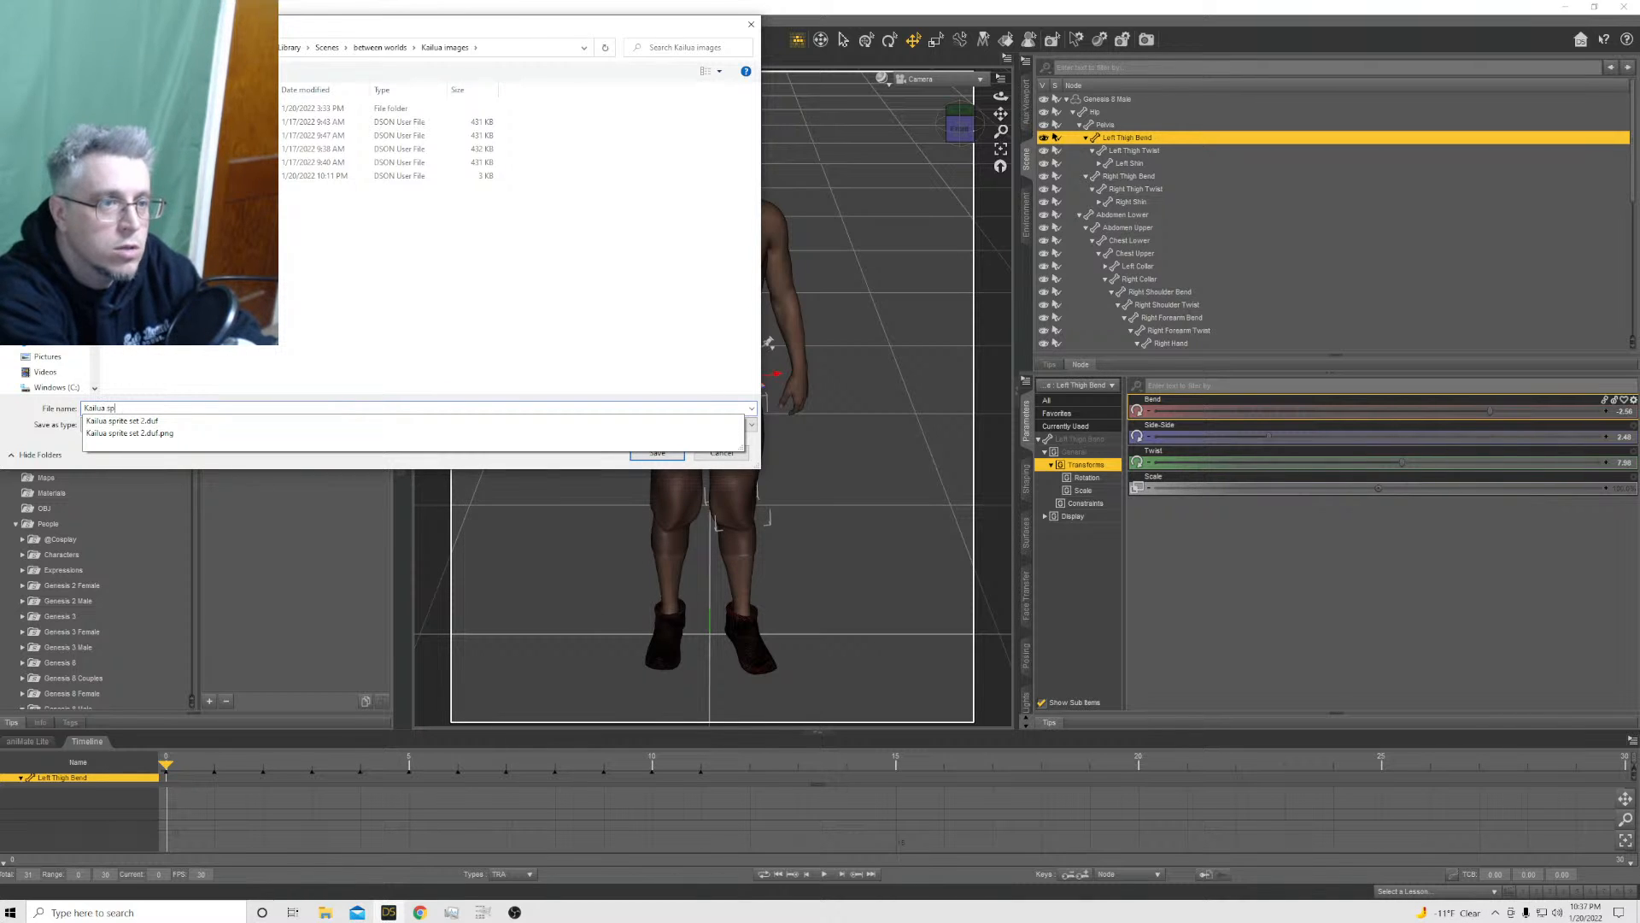
type("rite se")
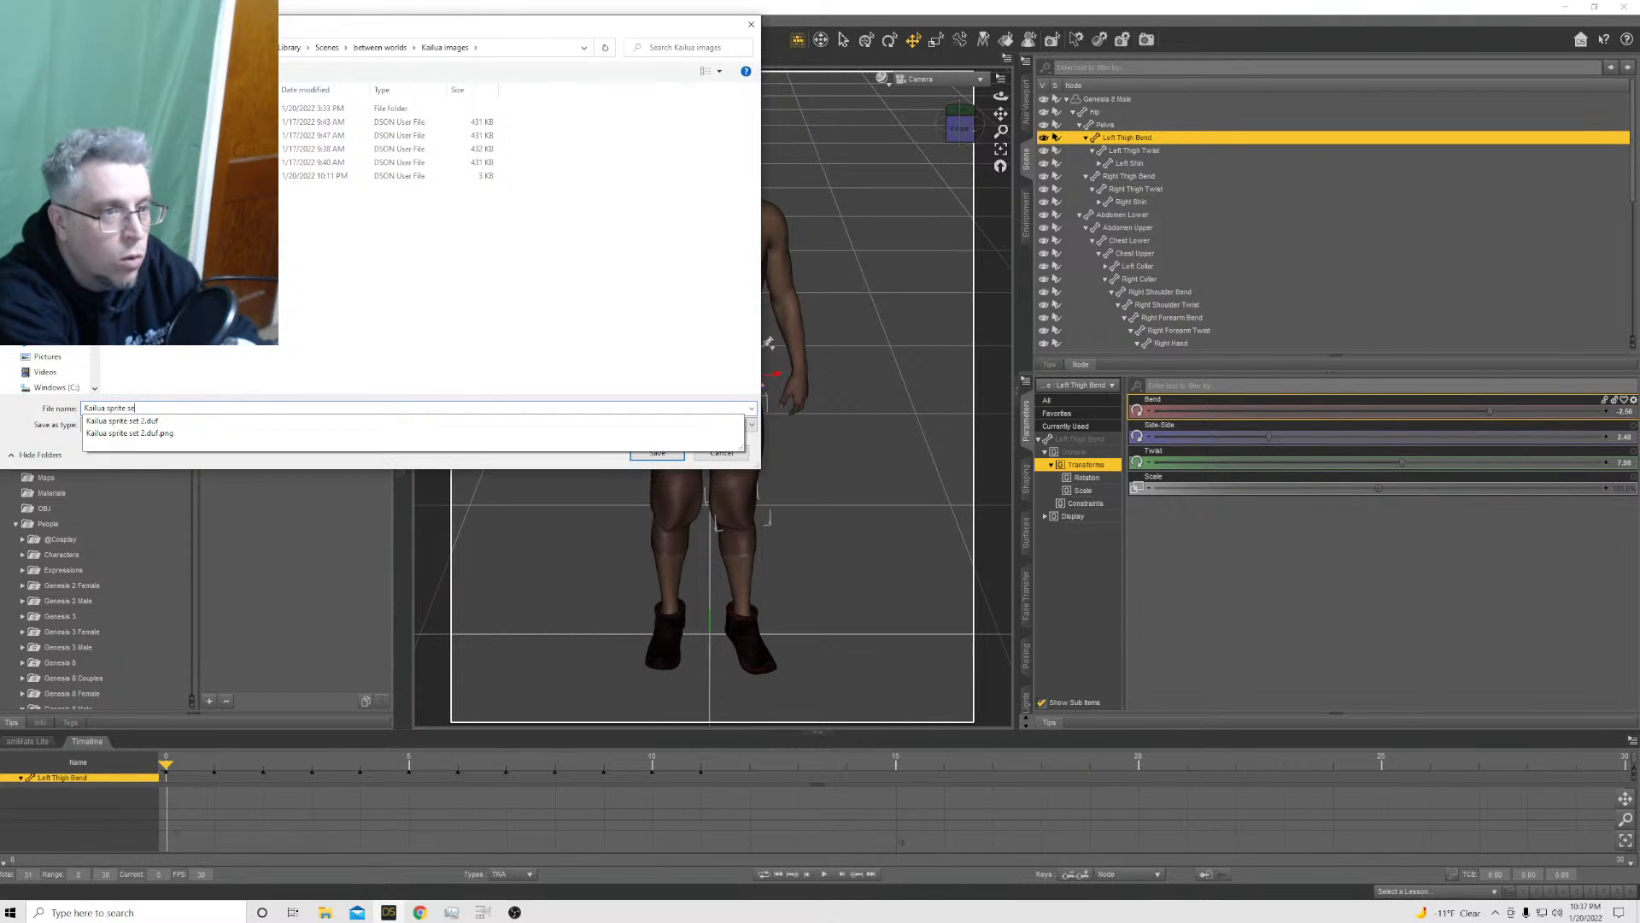
type("twalk")
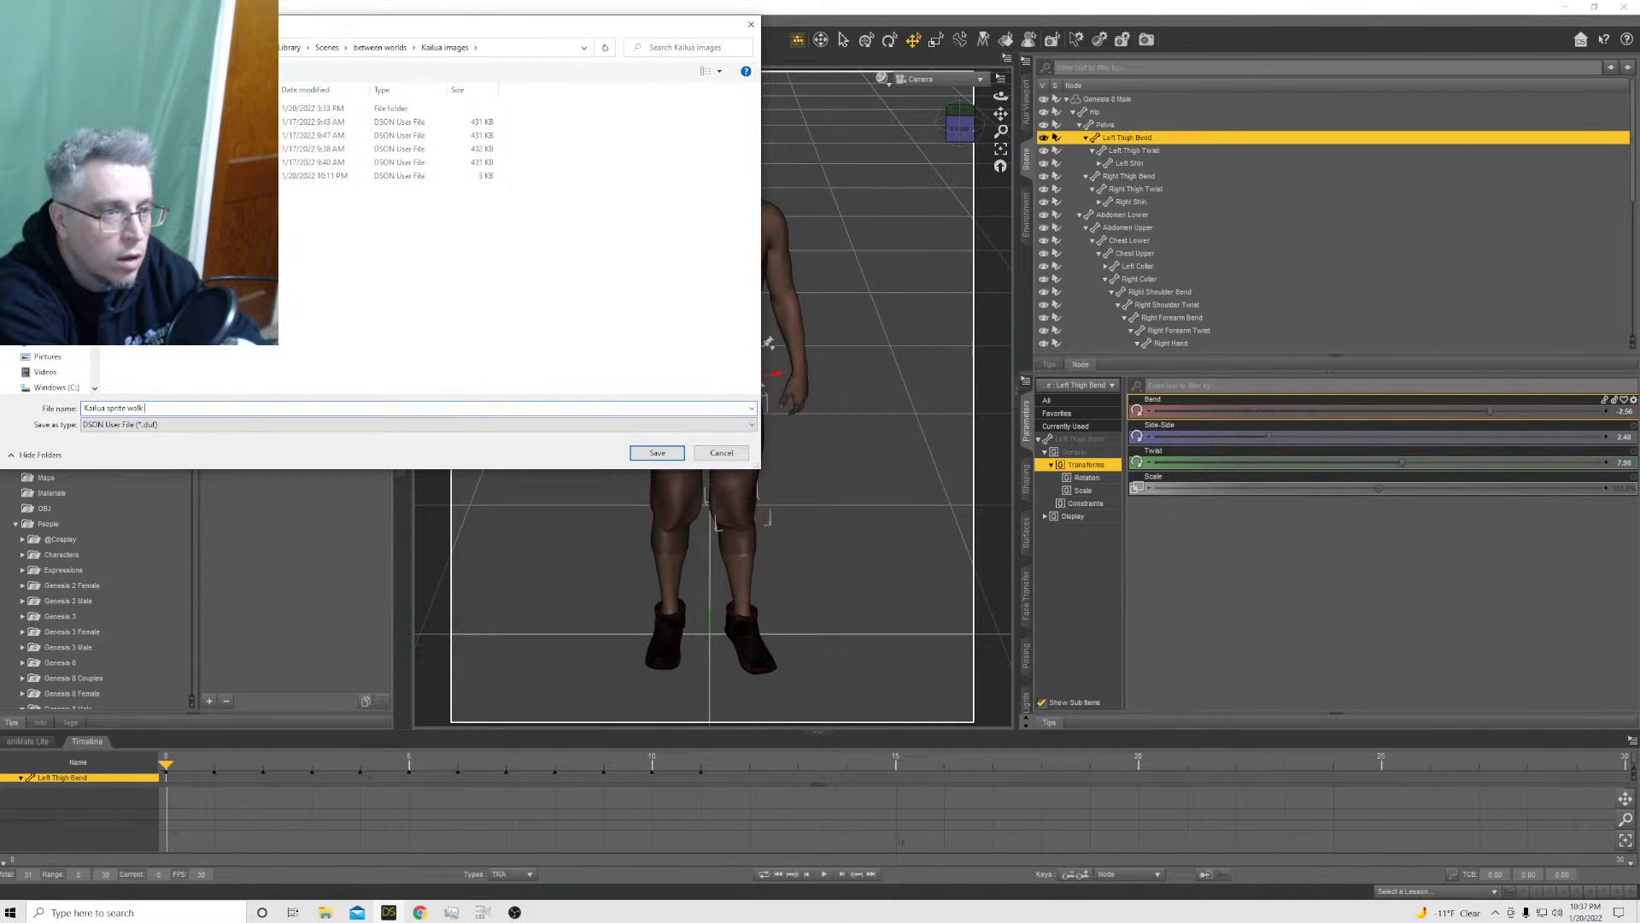
type(" set 2")
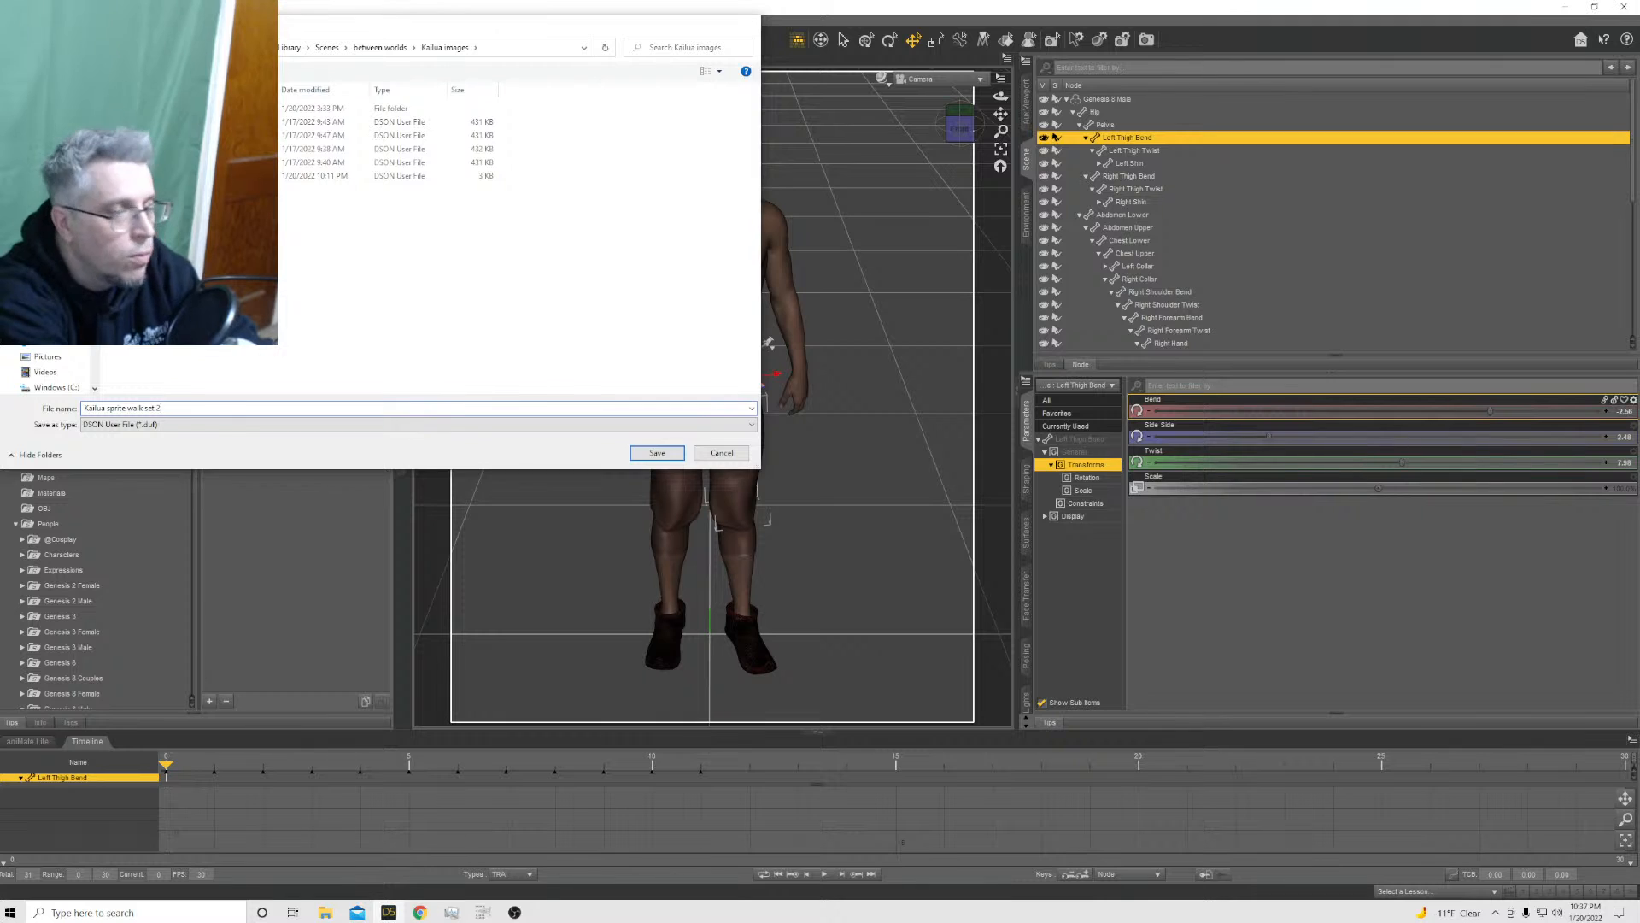
key("Return")
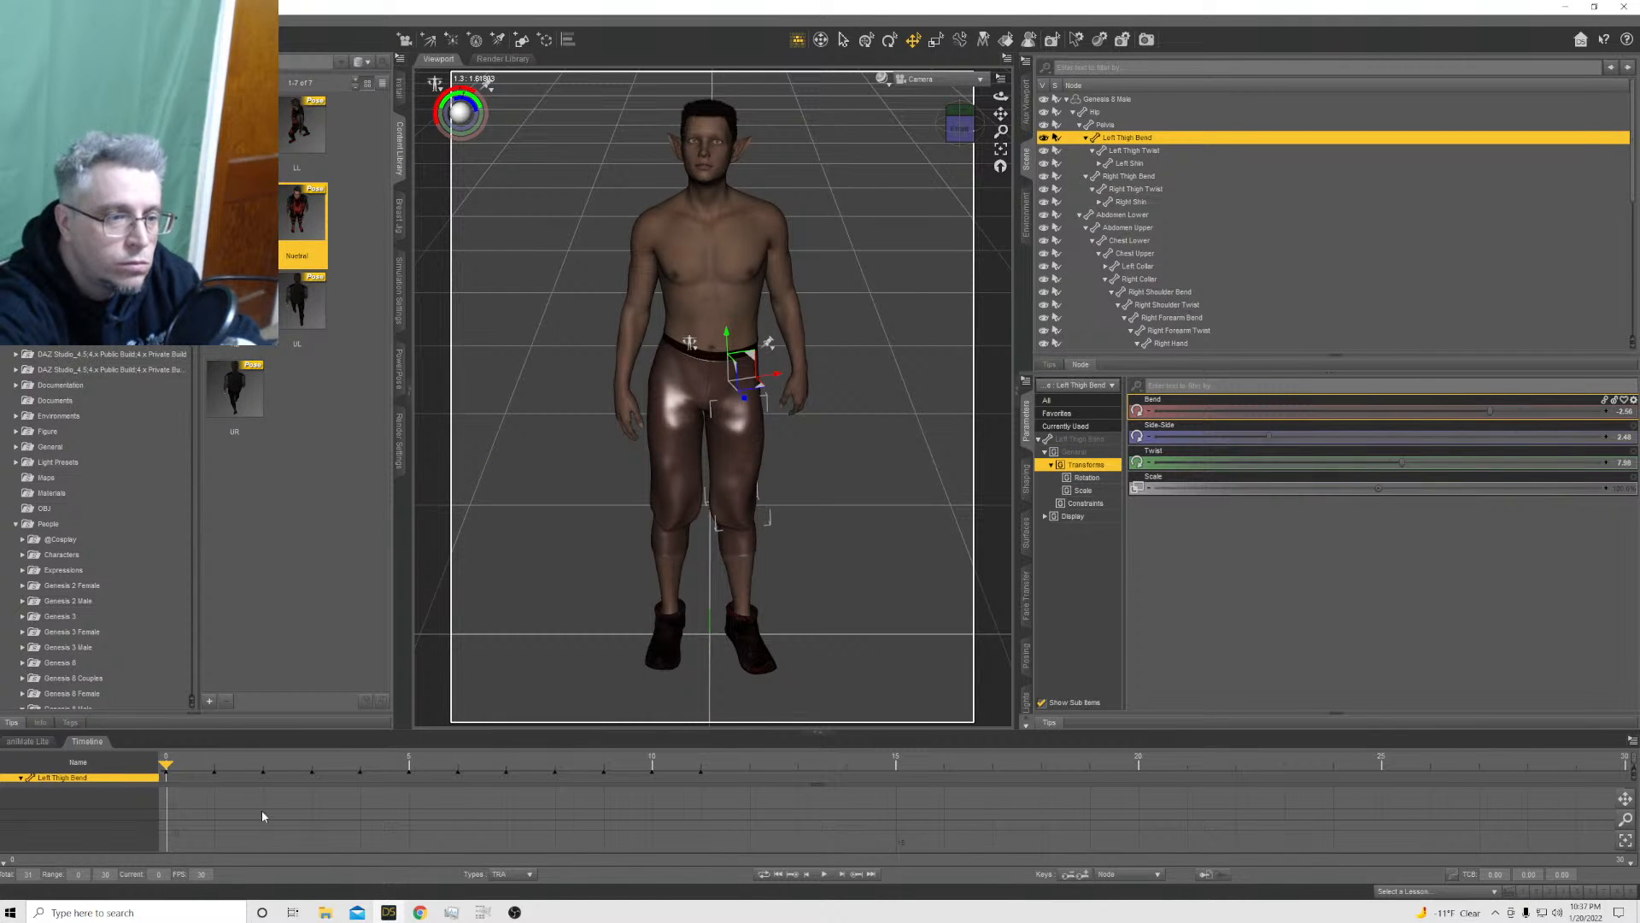
left_click(266, 614)
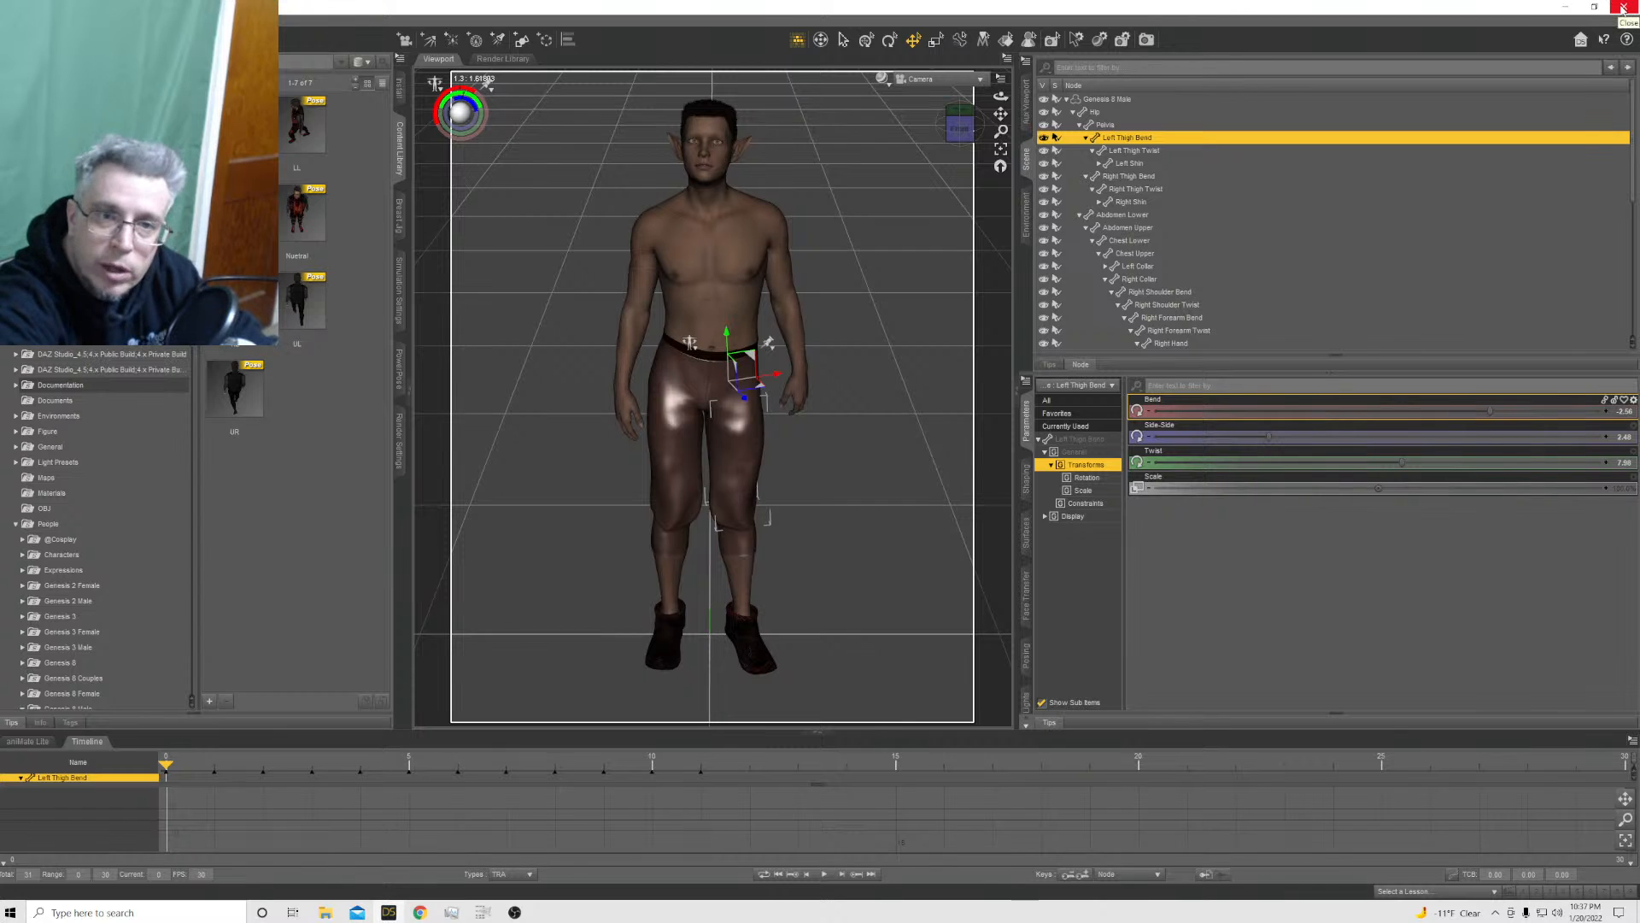
Switch to GIMP with the sprite direction template image open
left_click(389, 913)
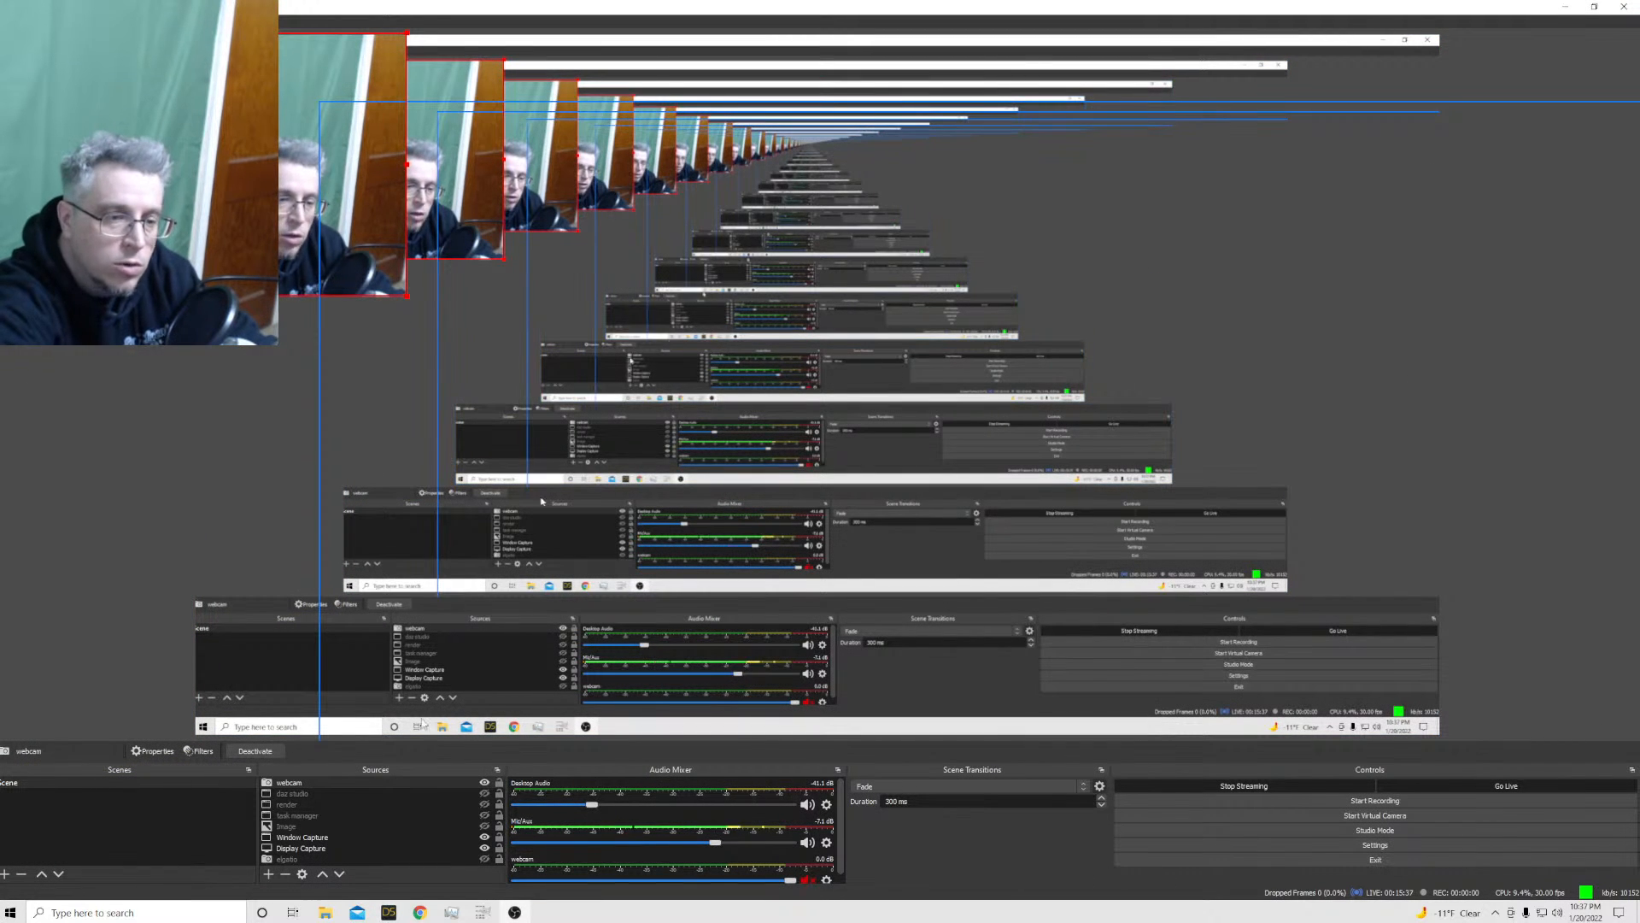
mouse_move(389, 914)
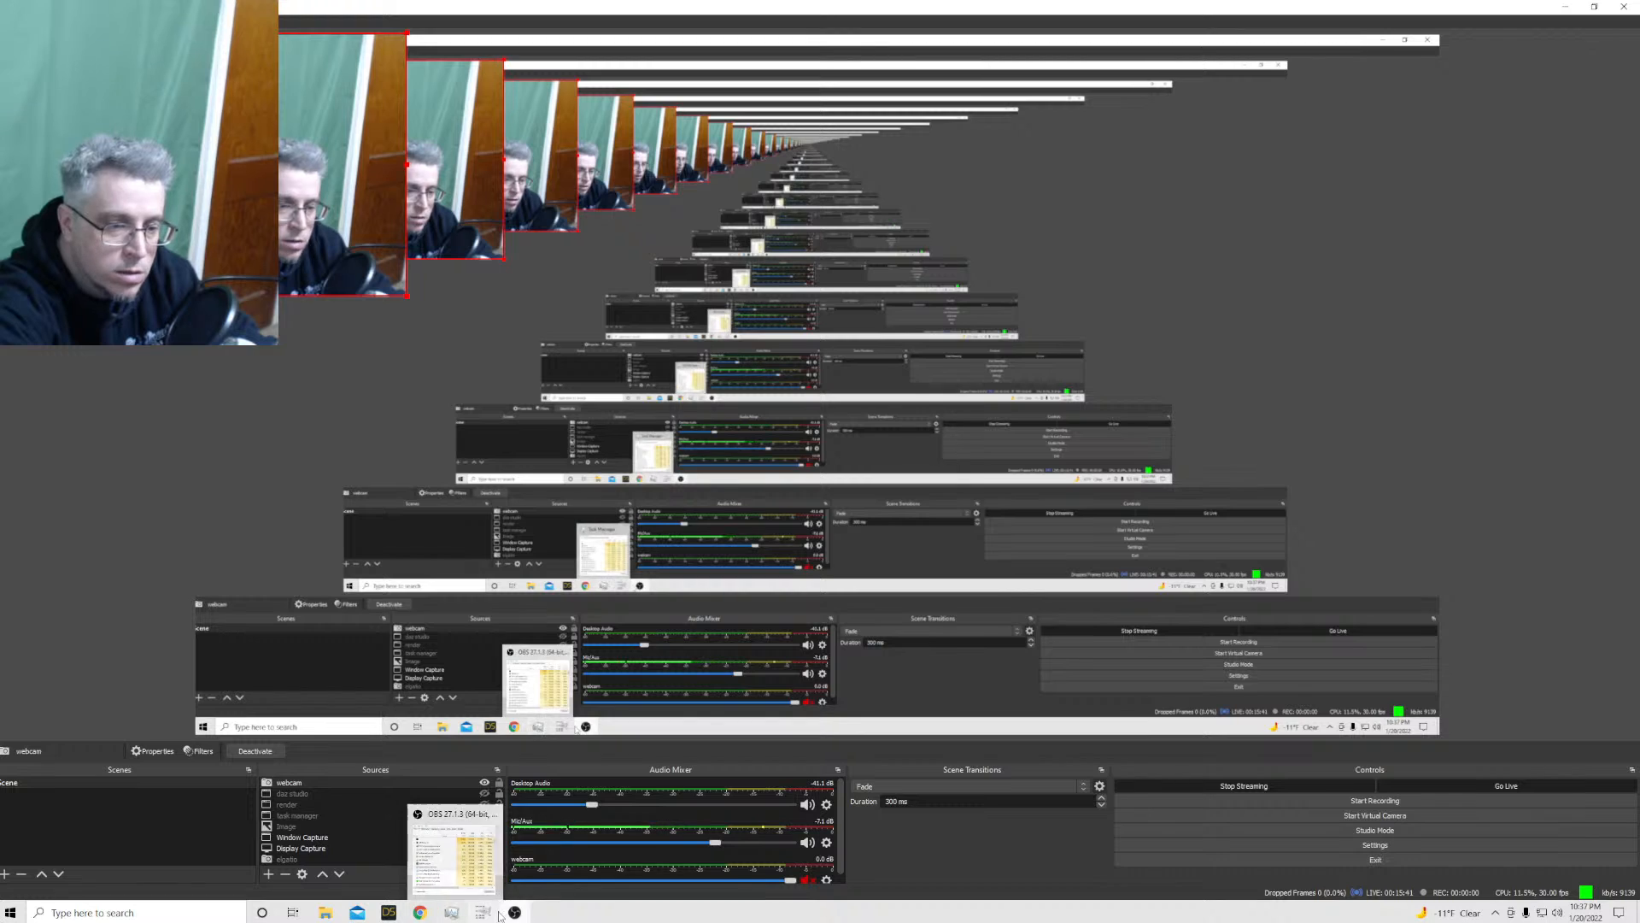
left_click(471, 916)
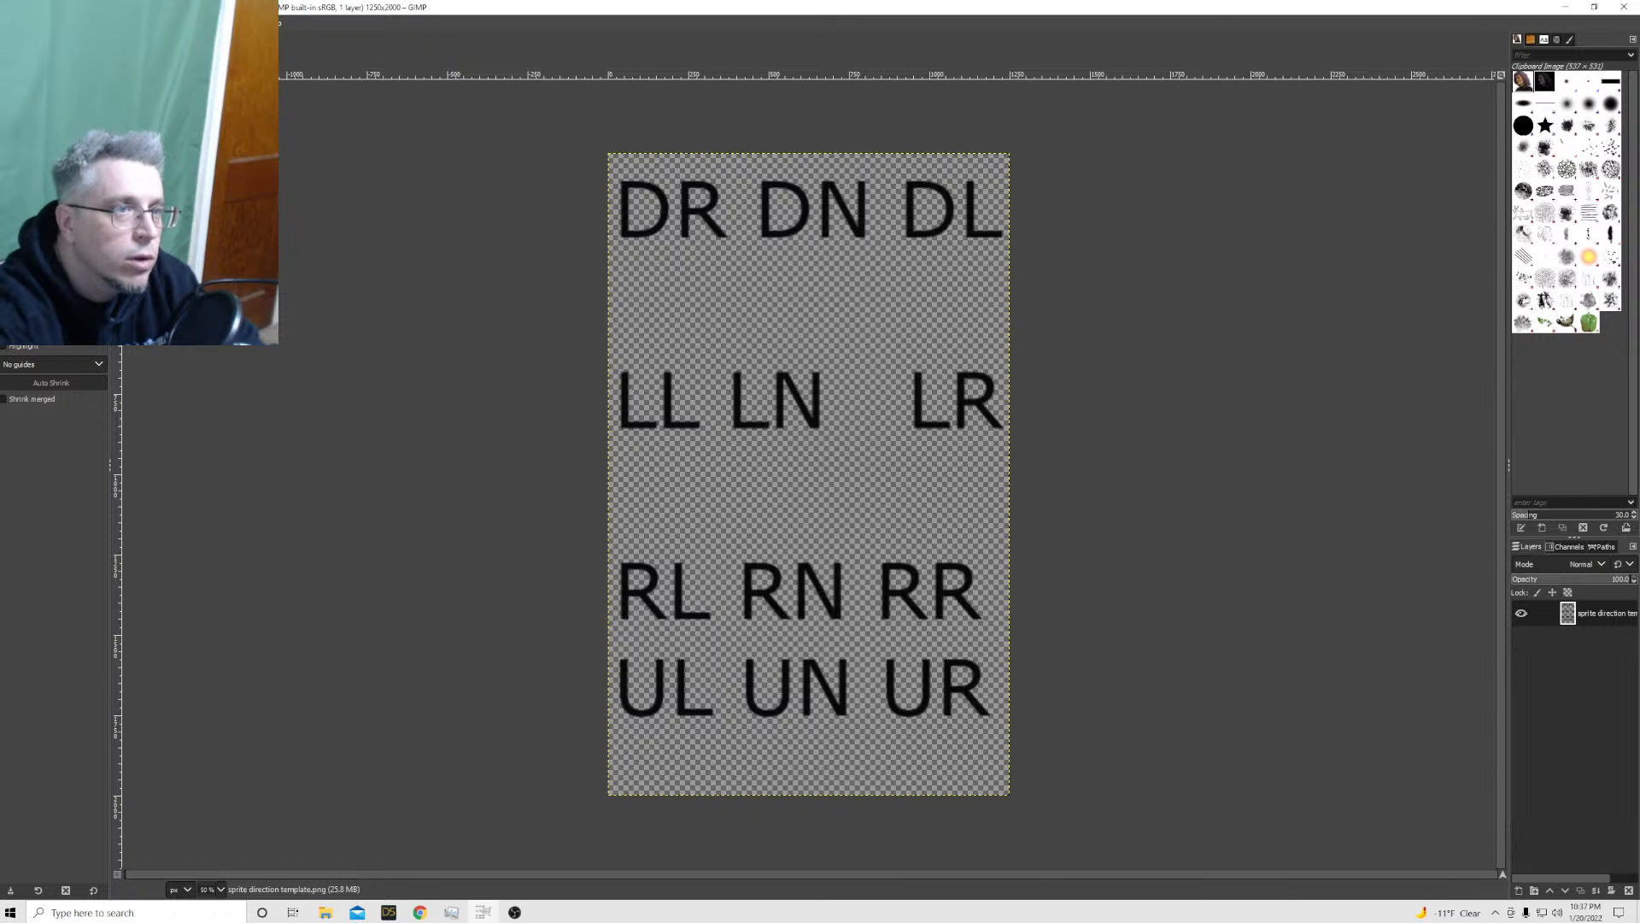
Scale the sprite direction template to 2500 × 4000 px, keeping its proportions
left_click(99, 23)
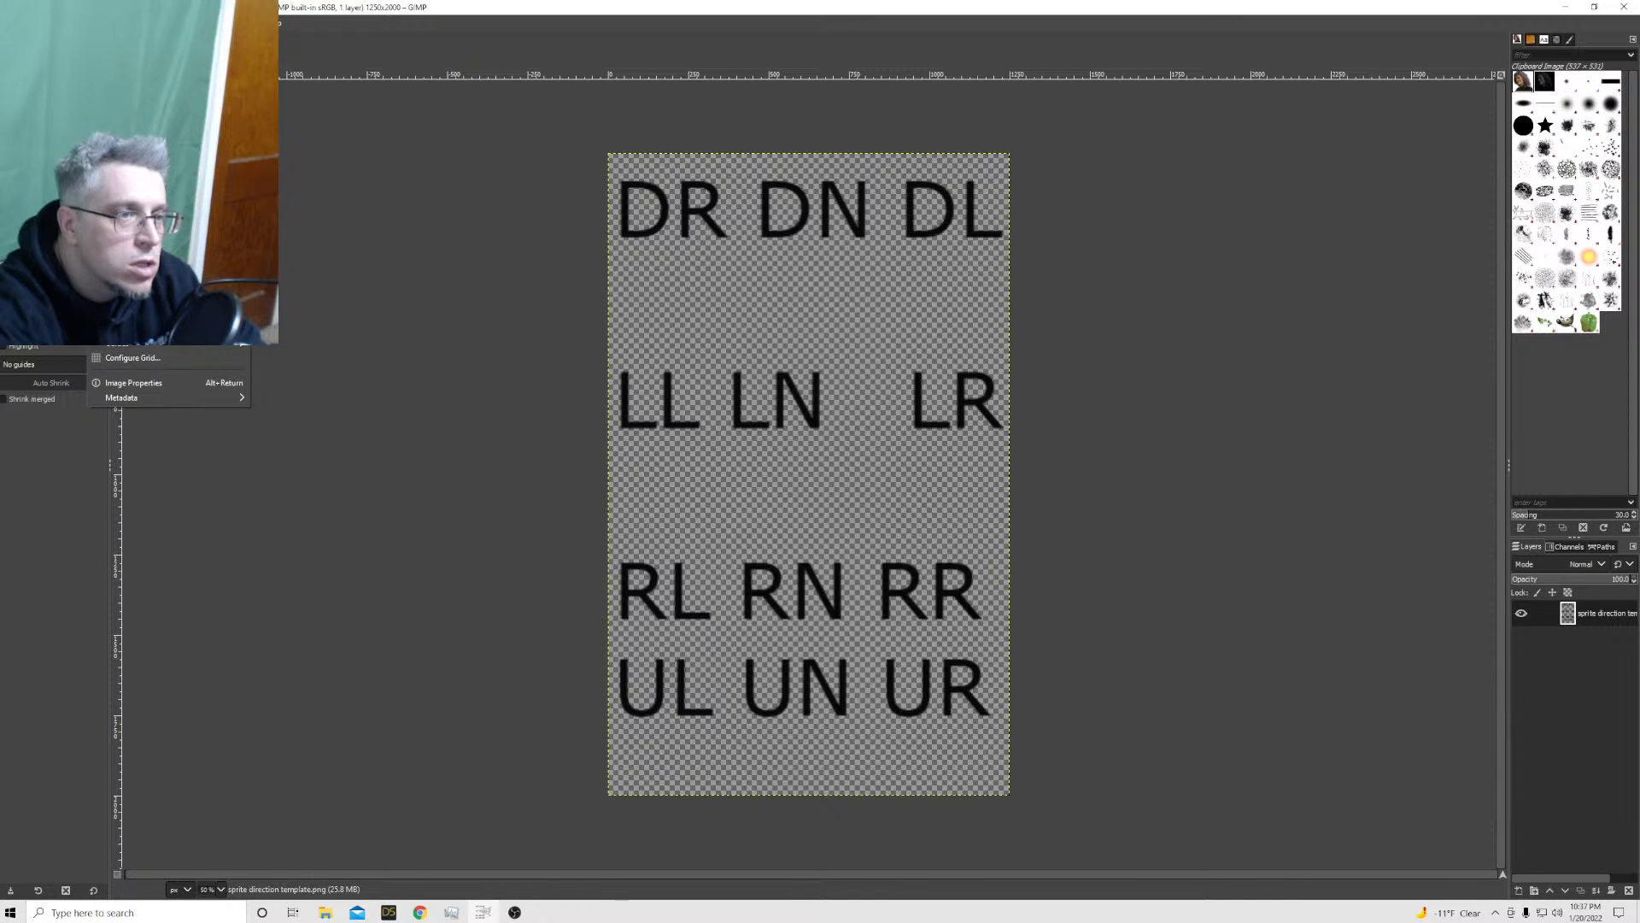
left_click(130, 193)
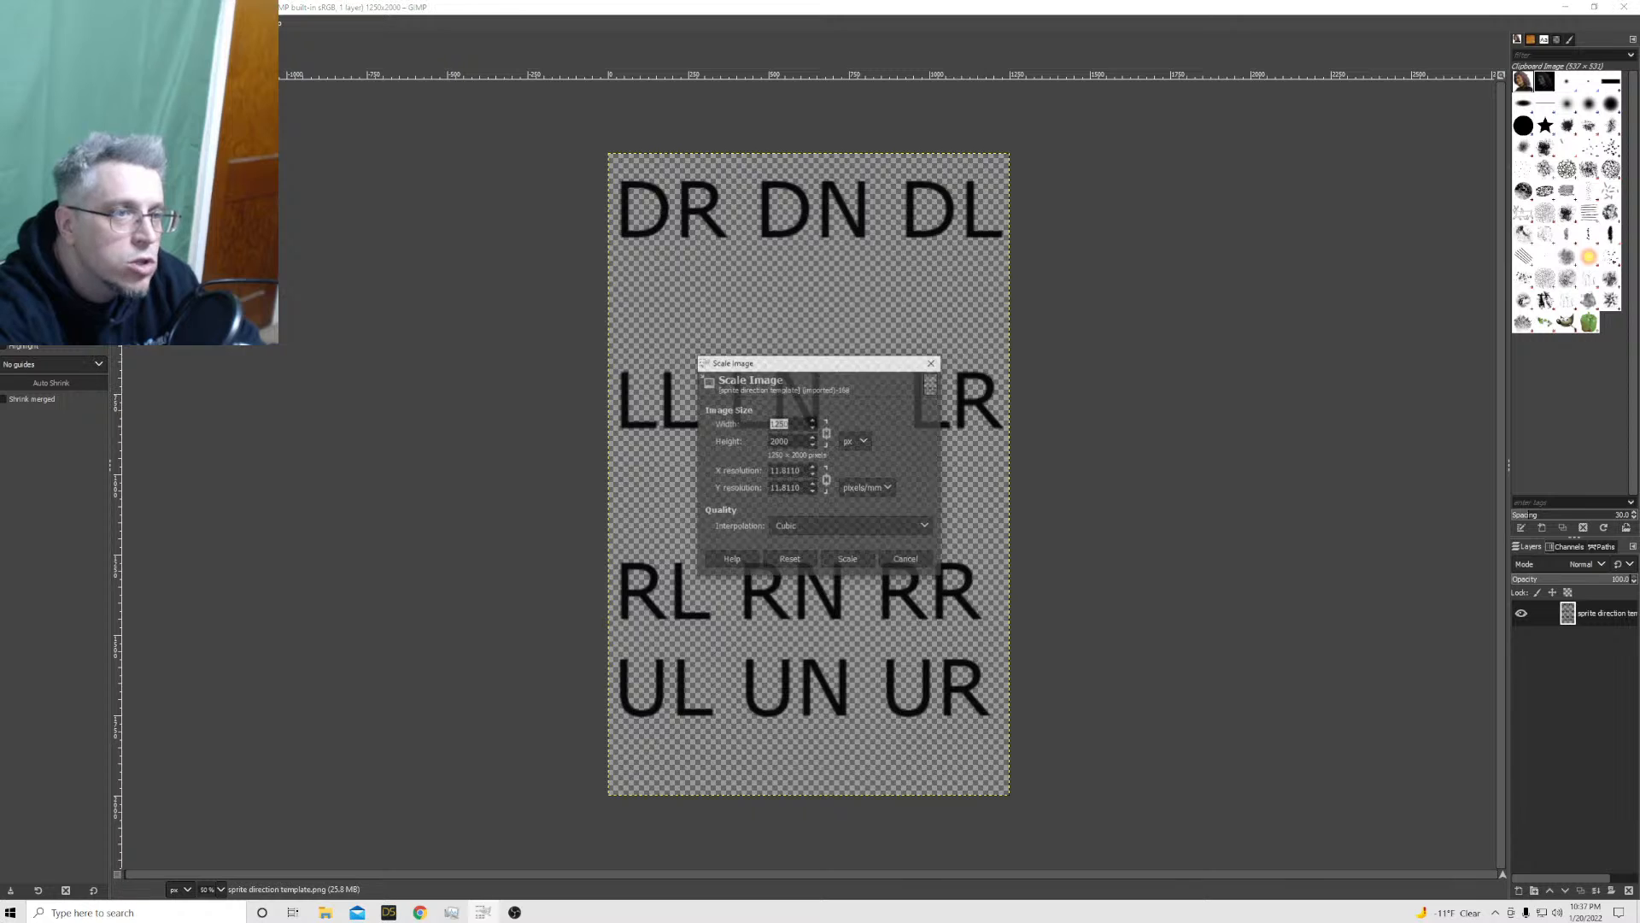
double_click(774, 440)
type("4")
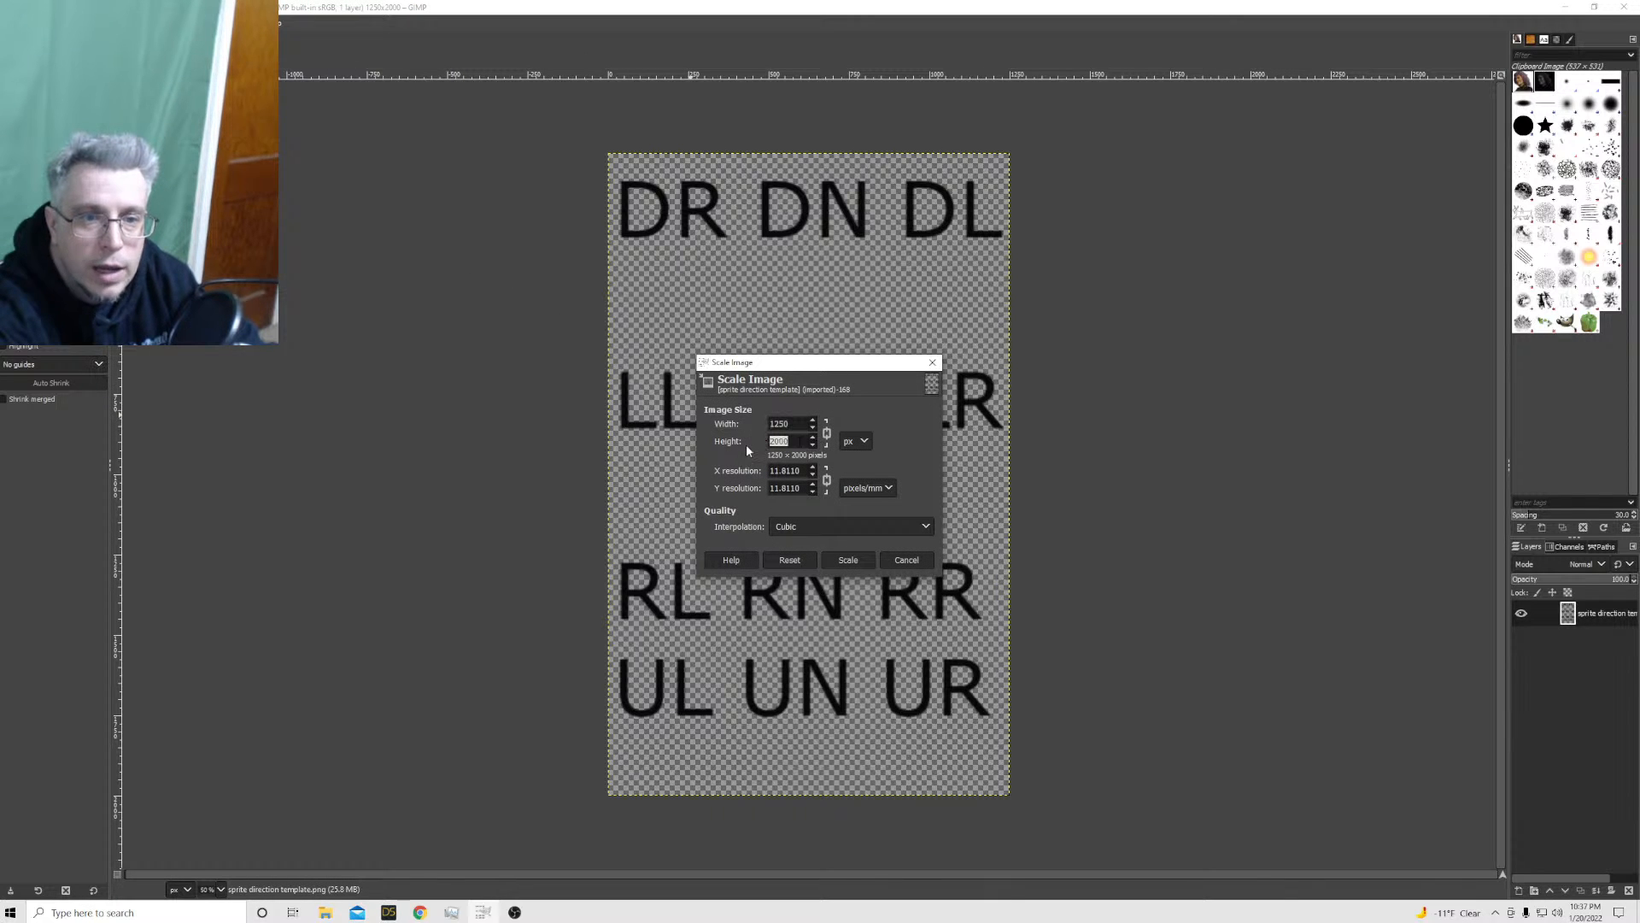
type("000")
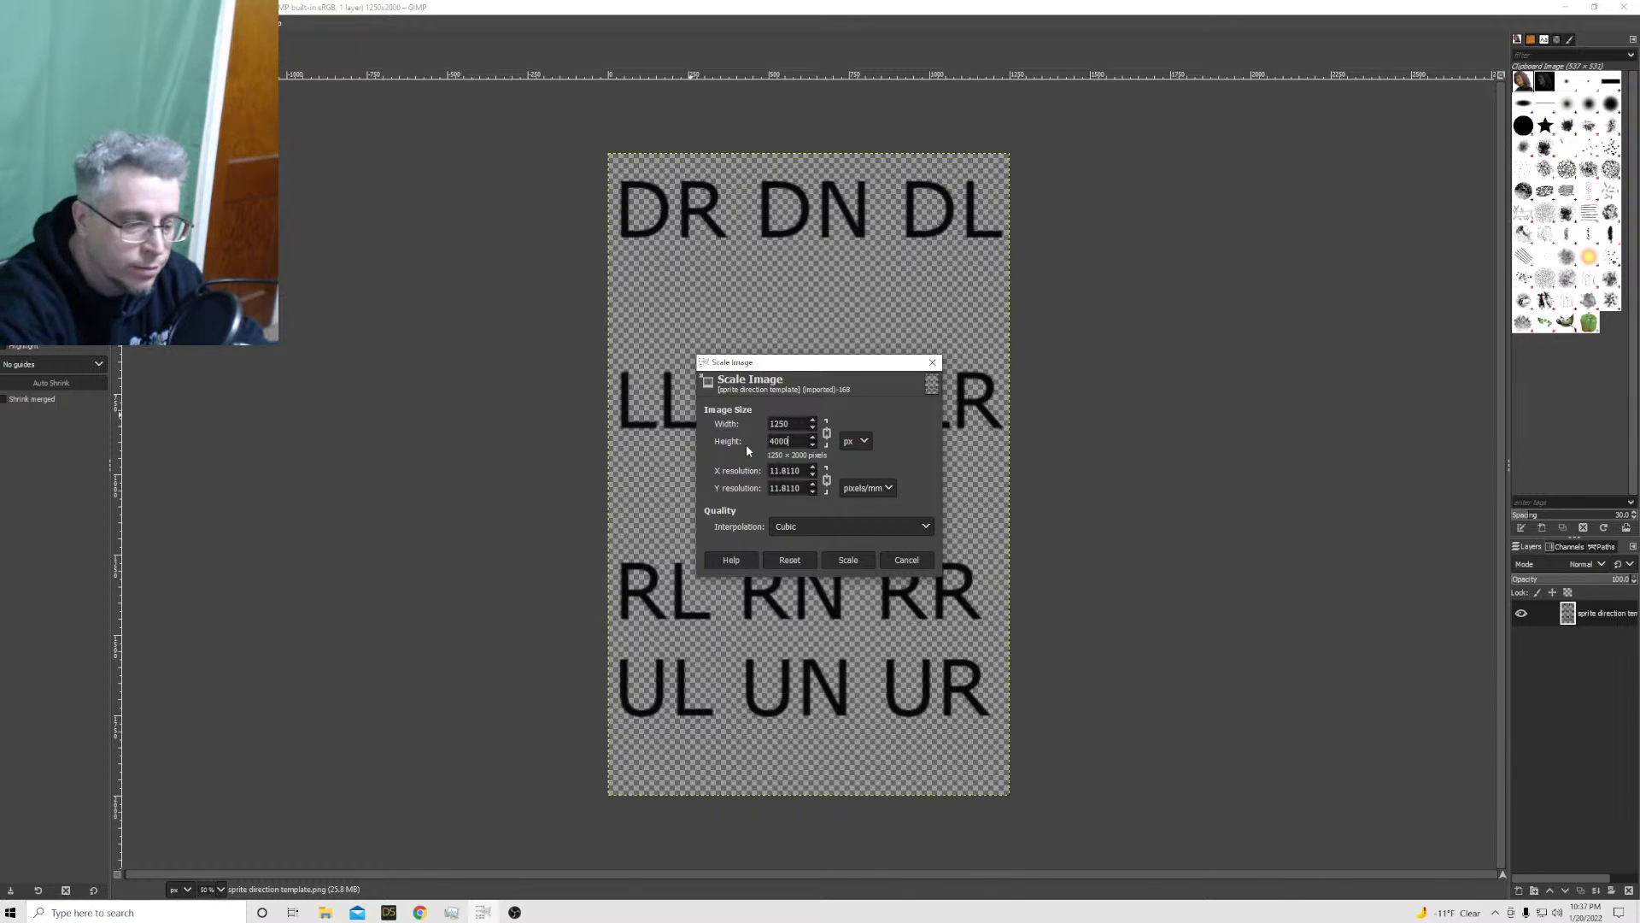
left_click(848, 560)
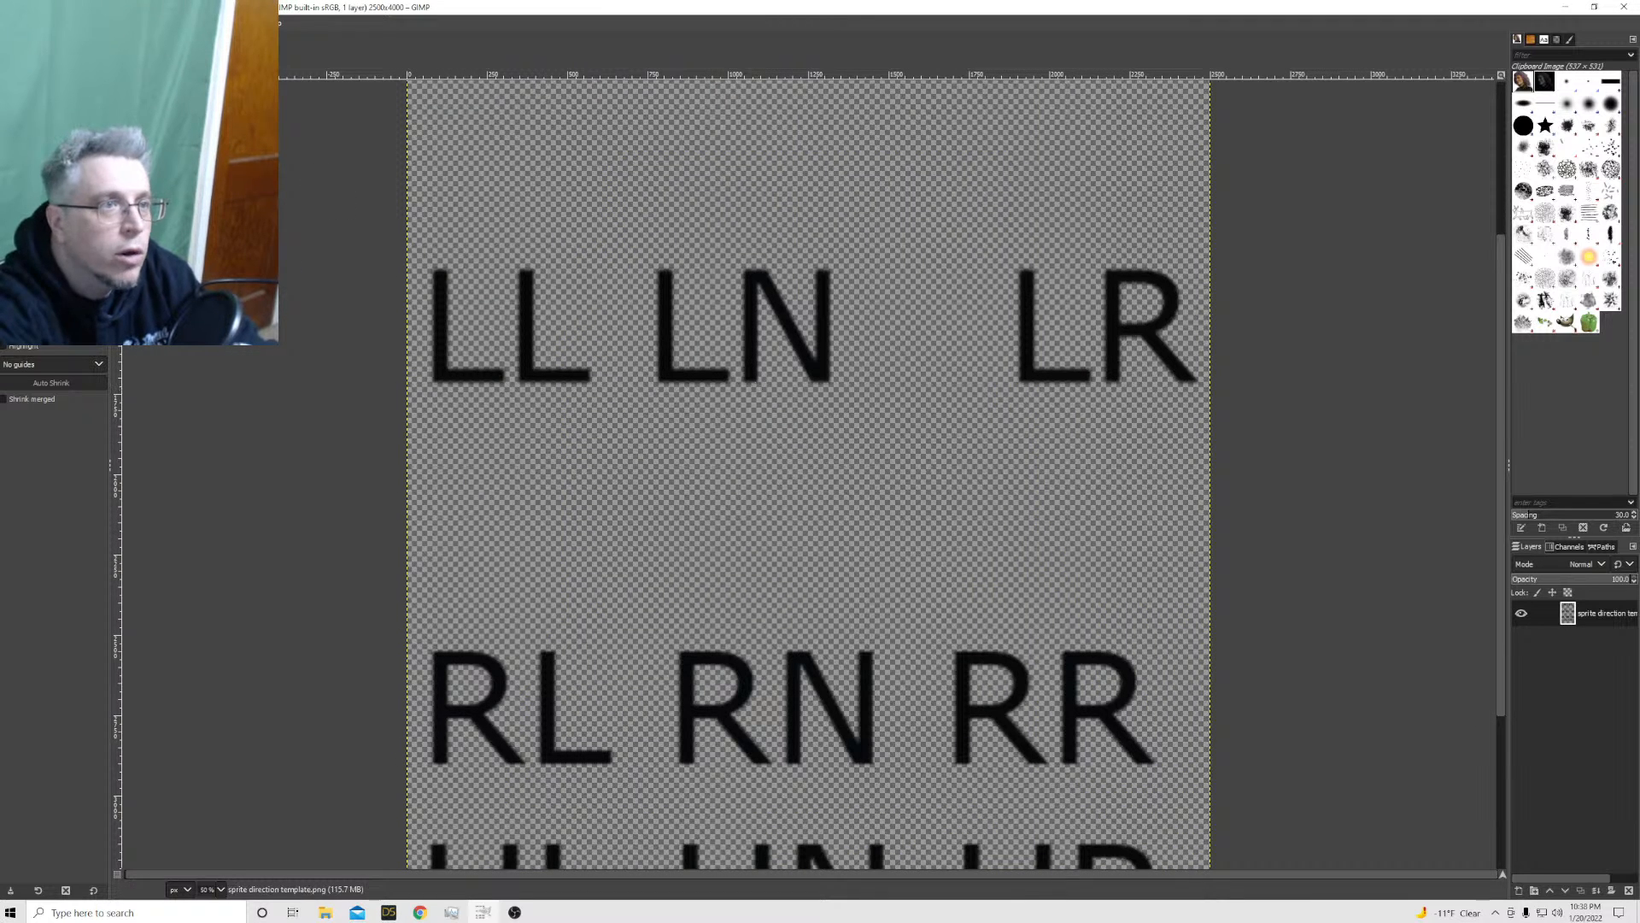
Display the image grid over the whole sprite direction template, viewed at 25% zoom
left_click(74, 23)
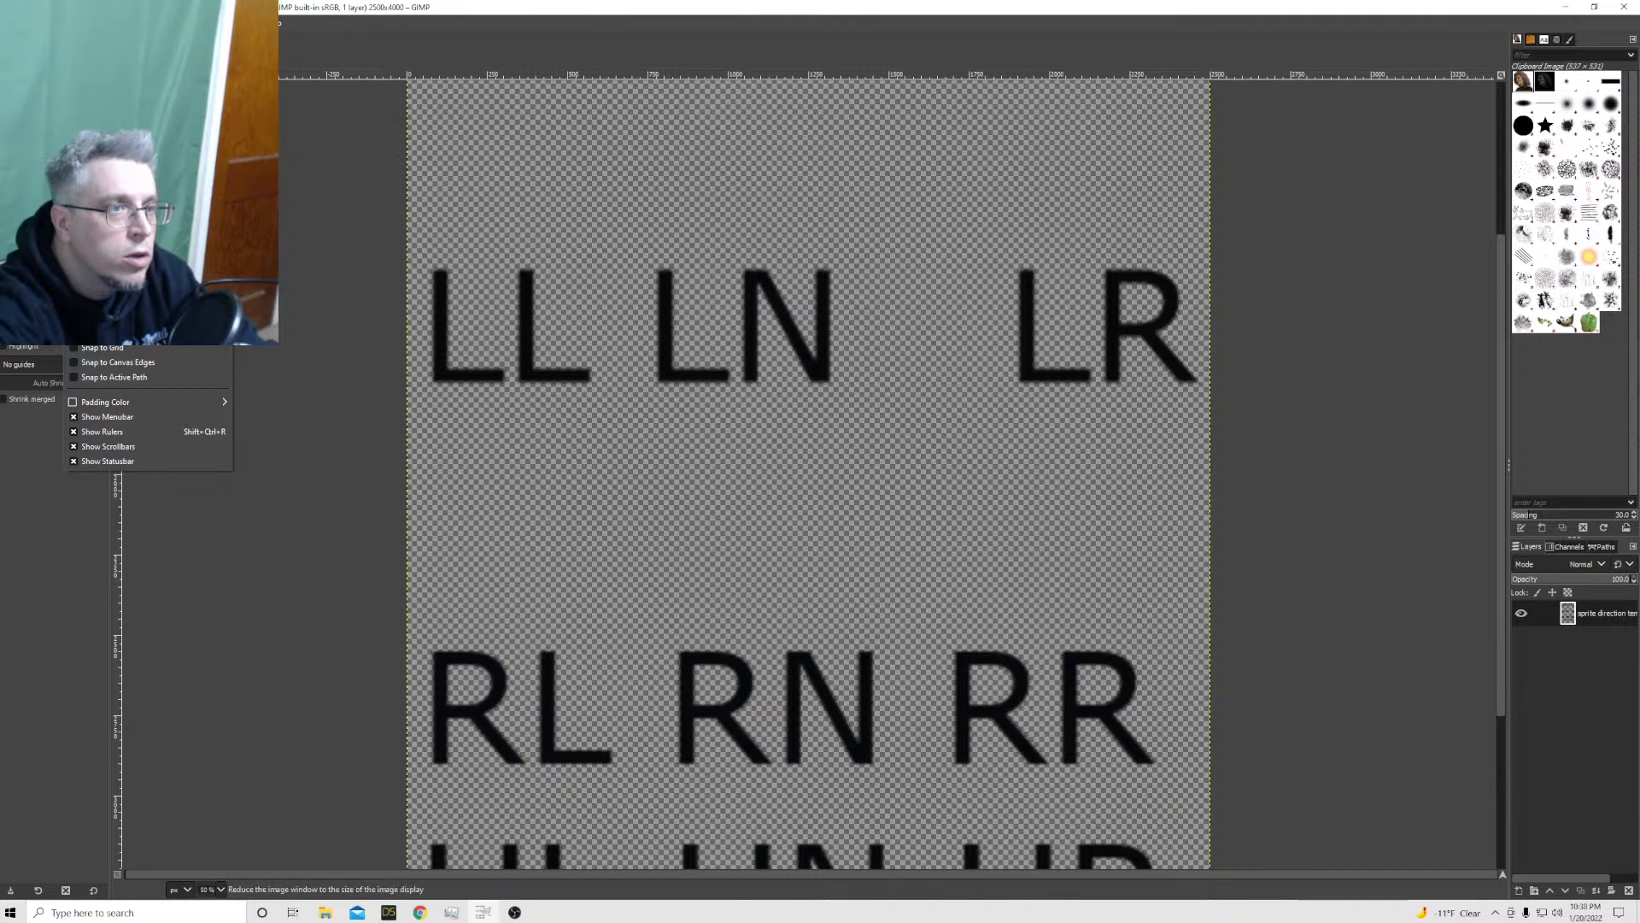
mouse_move(96, 84)
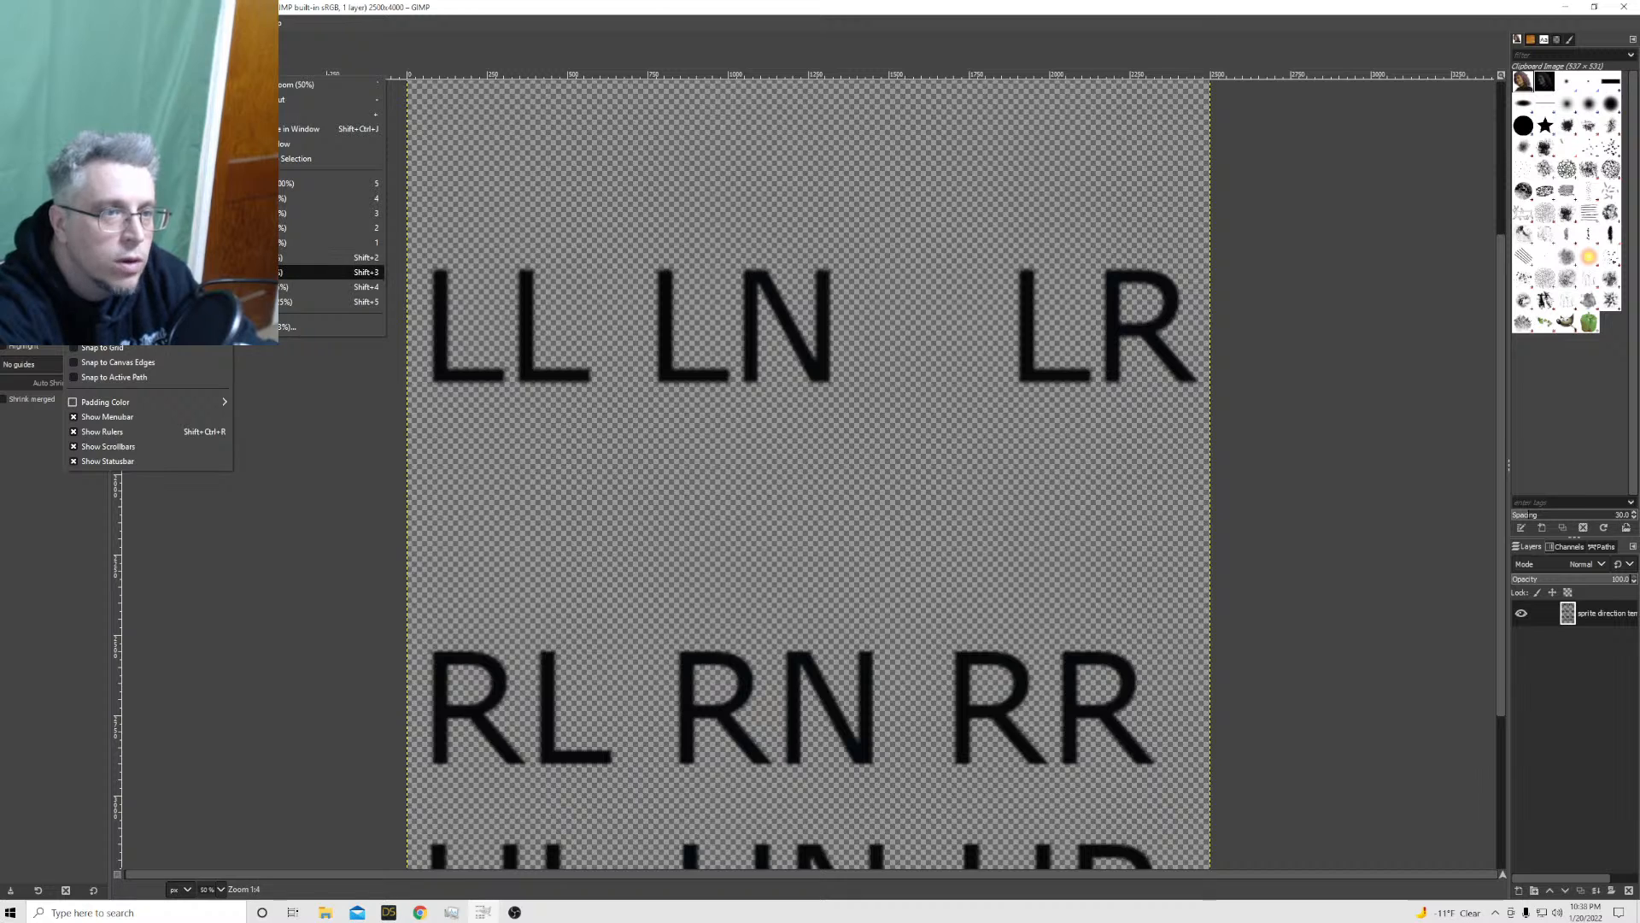
left_click(256, 271)
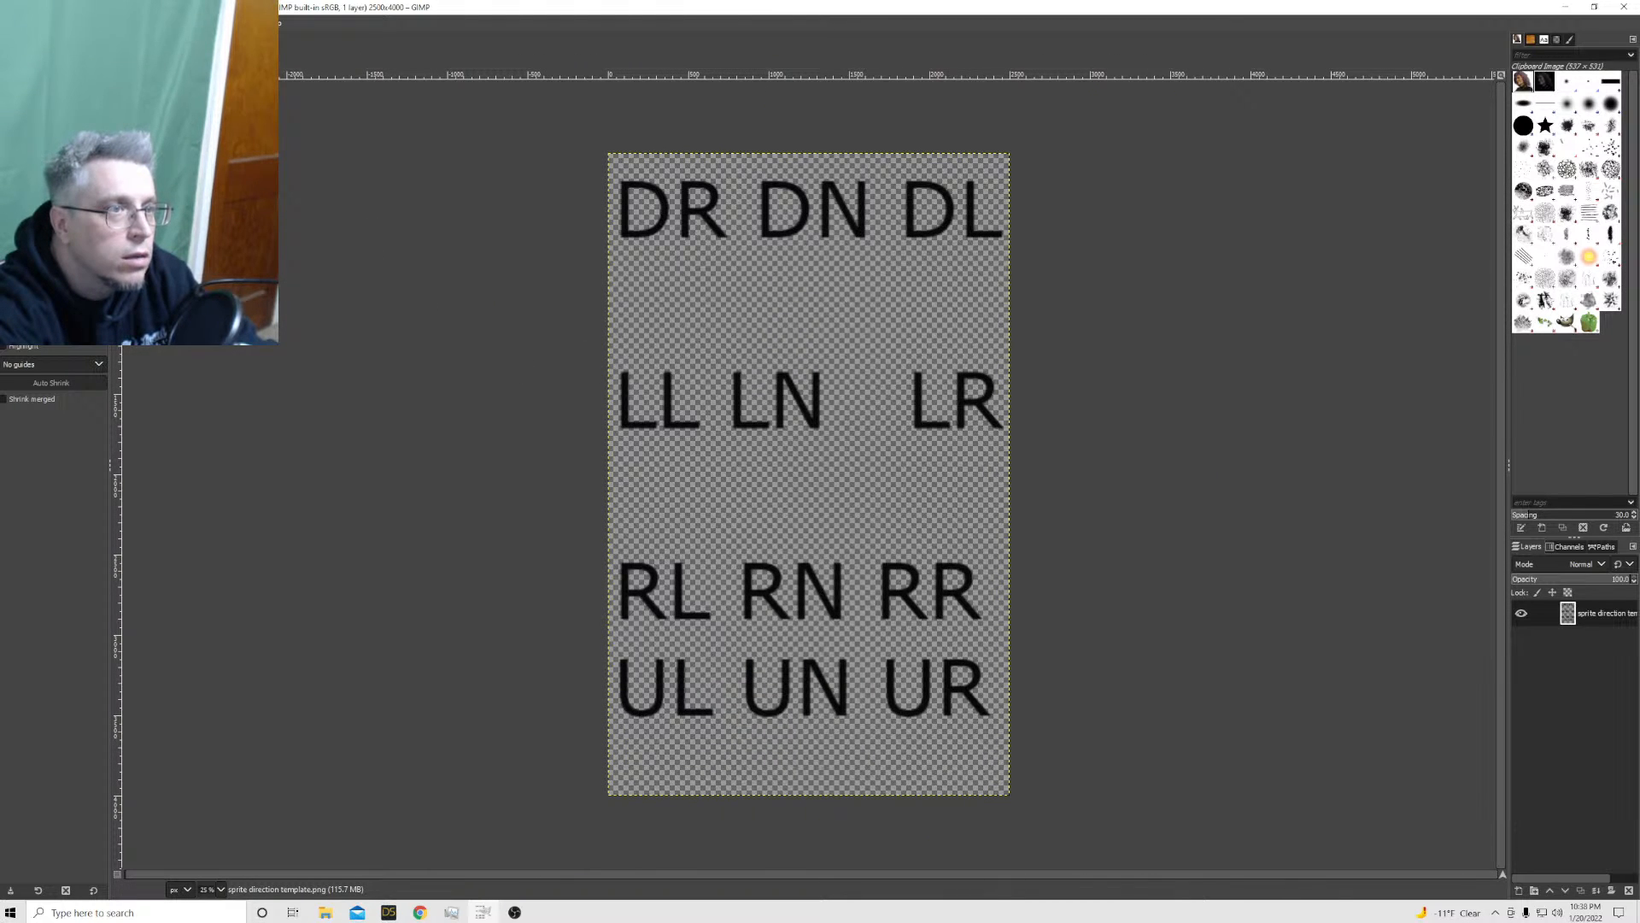
left_click(74, 23)
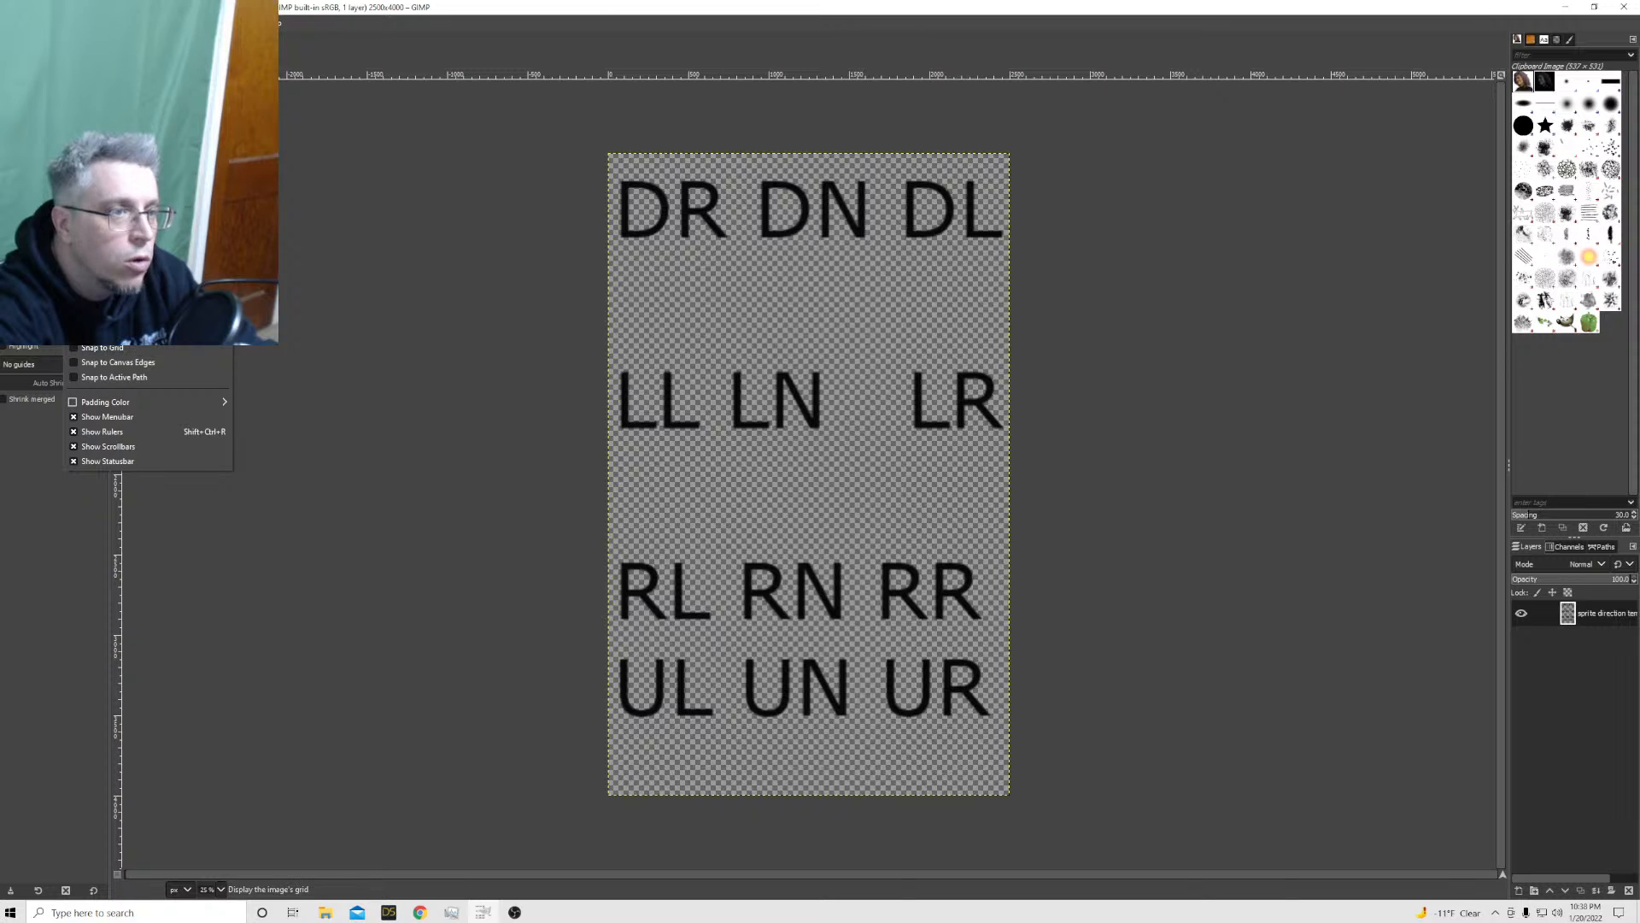
left_click(96, 299)
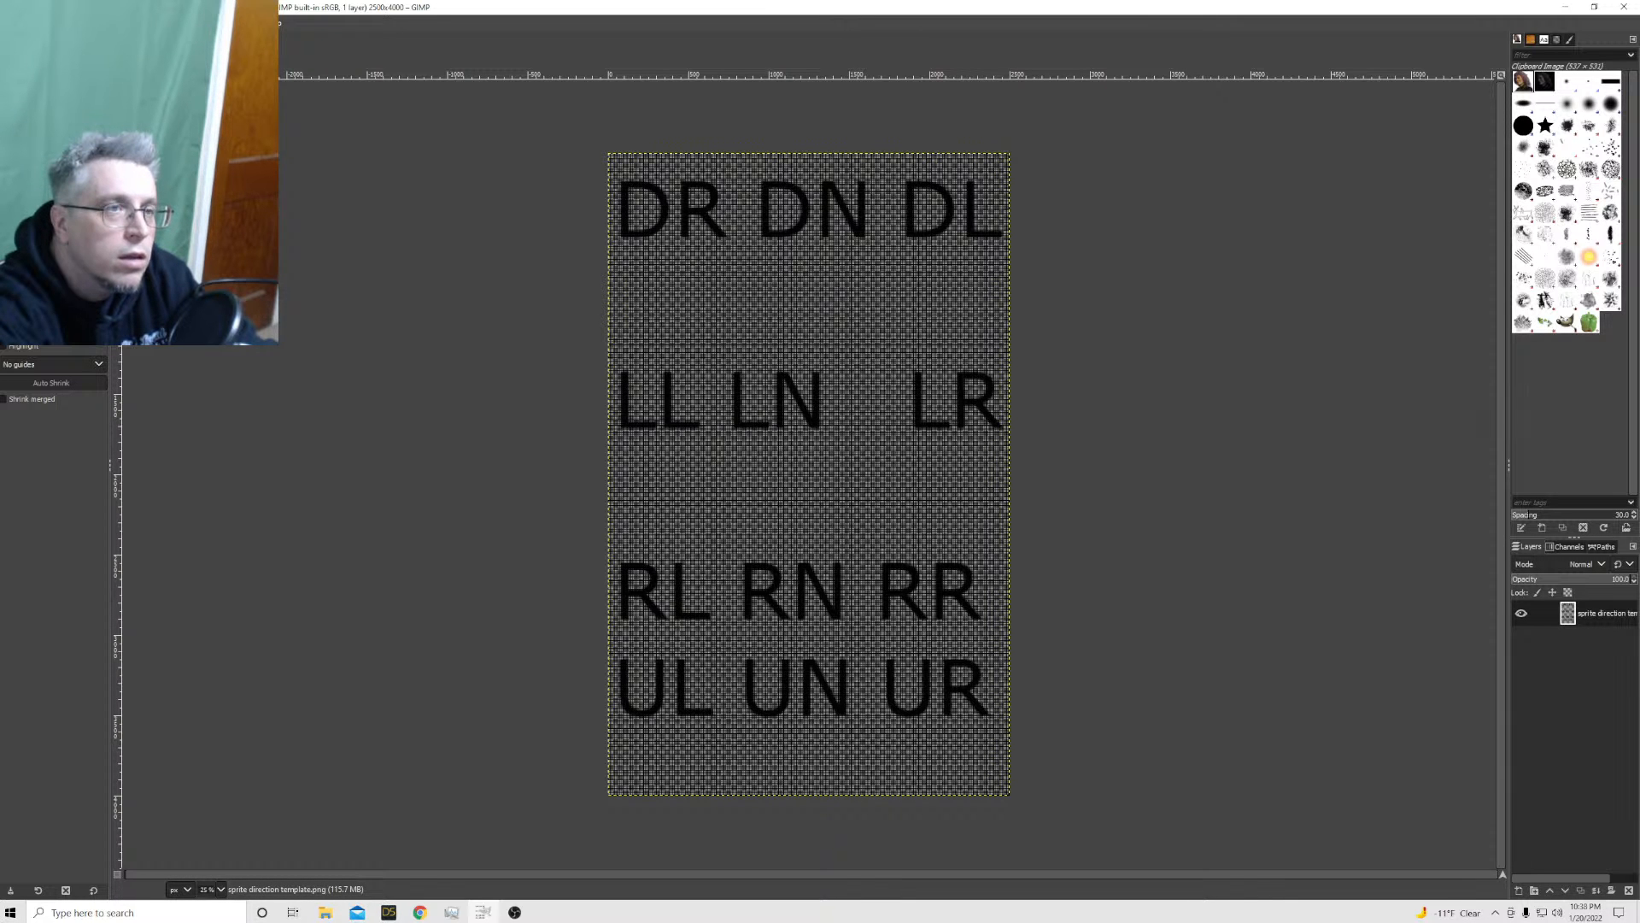
Bring up the grid configuration for the sprite direction template and unlink its horizontal and vertical spacing
left_click(98, 24)
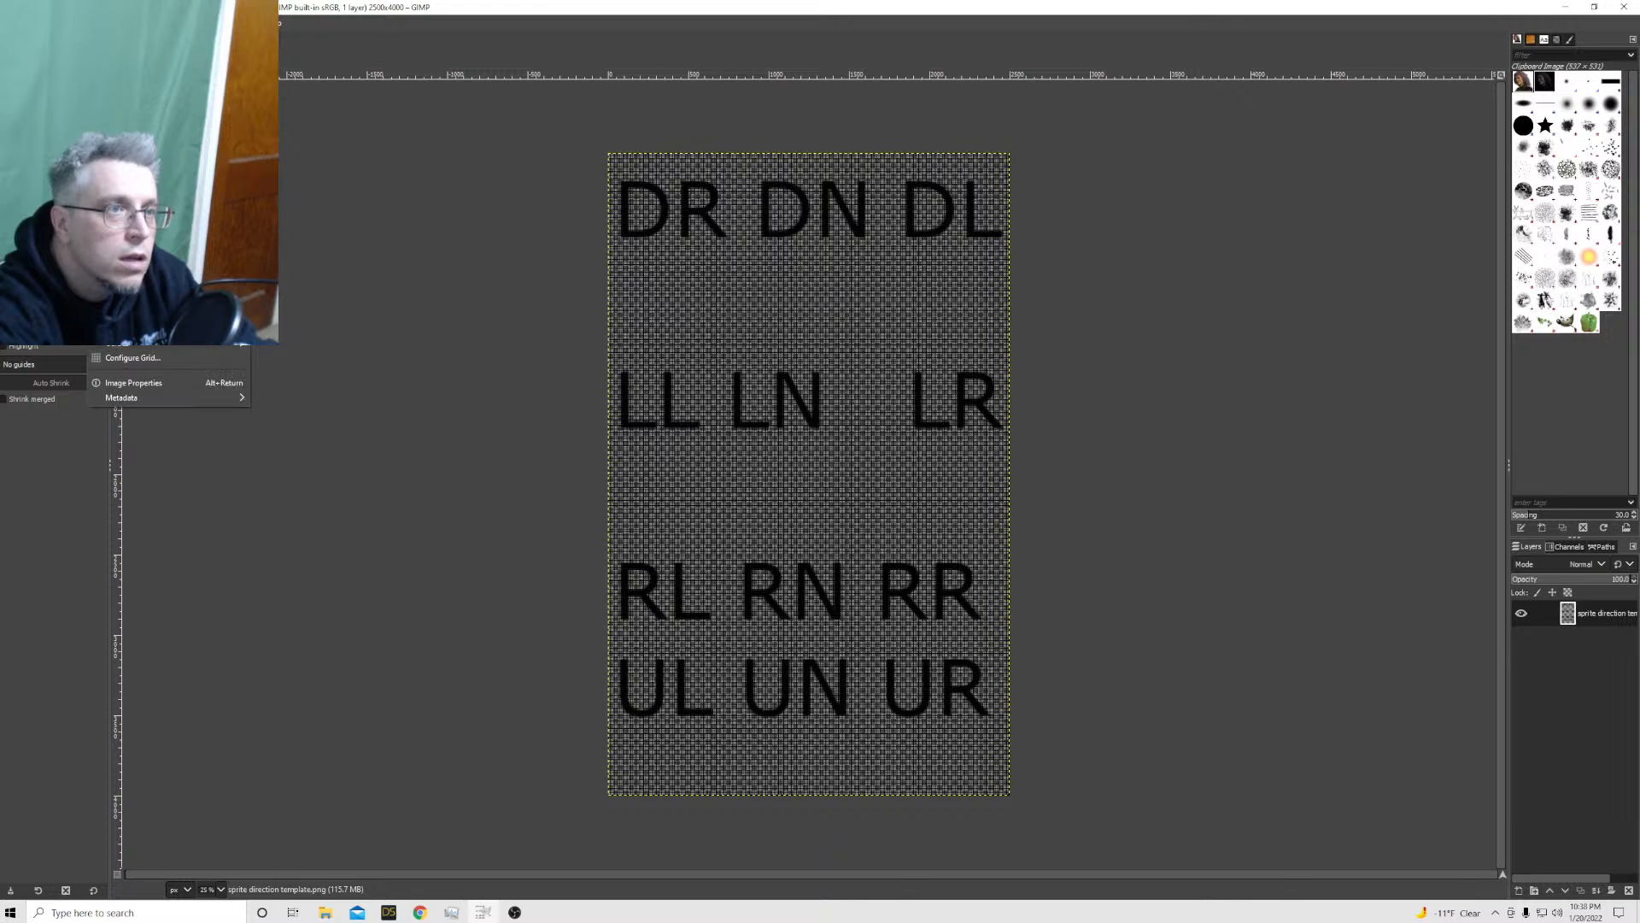
left_click(239, 354)
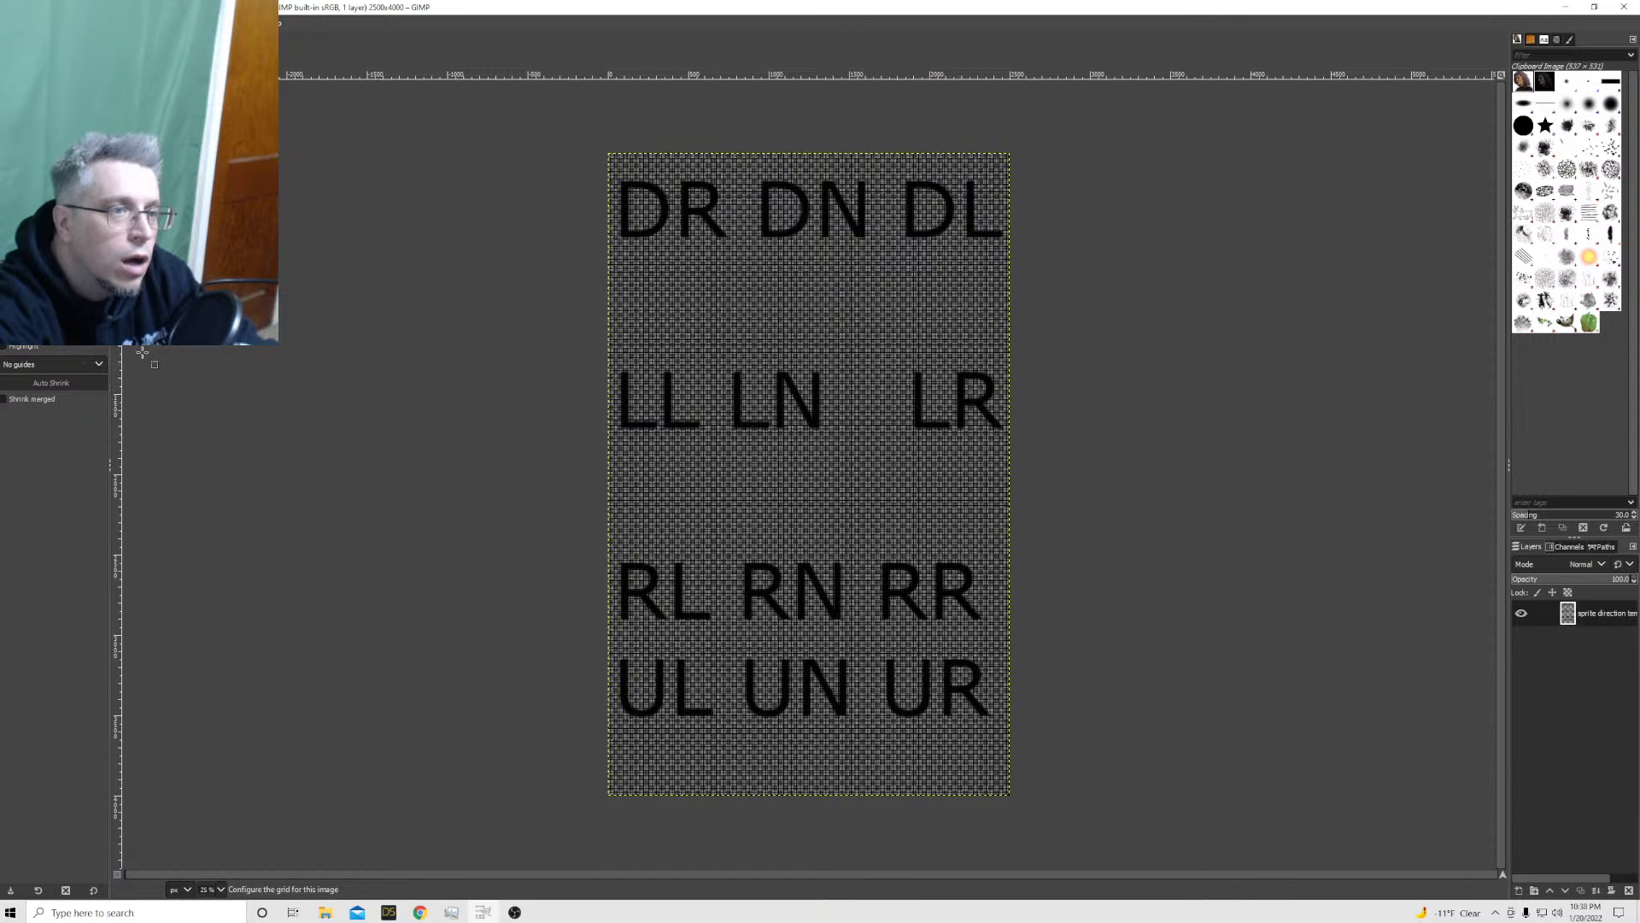
left_click_drag(831, 305, 1121, 246)
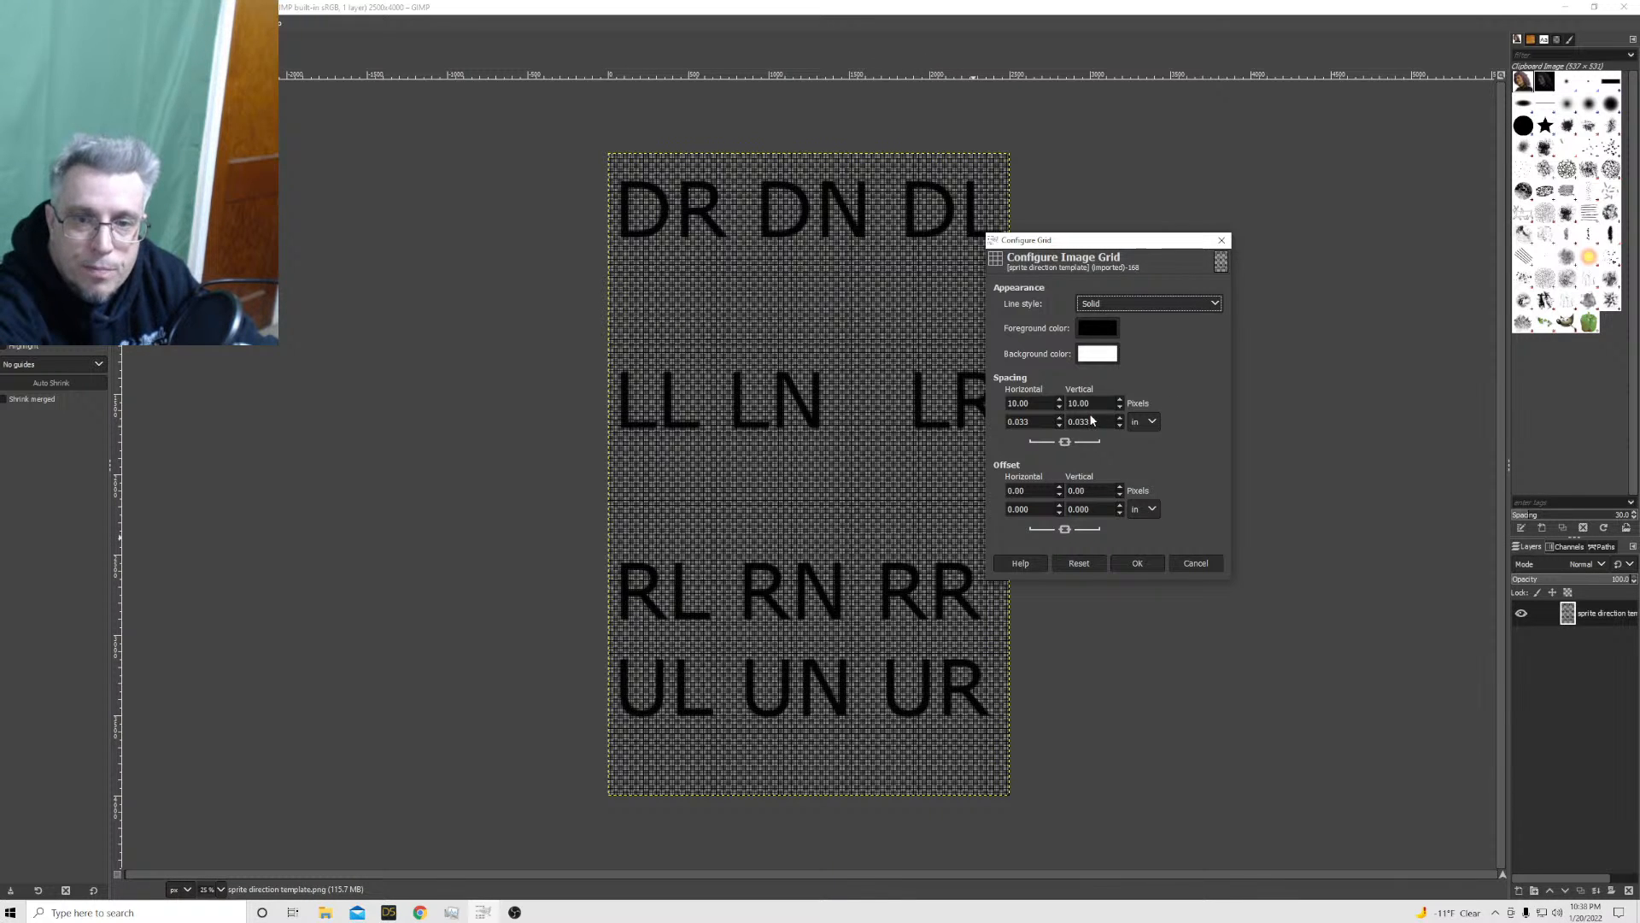
left_click(1065, 442)
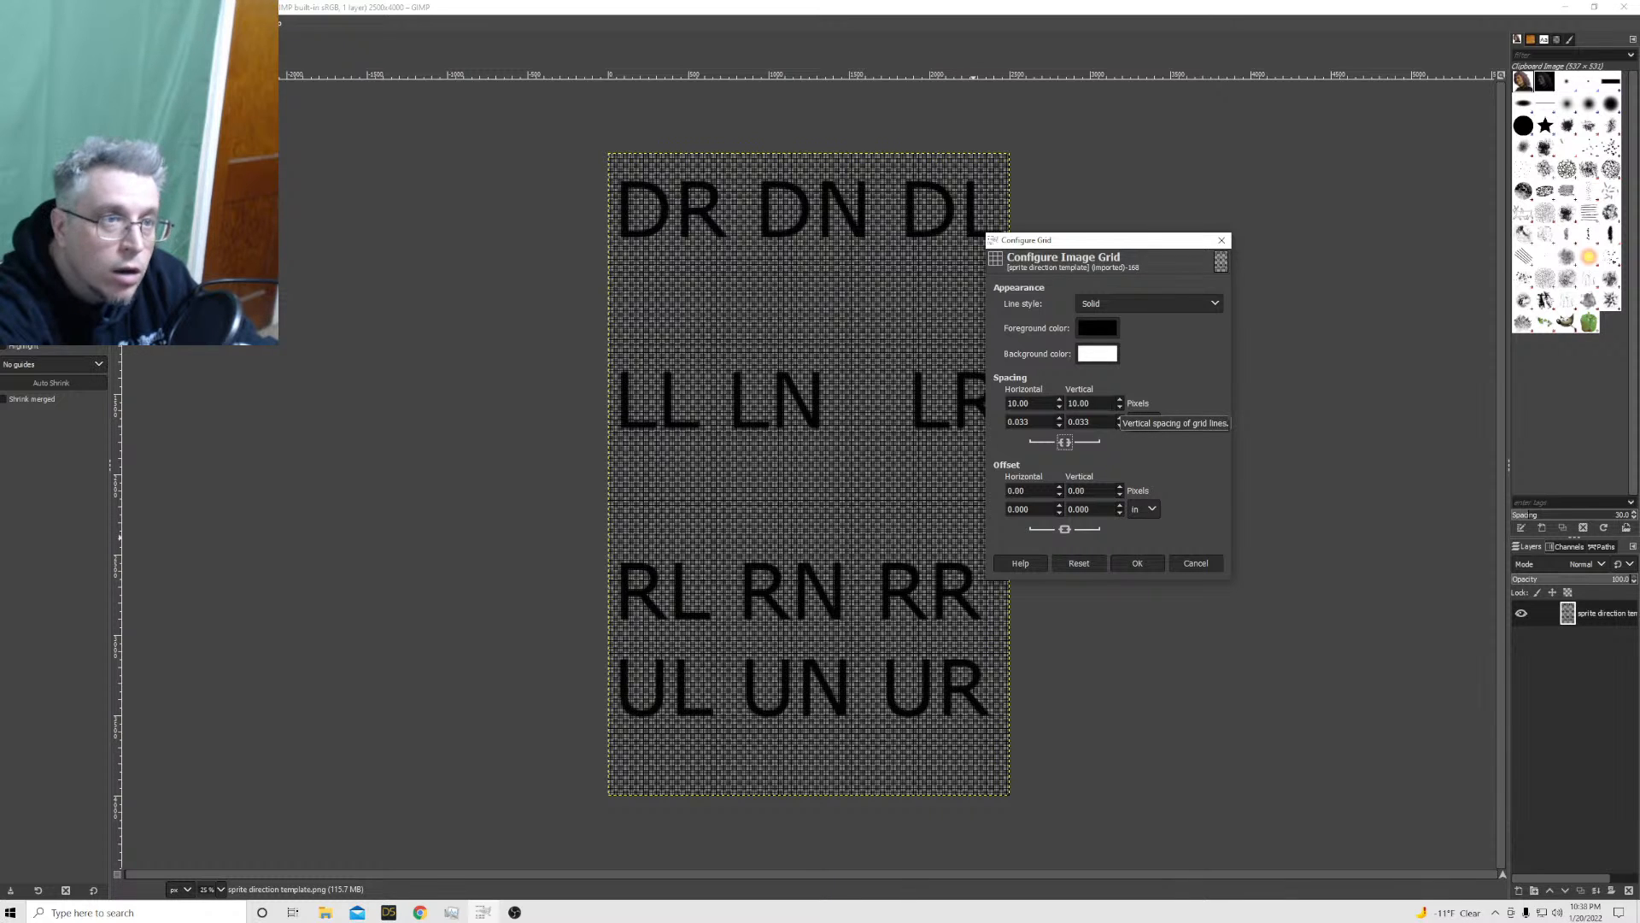
Try a vertical grid spacing of 1333.33 px on the sprite direction template
double_click(1078, 402)
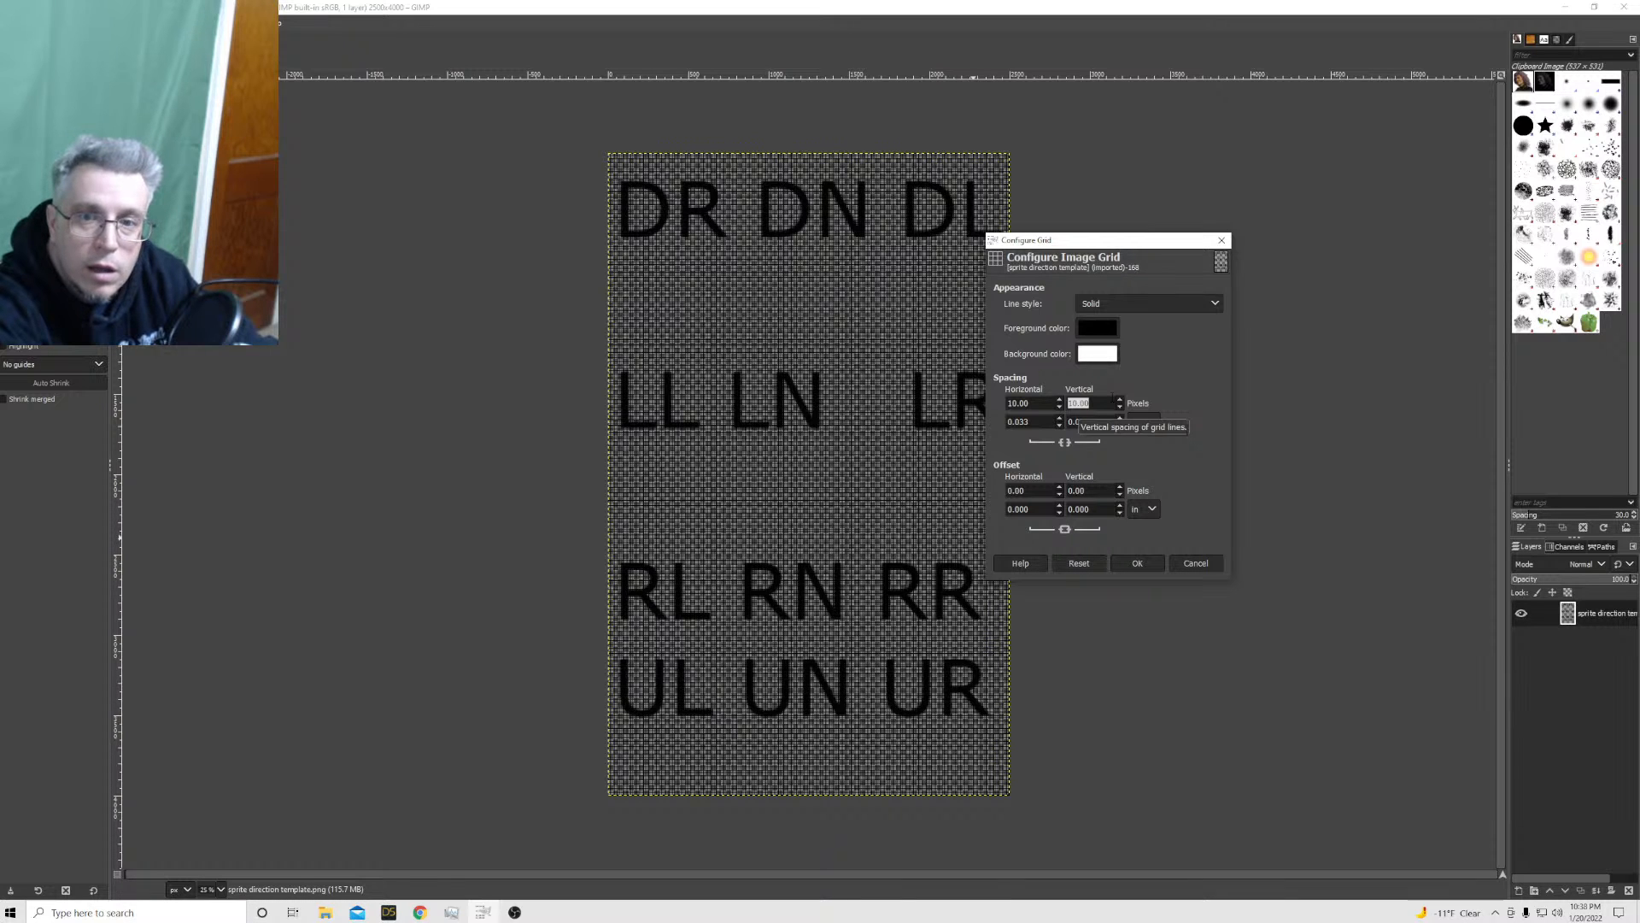
type("13")
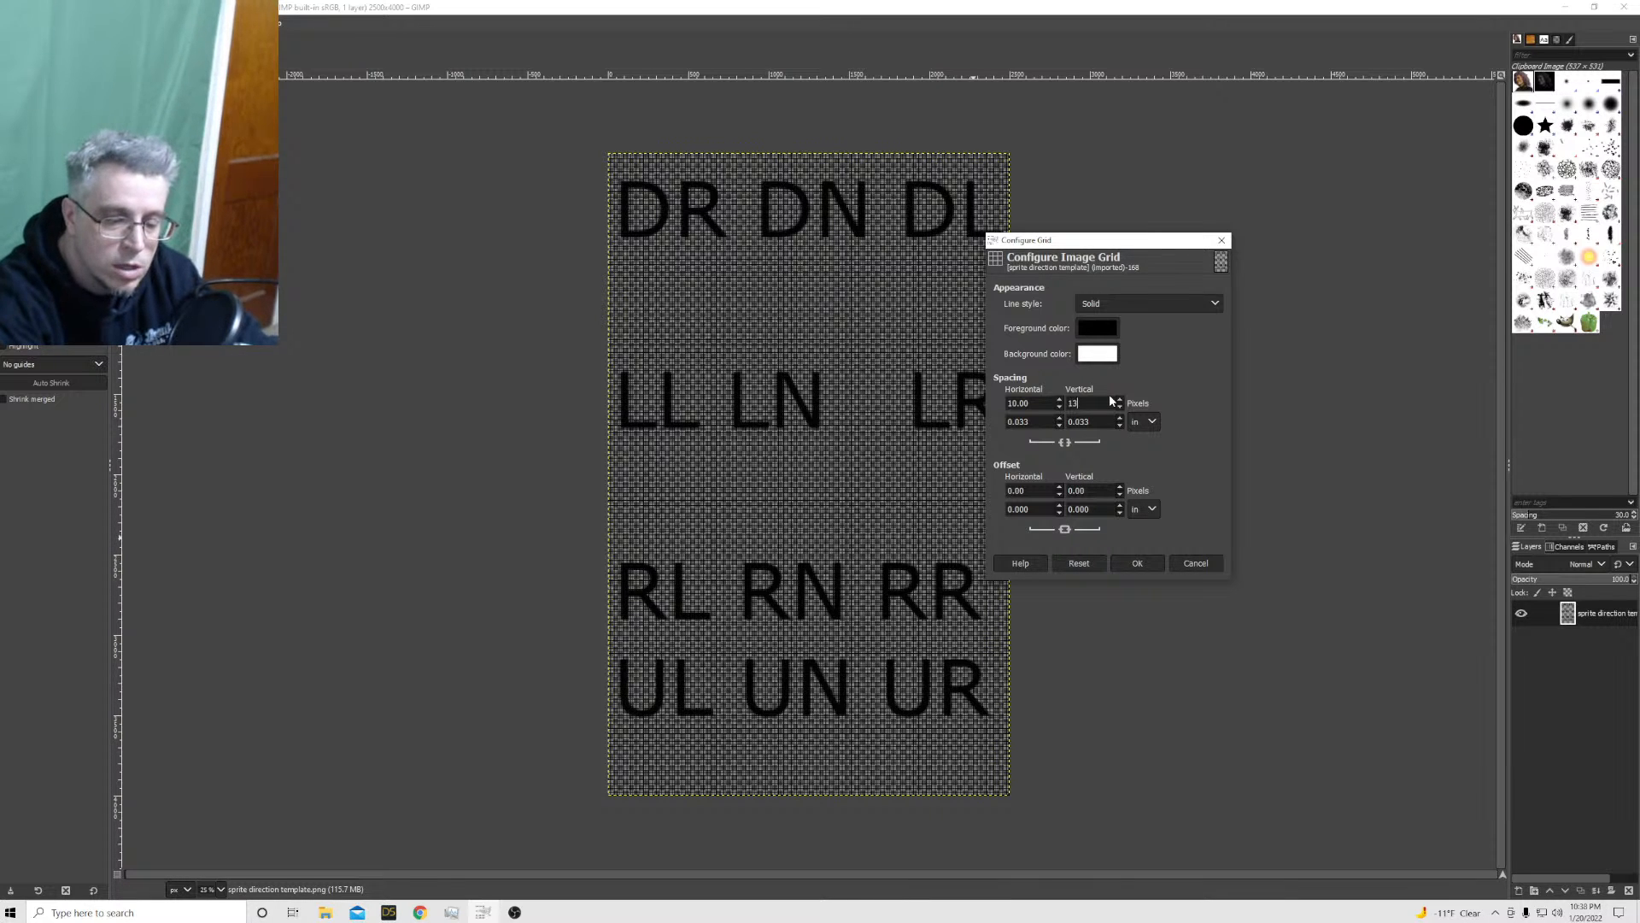
type("33")
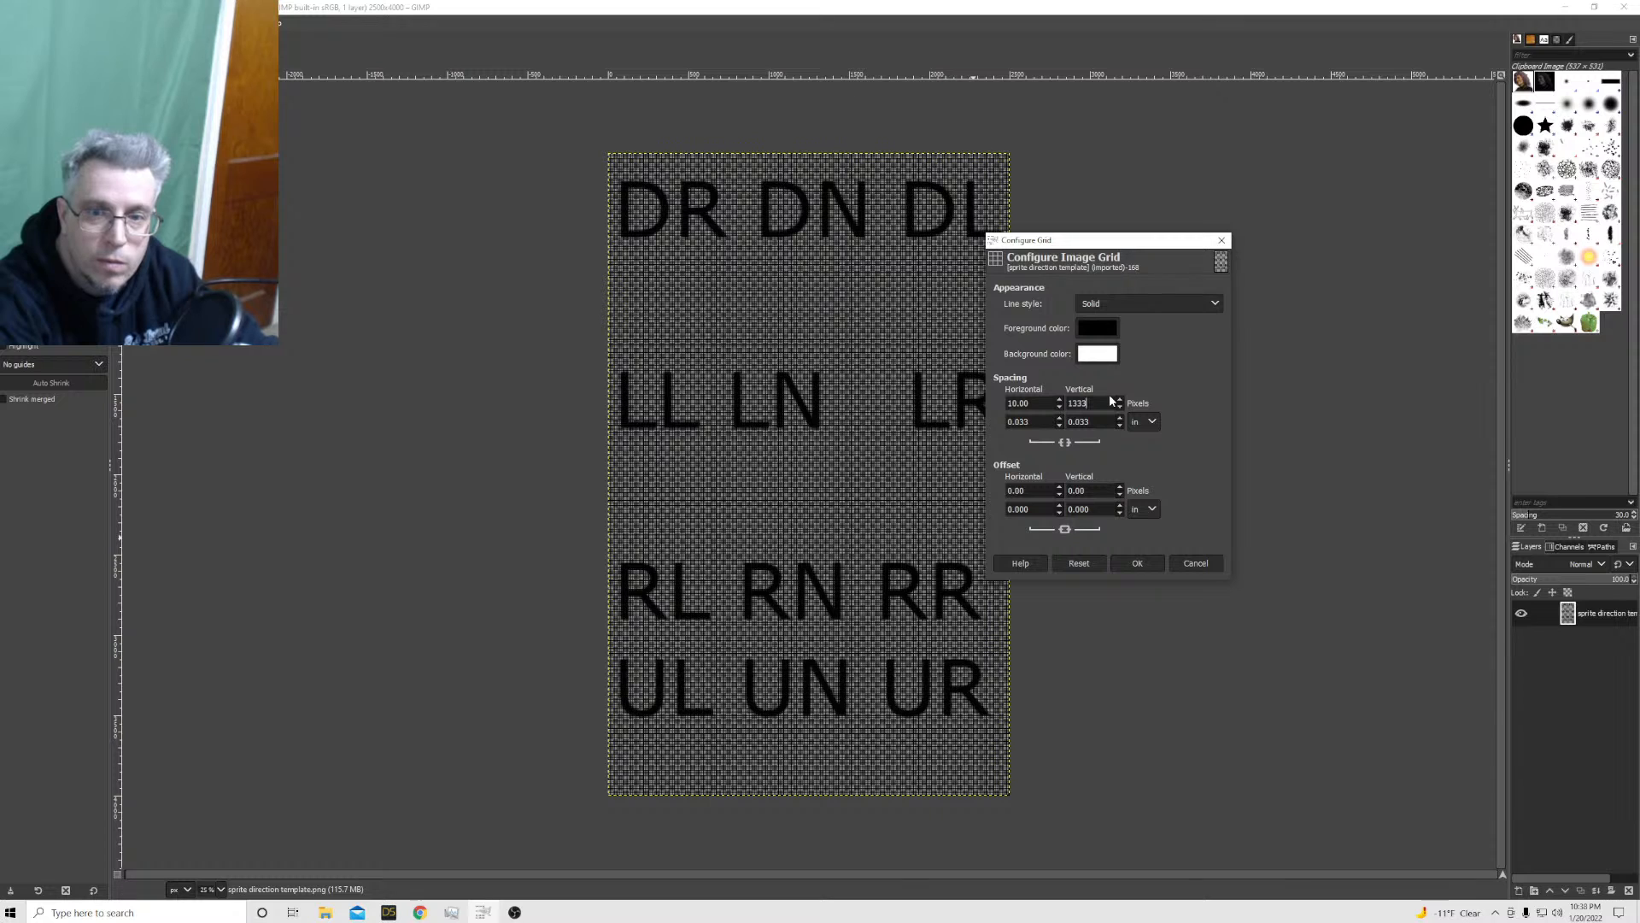
type(".3")
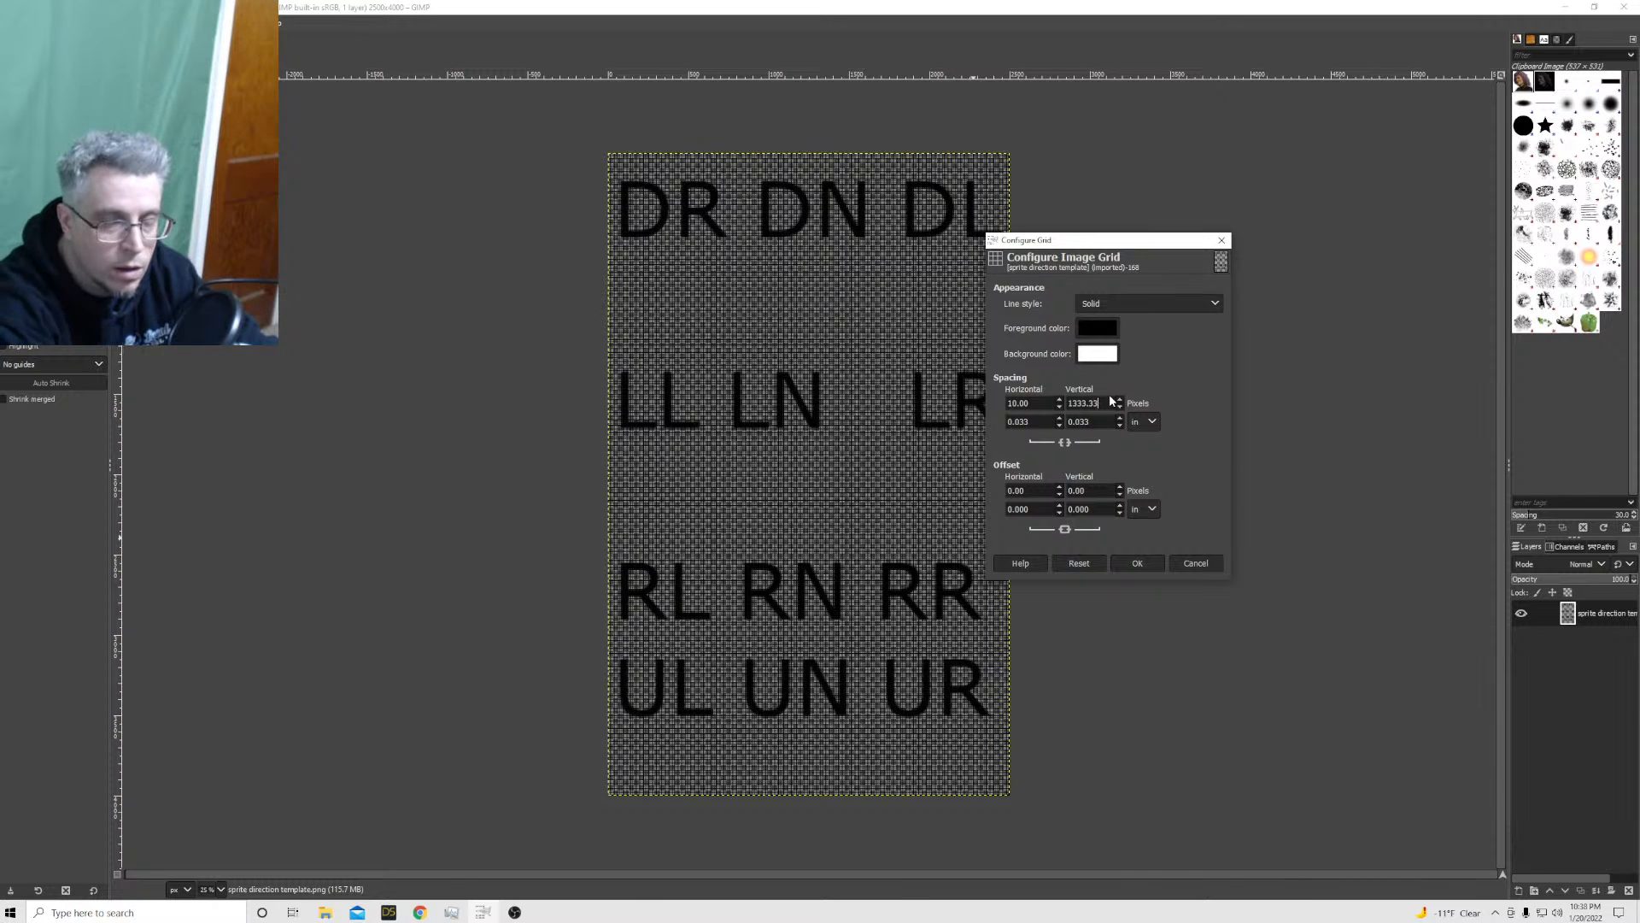
type("3")
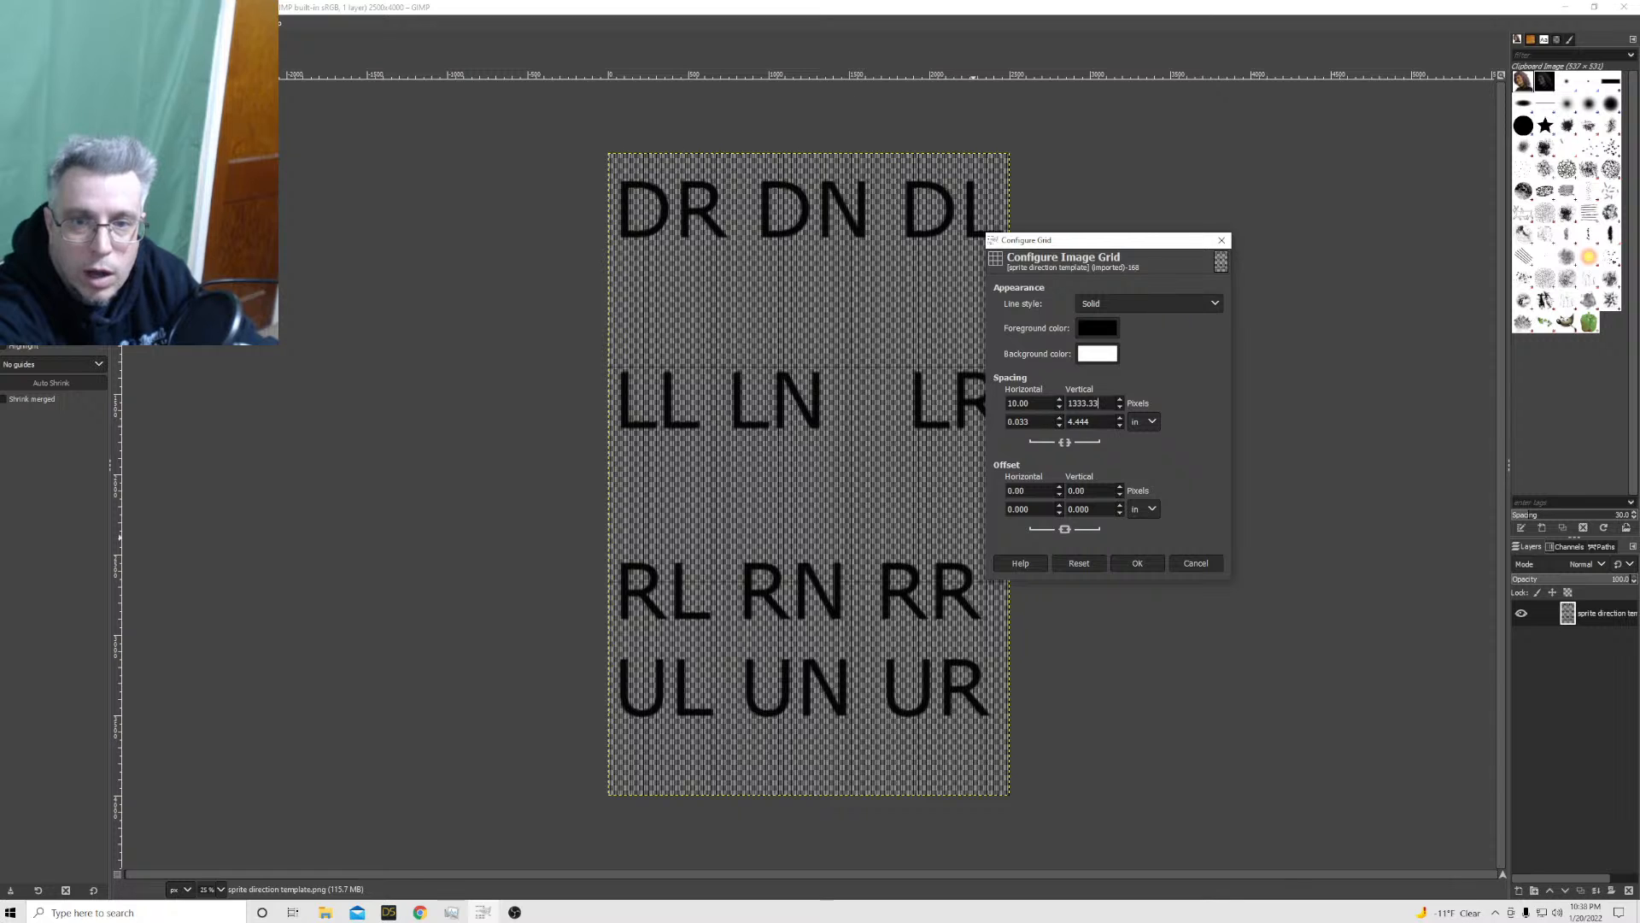
Set the image grid spacing to 1000 px vertically and 833.33 px horizontally, and apply the grid configuration
triple_click(1083, 402)
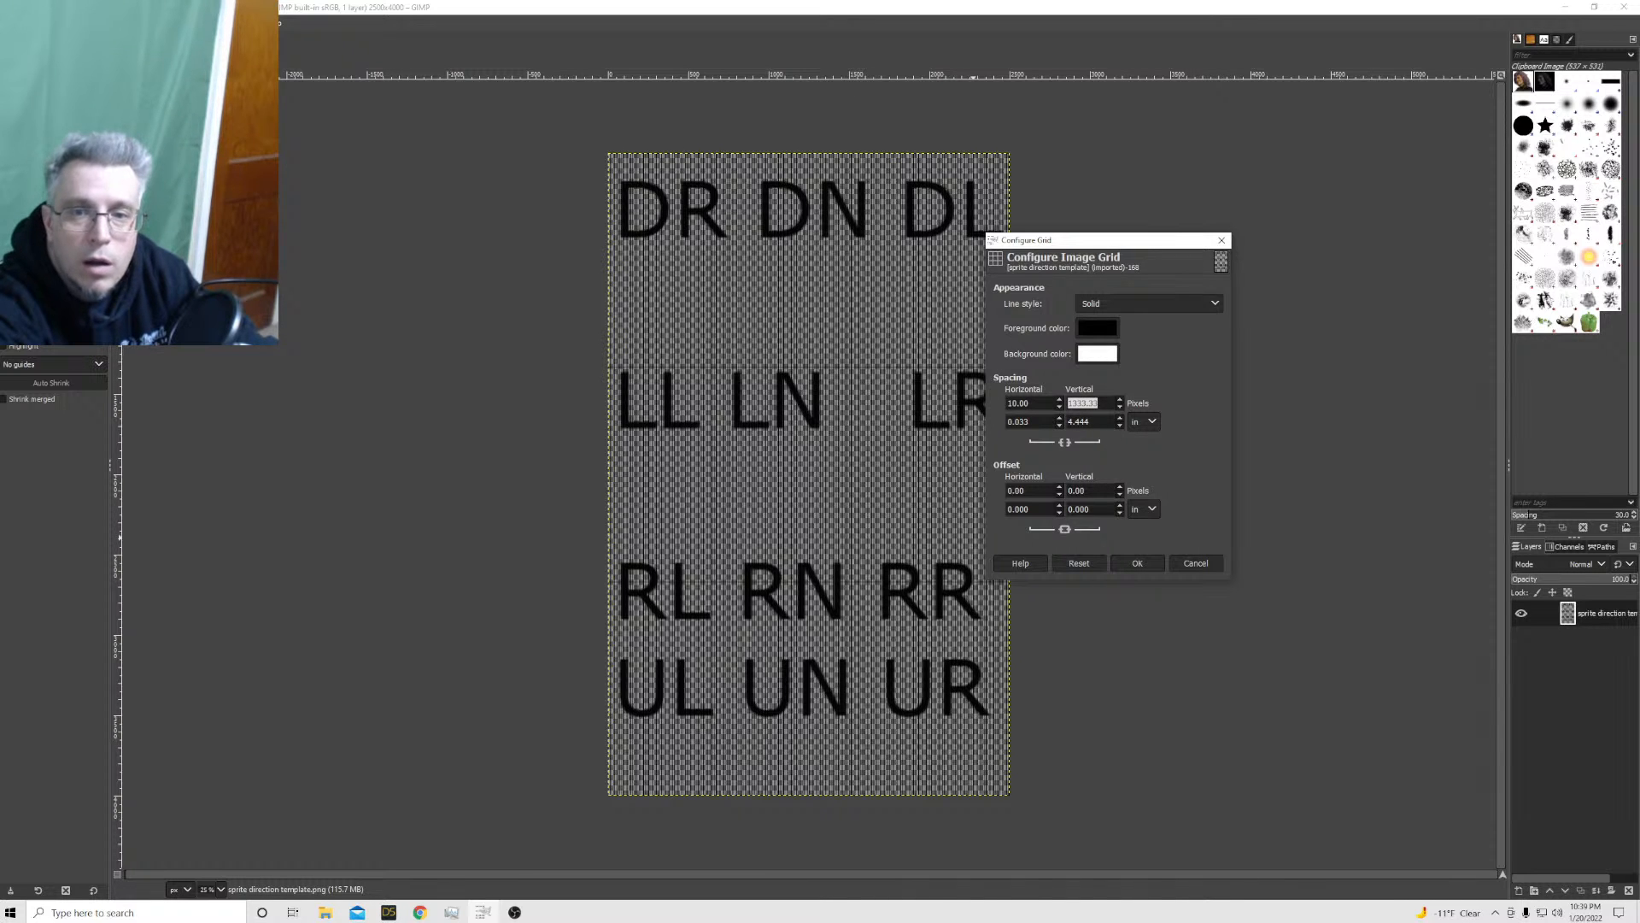
type("1000")
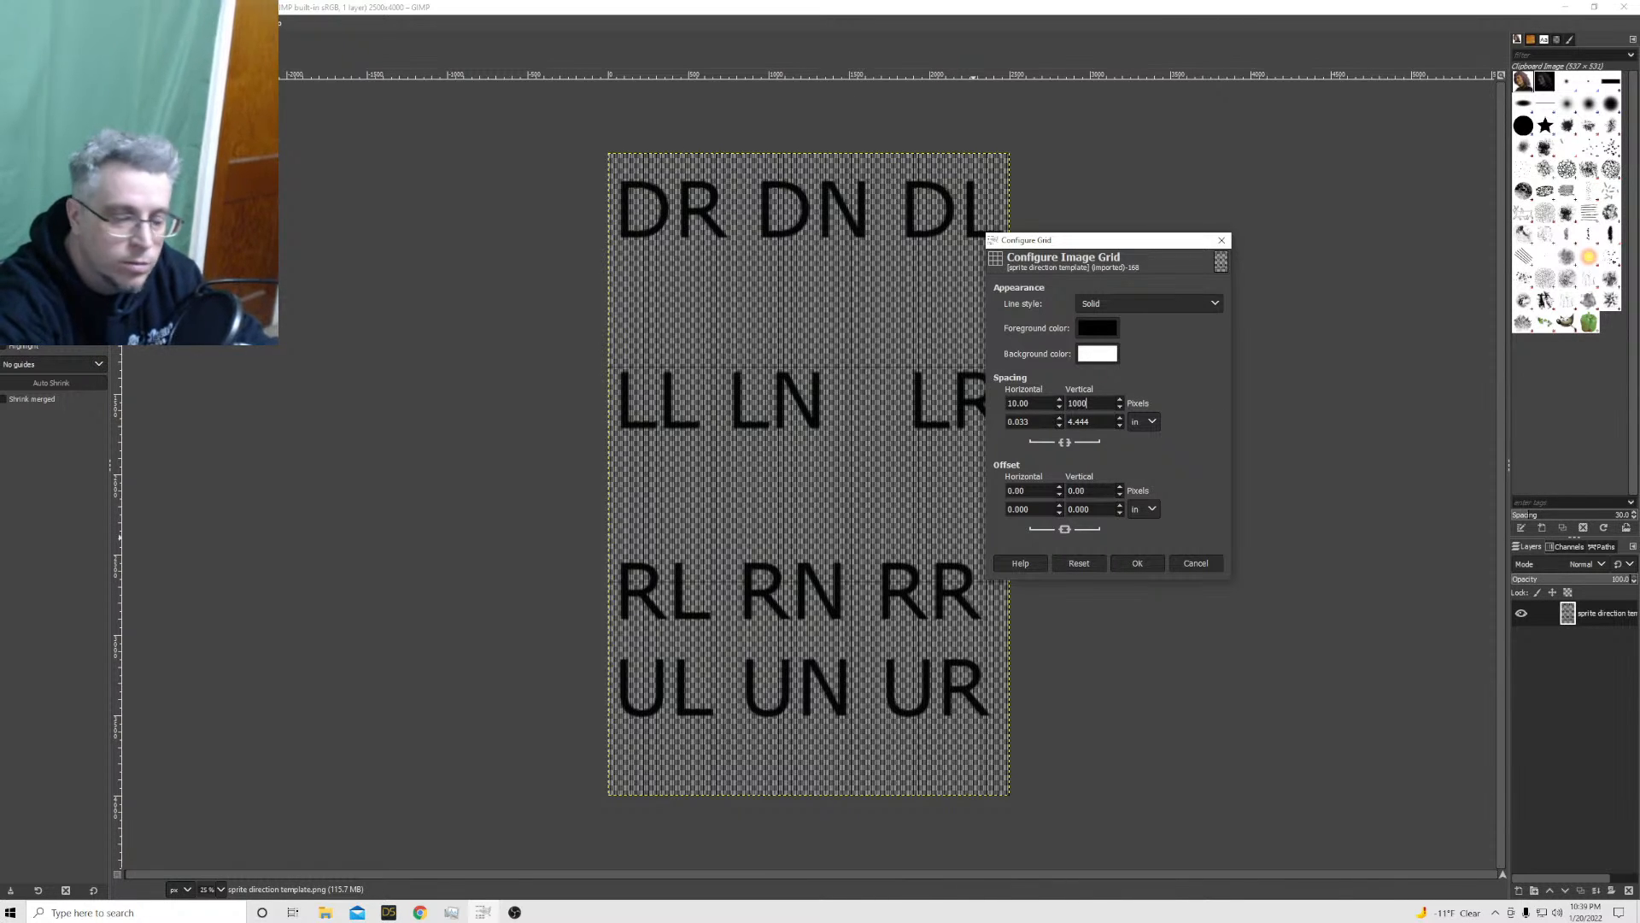
key("Return")
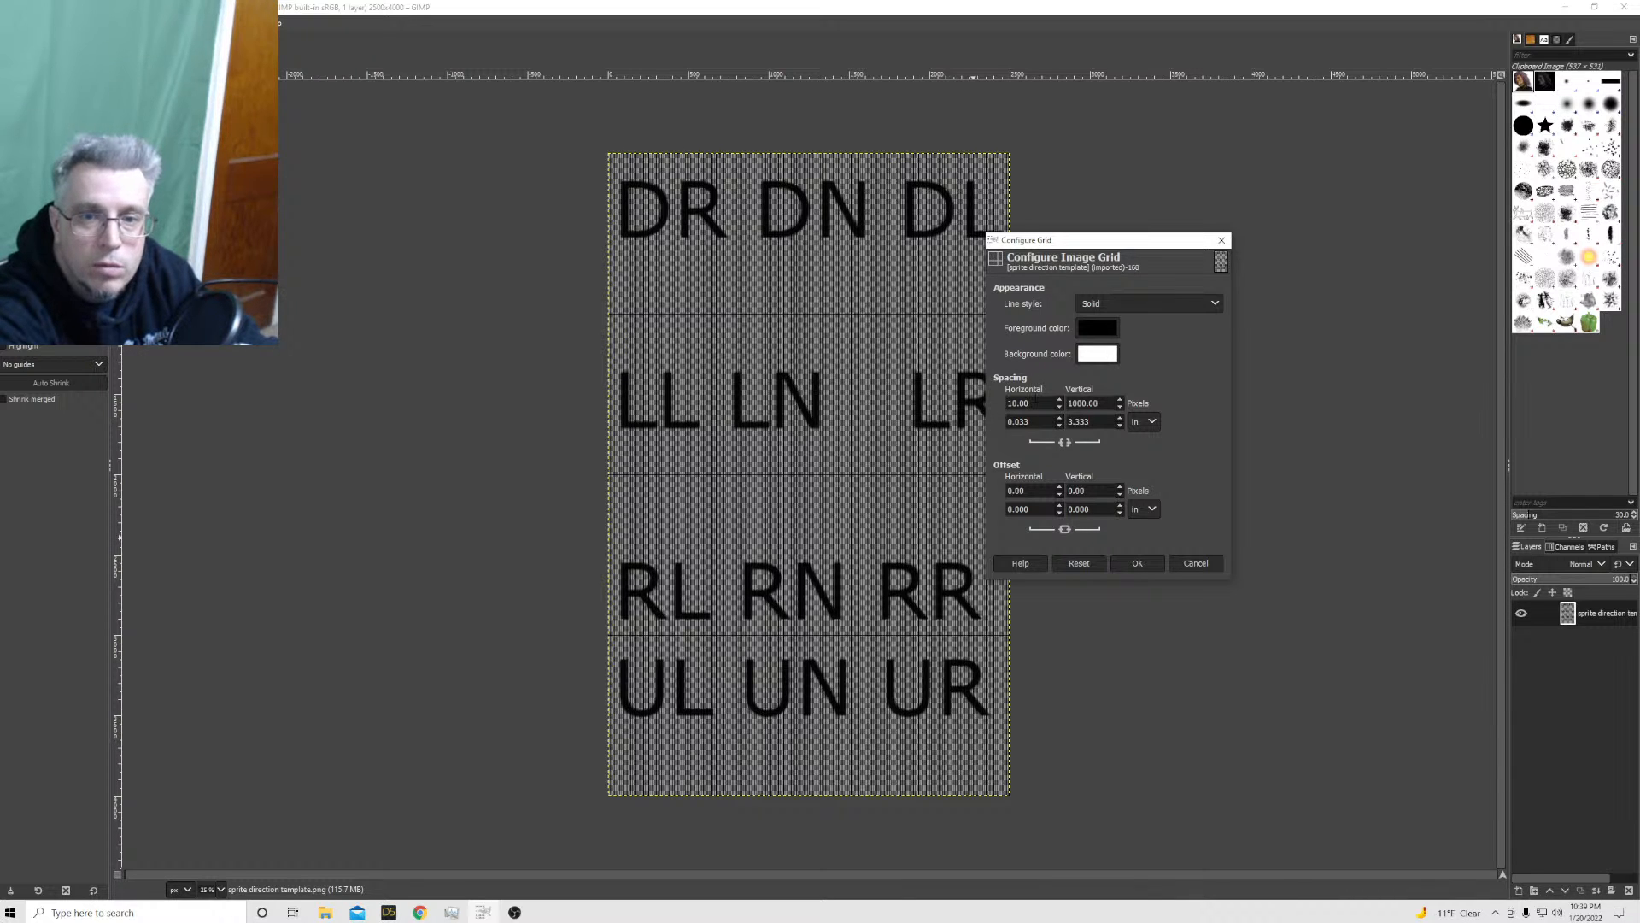
double_click(1026, 402)
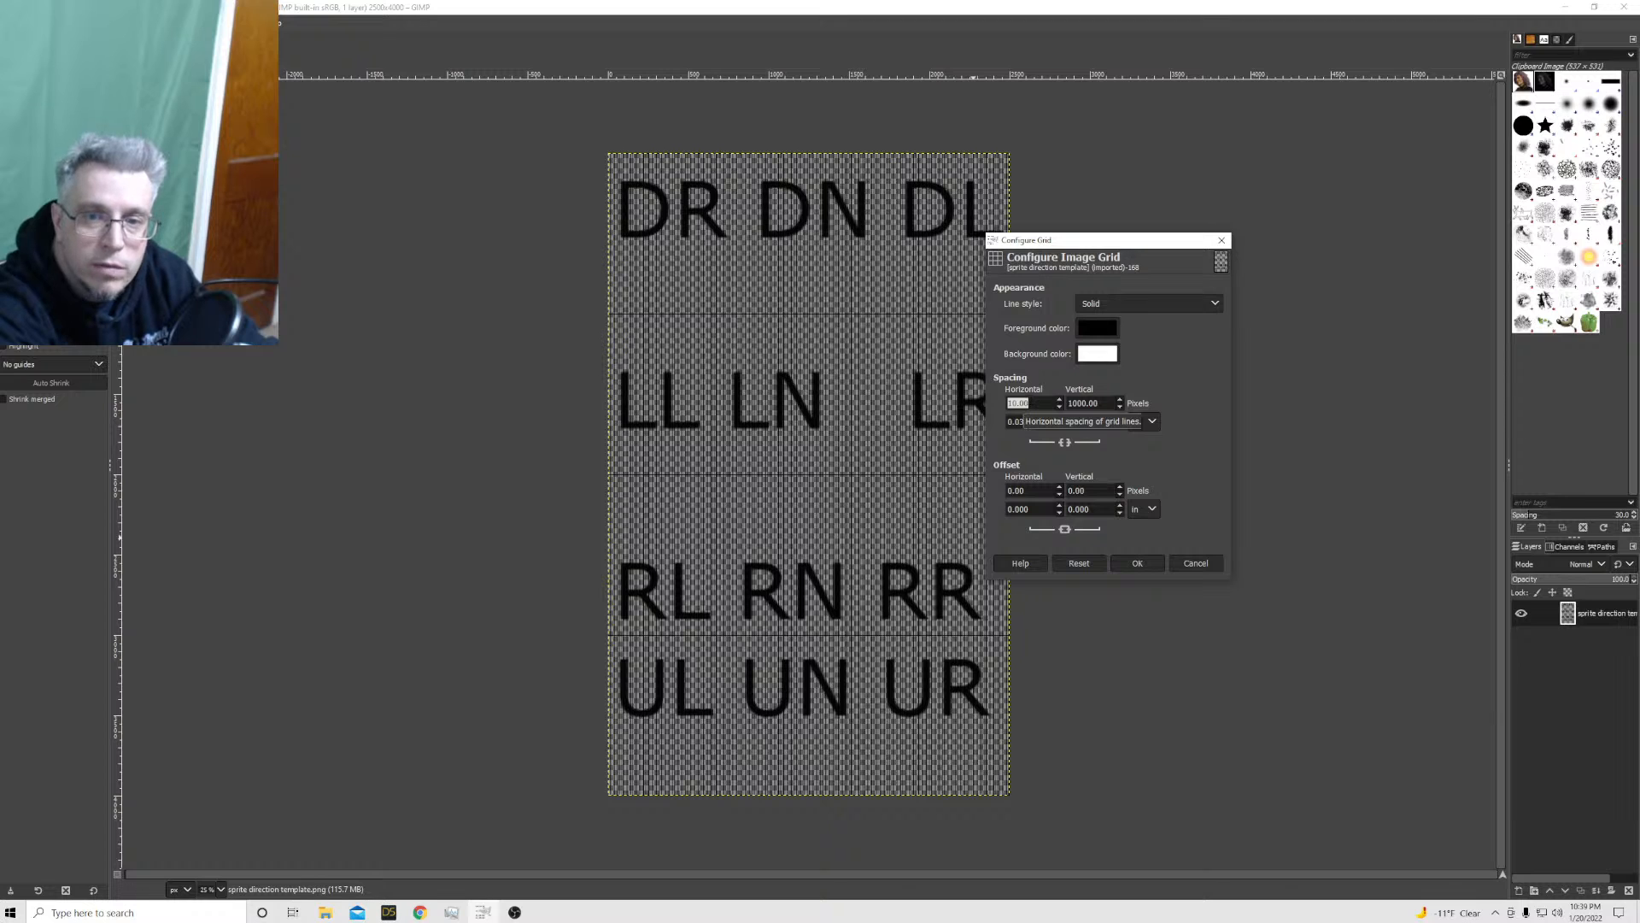
type("833")
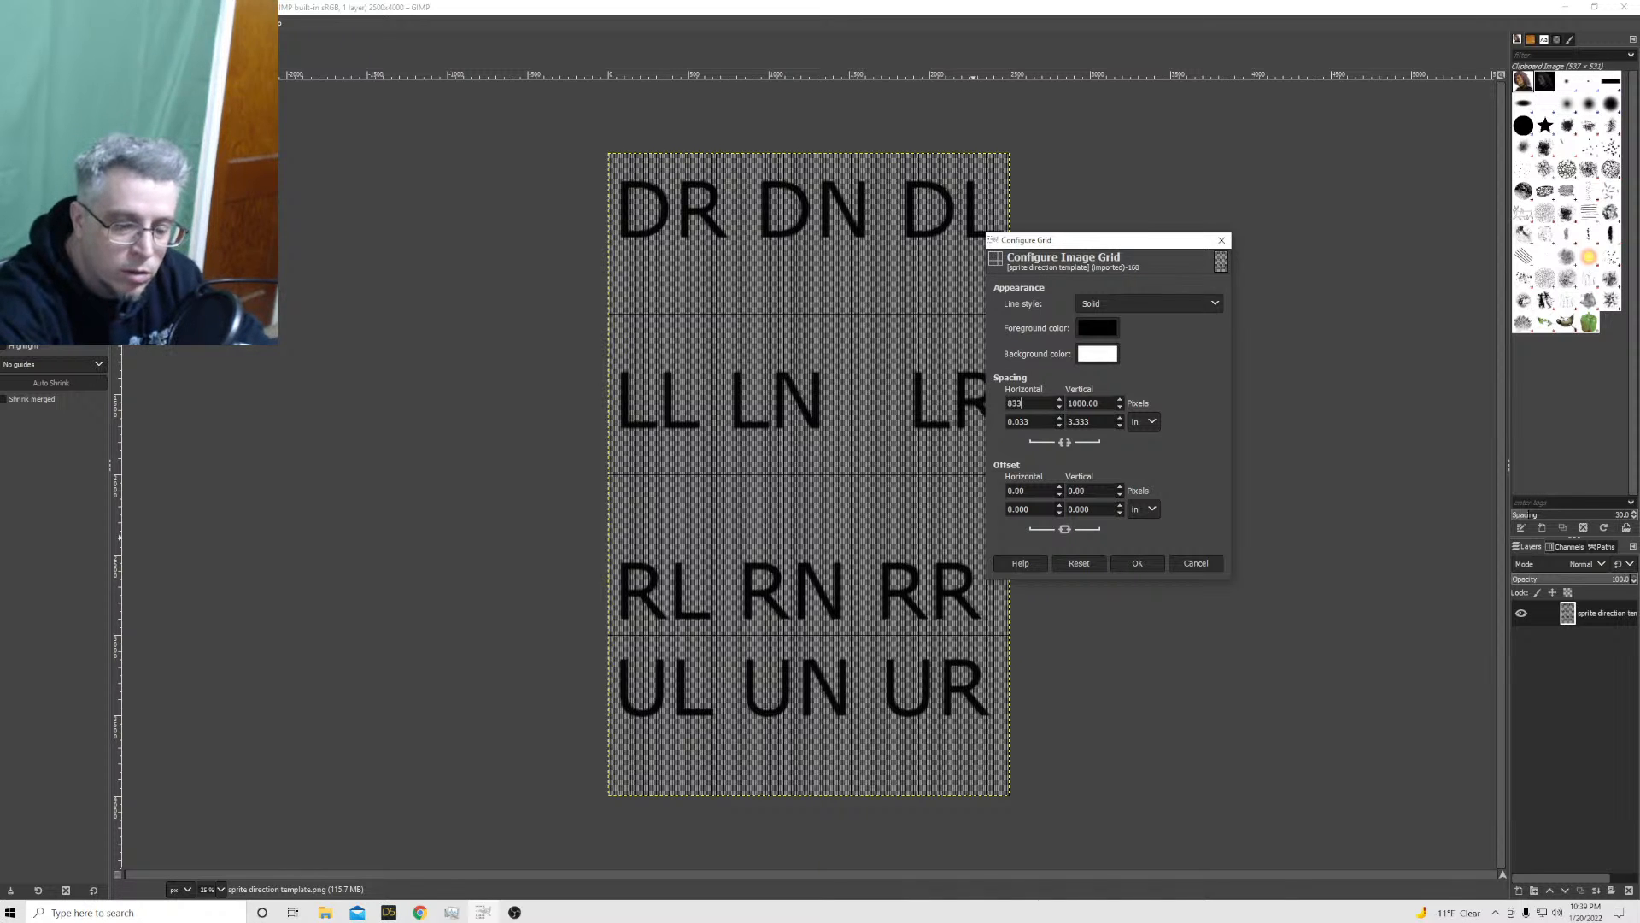
type(".33")
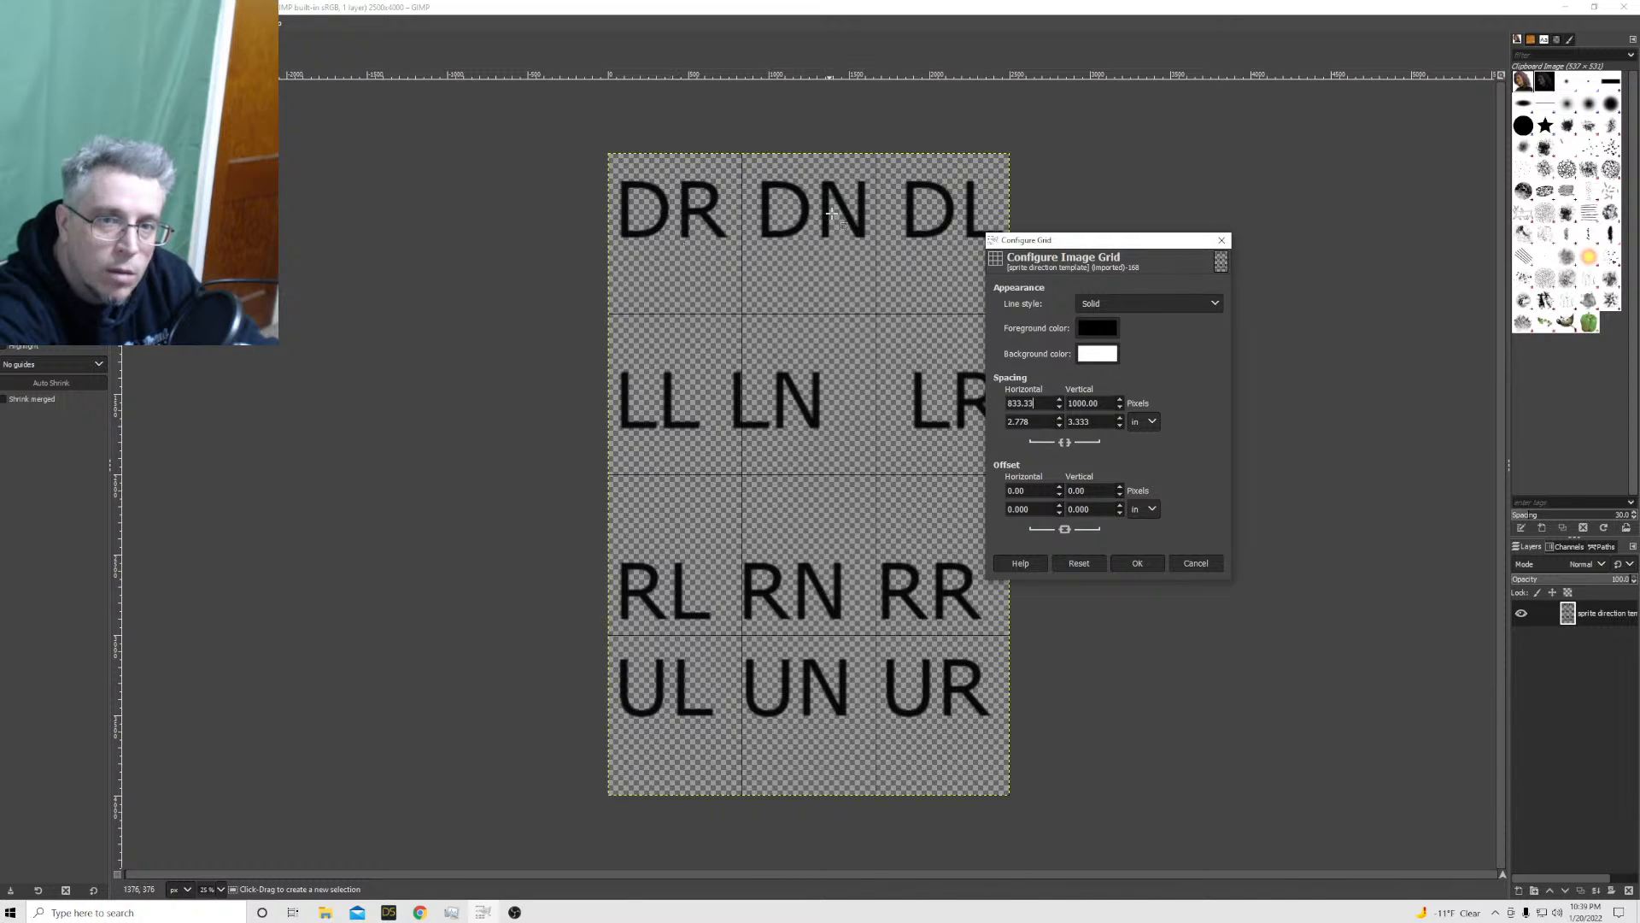
left_click(1137, 563)
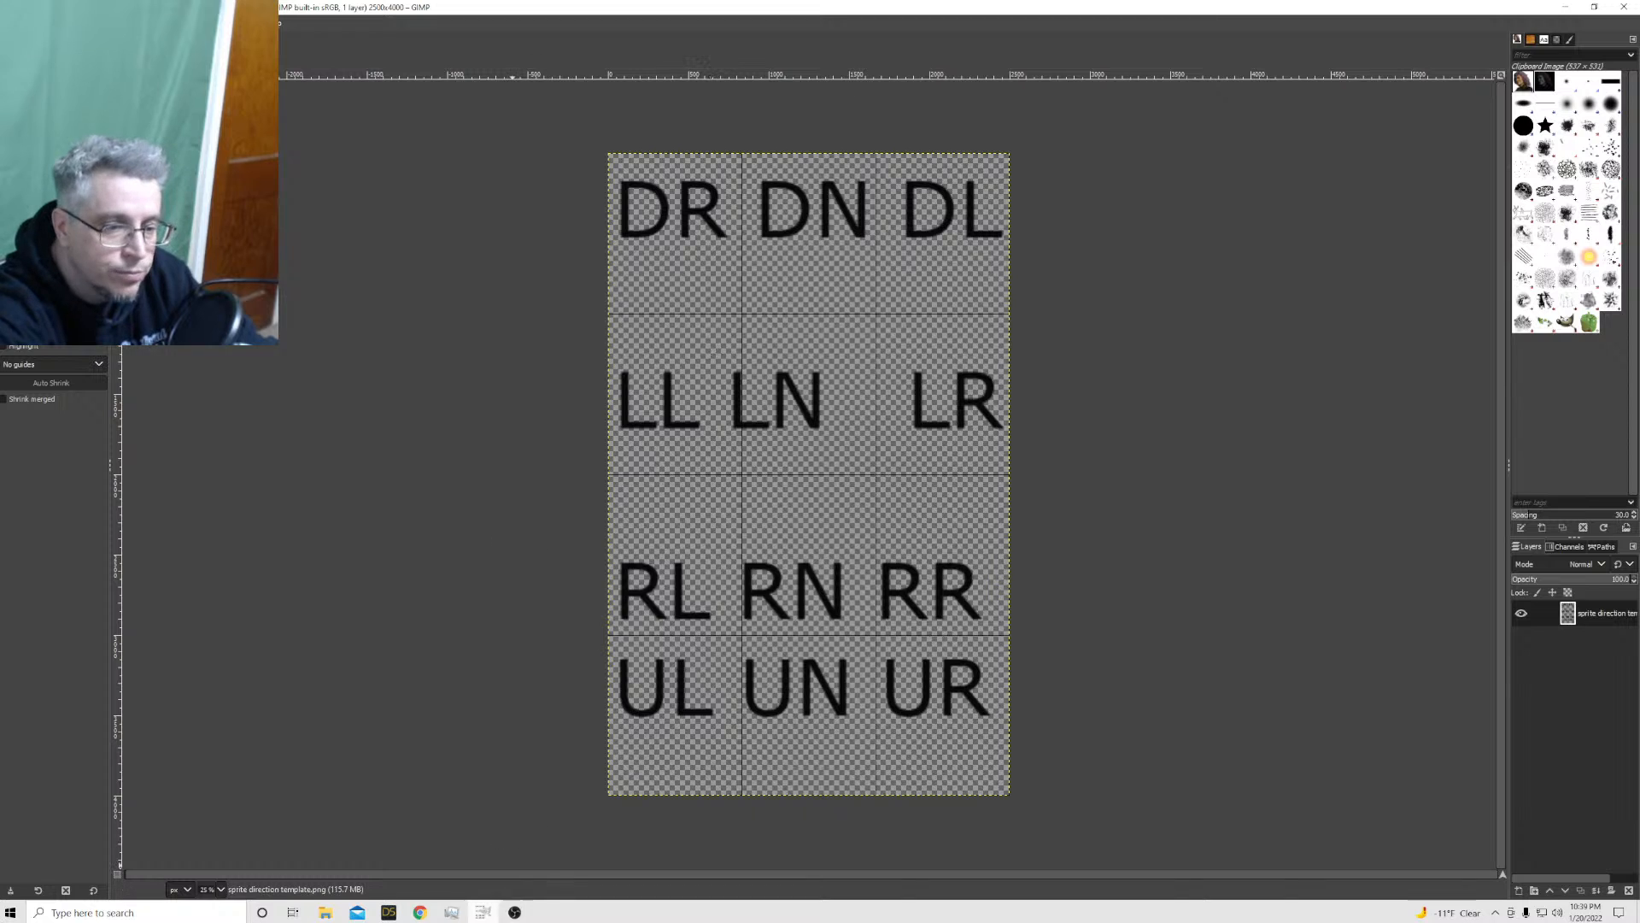
Switch to Daz Studio and load the saved Genesis 8 Male walk scene
mouse_move(512, 918)
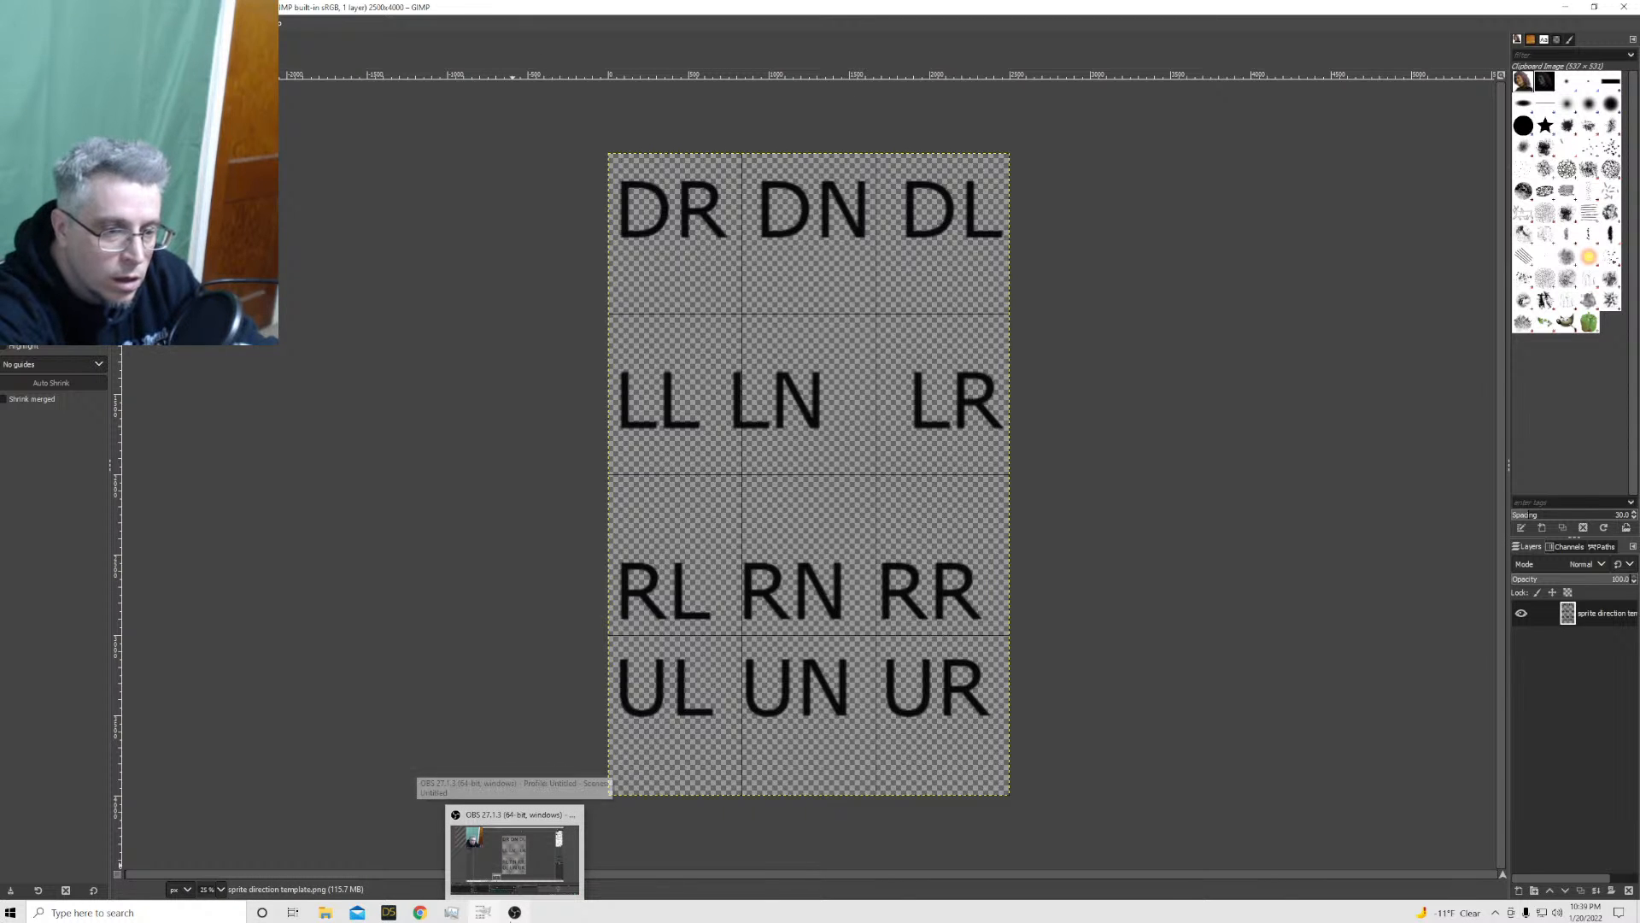
left_click(388, 912)
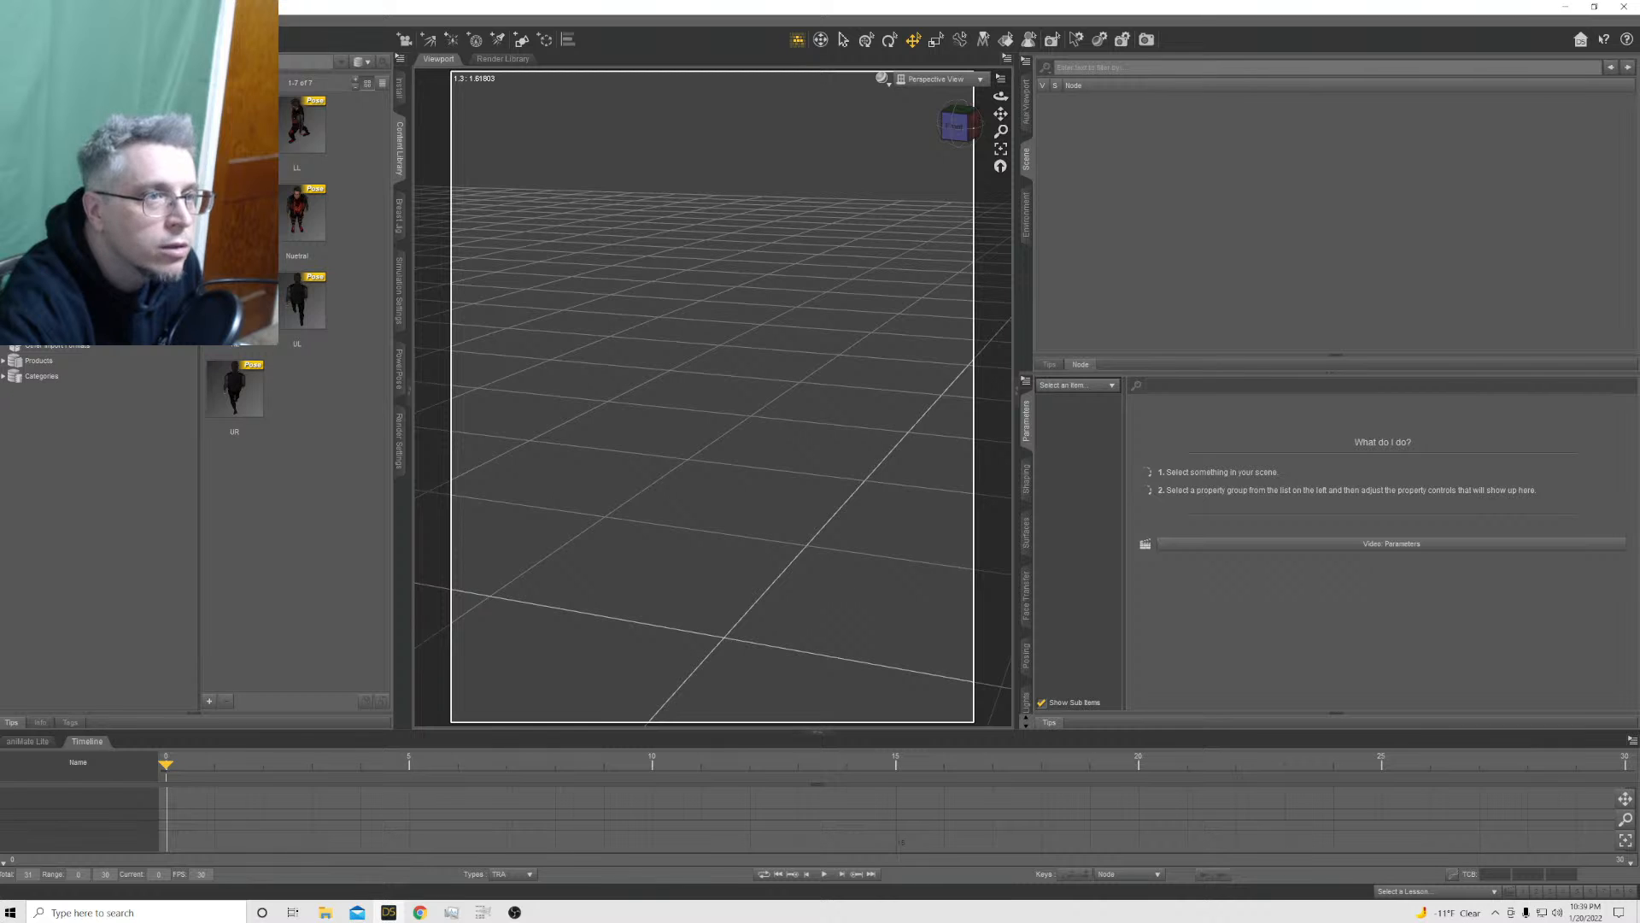
double_click(297, 128)
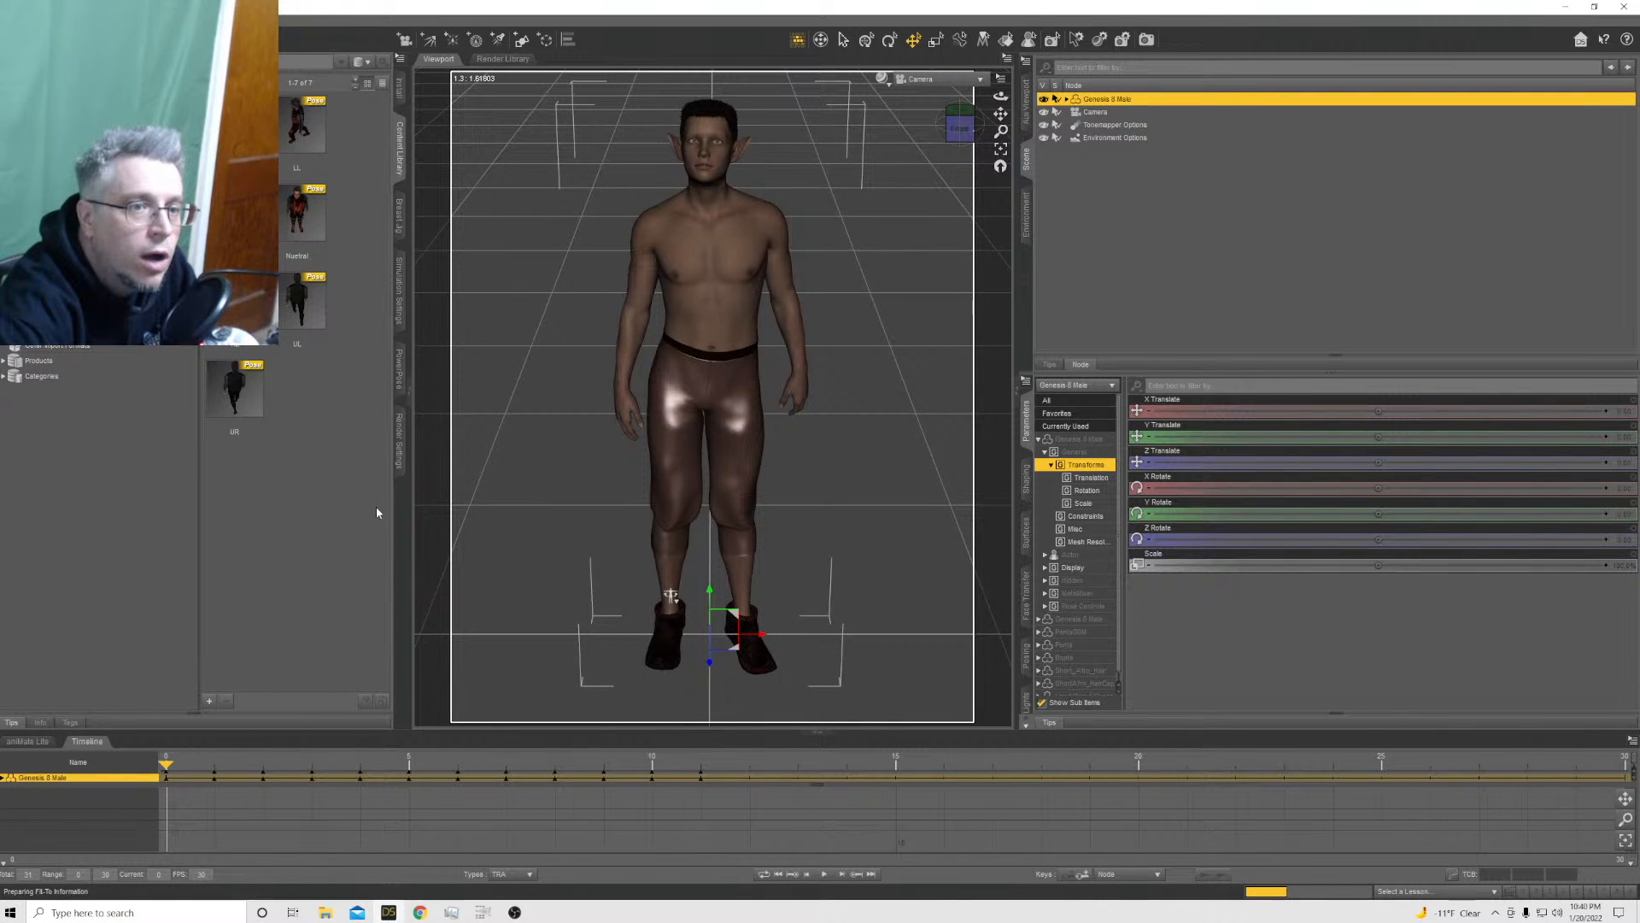
Set the last frame of the image series range to 11 in the render settings
left_click(401, 453)
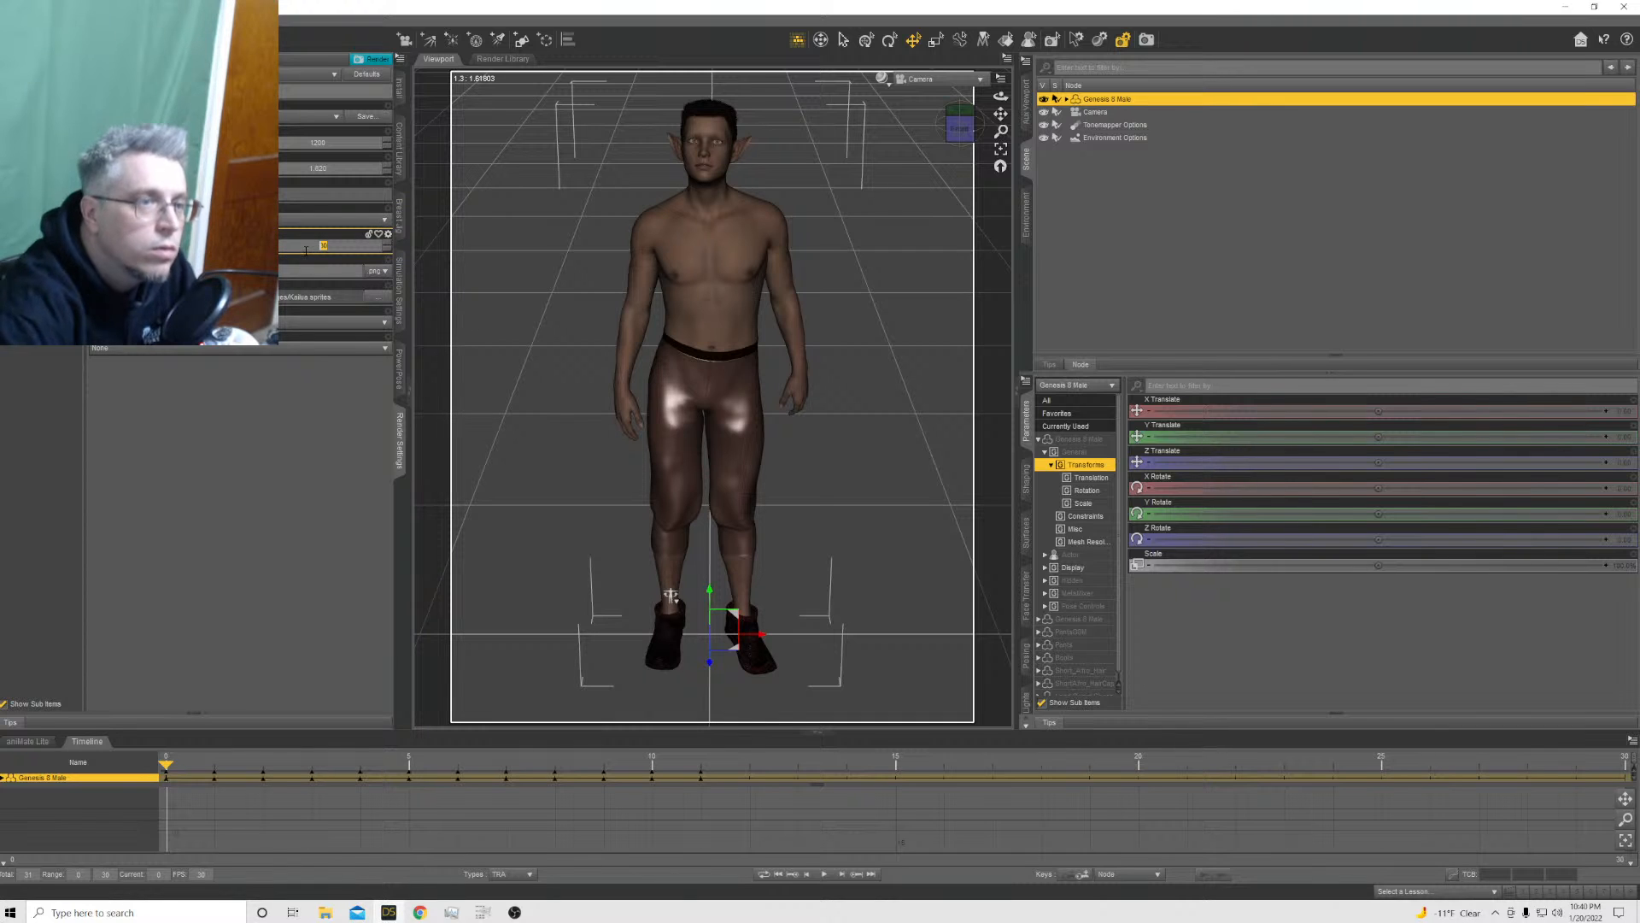
type("11")
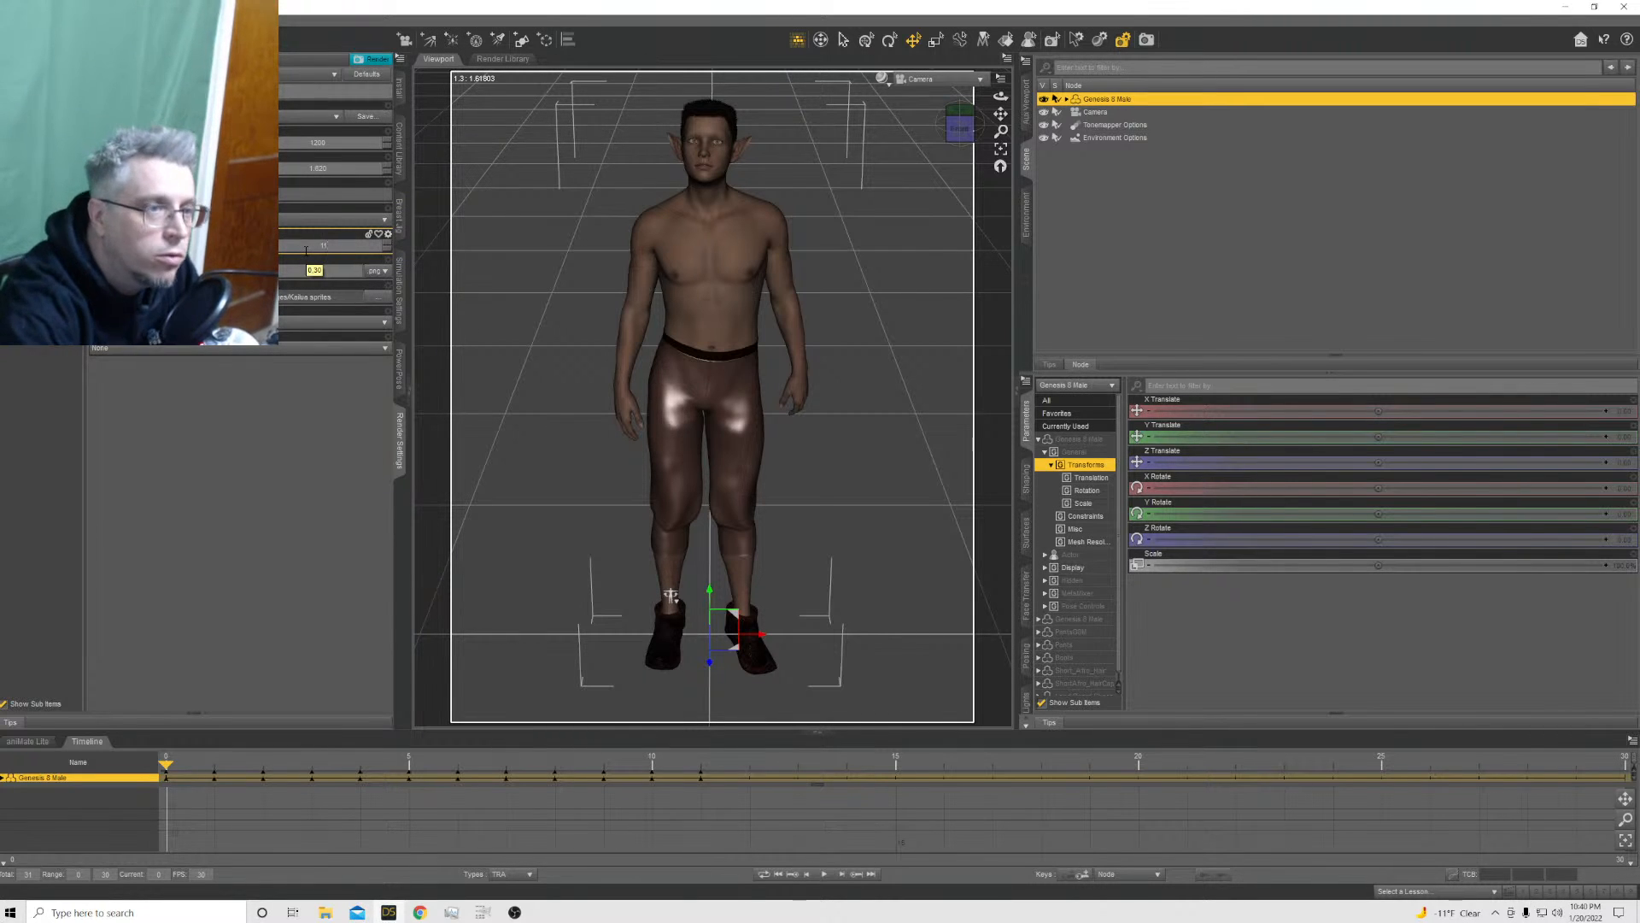
left_click(328, 275)
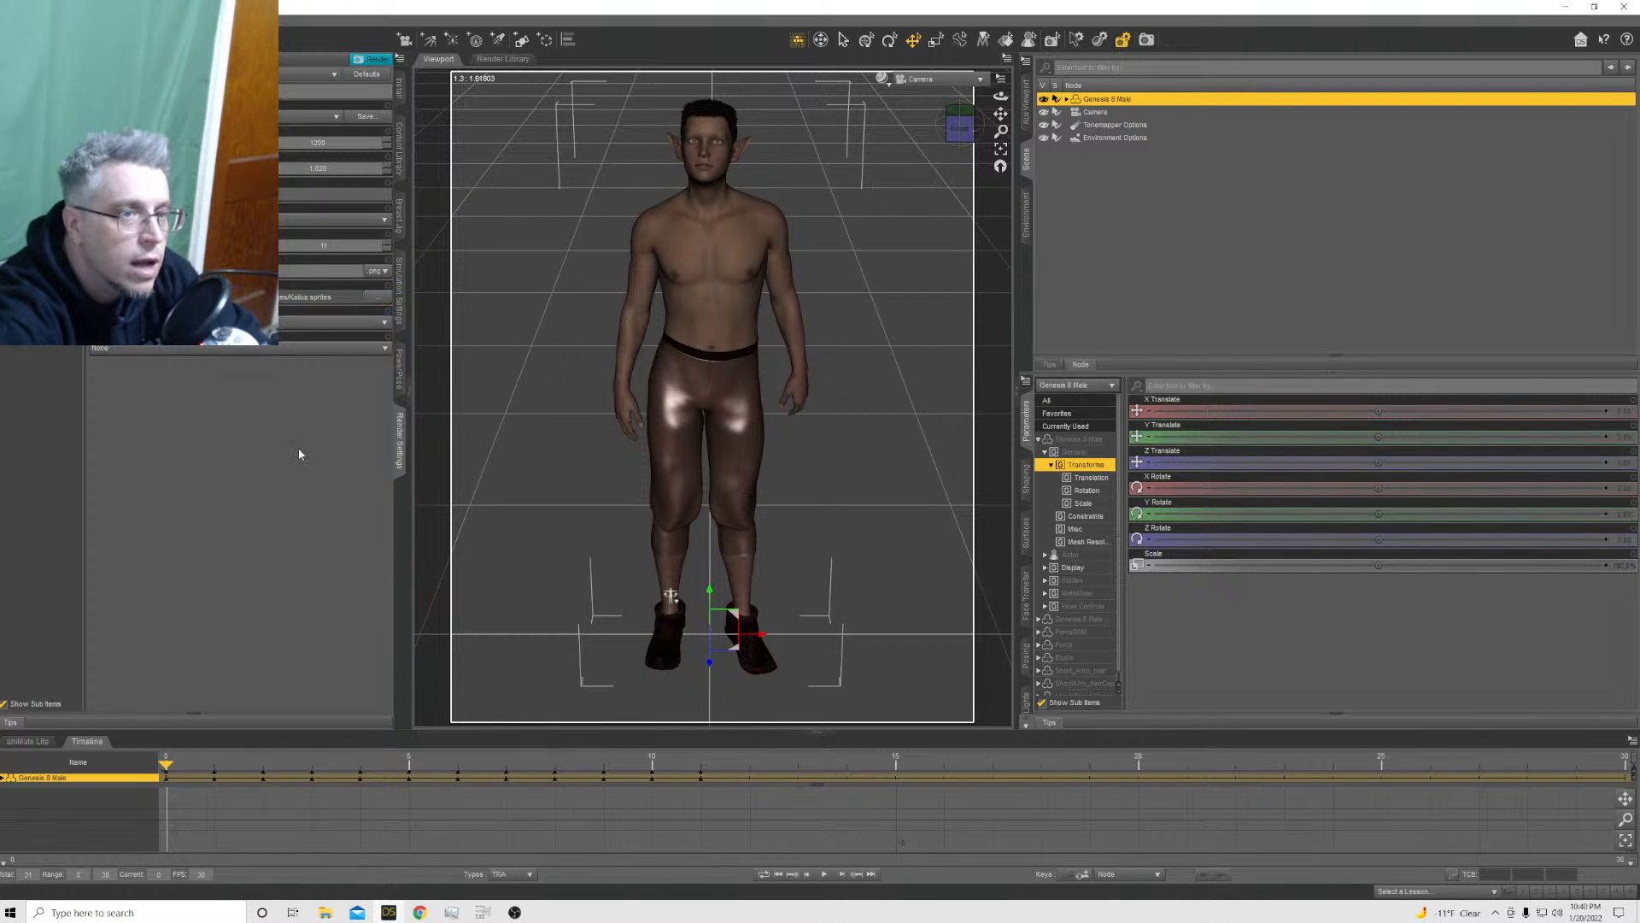
Preview the Genesis 8 Male in the viewport with the NVIDIA Iray draw style
left_click(883, 79)
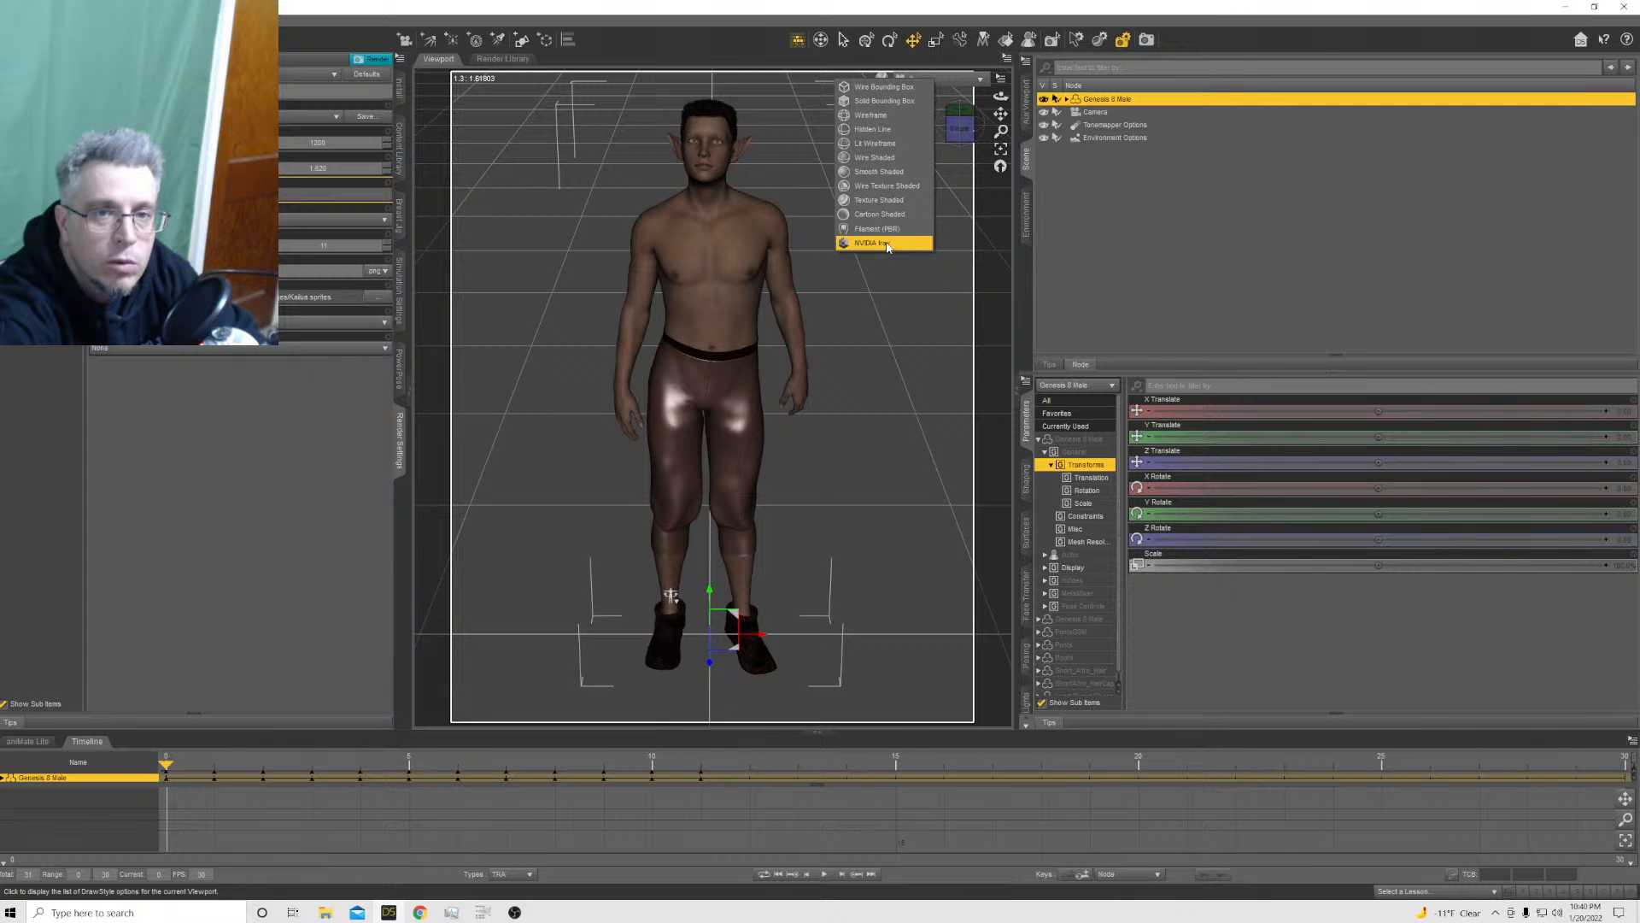
left_click(889, 243)
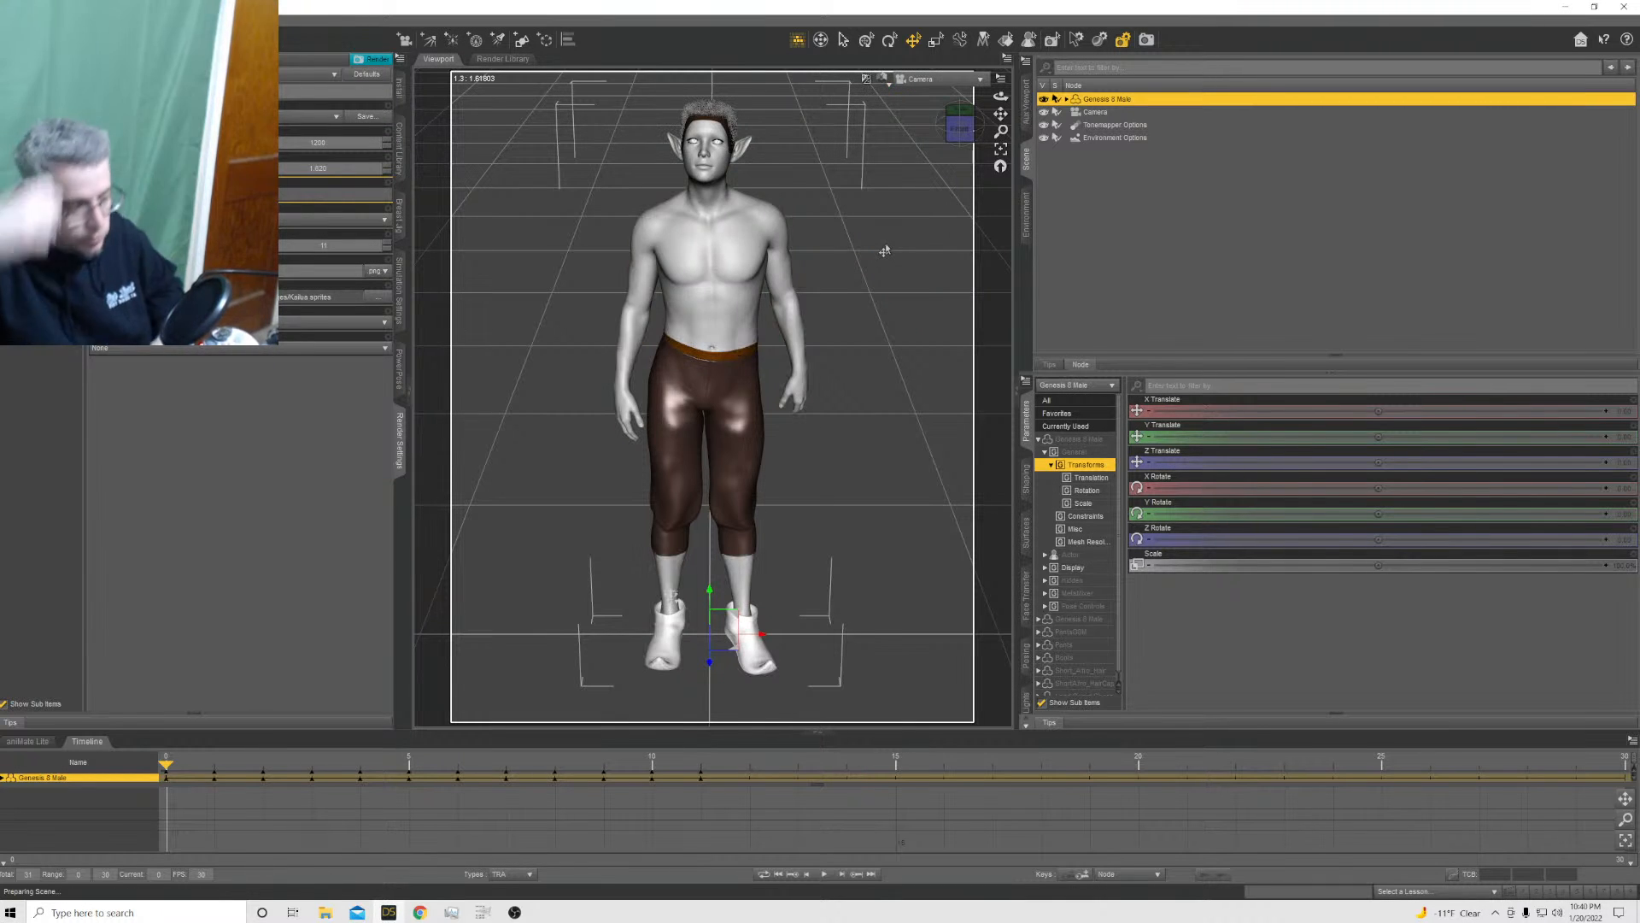
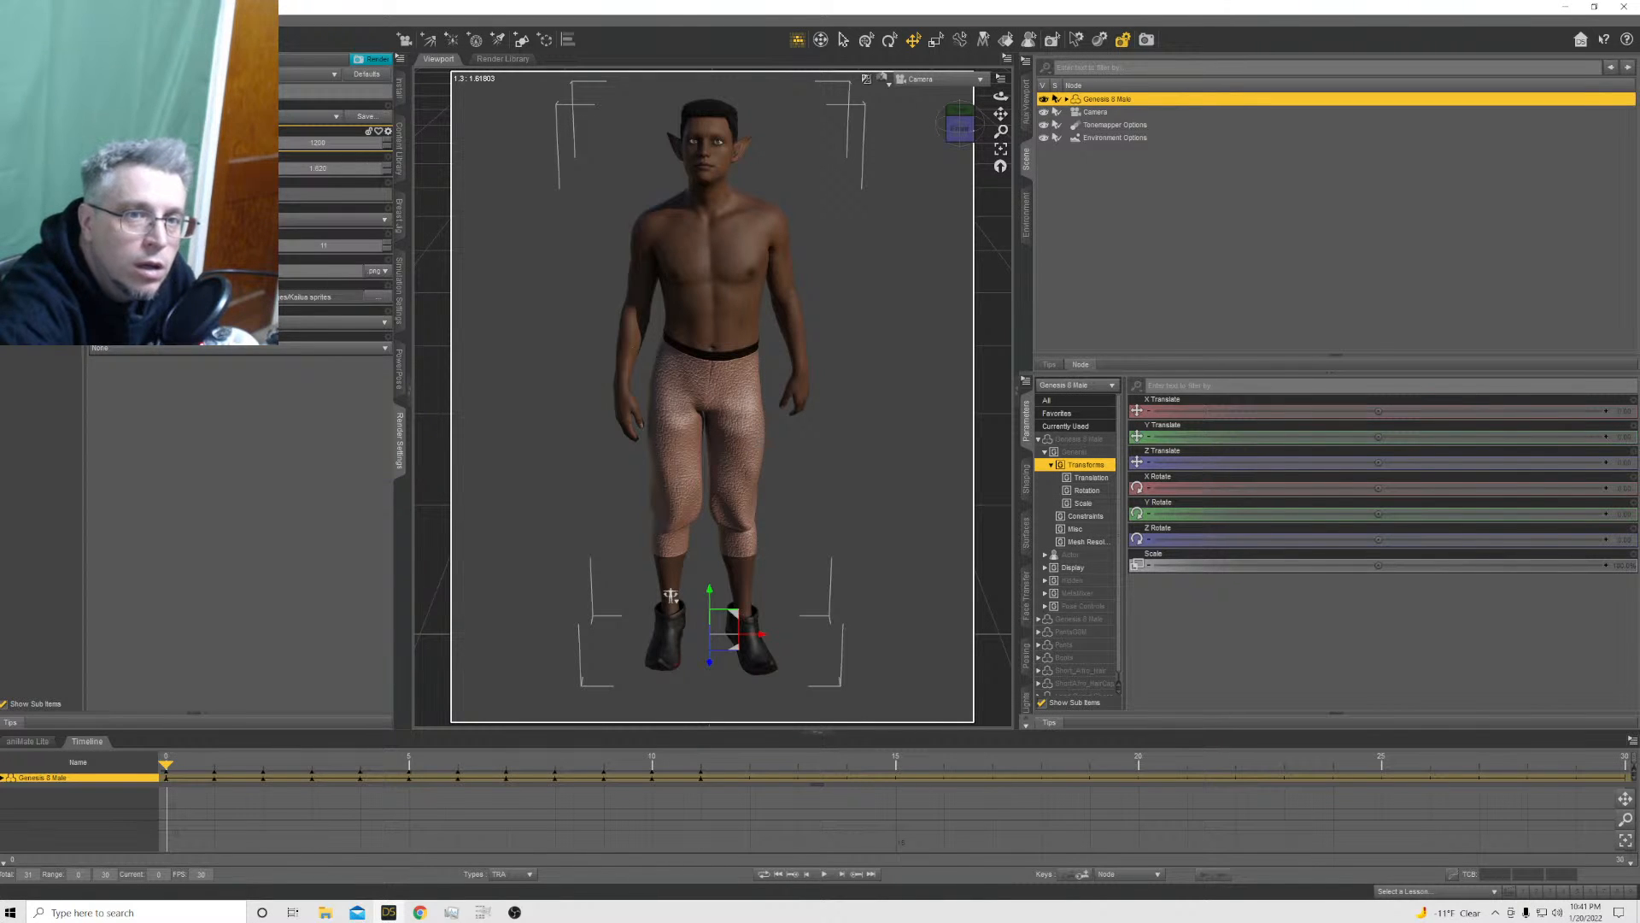
Set the environment's Dome Rotation to about 43 to change how the Genesis 8 Male is lit
left_click(38, 234)
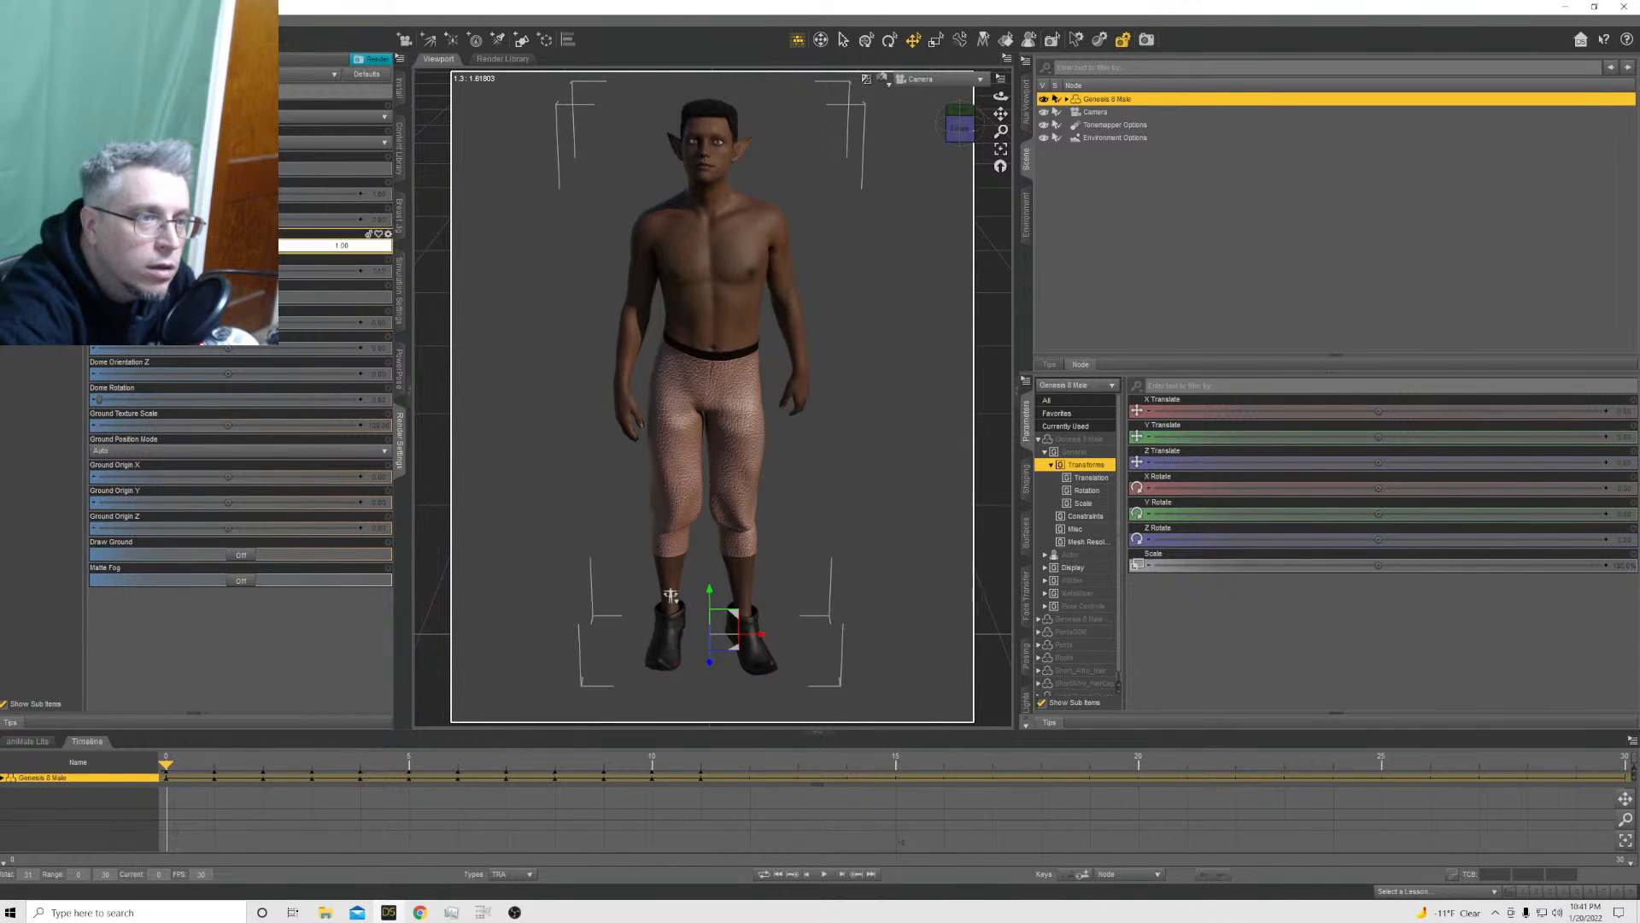
left_click_drag(100, 400, 110, 400)
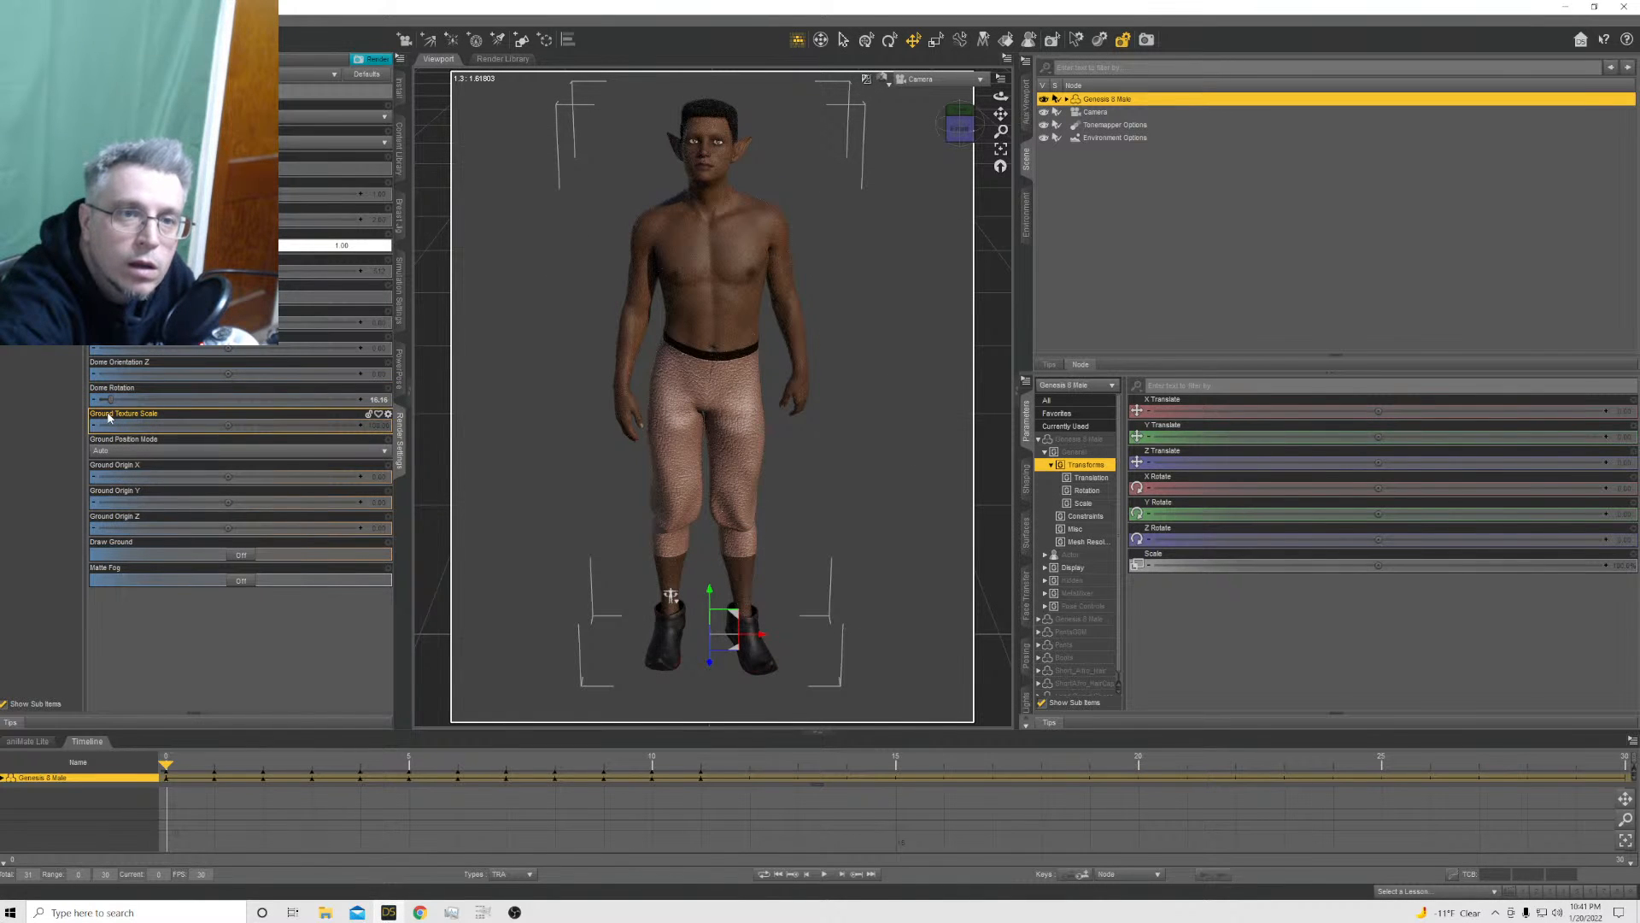
left_click_drag(110, 400, 130, 400)
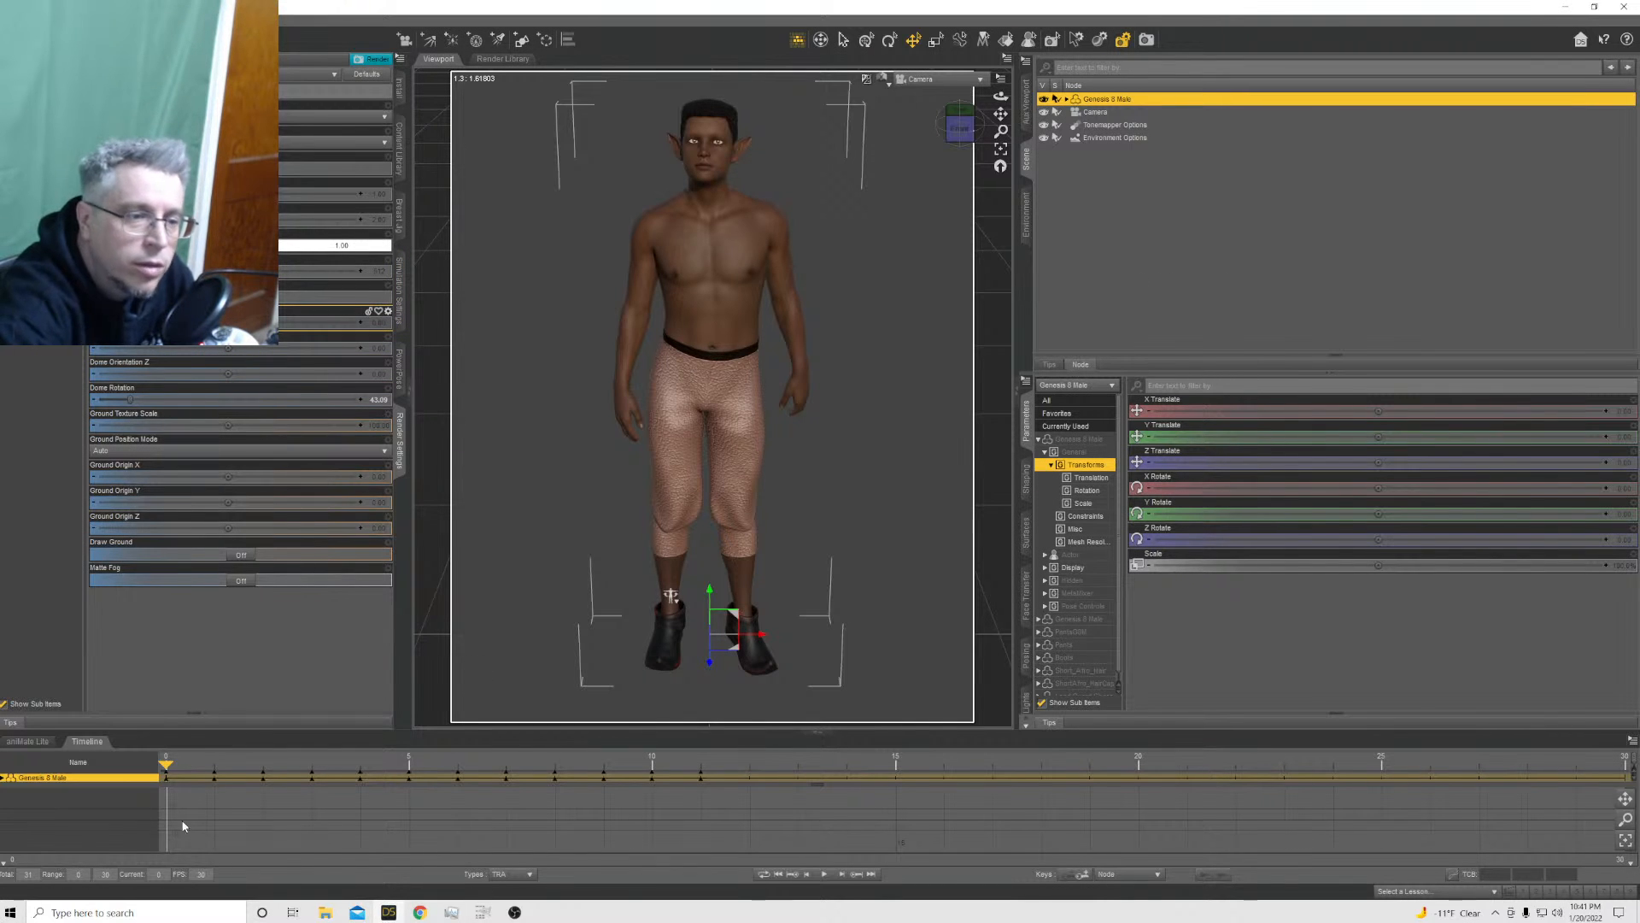
left_click(39, 118)
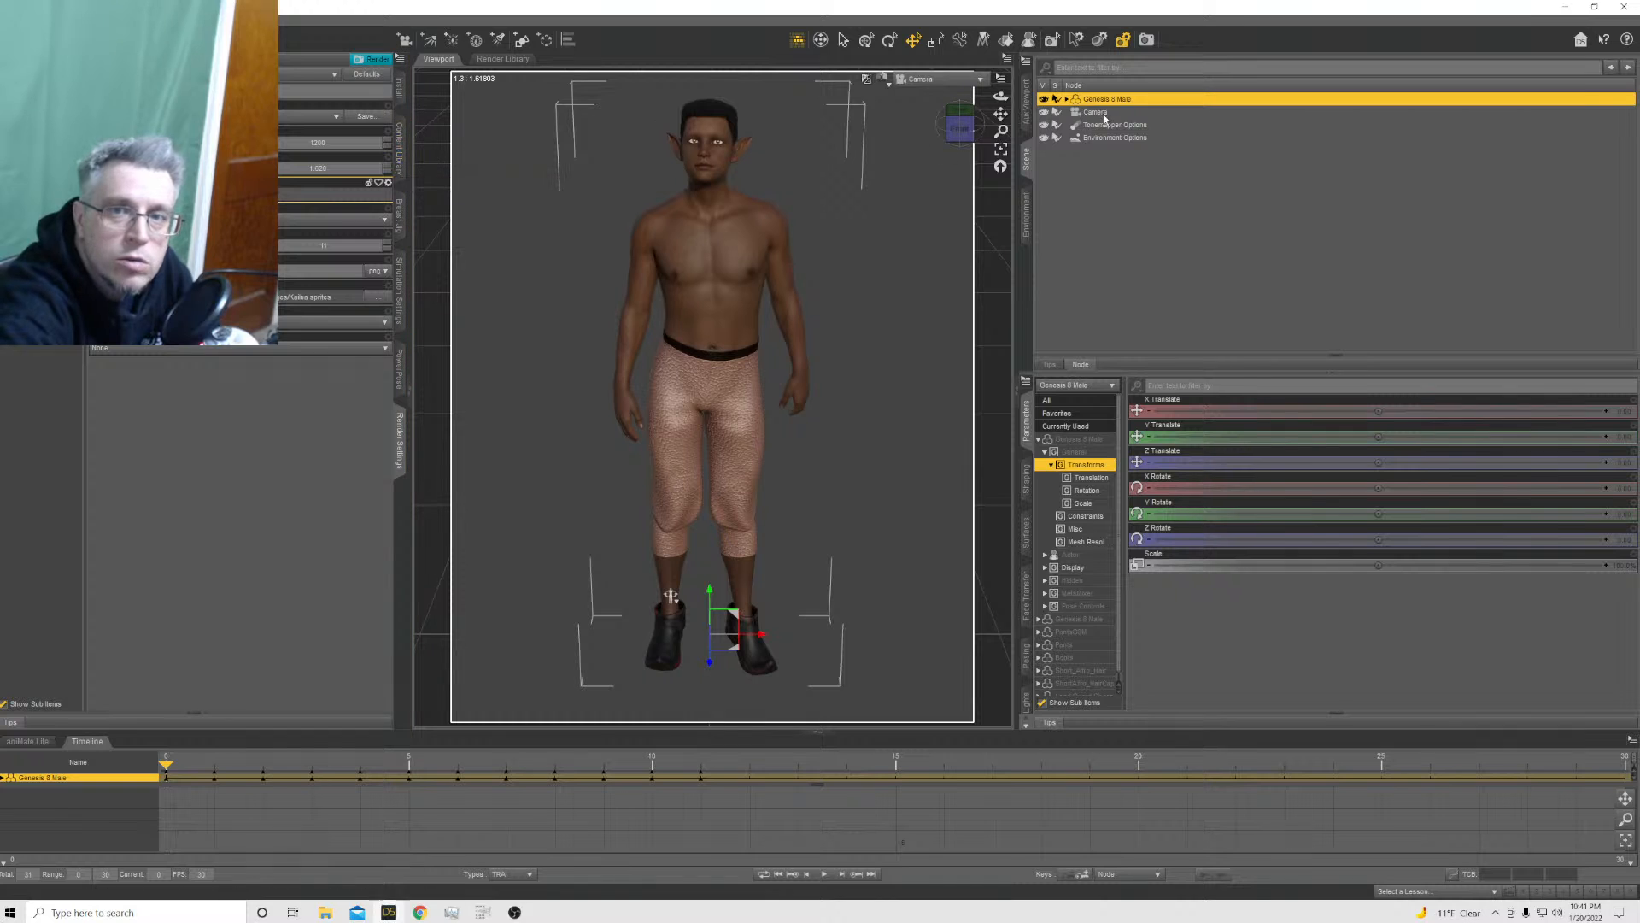
Find the ear morph among the Genesis 8 Male's currently used parameters and set Ears Elf Long to about 57%
left_click(403, 169)
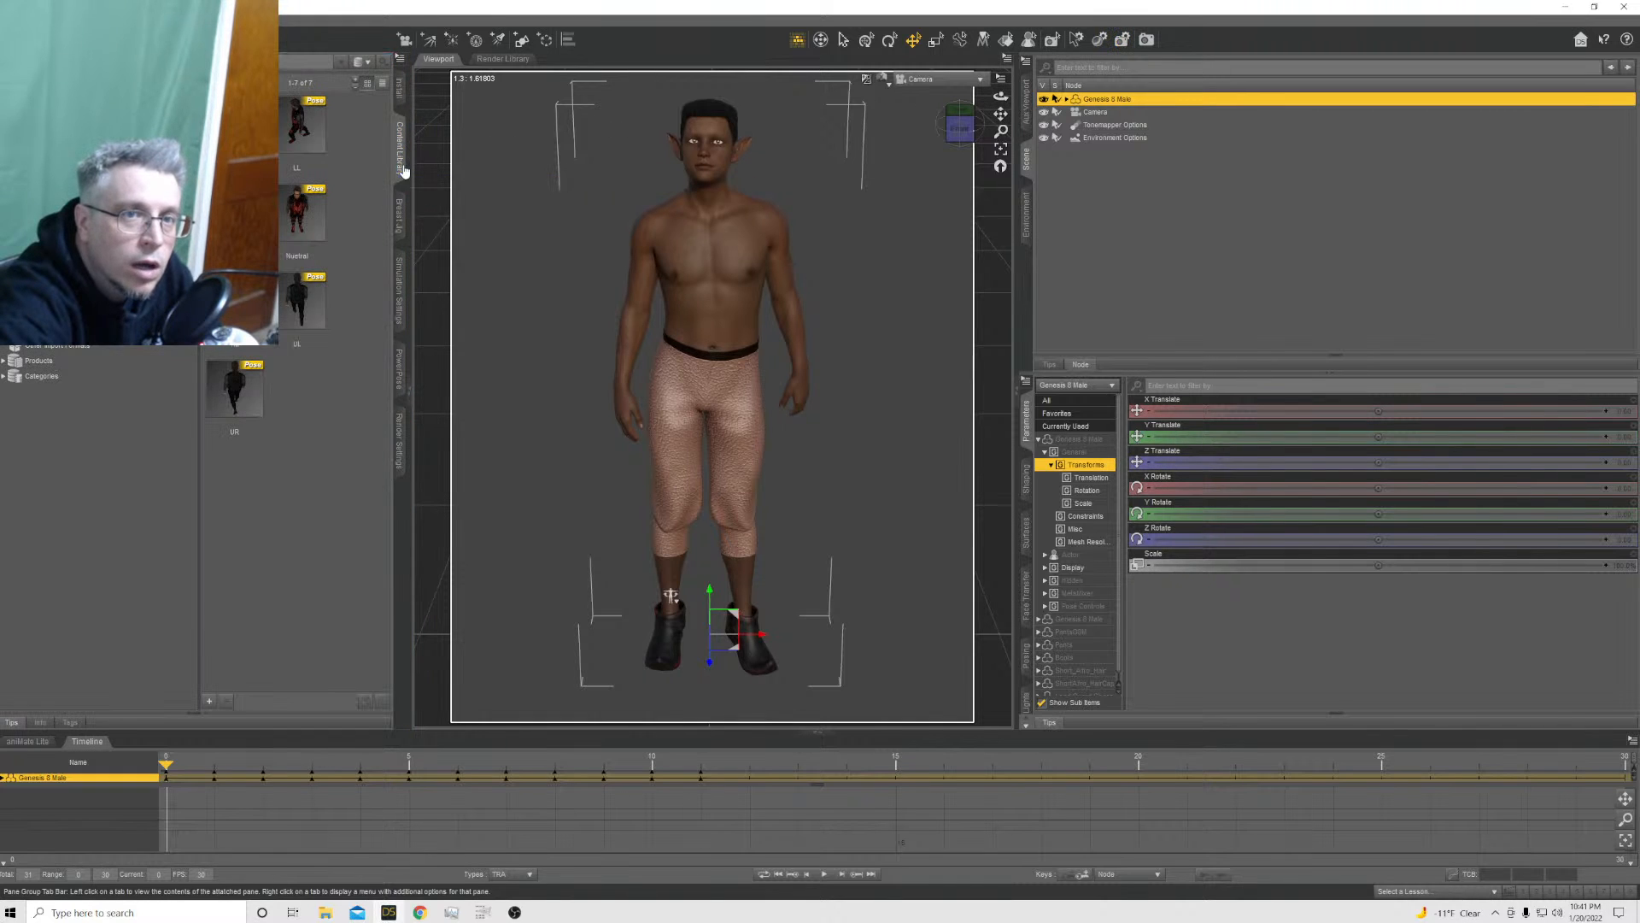
left_click(1067, 426)
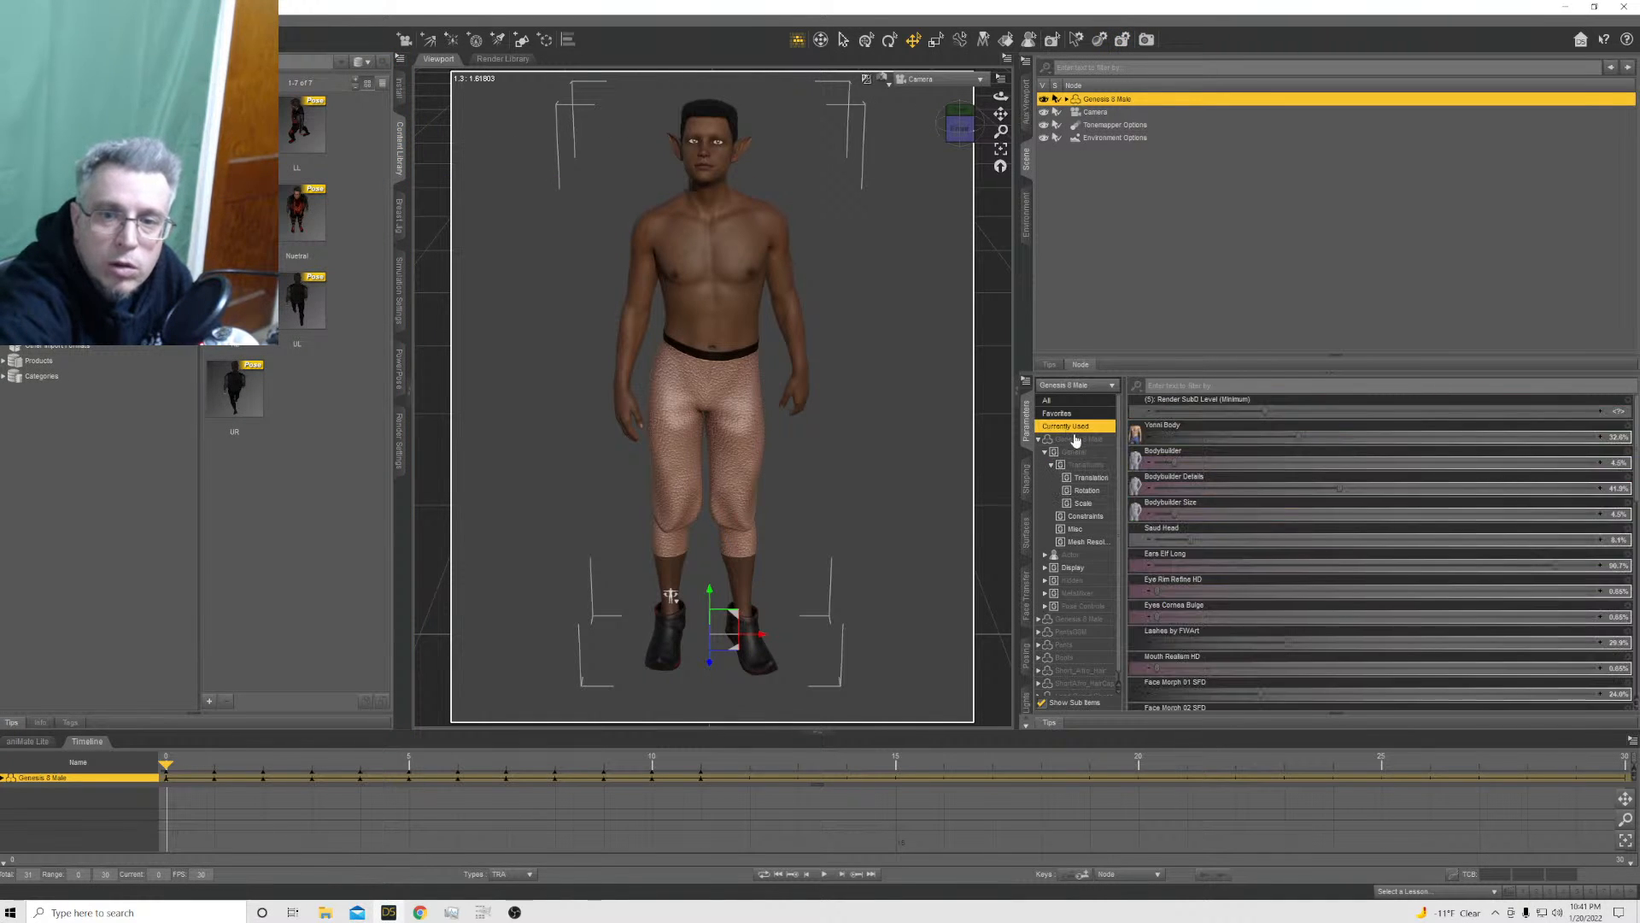
left_click(1240, 387)
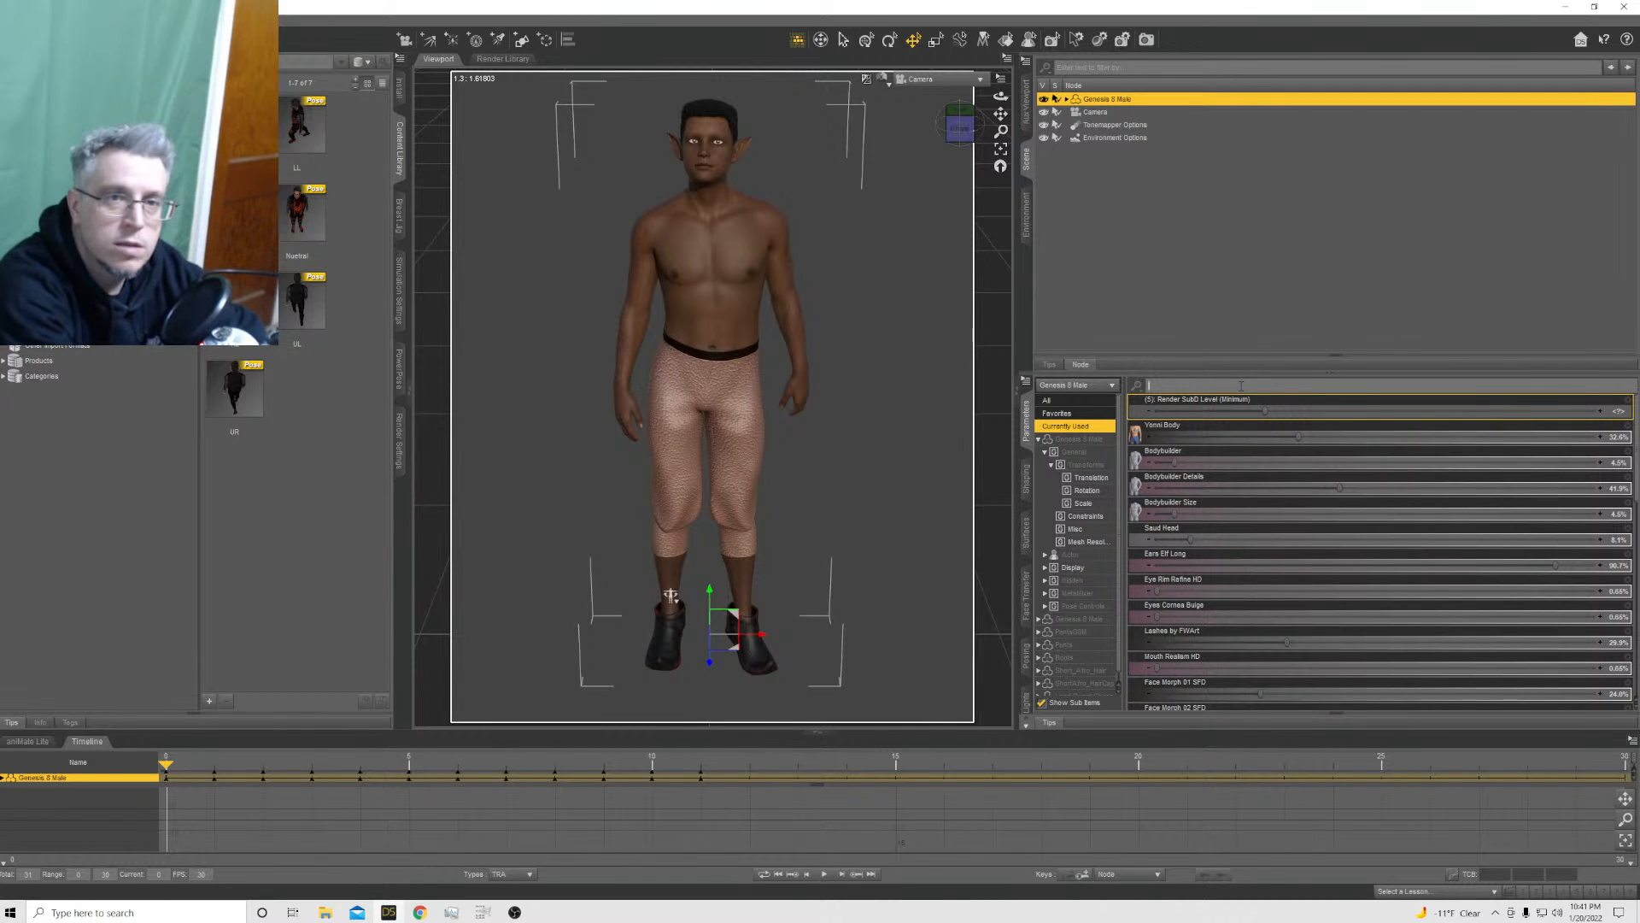
type("ear")
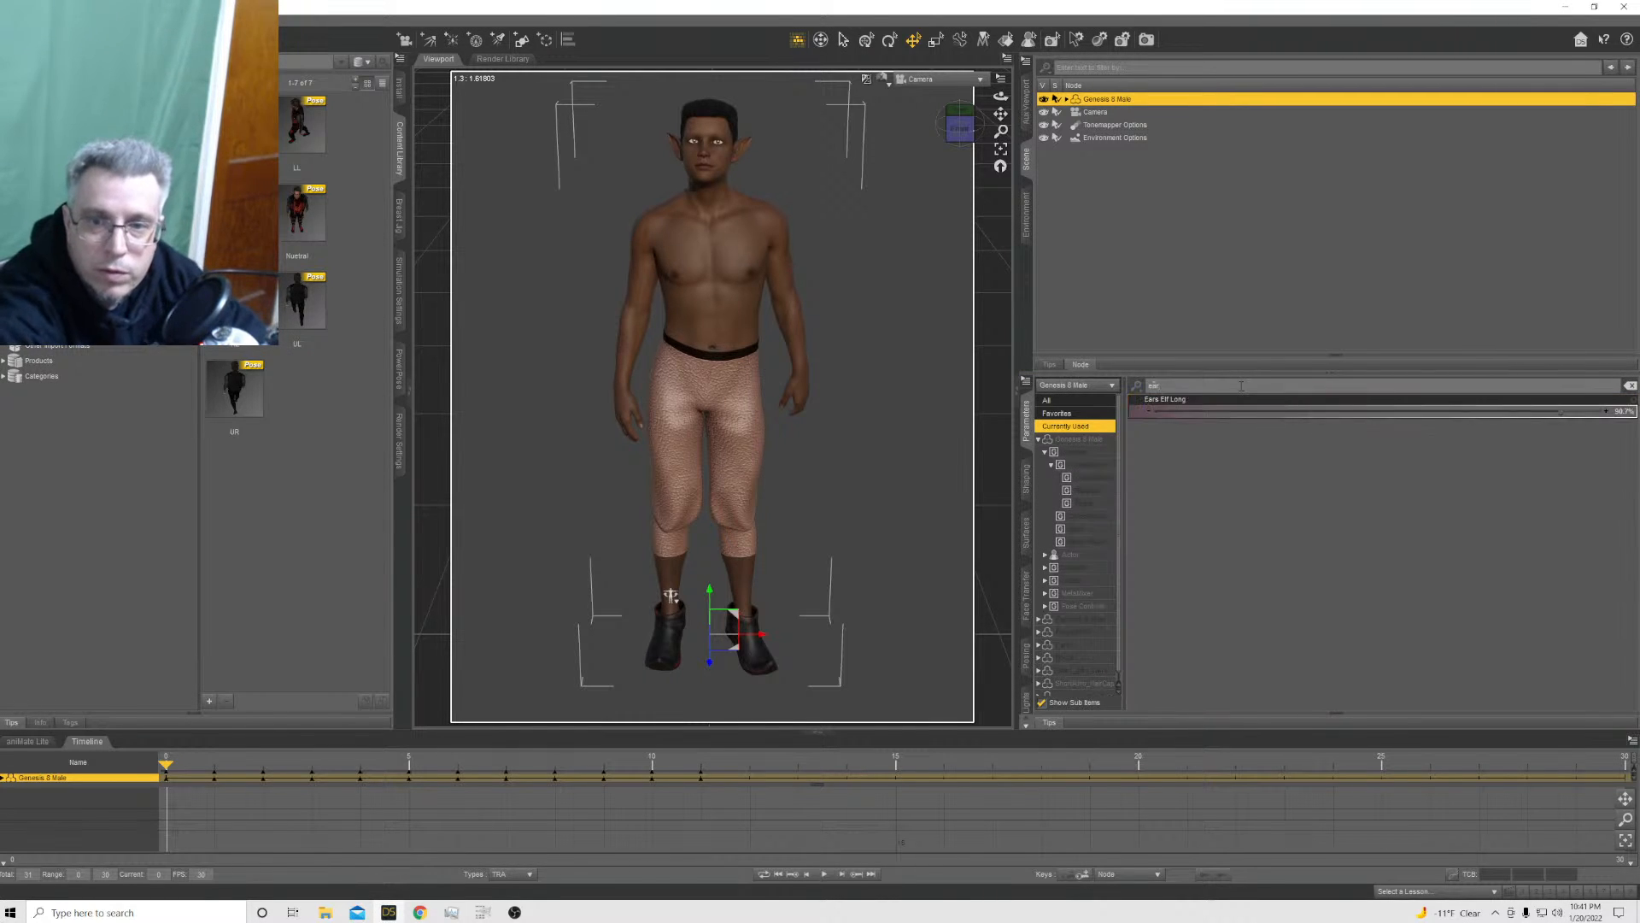
left_click(1446, 411)
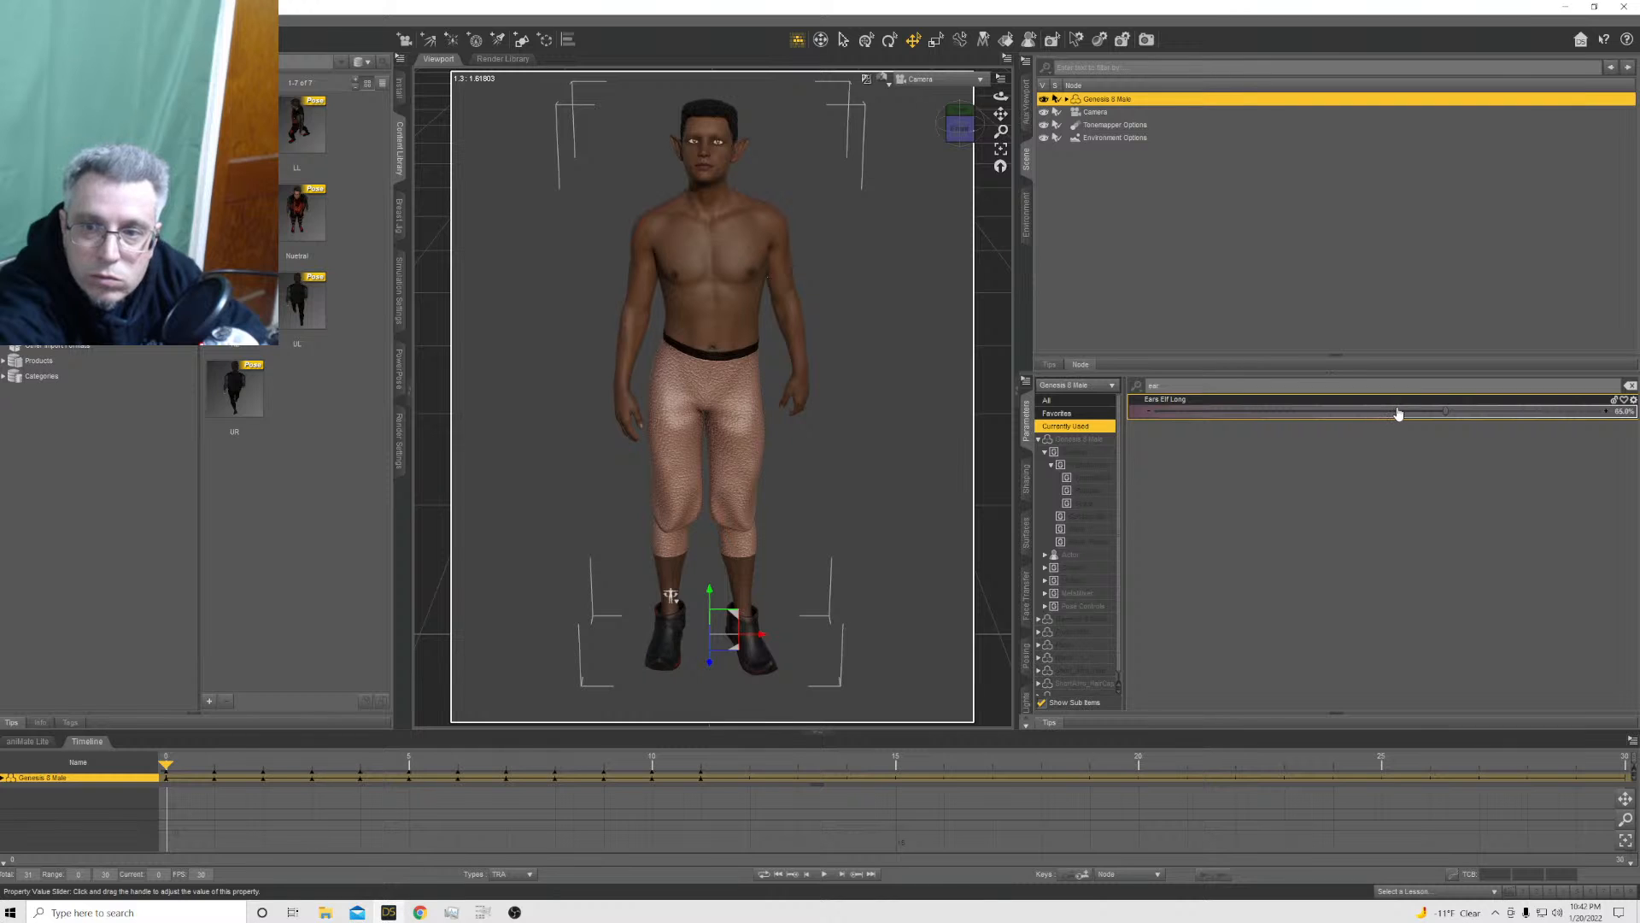
left_click_drag(1382, 422, 1330, 526)
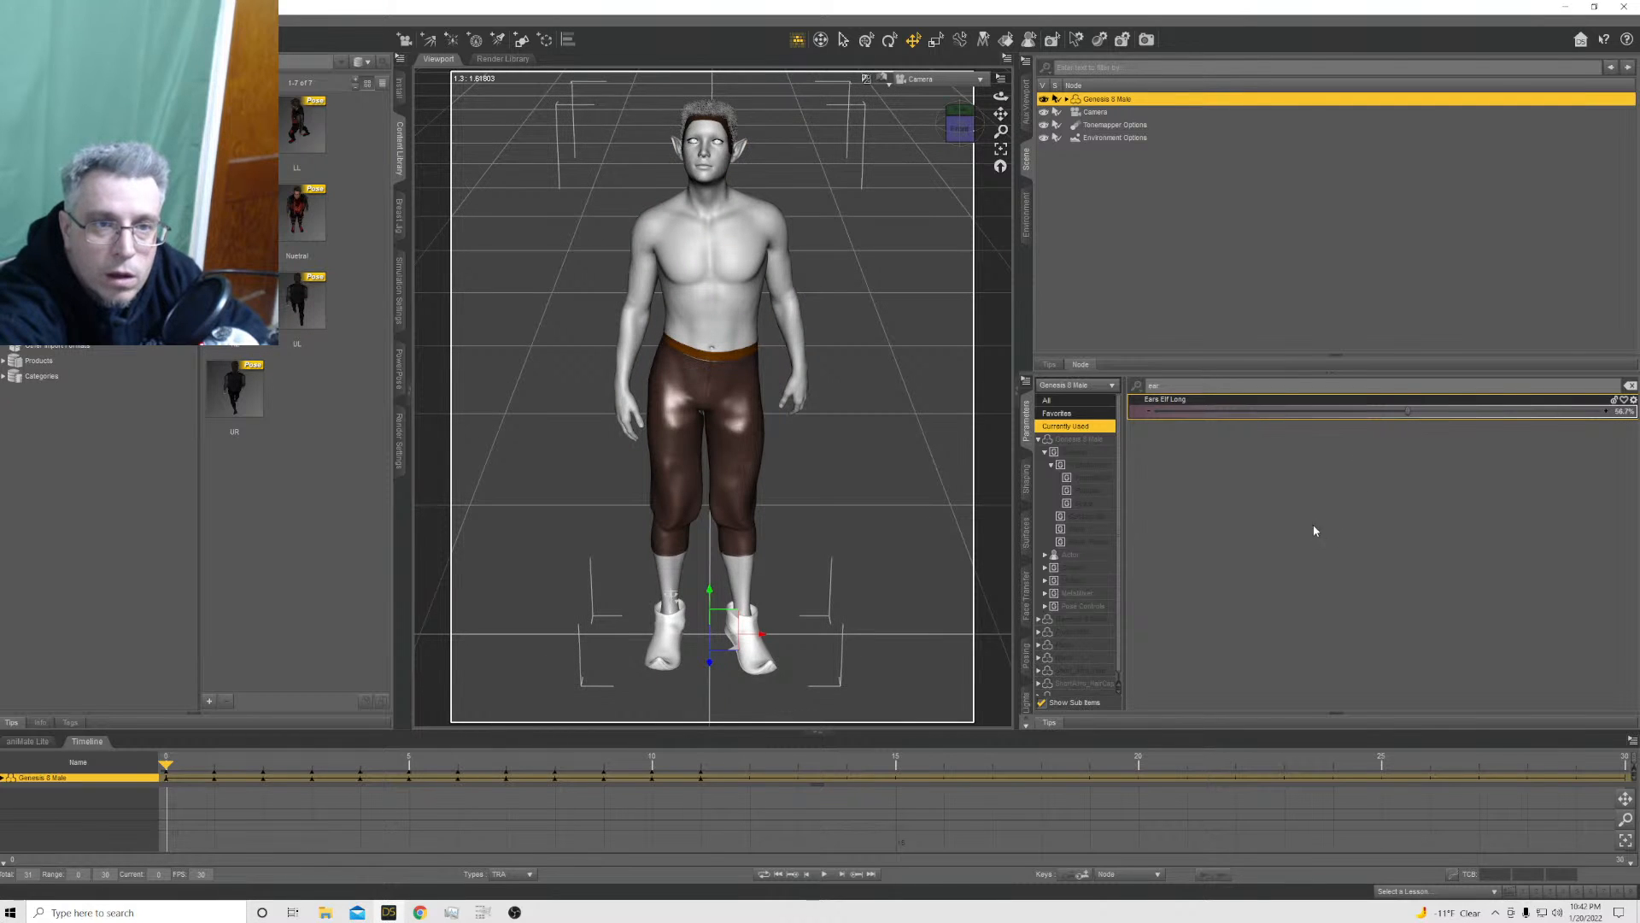
Expand the Genesis 8 Male's scene items and open the Short Afro Hair folder within the Genesis 8 Male hair content
left_click(1067, 100)
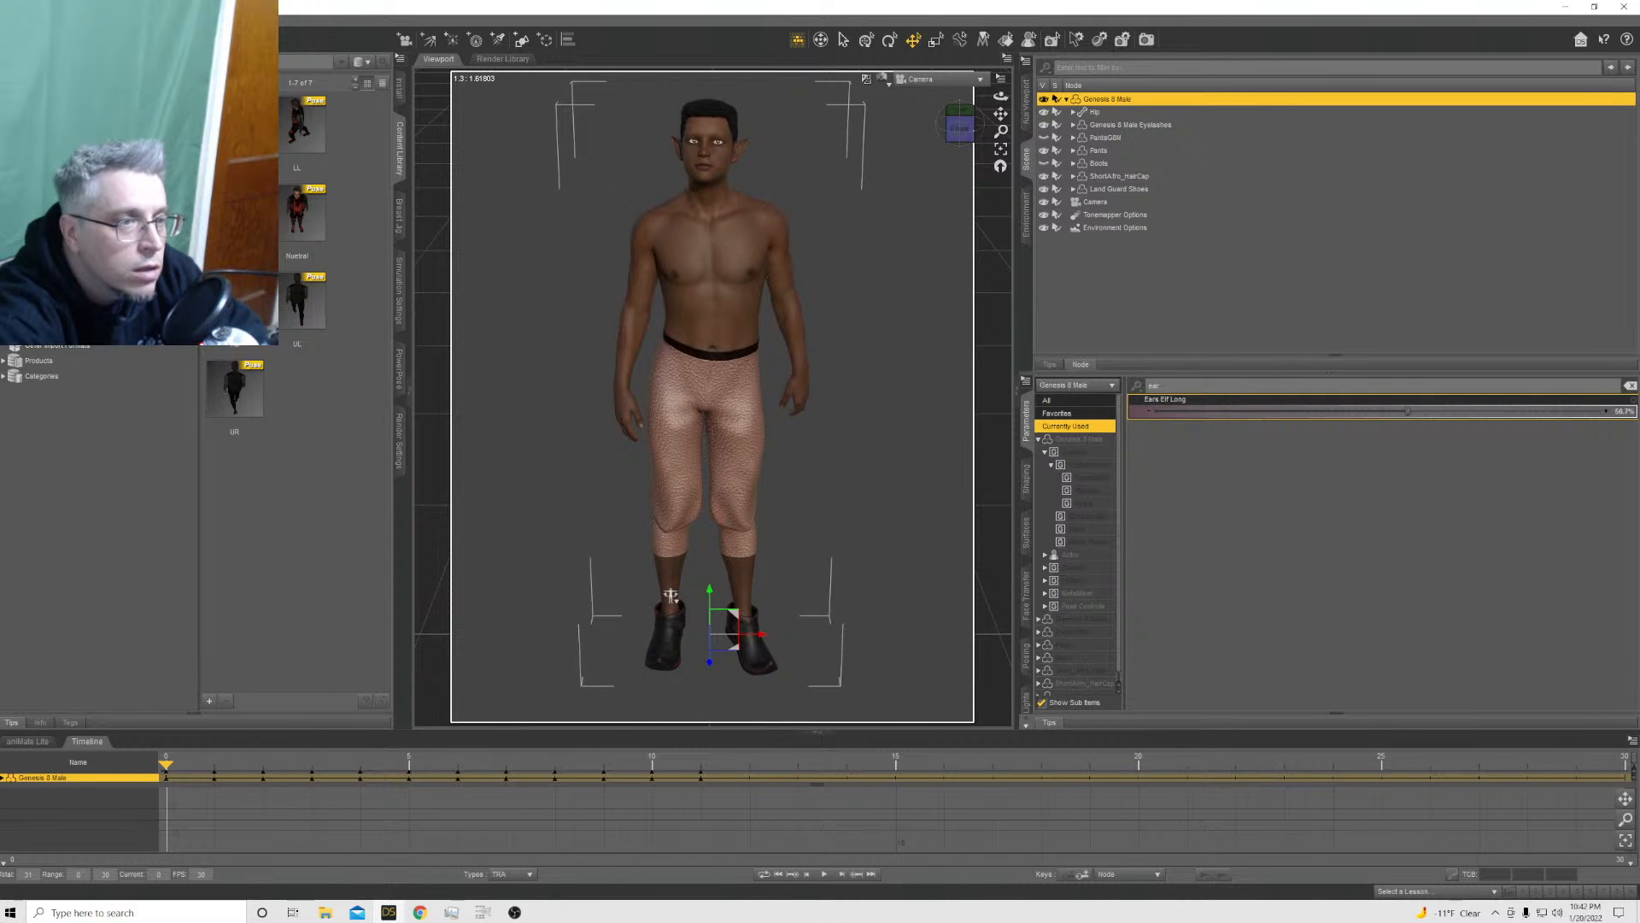
scroll(81, 450, "up", 8)
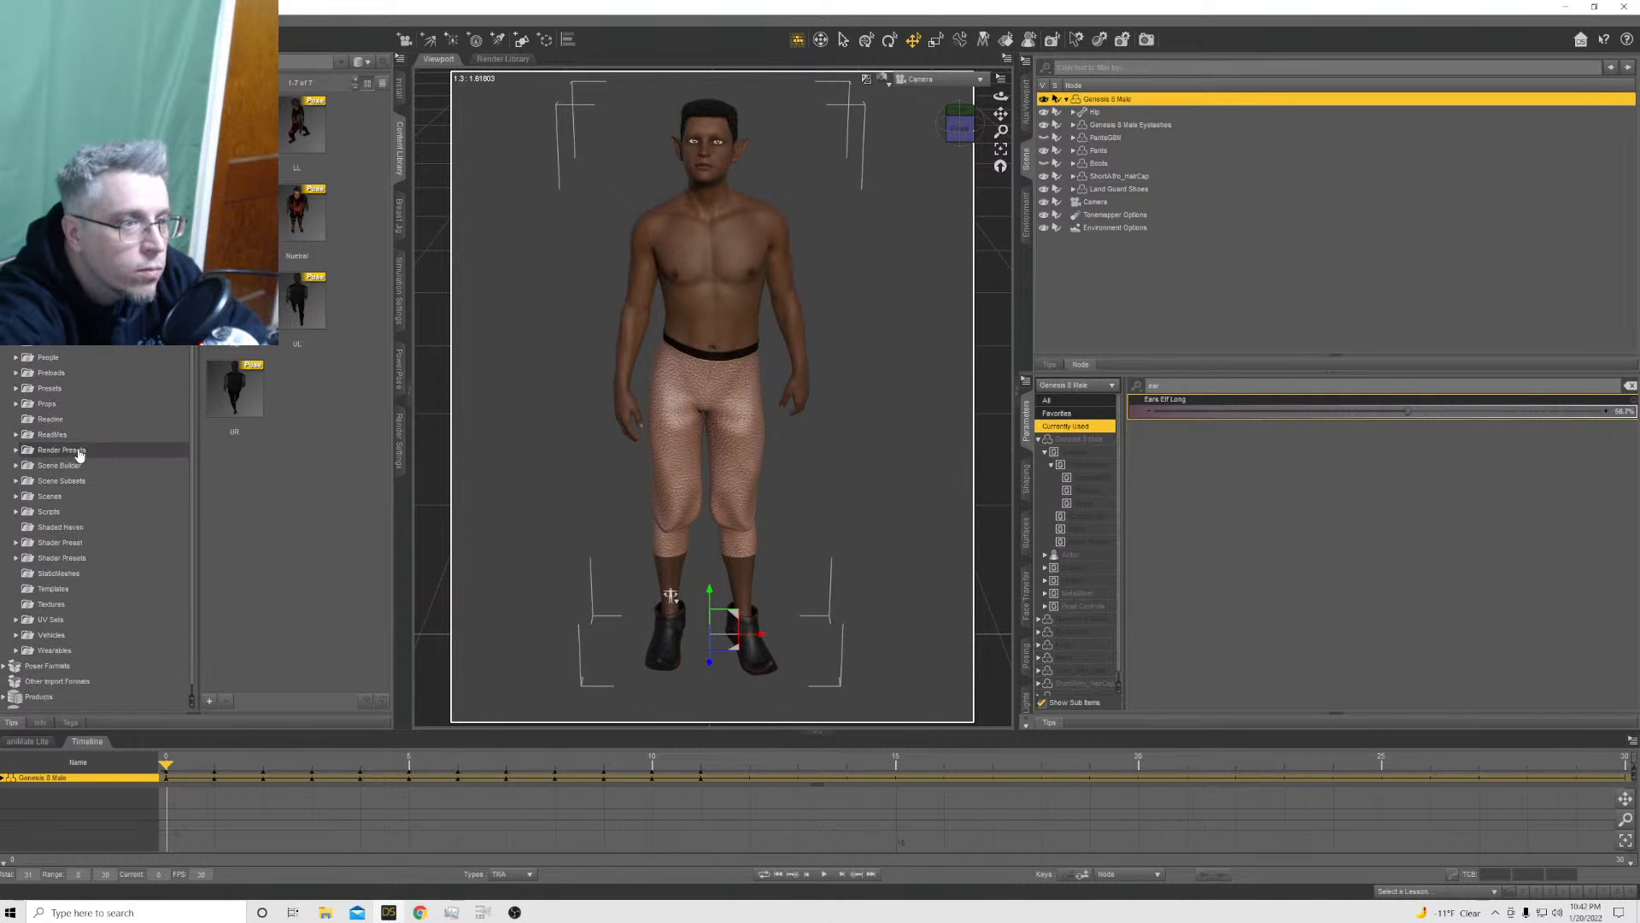
scroll(81, 451, "down", 1)
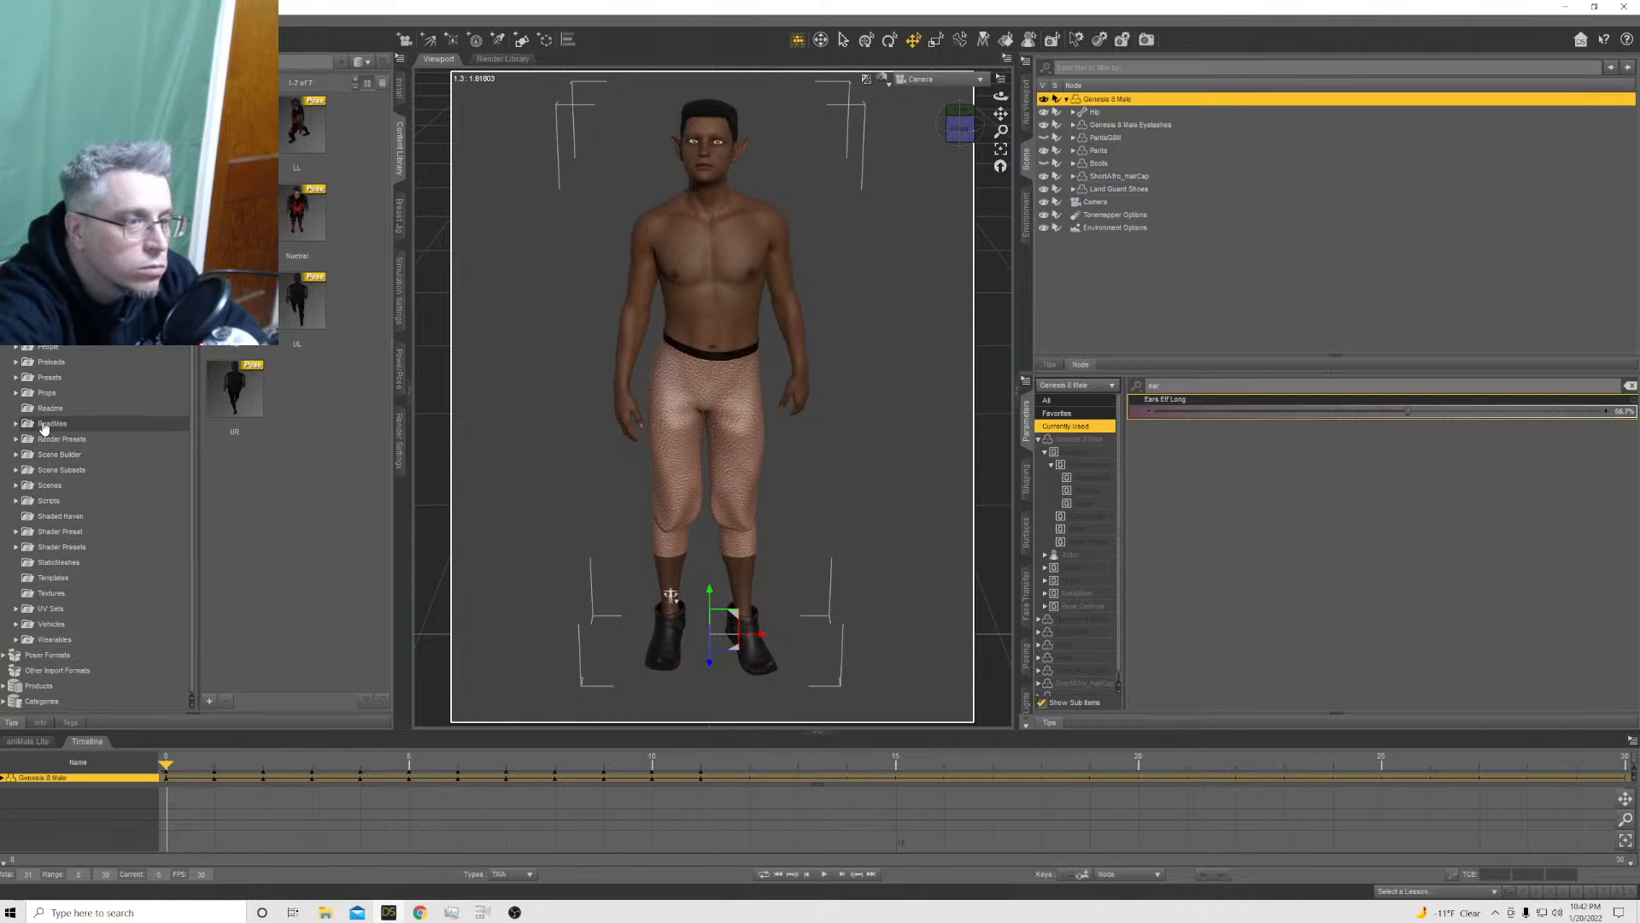
left_click(16, 348)
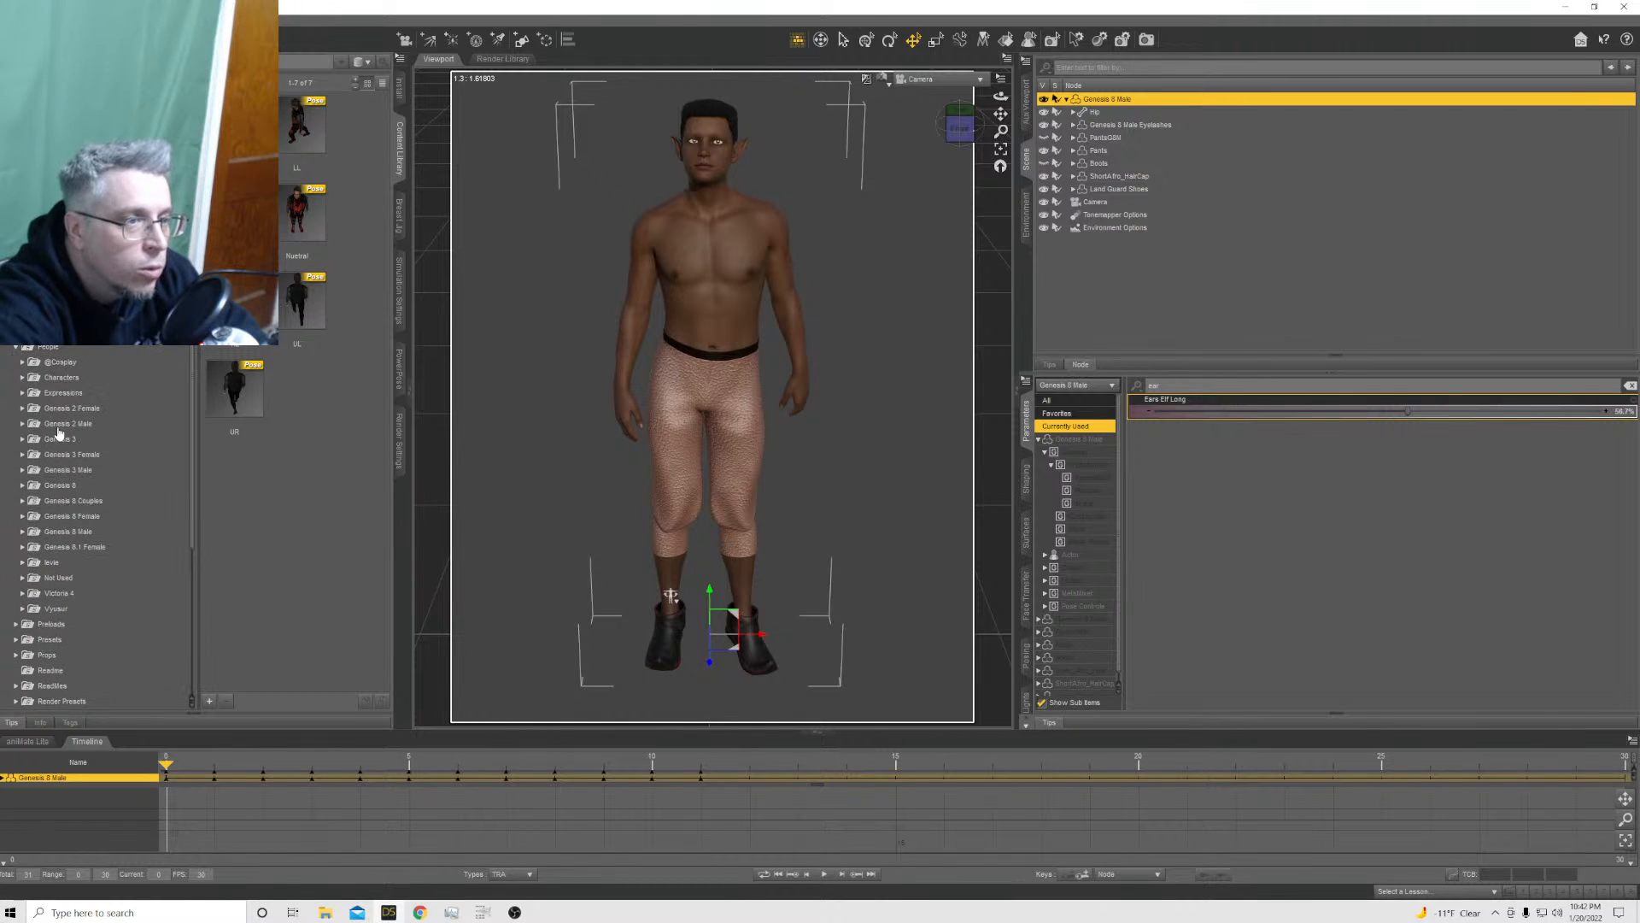
left_click(26, 532)
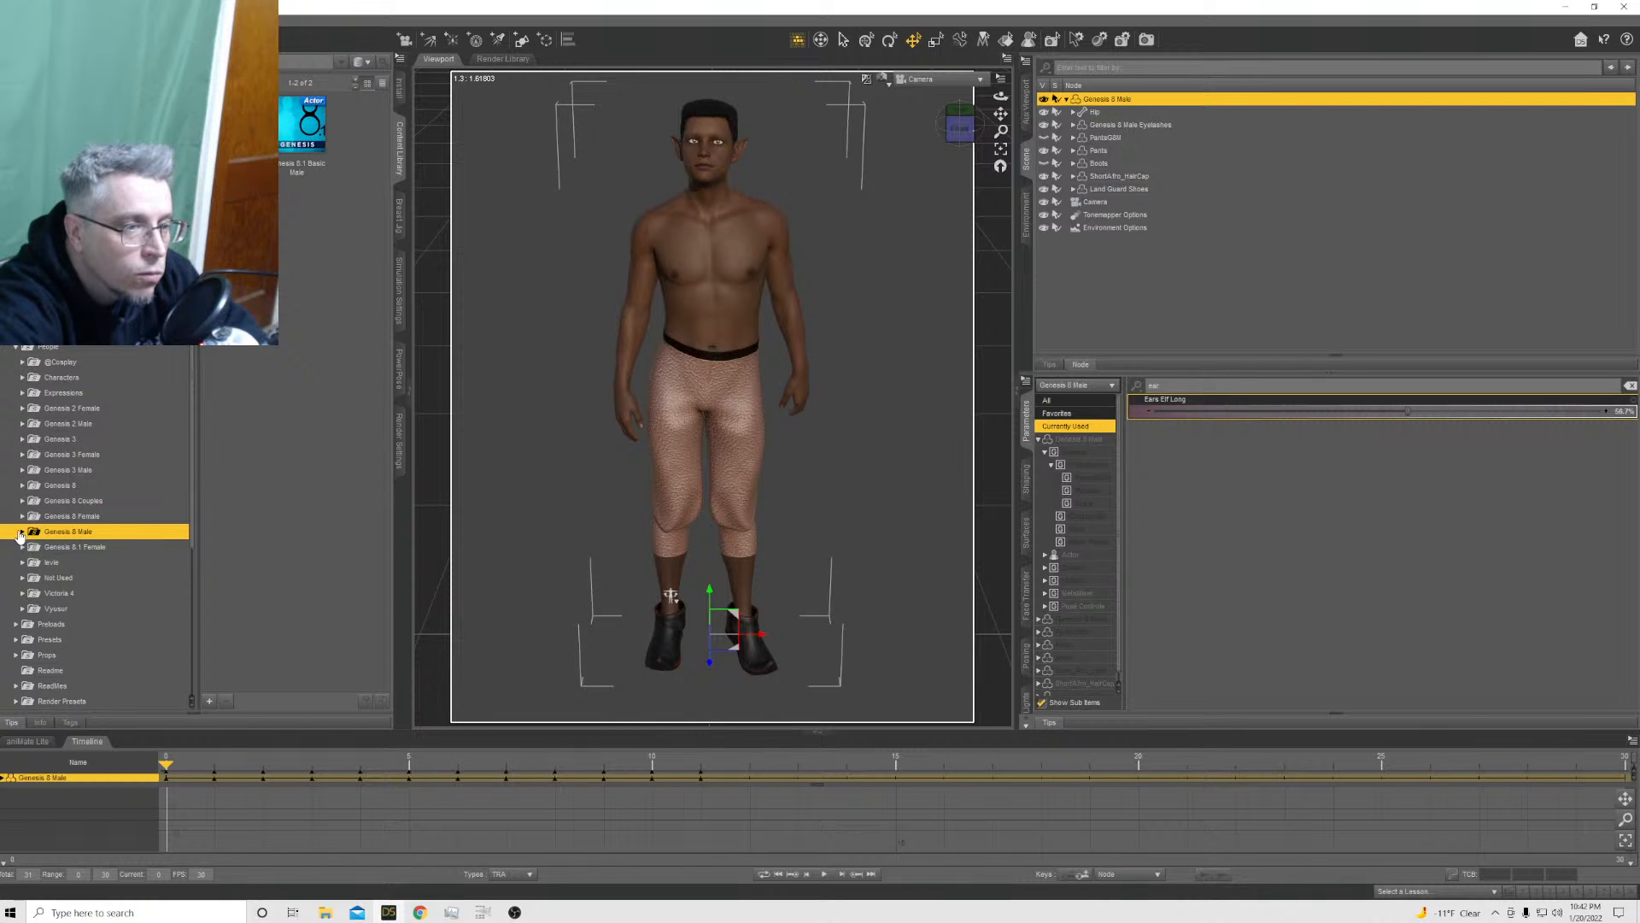
left_click(23, 533)
scroll(27, 535, "down", 3)
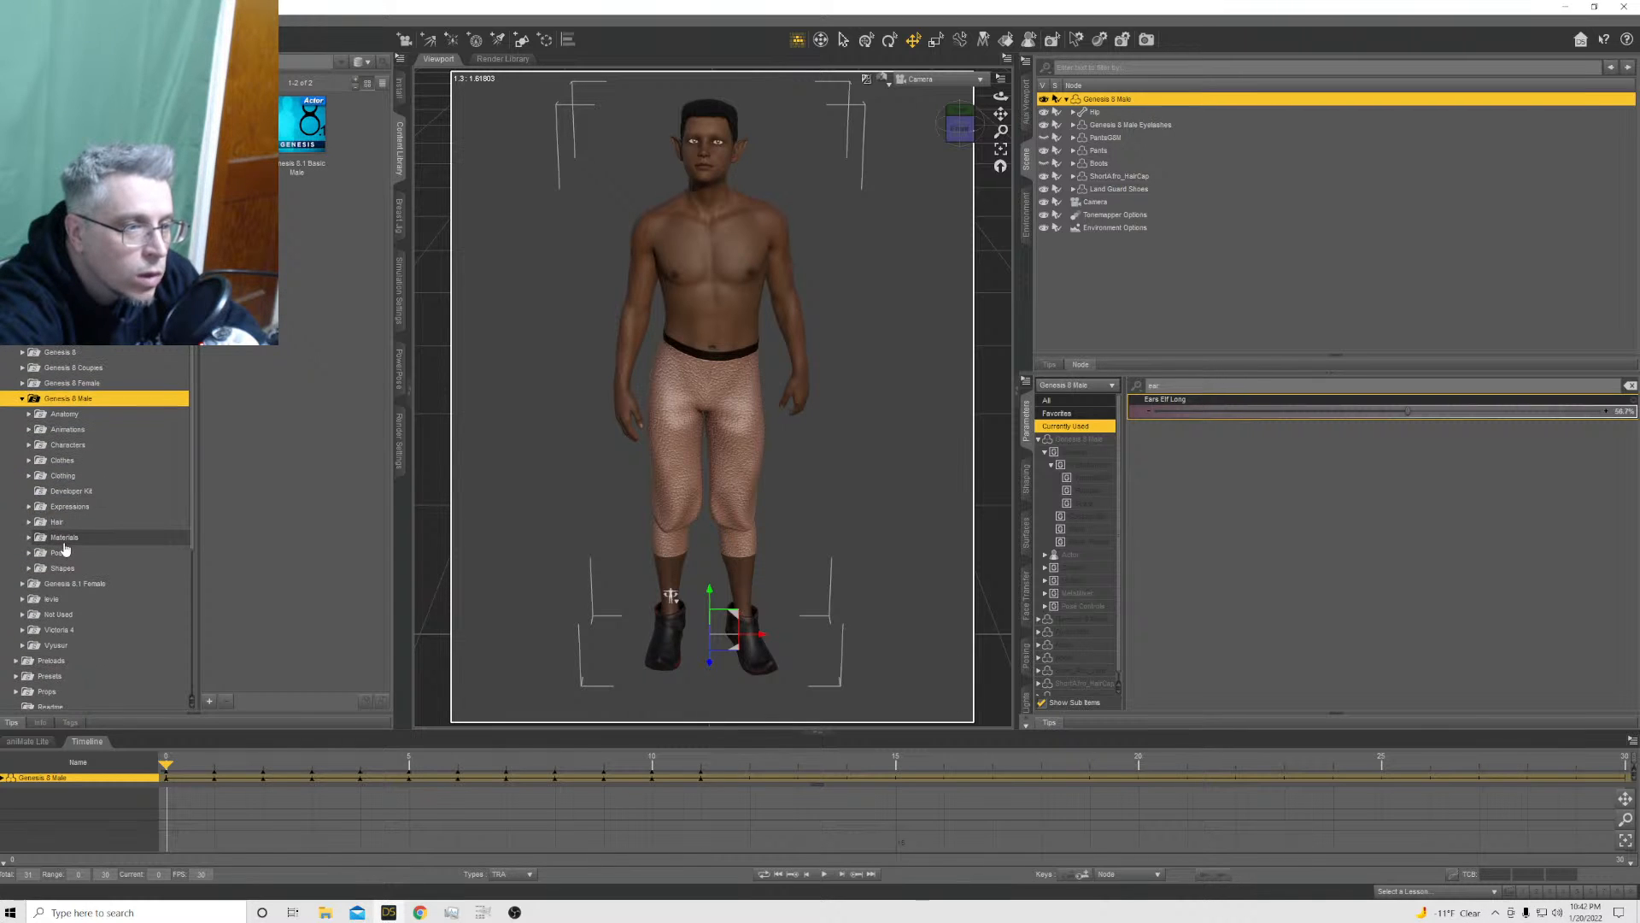
left_click(53, 522)
left_click(29, 522)
scroll(89, 540, "down", 4)
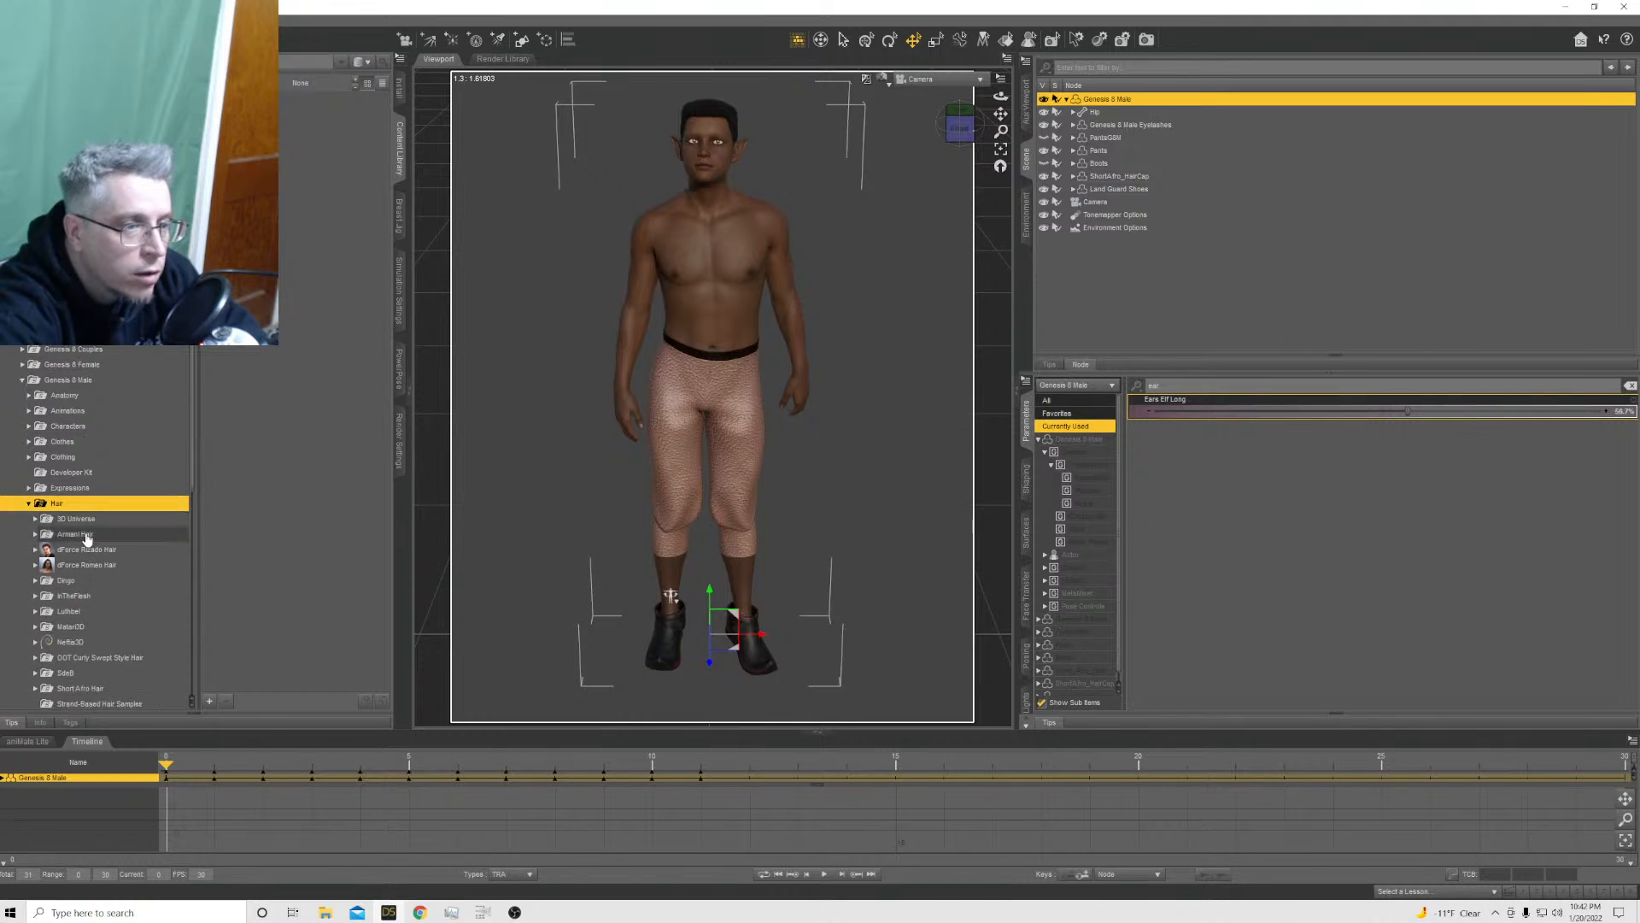
left_click(53, 531)
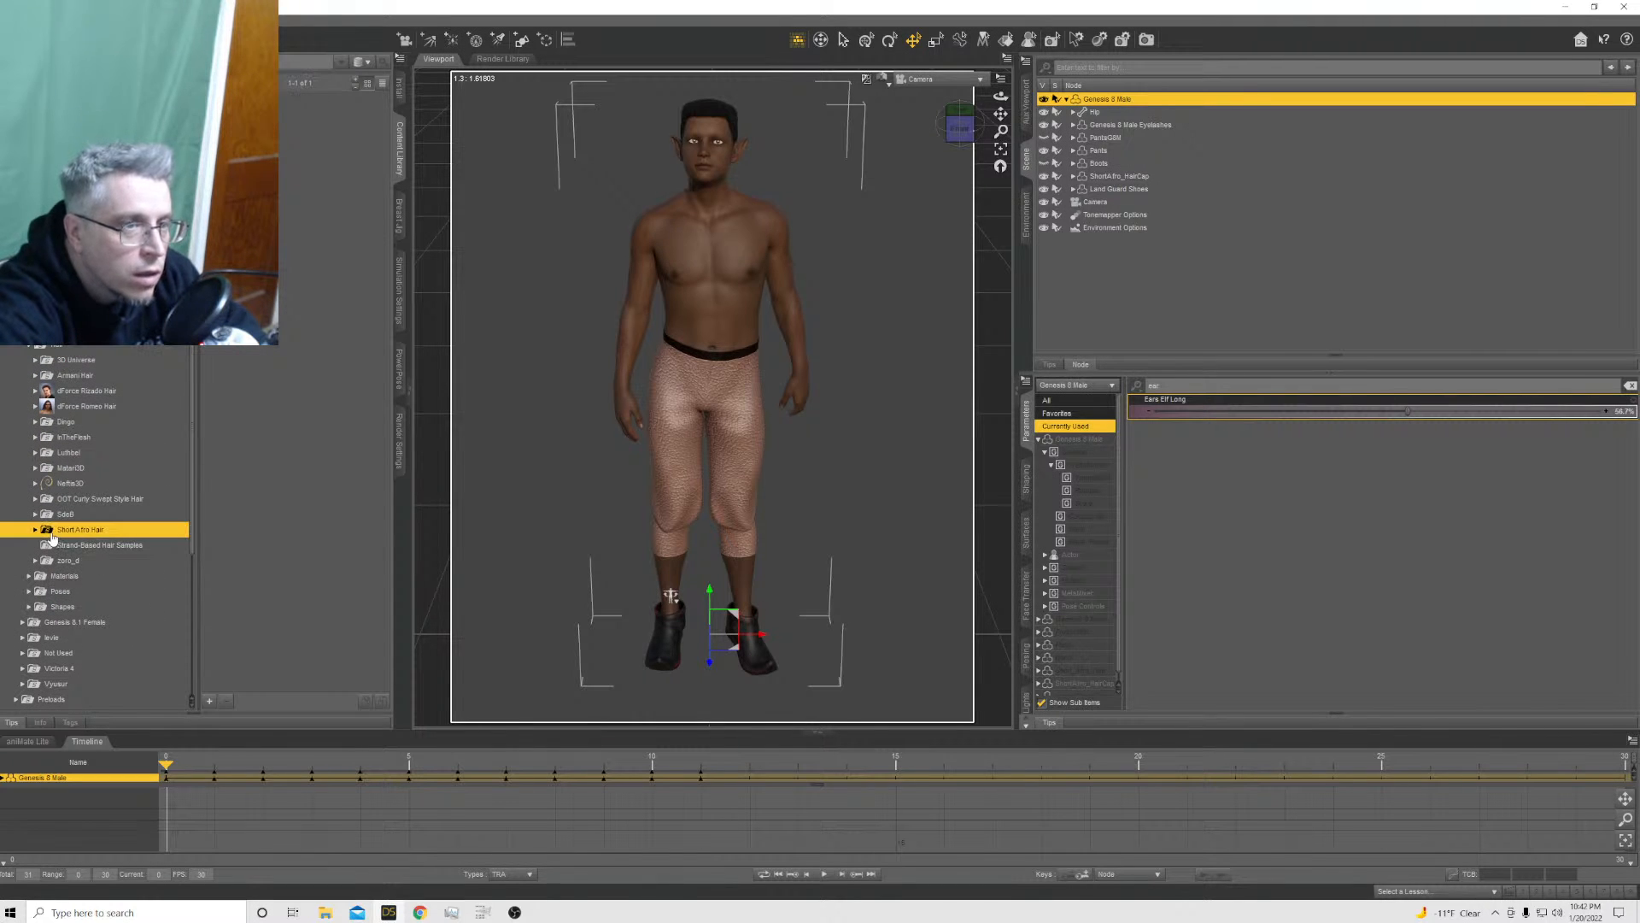
left_click(35, 530)
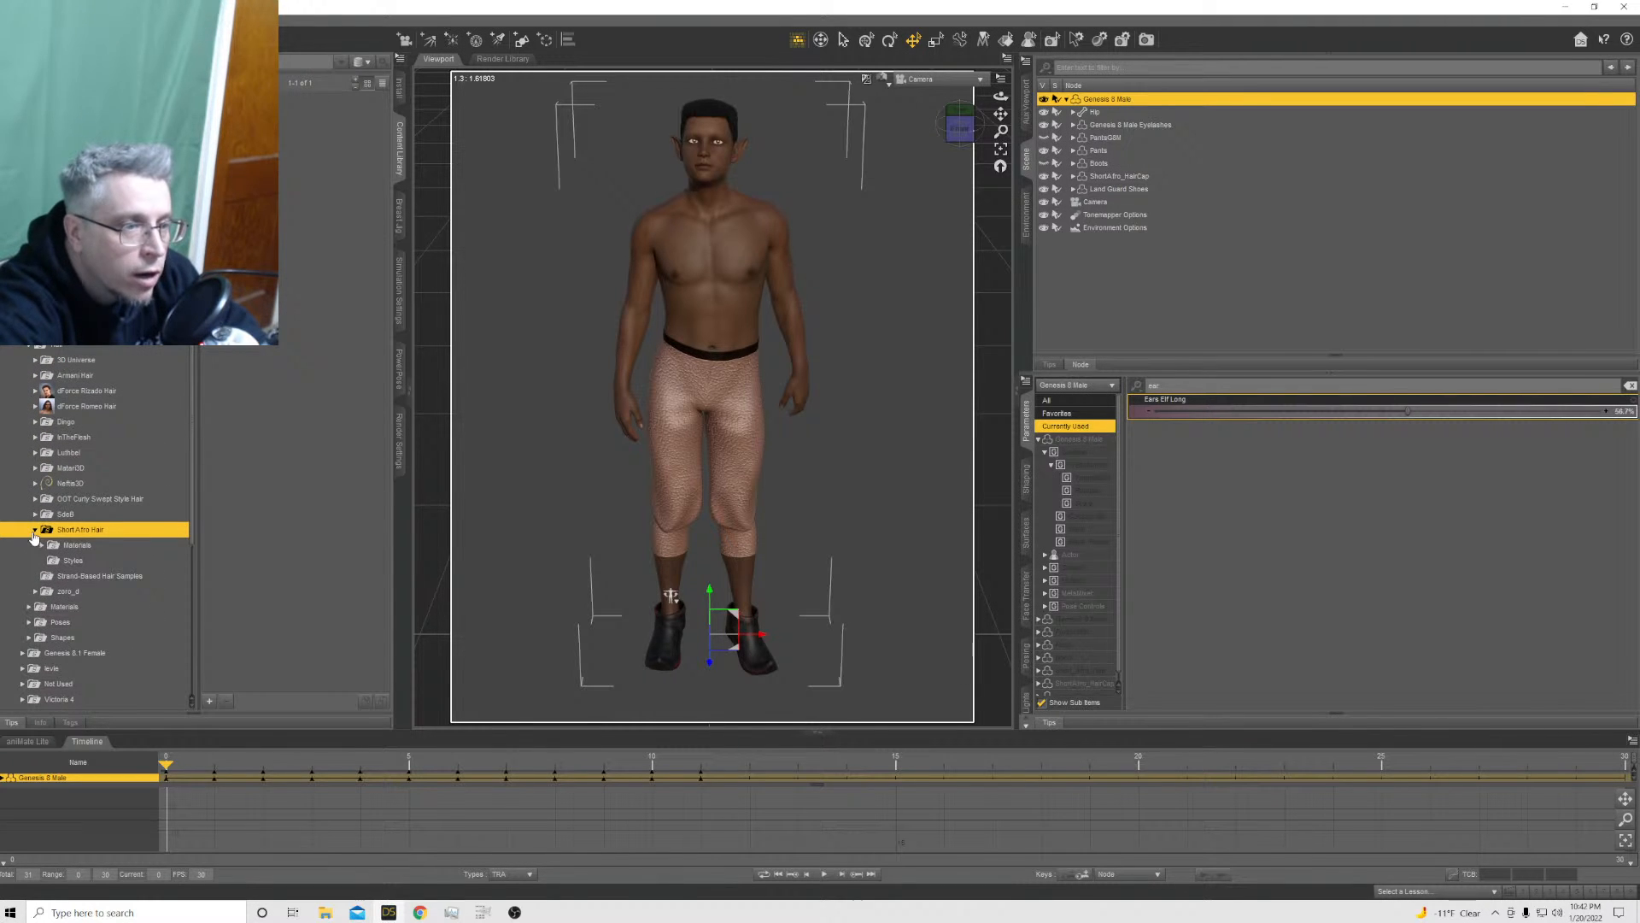
Apply the Longer Style preset from Short Afro Hair to the ShortAfro_HairCap item
left_click(1107, 176)
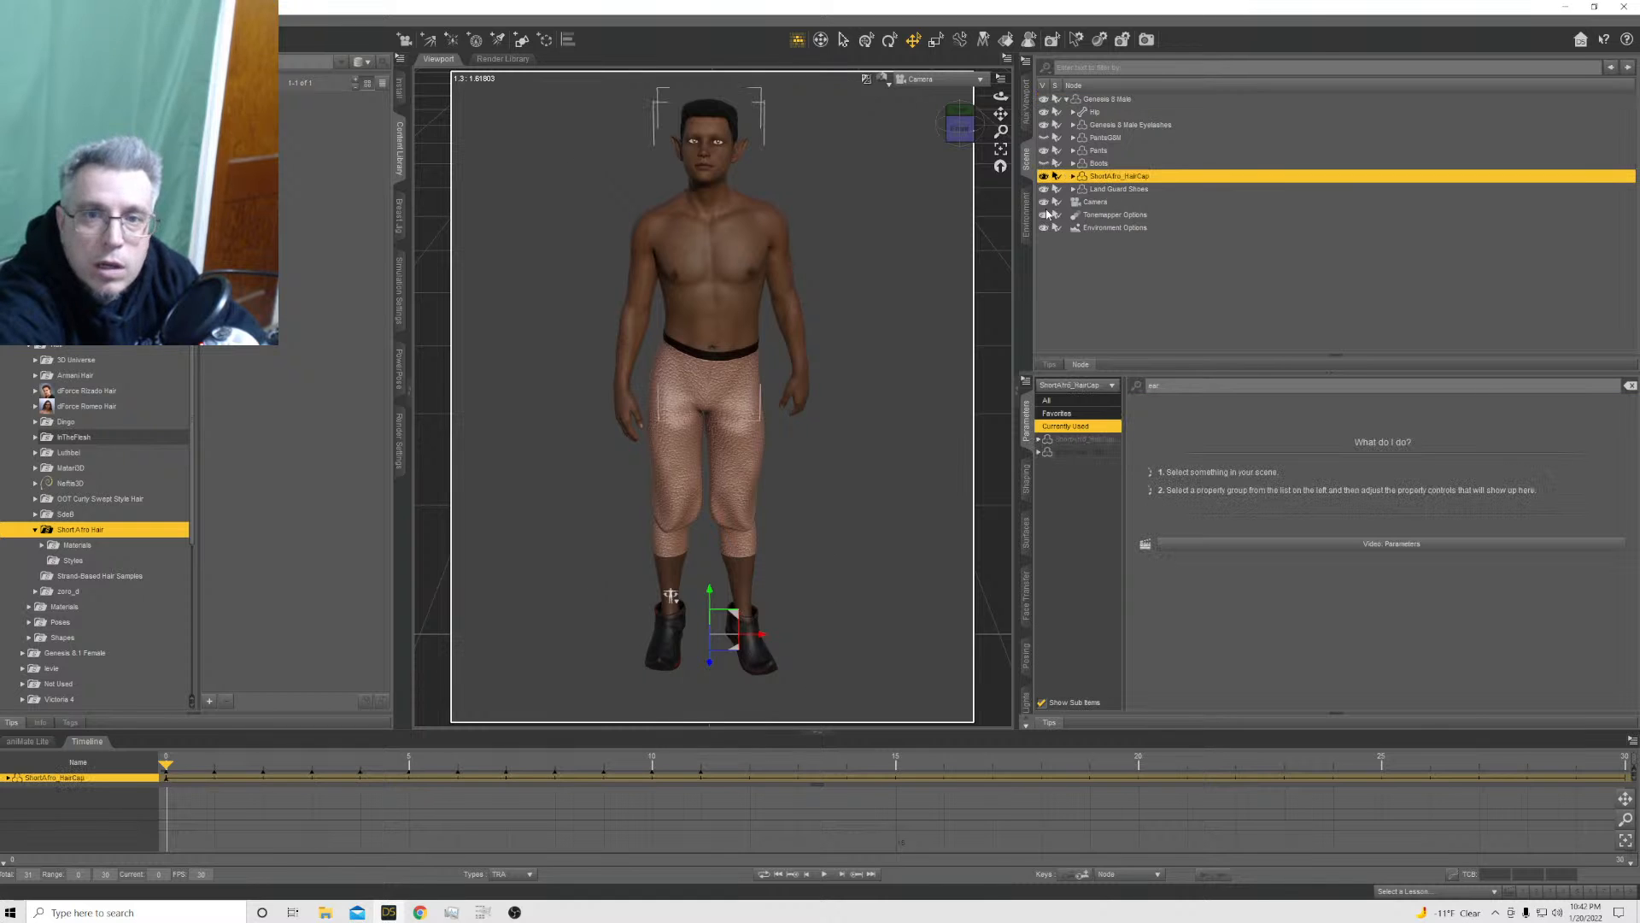
left_click(74, 562)
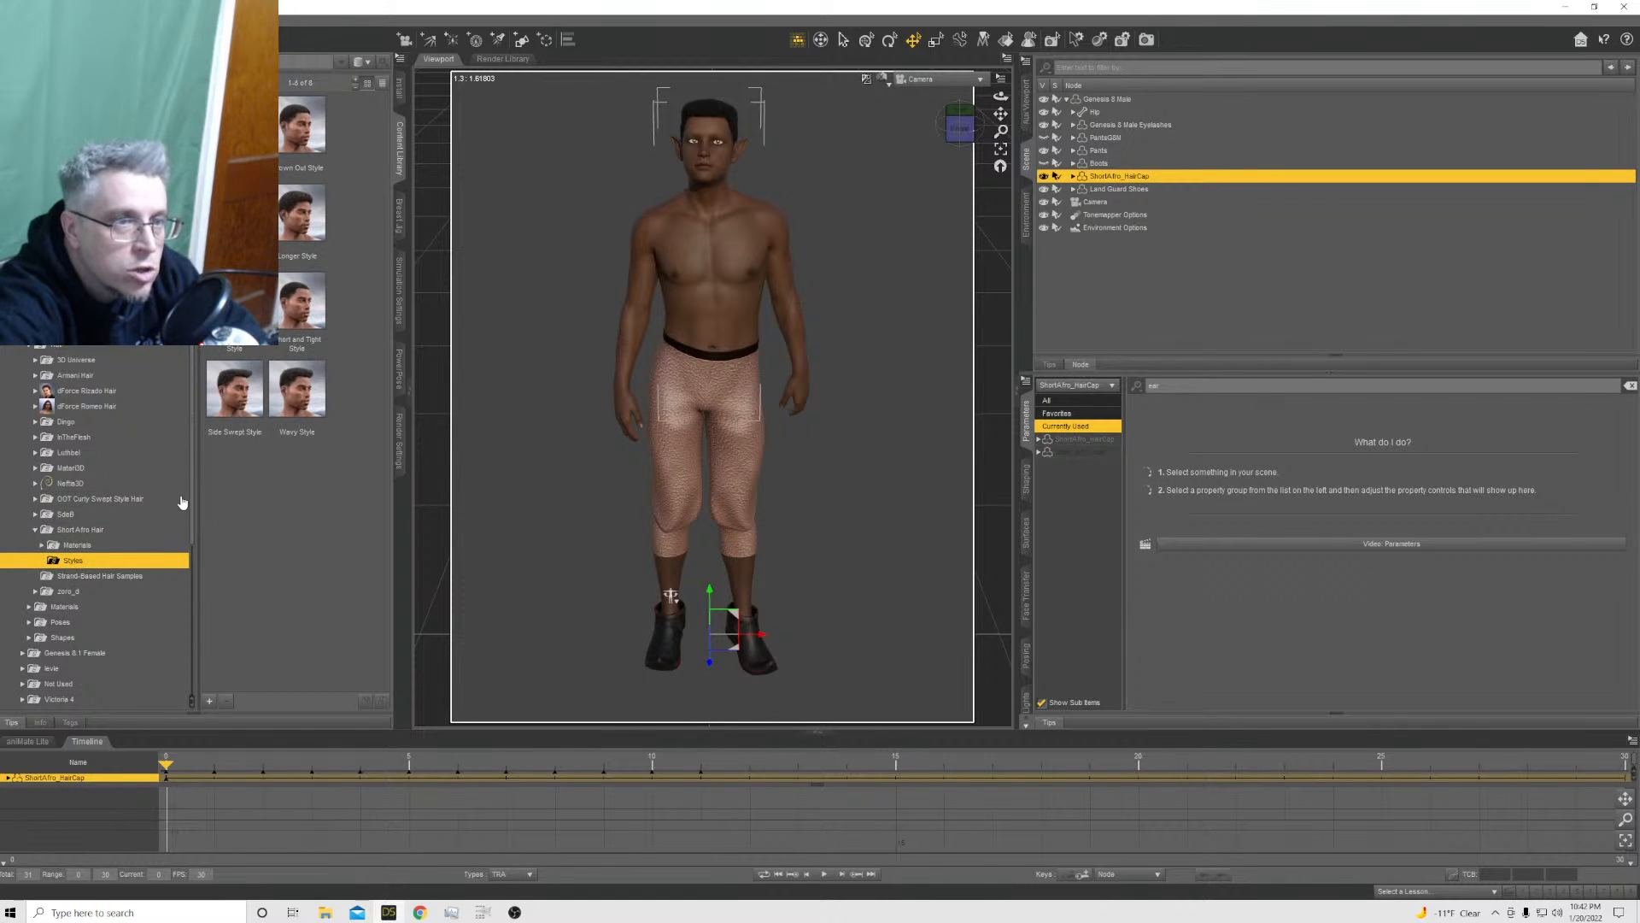
double_click(299, 238)
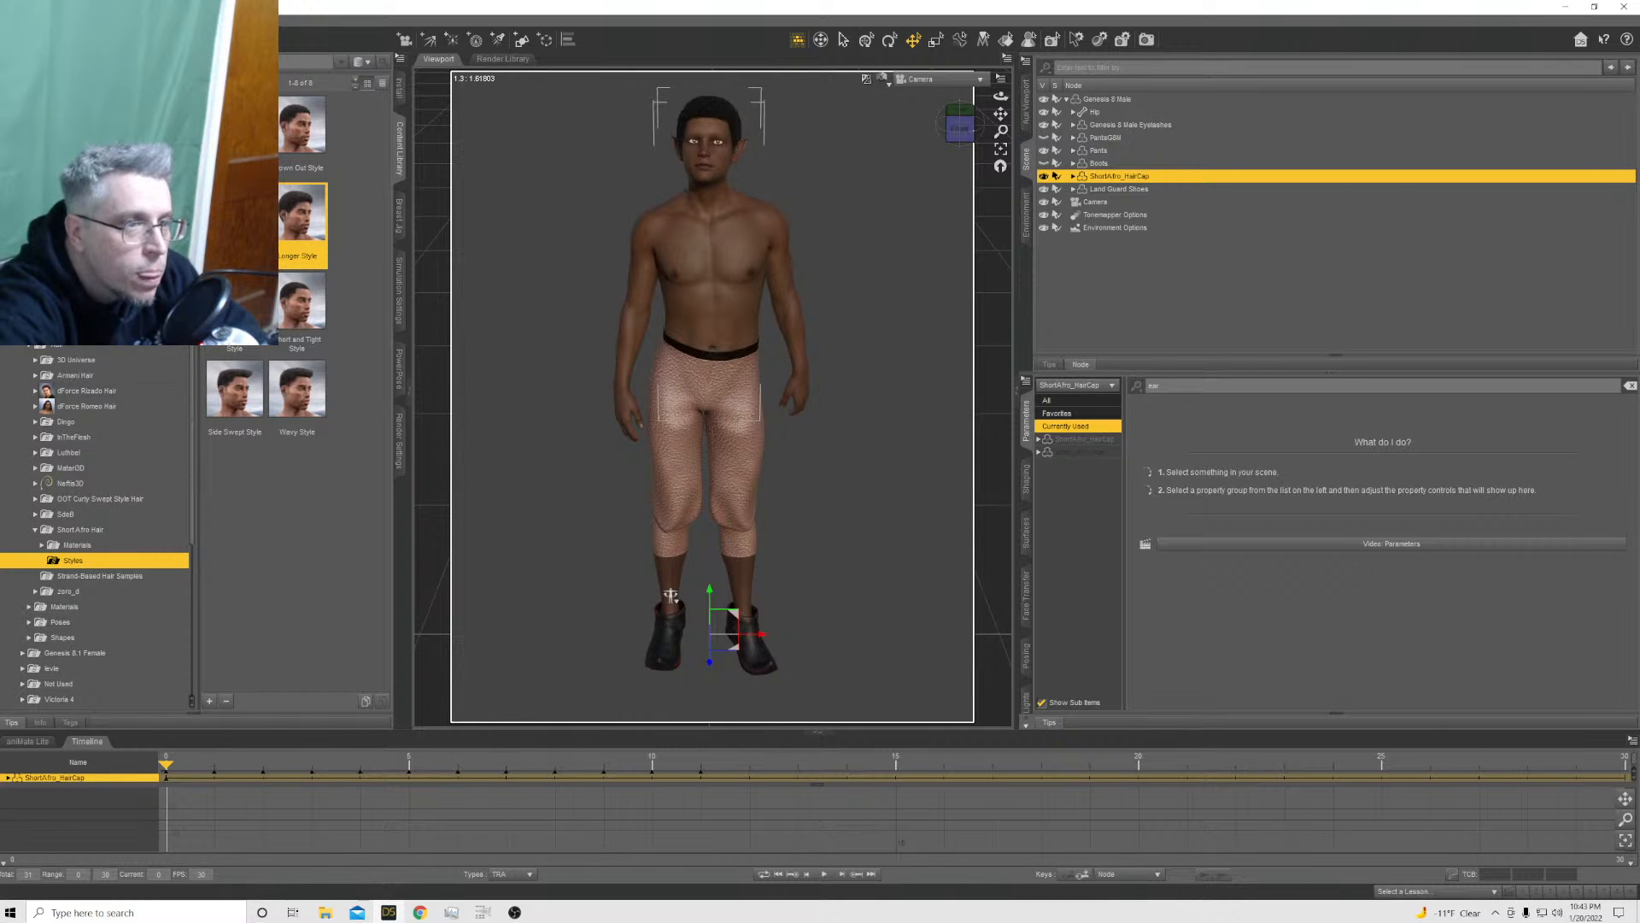
Apply the Yuzuru 8 EyeColor Yellow 01 preset from the Yuzuru 8 Iray materials to the Genesis 8 Male
scroll(75, 478, "up", 5)
left_click(75, 499)
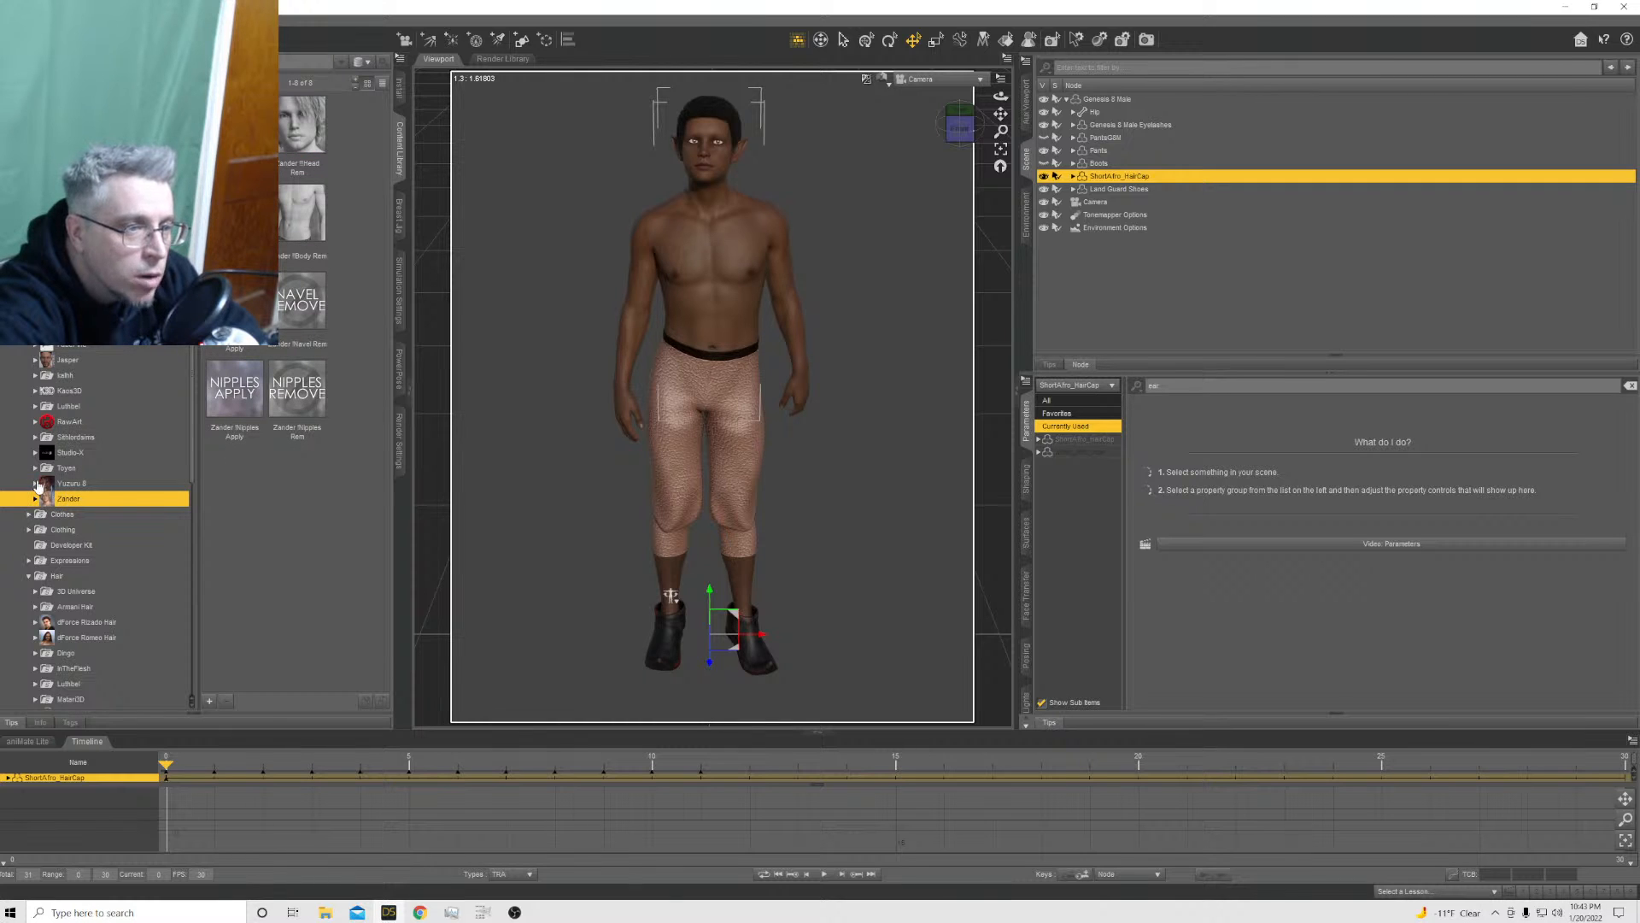
left_click(36, 484)
left_click(53, 500)
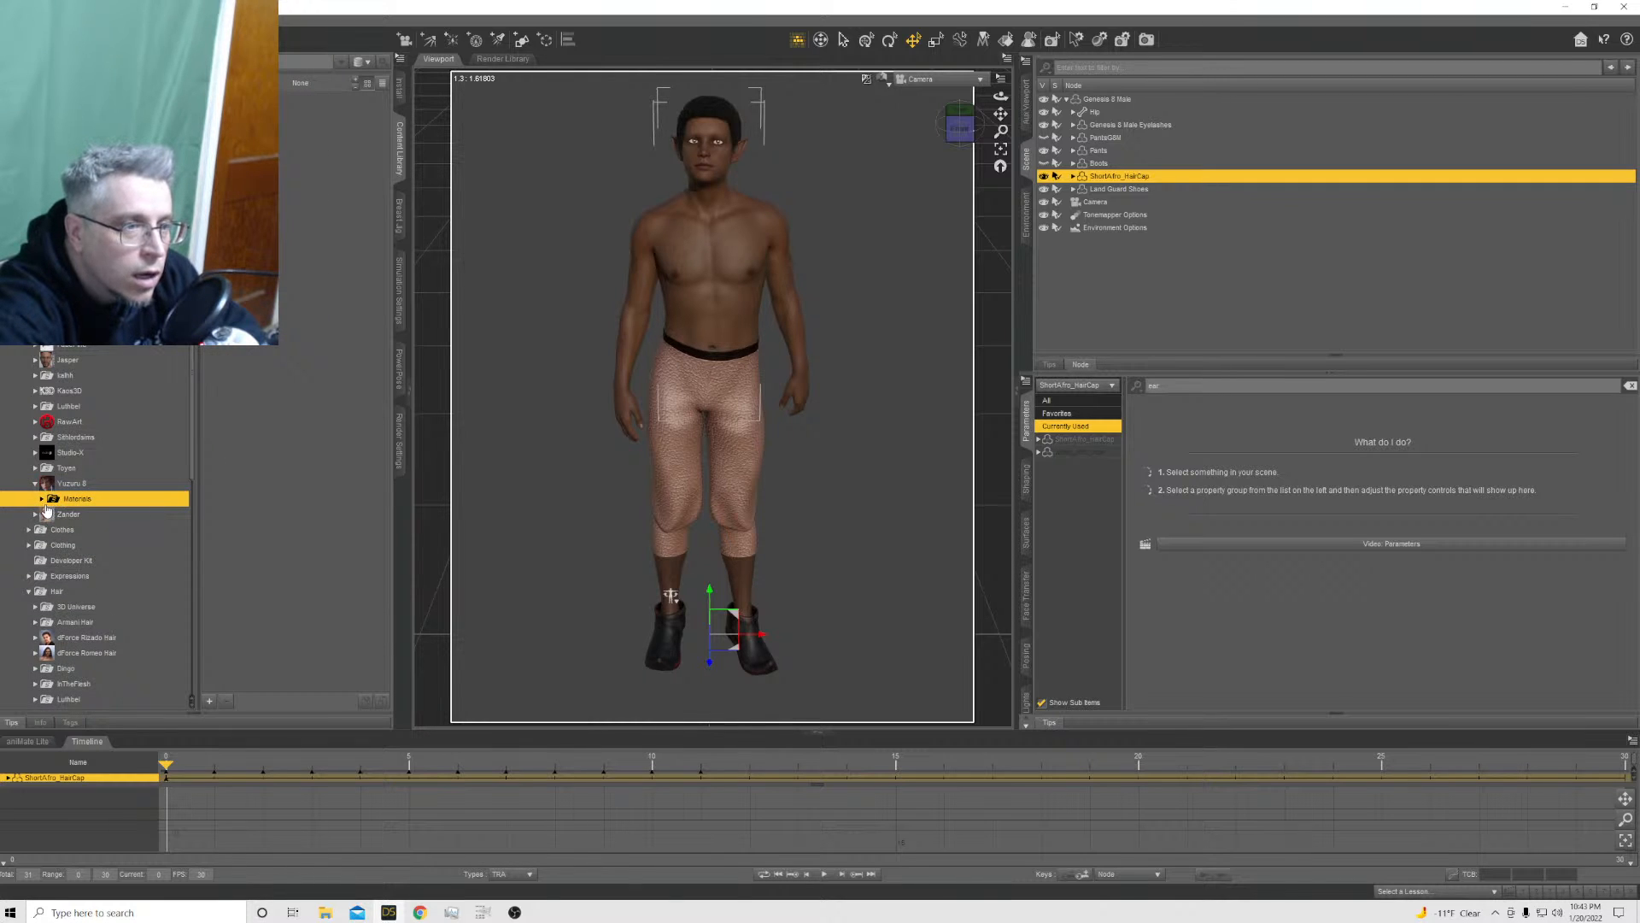
left_click(41, 499)
left_click(75, 530)
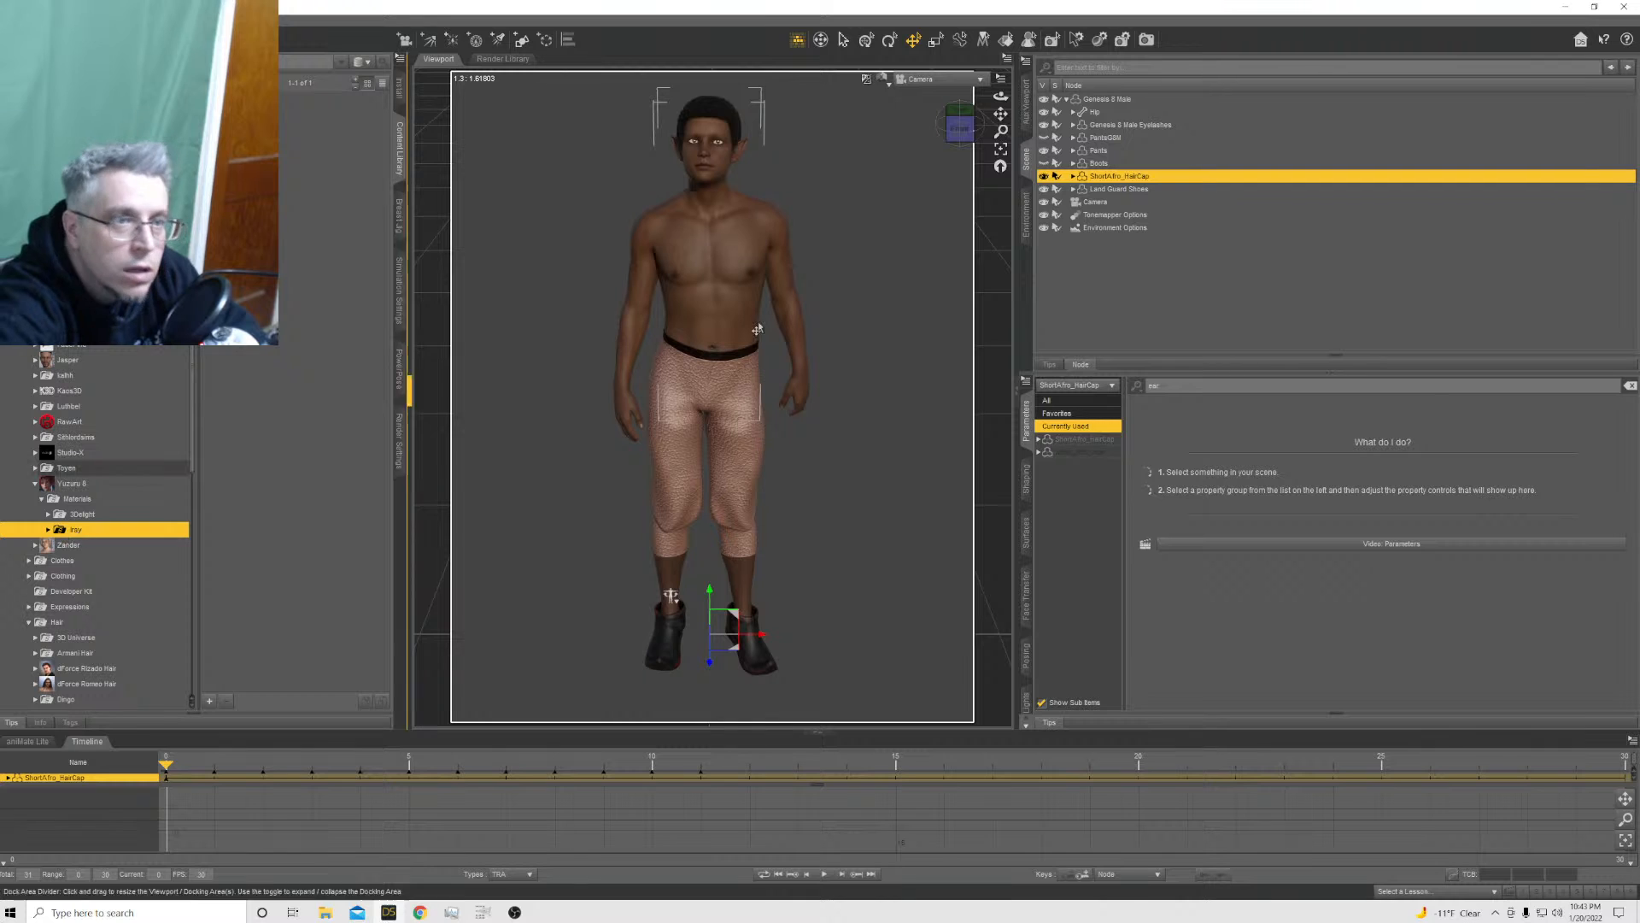
left_click(1109, 100)
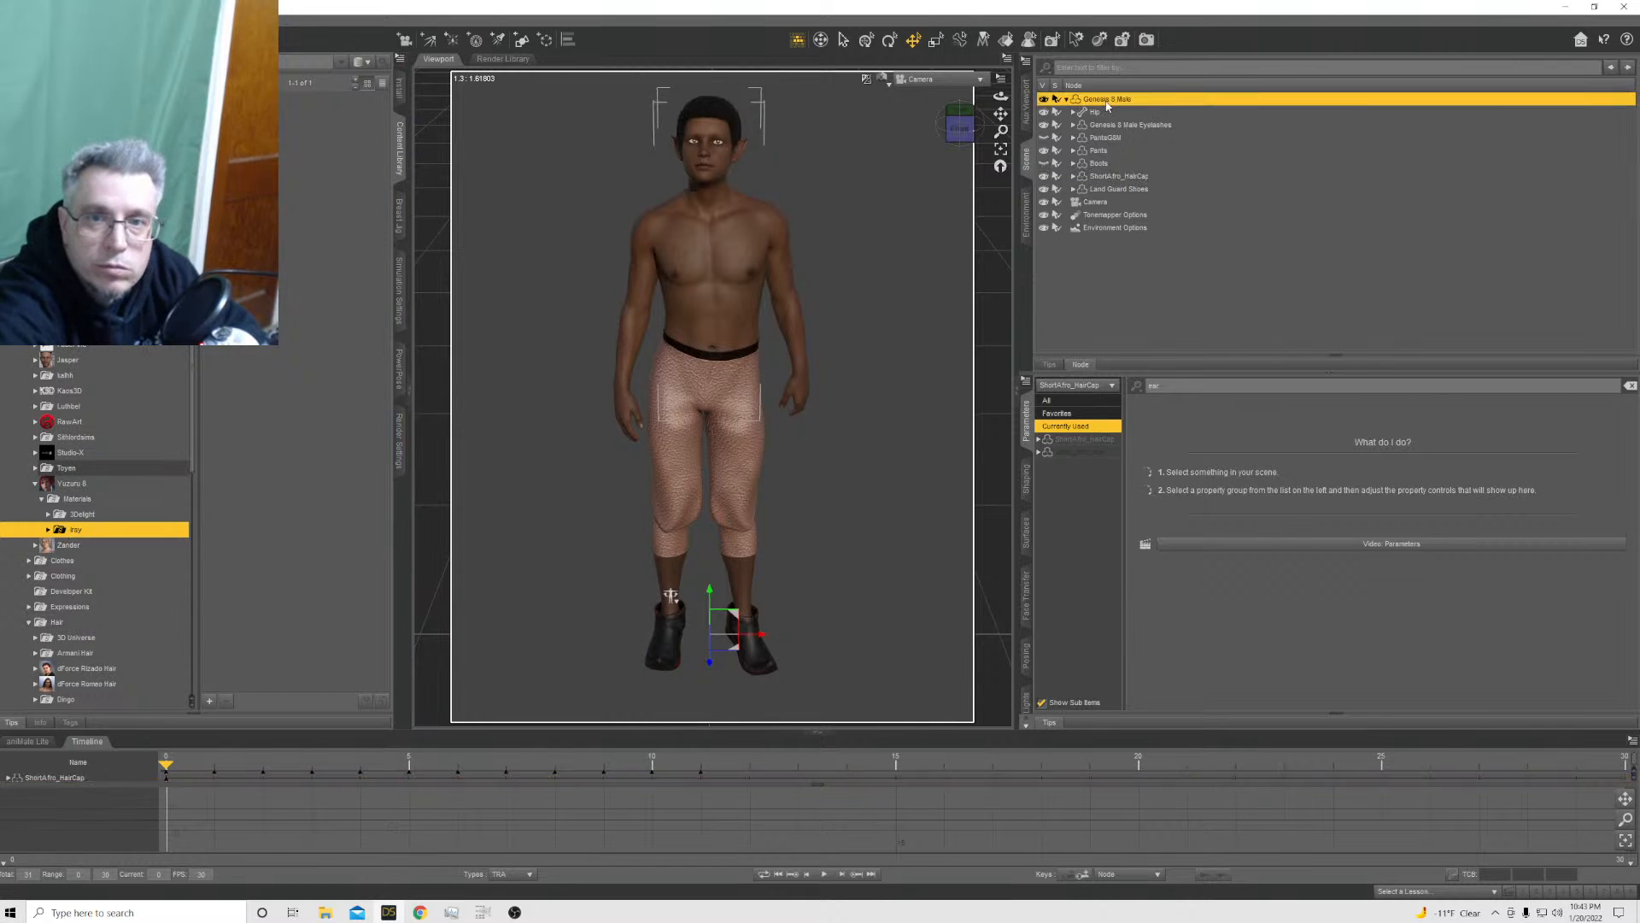
left_click(47, 529)
left_click(113, 544)
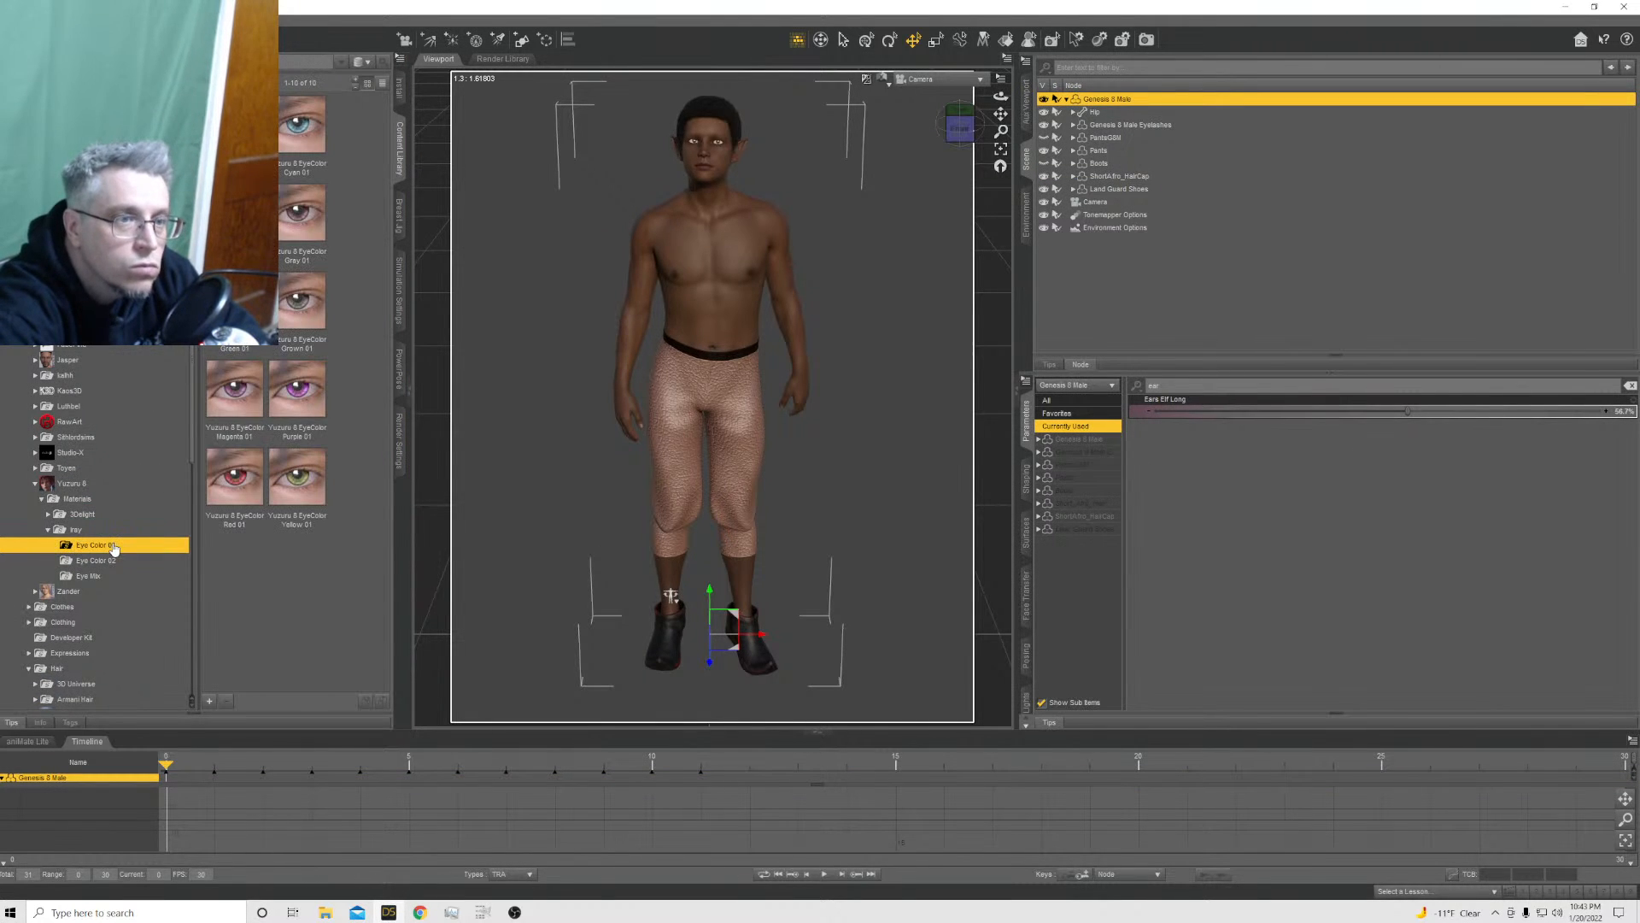
double_click(299, 483)
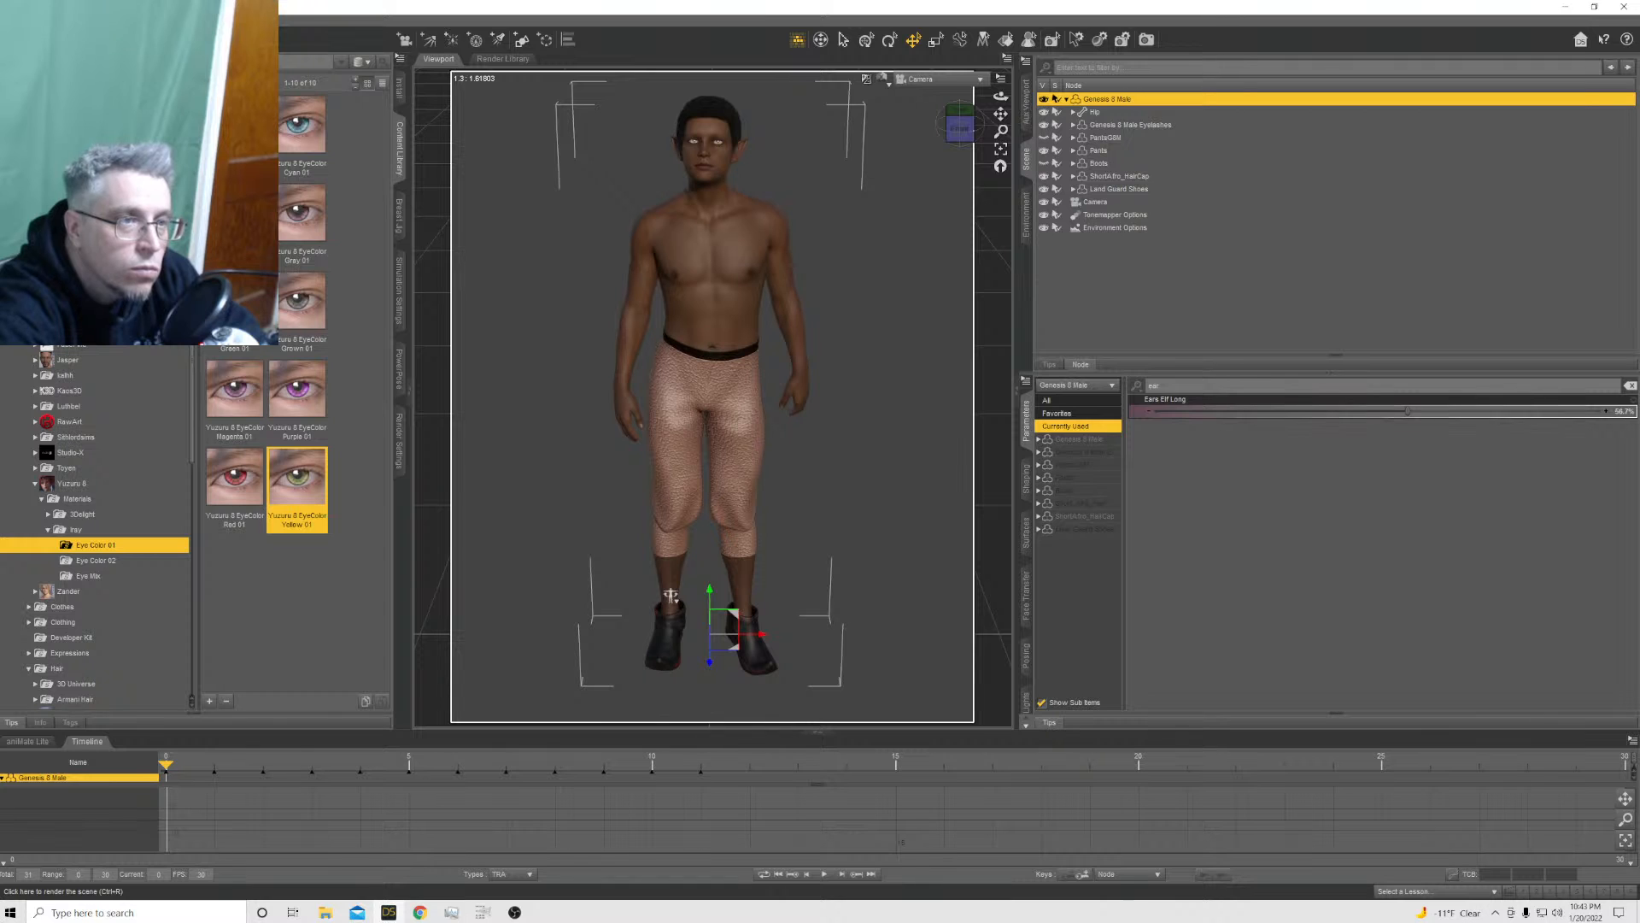
Start rendering the walk cycle image series, and switch to GIMP with the sprite direction template
key("ctrl+r")
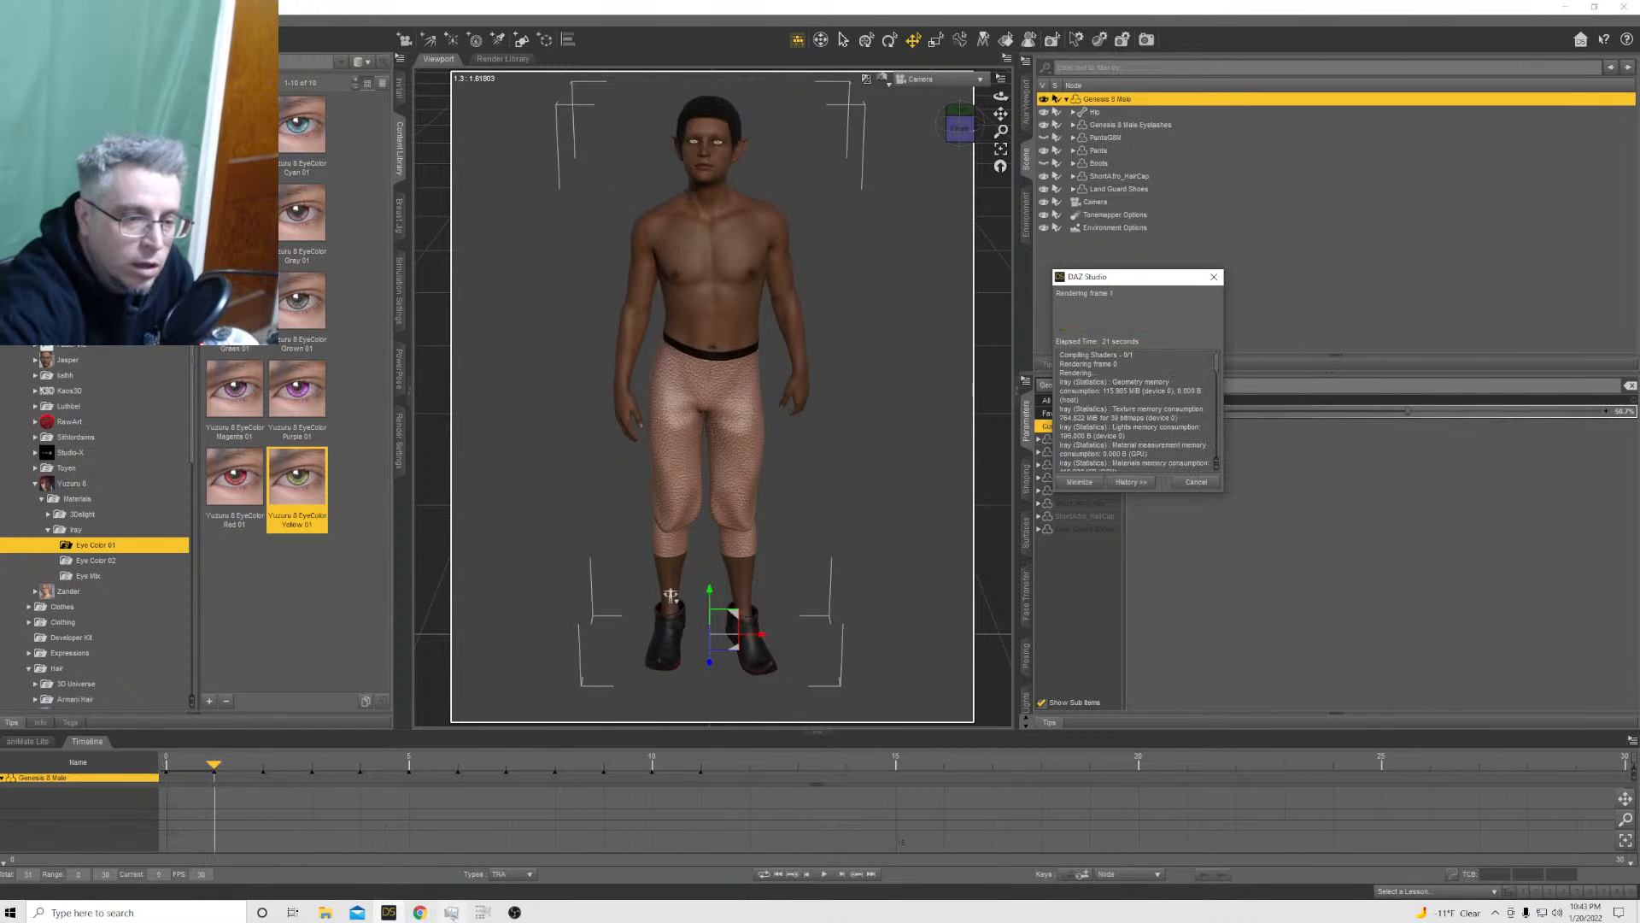
left_click(479, 914)
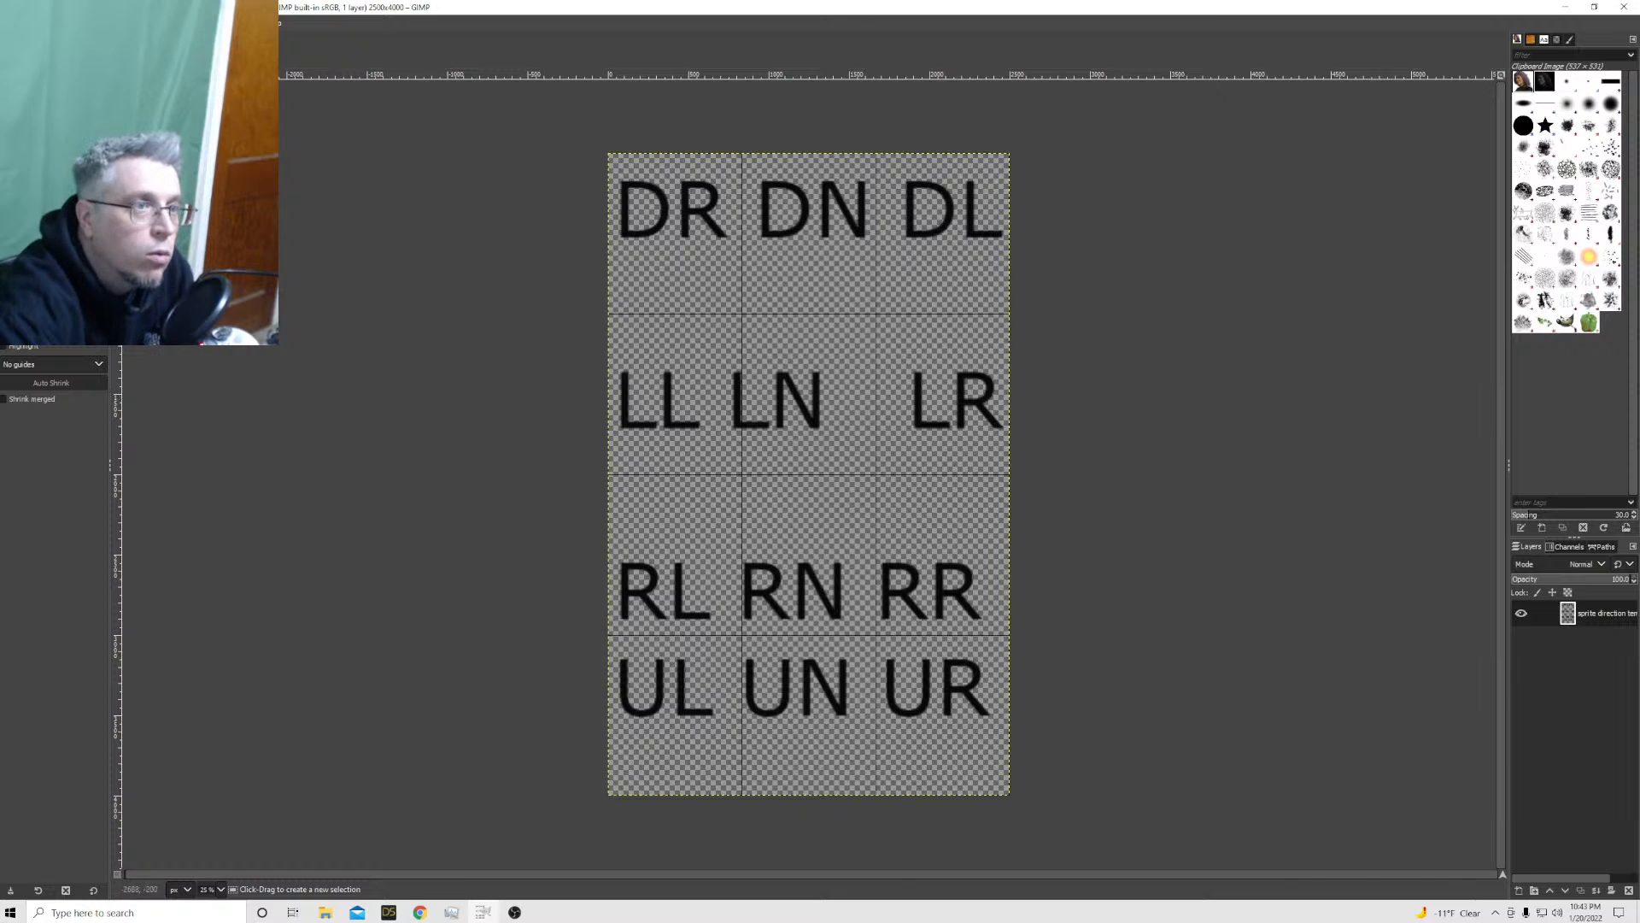
Add kailua walk cycle 200.png from the sprites folder as a new layer over the sprite direction template
left_click(10, 23)
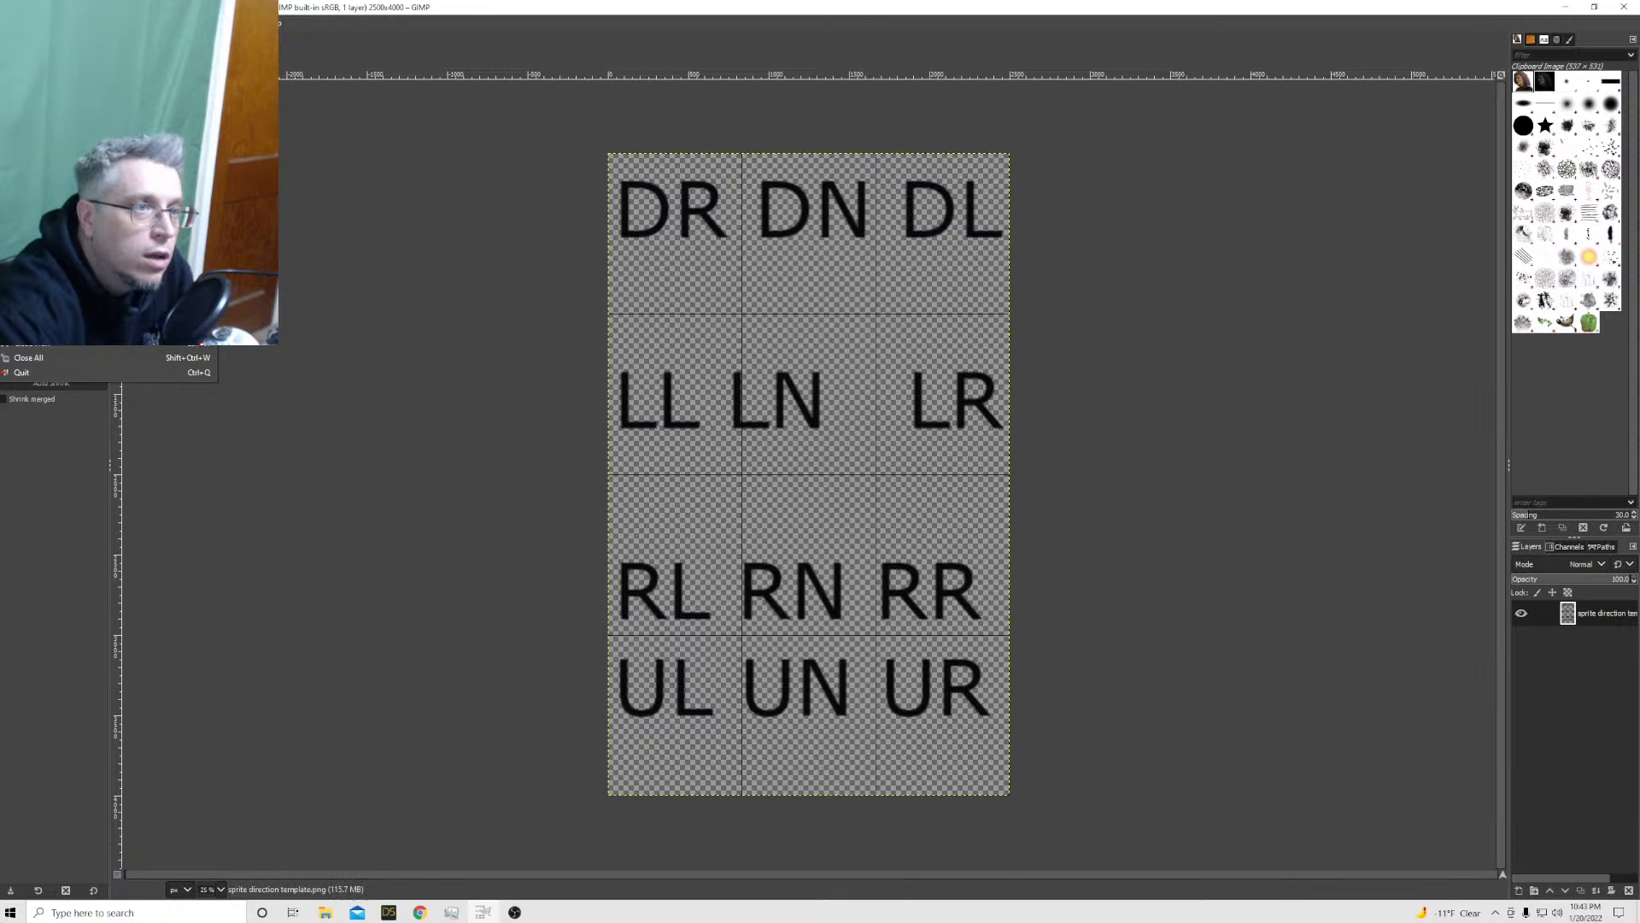
left_click(51, 87)
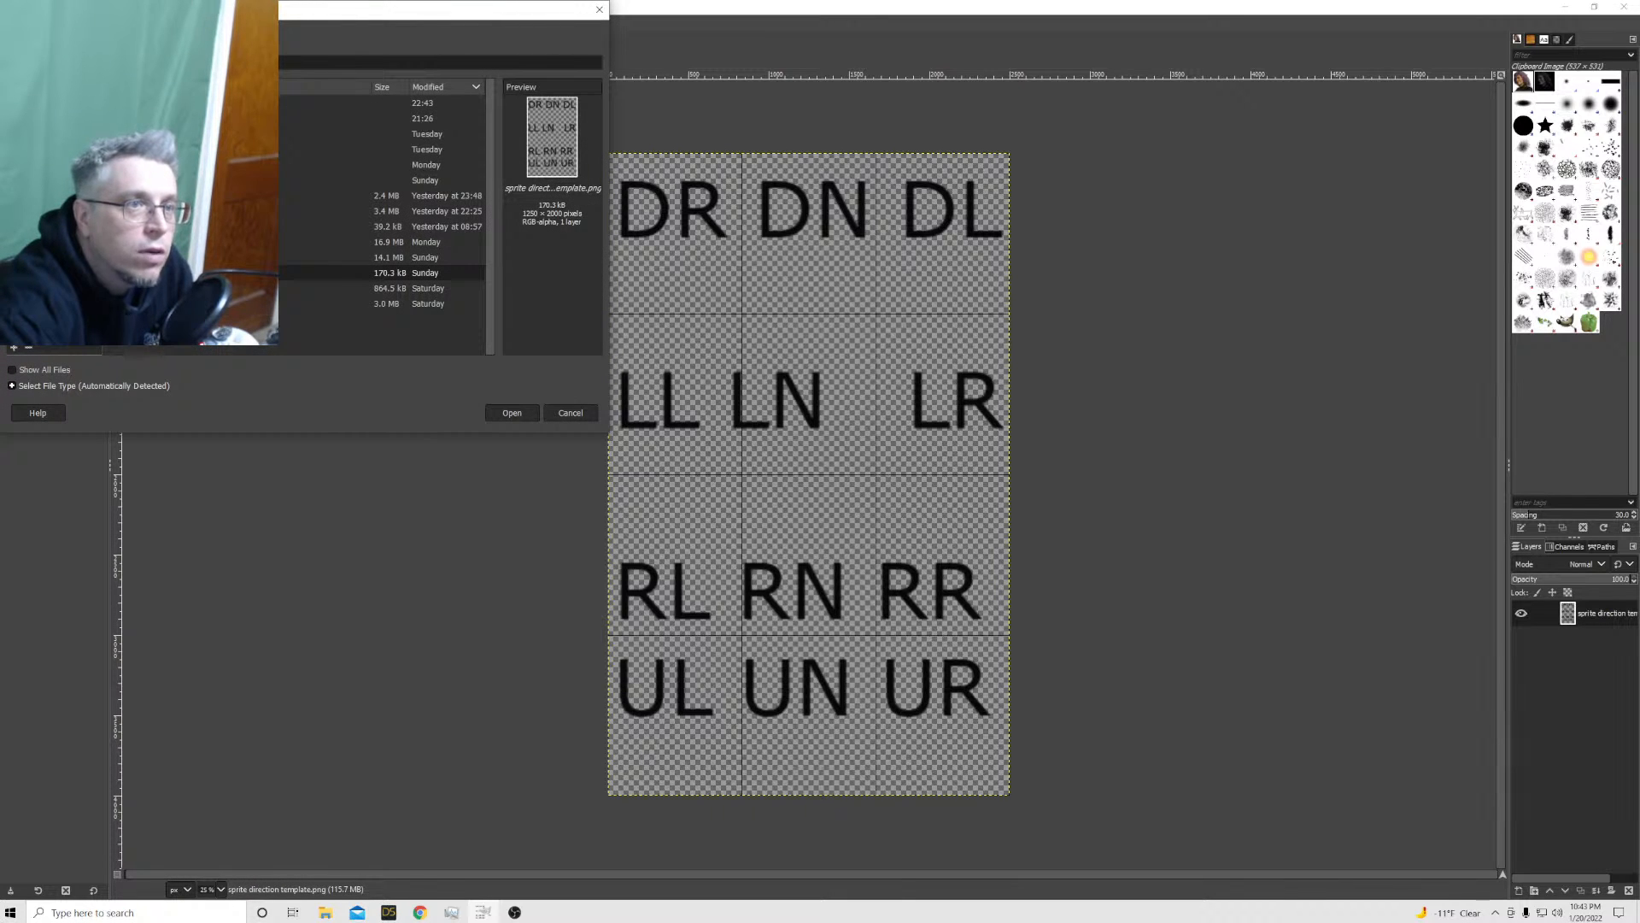
double_click(163, 102)
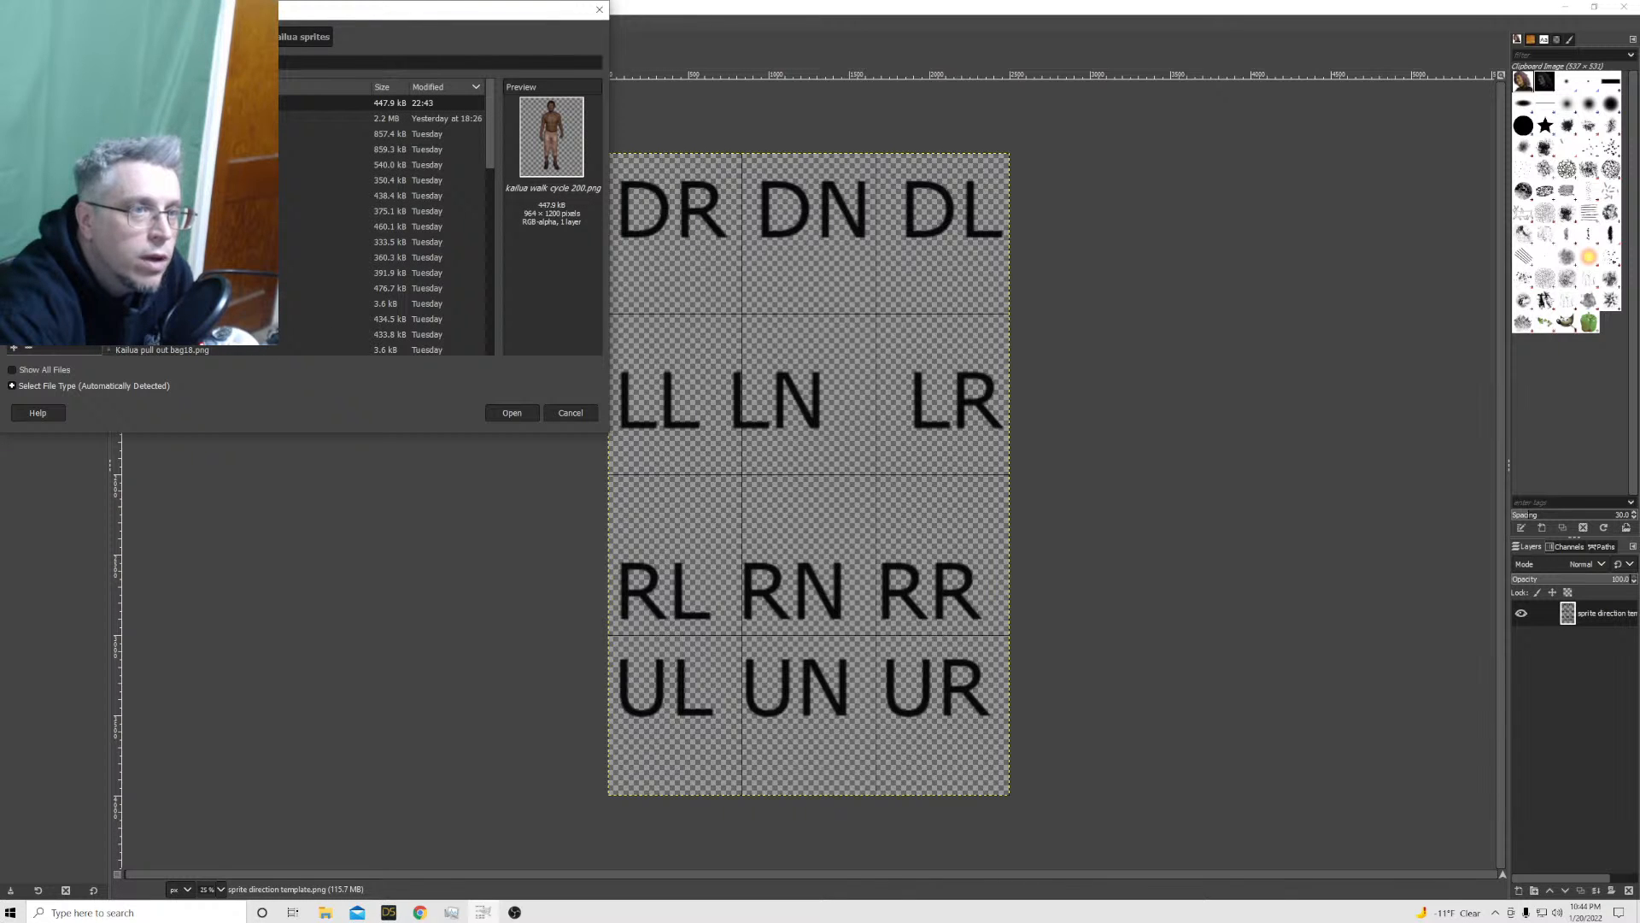
left_click(512, 412)
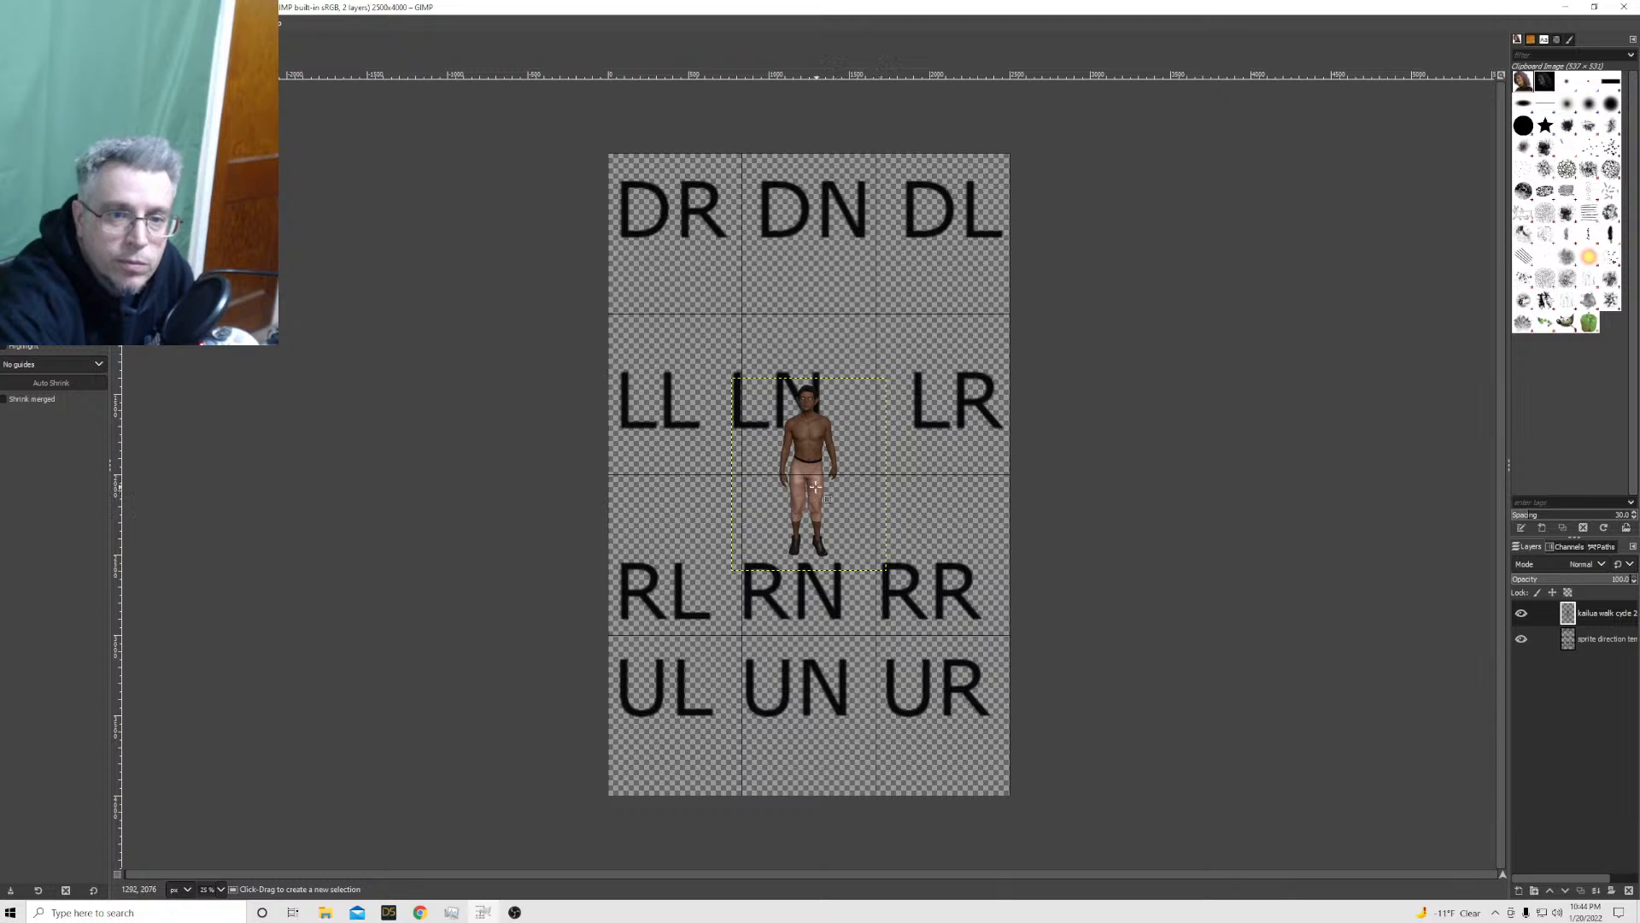
Move the kailua walk cycle 200 layer up over the DN cell of the sprite direction template
left_click_drag(816, 489, 778, 424)
left_click(12, 41)
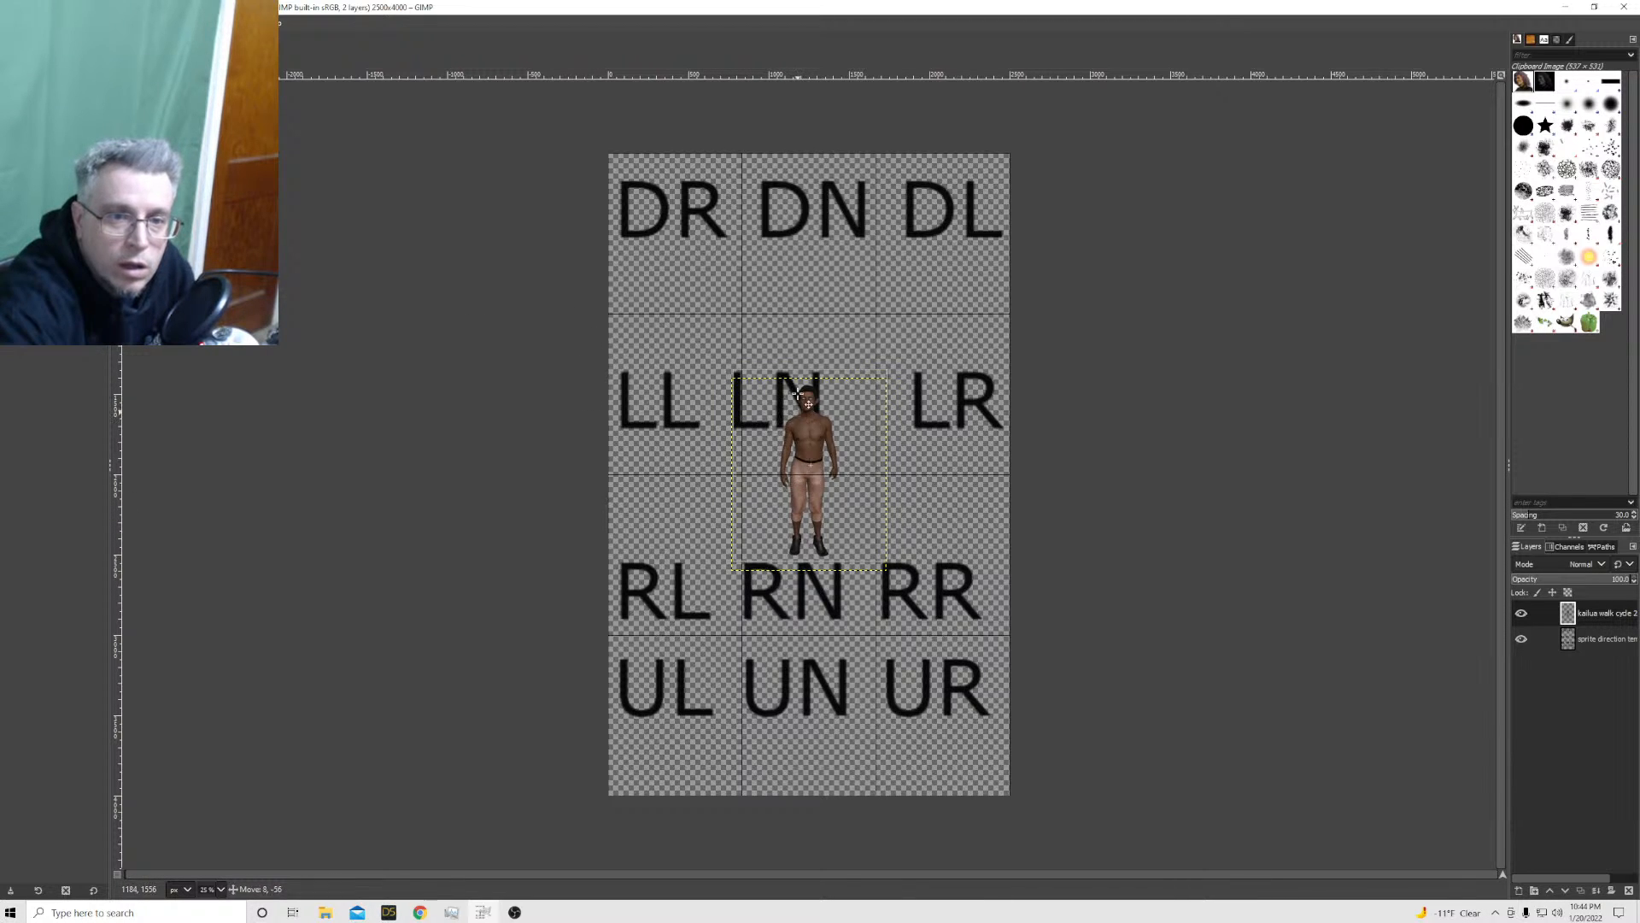
left_click_drag(788, 411, 788, 183)
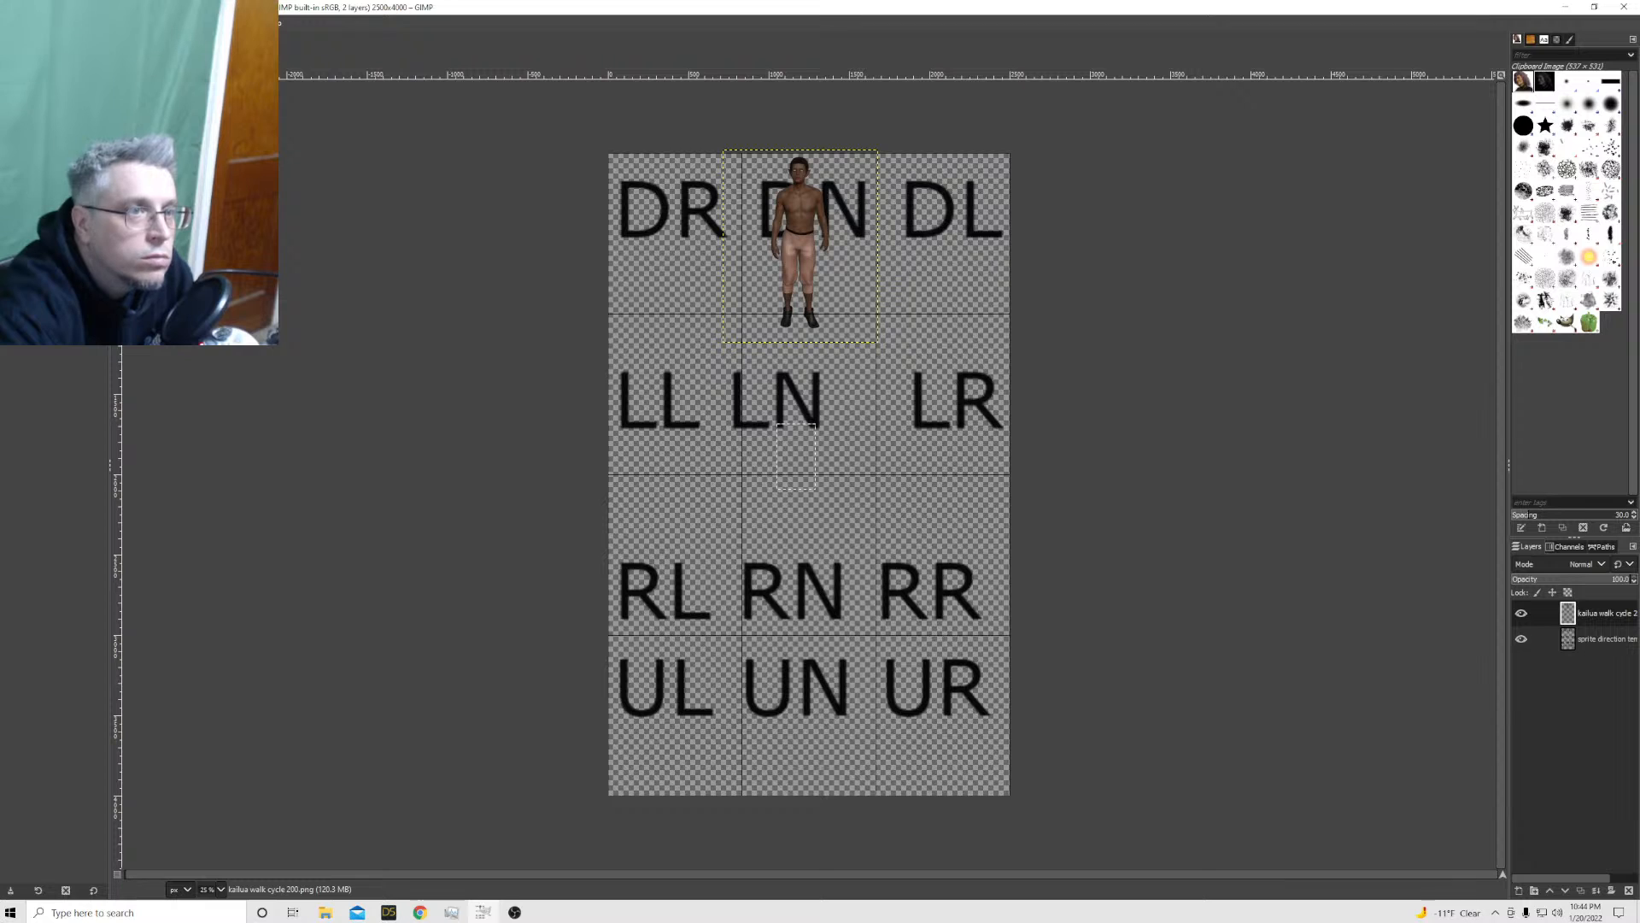
Scale the kailua walk cycle 200 layer to 884 × 1100 px and nudge it up inside the DN cell
left_click(126, 24)
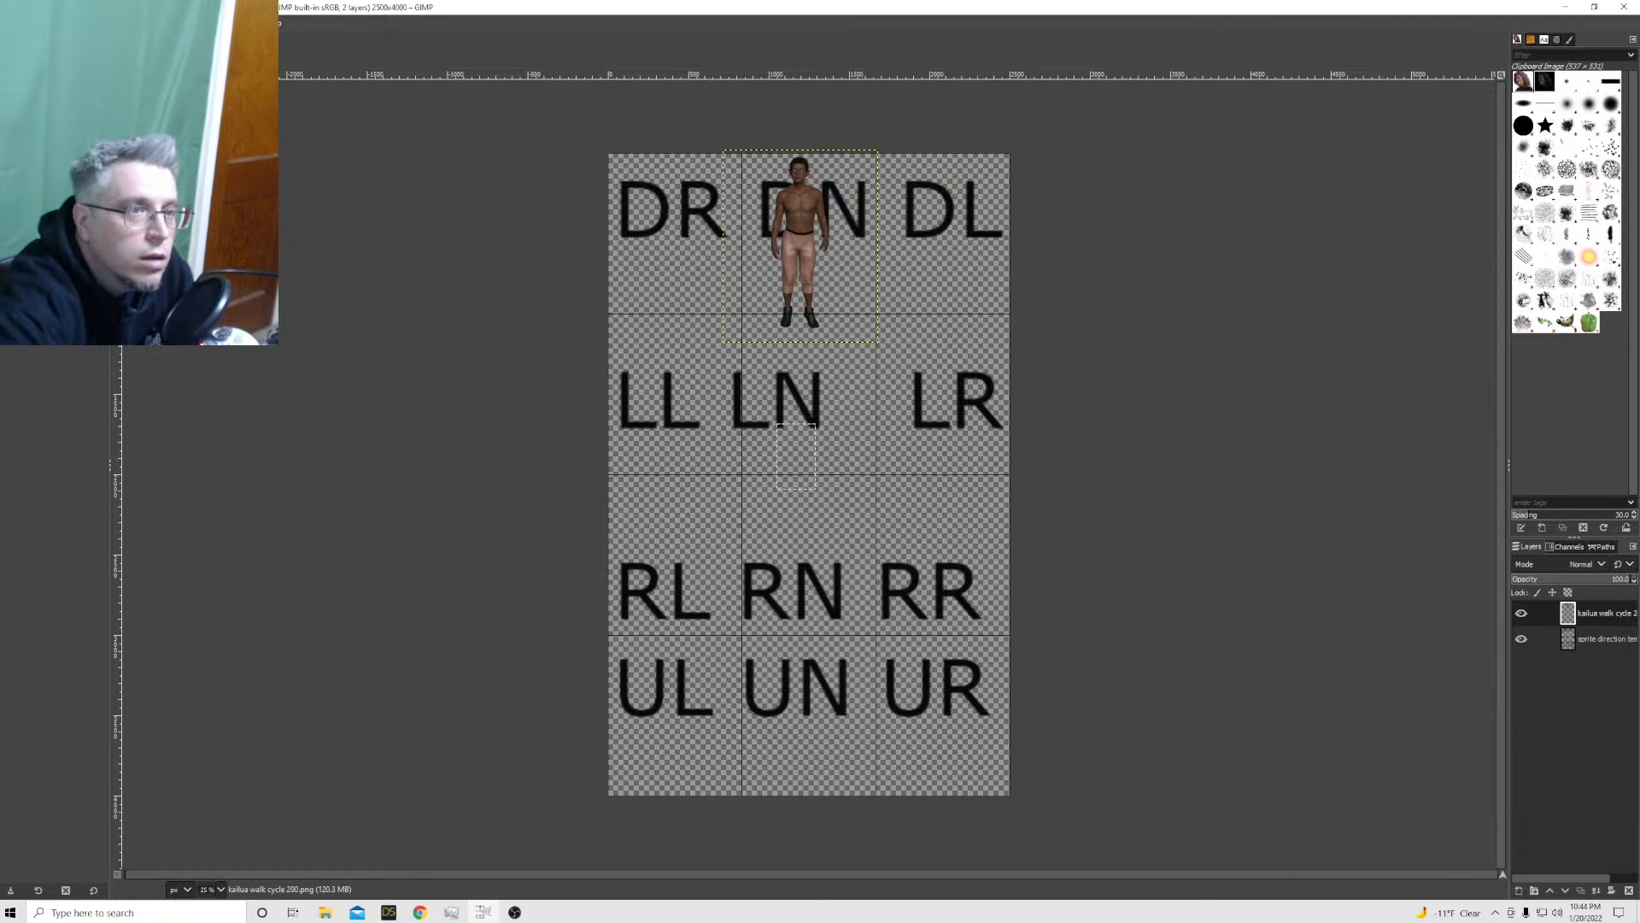
left_click(160, 289)
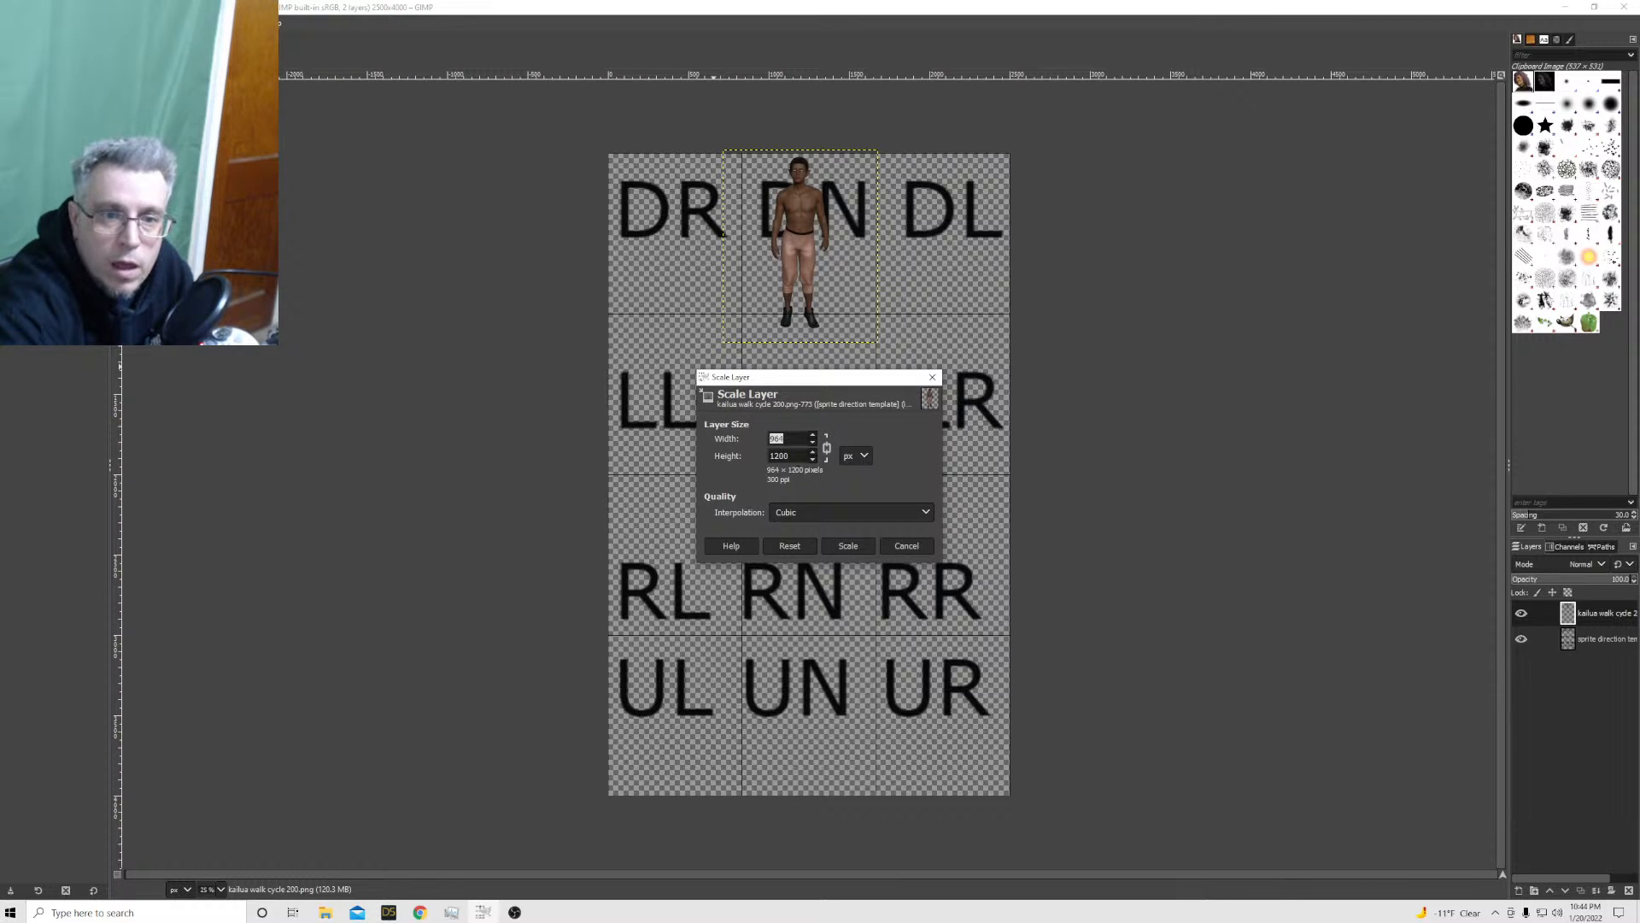
key("Tab")
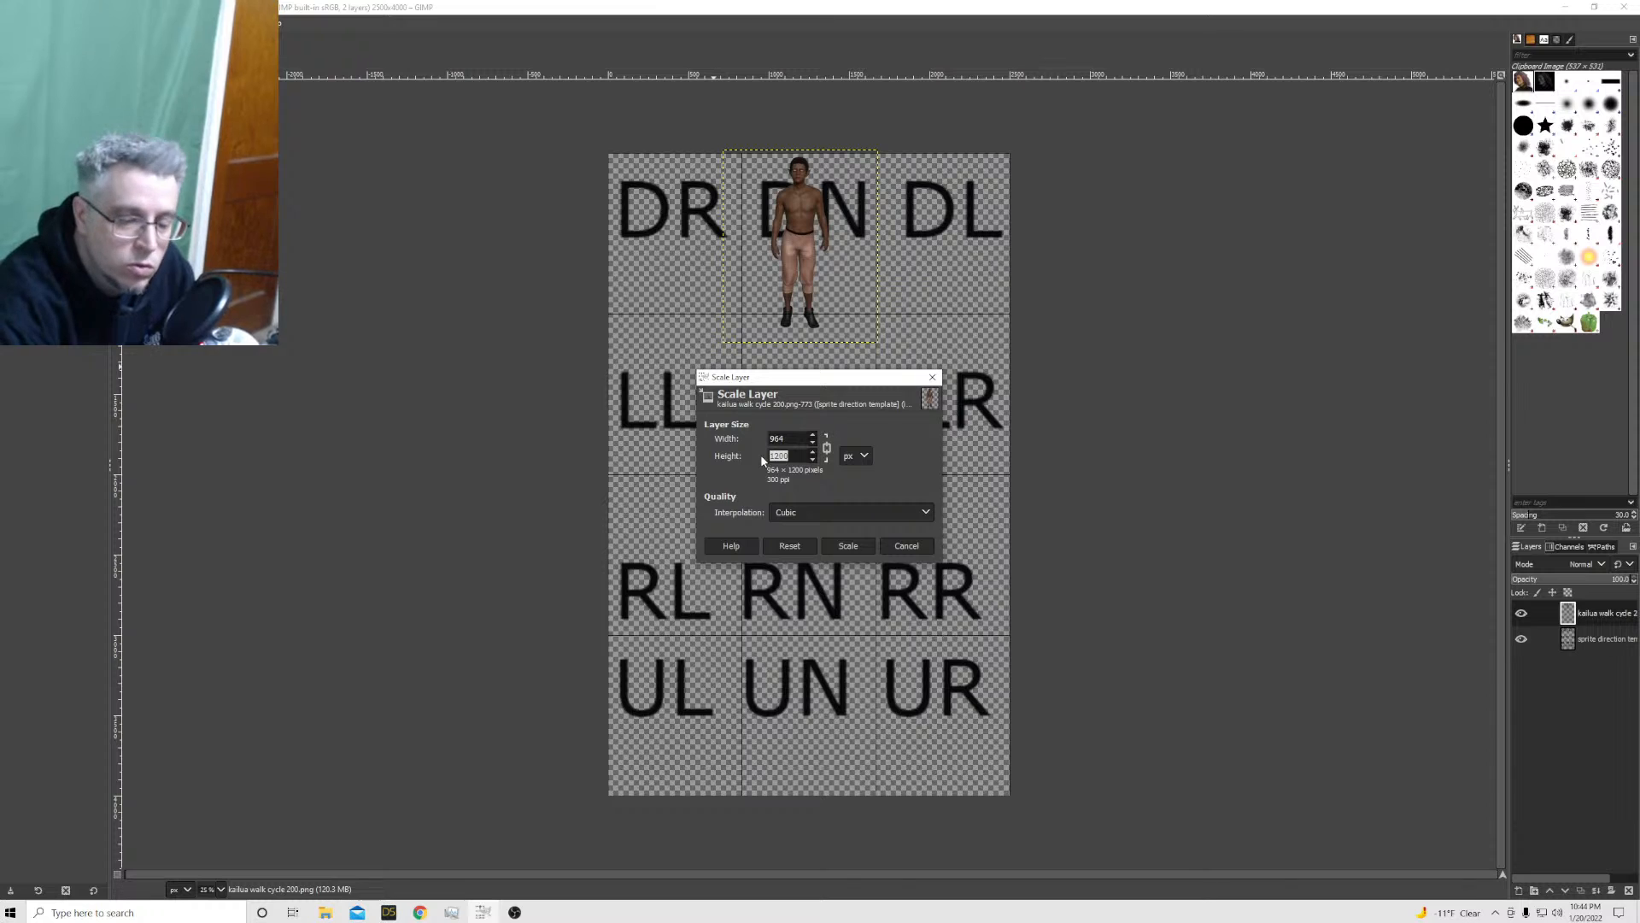
type("1")
key("Return")
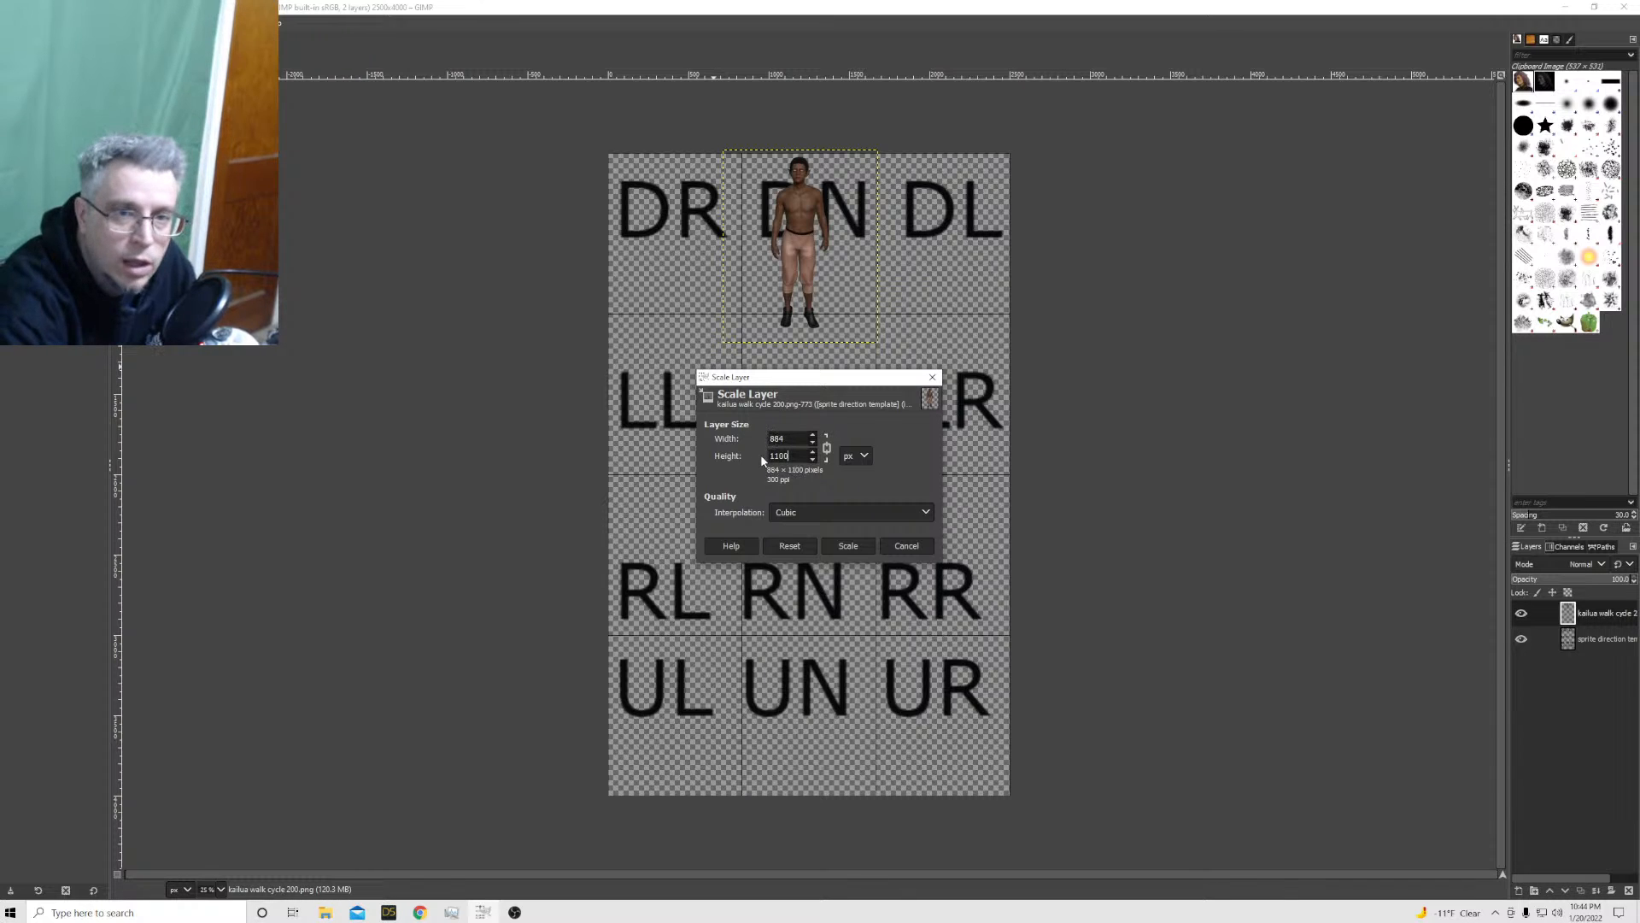
left_click(849, 546)
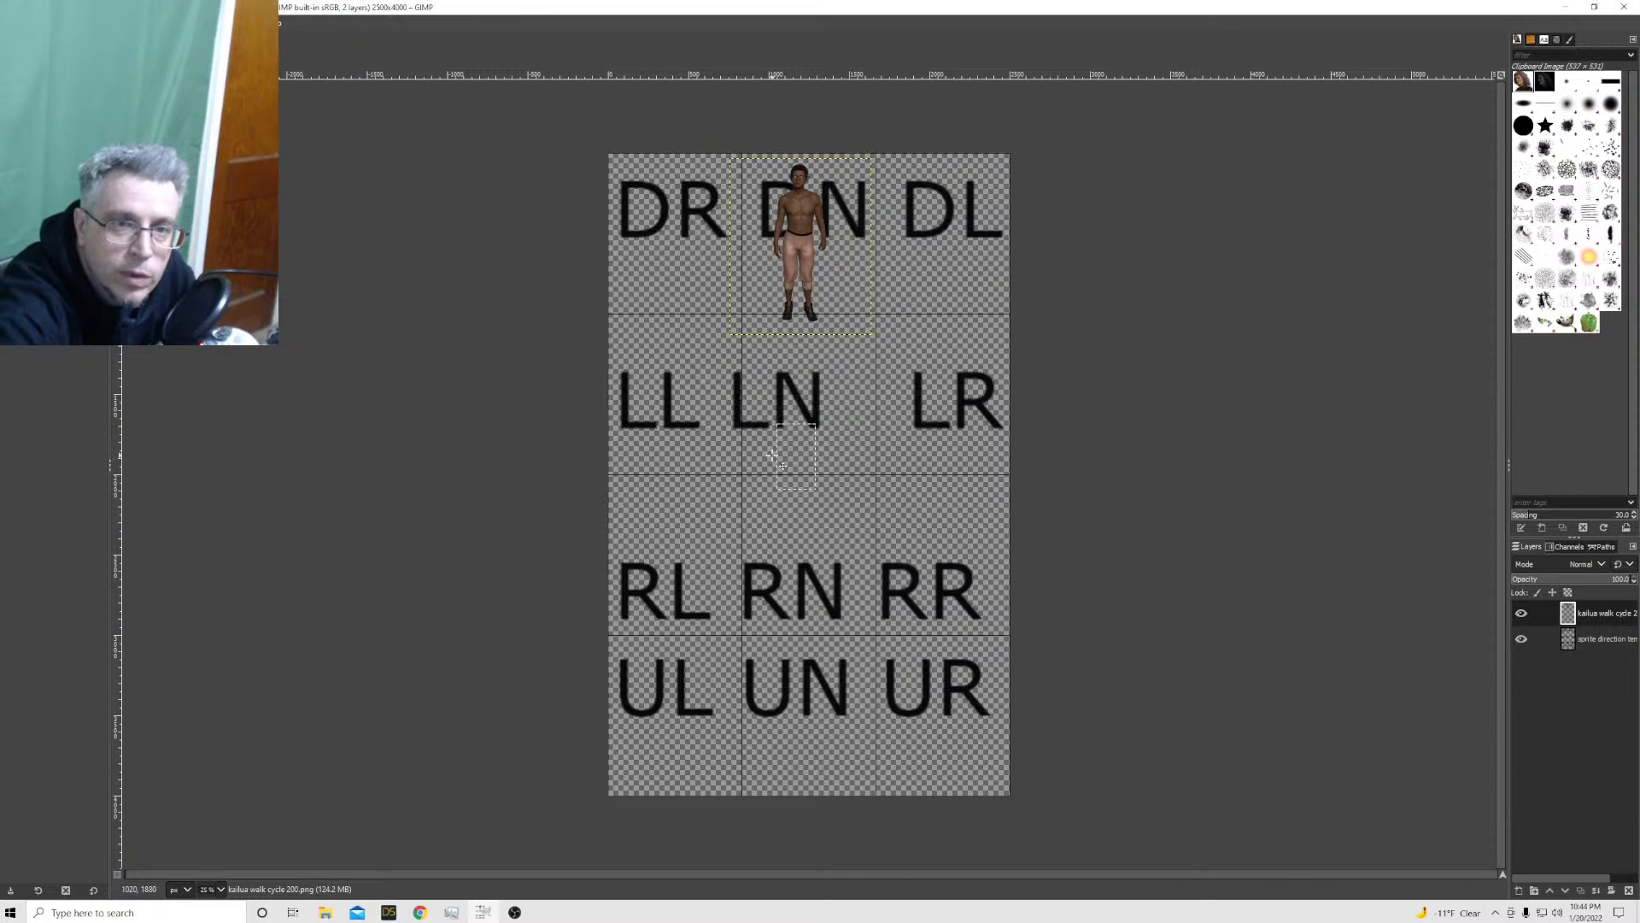
left_click_drag(784, 276, 783, 267)
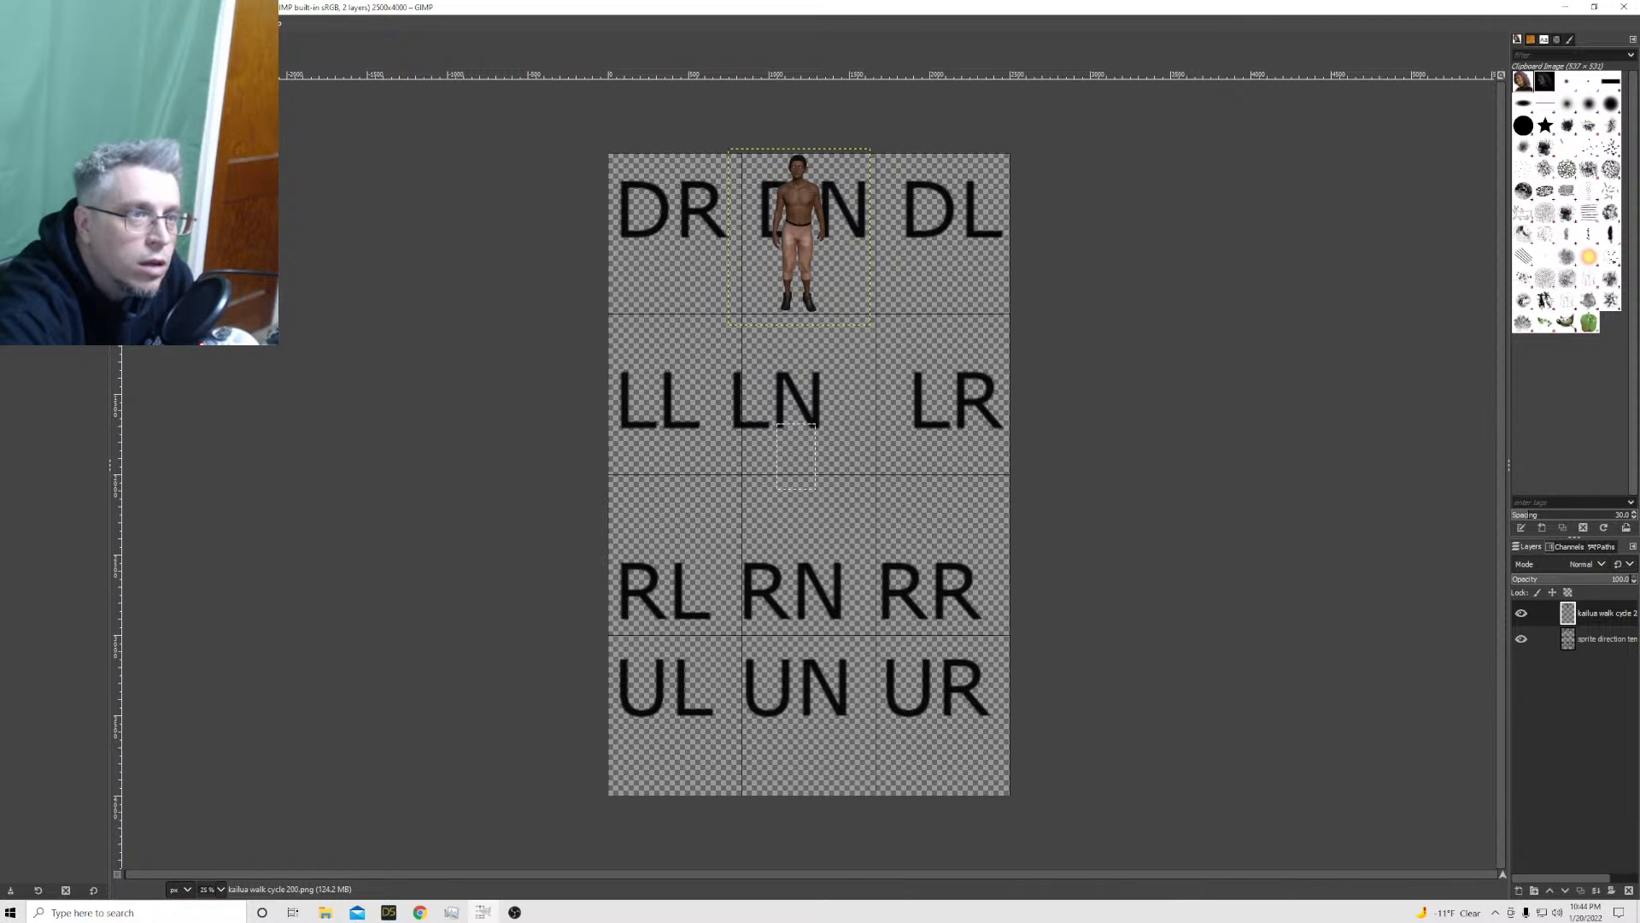
Hide and show the kailua walk cycle 200 layer to compare the sprite with the template beneath it
left_click(101, 23)
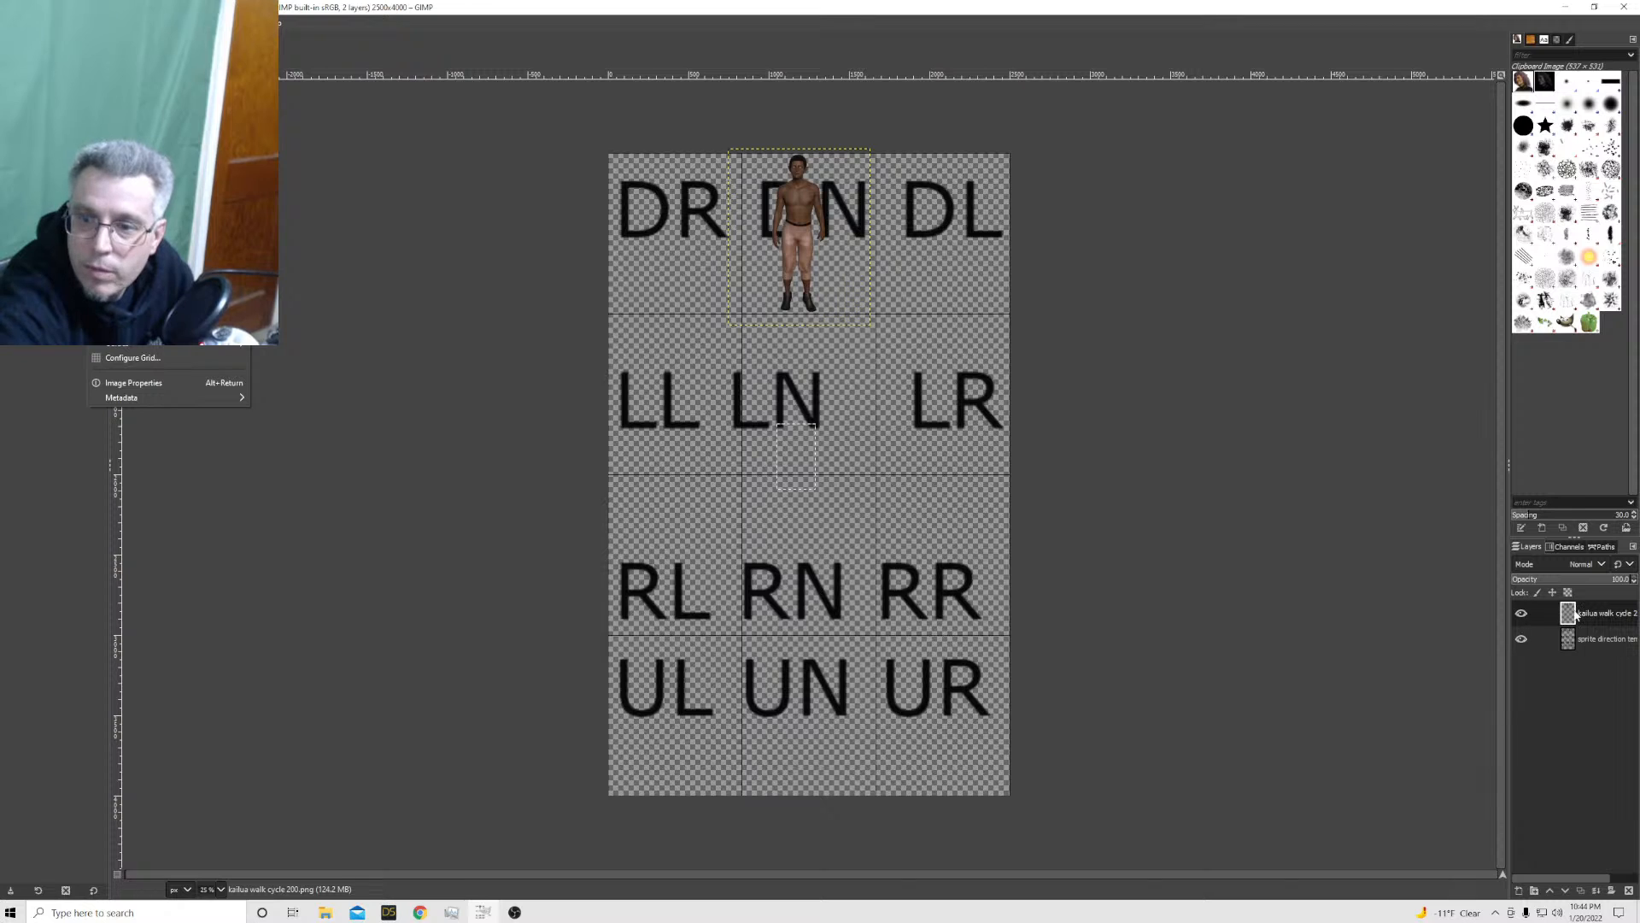
left_click(1522, 613)
left_click(1521, 614)
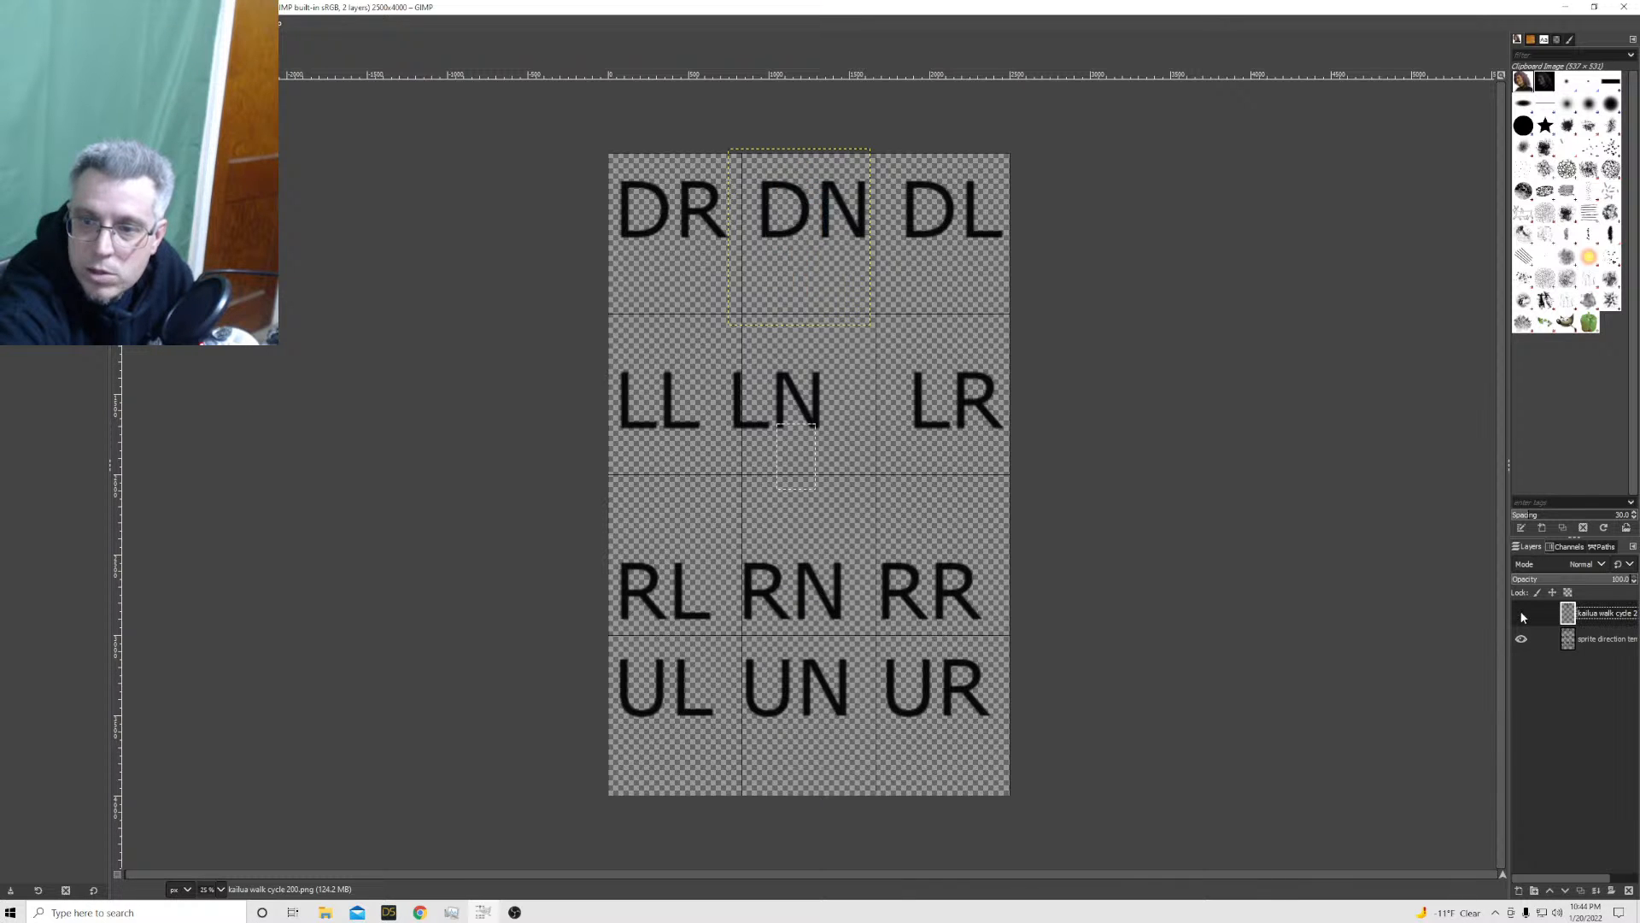
left_click(1520, 610)
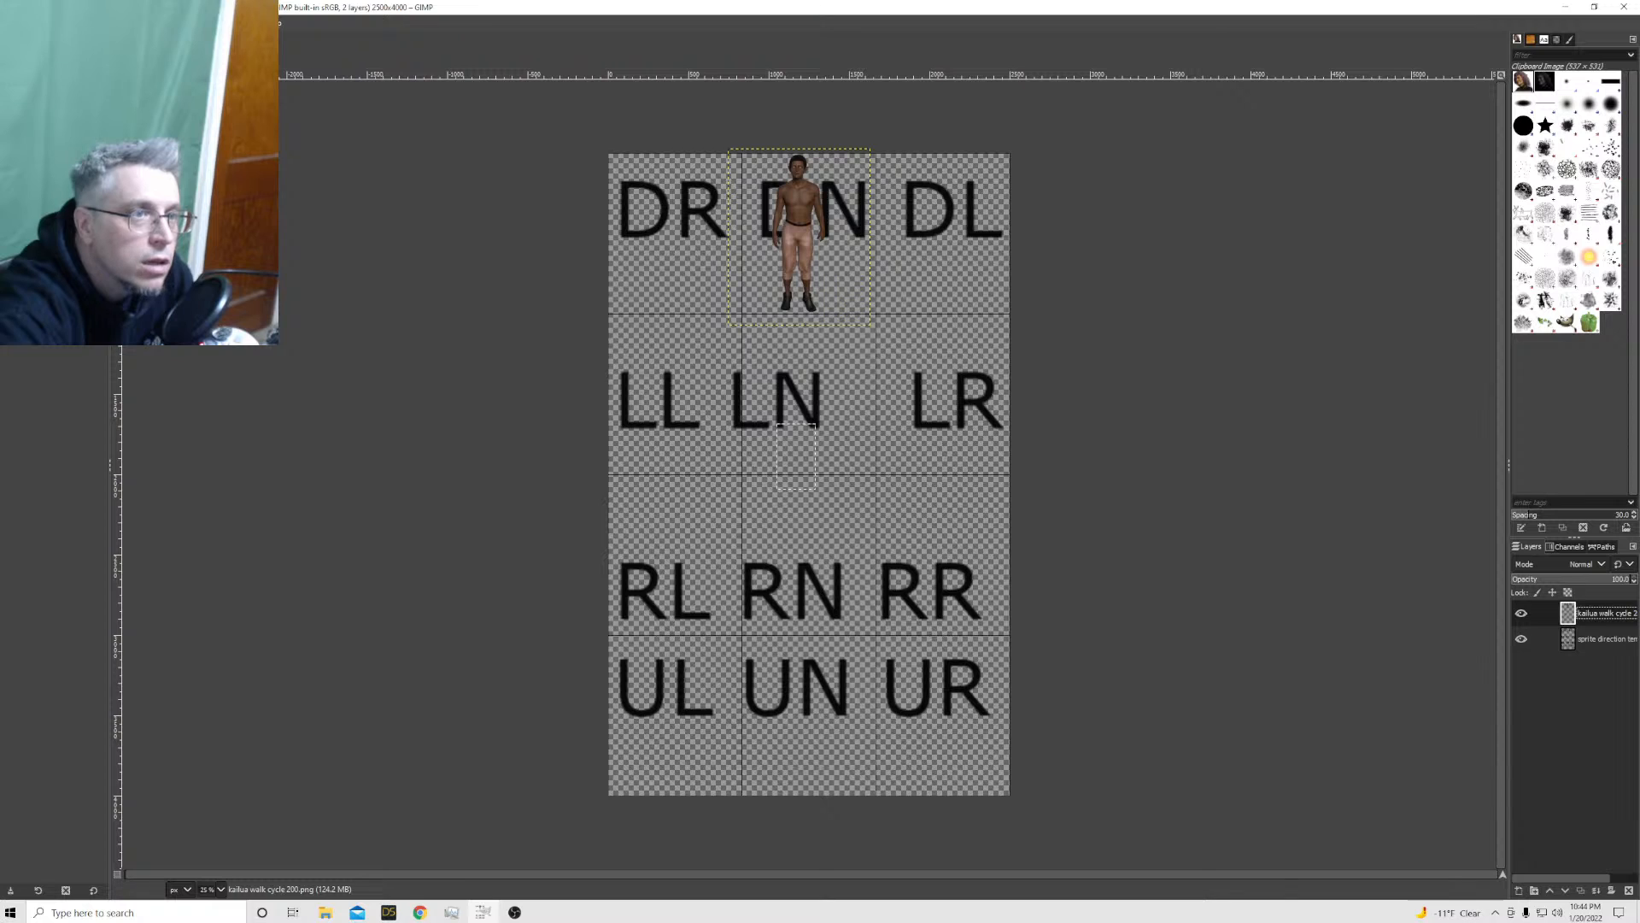
Resize the template's canvas to a height of 4400 px, keeping the width at 2500 px
left_click(98, 23)
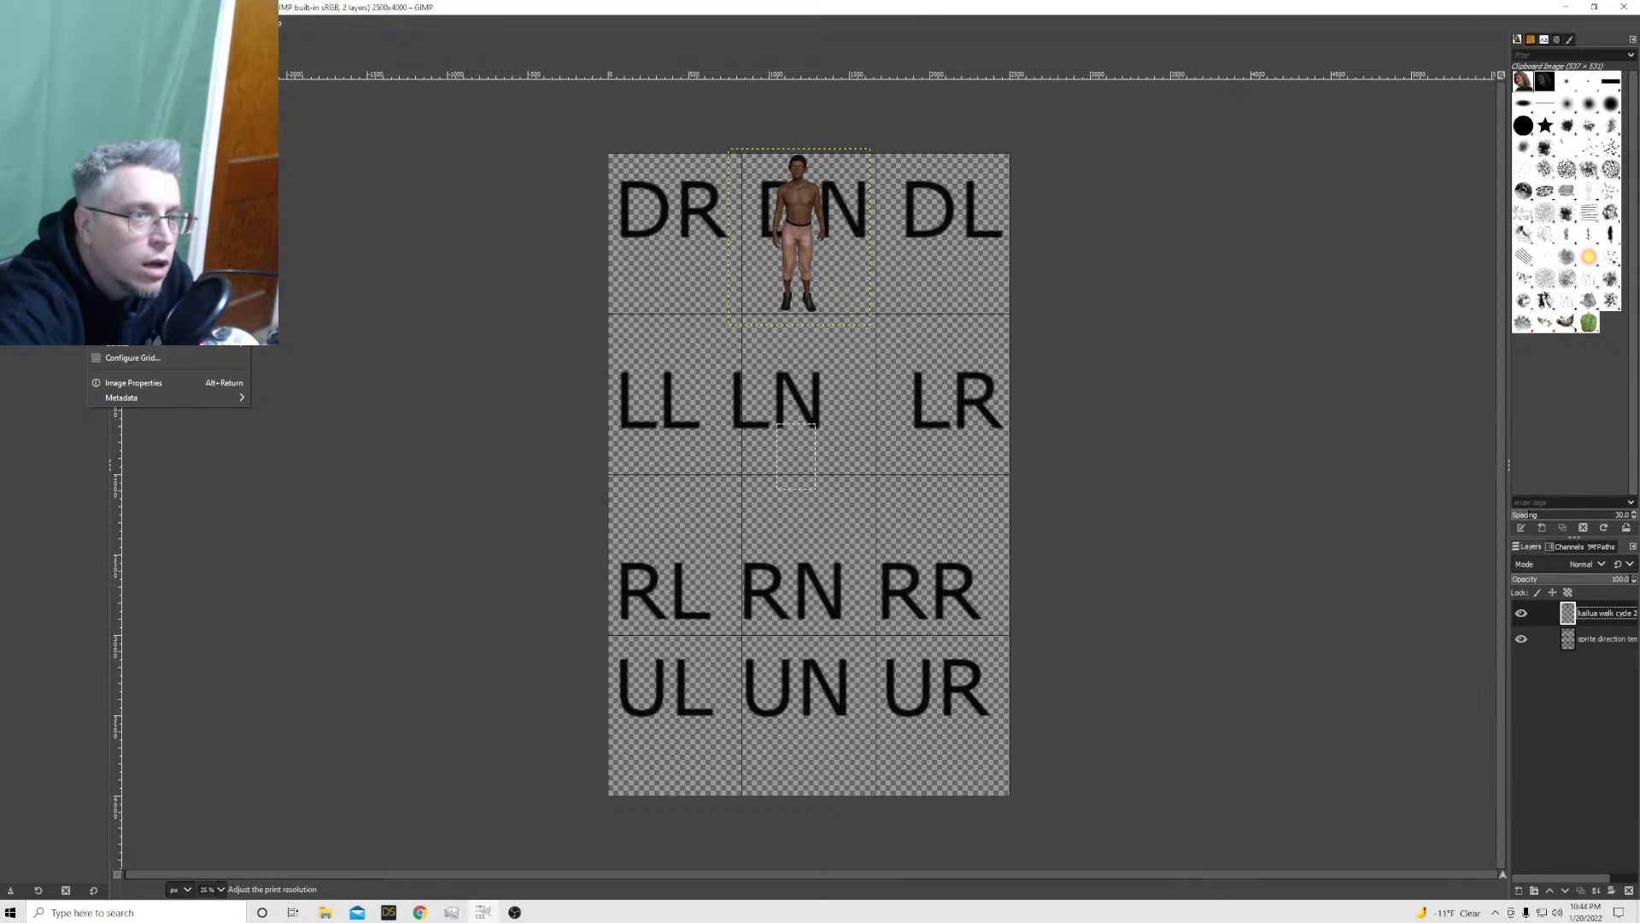
left_click(132, 140)
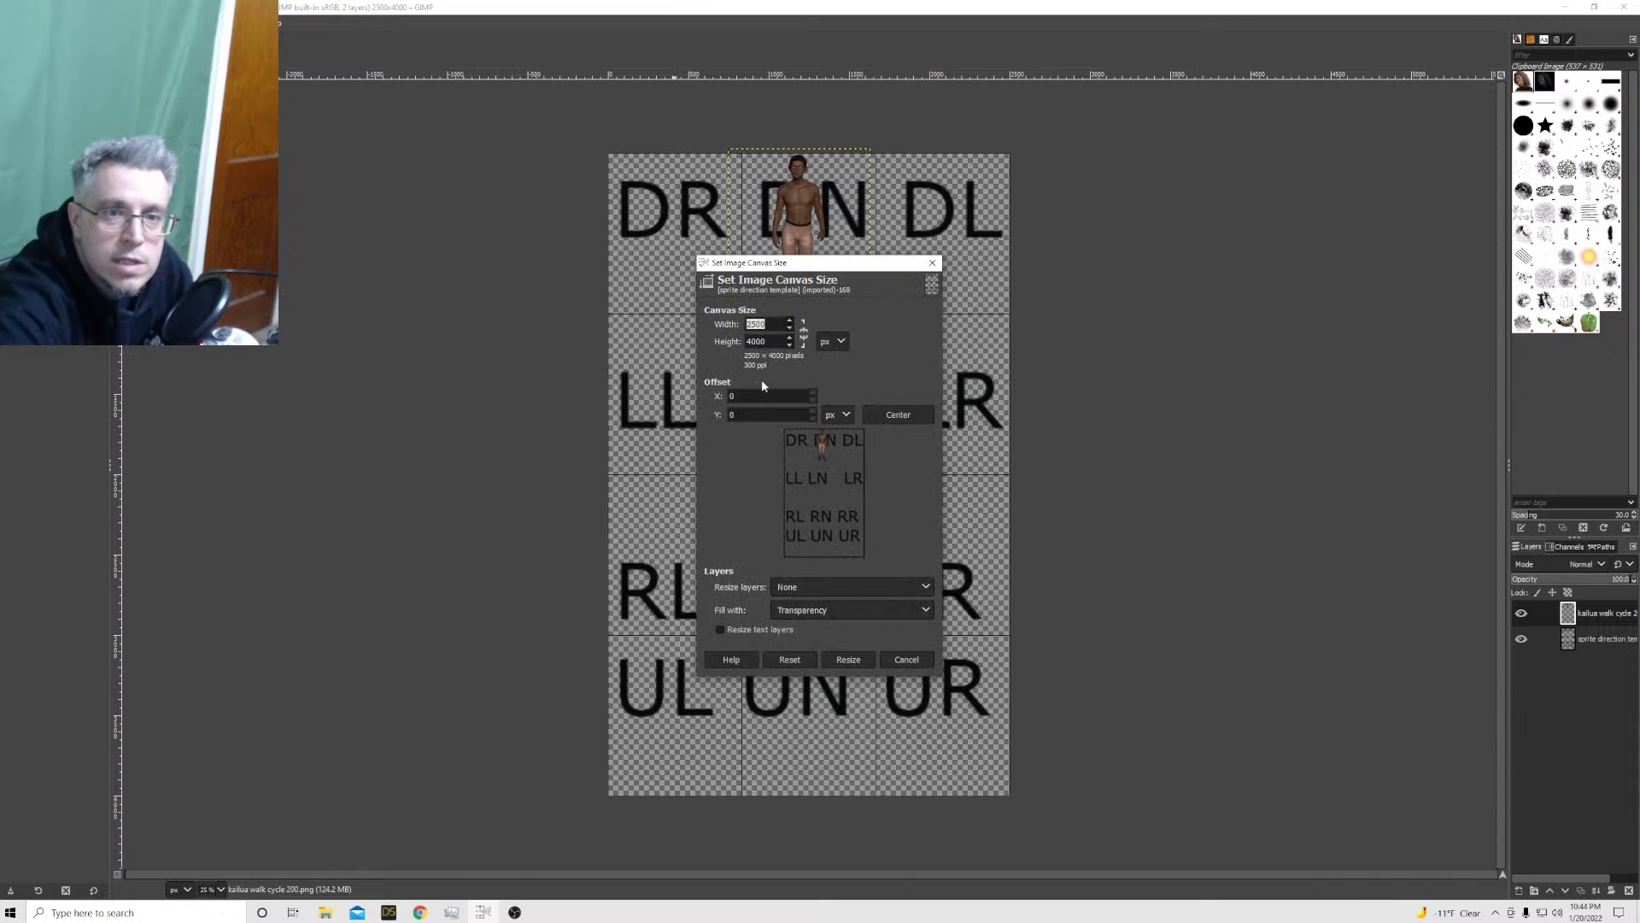
key("Tab")
type("4400")
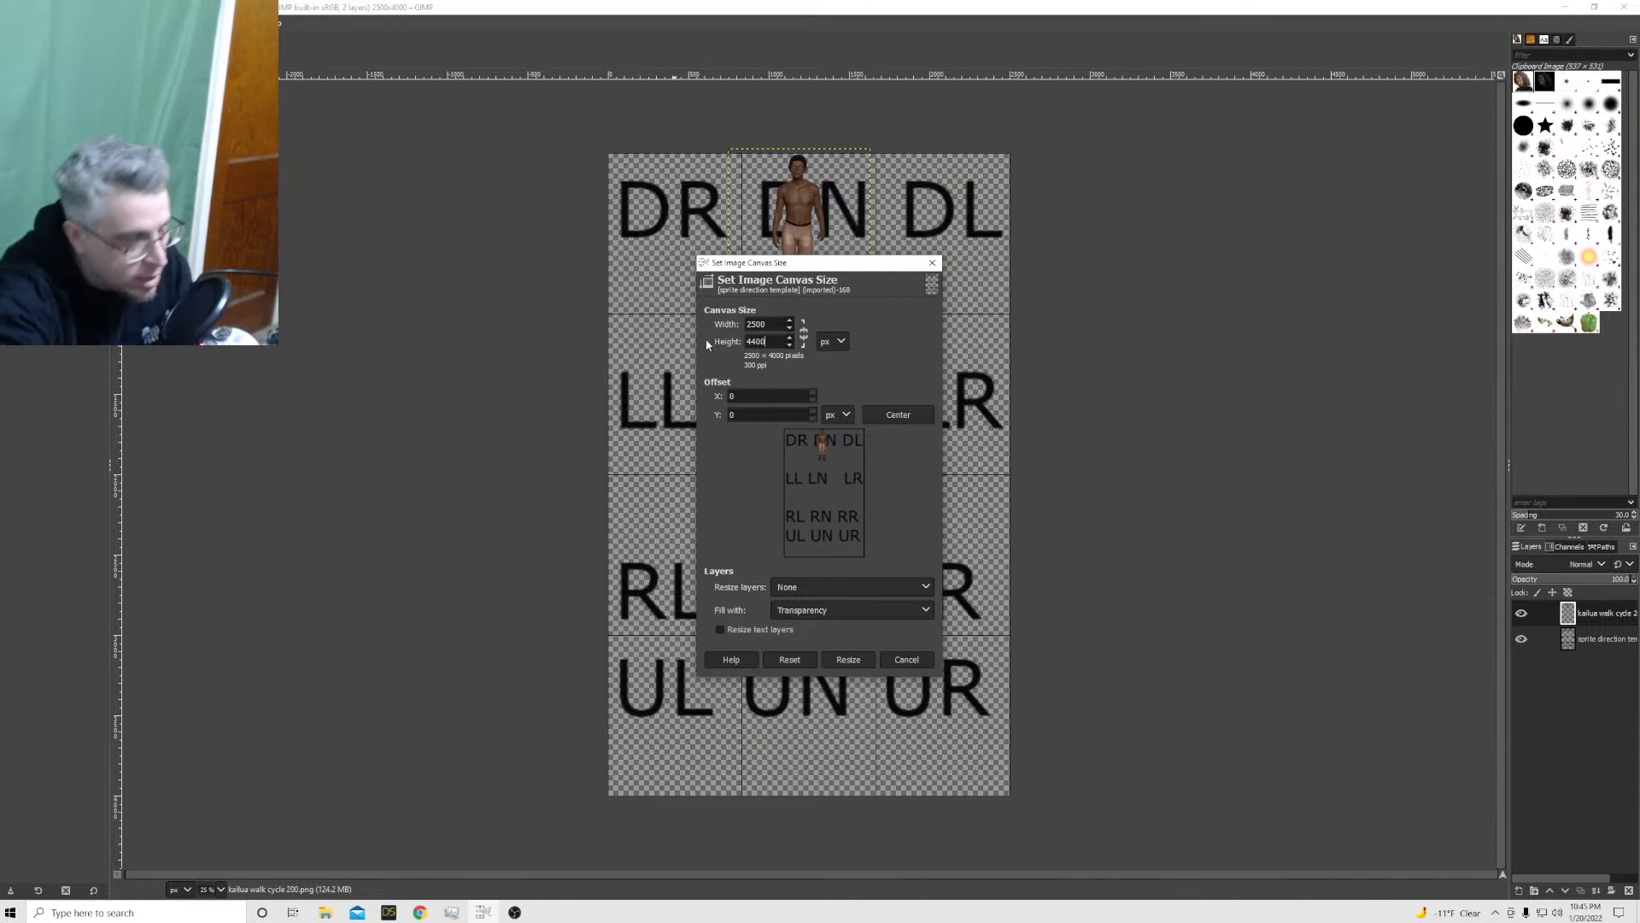
left_click(865, 657)
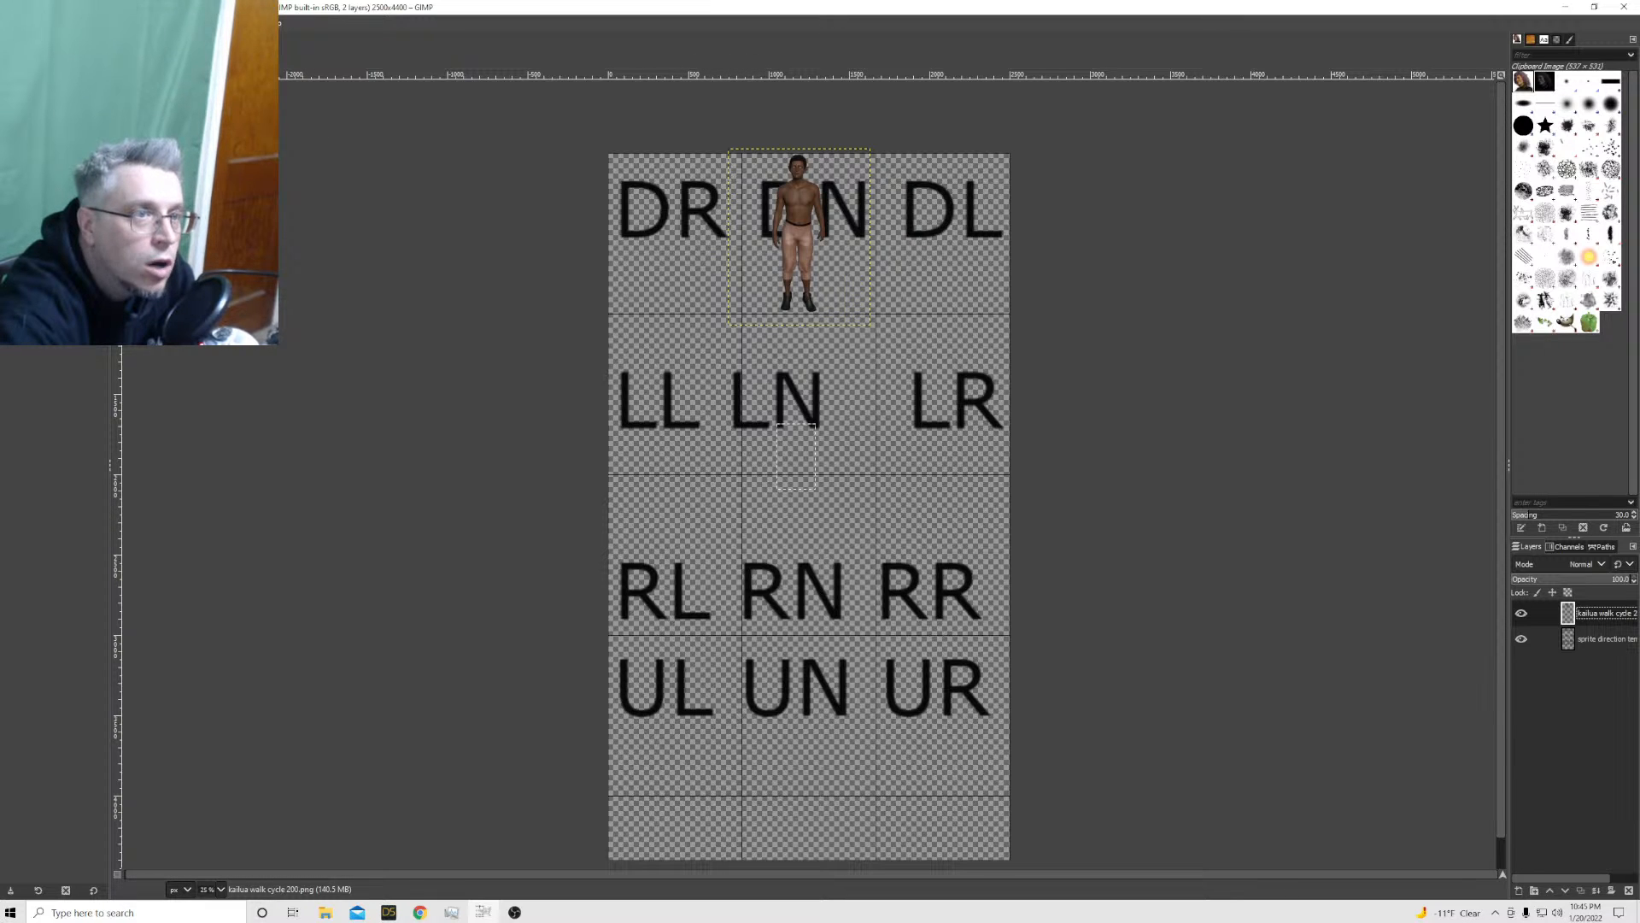
Set the image grid's vertical spacing to 1100 pixels
left_click(77, 23)
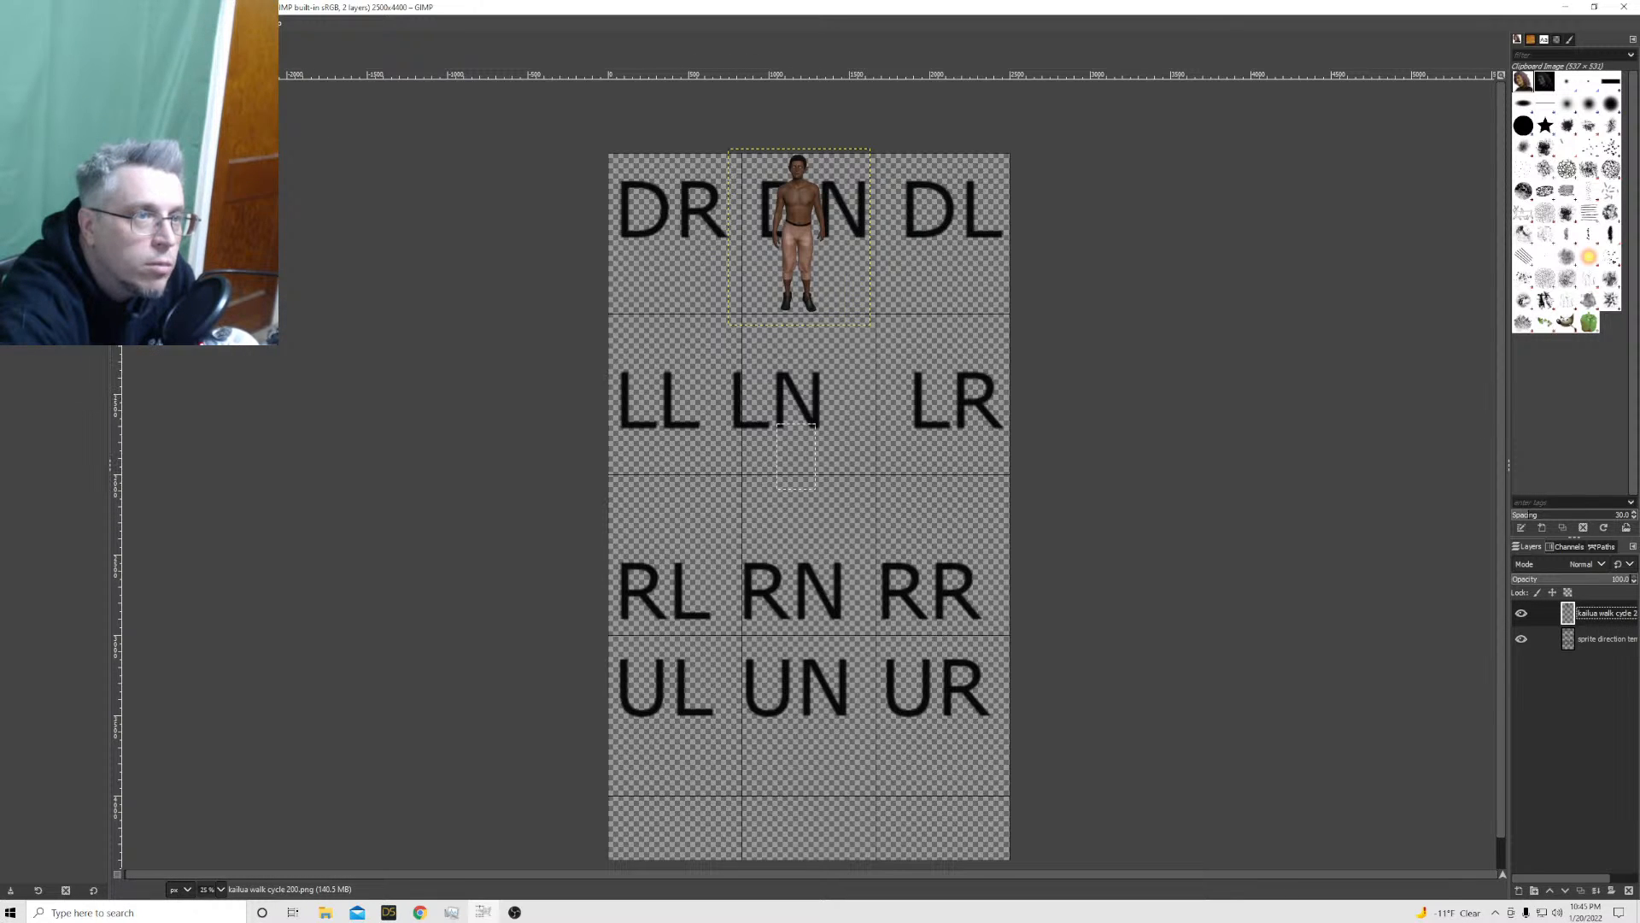
mouse_move(100, 23)
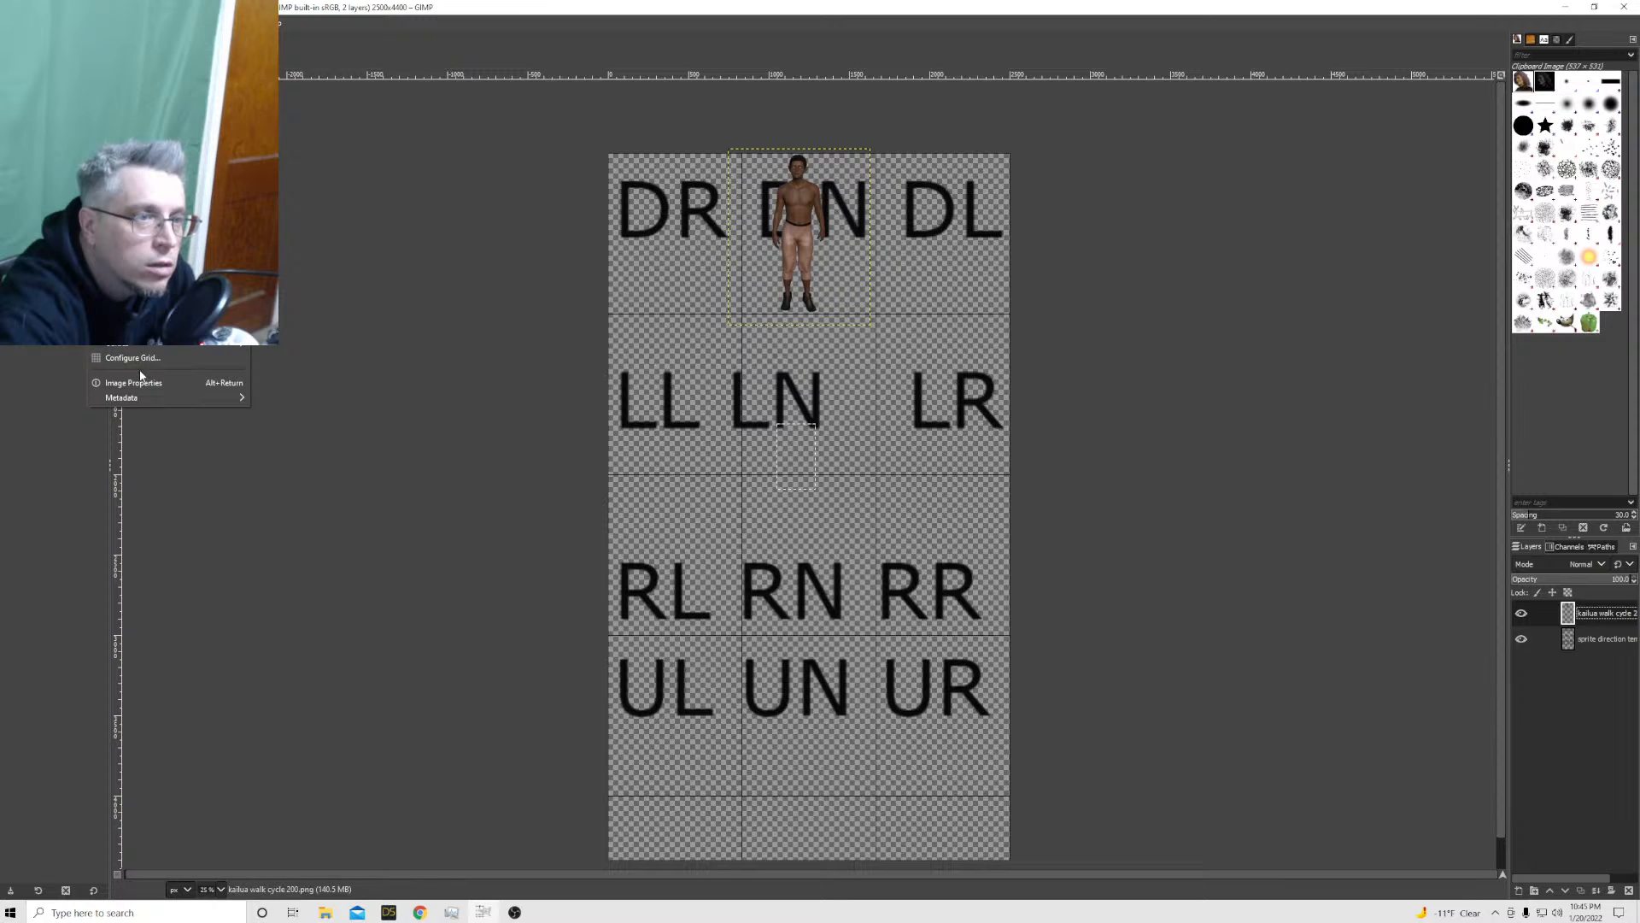
left_click(196, 357)
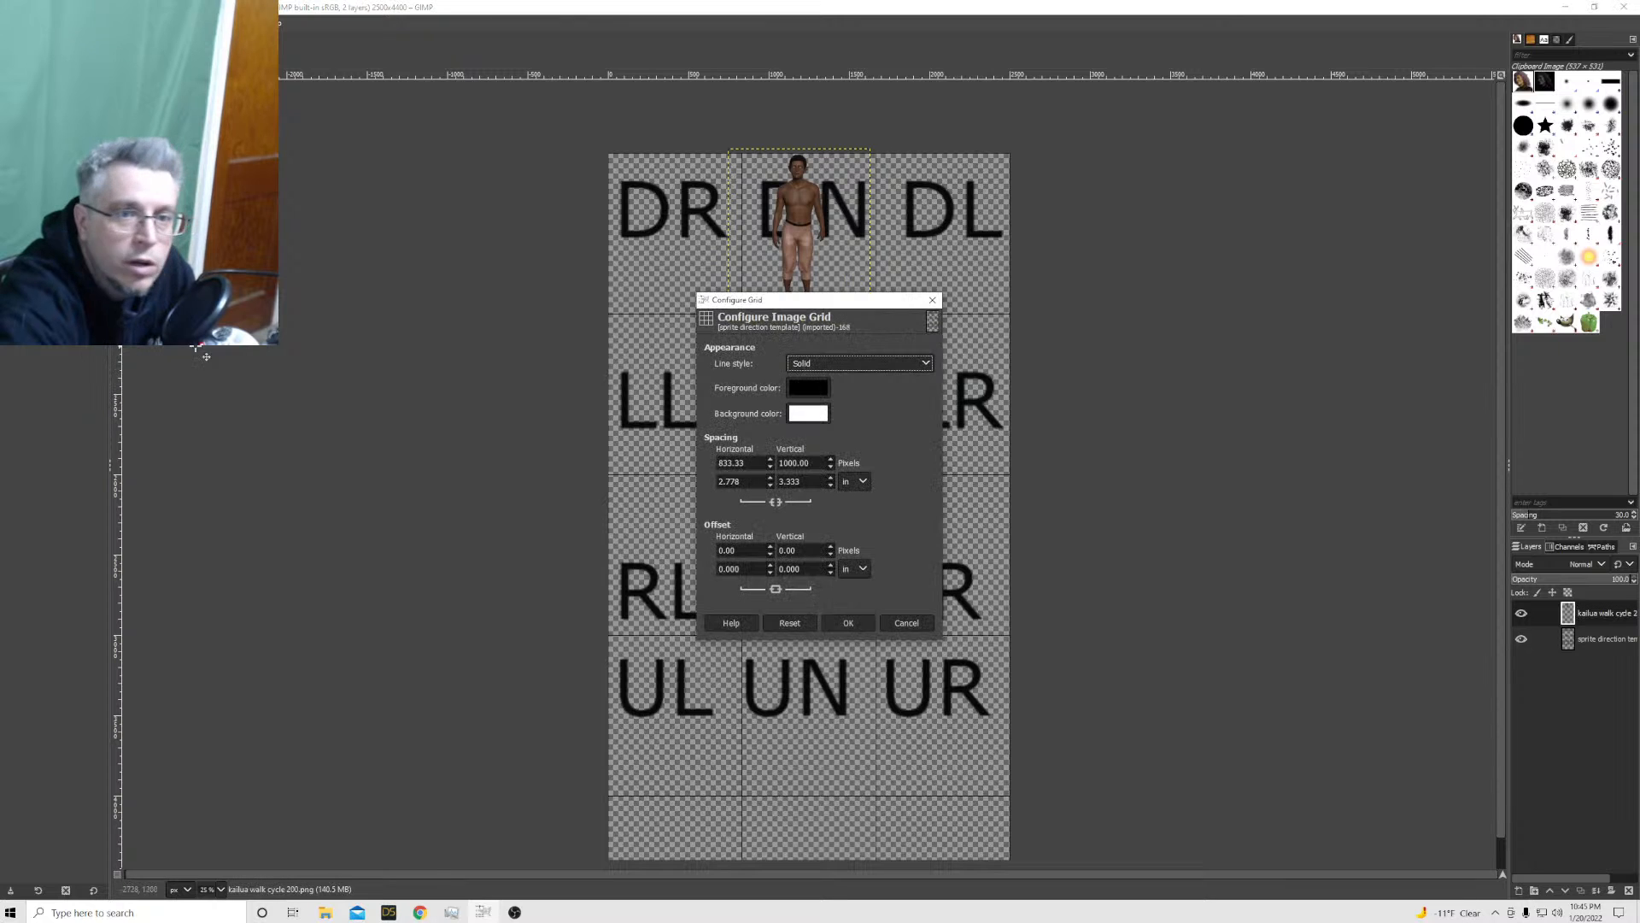
double_click(803, 462)
type("1100")
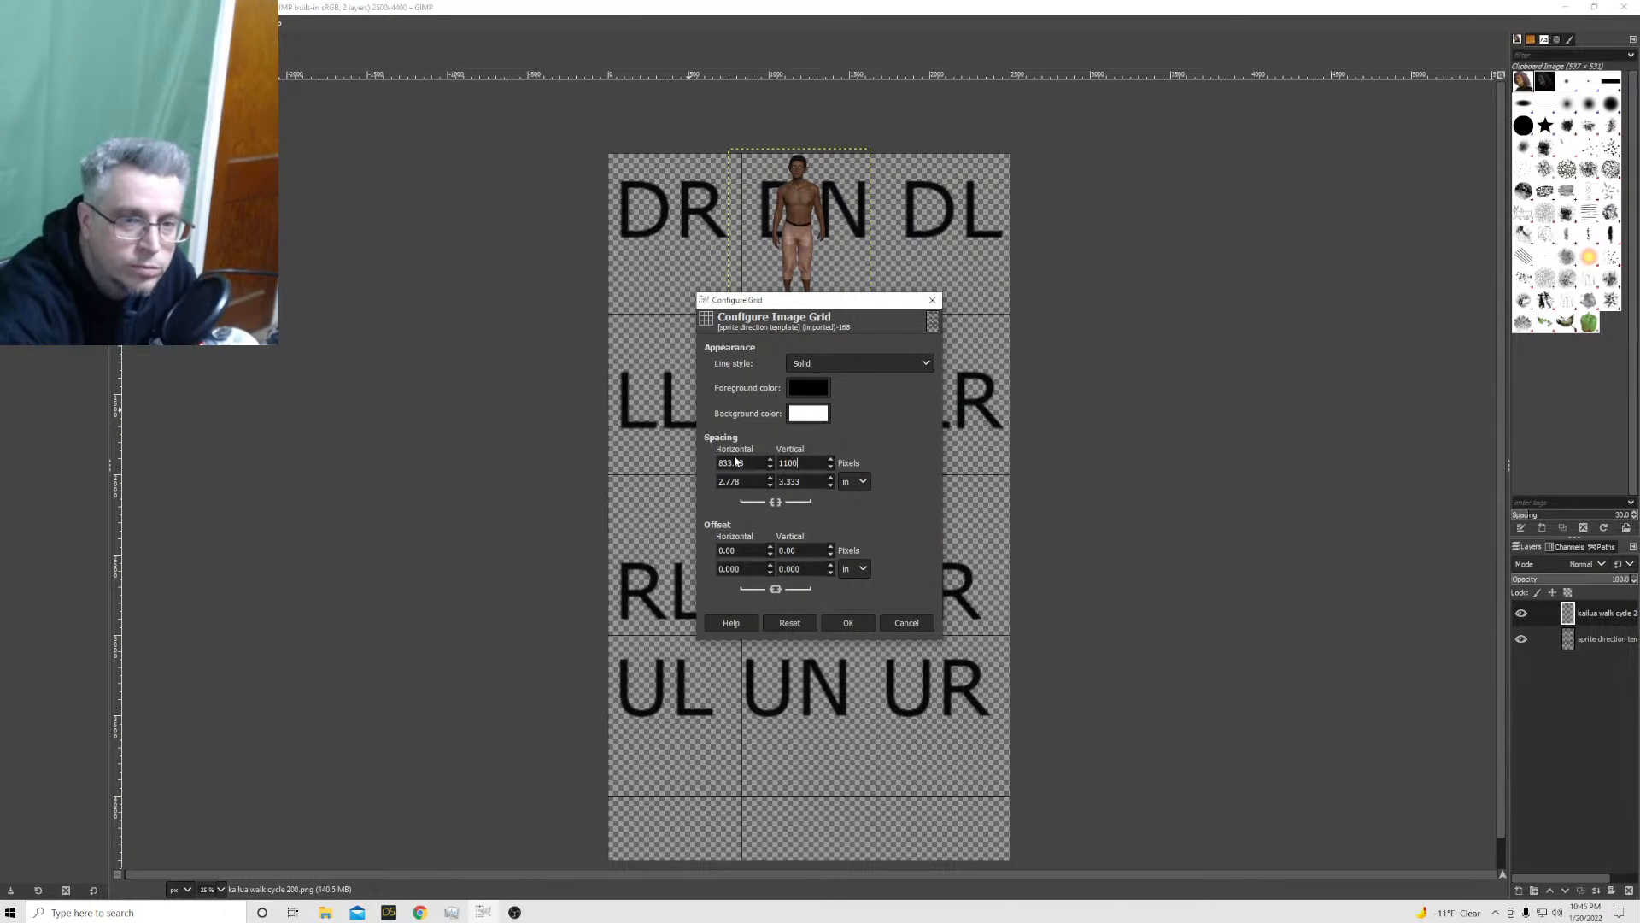
key("Return")
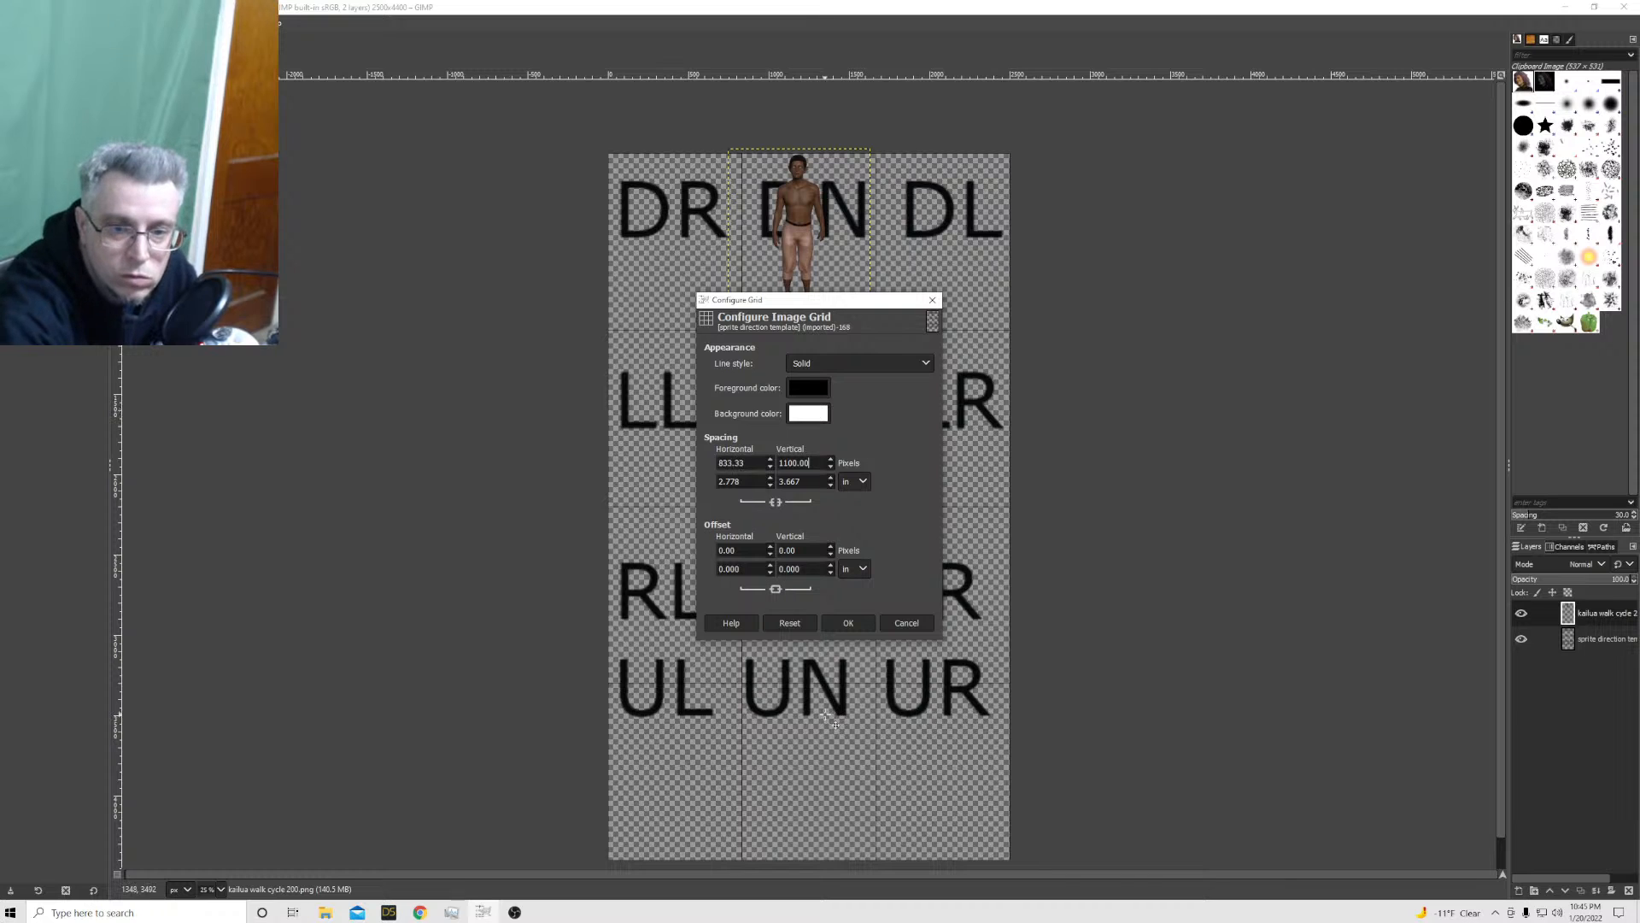
left_click(849, 624)
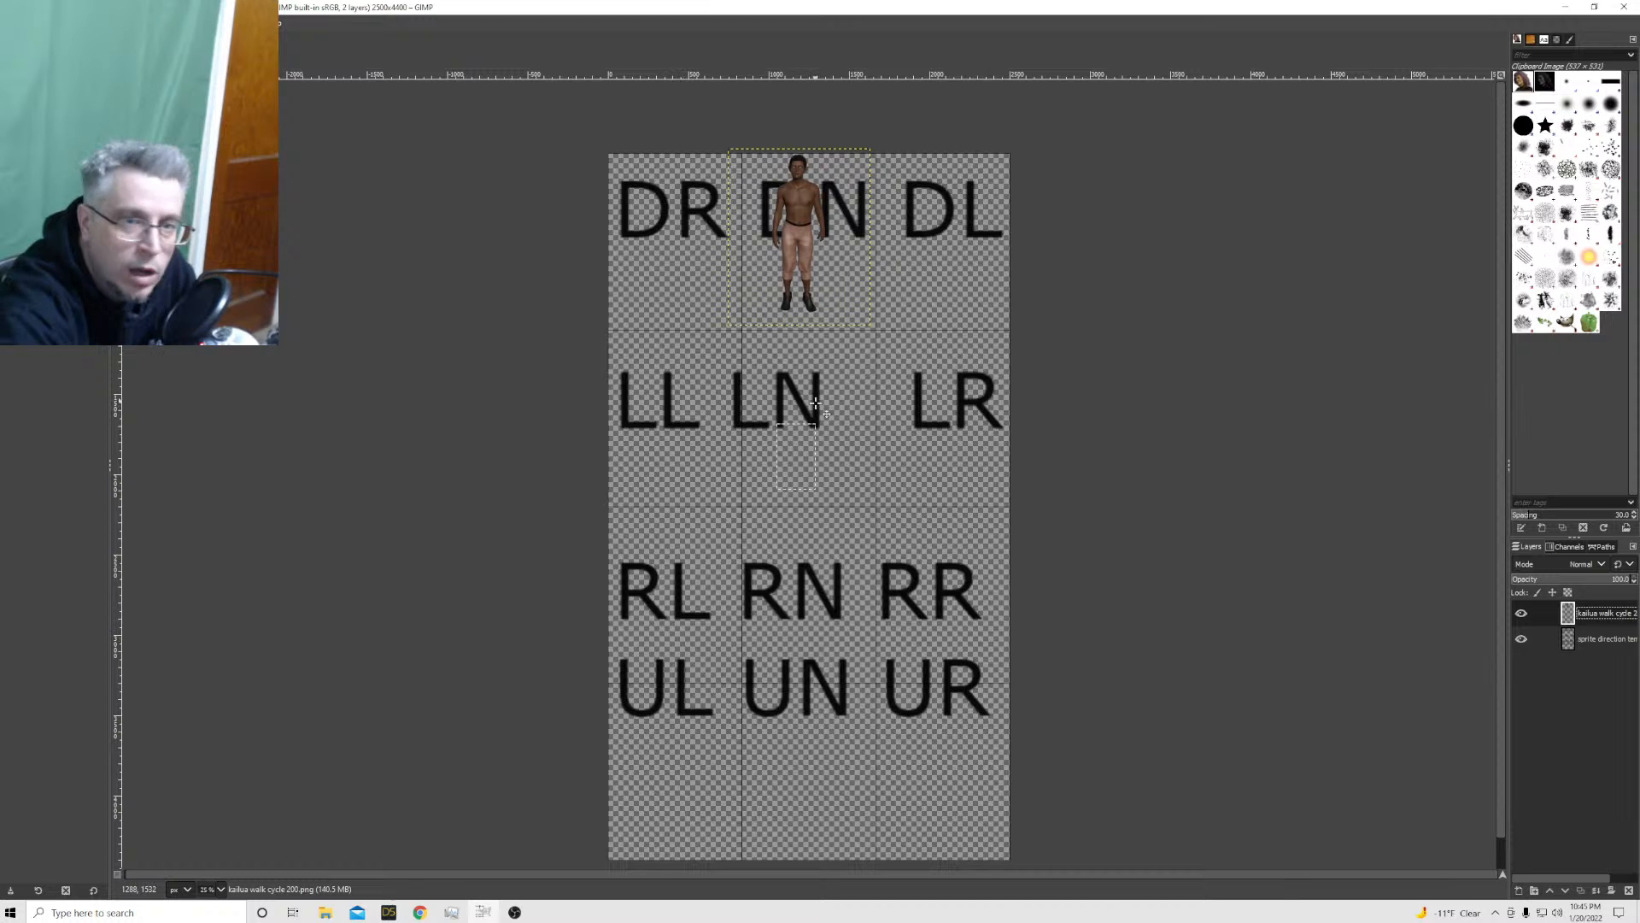
Shift the kailua walk cycle 200 sprite slightly down in the DN cell and reapply its 884 × 1100 px layer scale
left_click_drag(797, 259, 807, 280)
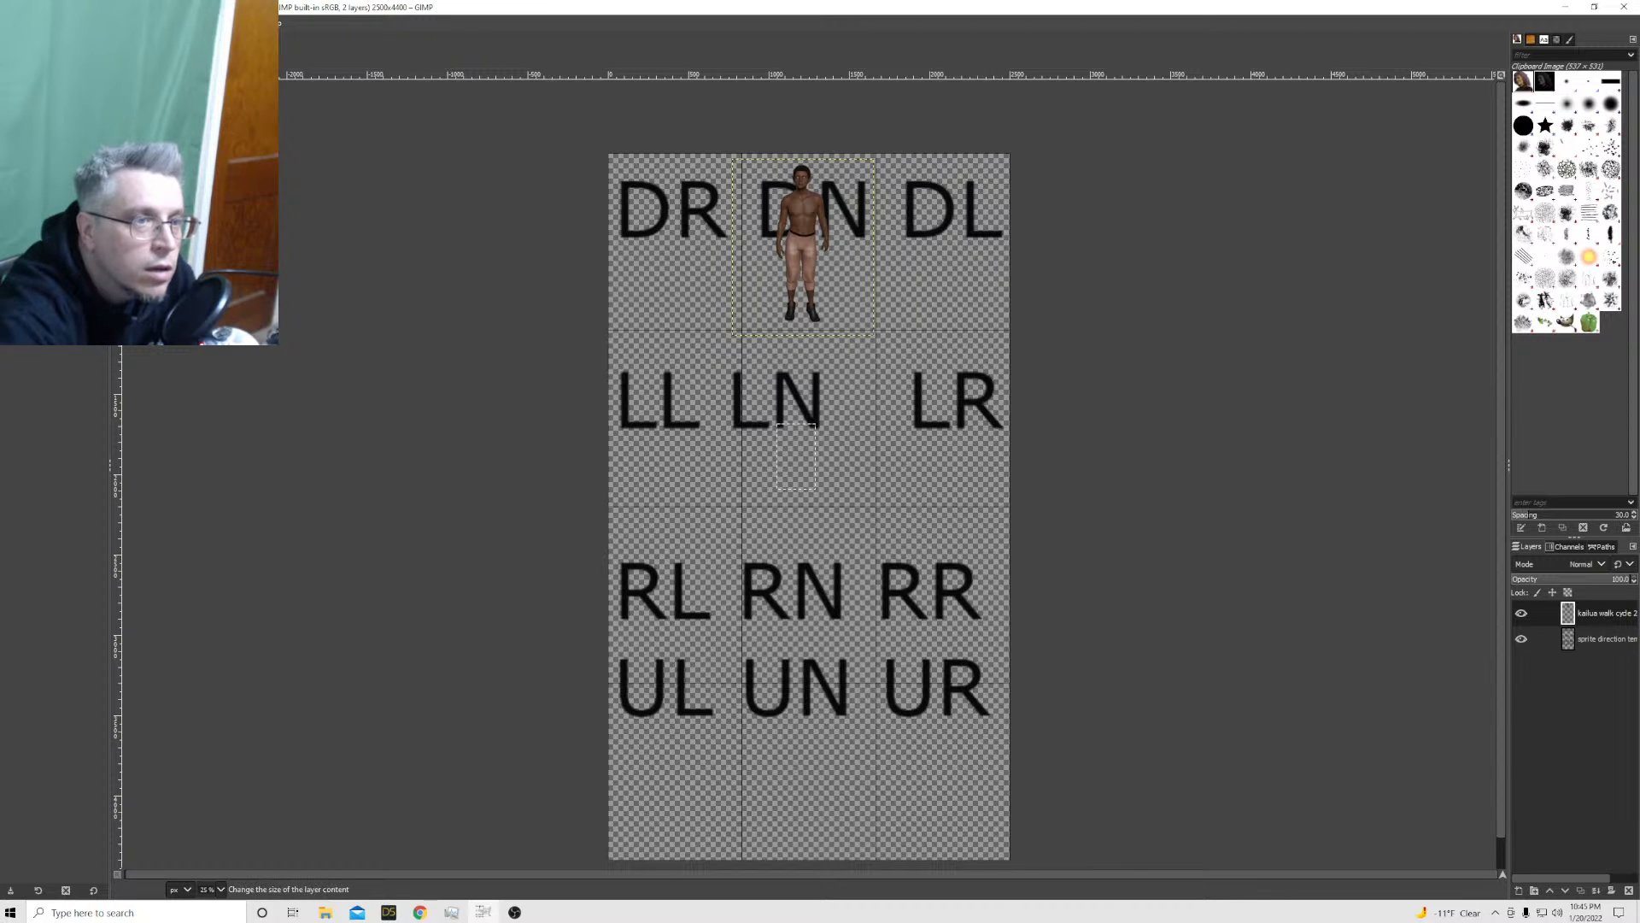
left_click(166, 239)
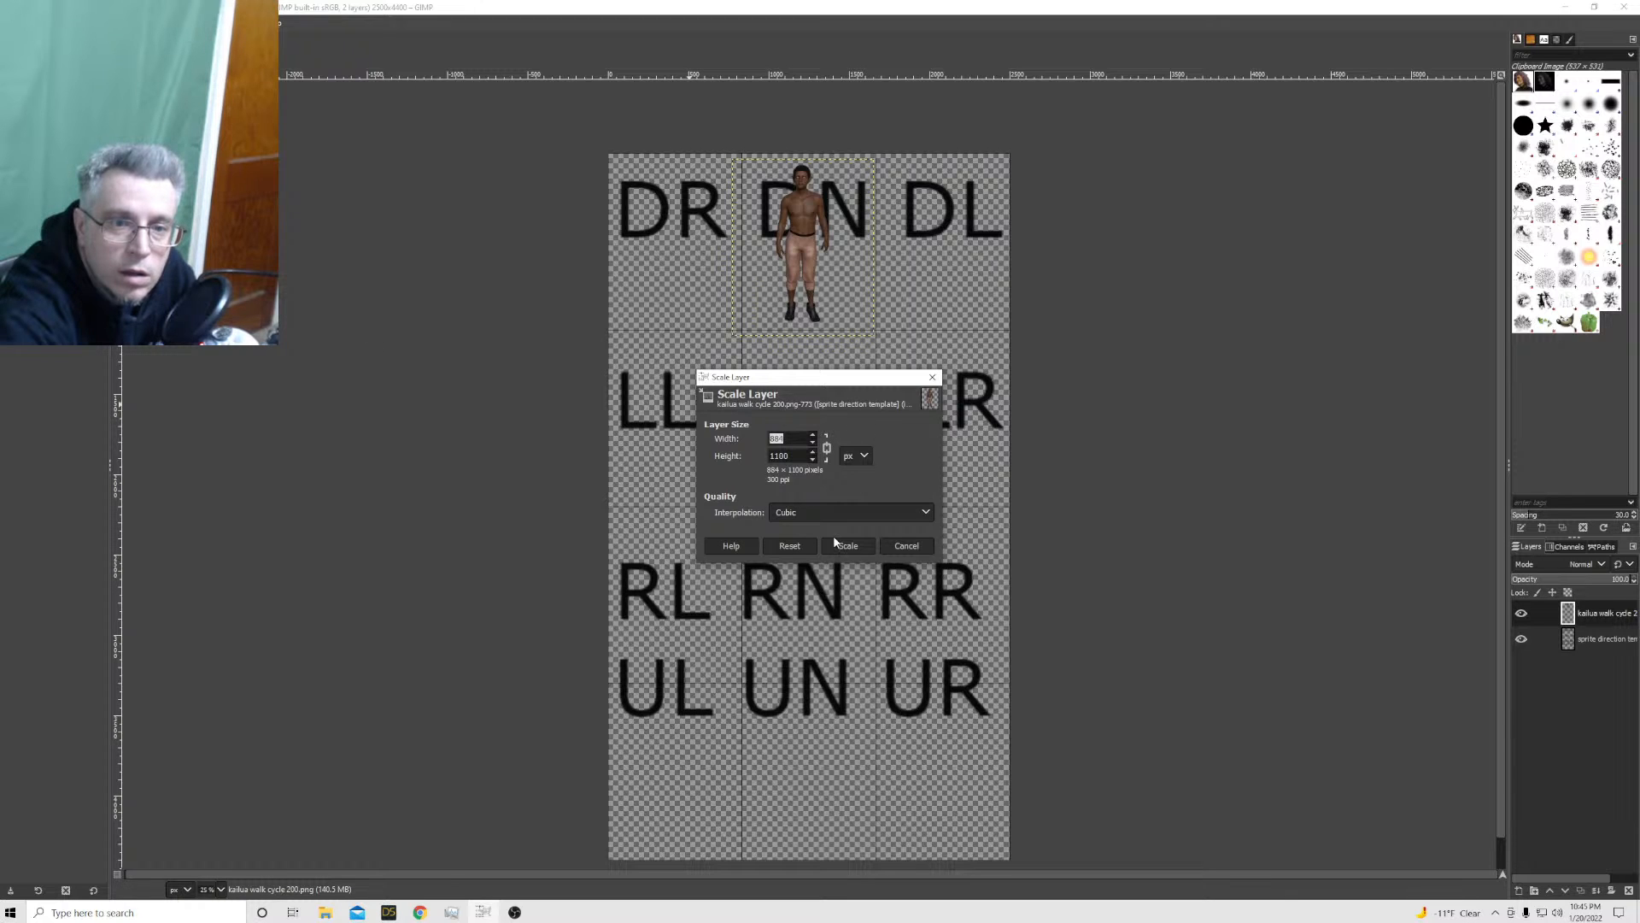
left_click(858, 547)
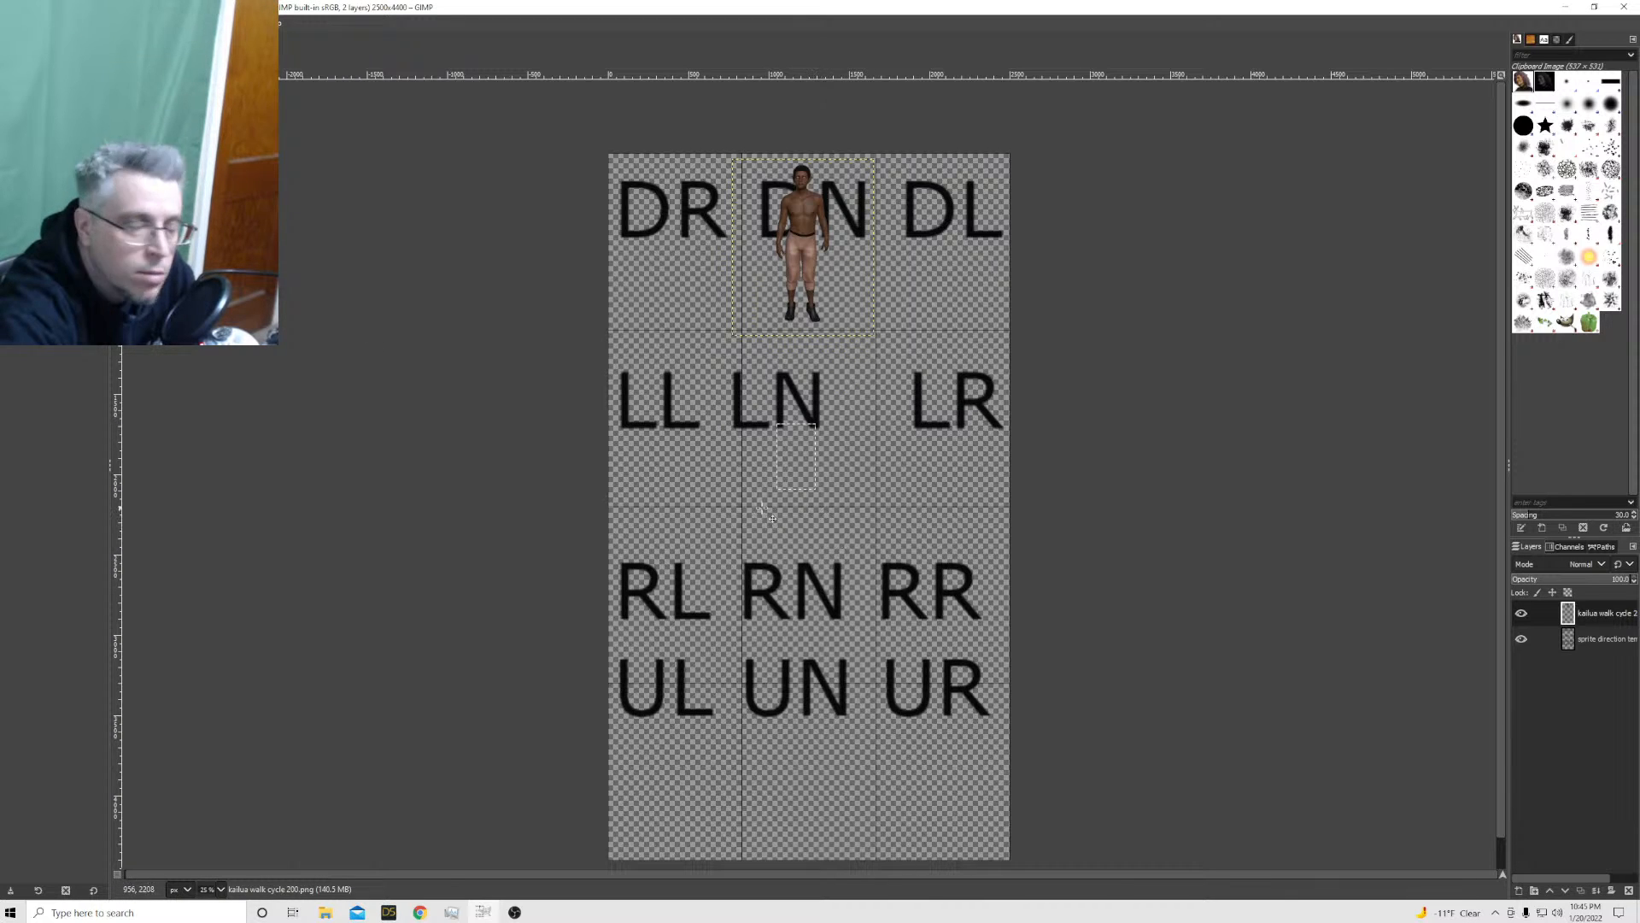
Add kailua walk cycle 201.png through 205.png from the kailua sprites folder as new layers
left_click(9, 23)
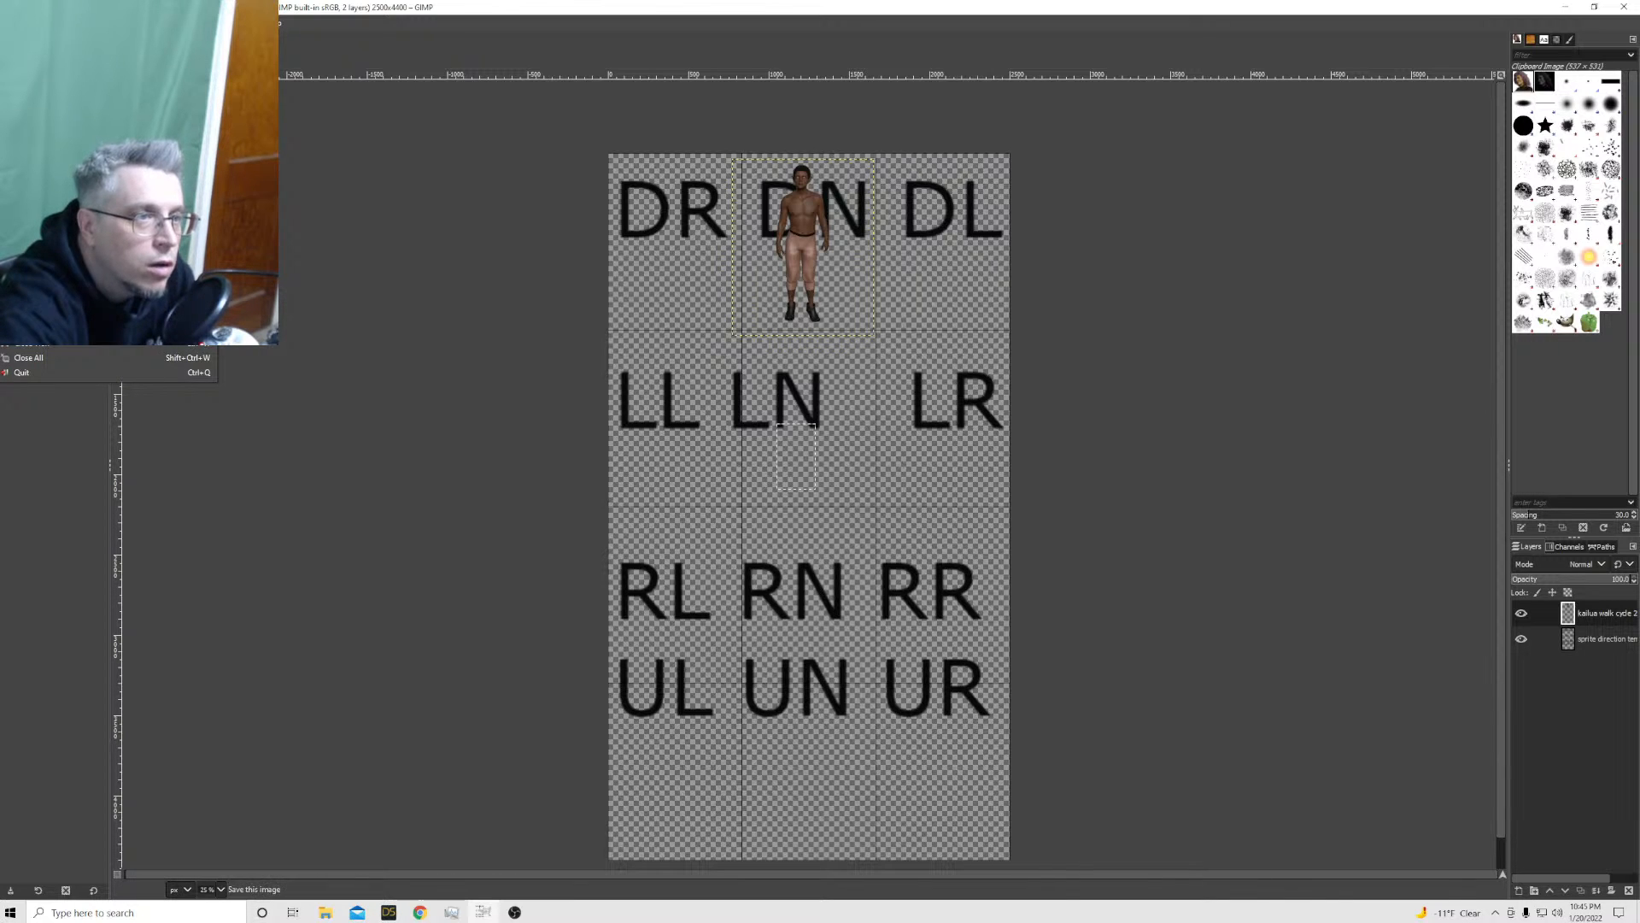
left_click(60, 83)
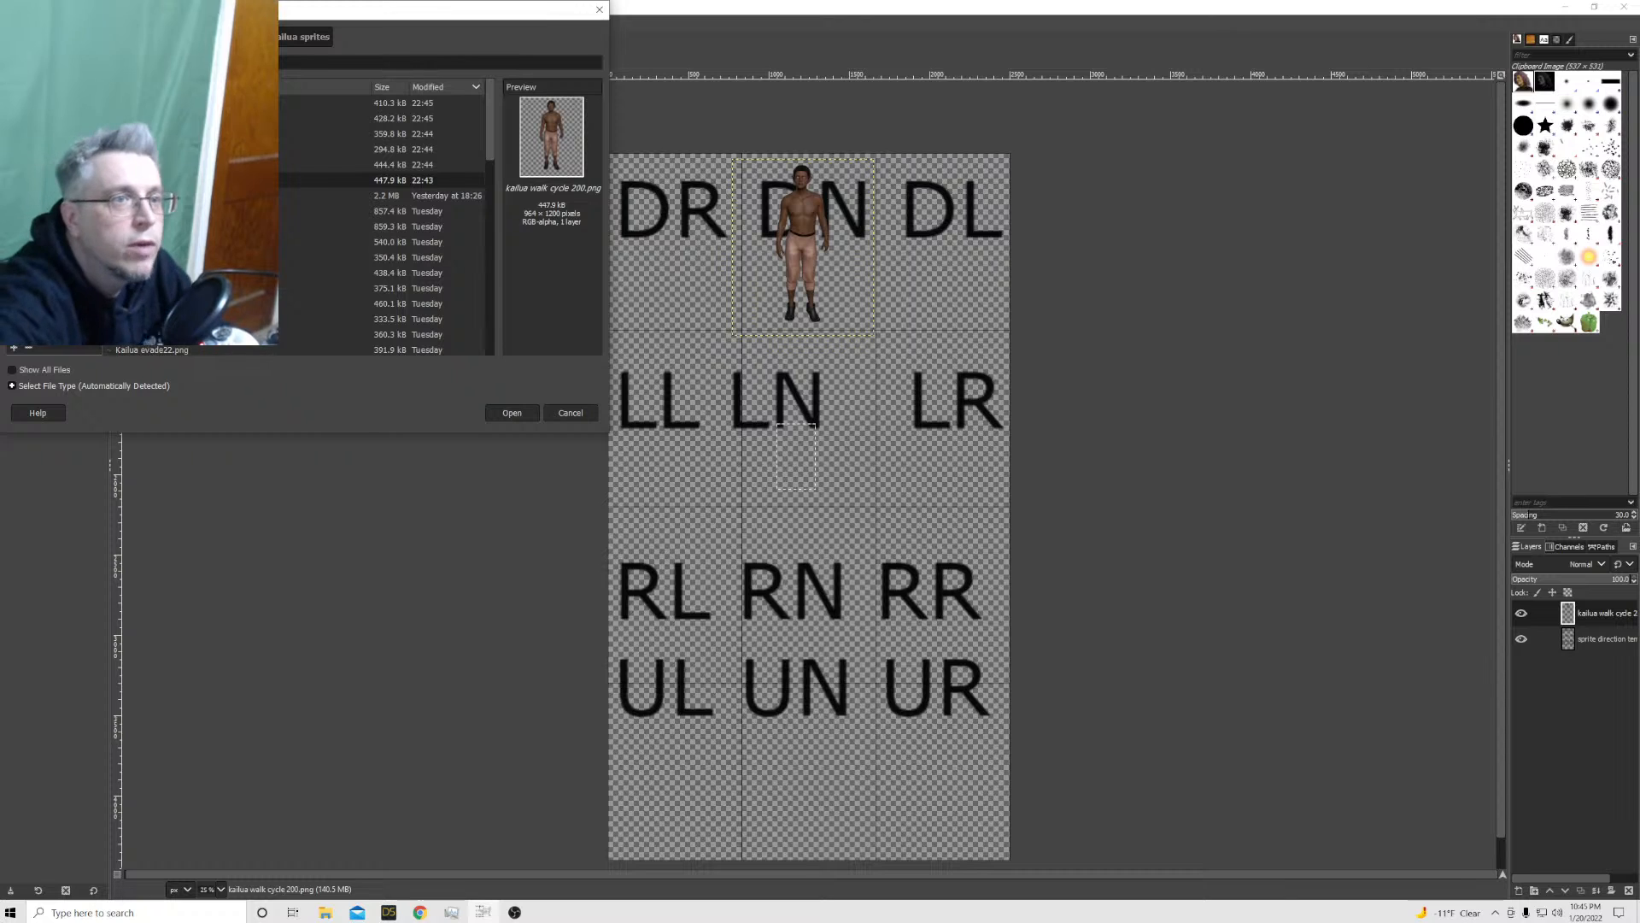
left_click(171, 103)
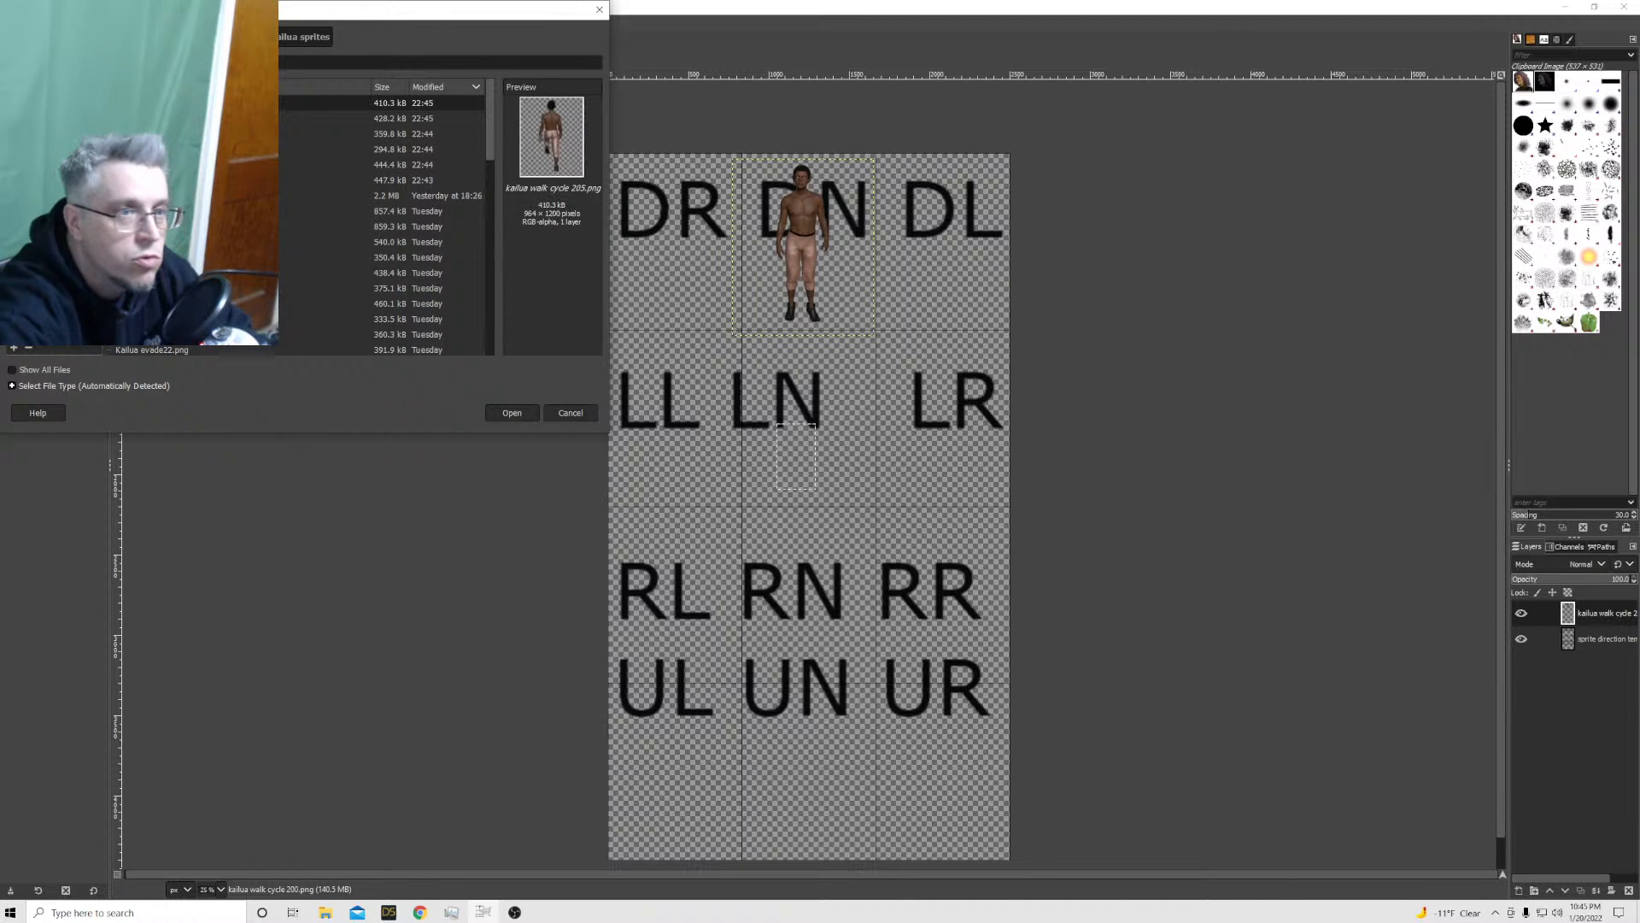
left_click(170, 164, "shift")
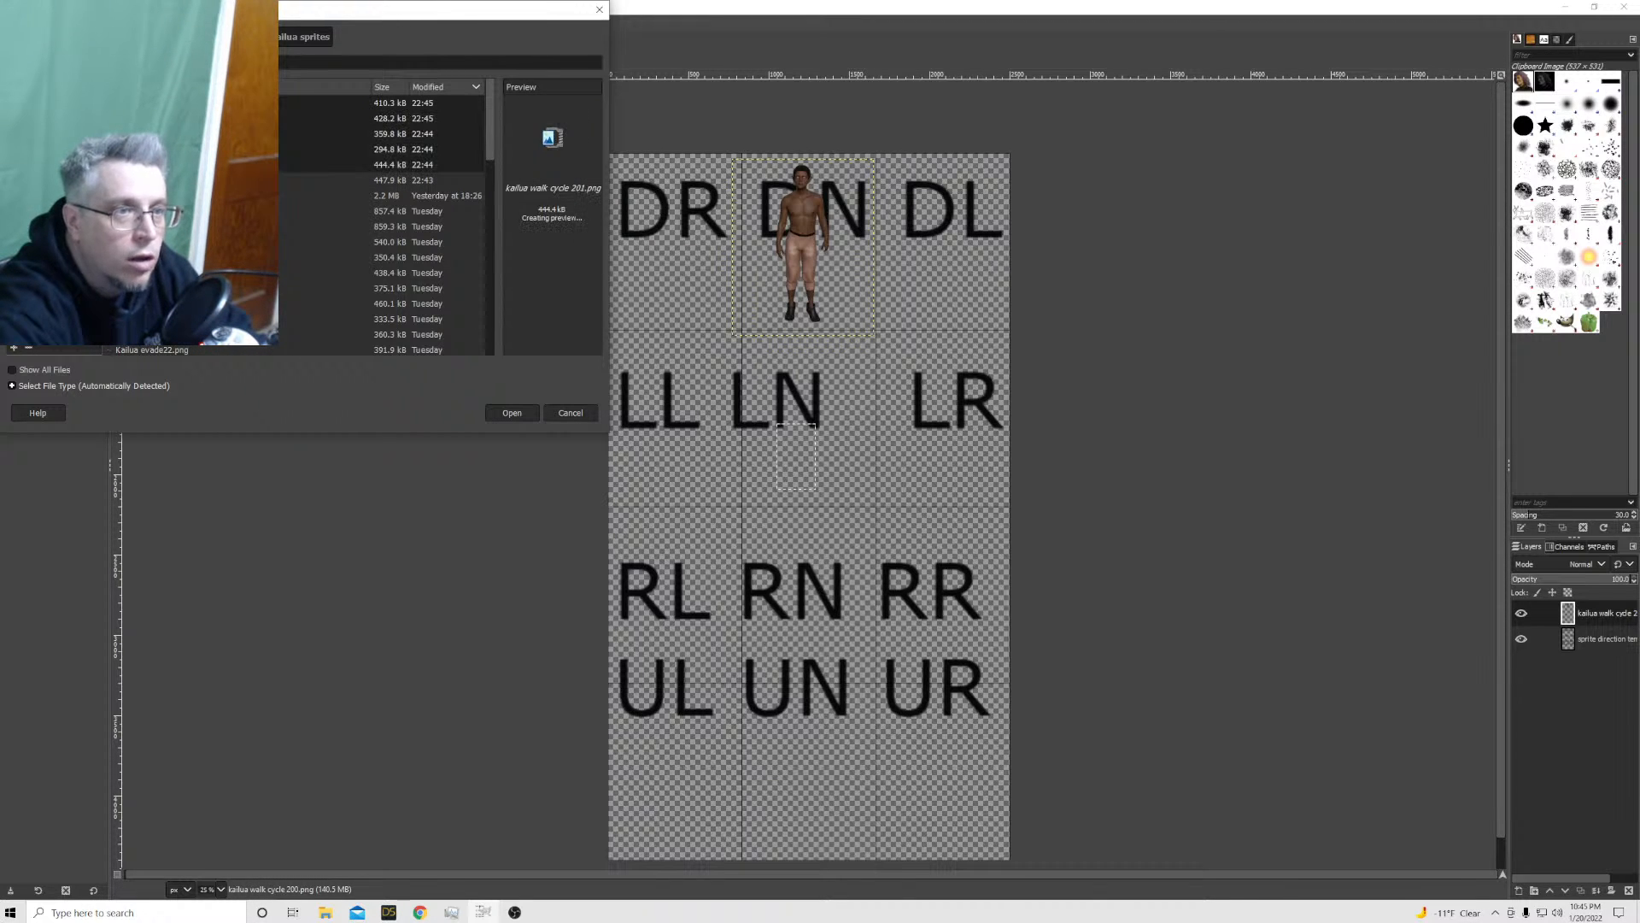
left_click(502, 410)
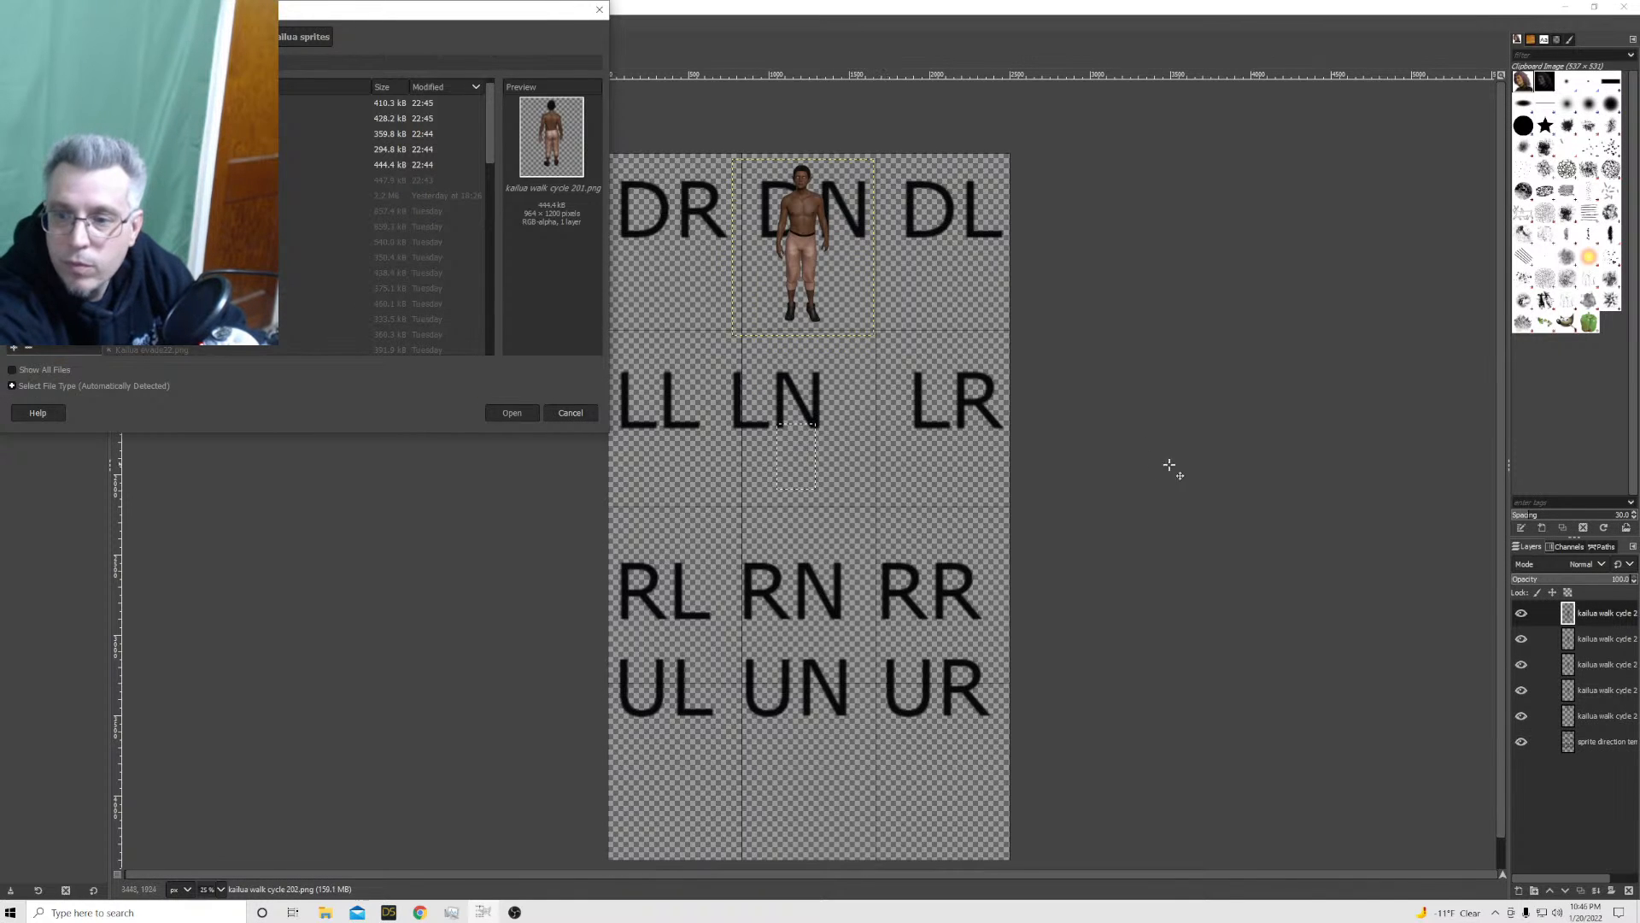
Nudge the kailua walk cycle 200 sprite up in the DN cell and move the kailua walk cycle 205 sprite into the UL cell
left_click(1606, 743)
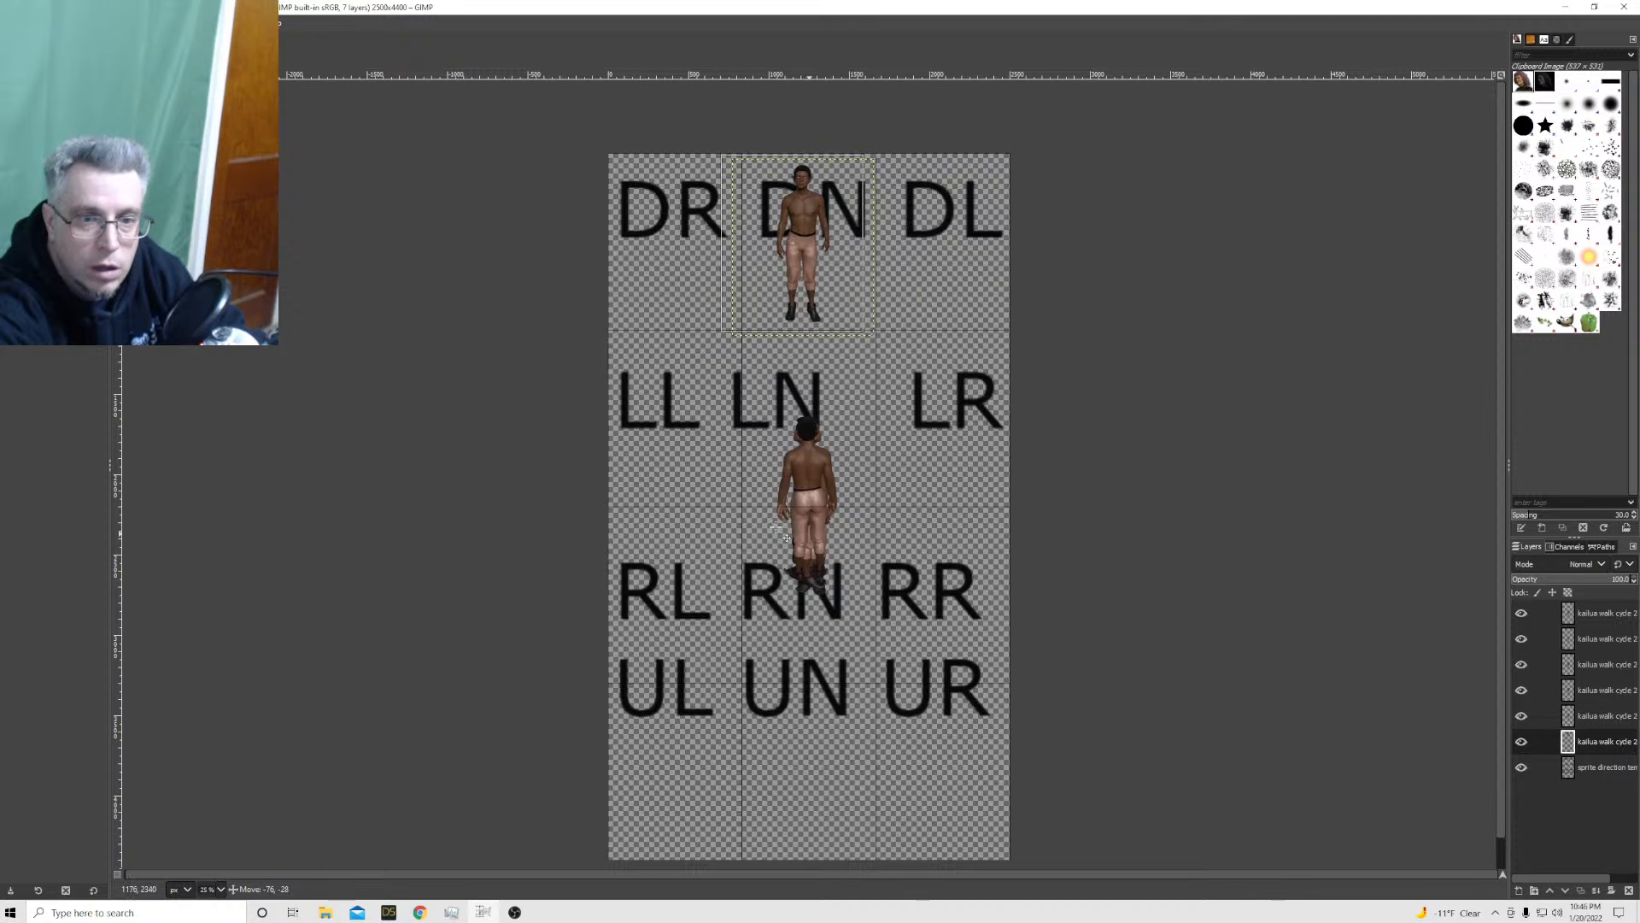
mouse_move(810, 537)
left_mouse_down()
mouse_move(756, 530)
mouse_move(810, 530)
left_mouse_up()
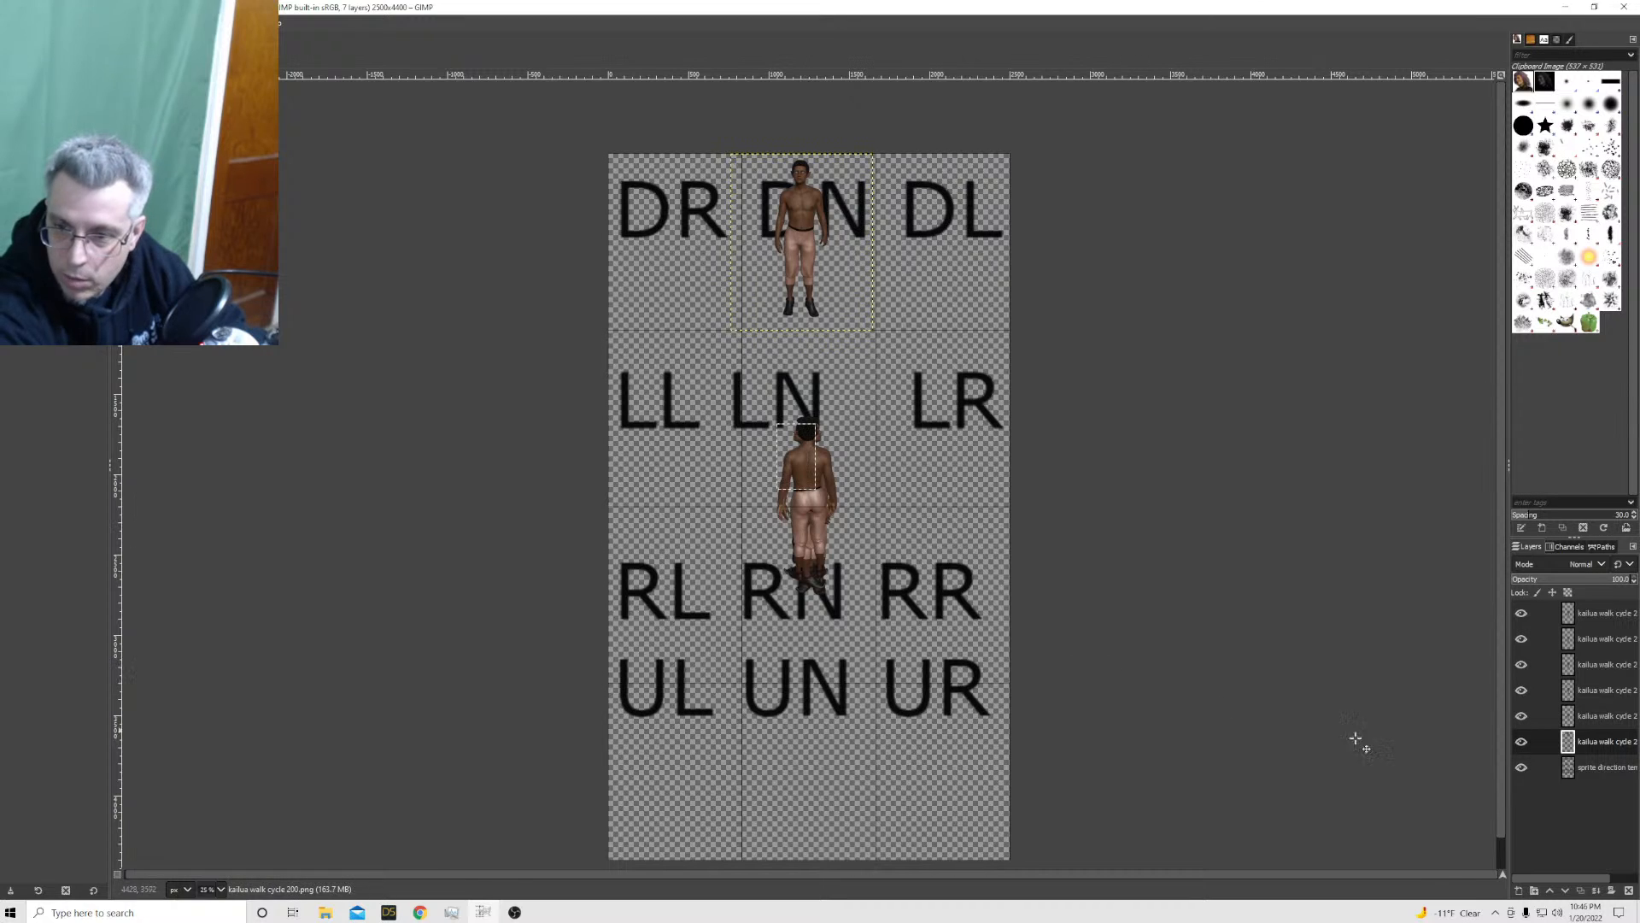
left_click(1601, 722)
left_click_drag(788, 518, 674, 464)
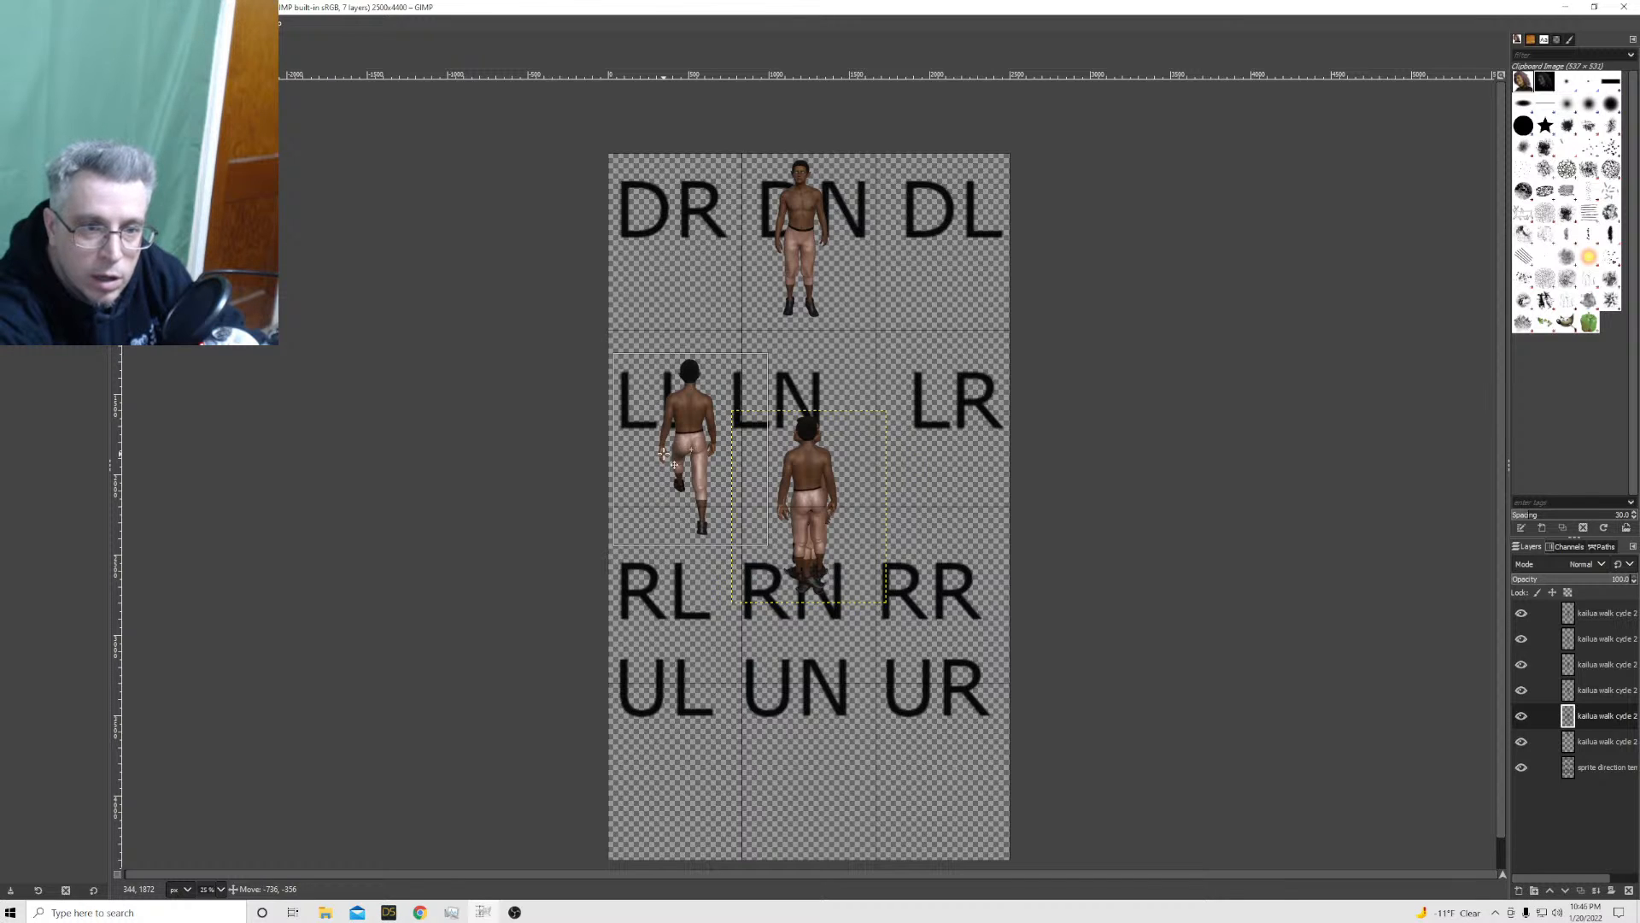
left_click_drag(674, 464, 659, 784)
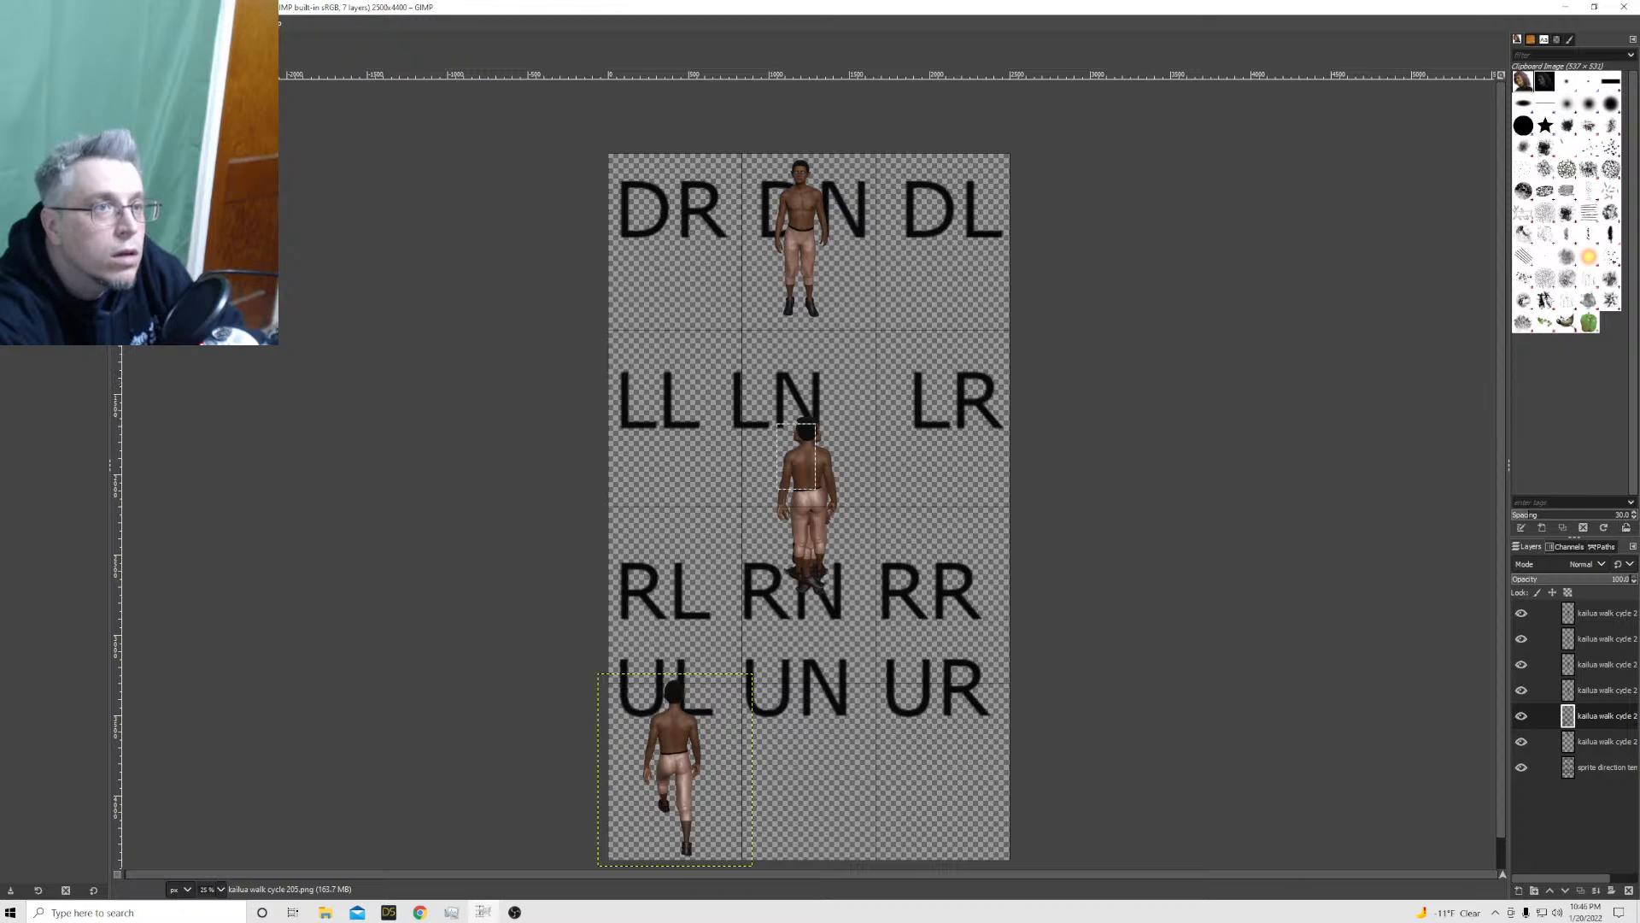
Scale the kailua walk cycle 205 layer to 884 × 1100 px and nudge it within the UL cell
right_click(1611, 720)
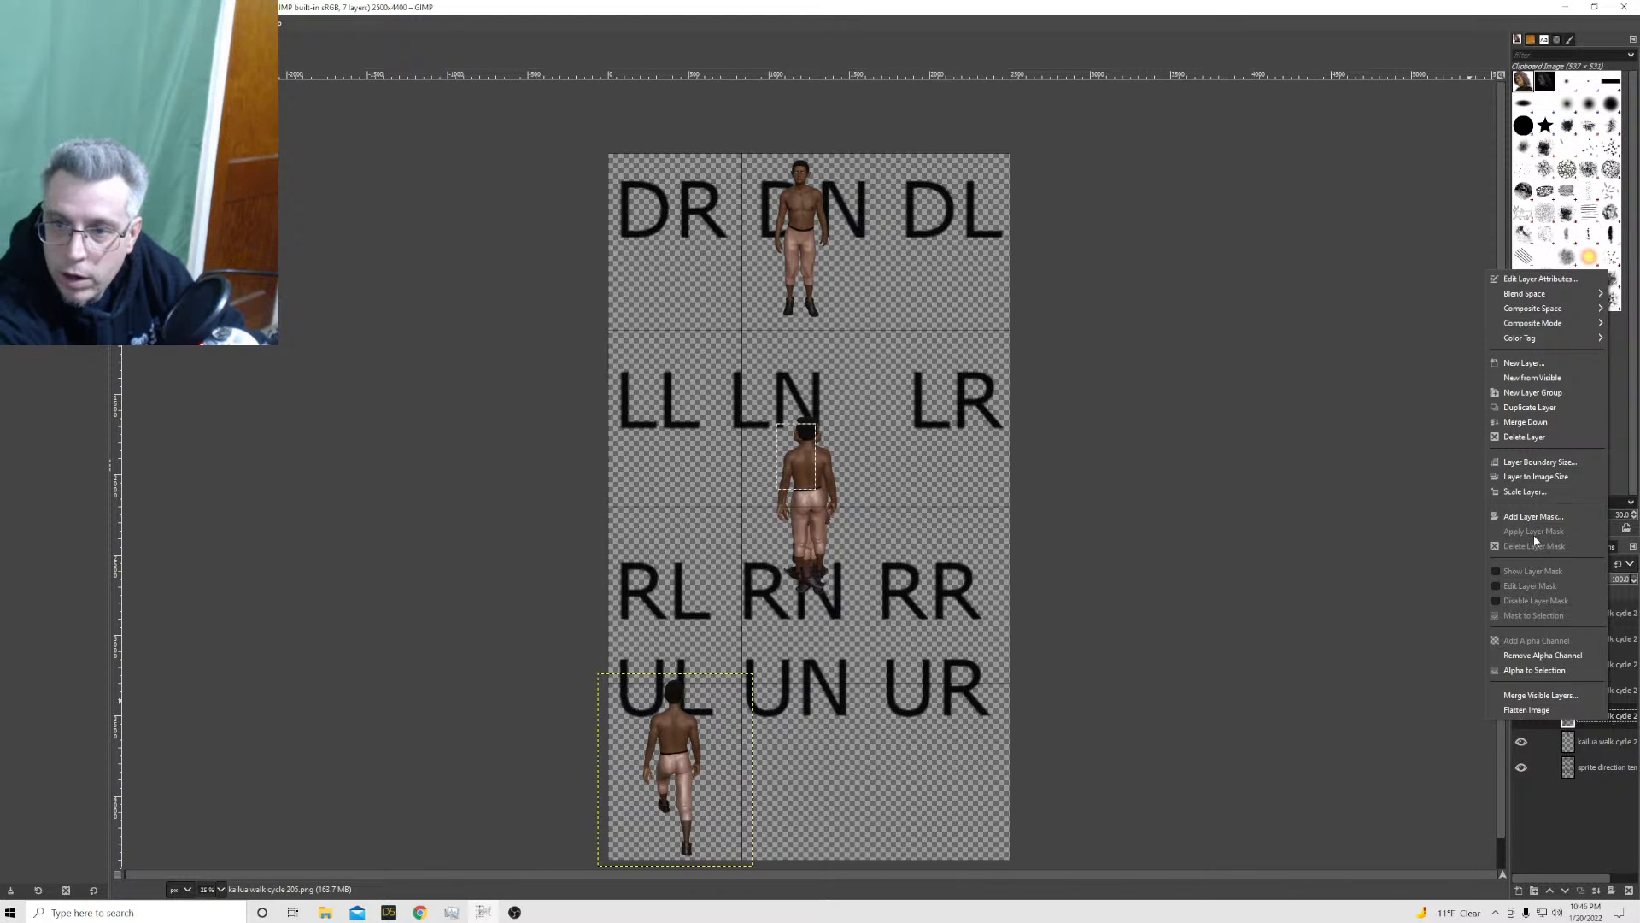
left_click(1526, 491)
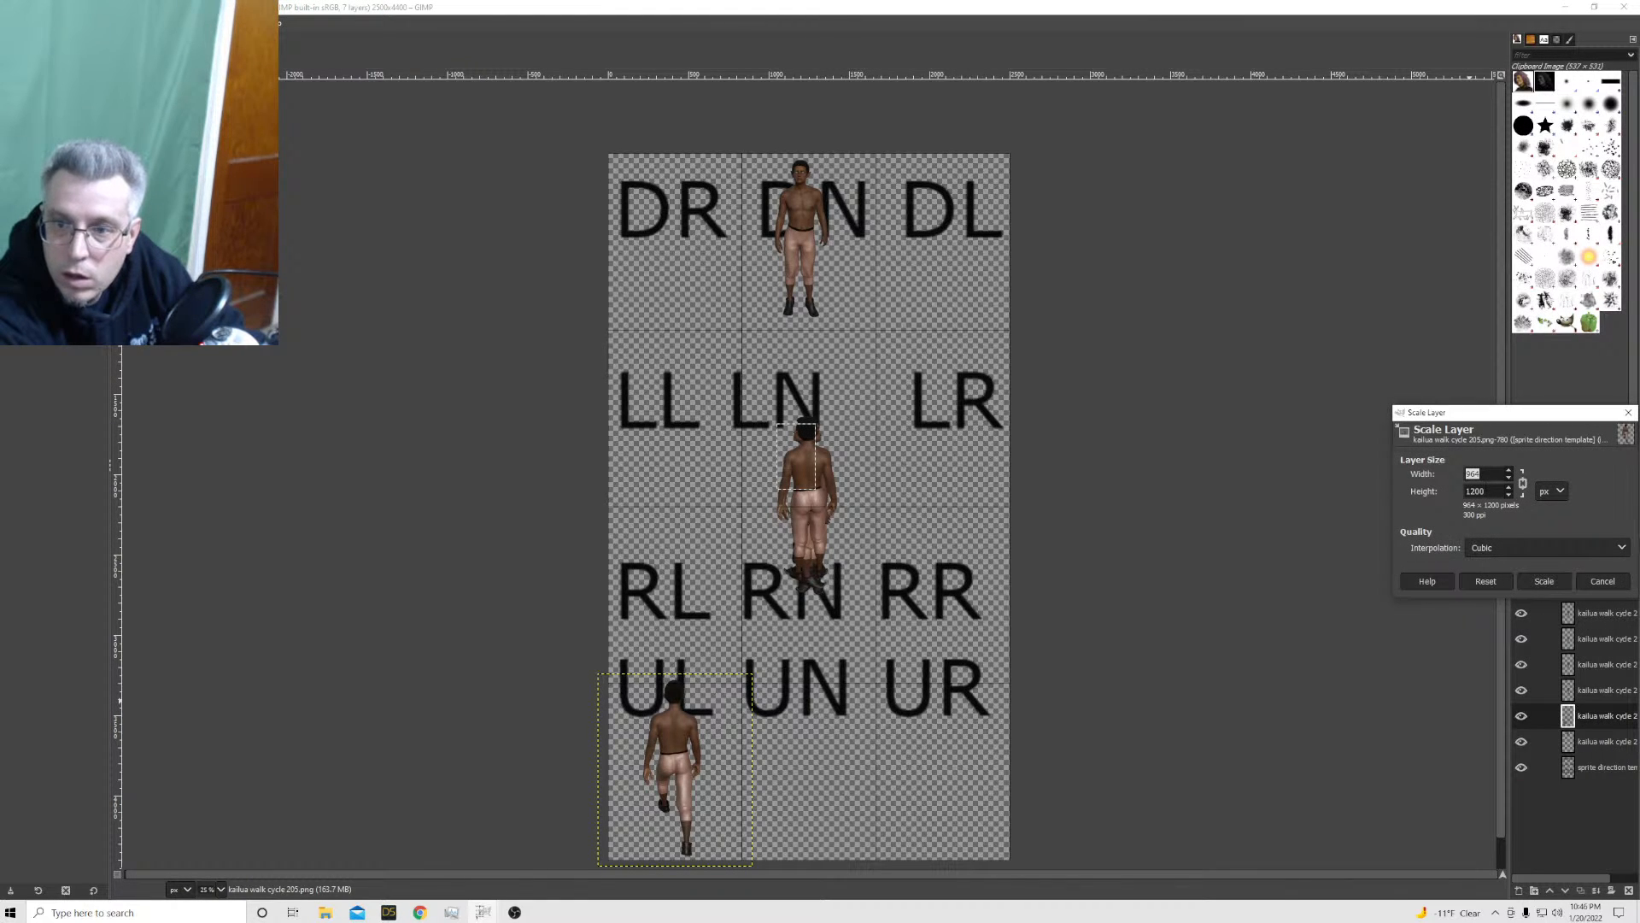
key("Tab")
type("1200")
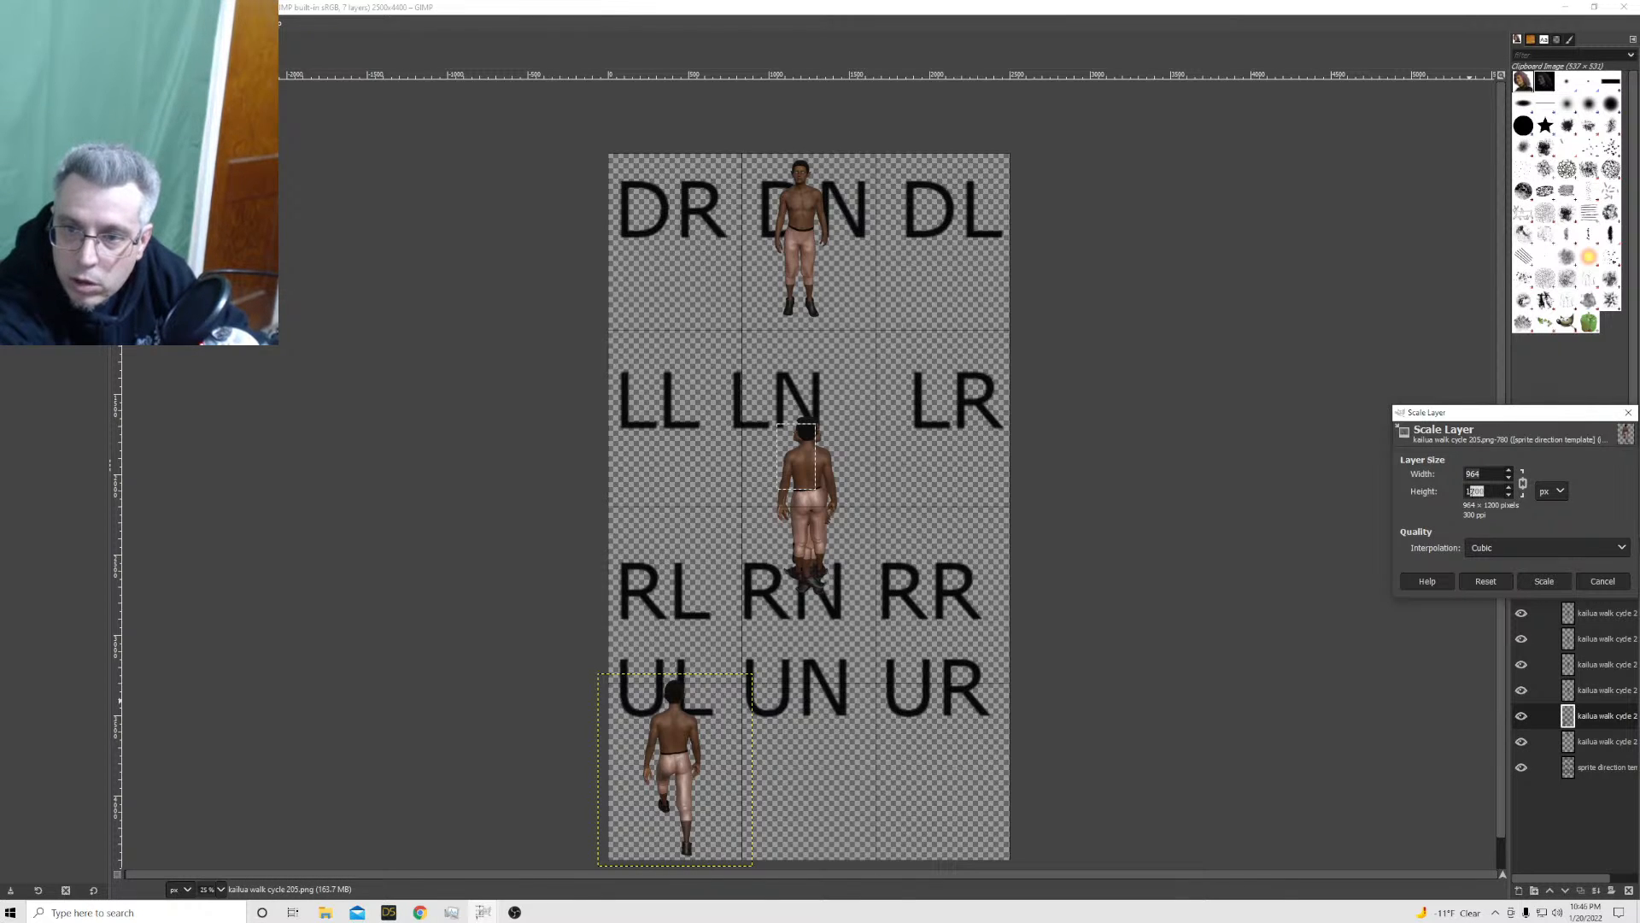
type("11")
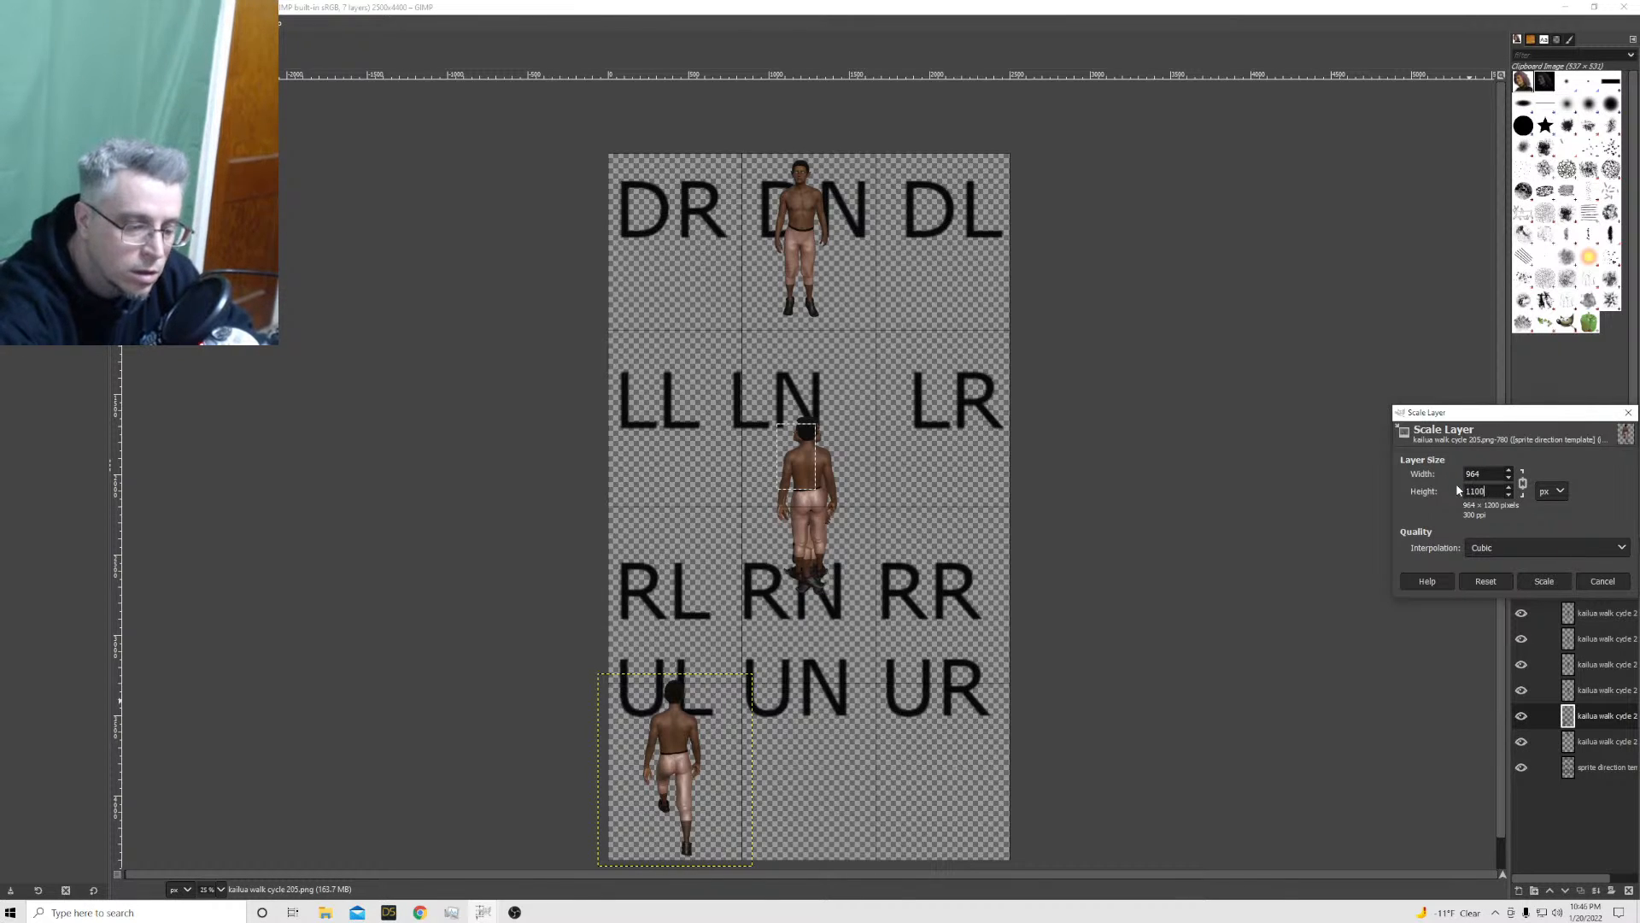
left_click(1545, 581)
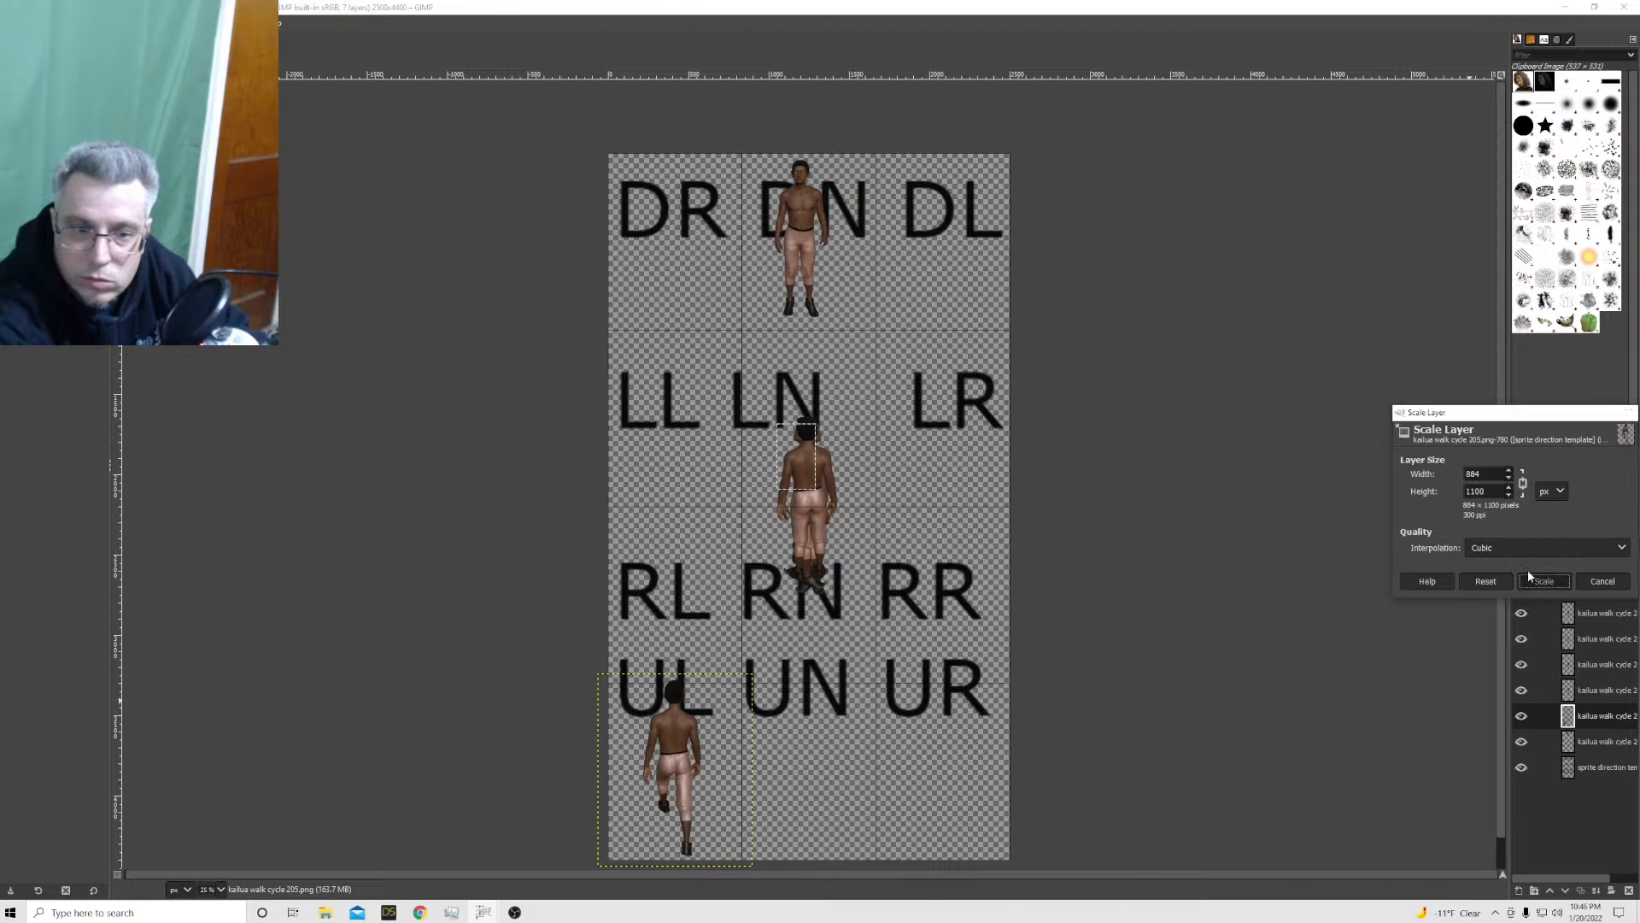
left_click_drag(692, 796, 689, 799)
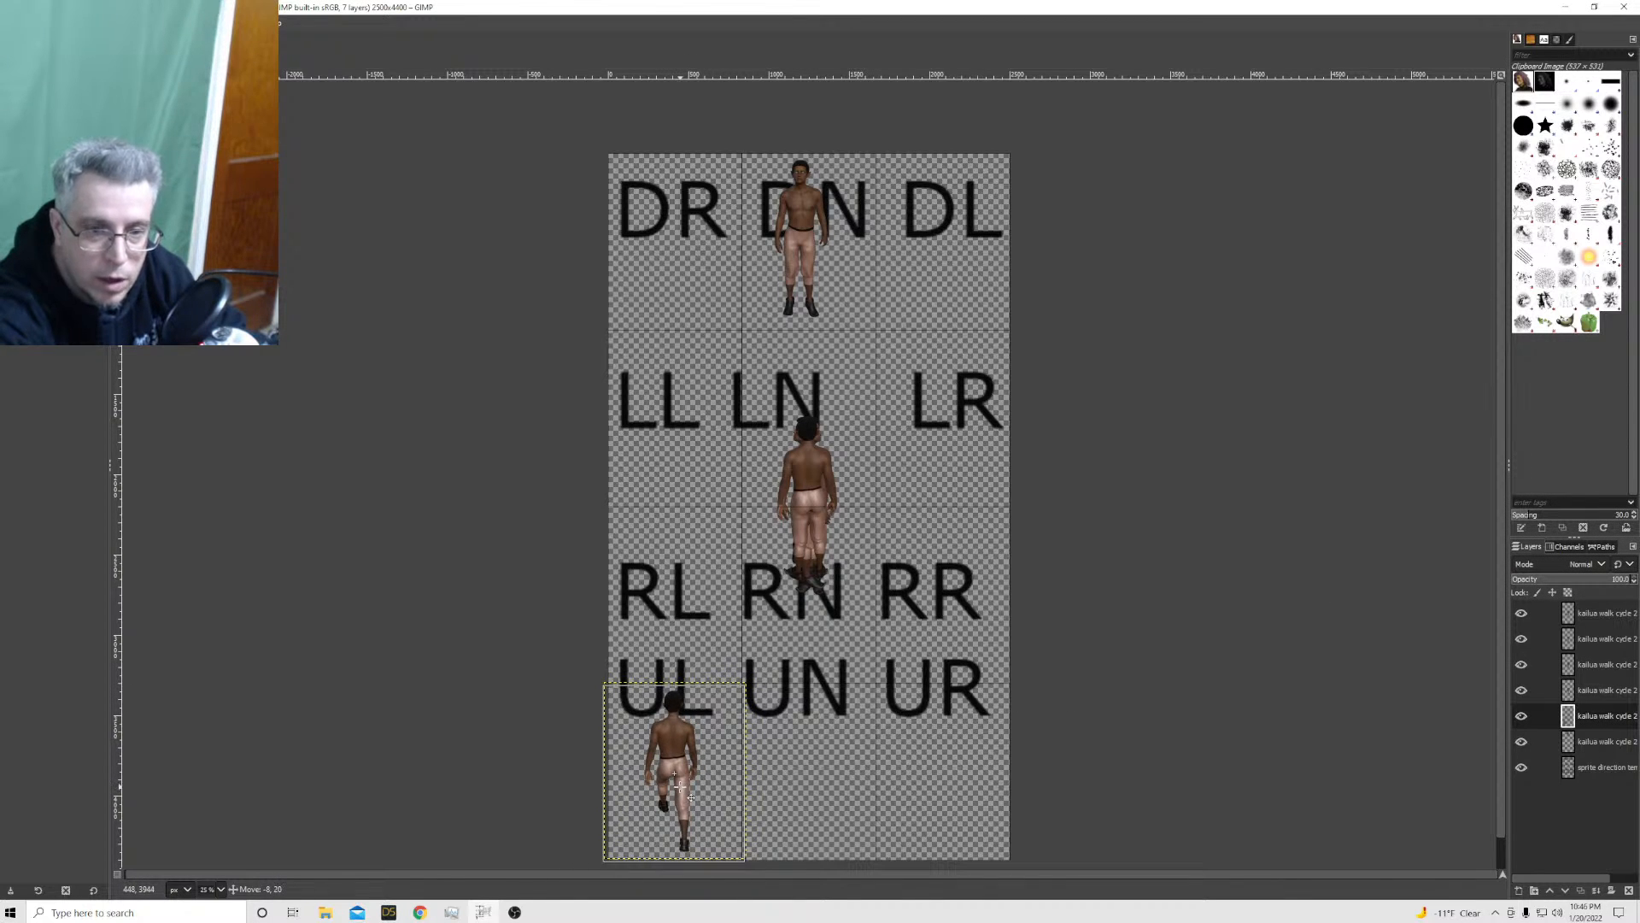
Scale the kailua walk cycle 204 layer to 884 × 1100 px and move the sprite into the DL cell
left_click(1559, 691)
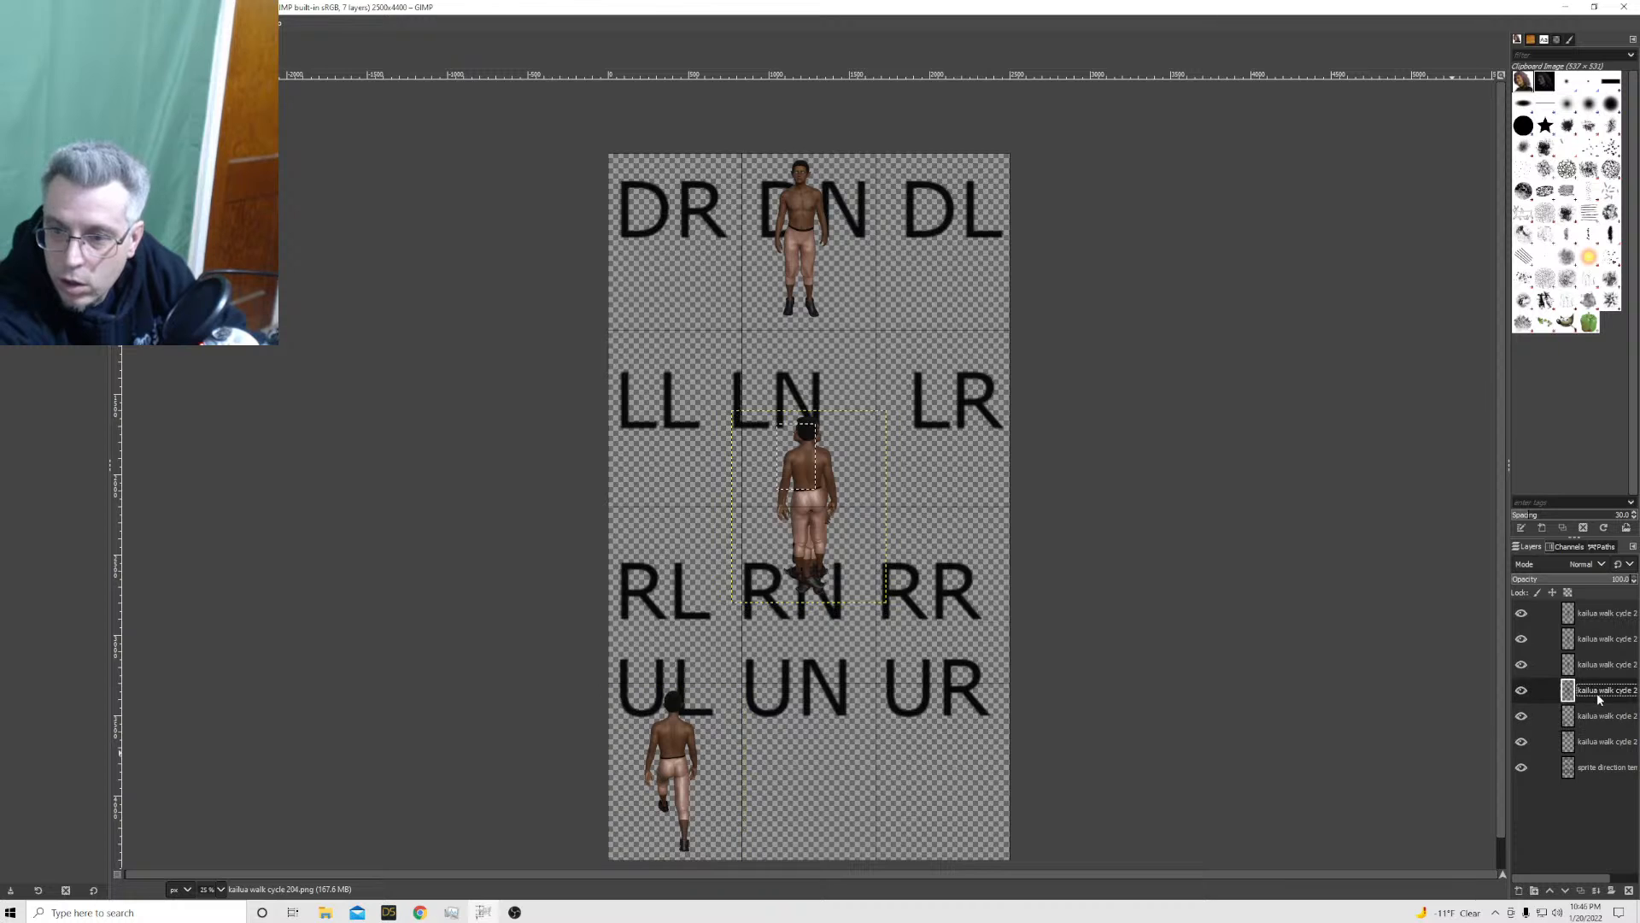
right_click(1559, 690)
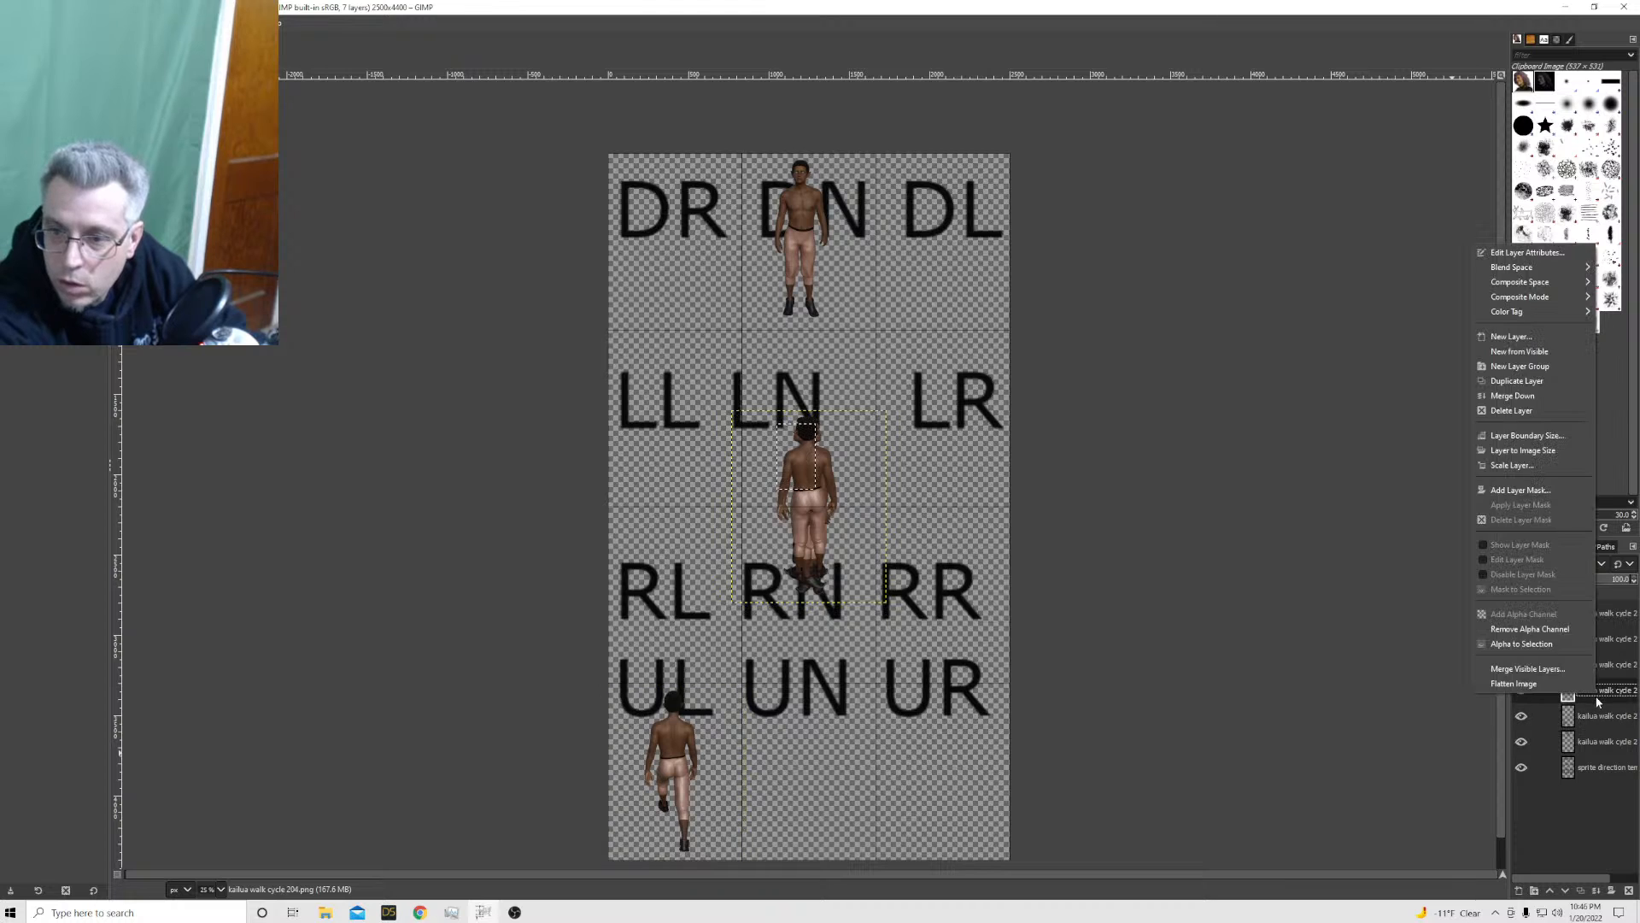
left_click(1516, 466)
key("Tab")
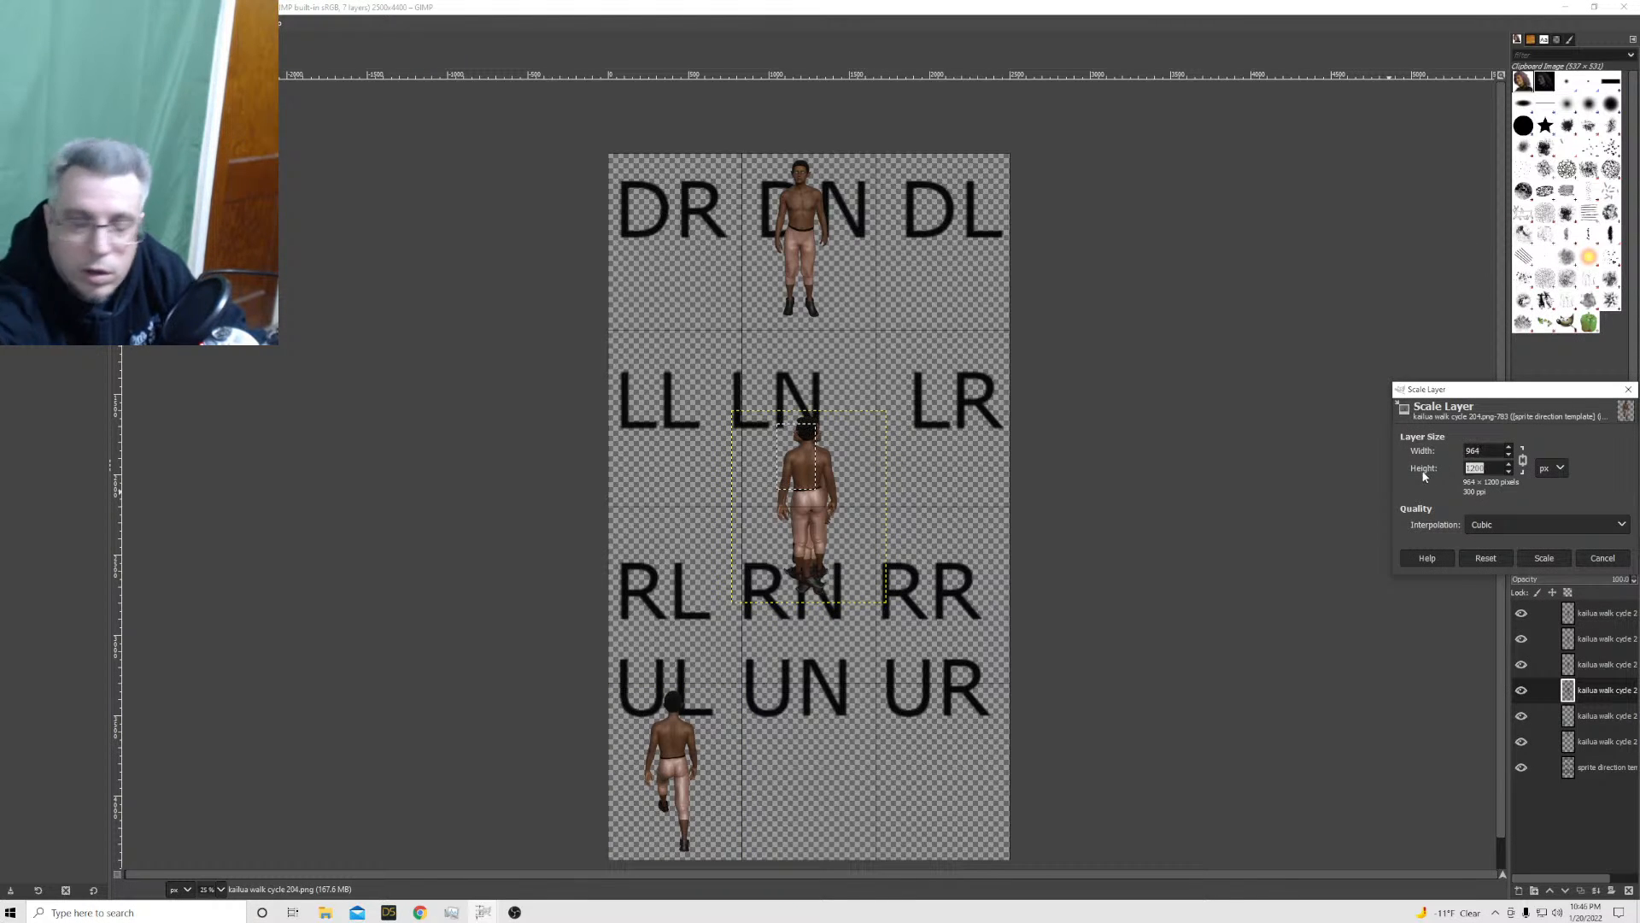
type("1100")
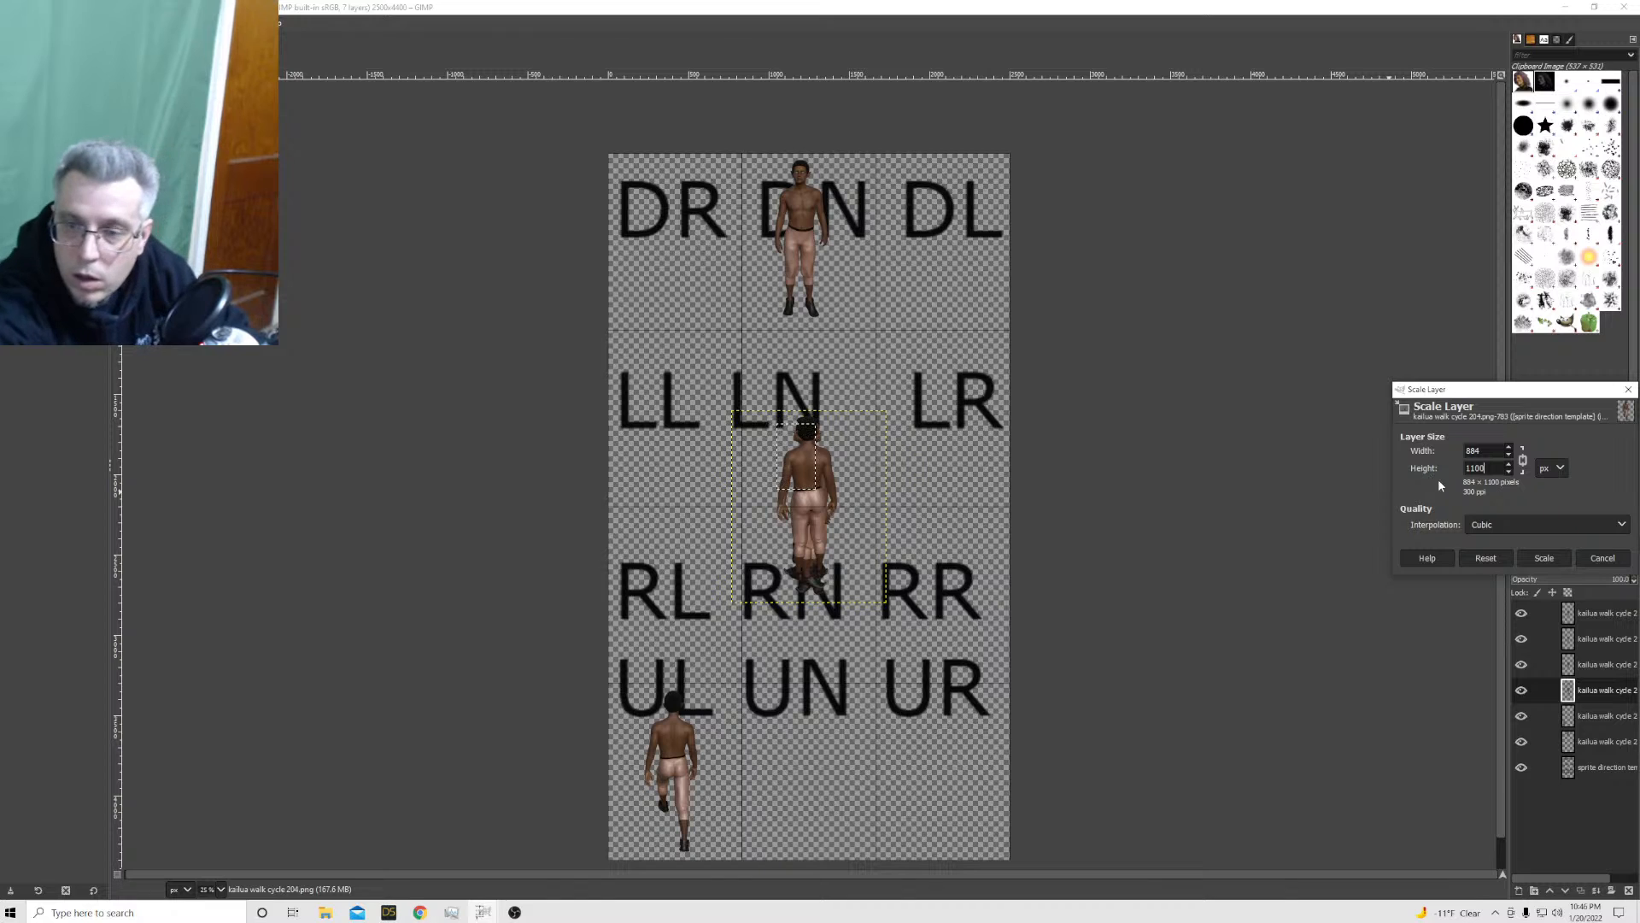
left_click(1534, 555)
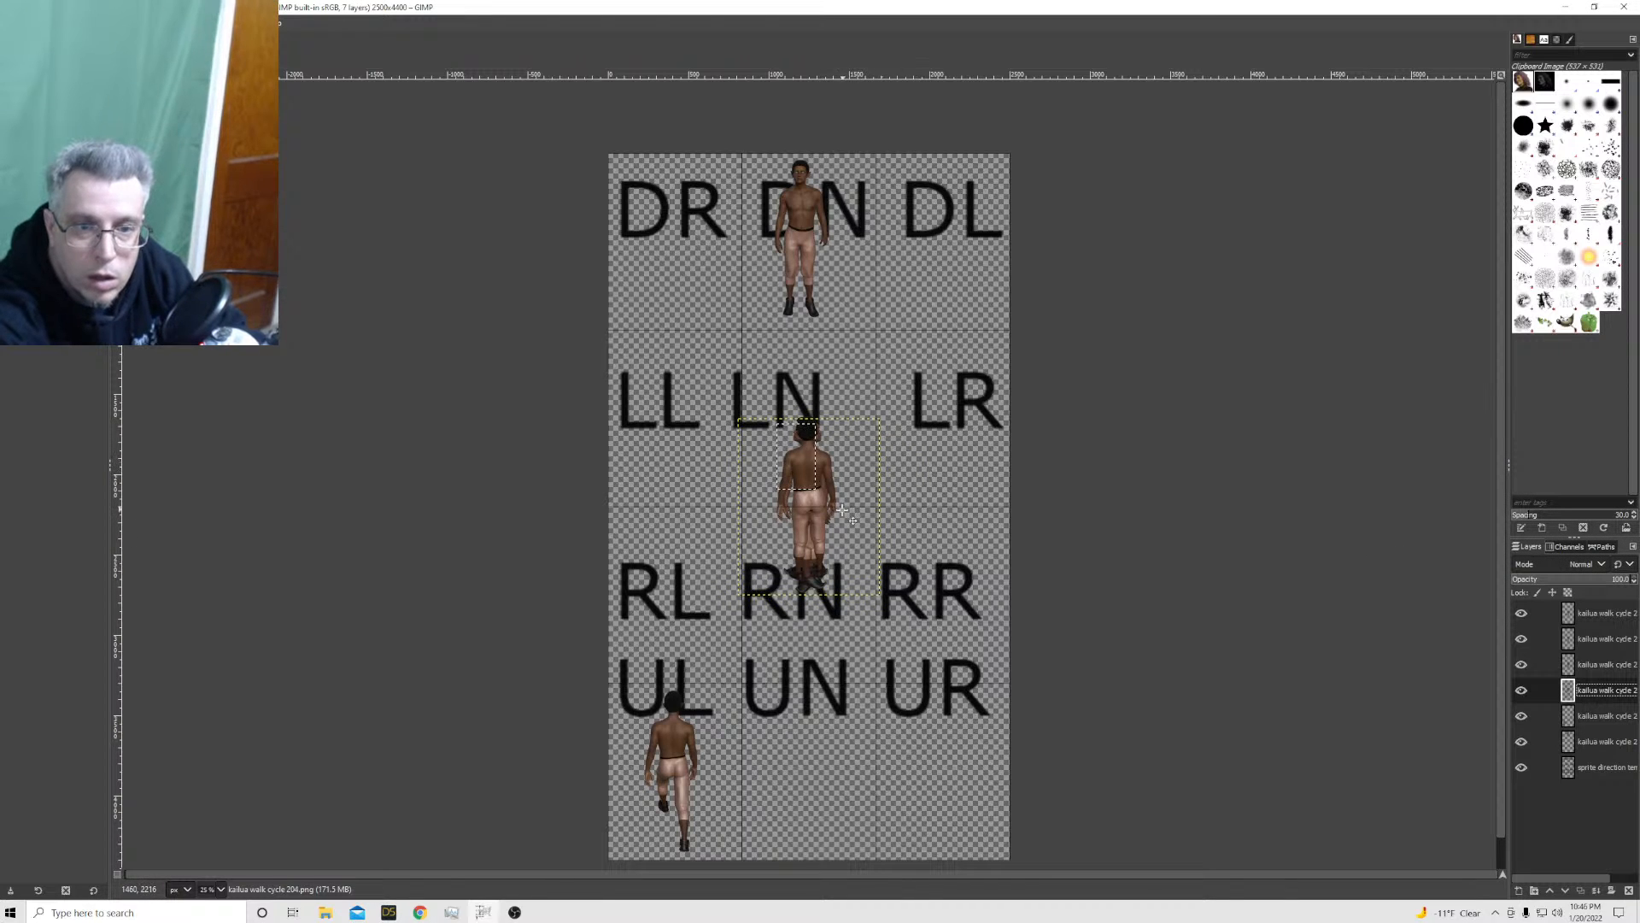
left_click_drag(840, 509, 972, 246)
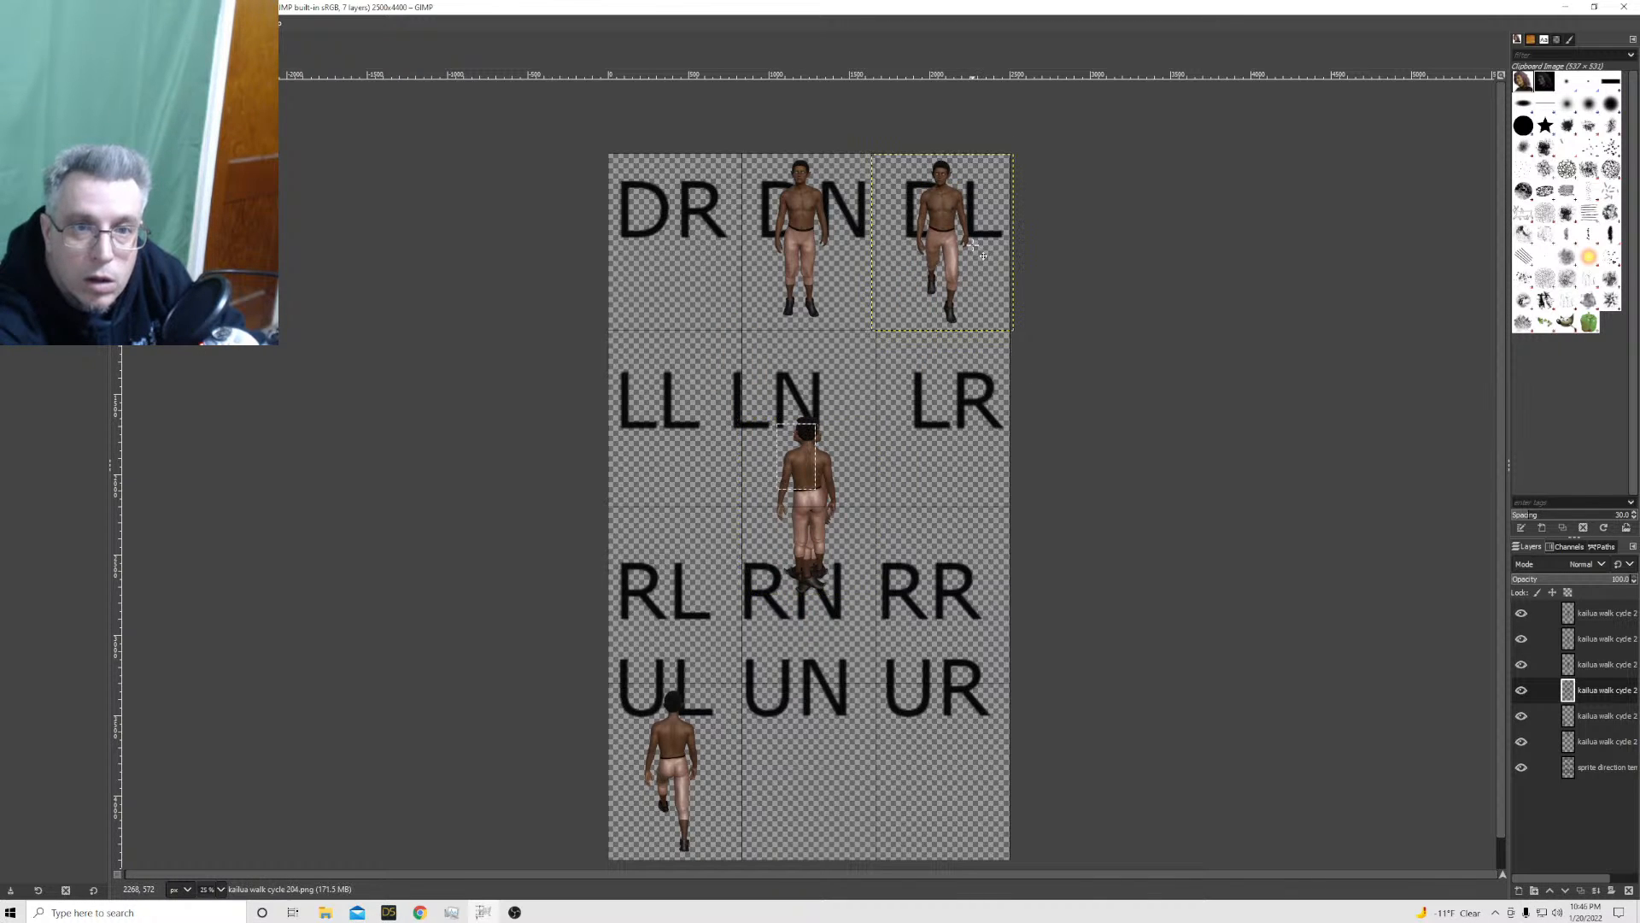
Scale the kailua walk cycle 203 layer to 884 × 1100 px and move the sprite up into the LN cell
left_click(1619, 669)
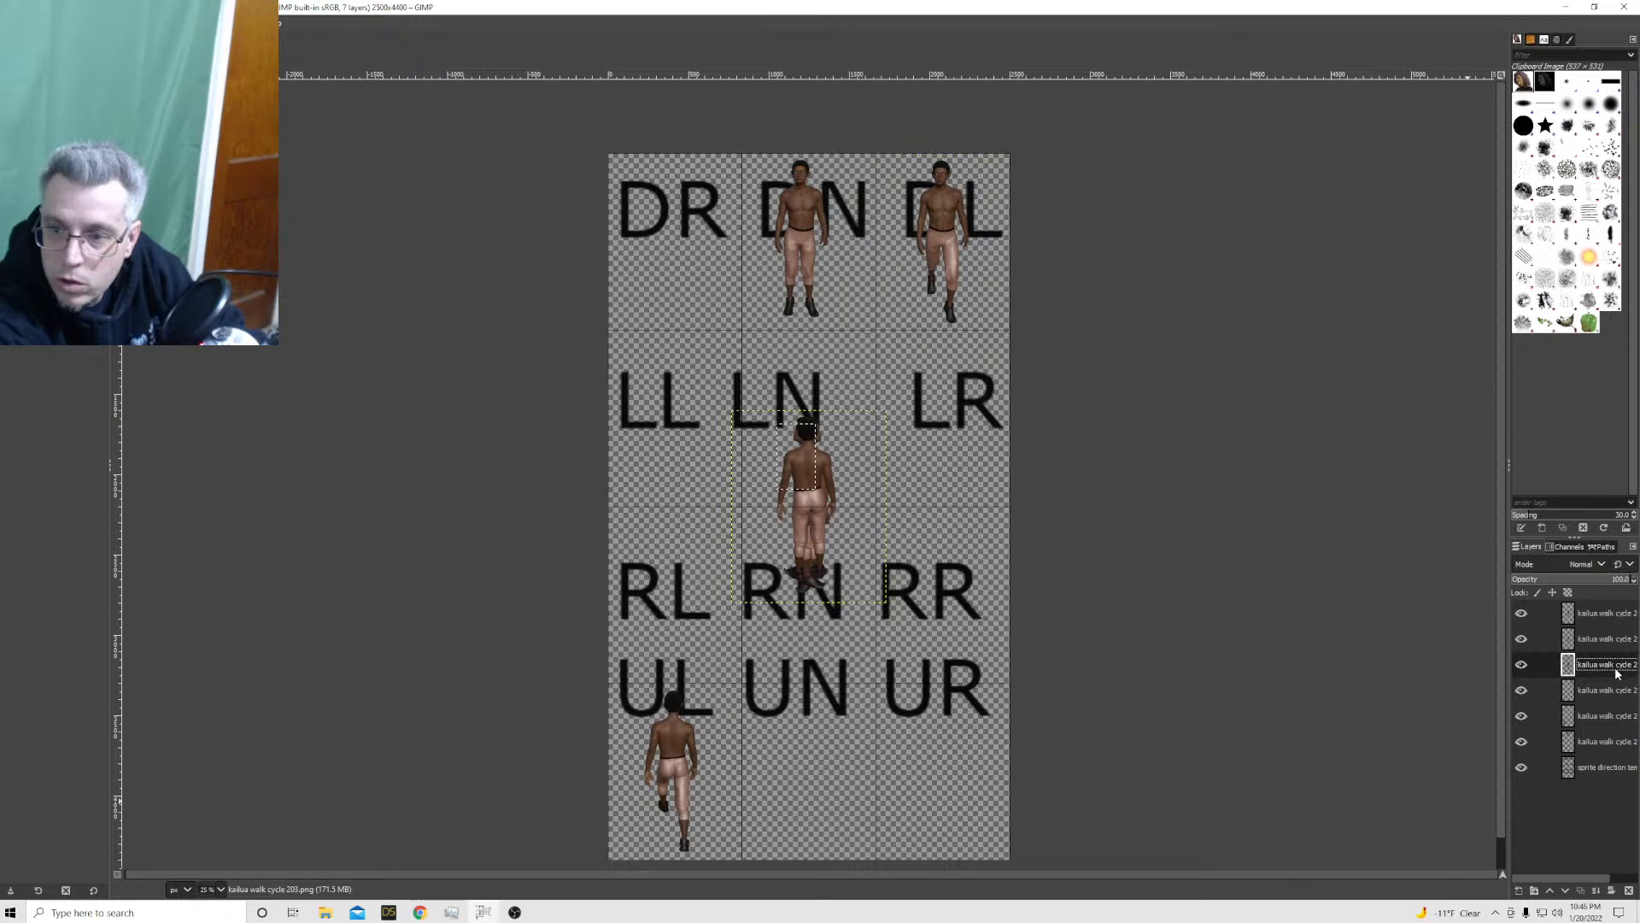
right_click(1618, 667)
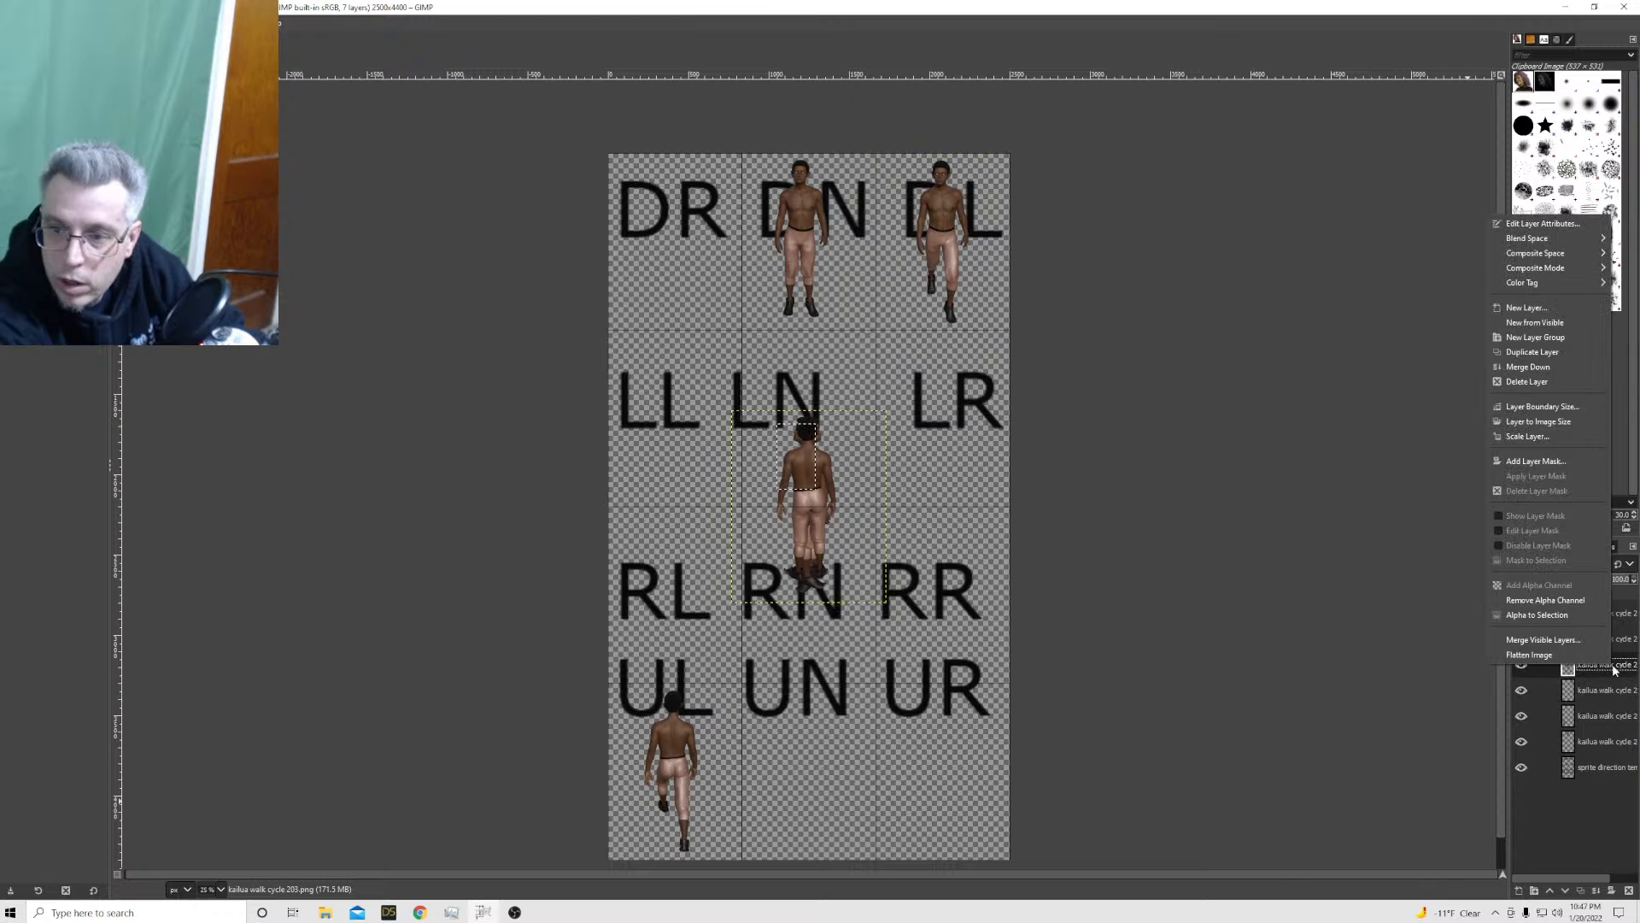
left_click(1530, 436)
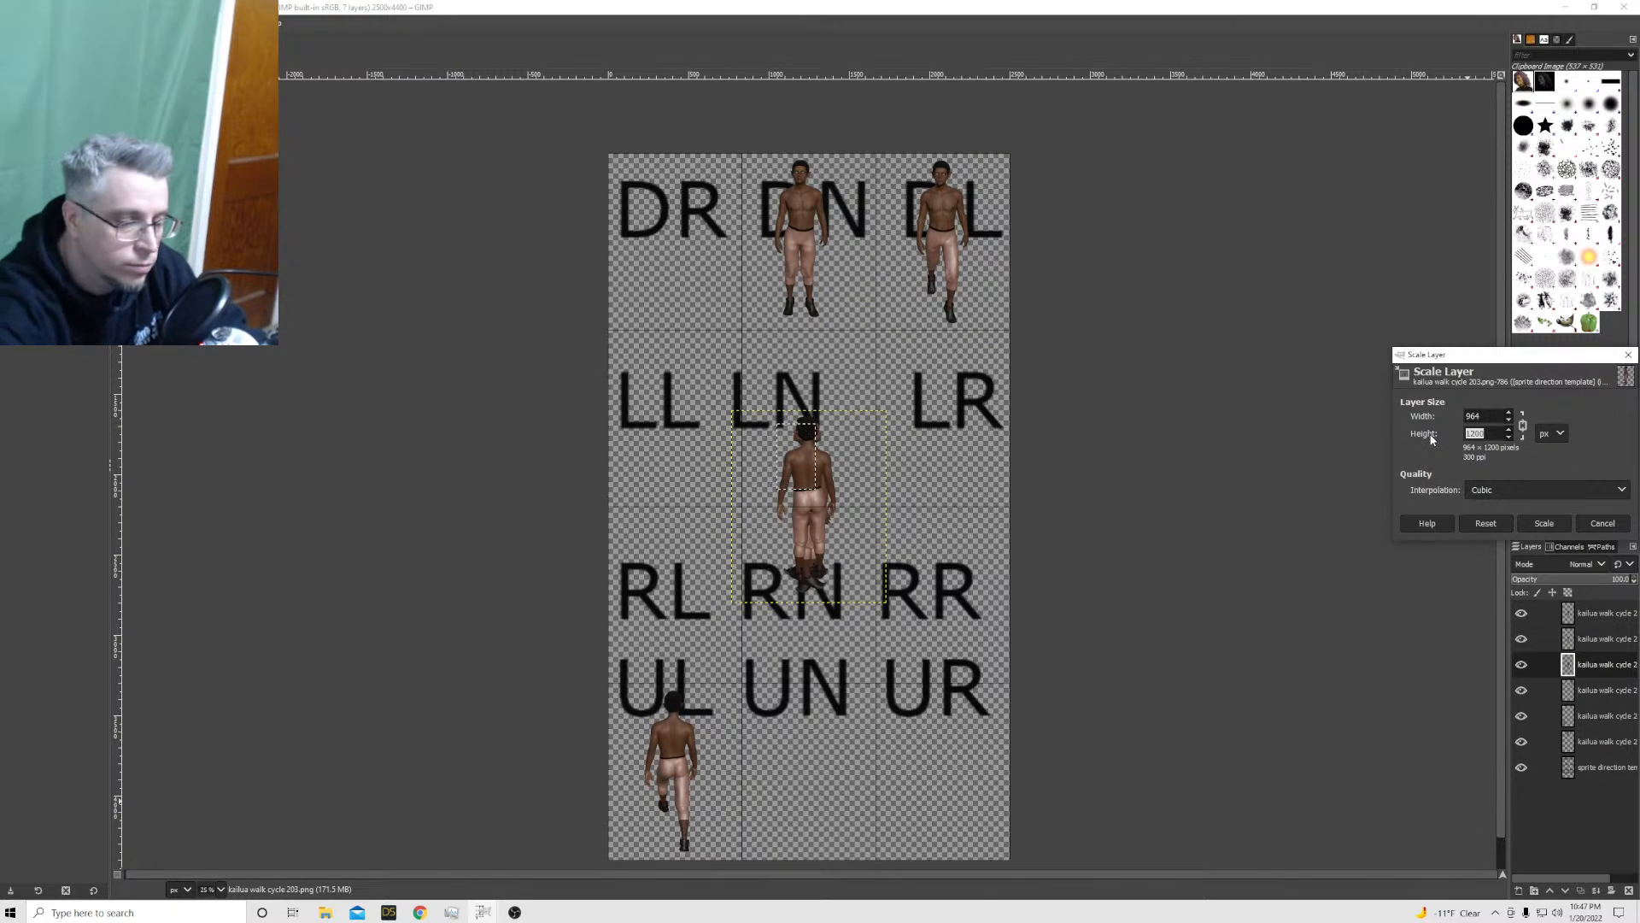
key("Return")
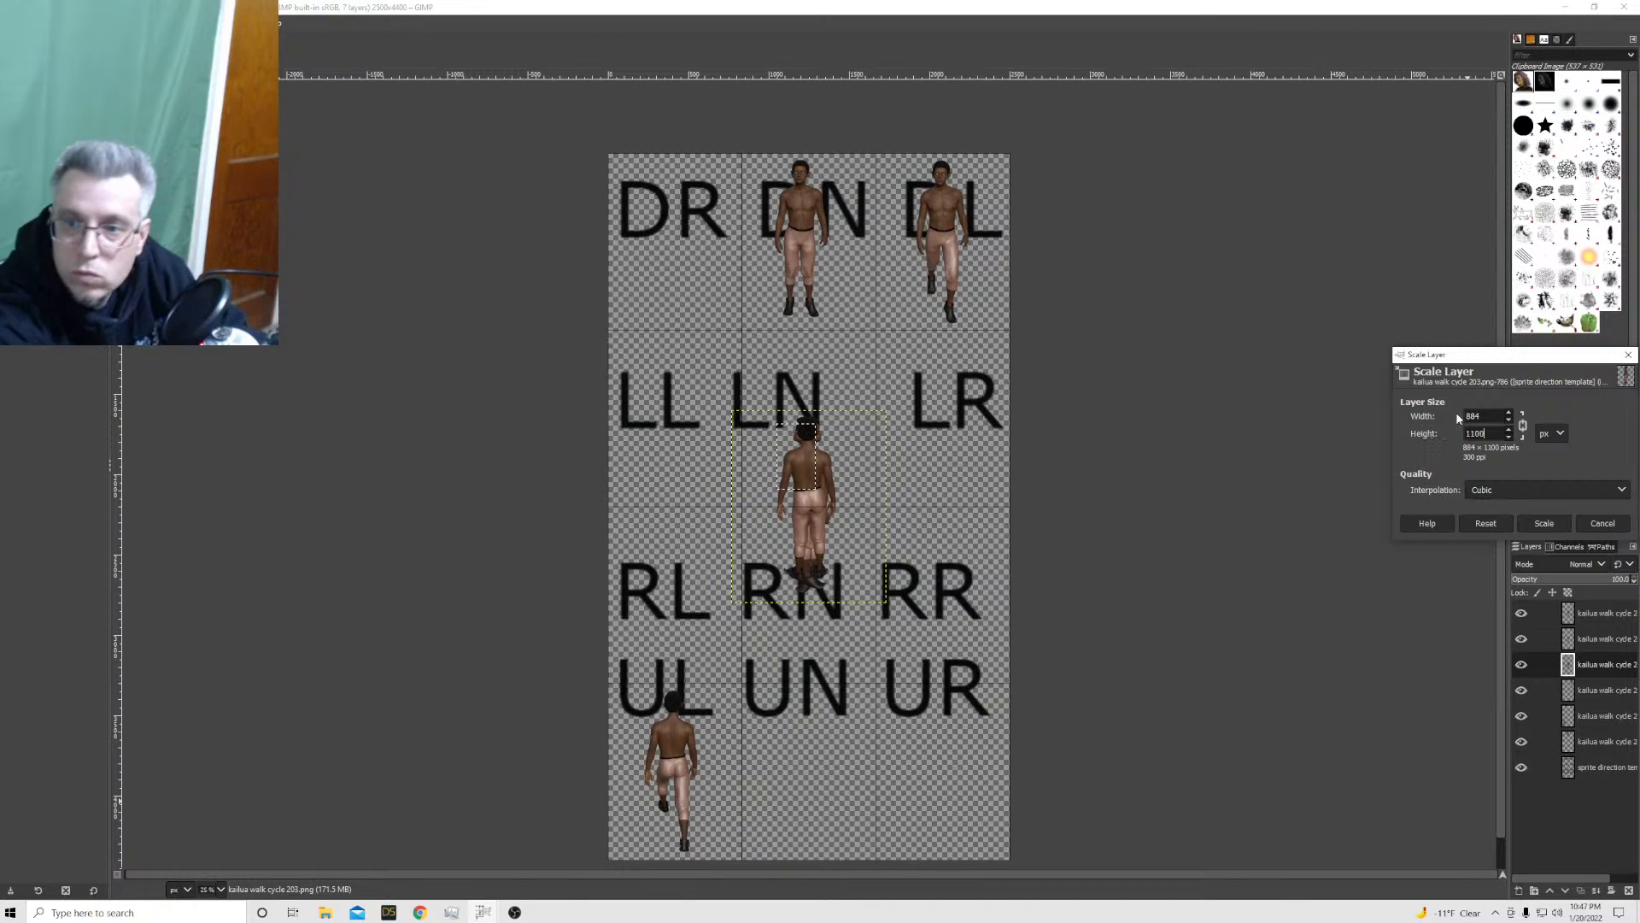
left_click(1545, 523)
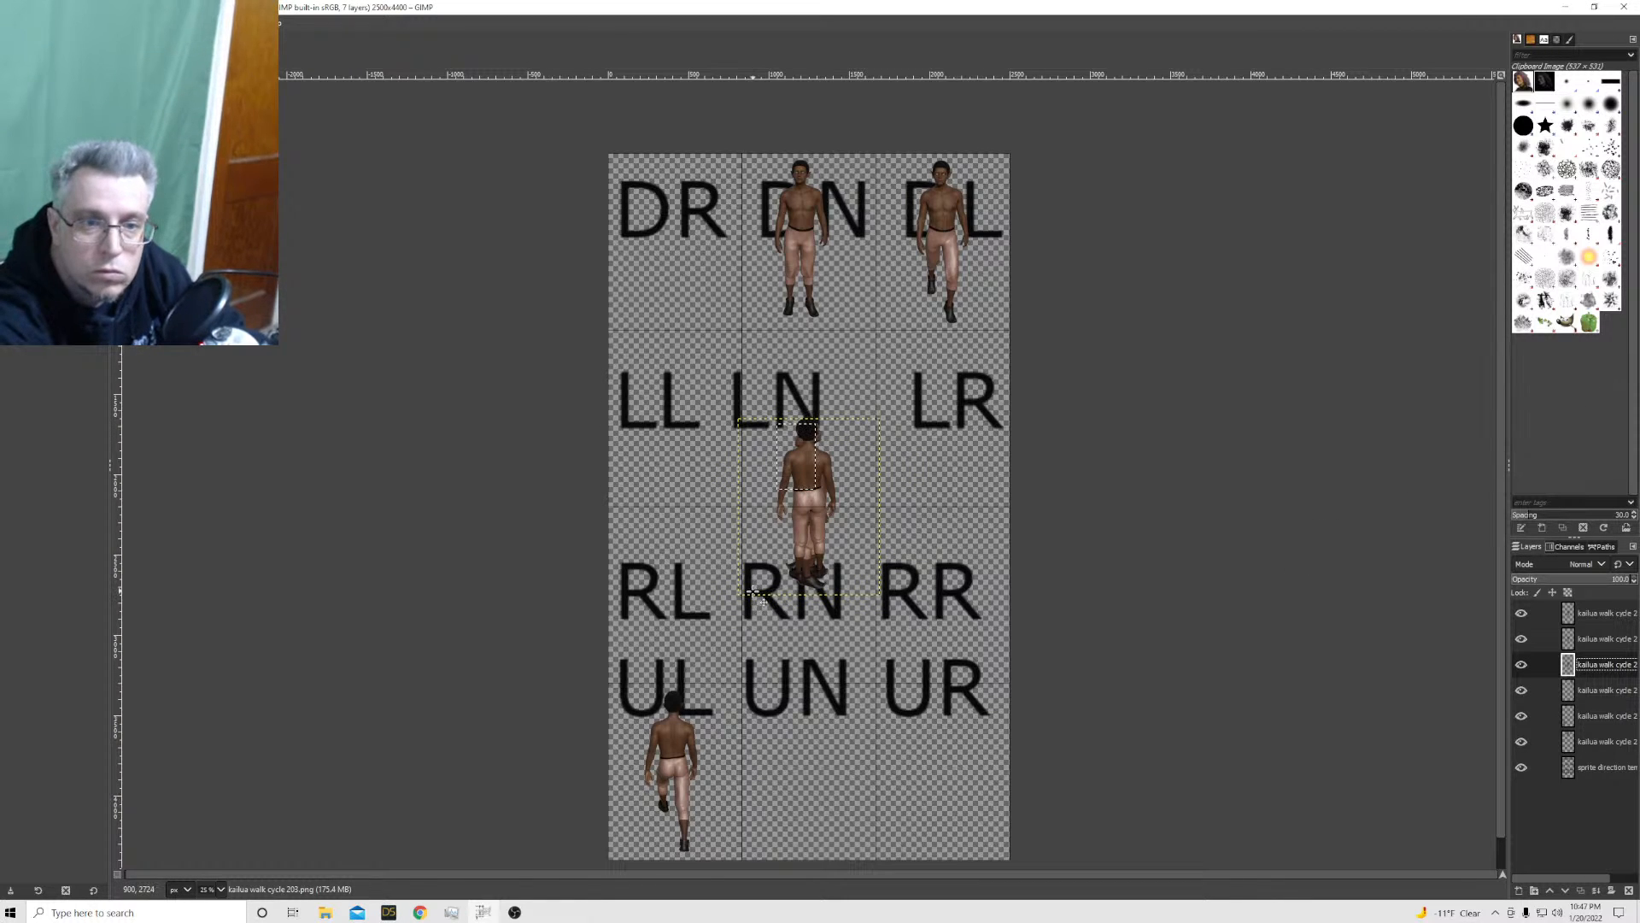
left_click_drag(852, 533, 821, 440)
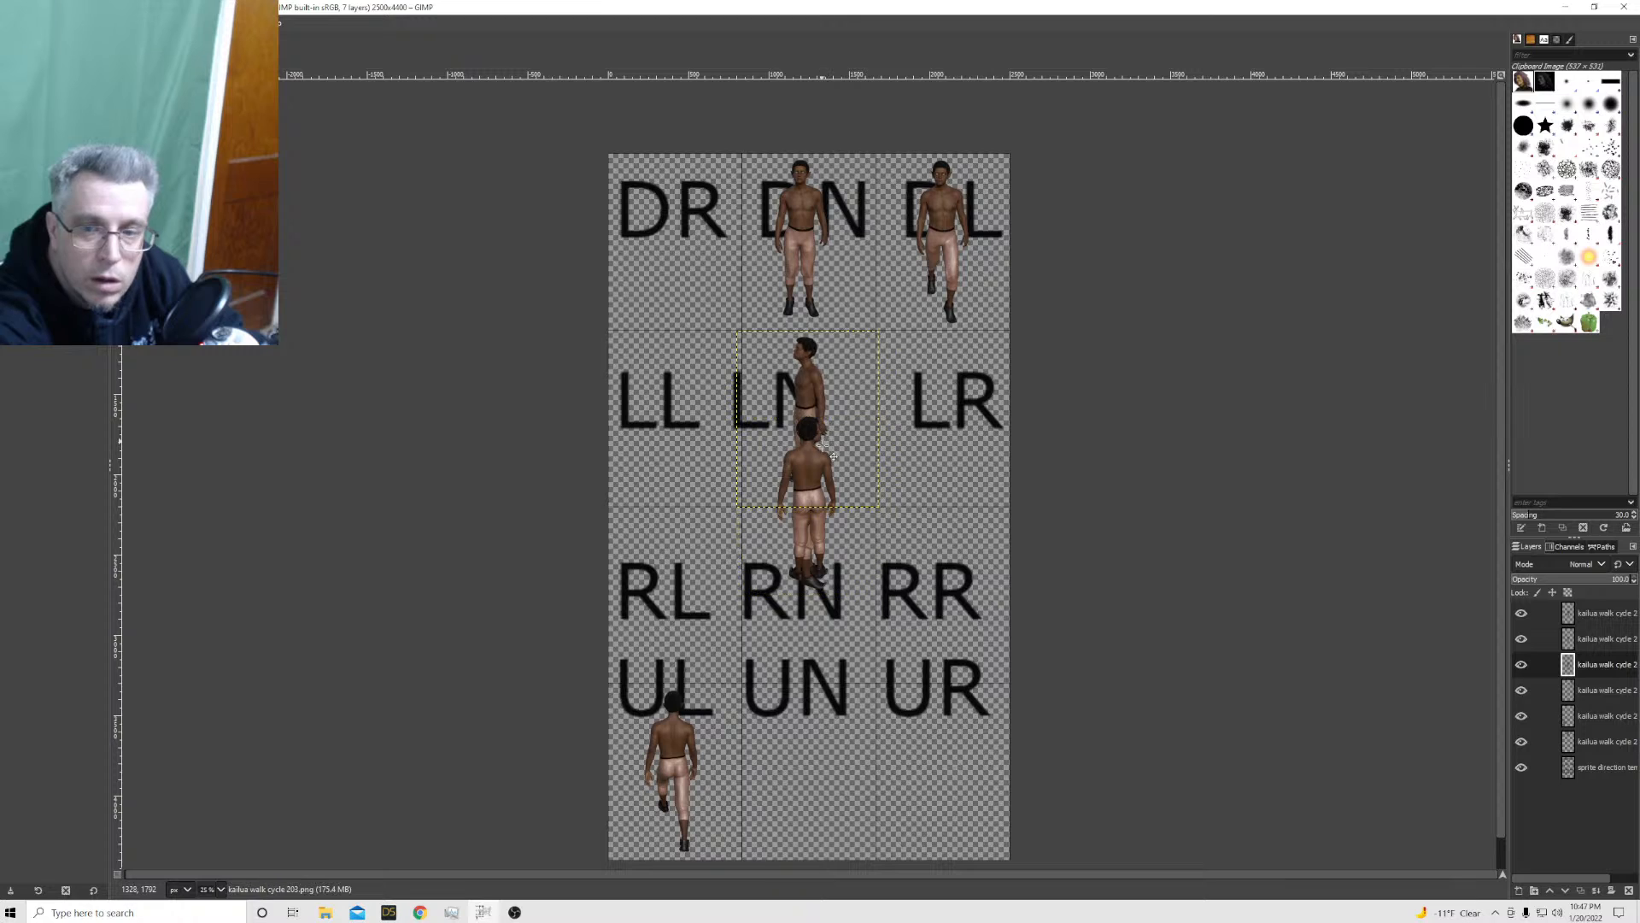
Scale the kailua walk cycle 202 layer to 884 × 1100 px and move the sprite down into the RN cell
left_click(1597, 640)
right_click(1599, 643)
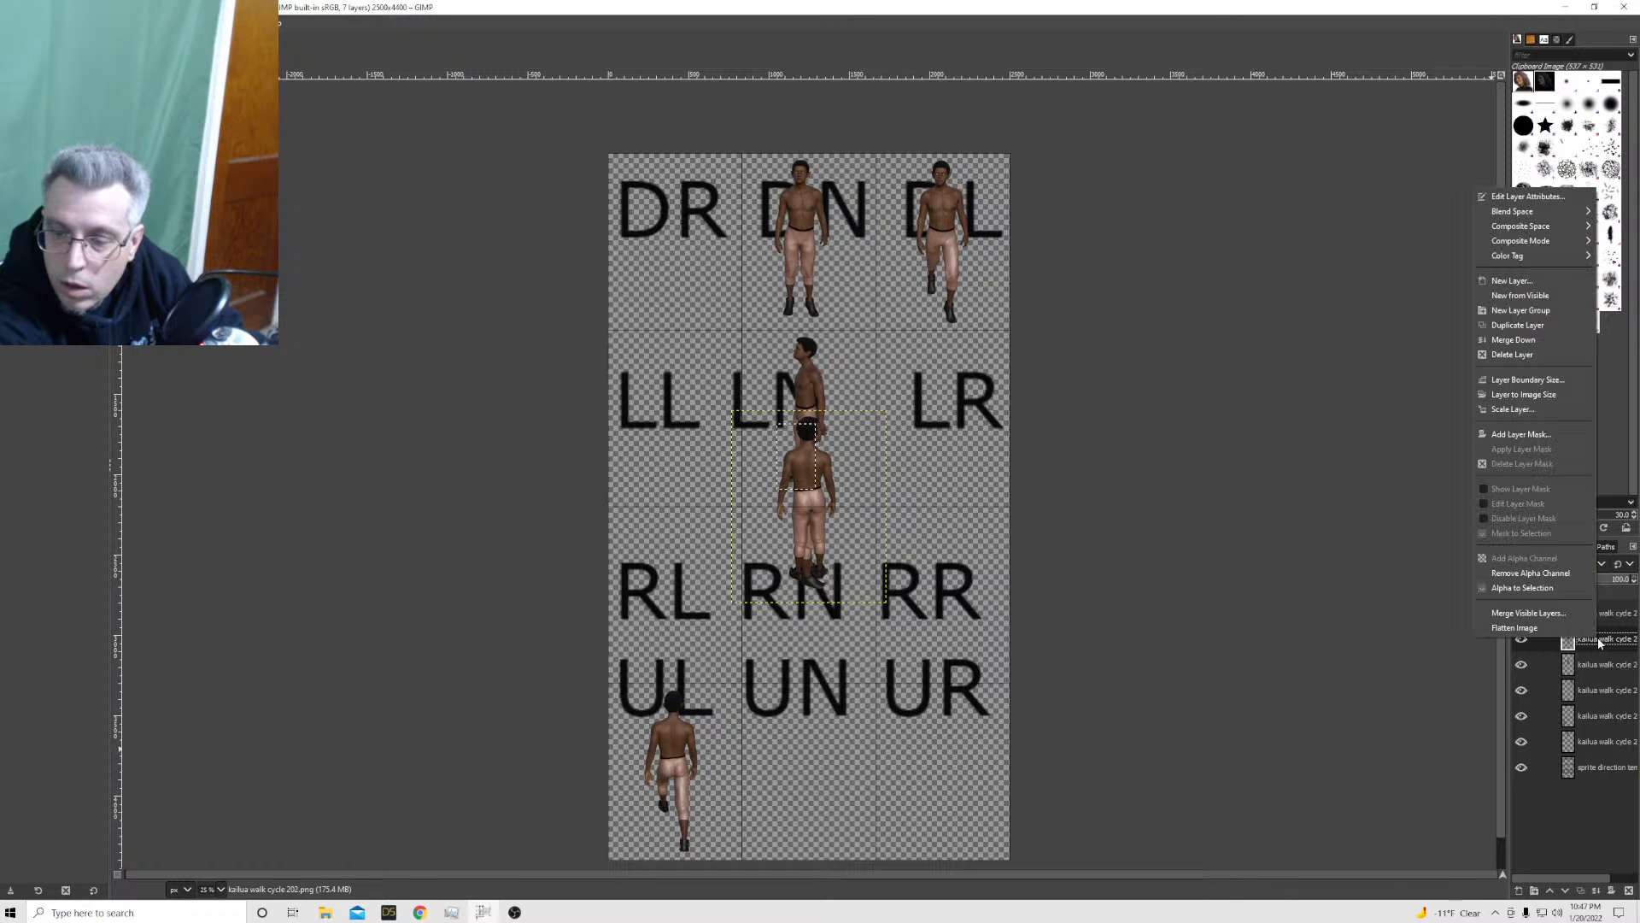
left_click(1530, 409)
left_click_drag(1504, 407, 1437, 409)
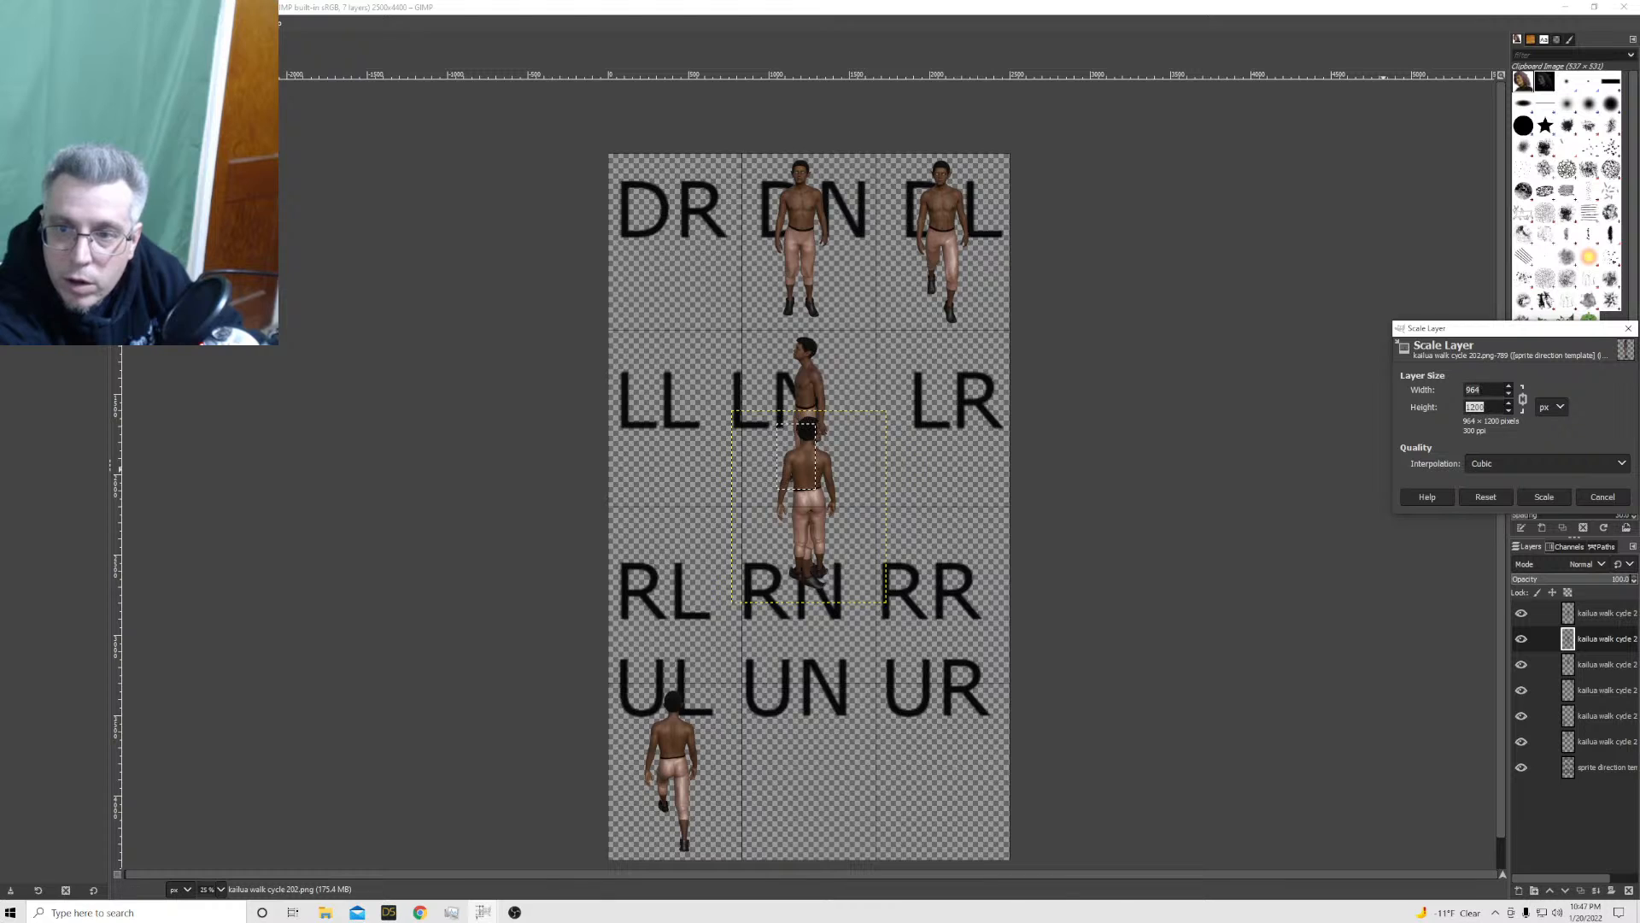
type("1100")
key("Tab")
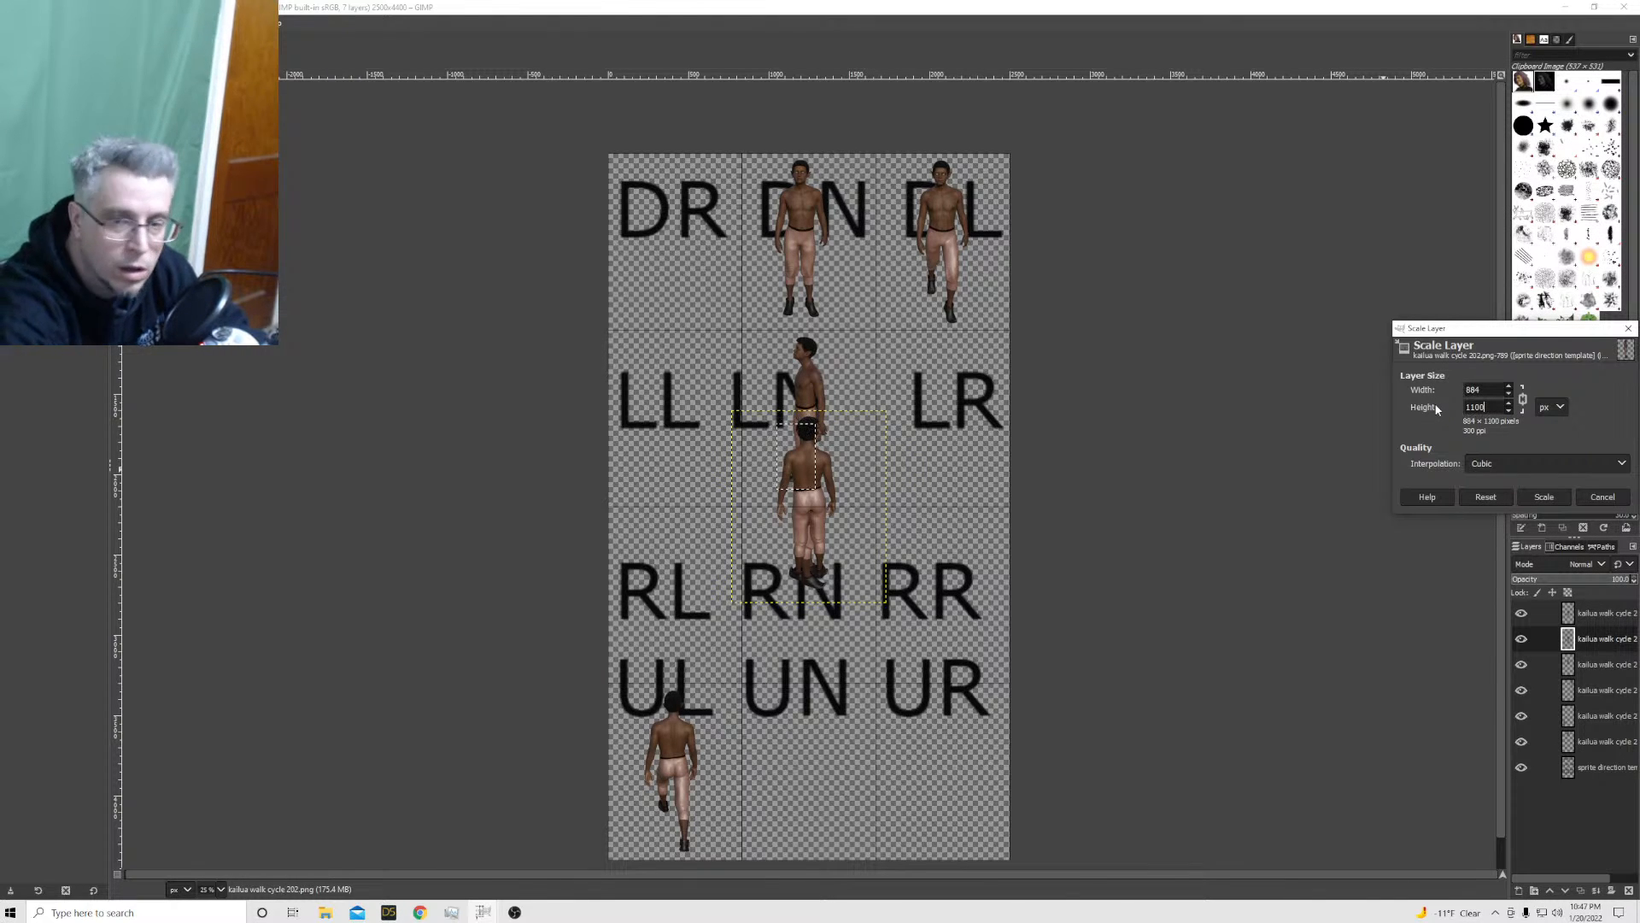
left_click(1535, 492)
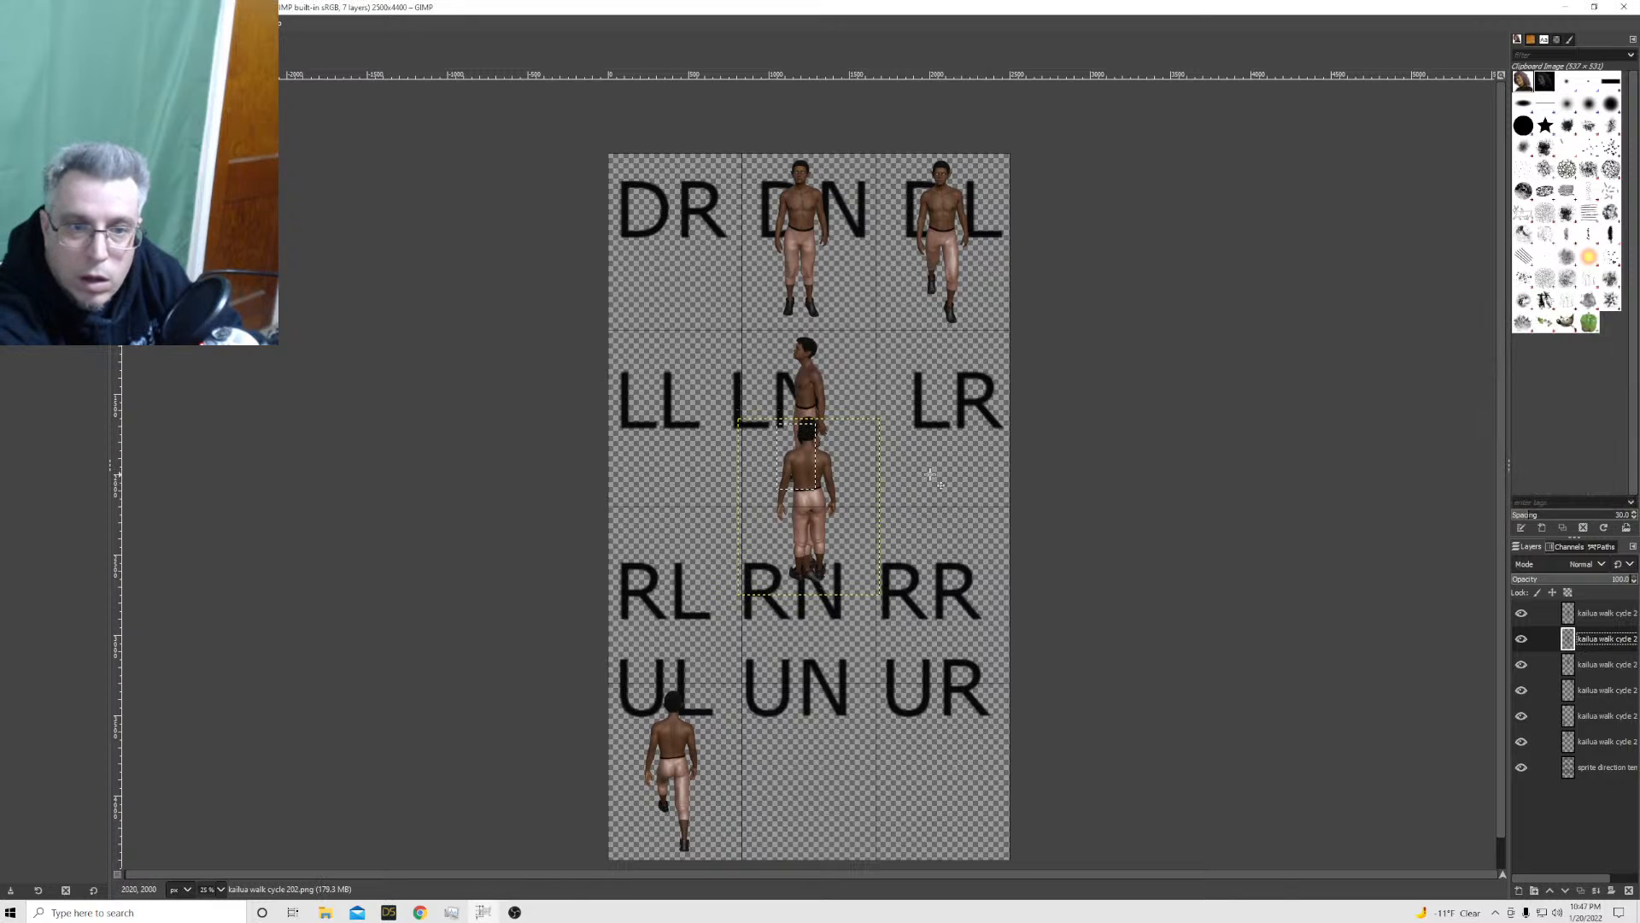
left_click_drag(835, 517, 838, 618)
left_click_drag(826, 609, 823, 600)
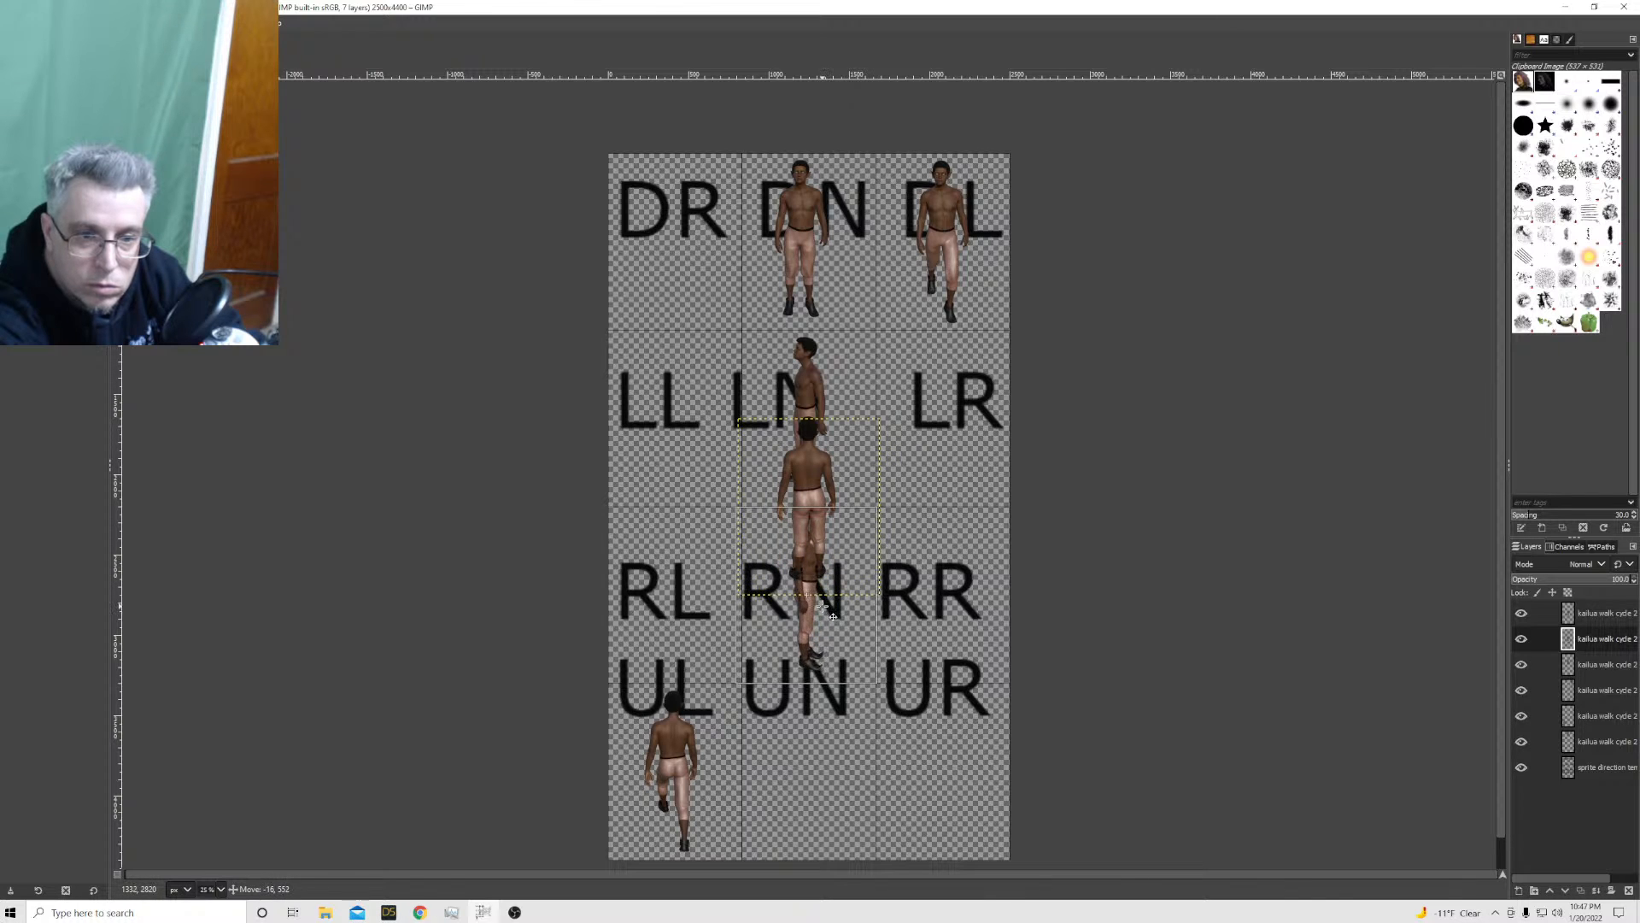
Try scaling the kailua walk cycle 201 layer to 884 × 1100 px and moving the sprite into the UN cell
left_click(1613, 615)
right_click(1613, 622)
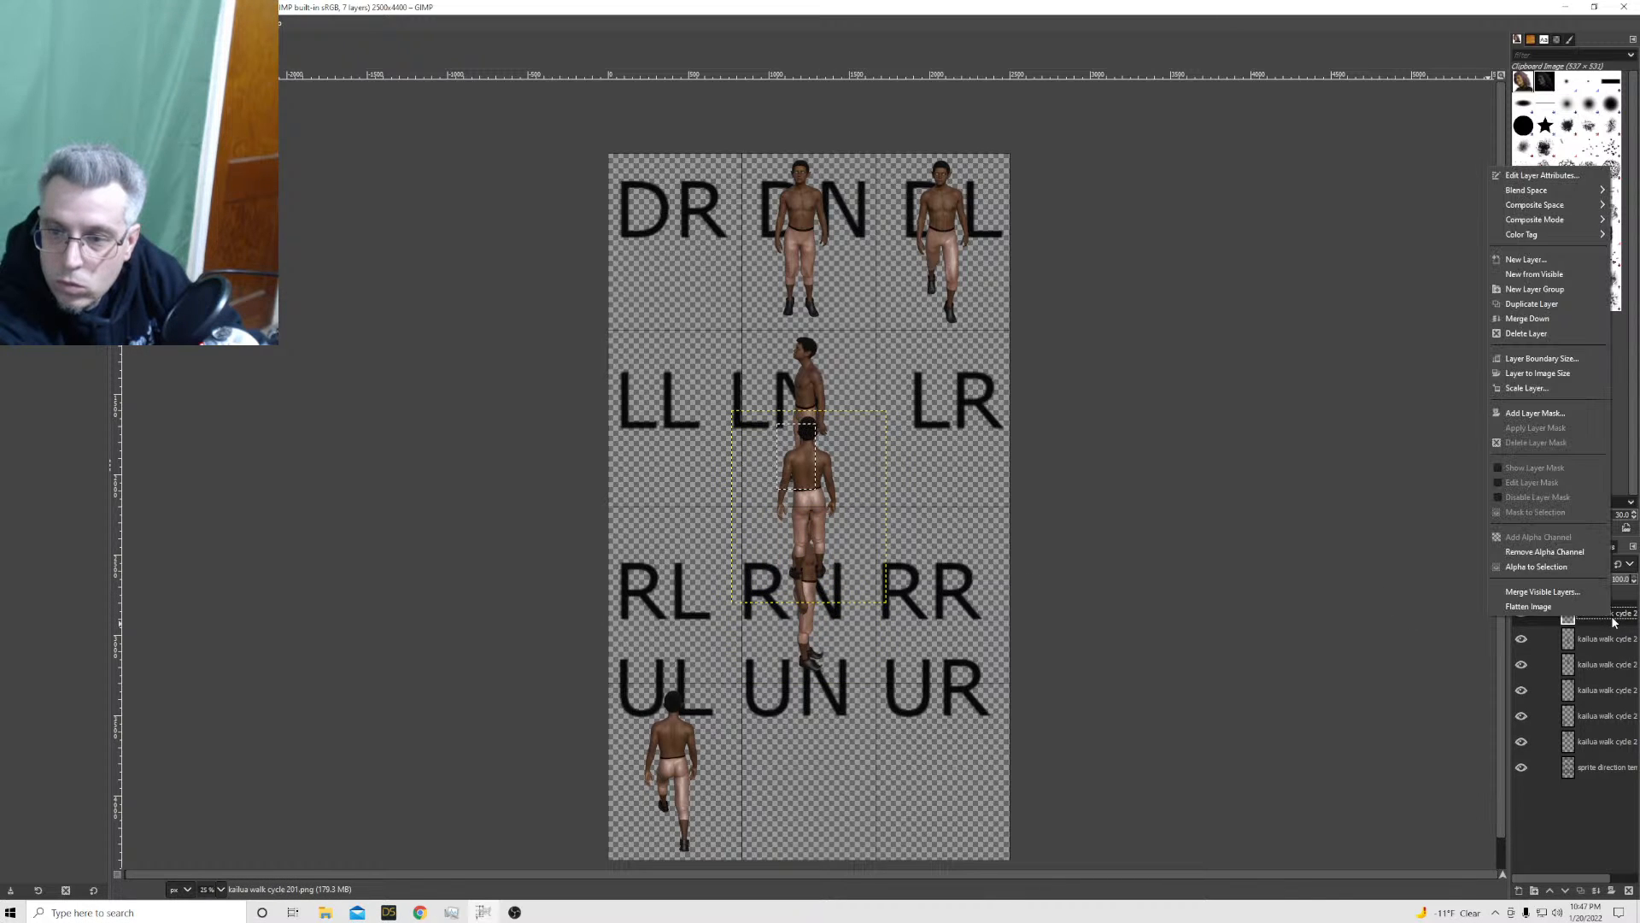
left_click(1525, 389)
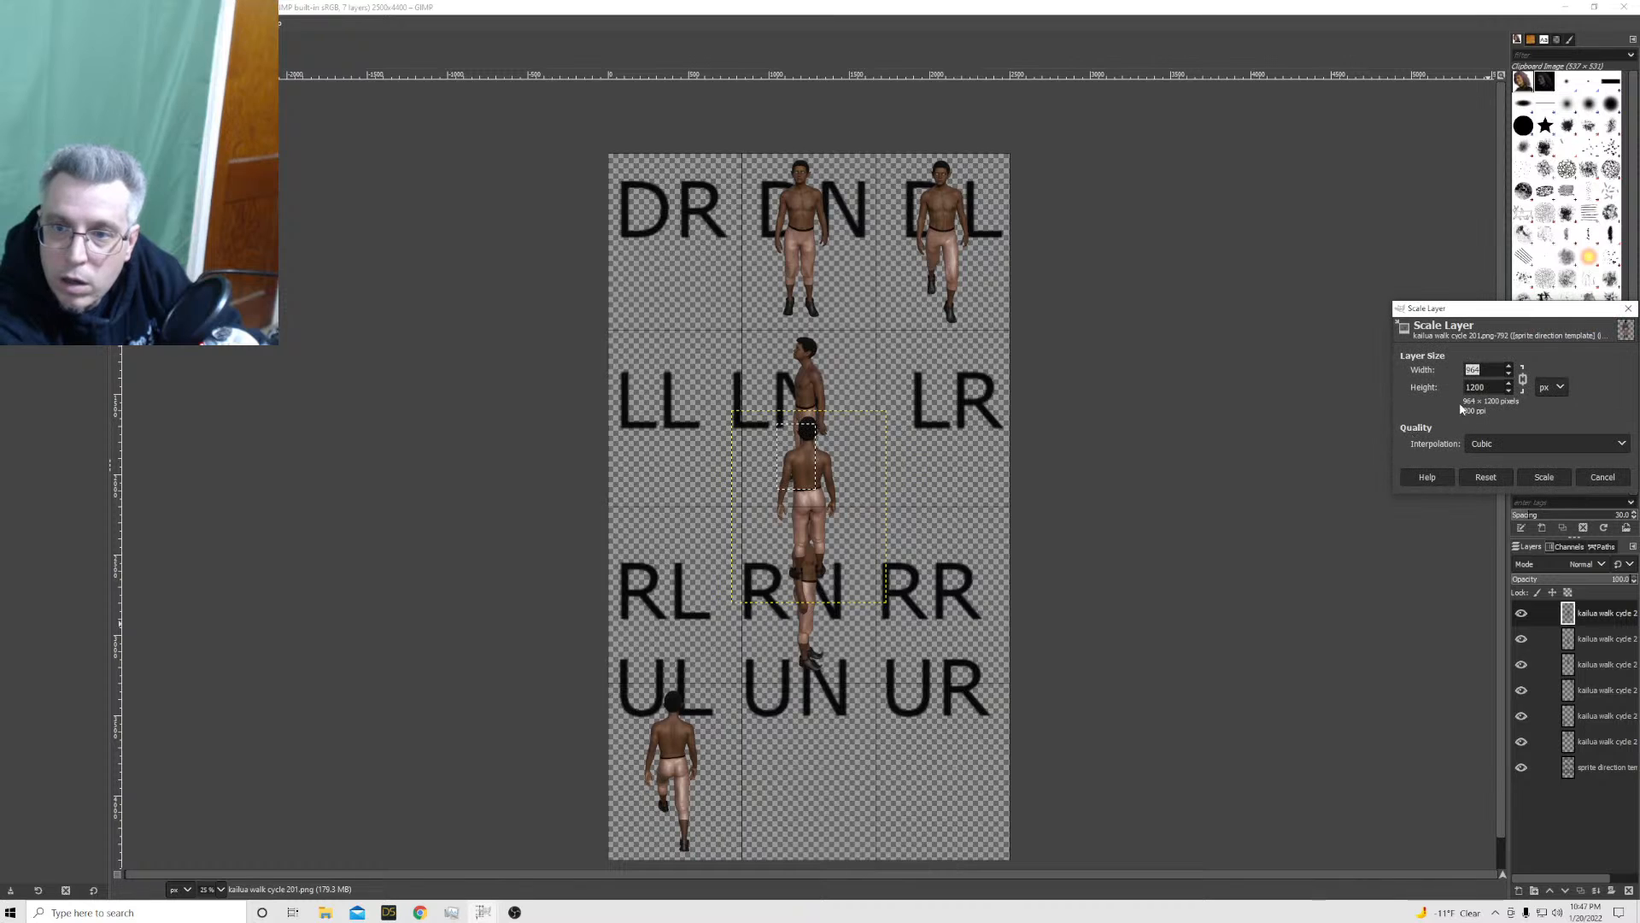
left_click(1490, 388)
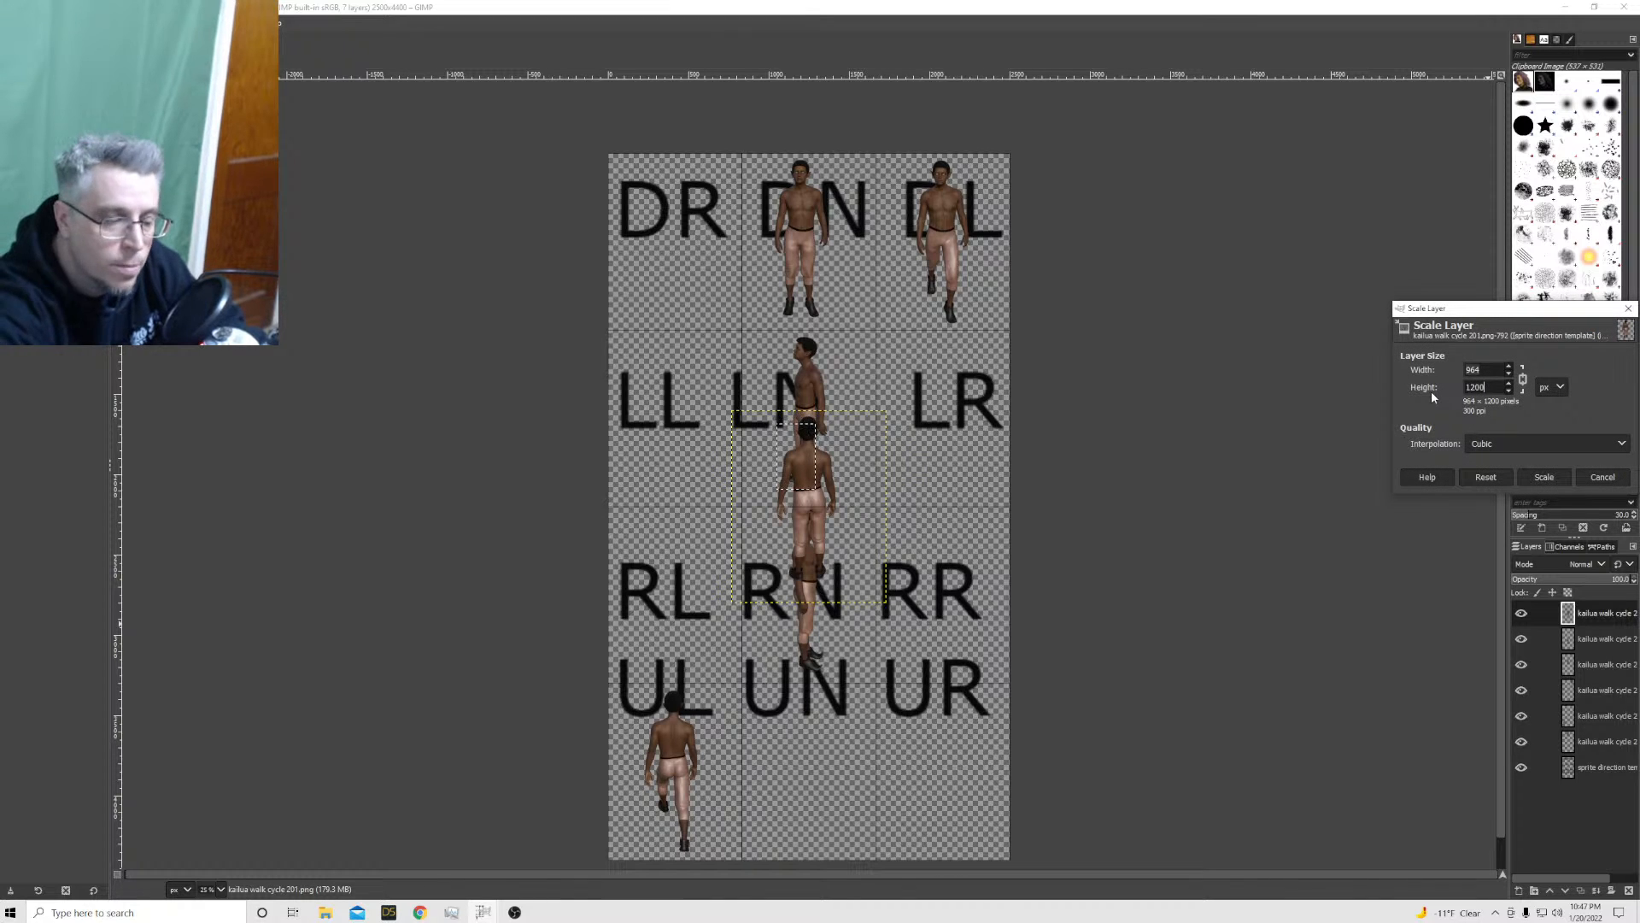
type("11")
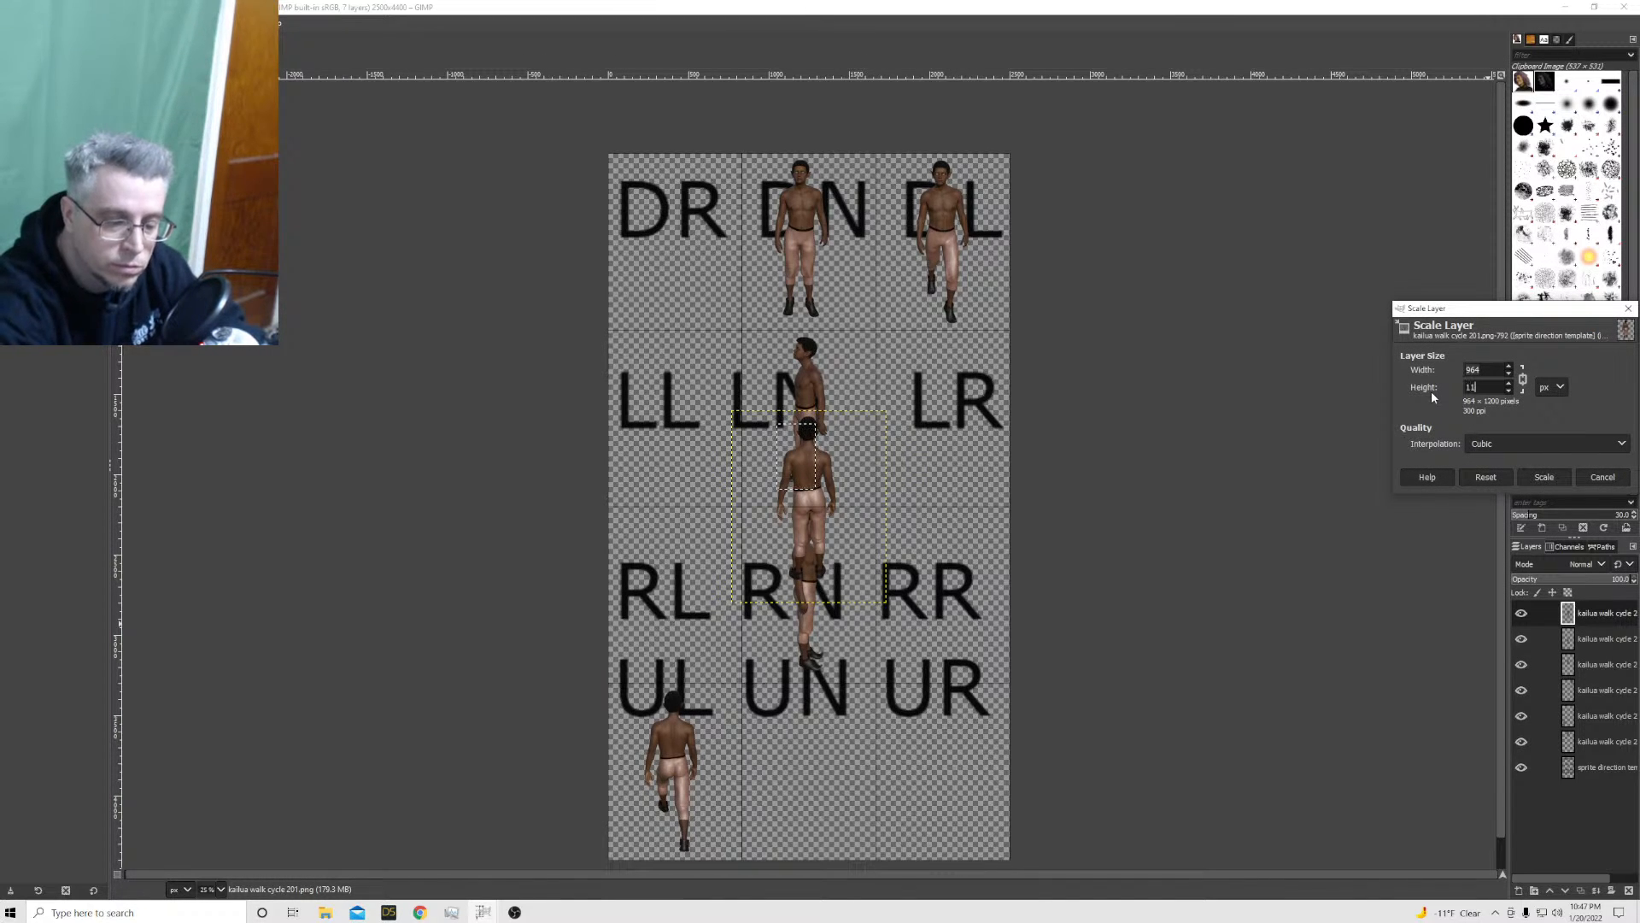
type("00")
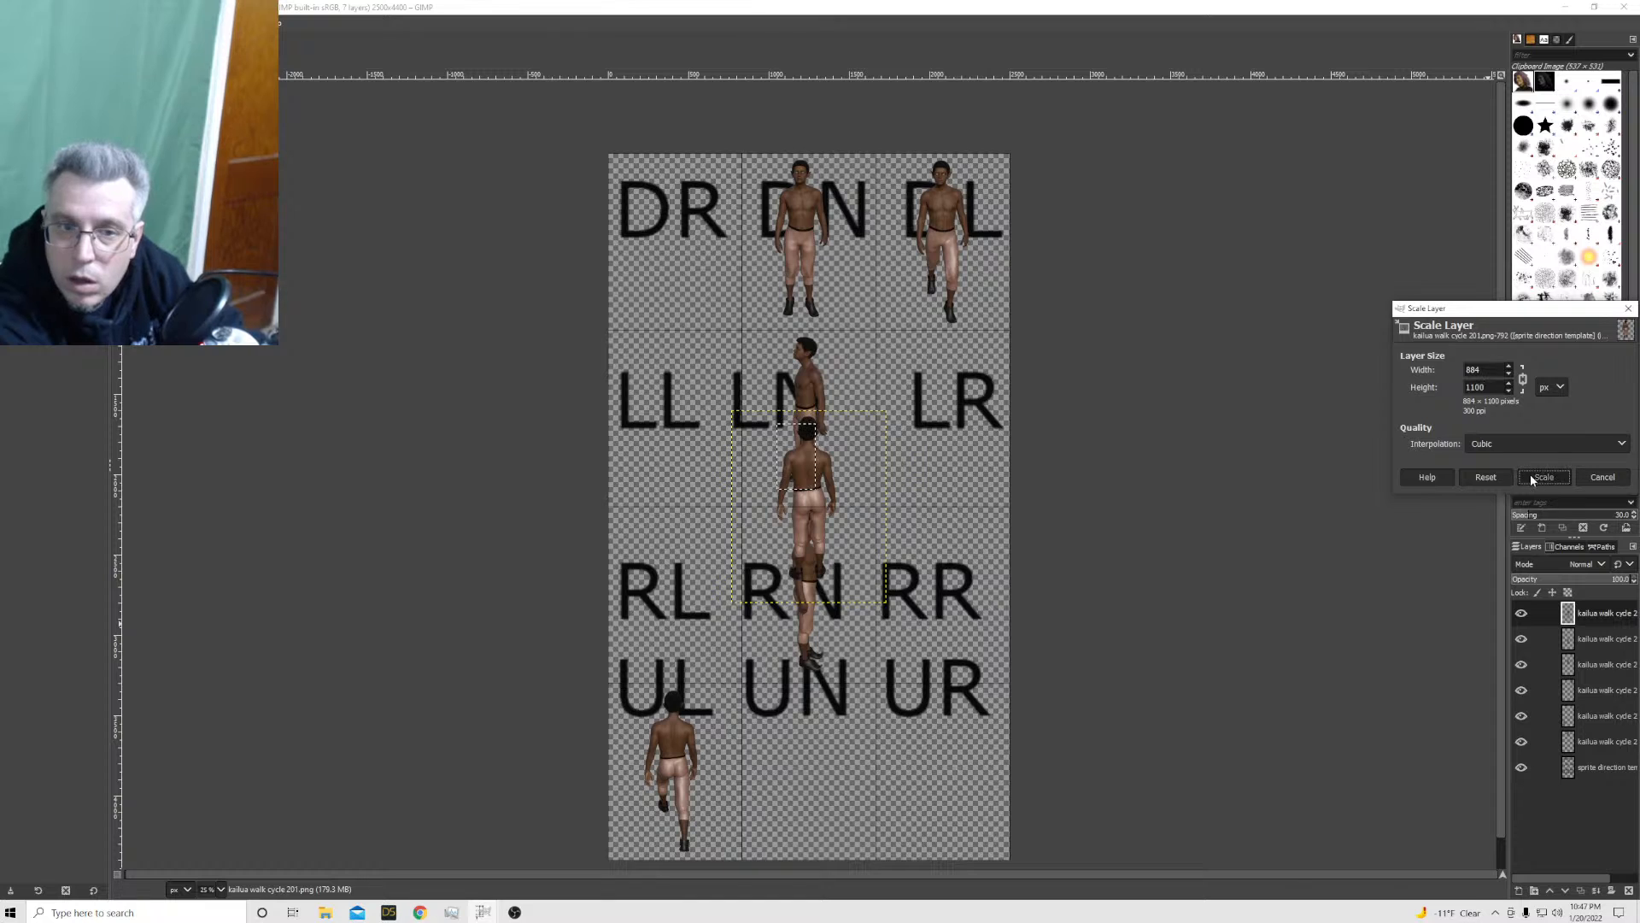
left_click(1539, 476)
left_click_drag(813, 508, 810, 789)
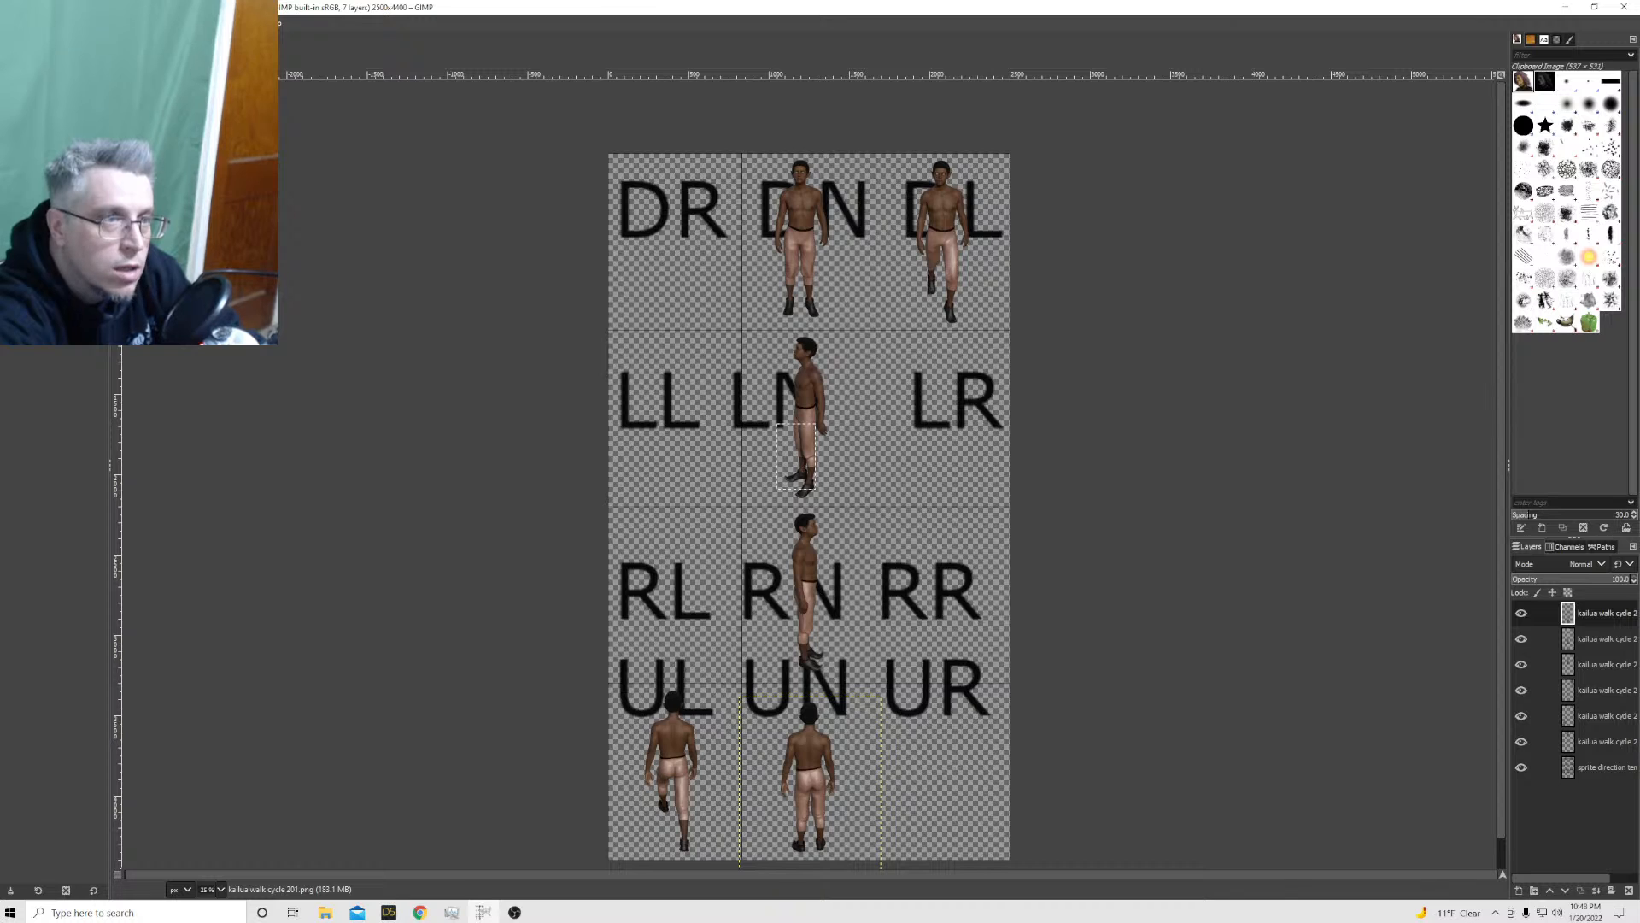
Undo the last move and the layer scaling of the kailua walk cycle 201 sprite
left_click(28, 23)
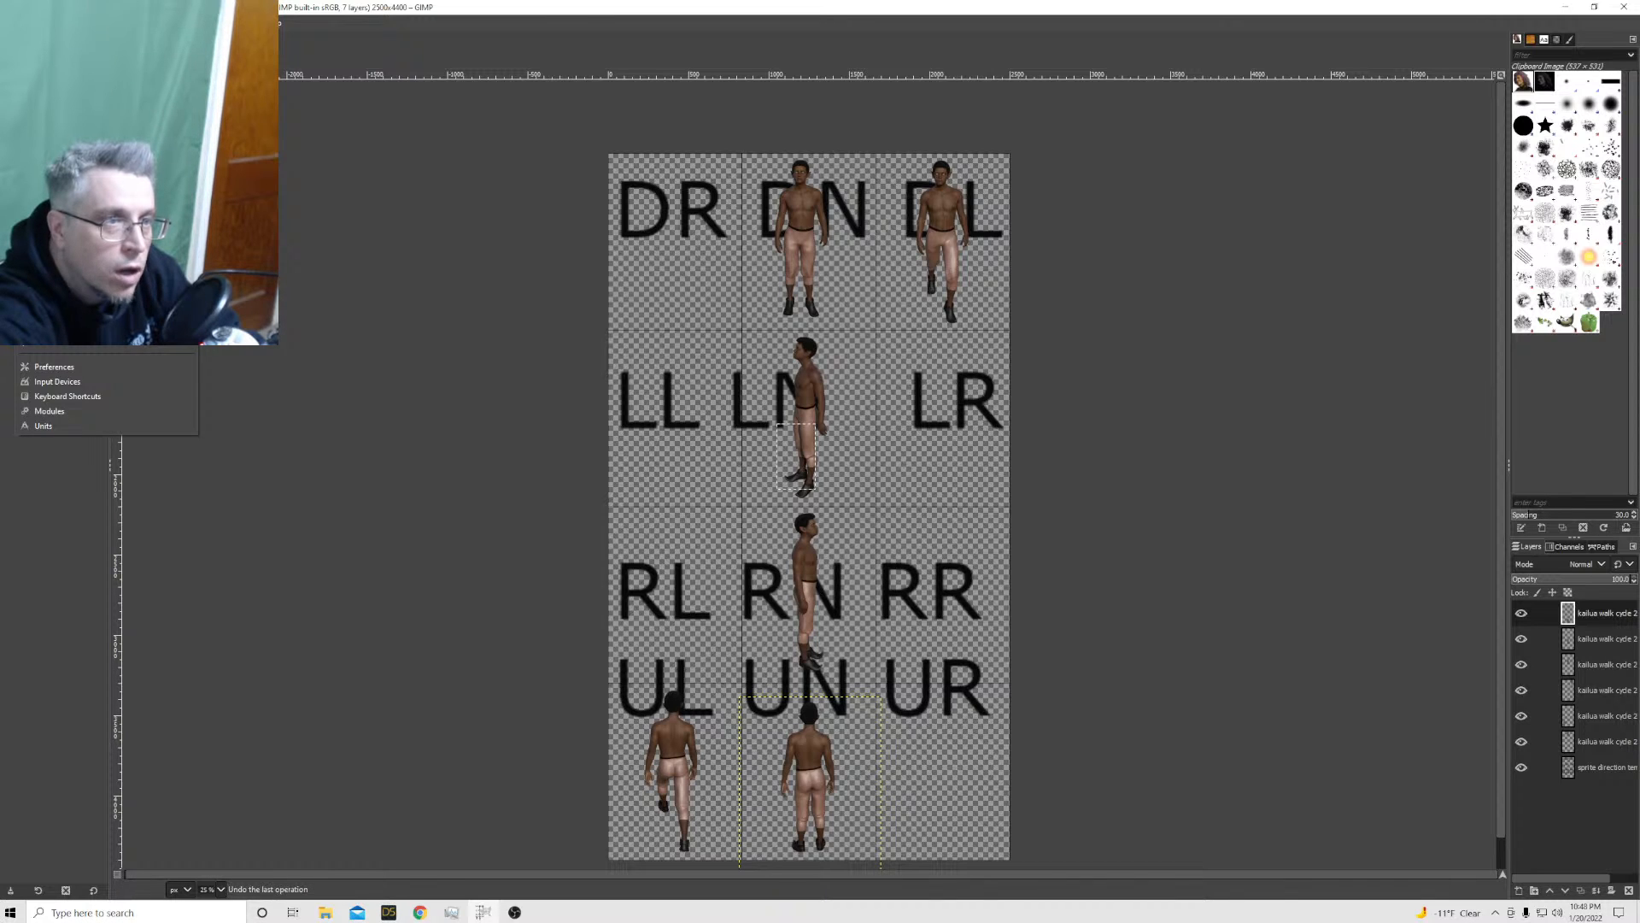
left_click(44, 39)
left_click(28, 23)
left_click(44, 39)
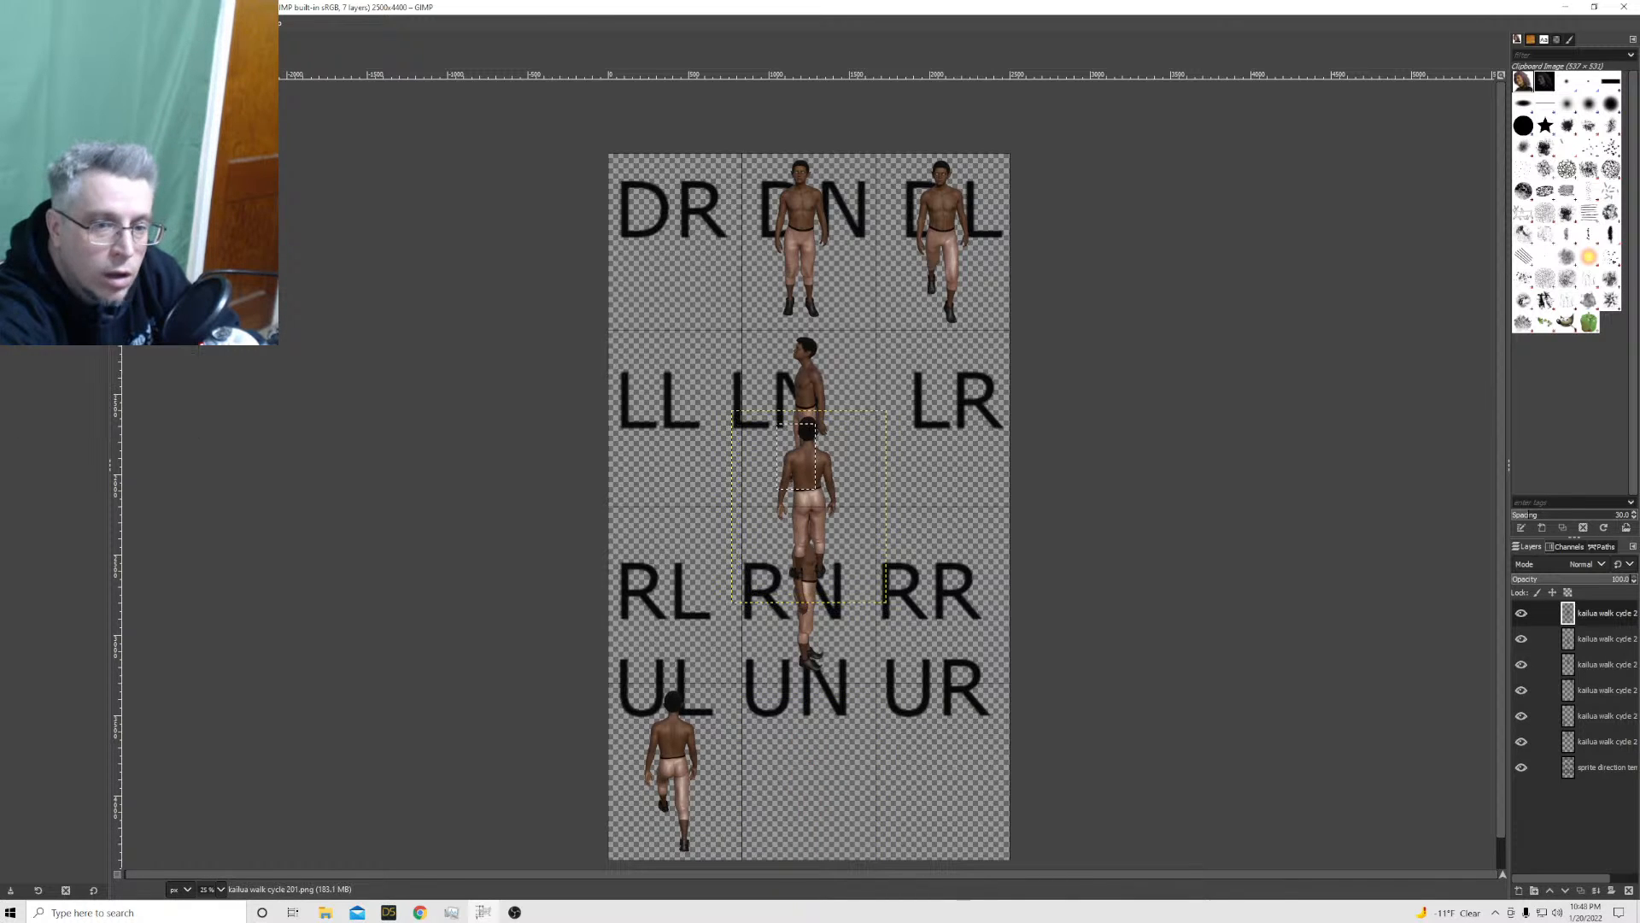
Move the unscaled kailua walk cycle 201 sprite down into the UN cell
left_click_drag(794, 468, 817, 767)
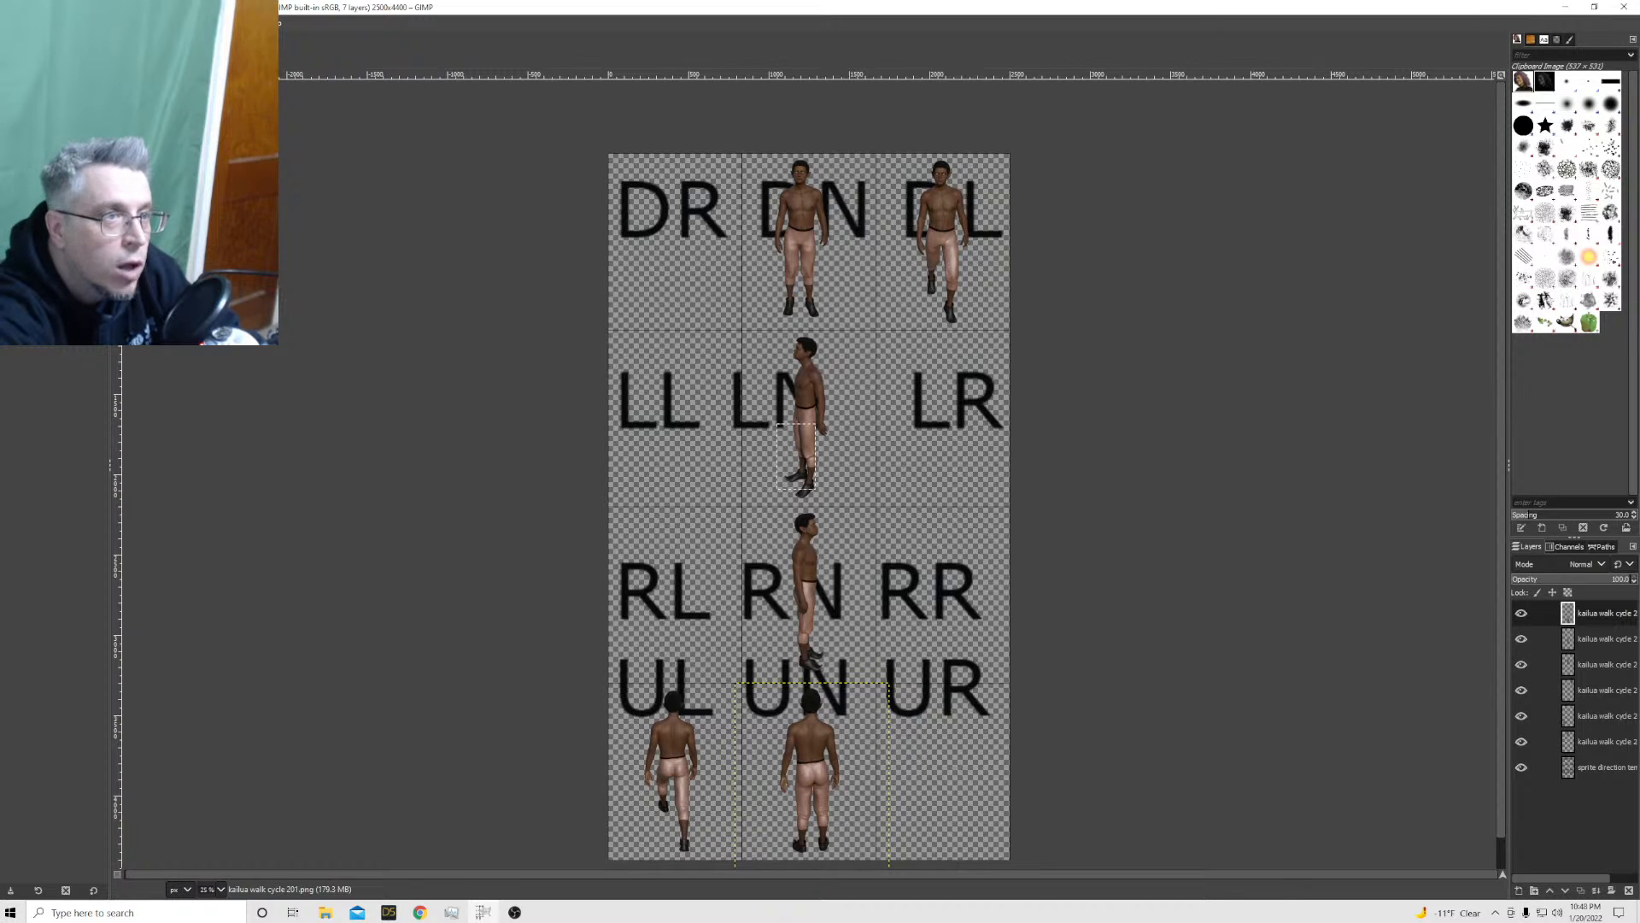
Open the kailua walk cycle 206 to 211 PNG files together as new layers in the sprite template
left_click(40, 23)
mouse_move(9, 23)
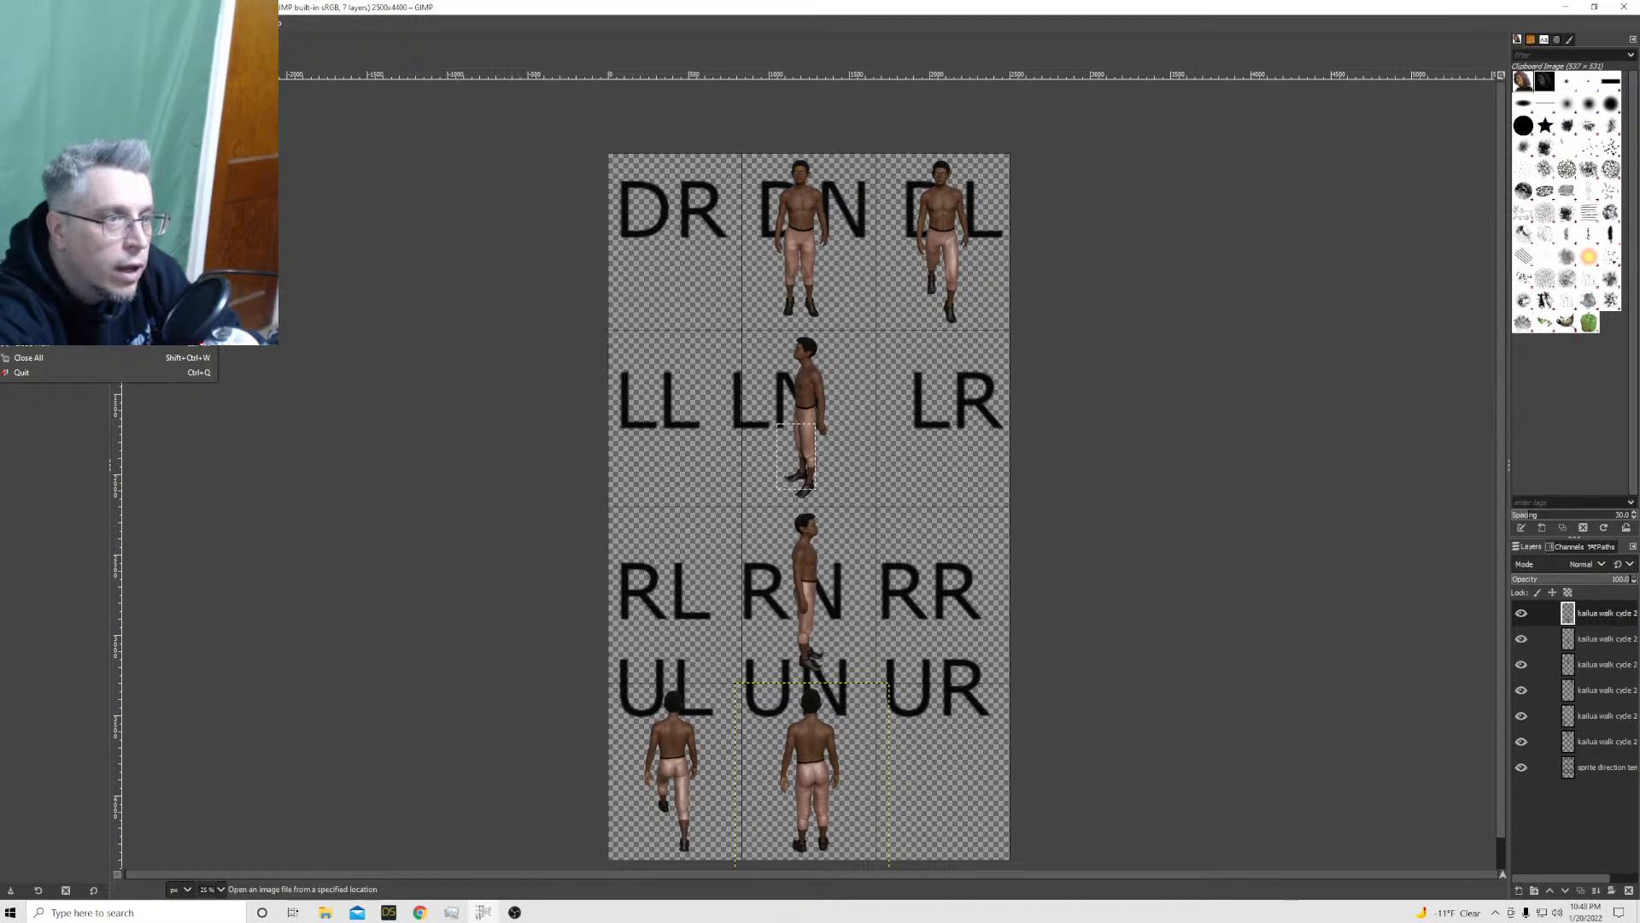
left_click(53, 83)
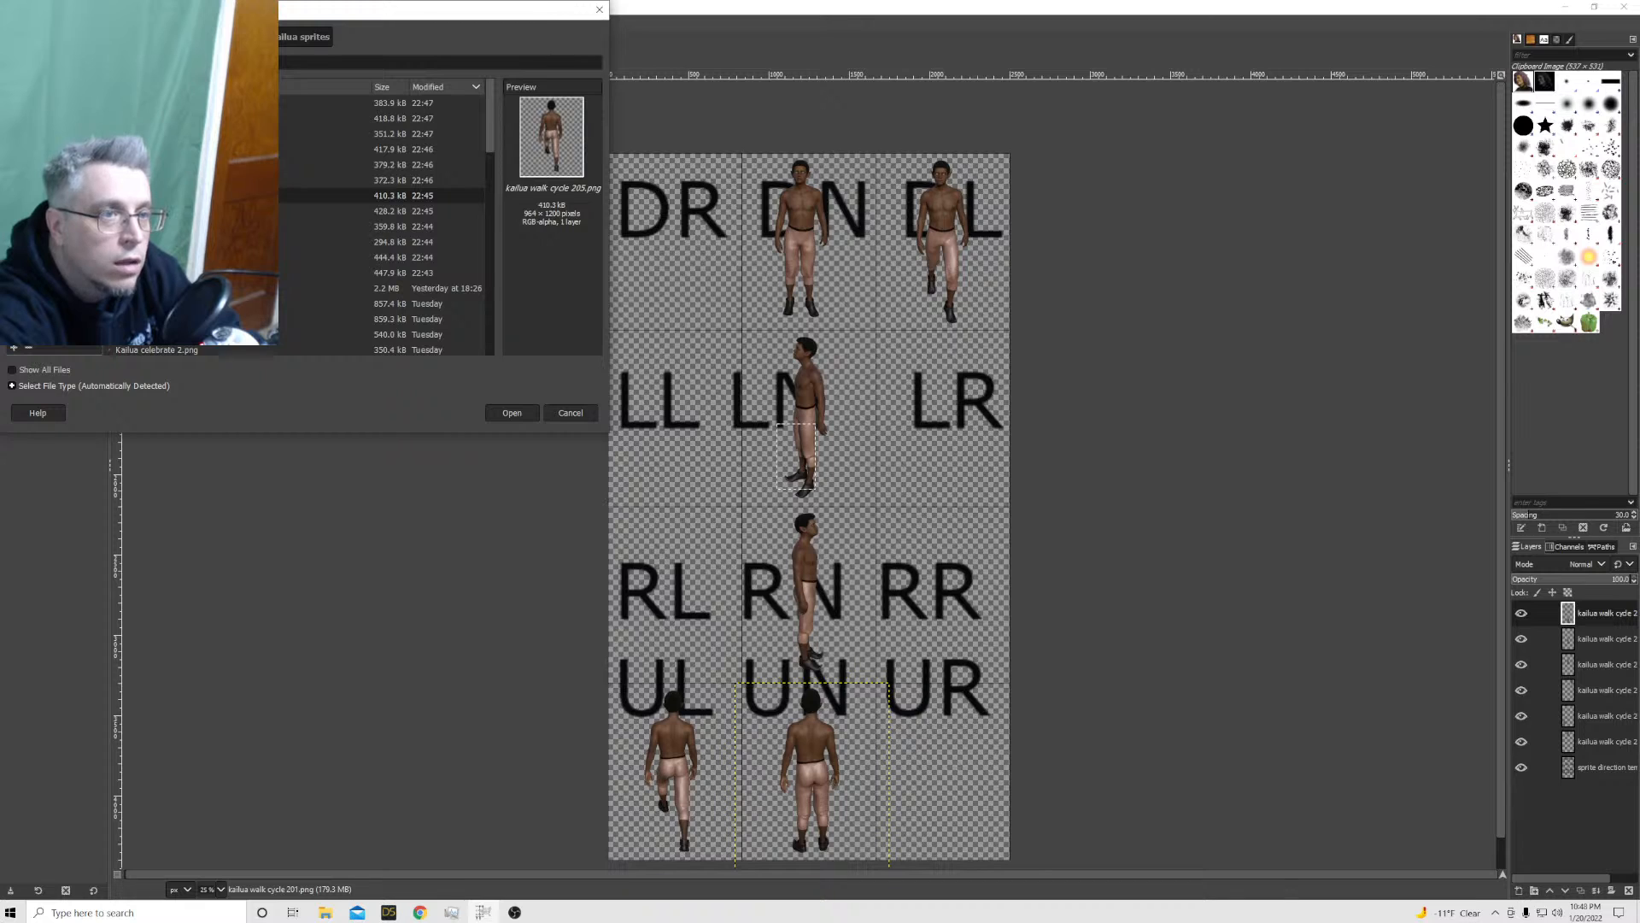
left_click(197, 180)
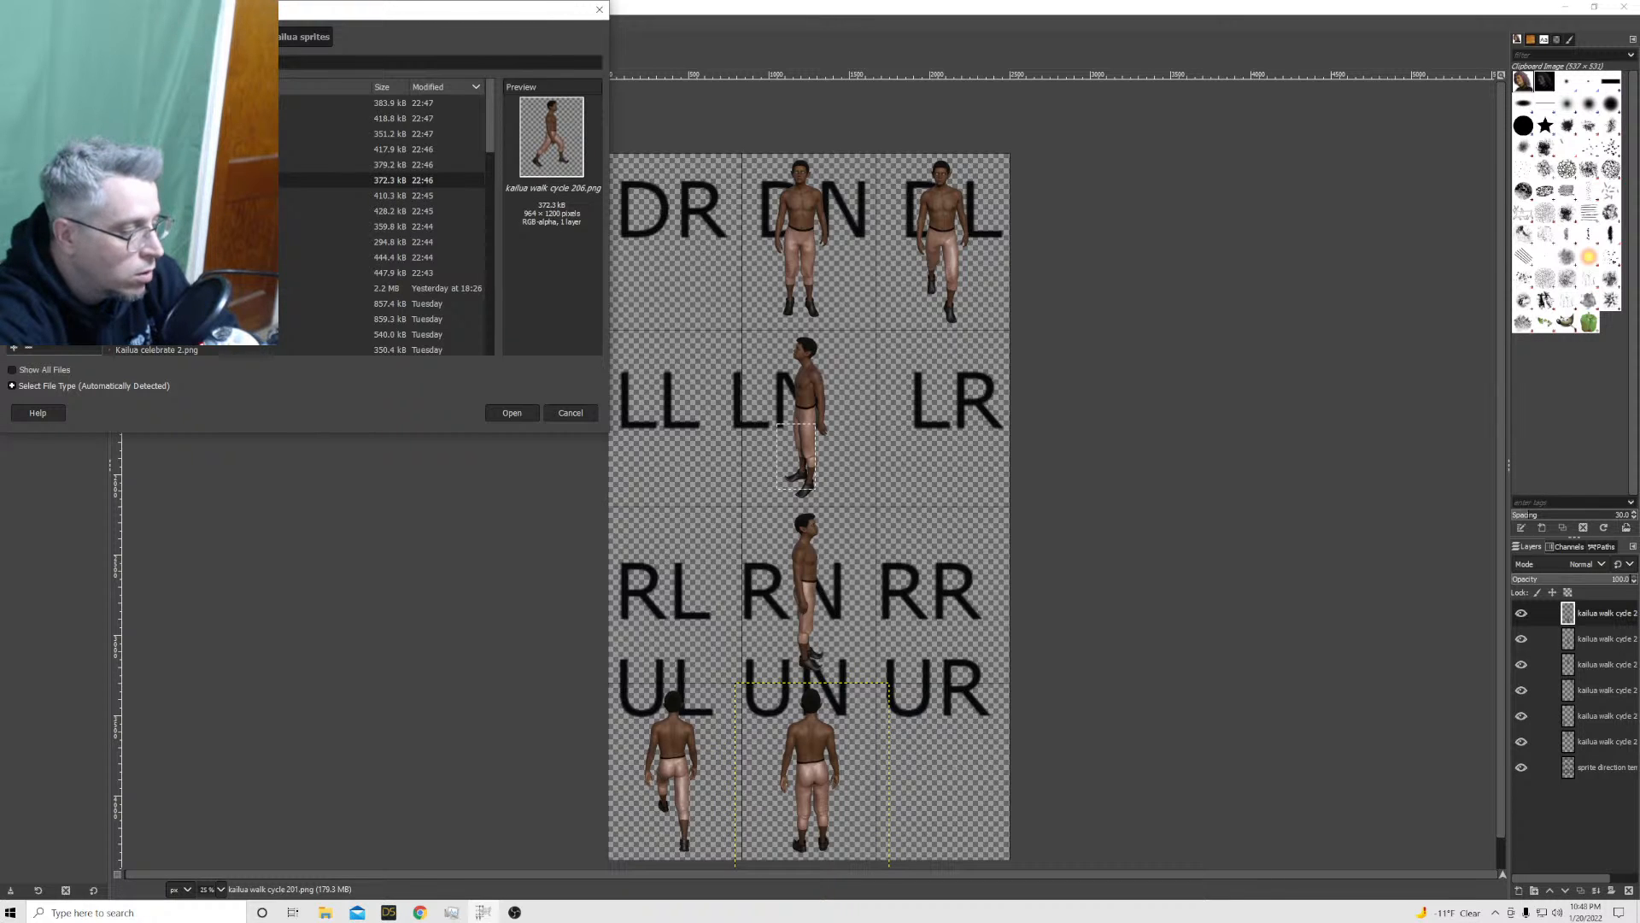
left_click(196, 103, "shift")
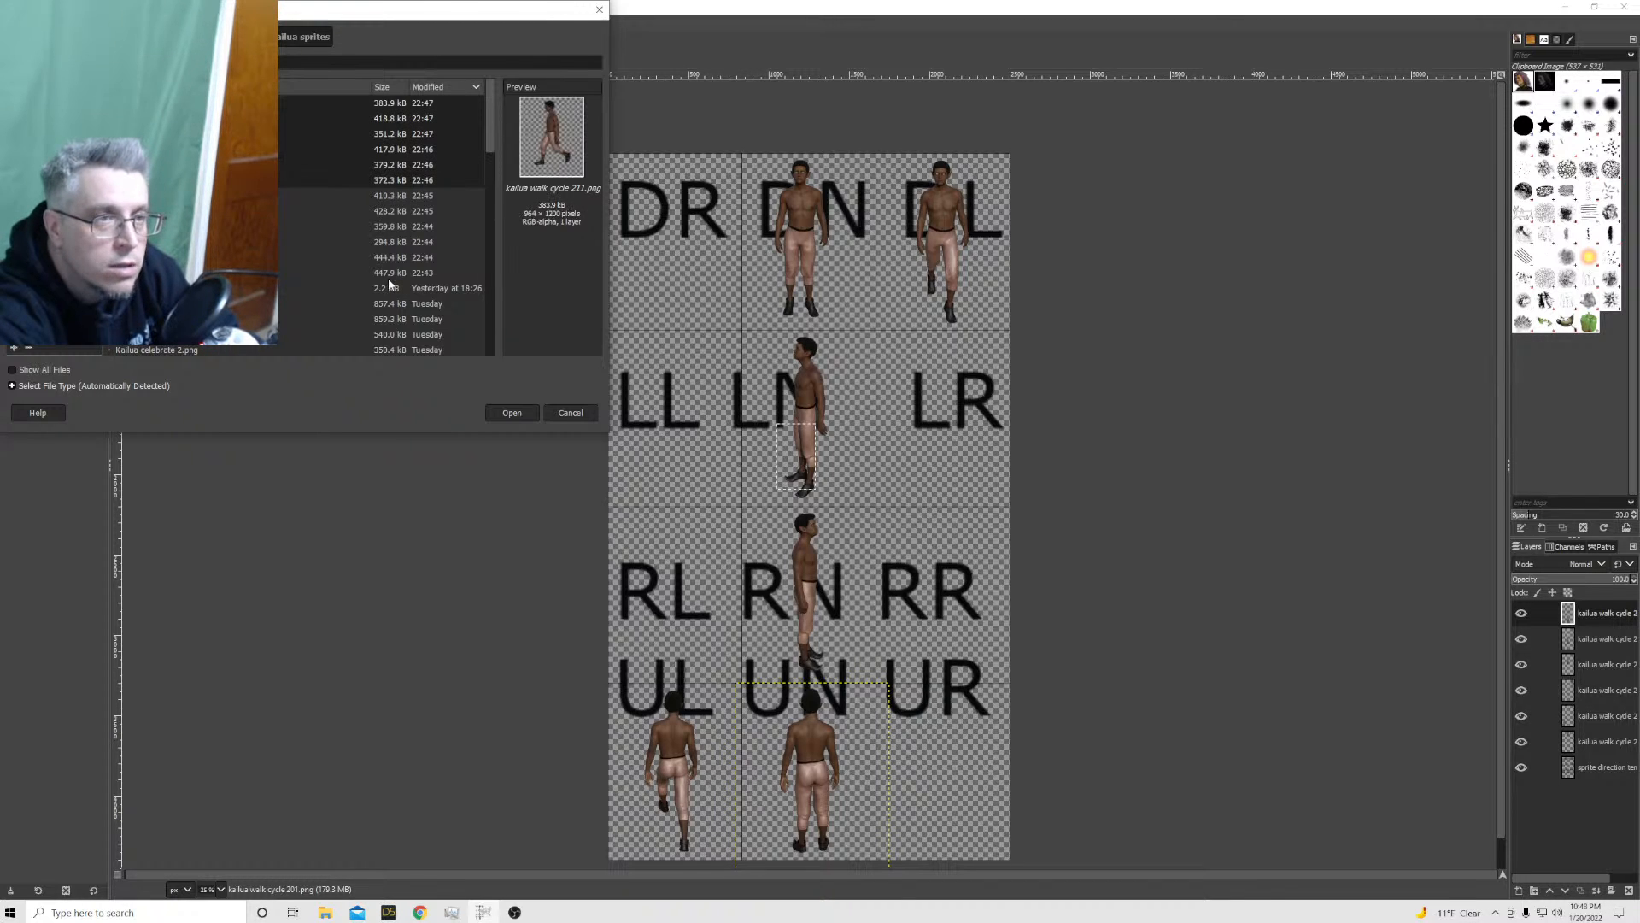
left_click(531, 414)
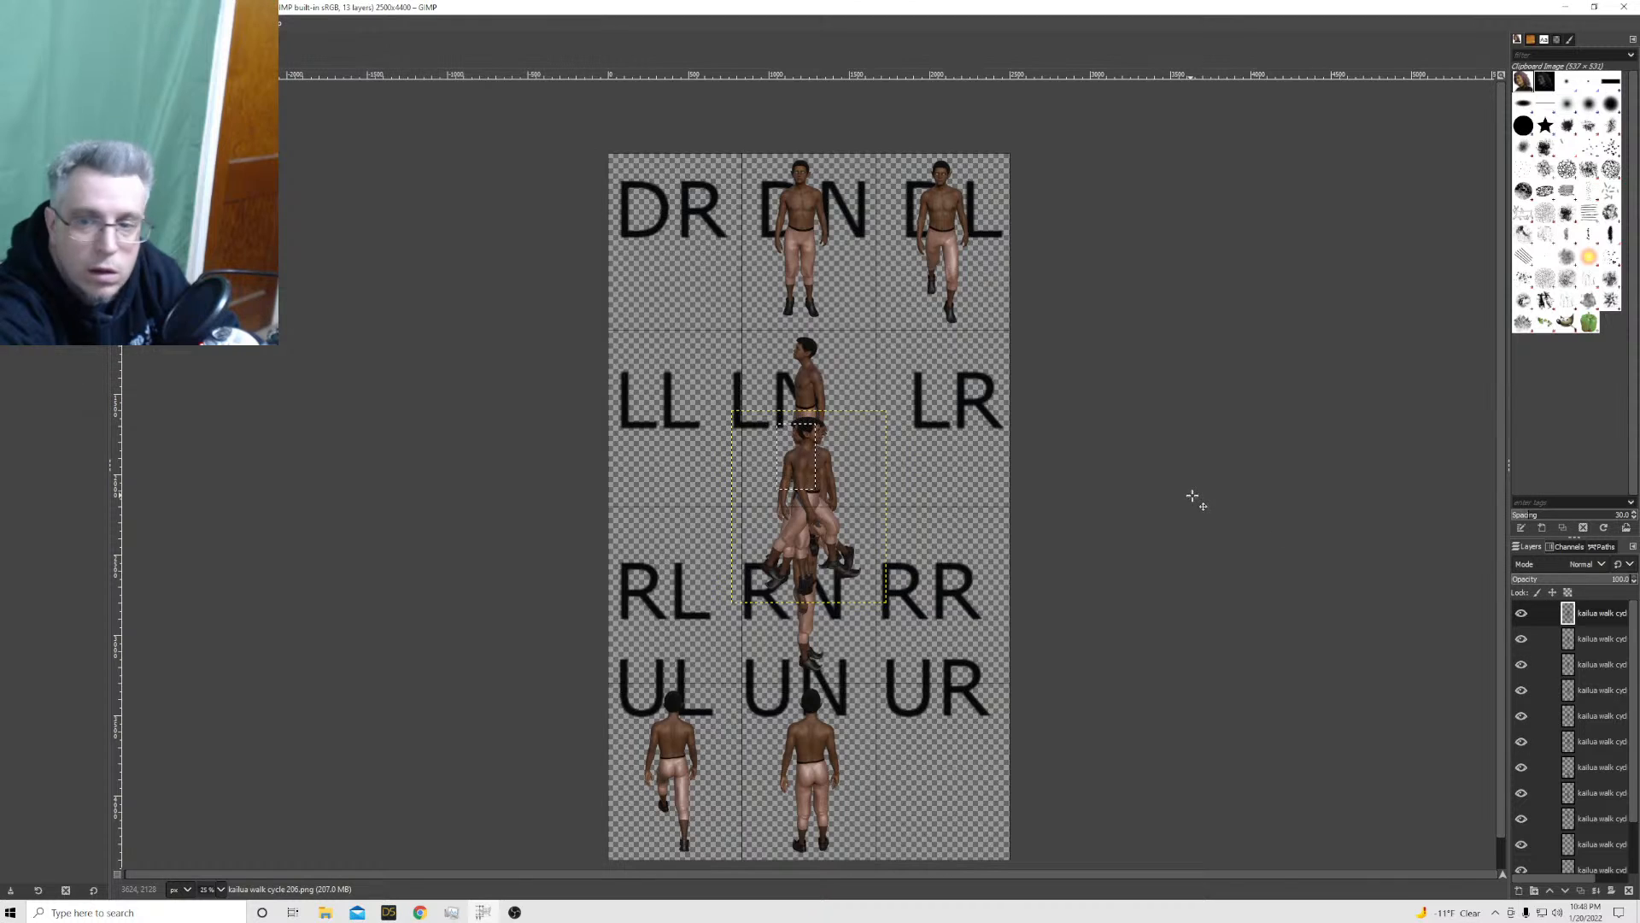
Try scaling the kailua walk cycle 206 layer to 884 × 1100 px and moving the sprite into the RL cell
right_click(1602, 617)
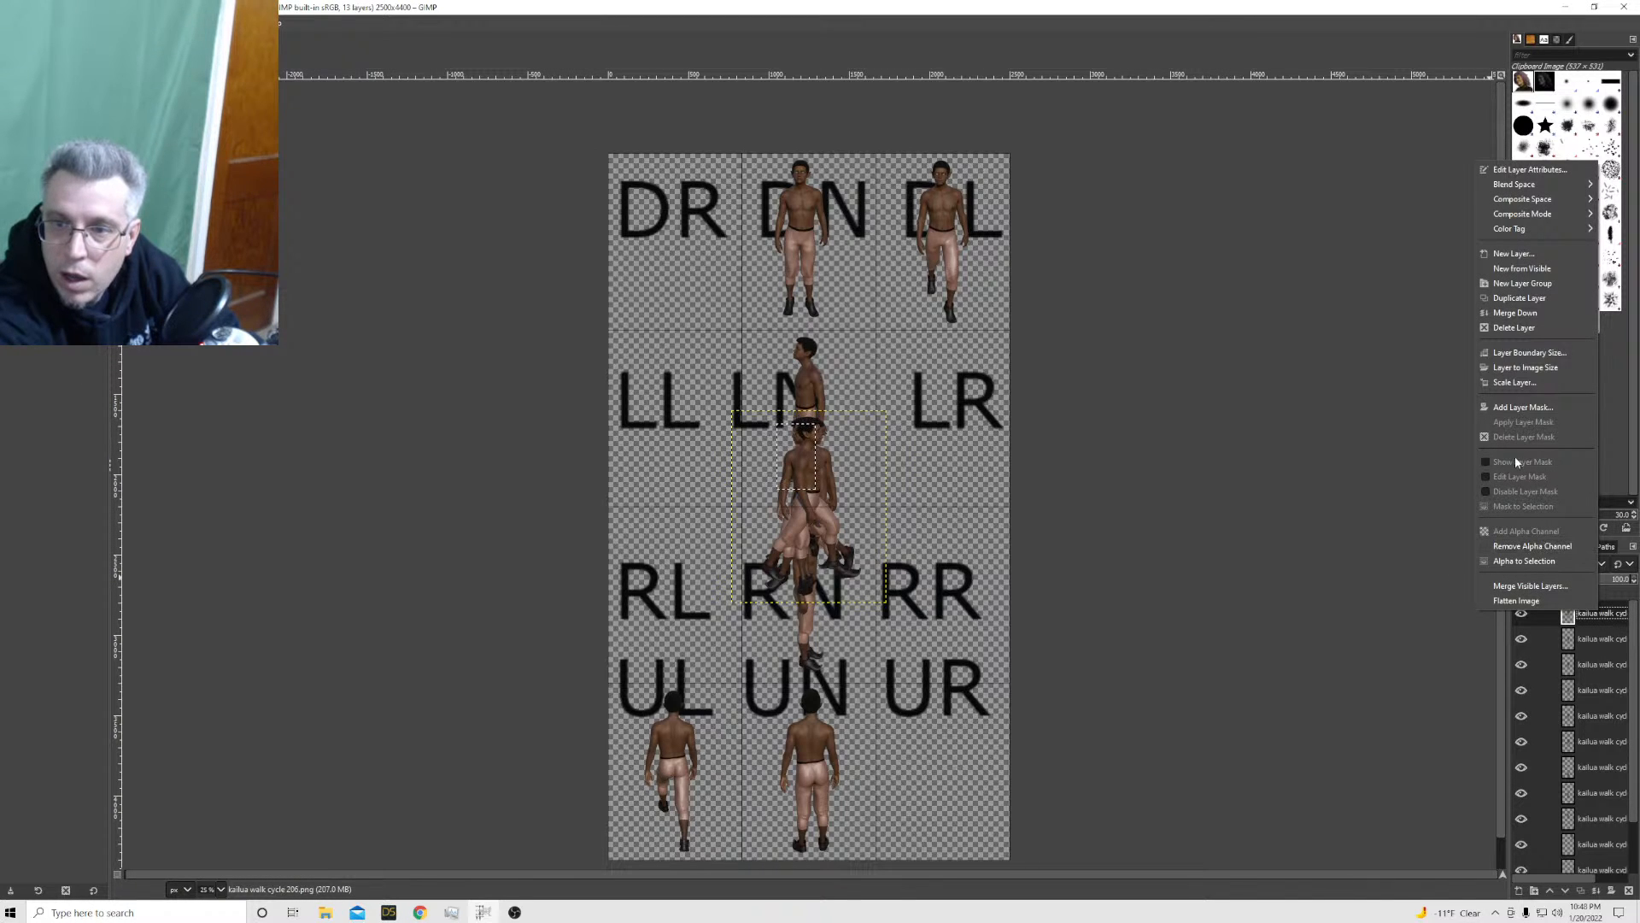
left_click(1514, 382)
key("Tab")
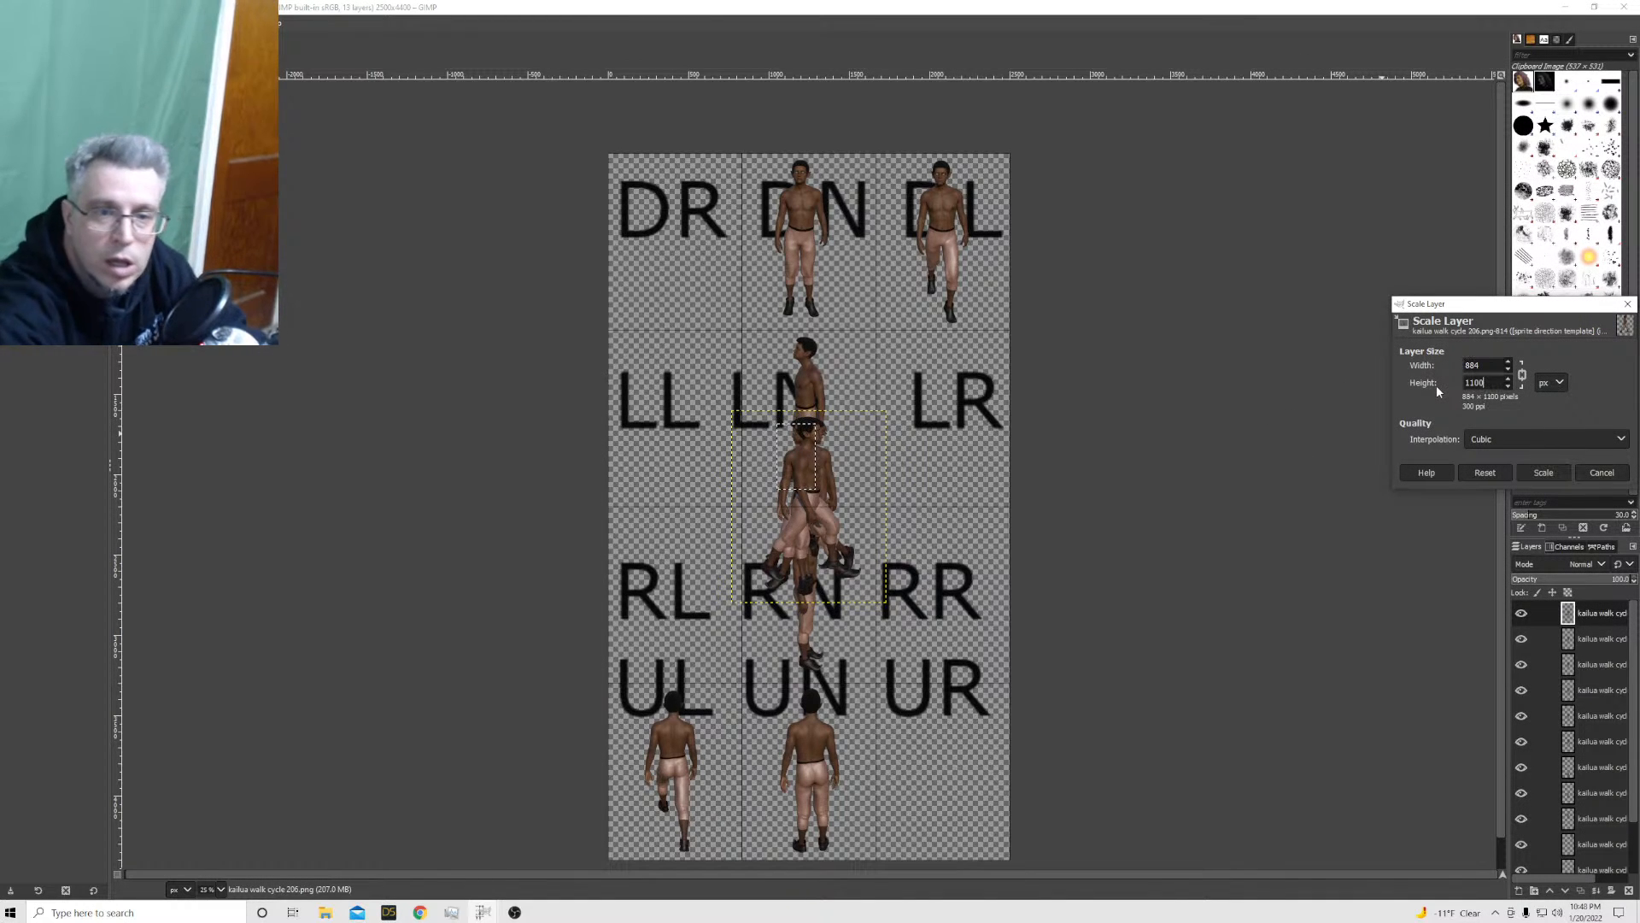
left_click(1544, 474)
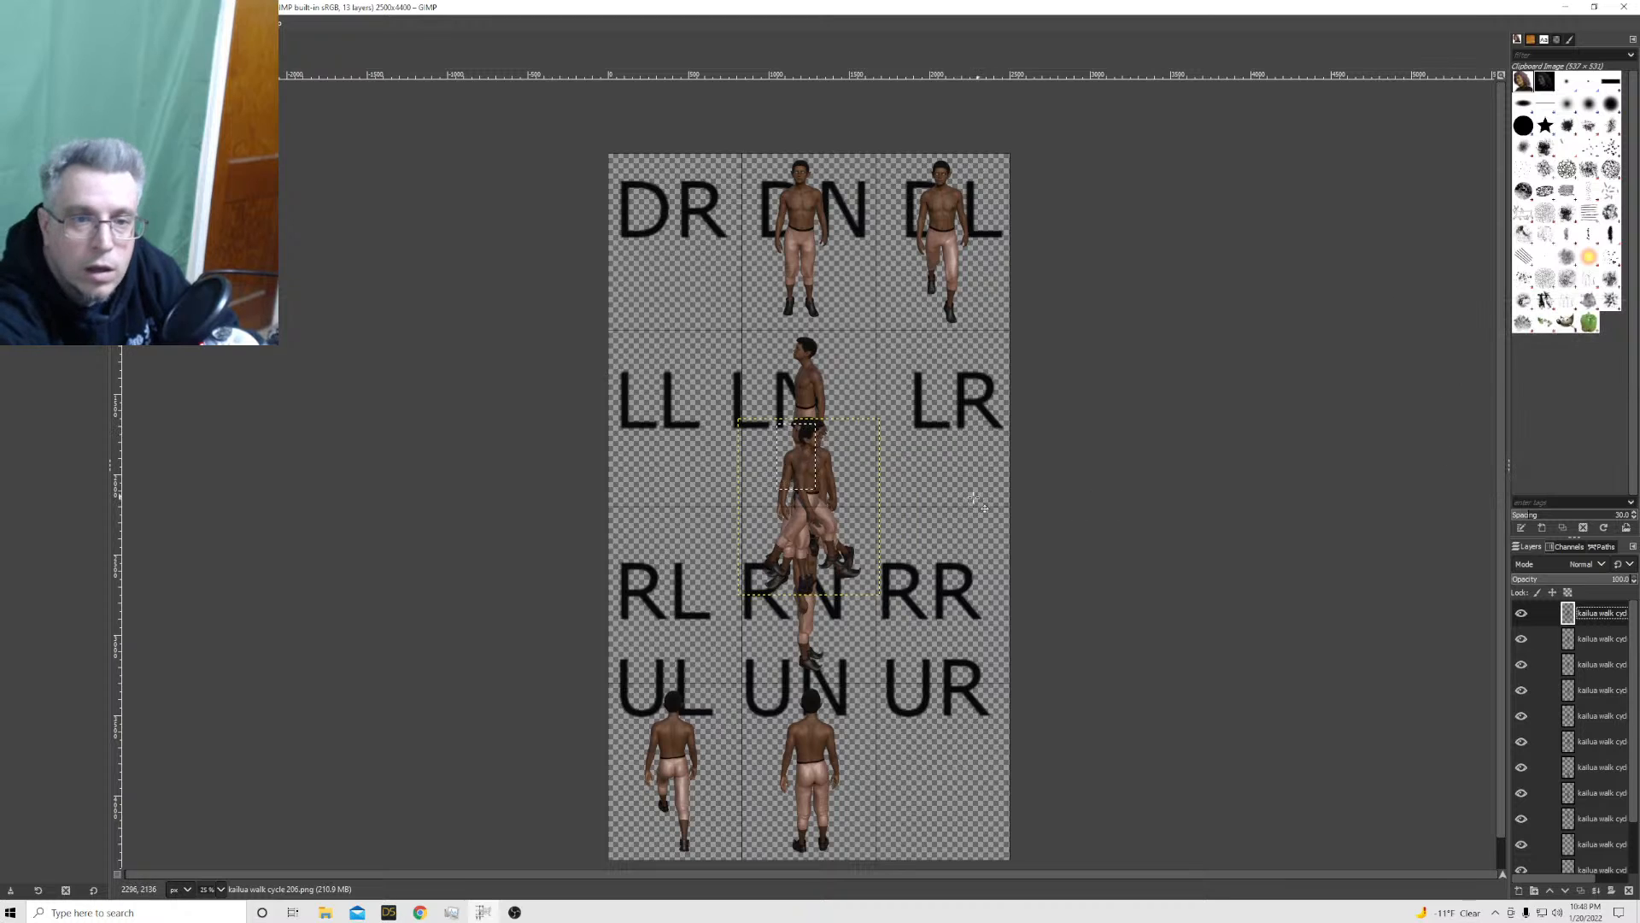
left_click_drag(789, 529, 665, 630)
Undo the last move and the layer scaling of the kailua walk cycle 206 sprite
left_click(29, 23)
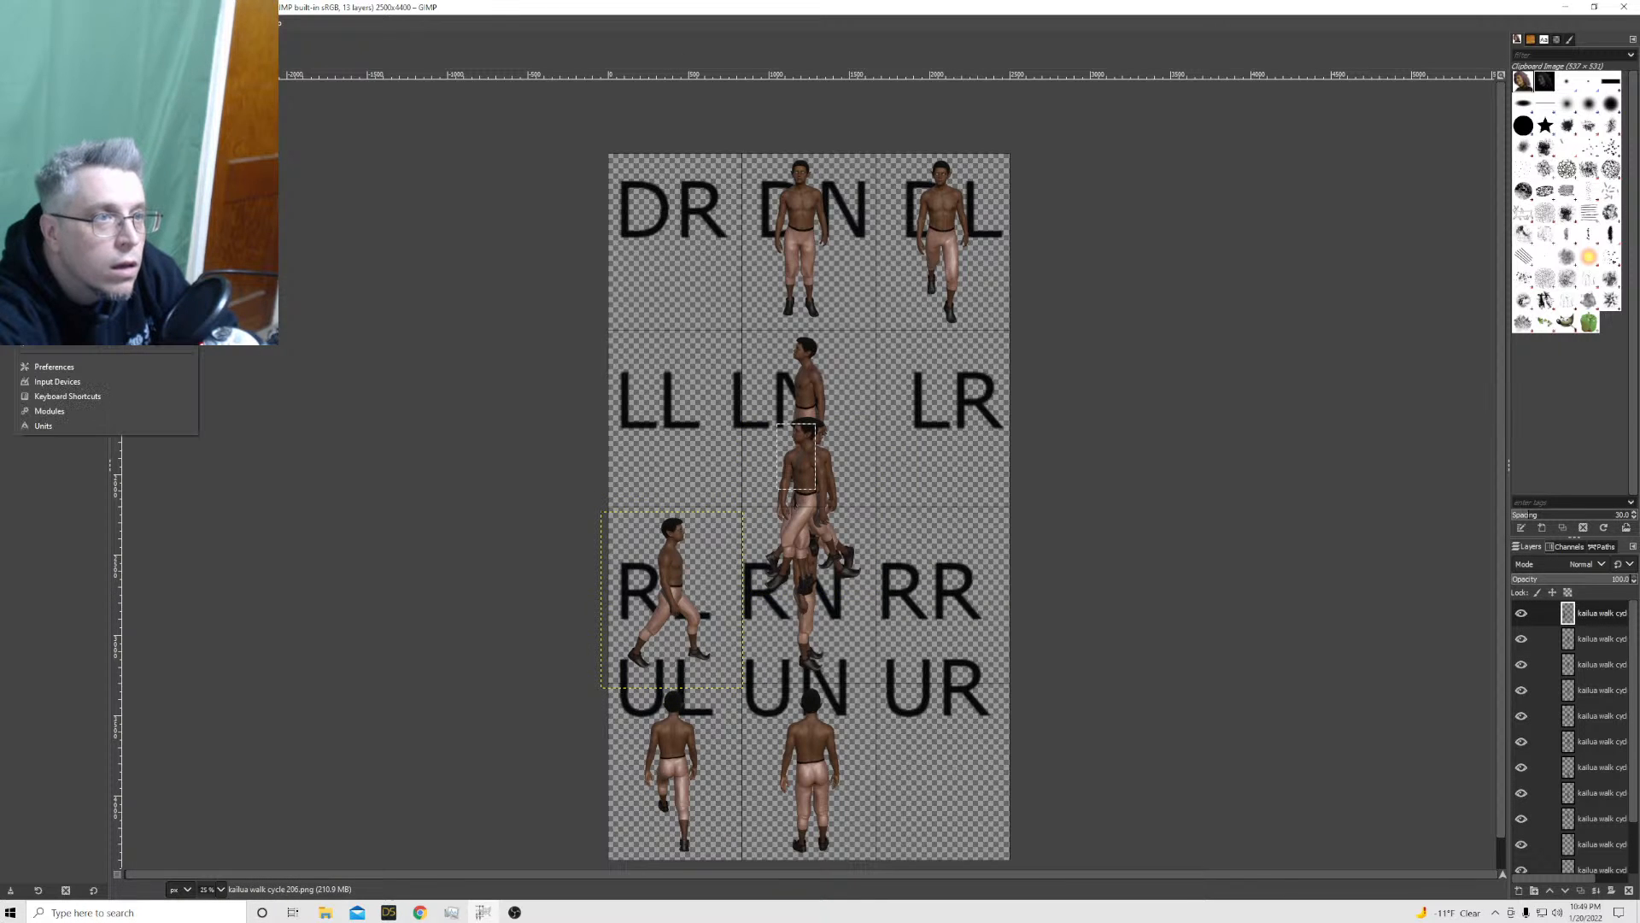
left_click(51, 40)
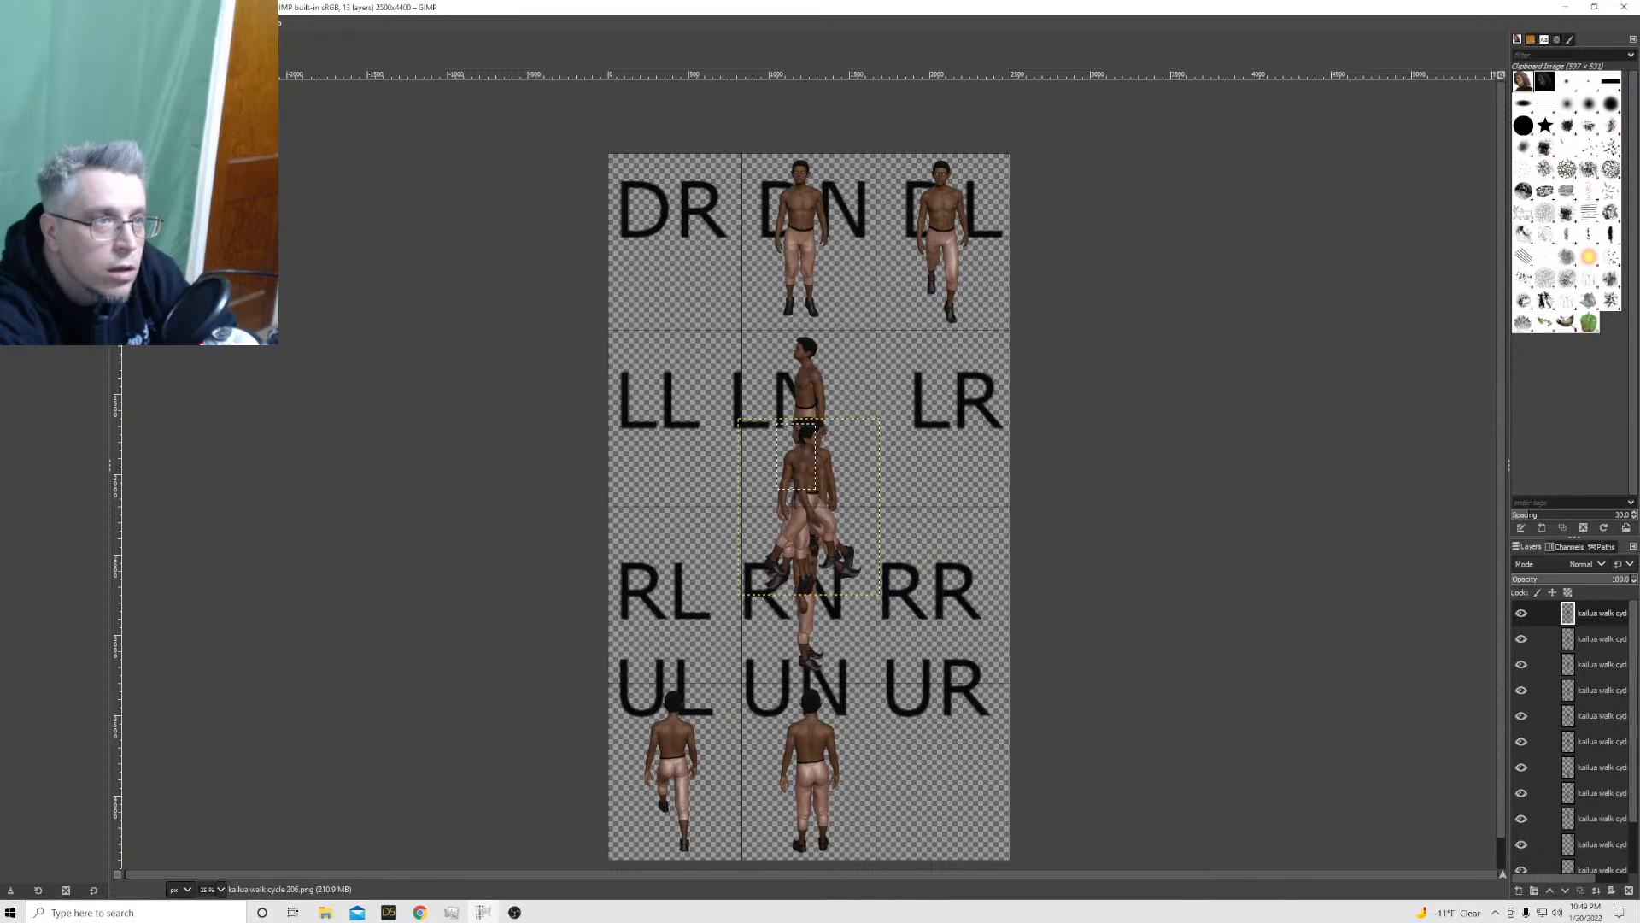
left_click(29, 23)
left_click(52, 40)
left_click(29, 23)
left_click(51, 40)
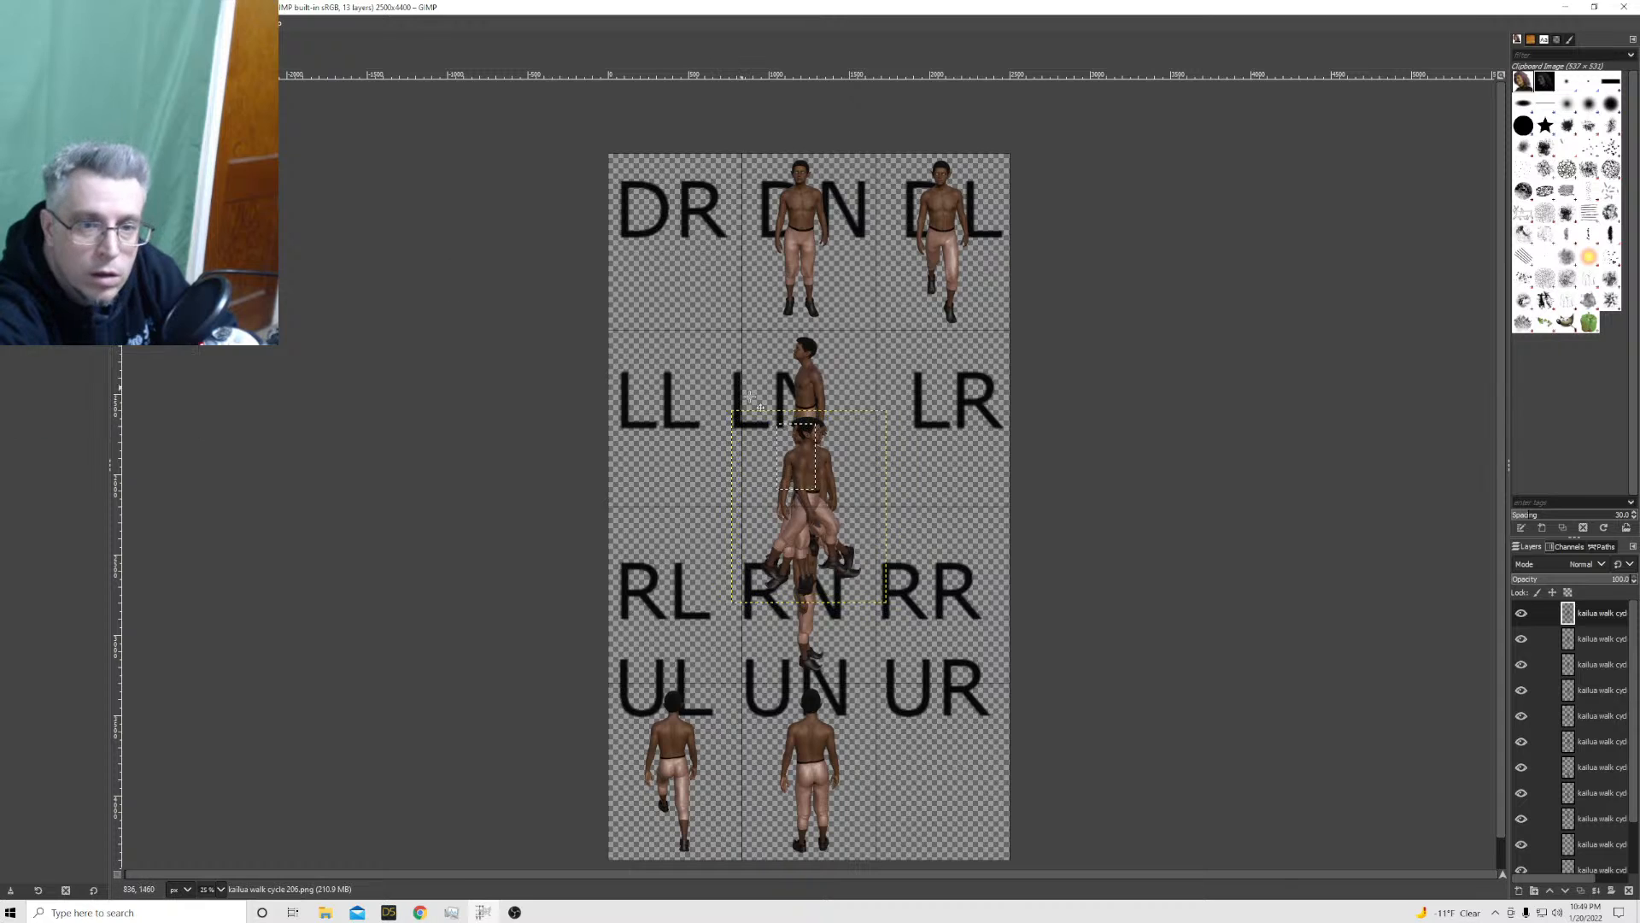
Move the unscaled kailua walk cycle 206 sprite into the RL cell and the 207 sprite into the LL cell
left_click_drag(799, 483, 687, 588)
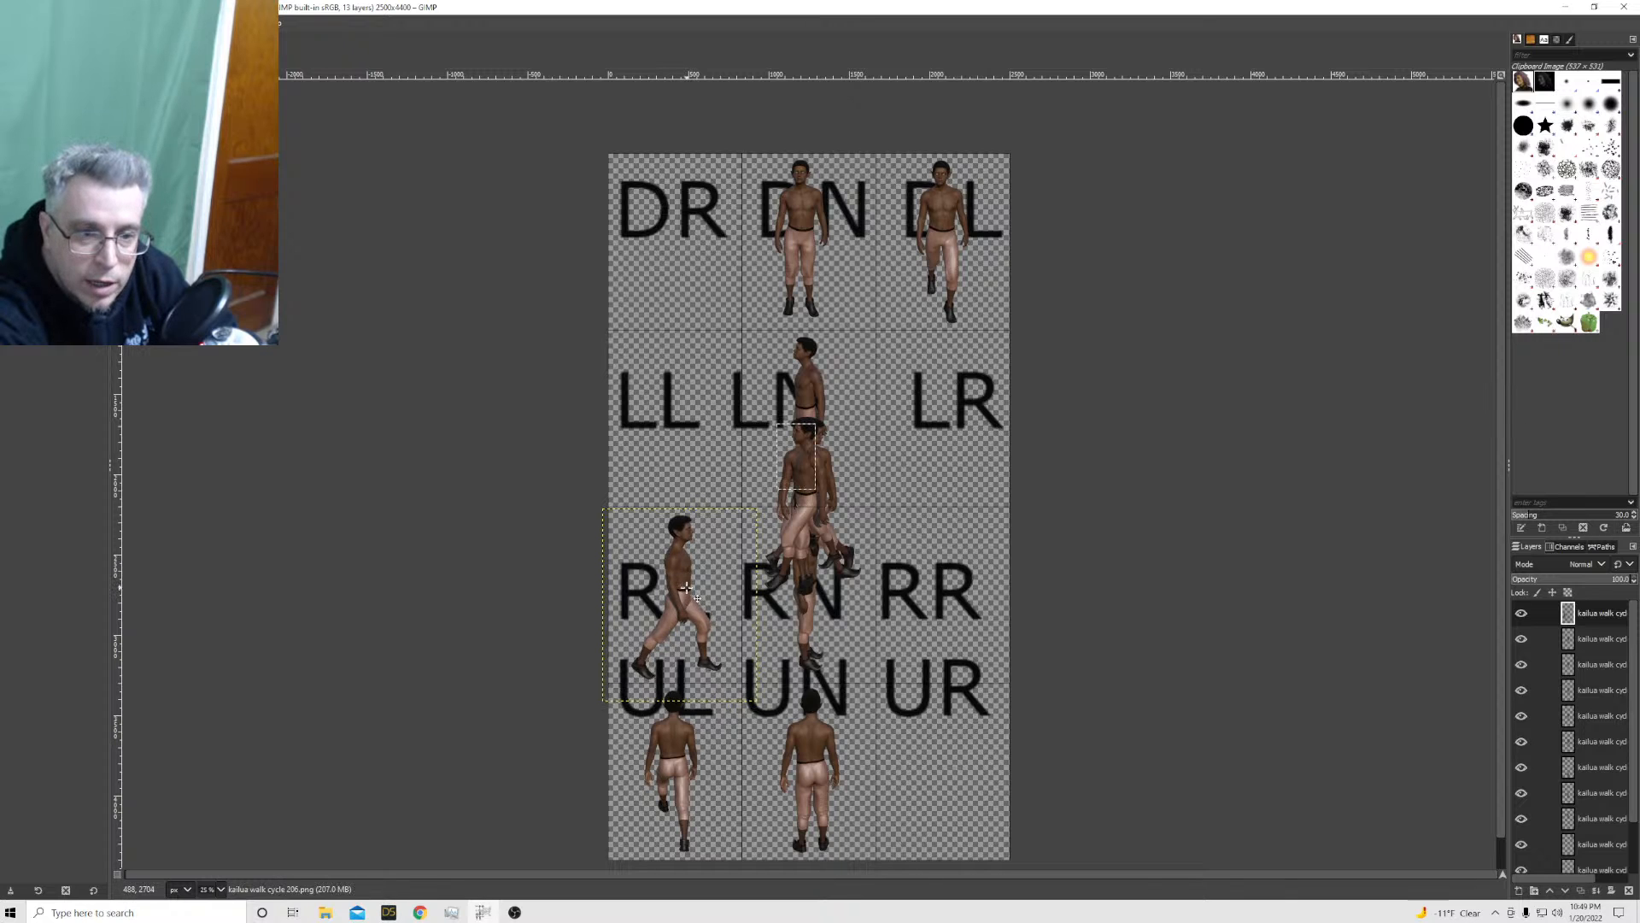
left_click(1595, 647)
left_click_drag(784, 497, 878, 534)
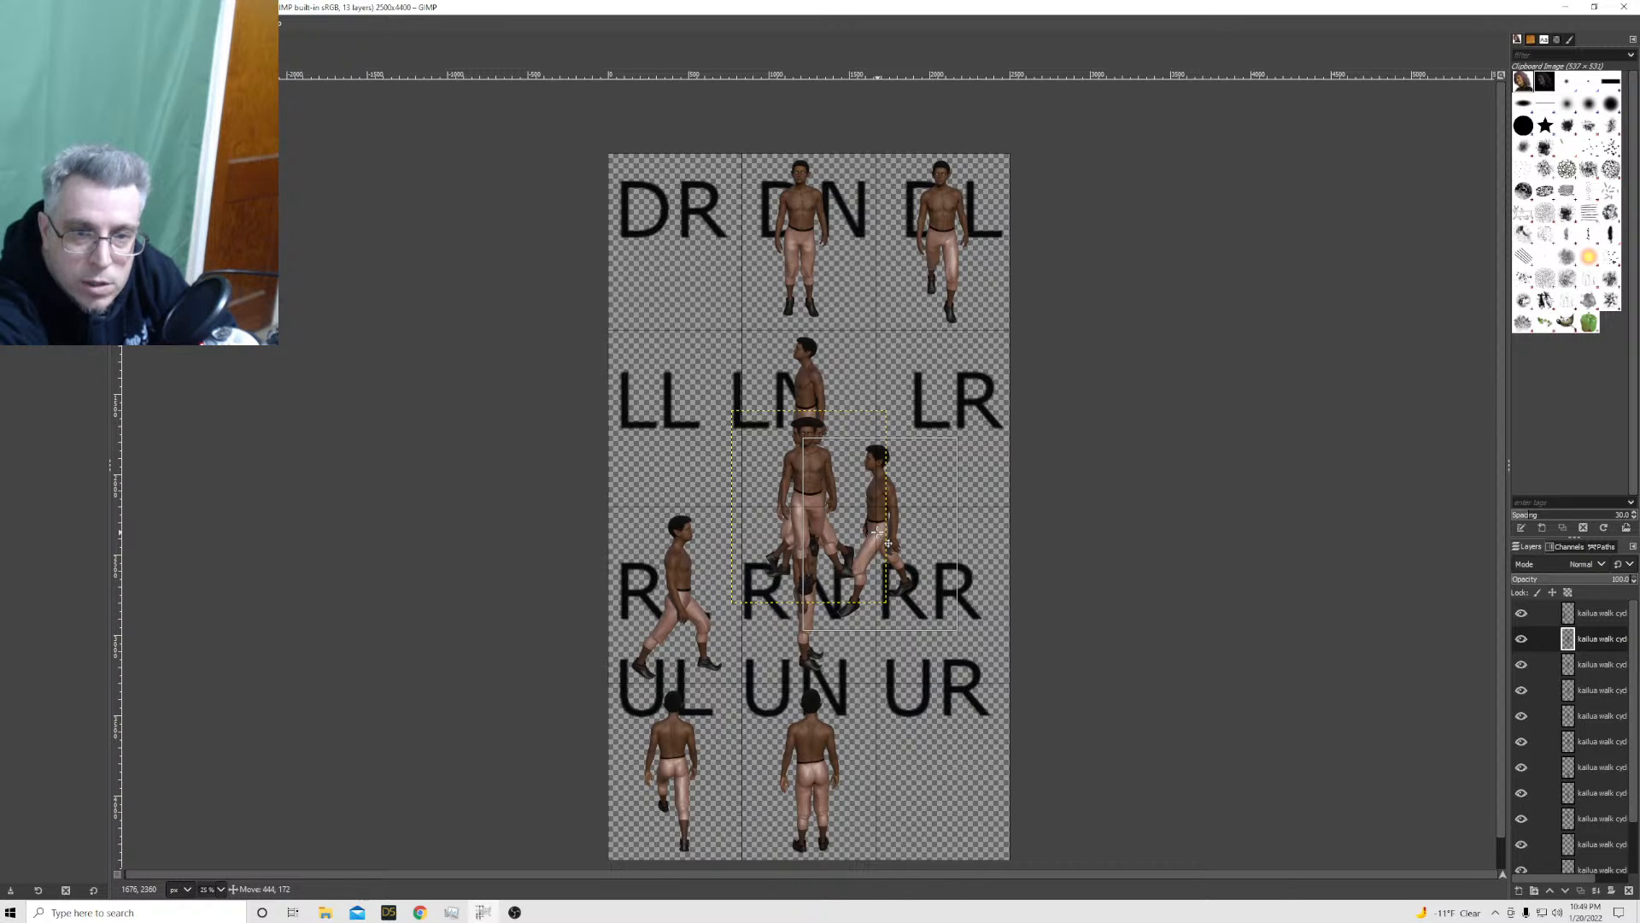
left_click_drag(878, 534, 677, 419)
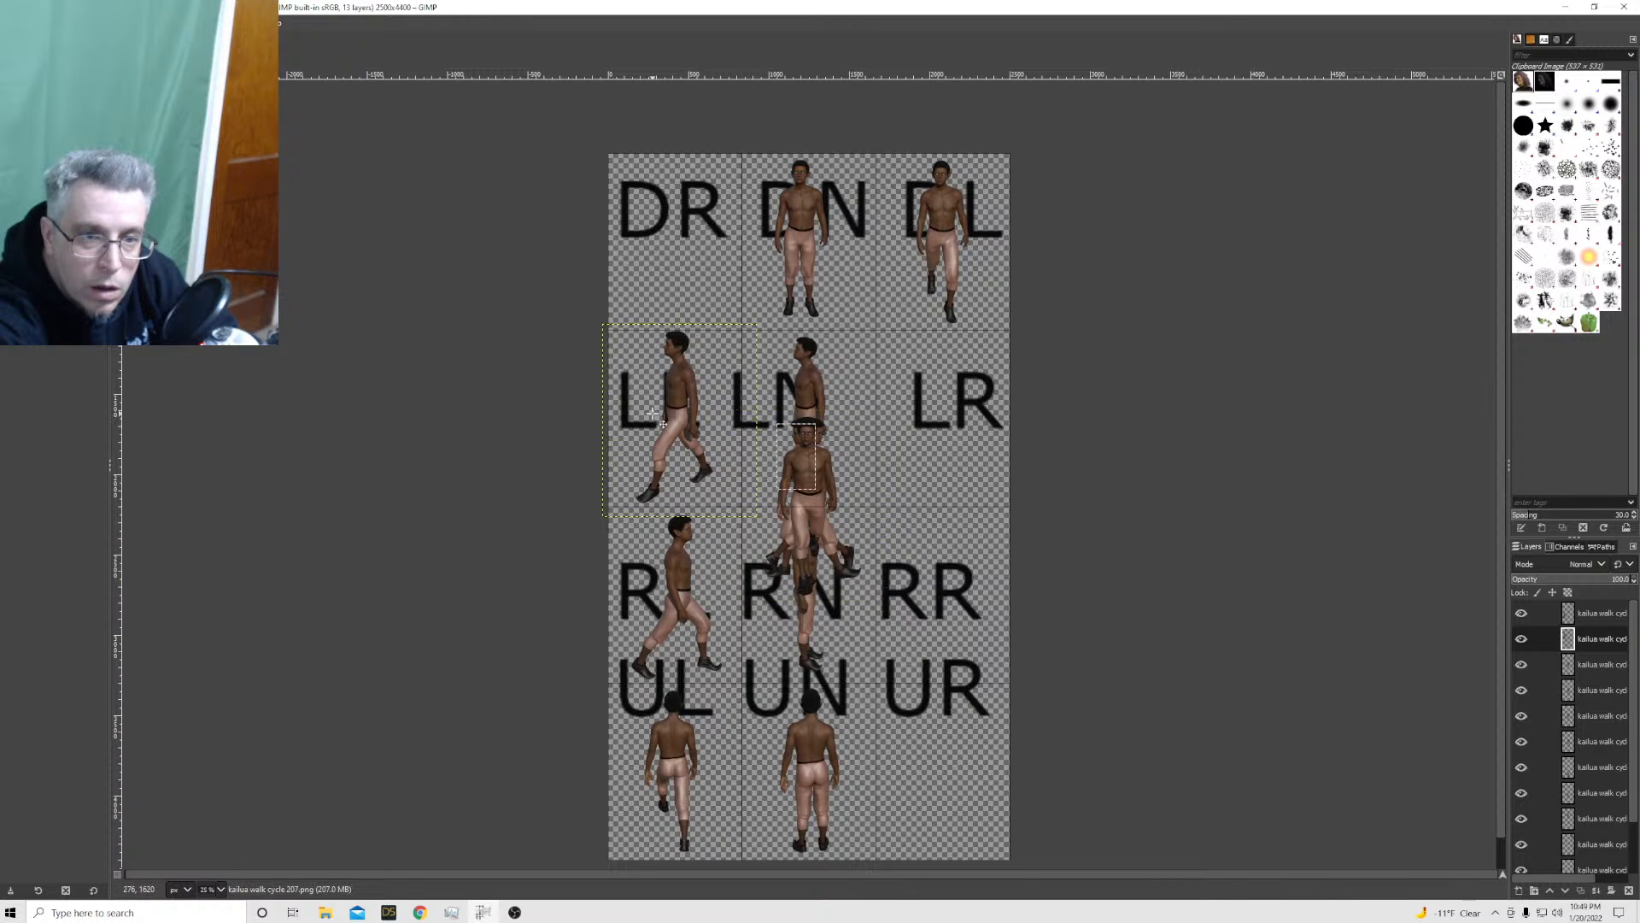
Scale the kailua walk cycle 207 layer to 924 × 1150 px
right_click(1596, 637)
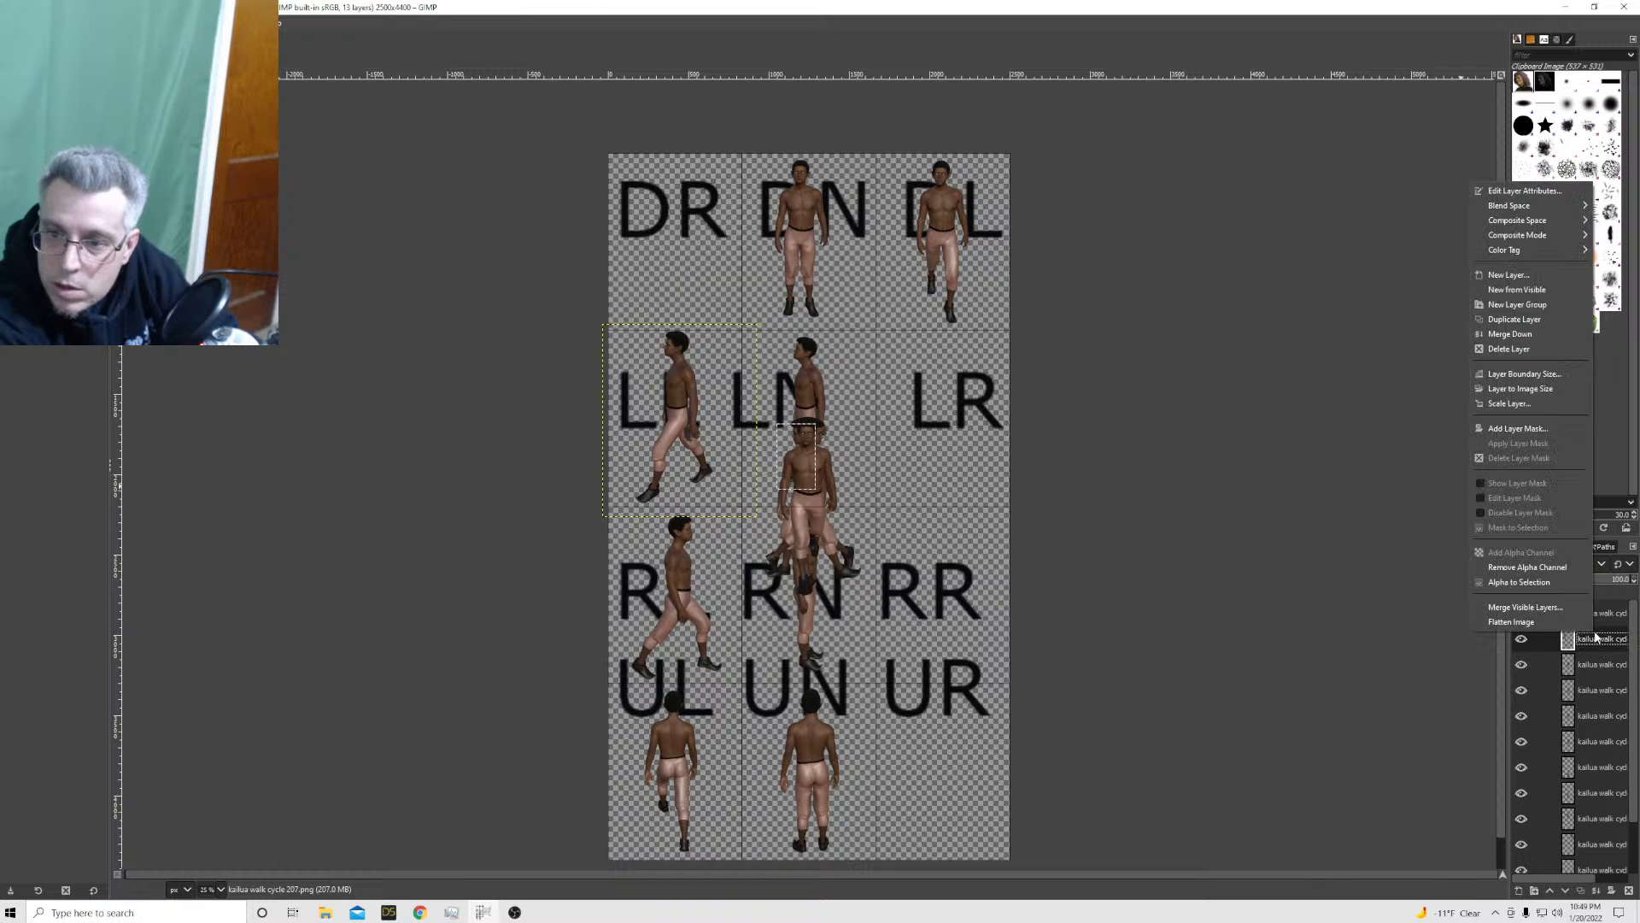
left_click(1518, 403)
key("Tab")
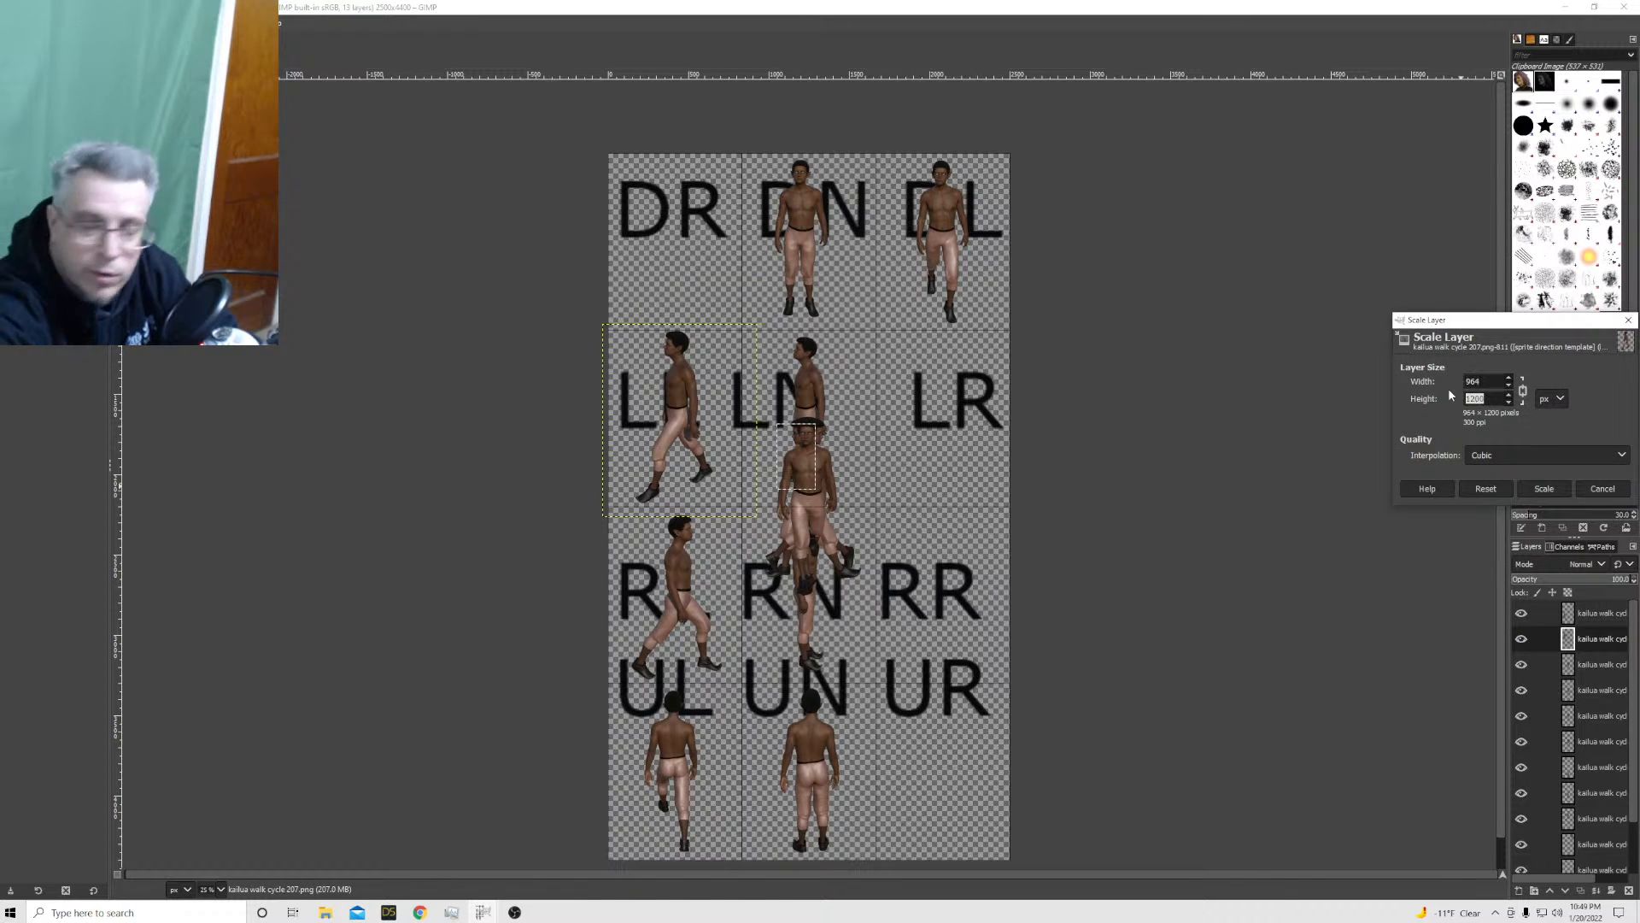
key("Return")
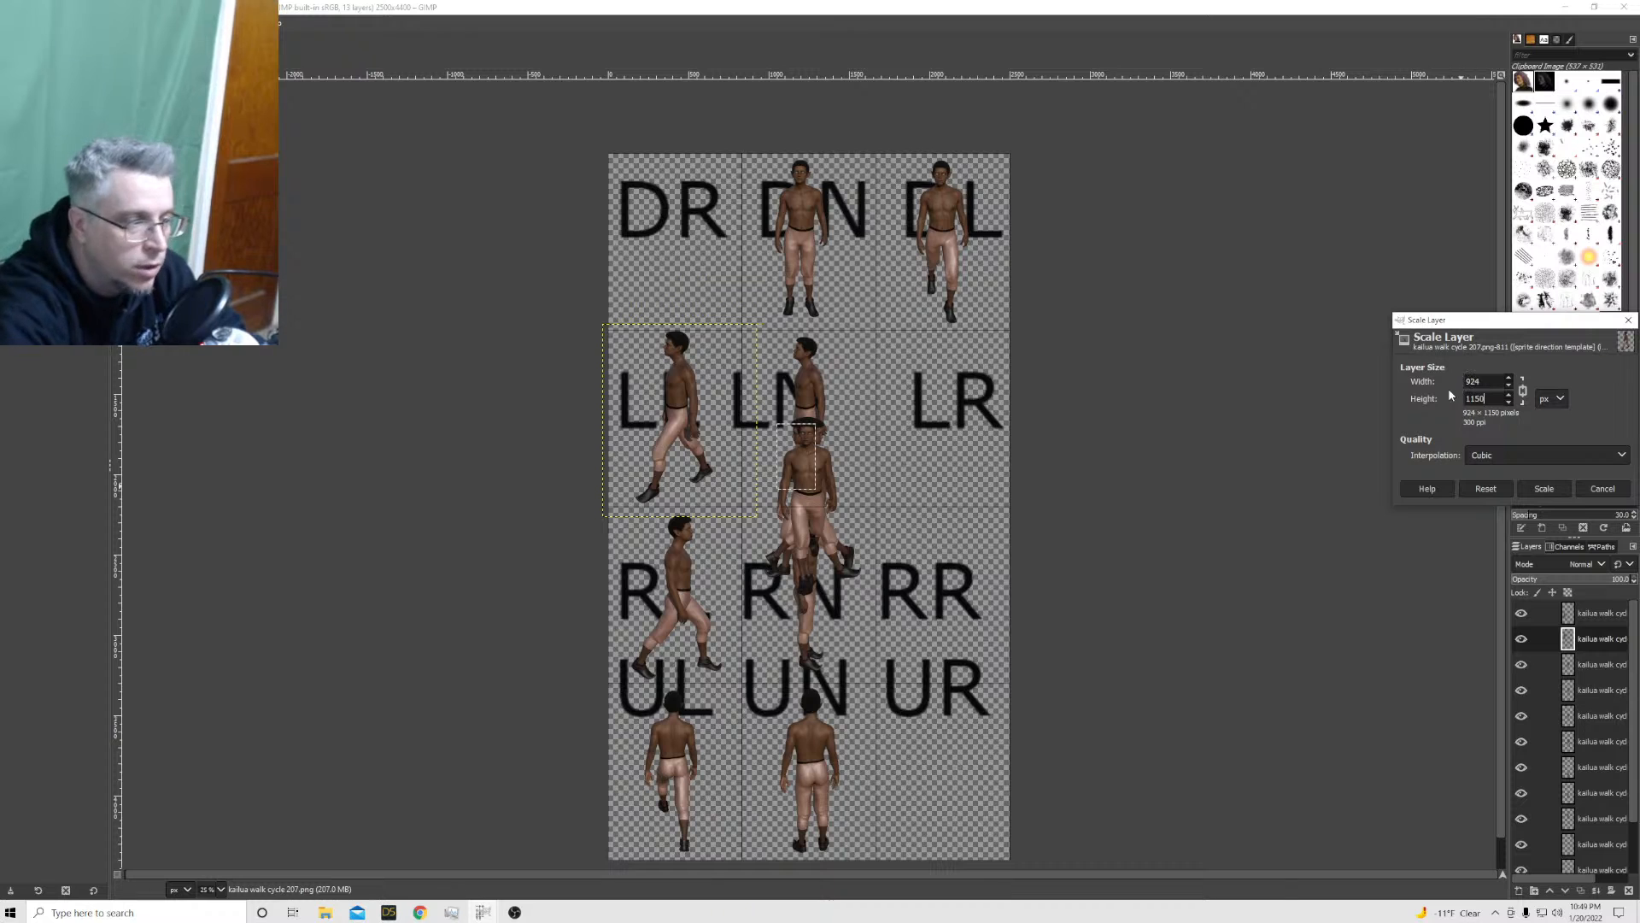
left_click(1540, 488)
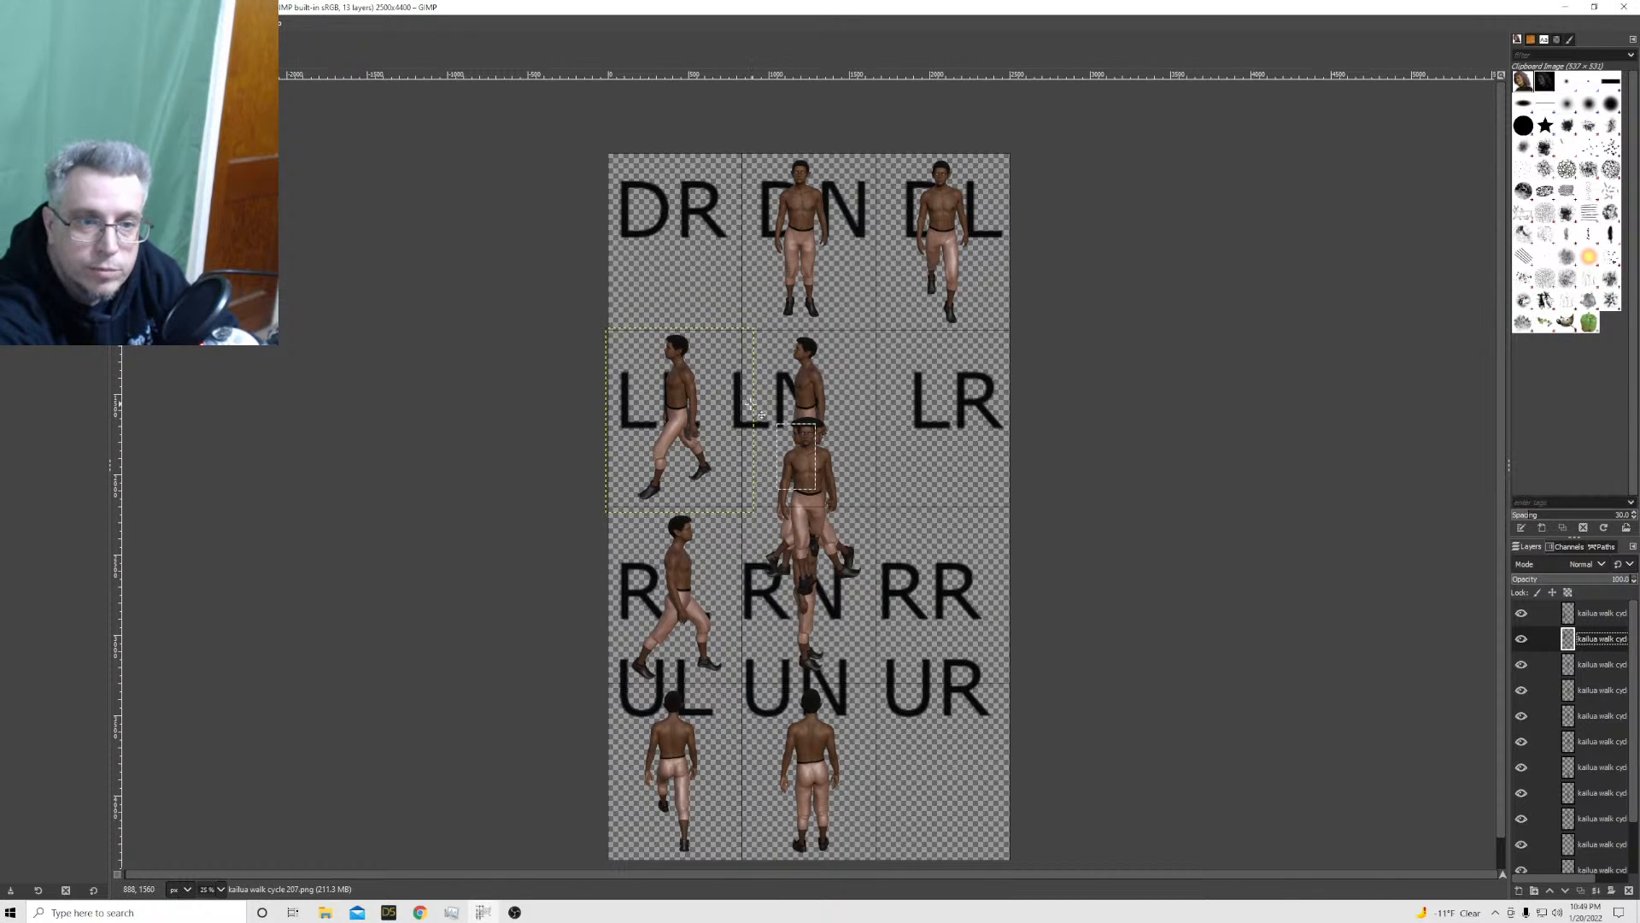
Move the kailua walk cycle 208 sprite up into the DR cell
left_click(1604, 665)
left_click_drag(817, 519, 684, 255)
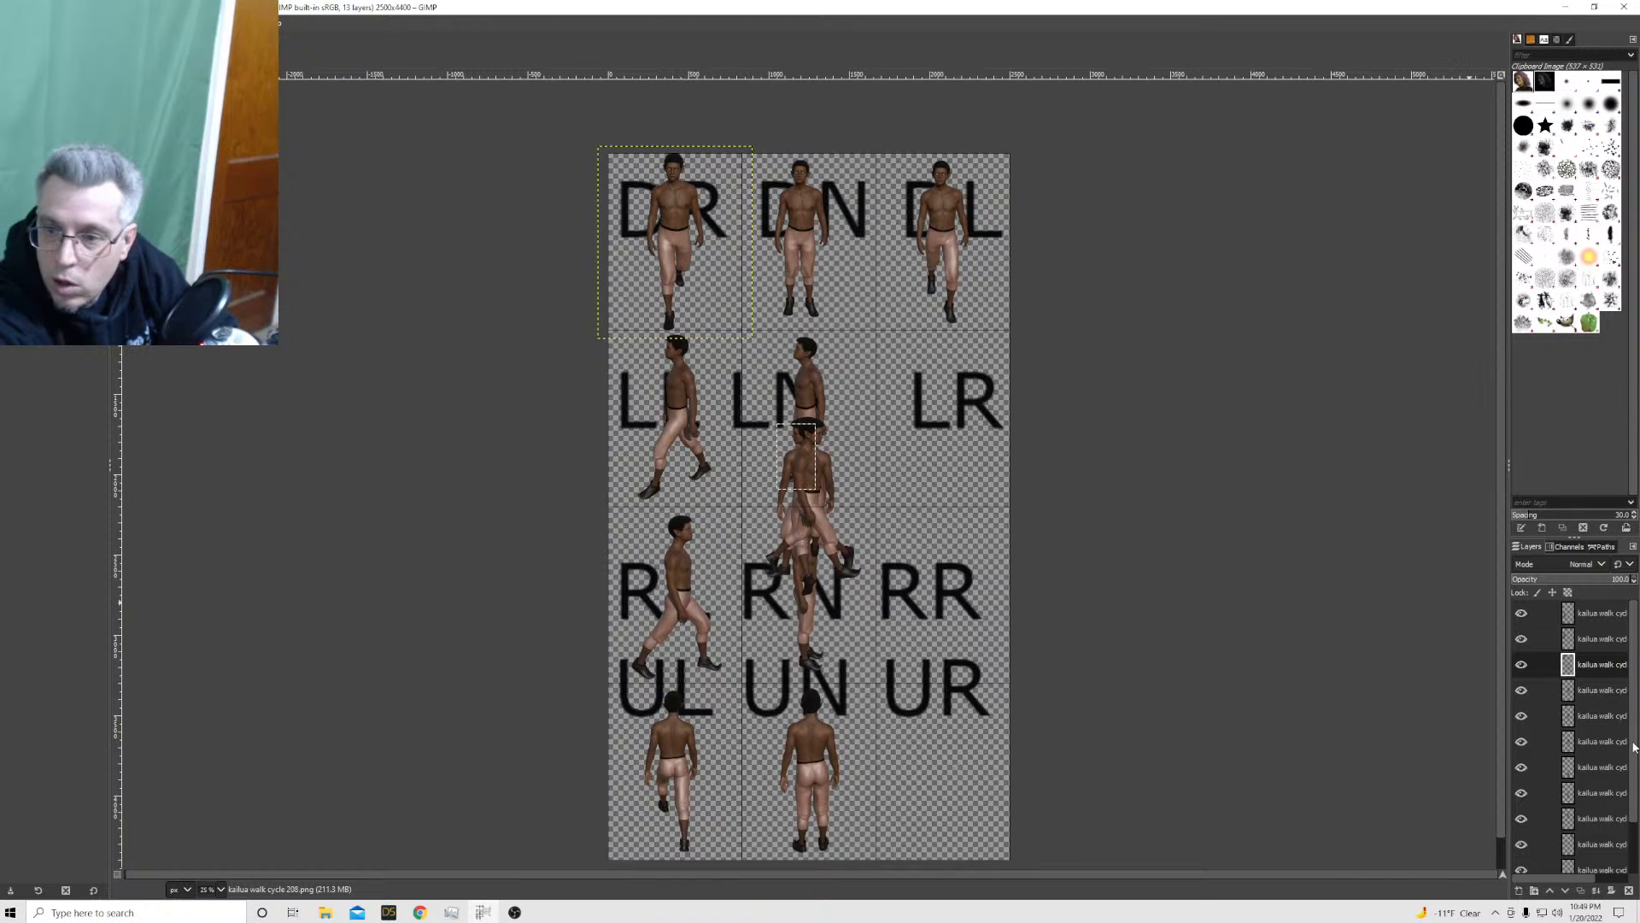
Try scaling the kailua walk cycle 208 layer to 924 × 1150 px
right_click(1585, 666)
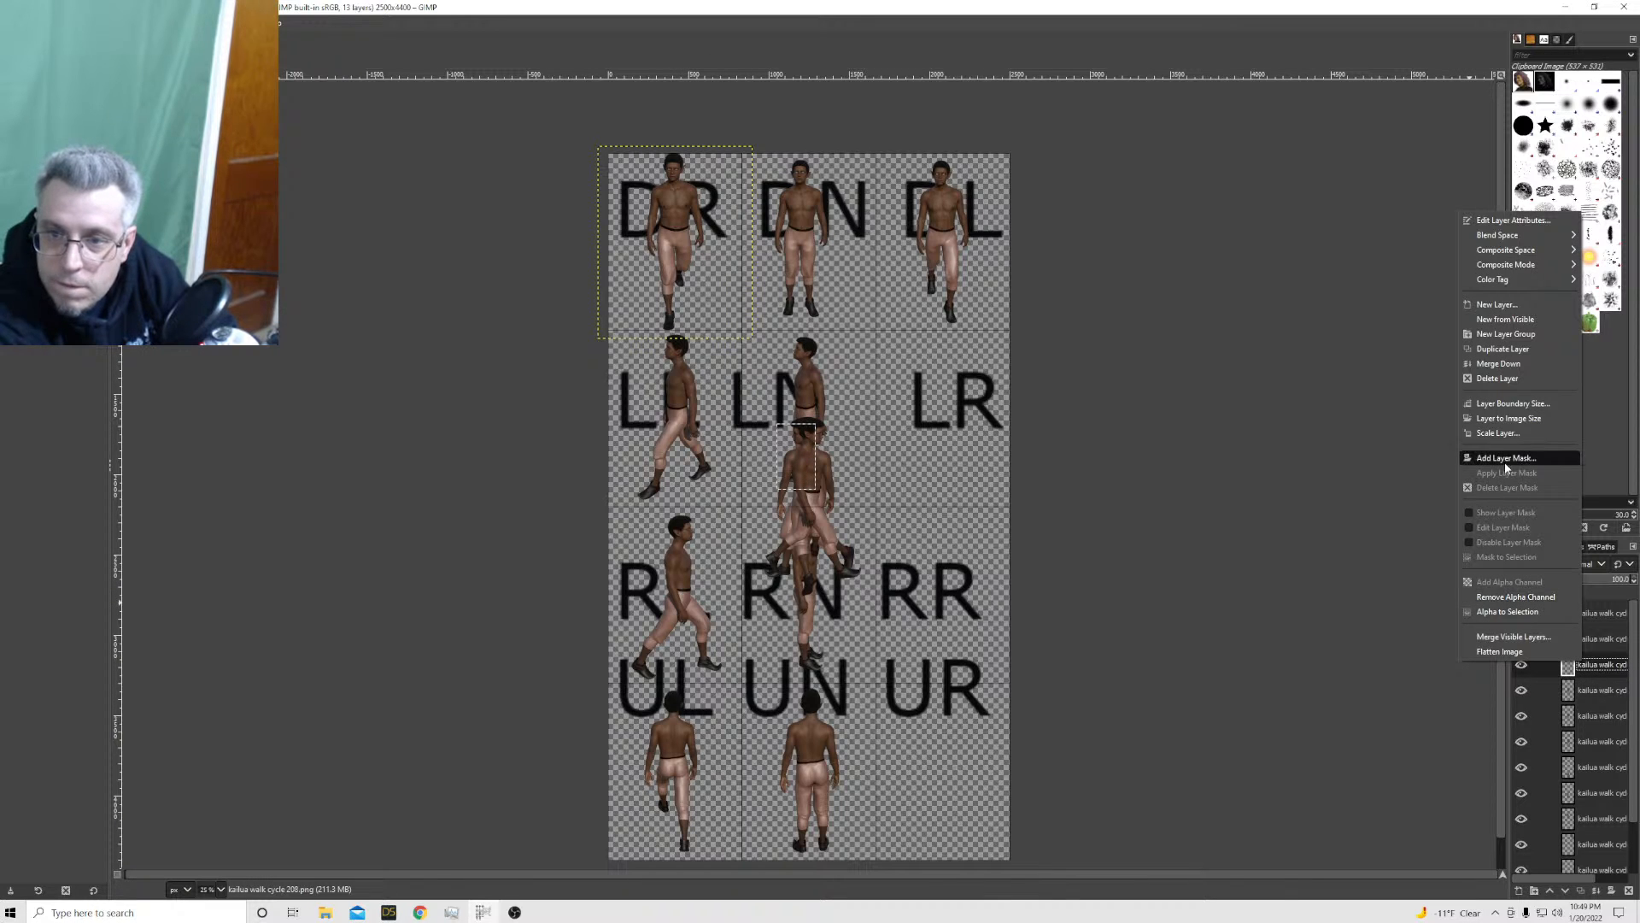
left_click(1497, 433)
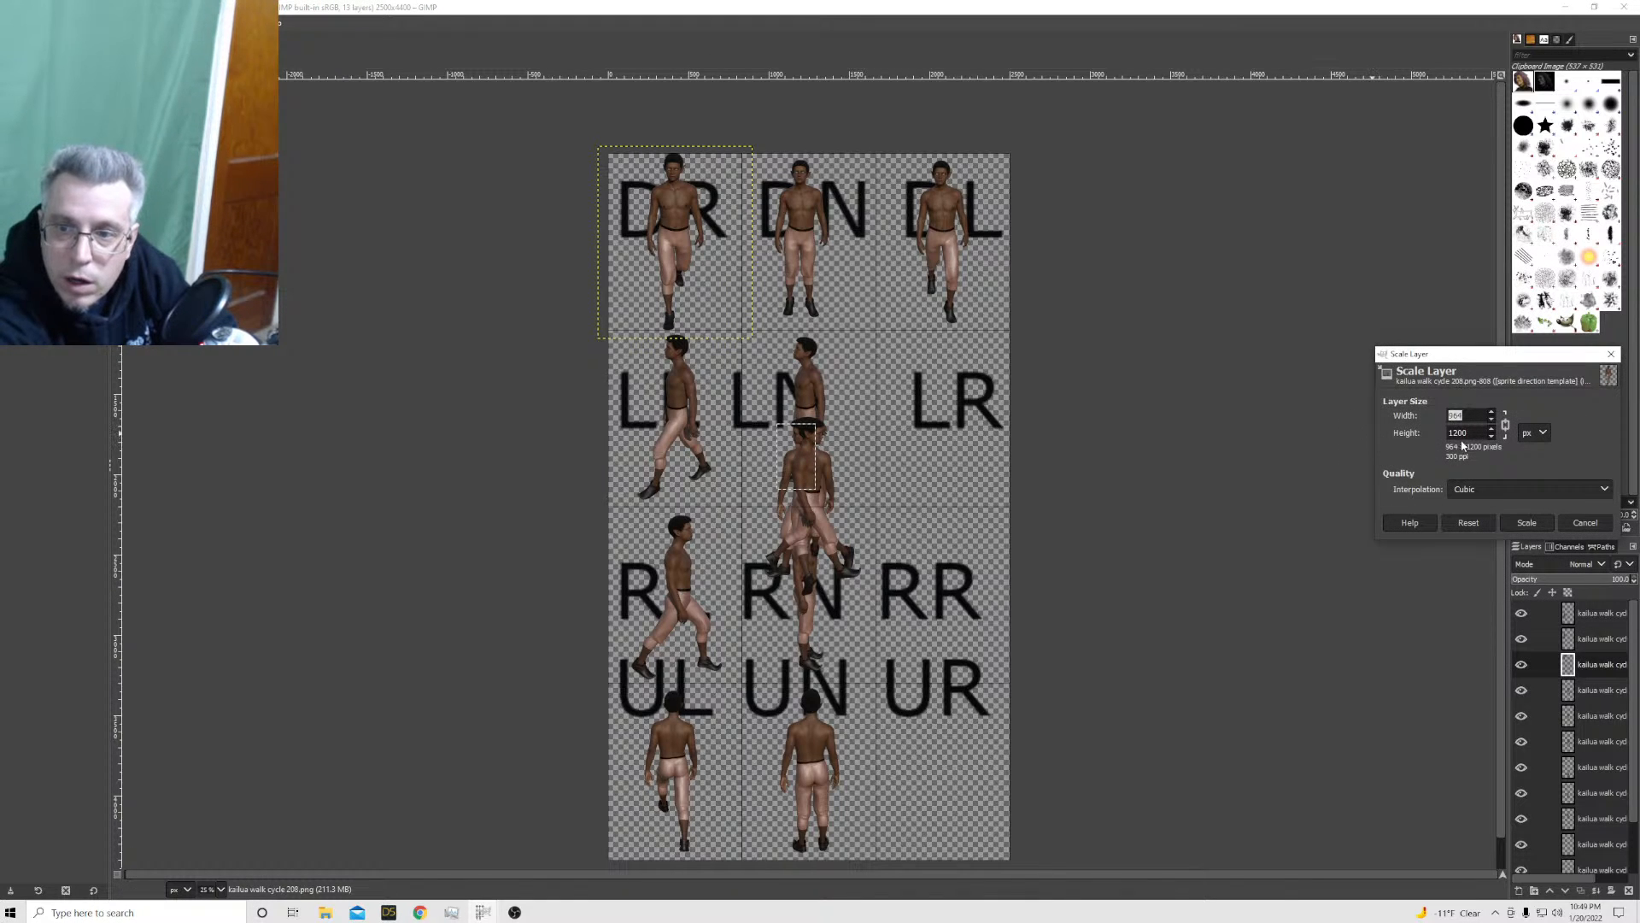
key("Tab")
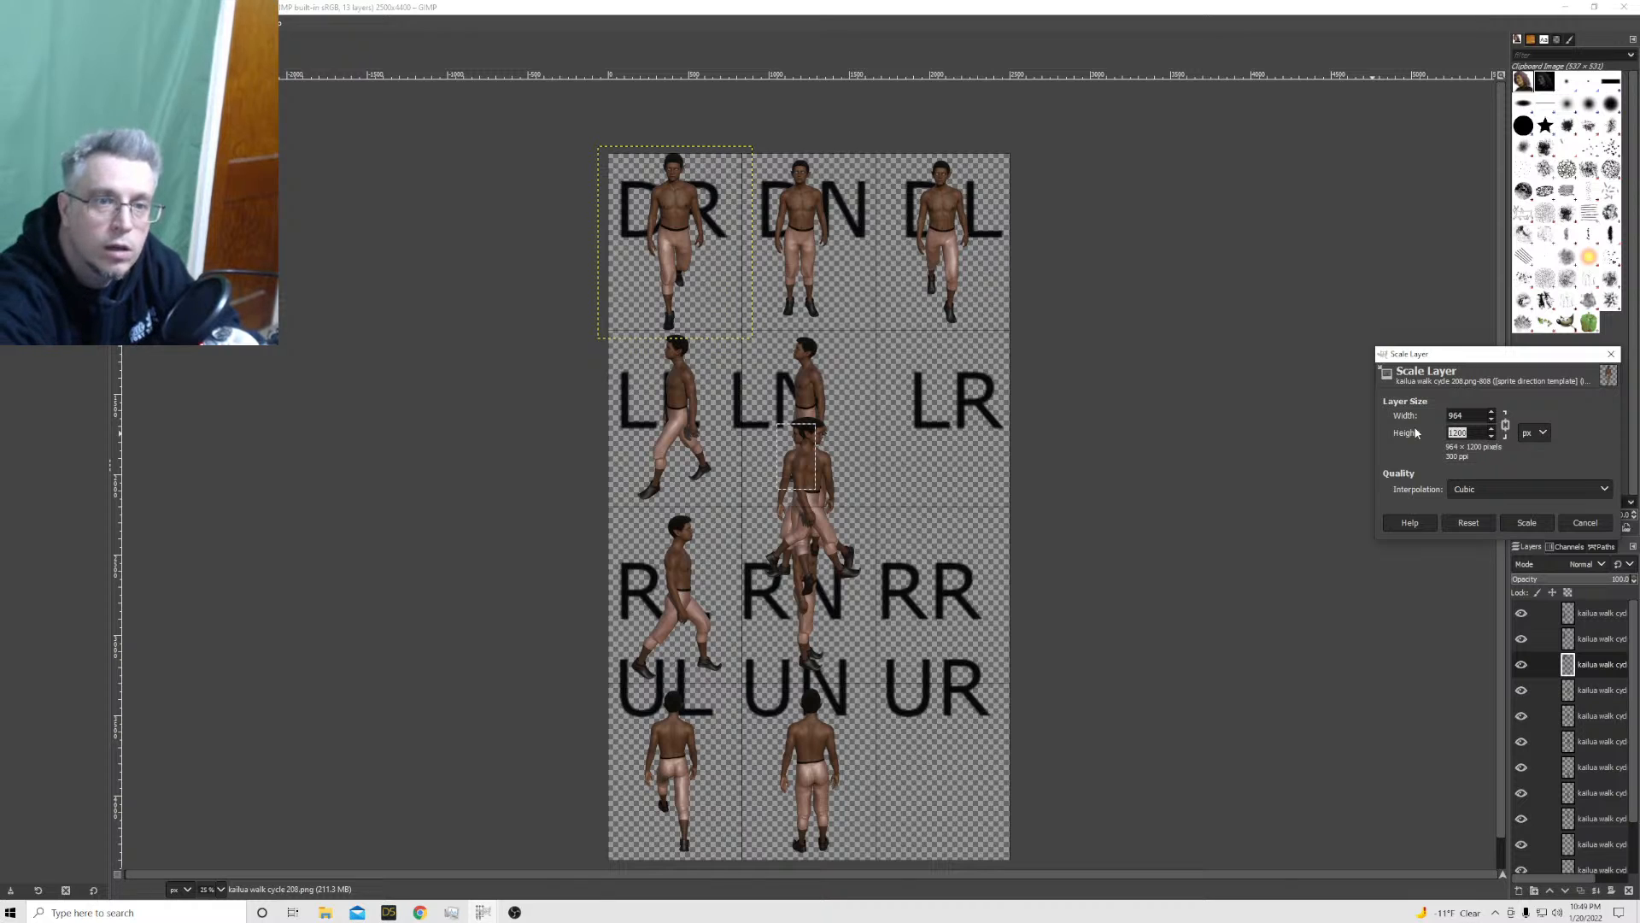
type("115")
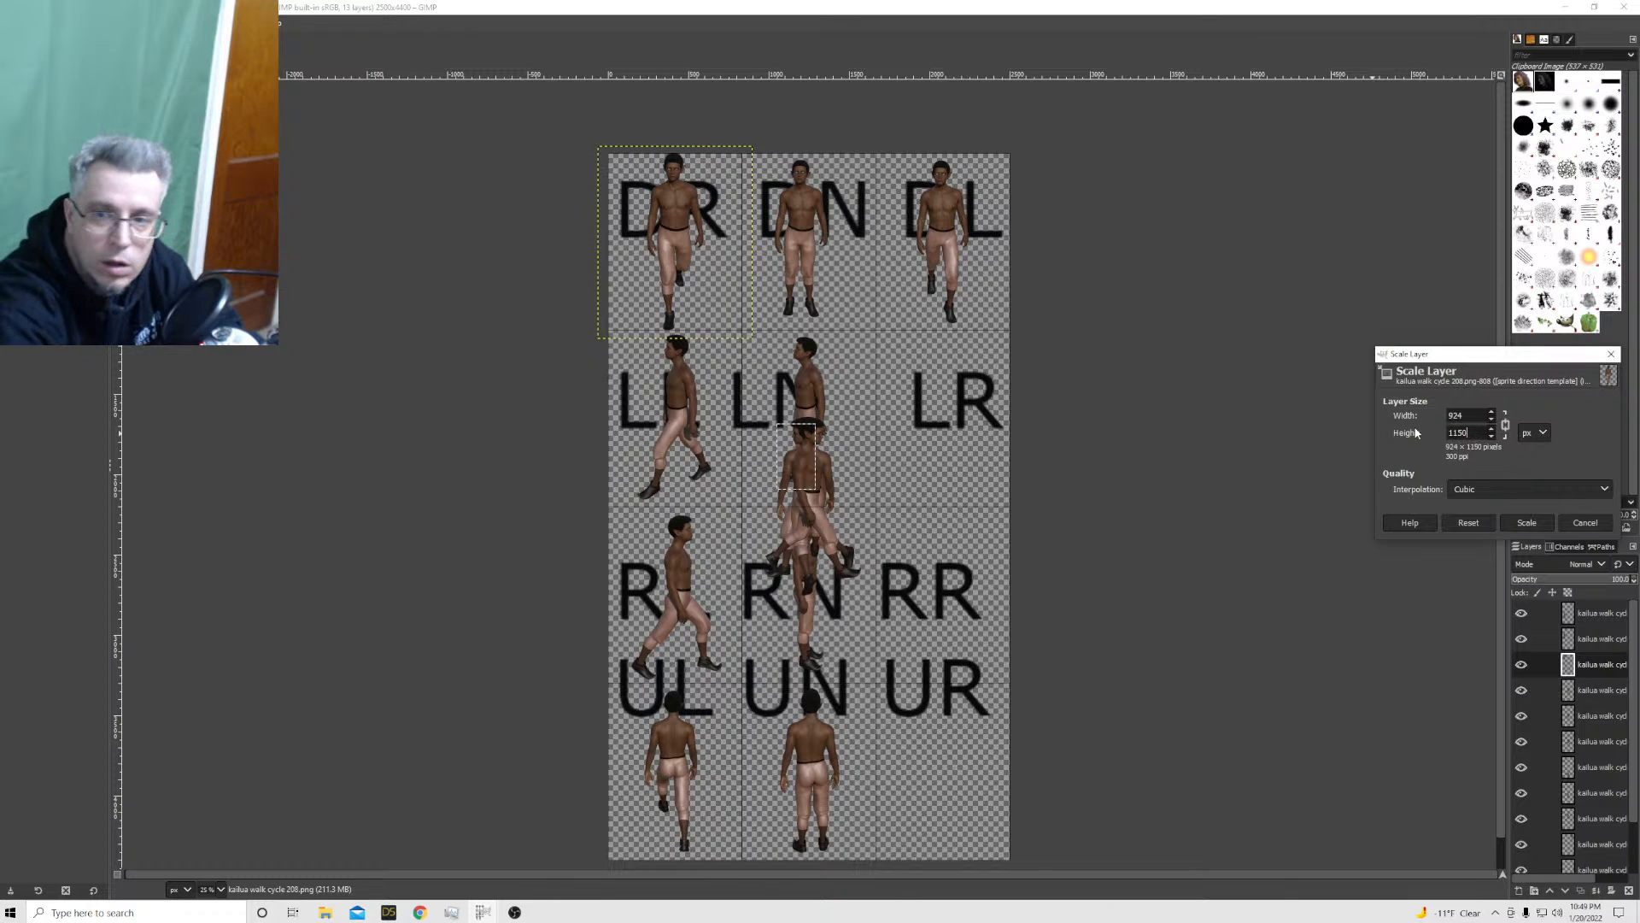
left_click(1527, 522)
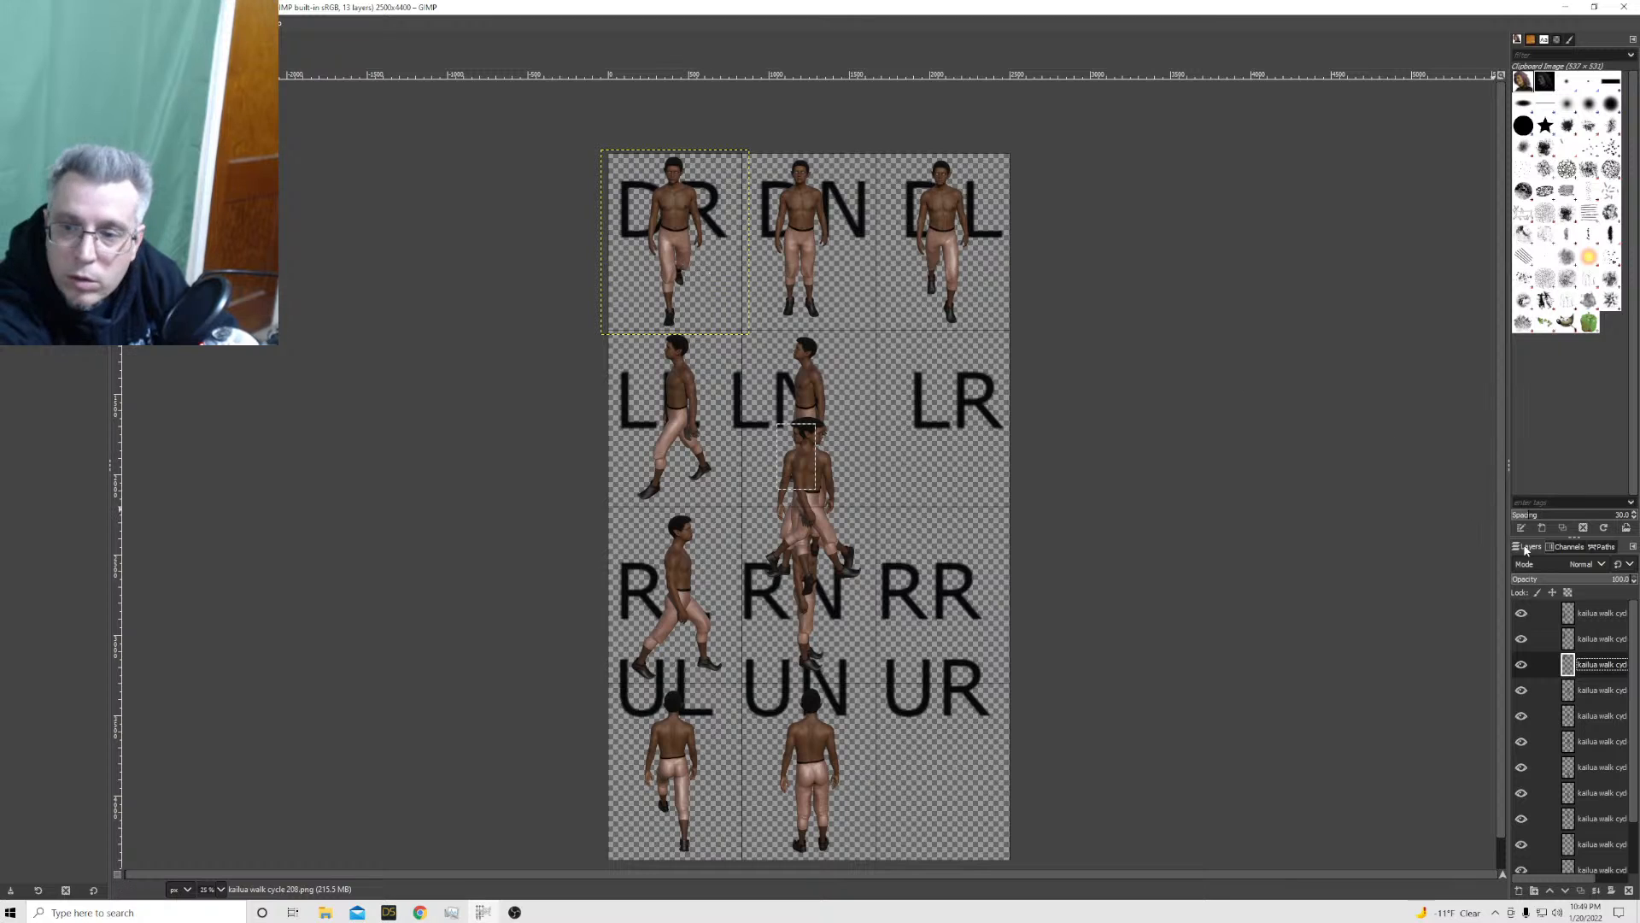
Scale the kailua walk cycle 208 layer in the DR cell to 884 × 1100 px
right_click(1610, 672)
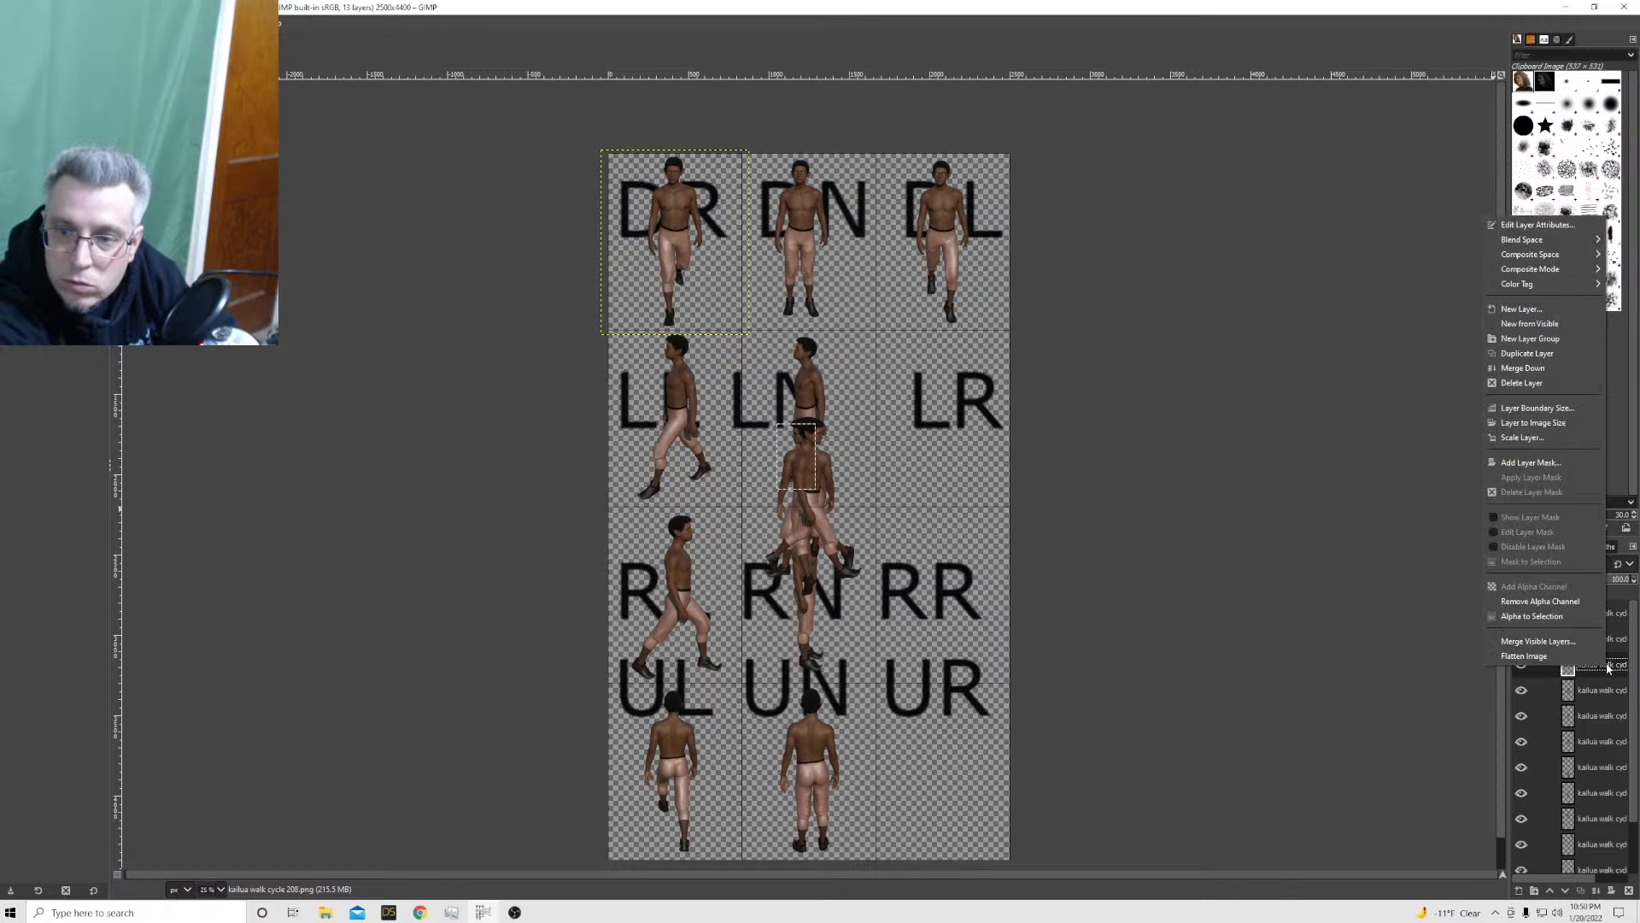
left_click(1520, 445)
key("Tab")
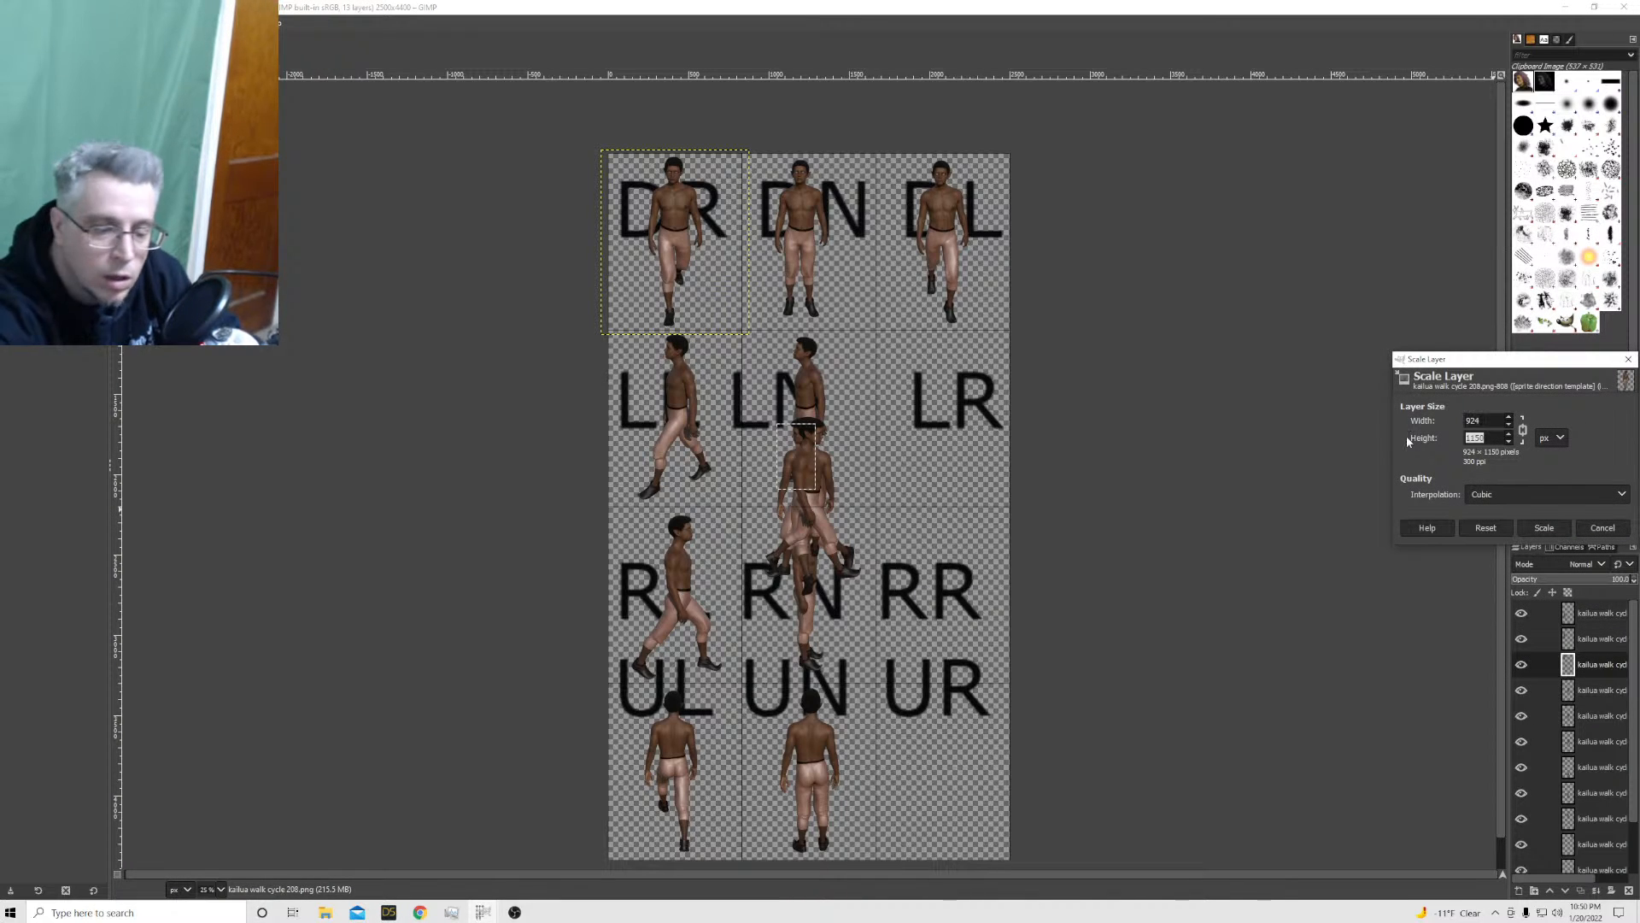
type("1100")
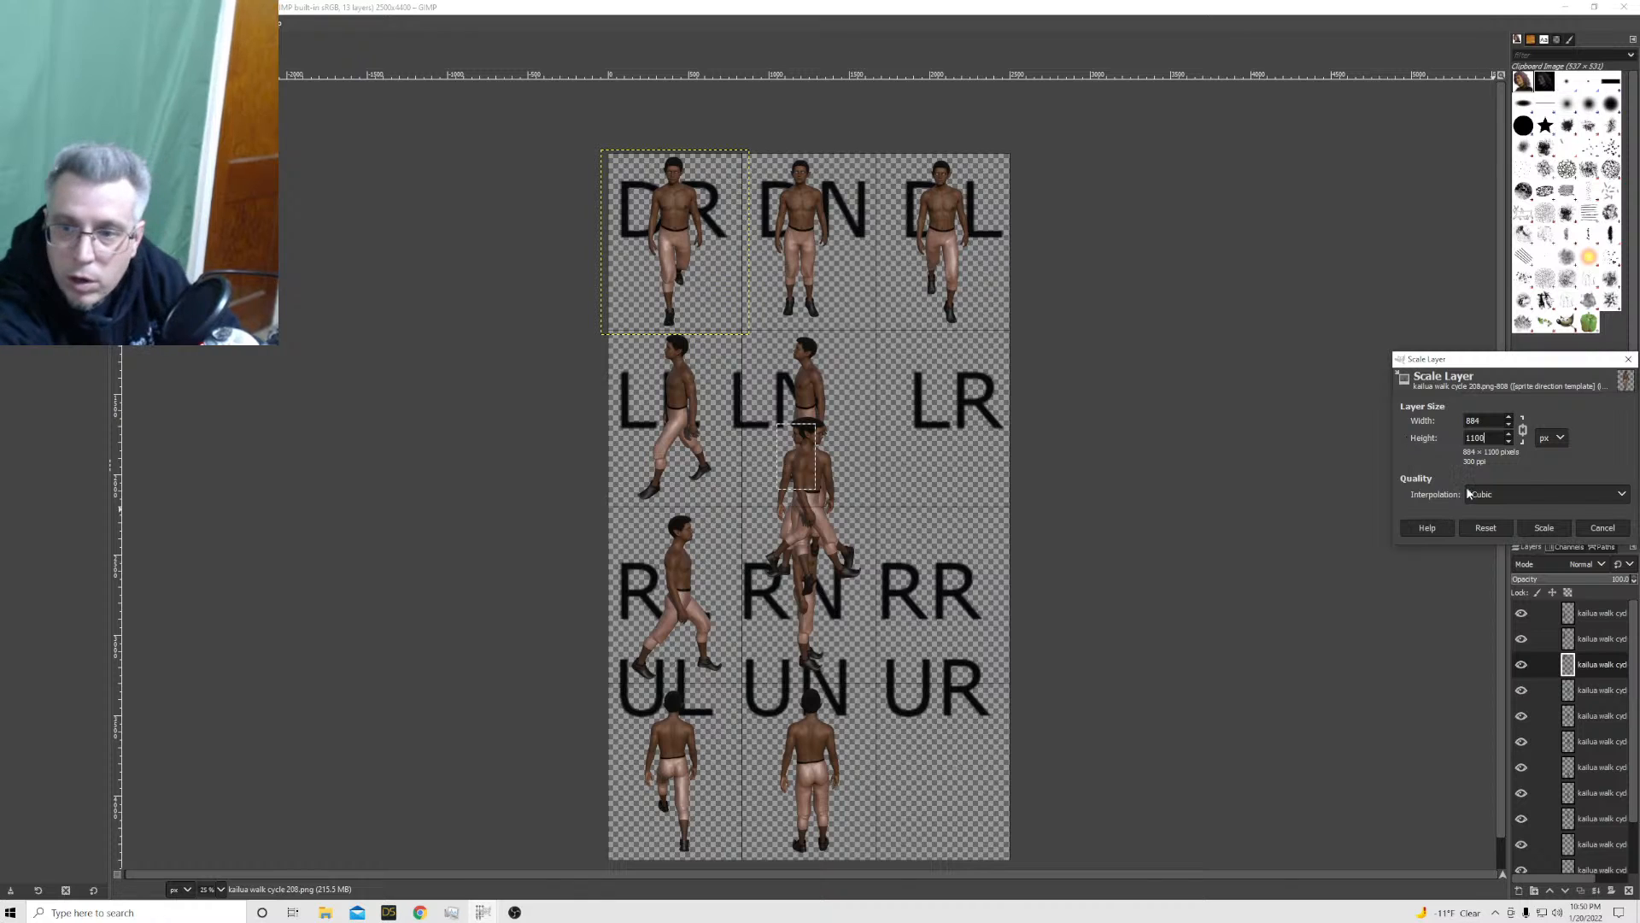
left_click(1544, 527)
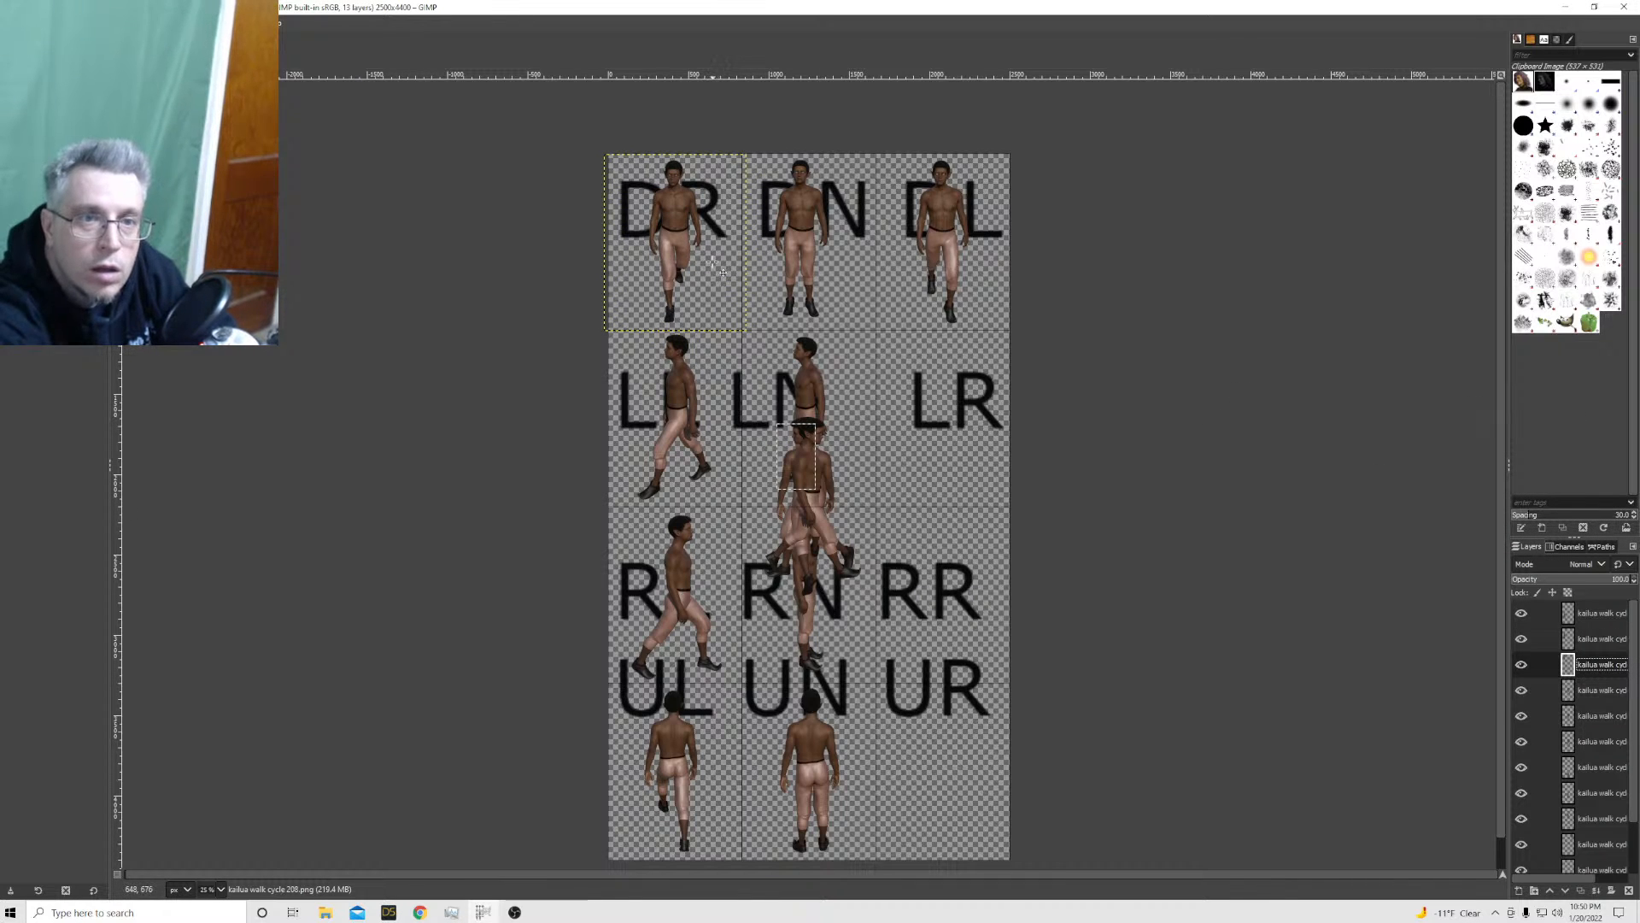
Move the kailua walk cycle 209 sprite into the RR cell and the 210 sprite into the UR cell
left_click(1604, 694)
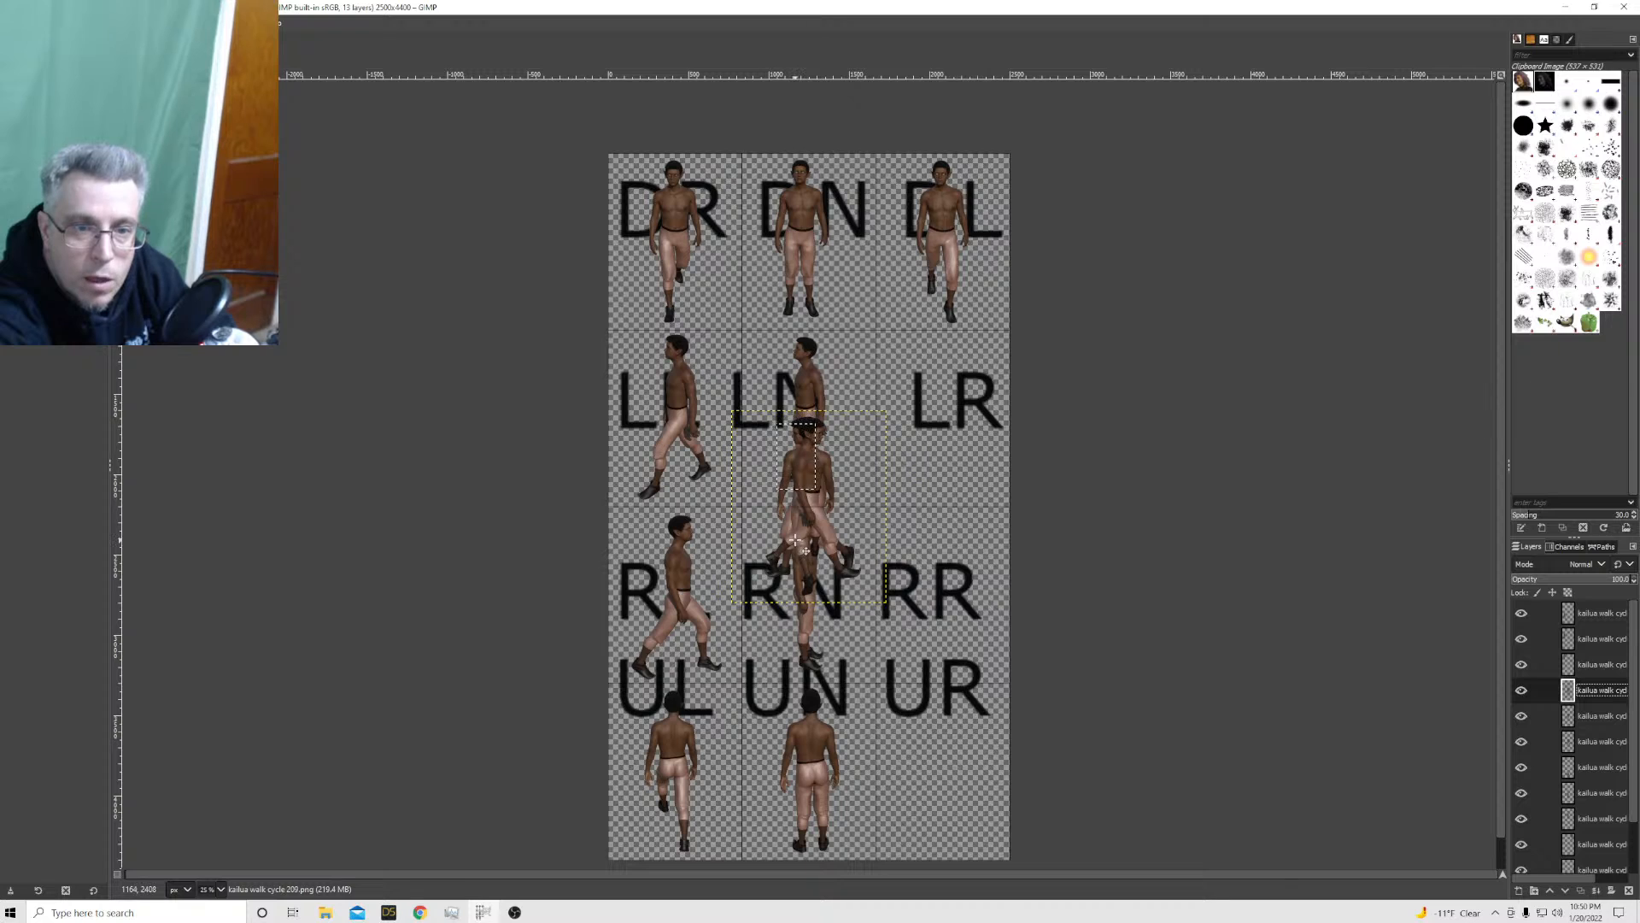
left_click_drag(794, 539, 933, 647)
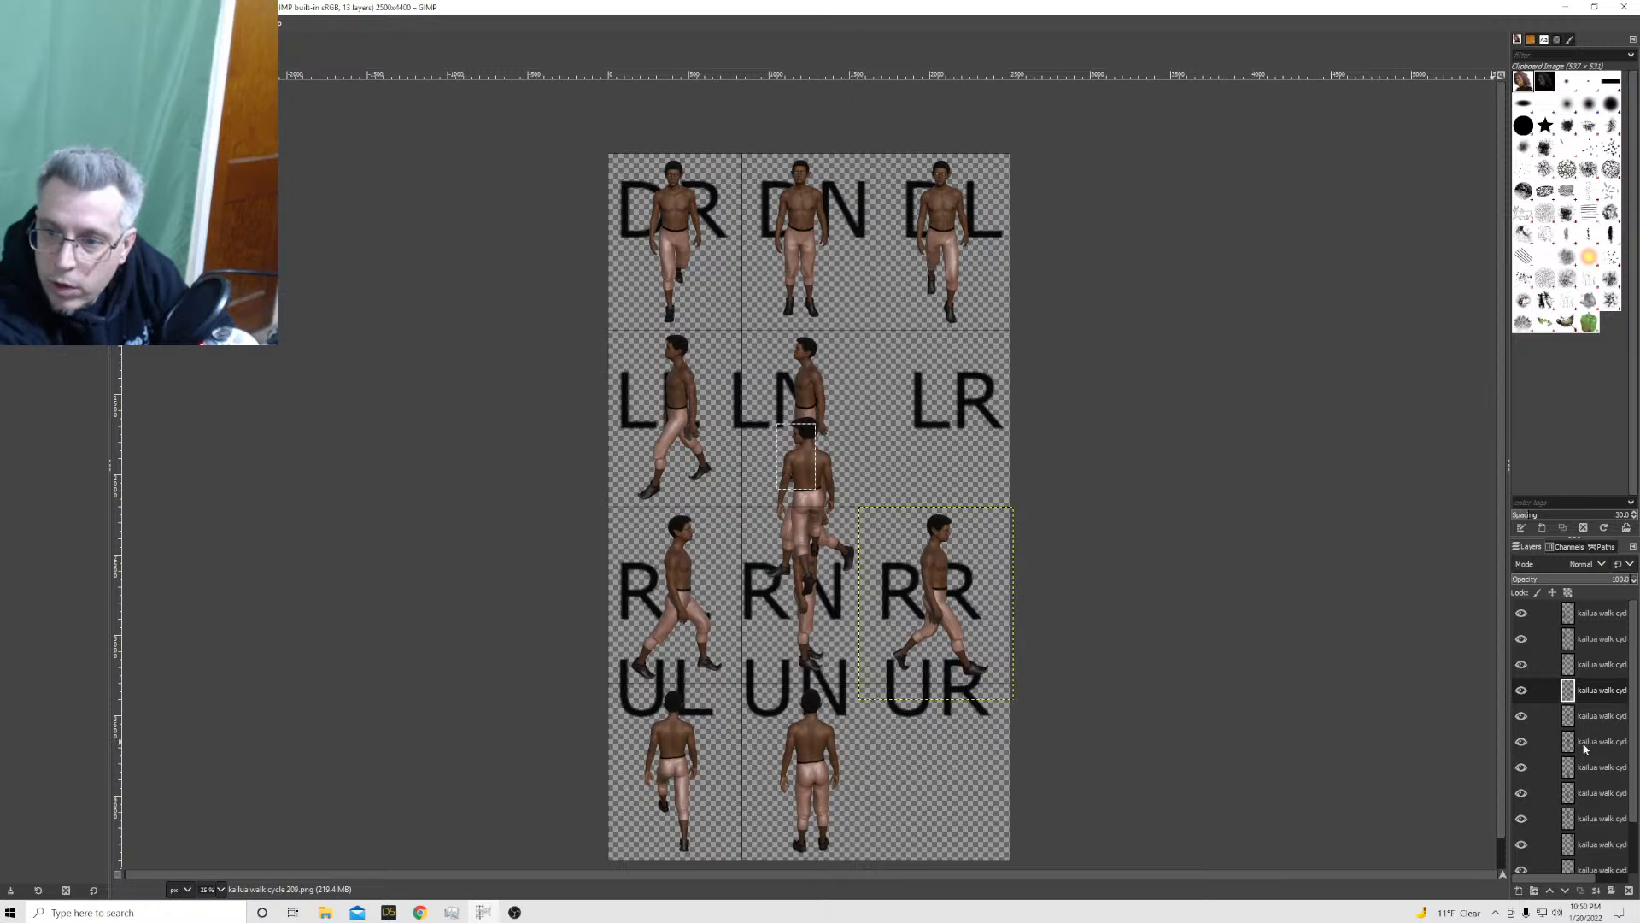
left_click(1589, 715)
left_click_drag(808, 550, 946, 816)
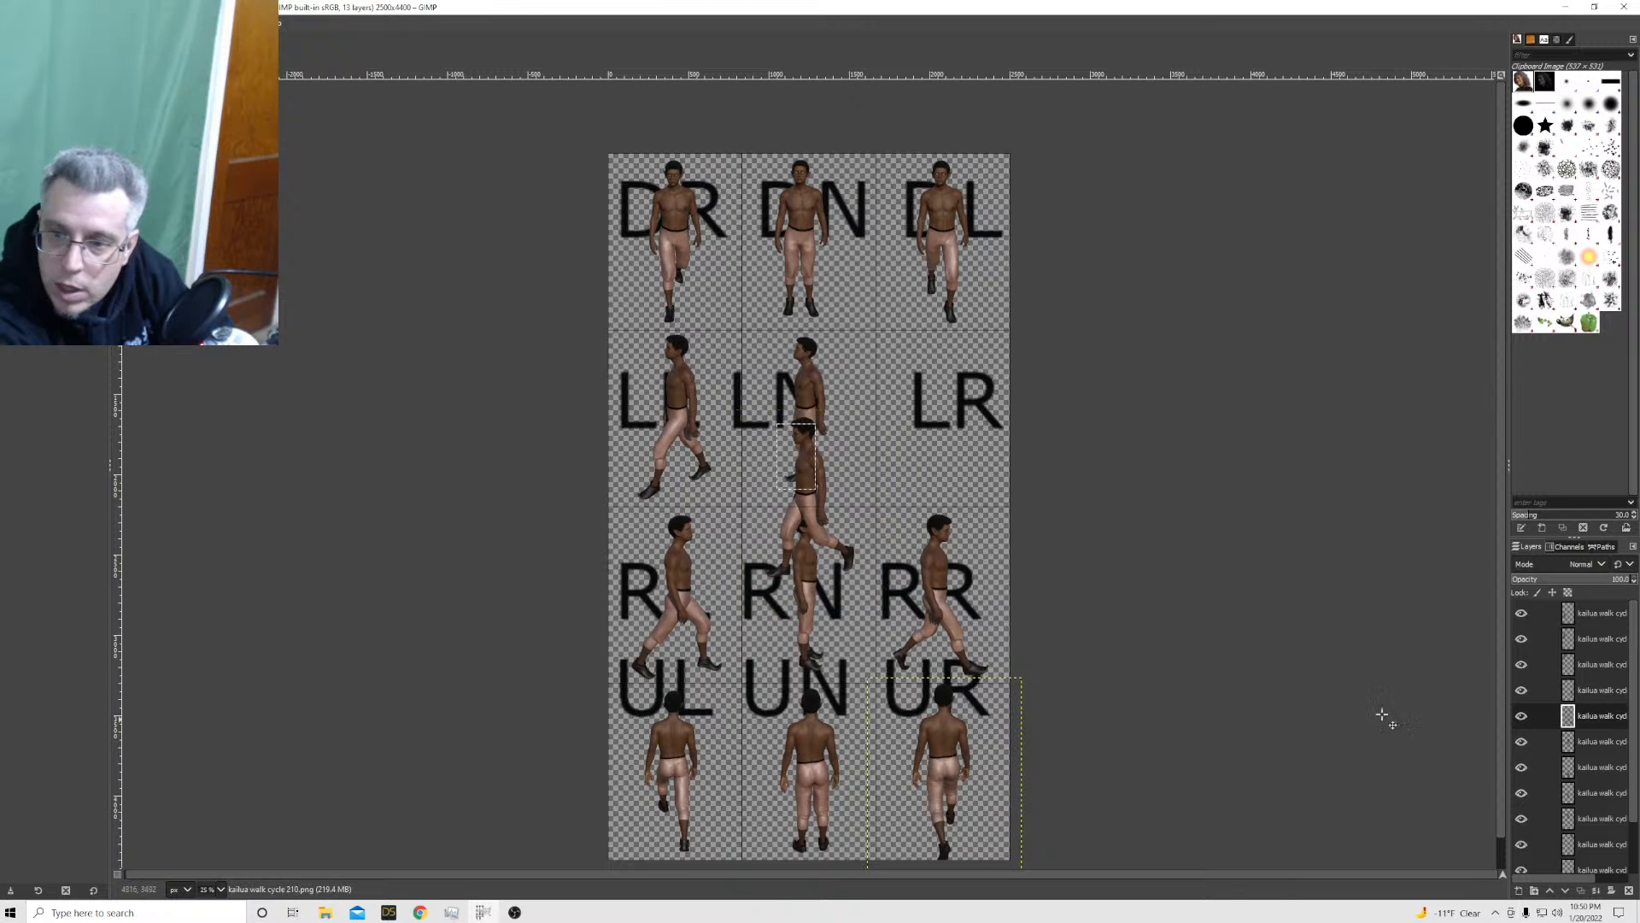
Scale the kailua walk cycle 210 layer in the UR cell to 884 × 1100 px
right_click(1612, 718)
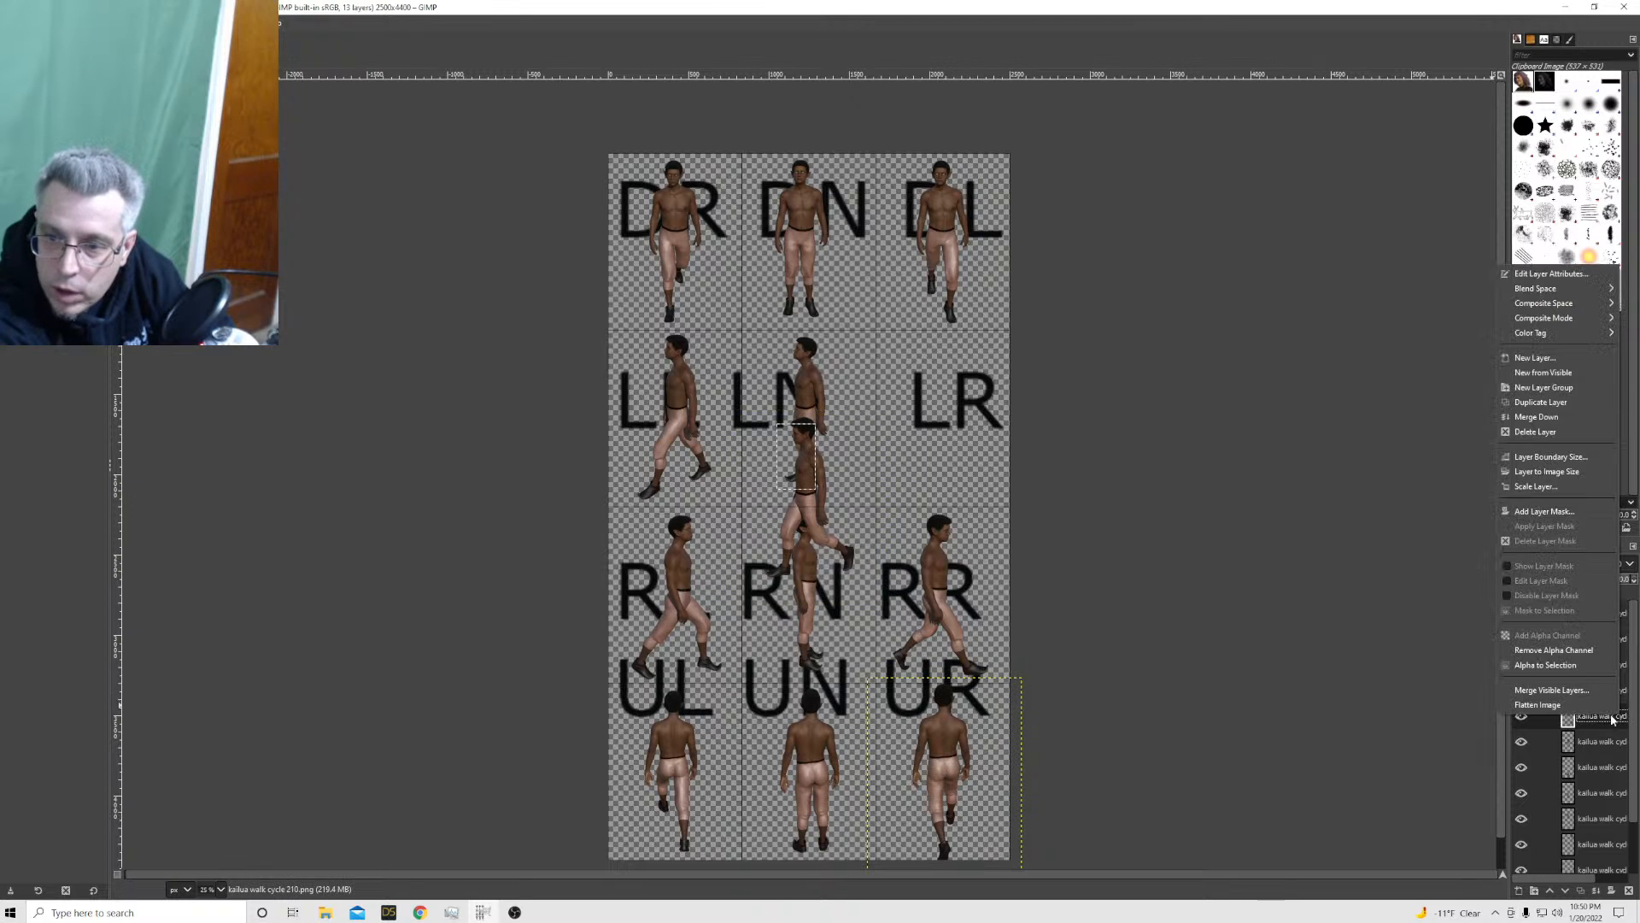
left_click(1537, 487)
left_click_drag(1487, 492, 1439, 494)
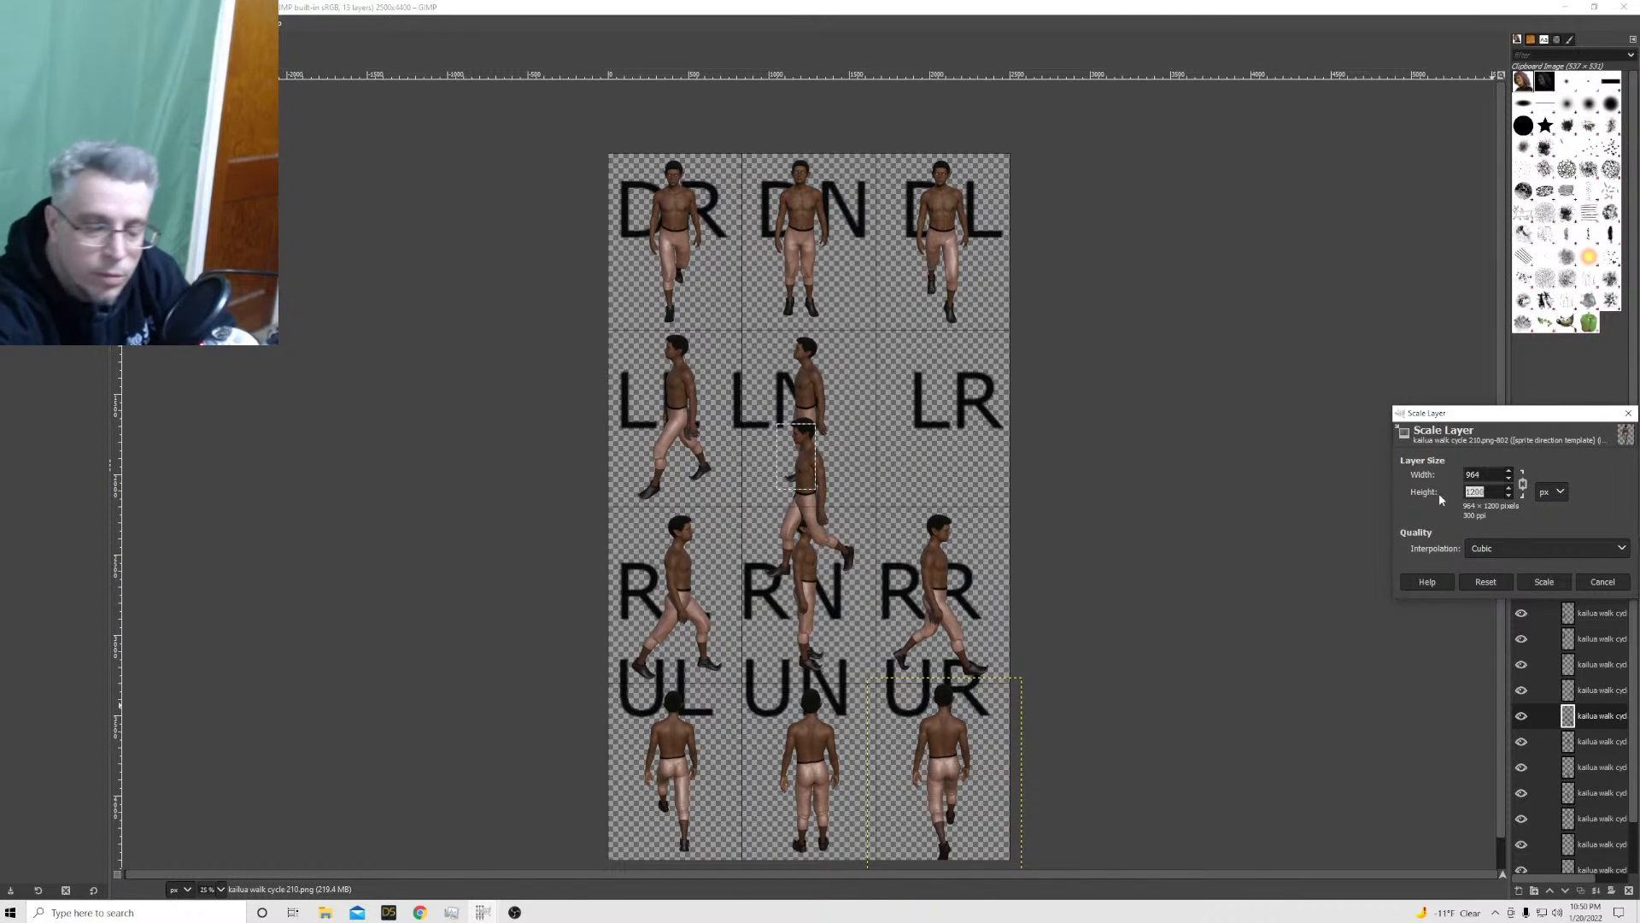
type("1")
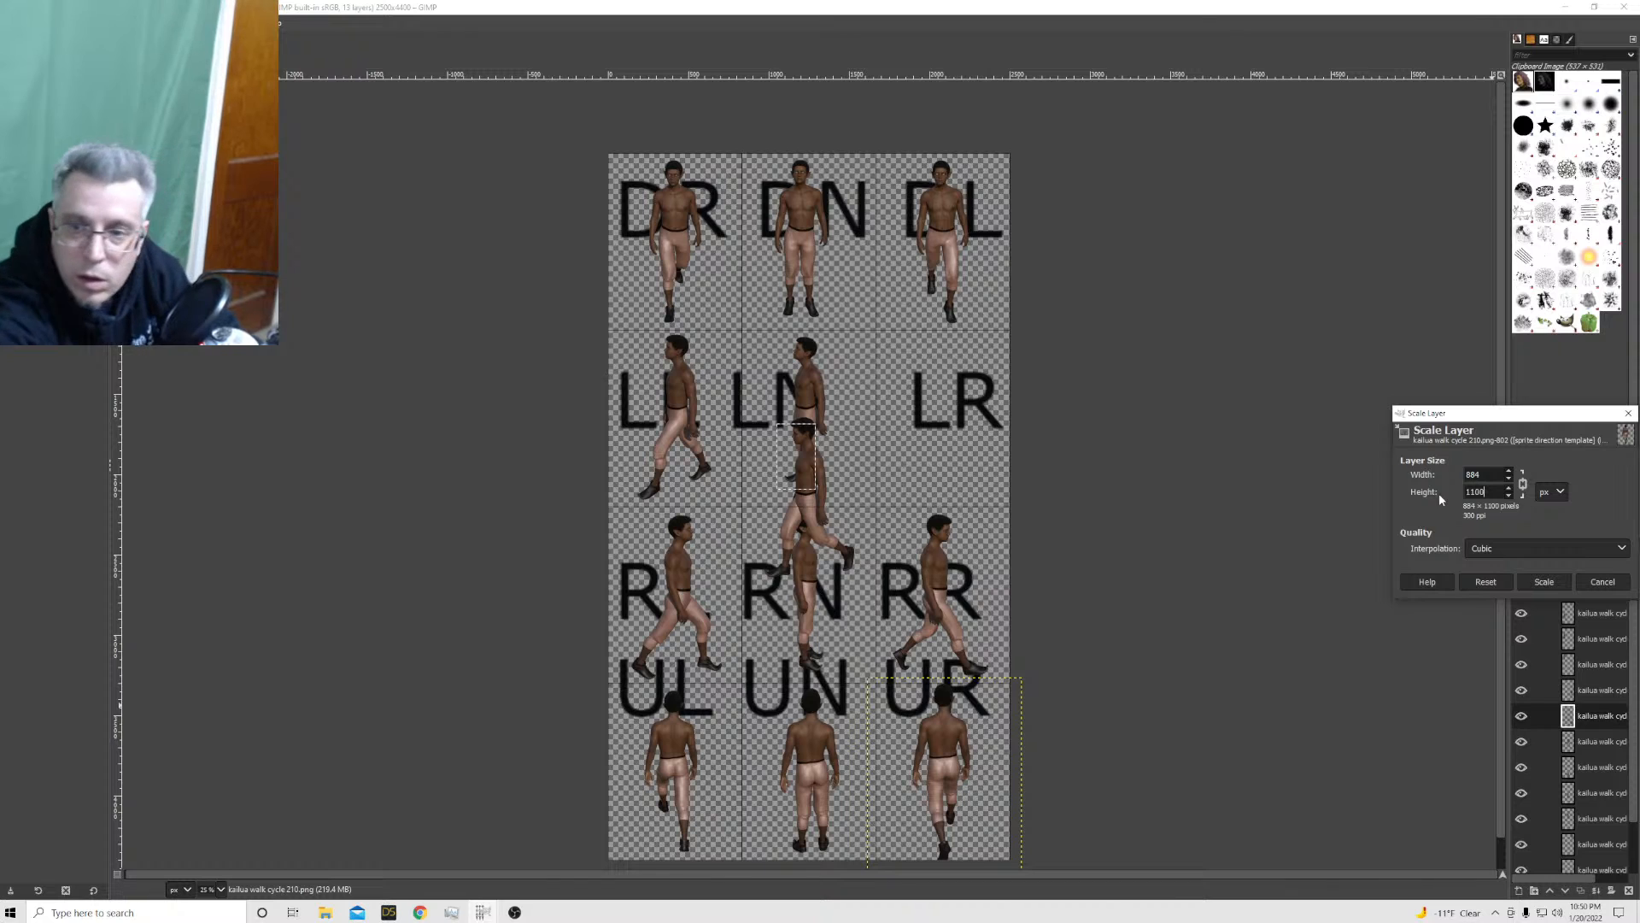
key("Return")
left_click(1540, 582)
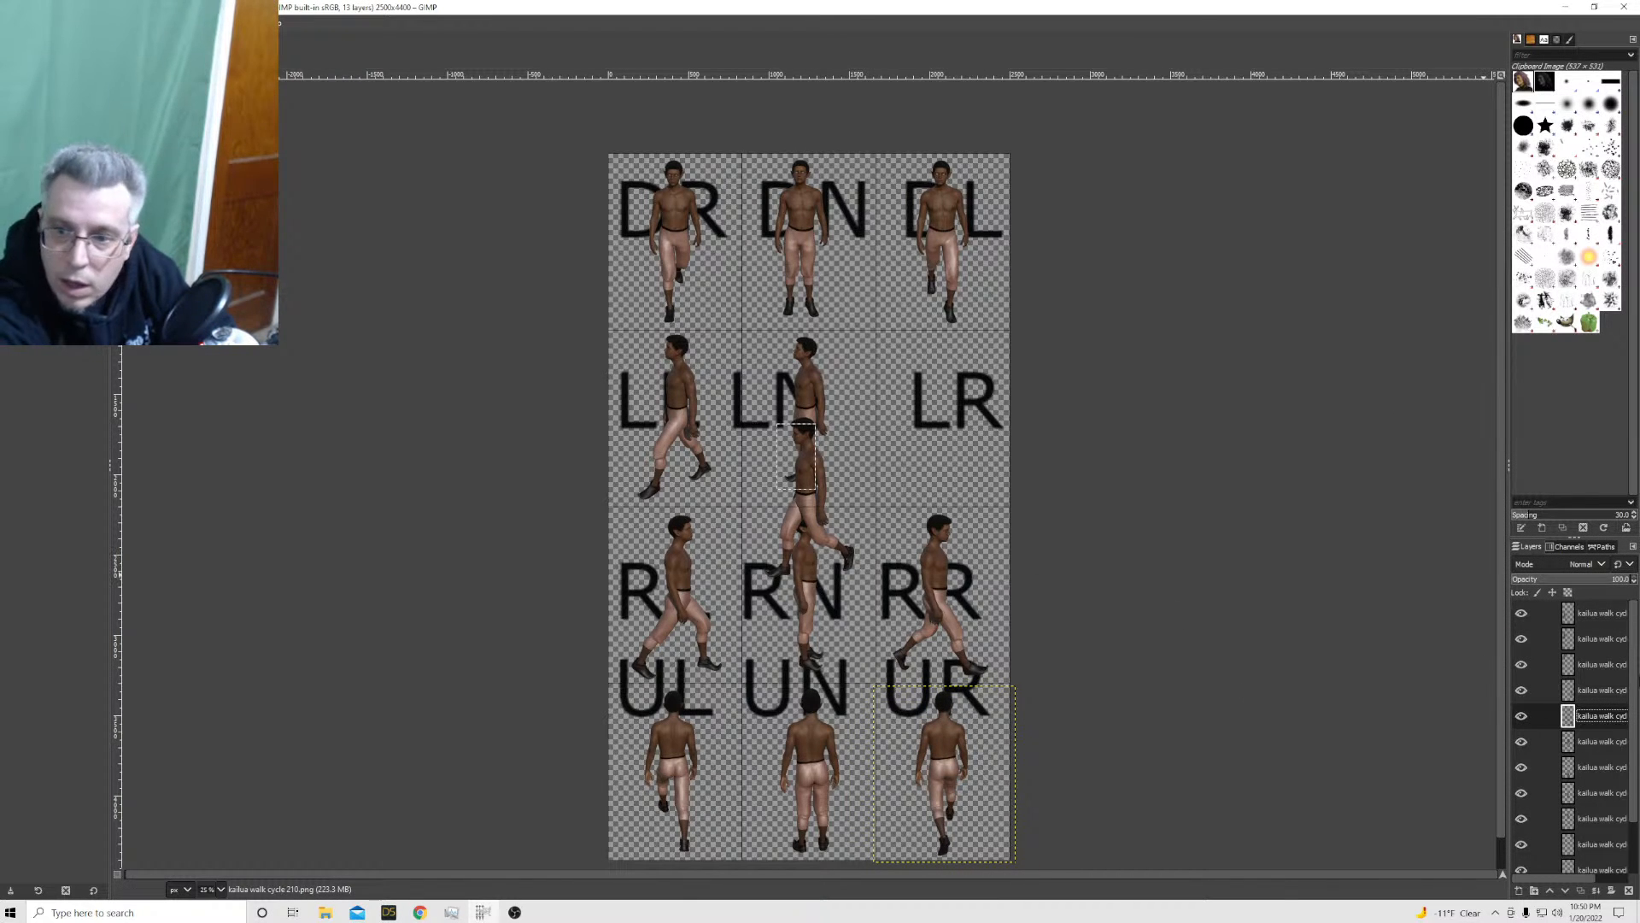
Move the kailua walk cycle 211 sprite into the LR cell and hide the sprite direction template layer
left_click(1621, 743)
left_click_drag(795, 487, 948, 403)
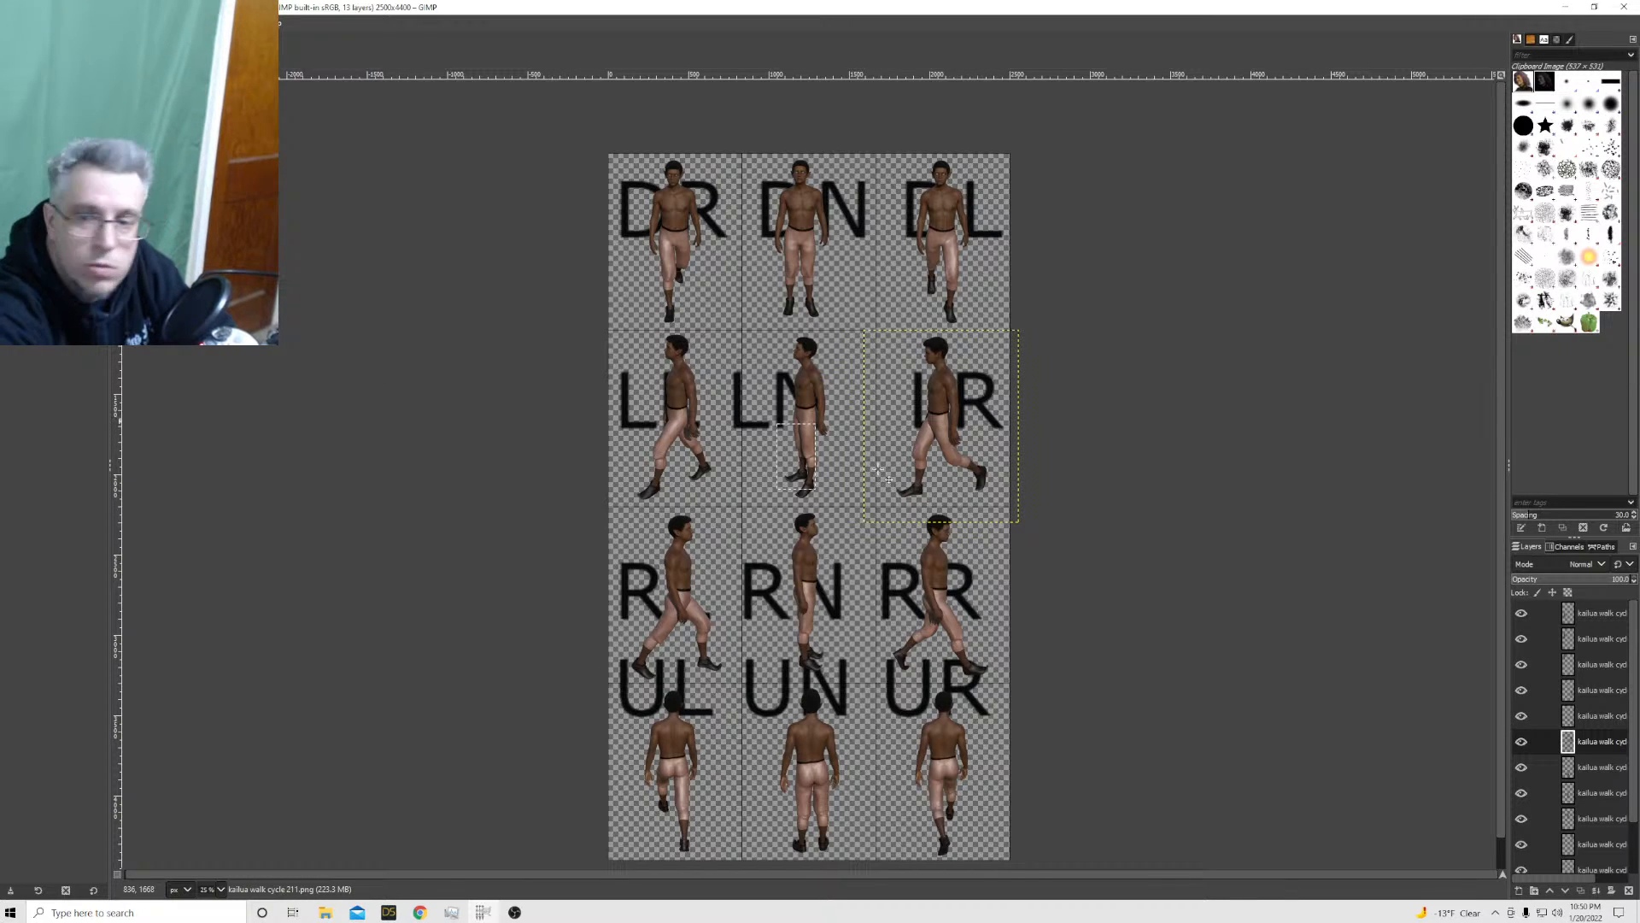
scroll(1585, 805, "down", 2)
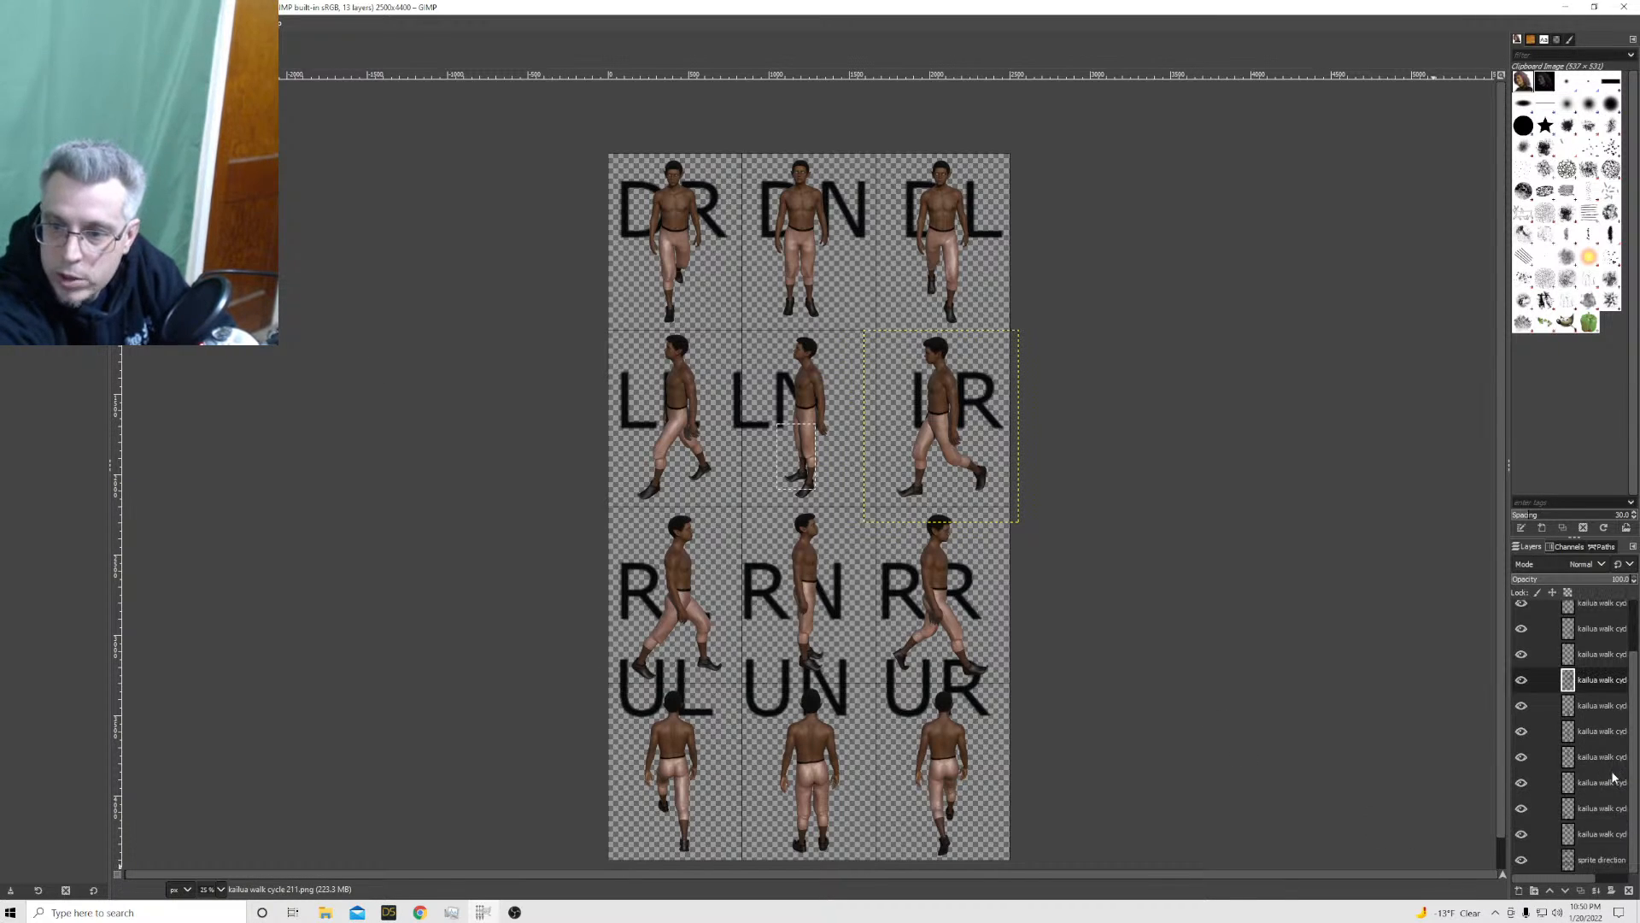
left_click(1522, 860)
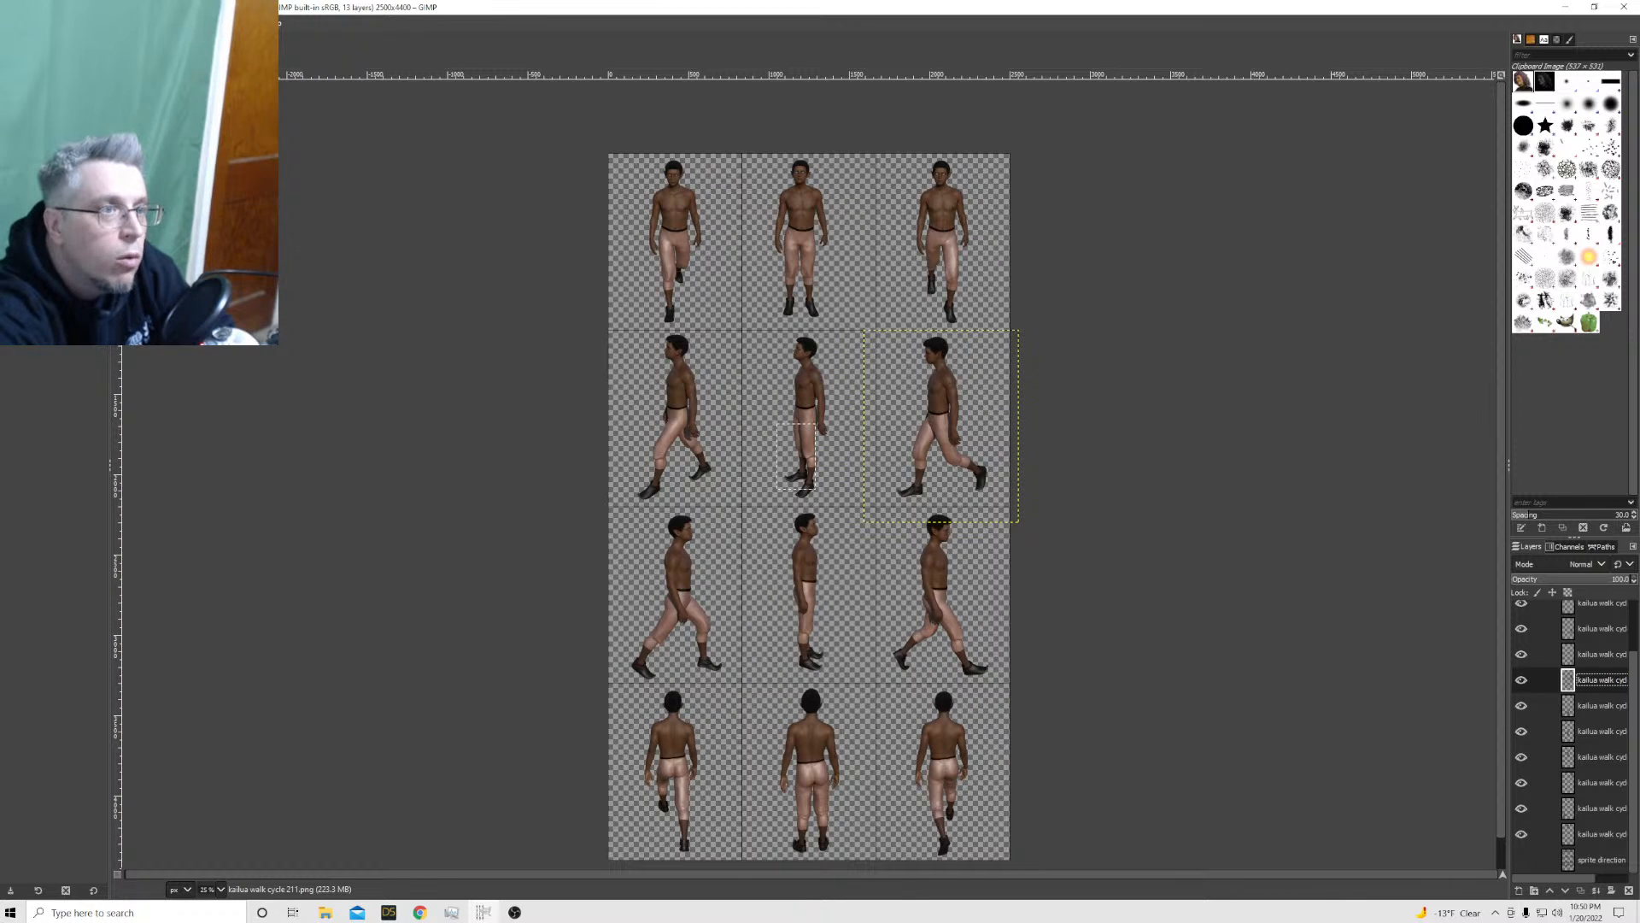
Start exporting the image and choose the Kailua sprites folder as its destination
left_click(10, 23)
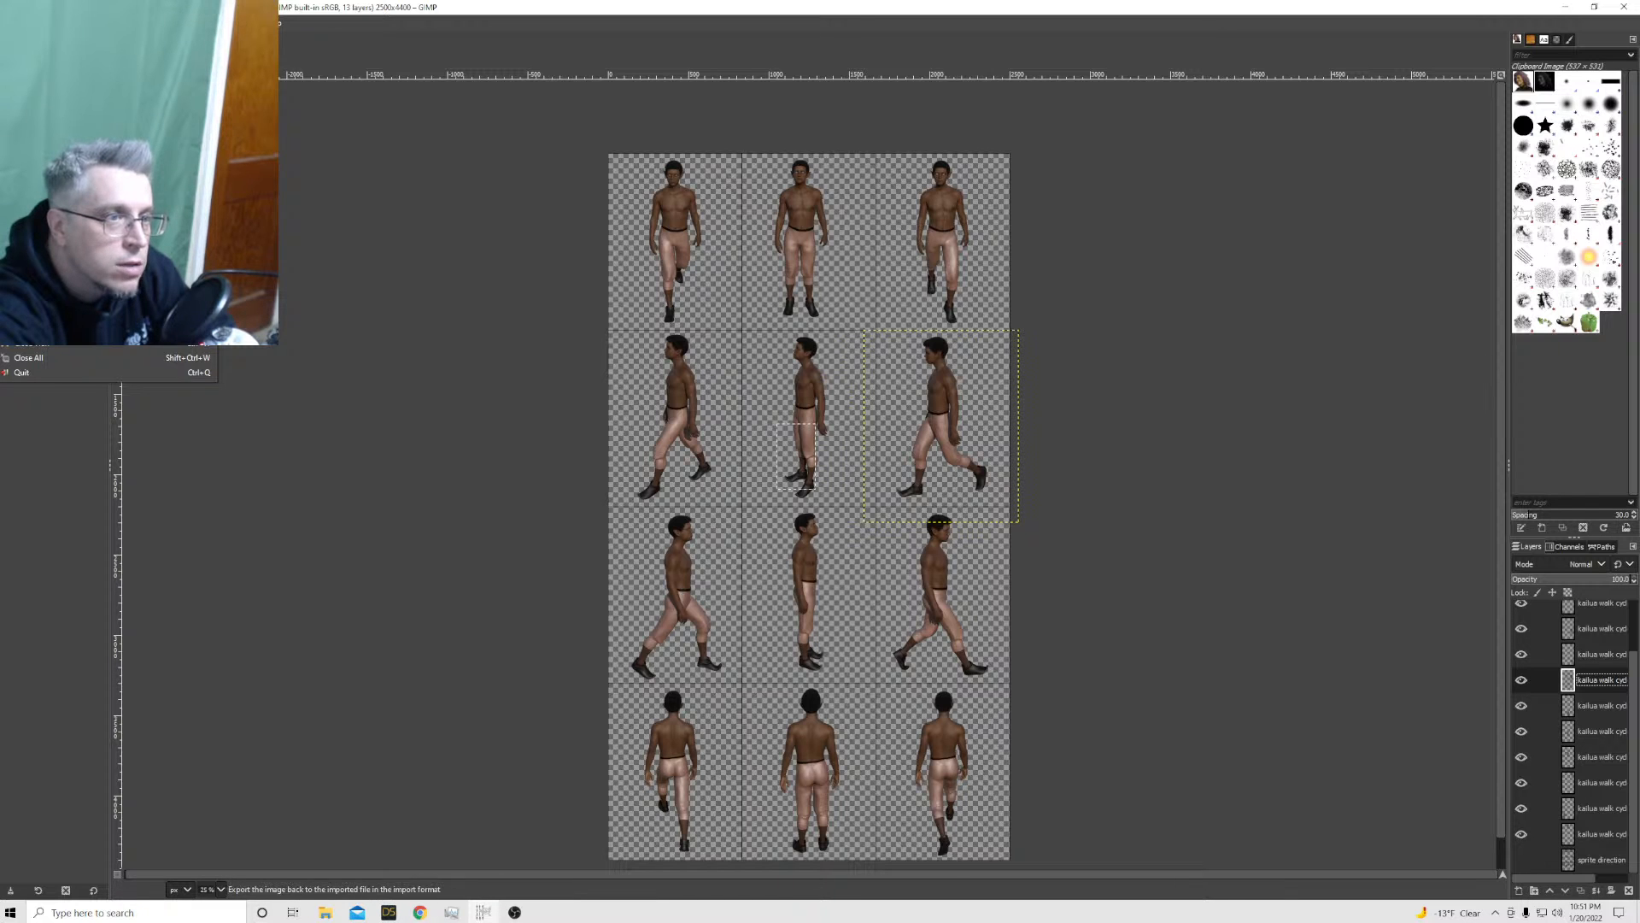
left_click(51, 230)
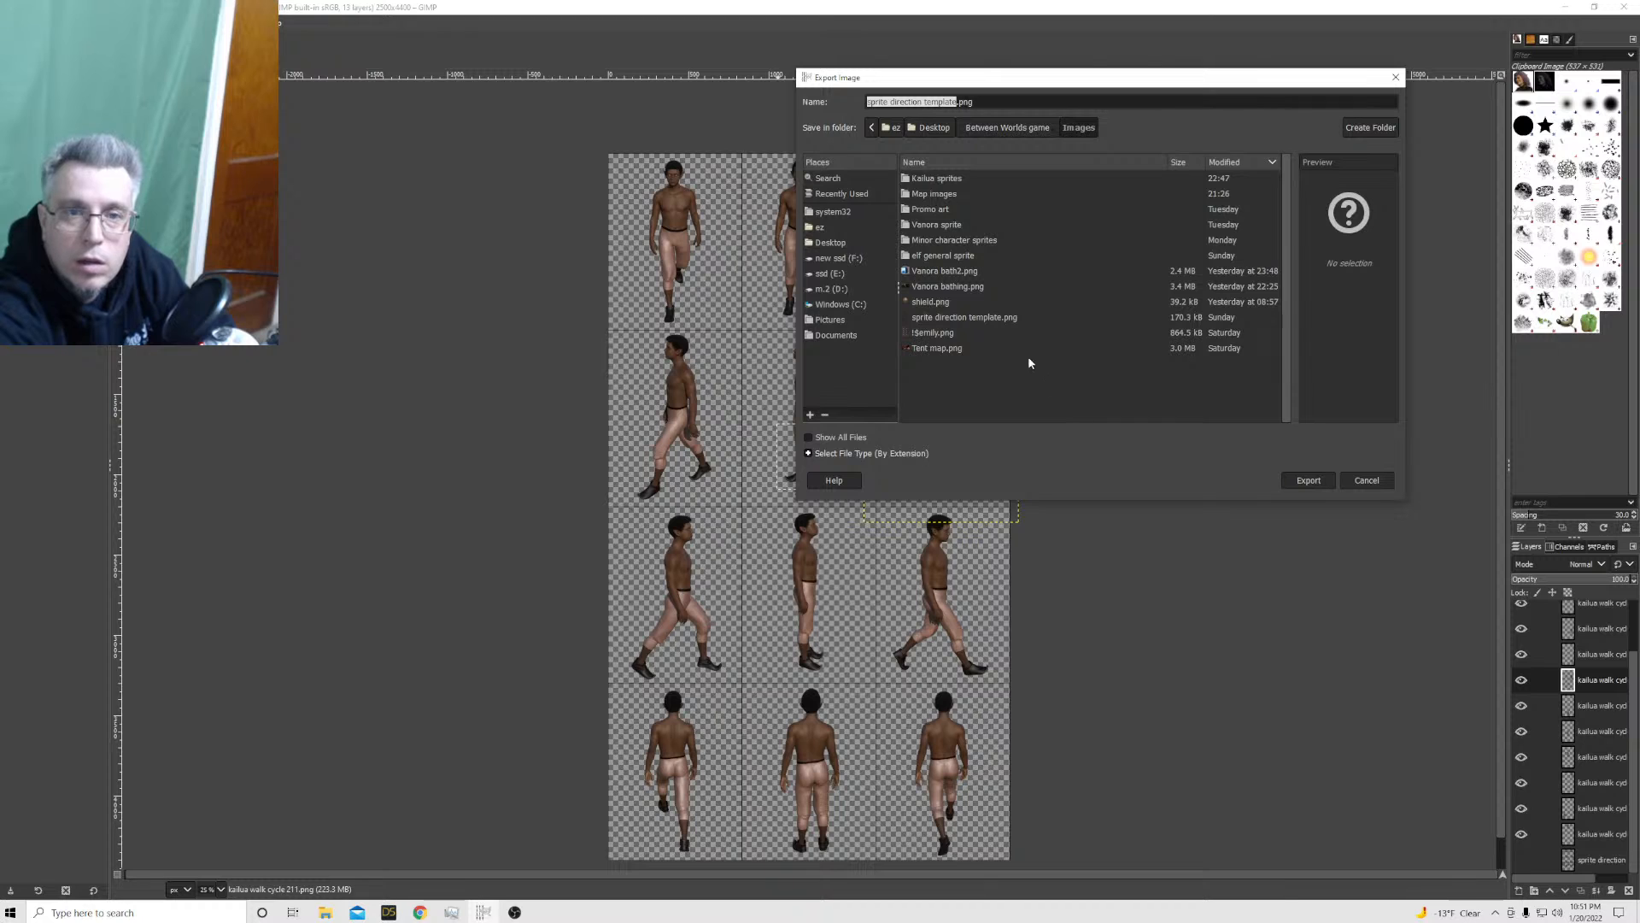
left_click(945, 181)
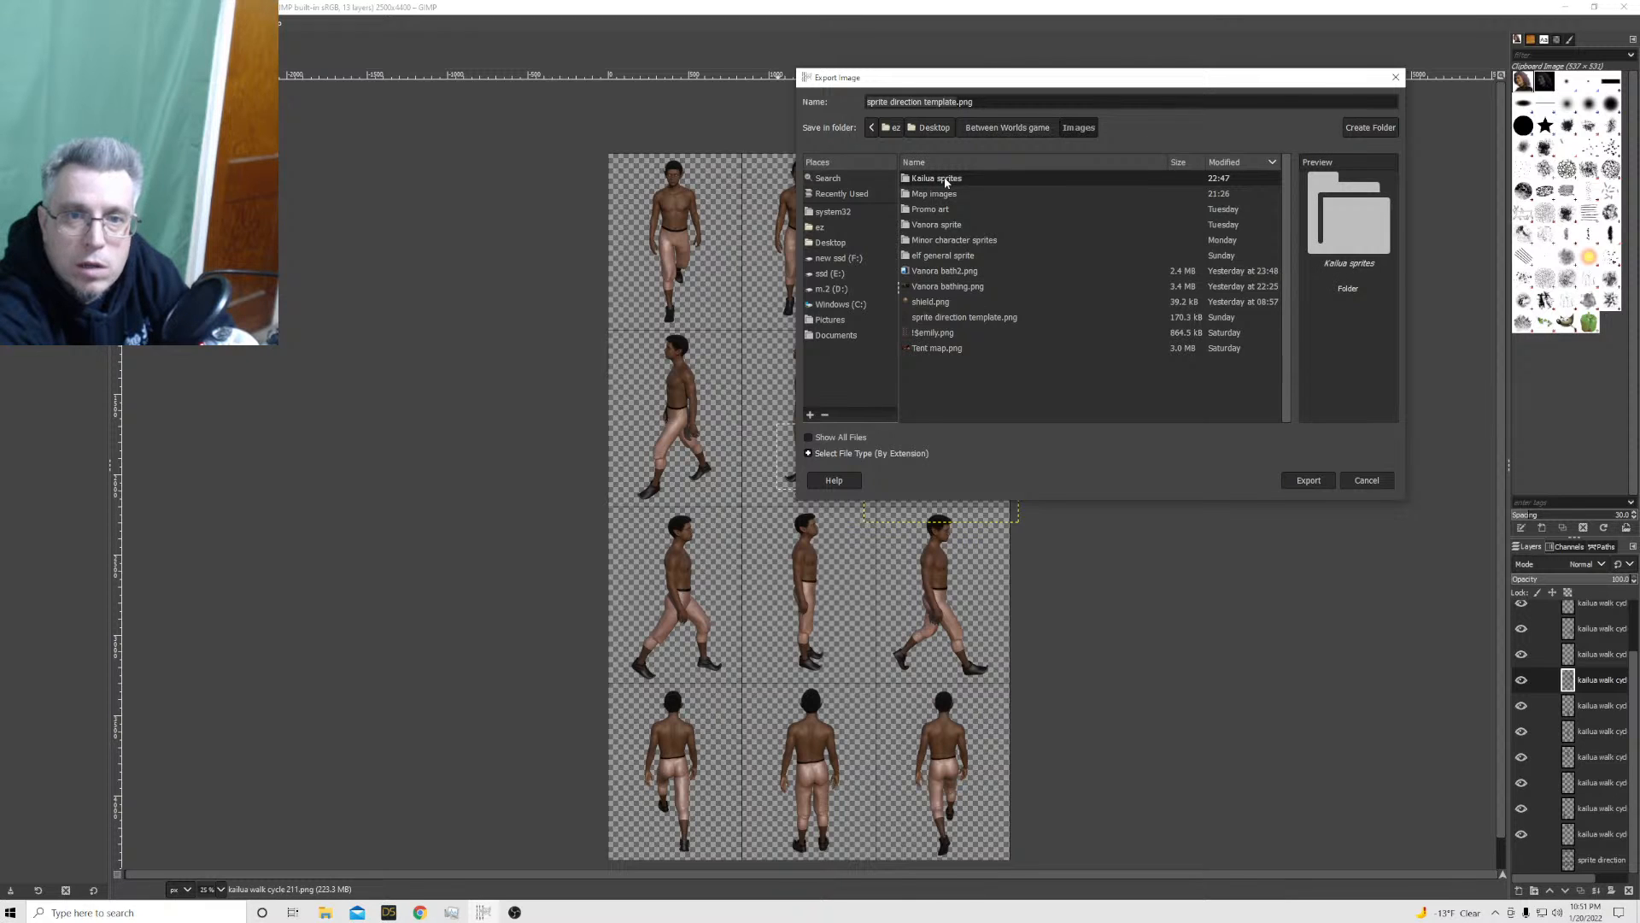
double_click(946, 180)
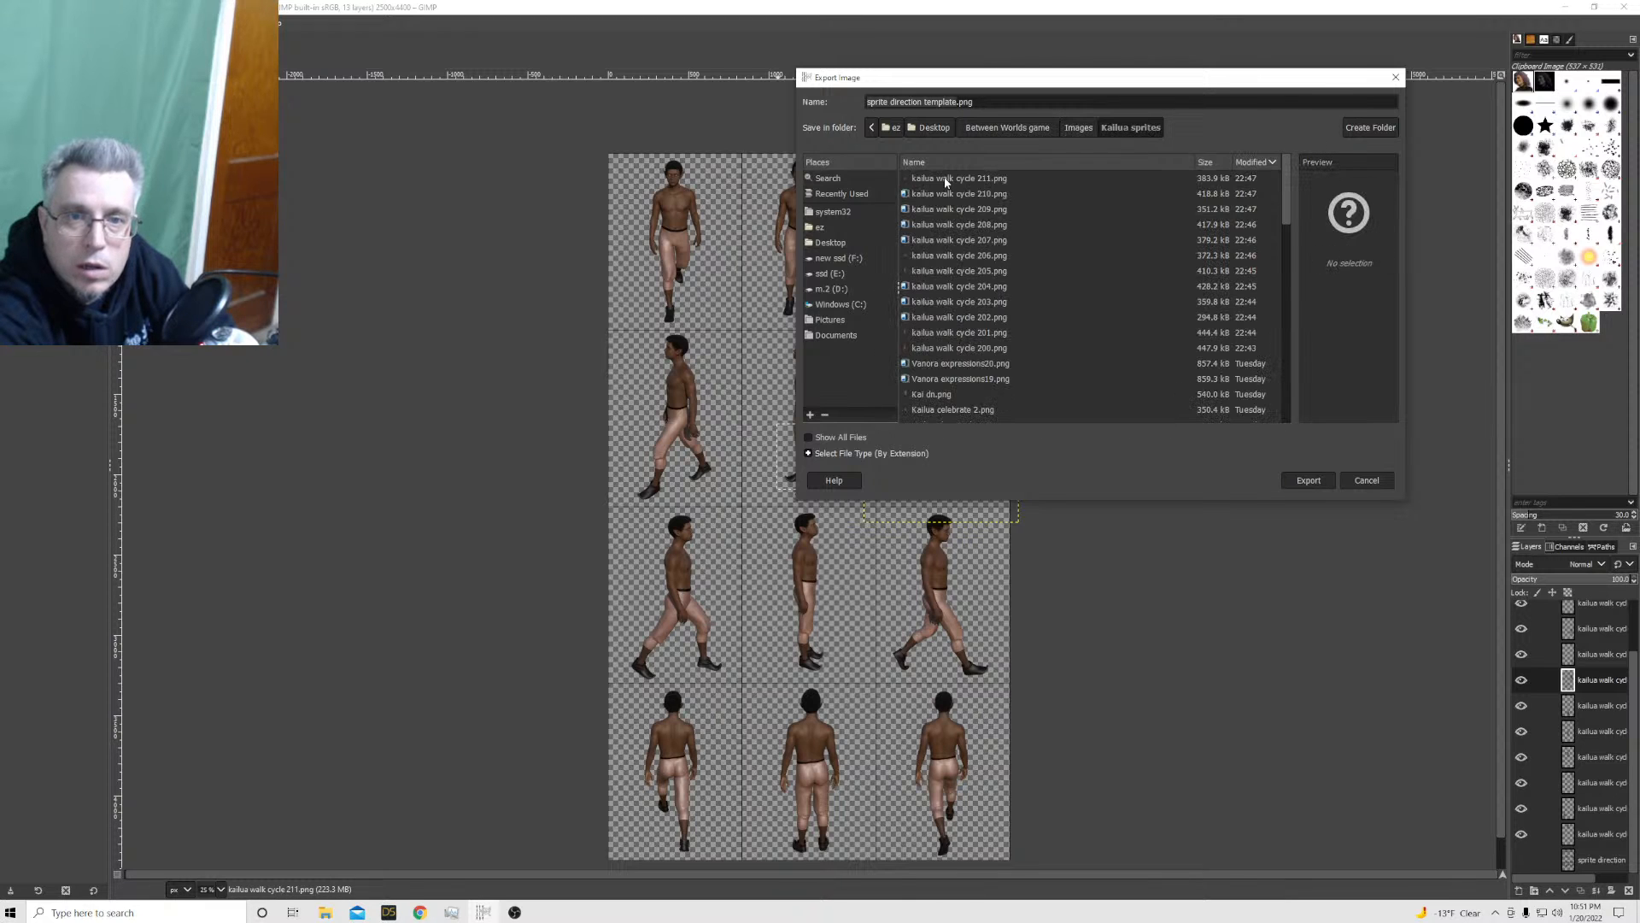
left_click(1310, 480)
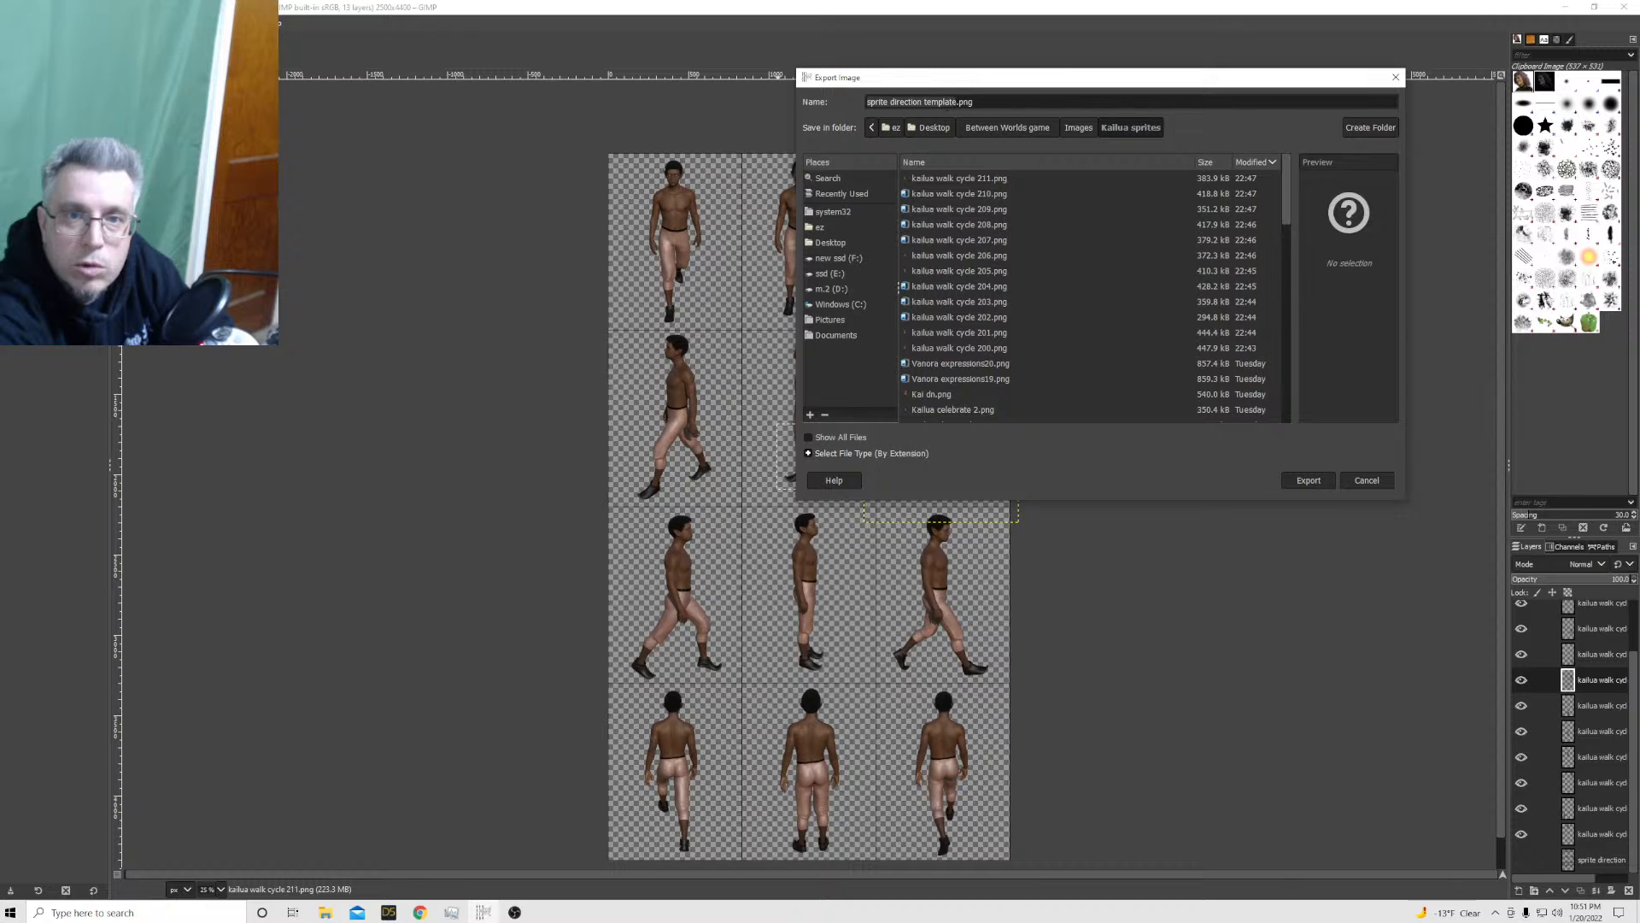
Name the file Kailua 2 walk sheet.png and export it as PNG with the existing options
left_click_drag(961, 103, 866, 102)
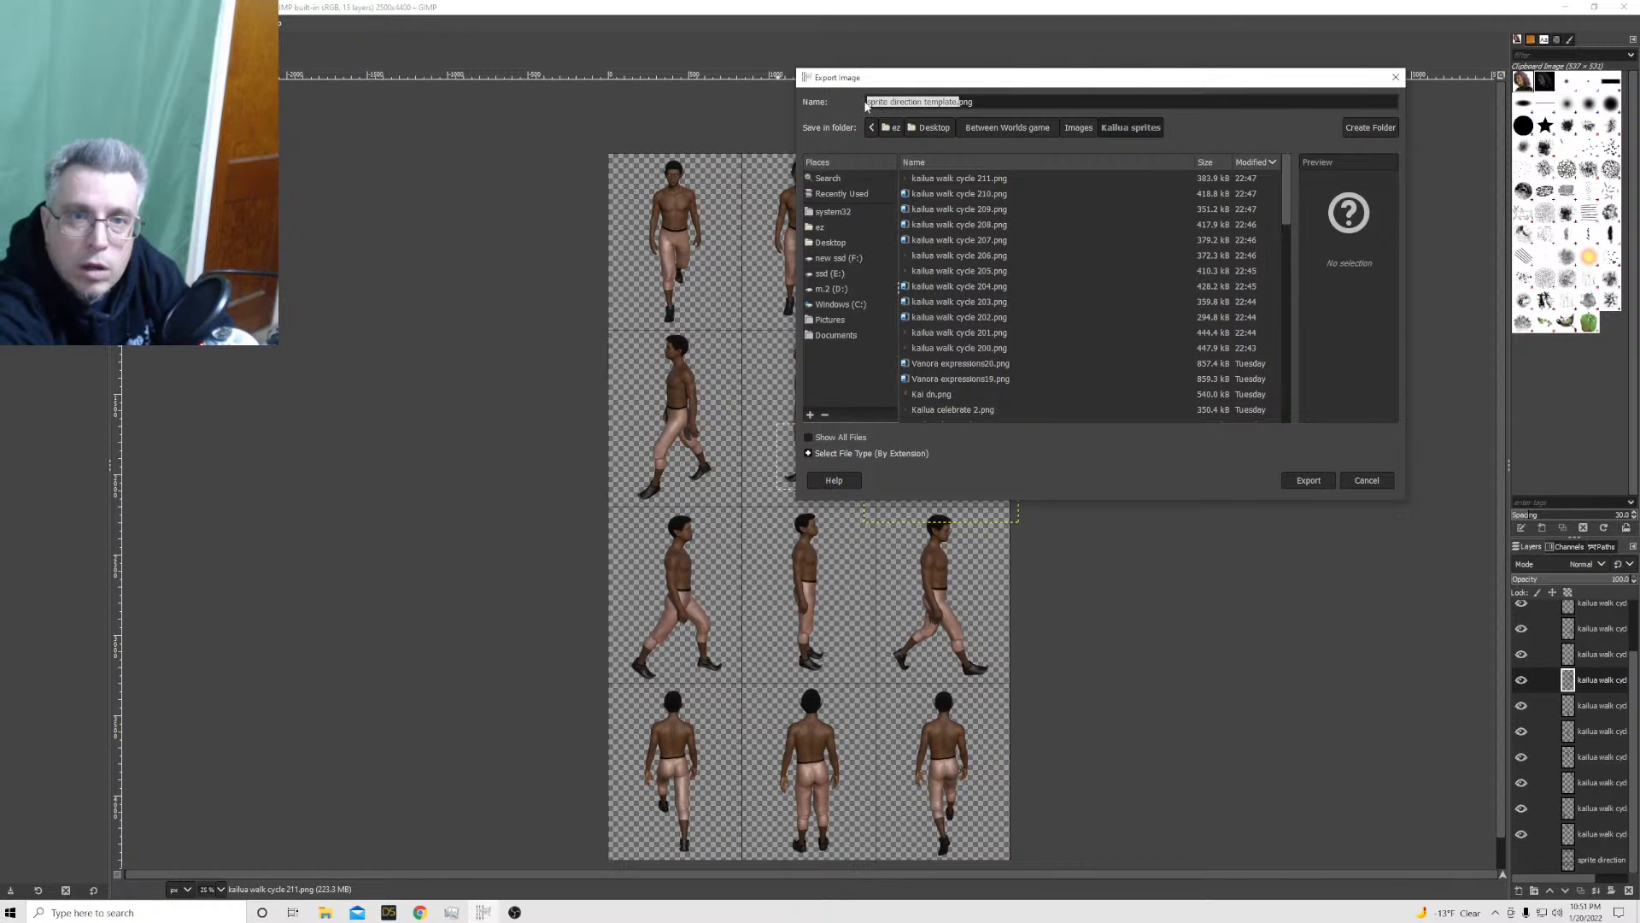
type("Kail")
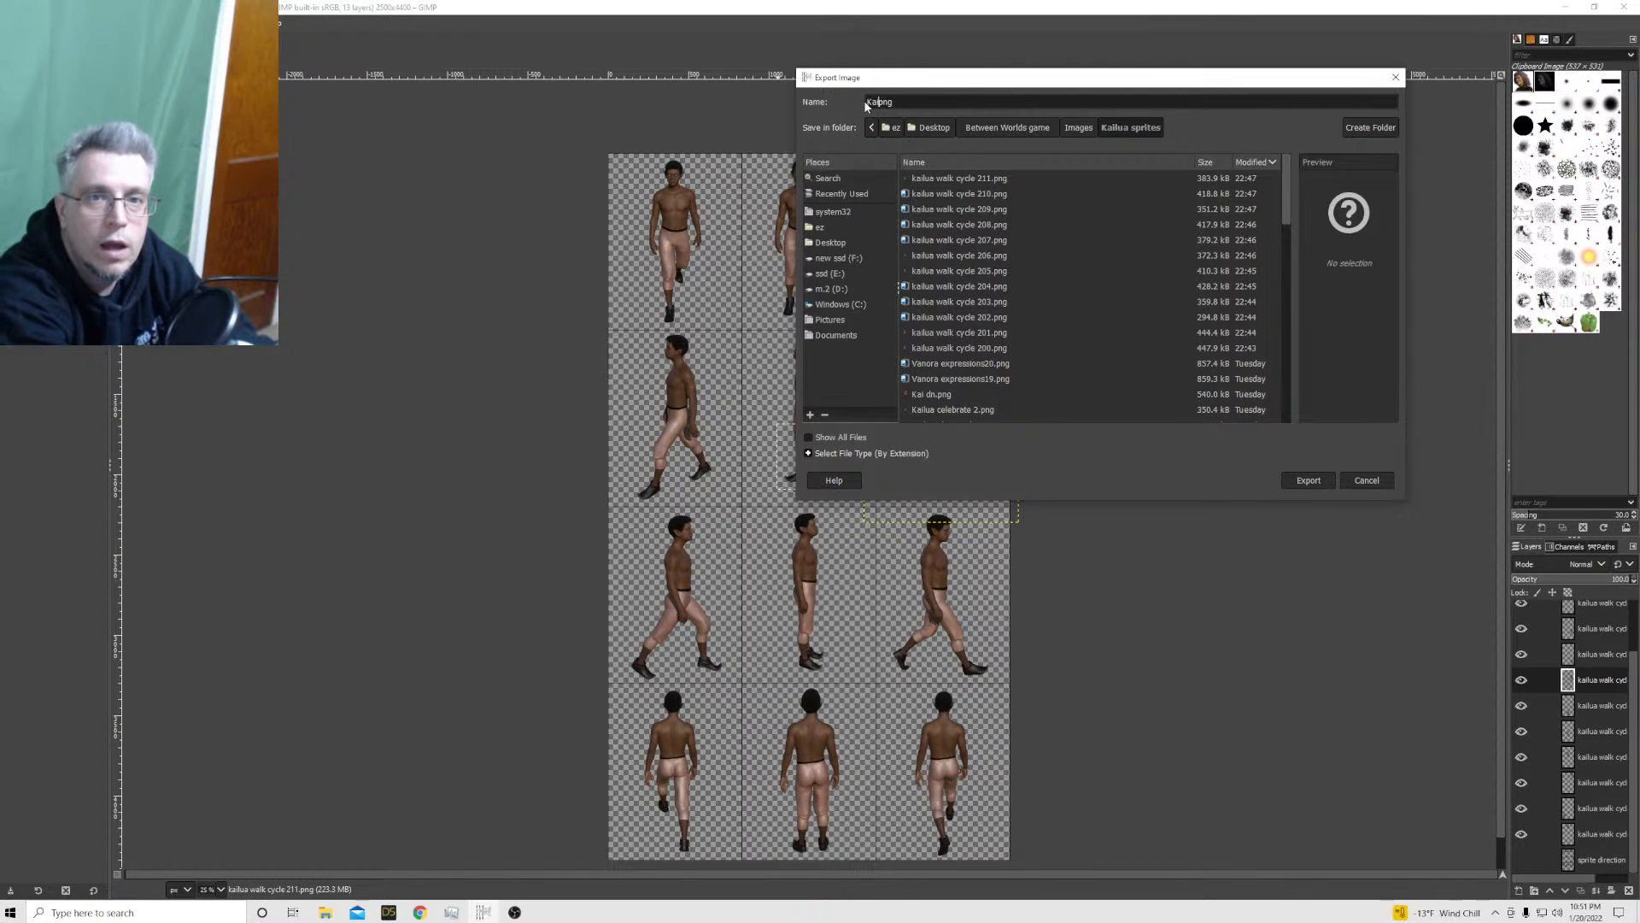
type("ua ")
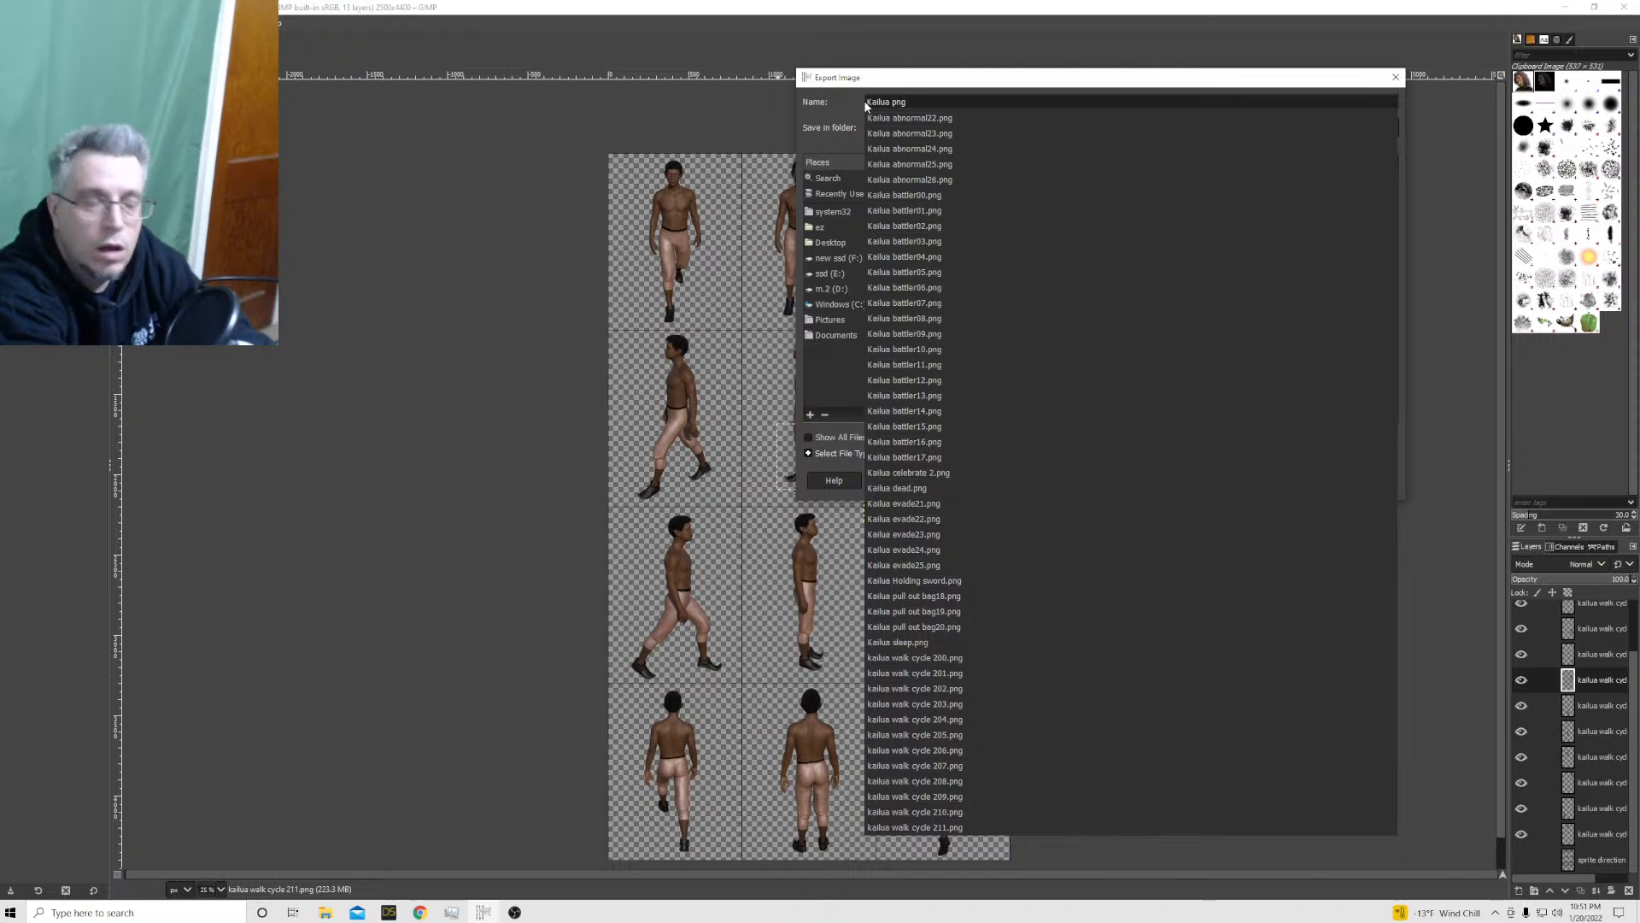
type("2")
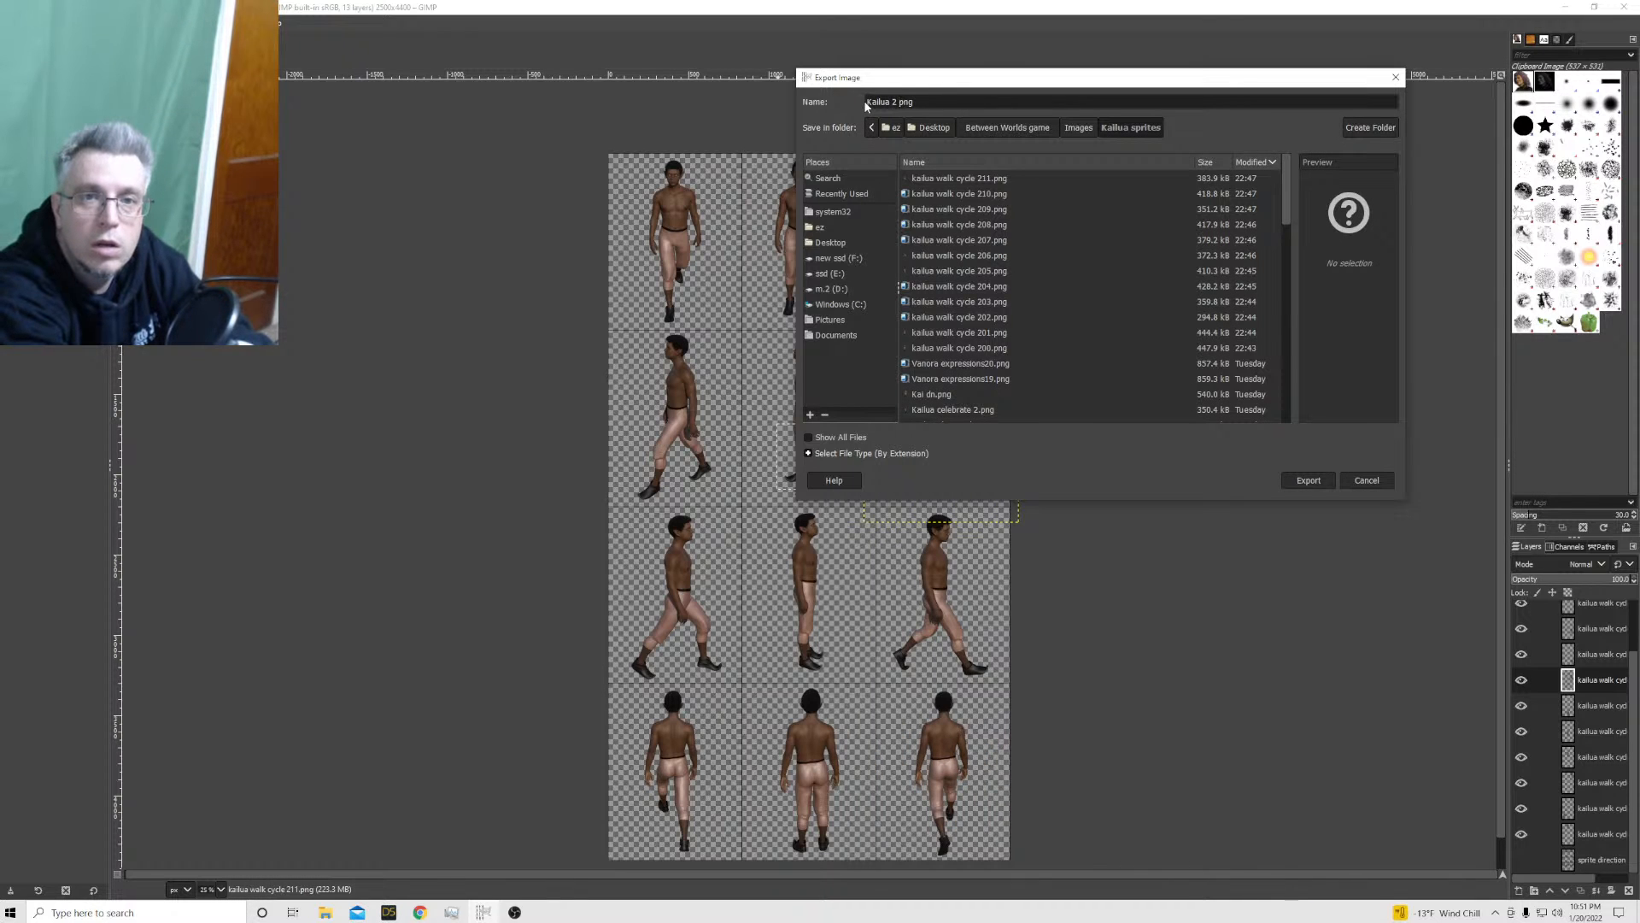
type(" walk she")
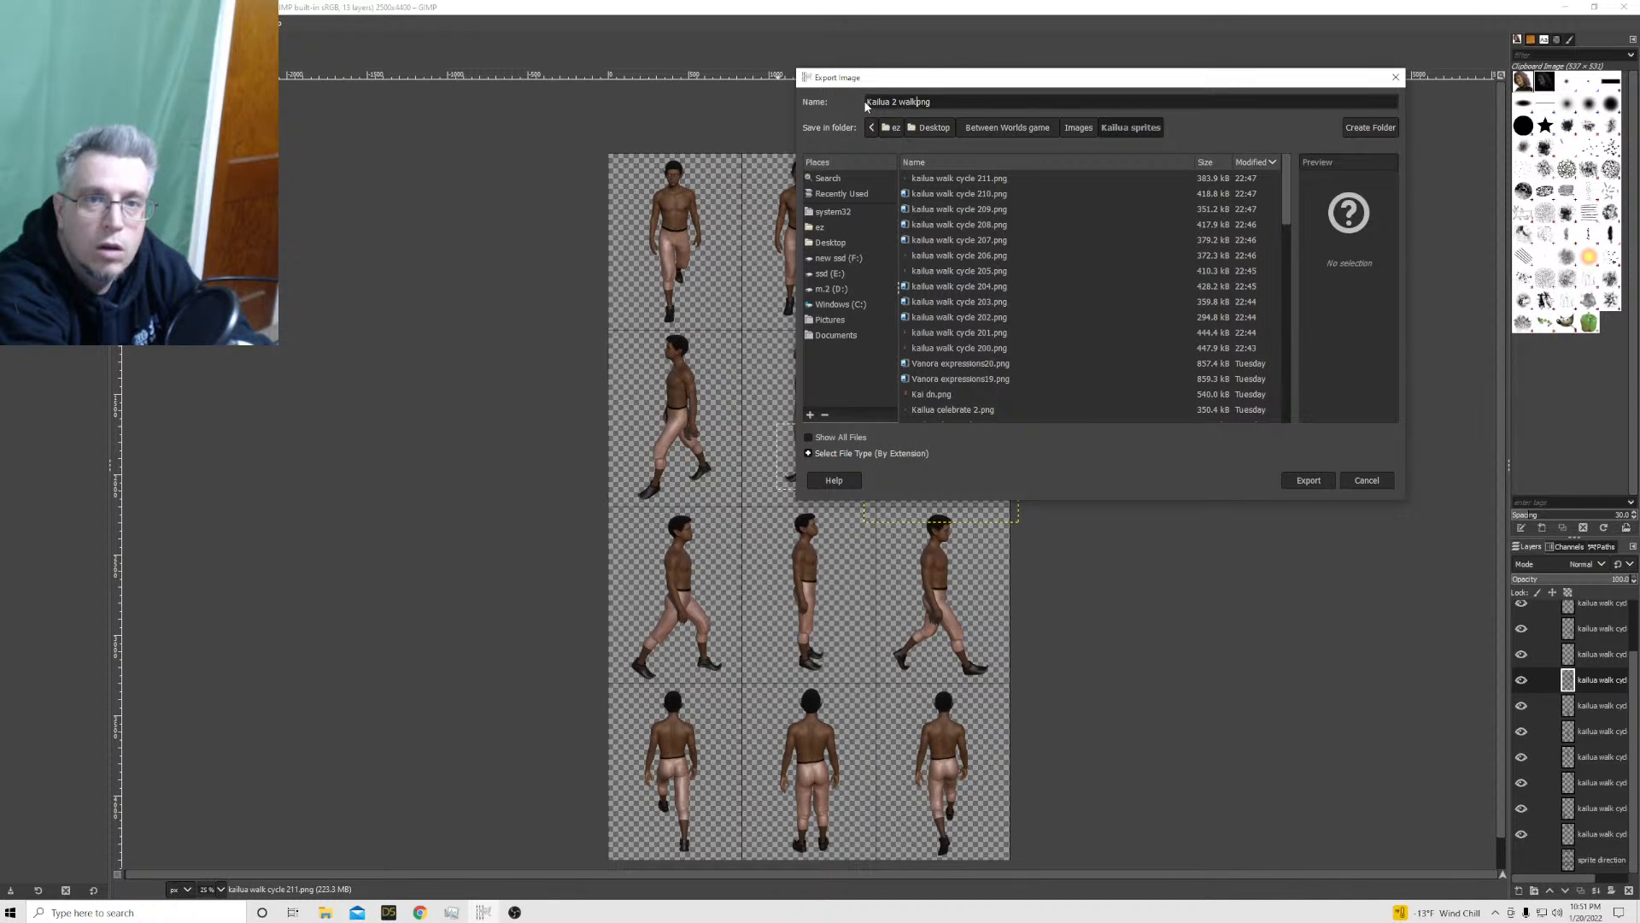
type("et")
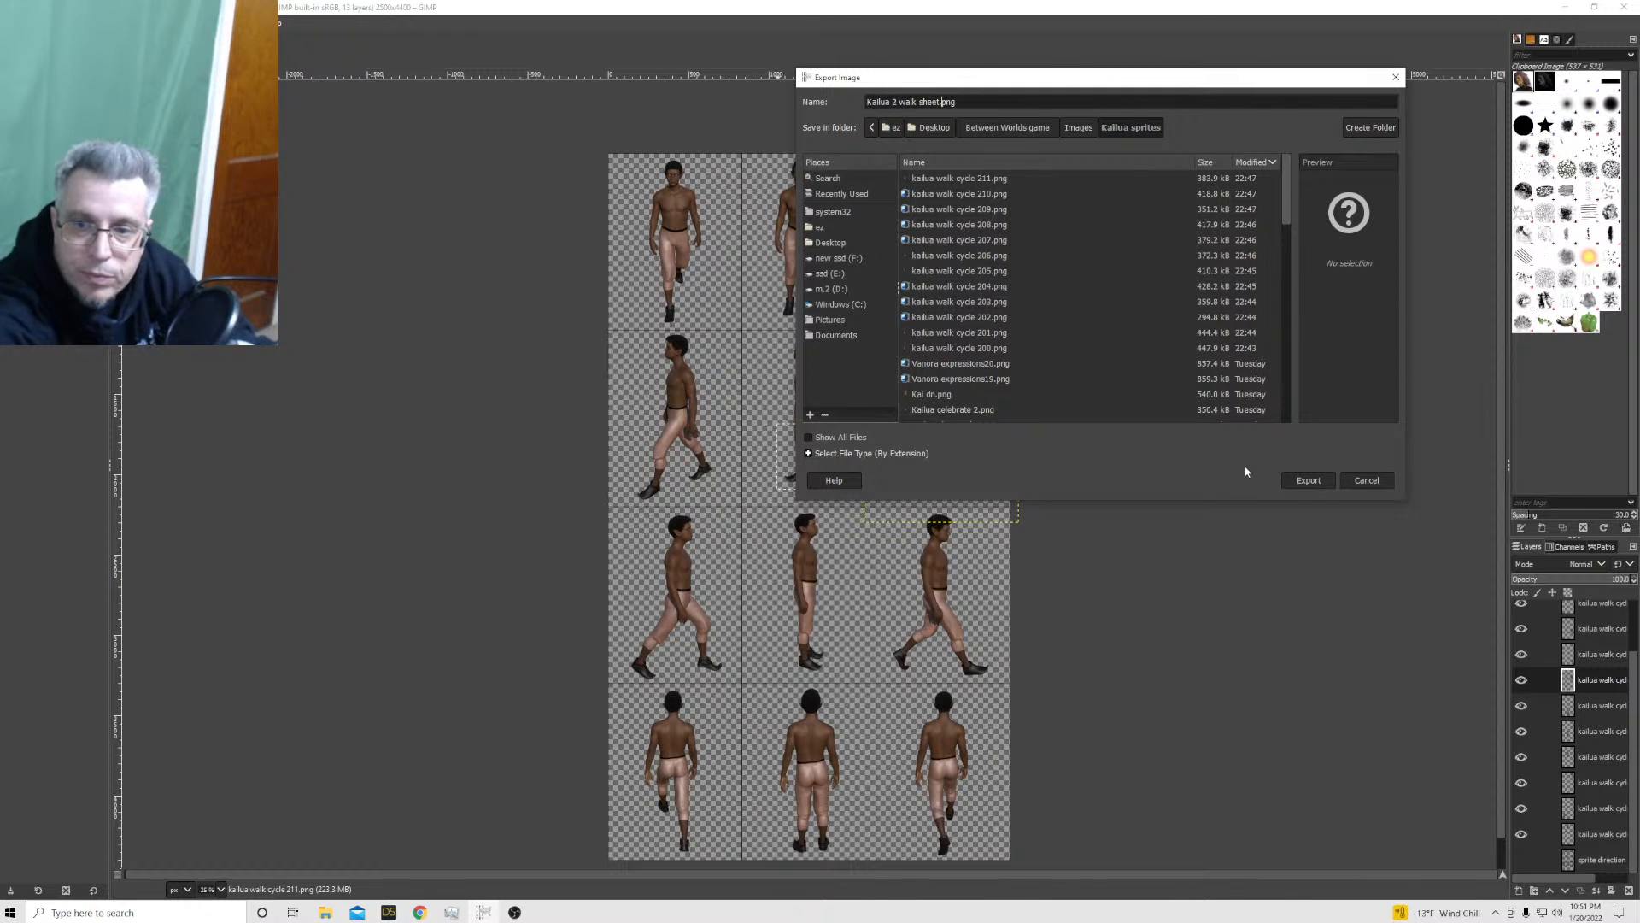
left_click(1285, 480)
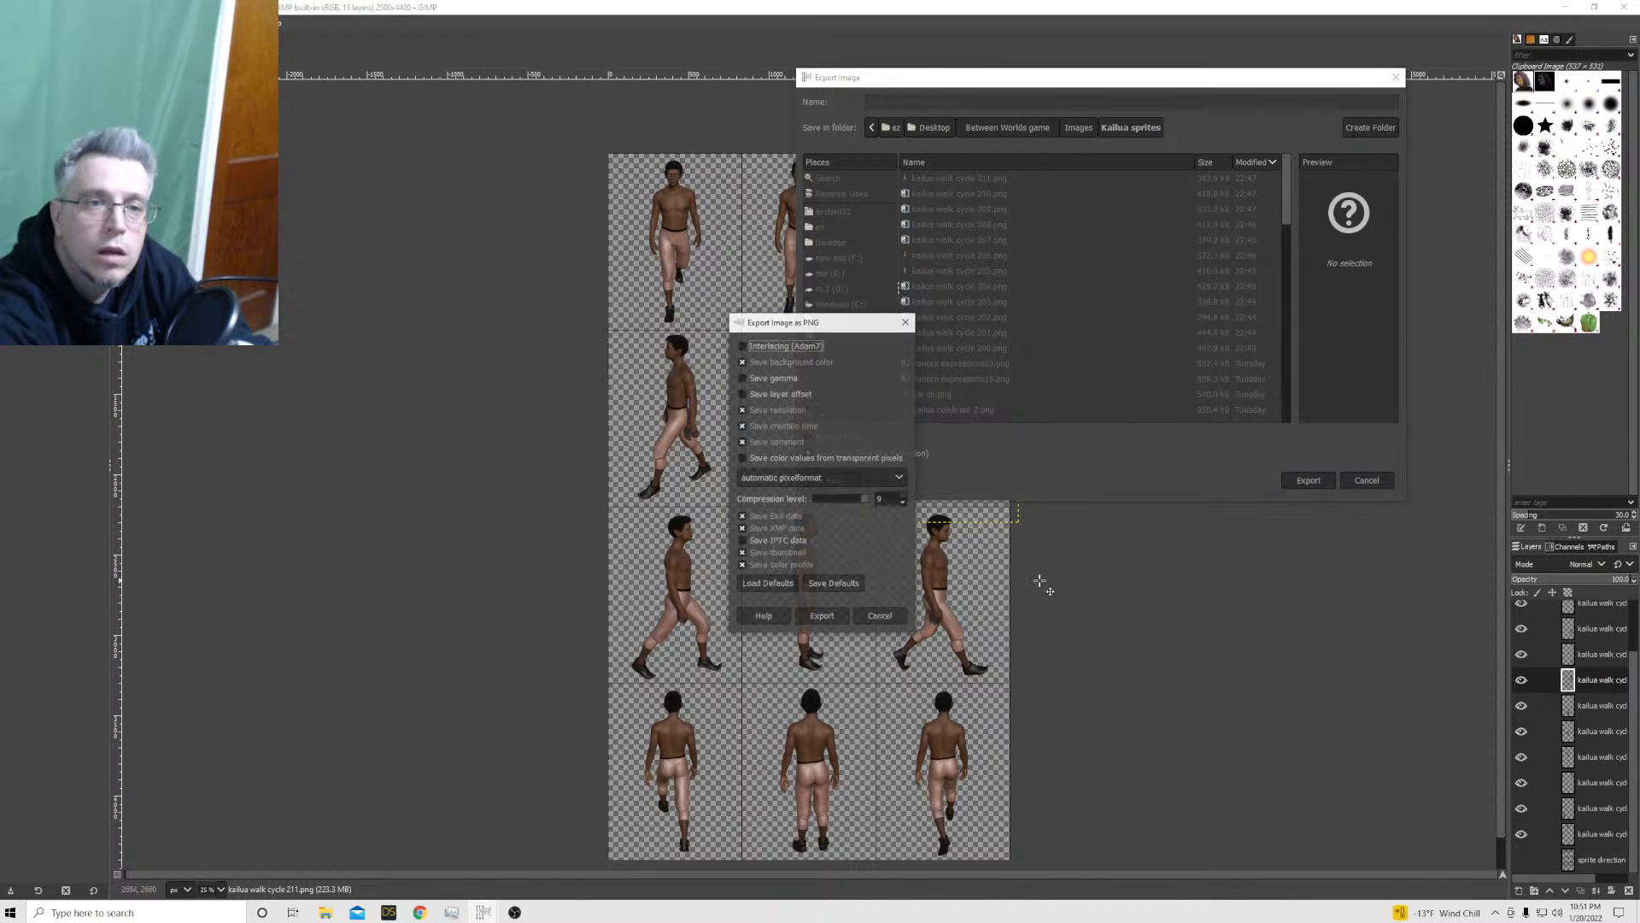
left_click(822, 617)
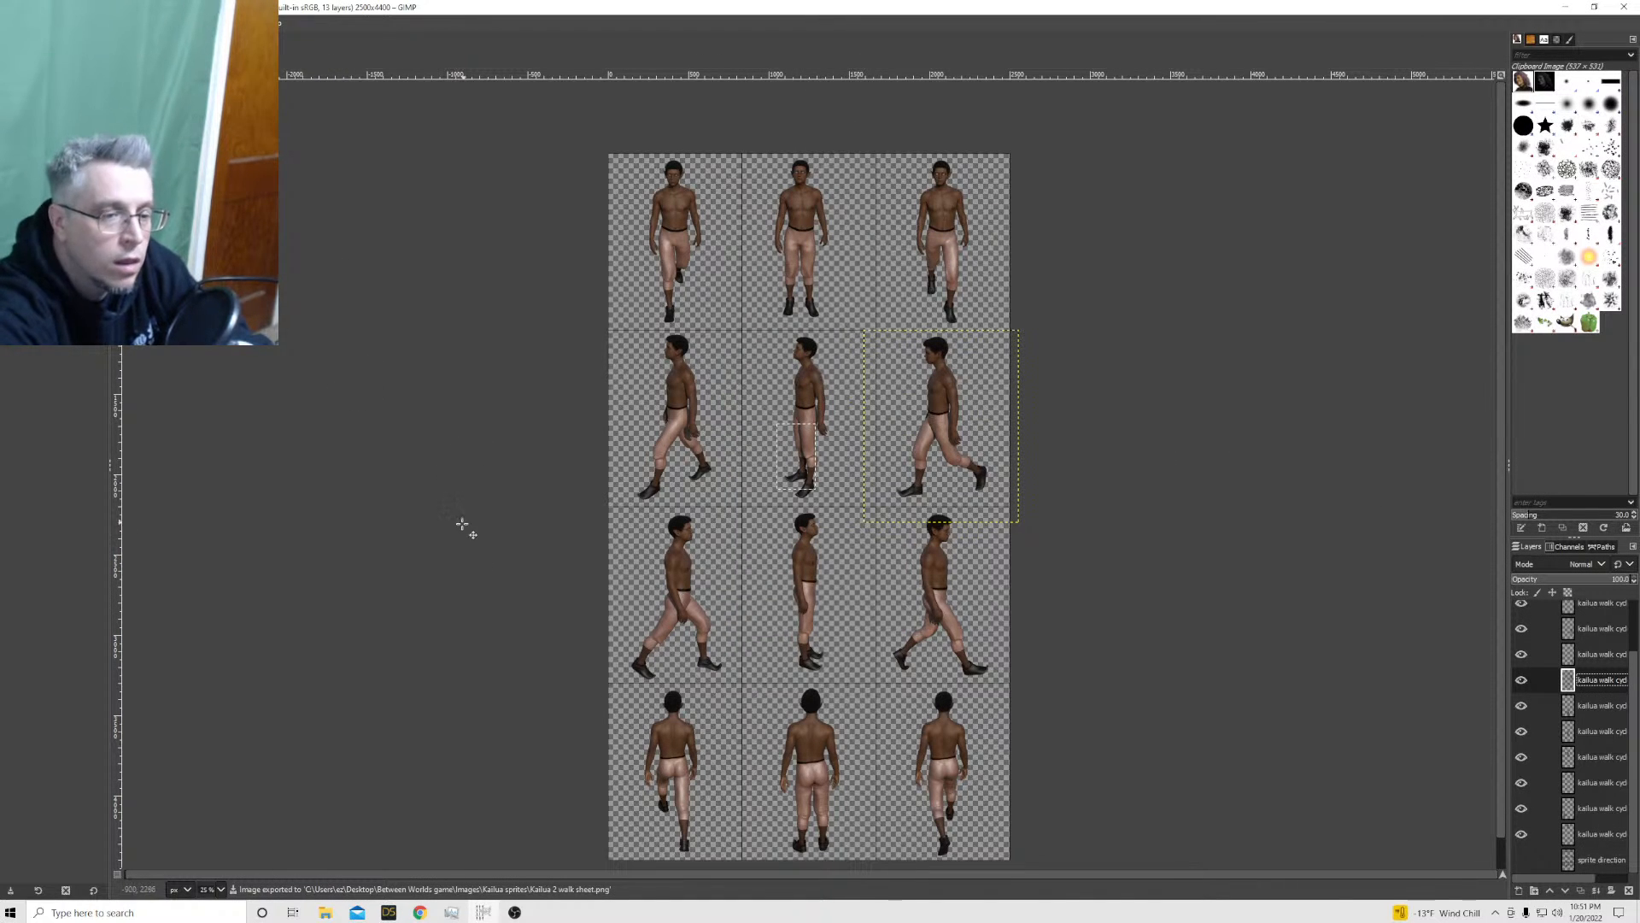
Open the Kailua 2 walk sheet image from the Kailua sprites folder in GIMP and minimise the folder window
mouse_move(326, 911)
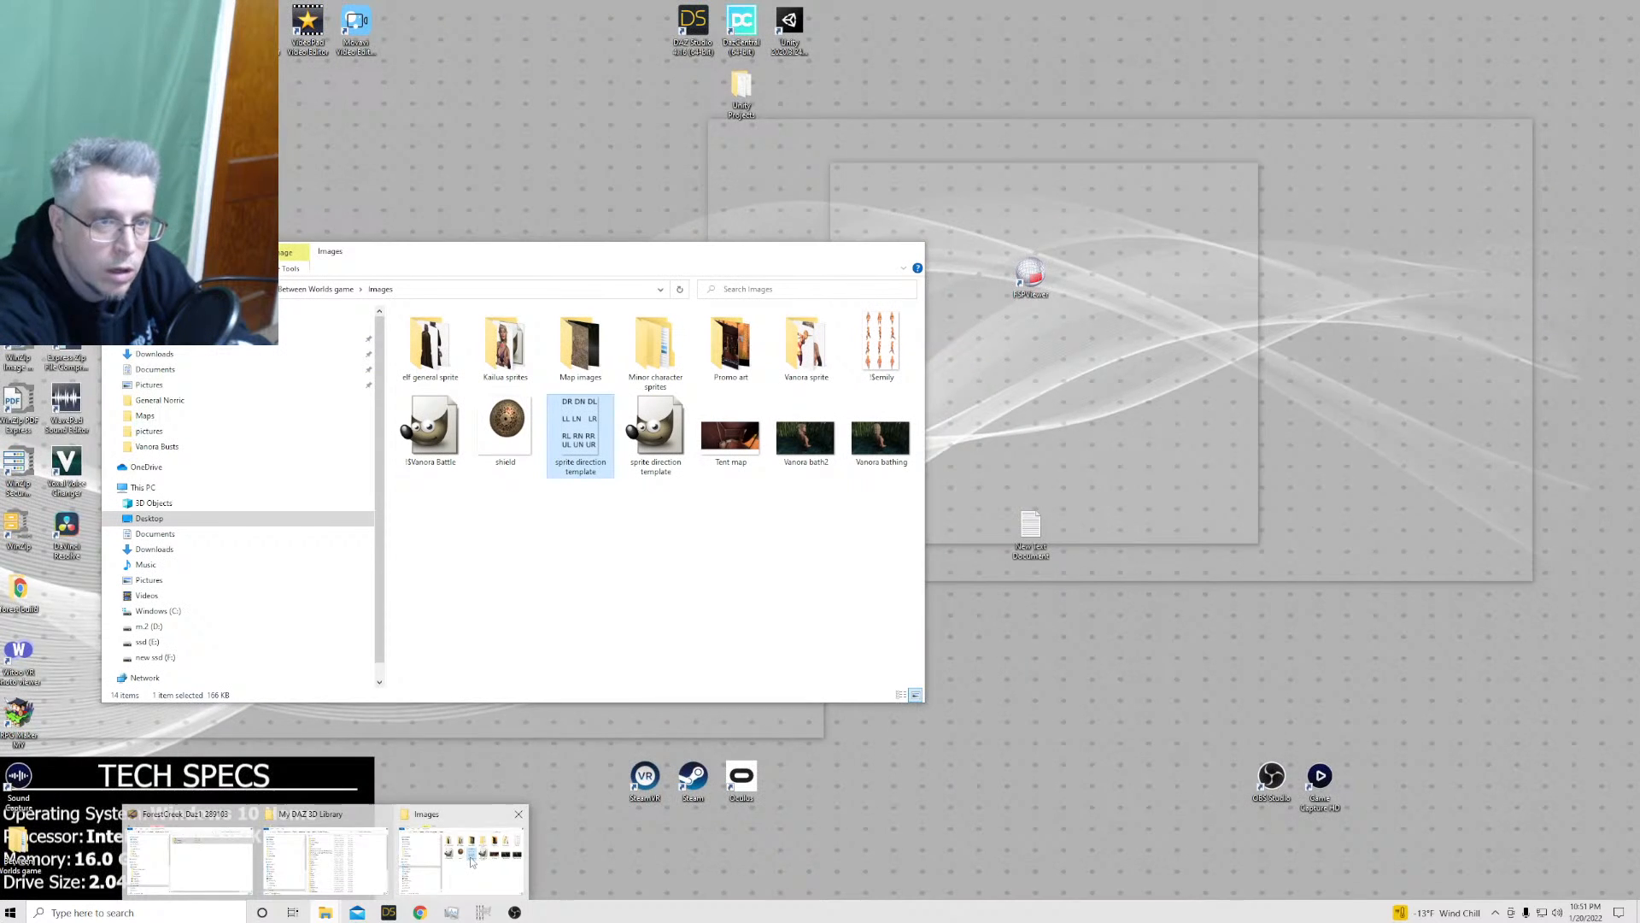
left_click(471, 862)
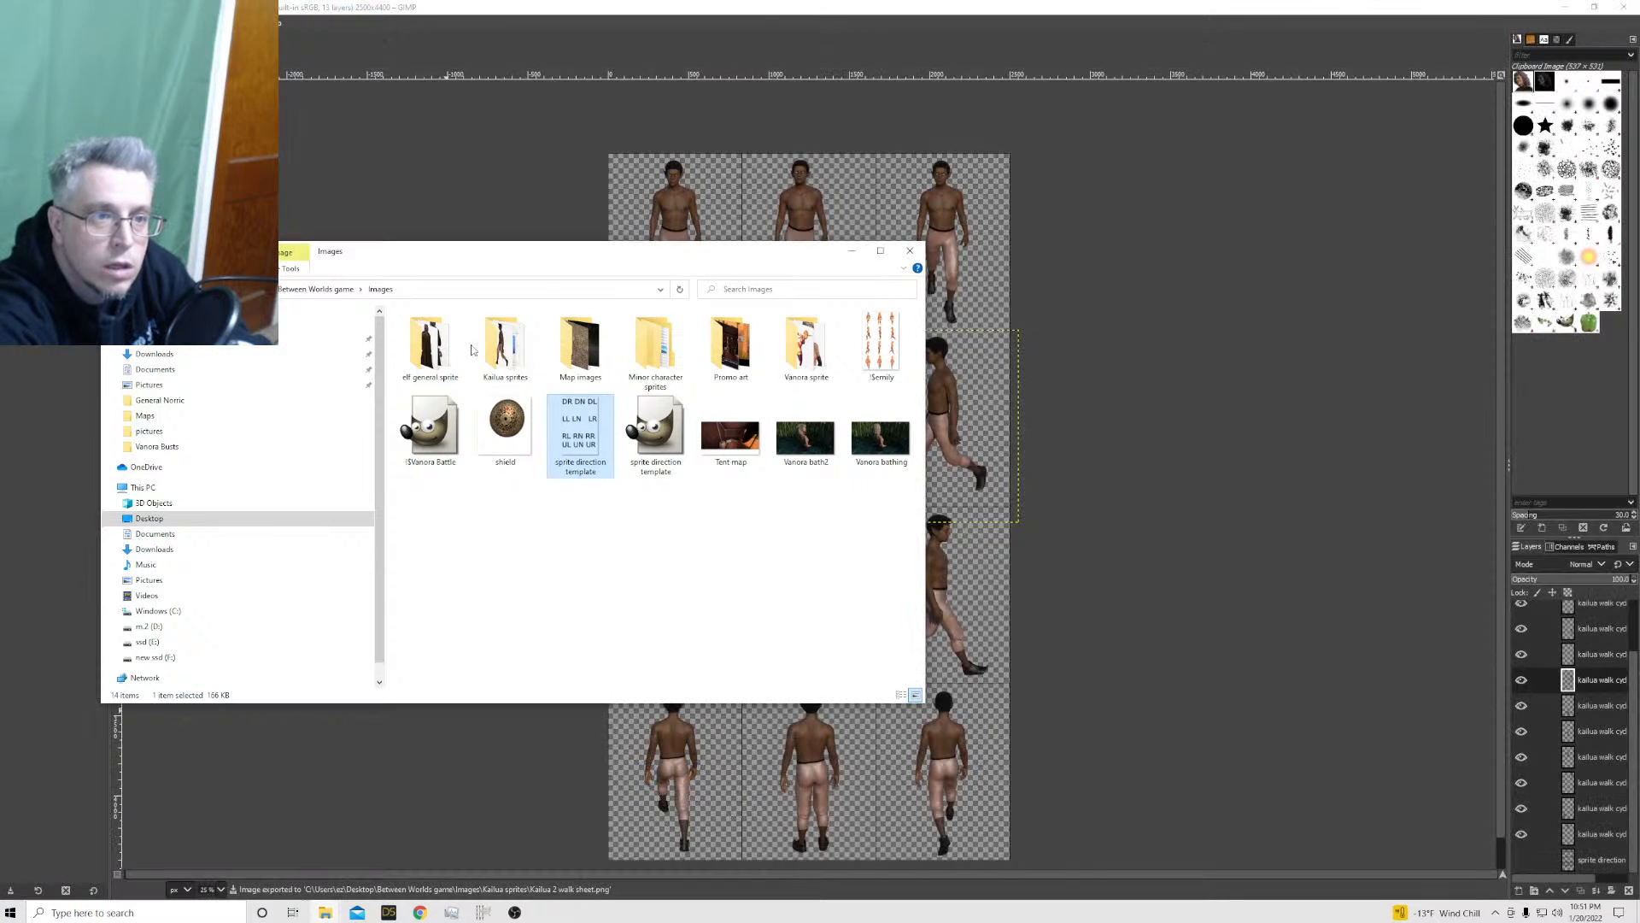
double_click(517, 354)
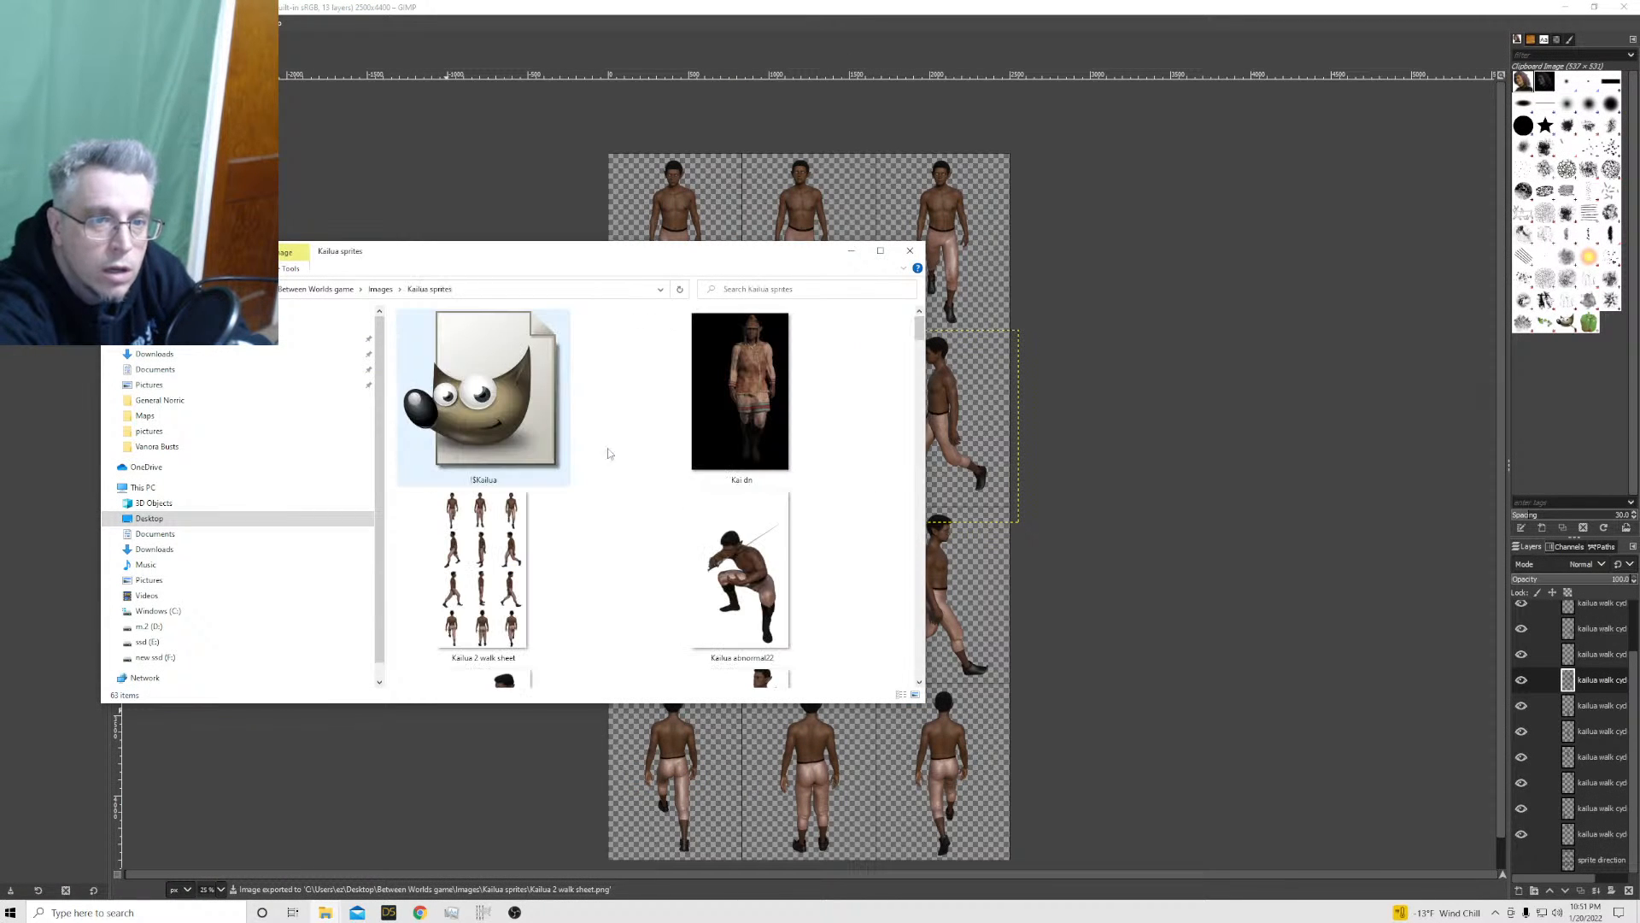
mouse_move(919, 329)
left_mouse_down()
mouse_move(920, 356)
mouse_move(917, 340)
left_mouse_up()
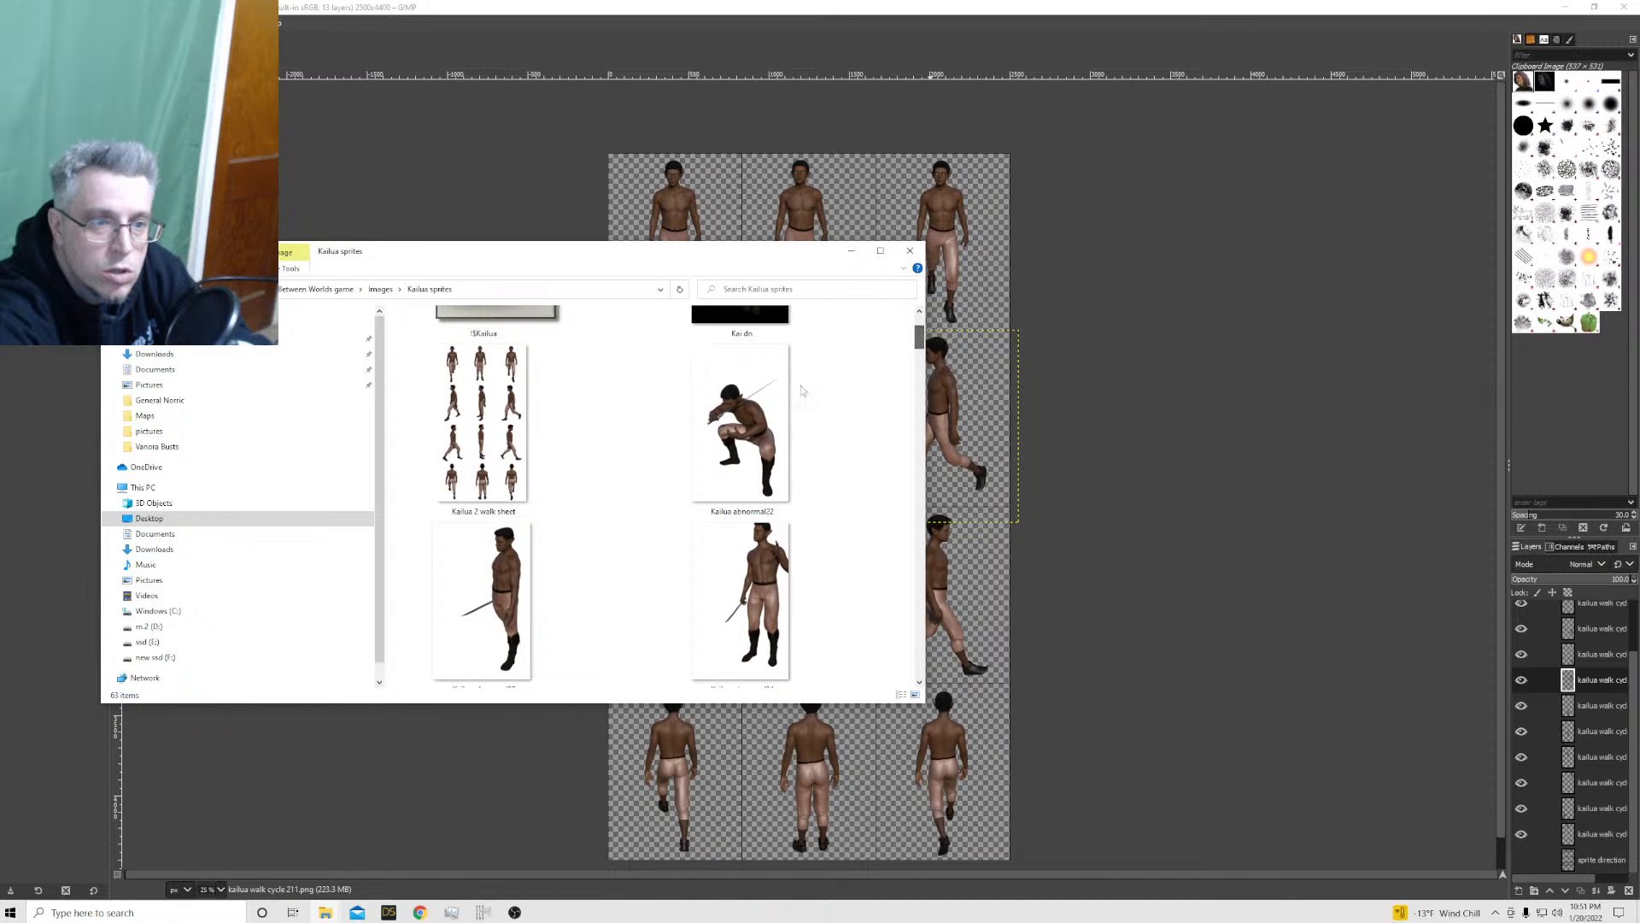
right_click(480, 401)
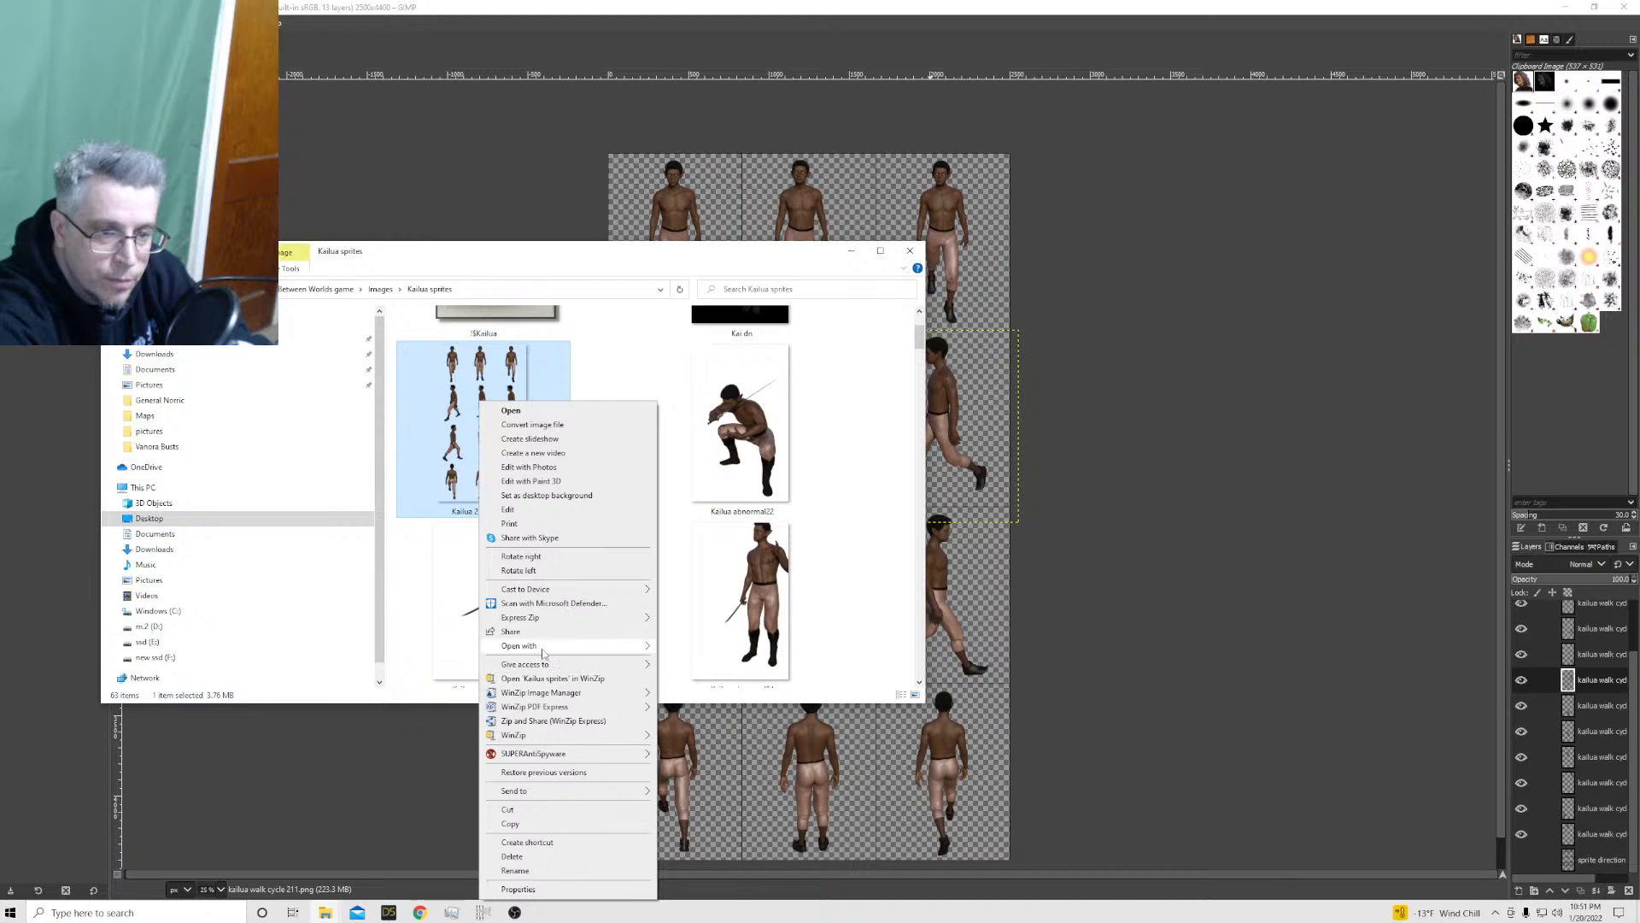
mouse_move(546, 646)
left_click(675, 646)
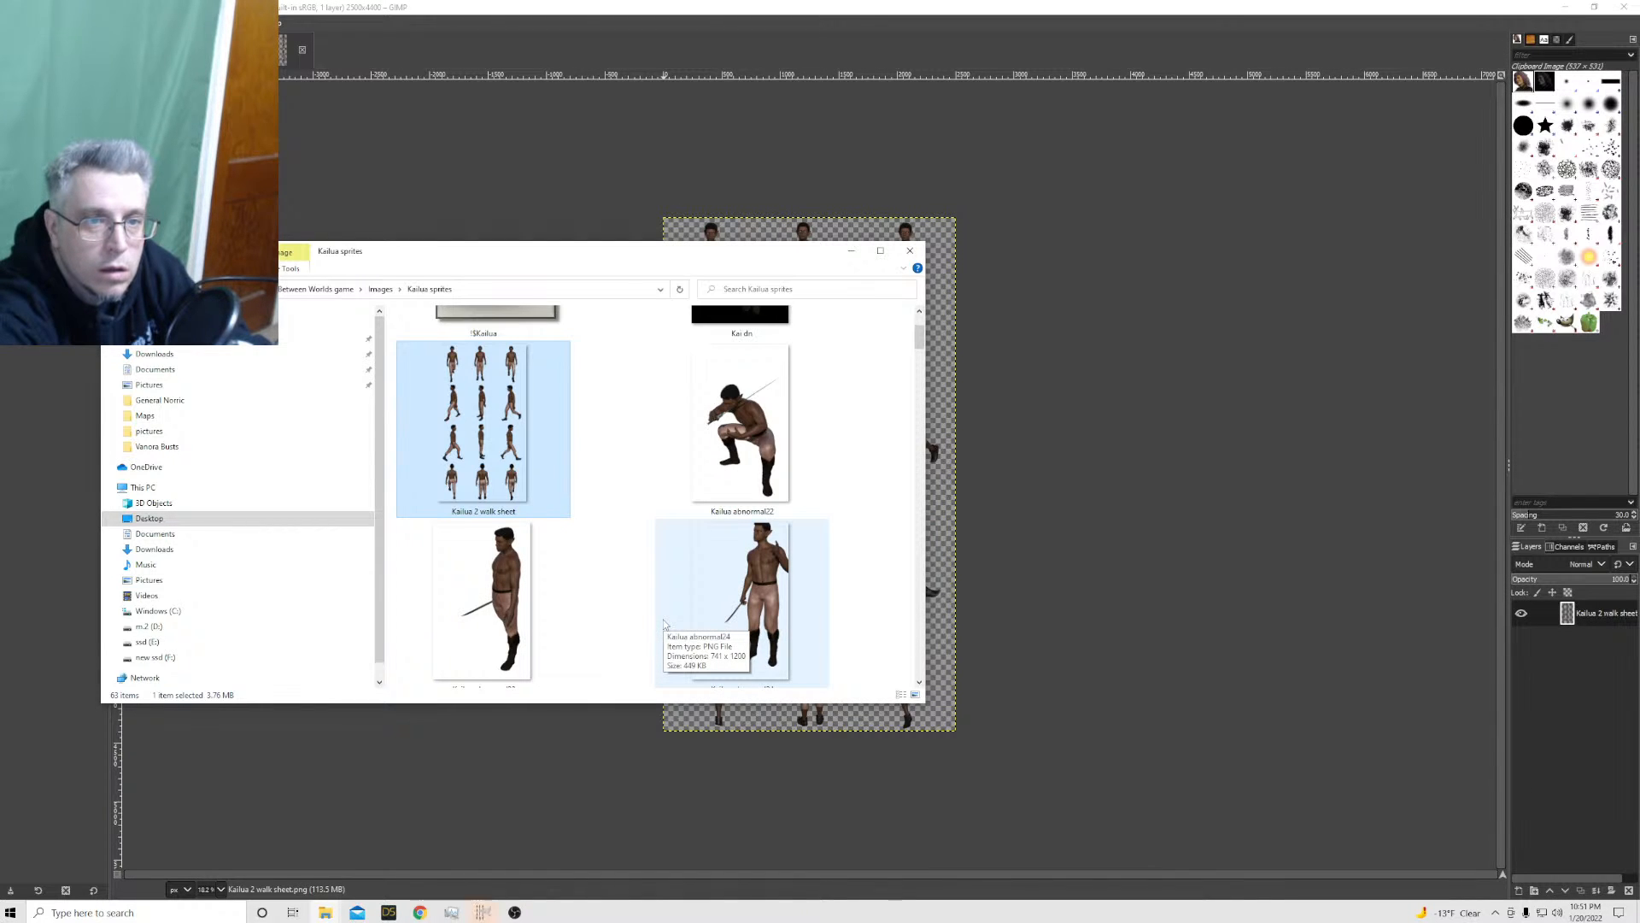
left_click(853, 253)
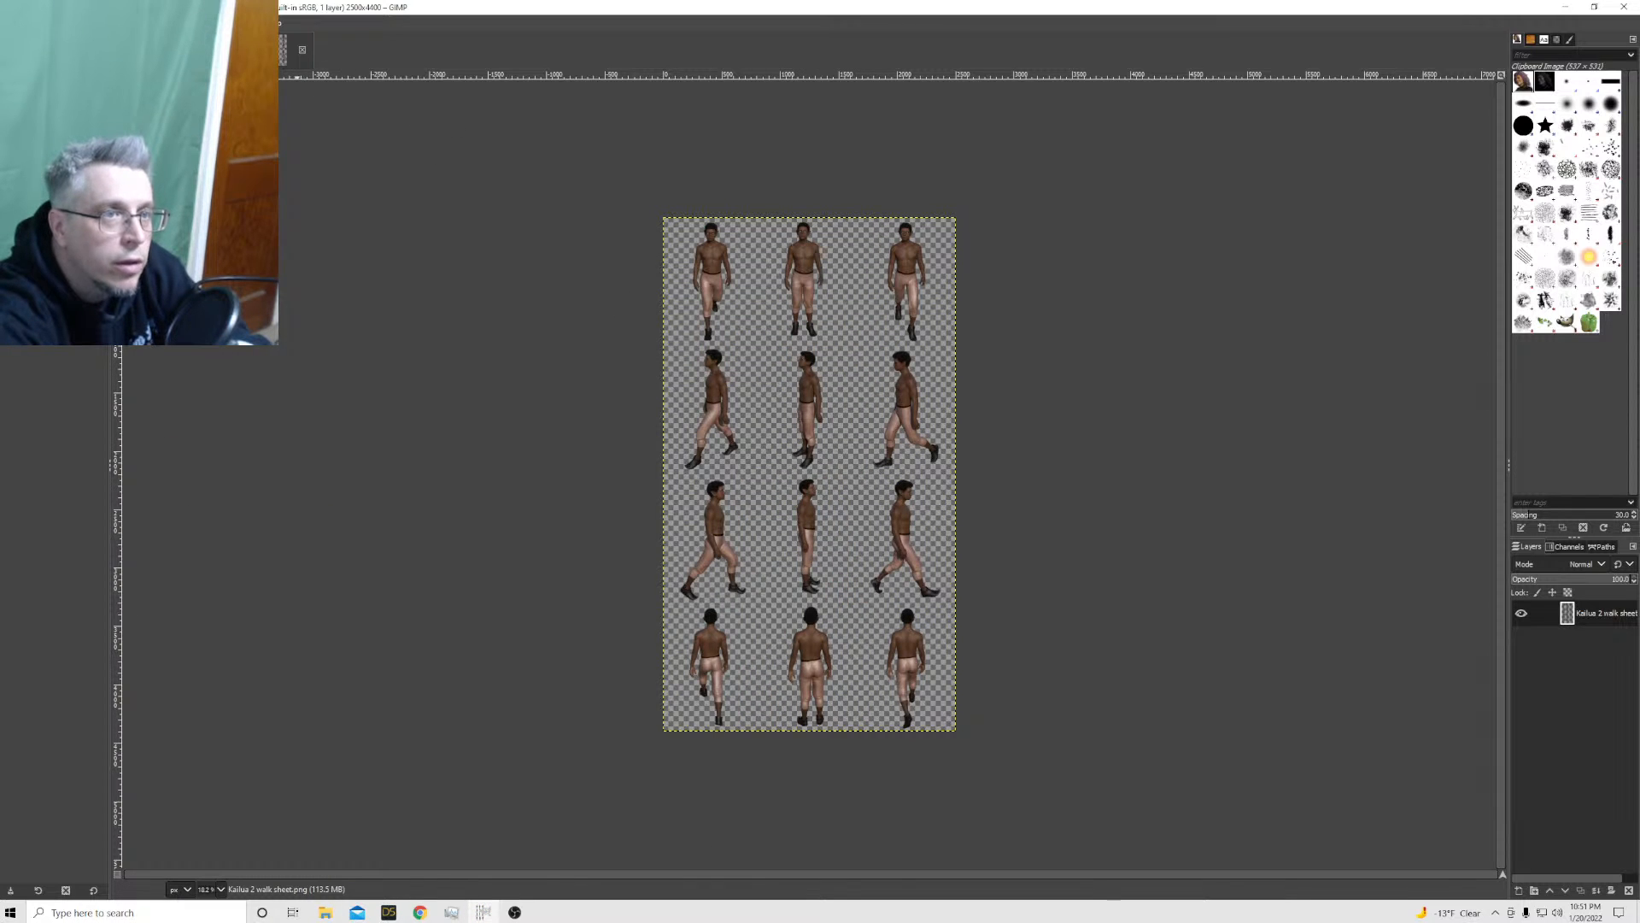
Sharpen the walk sheet with Unsharp Mask using the last-used preset, with 3.000 radius and 0.500 amount
left_click(210, 23)
mouse_move(243, 70)
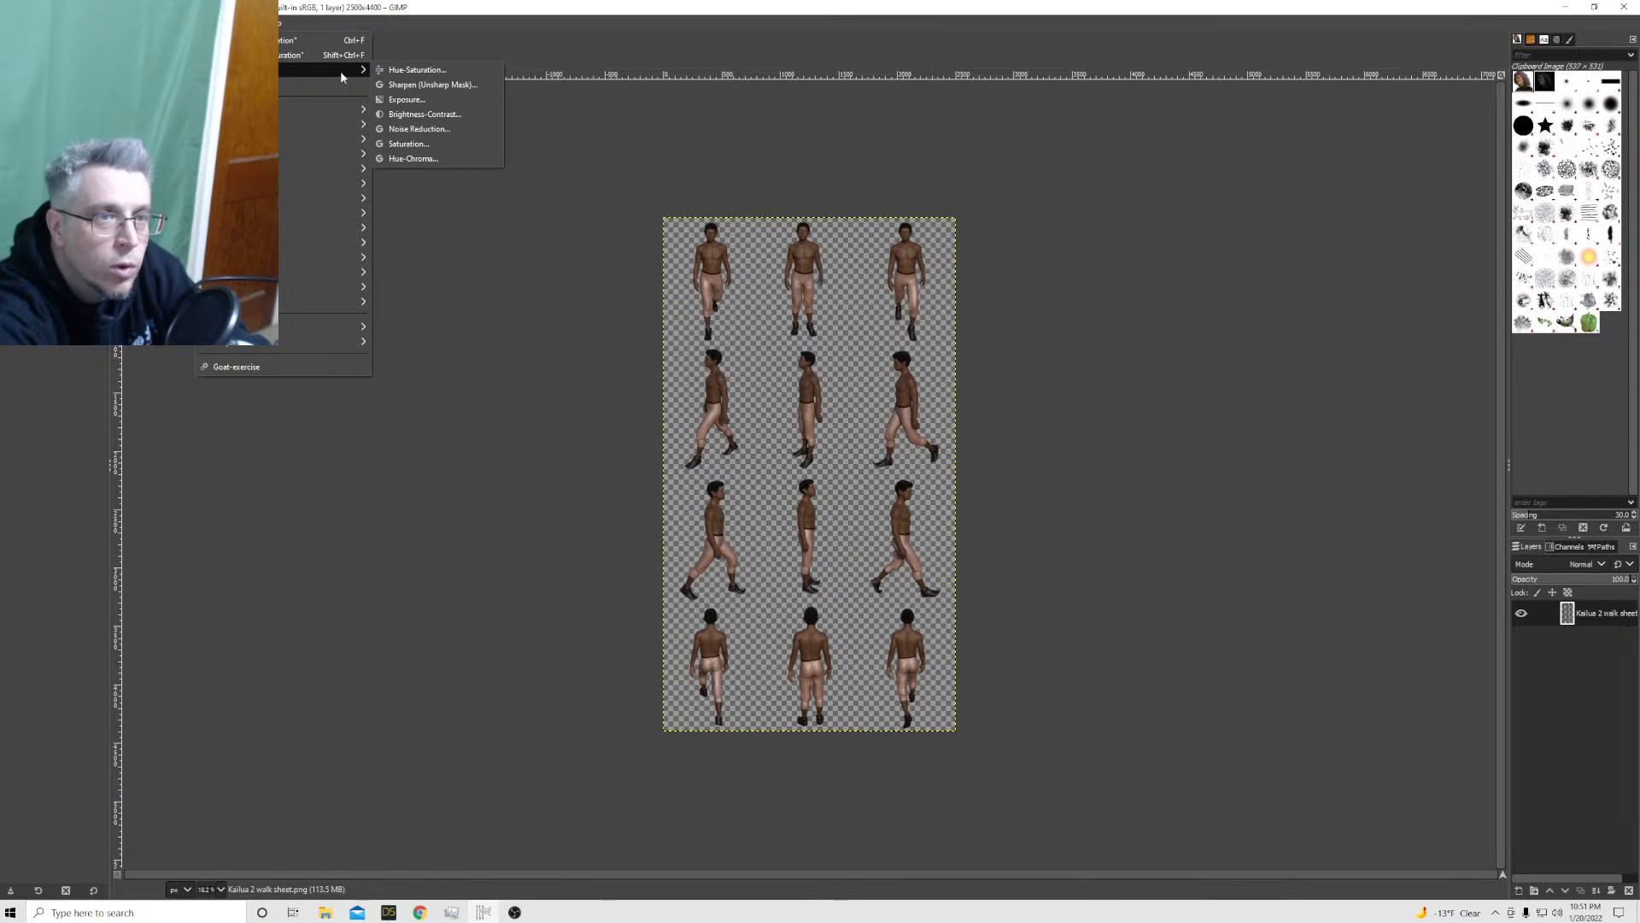
left_click(410, 85)
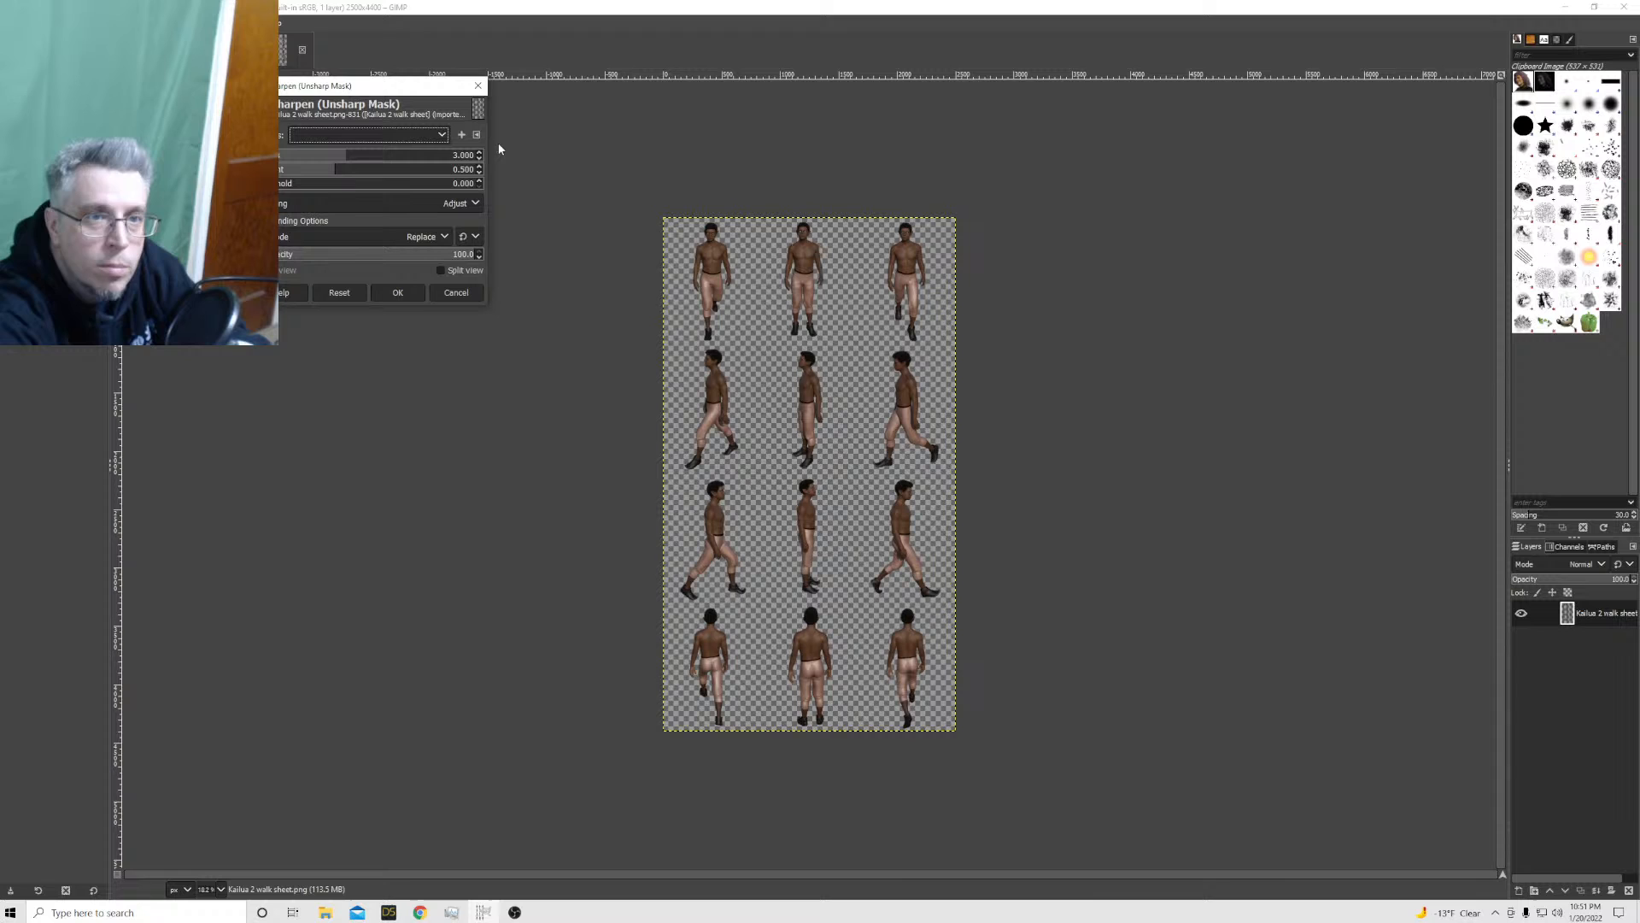
left_click(414, 139)
left_click(392, 152)
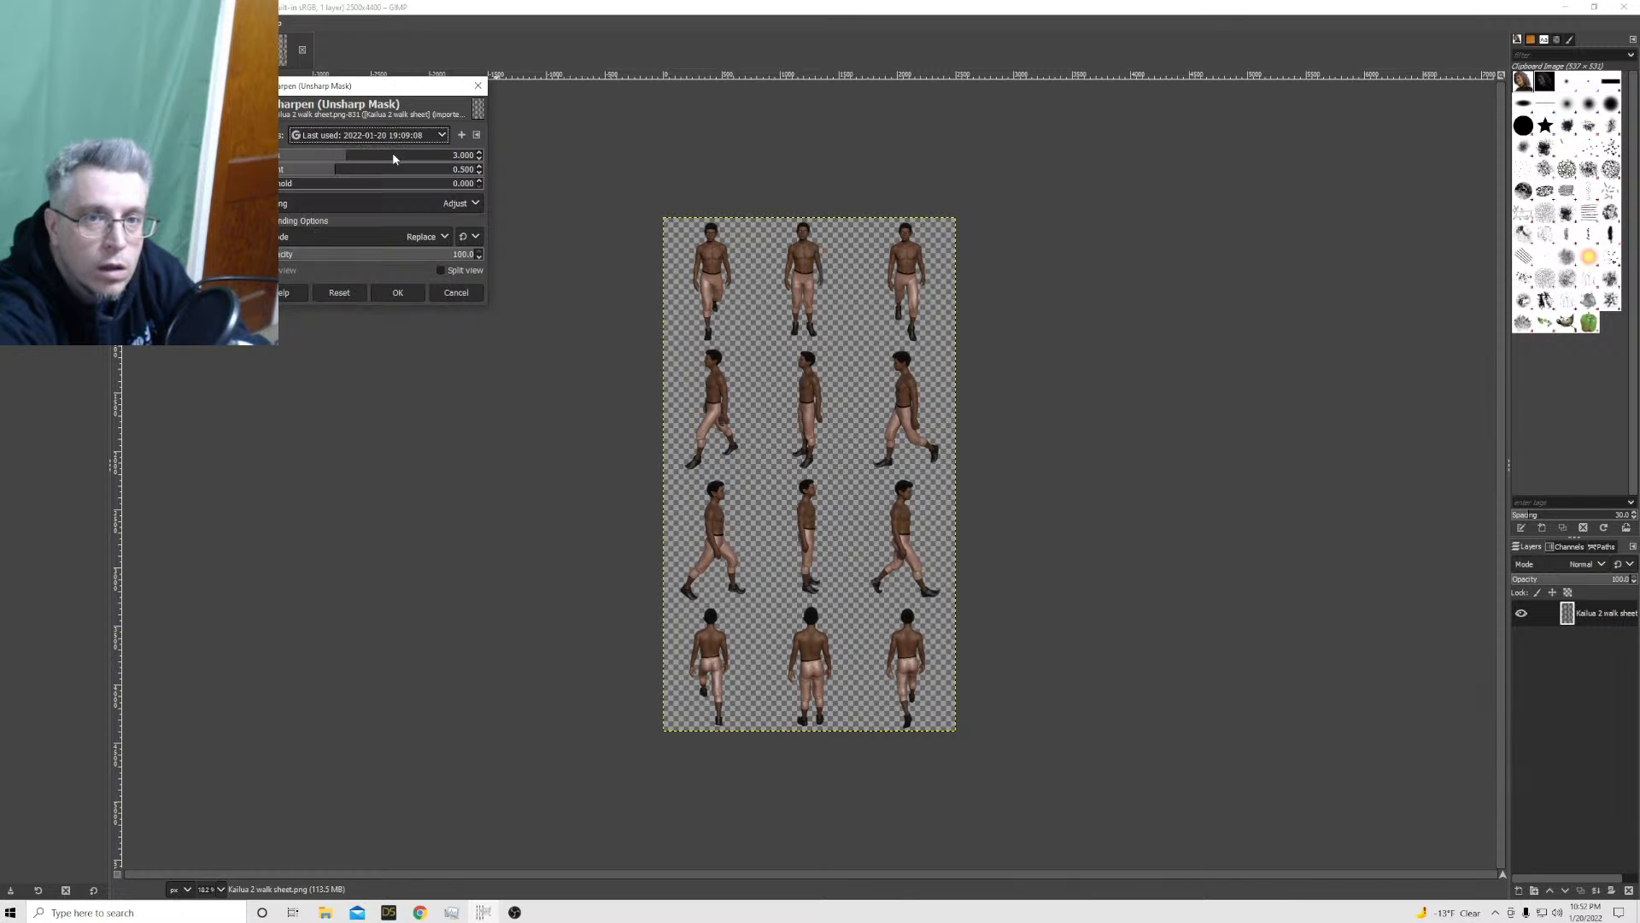
left_click(398, 293)
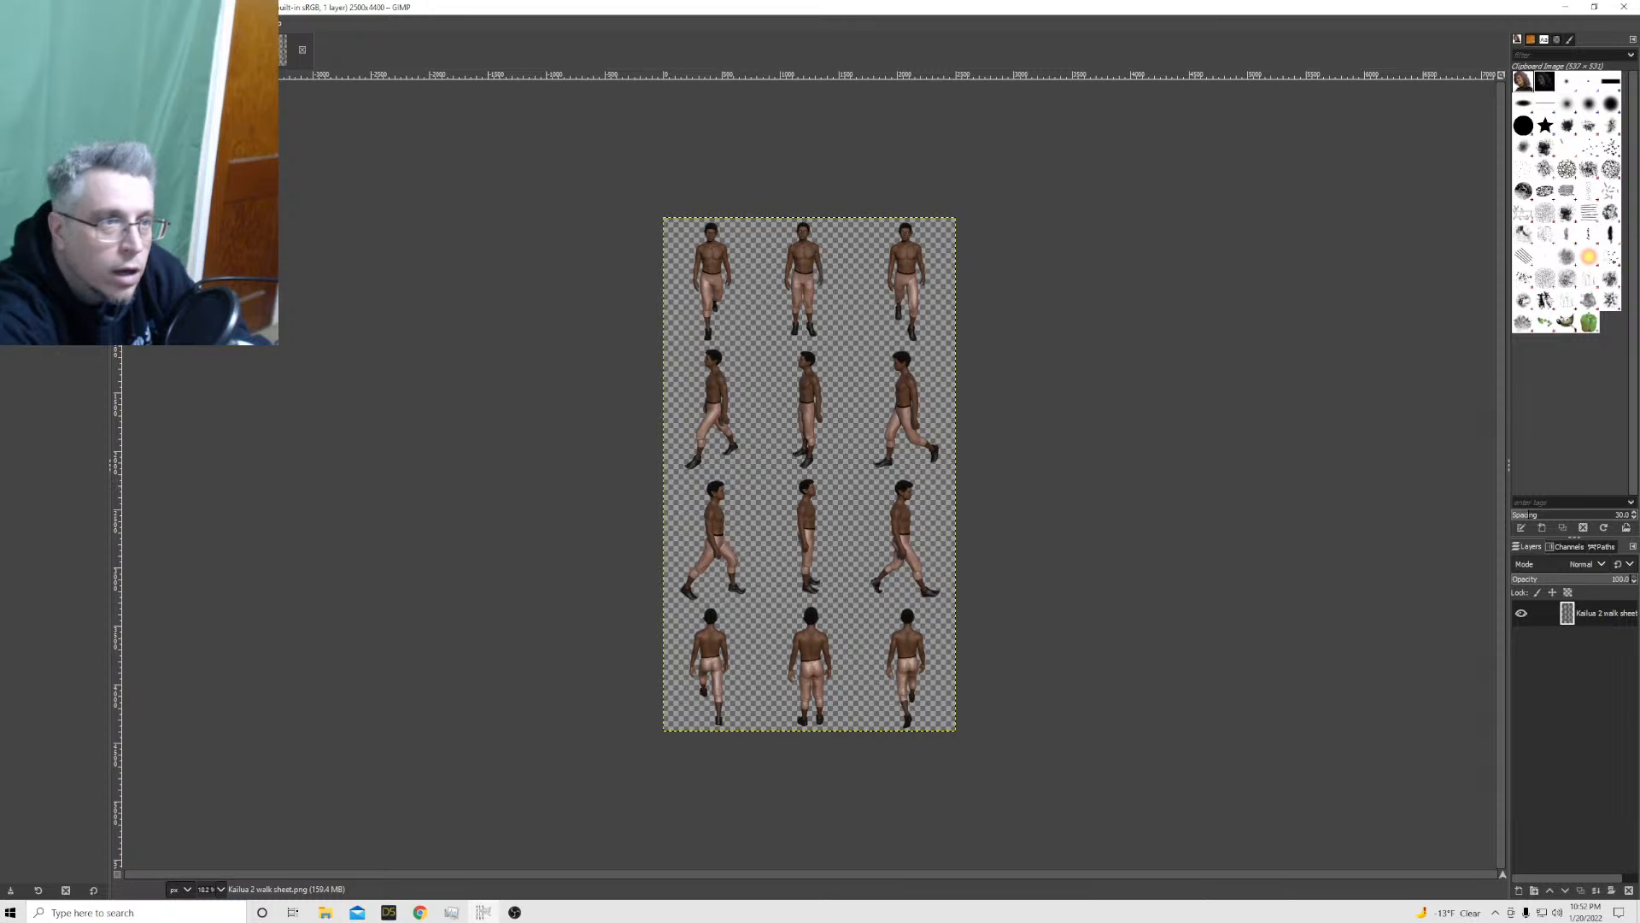
Start exporting the sharpened sheet and choose the Vir Kwai Duality/img/characters folder in Between Worlds game
left_click(9, 23)
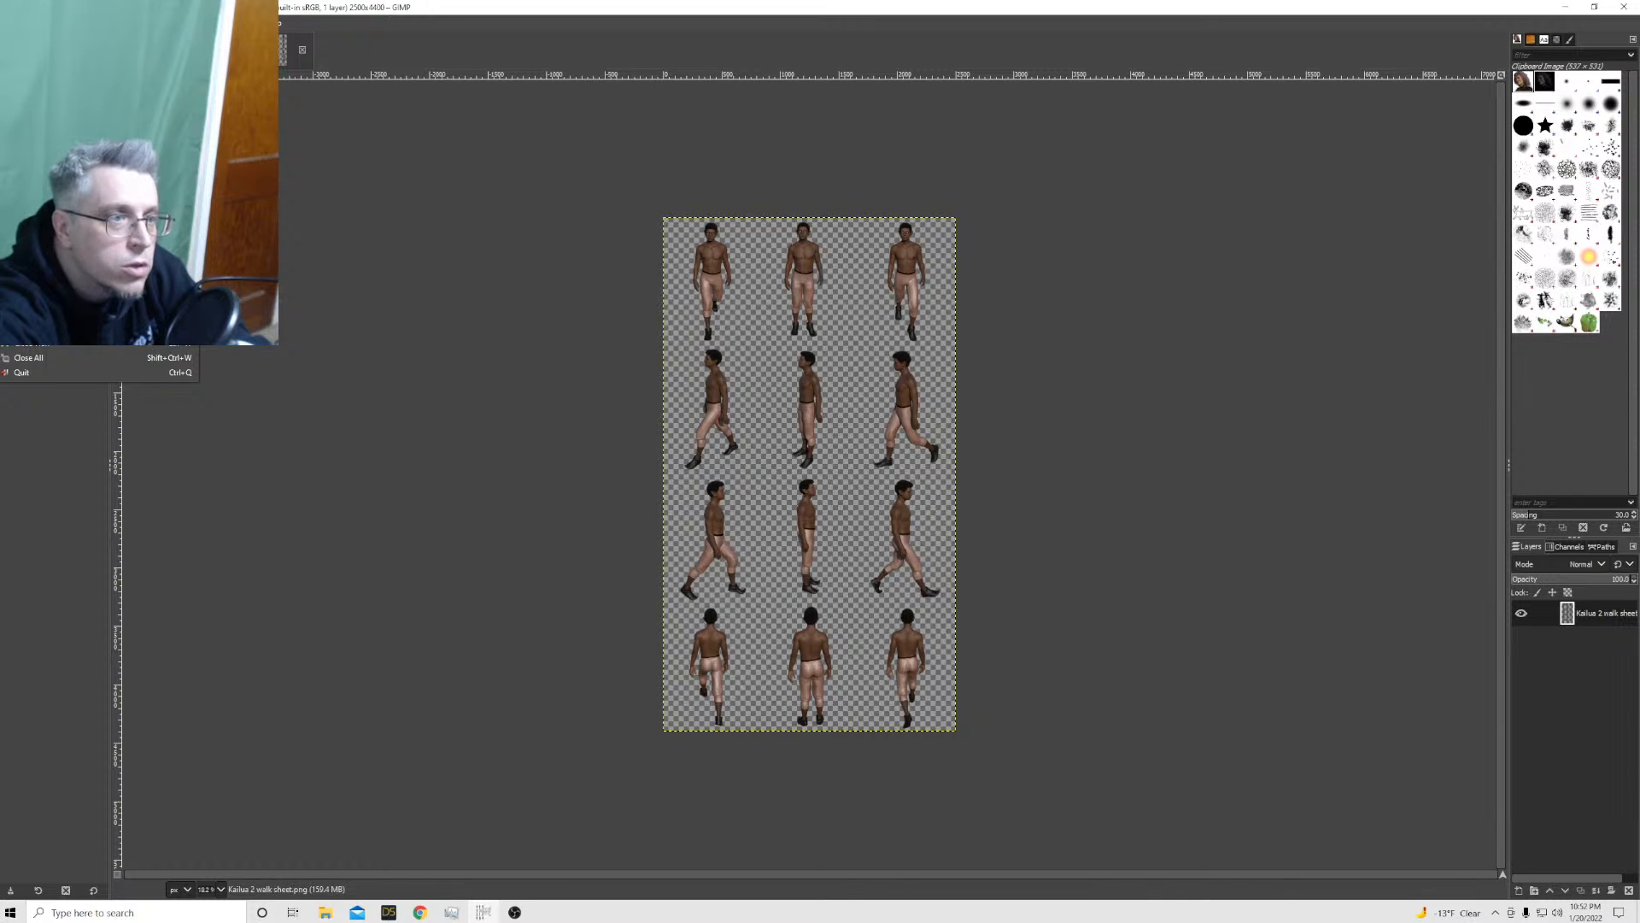
left_click(52, 245)
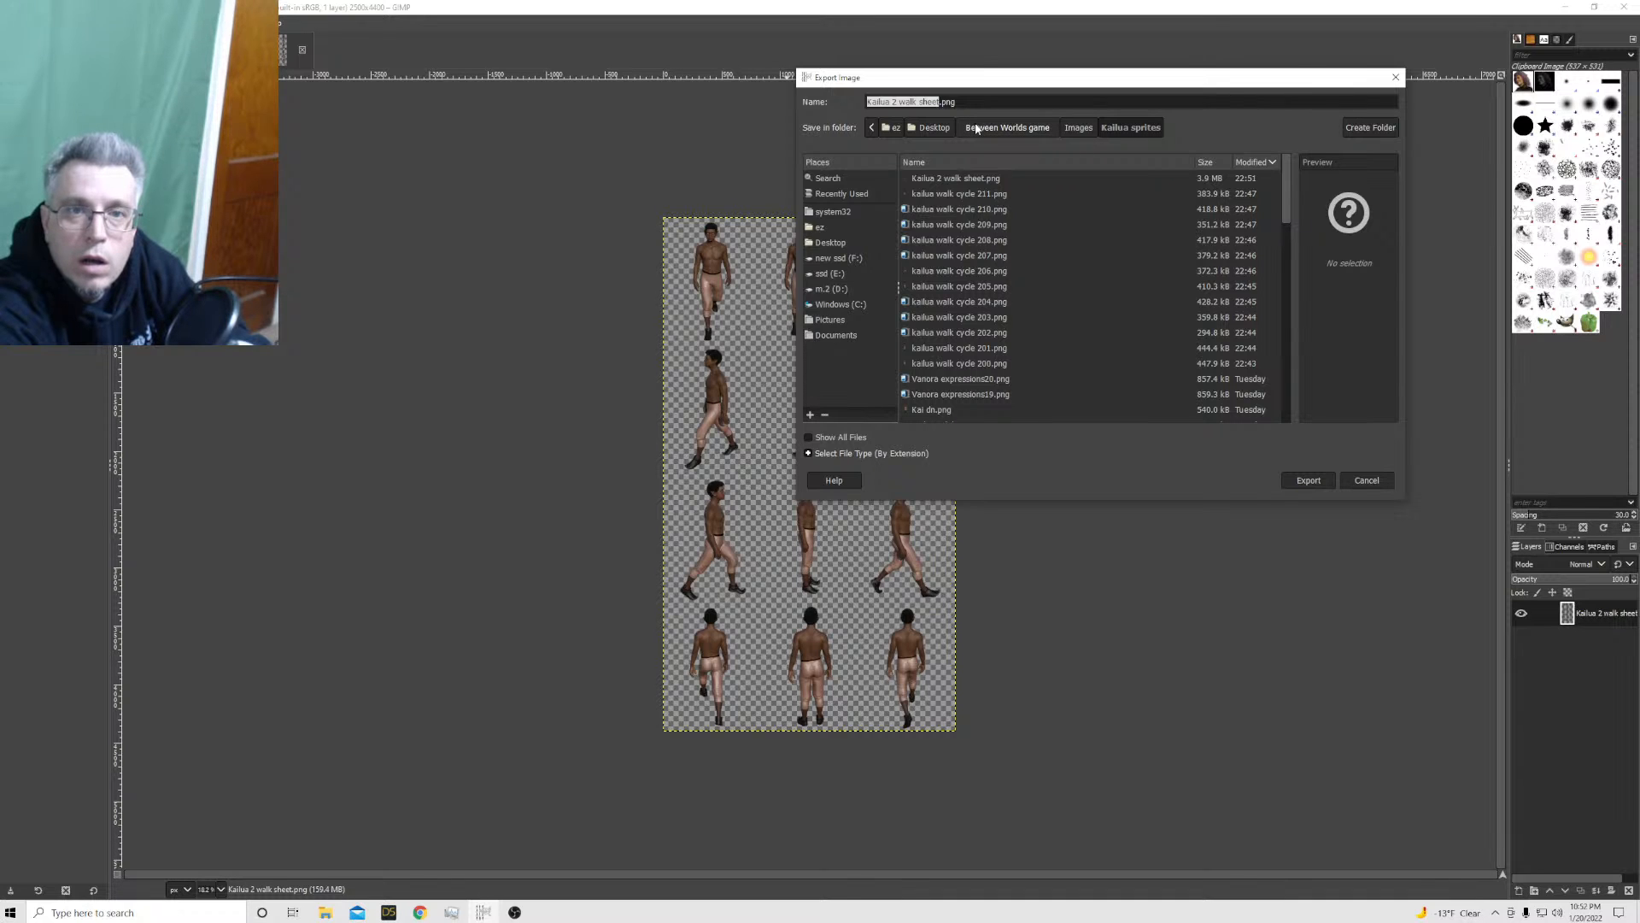
left_click(1044, 128)
left_click(937, 227)
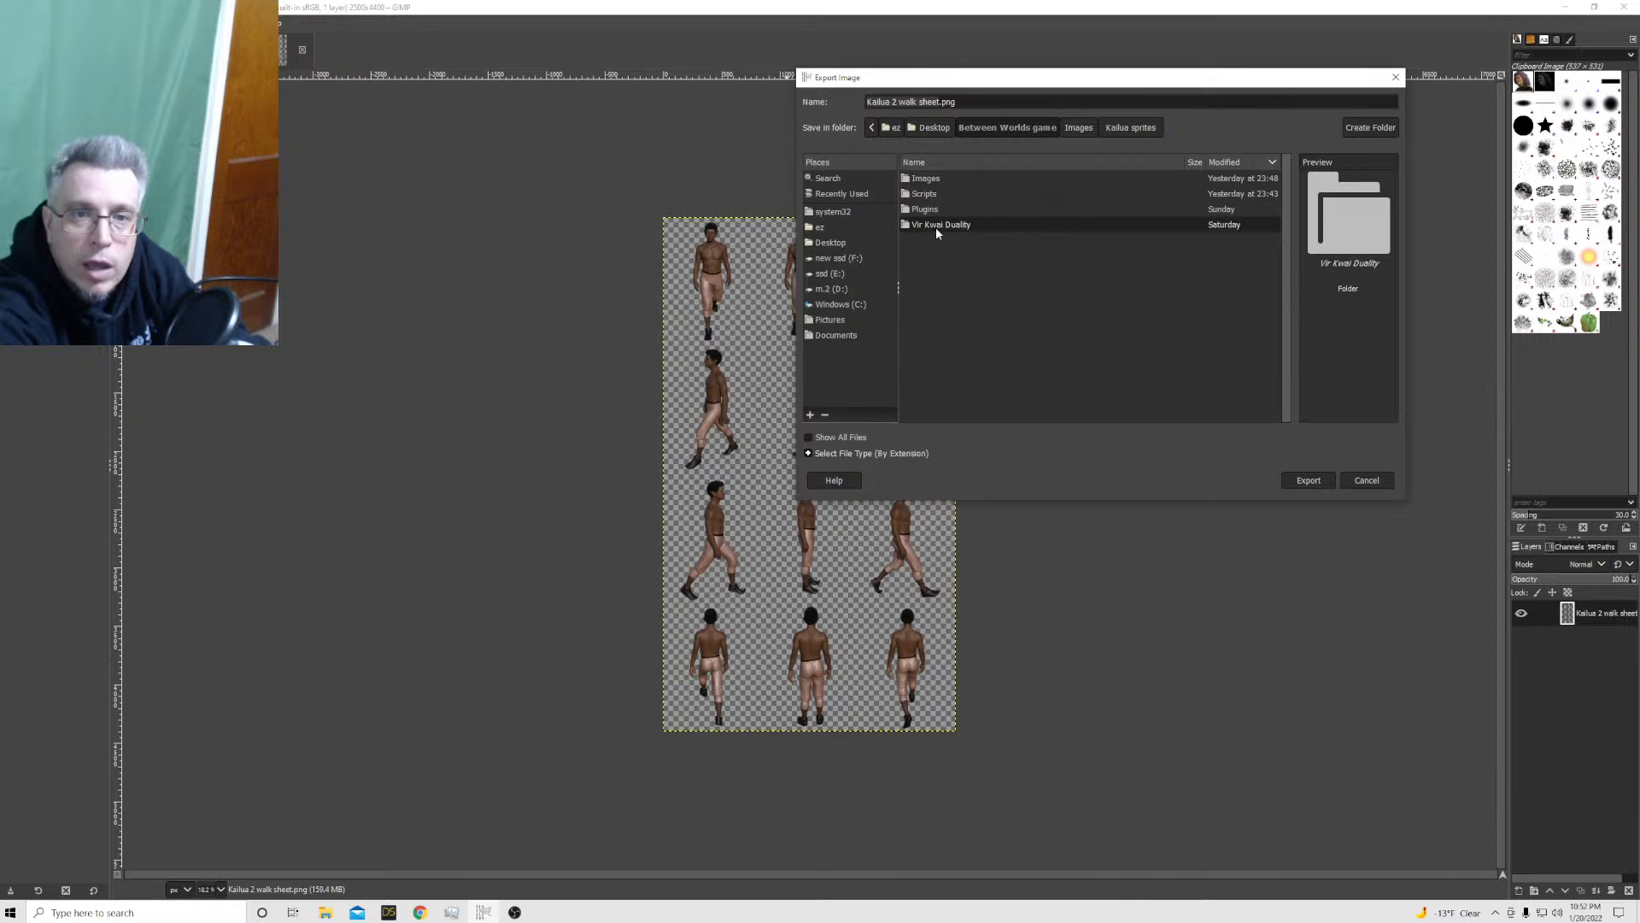
double_click(936, 227)
left_click(924, 224)
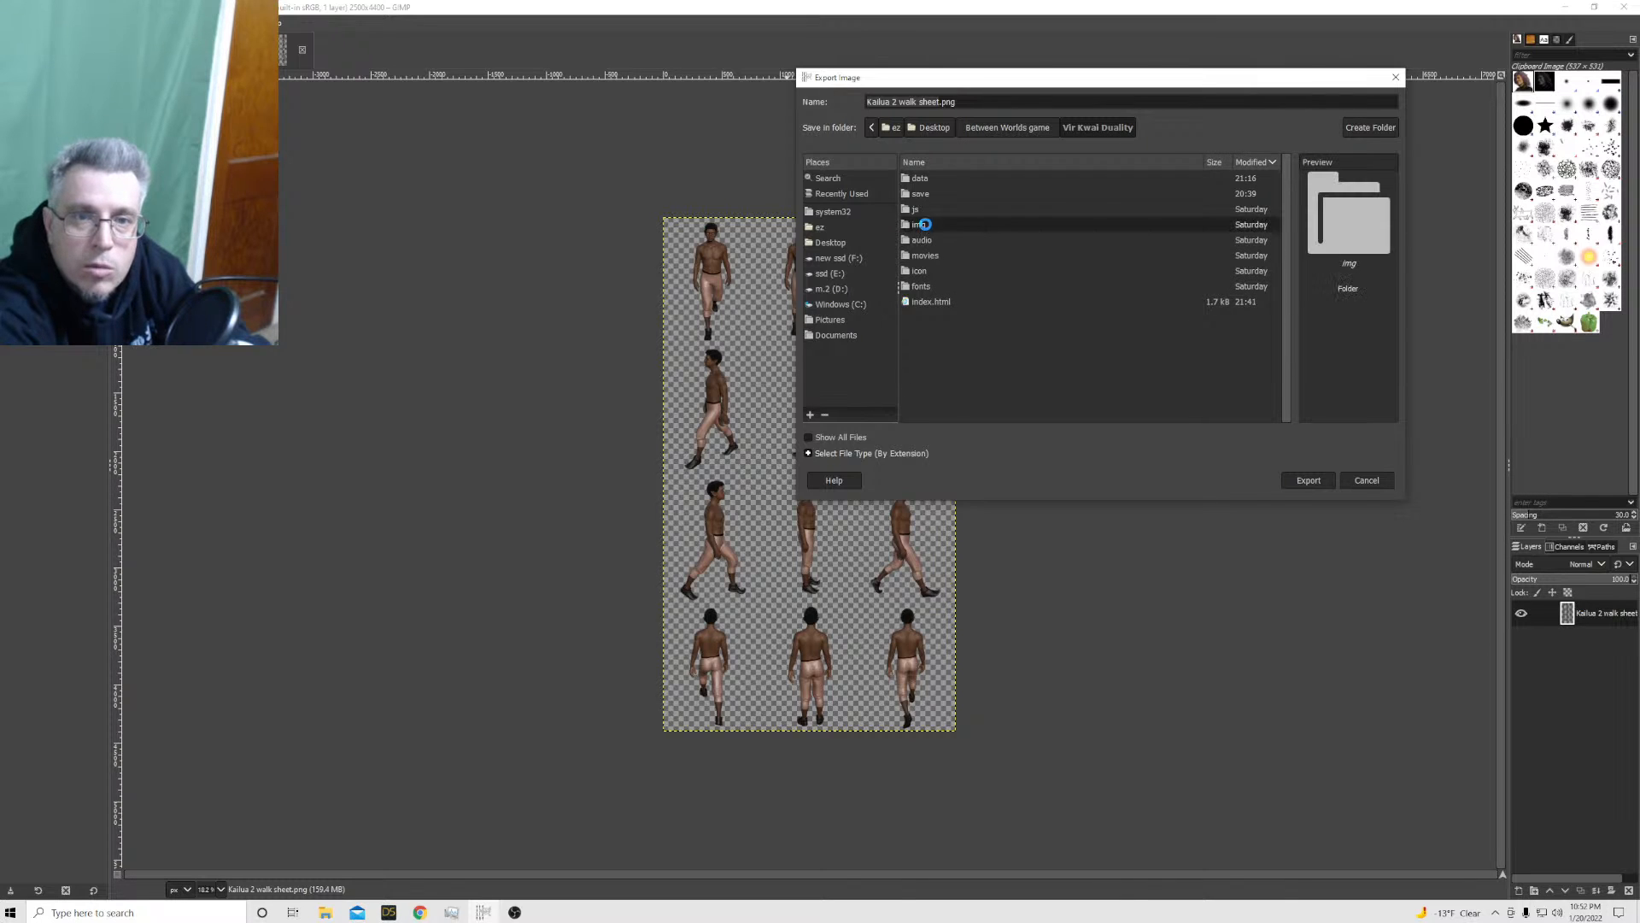
double_click(925, 224)
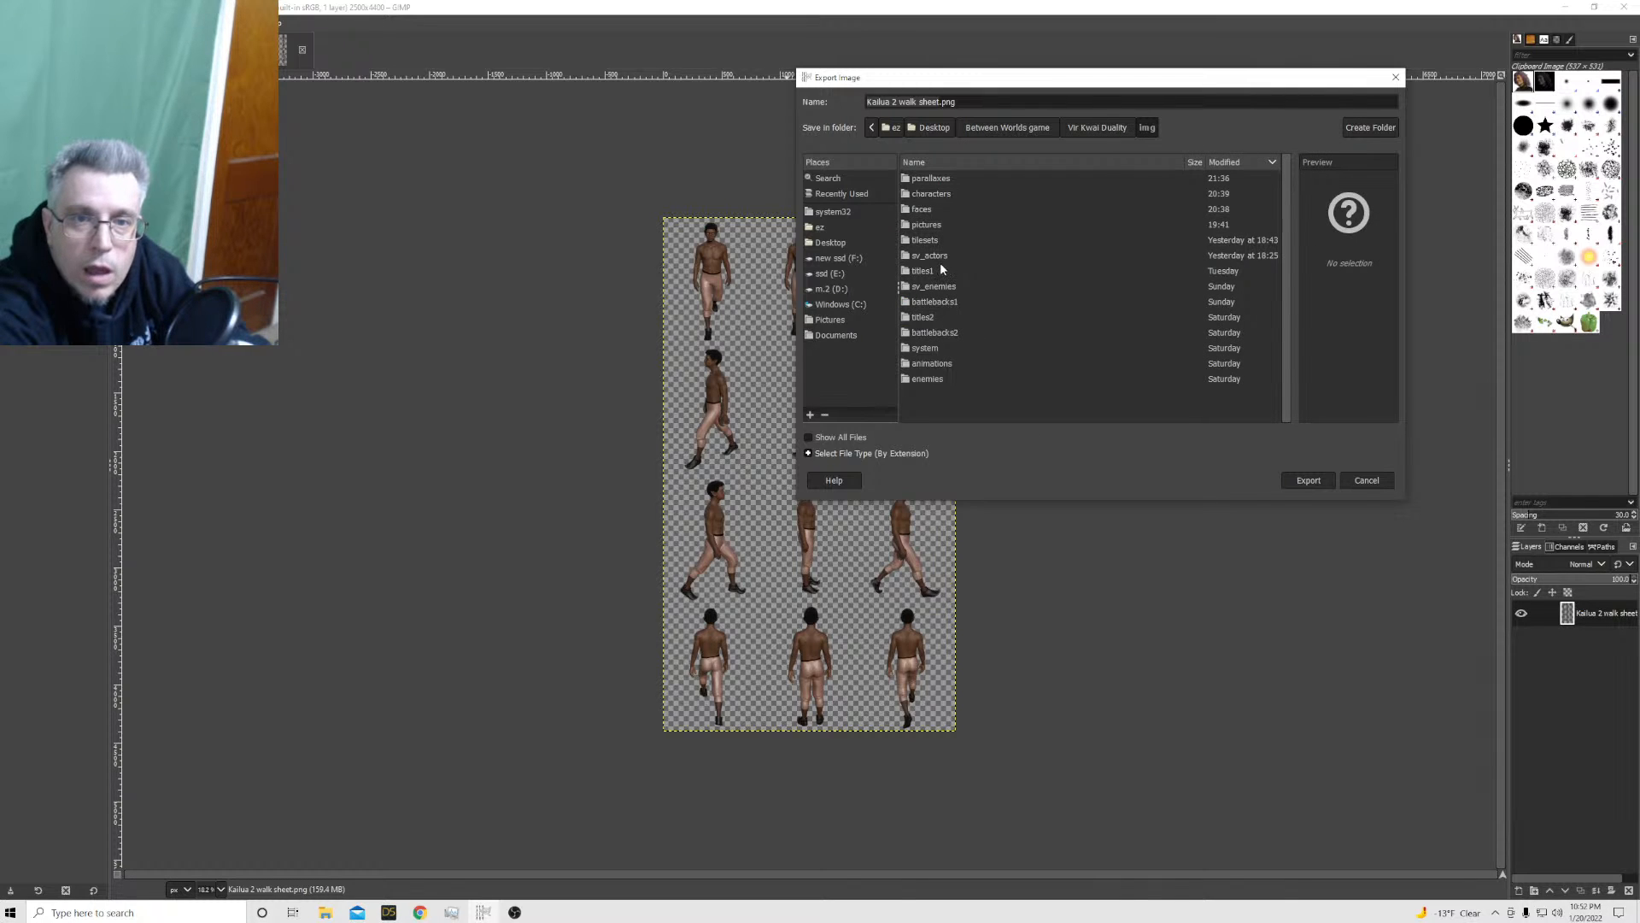
double_click(923, 196)
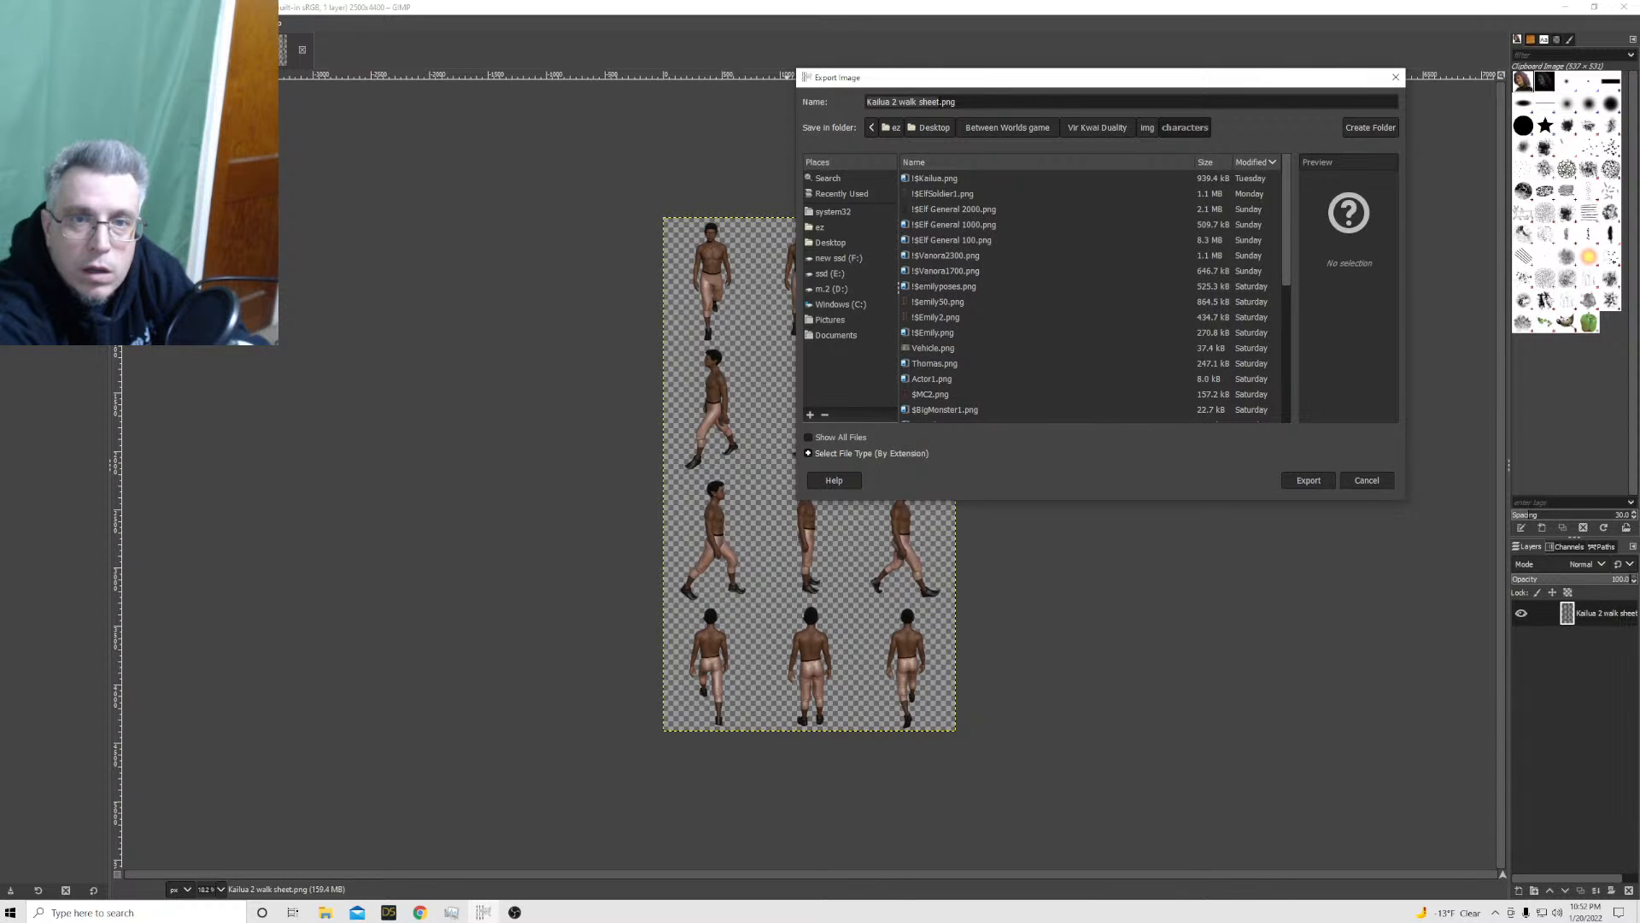
Name the file !$Kailua2.png and export it as PNG with the existing options
left_click(940, 101)
left_click_drag(940, 101, 864, 103)
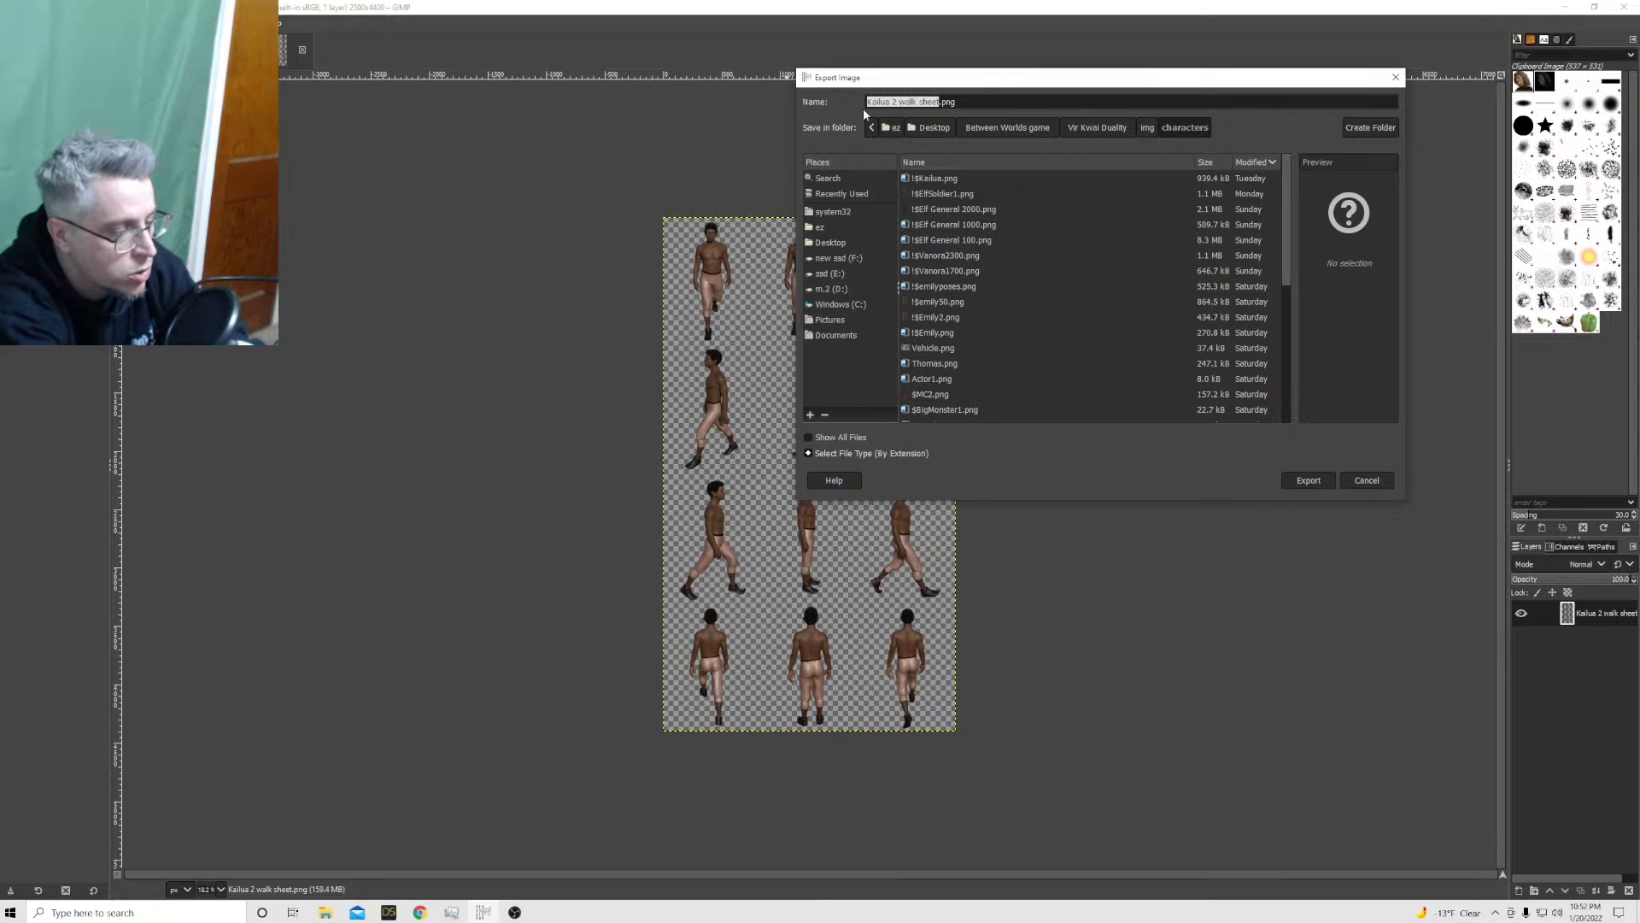
type("!")
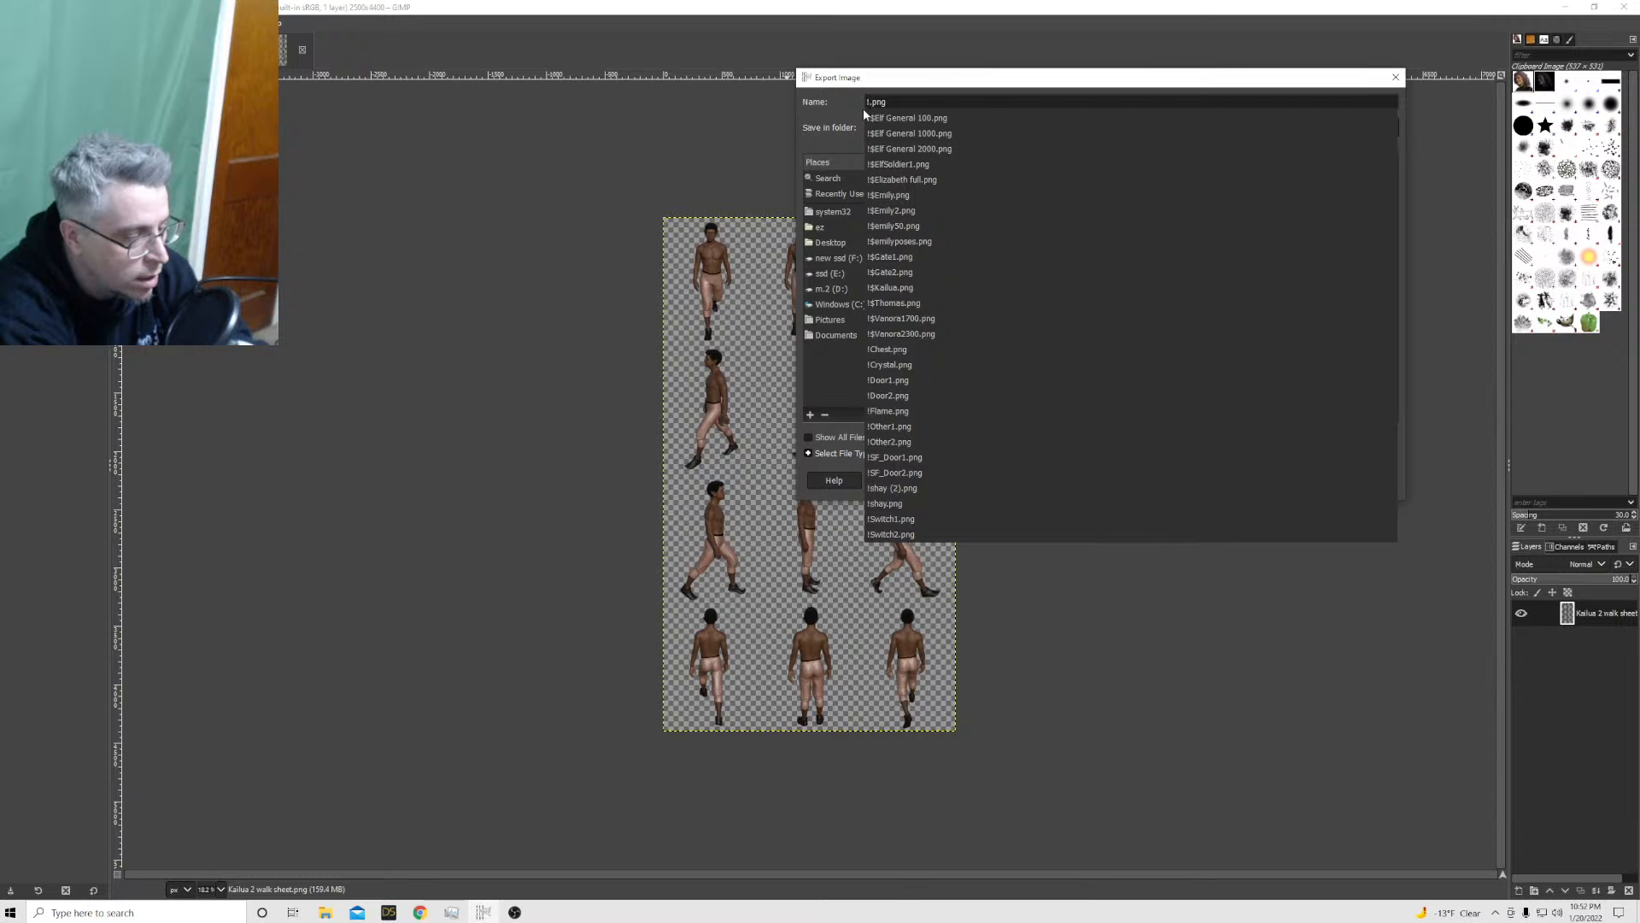
type("$Kai")
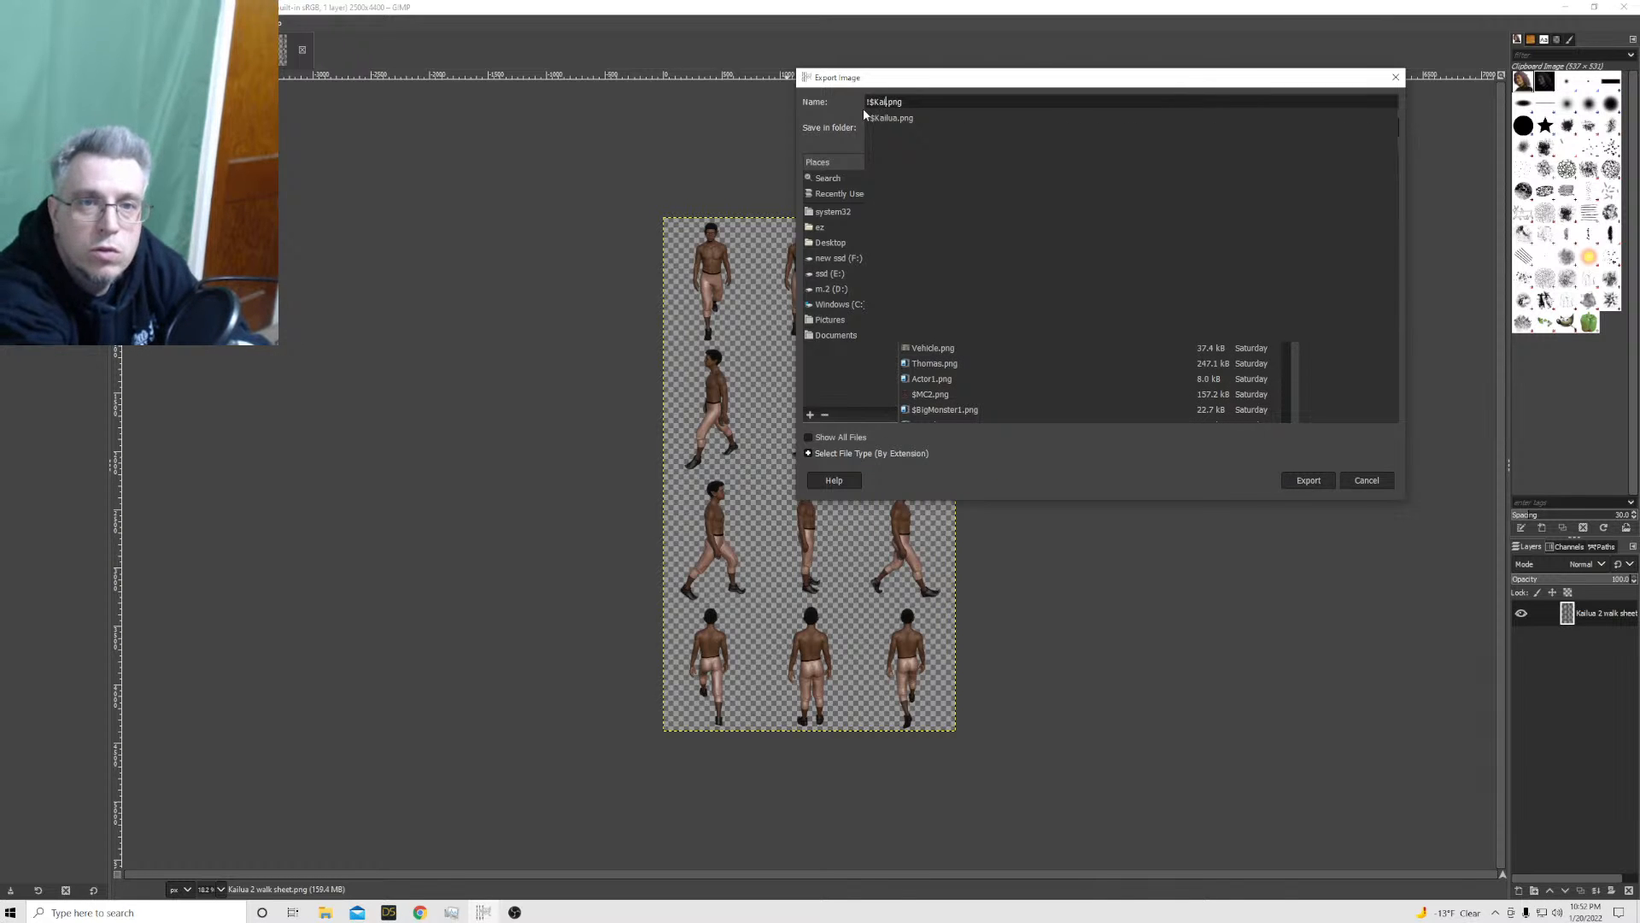
type("lua")
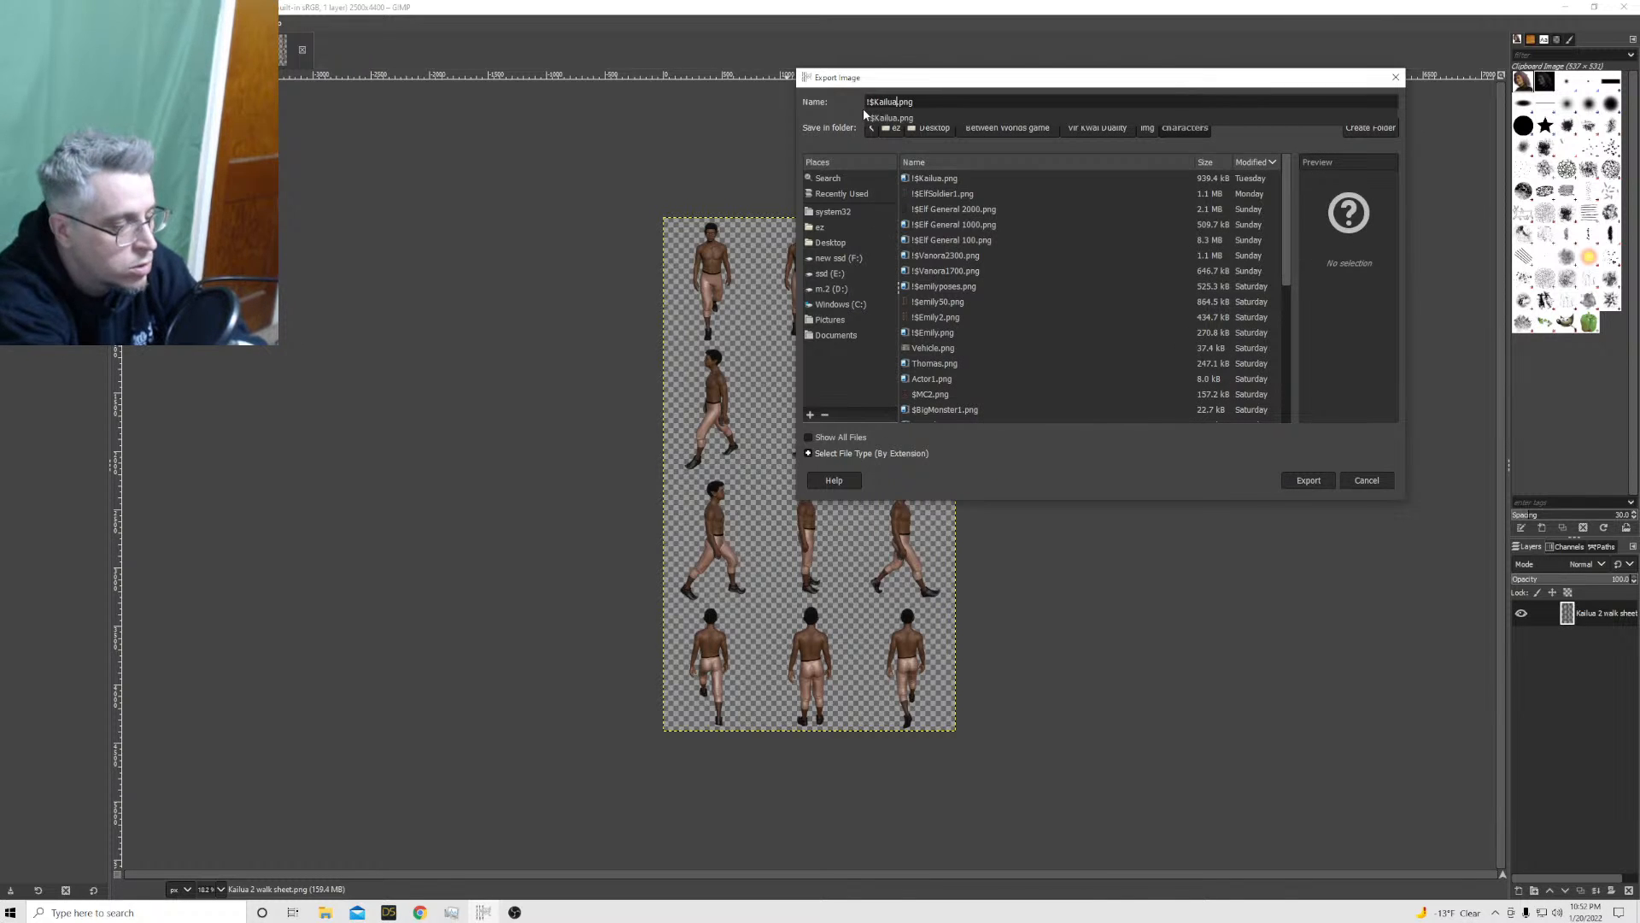
type("2")
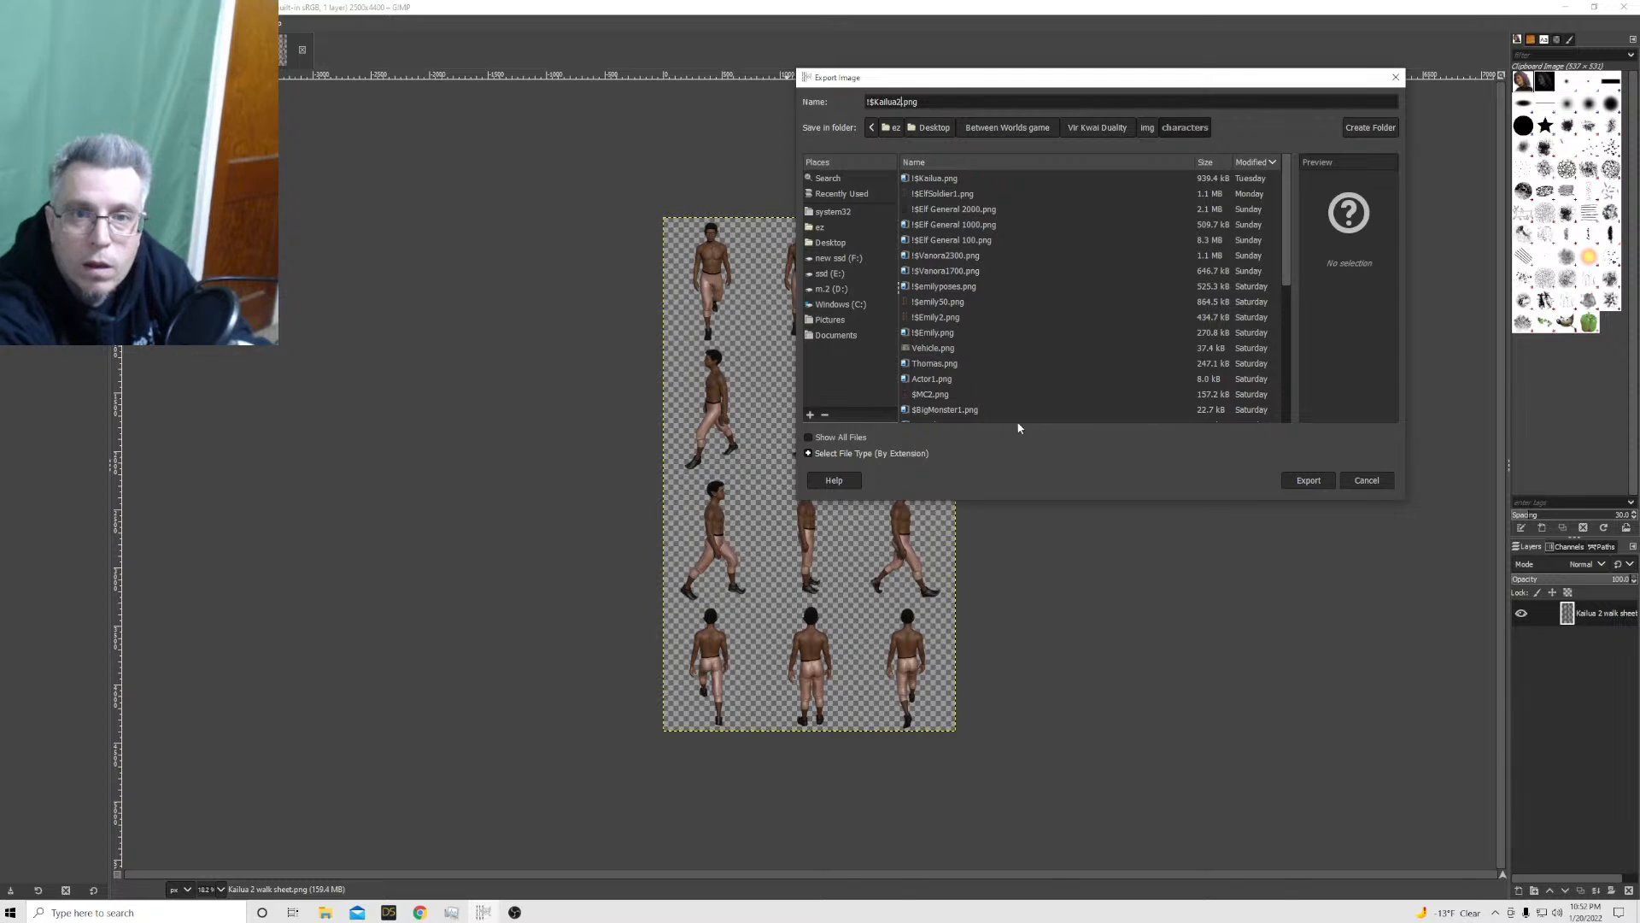
left_click(1301, 481)
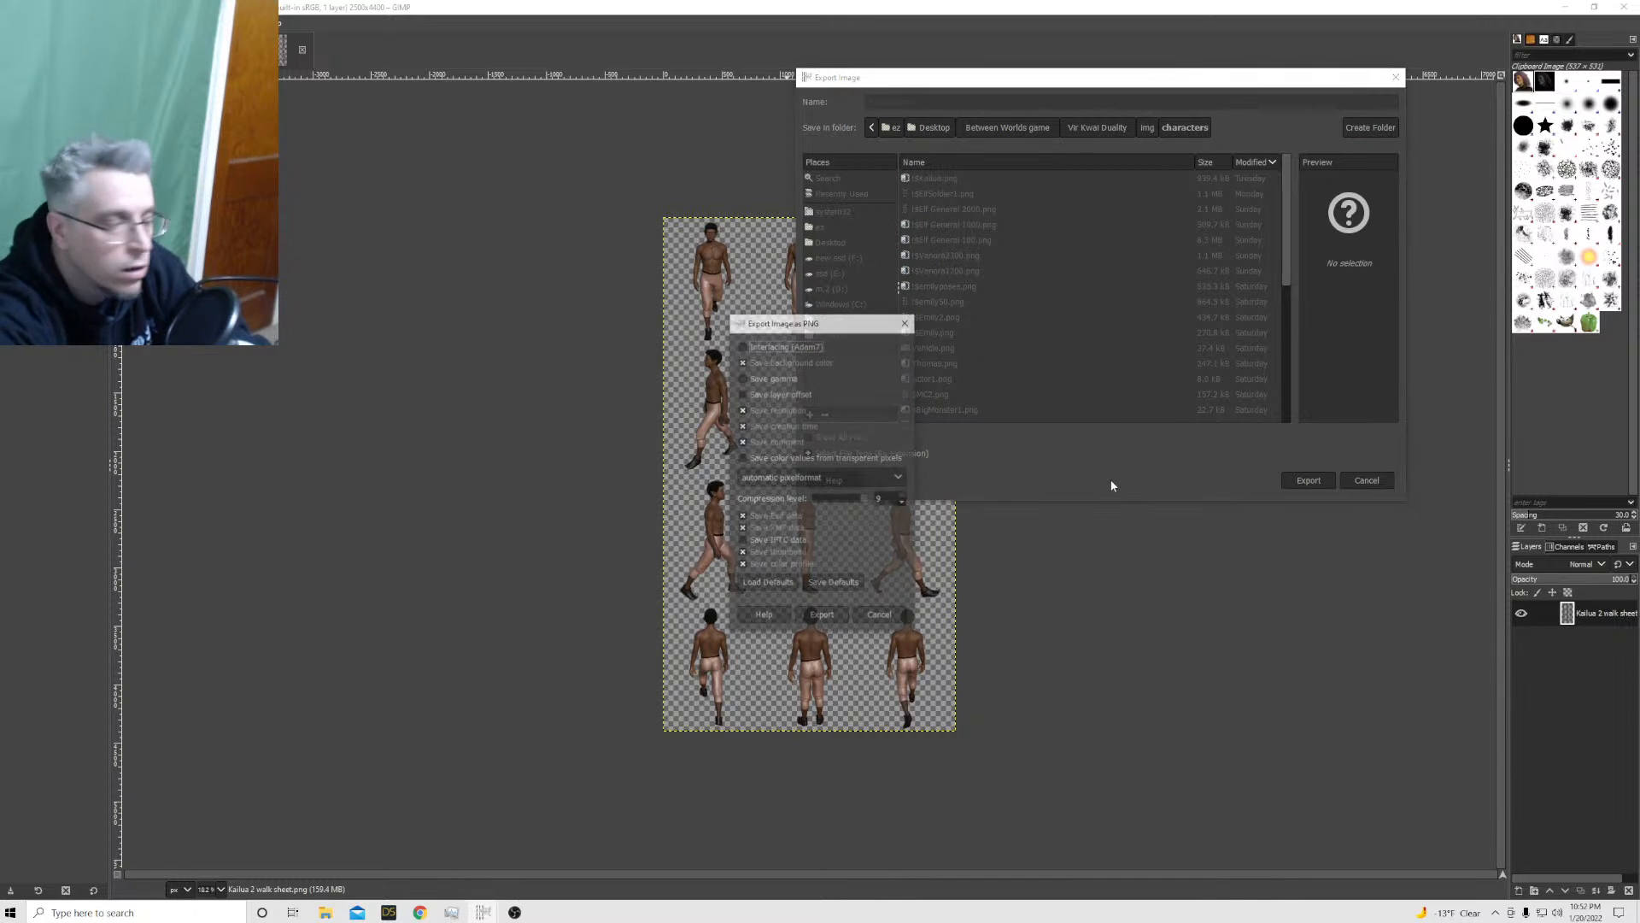
left_click(822, 617)
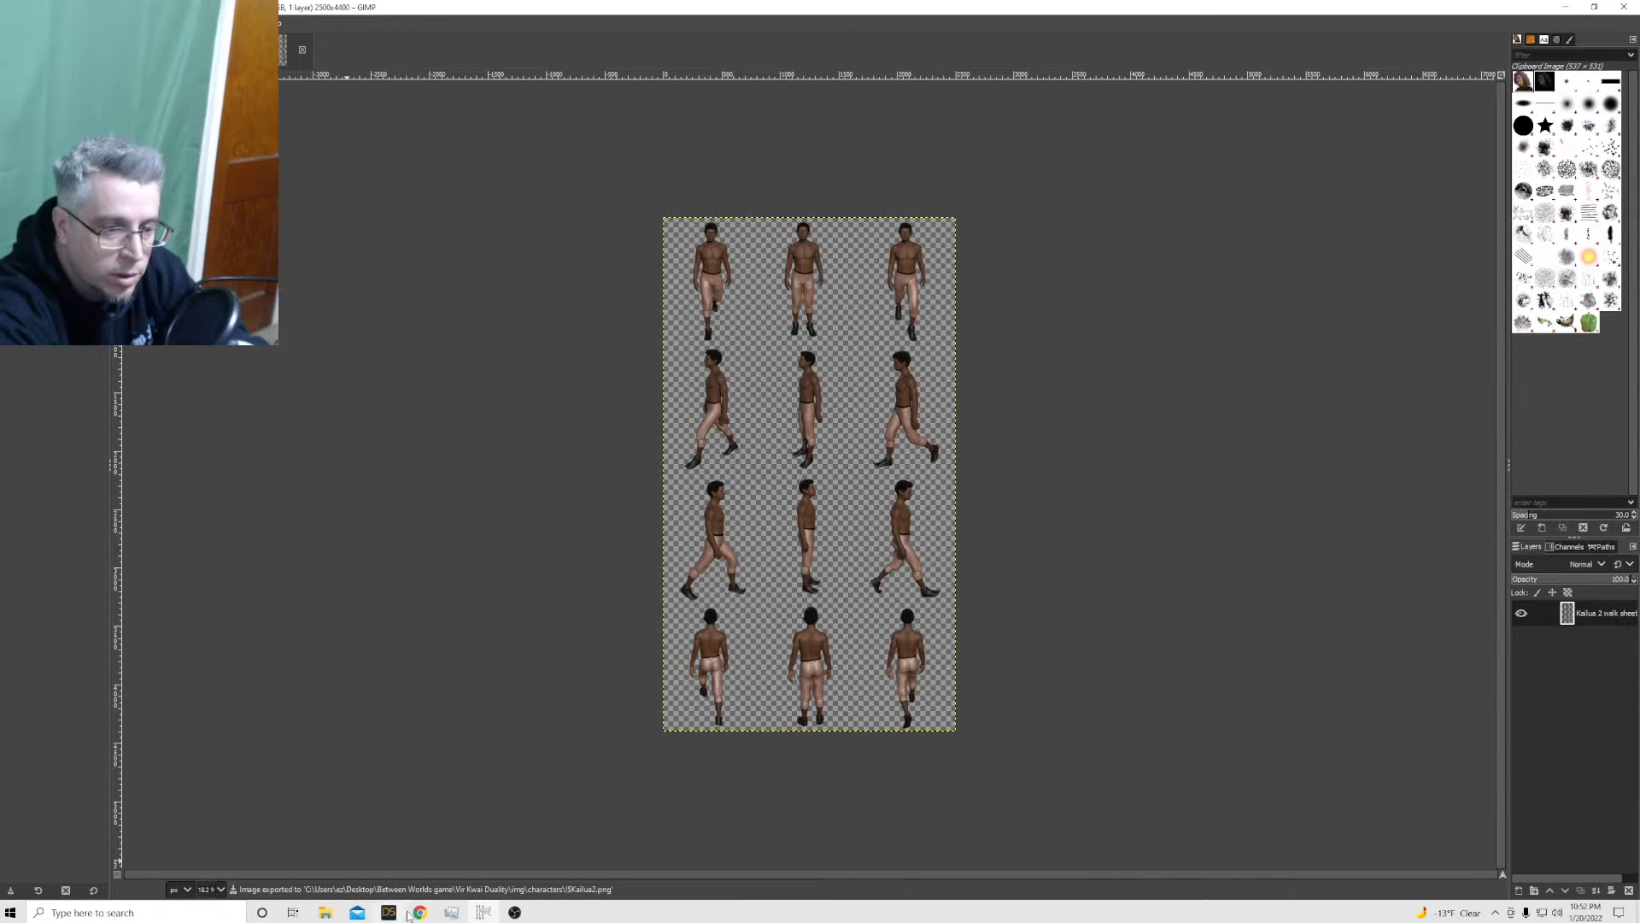
Launch RPG Maker MV to work on the game project
left_click(224, 916)
type("r")
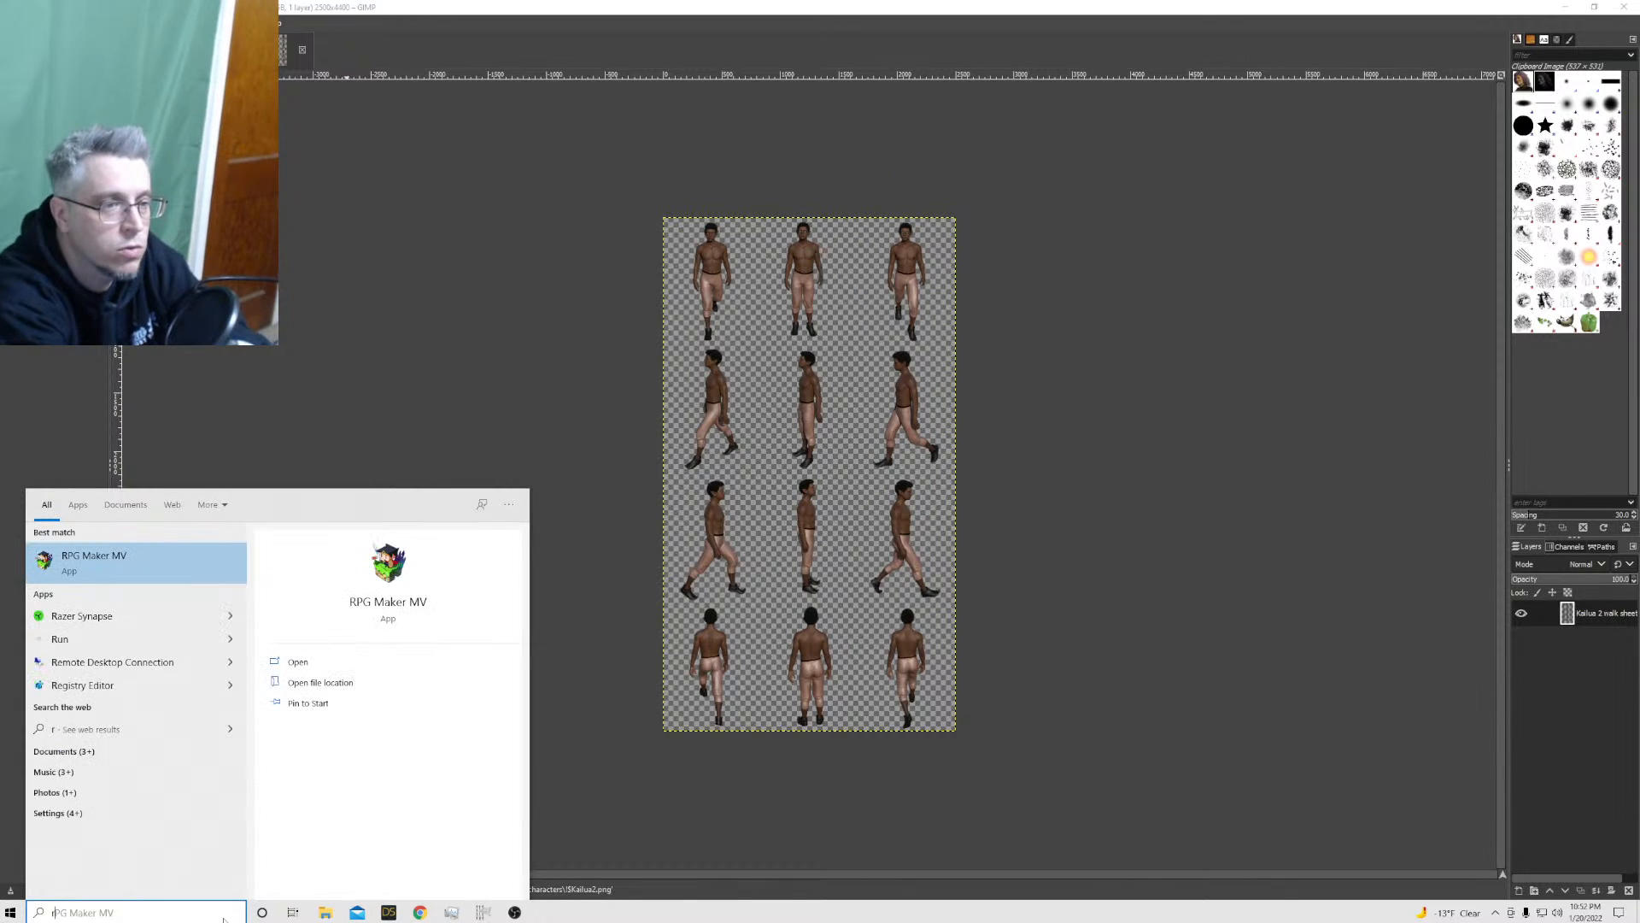
left_click(96, 564)
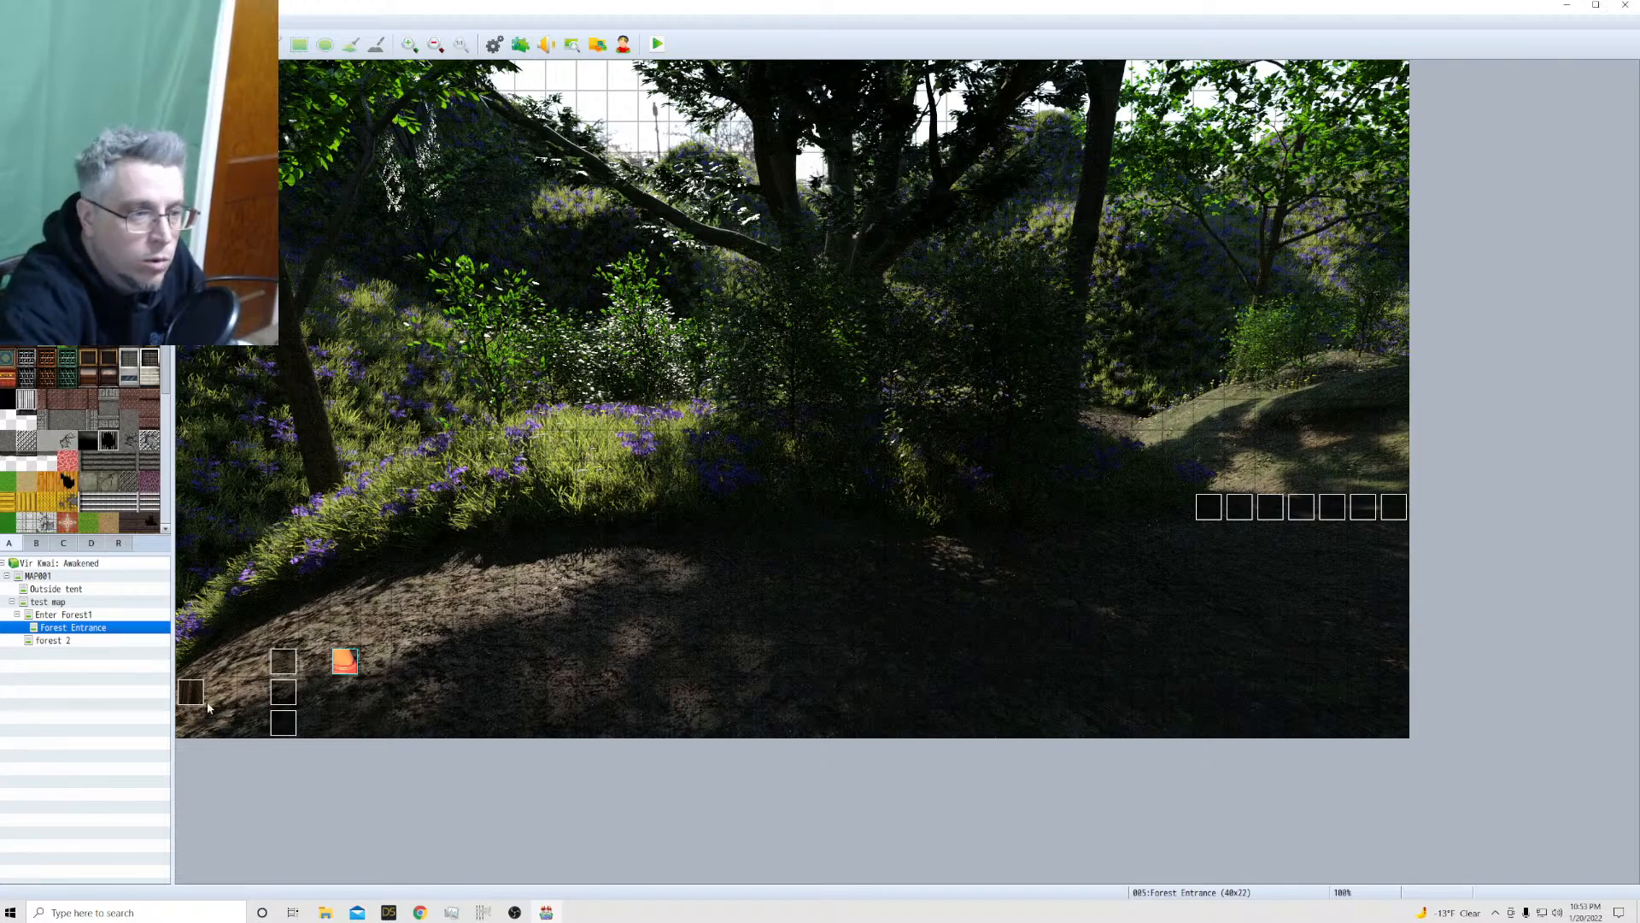
Look through the project's maps and set the player's starting position on the forest 2 map at tile 7,10
left_click(70, 639)
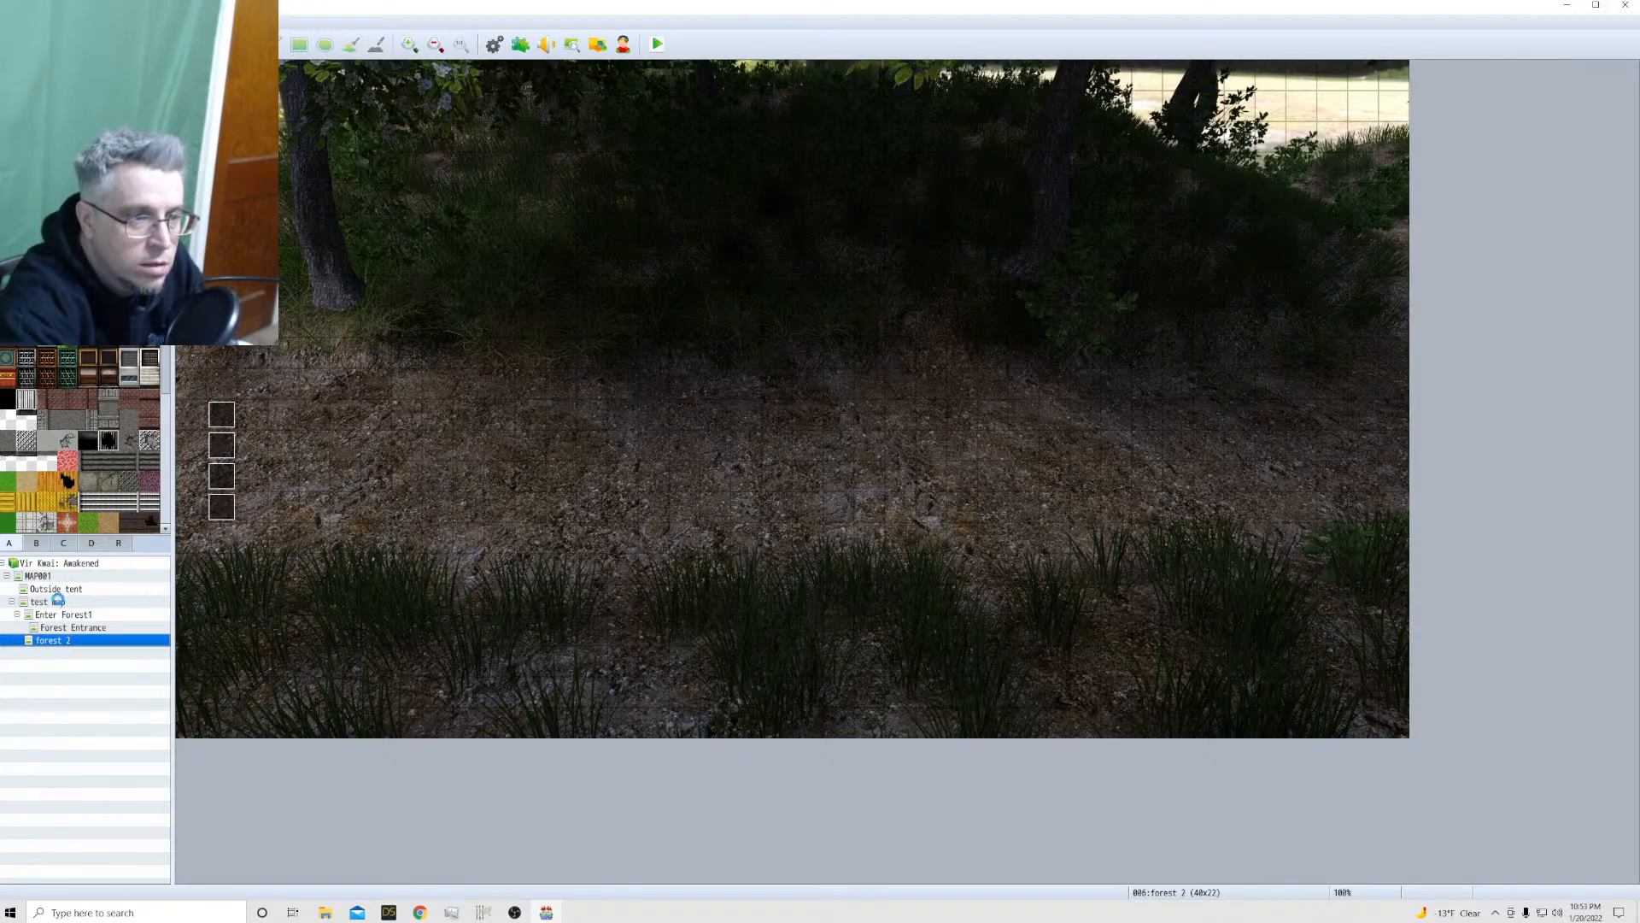
left_click(60, 602)
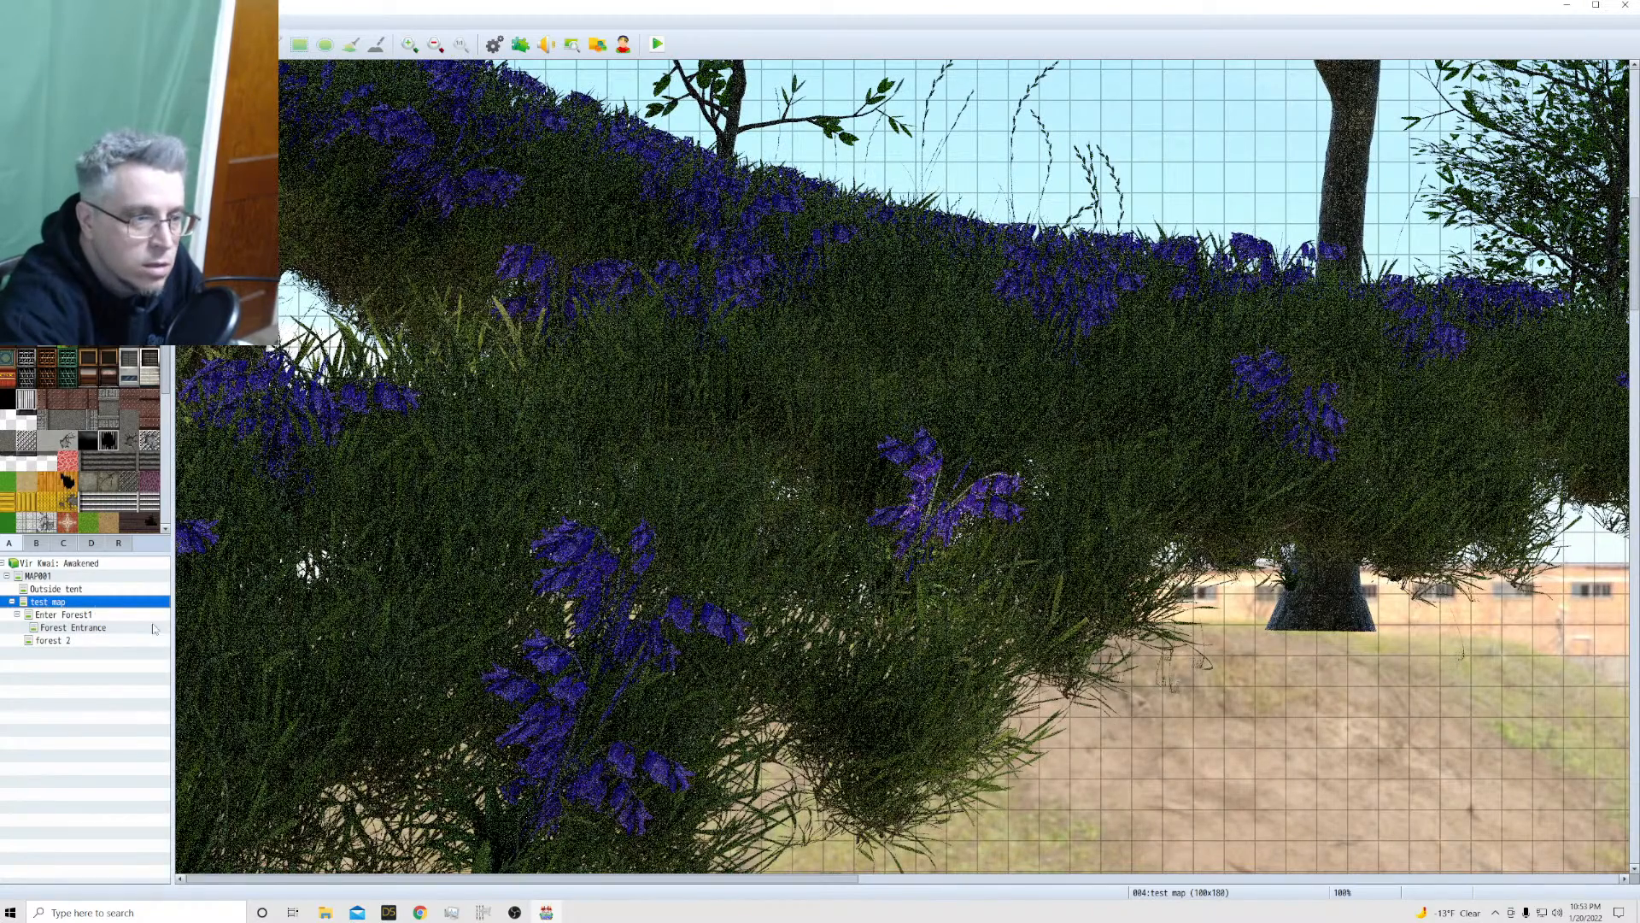
left_click(63, 591)
left_click(69, 641)
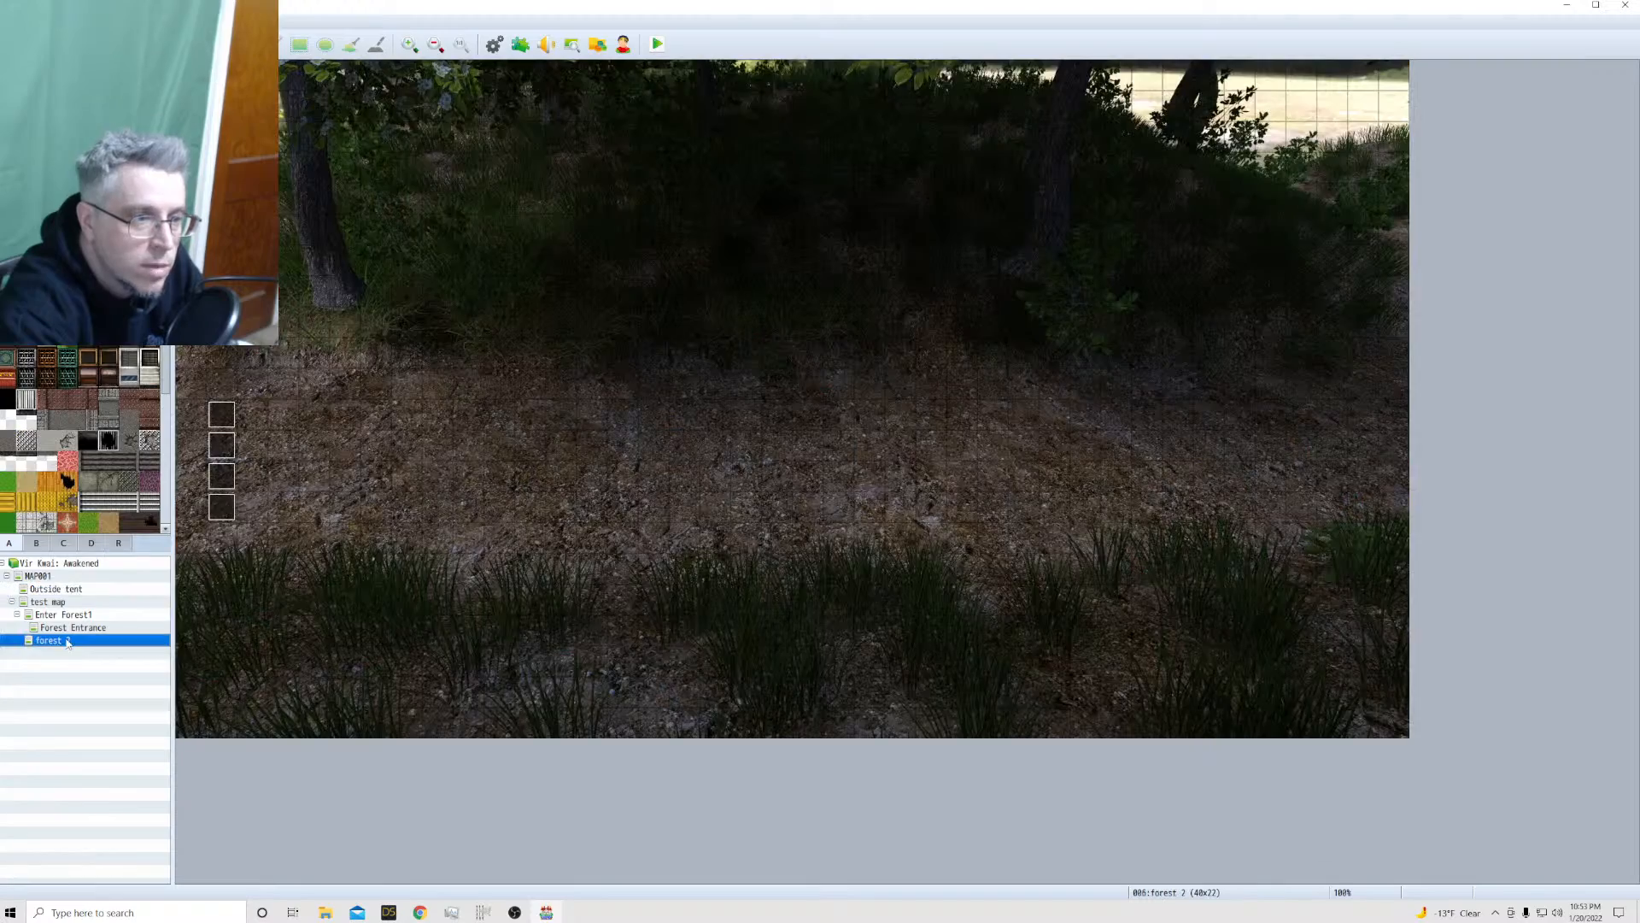
left_click(65, 629)
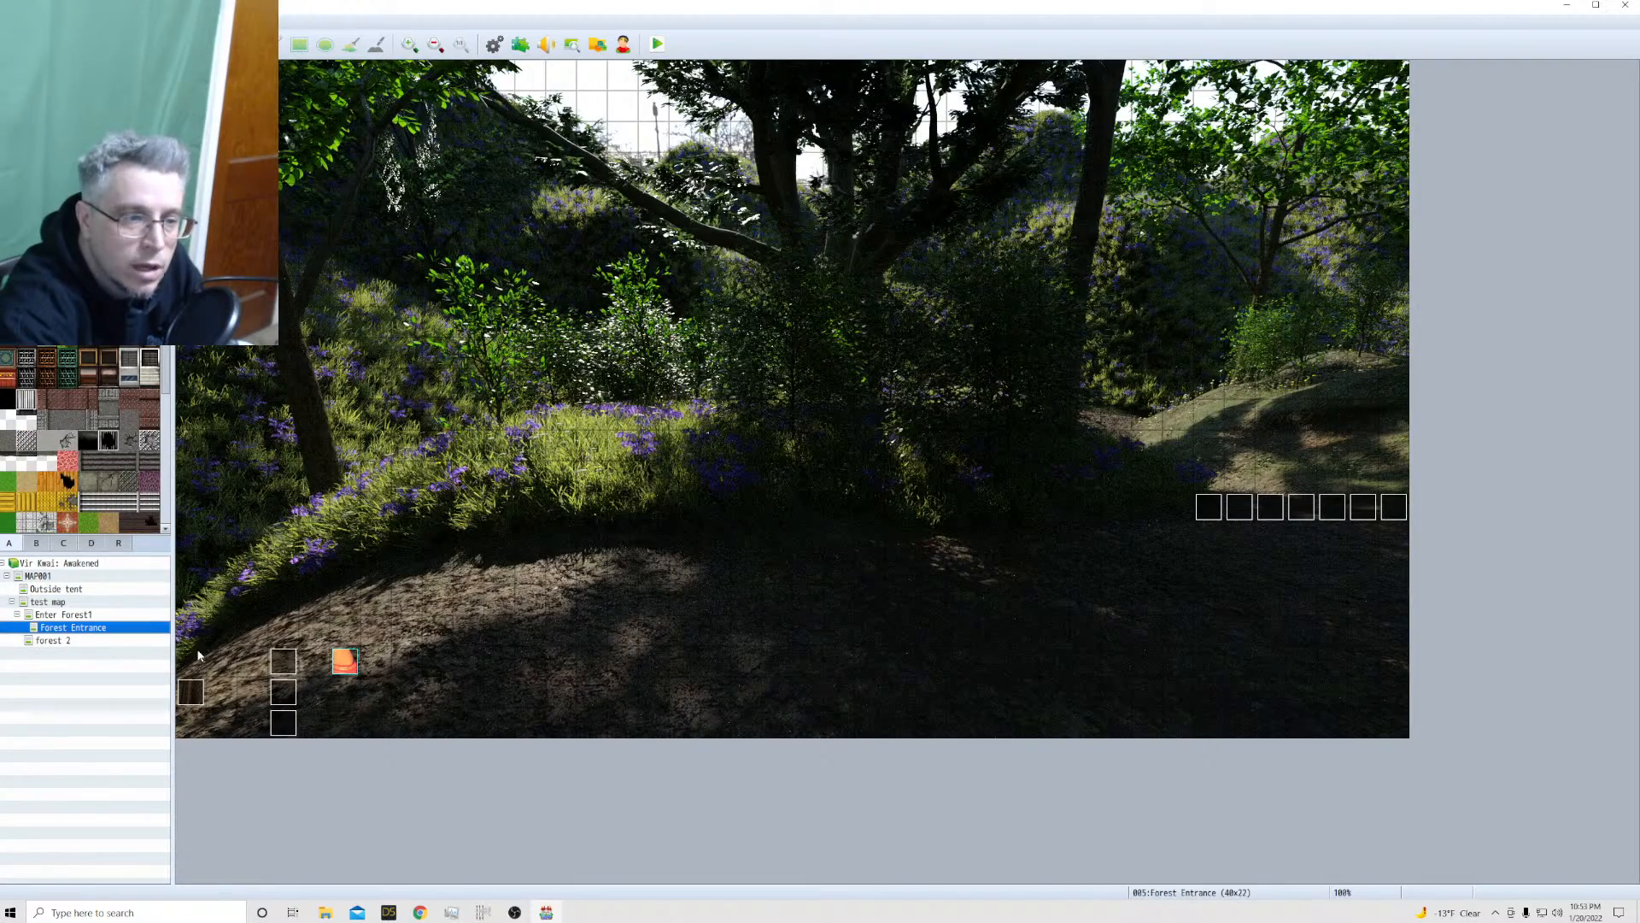
left_click(81, 616)
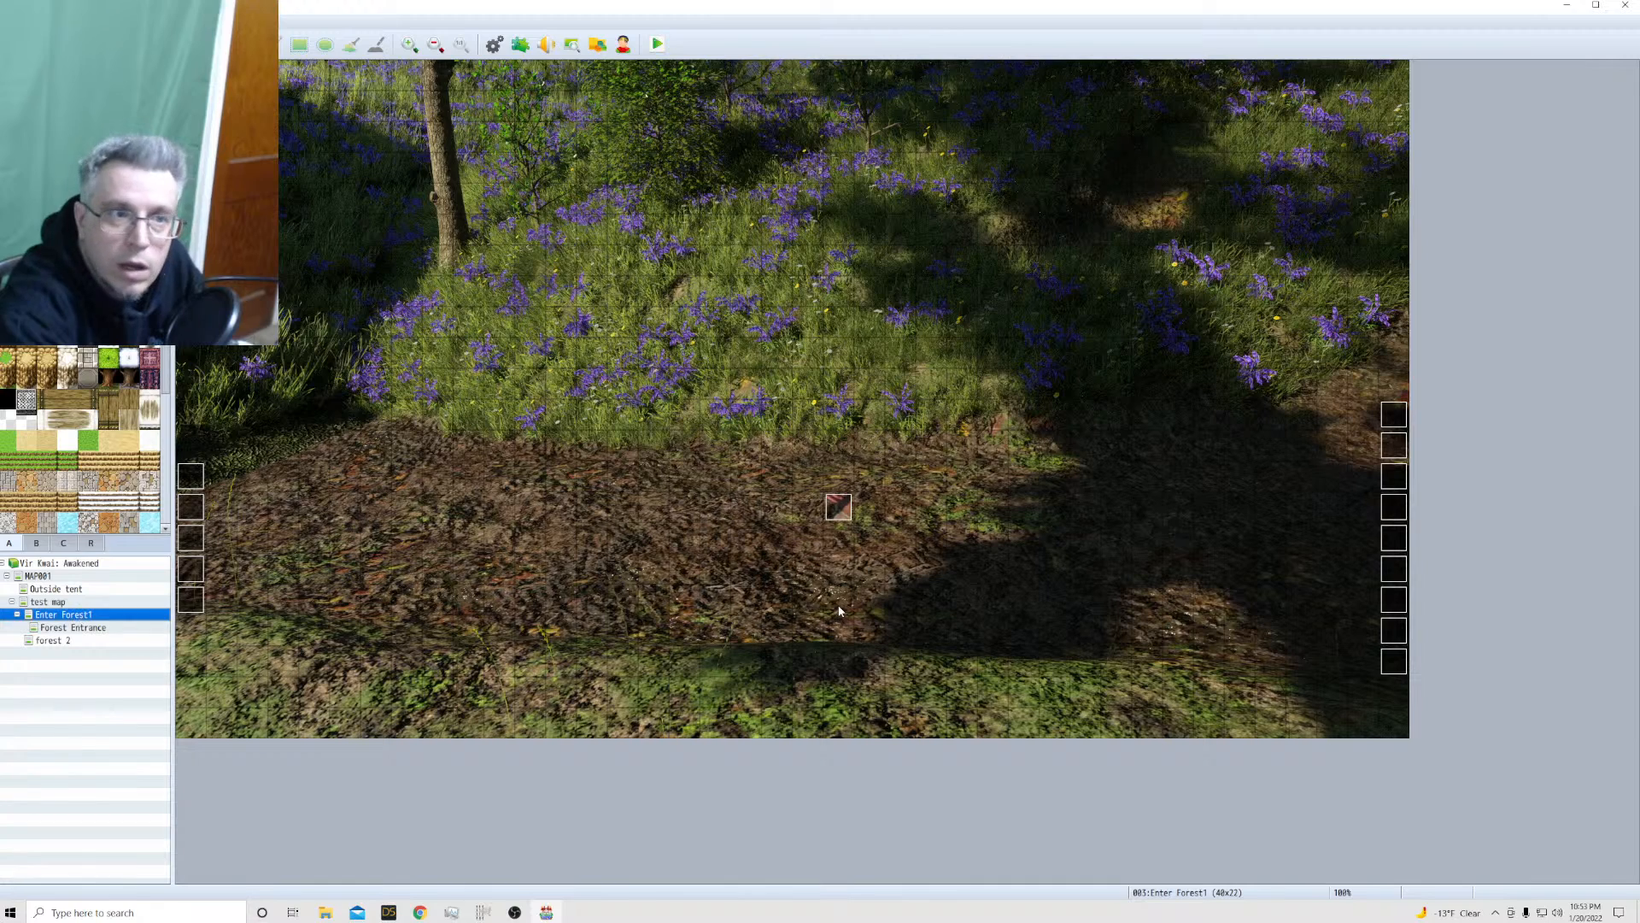
left_click(90, 642)
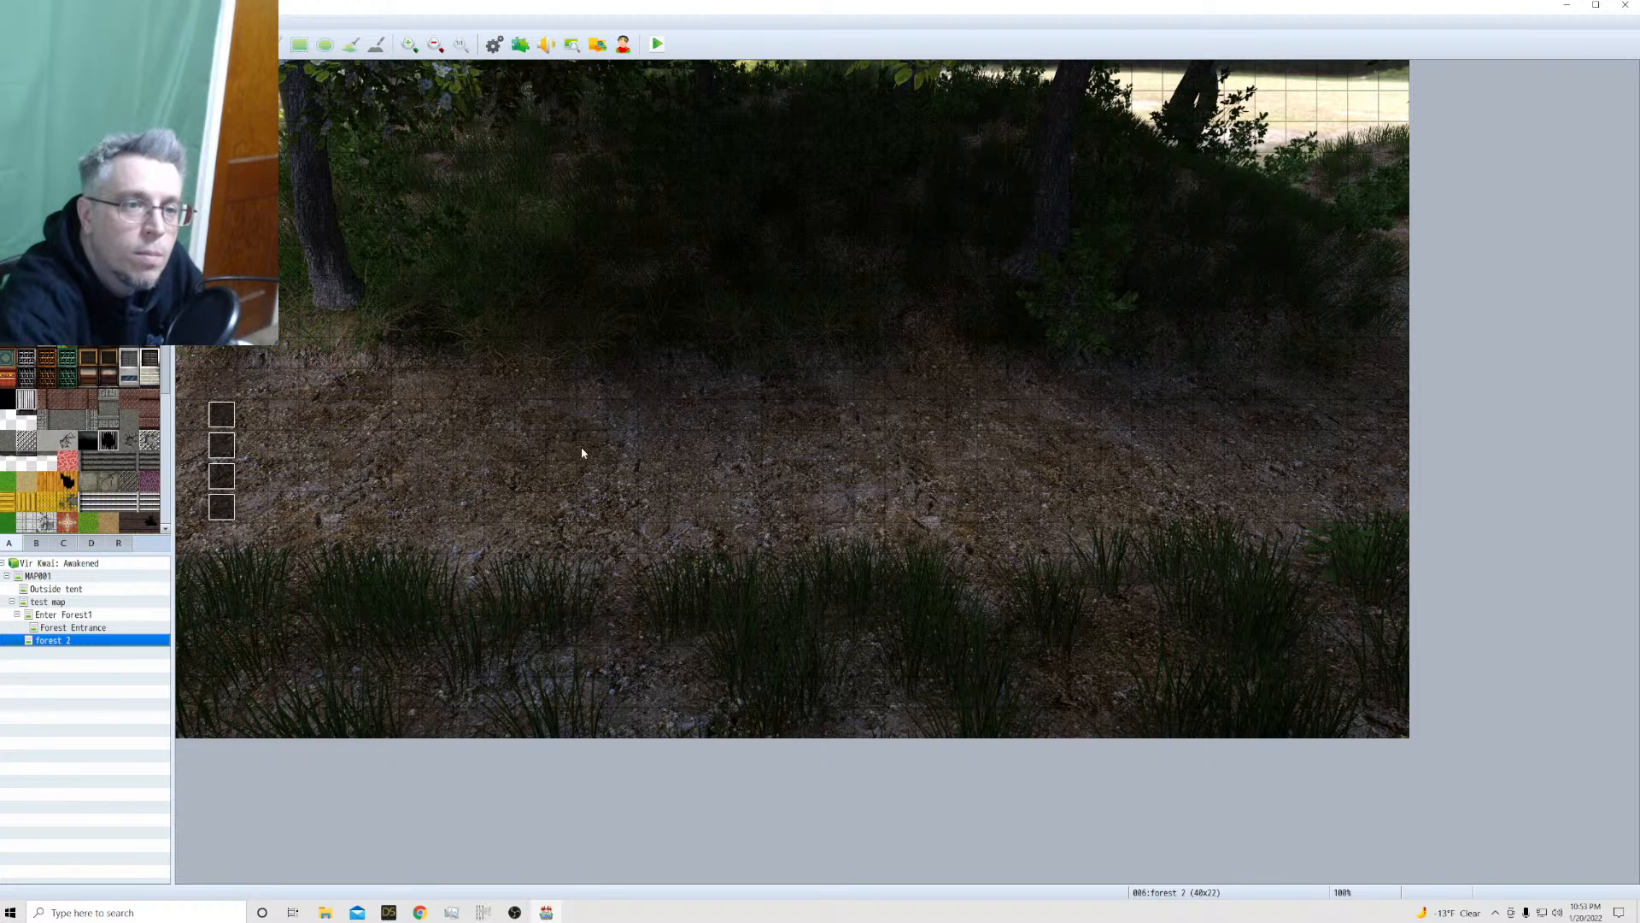
right_click(397, 392)
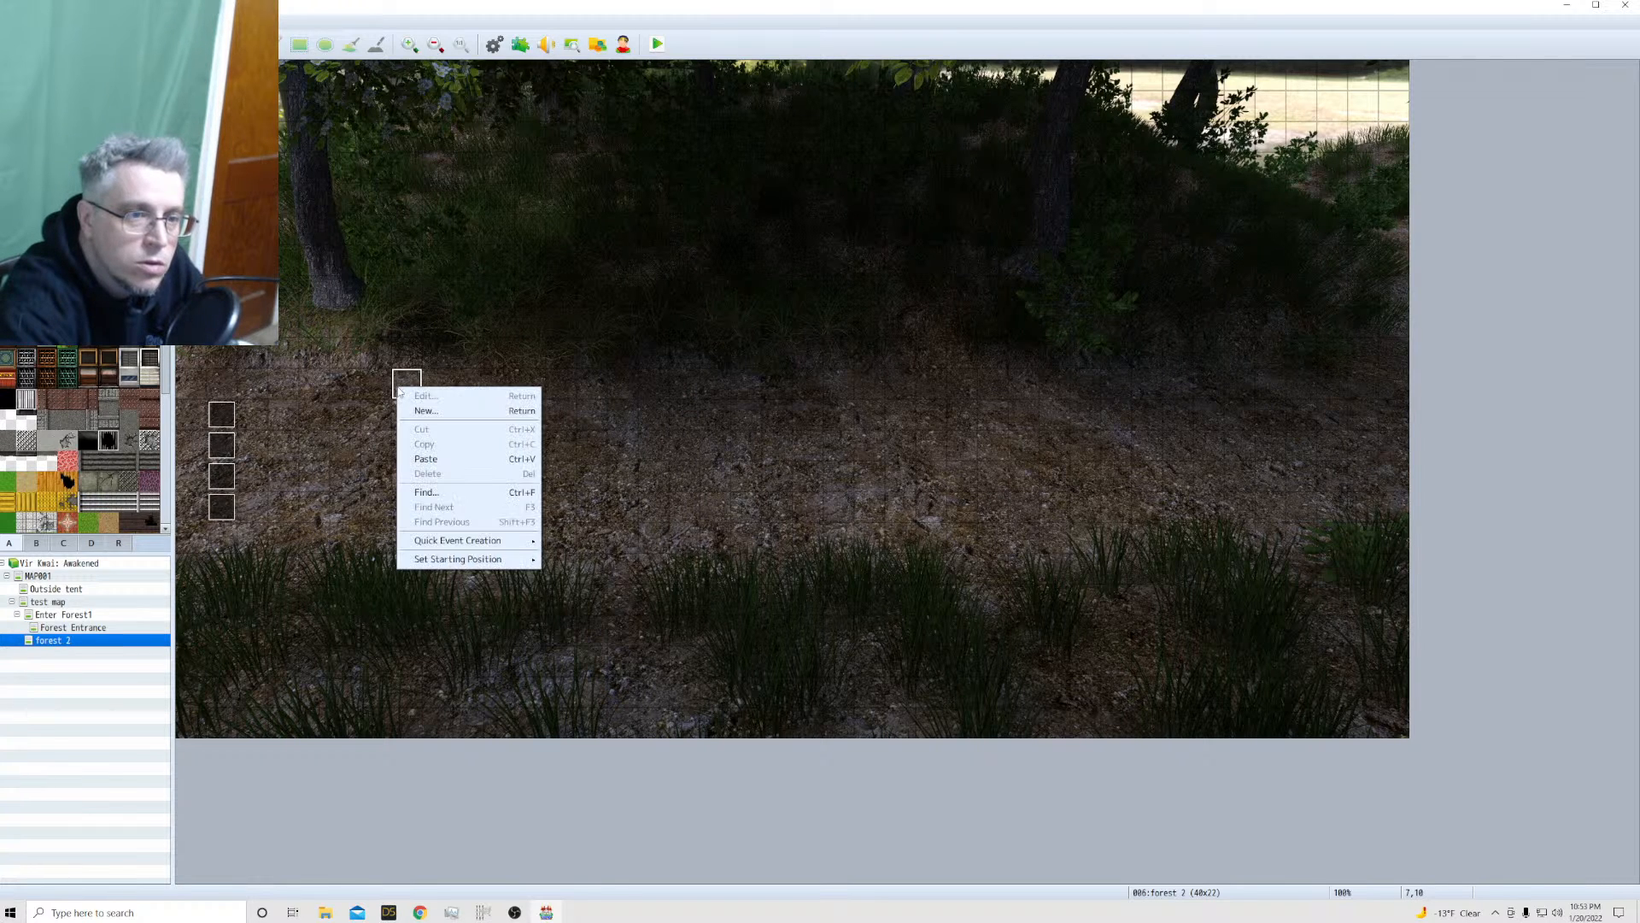
mouse_move(455, 566)
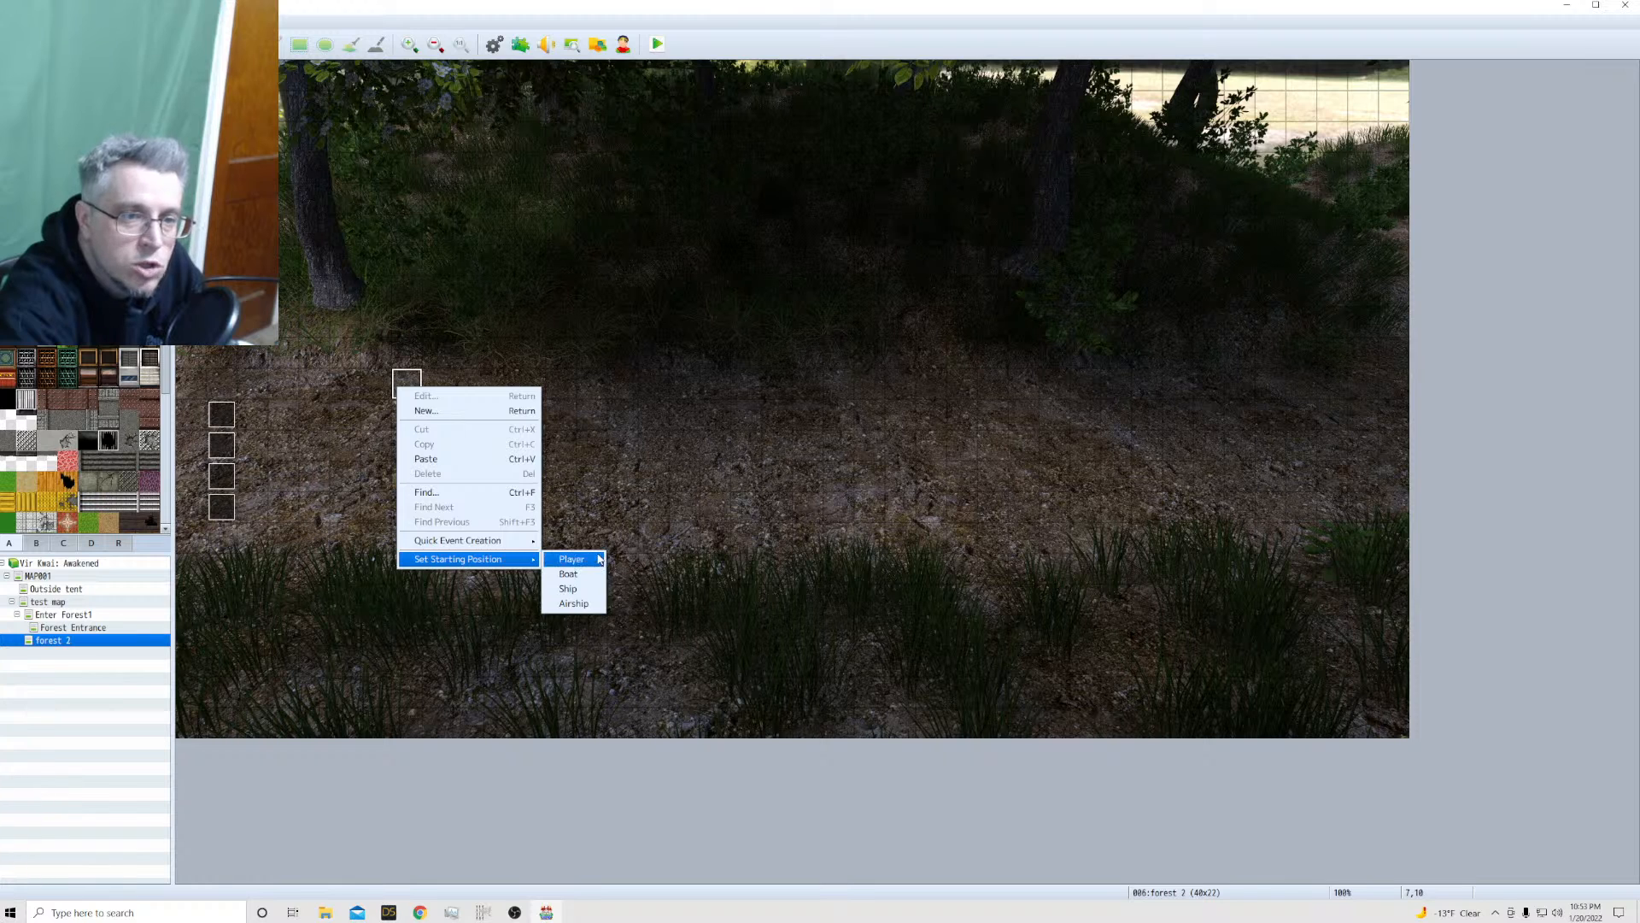
left_click(571, 558)
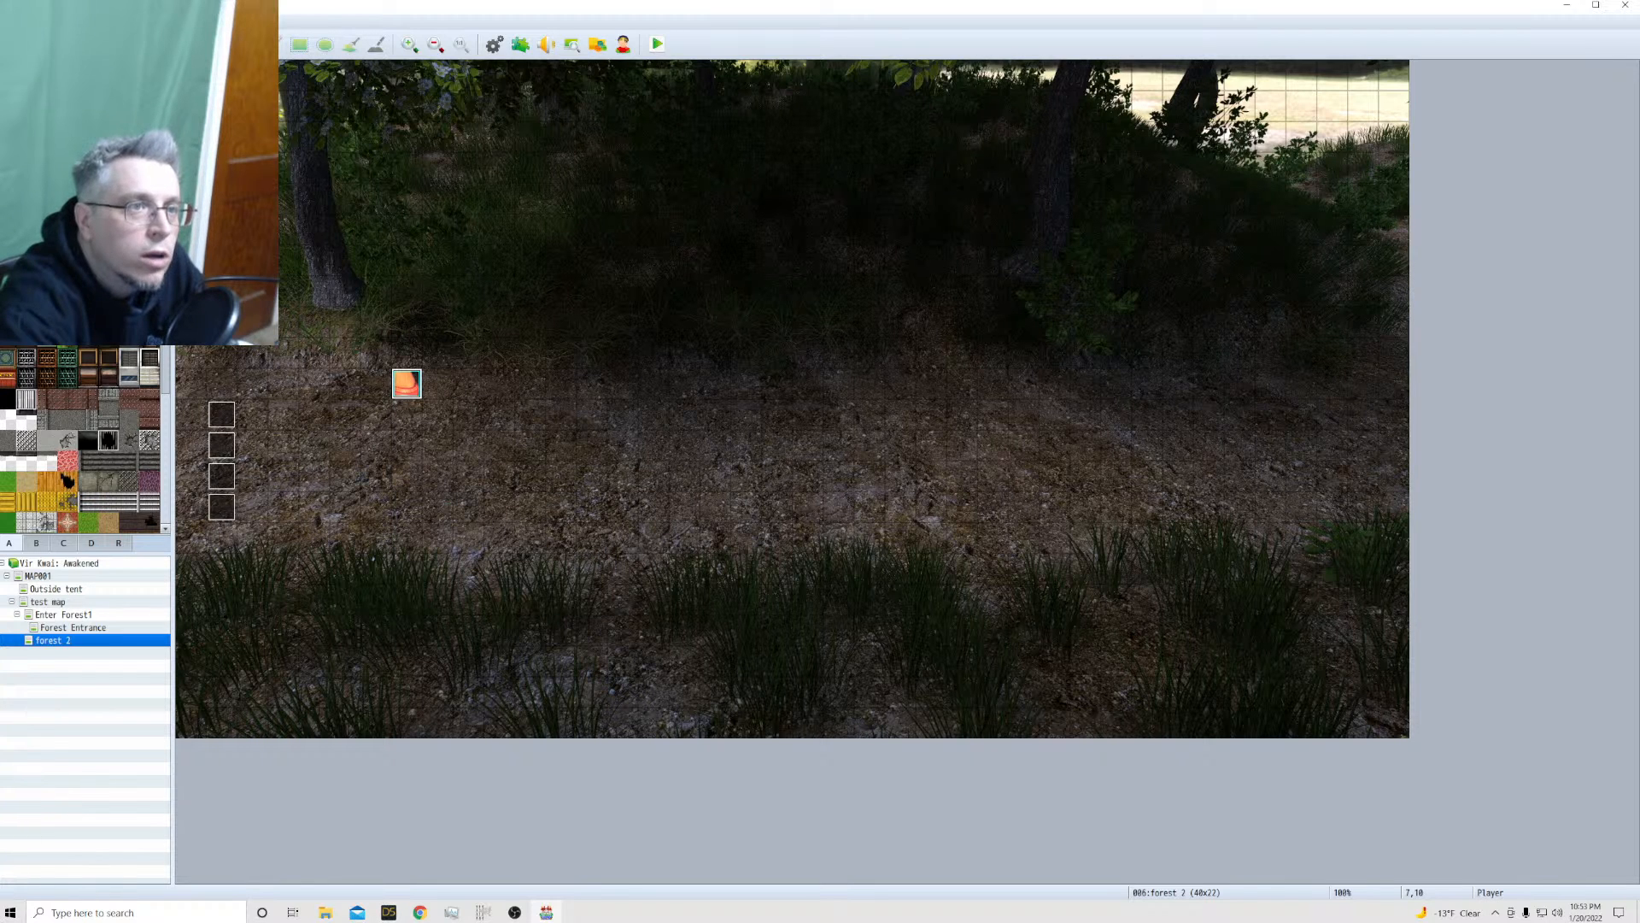
Assign the !$Kailua2 sheet as the character image of the Kailua actor in the database
key("F9")
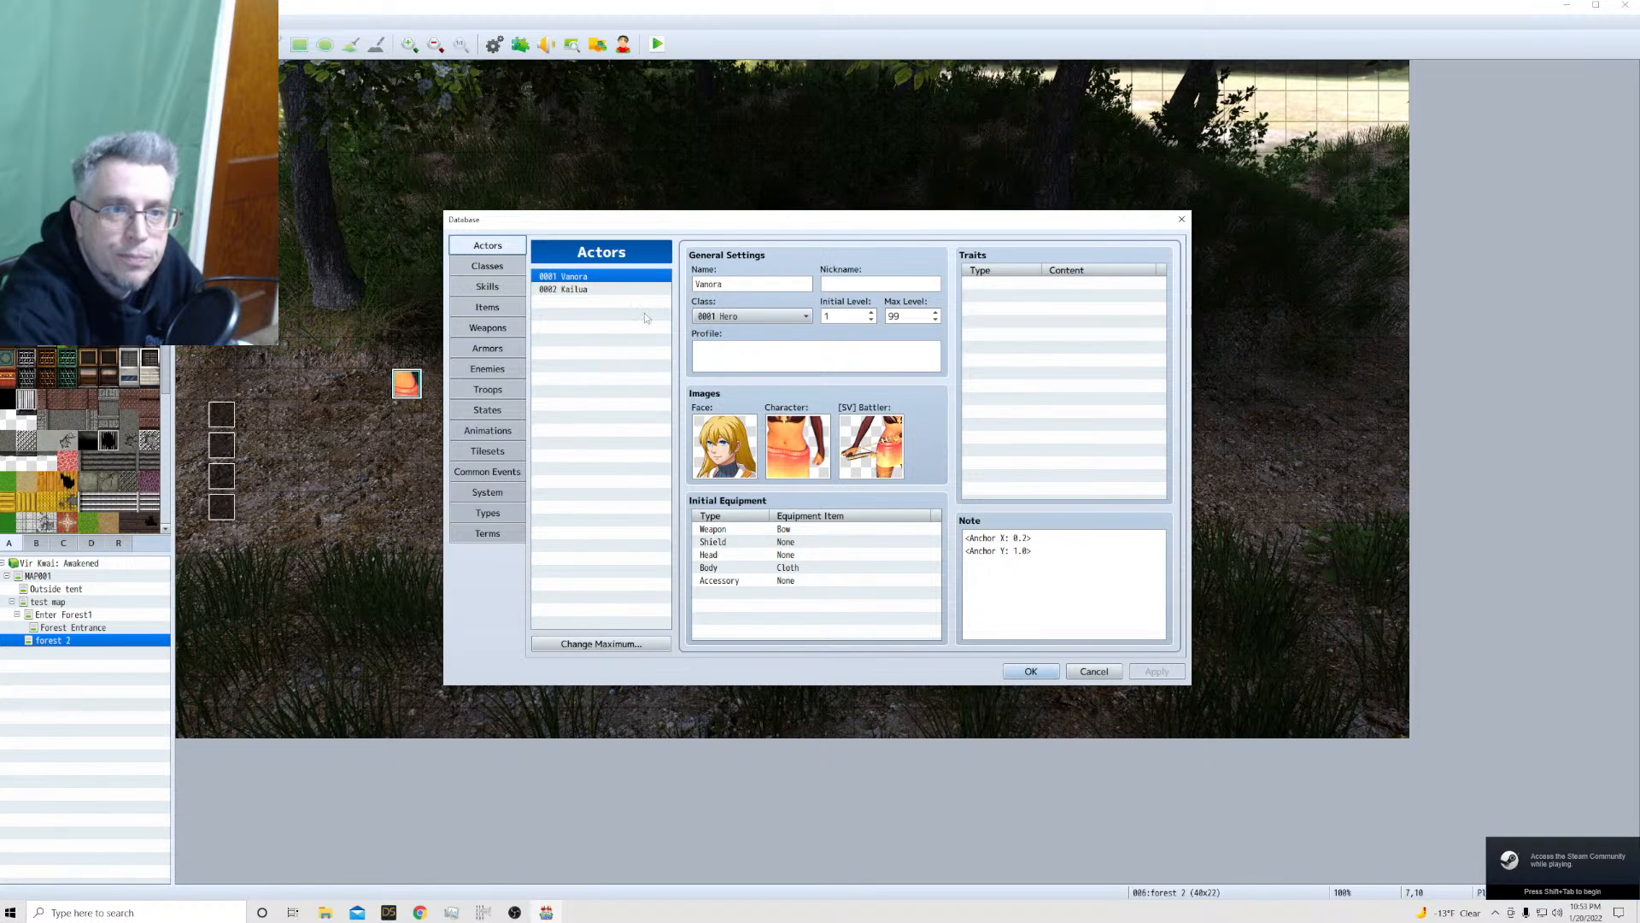
left_click(607, 288)
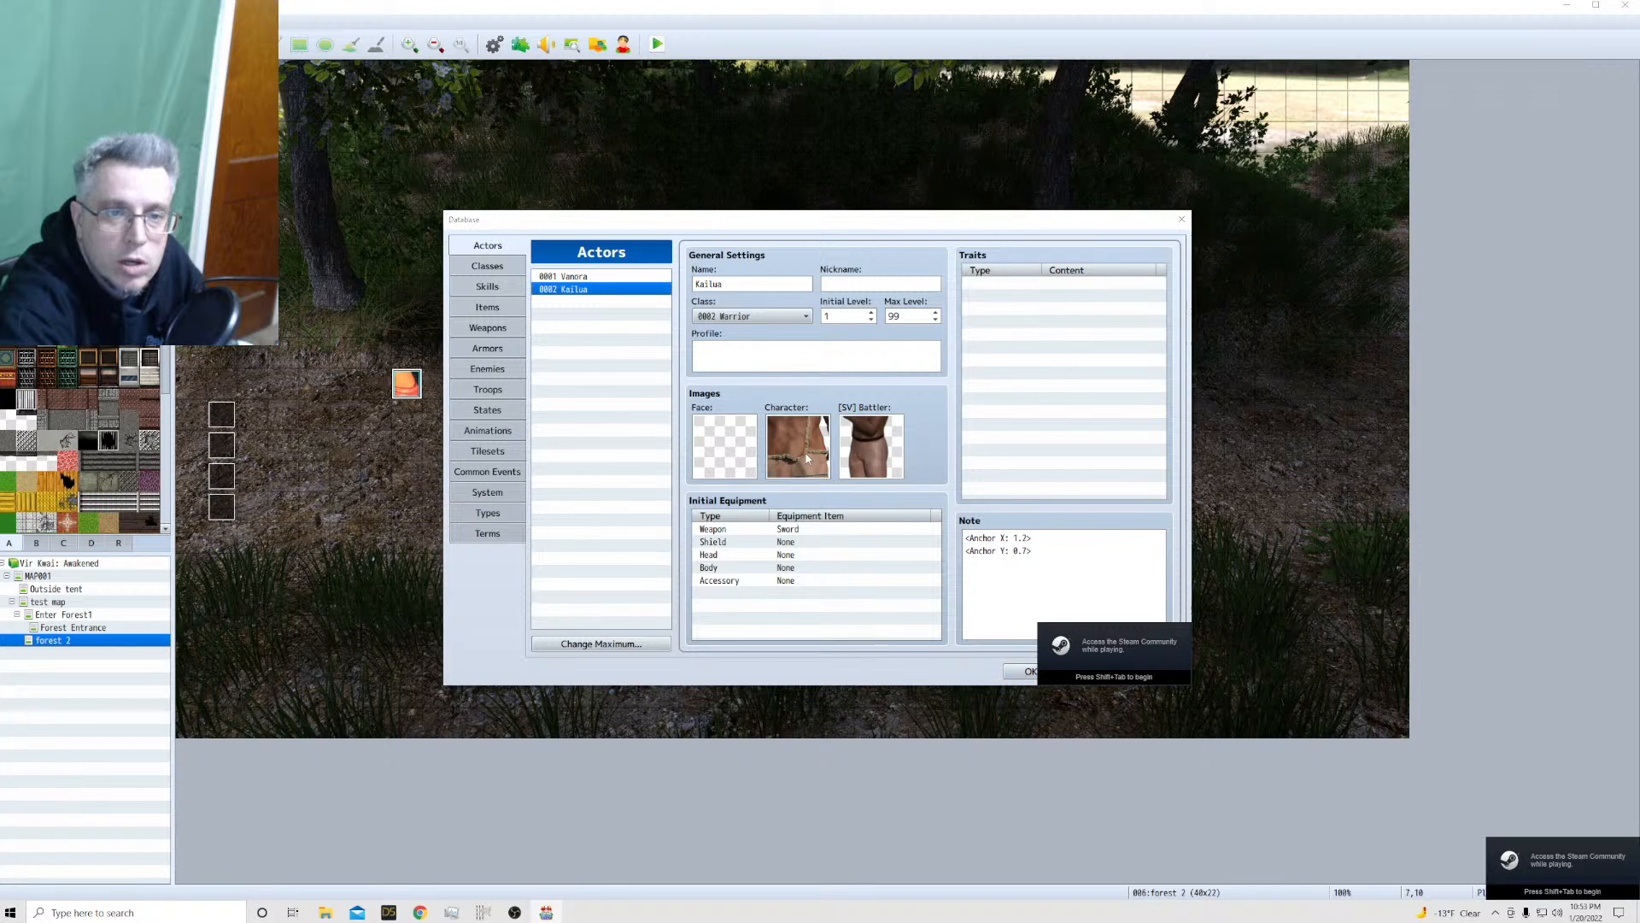
double_click(807, 459)
left_click(638, 508)
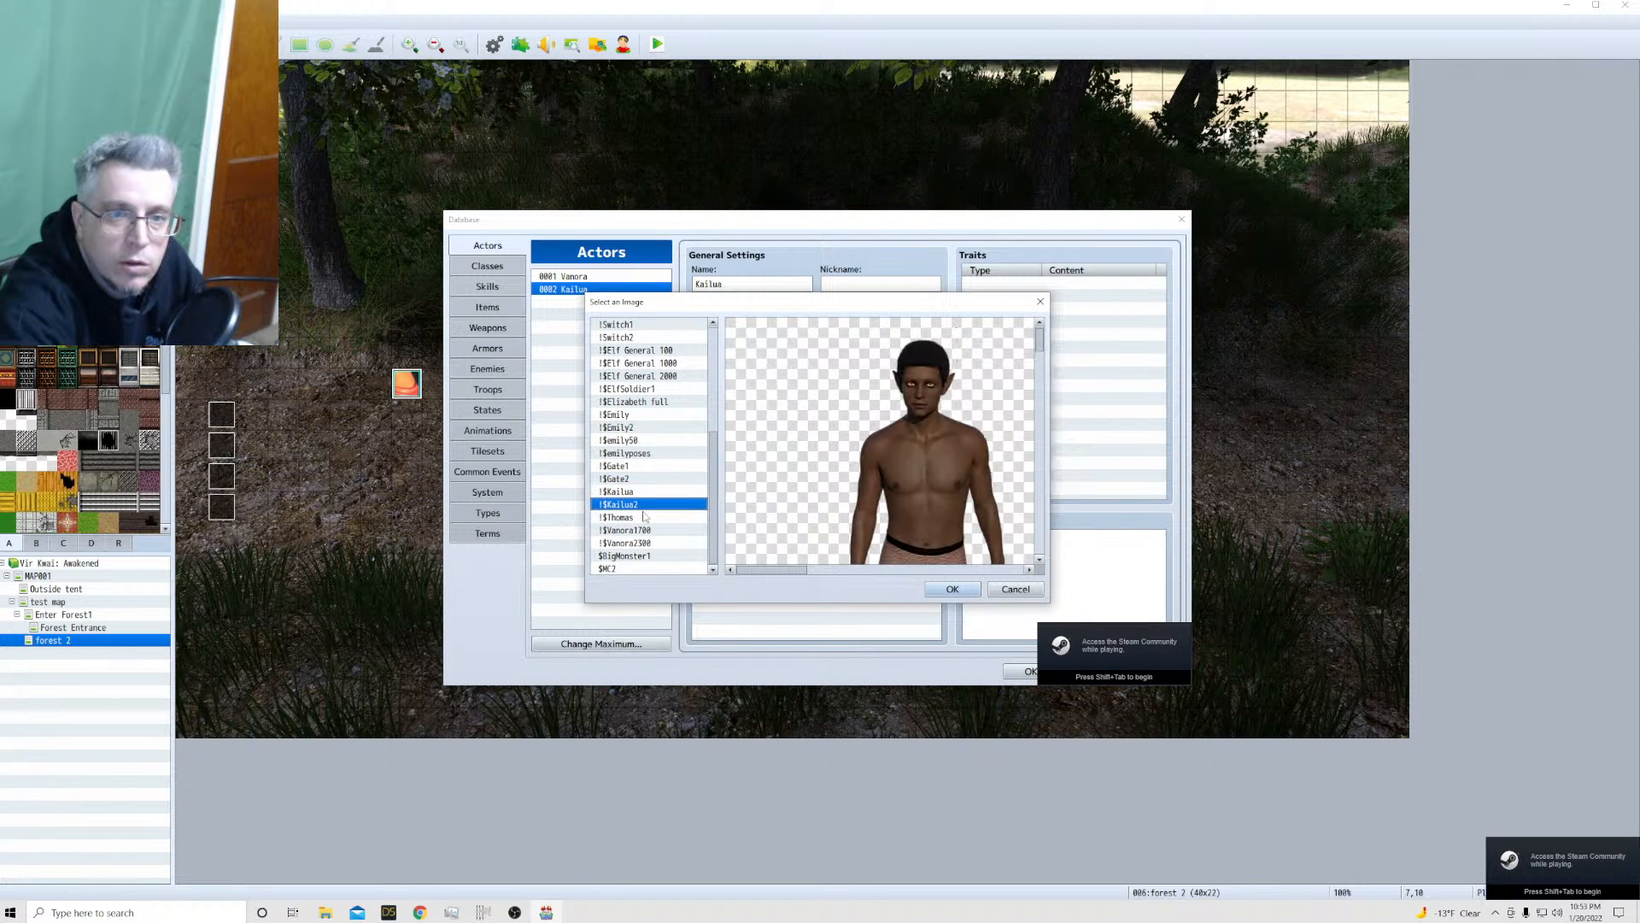
mouse_move(799, 568)
left_mouse_down()
mouse_move(977, 575)
mouse_move(795, 573)
left_mouse_up()
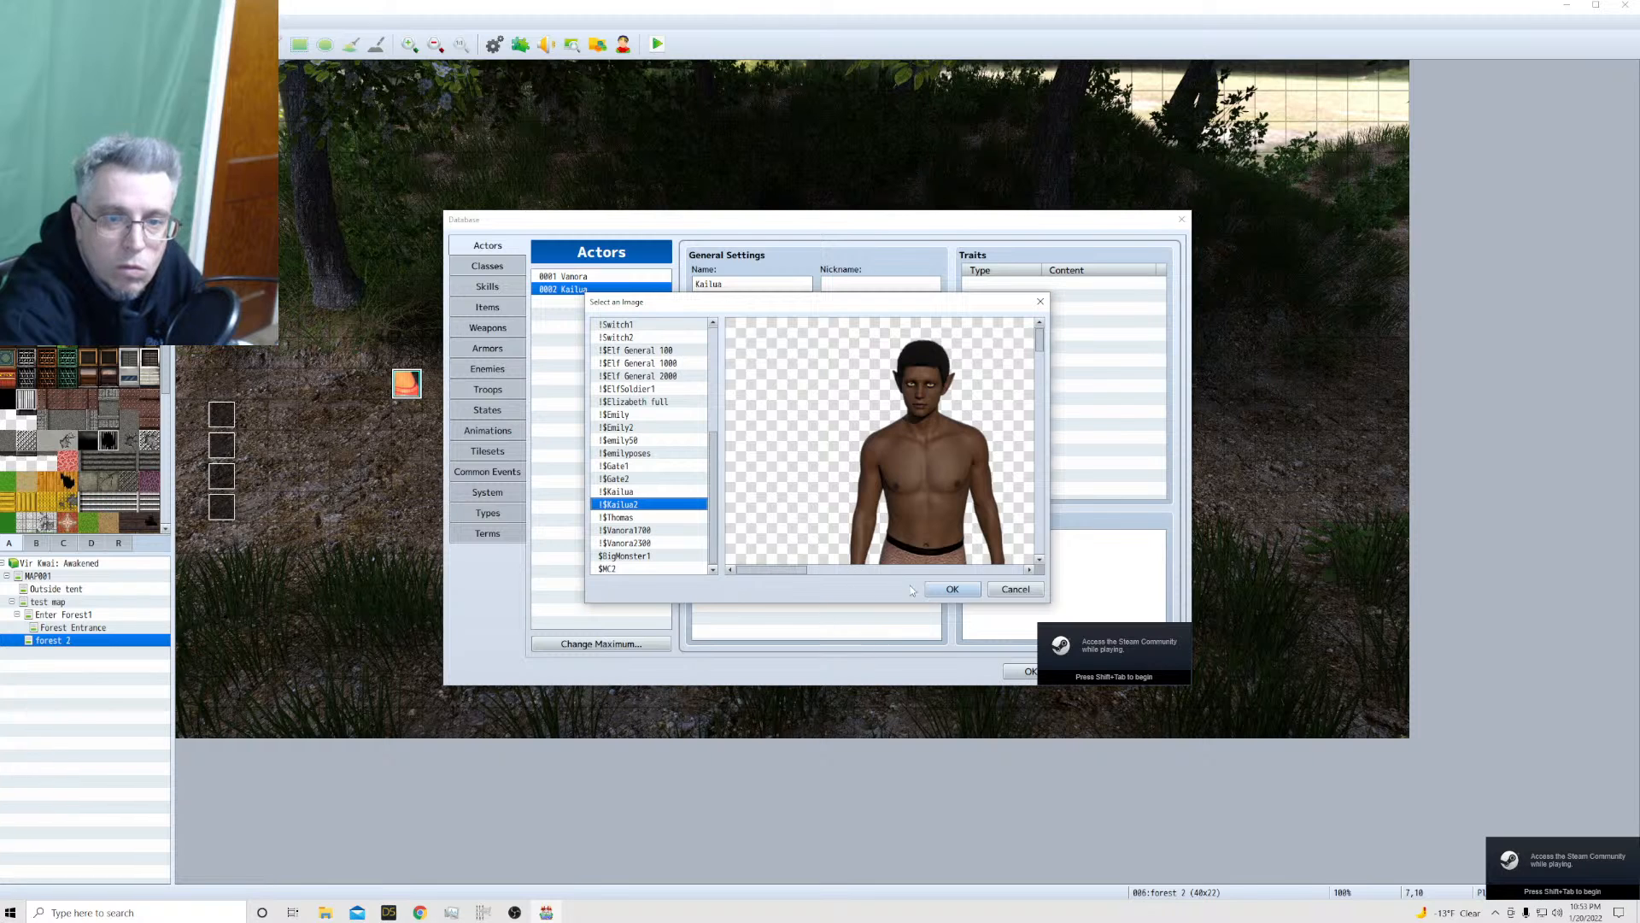
left_click(947, 590)
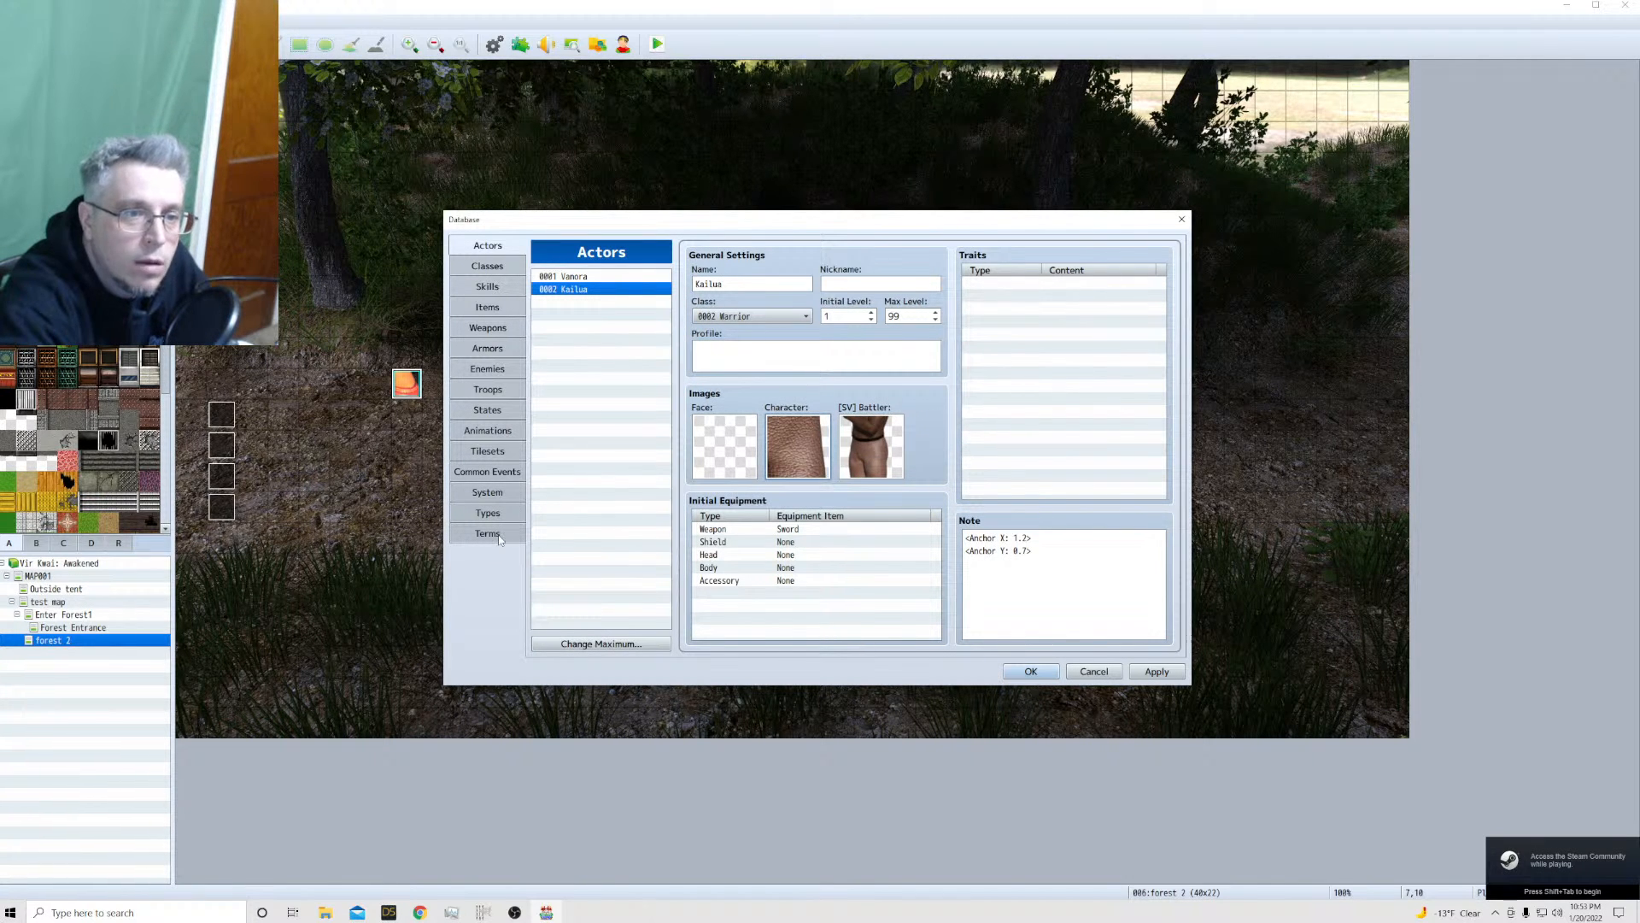
Replace Vanora with Kailua in the starting party and accept the database changes
left_click(480, 494)
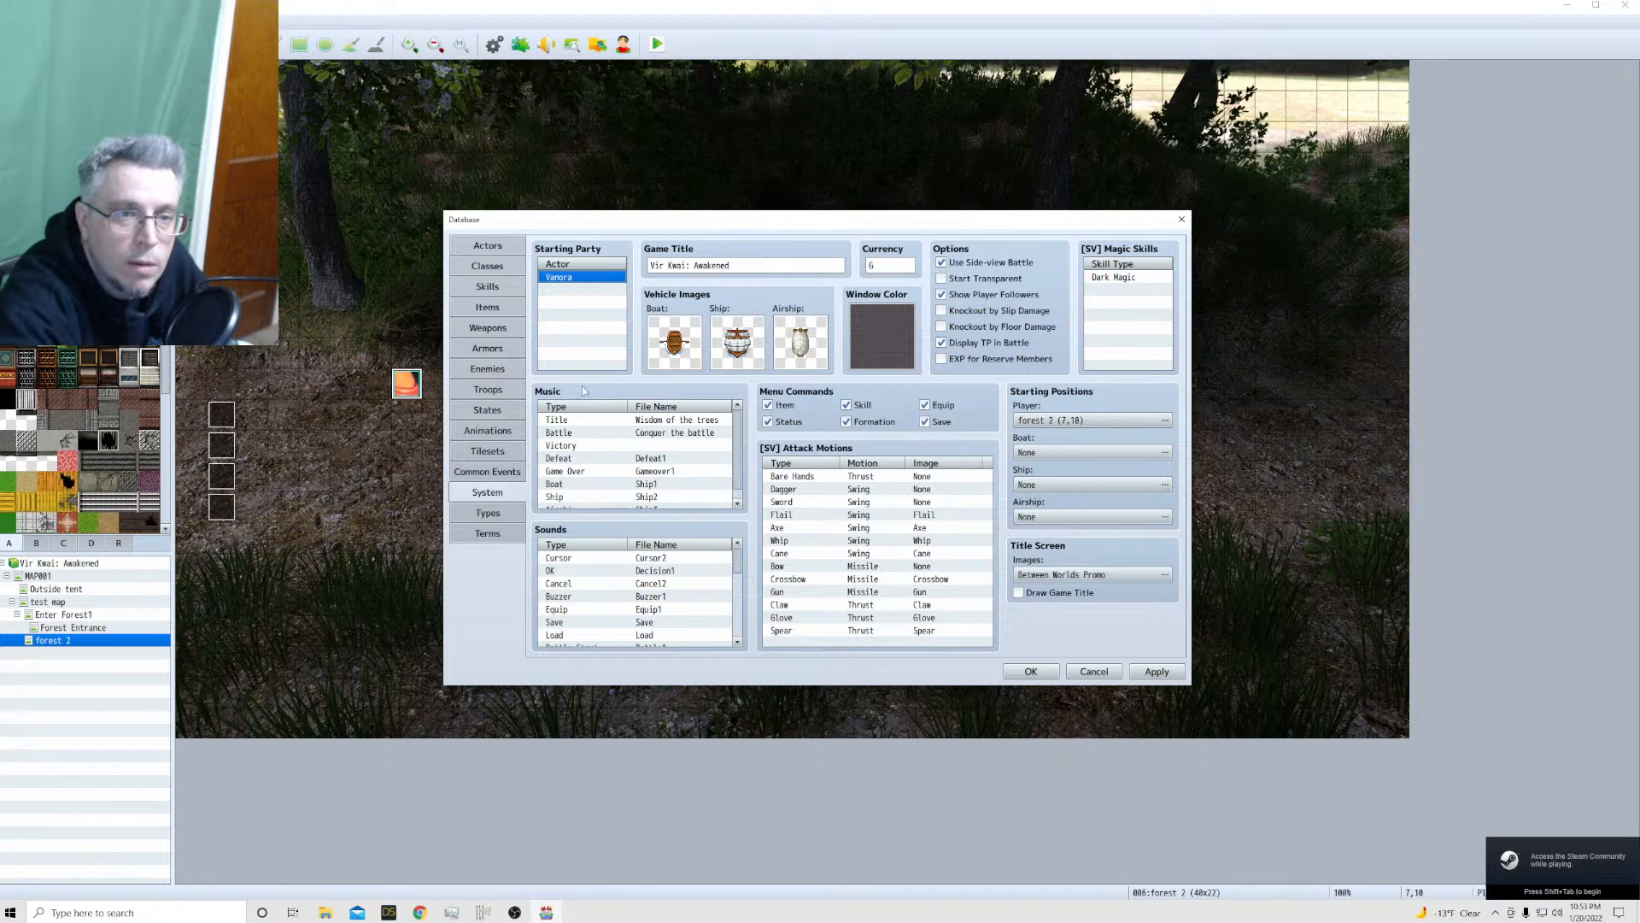
double_click(587, 278)
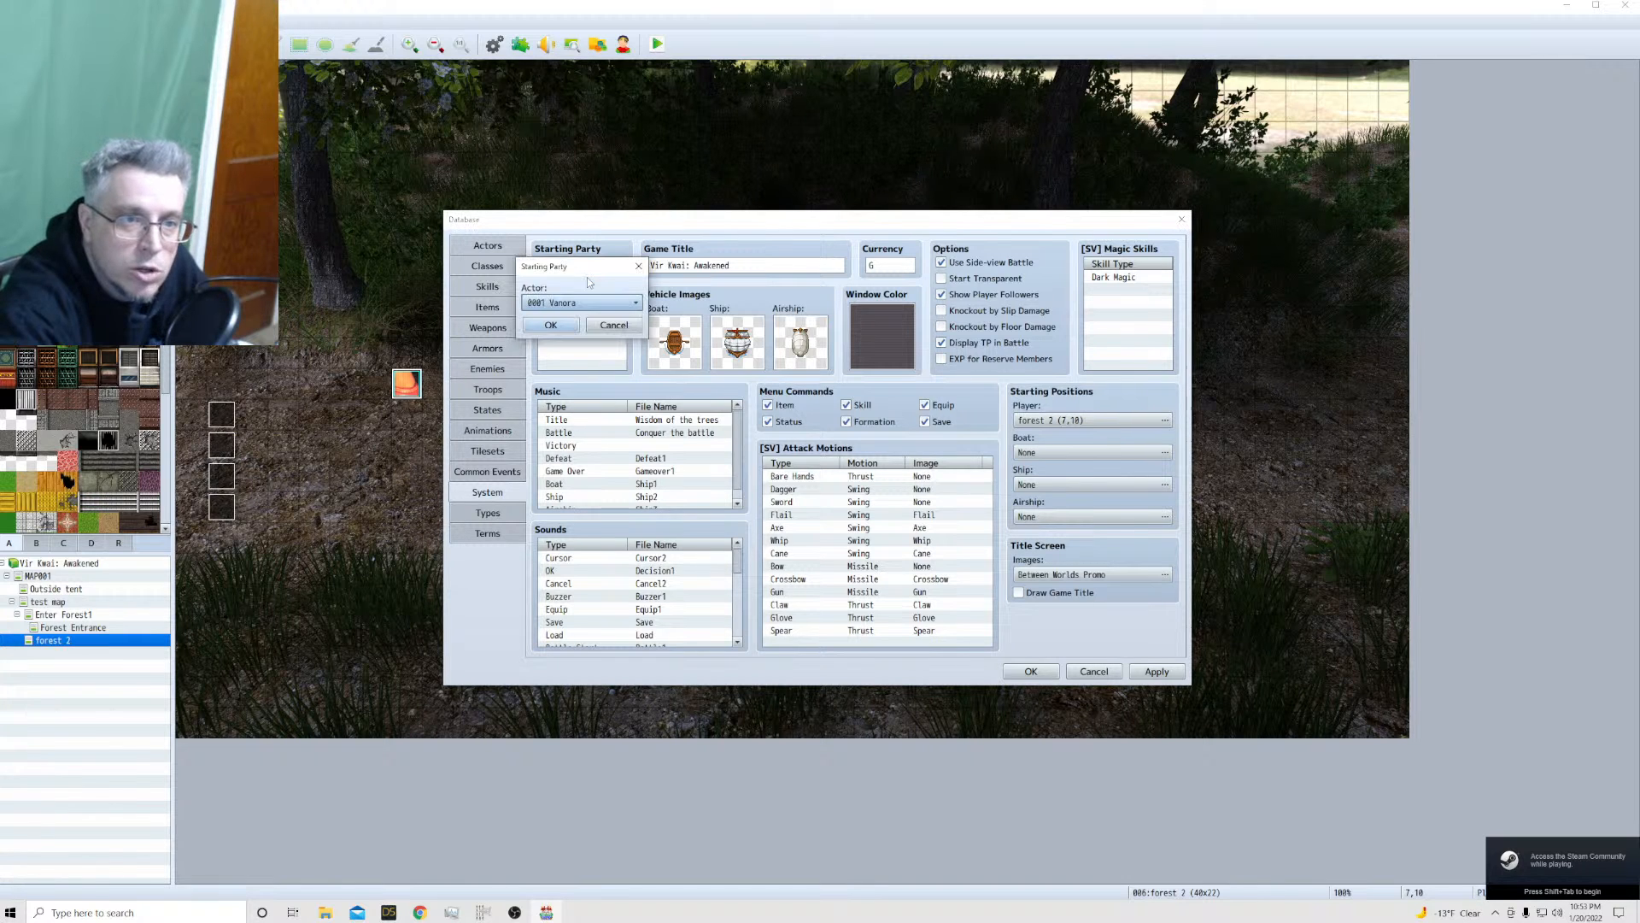
left_click(589, 303)
left_click(590, 329)
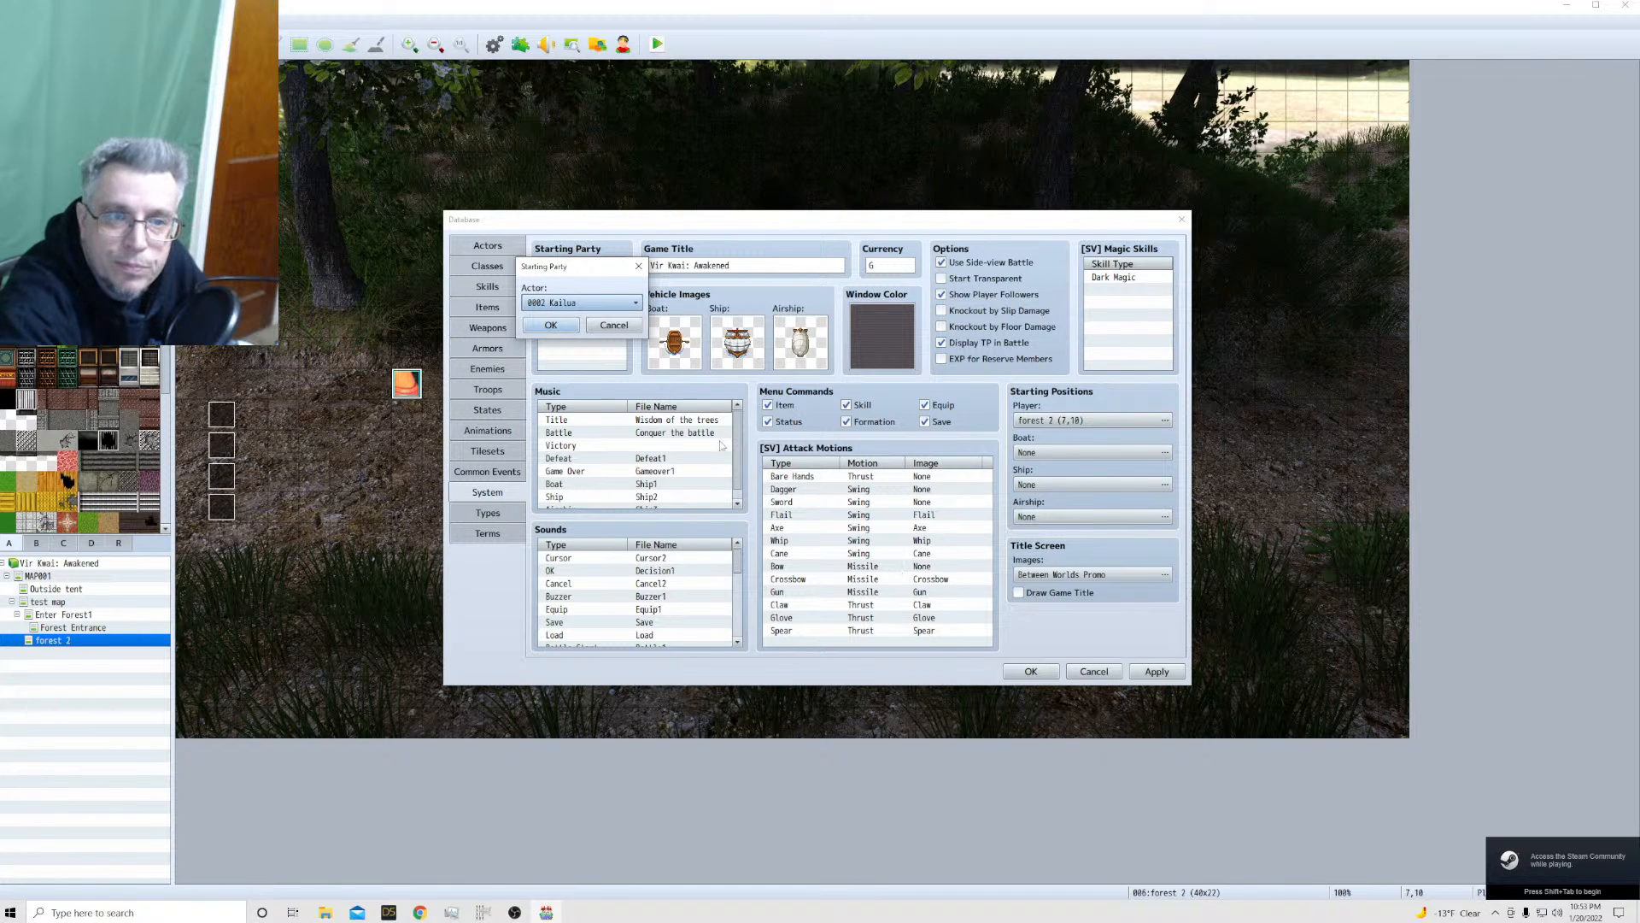
left_click(551, 325)
left_click(1030, 671)
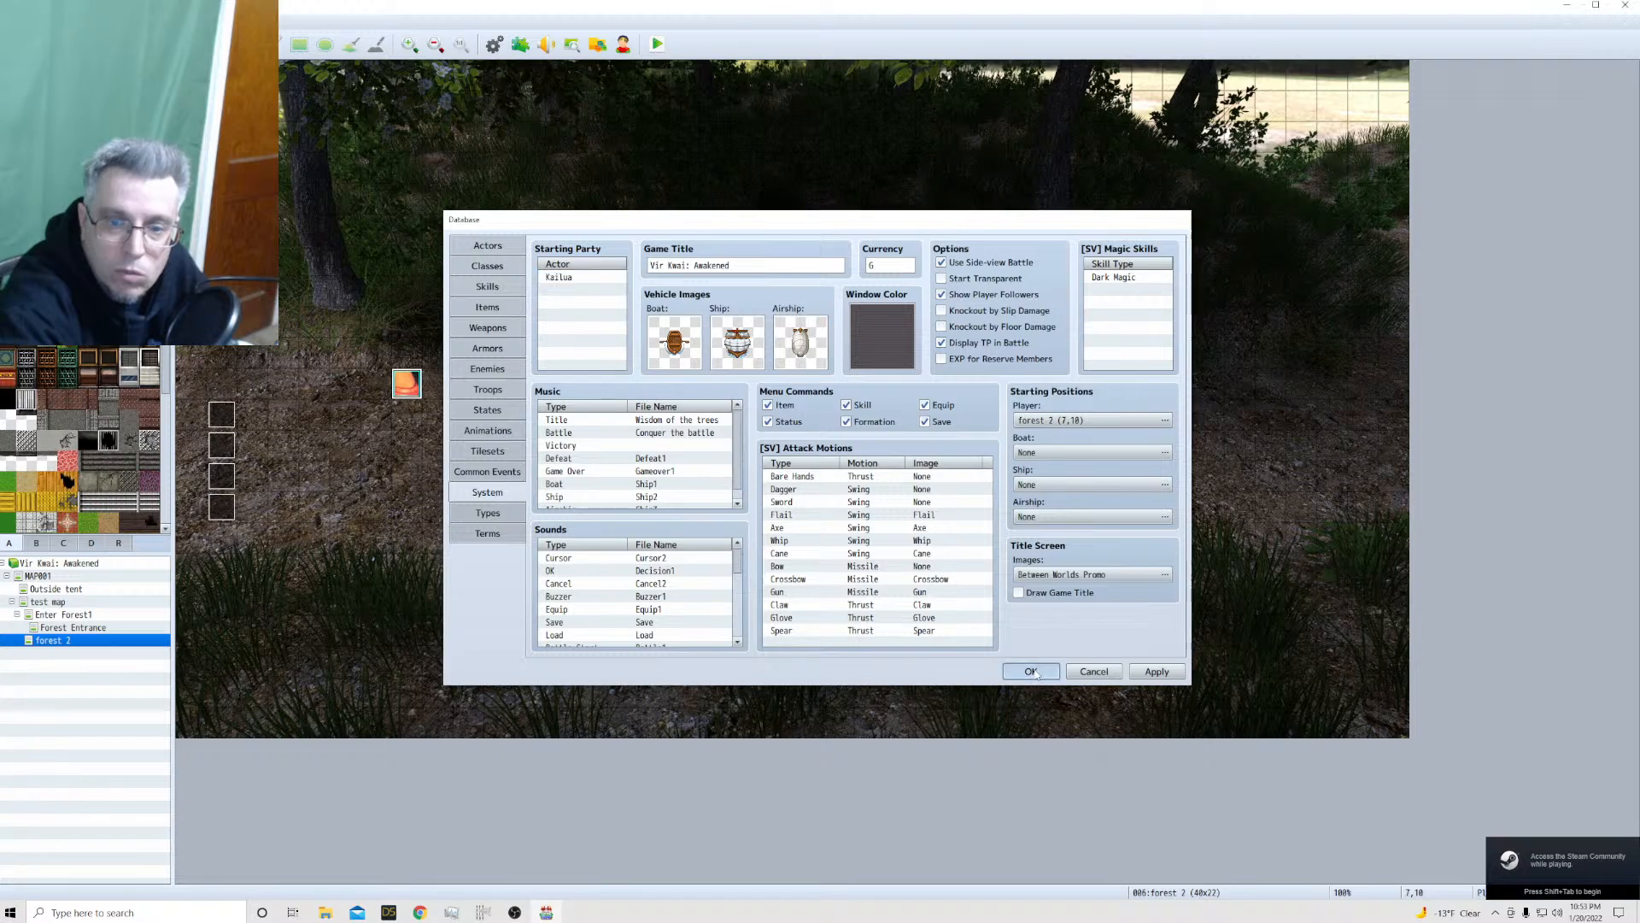
Save the game changes and playtest a new game by walking Kailua around the forest 2 map, closing the playtest at the end
left_click(657, 44)
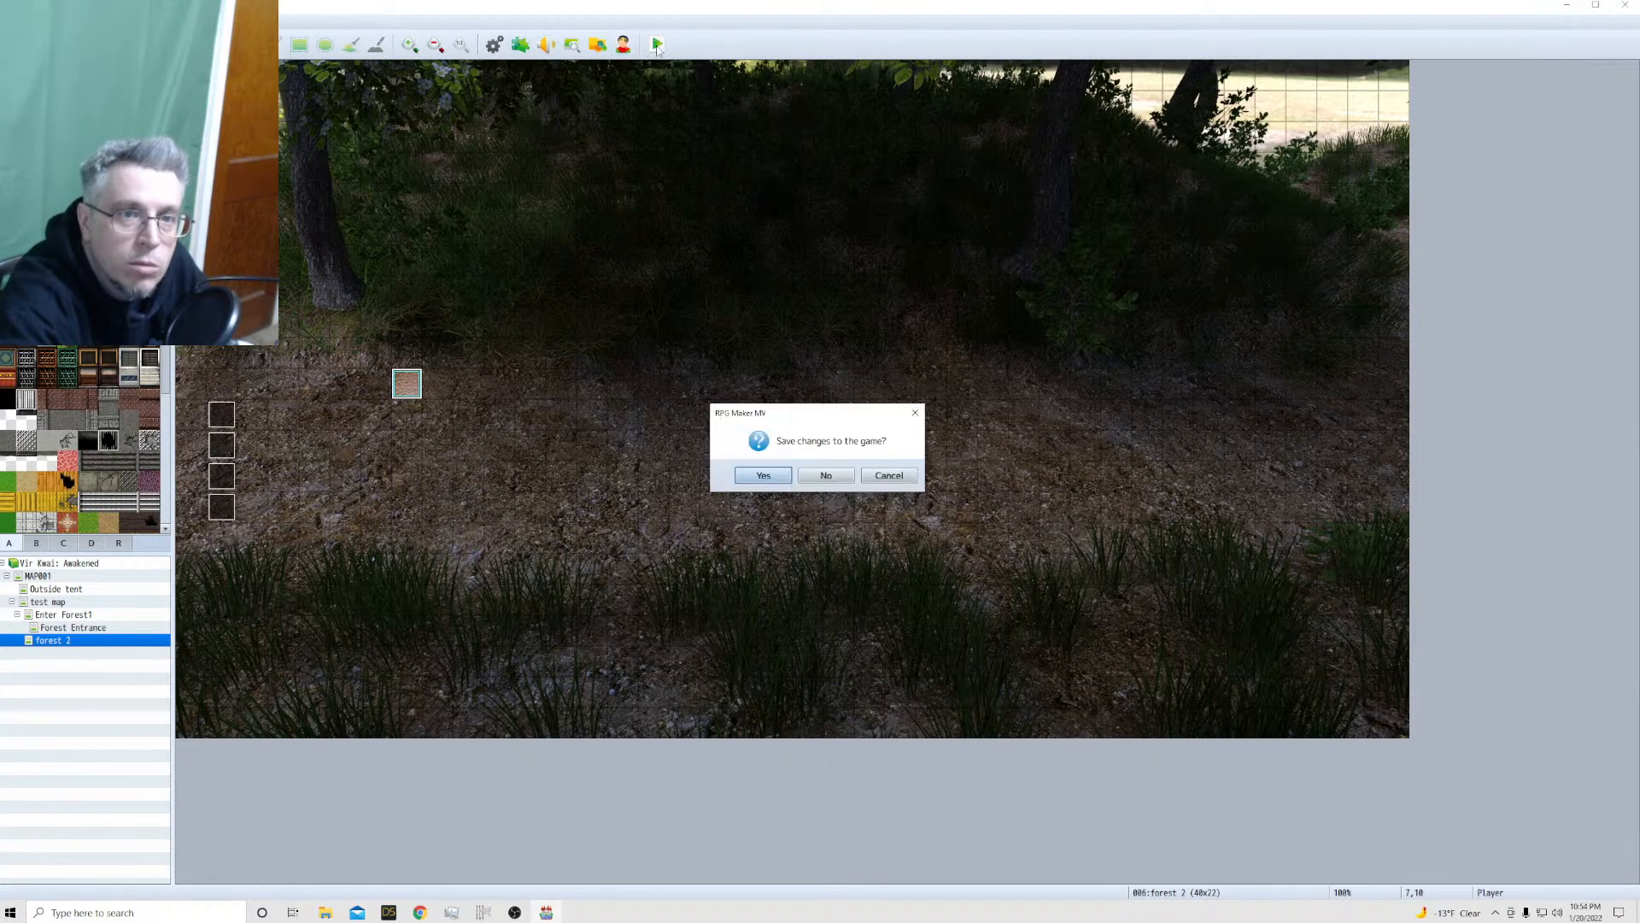
left_click(763, 476)
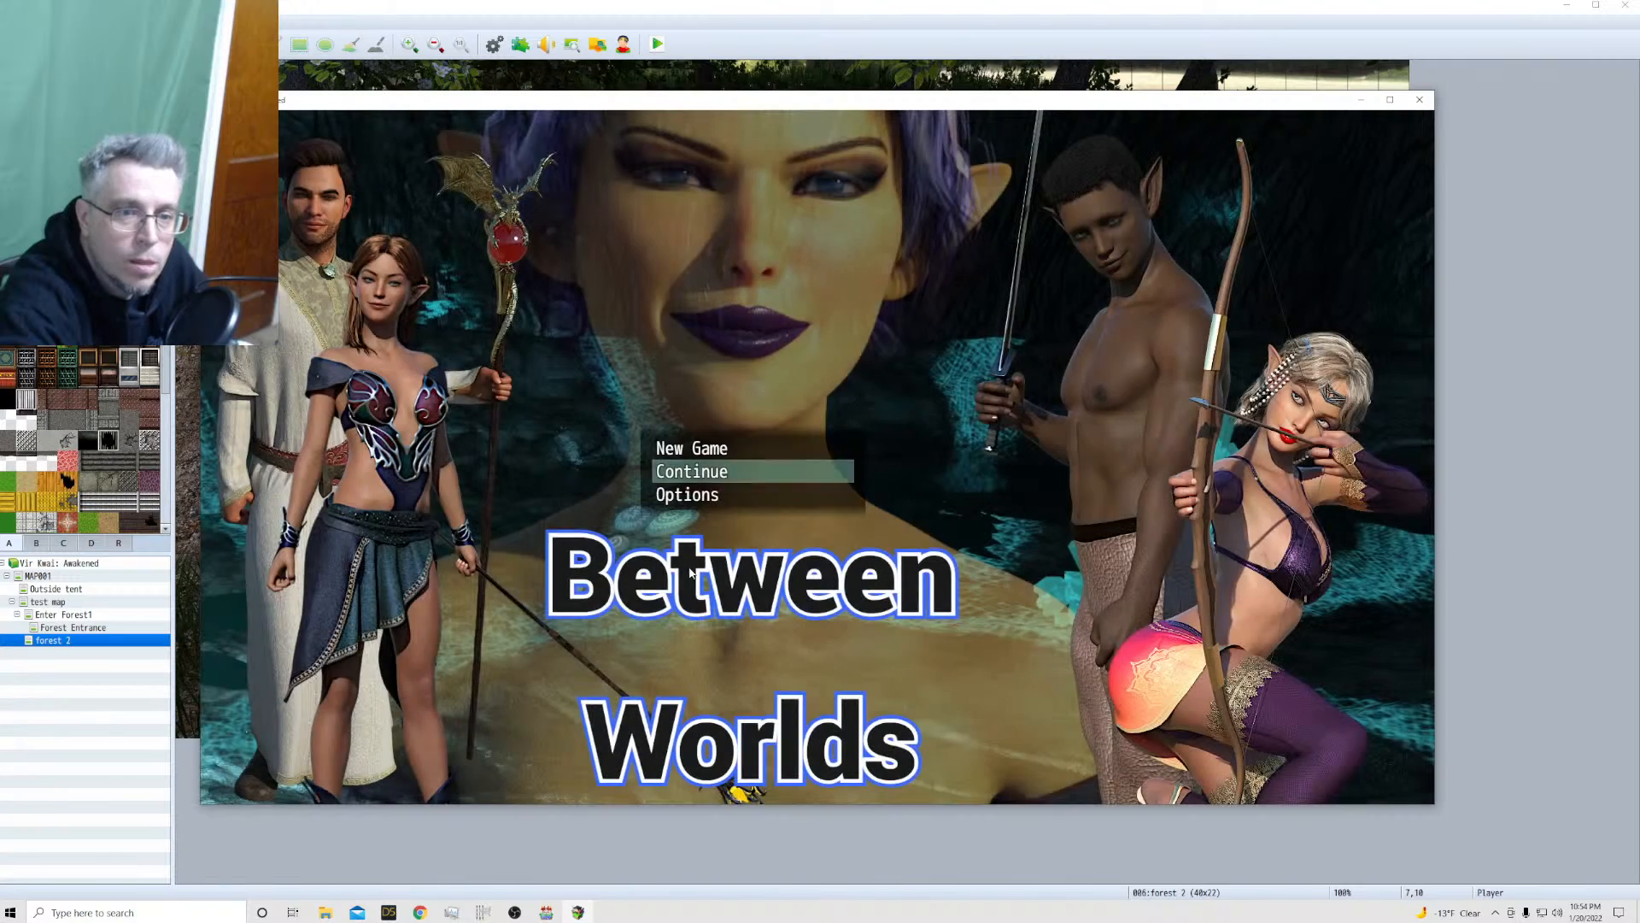
left_click(700, 447)
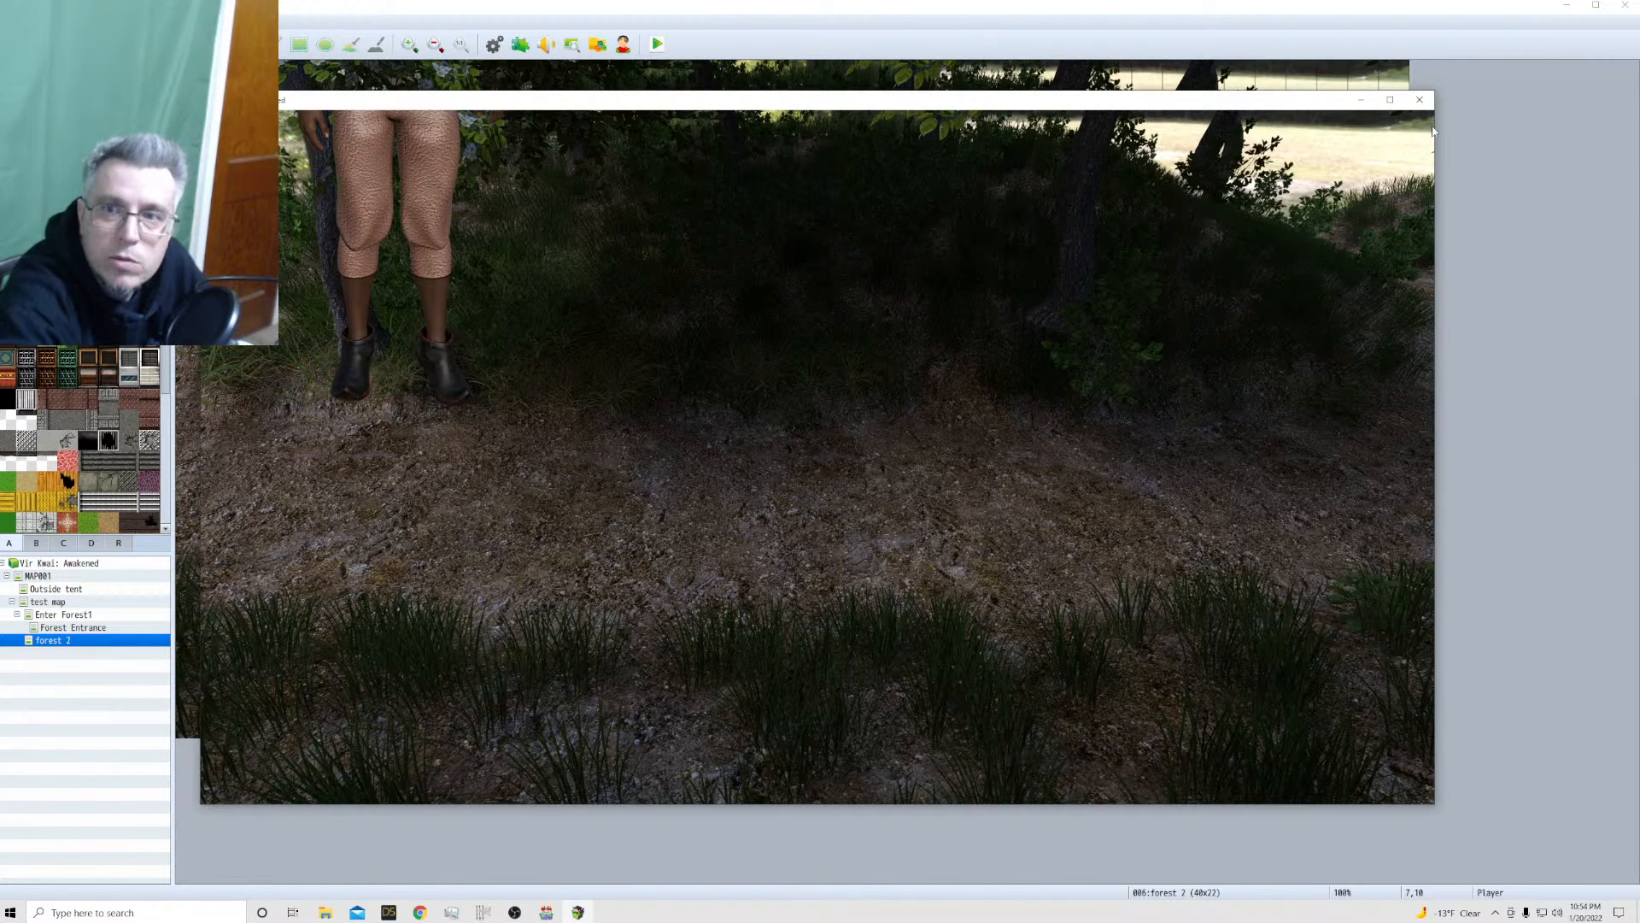
left_click(831, 377)
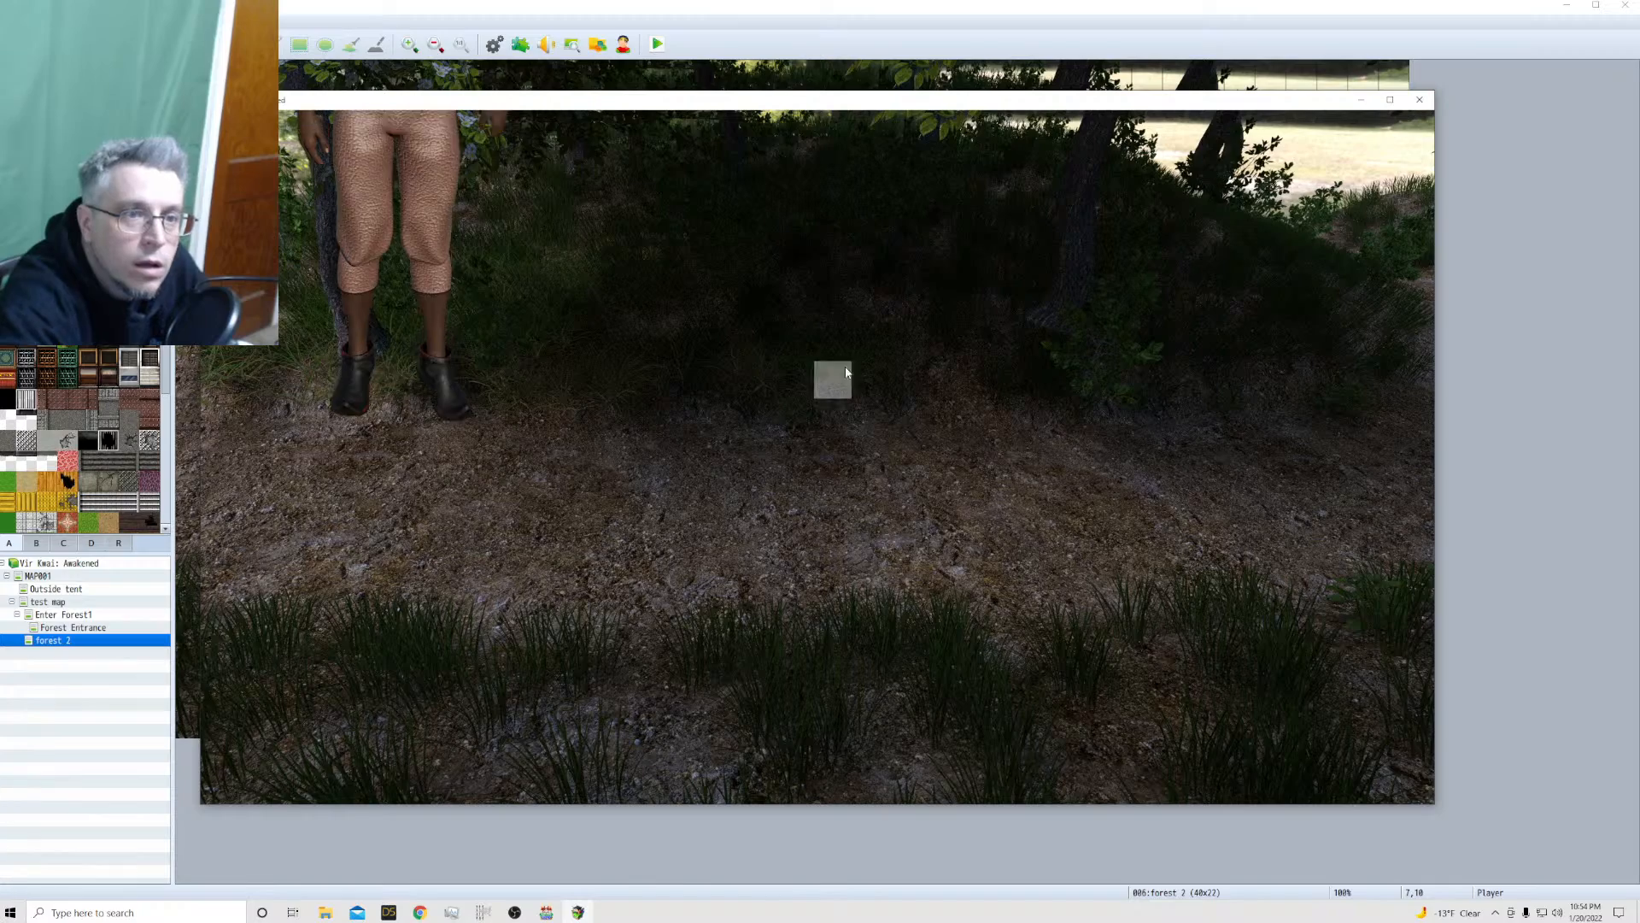
left_click(645, 593)
left_click(798, 623)
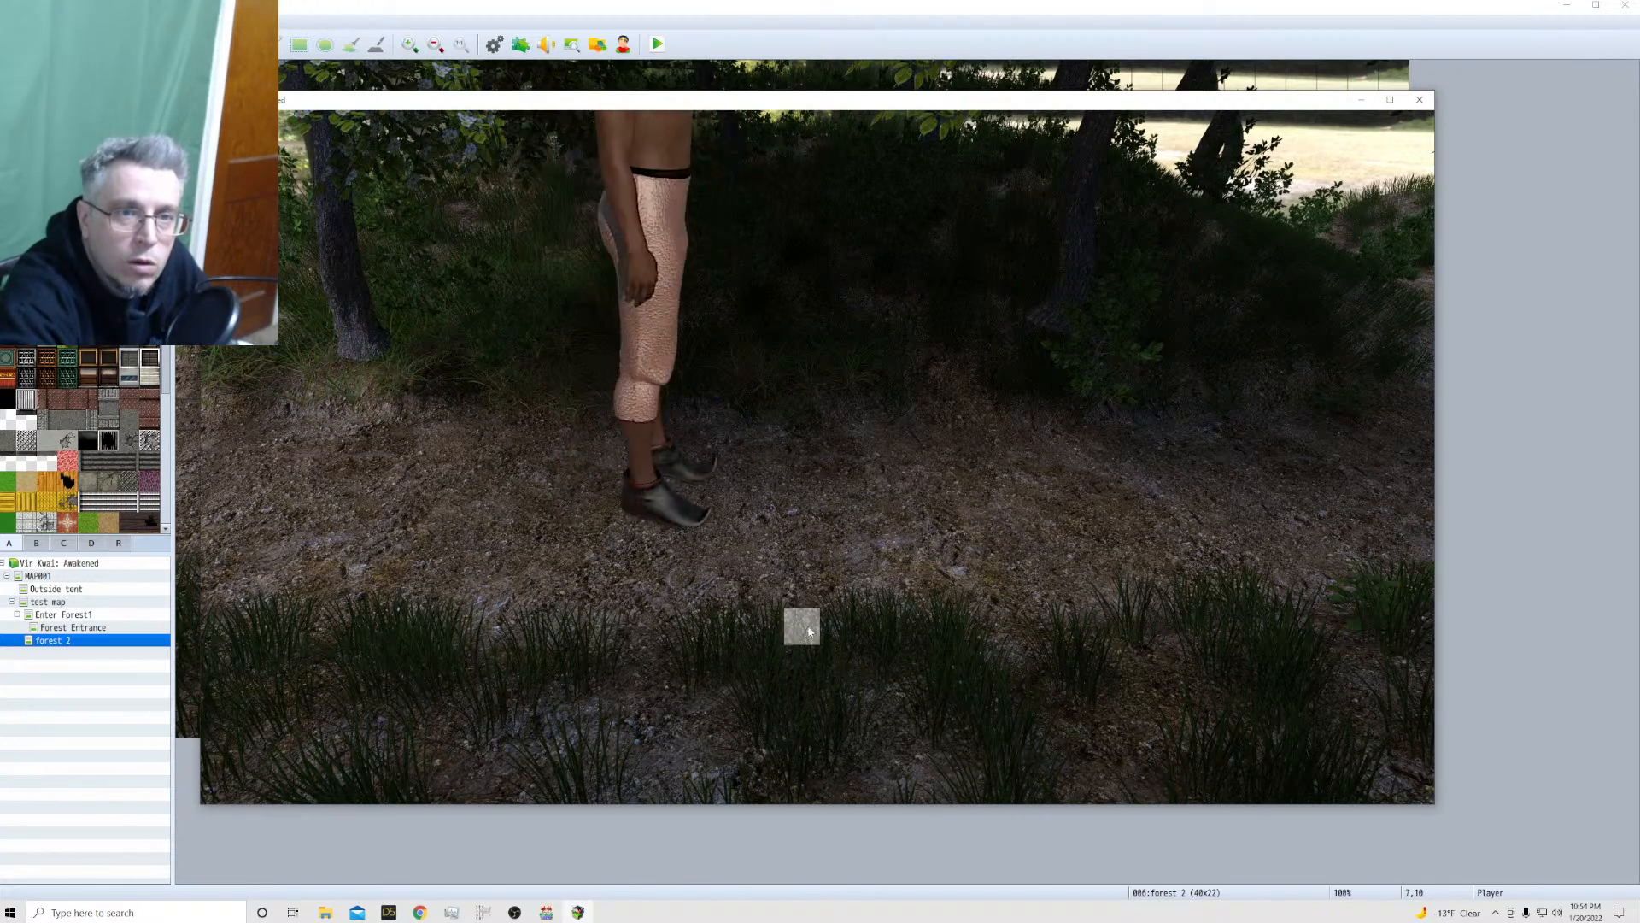
left_click(1420, 100)
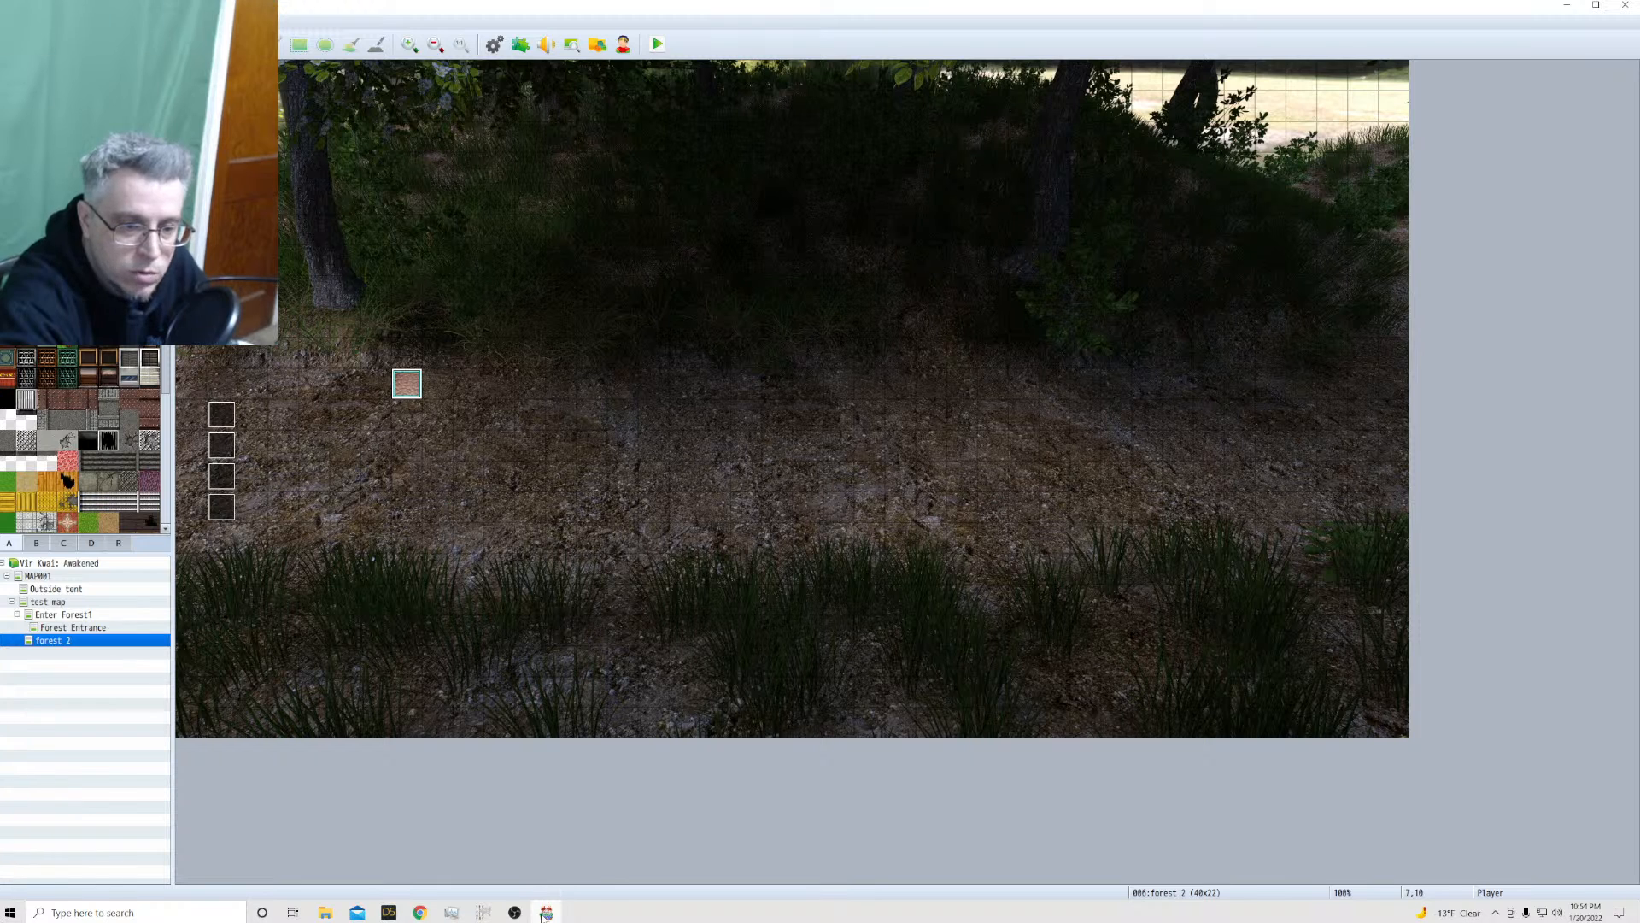
Switch to GIMP and scale the Kailua 2 walk sheet proportionally to a height of 2200 pixels
left_click(482, 912)
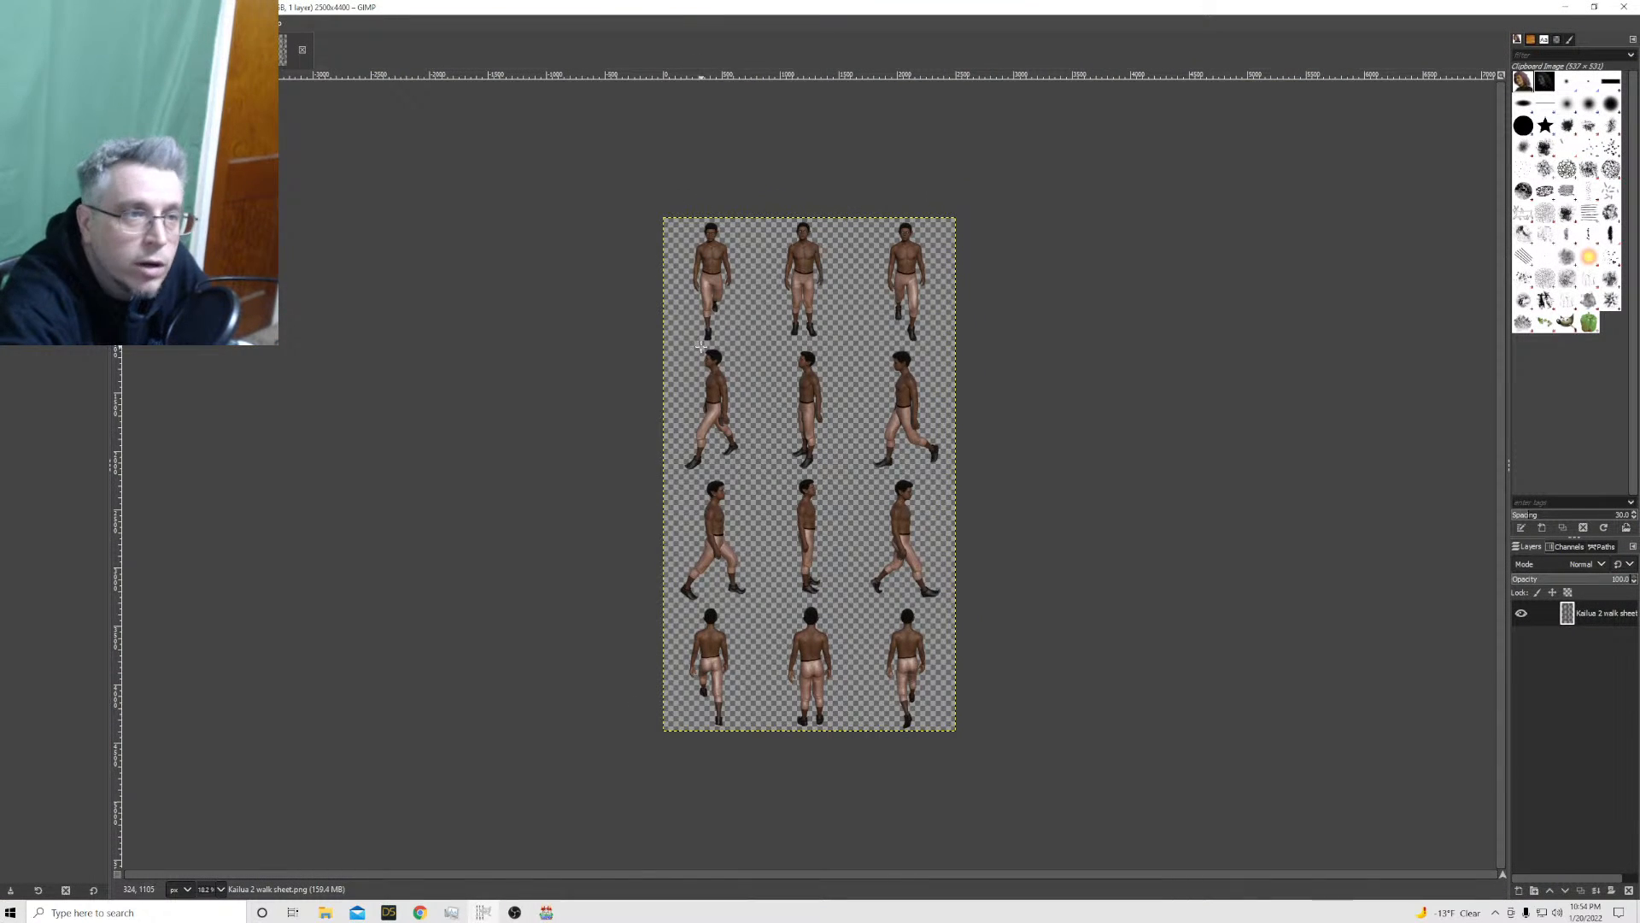
left_click(10, 23)
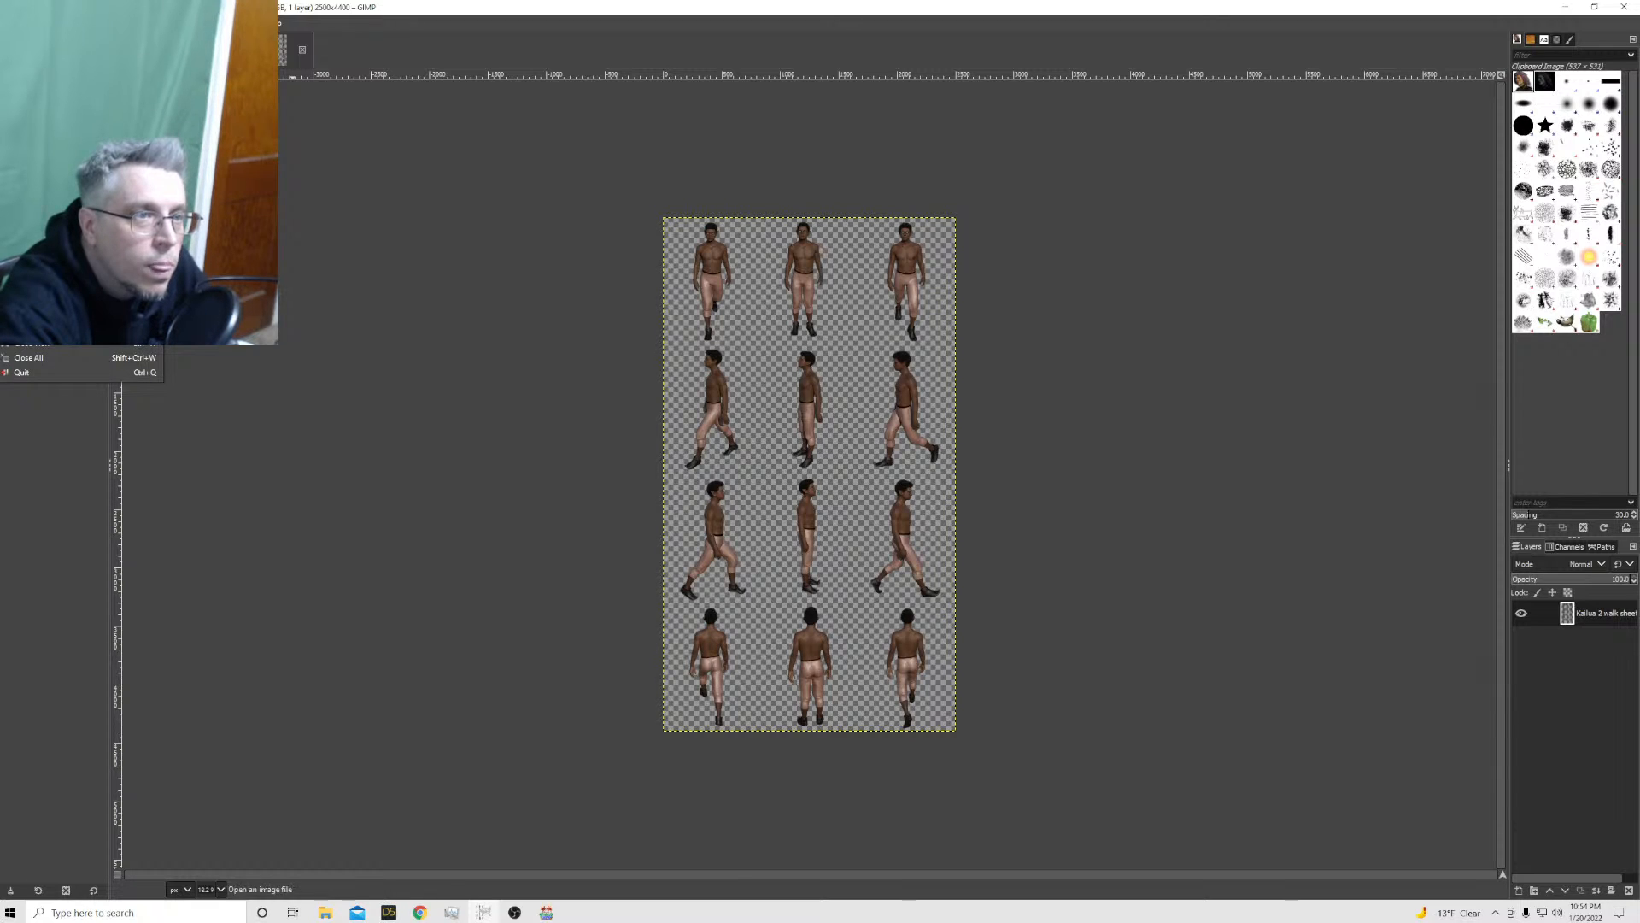
left_click(183, 88)
left_click(101, 23)
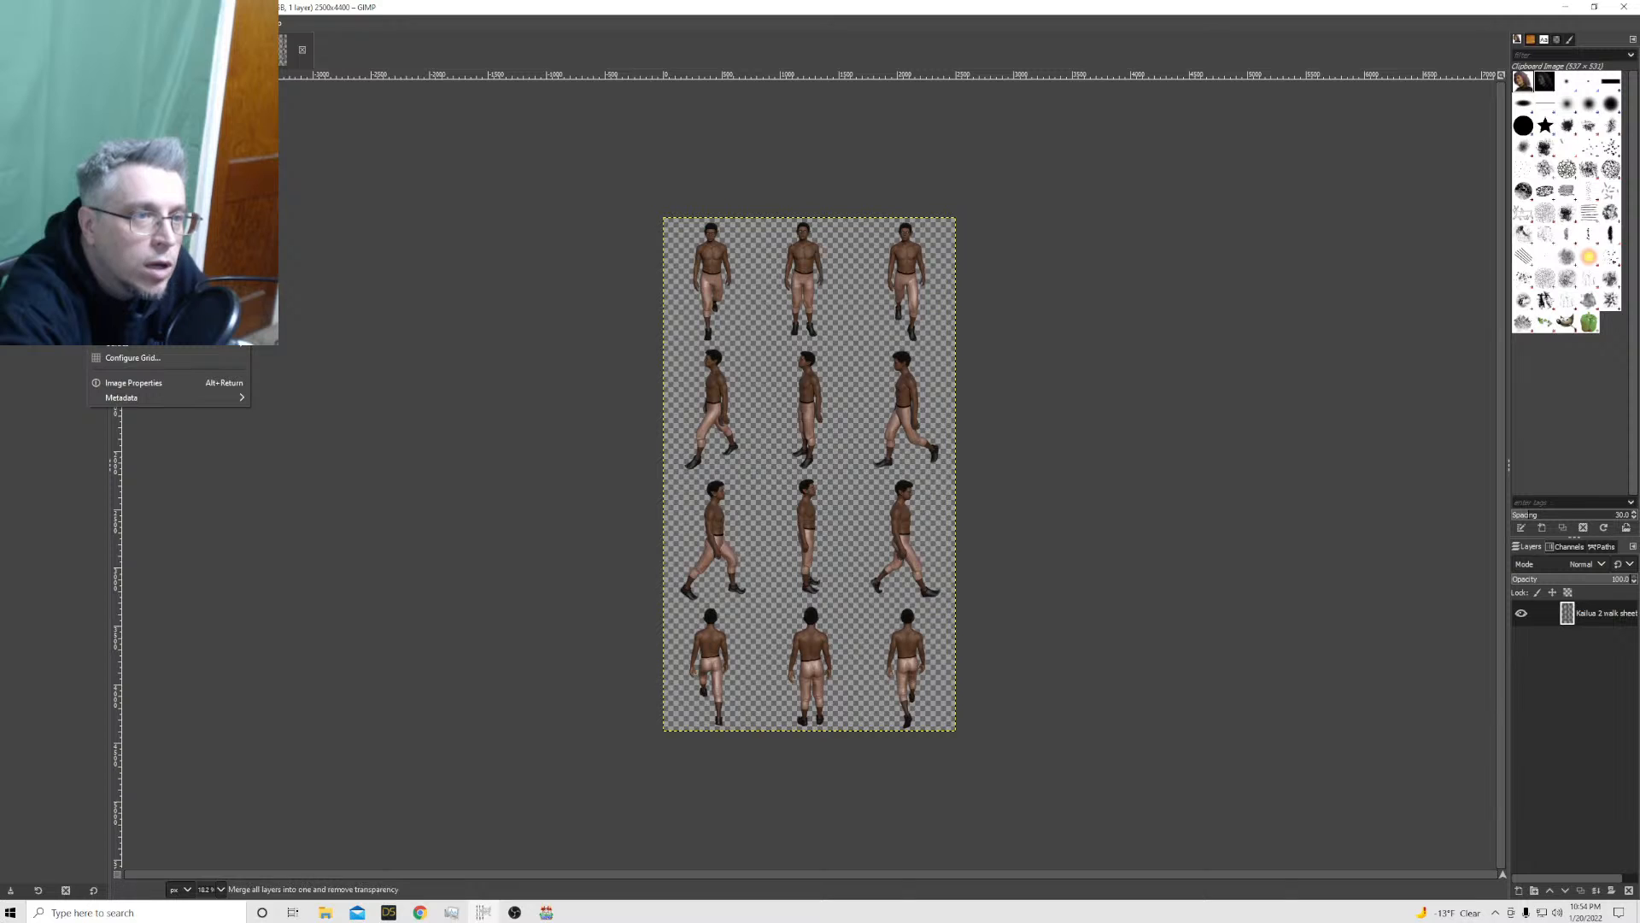
left_click(133, 200)
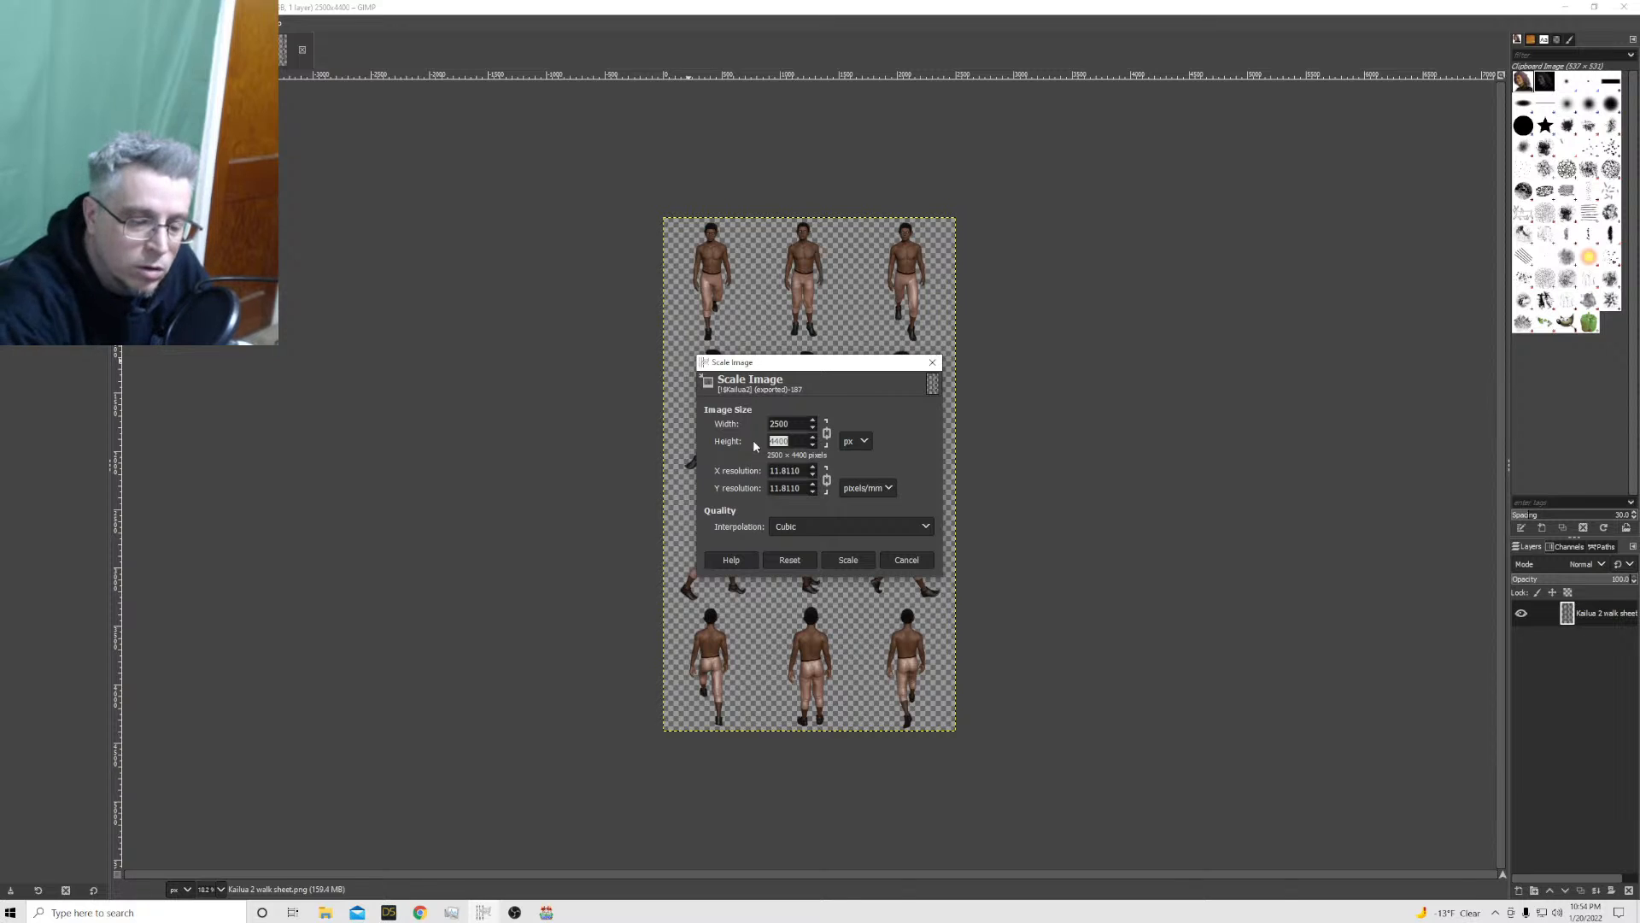
type("2200")
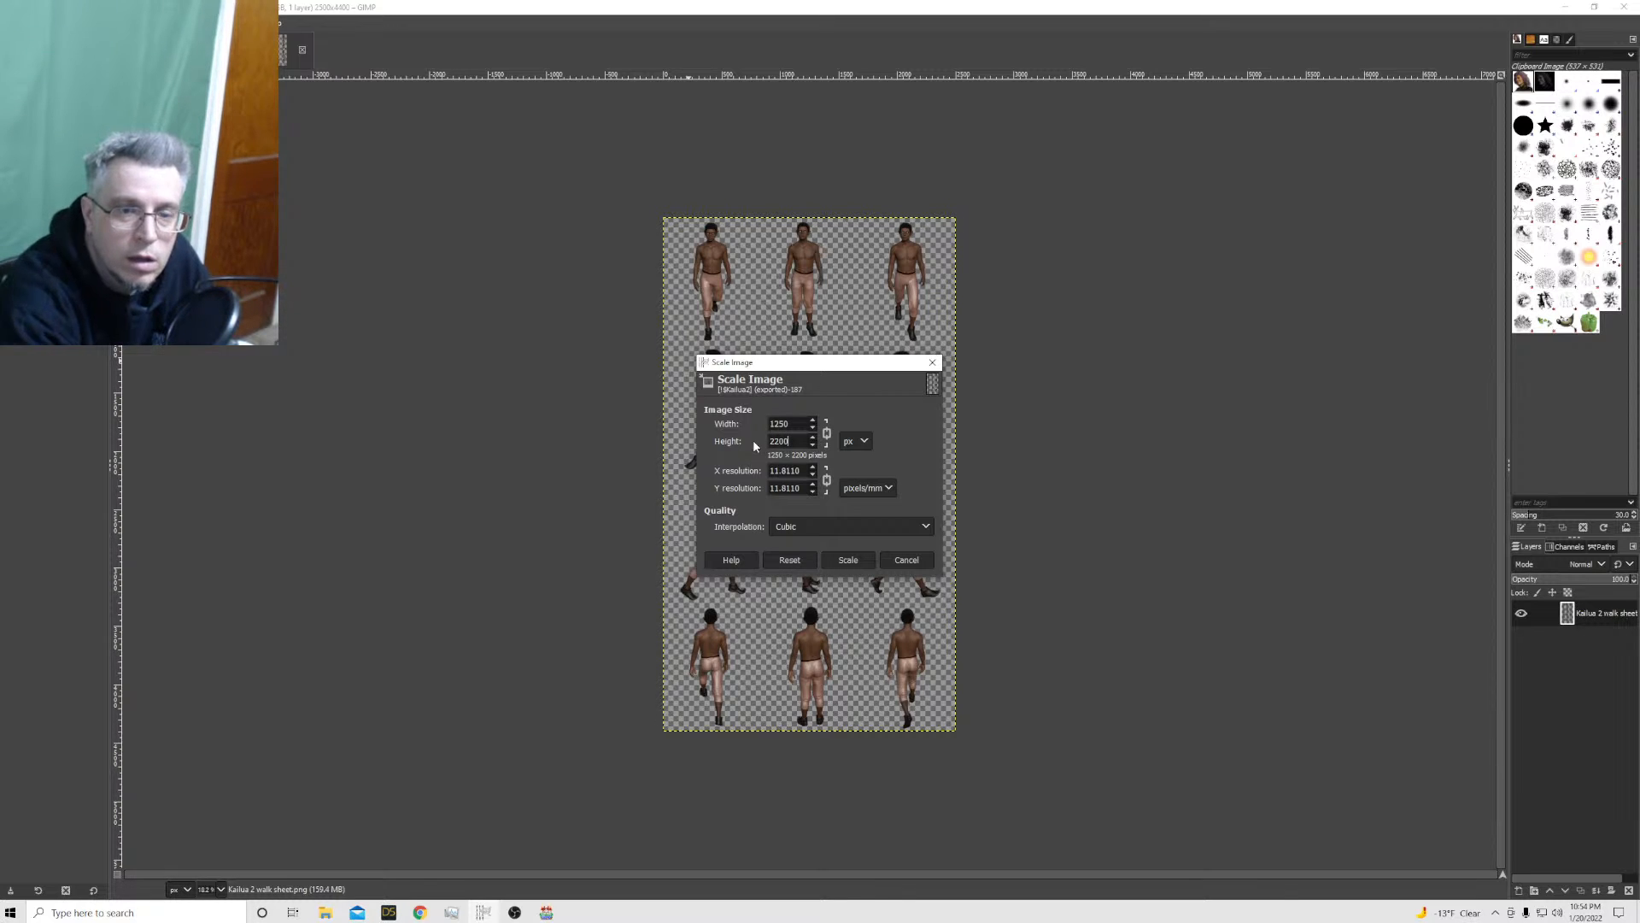
left_click(849, 560)
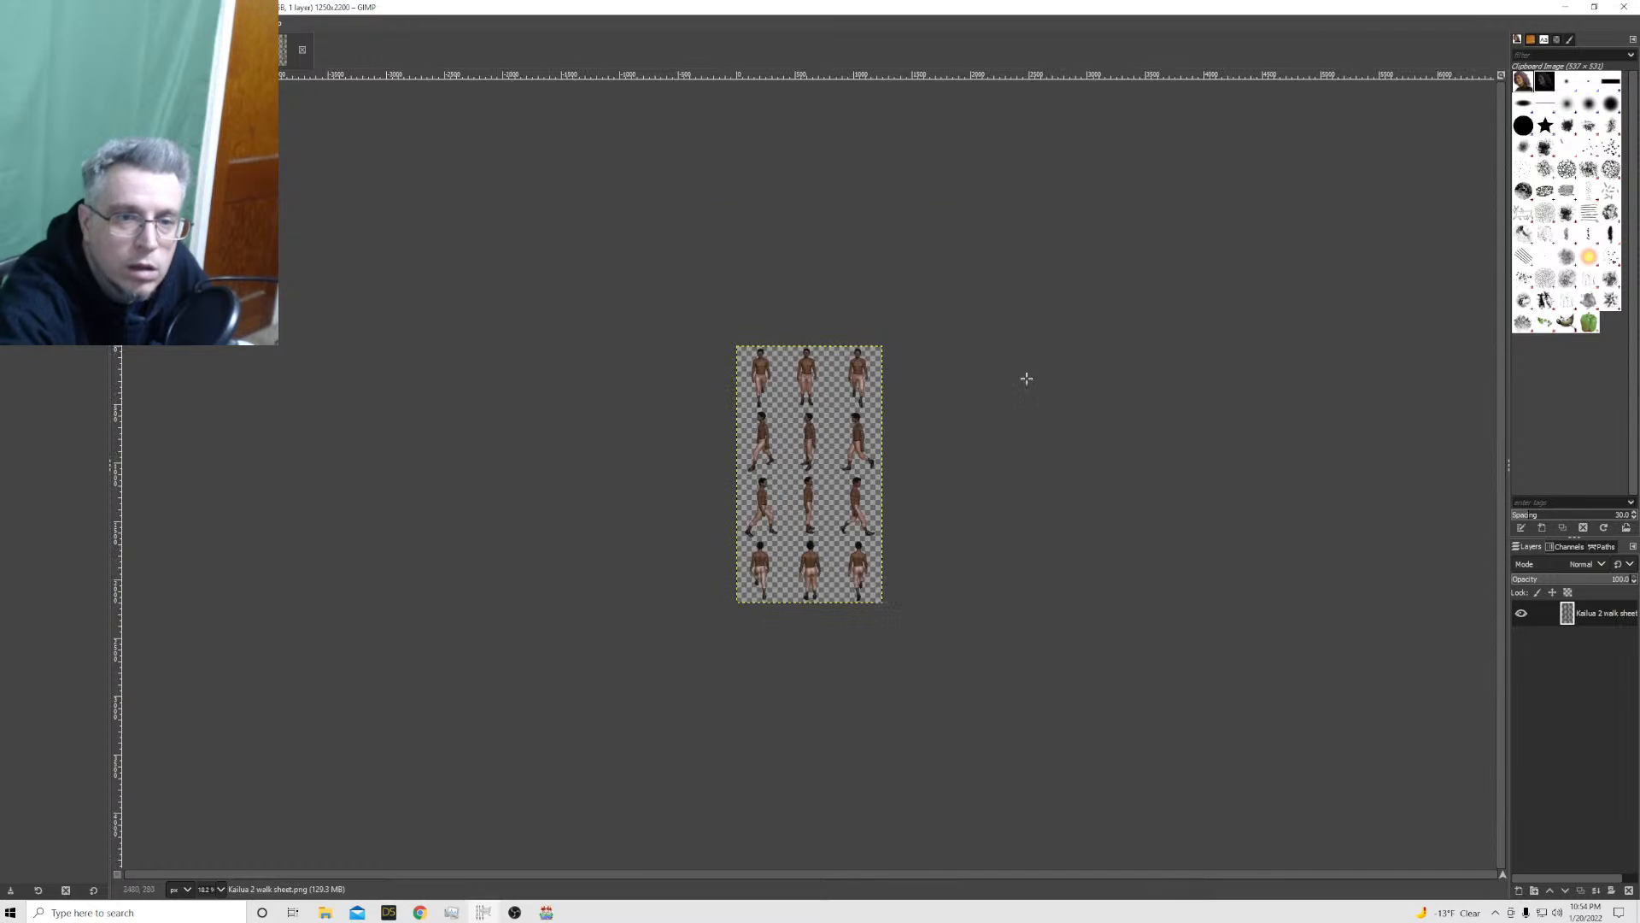
Export the 1250 × 2200 walk sheet as !$Kailua2.png in the characters folder, replacing the existing file
left_click(9, 23)
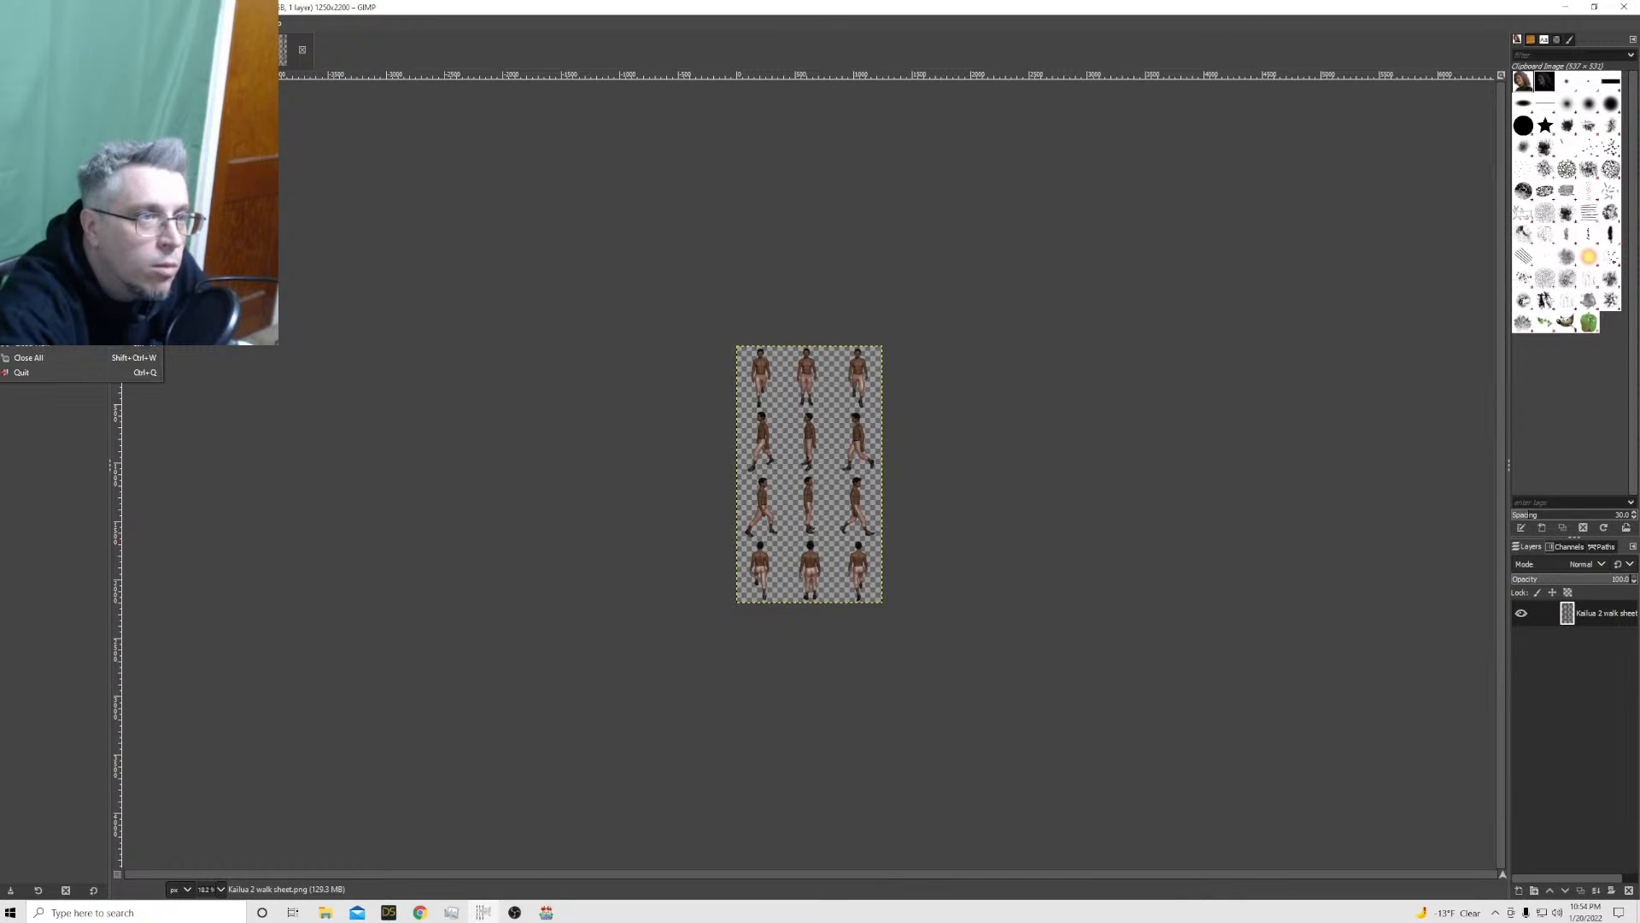
left_click(51, 229)
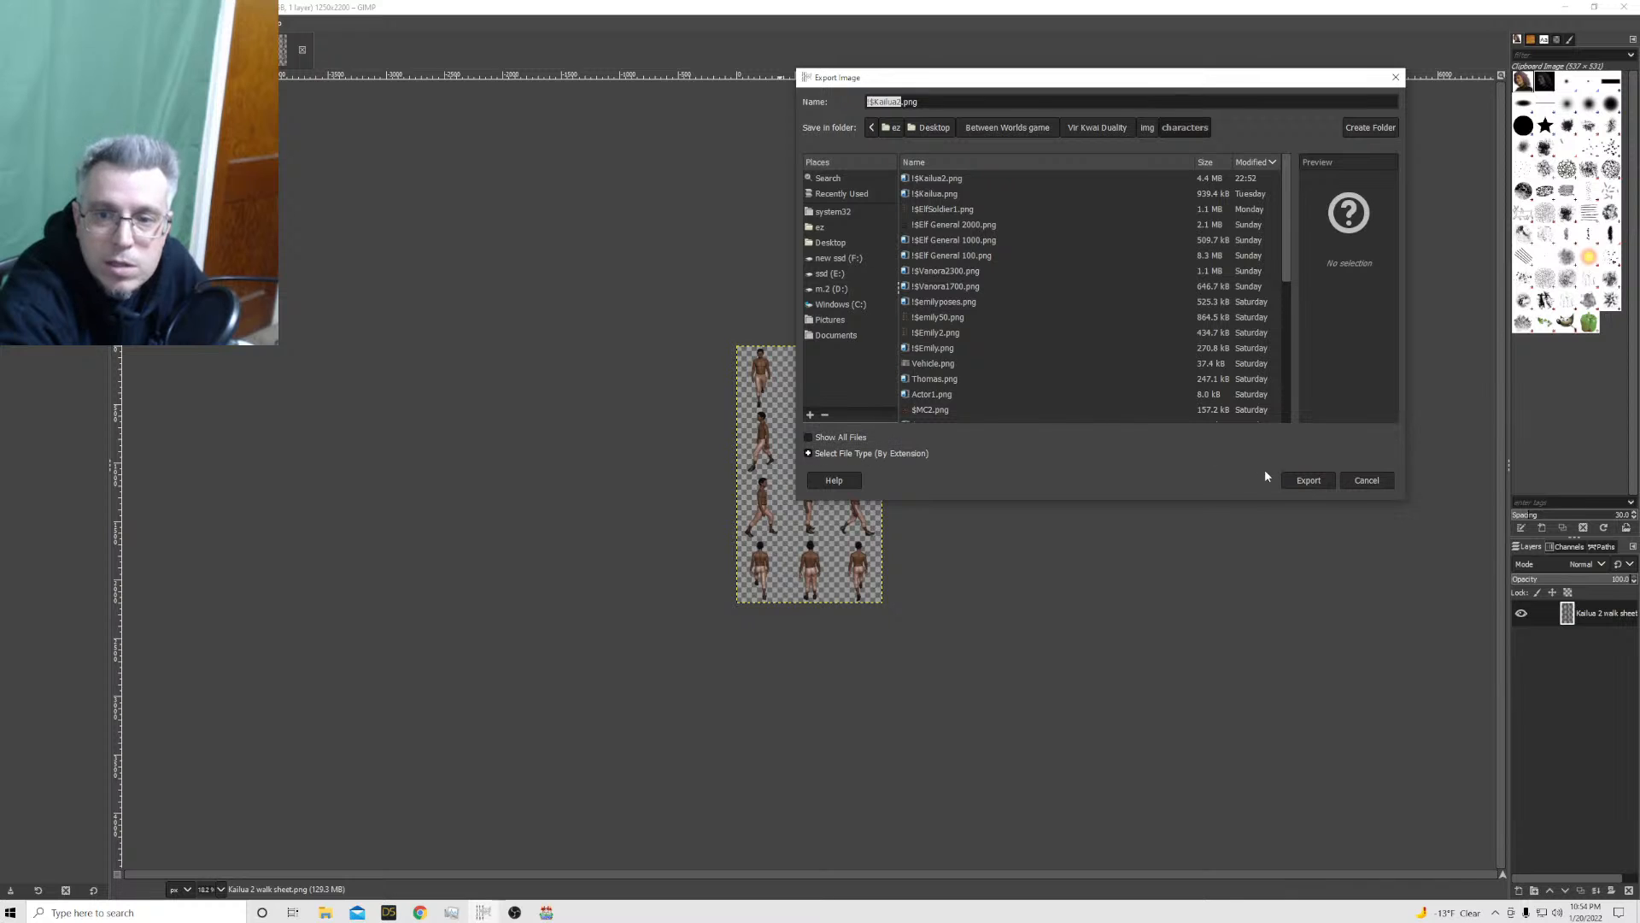
left_click(1310, 481)
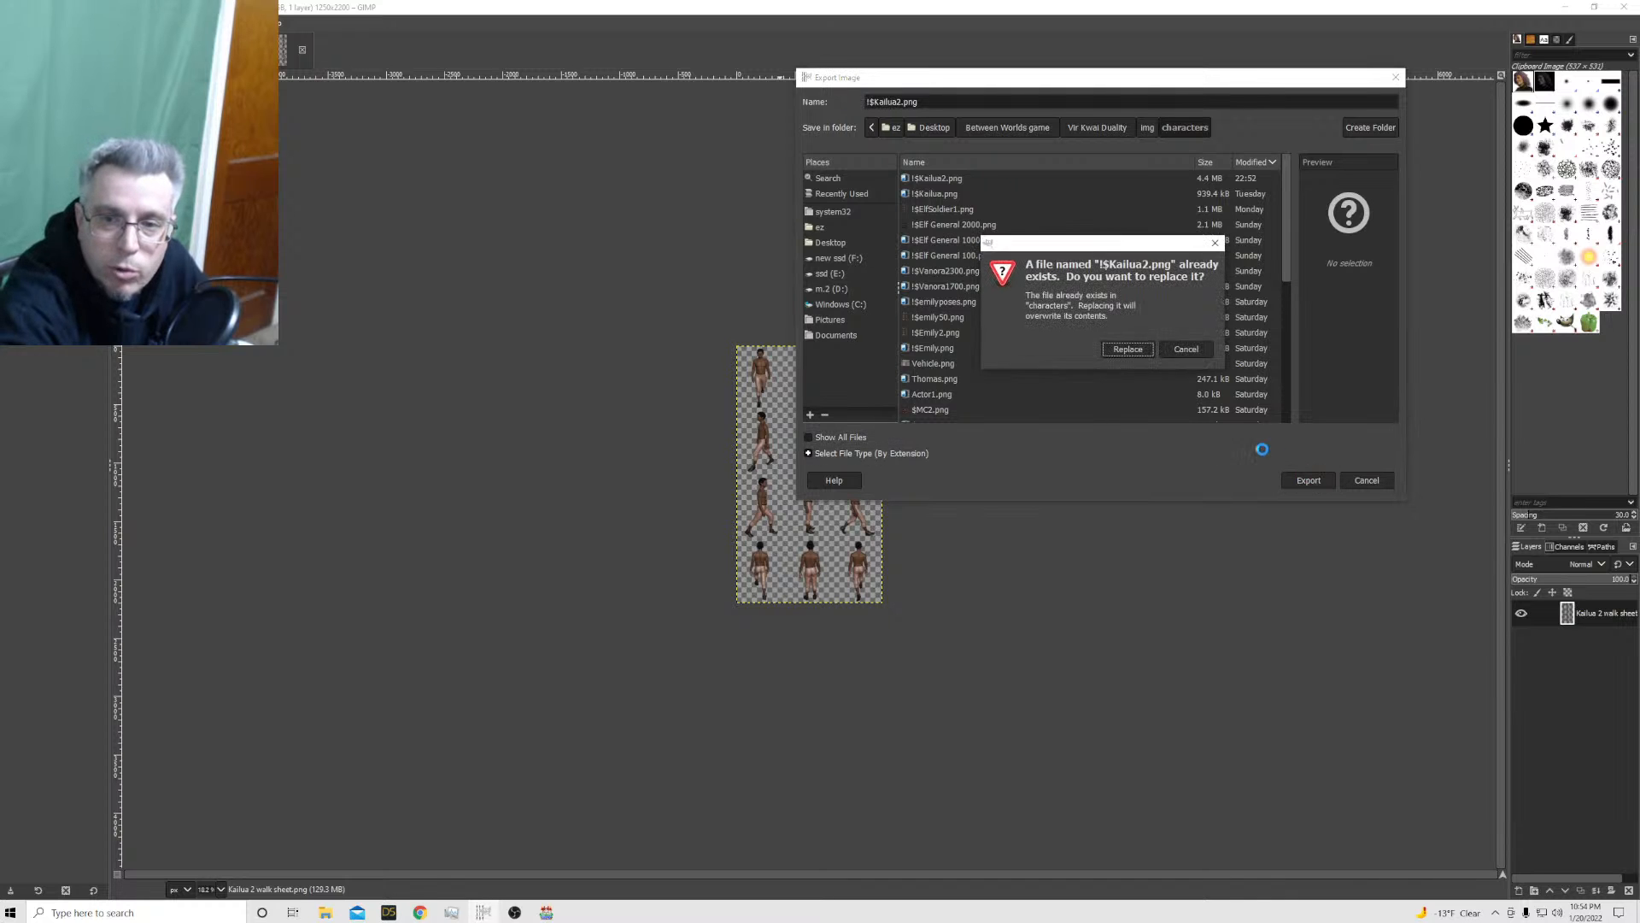
left_click(1126, 347)
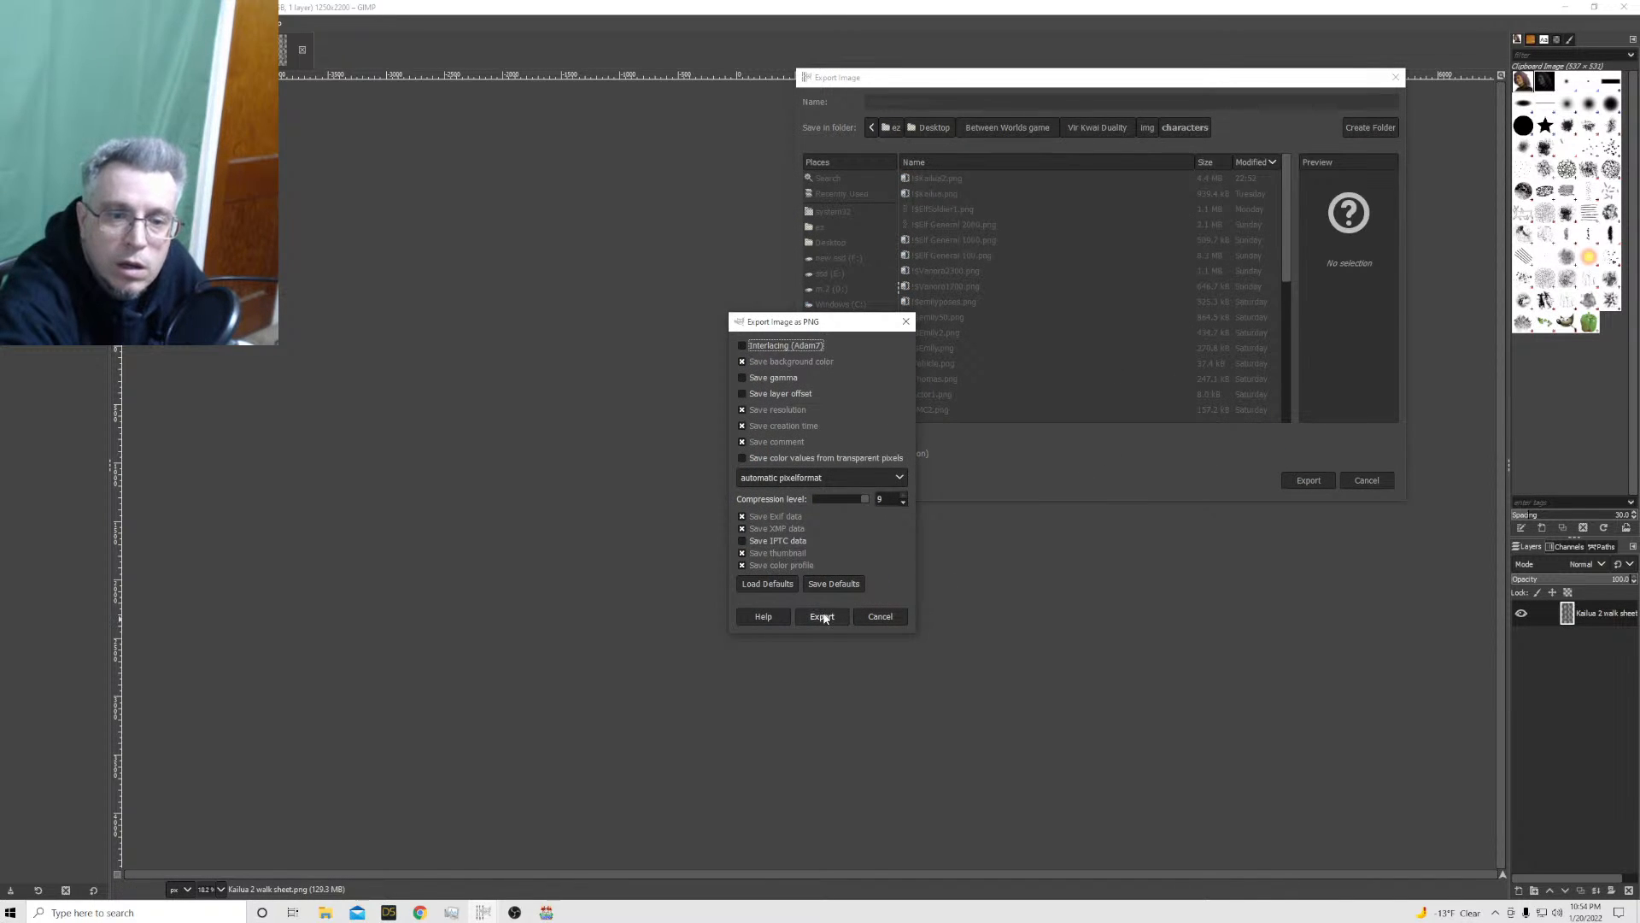
left_click(824, 613)
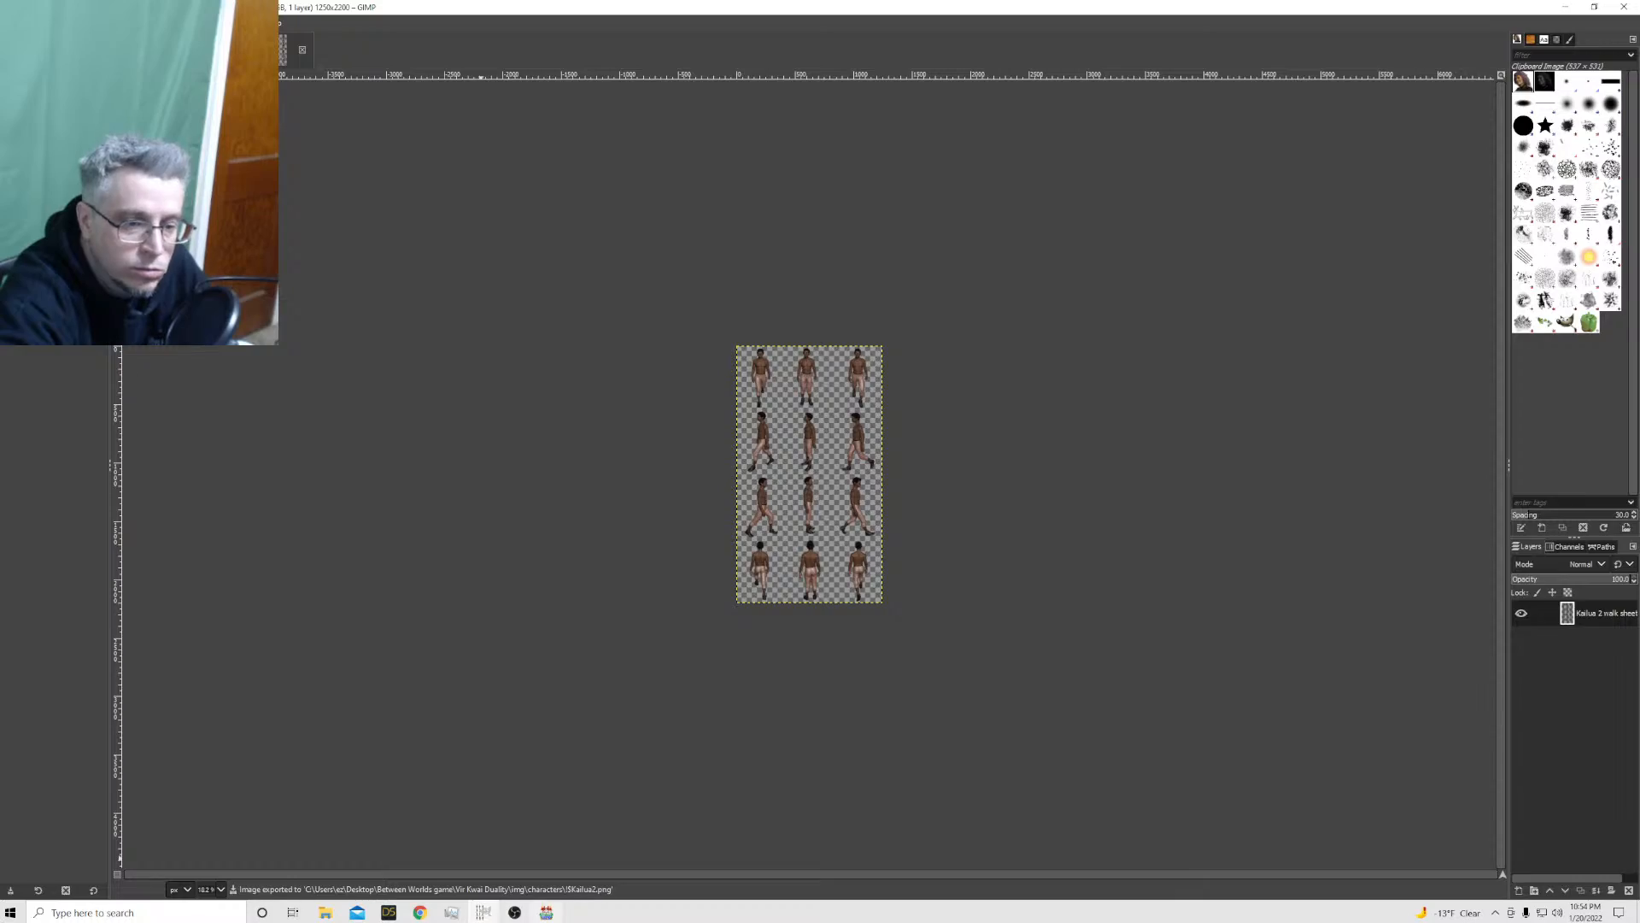
Switch to RPG Maker MV and playtest a new game, walking Kailua around the forest 2 map before closing the playtest
left_click(545, 912)
left_click(657, 44)
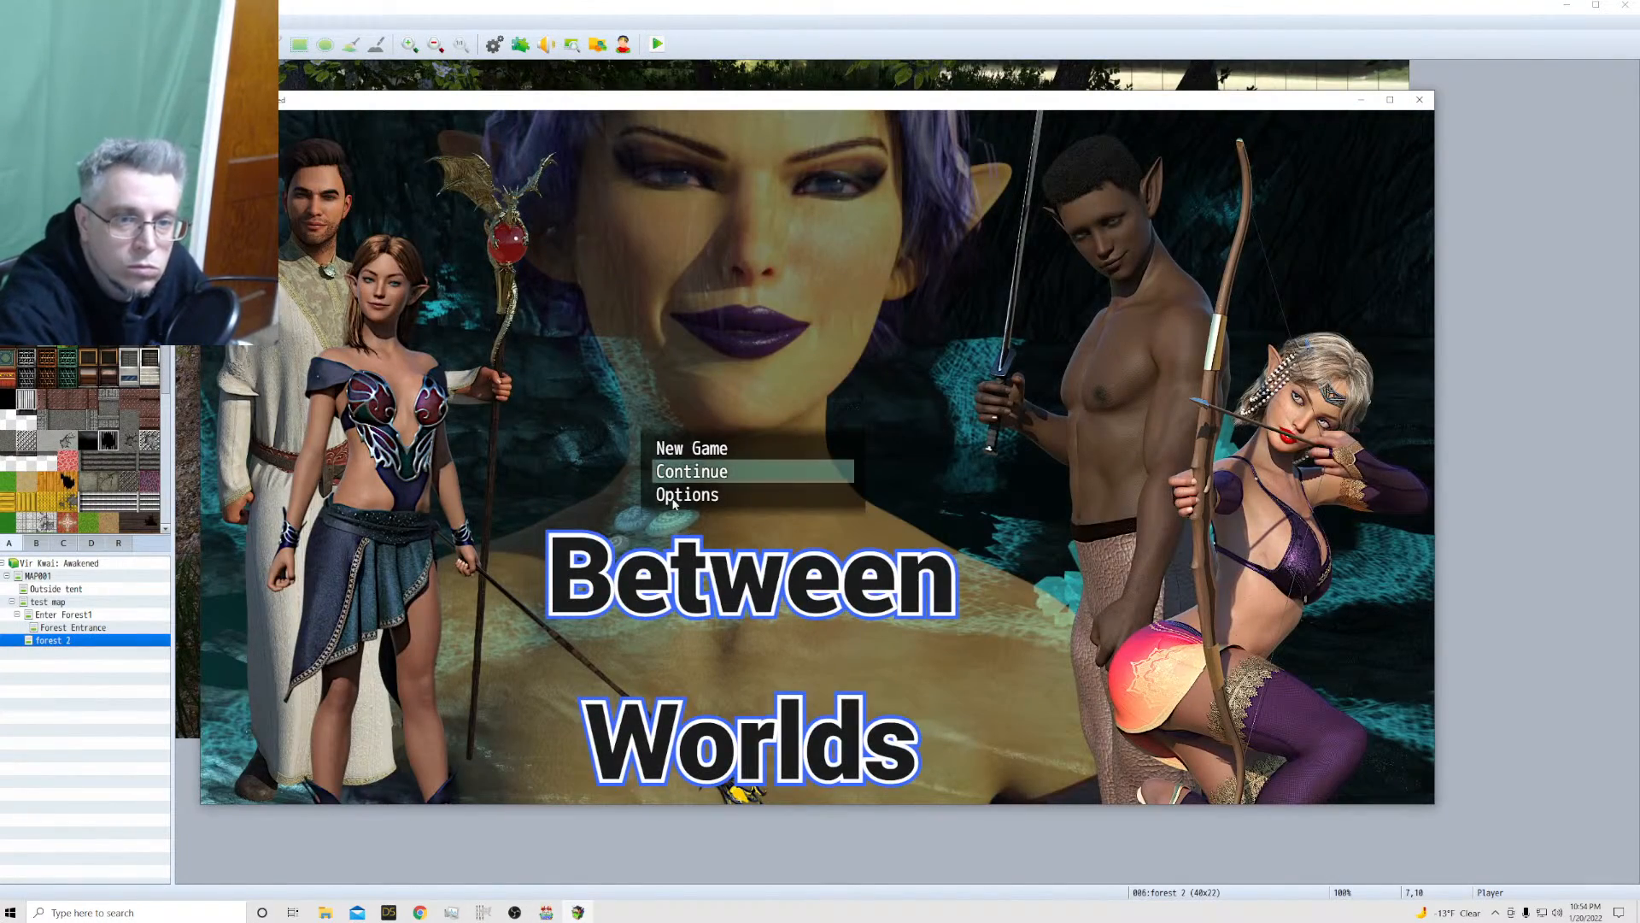
left_click(681, 448)
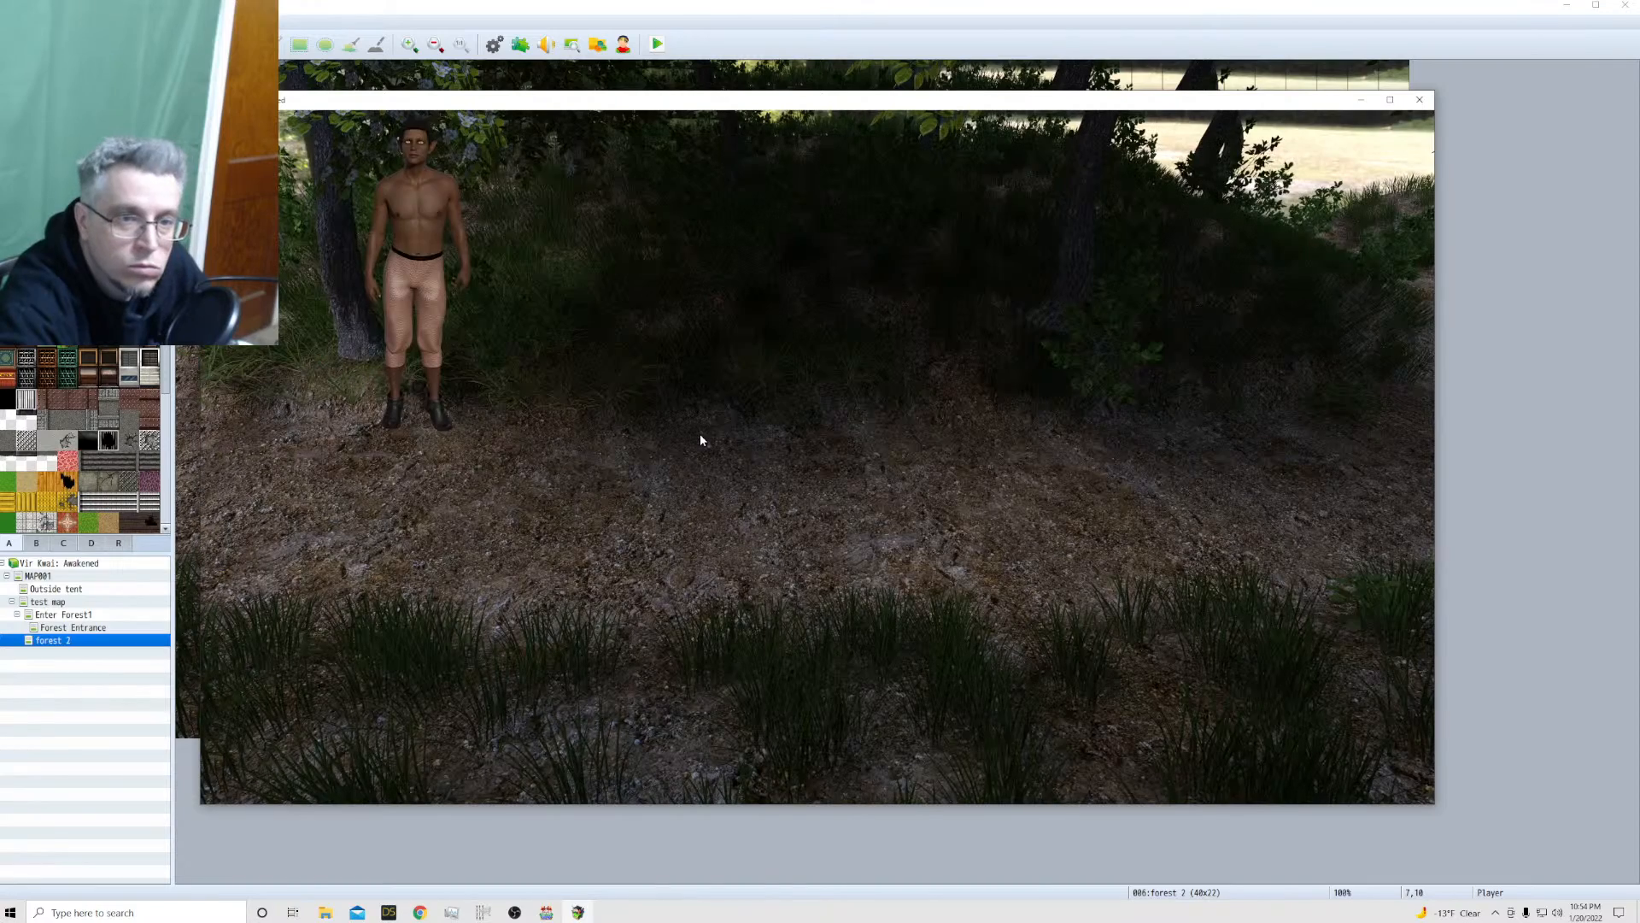
left_click(503, 499)
left_click(643, 472)
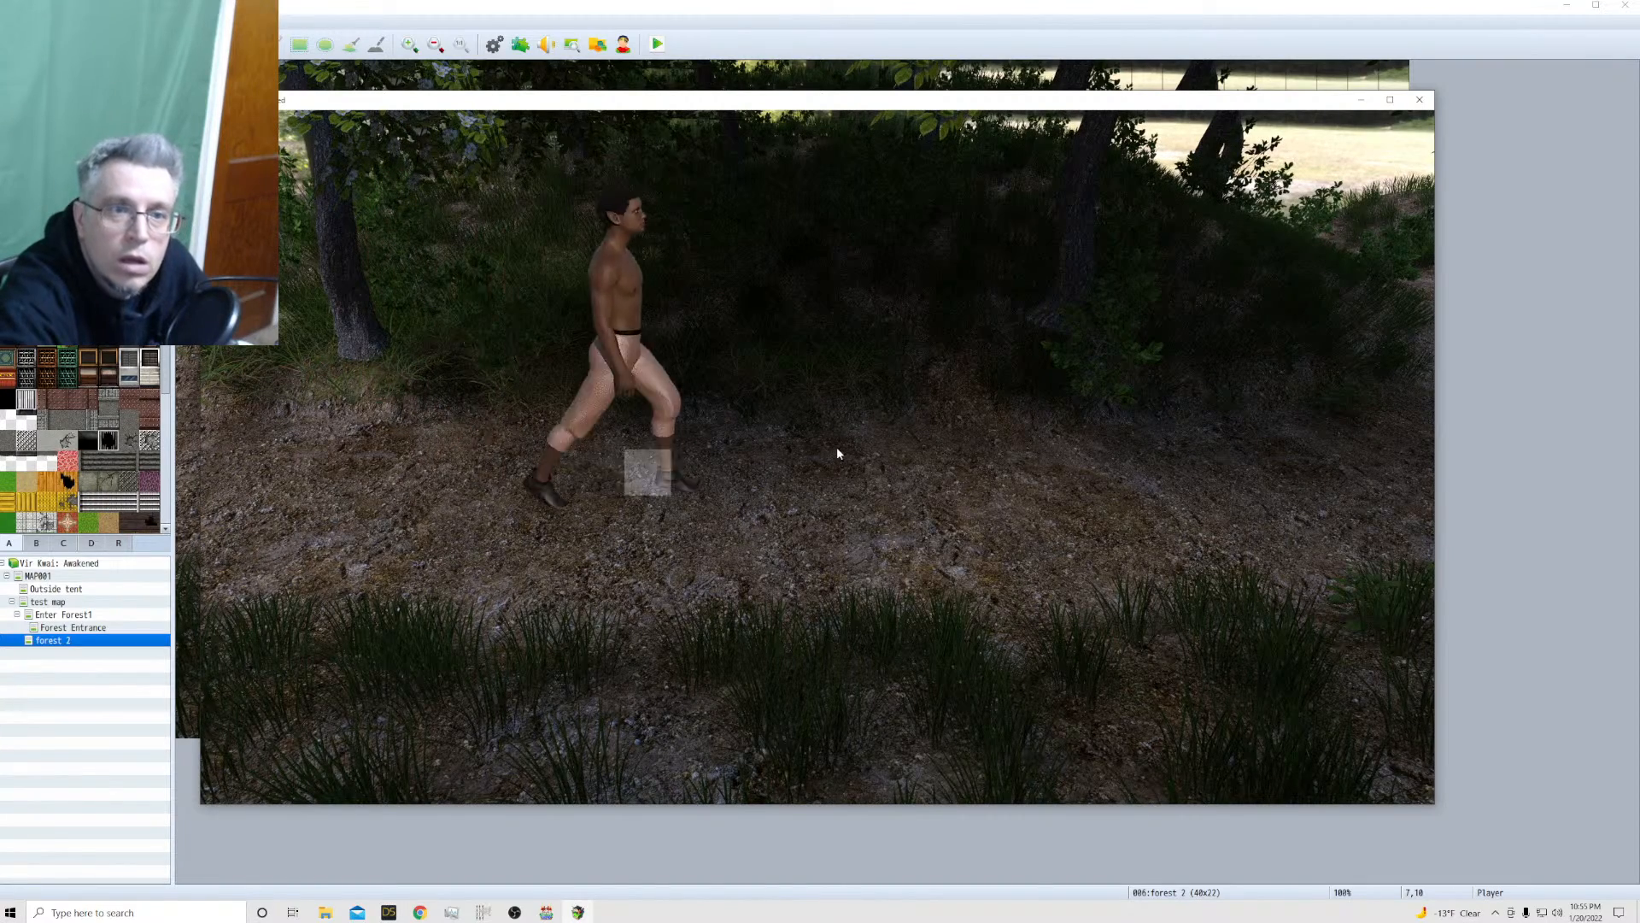
left_click(899, 439)
left_click(521, 530)
left_click(419, 522)
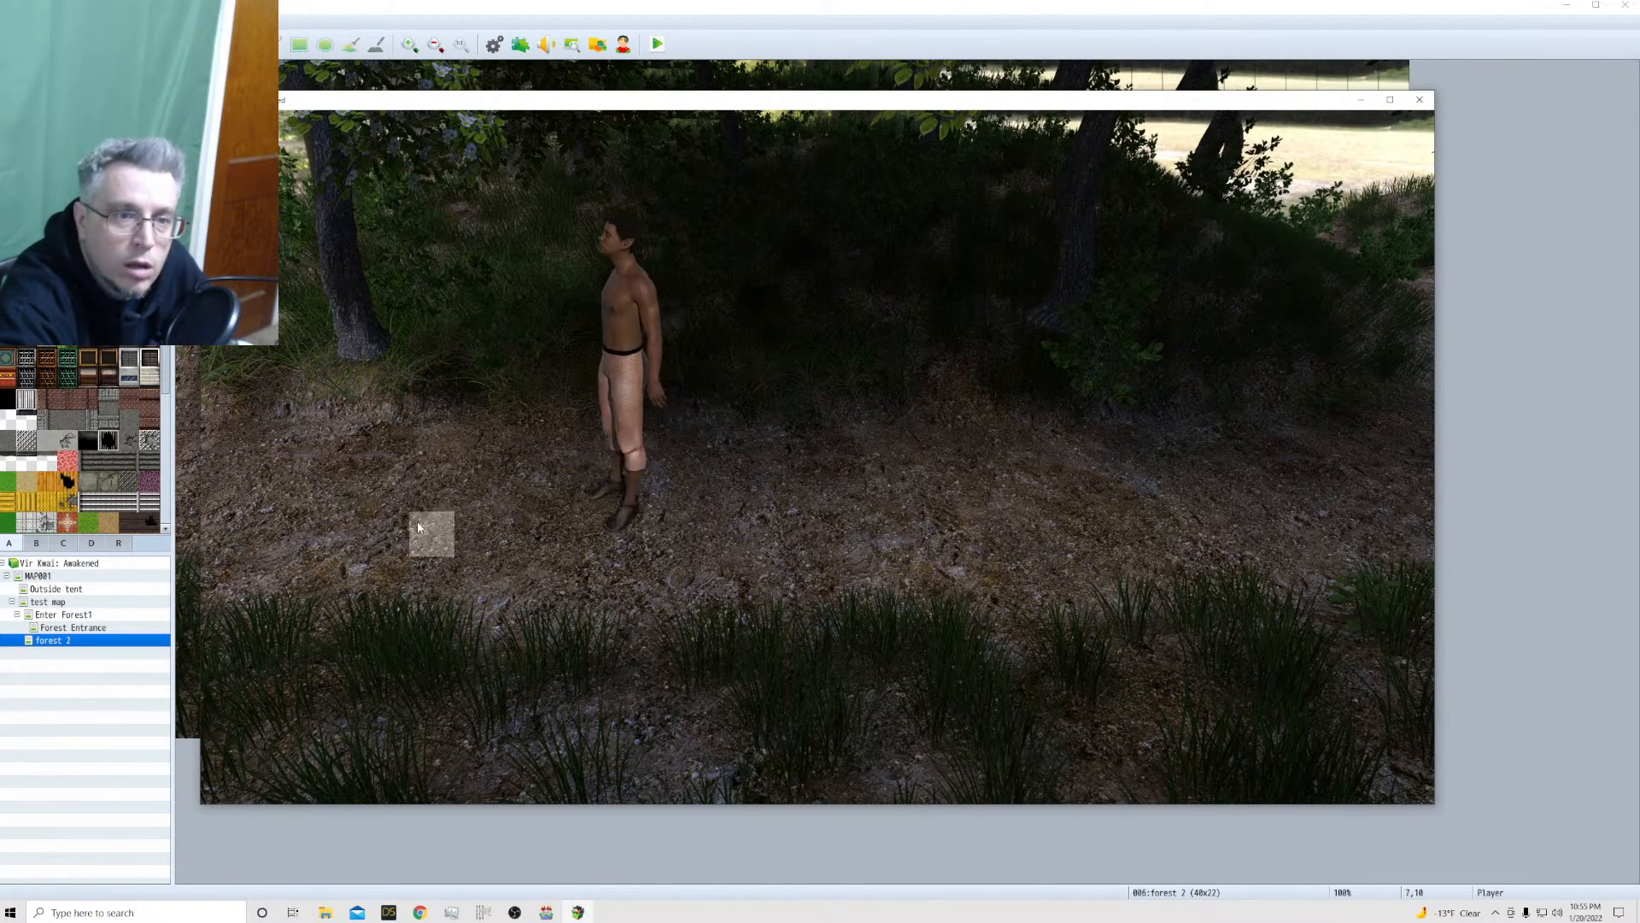
left_click(740, 472)
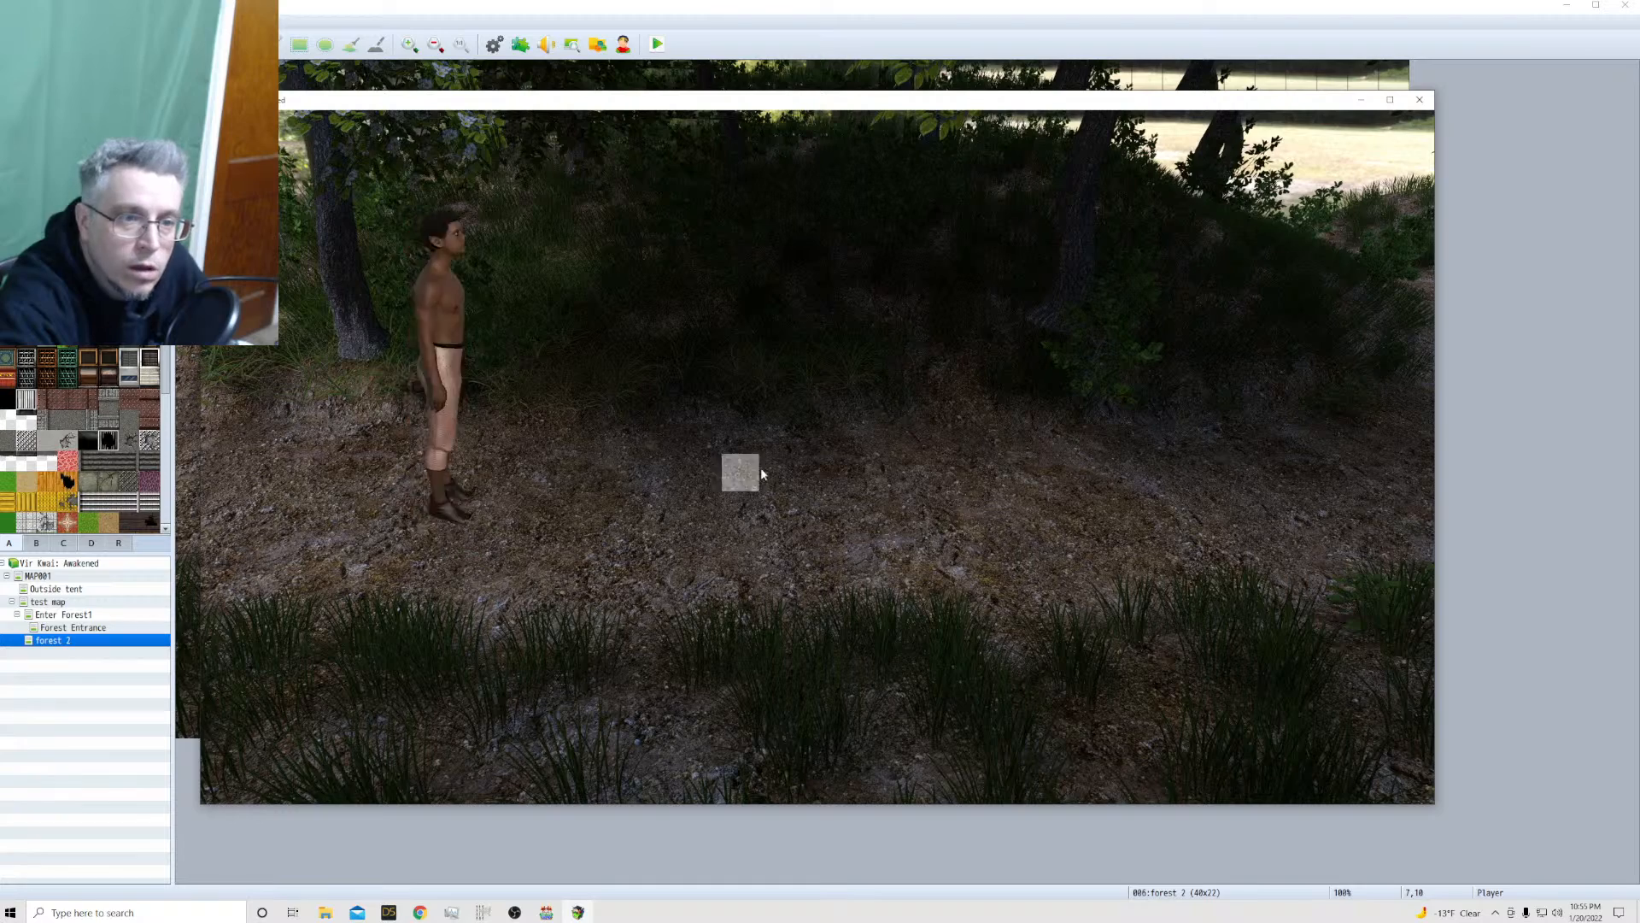
left_click(807, 355)
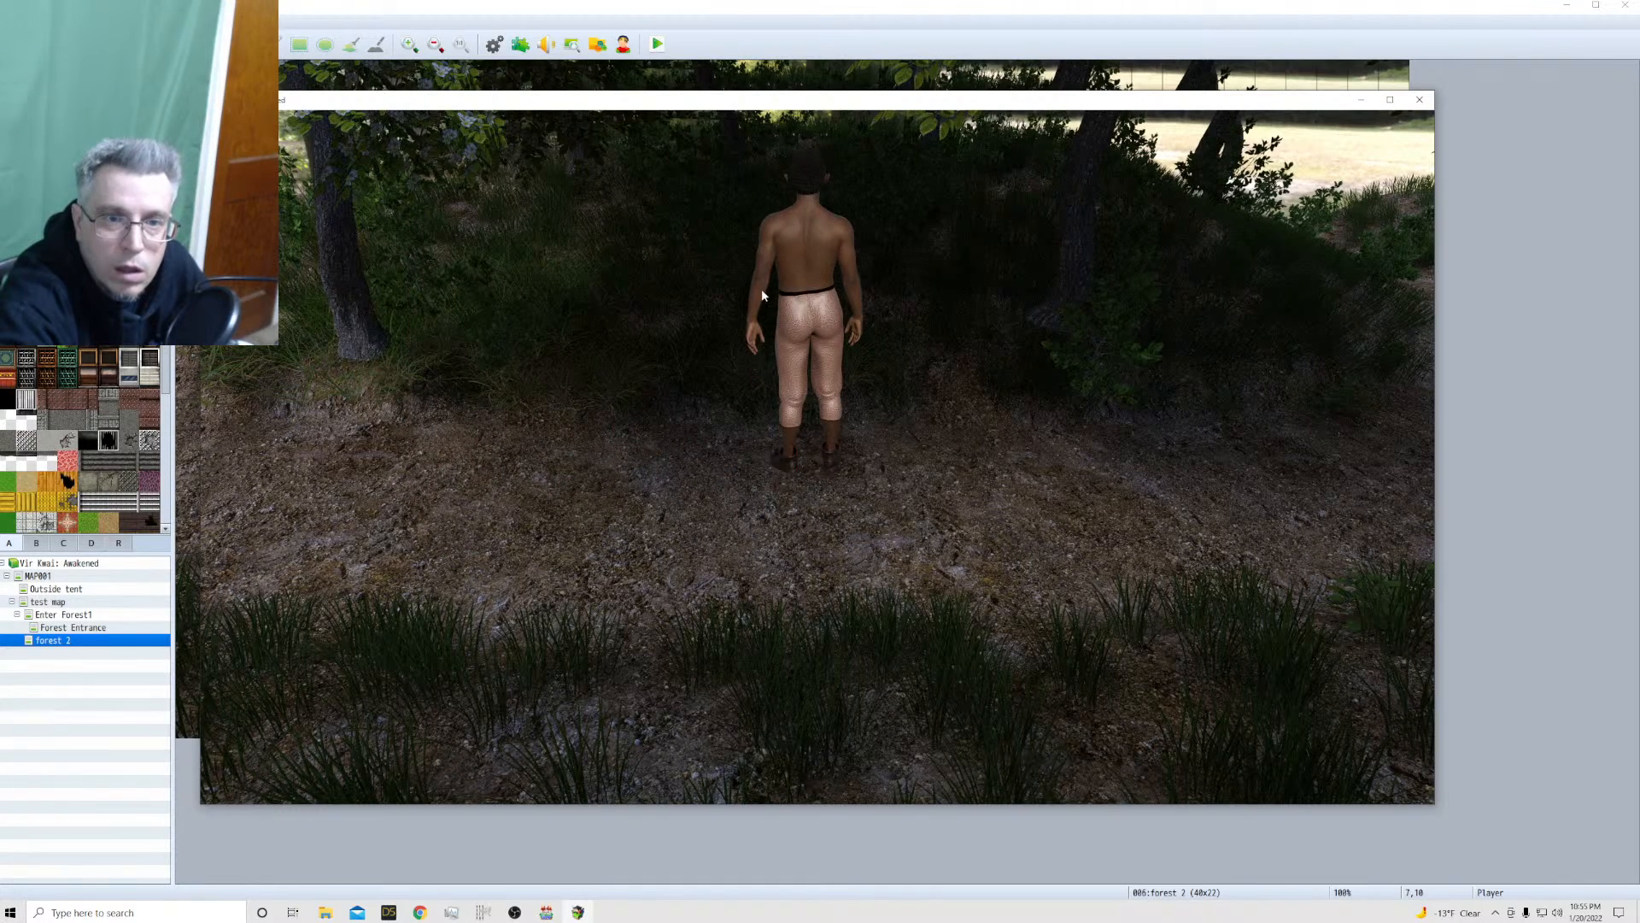
left_click(1421, 100)
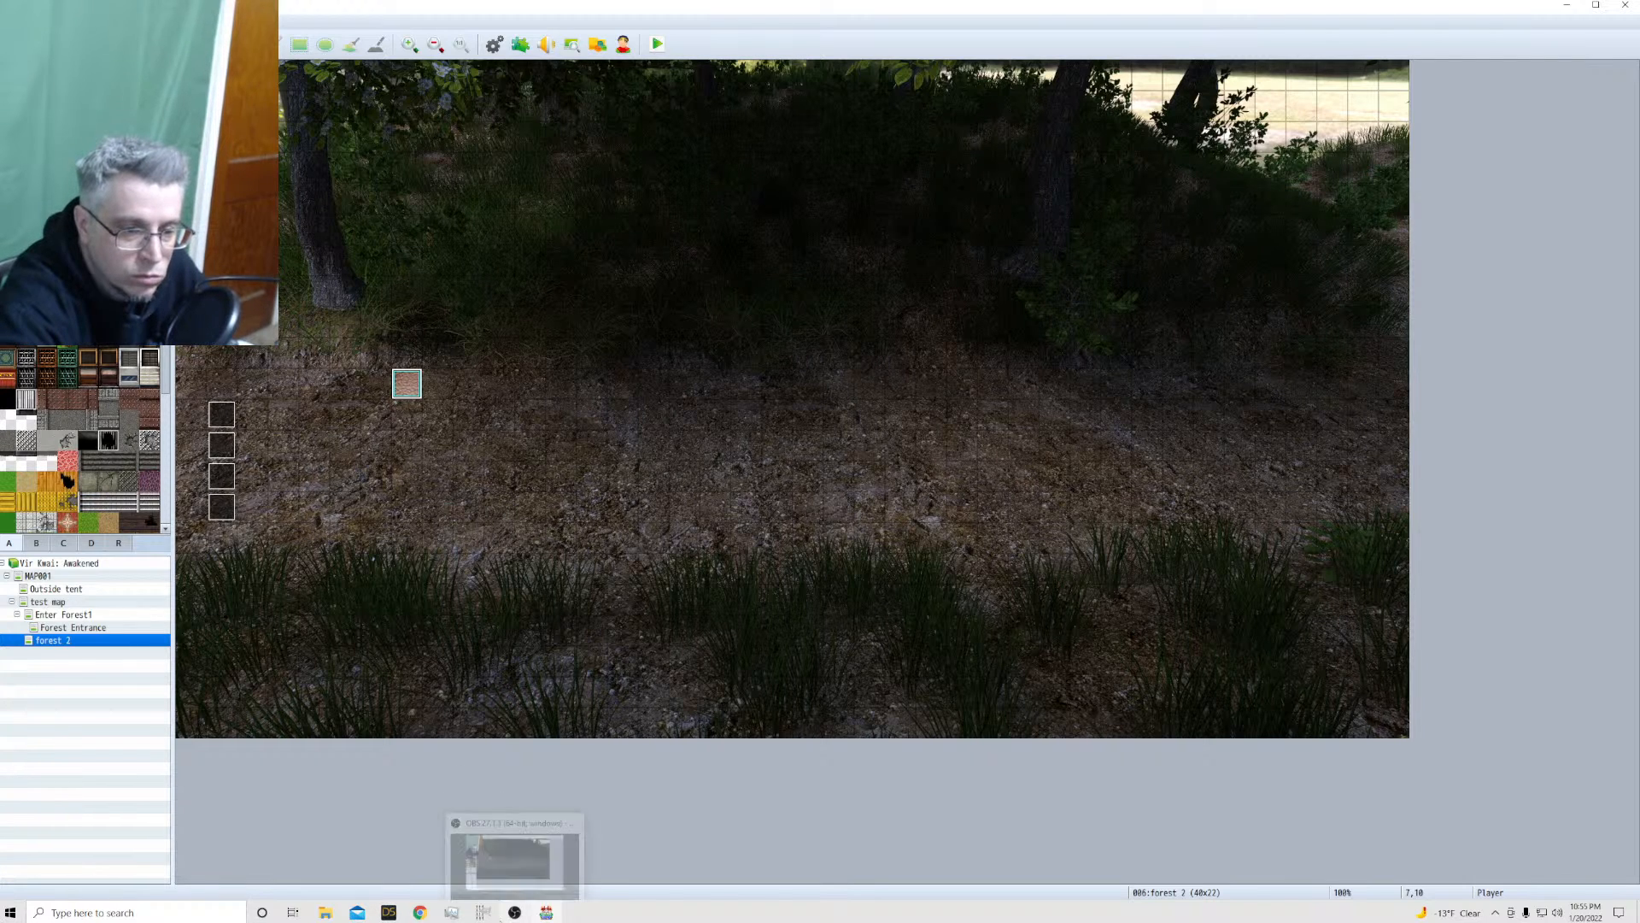
Switch to GIMP, undo the last scaling, and scale the walk sheet proportionally to a height of 1800 pixels
left_click(483, 913)
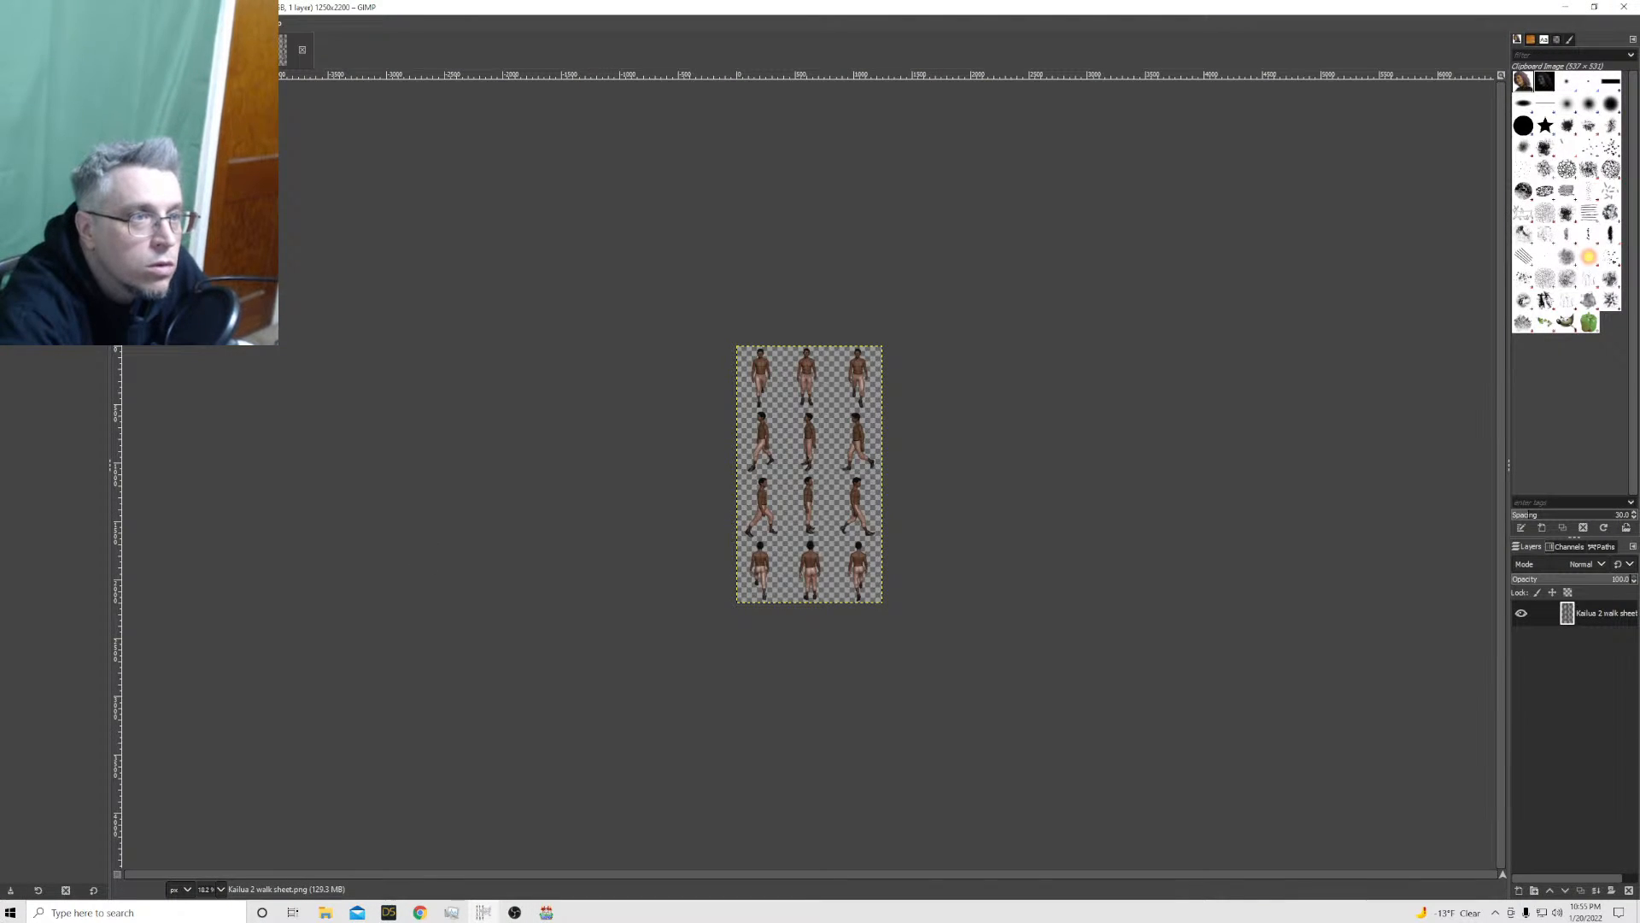
left_click(25, 23)
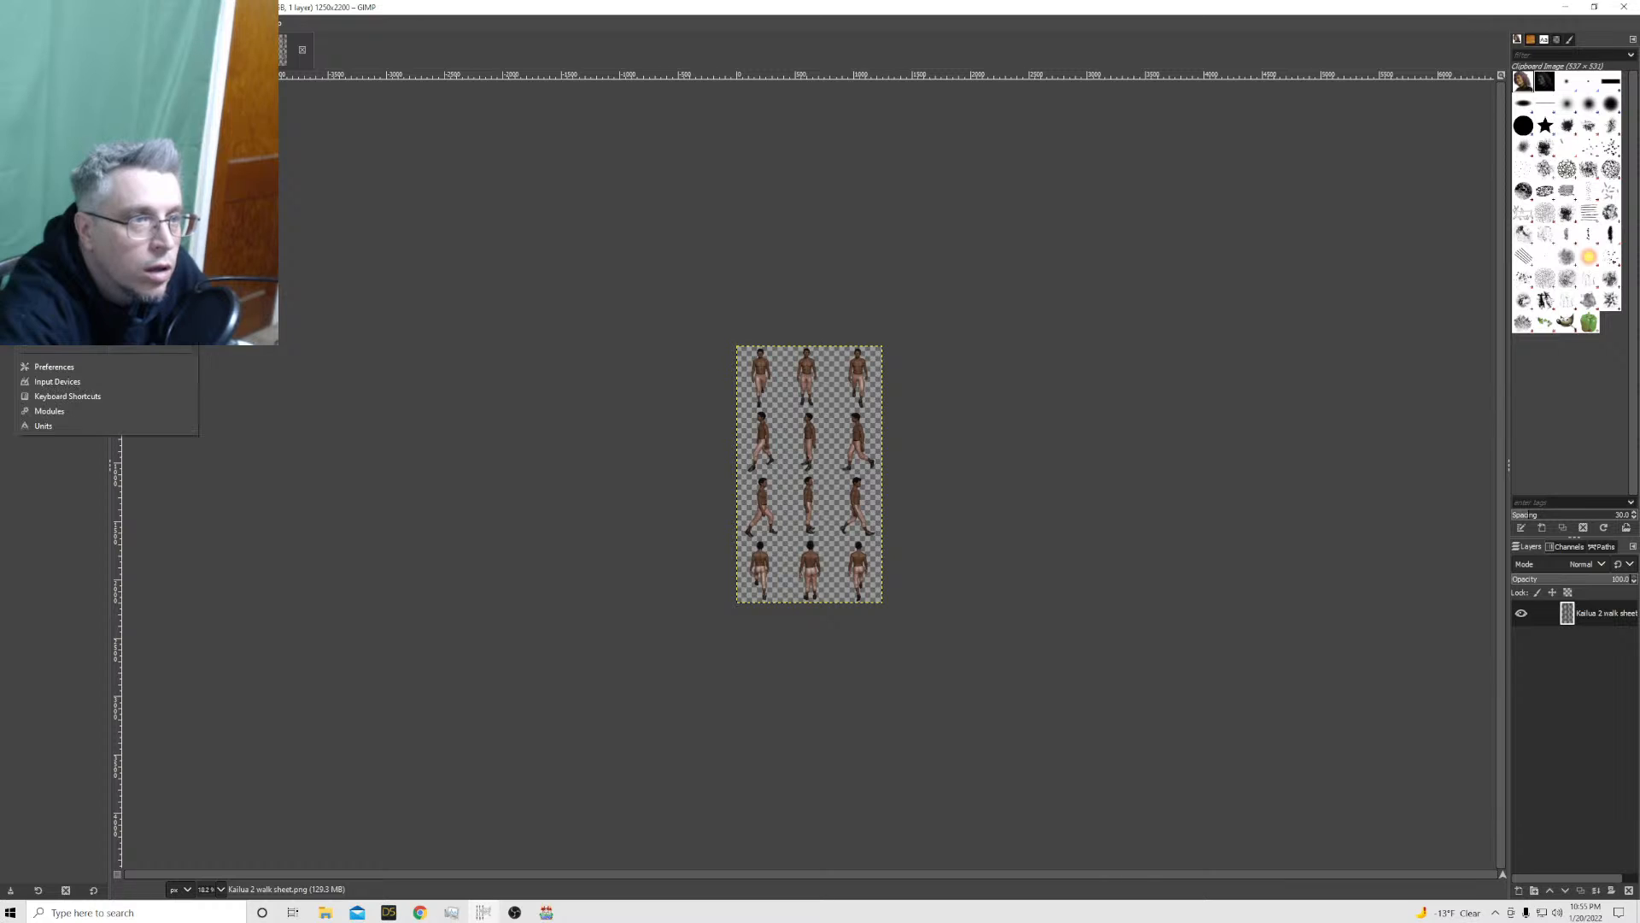
left_click(51, 38)
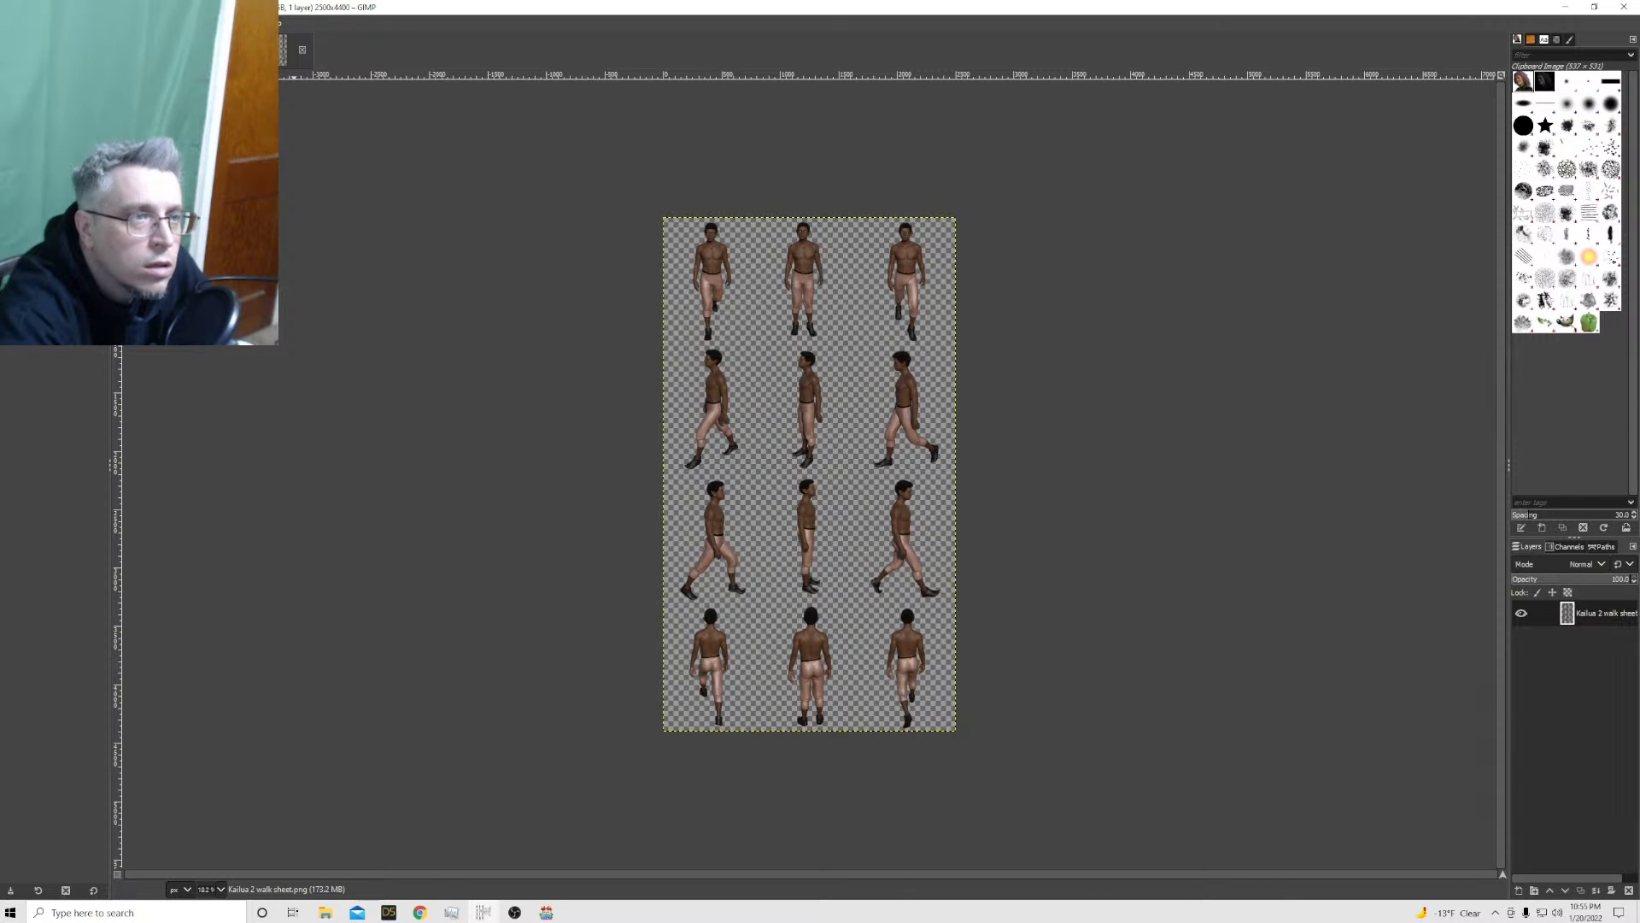
left_click(96, 23)
left_click(212, 200)
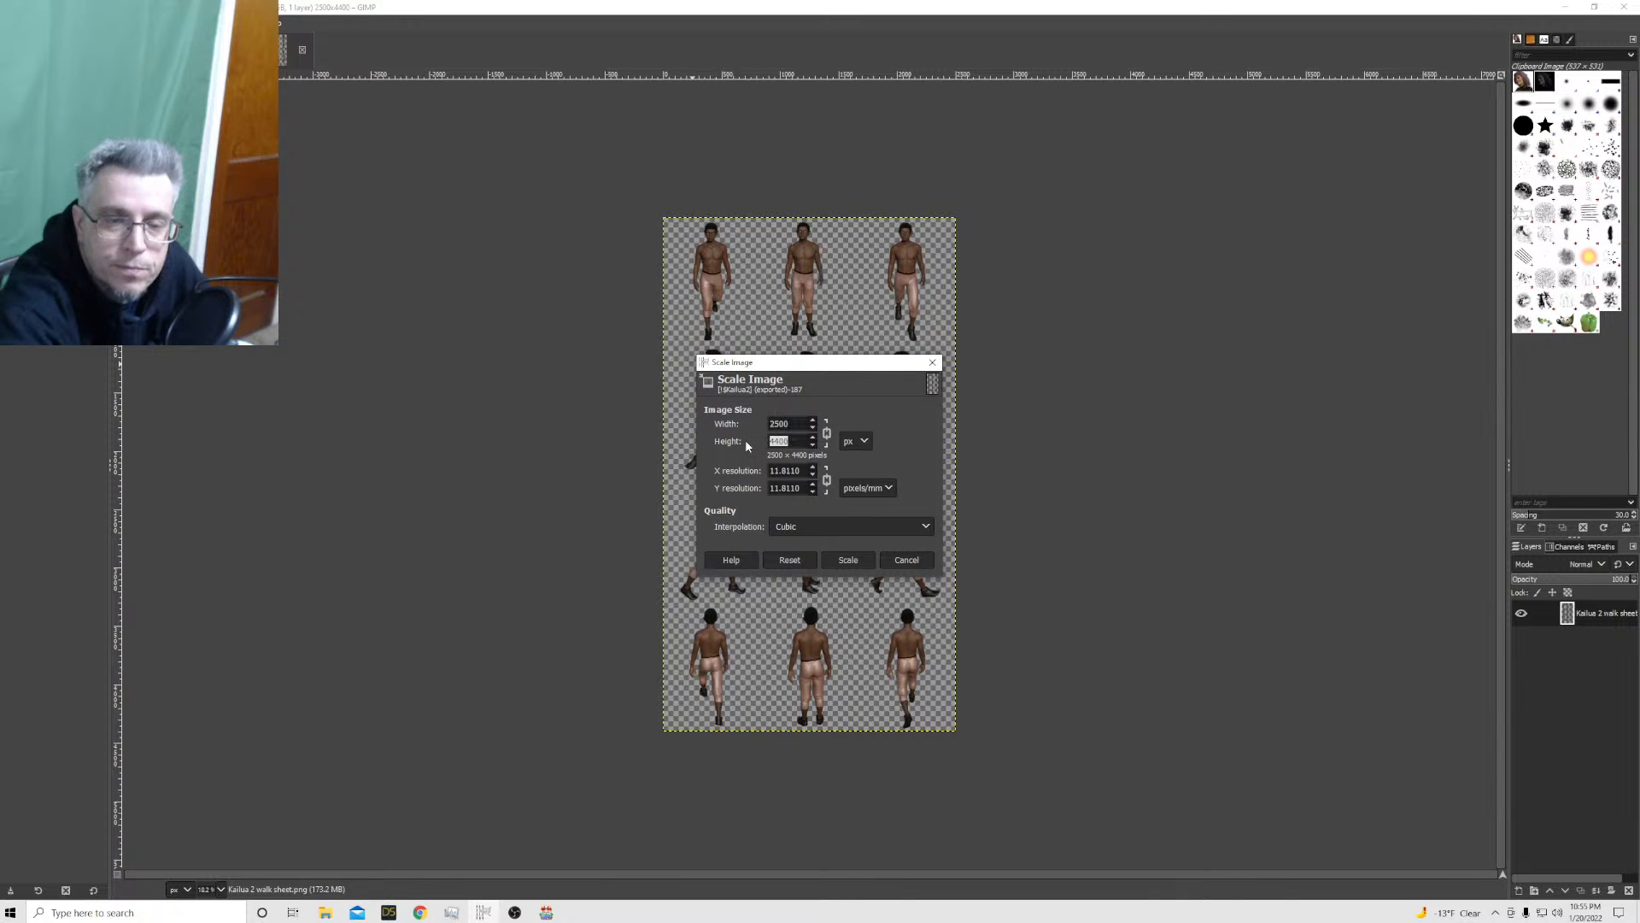
type("1800")
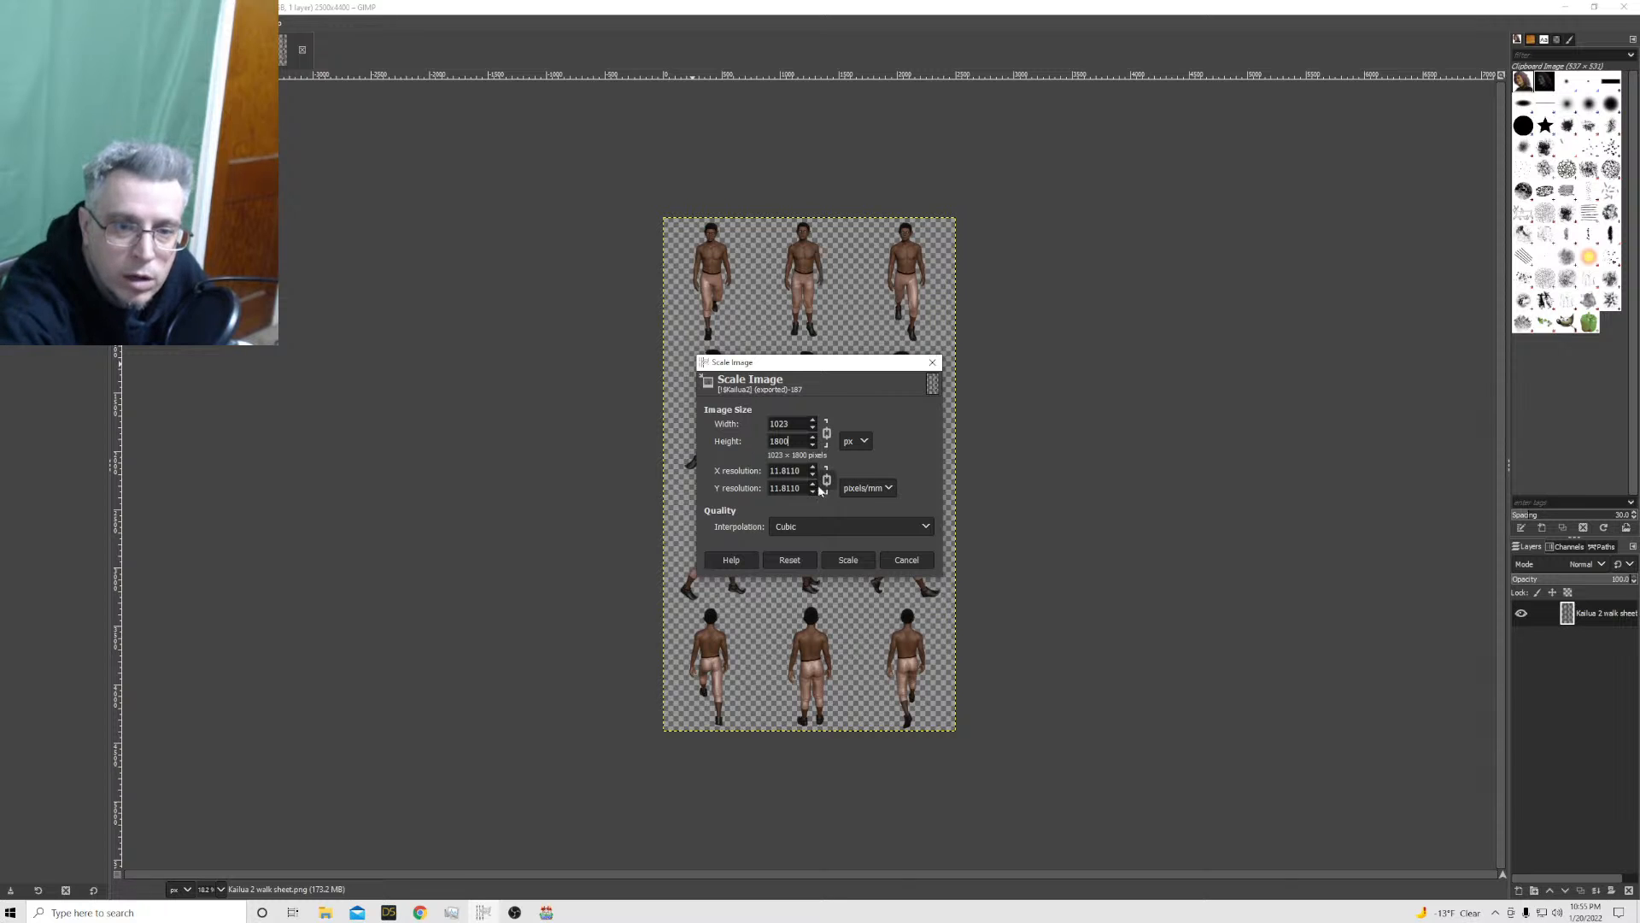
left_click(854, 560)
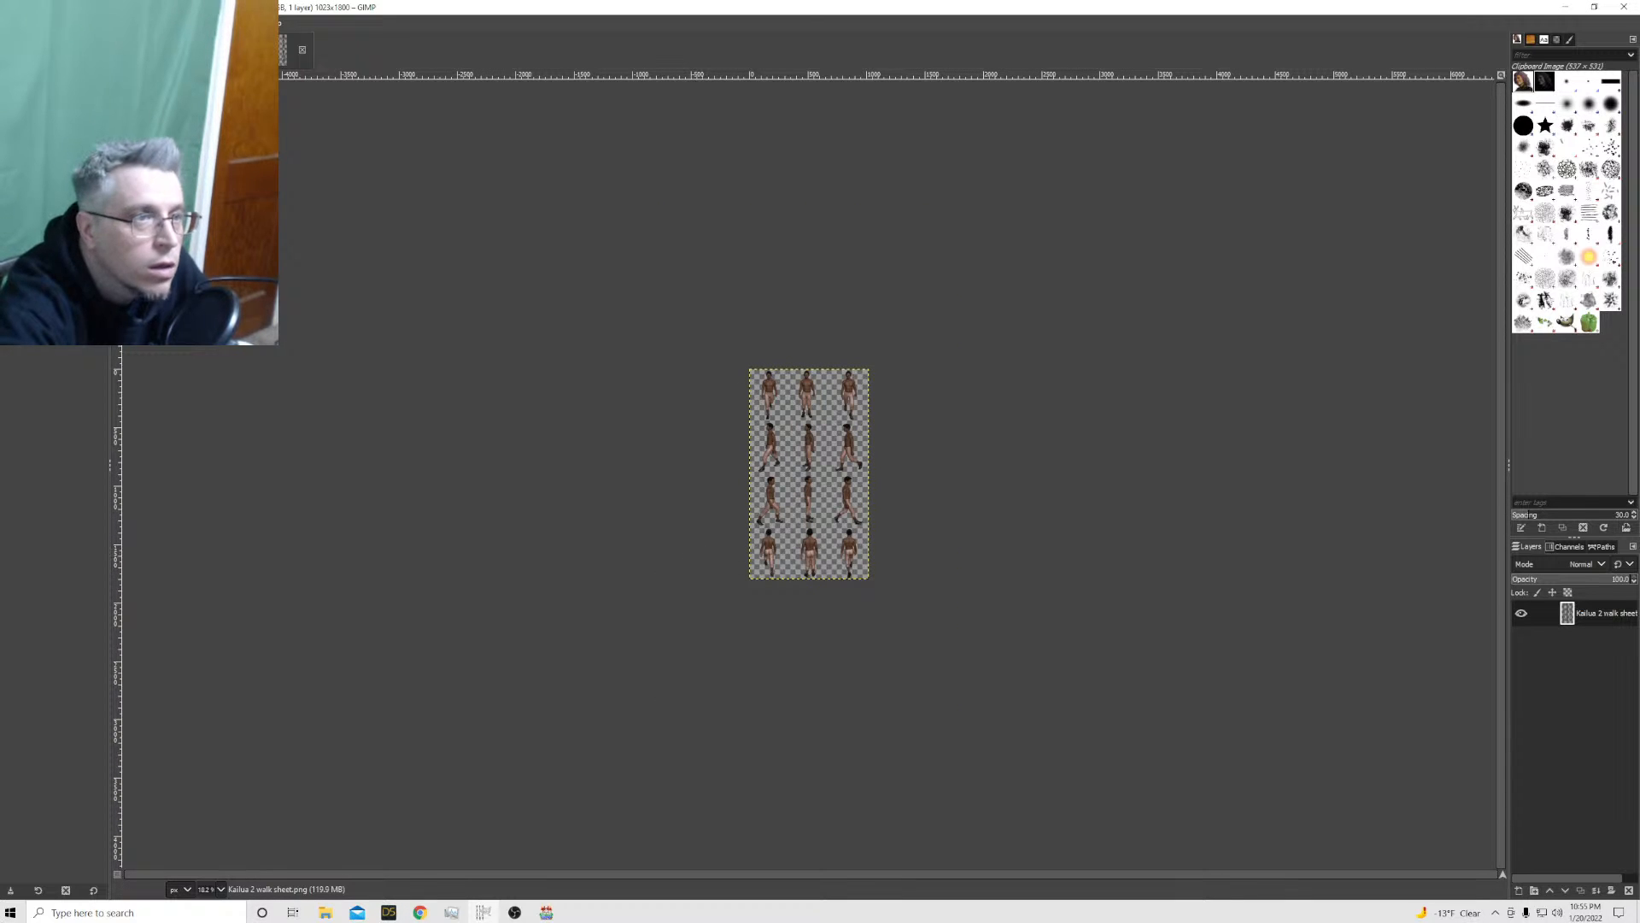
Export the 1023 × 1800 walk sheet over !$Kailua2.png in the characters folder with the current PNG options
left_click(9, 23)
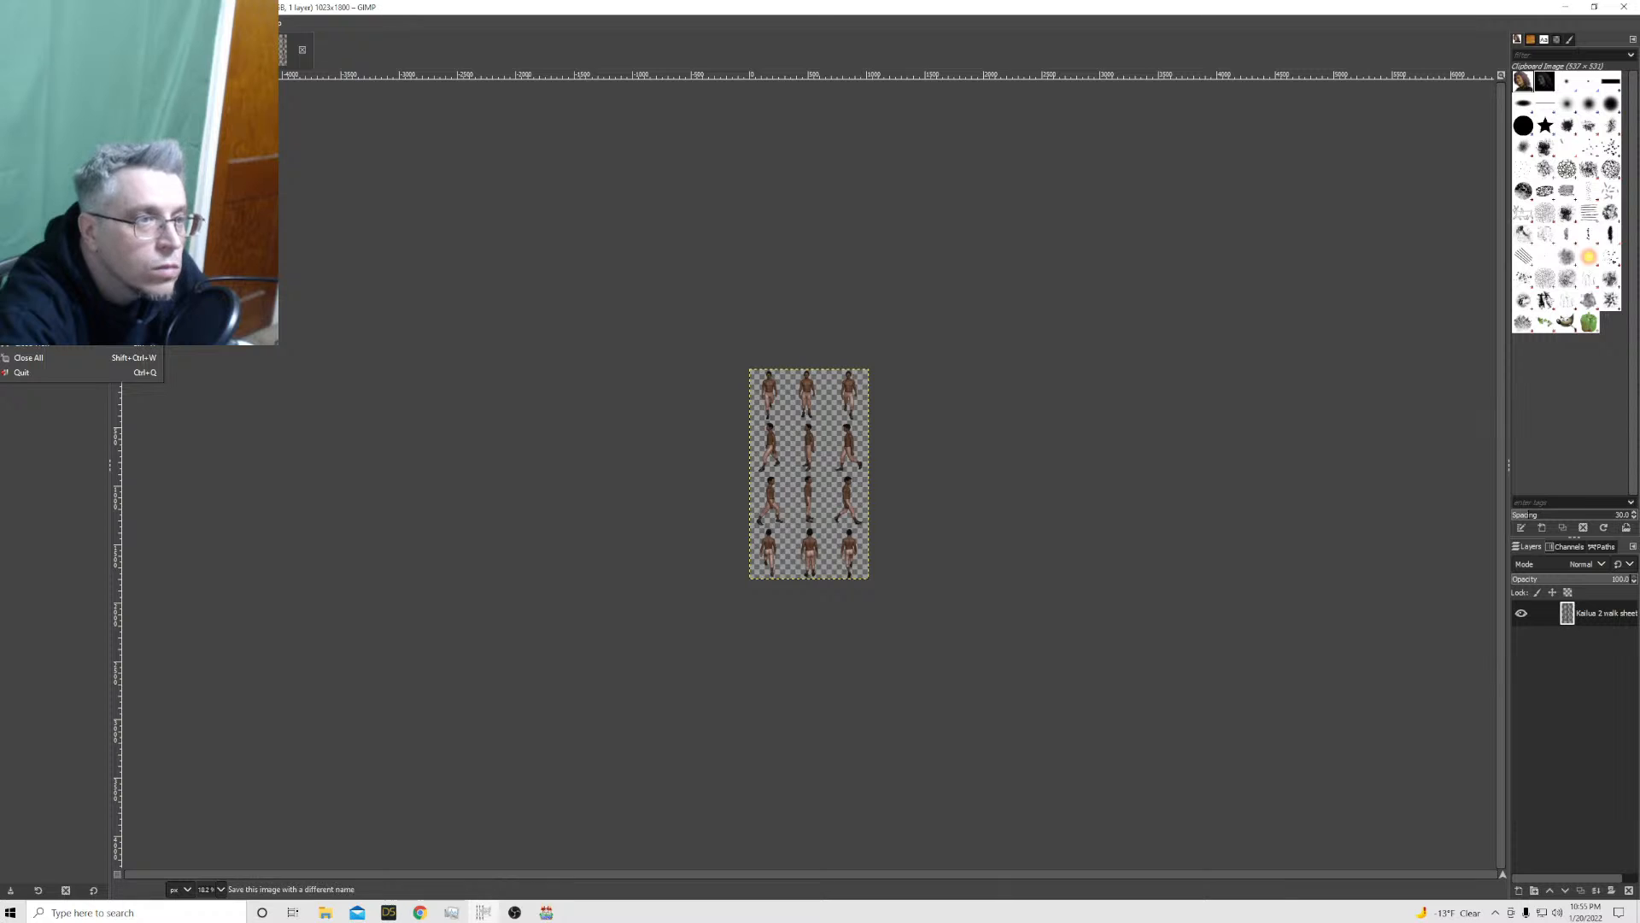
left_click(52, 248)
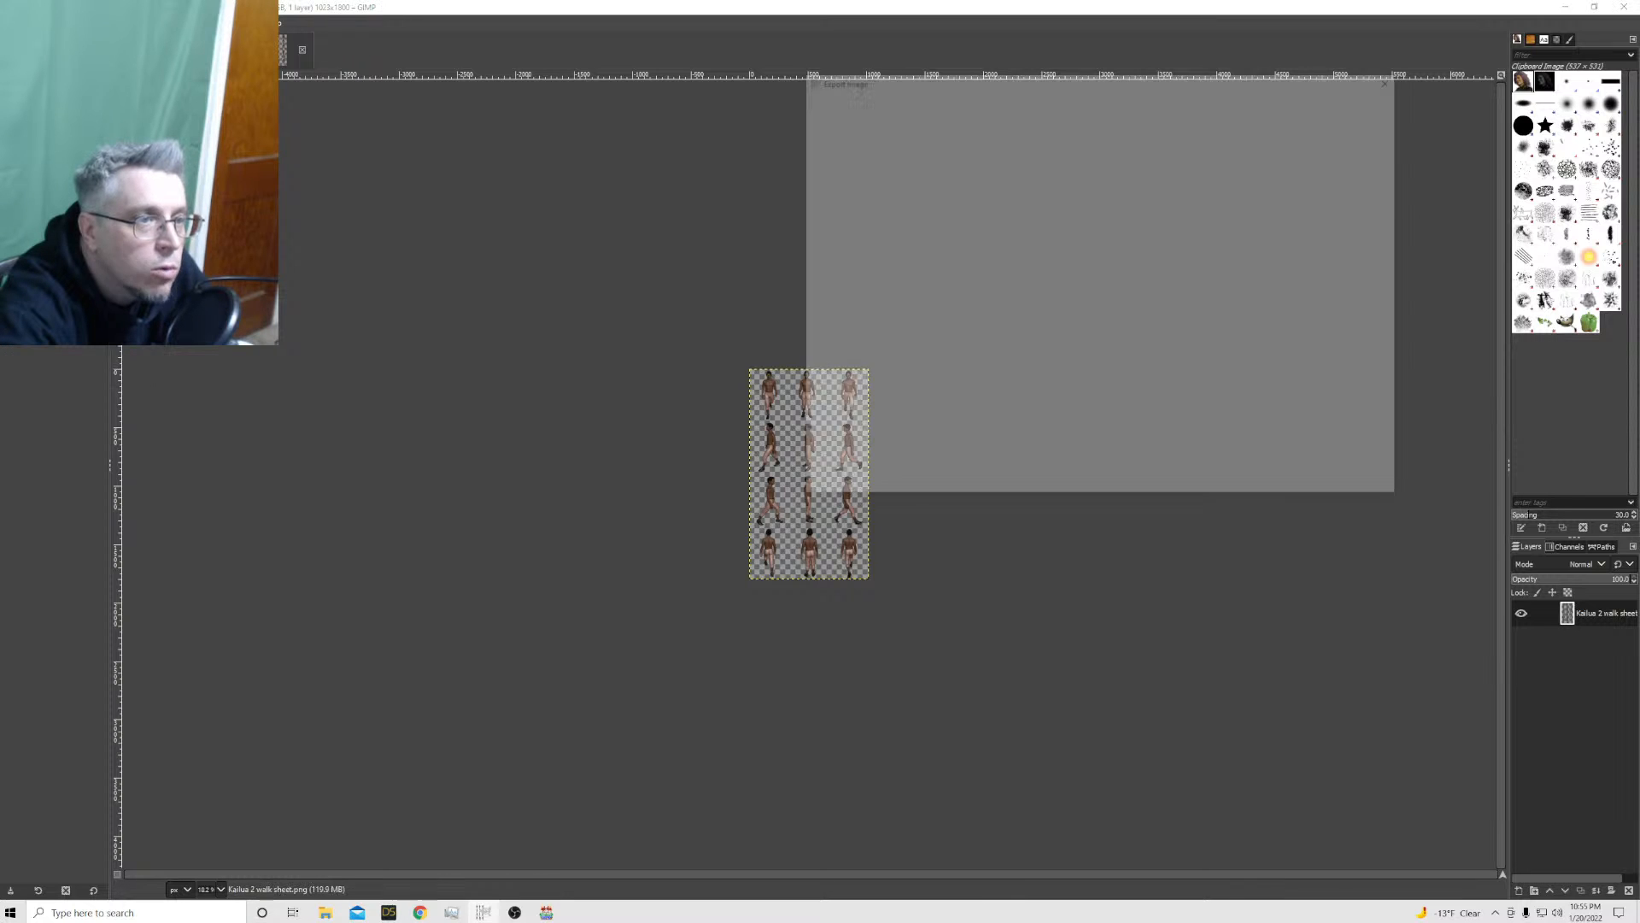
left_click(1296, 489)
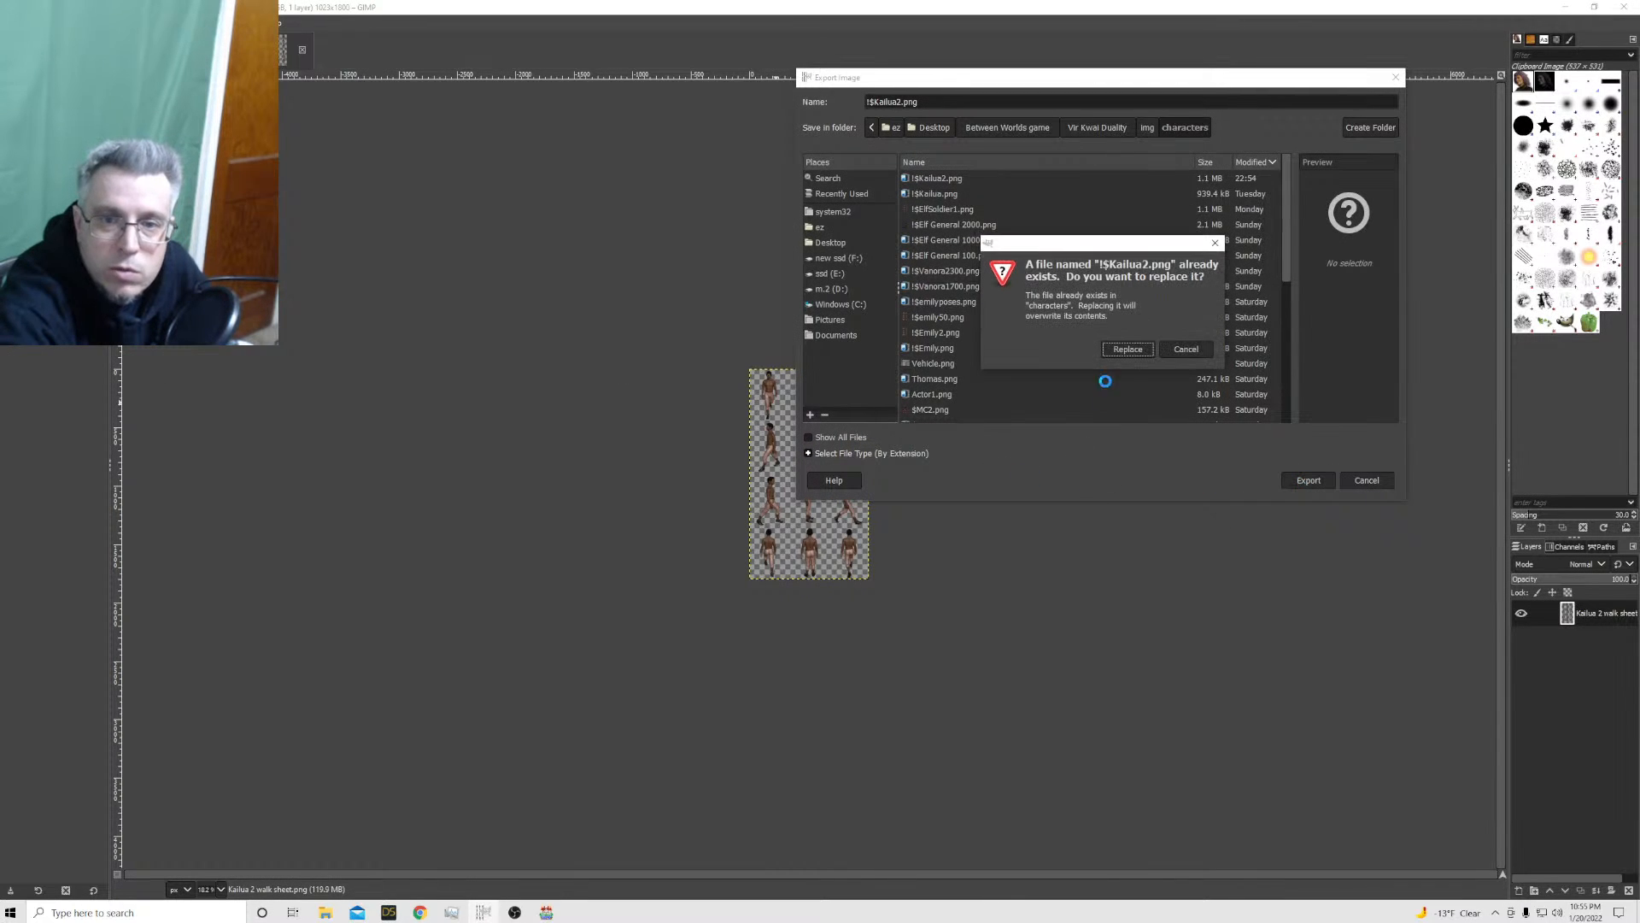
left_click(1120, 350)
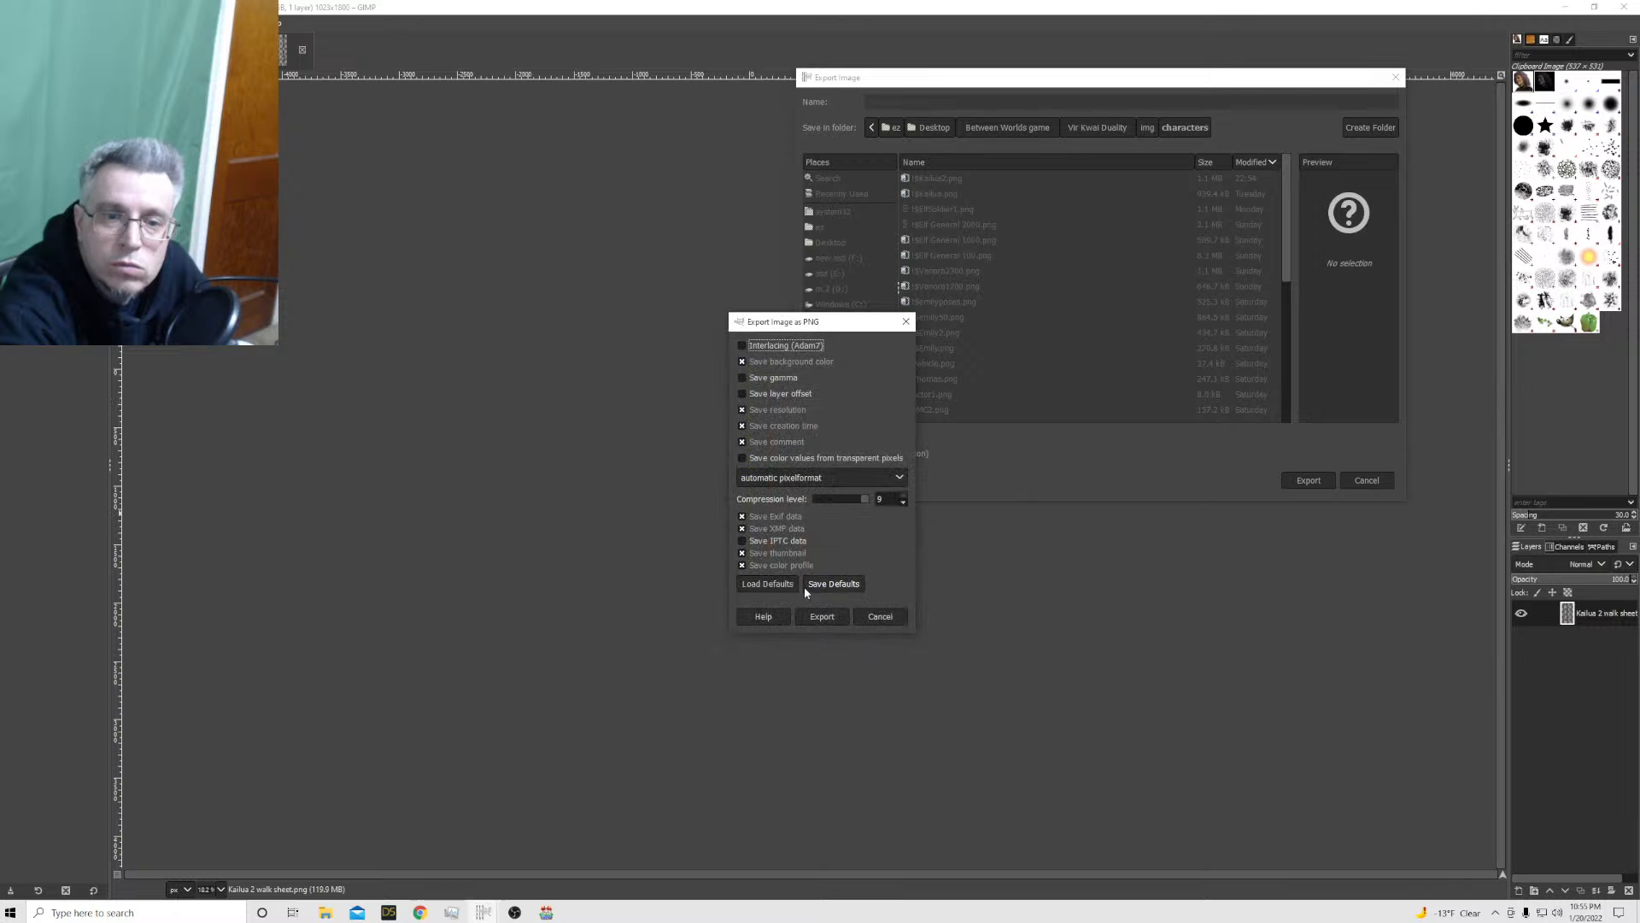
left_click(821, 620)
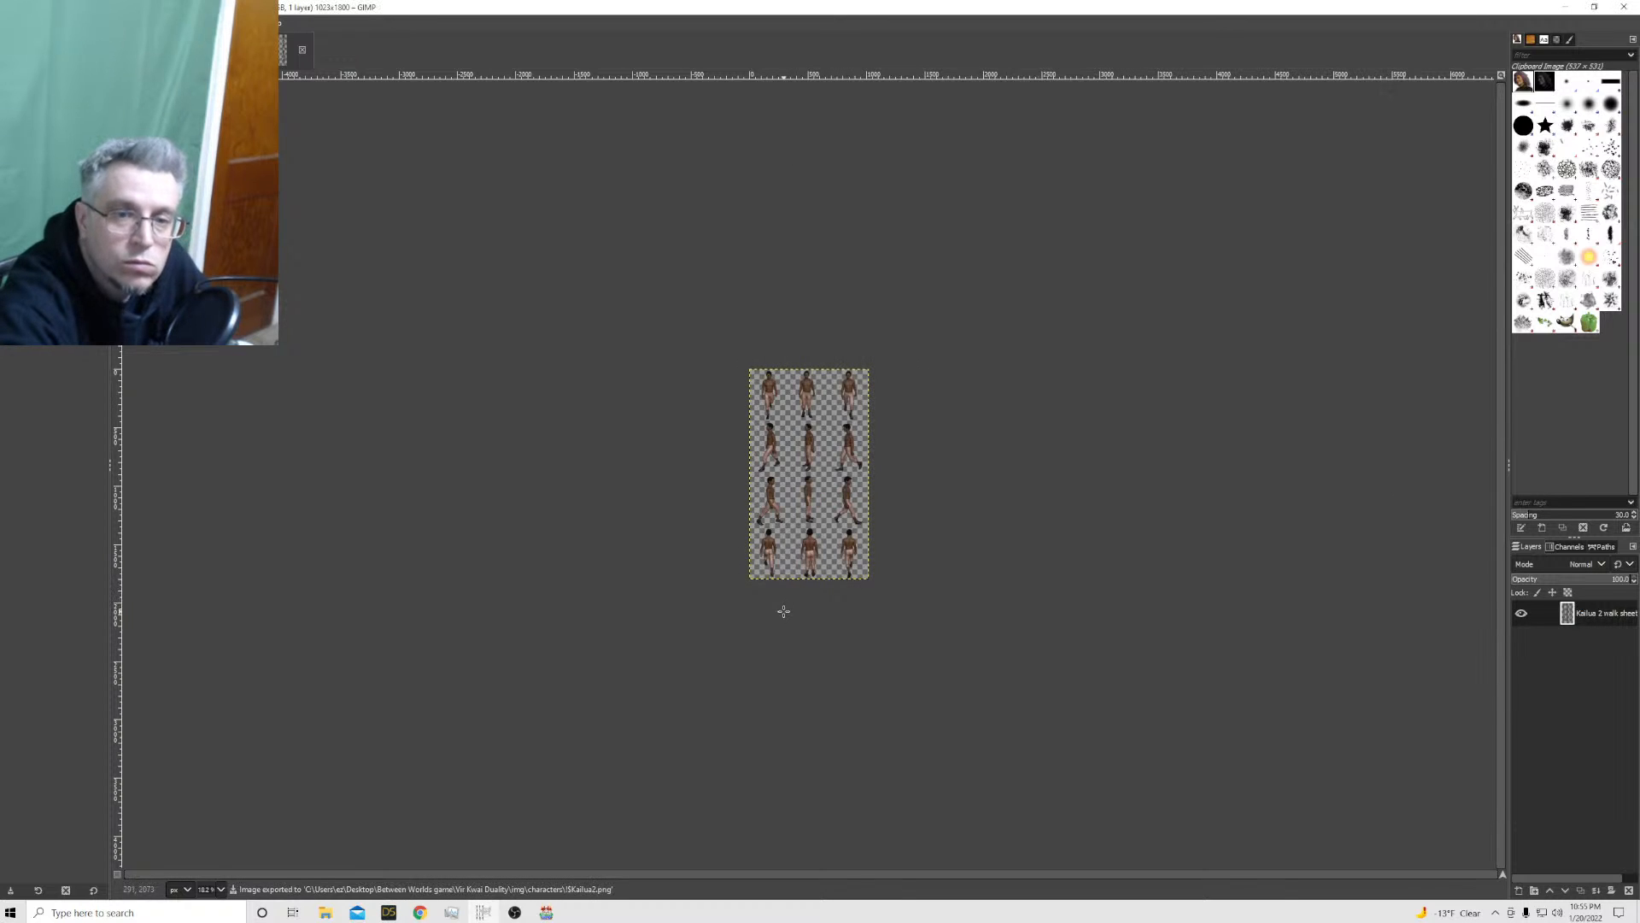
Switch to RPG Maker MV and playtest a new game, walking the resized Kailua sprite in every direction across the forest, and close the playtest
left_click(546, 912)
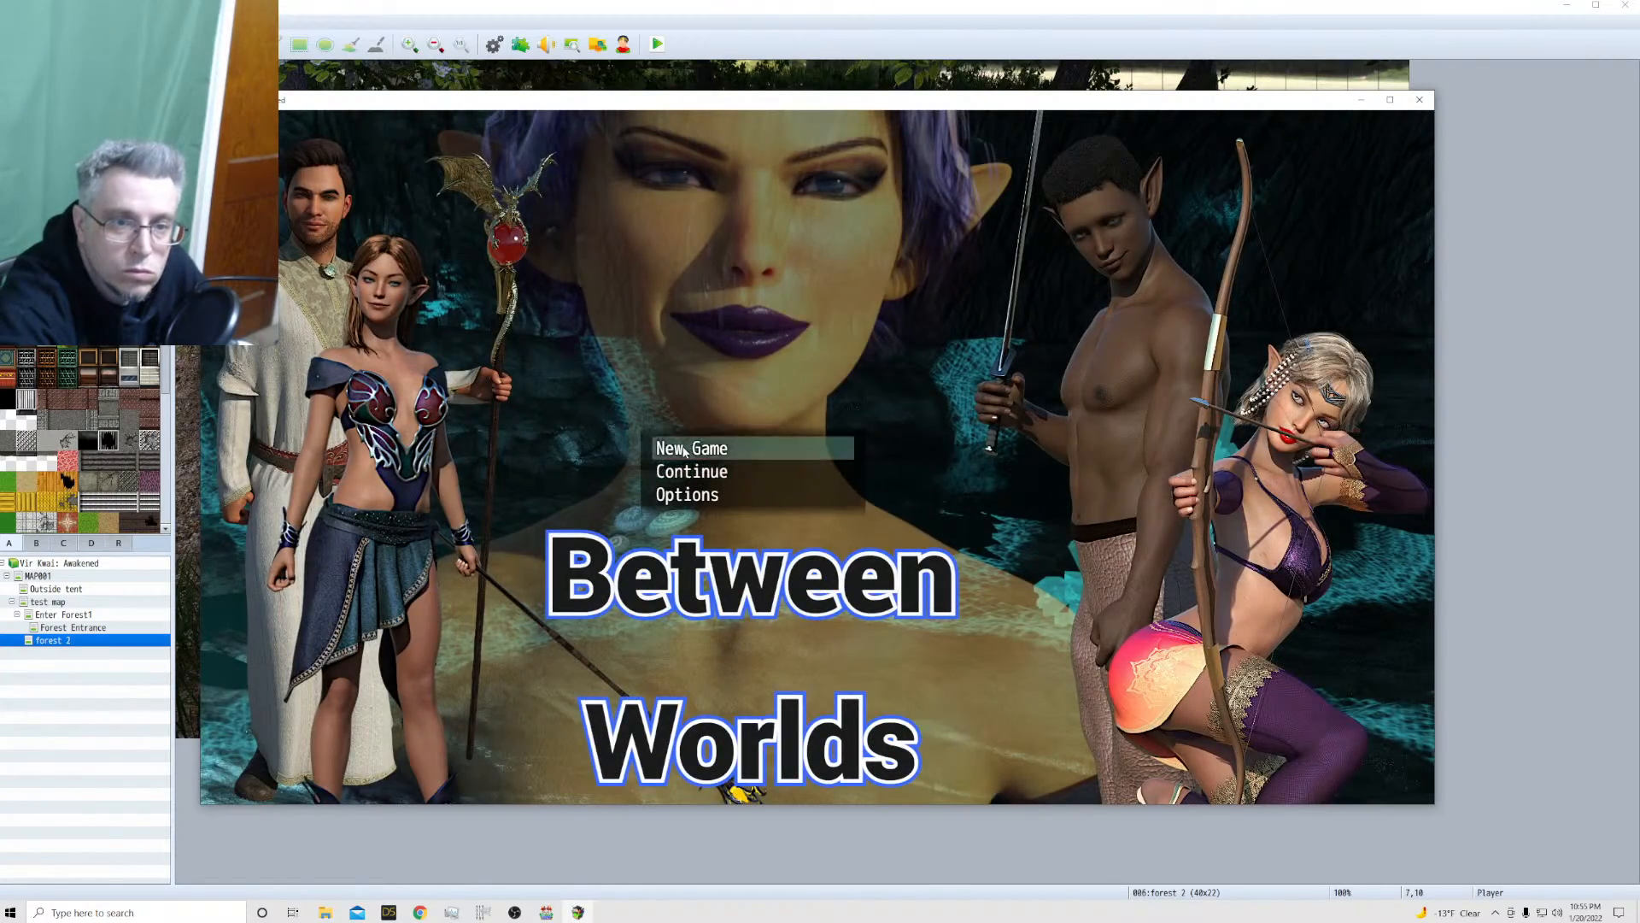
left_click(688, 448)
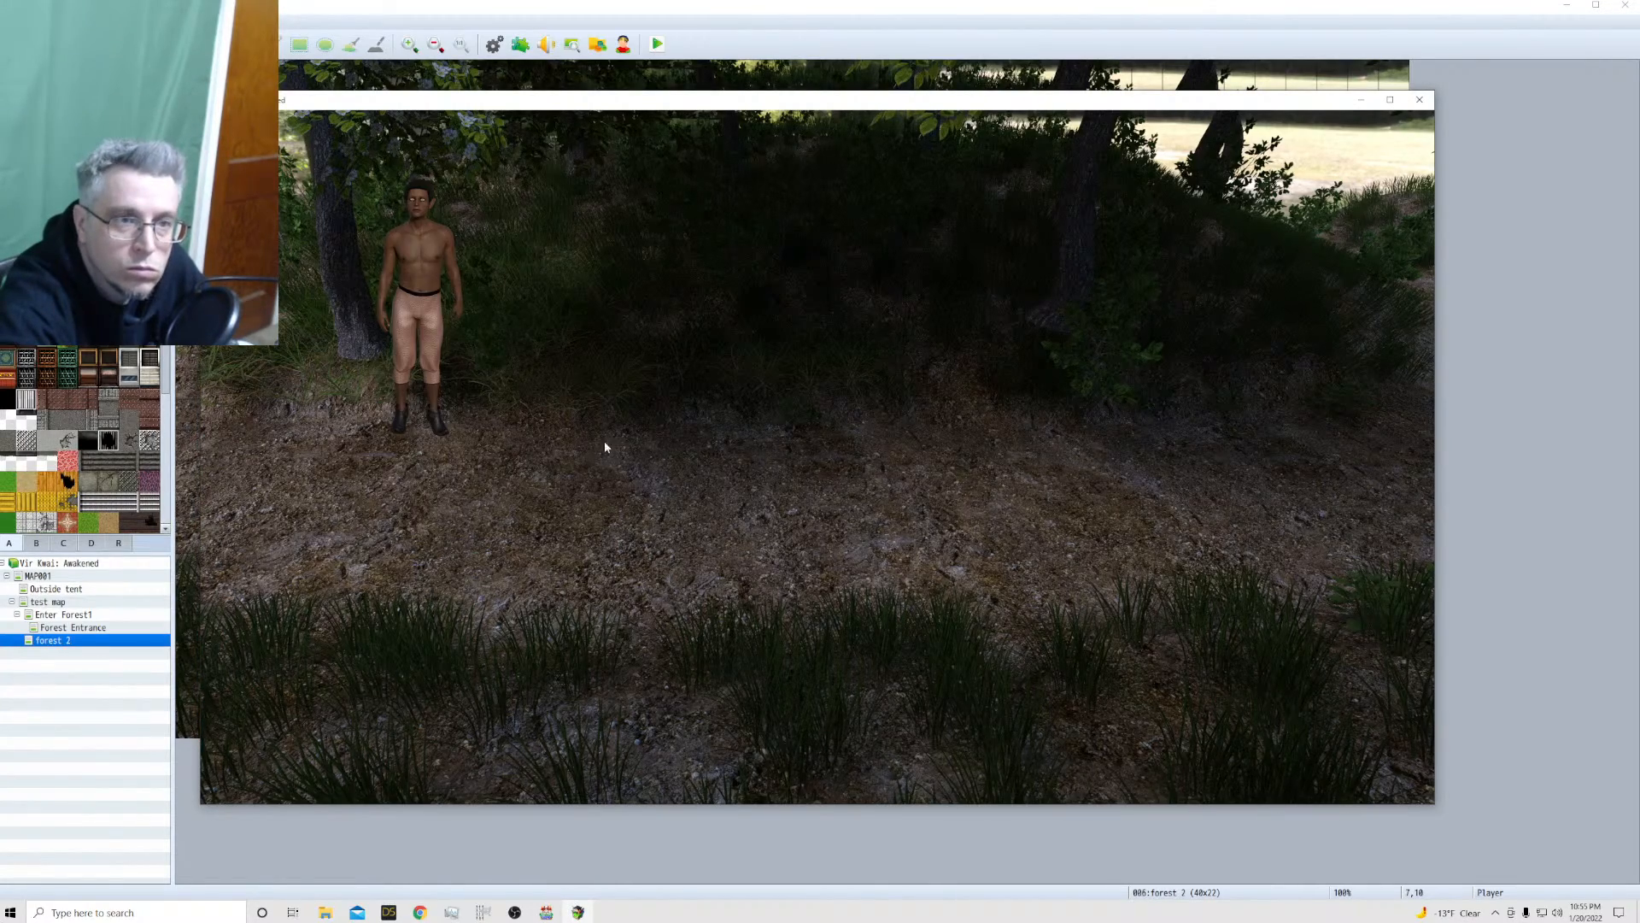
left_click(591, 473)
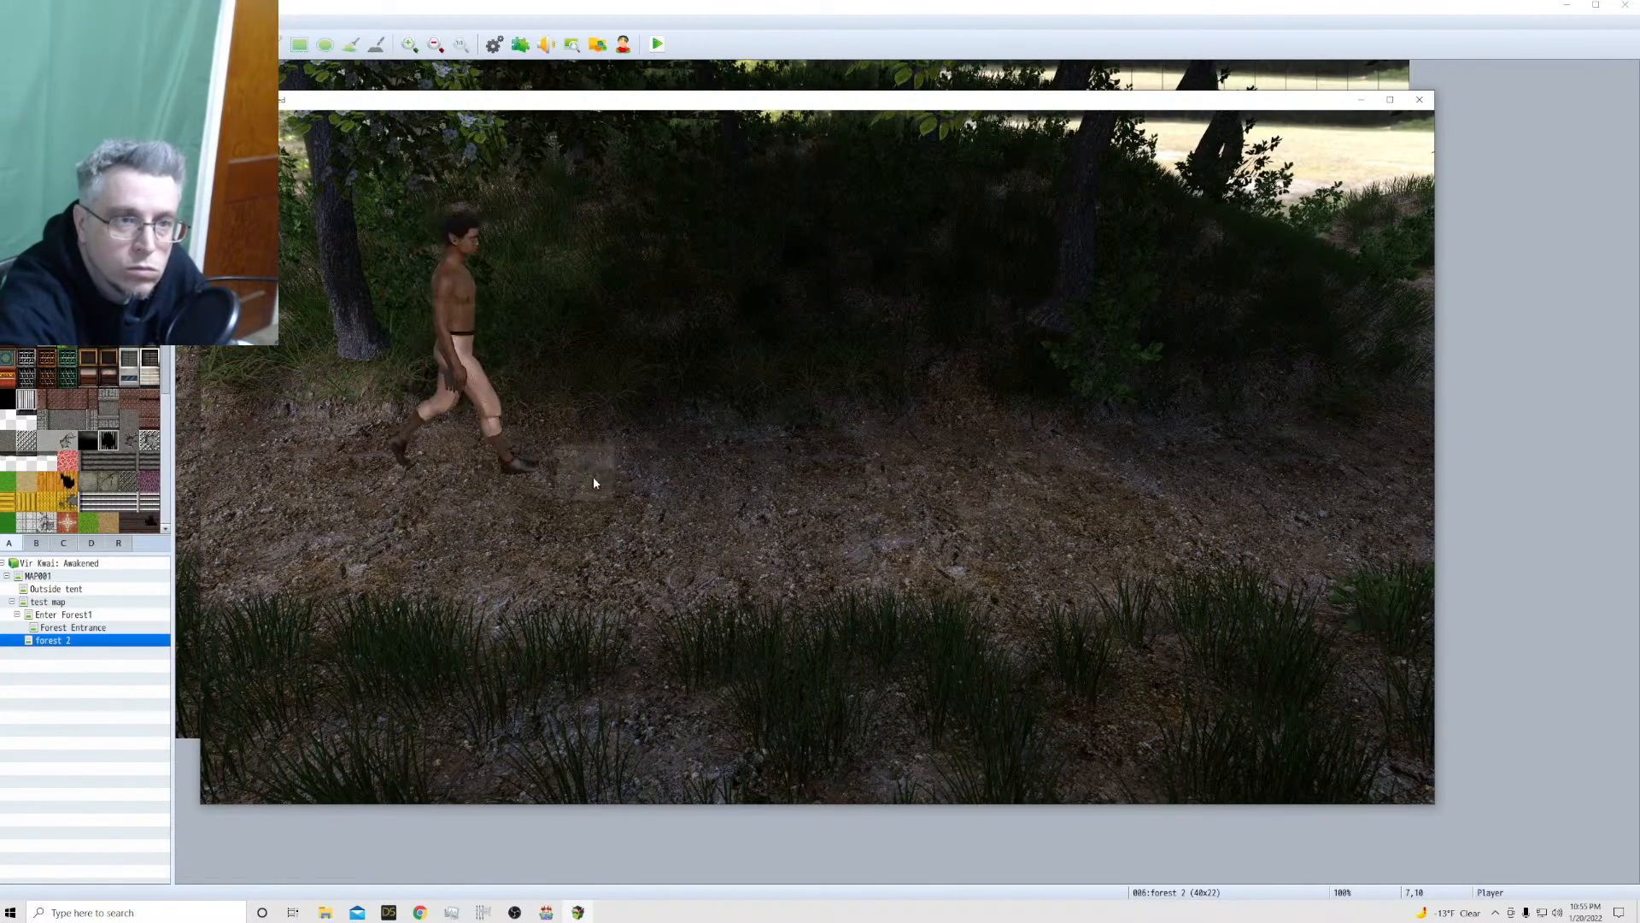
left_click(560, 557)
left_click(811, 515)
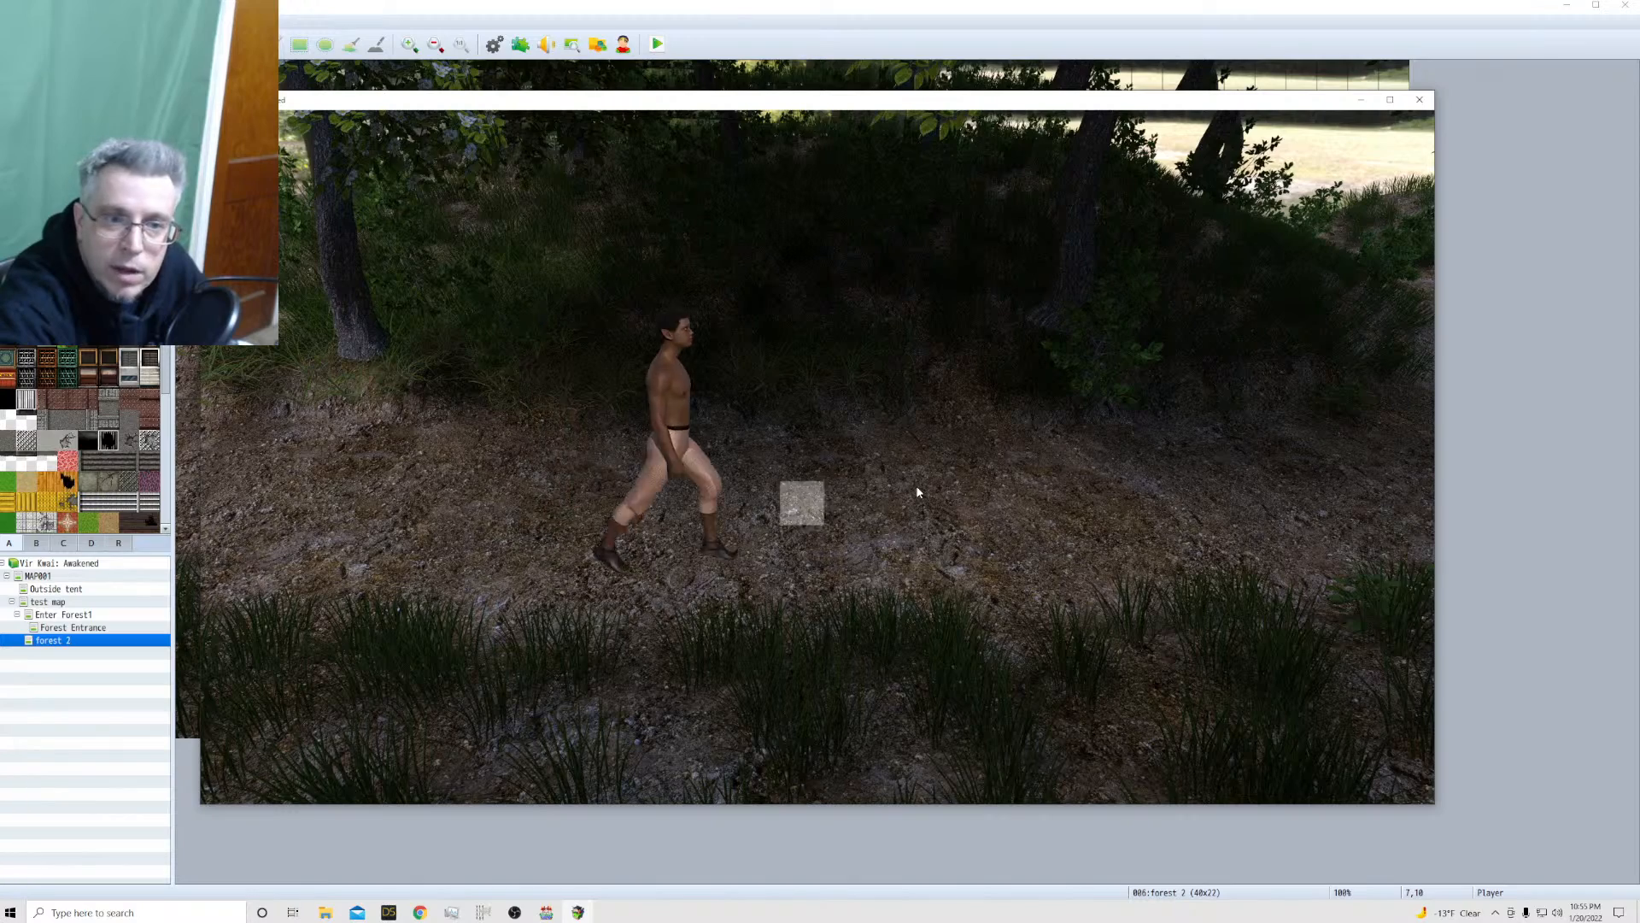
left_click(1127, 495)
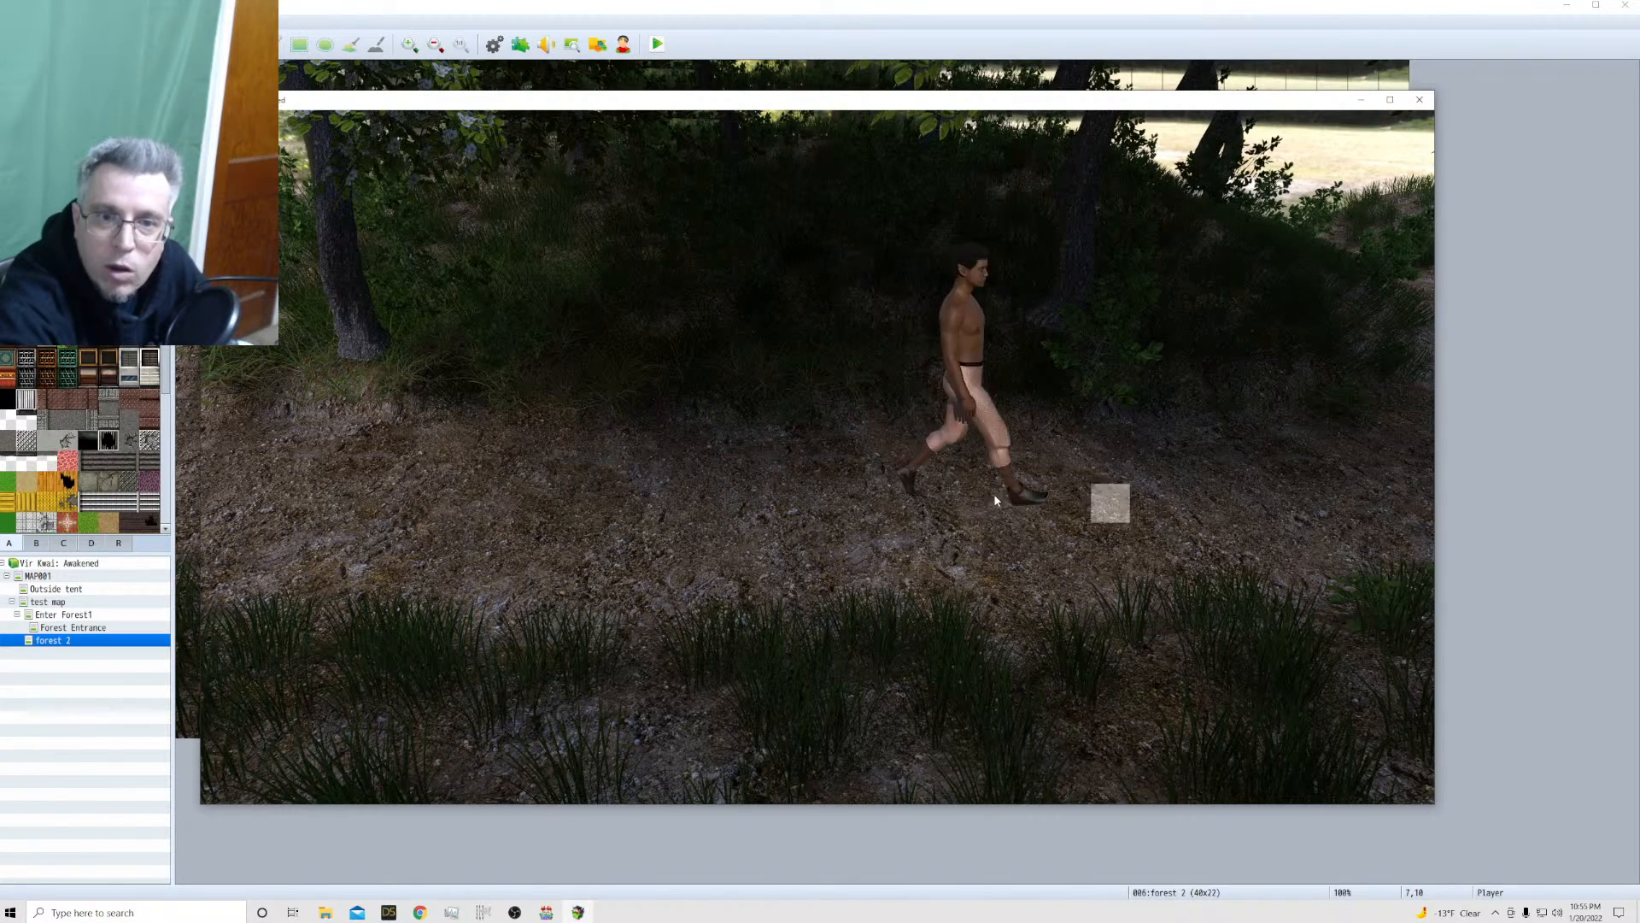
left_click(619, 466)
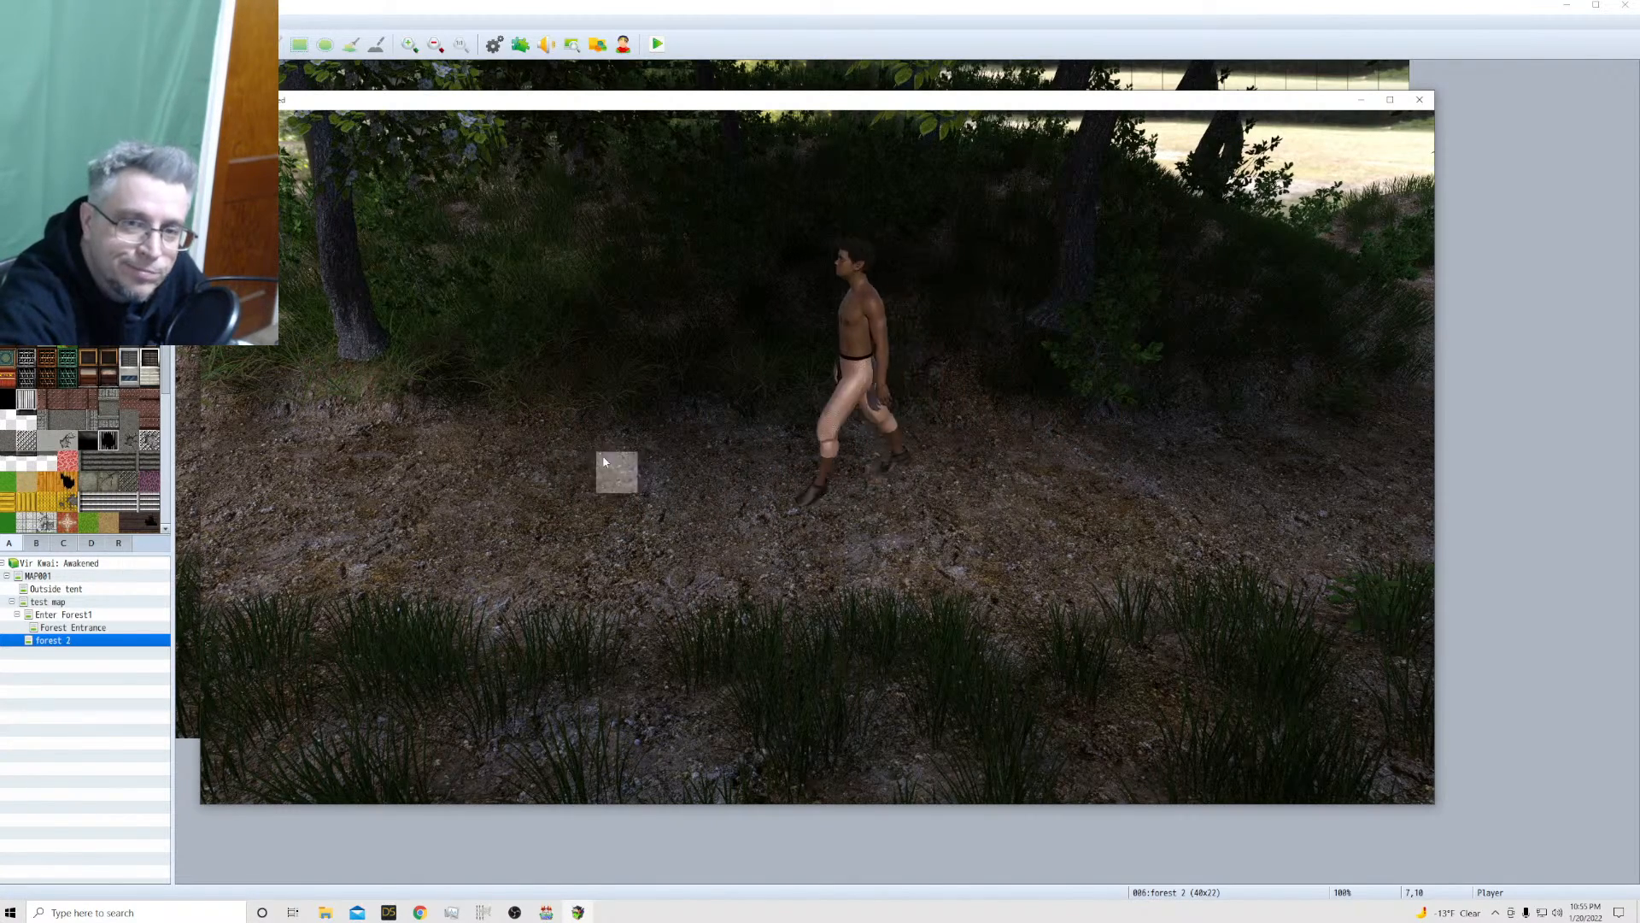
left_click(434, 446)
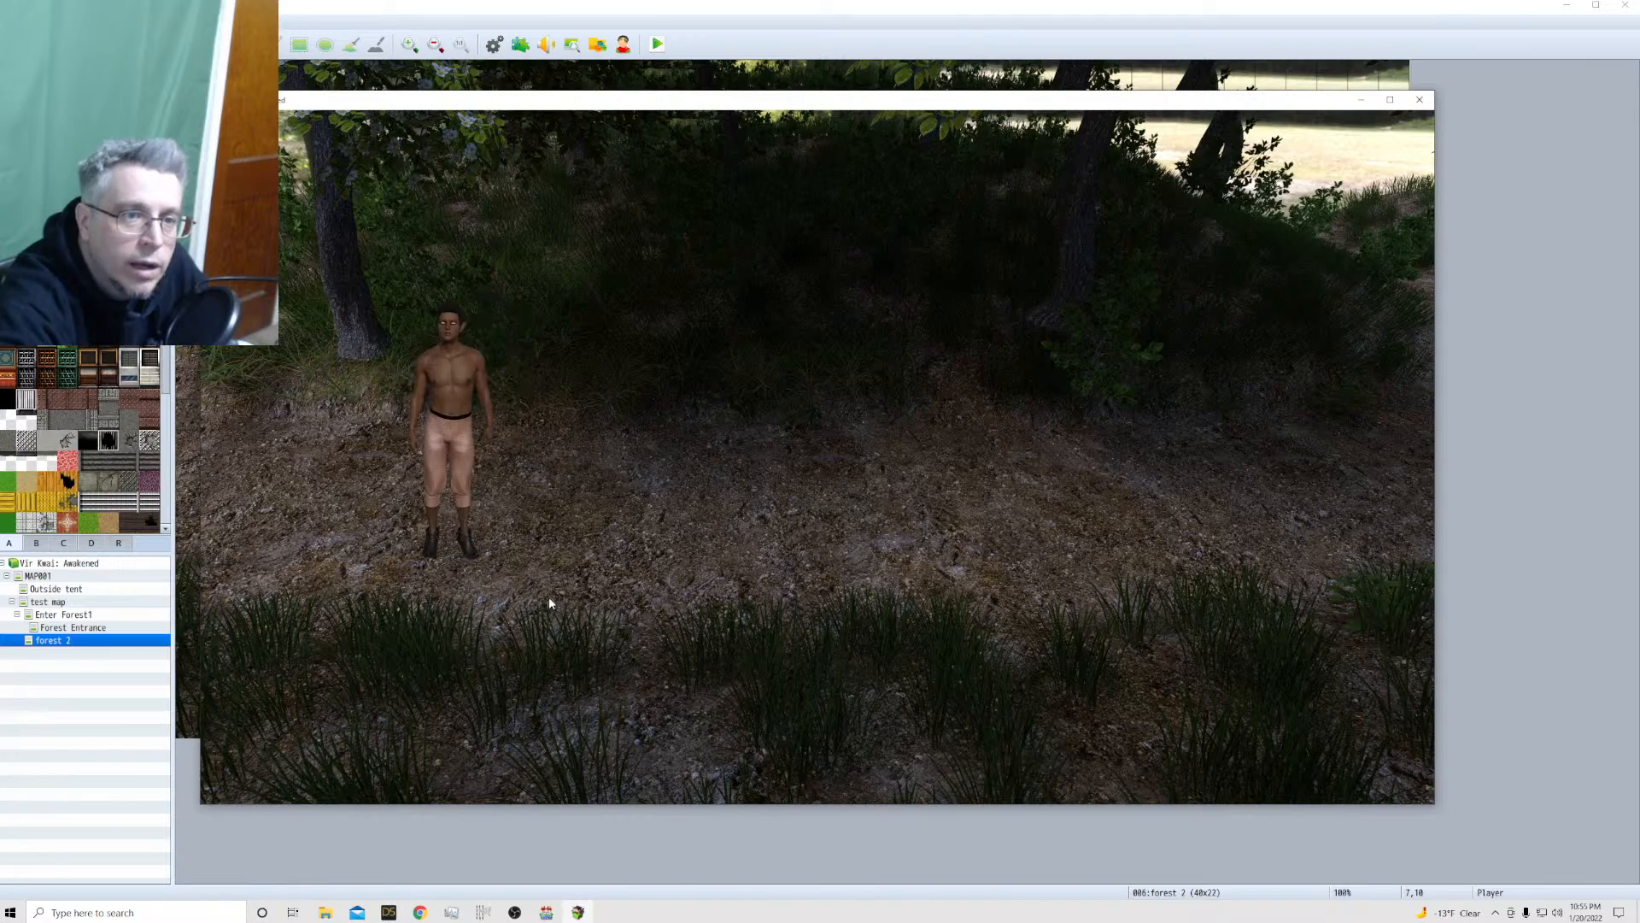
left_click(677, 591)
left_click(891, 408)
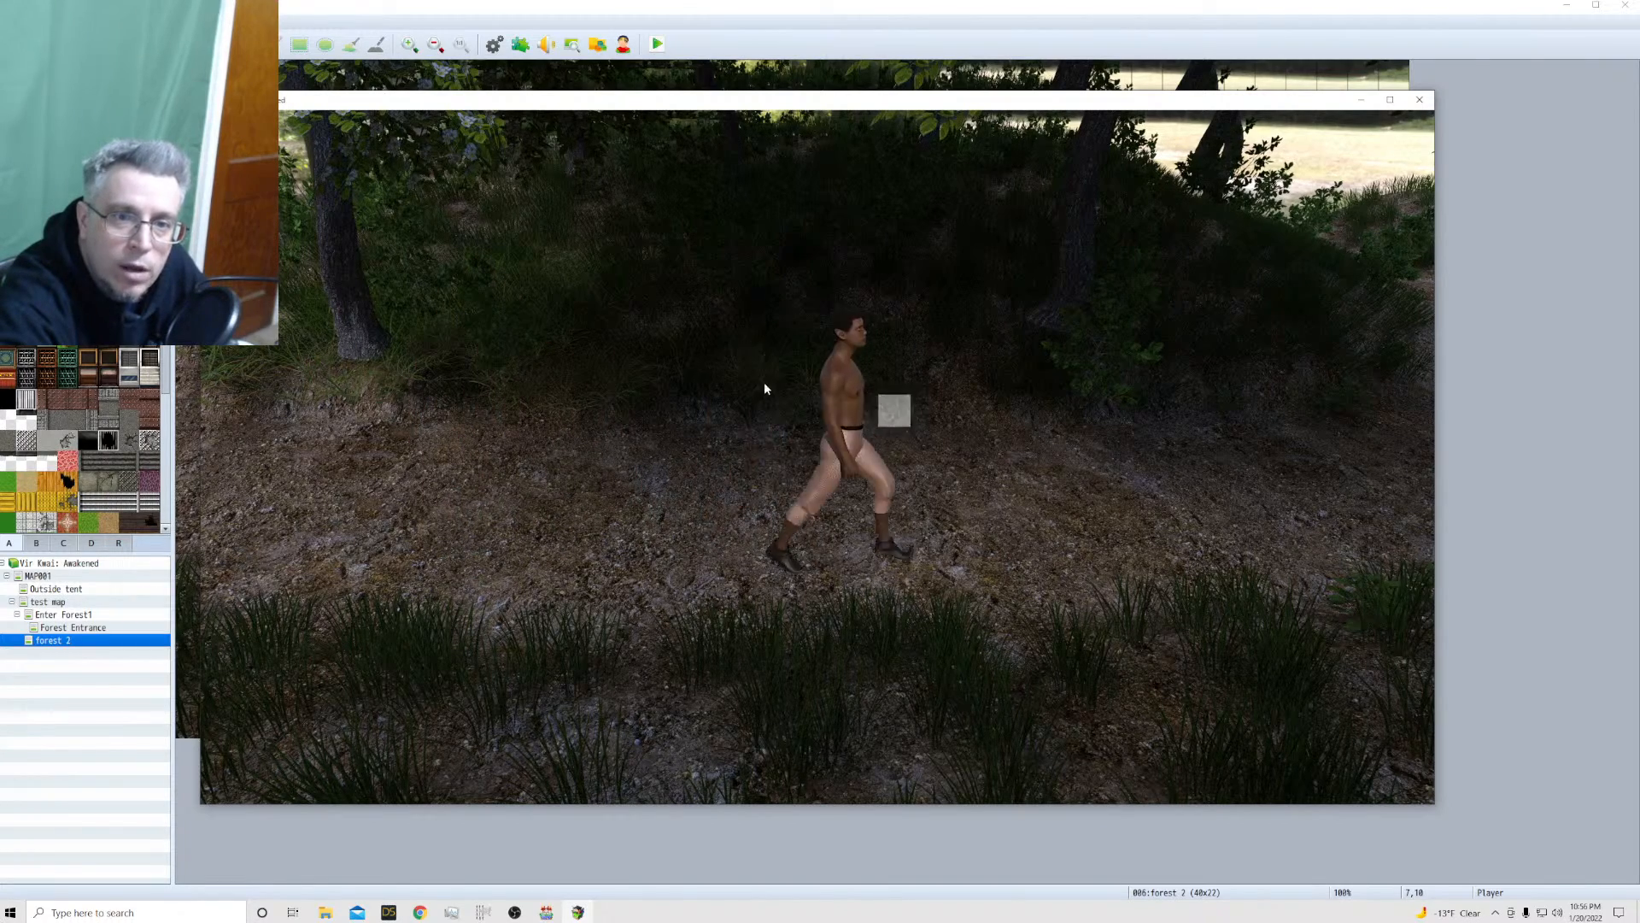
left_click(699, 381)
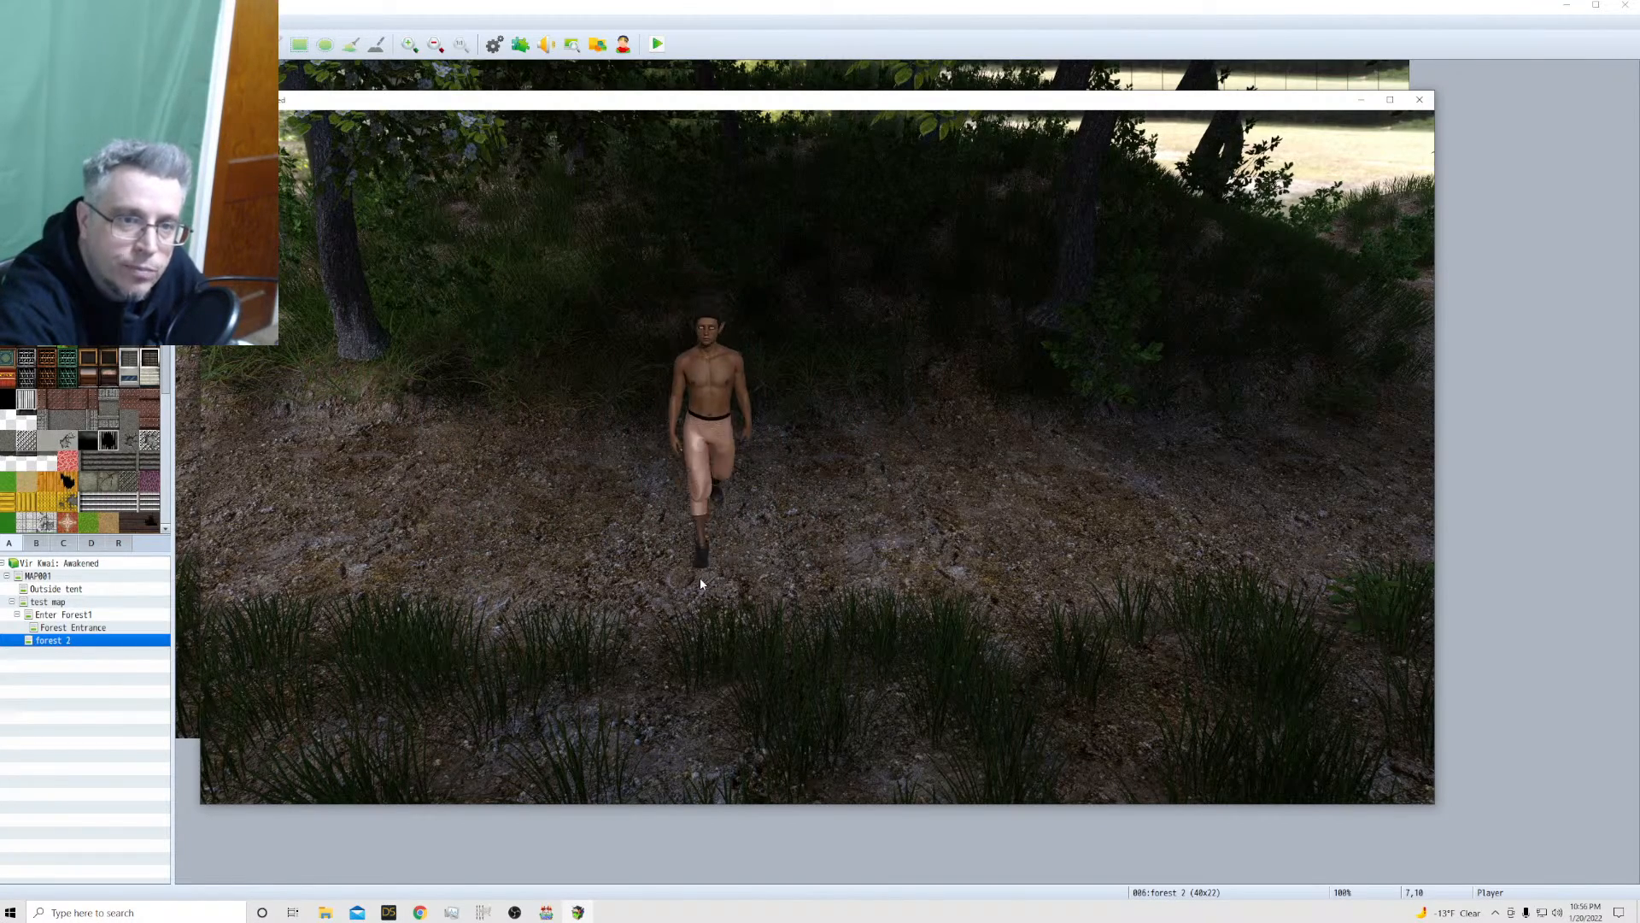
left_click(553, 535)
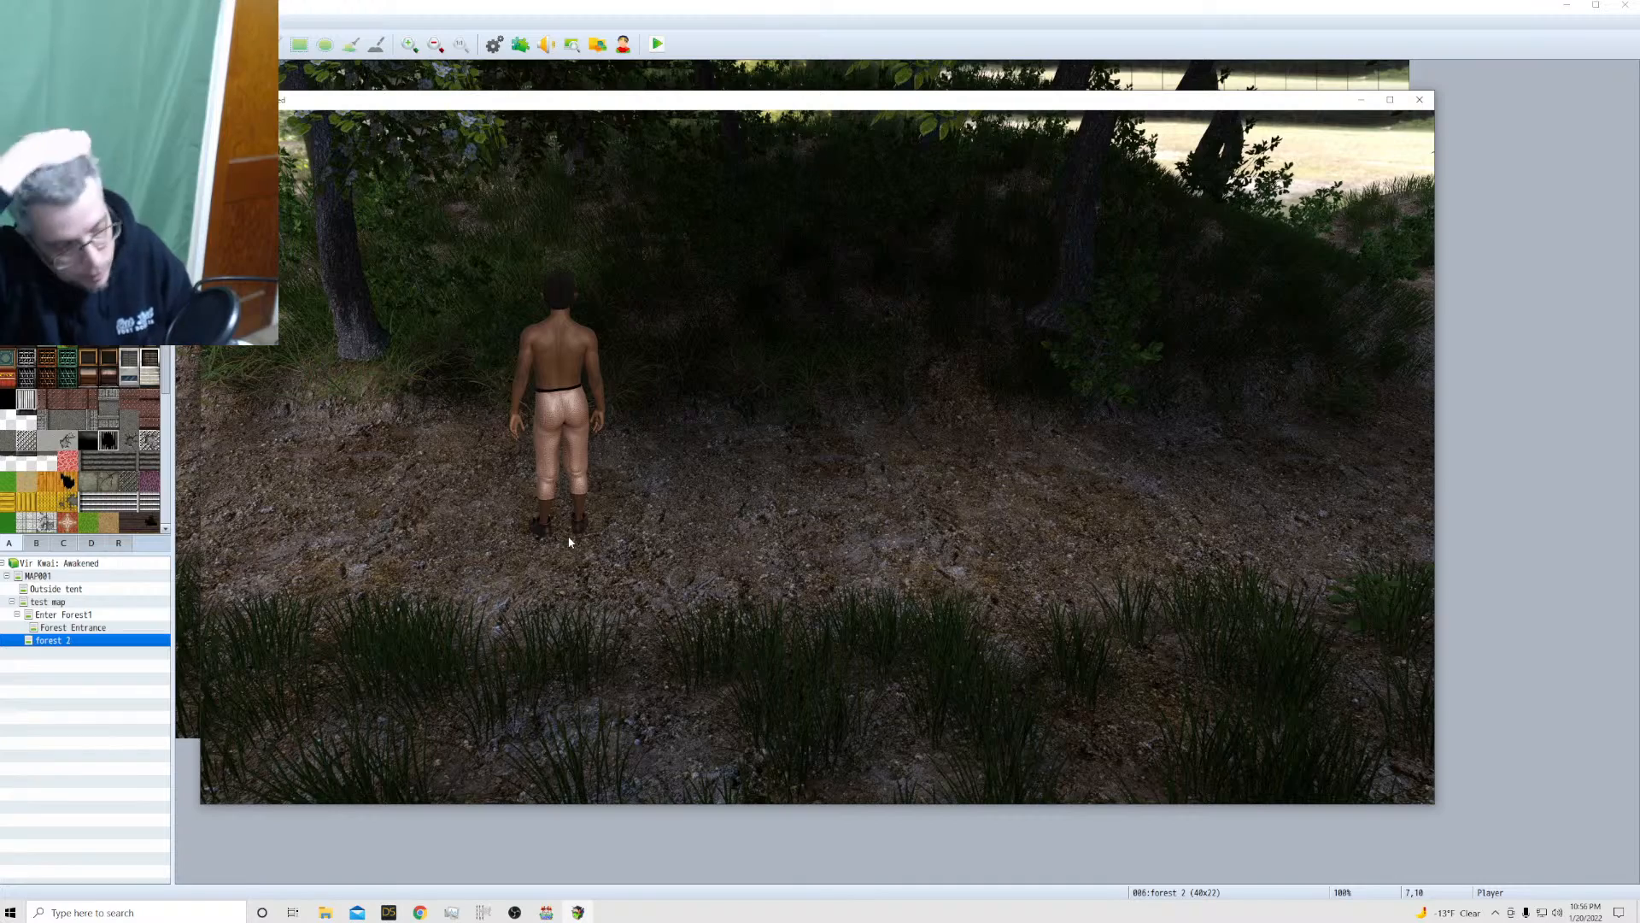
left_click(874, 517)
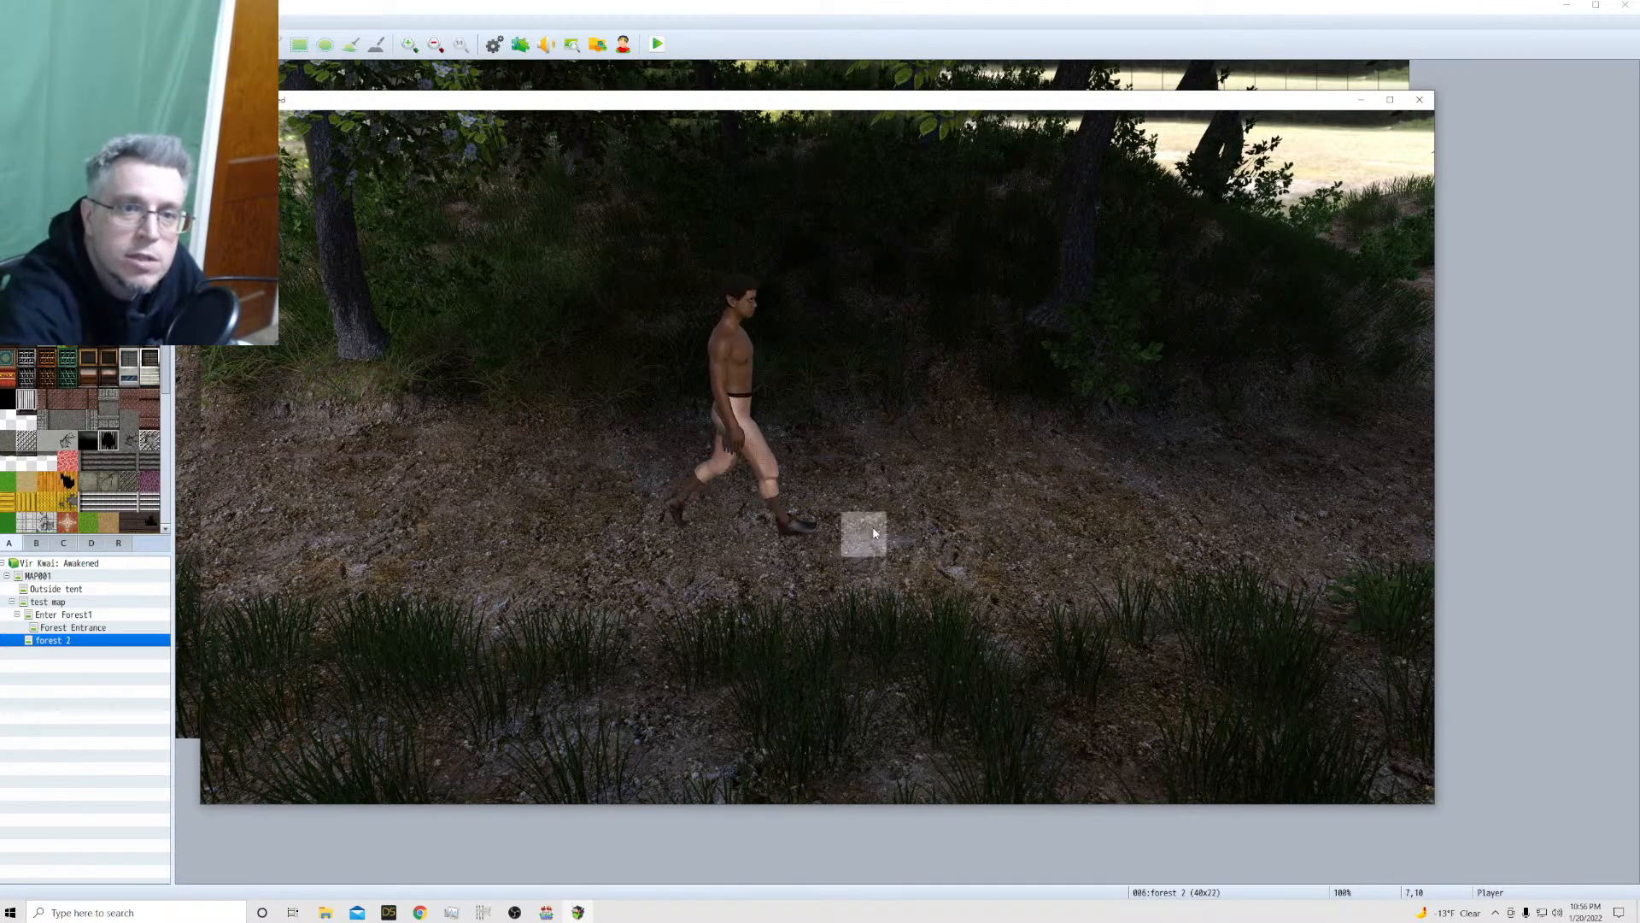
left_click(588, 559)
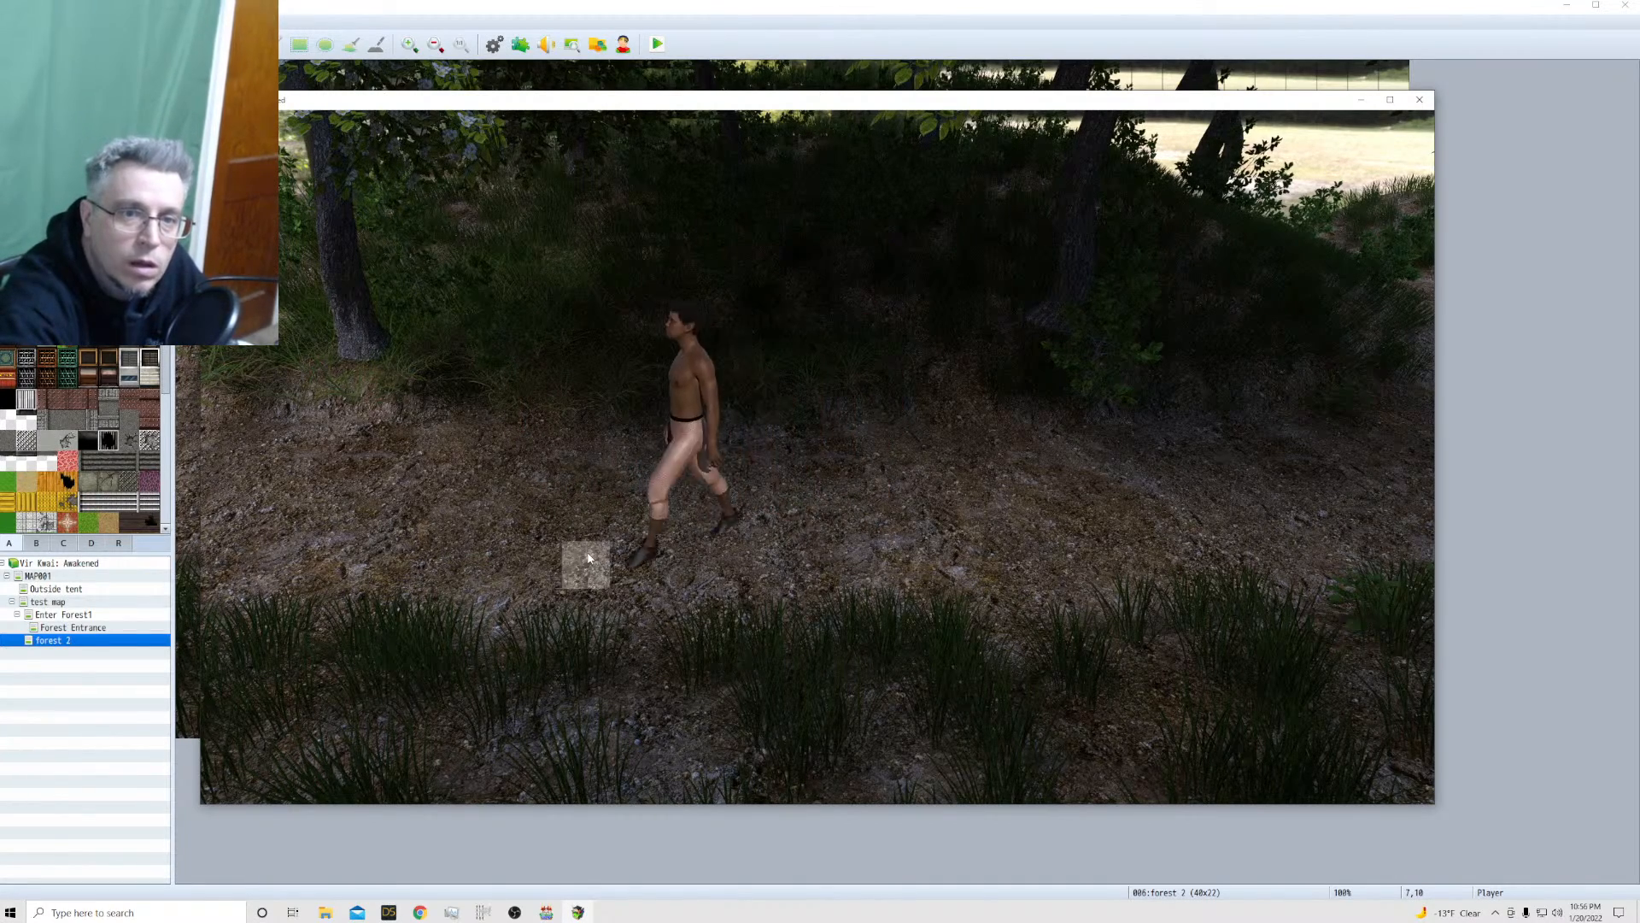
left_click(428, 418)
left_click(646, 357)
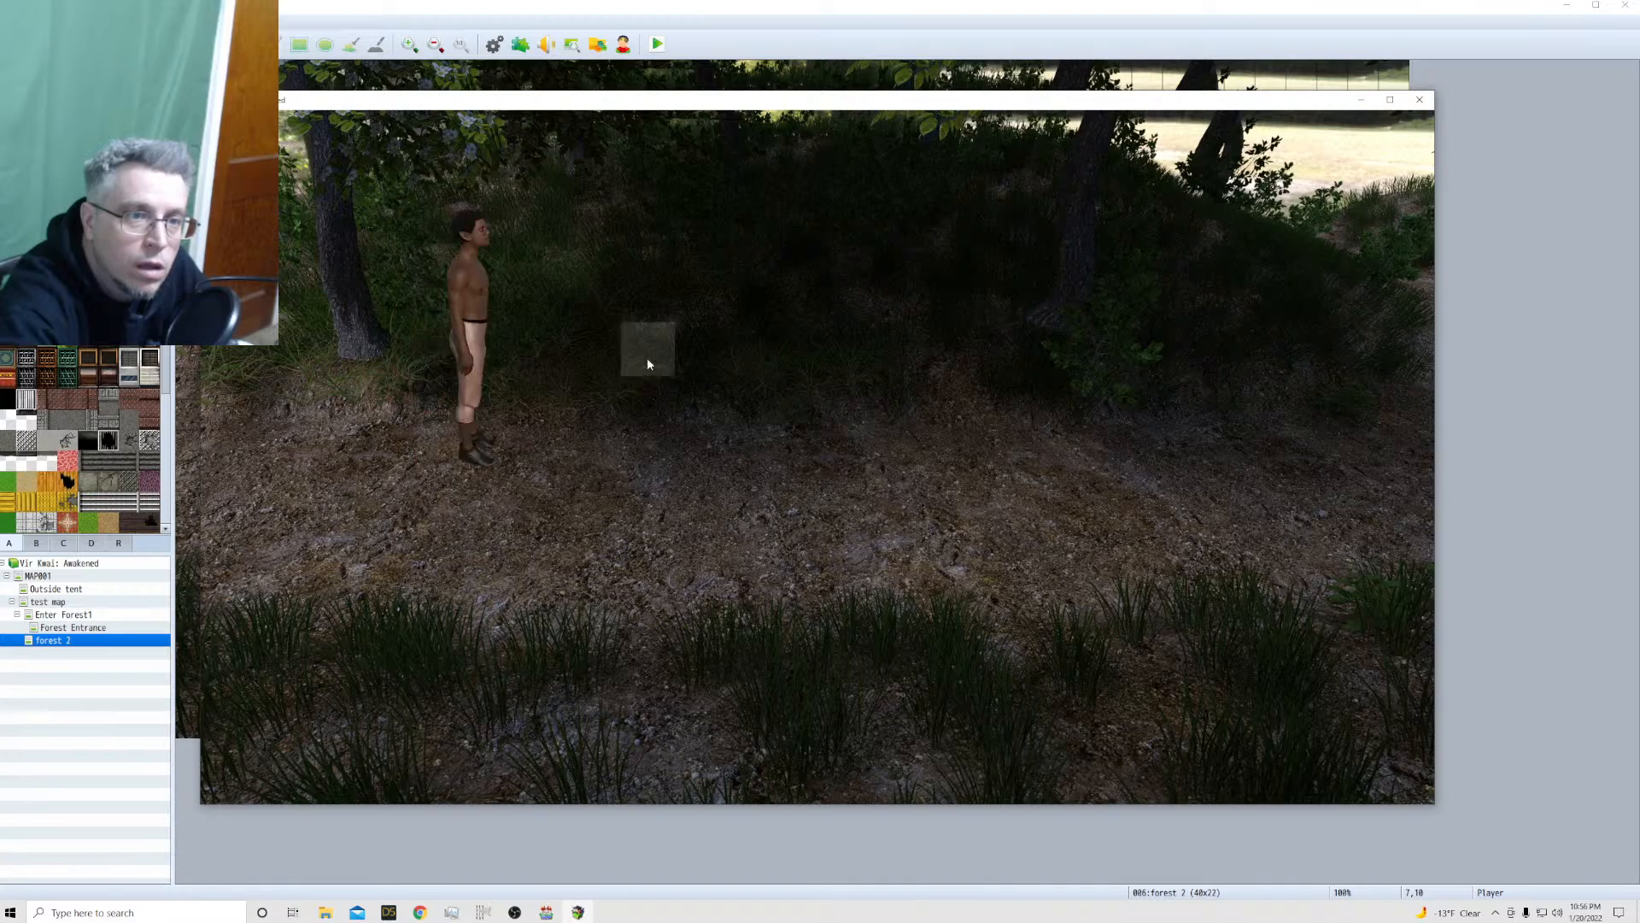
left_click(1418, 100)
Create an event at tile 11,11 on the forest 2 map and assign it the middle-column front-facing sprite from !$emily50
double_click(519, 424)
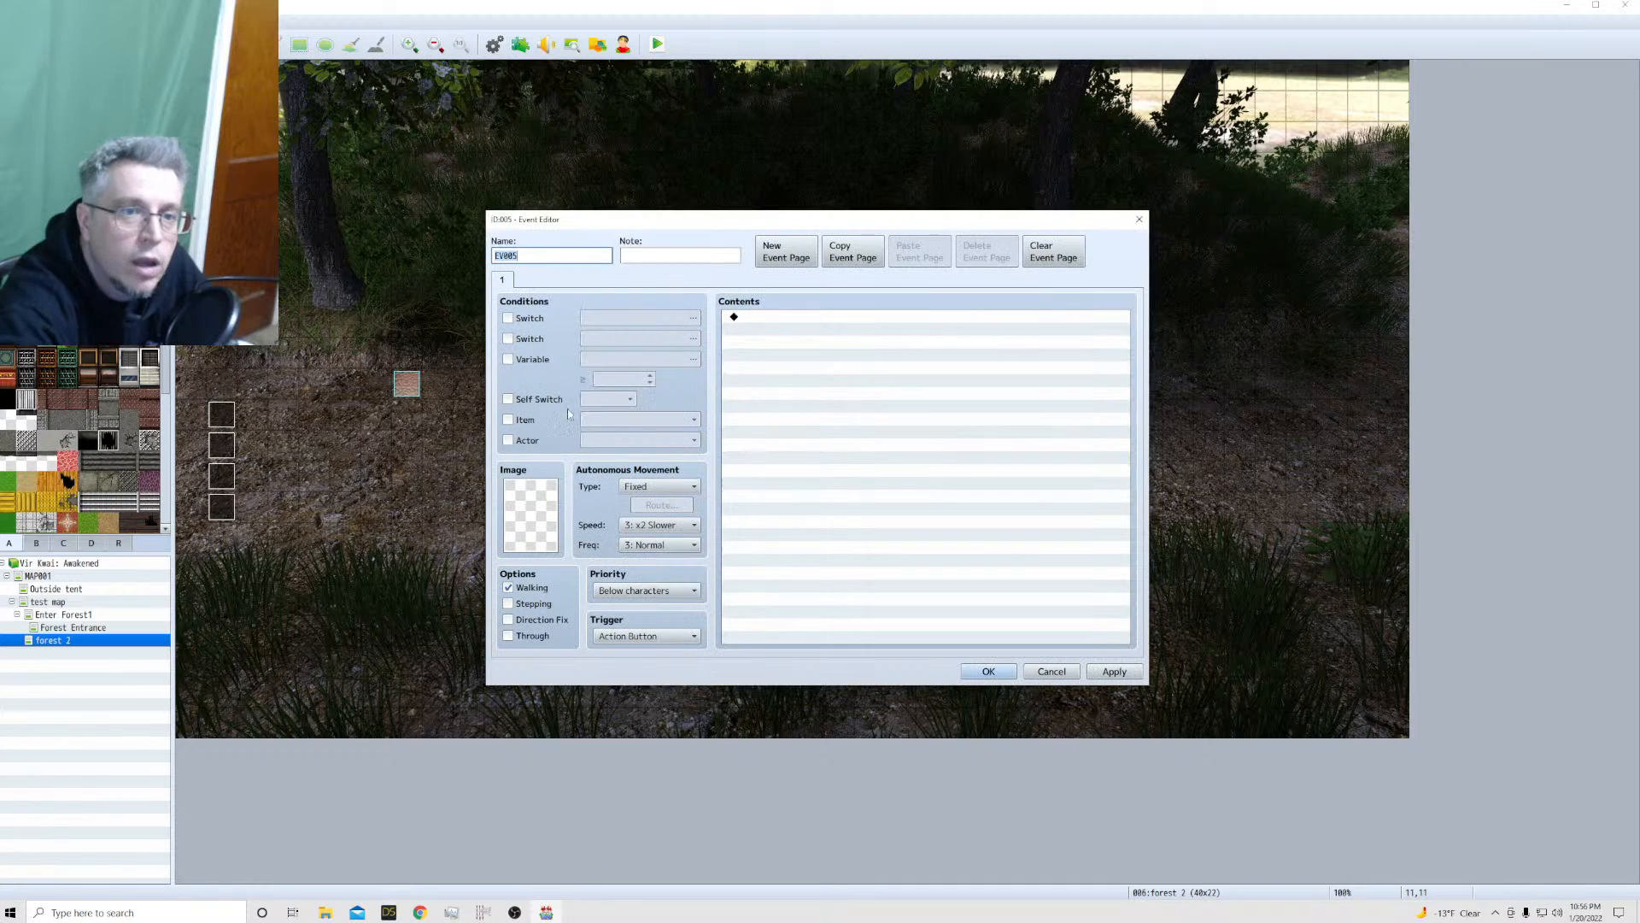
double_click(552, 542)
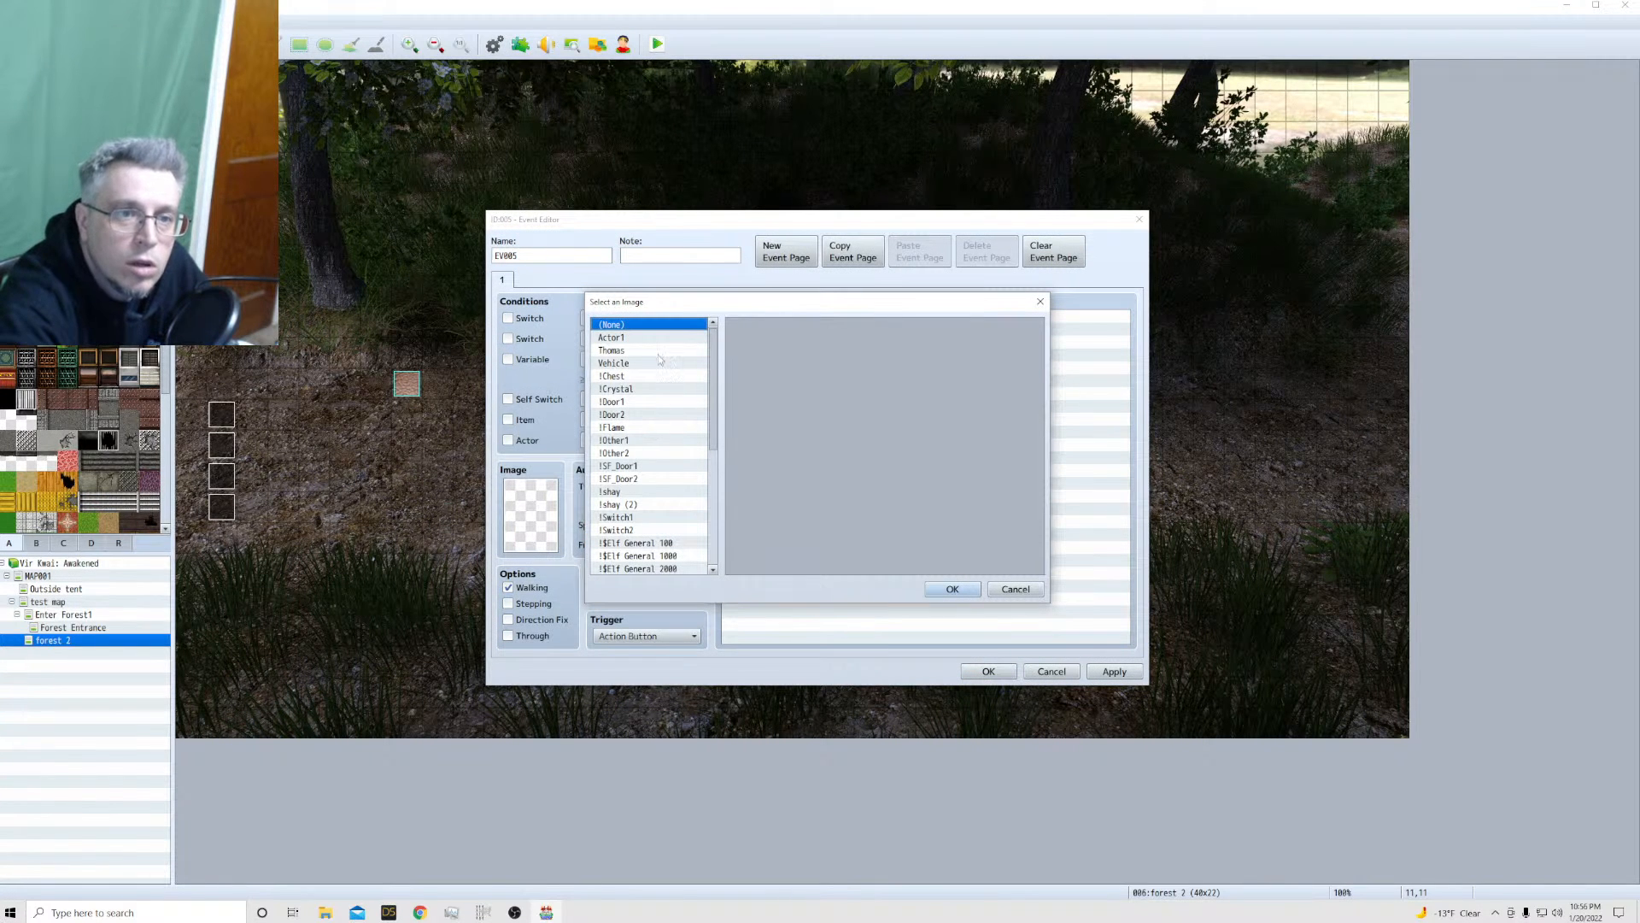
scroll(646, 511, "down", 2)
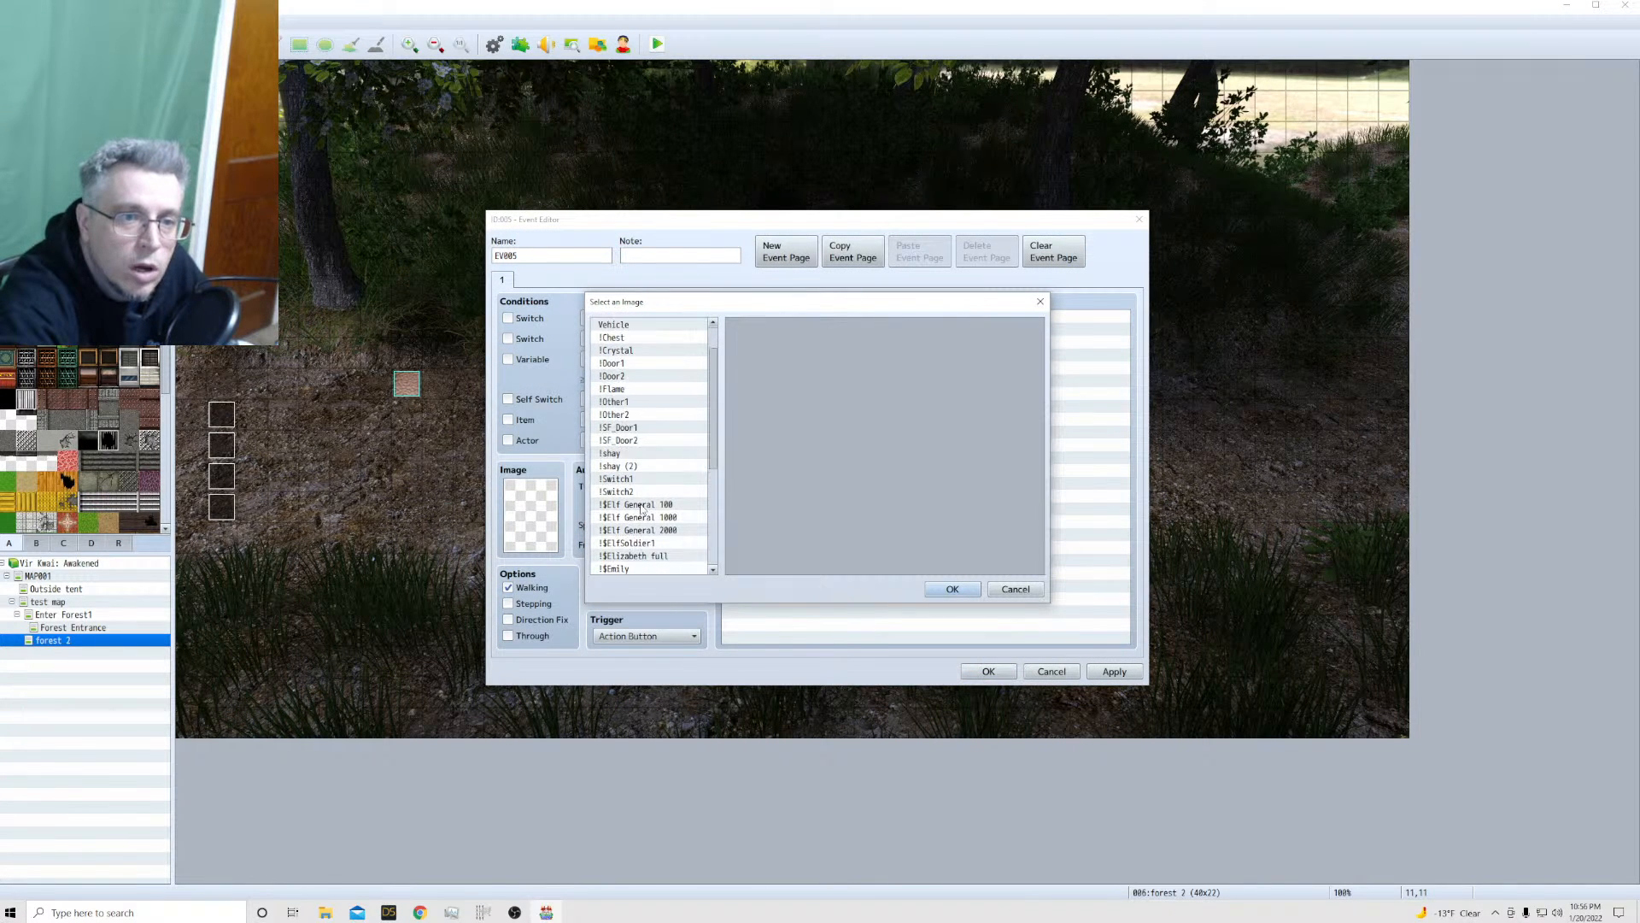
scroll(641, 504, "down", 4)
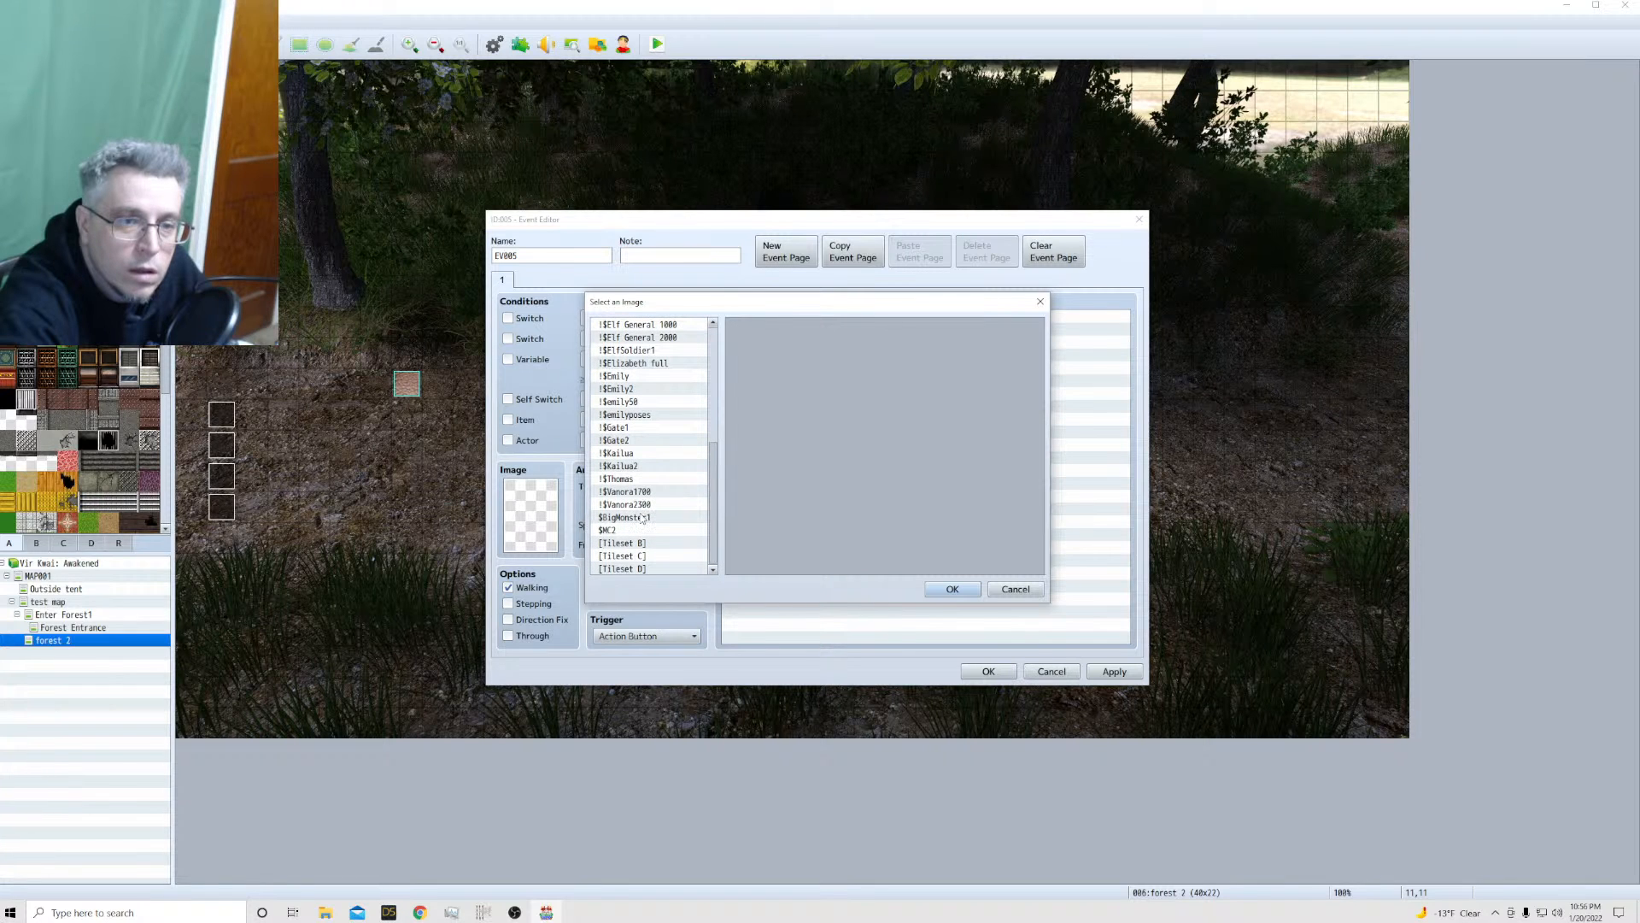
scroll(643, 518, "up", 1)
scroll(642, 518, "up", 1)
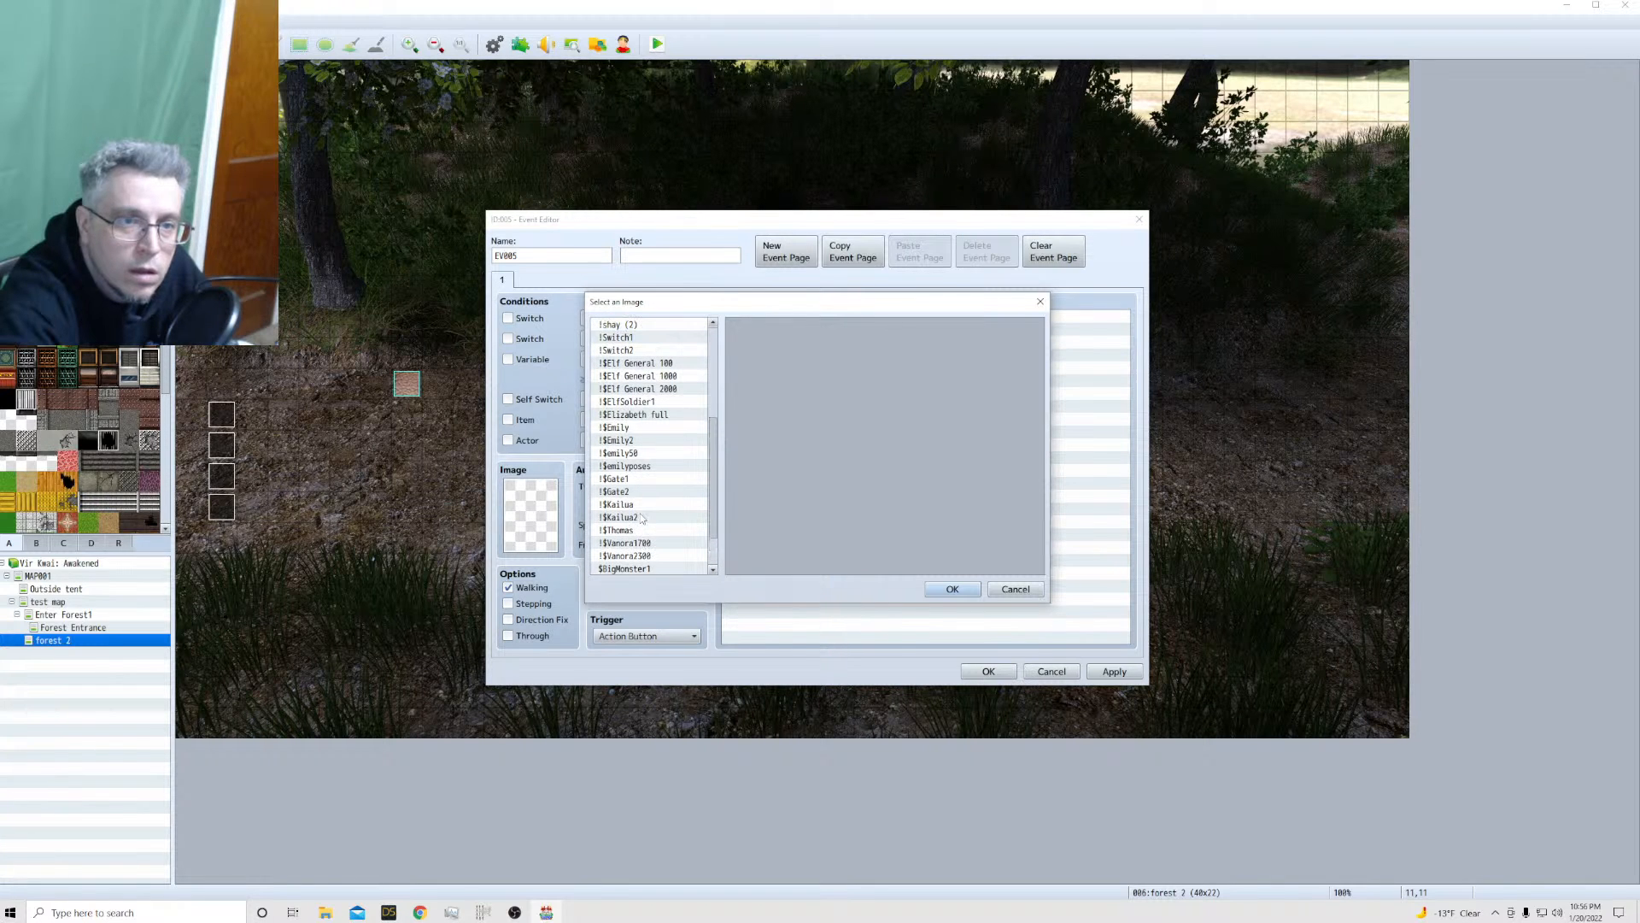
left_click(643, 453)
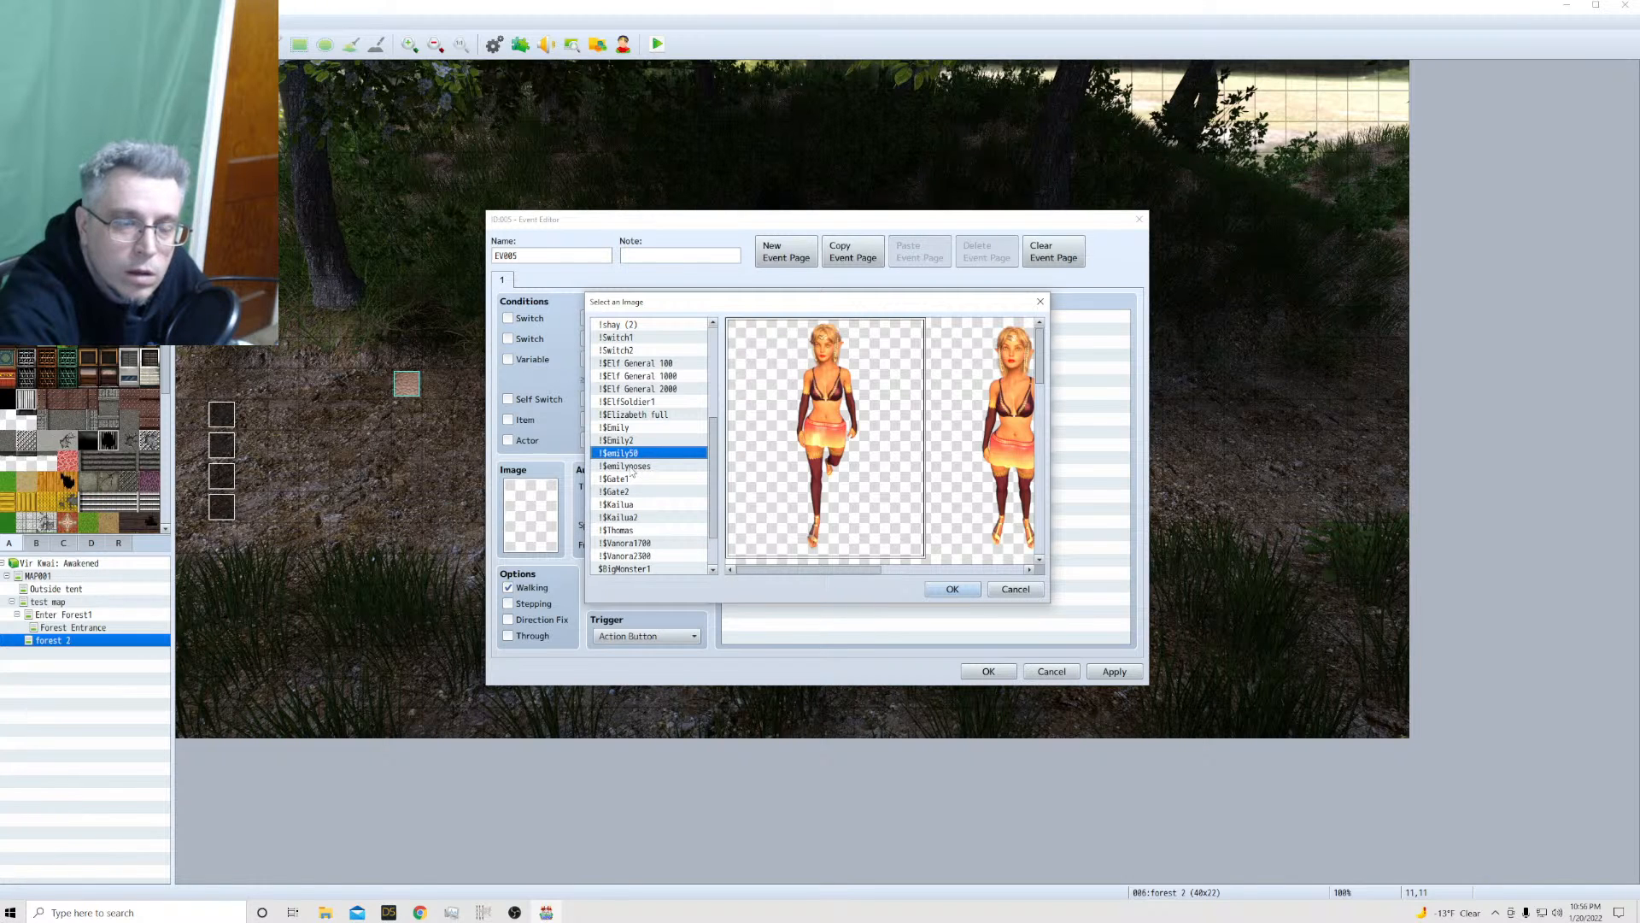
left_click(983, 475)
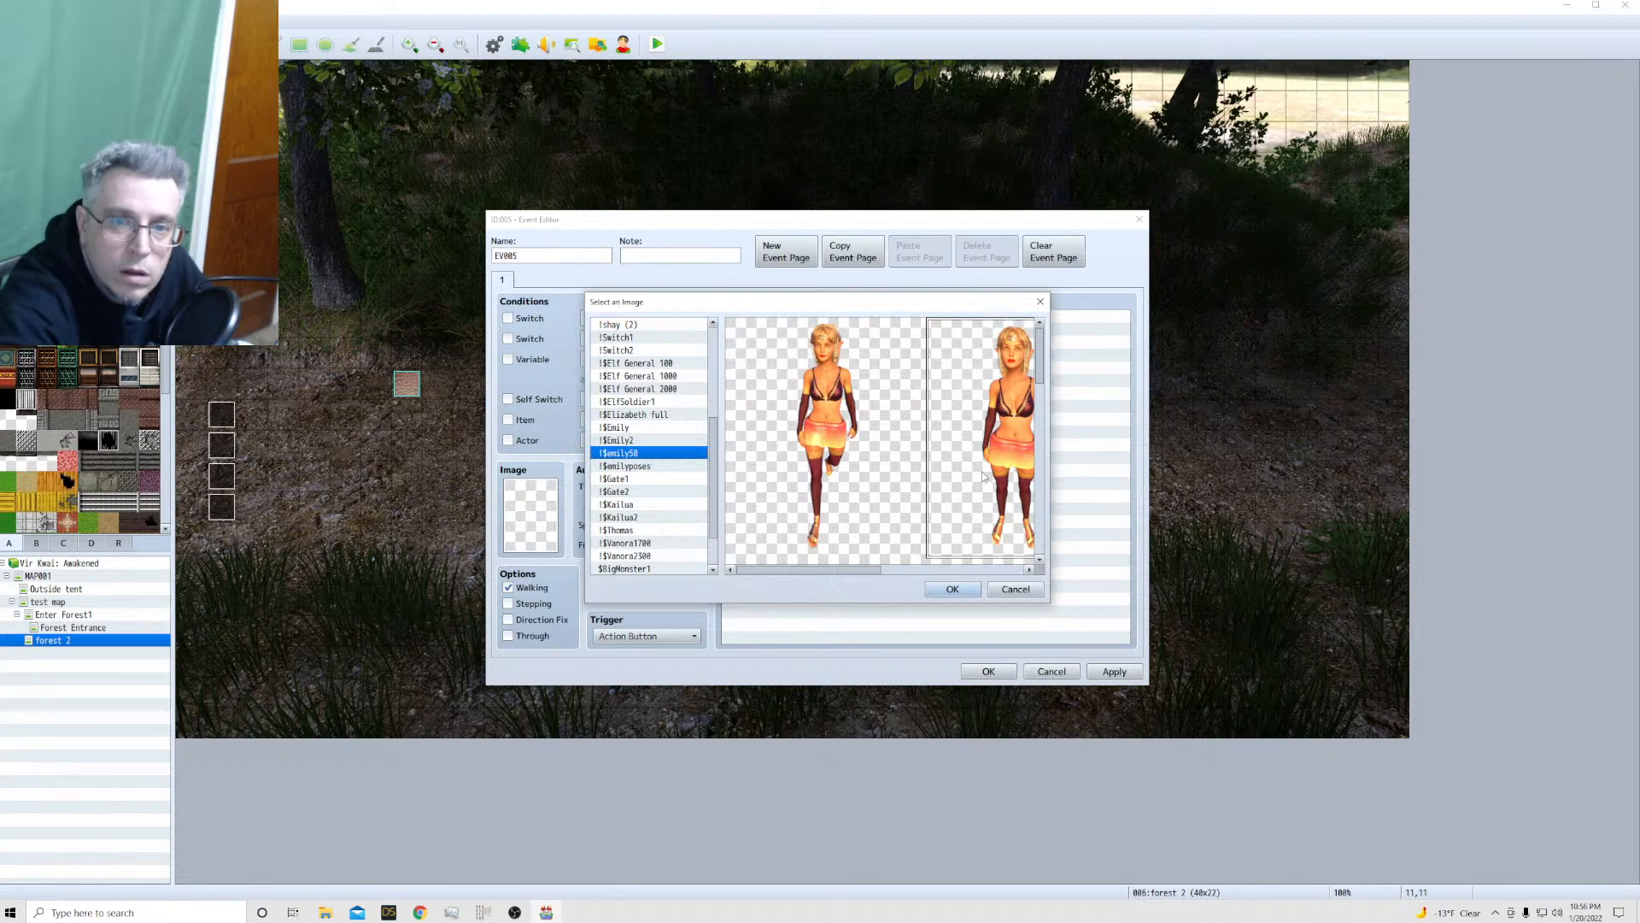
left_click(951, 589)
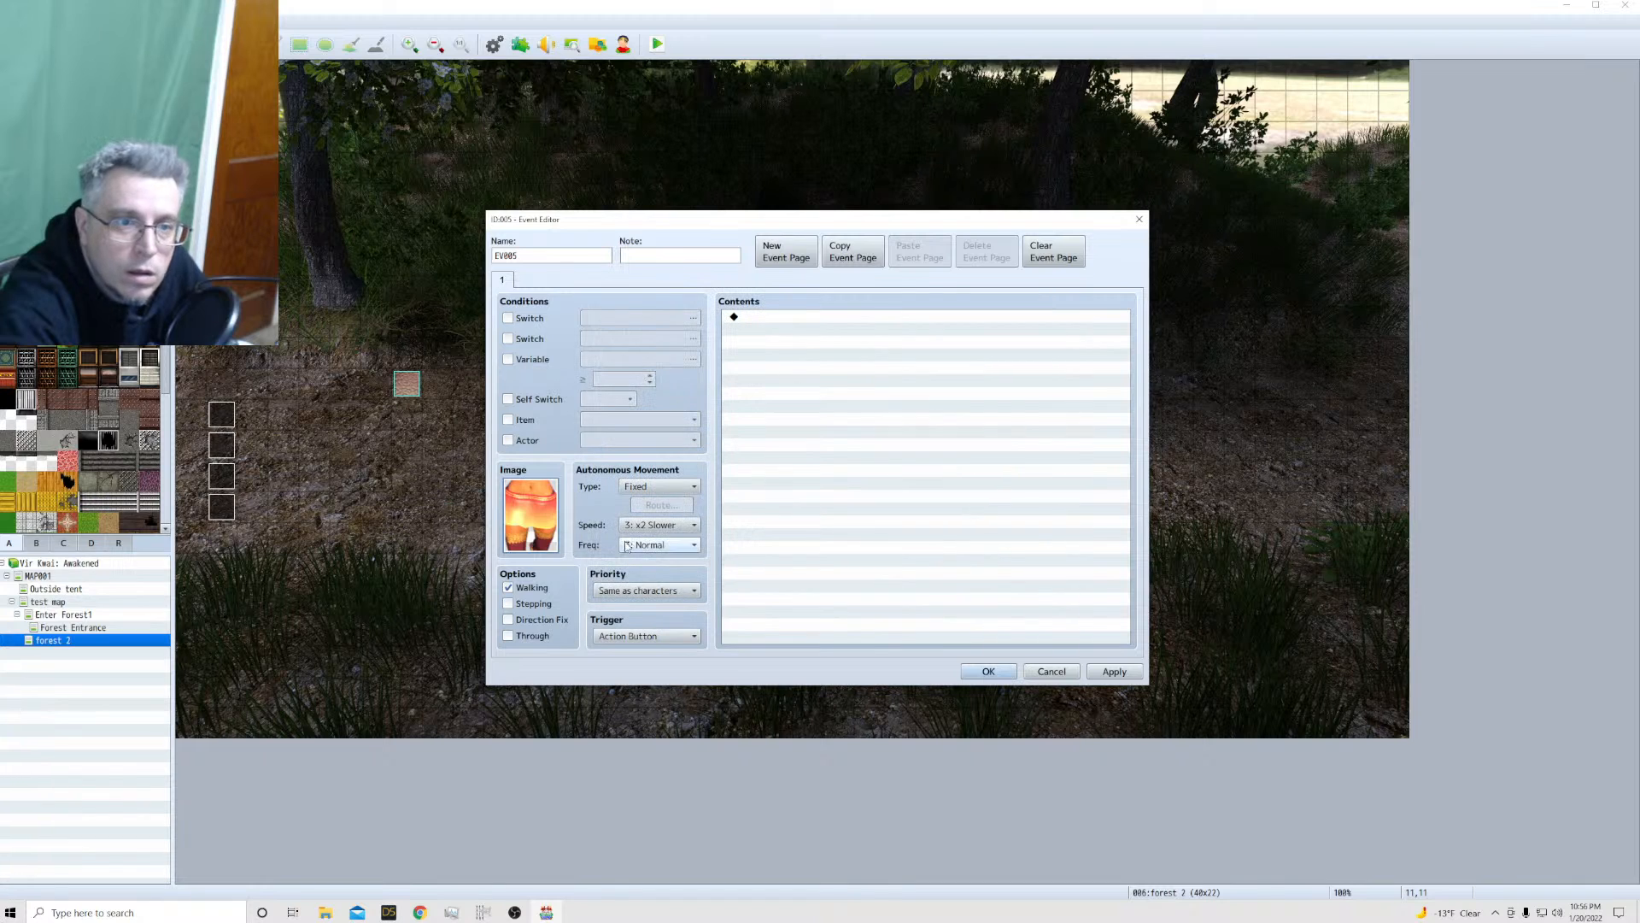
Set the new event's autonomous movement type to Random and save the event
left_click(679, 486)
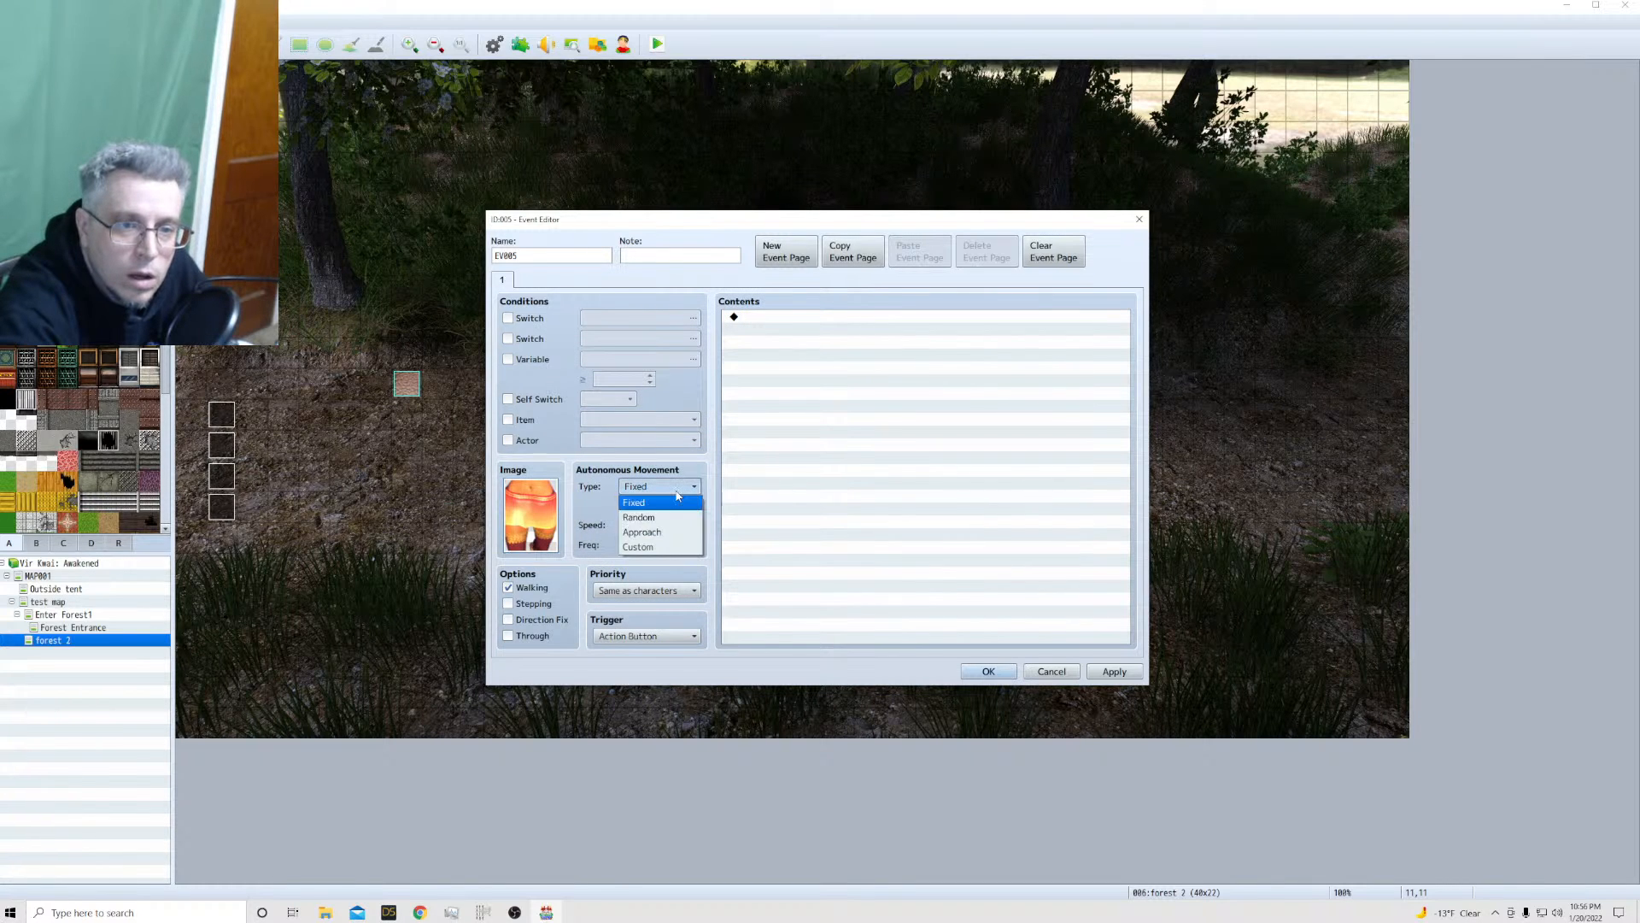
left_click(658, 516)
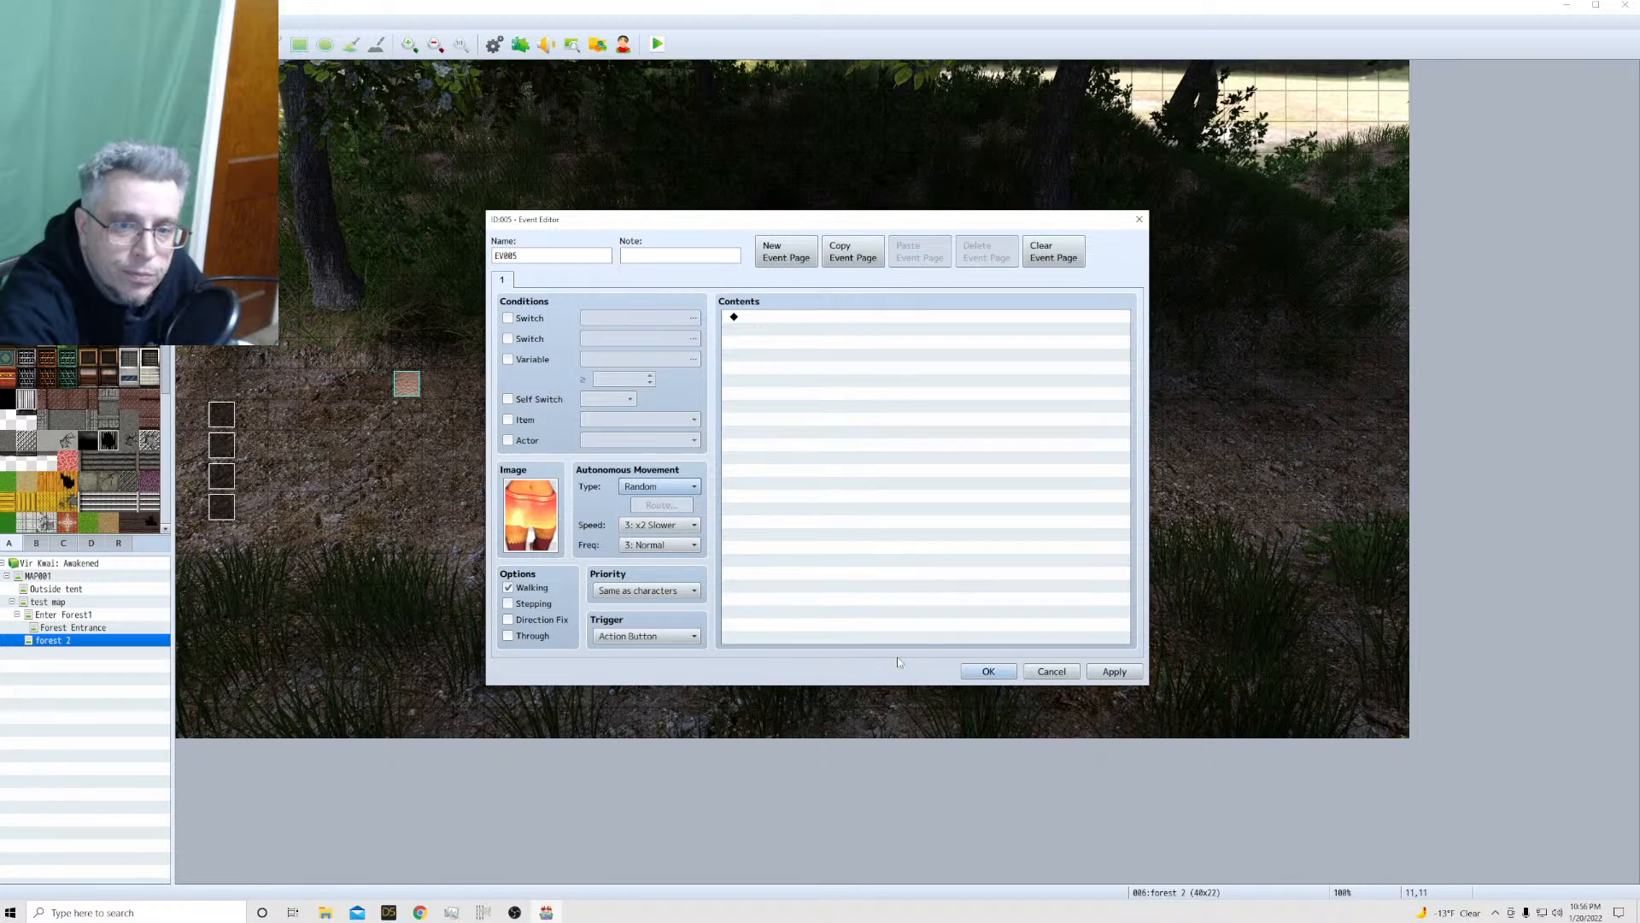
left_click(989, 671)
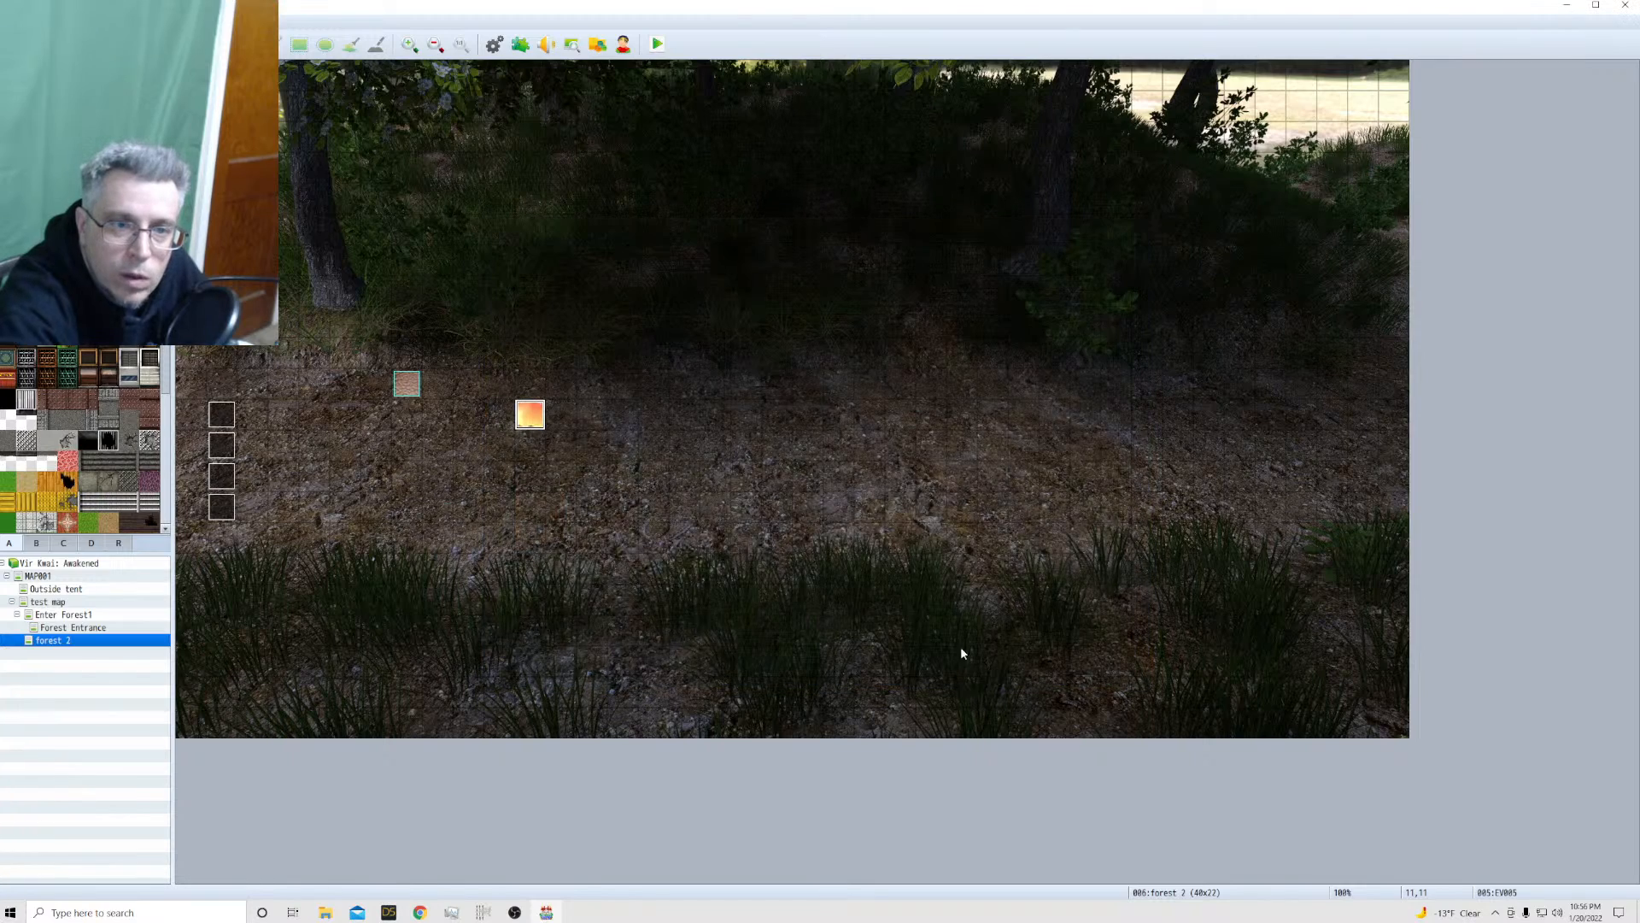
Playtest a new game, walking Kailua around and beside the Emily event to compare their sizes, and close the playtest
left_click(659, 45)
left_click(740, 475)
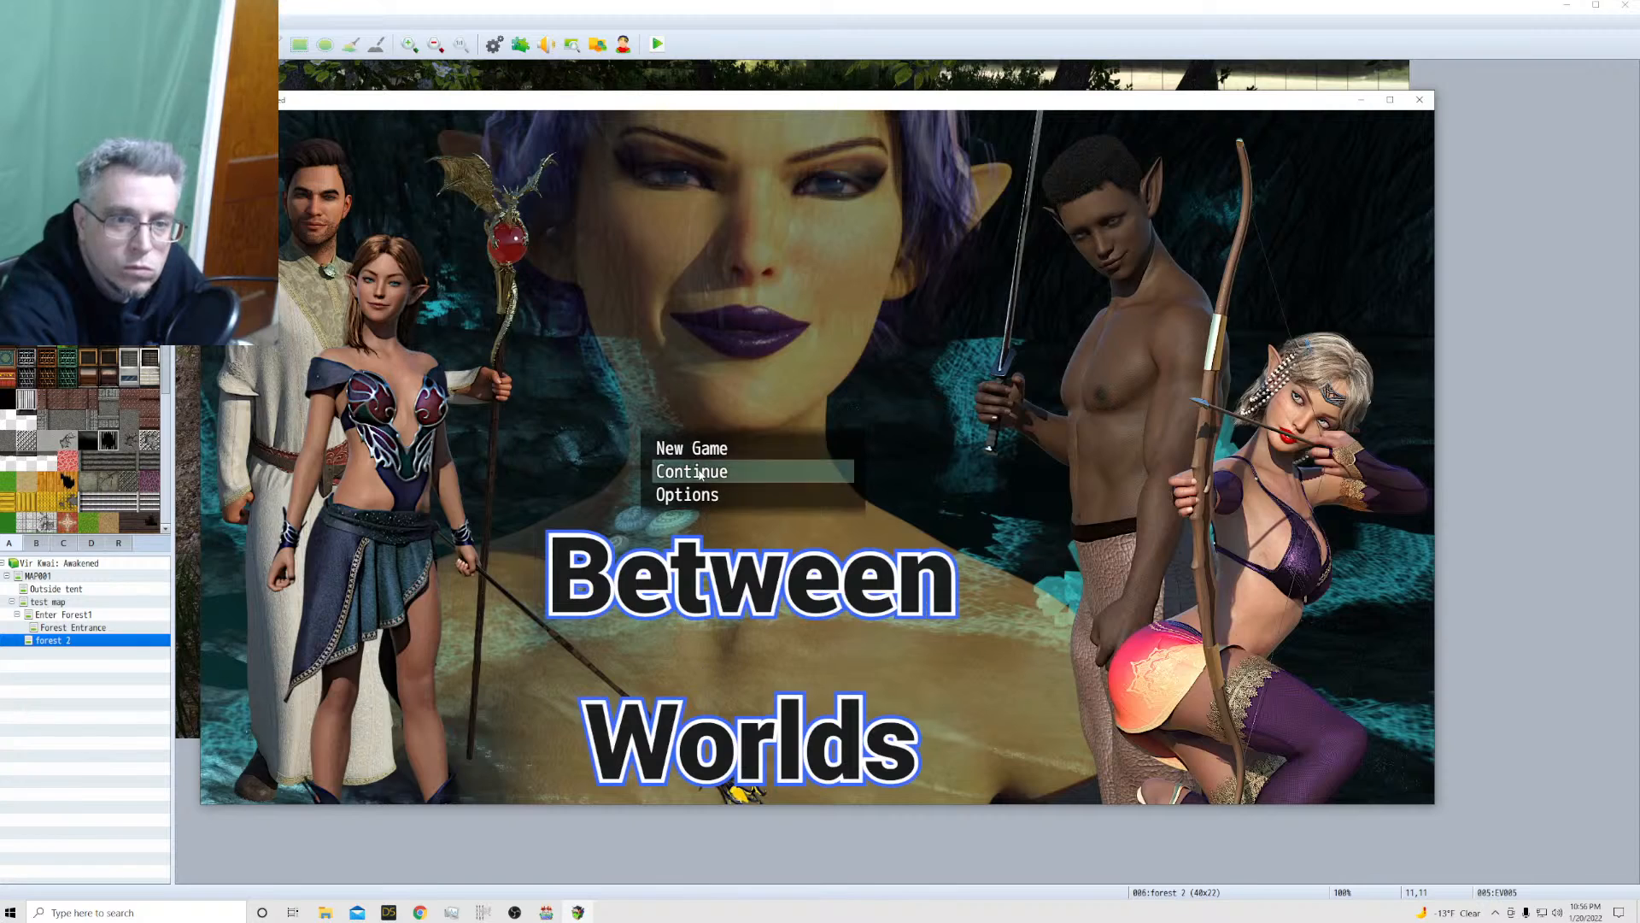
key("Up")
key("Return")
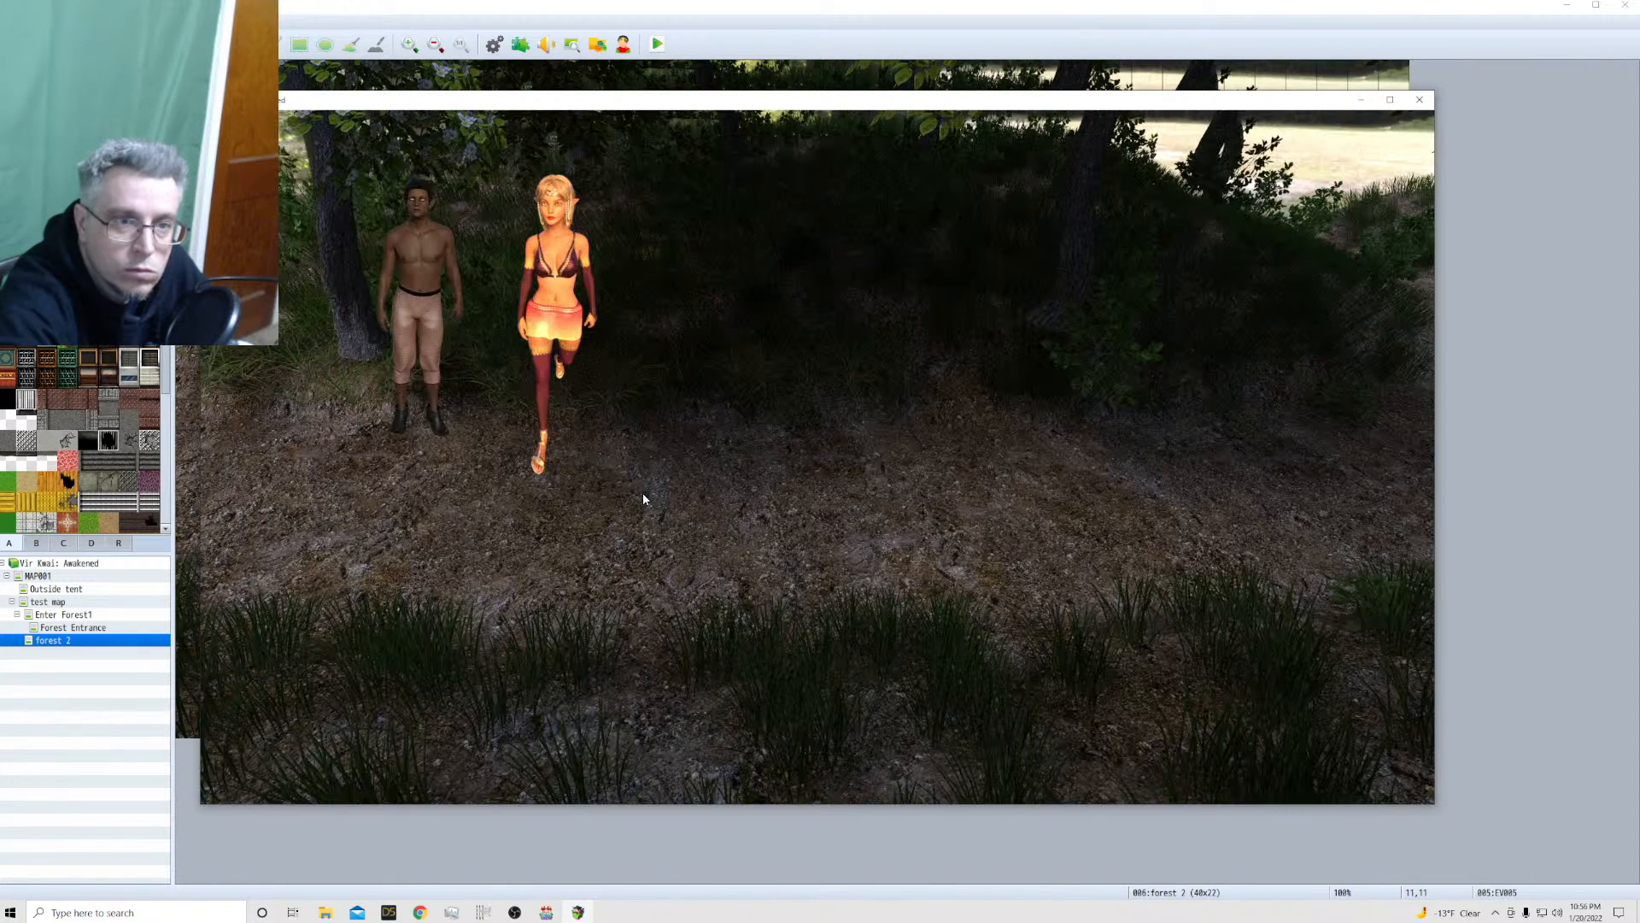
left_click(604, 561)
left_click(647, 533)
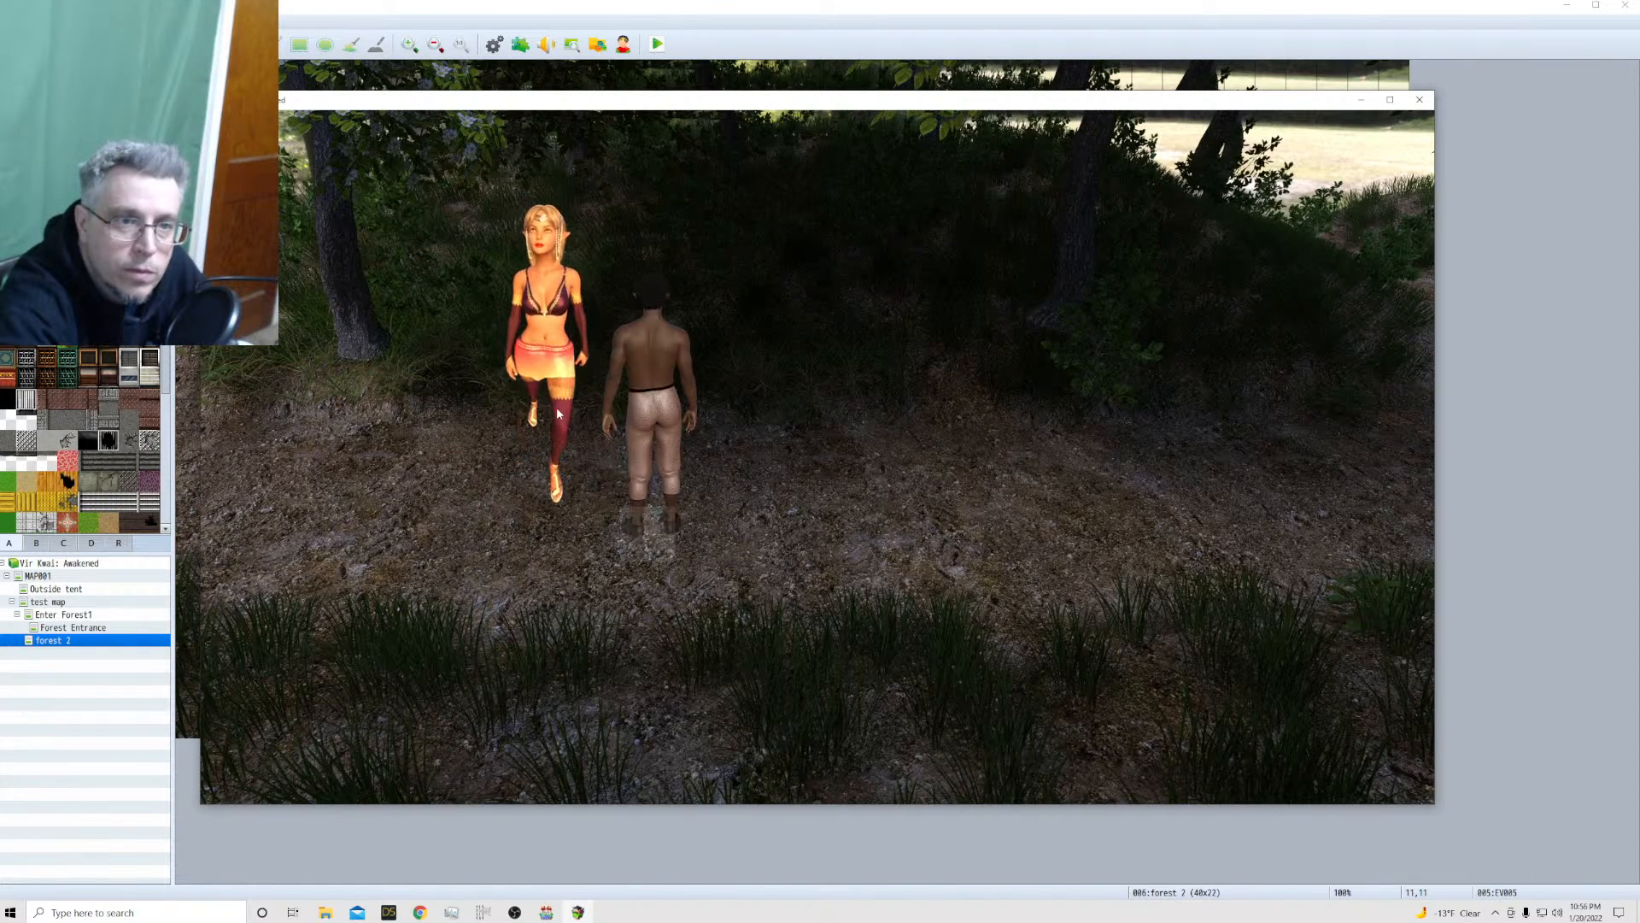
left_click(479, 403)
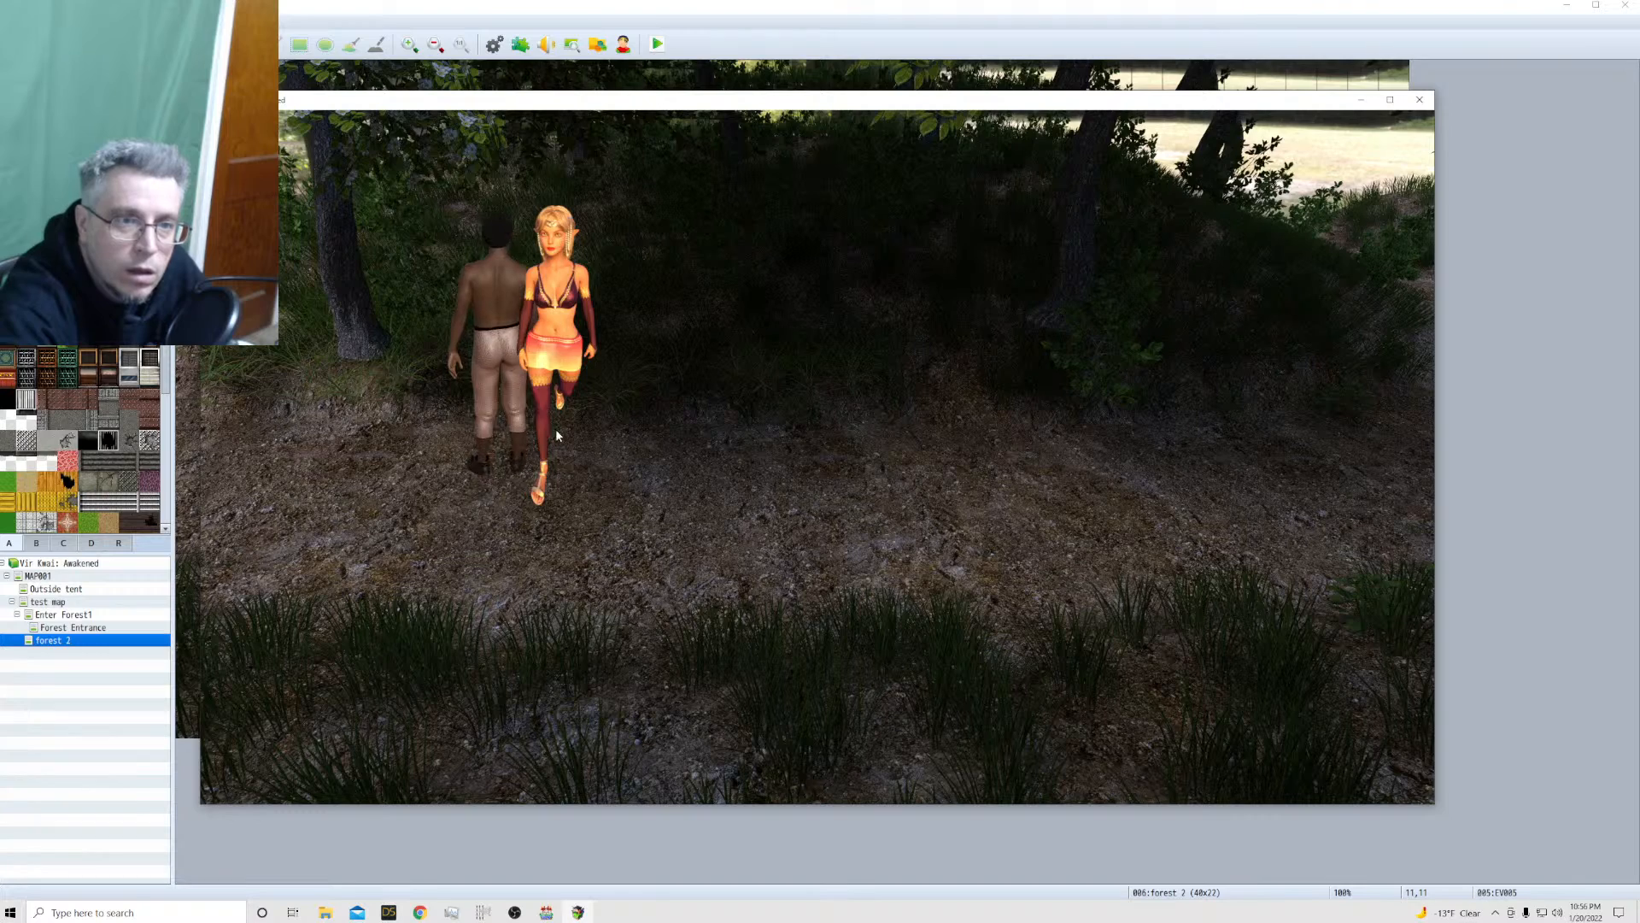
left_click(561, 434)
left_click(603, 516)
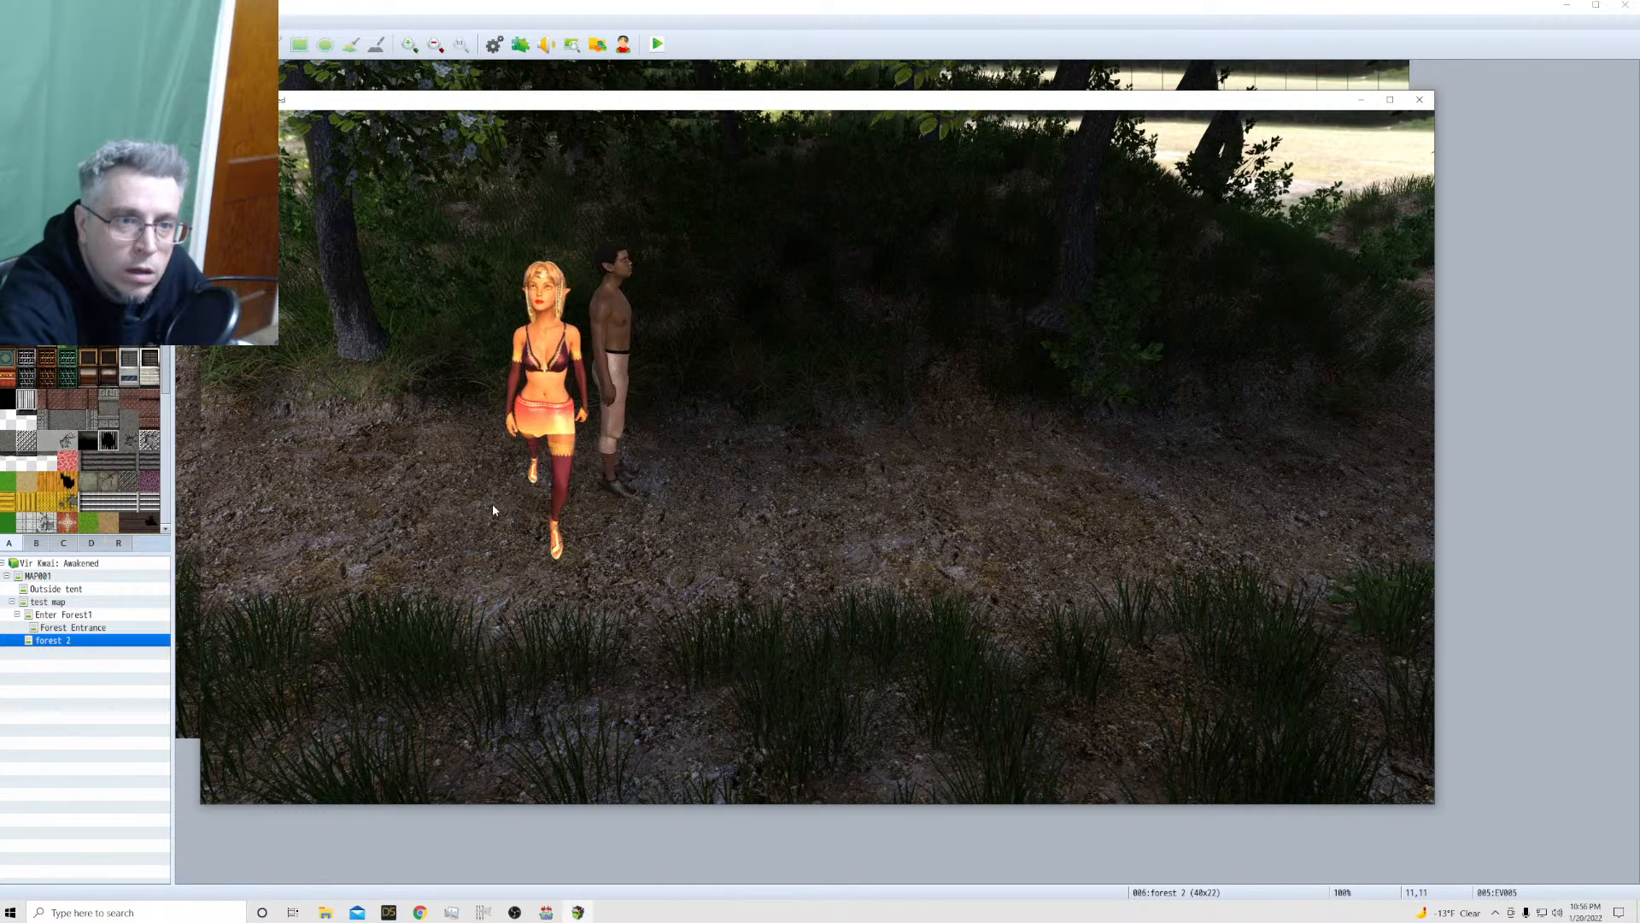
left_click(489, 527)
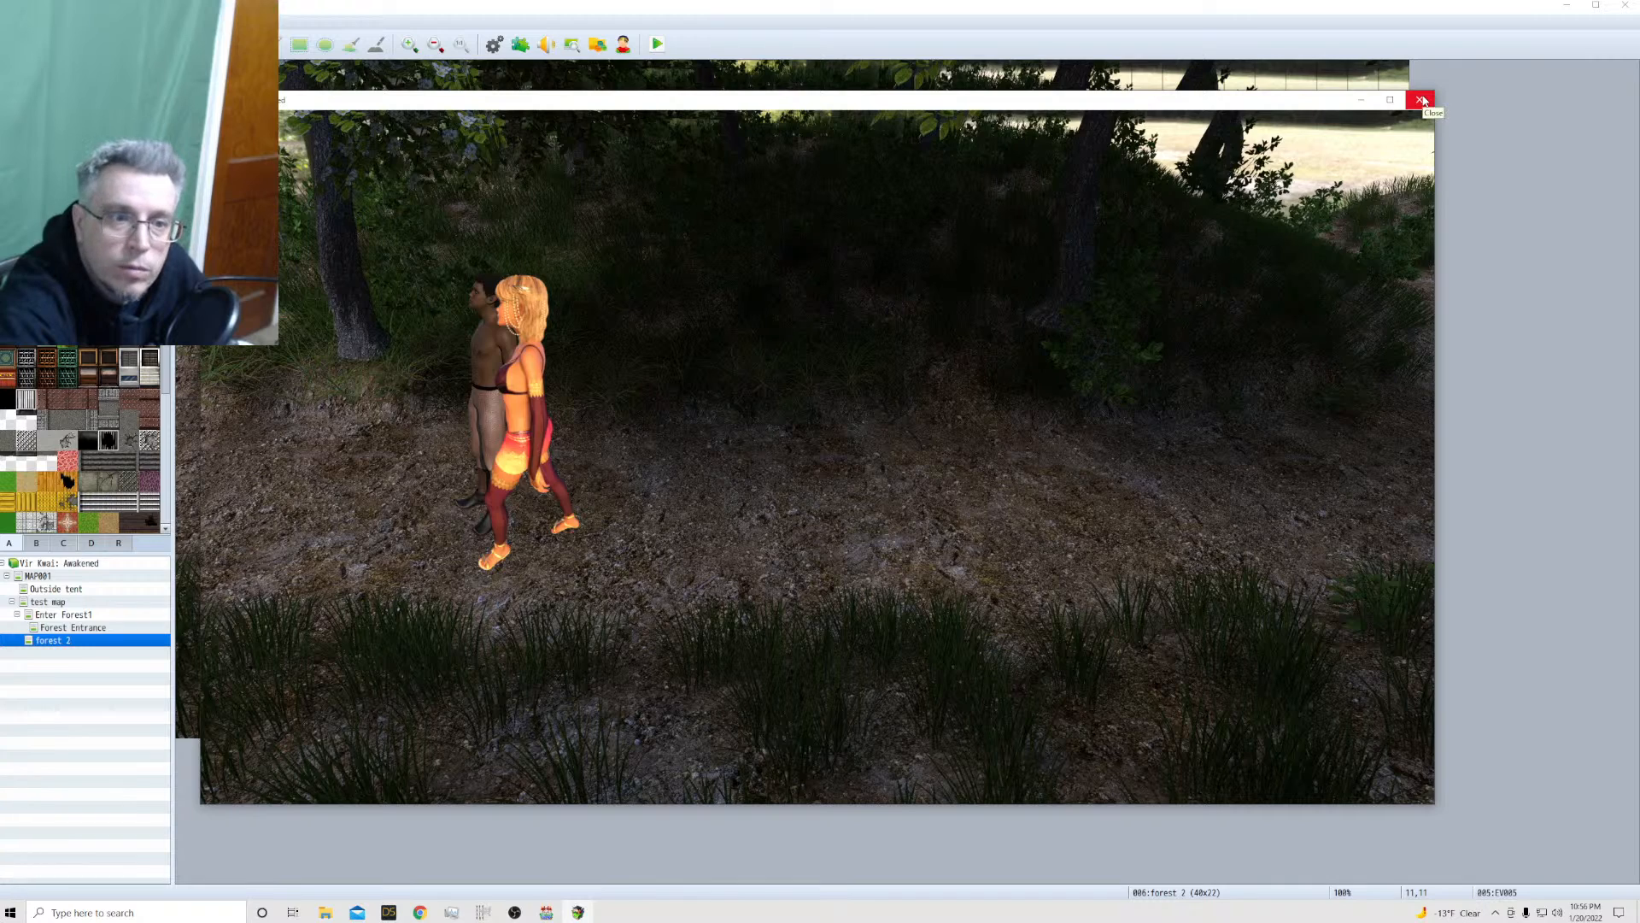
left_click(1423, 101)
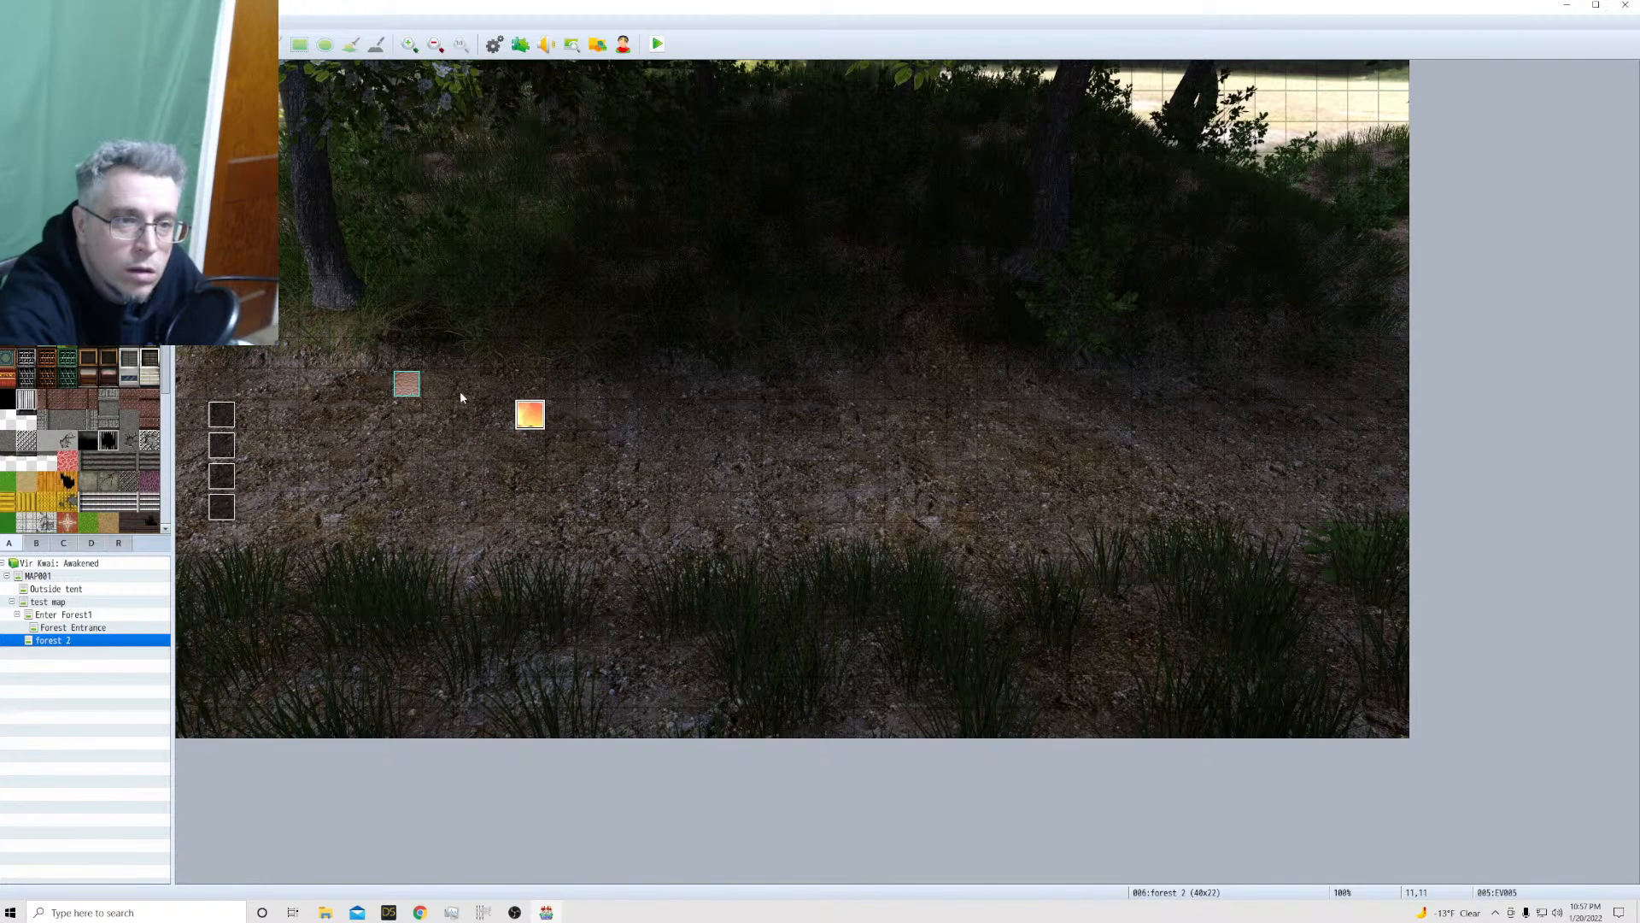
Change the Emily event's image to the first sprite of !$Emily2 and save the event
double_click(523, 417)
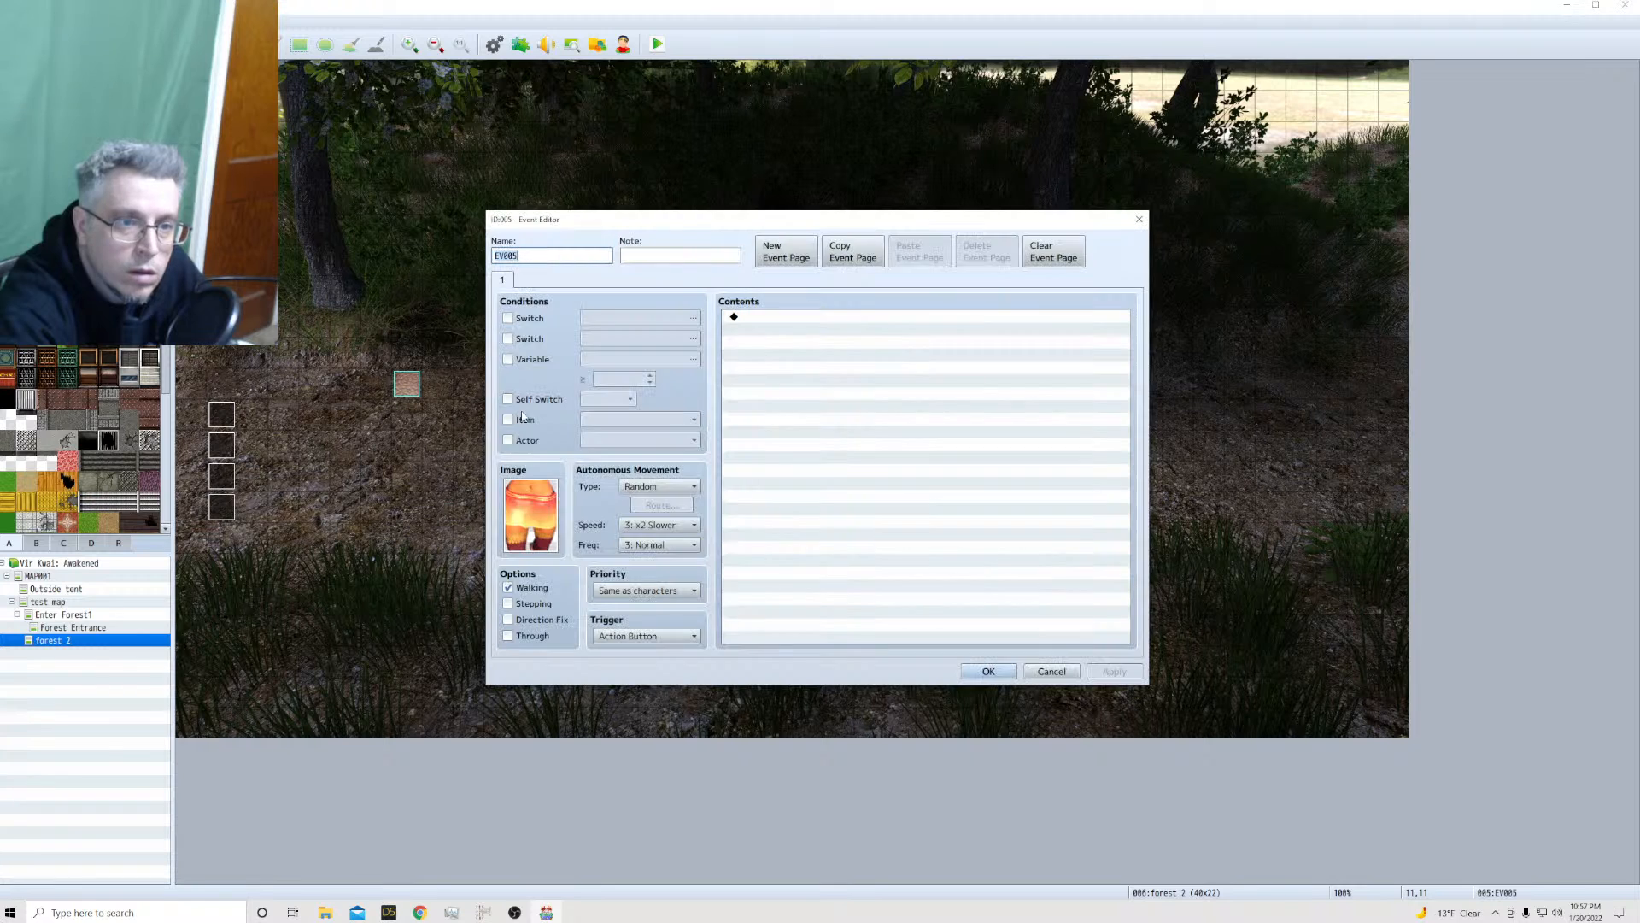
double_click(530, 509)
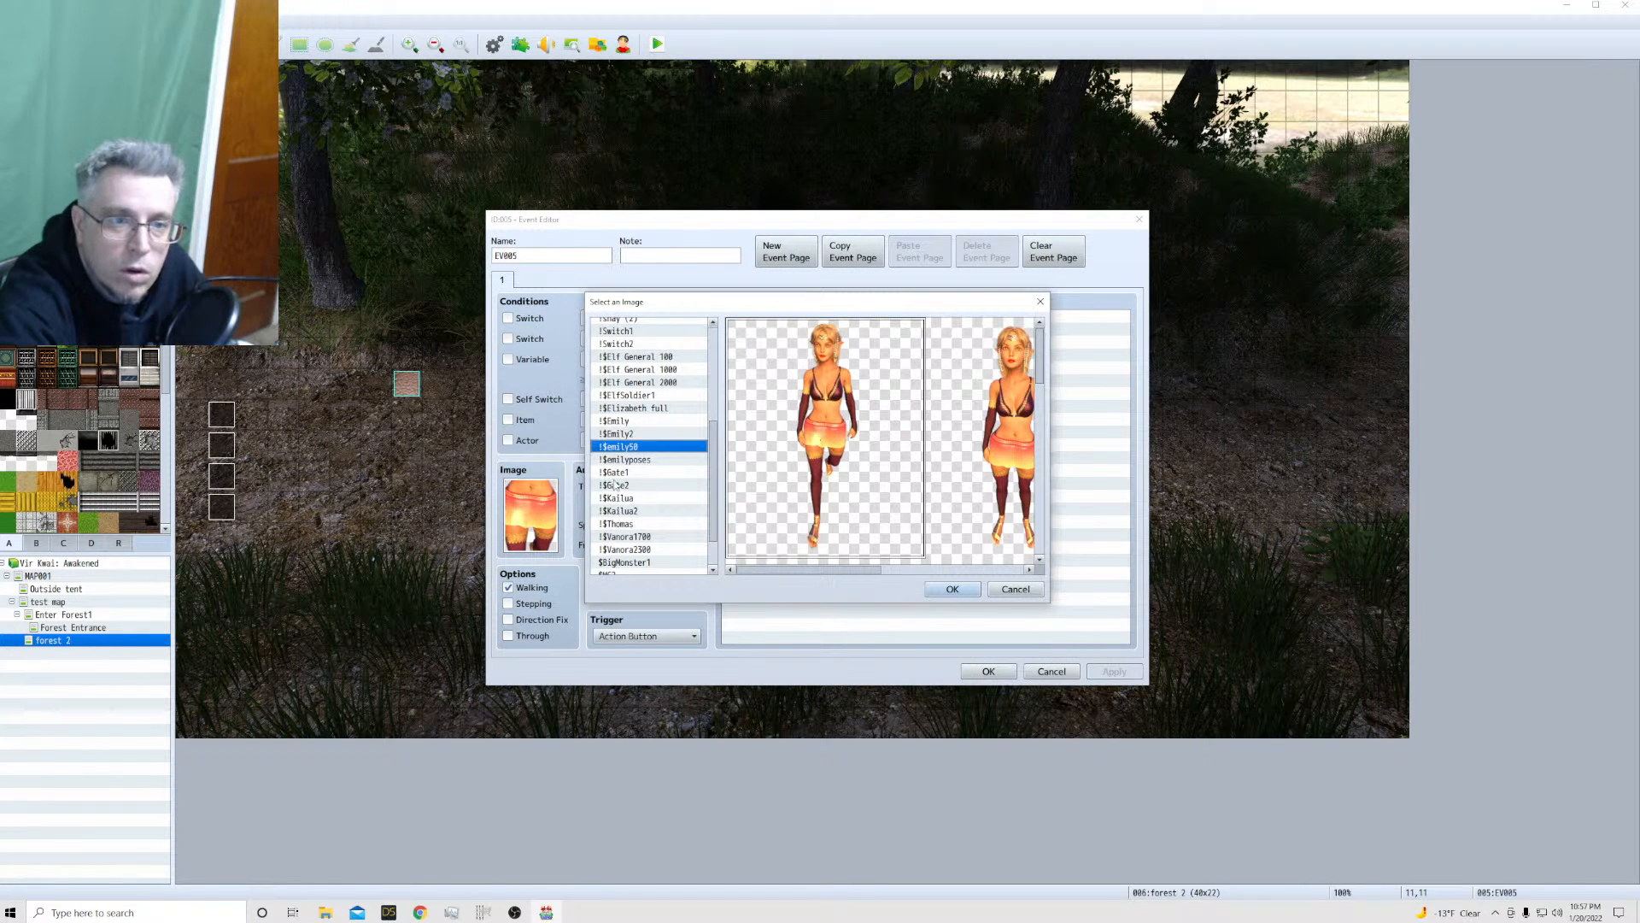
left_click(624, 434)
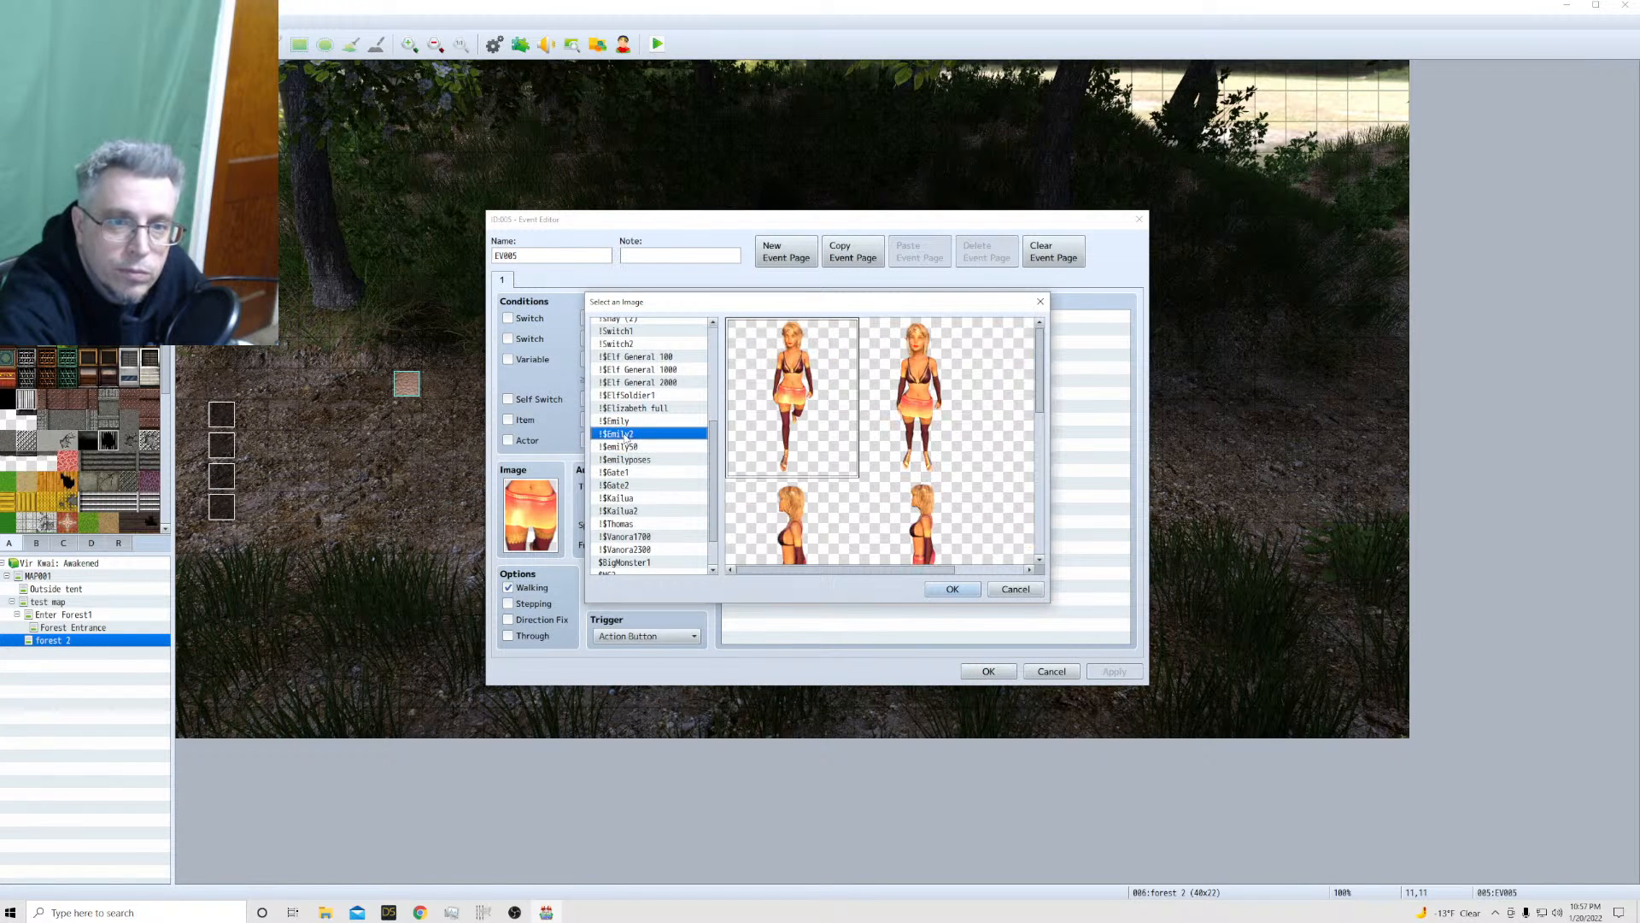
left_click(940, 590)
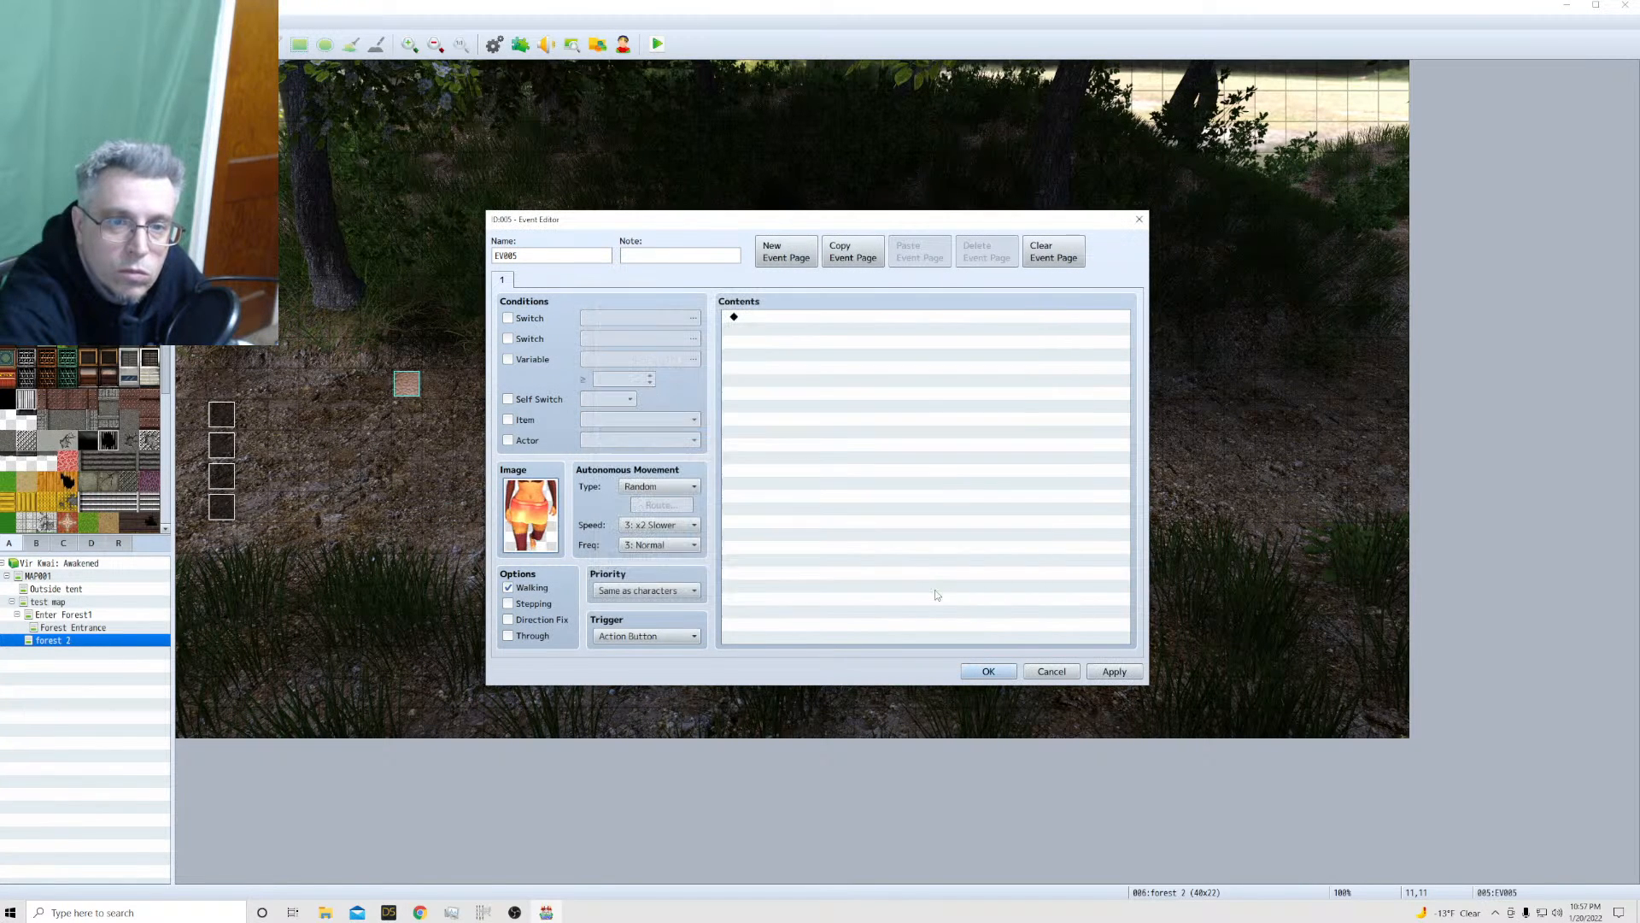
left_click(988, 671)
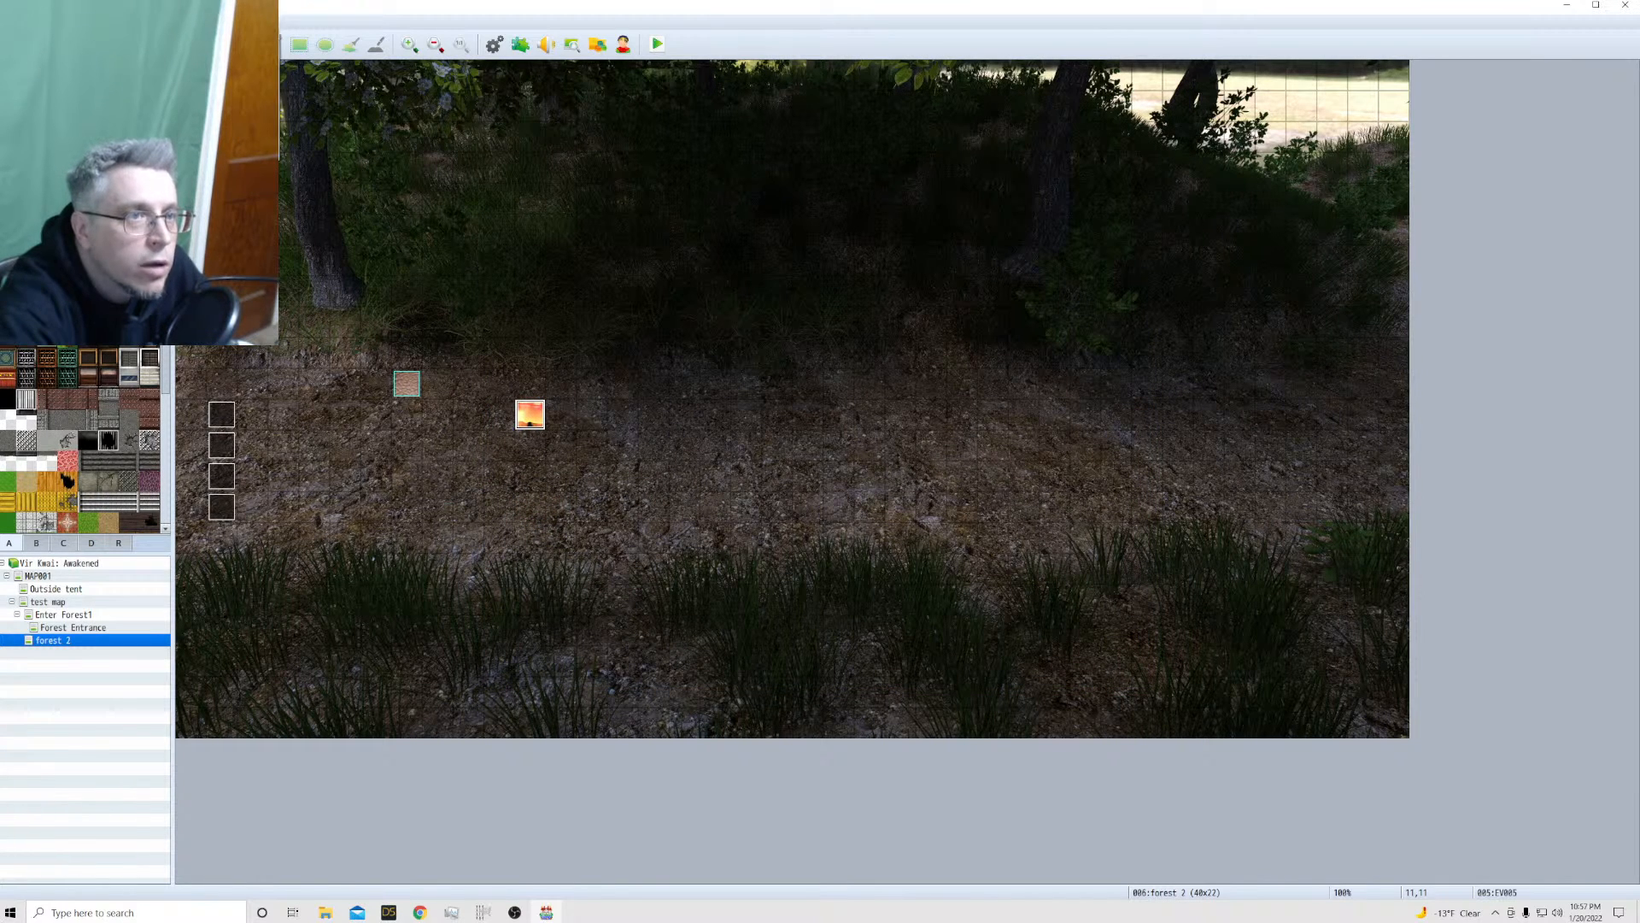
Check which character walk sheet is assigned to the Vanora actor in the database
key("F9")
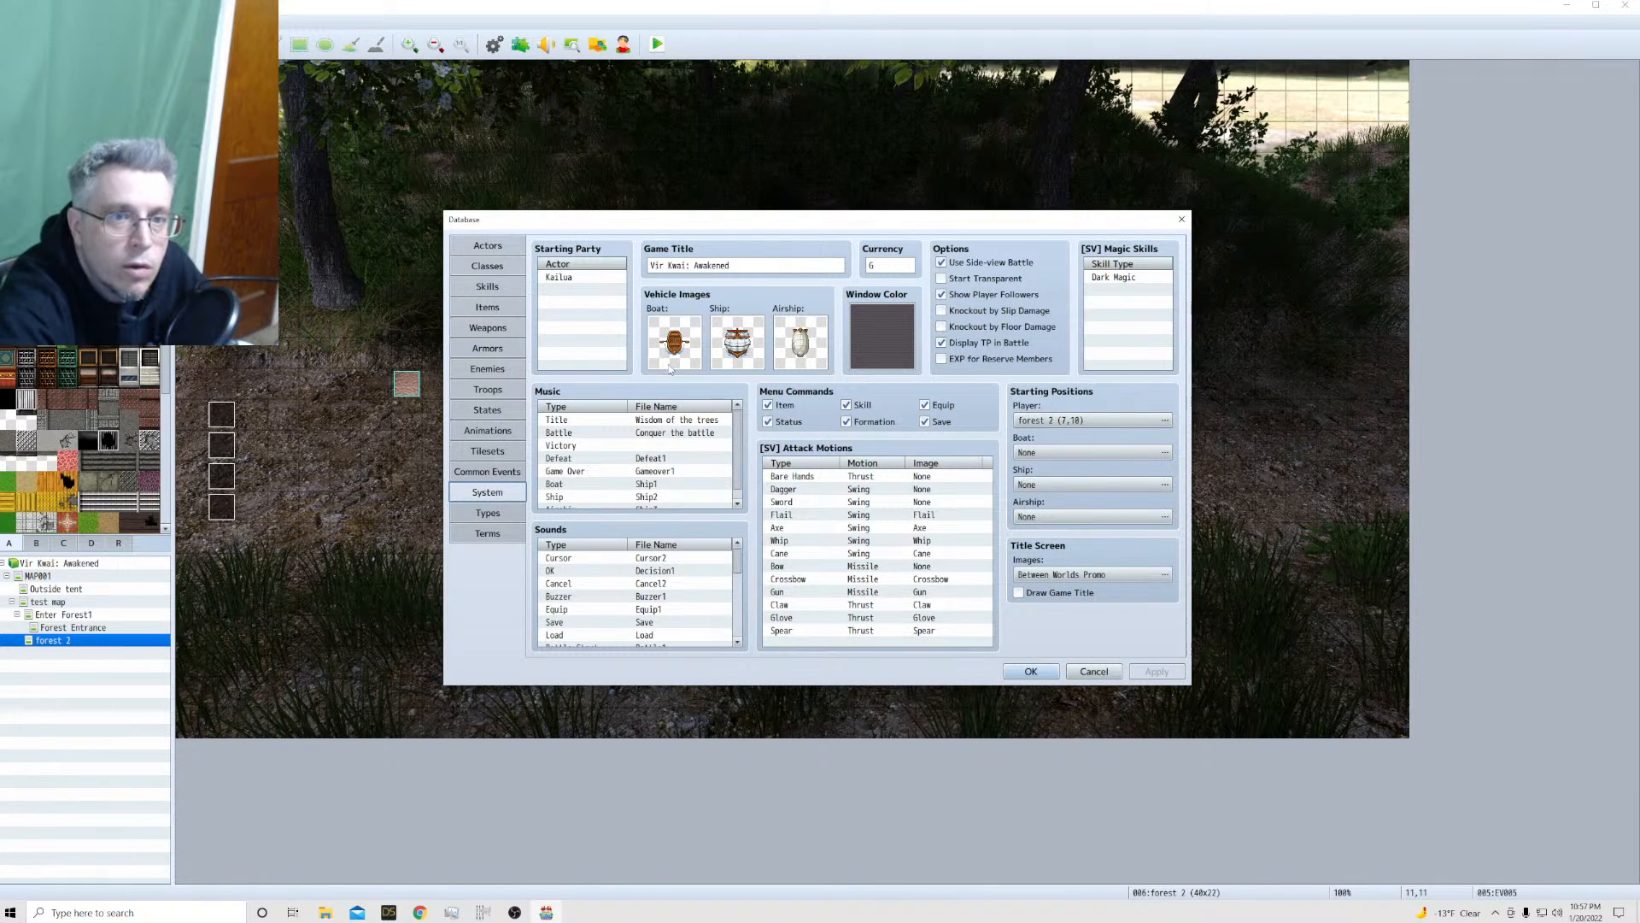
left_click(479, 246)
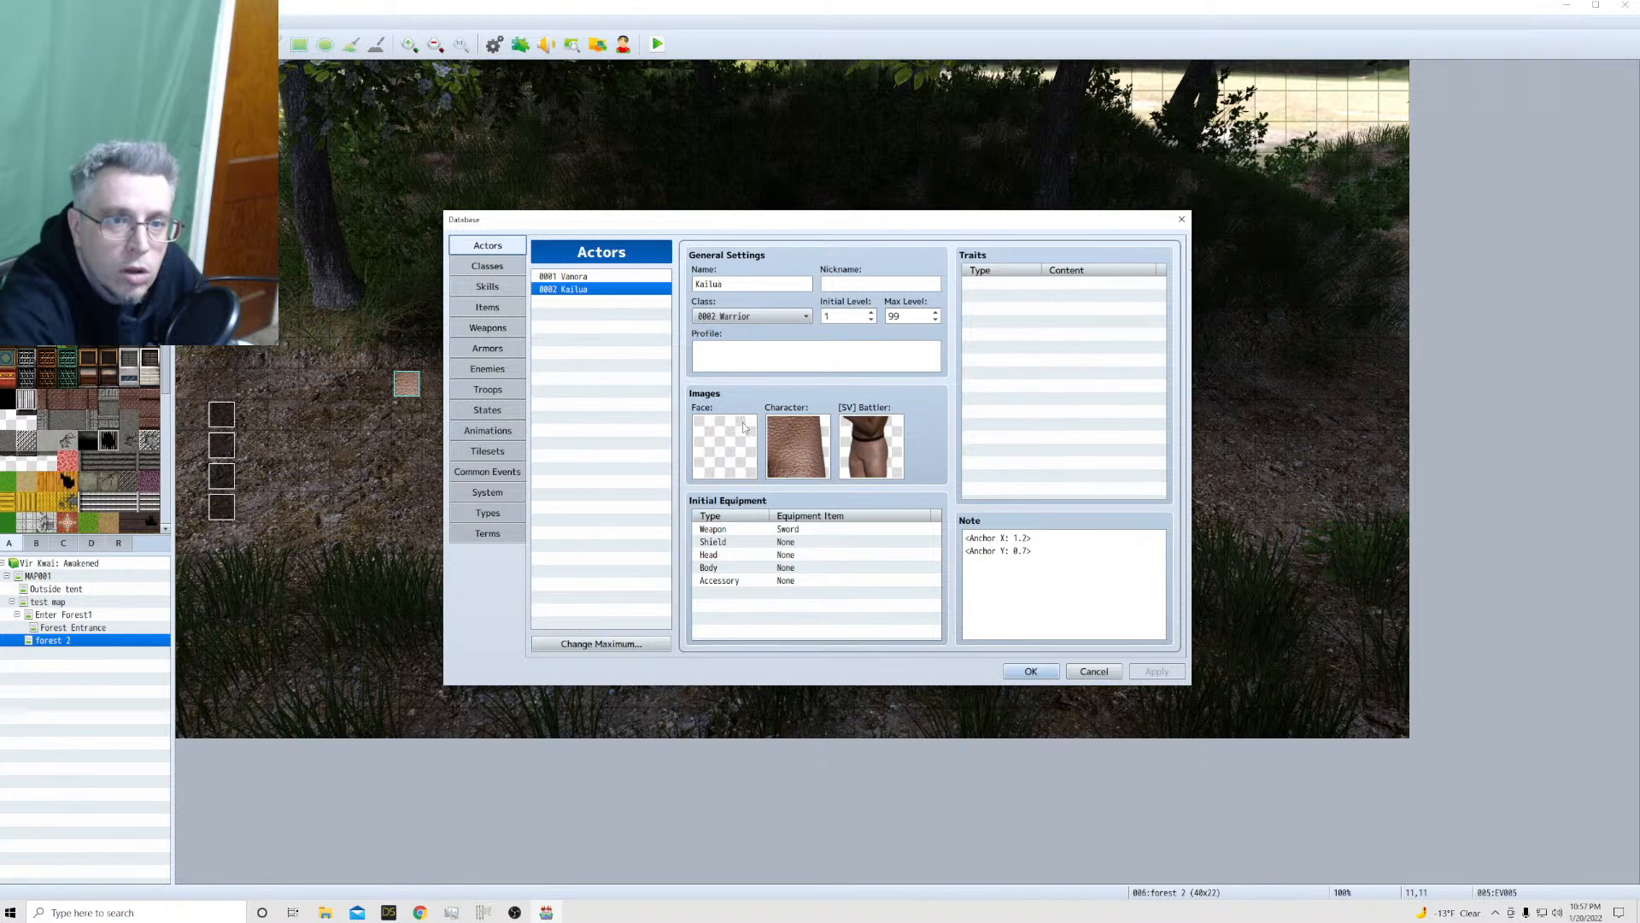
left_click(590, 279)
double_click(782, 453)
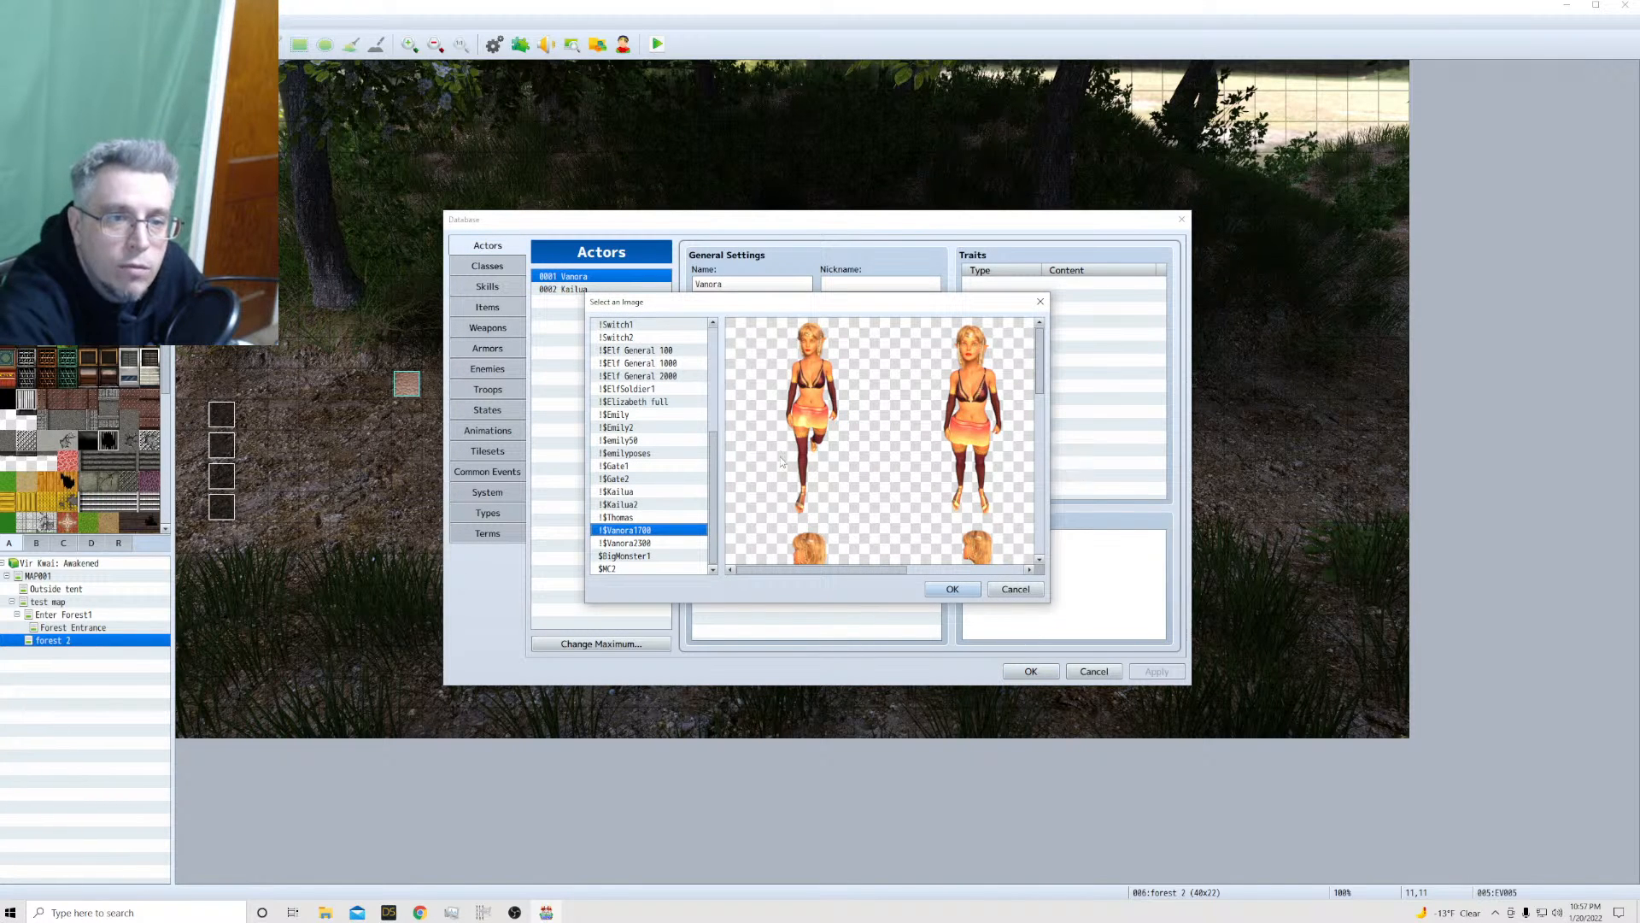
left_click(959, 590)
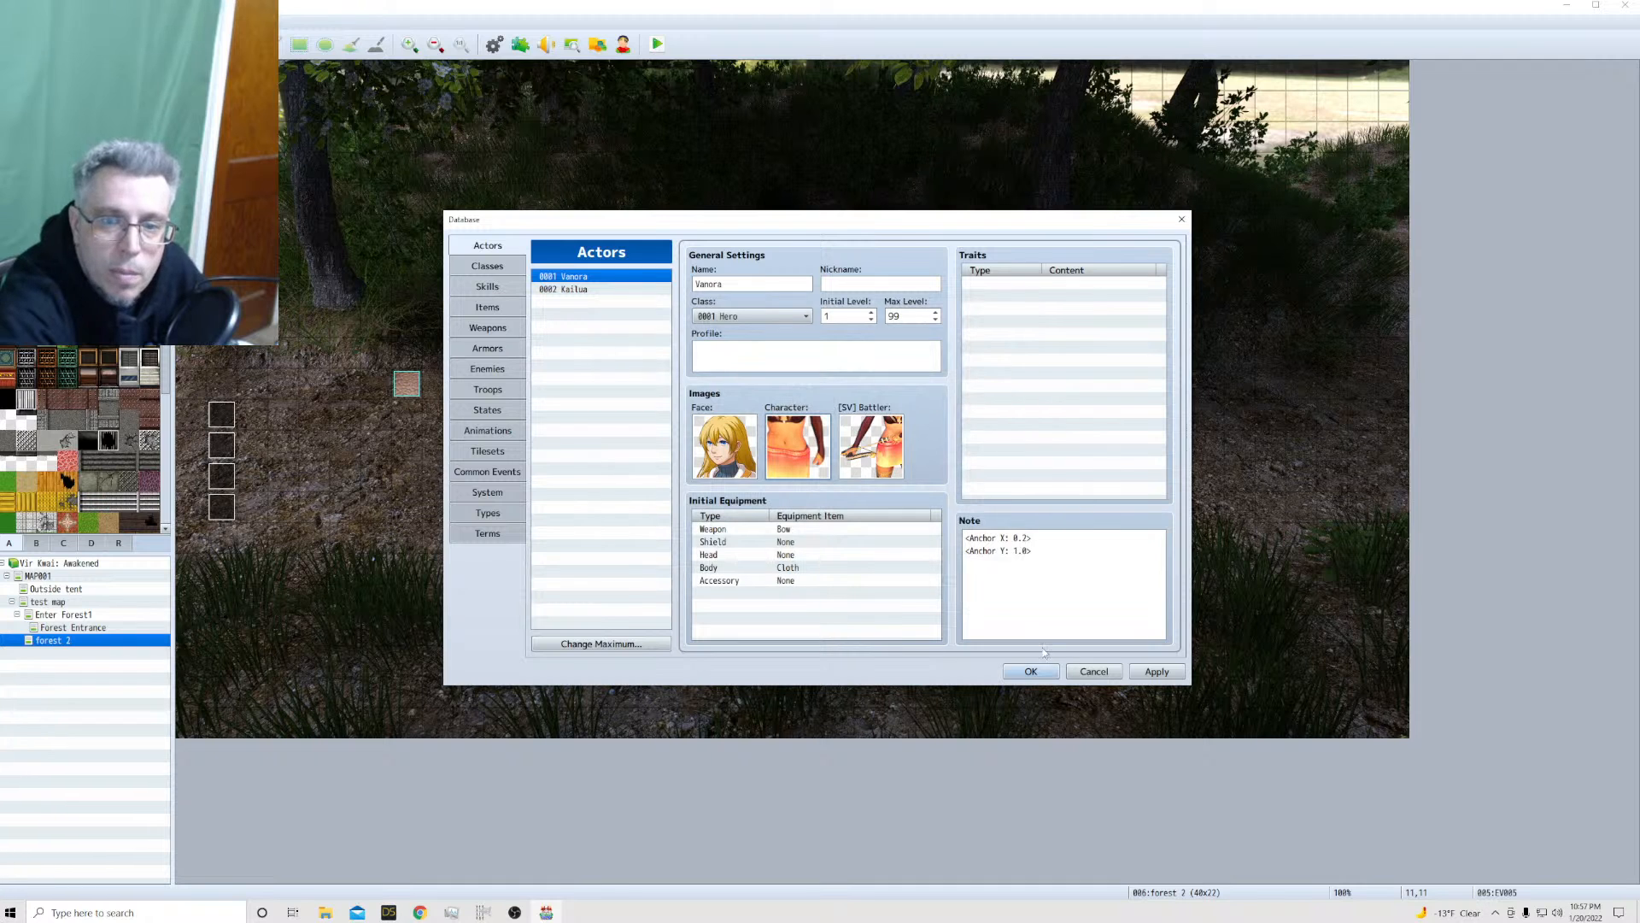
left_click(1031, 672)
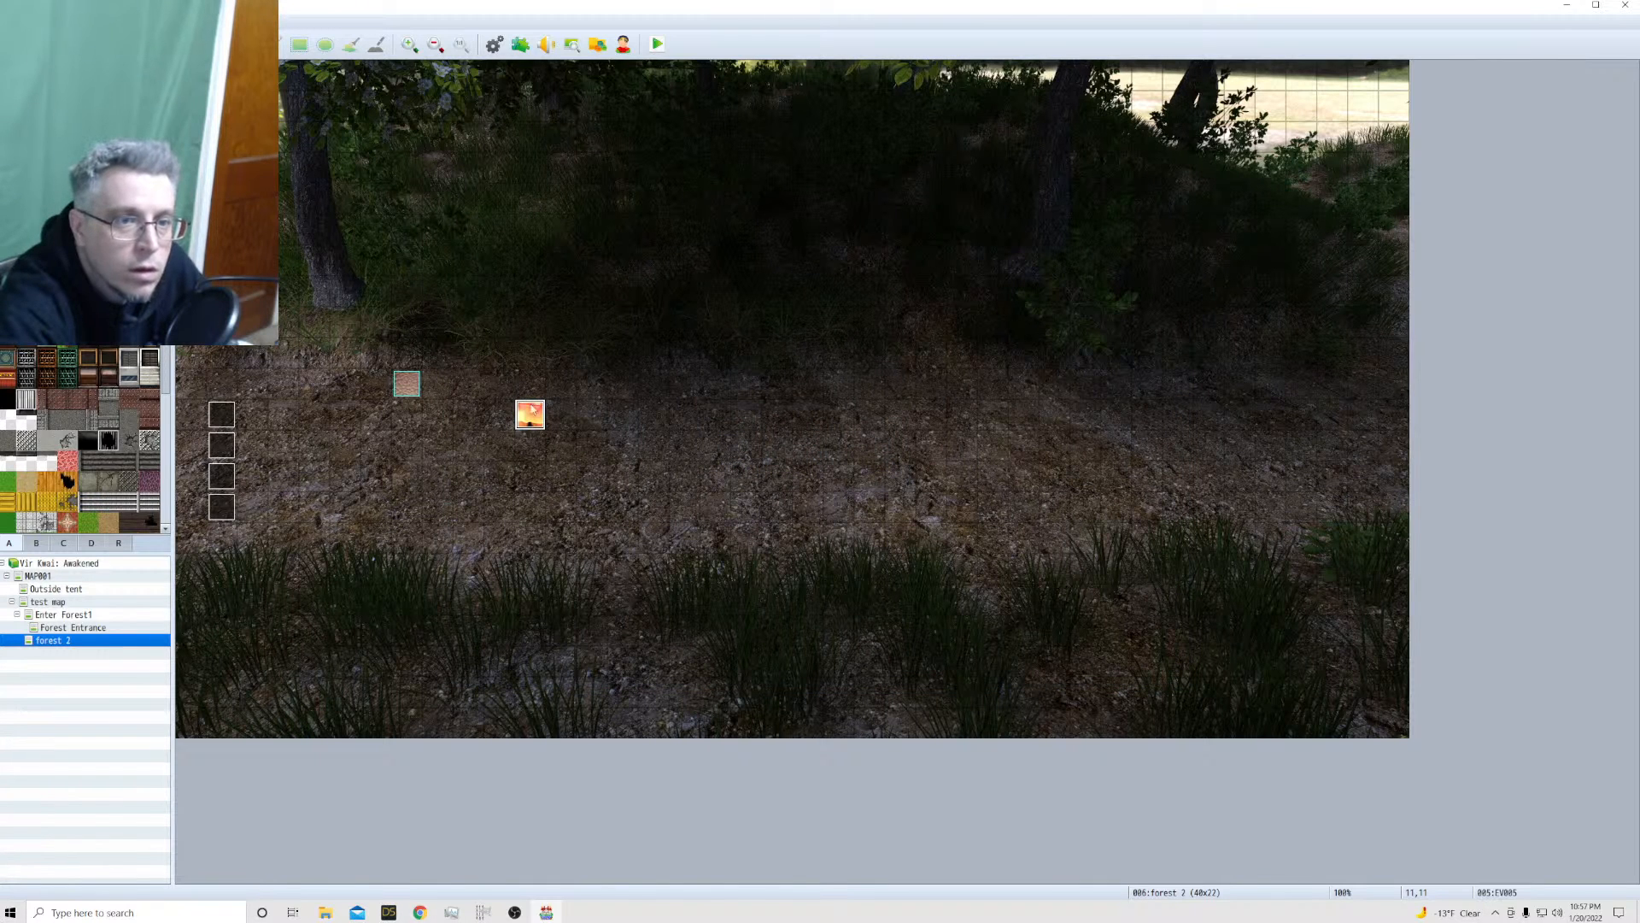
Change the image of the event at tile 11,11 to the first sprite of !$Vanora1700 and save the event
double_click(530, 414)
double_click(530, 512)
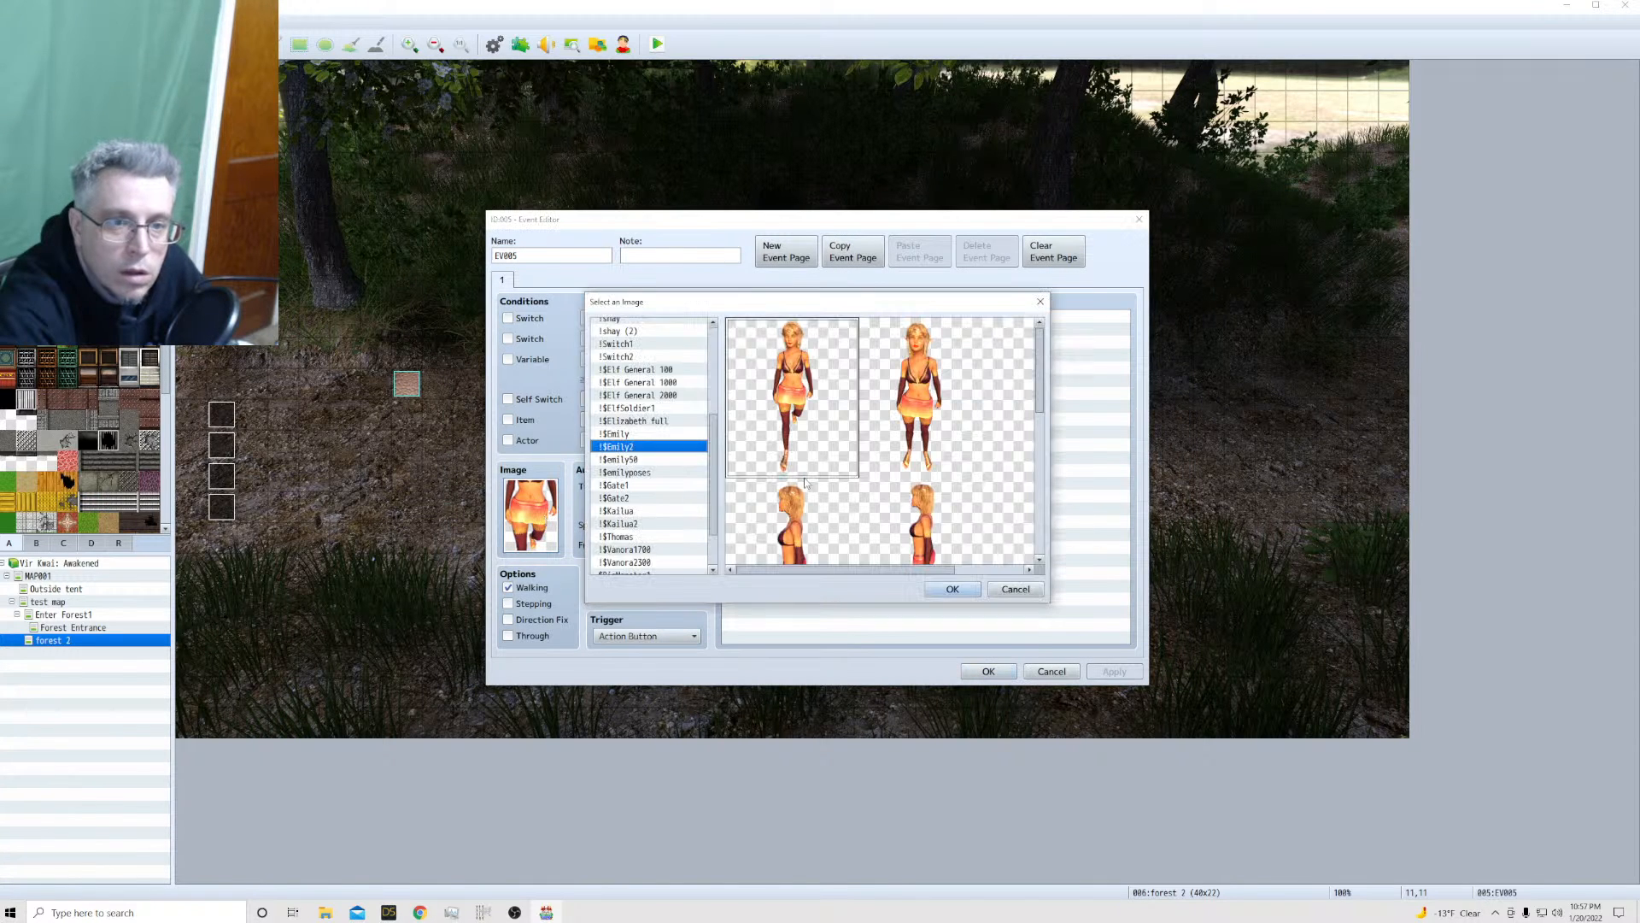
left_click(638, 492)
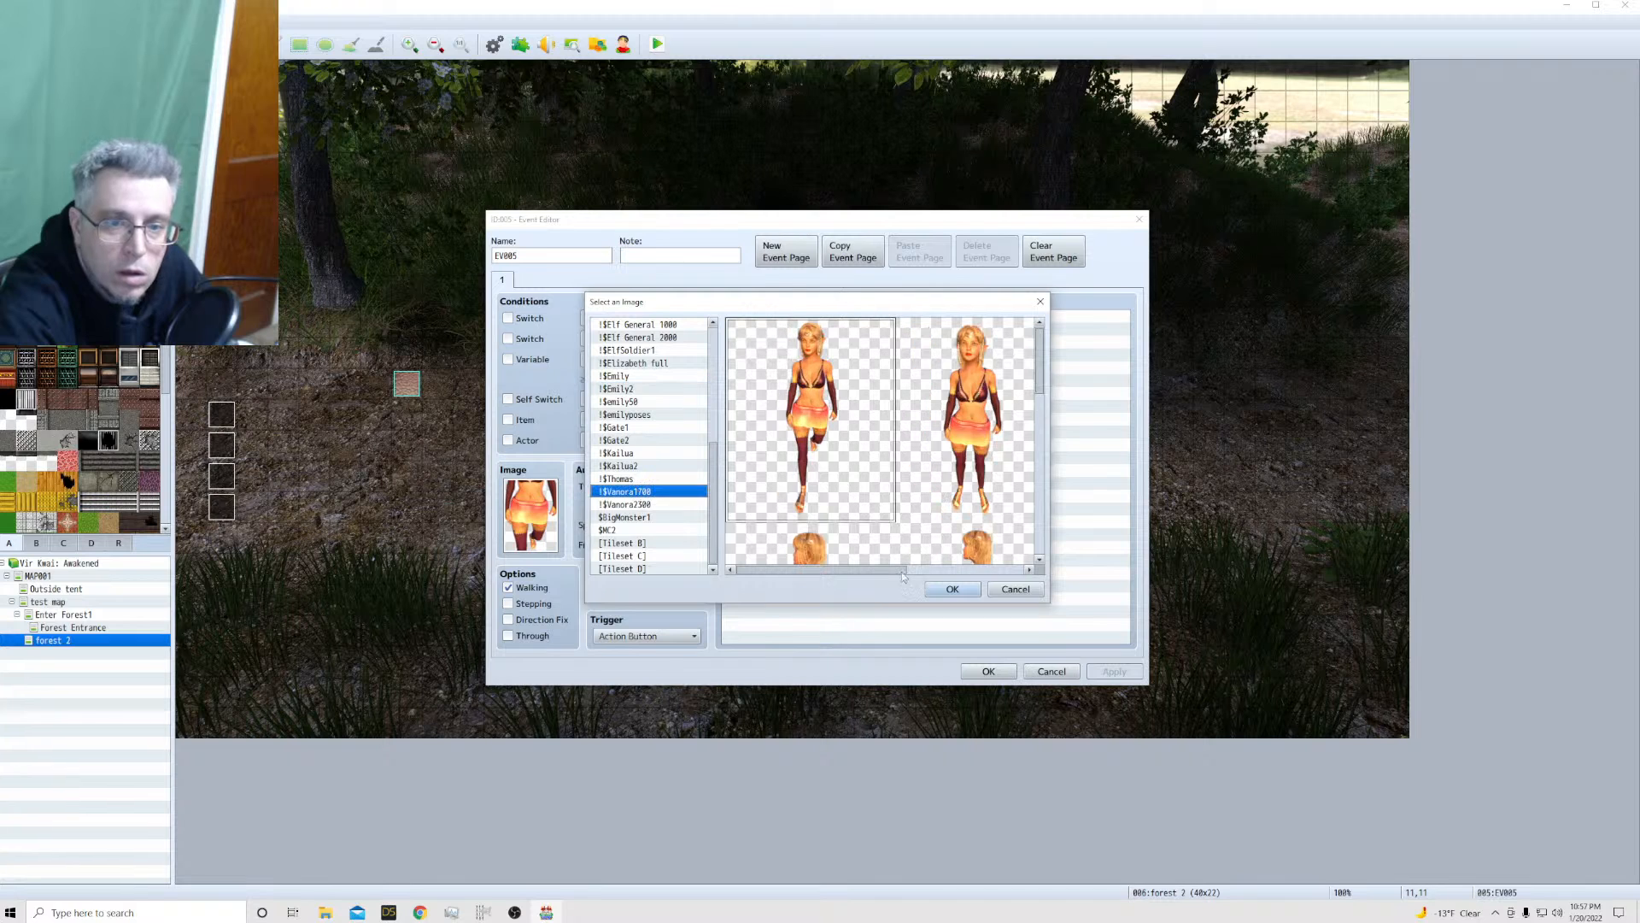
left_click(951, 589)
left_click(987, 671)
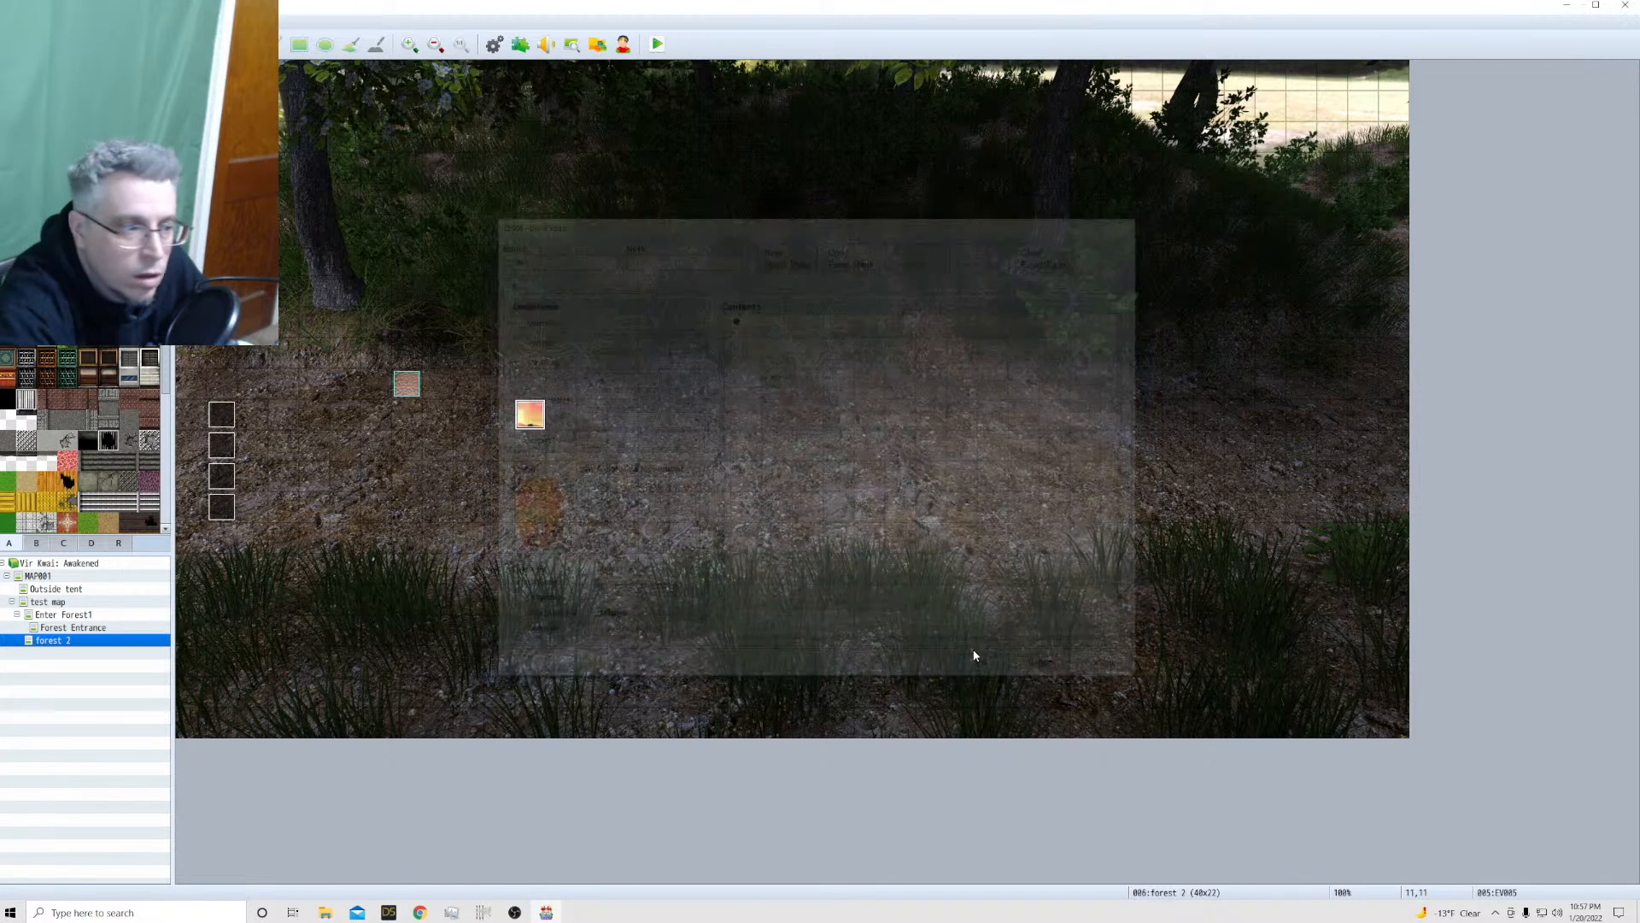
Launch a playtest with the game changes saved and start a new game
left_click(659, 45)
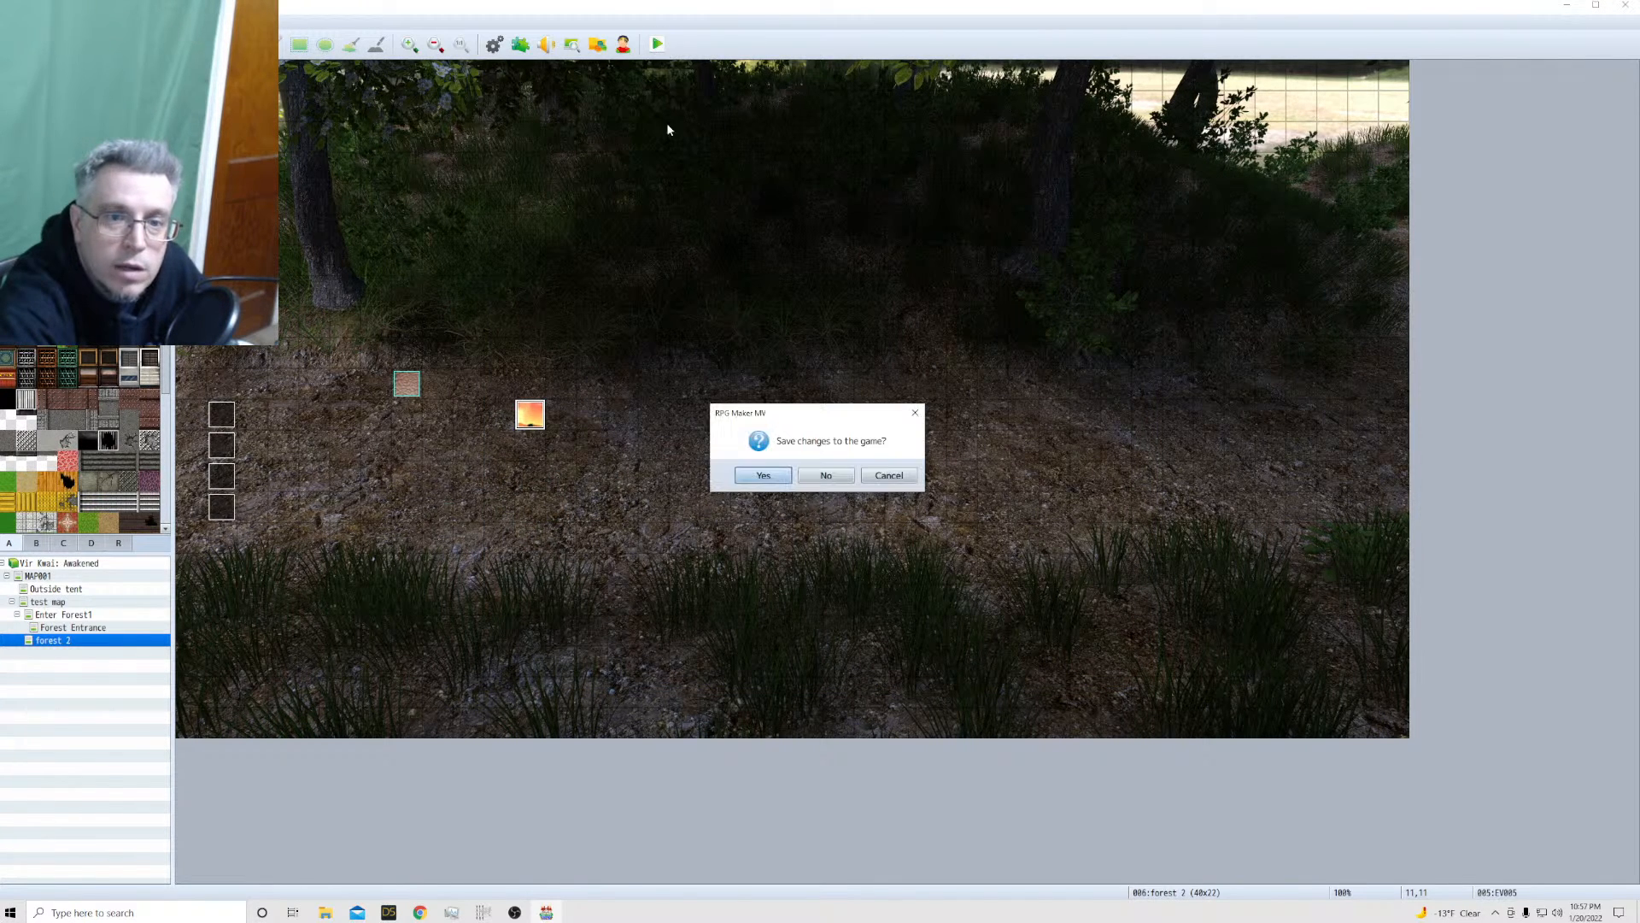
left_click(764, 475)
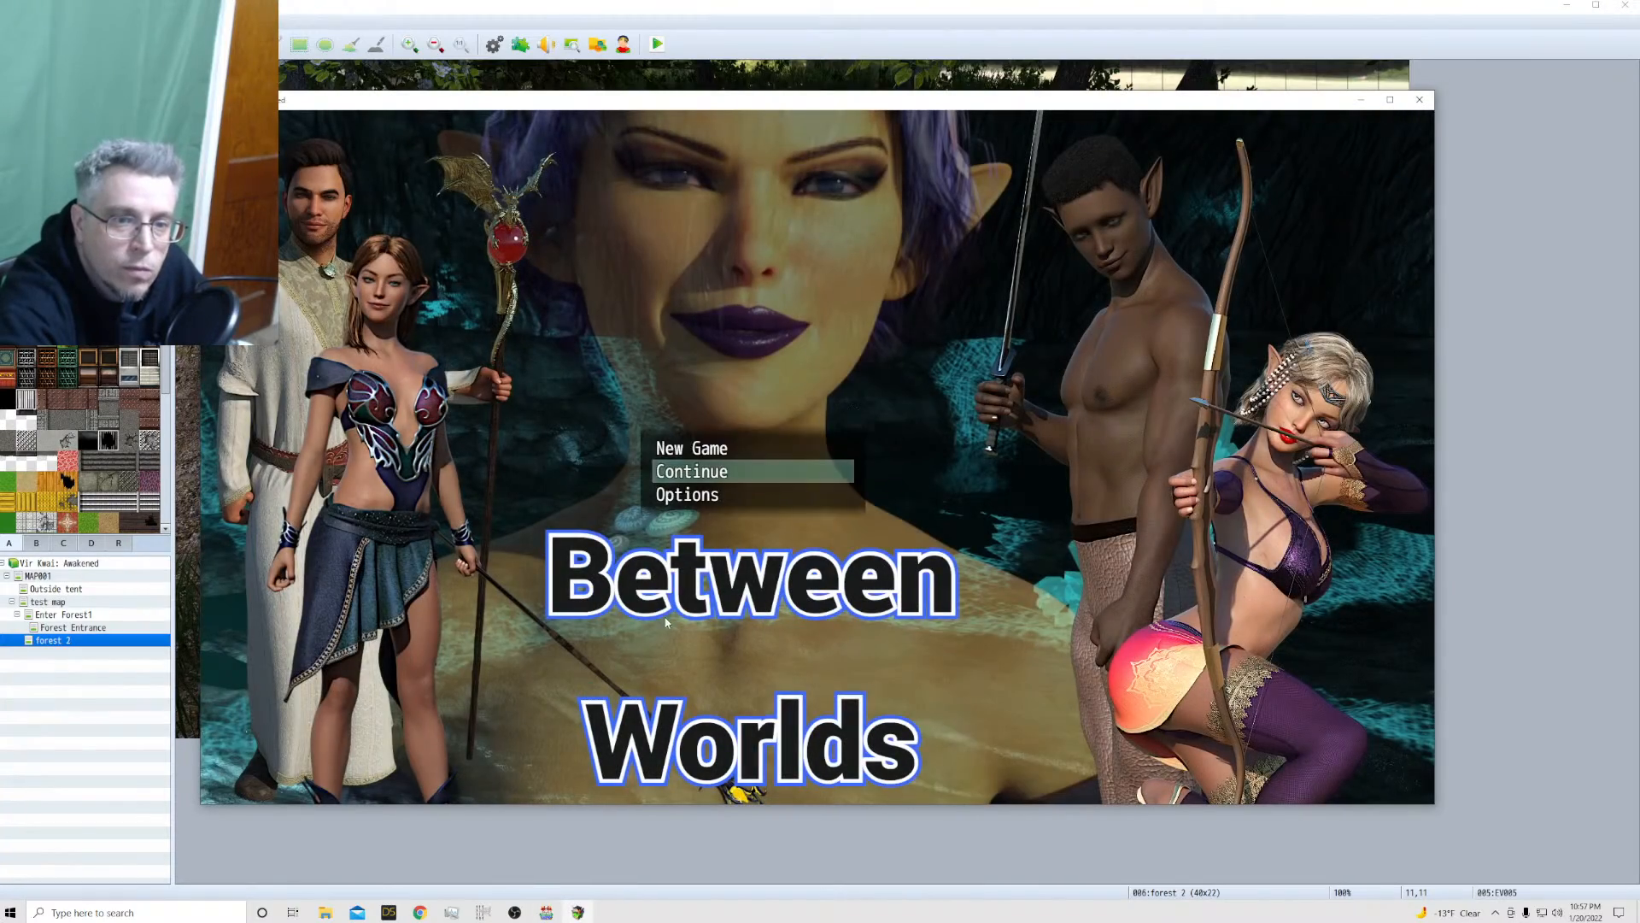
left_click(685, 446)
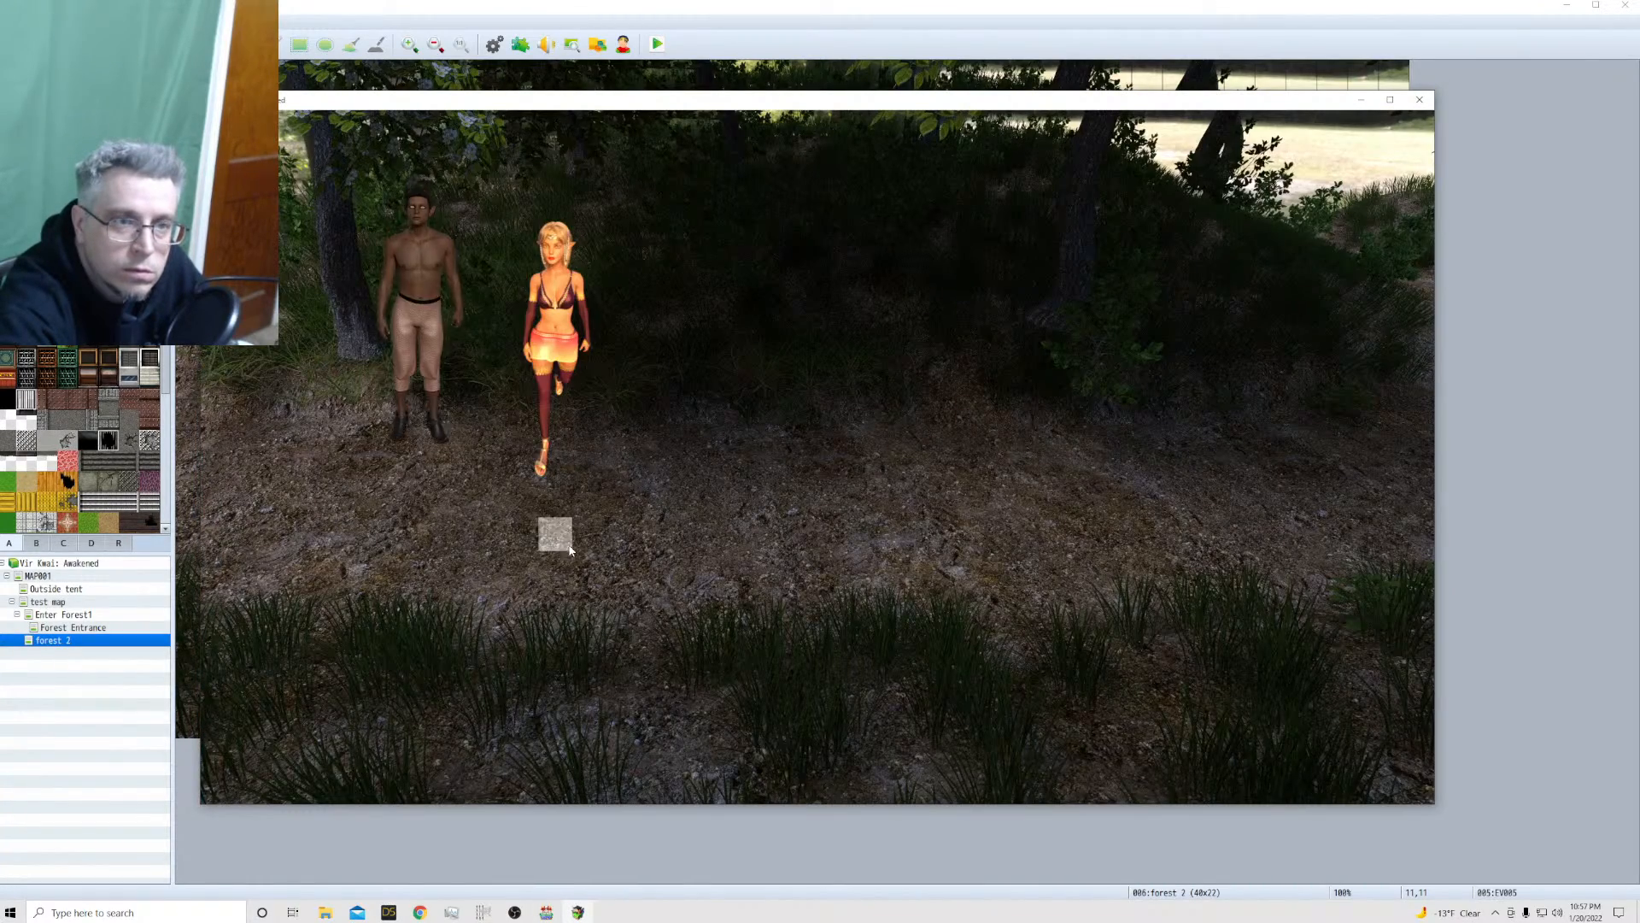
Walk Kailua around the forest 2 map, beside, behind and away from the wandering Vanora event, to compare their heights and proportions
left_click(672, 493)
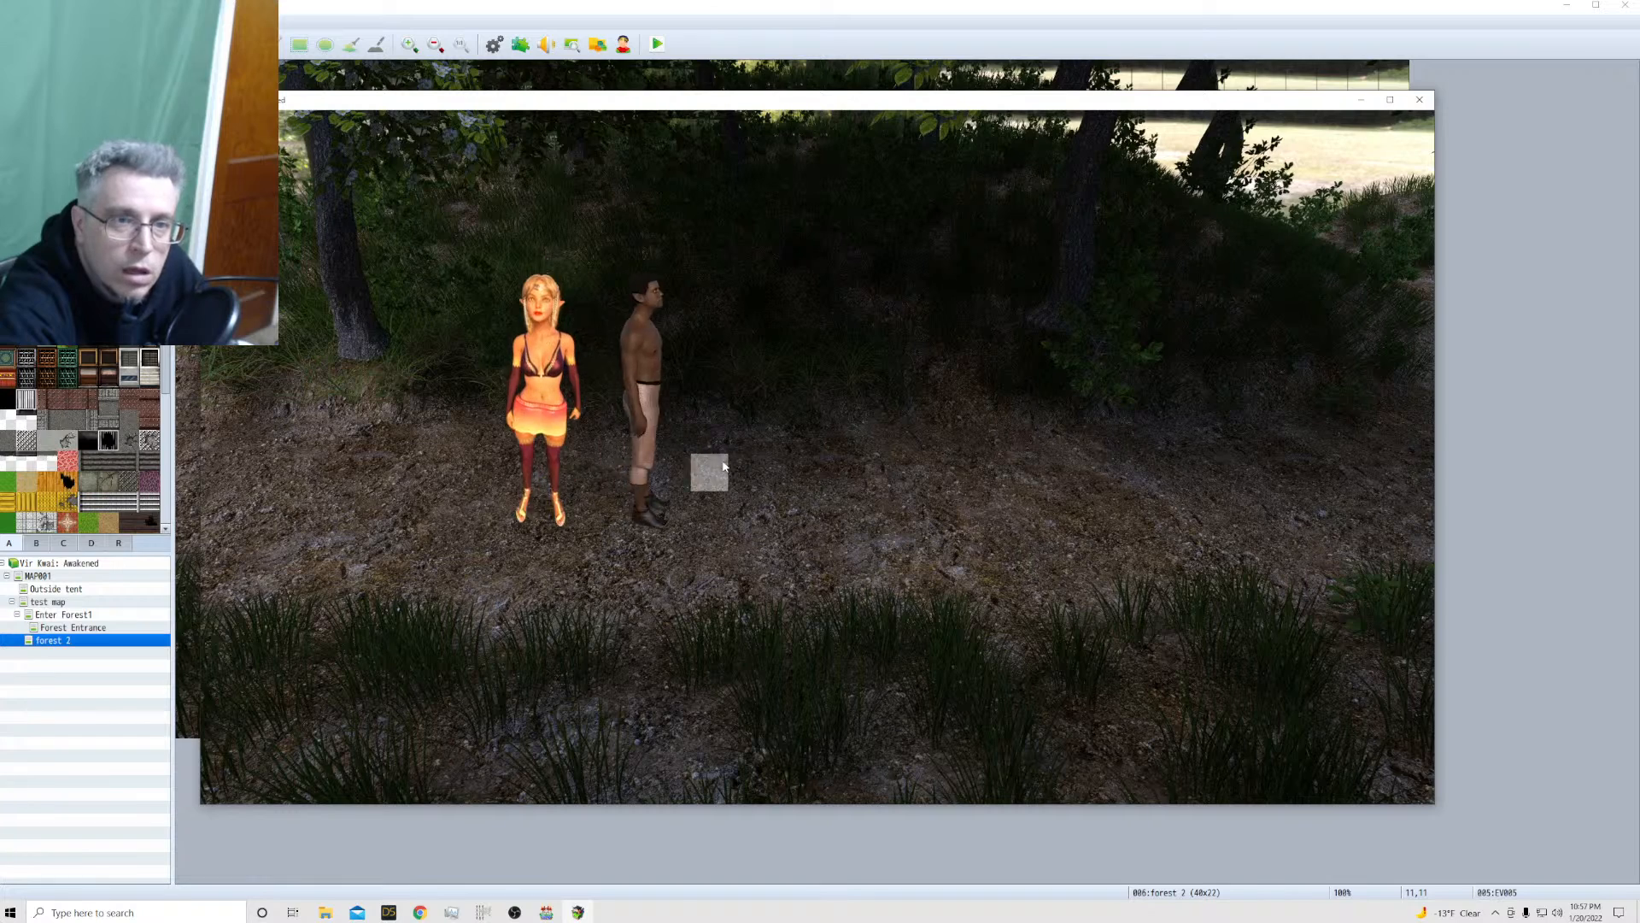
left_click(524, 468)
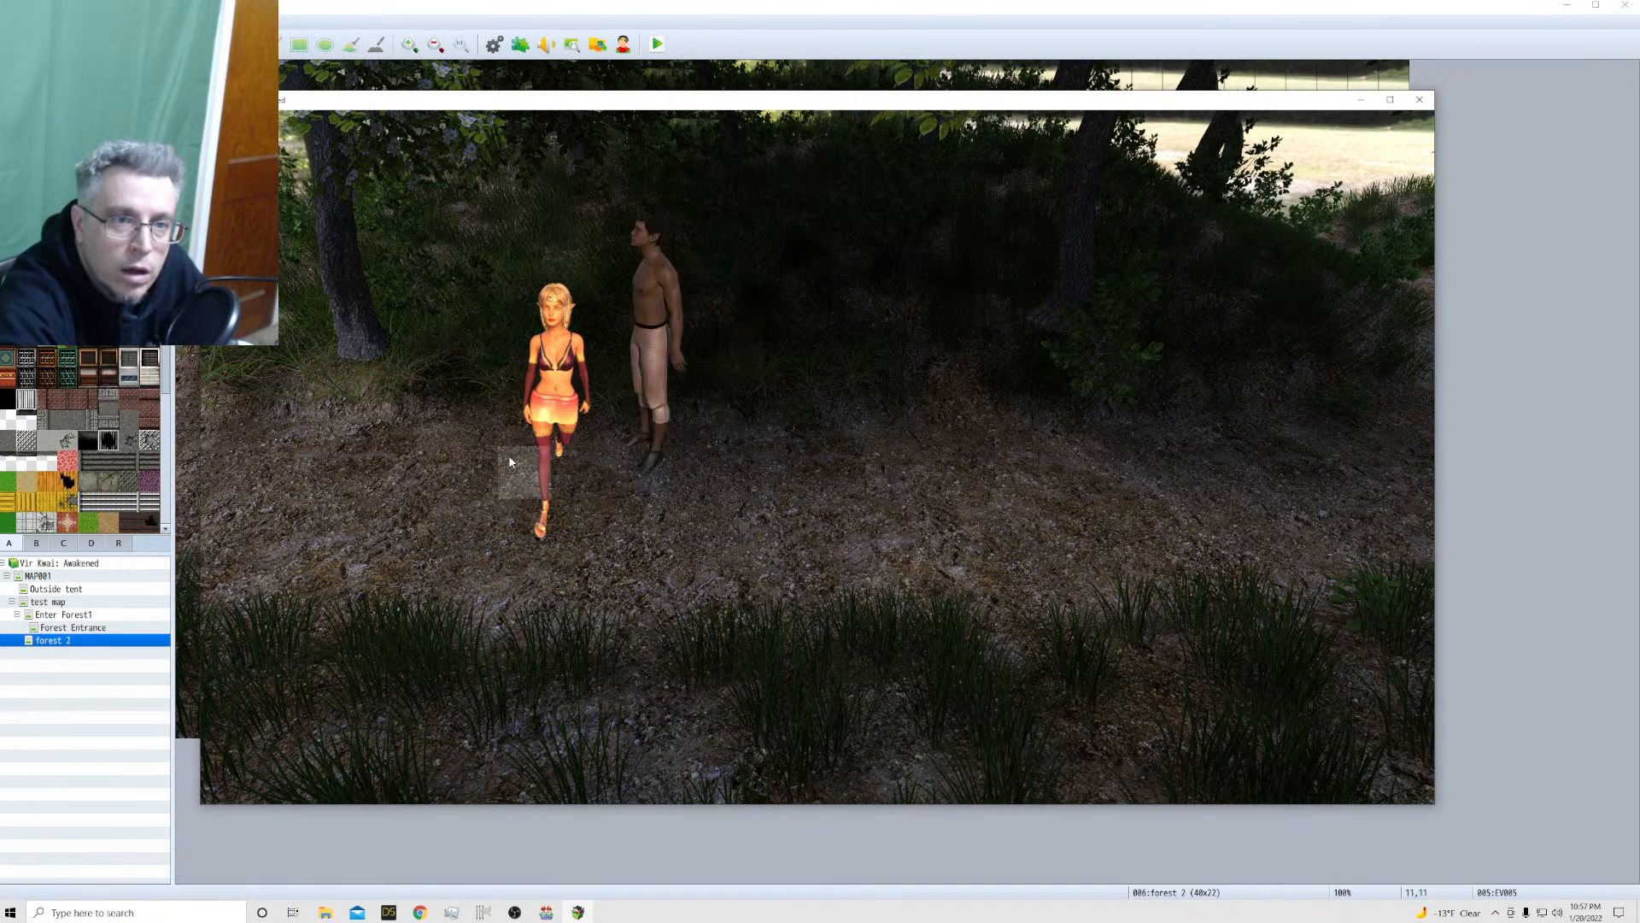
left_click(525, 534)
left_click(635, 534)
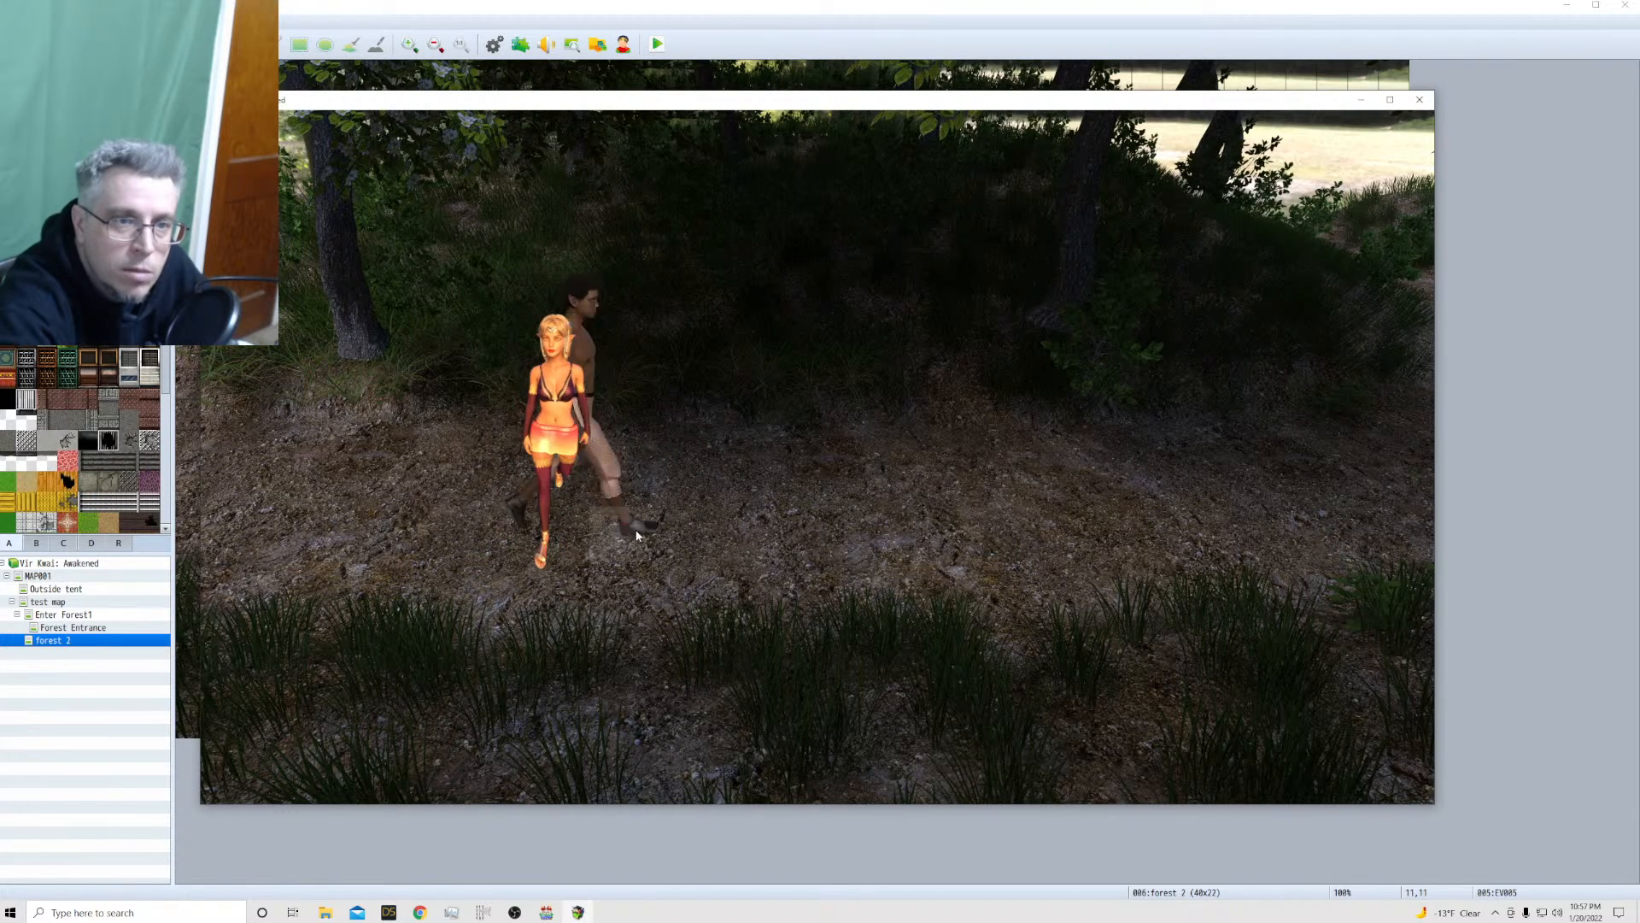
left_click(498, 551)
left_click(465, 506)
left_click(397, 502)
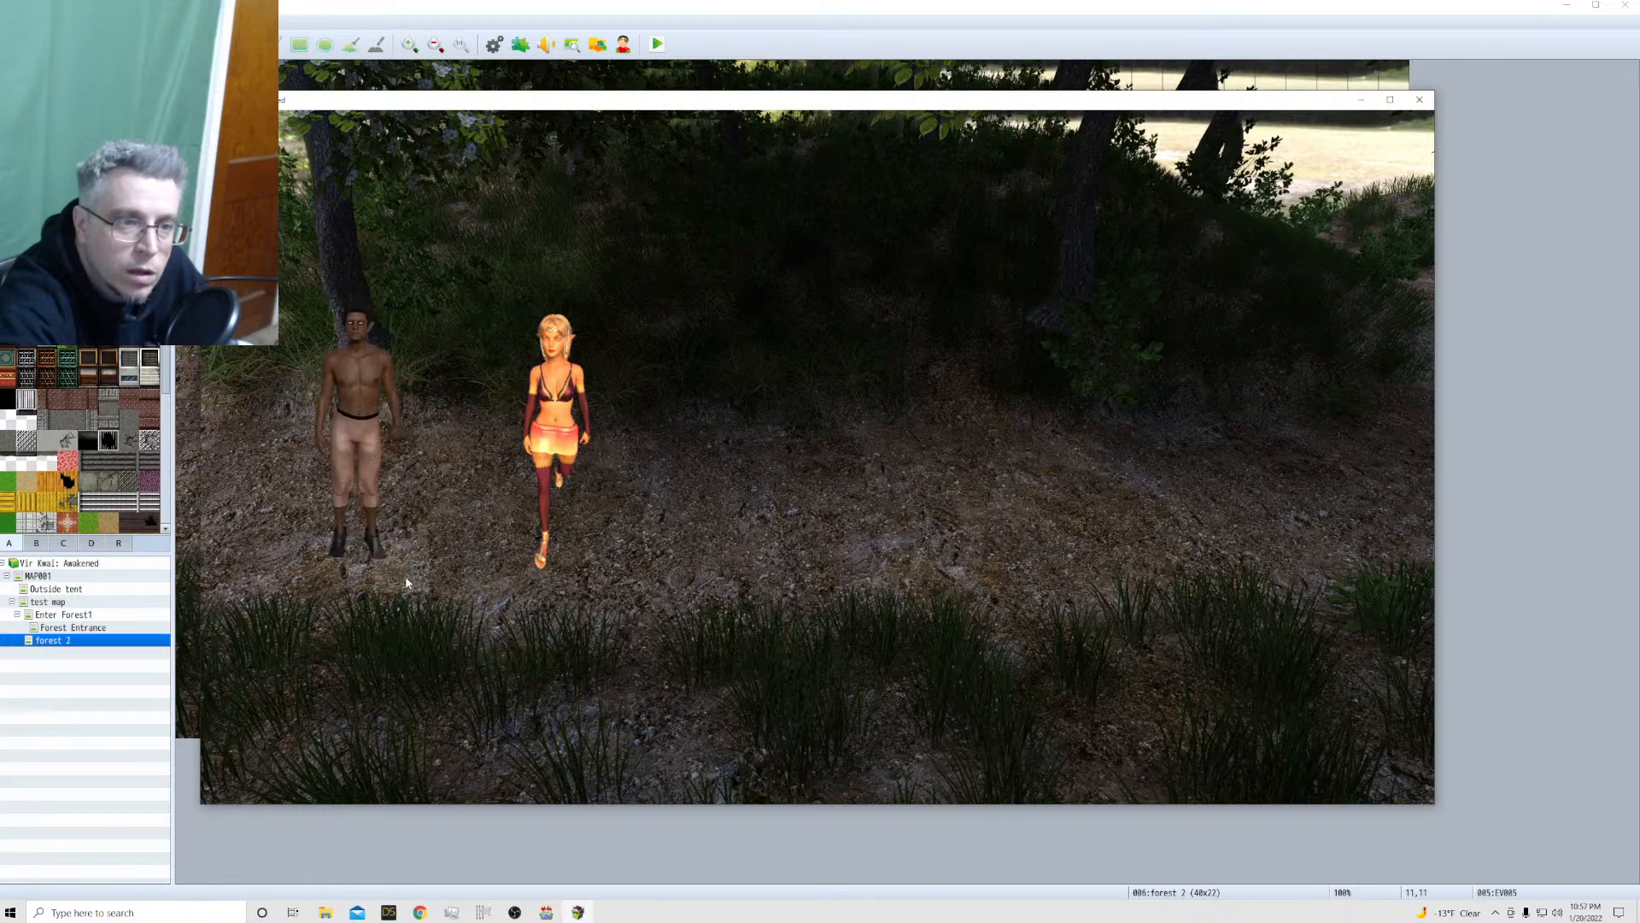
left_click(545, 564)
left_click(586, 563)
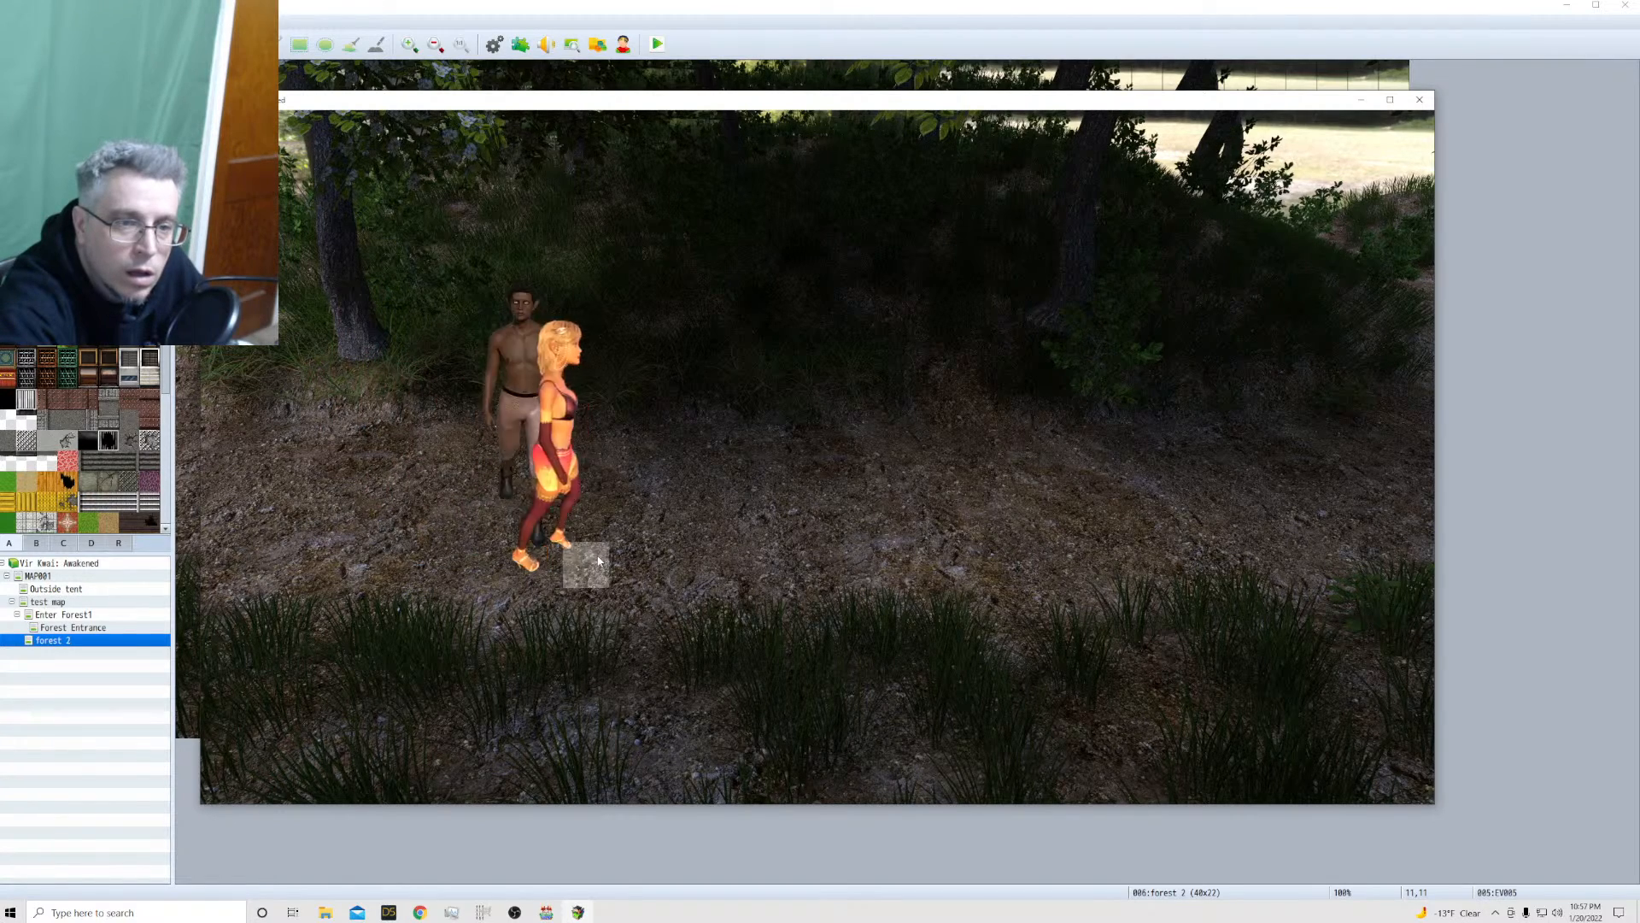
left_click(612, 479)
left_click(710, 490)
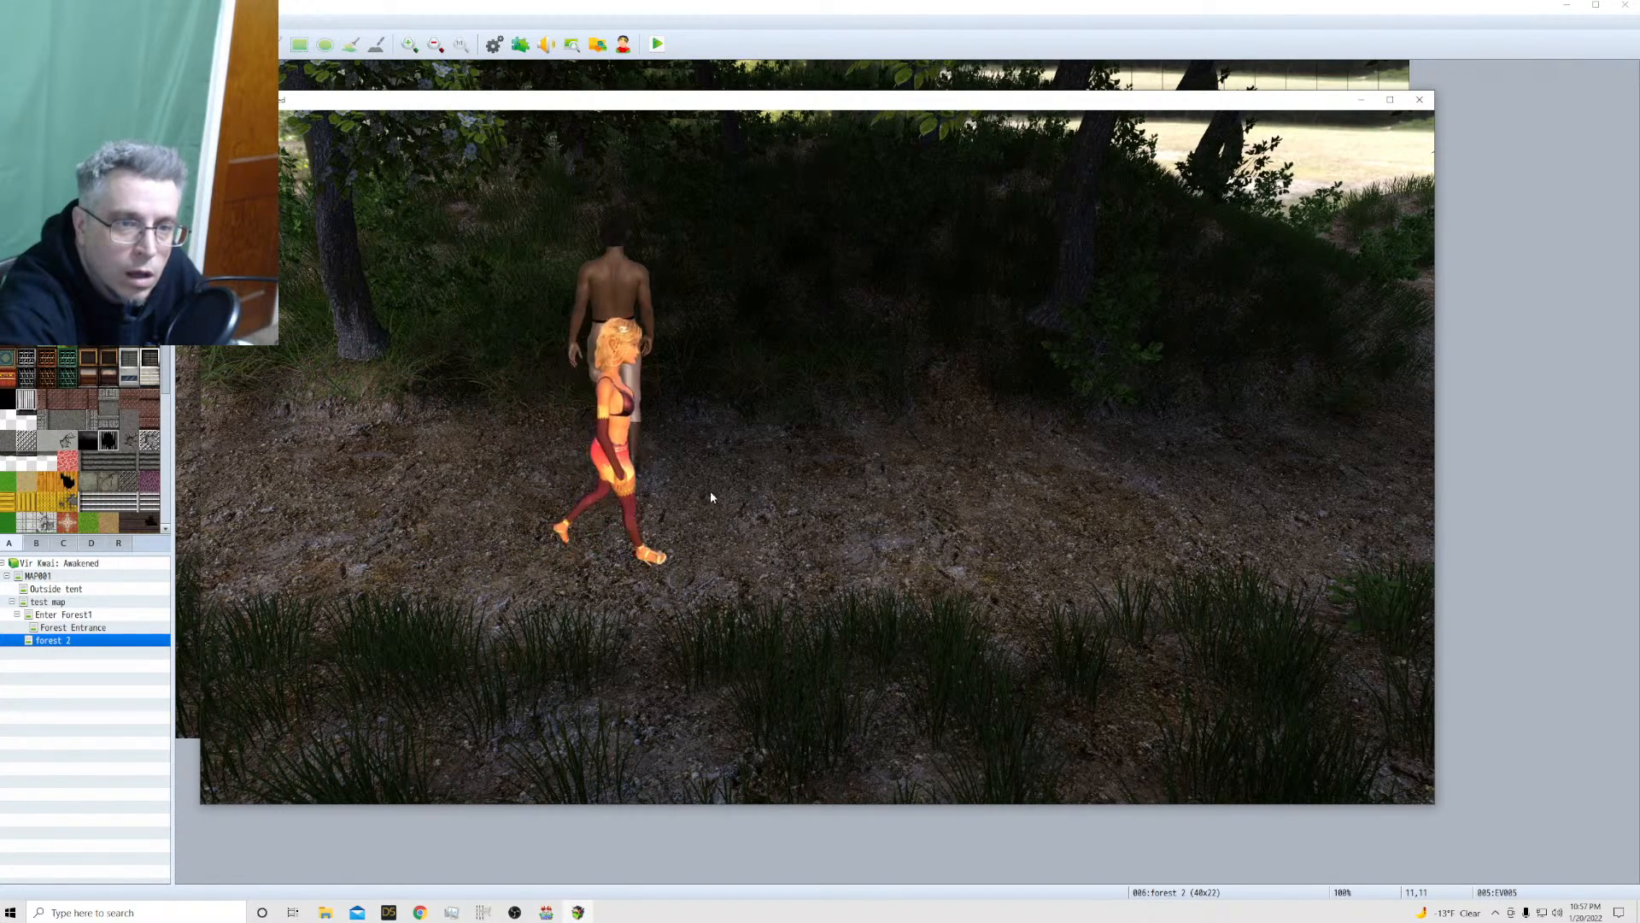
left_click(769, 484)
left_click(634, 472)
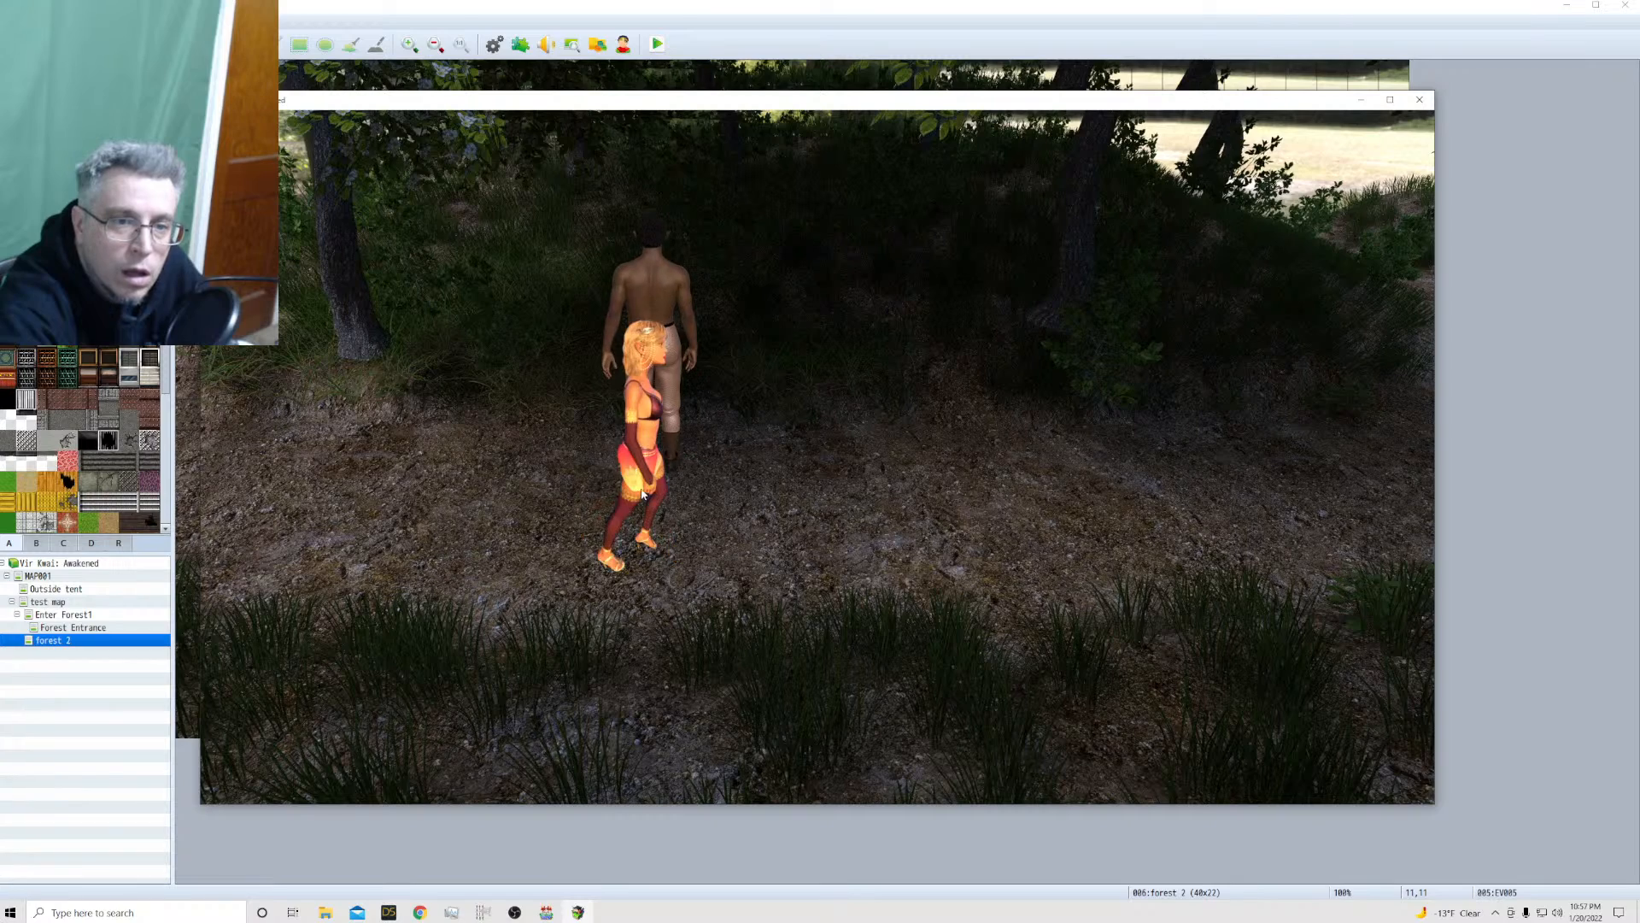
left_click(647, 563)
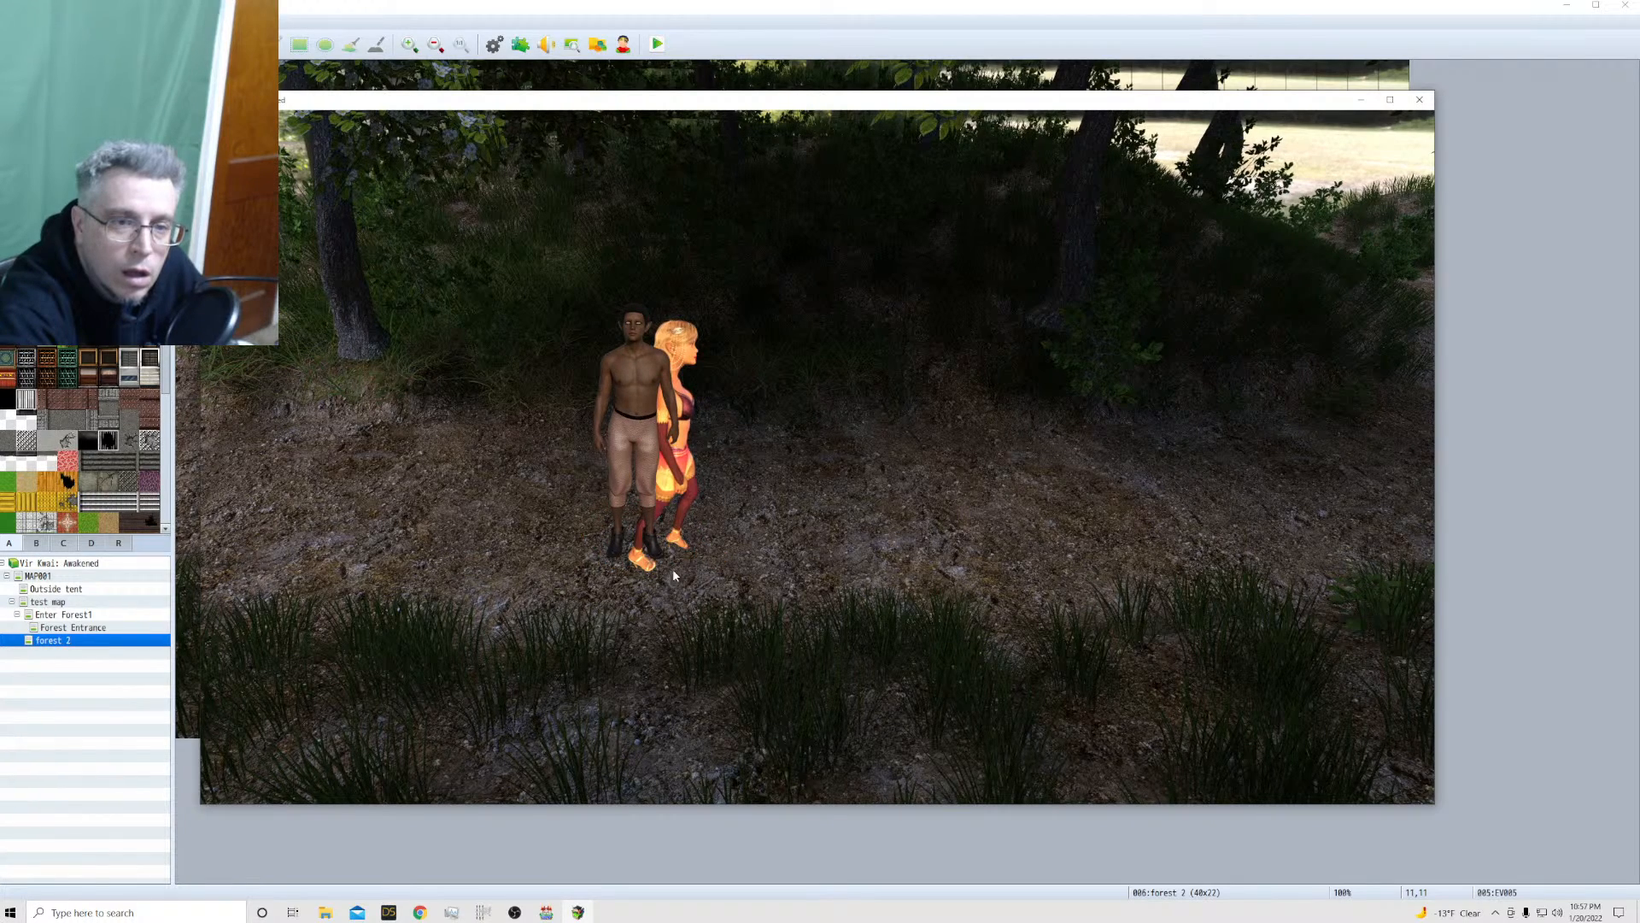
left_click(560, 561)
left_click(467, 538)
left_click(560, 432)
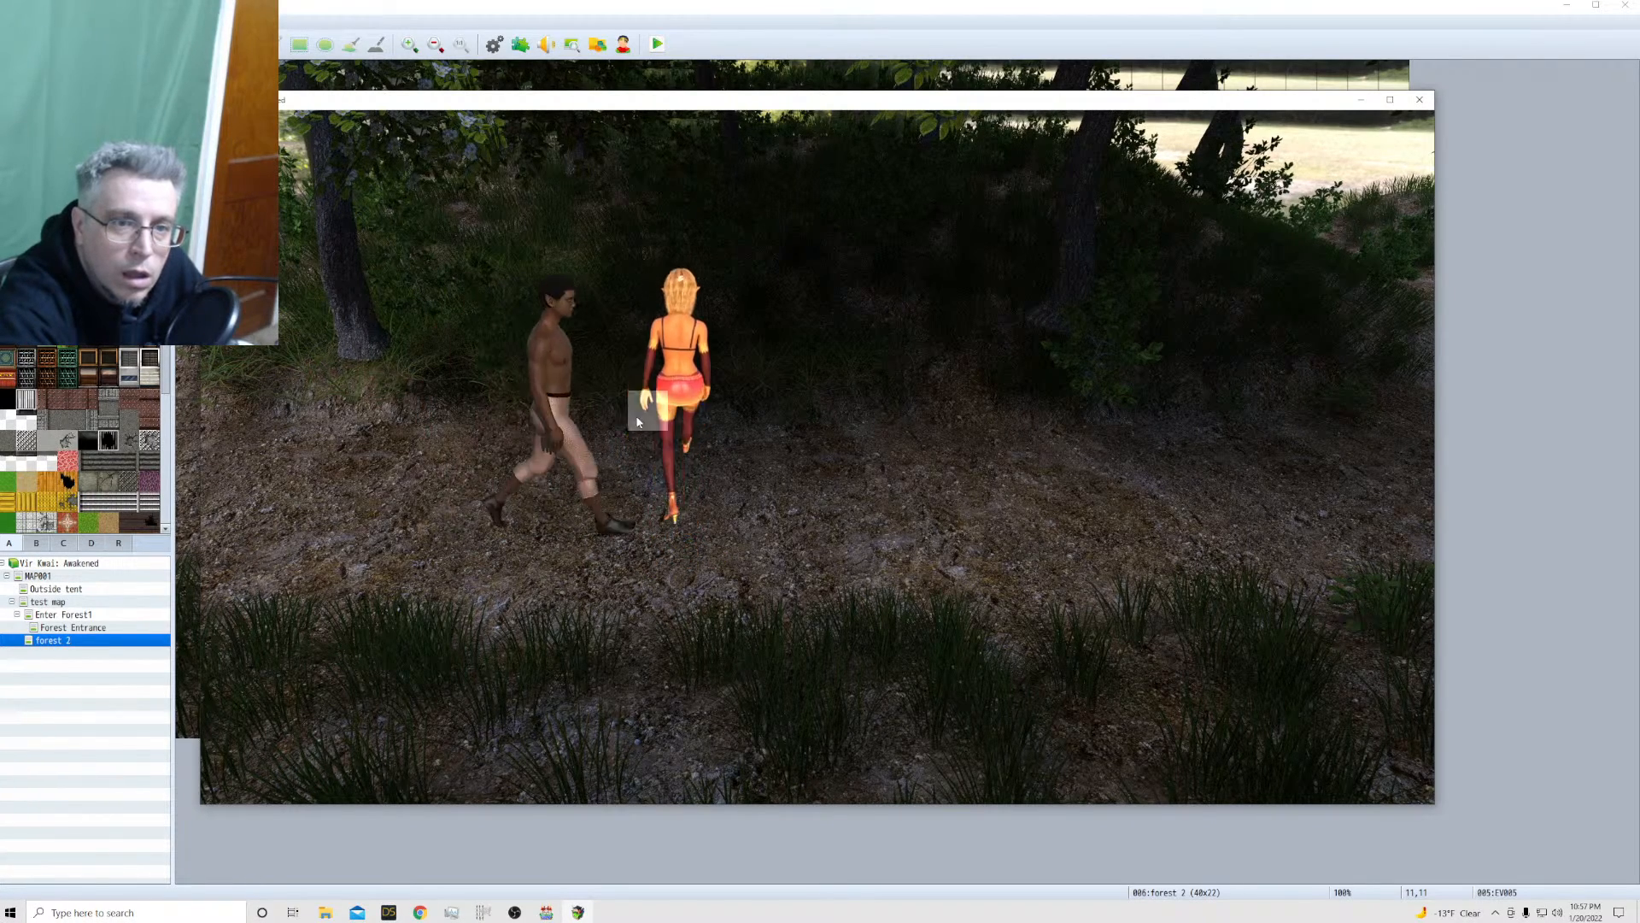
left_click(707, 422)
left_click(739, 439)
left_click(1014, 469)
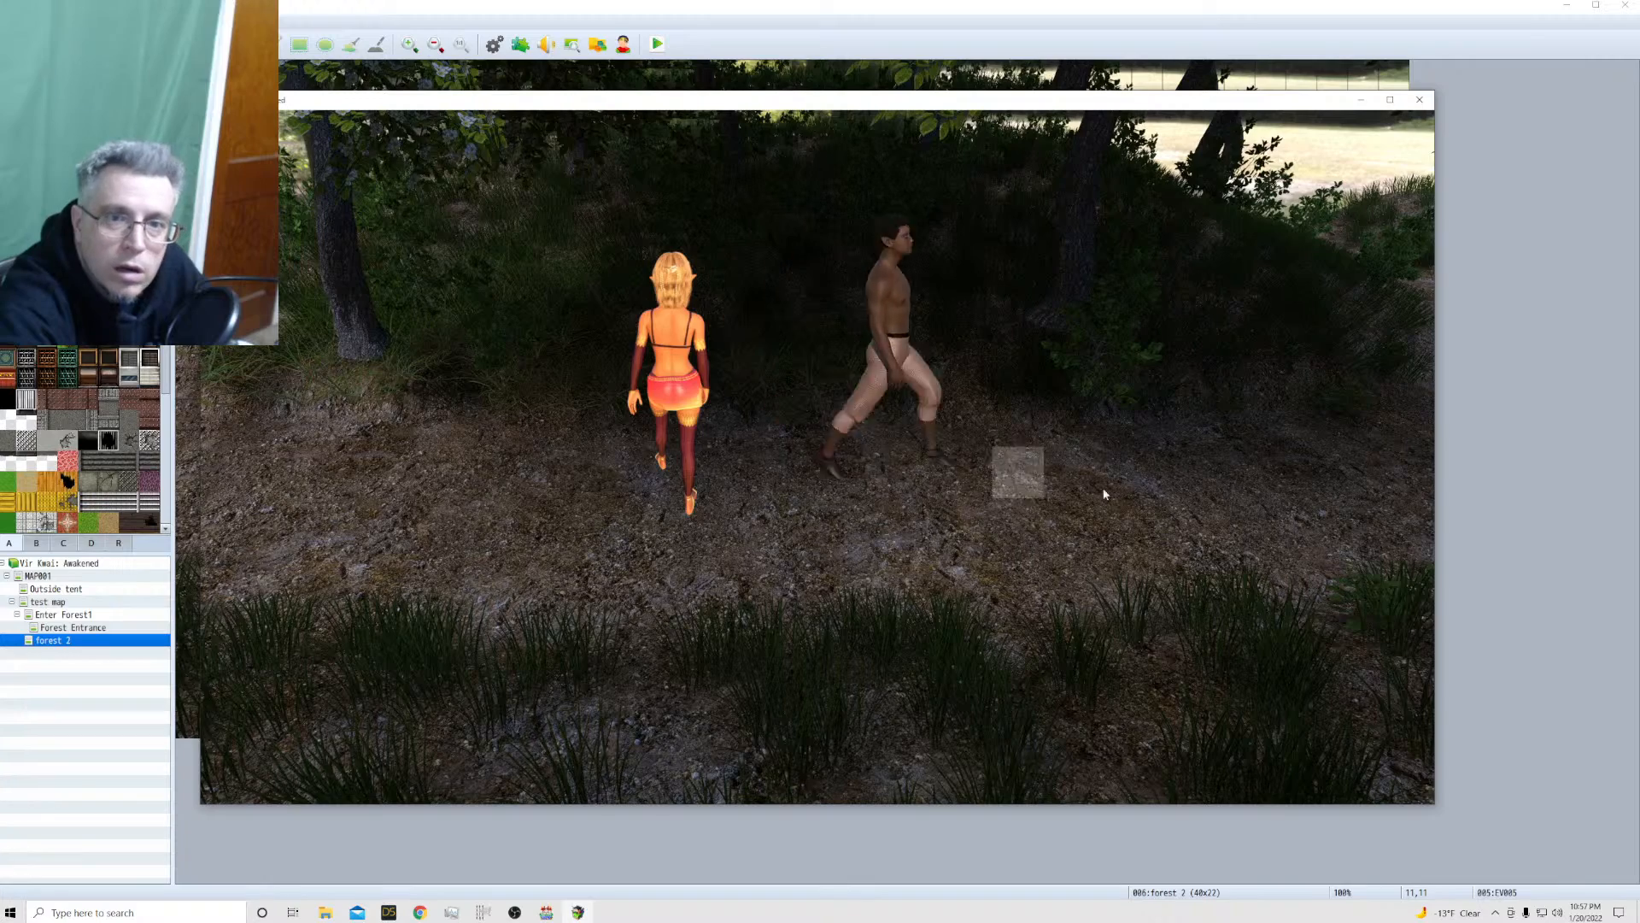
left_click(1203, 503)
left_click(723, 481)
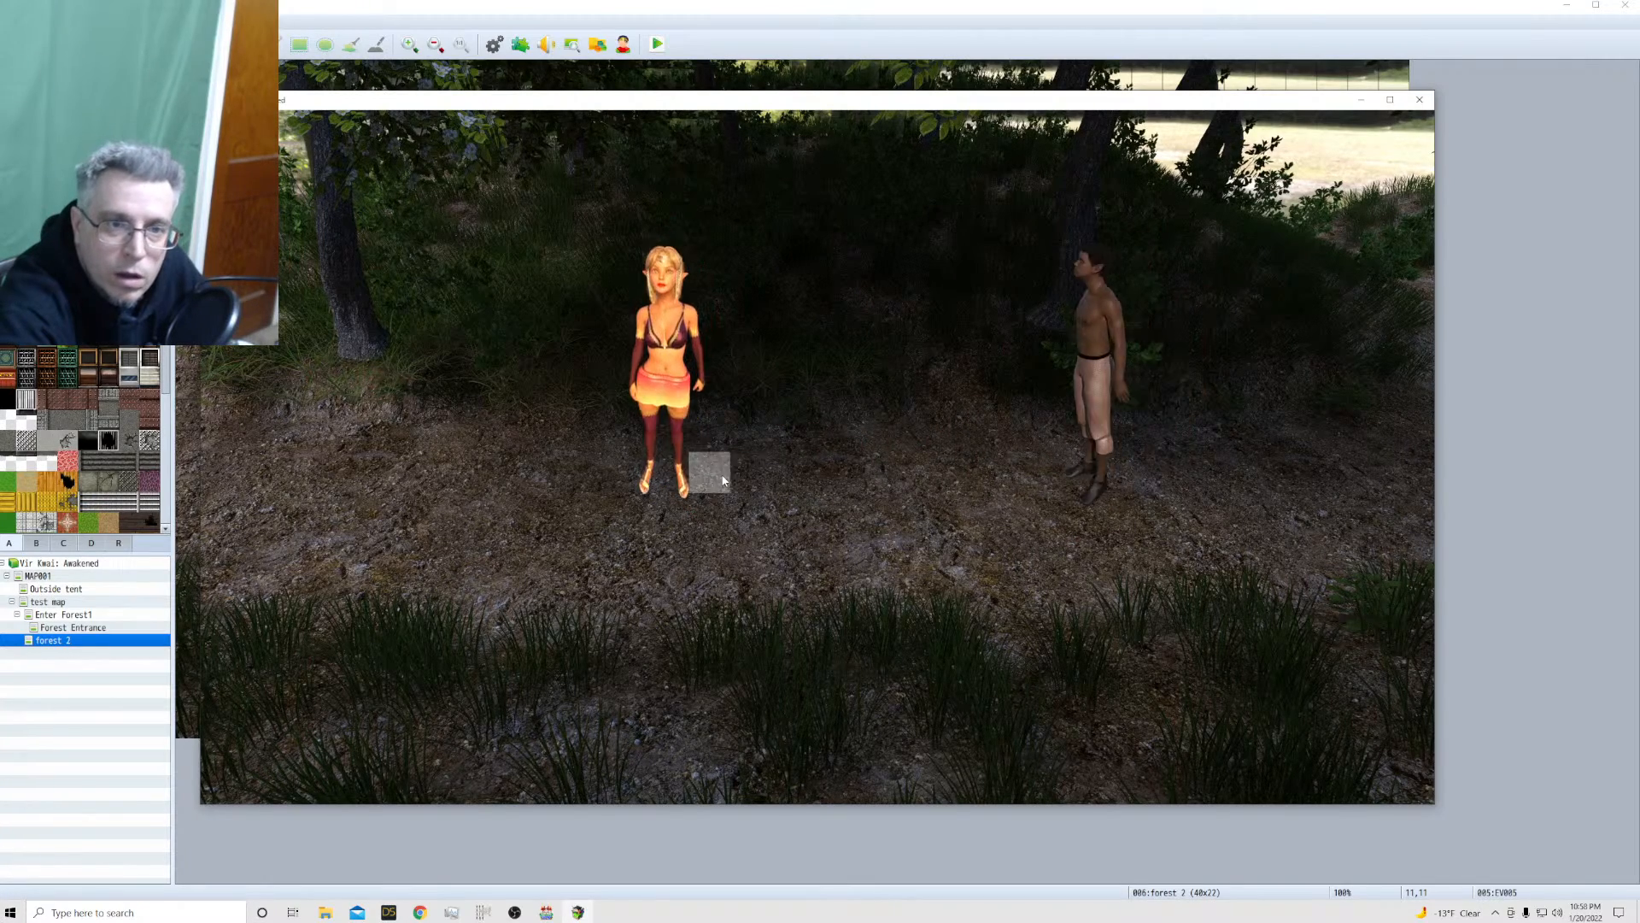
left_click(740, 565)
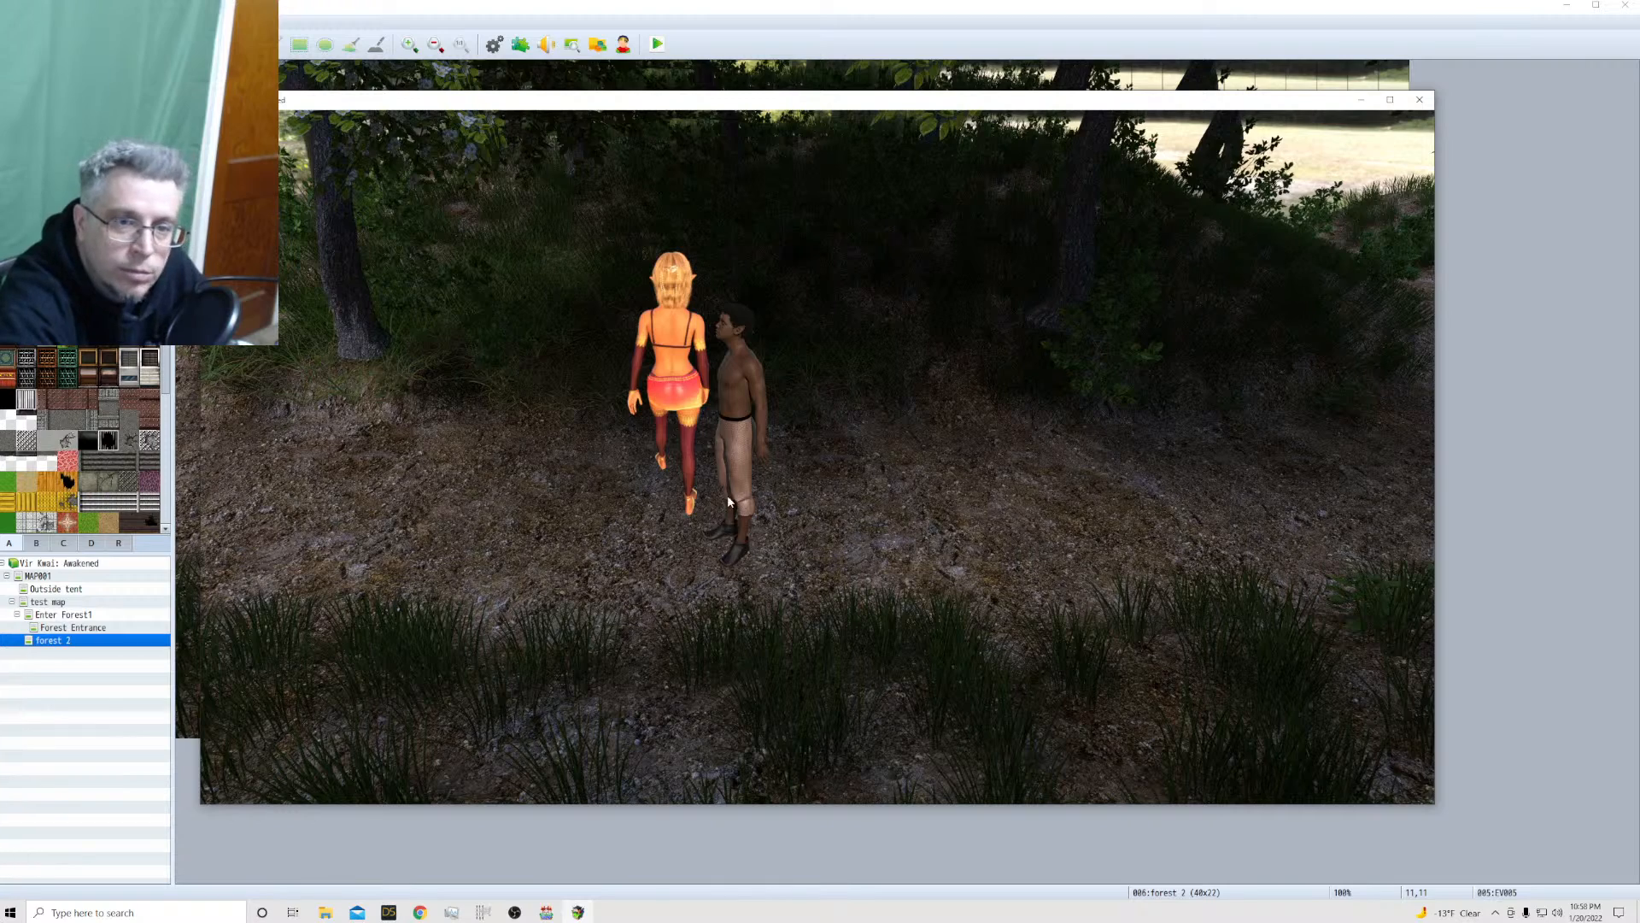
left_click(672, 492)
left_click(644, 249)
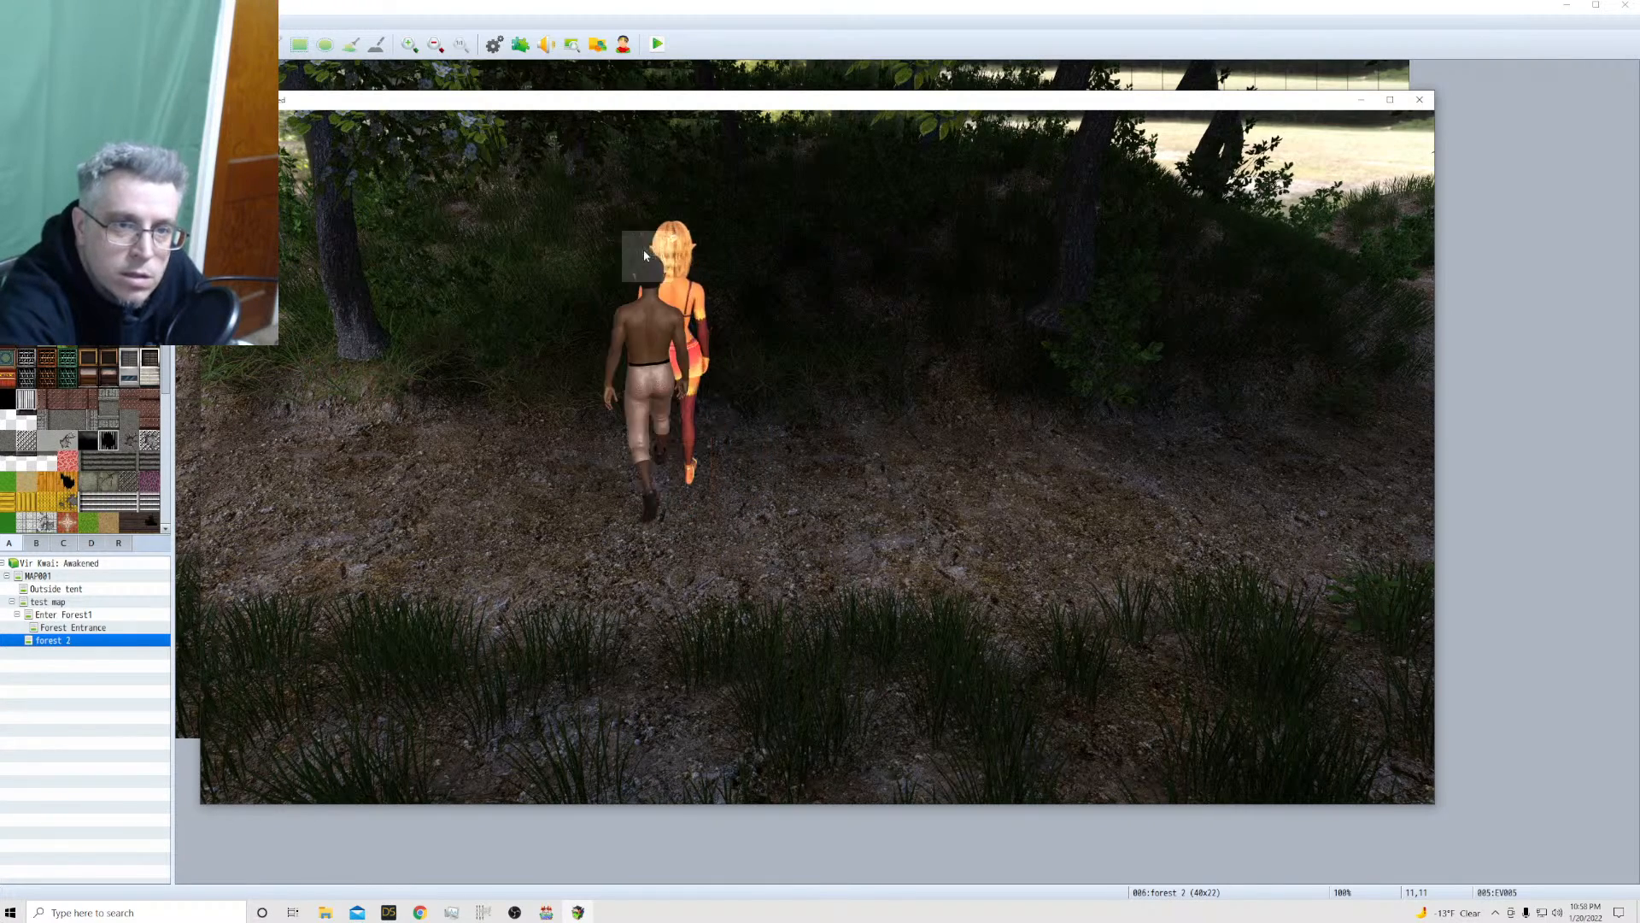
left_click(556, 380)
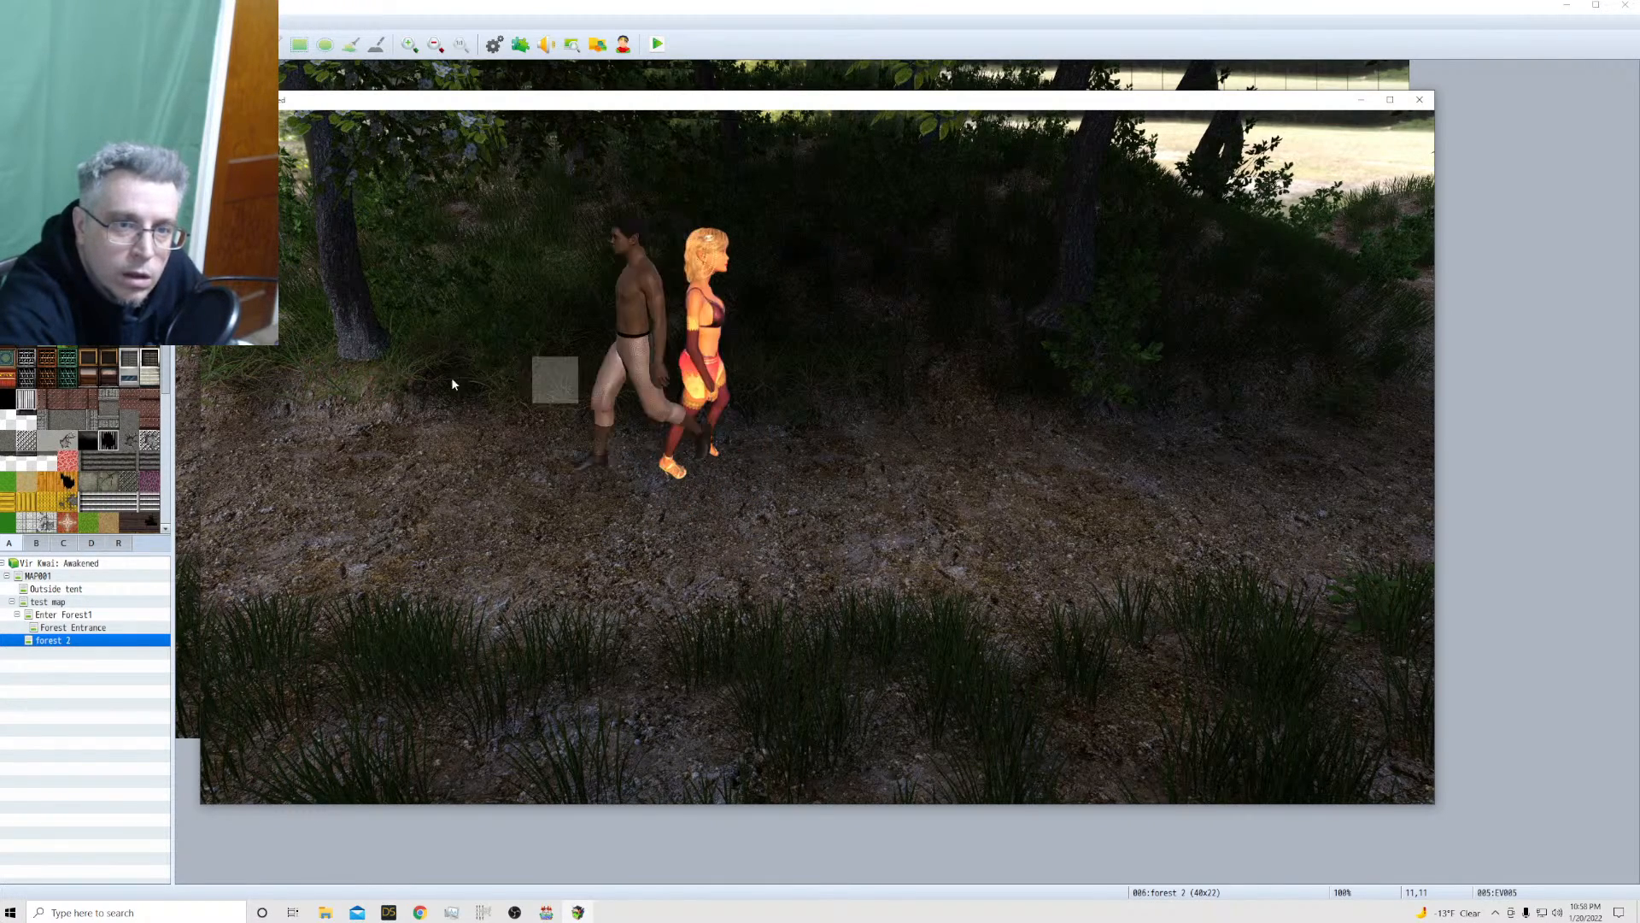
left_click(454, 382)
left_click(339, 407)
left_click(464, 470)
left_click(696, 481)
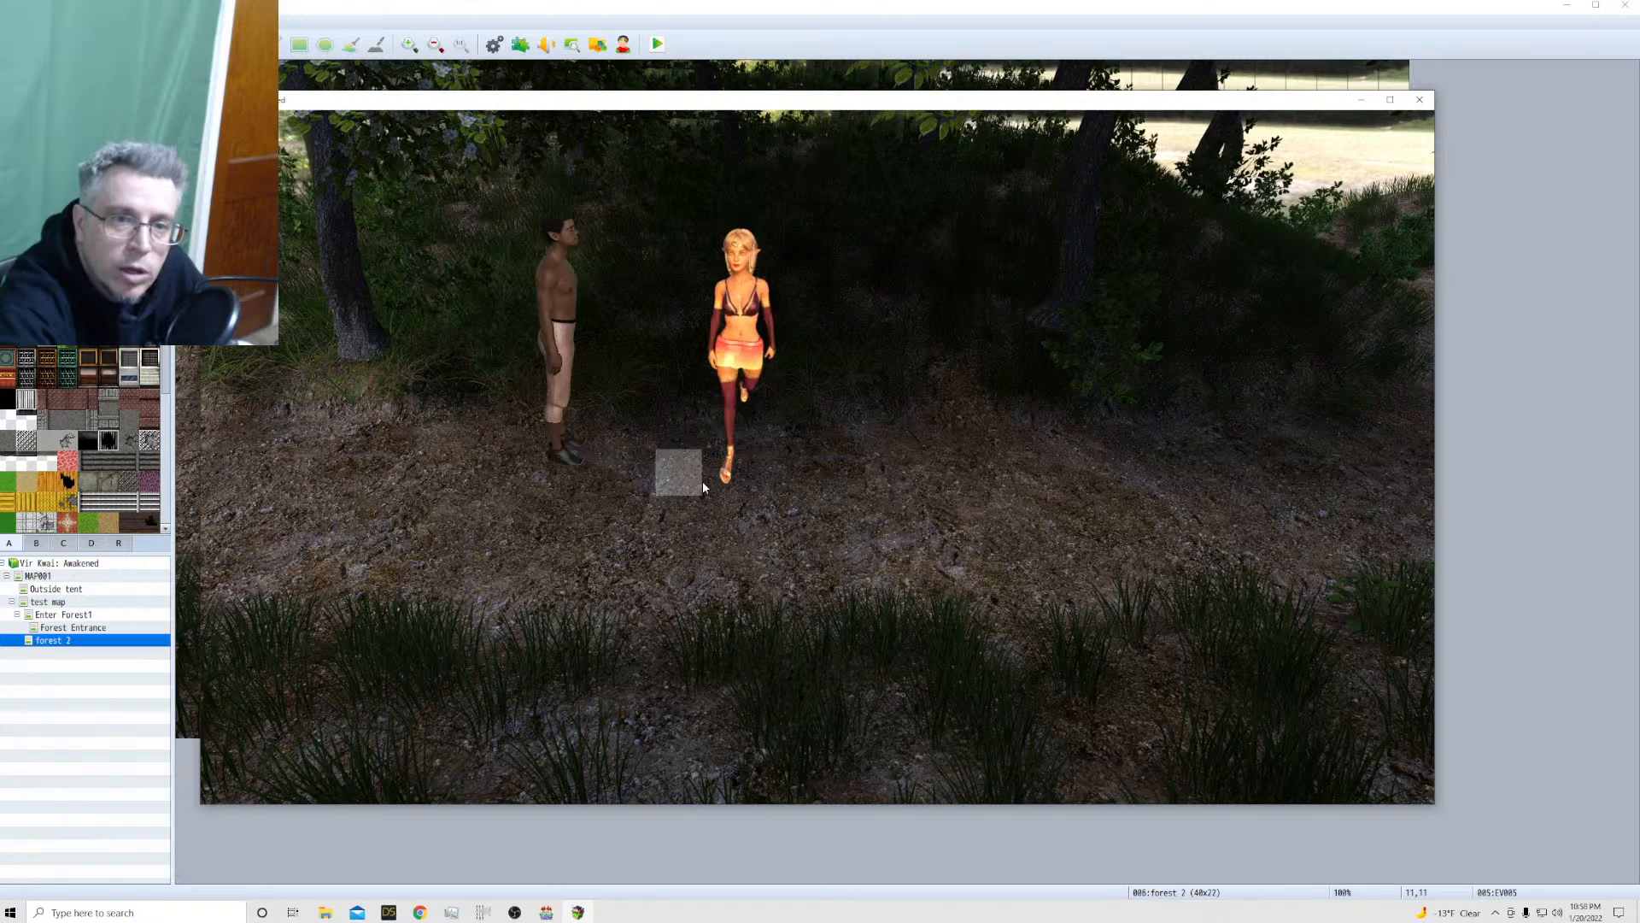
left_click(732, 536)
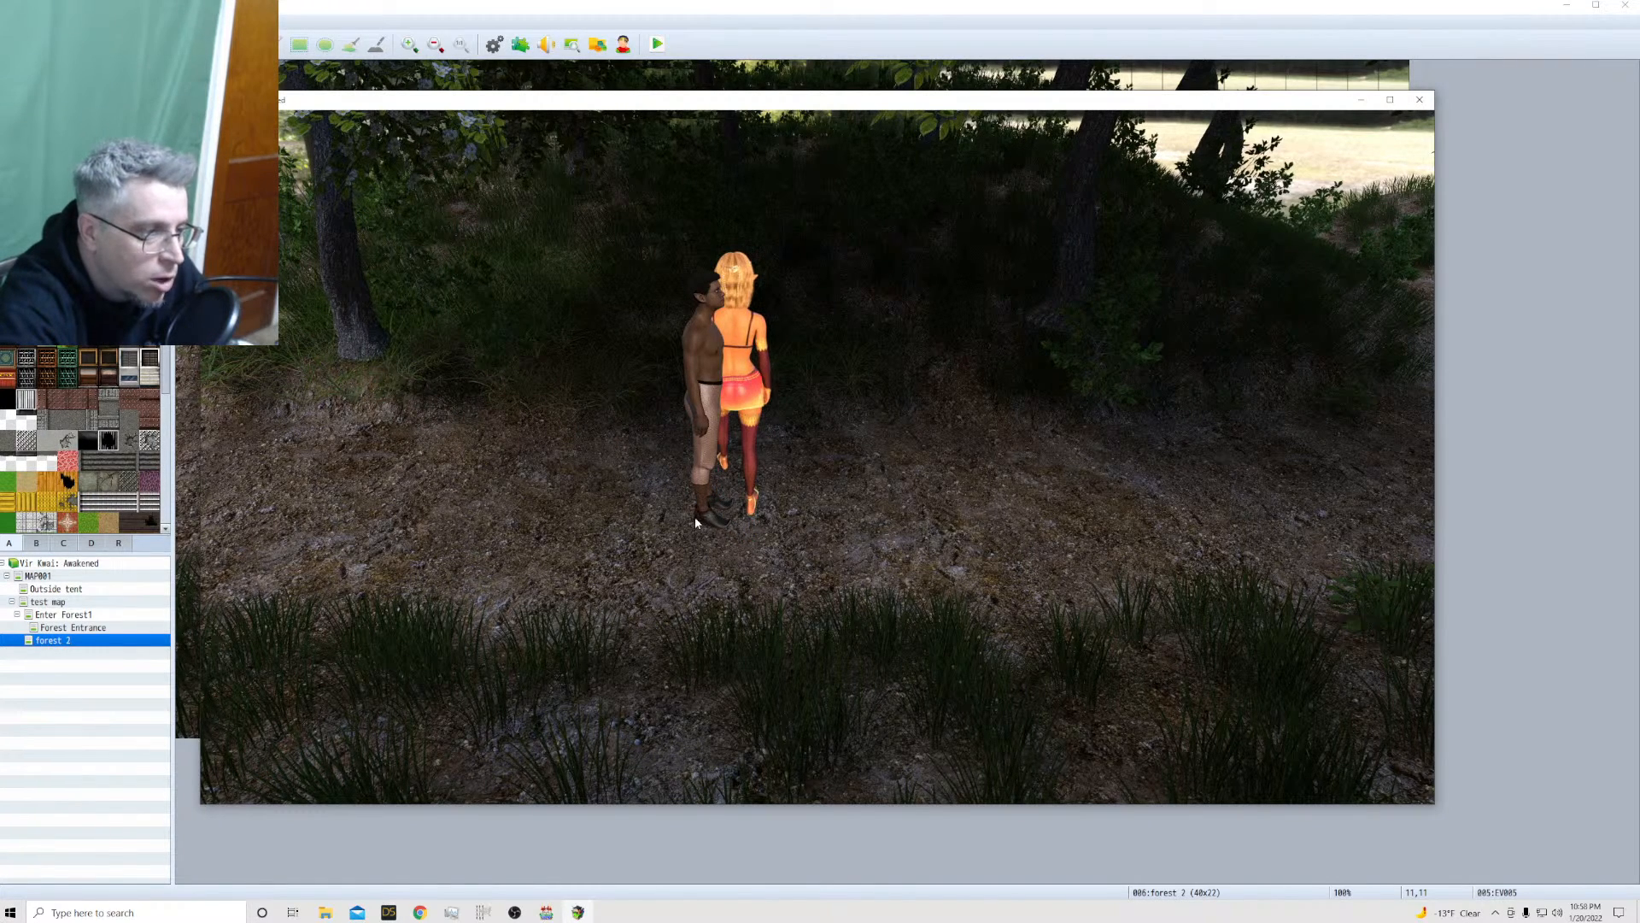
left_click(753, 466)
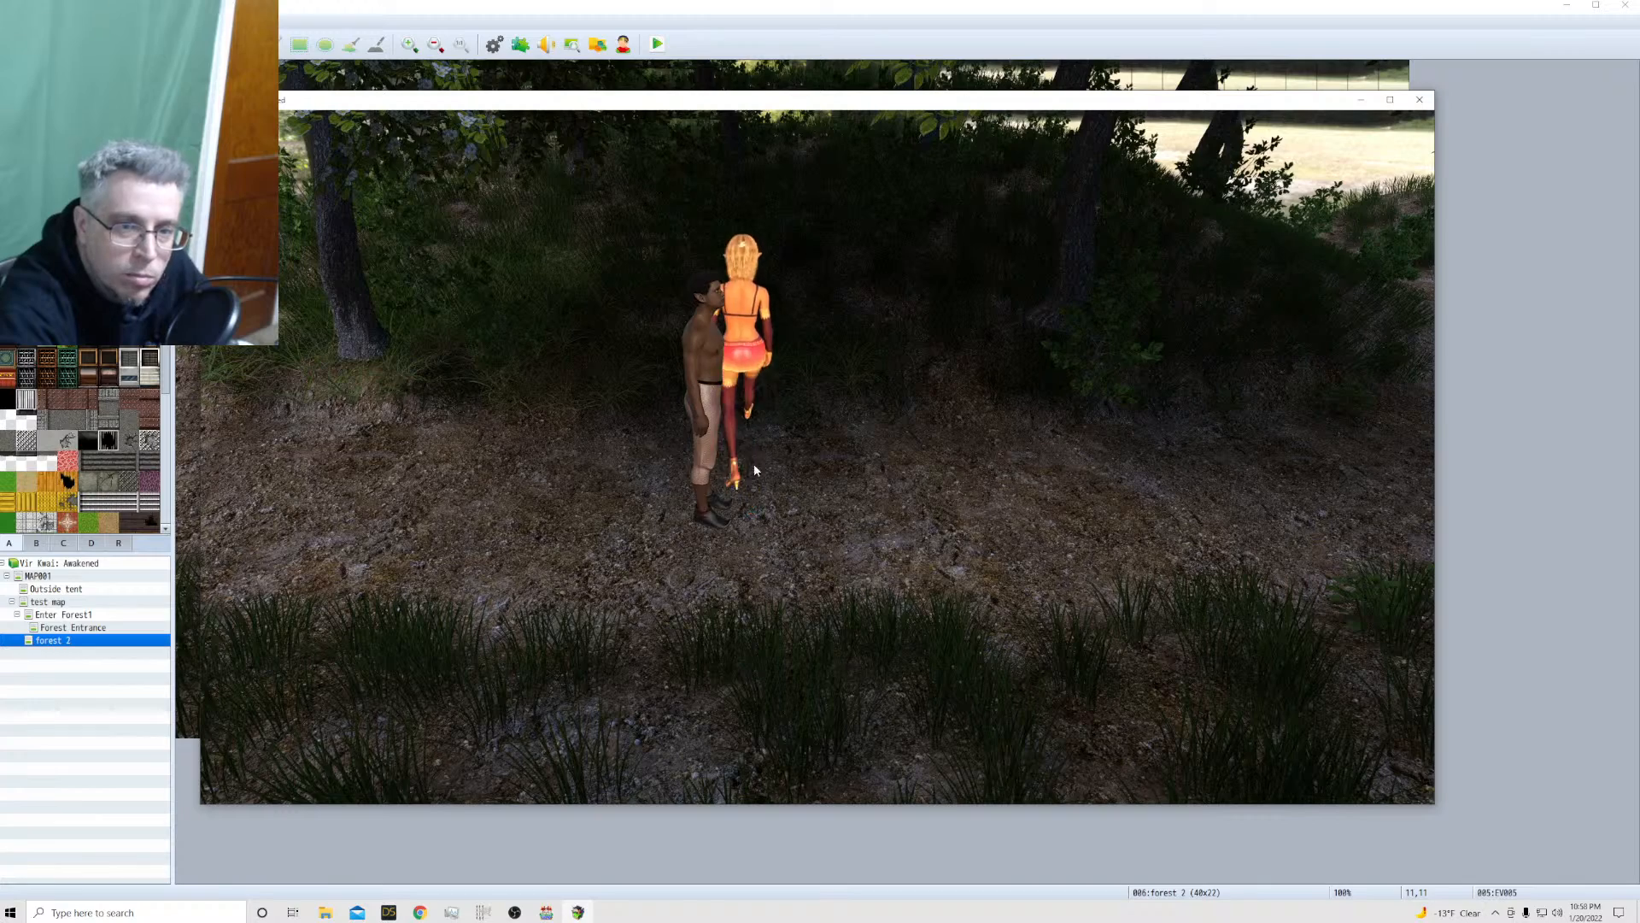
left_click(554, 504)
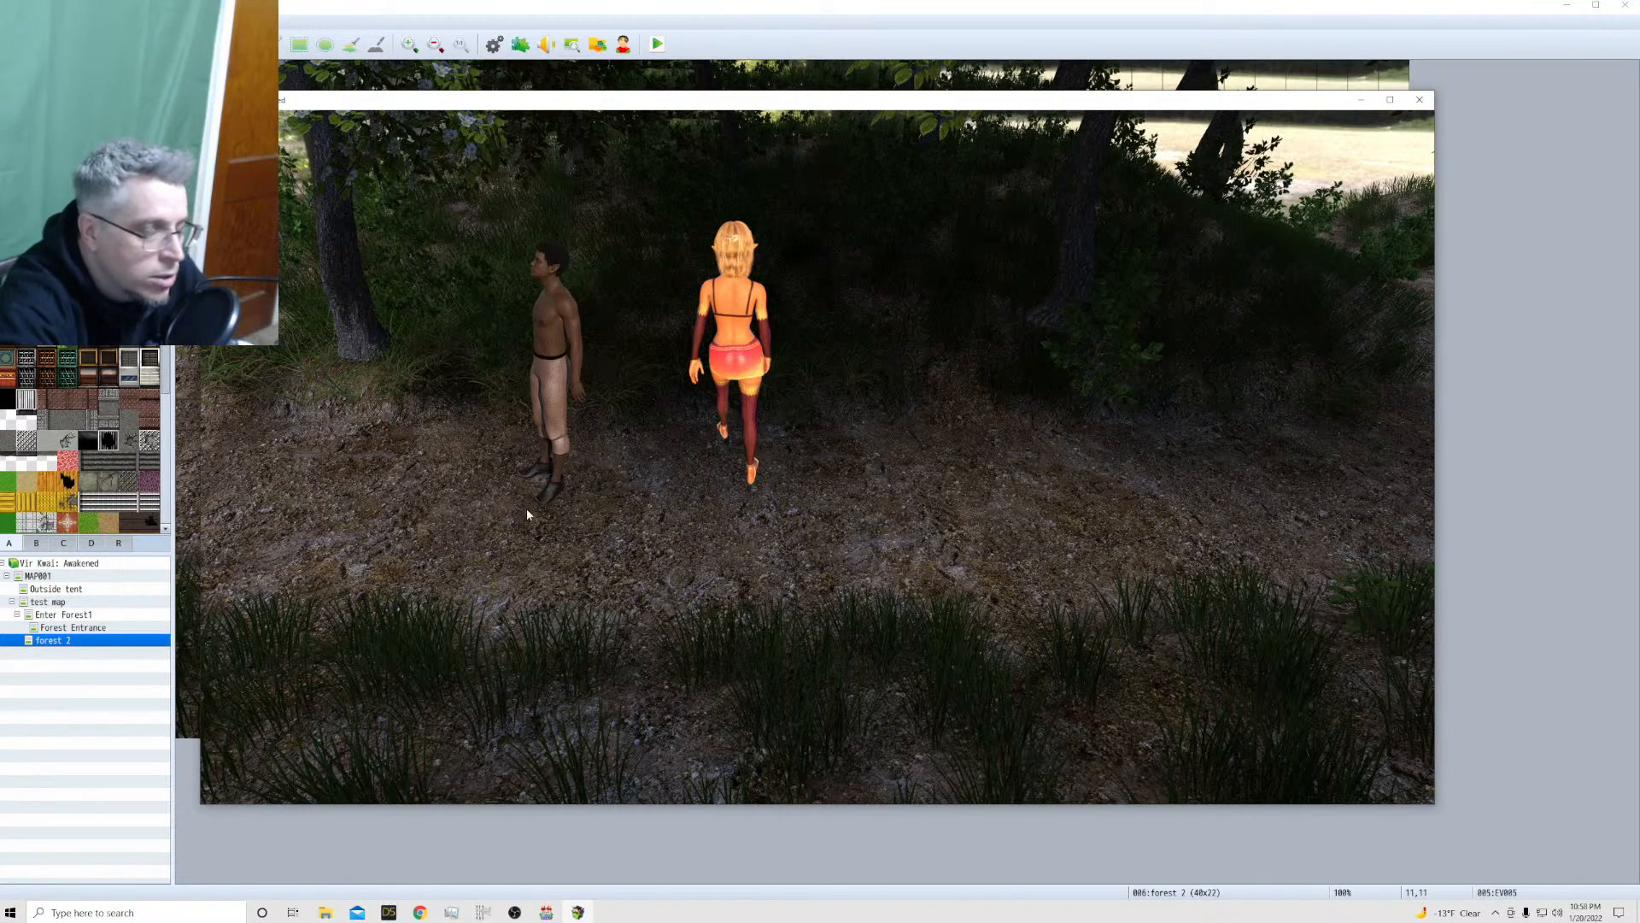
left_click(514, 537)
left_click(396, 531)
left_click(800, 504)
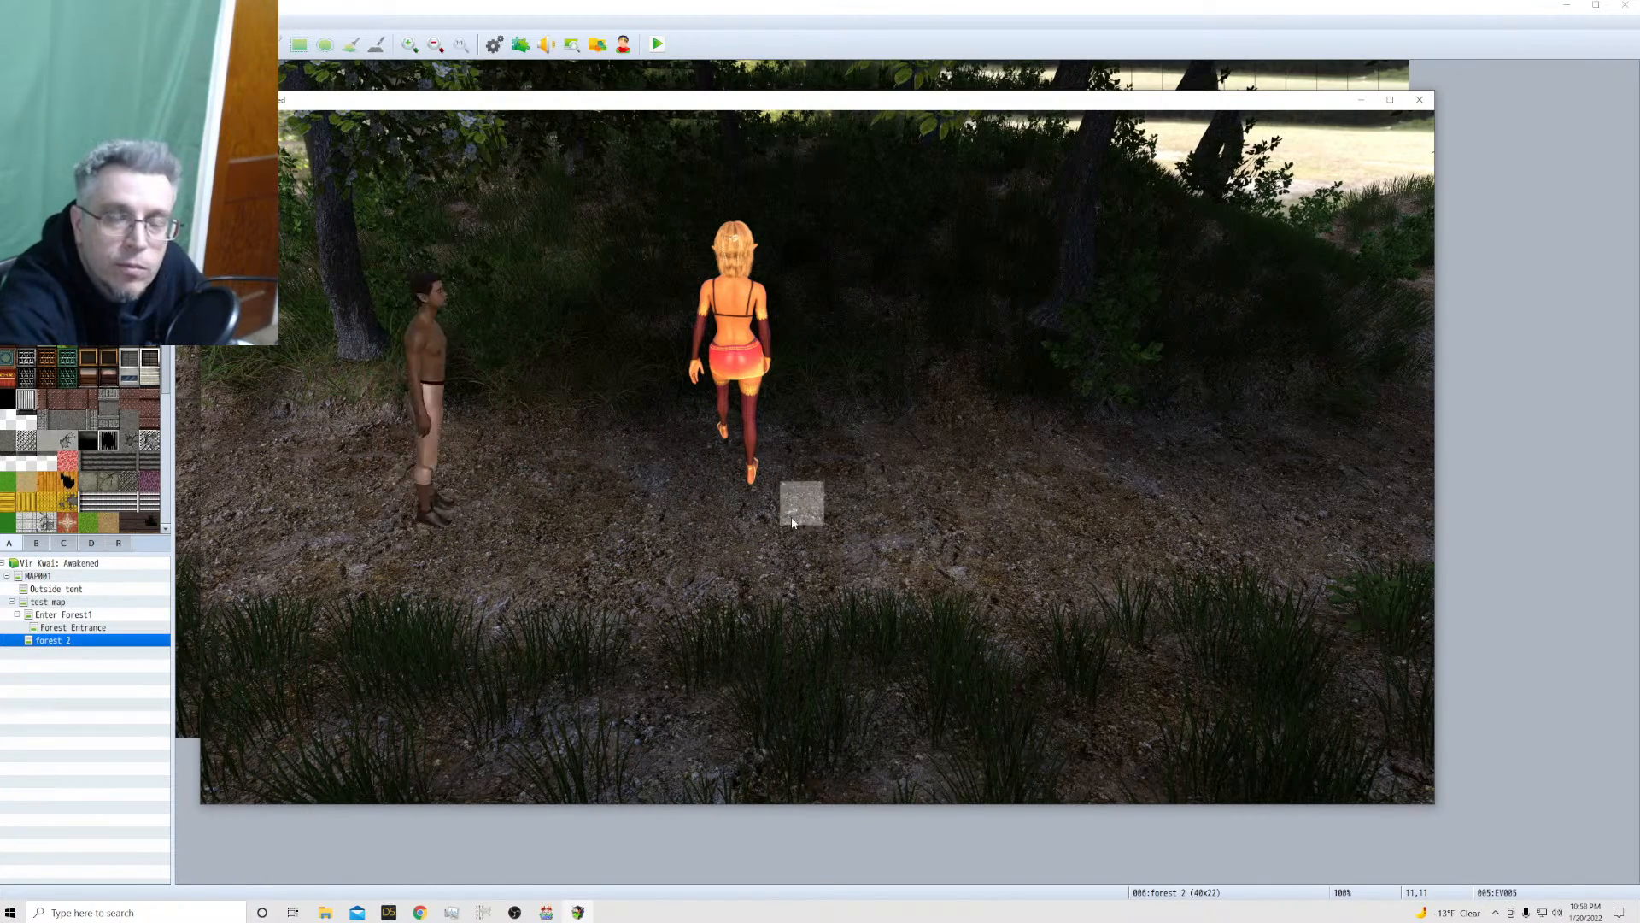
left_click(1196, 445)
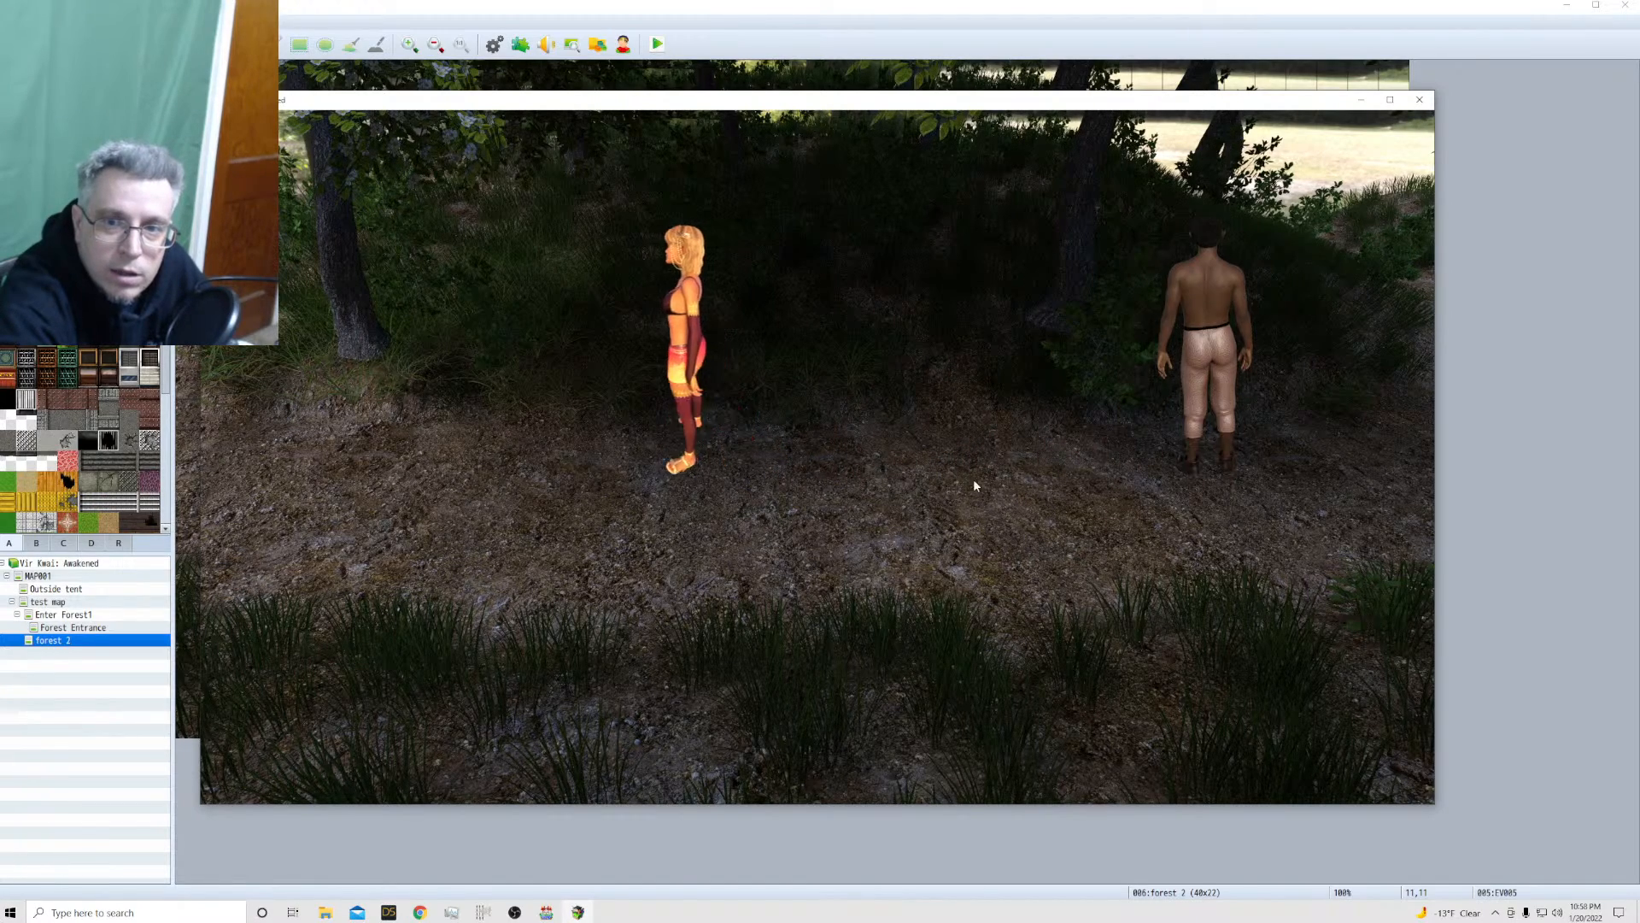
left_click(1084, 386)
left_click(1143, 497)
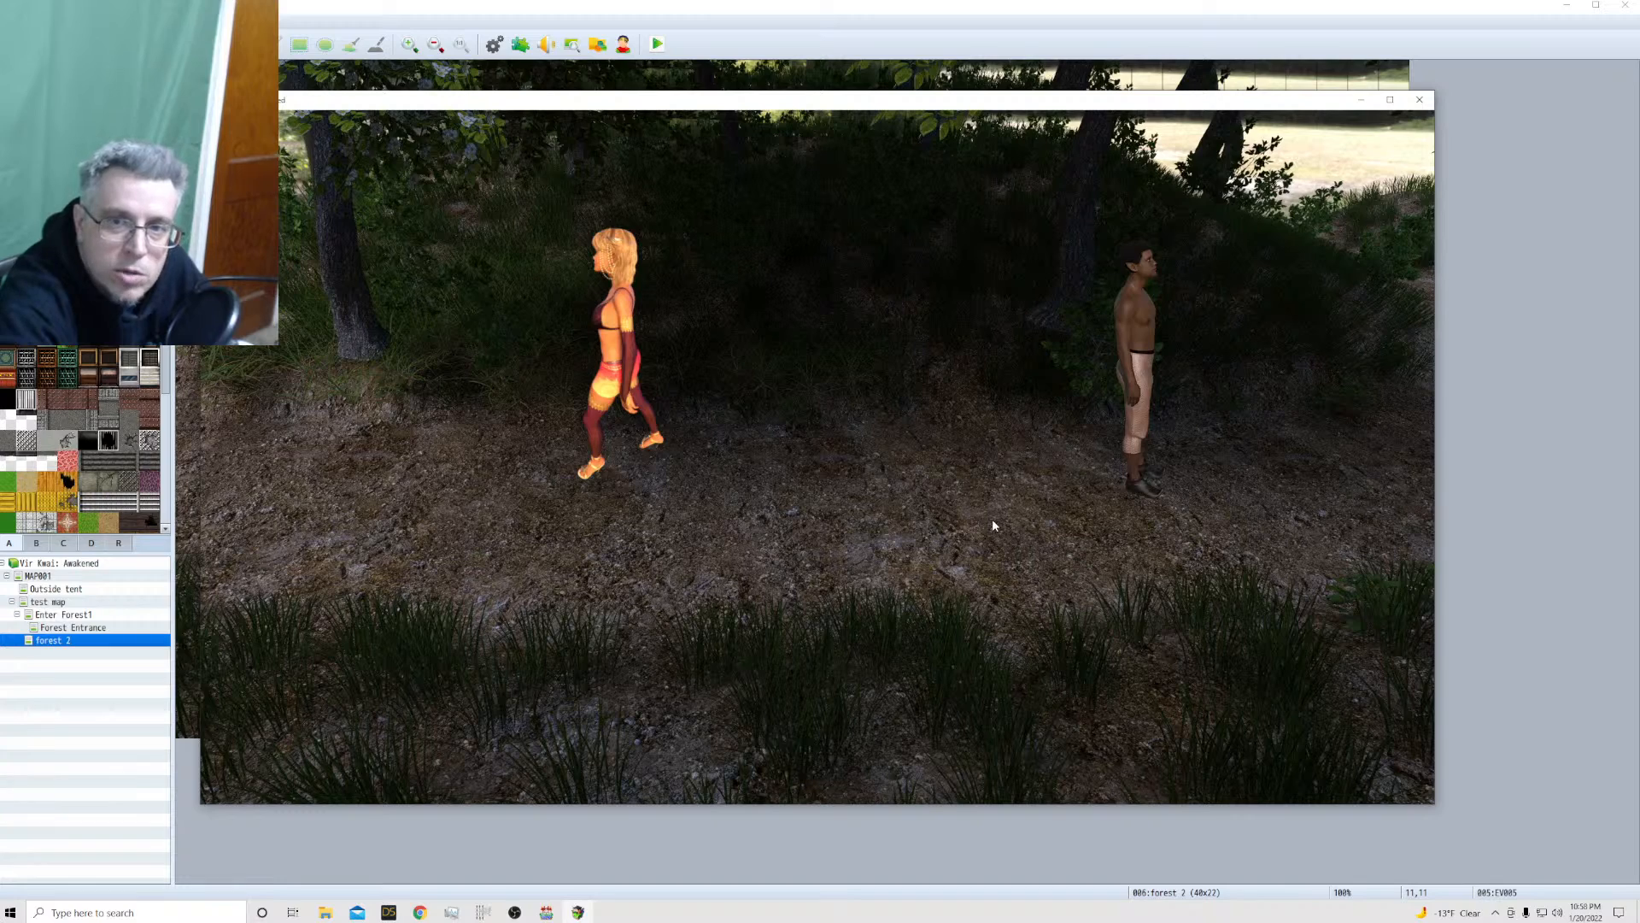
left_click(1033, 461)
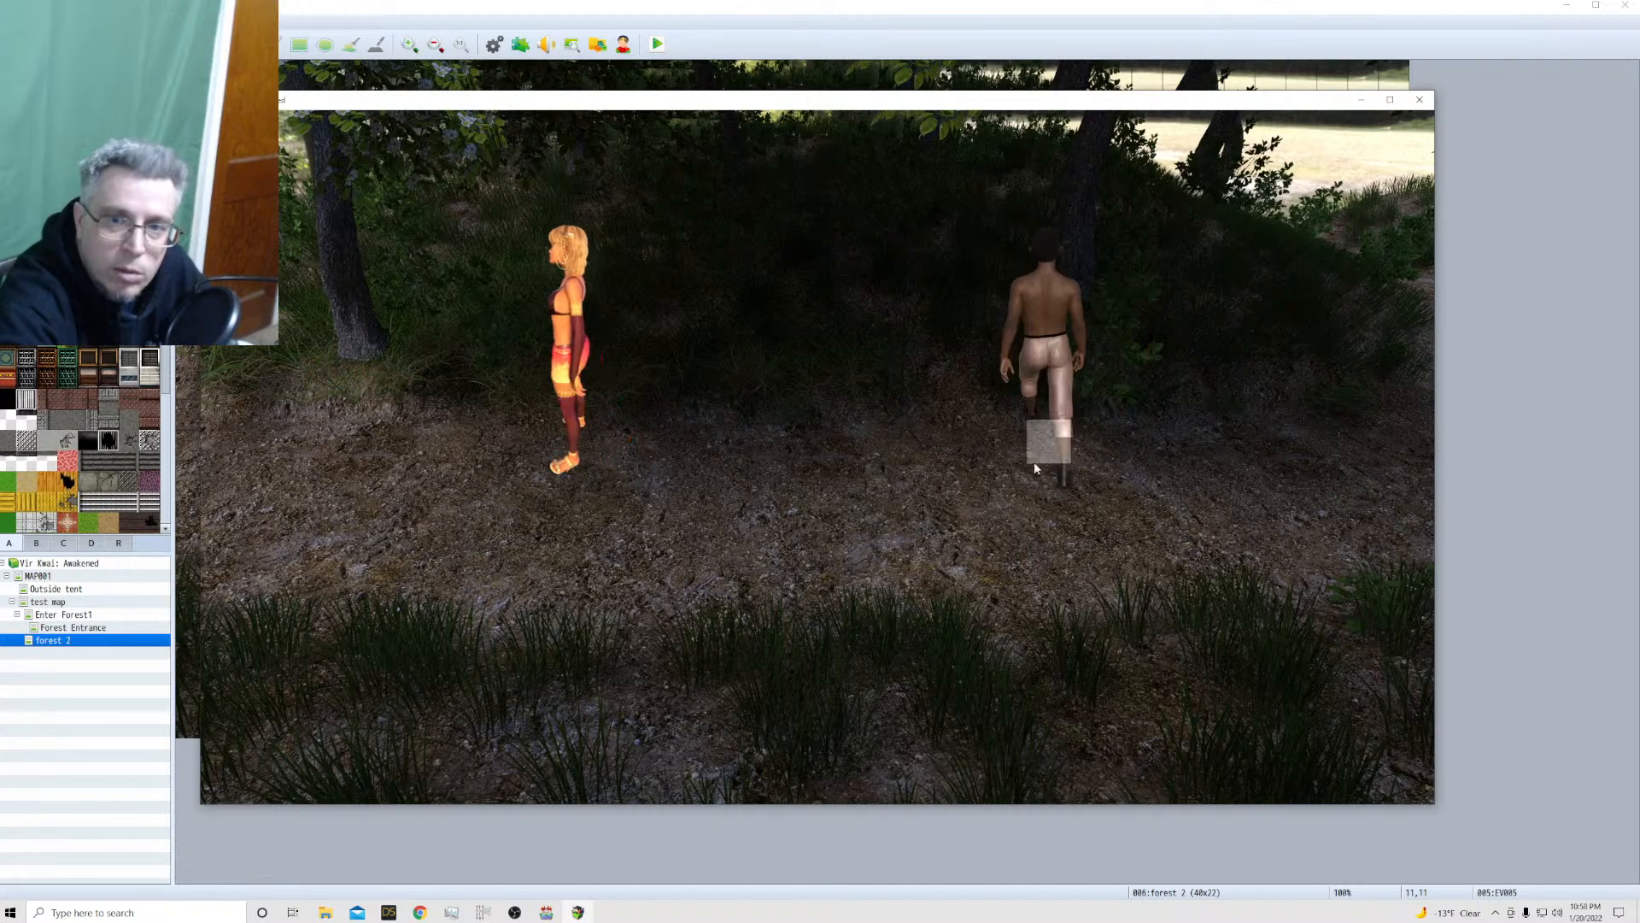
left_click(911, 521)
left_click(740, 498)
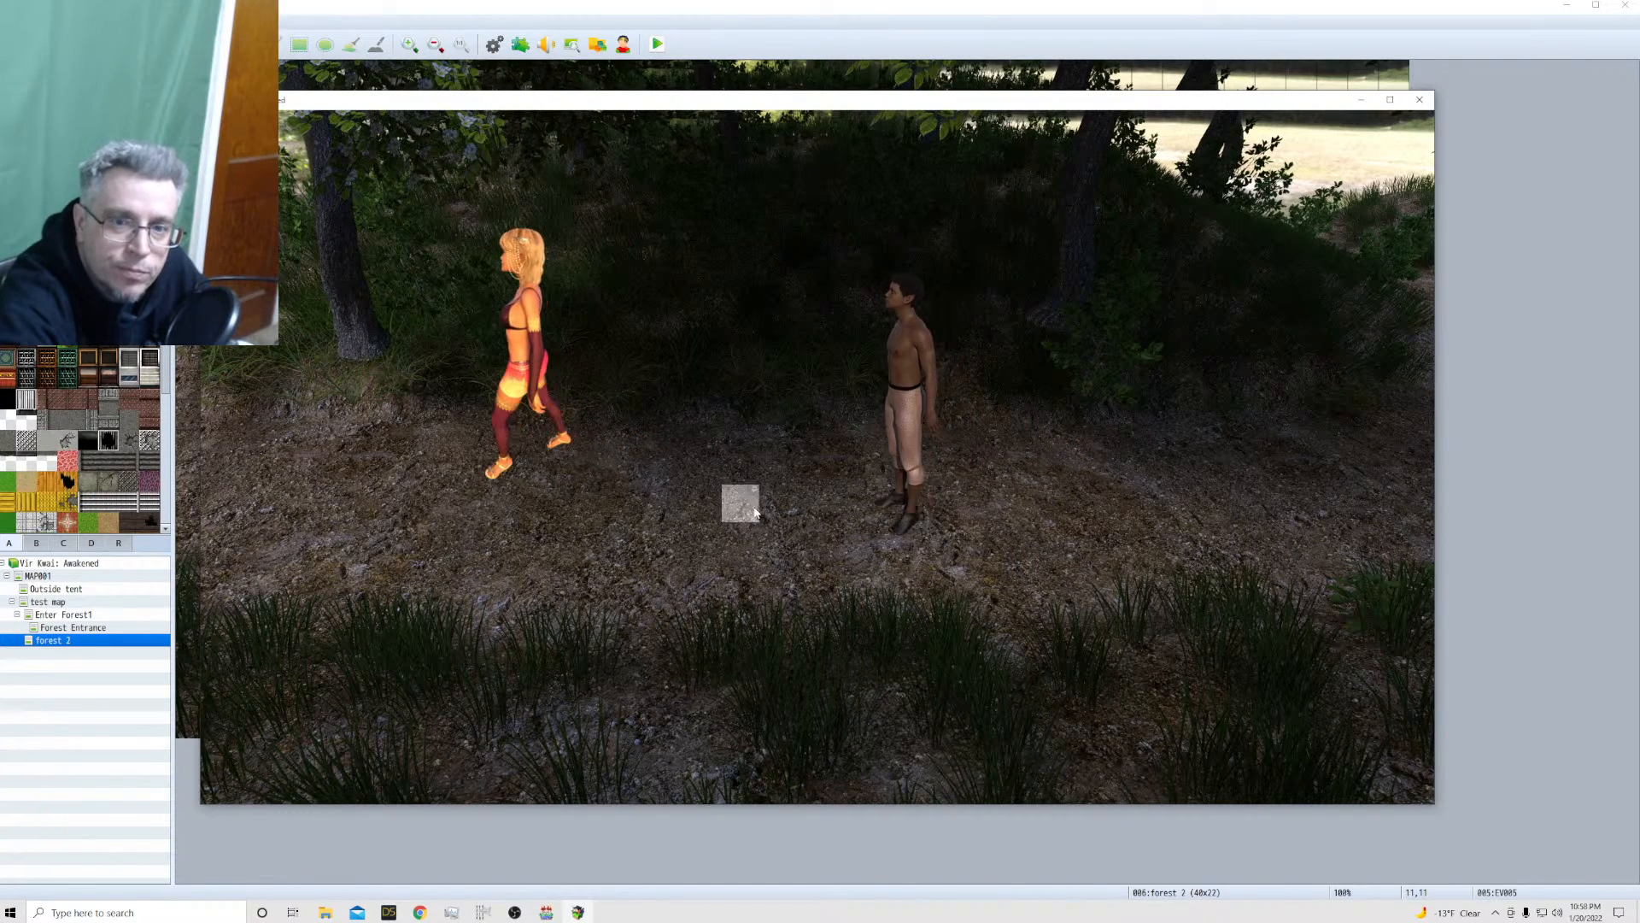
left_click(965, 436)
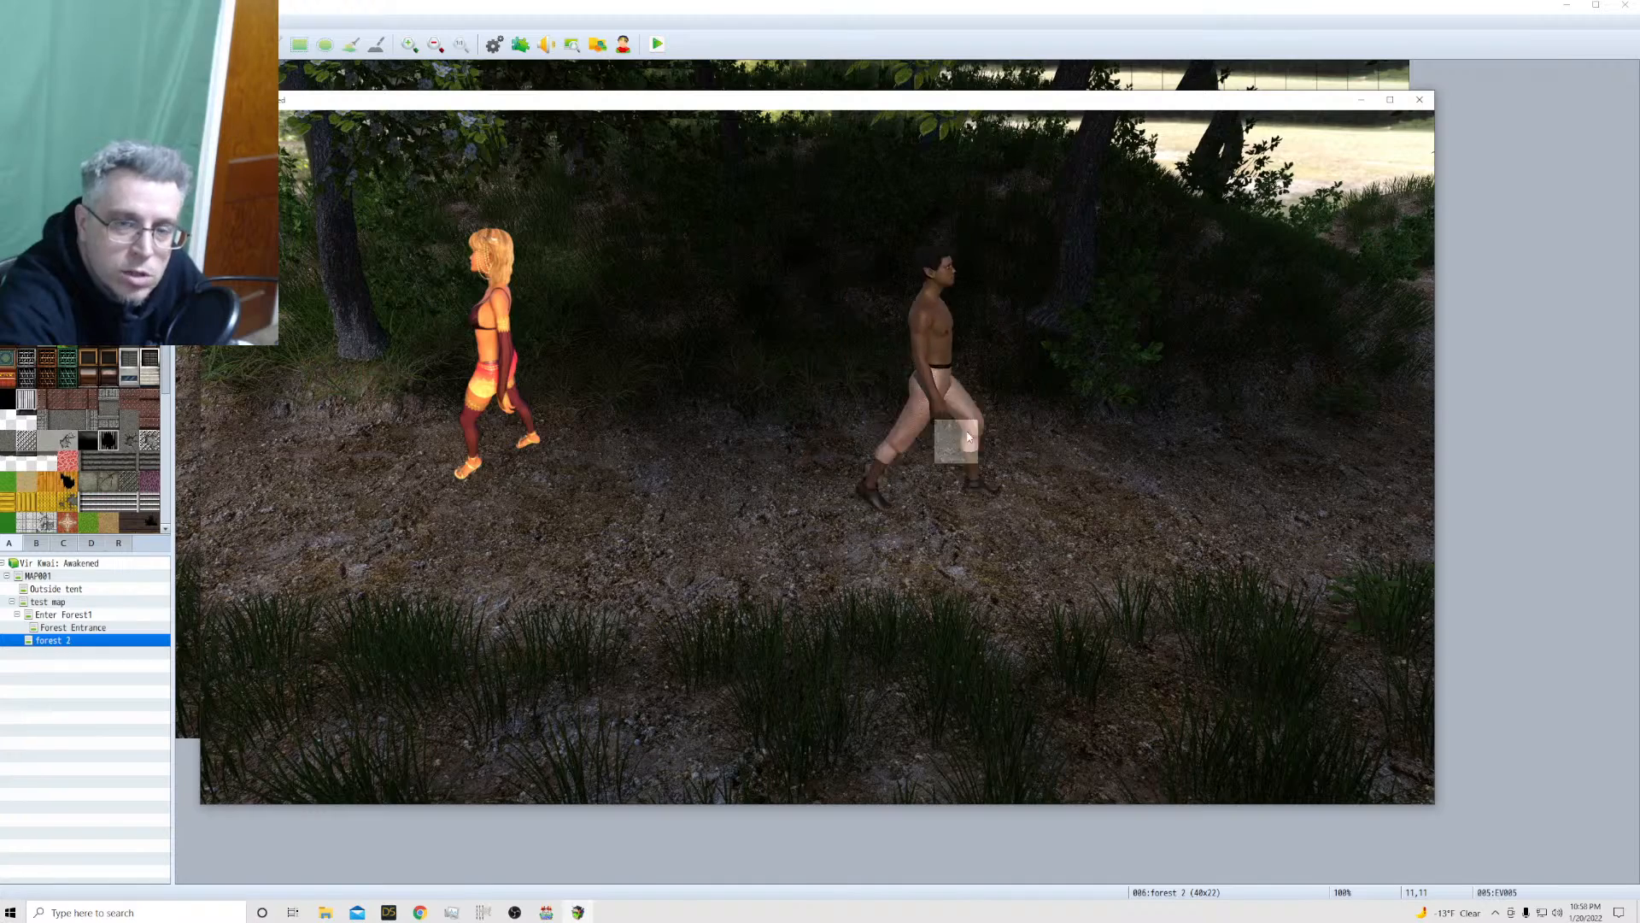
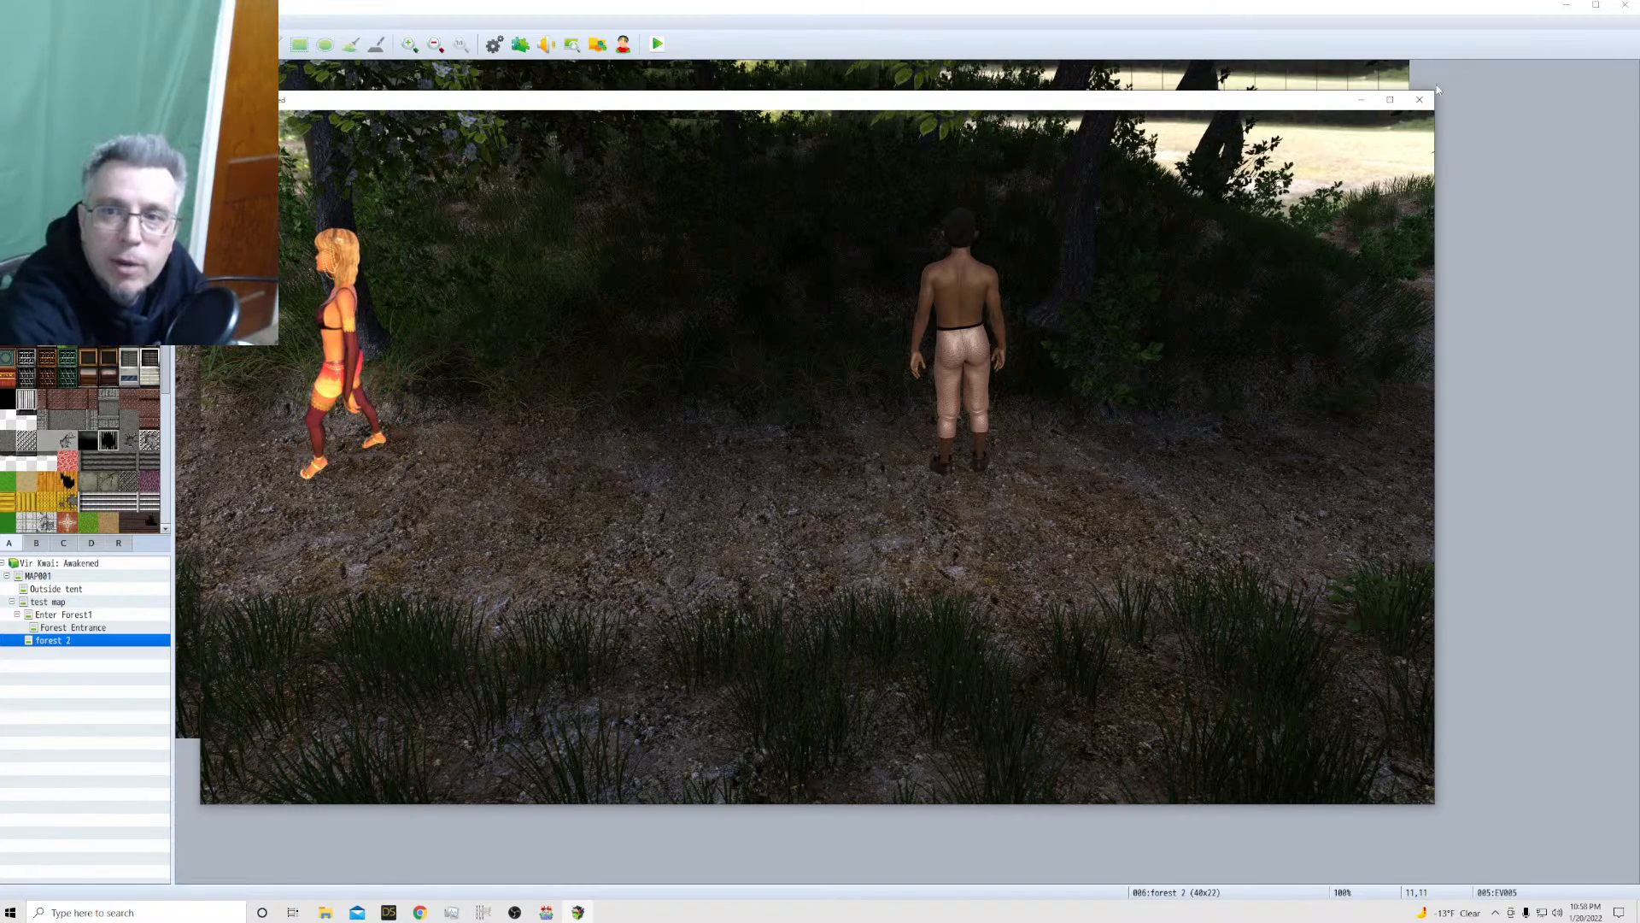
Close the playtest, switch to GIMP and undo the last scaling of the Kailua 2 walk sheet
left_click(1420, 99)
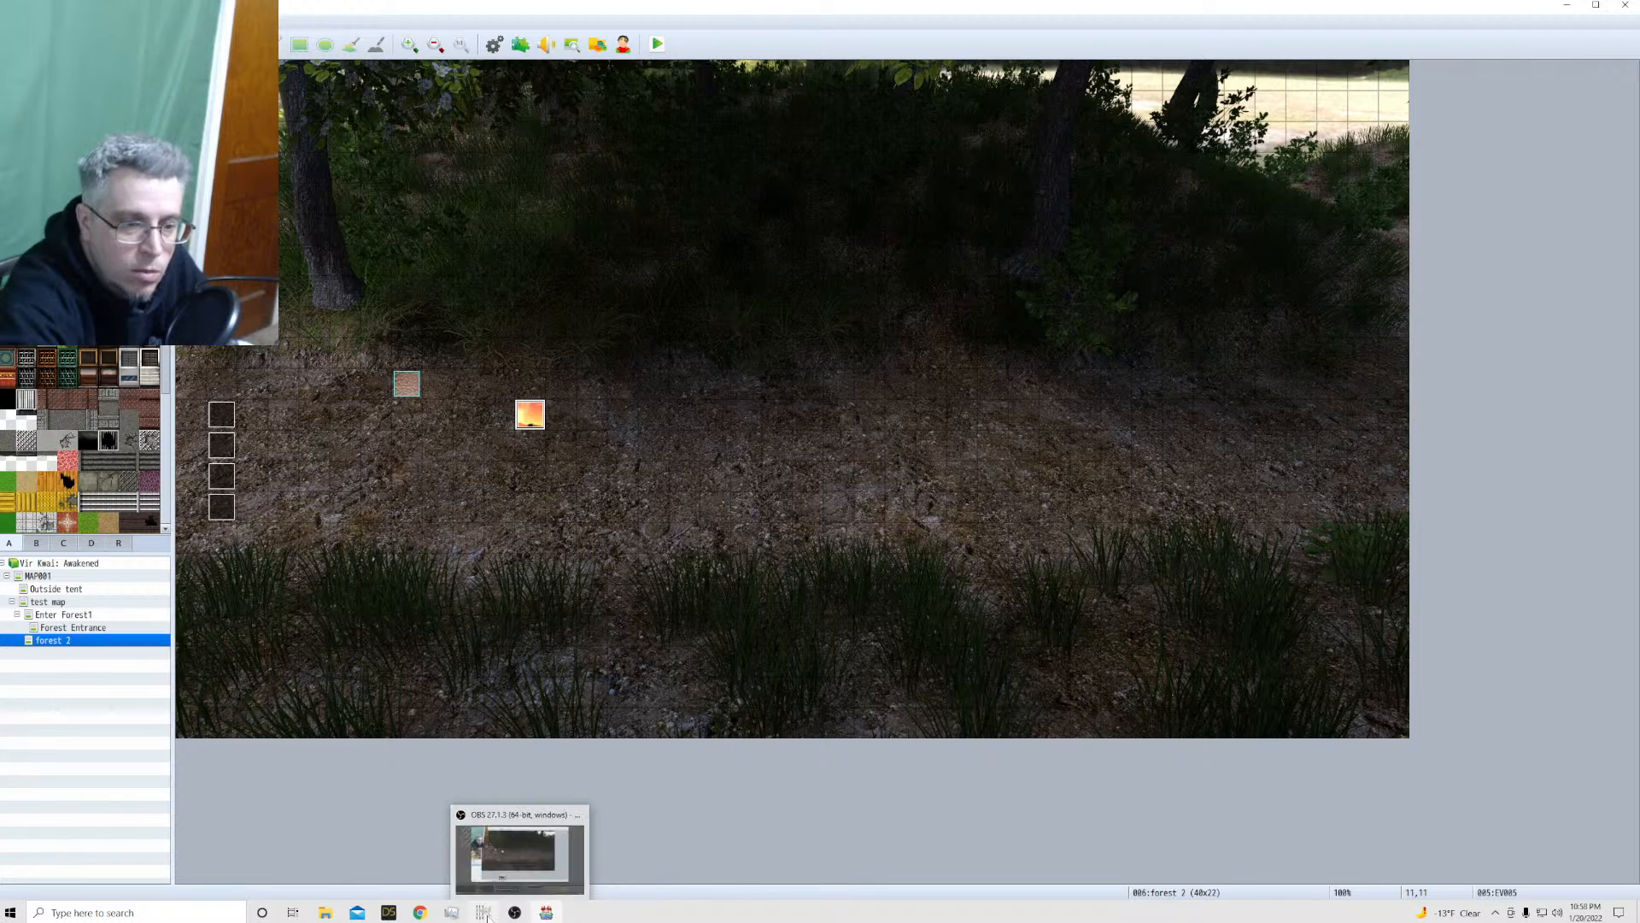
left_click(500, 833)
left_click(10, 23)
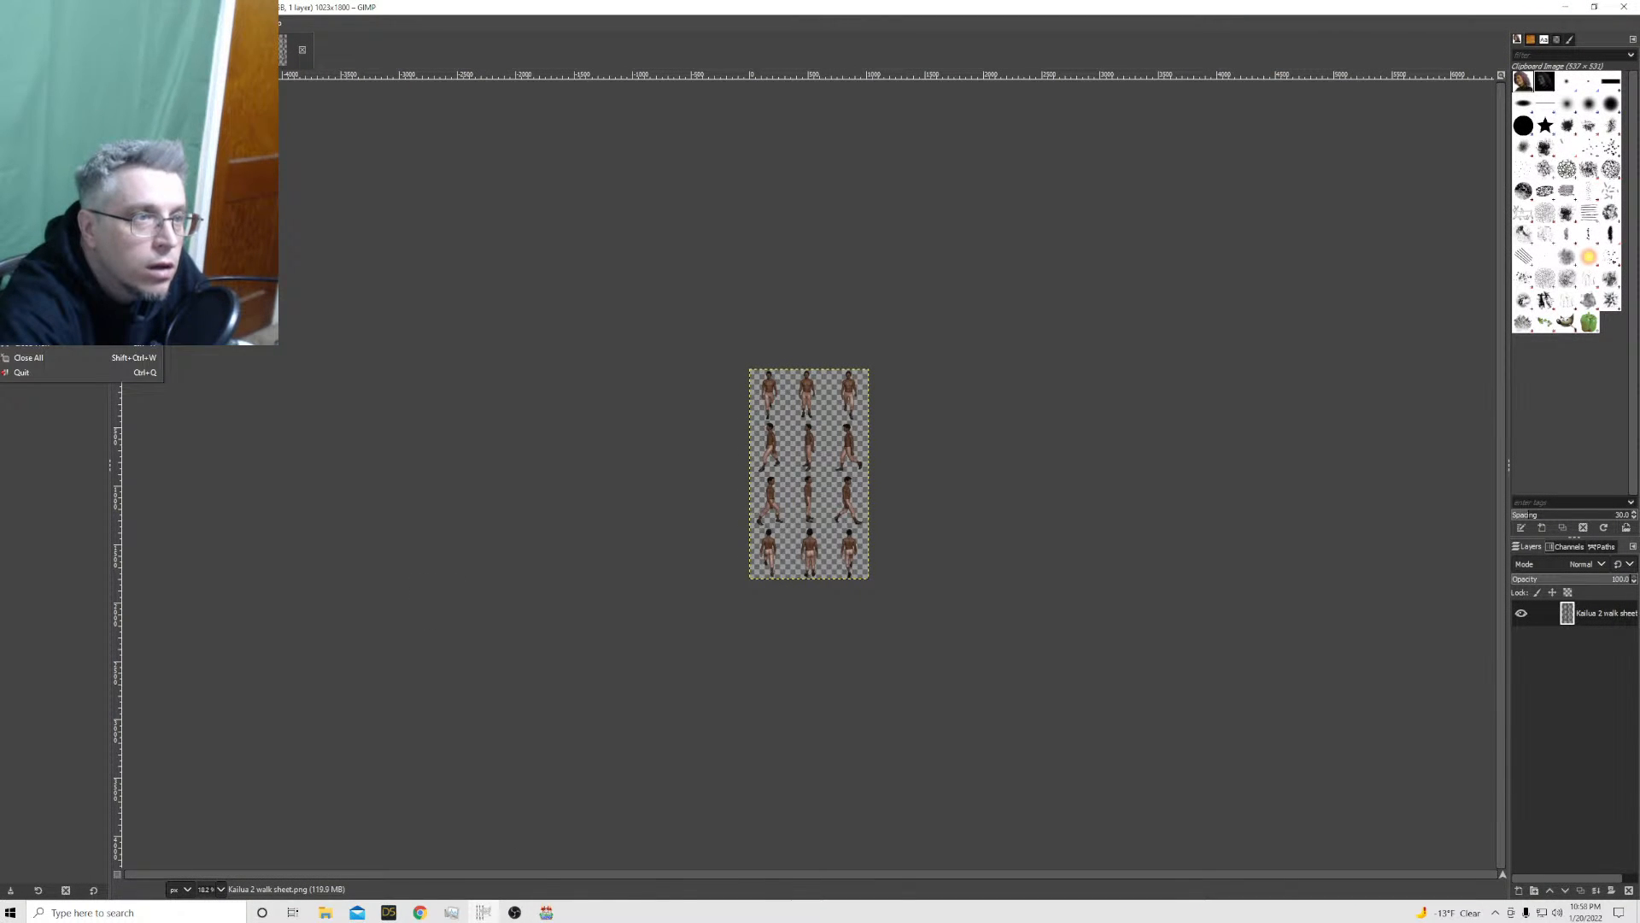
left_click(49, 38)
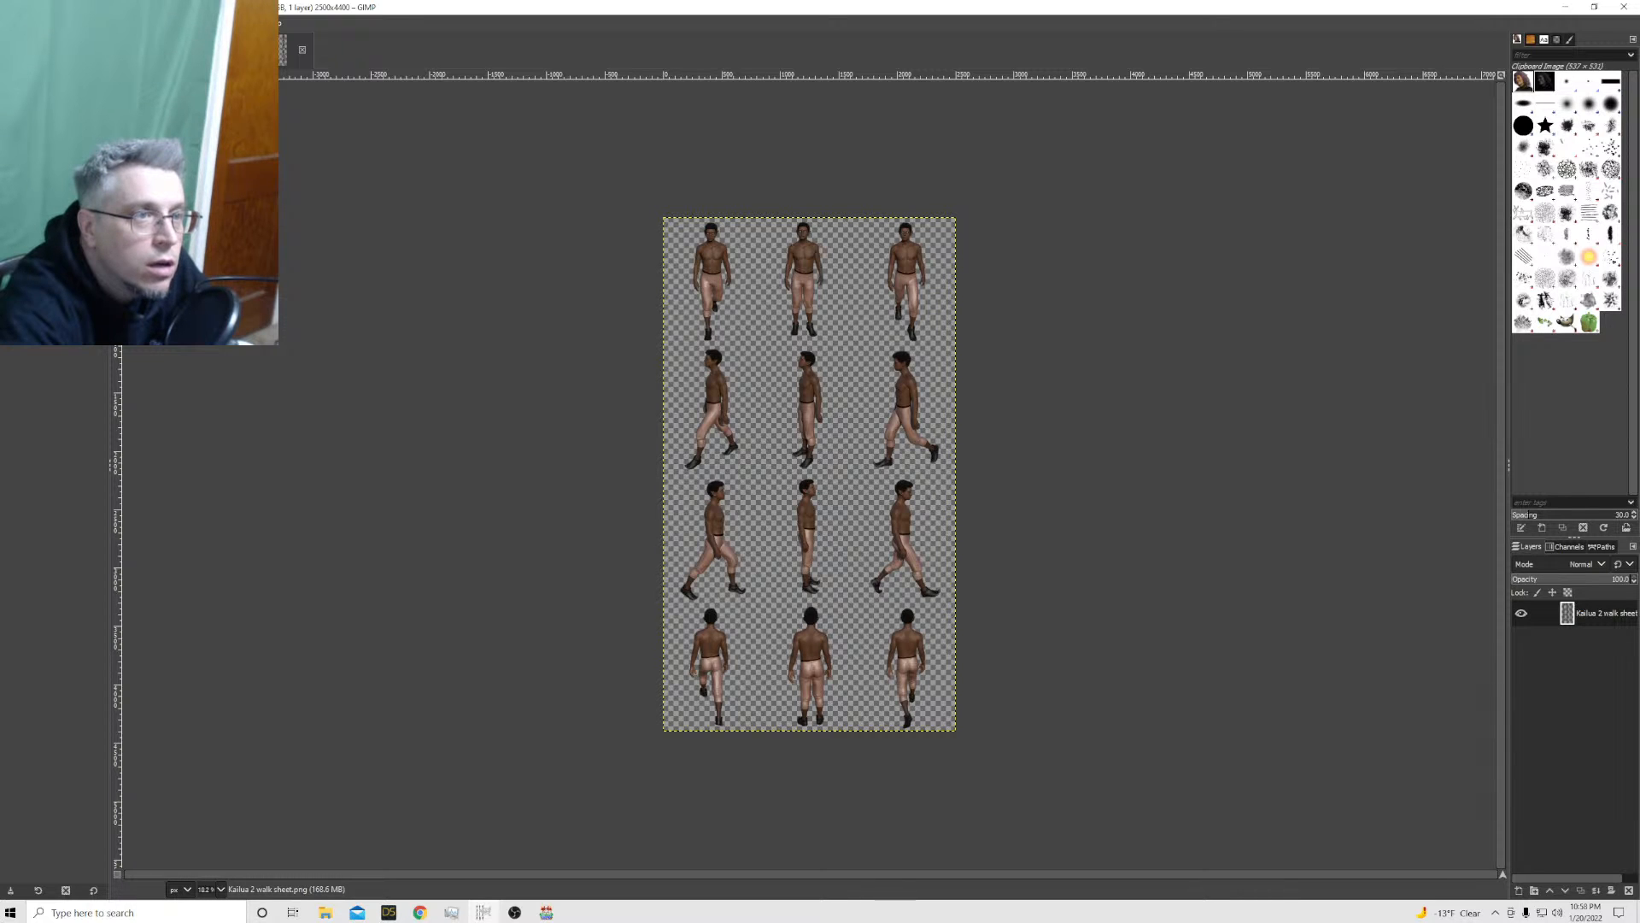
Scale the Kailua 2 walk sheet proportionally to a height of 2000 px
left_click(98, 23)
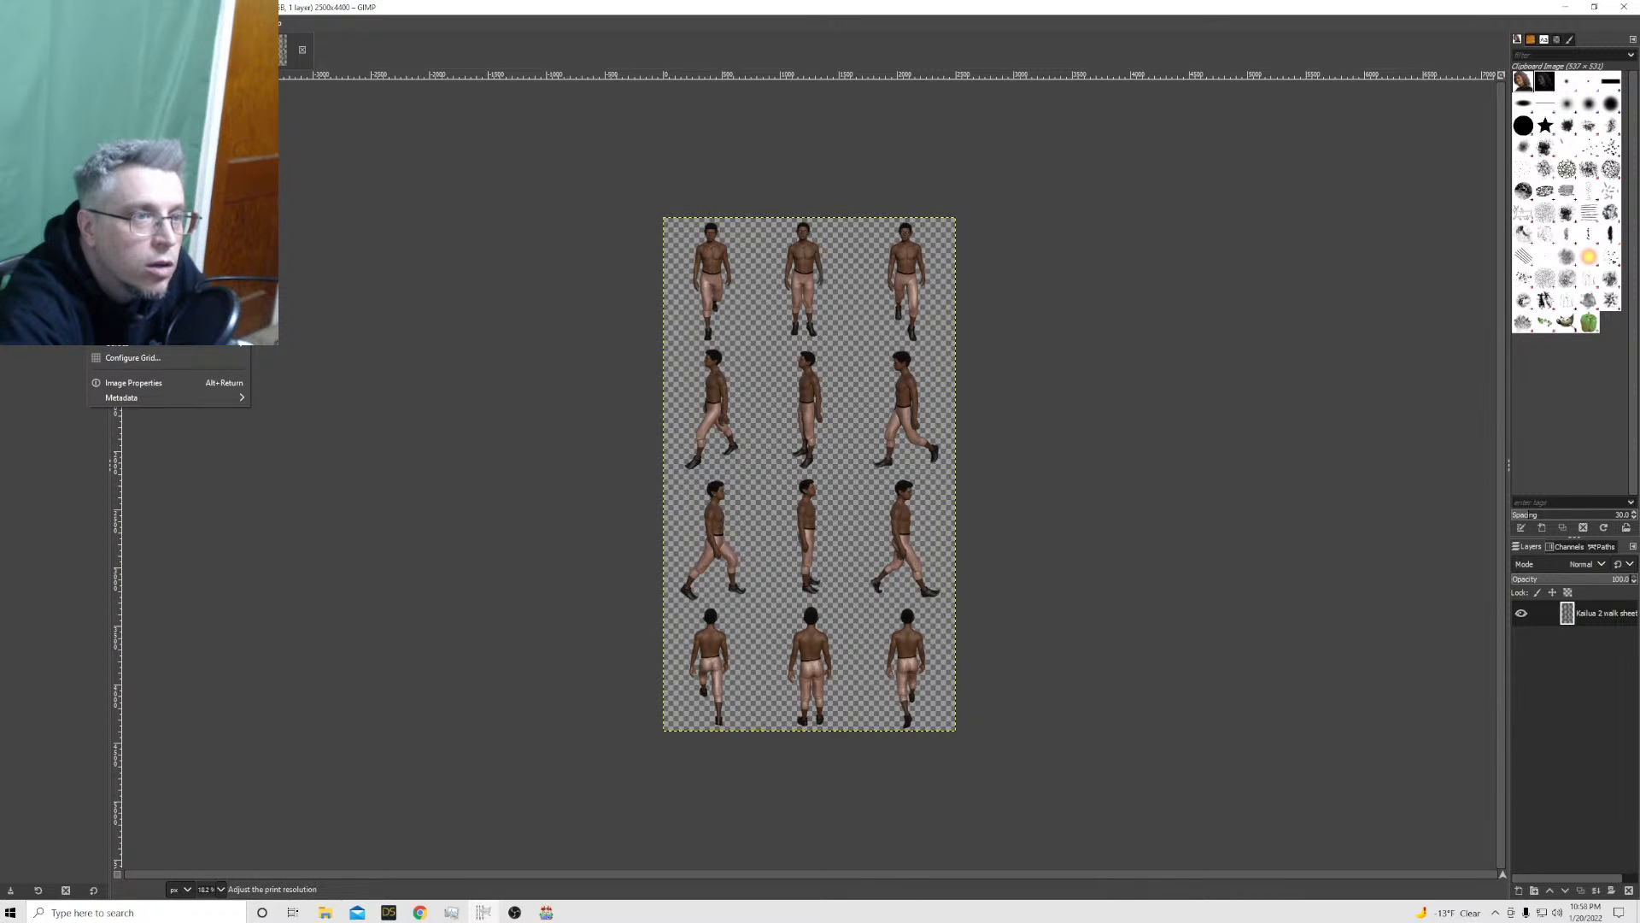
left_click(128, 240)
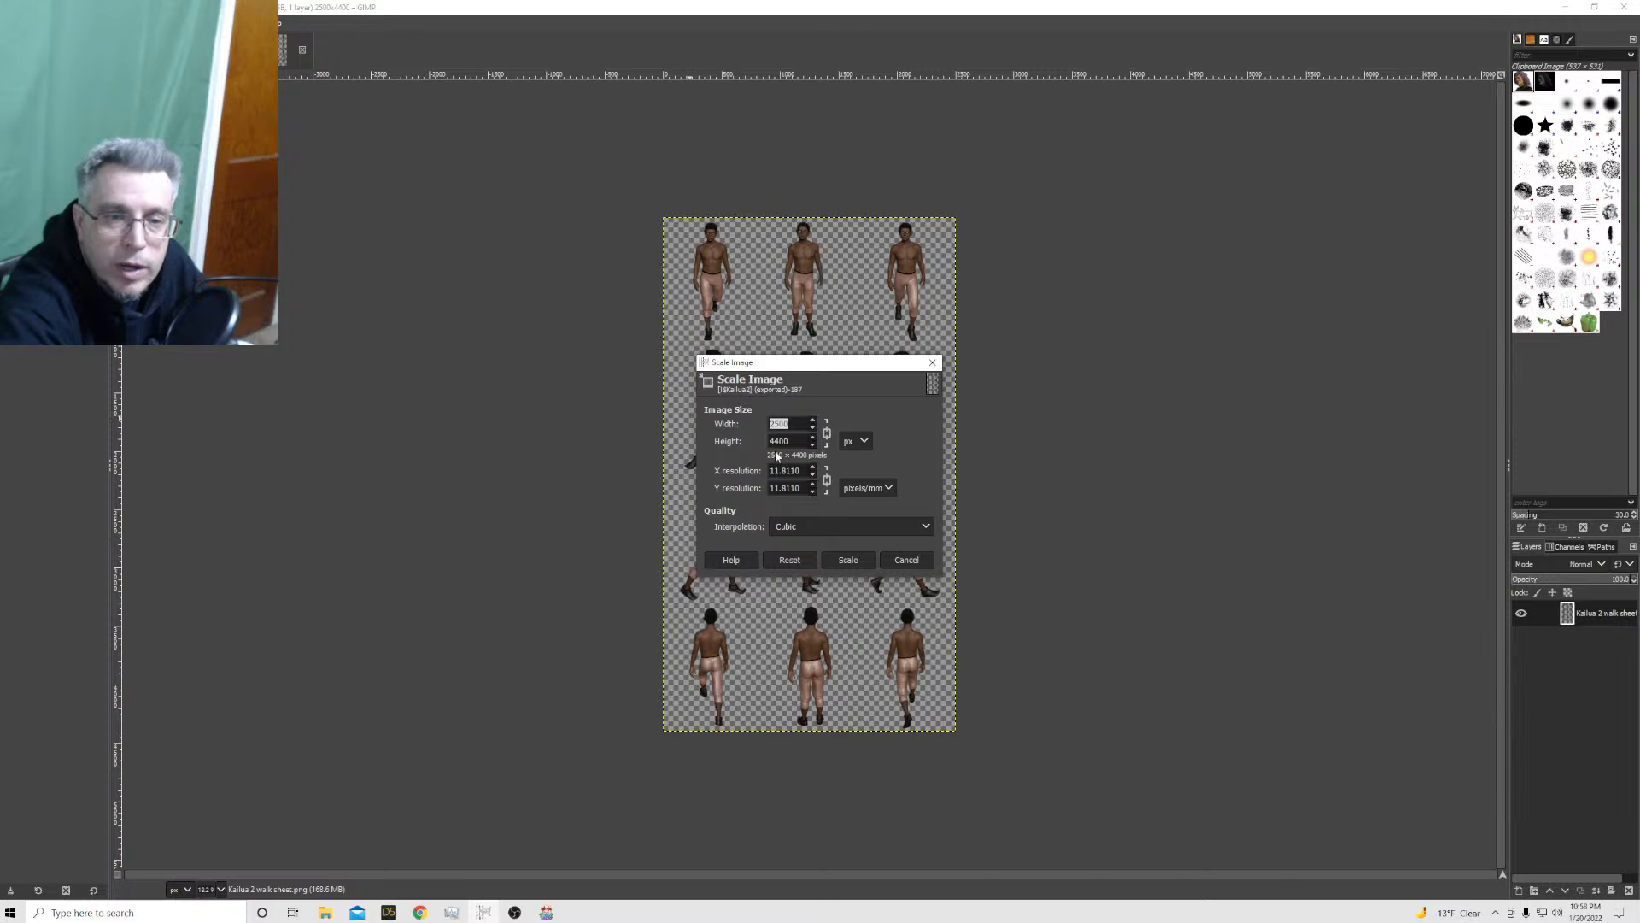
type("2000")
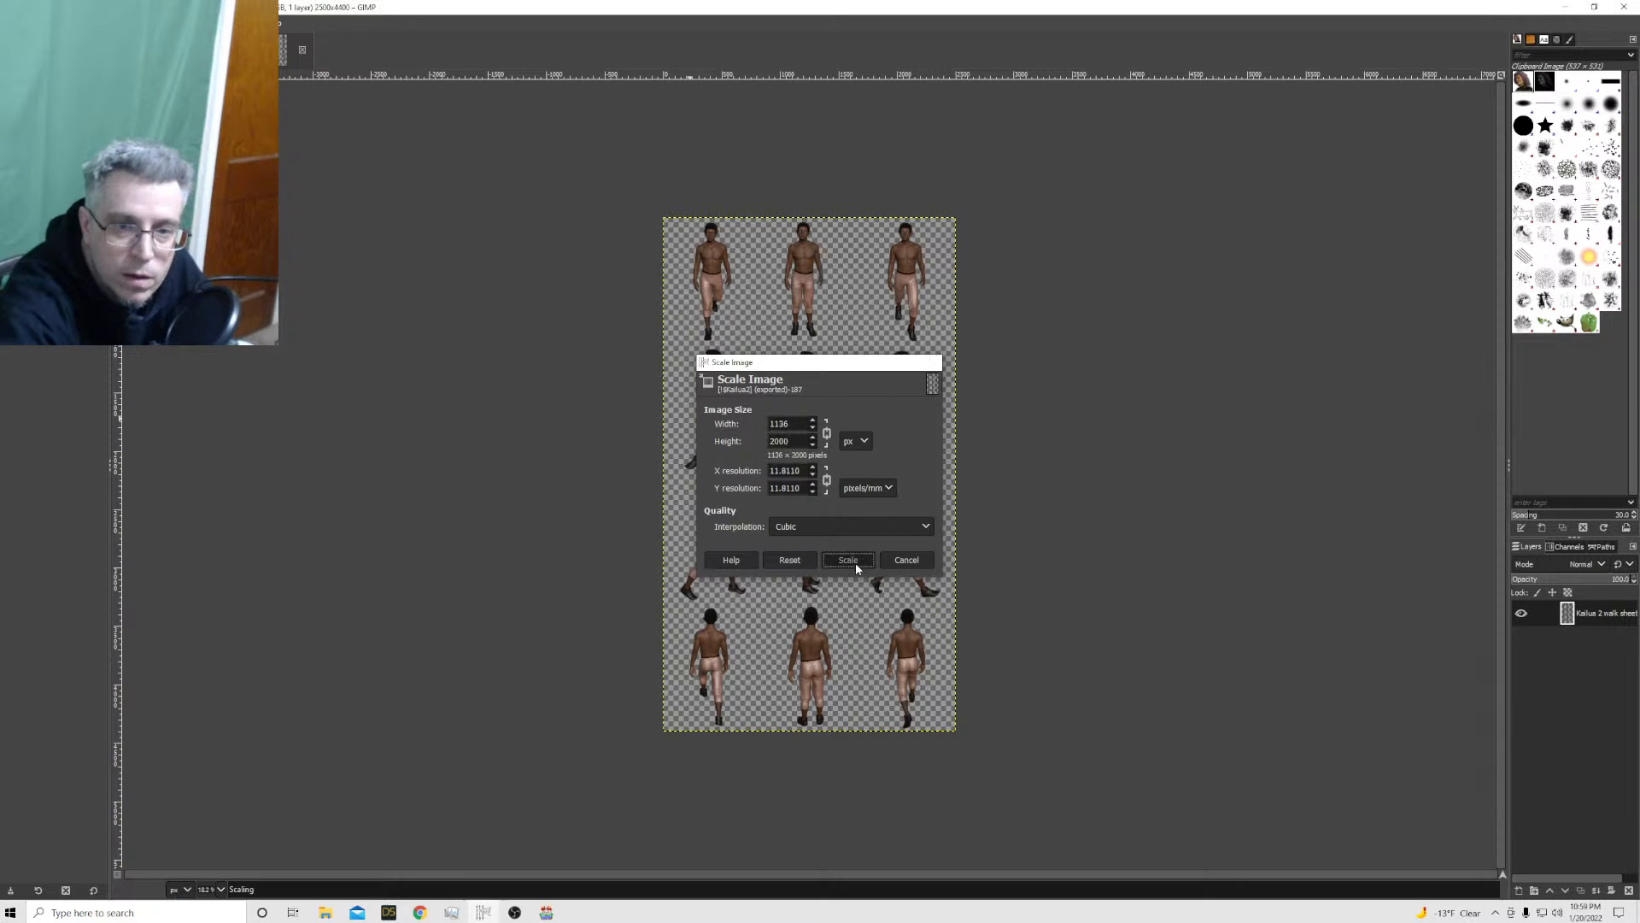
left_click(854, 562)
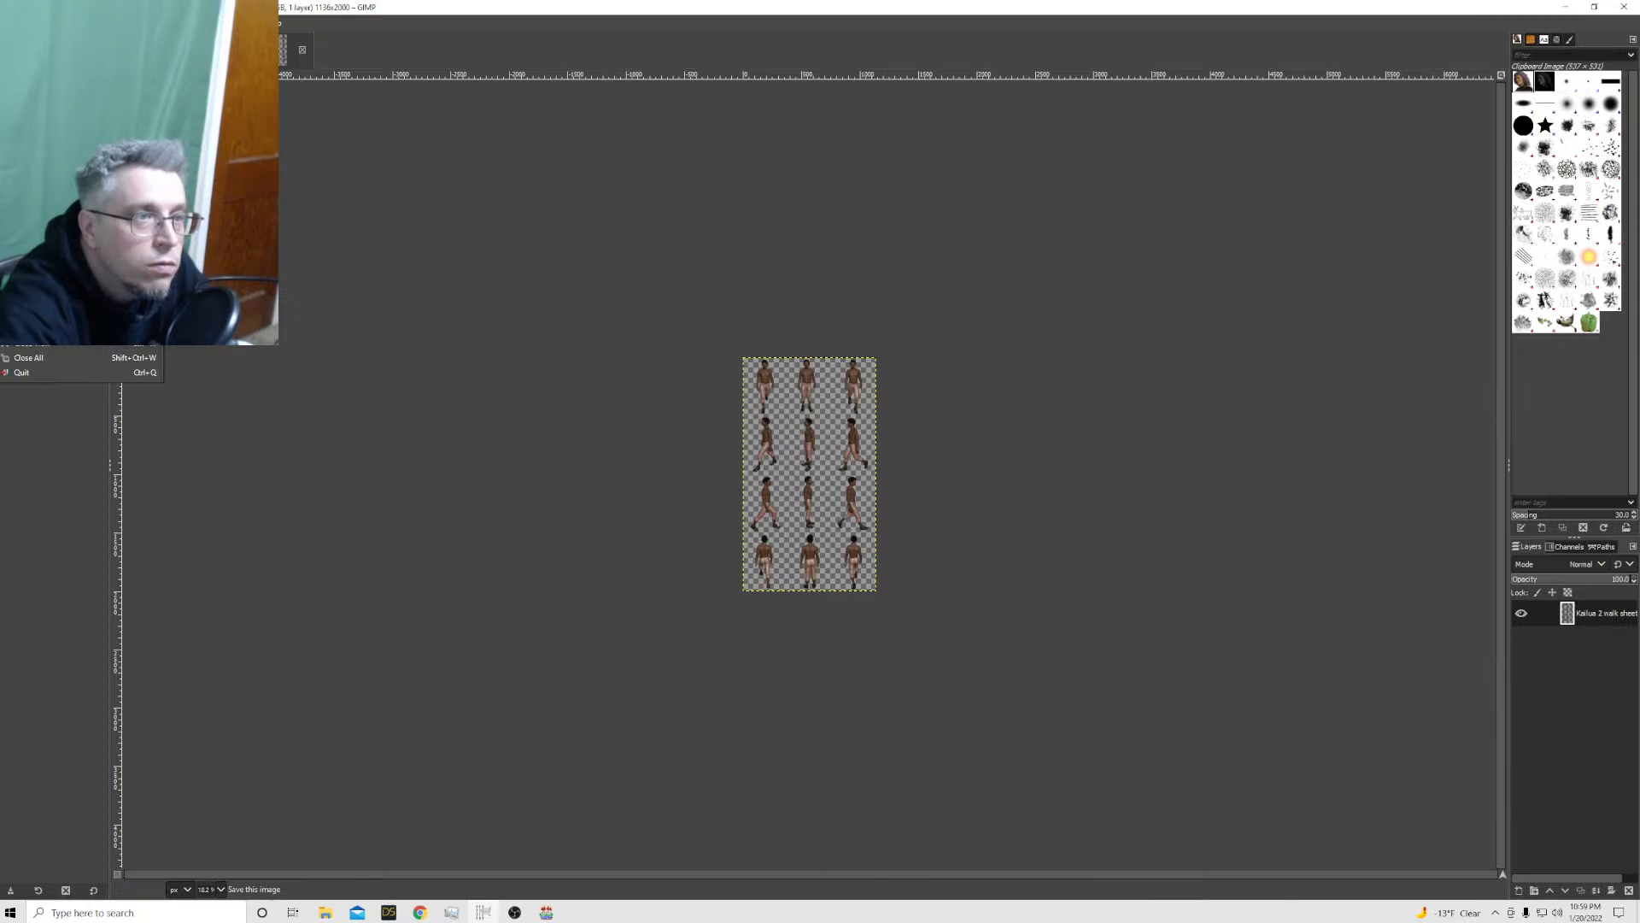
Export the walk sheet as !$Kailua2.png to the characters folder, replacing the existing file and keeping the current PNG options
key("ctrl+shift+e")
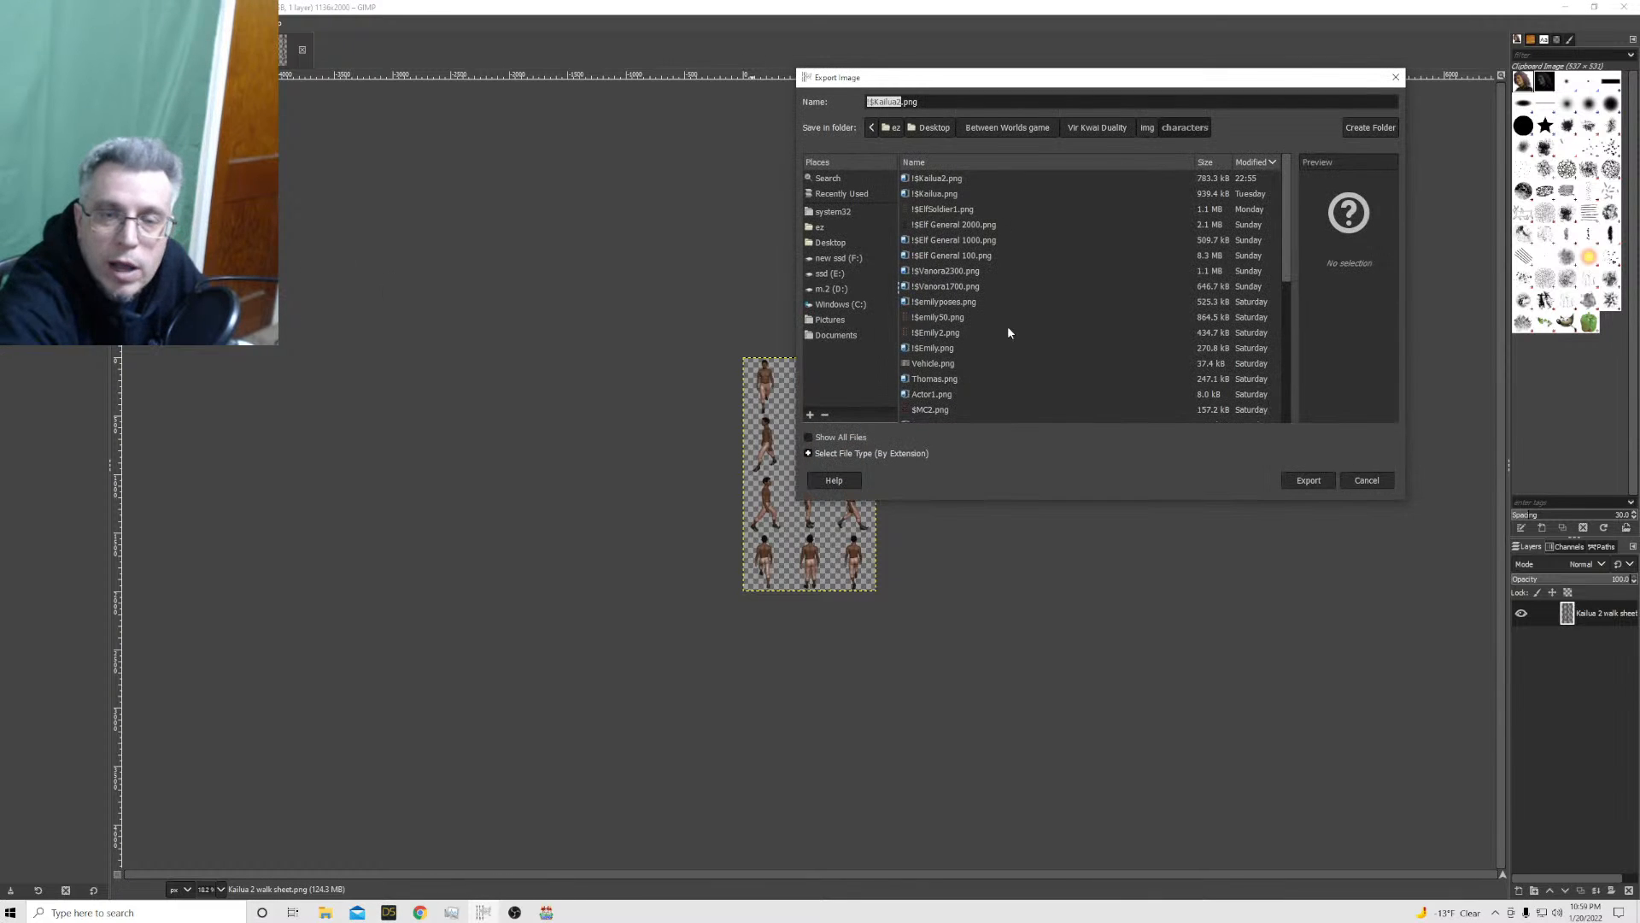
left_click(1308, 481)
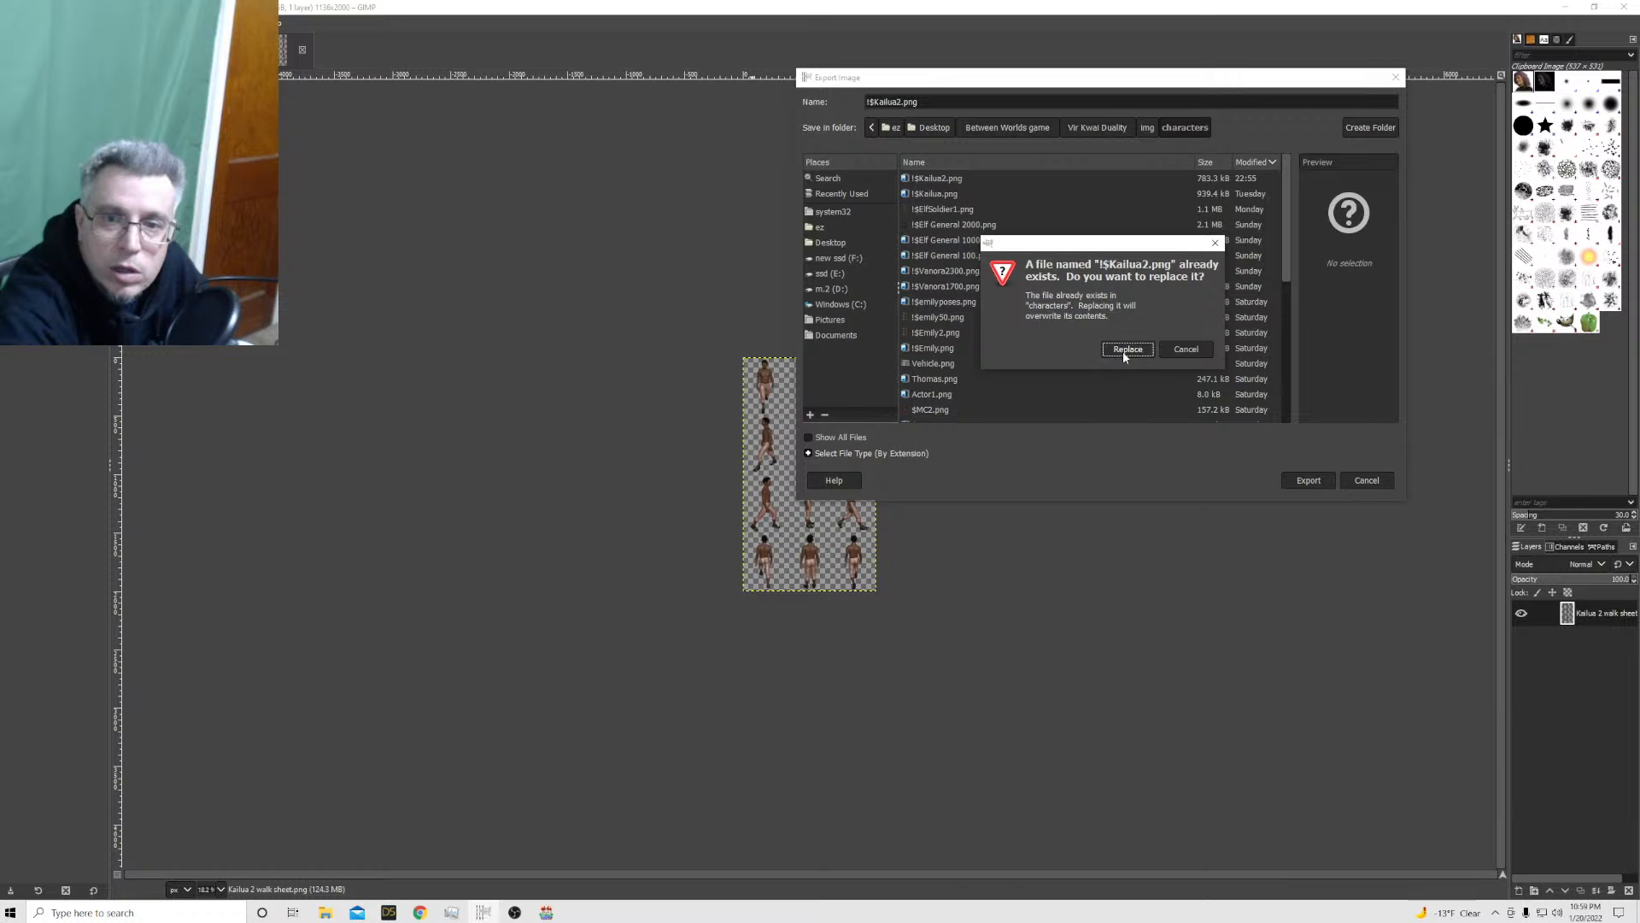
left_click(1126, 351)
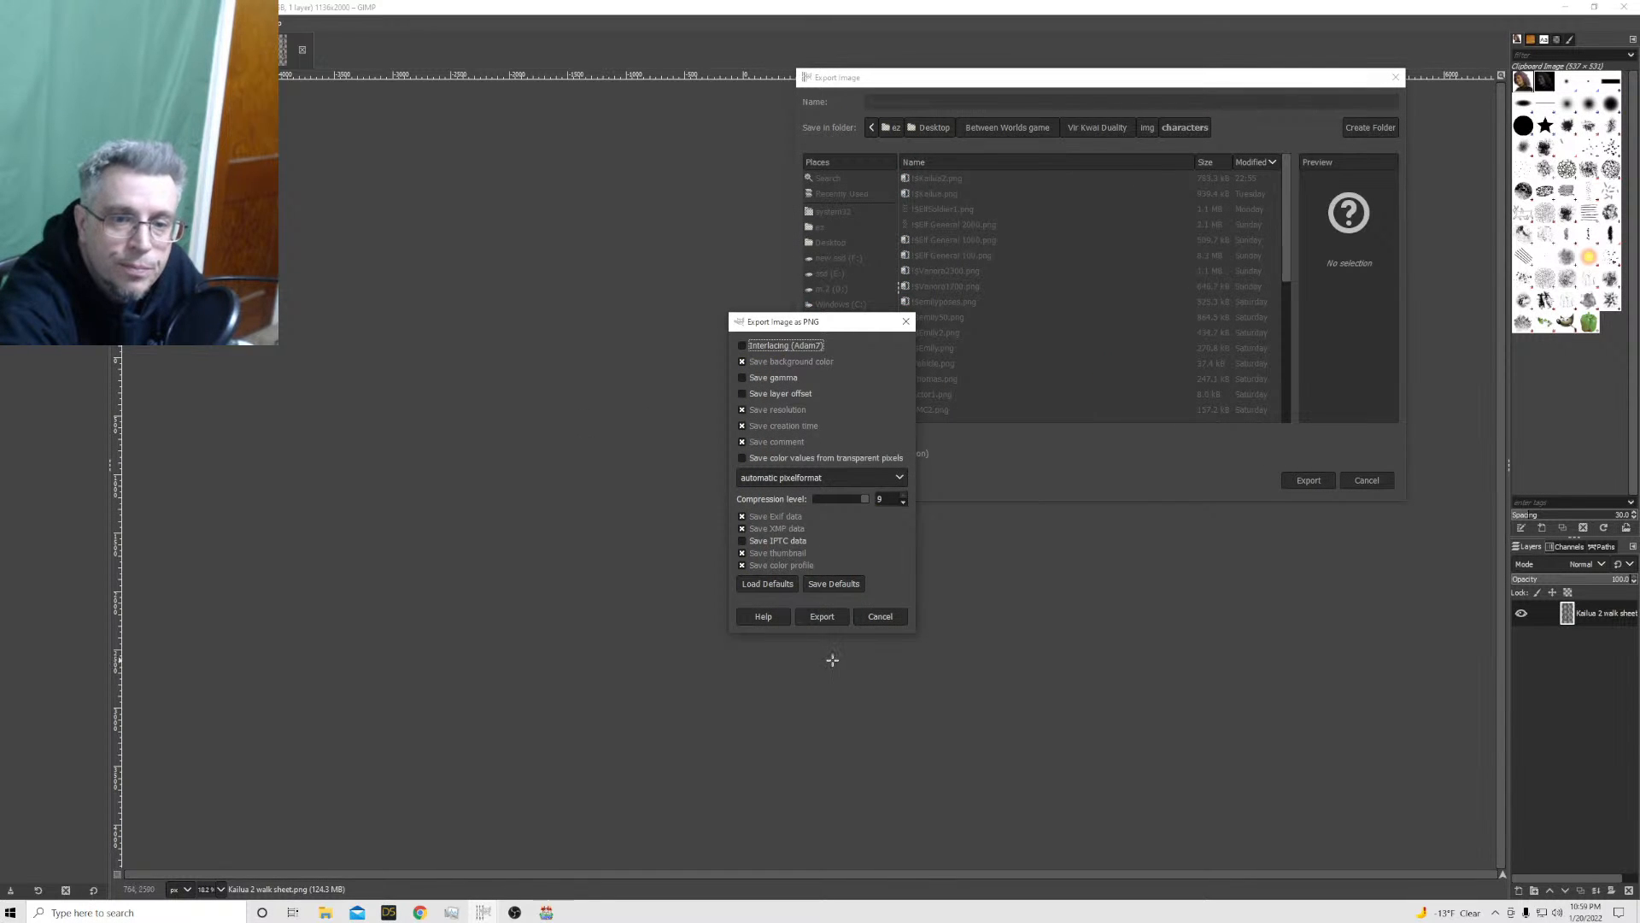
left_click(821, 616)
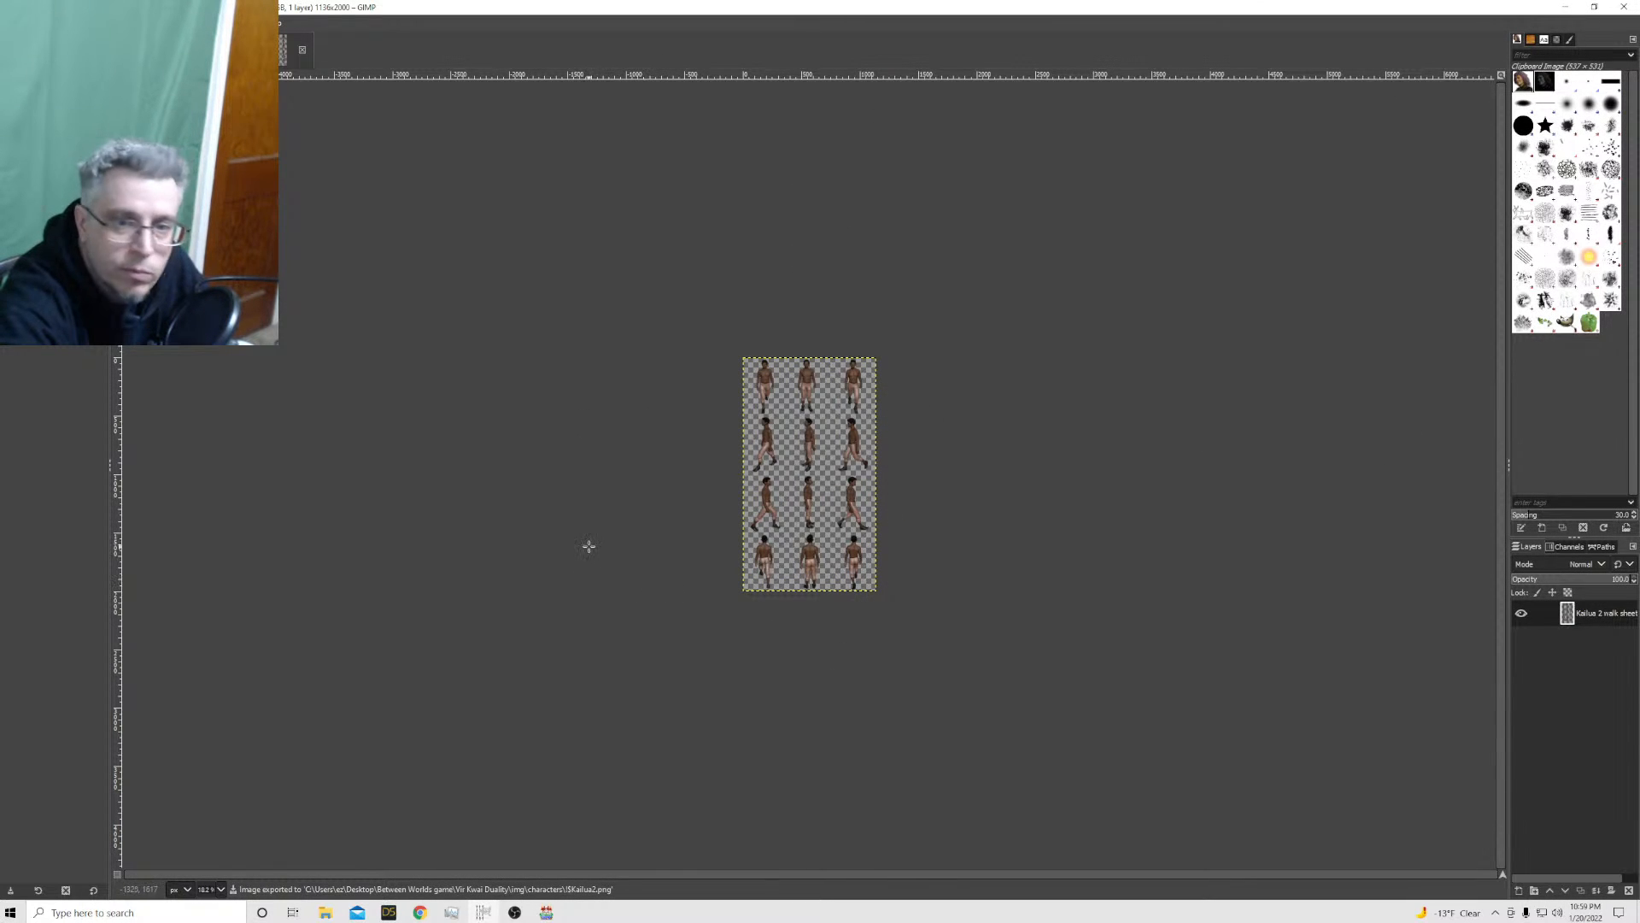
Switch to RPG Maker MV, launch a playtest and start a new game
left_click(547, 912)
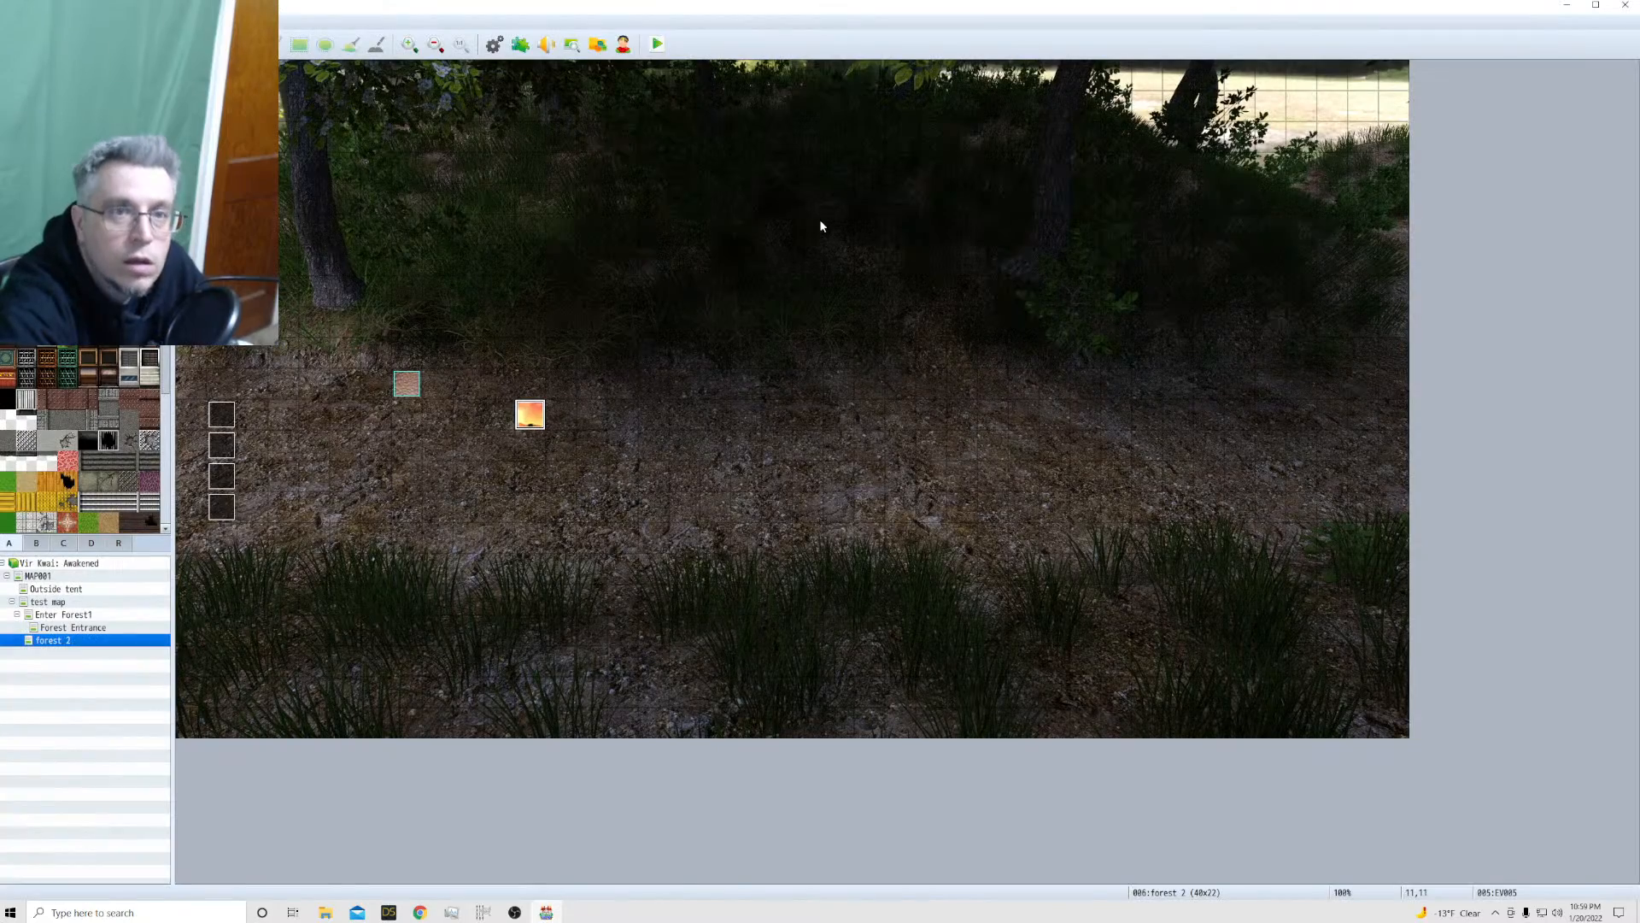
left_click(658, 45)
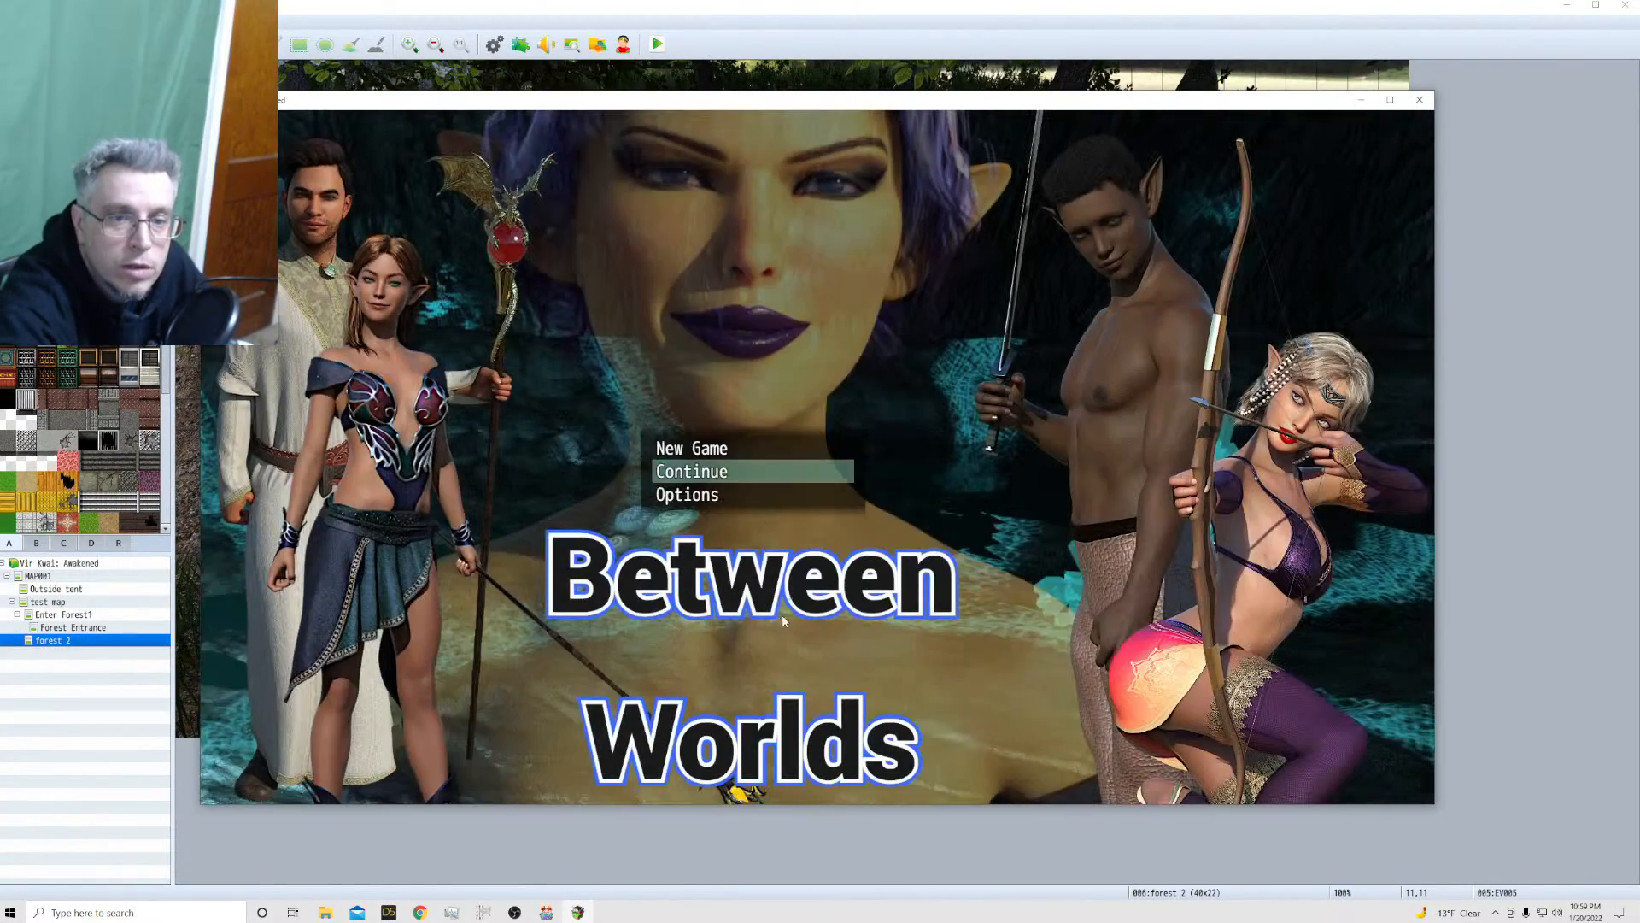
left_click(692, 447)
left_click(694, 448)
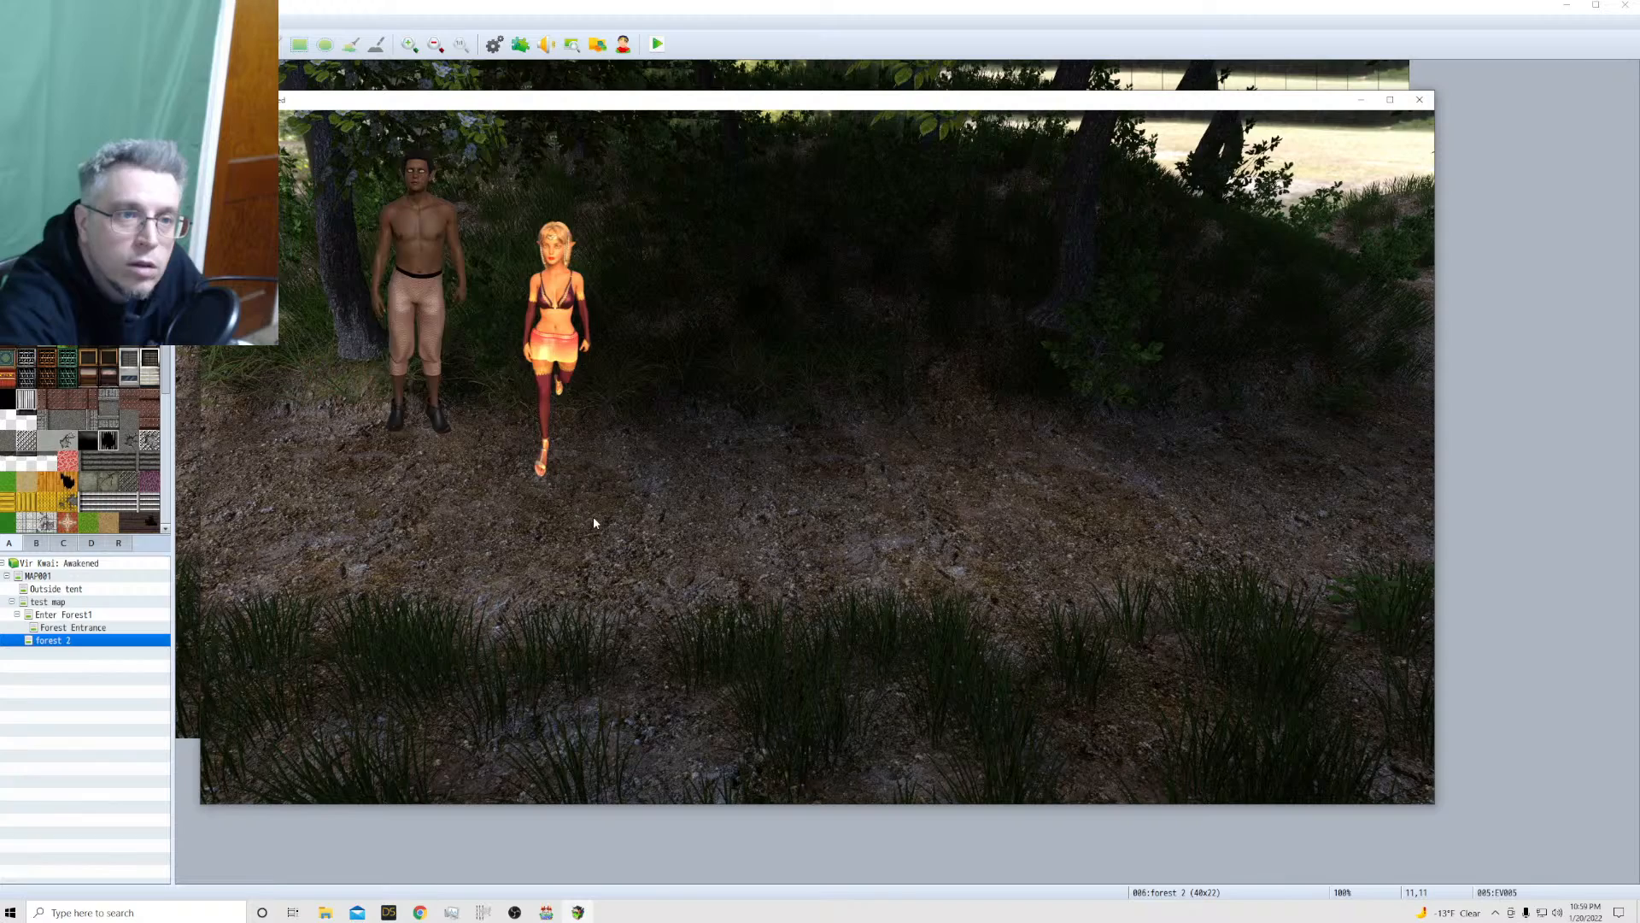
Walk Kailua beside, behind and in front of the wandering Vanora event on forest 2 to compare their sizes
left_click(592, 519)
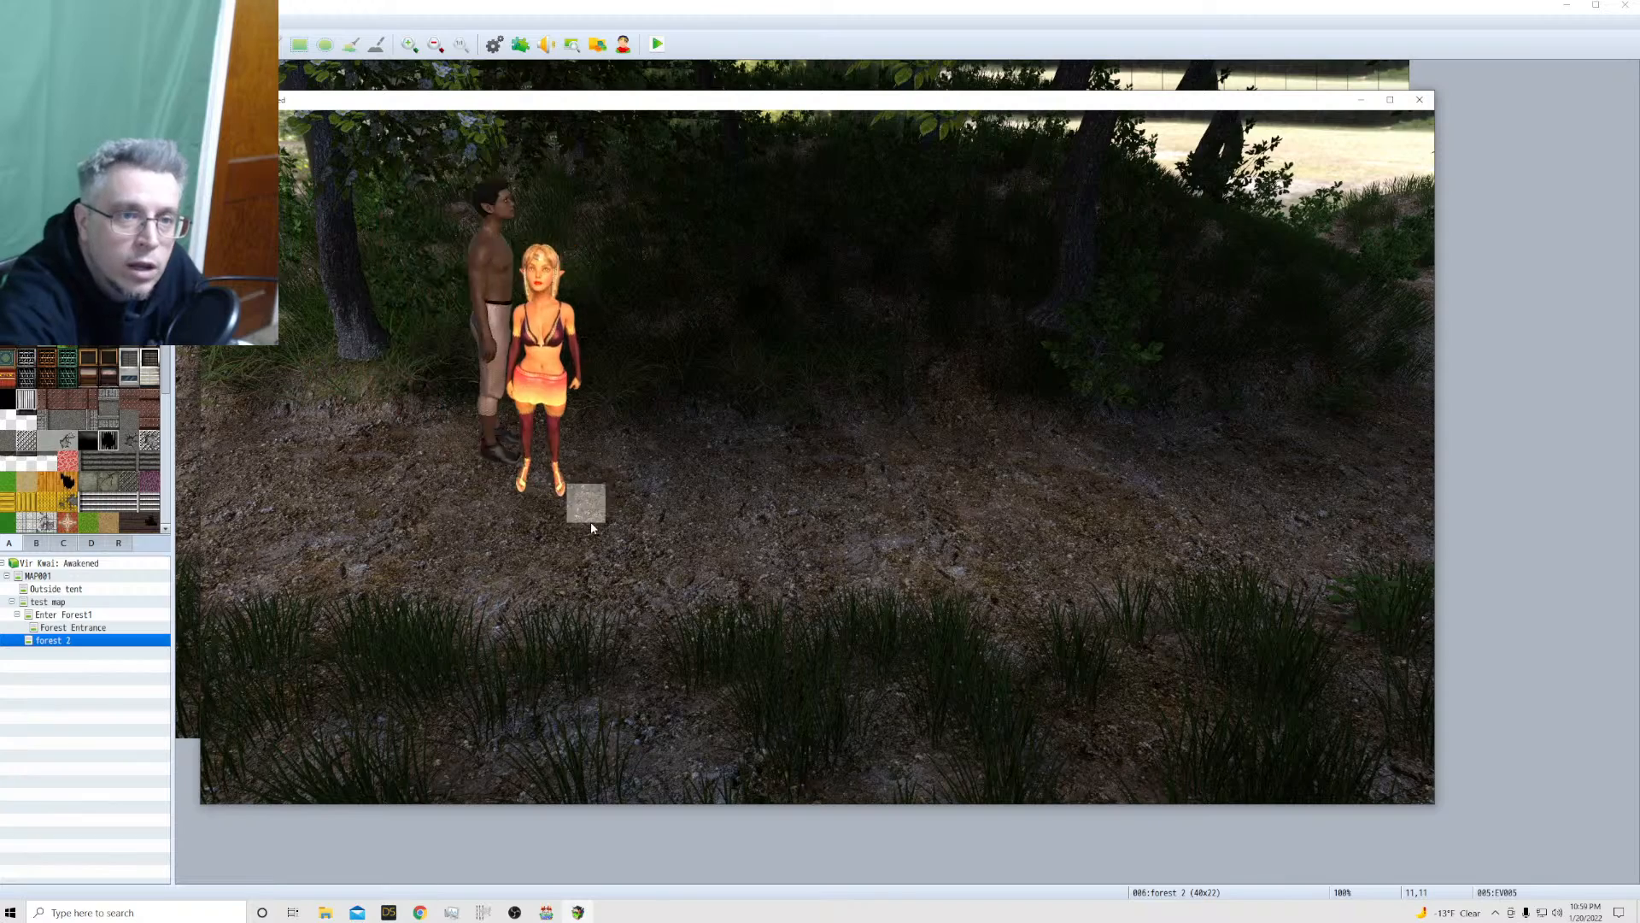
left_click(643, 463)
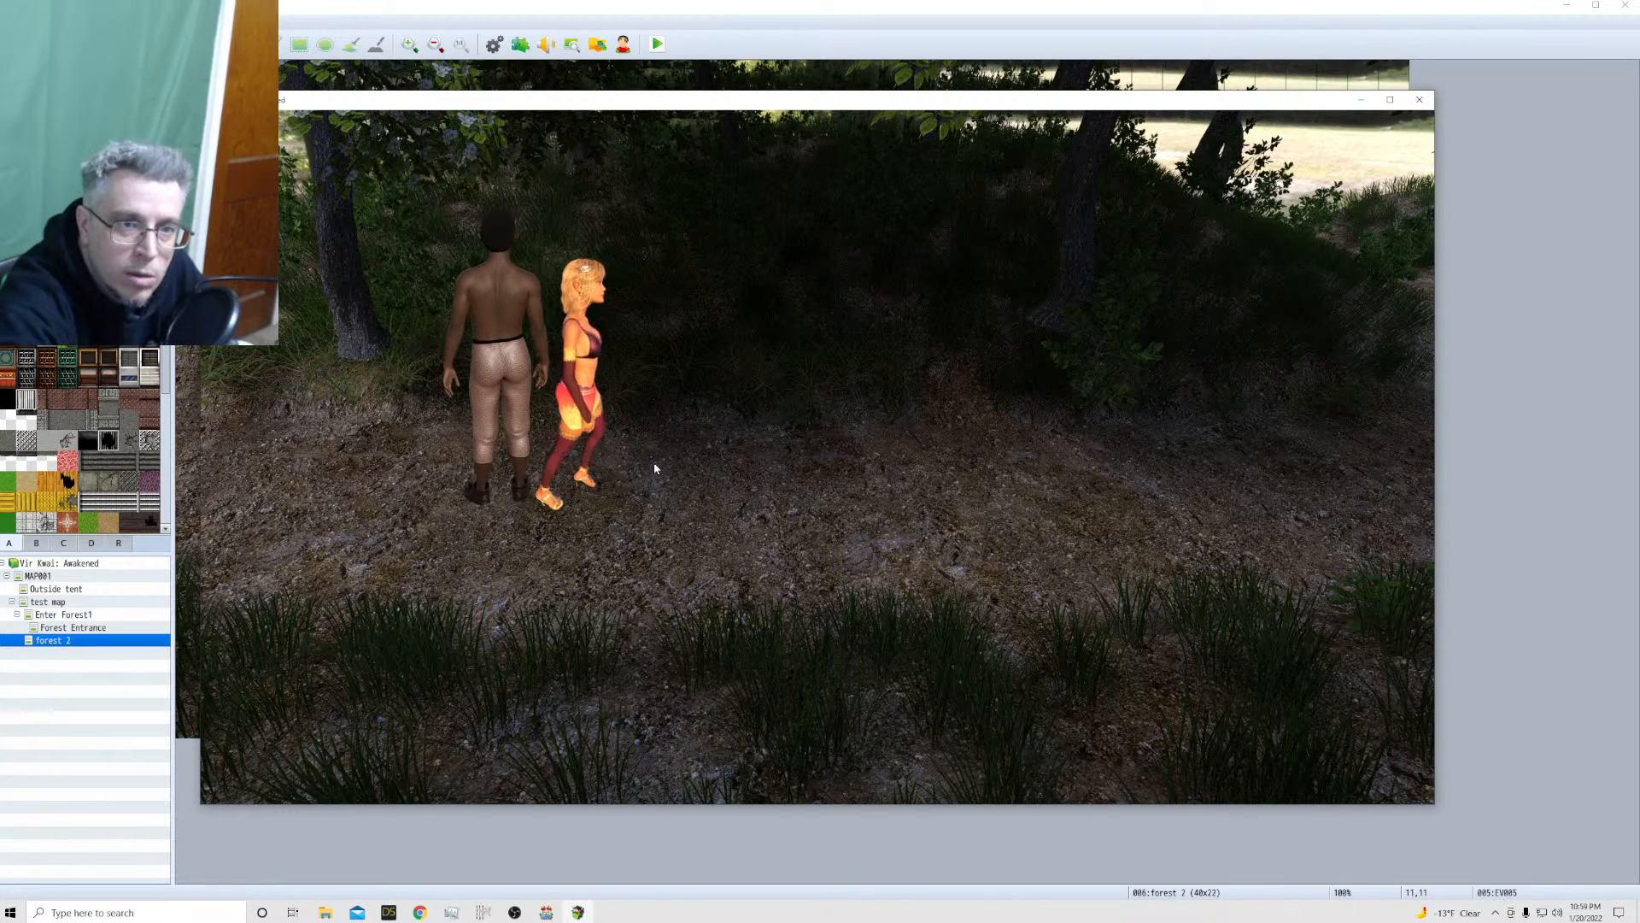
left_click(1017, 471)
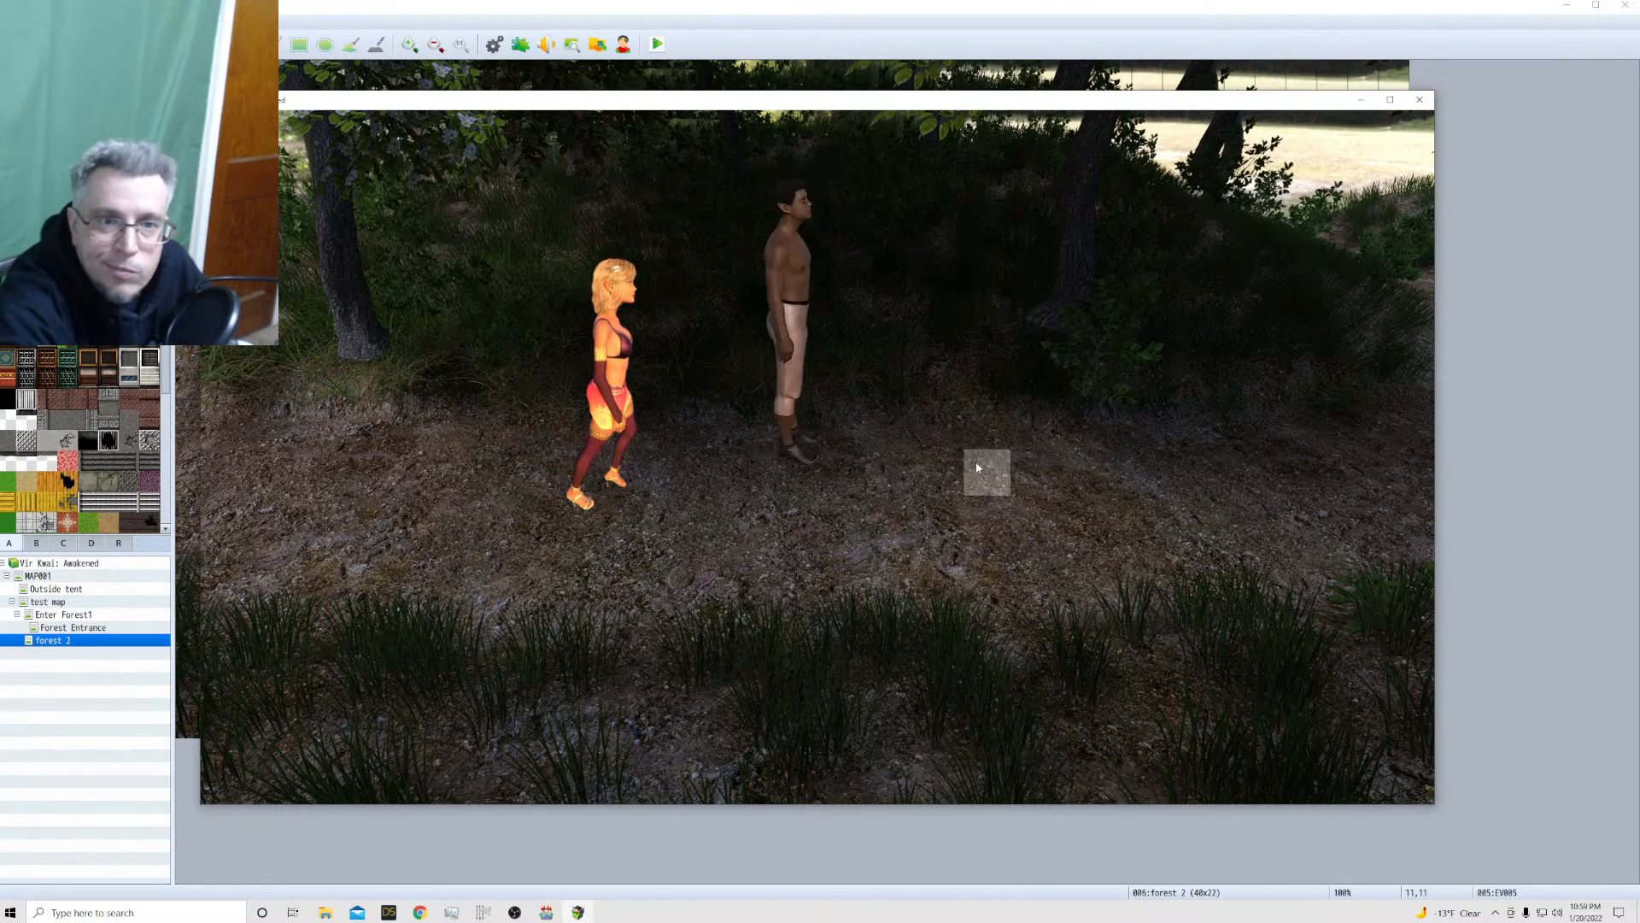
left_click(553, 472)
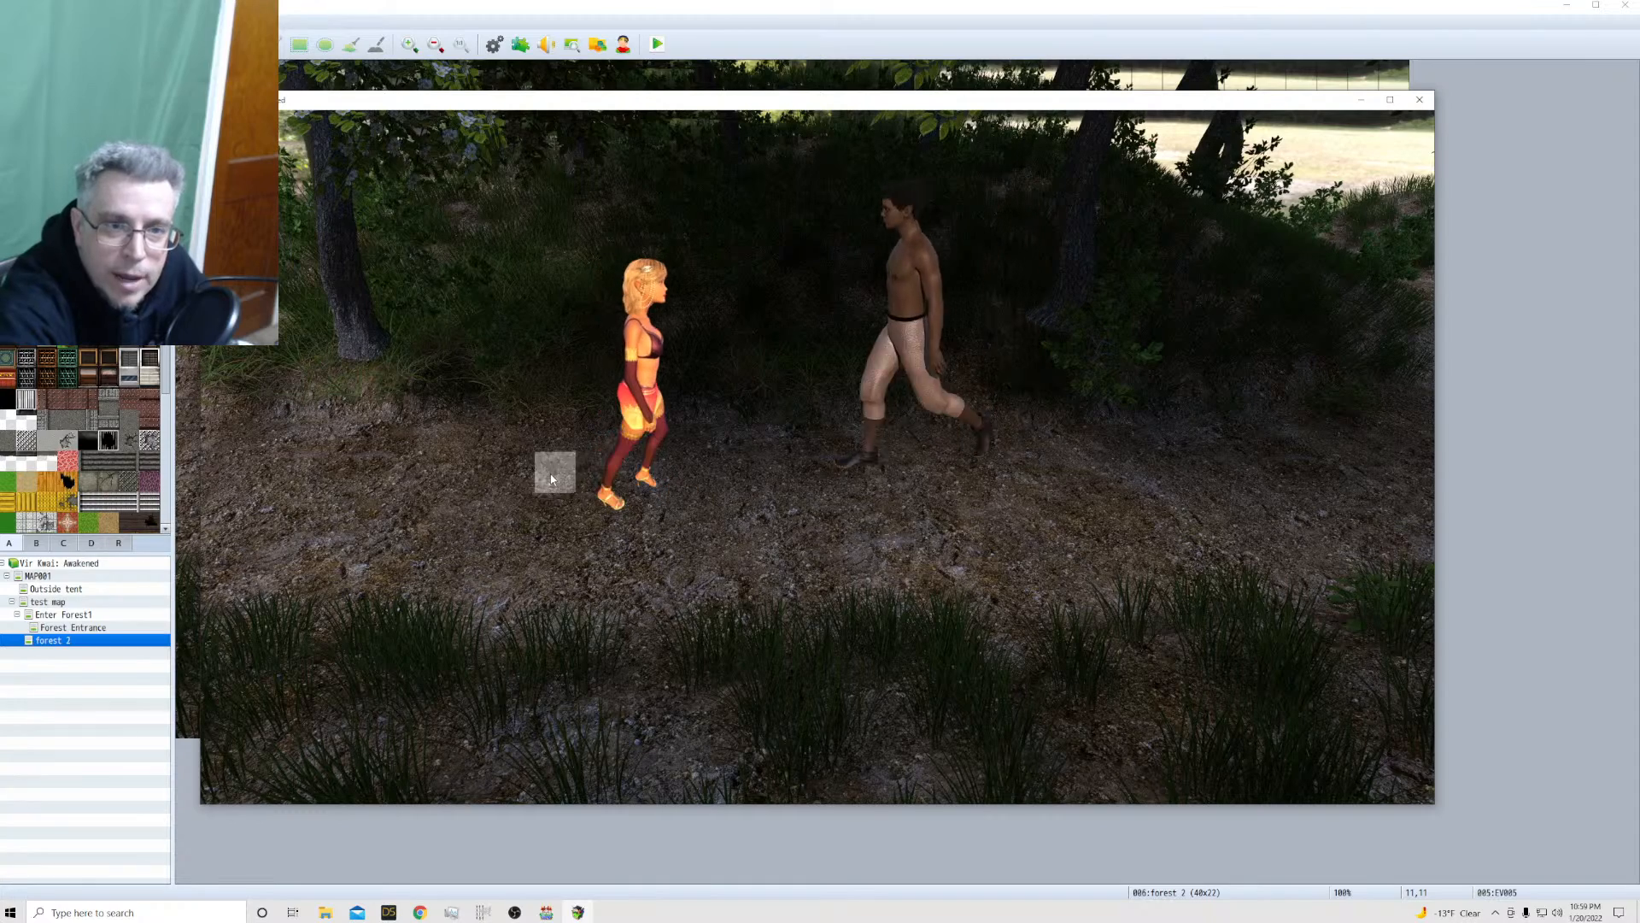
left_click(770, 475)
left_click(586, 441)
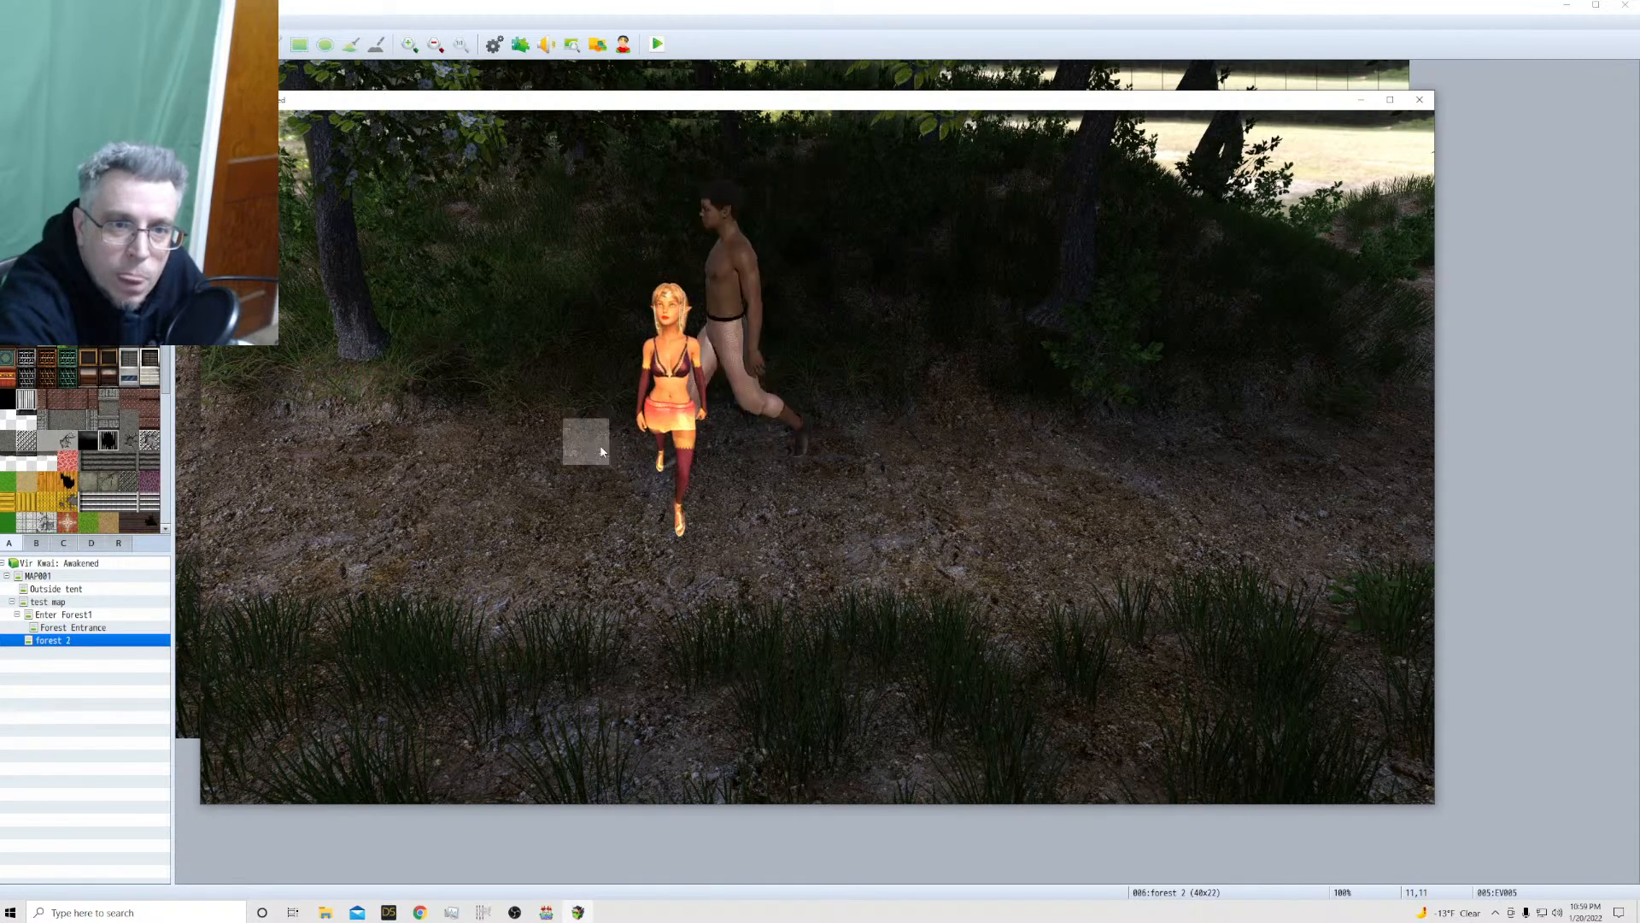
left_click(581, 557)
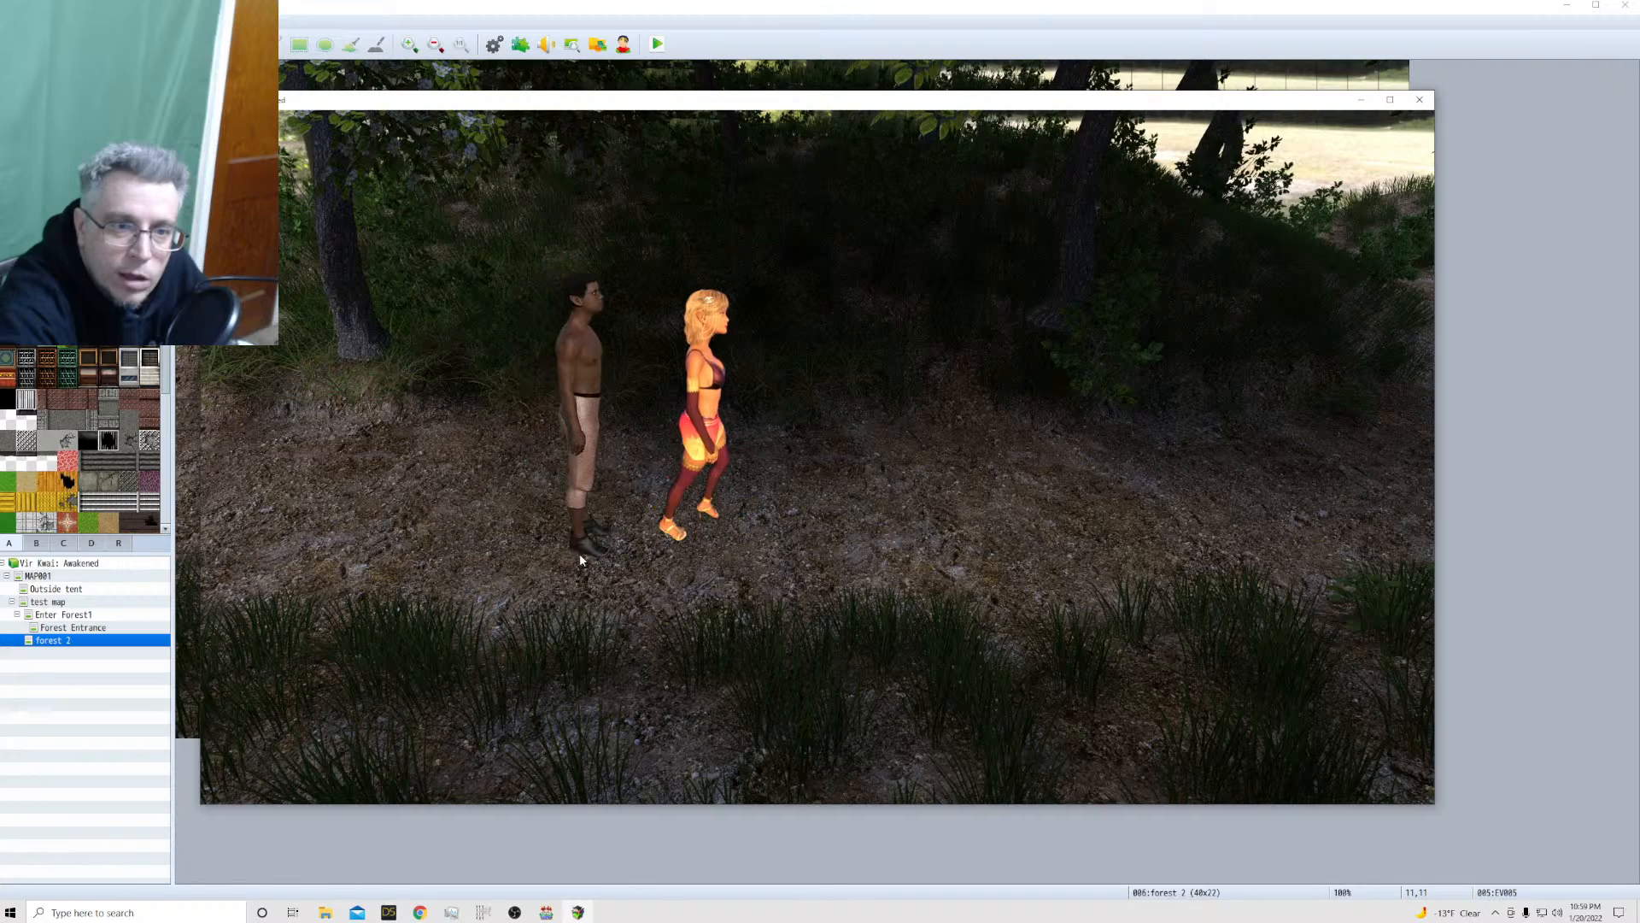
left_click(788, 518)
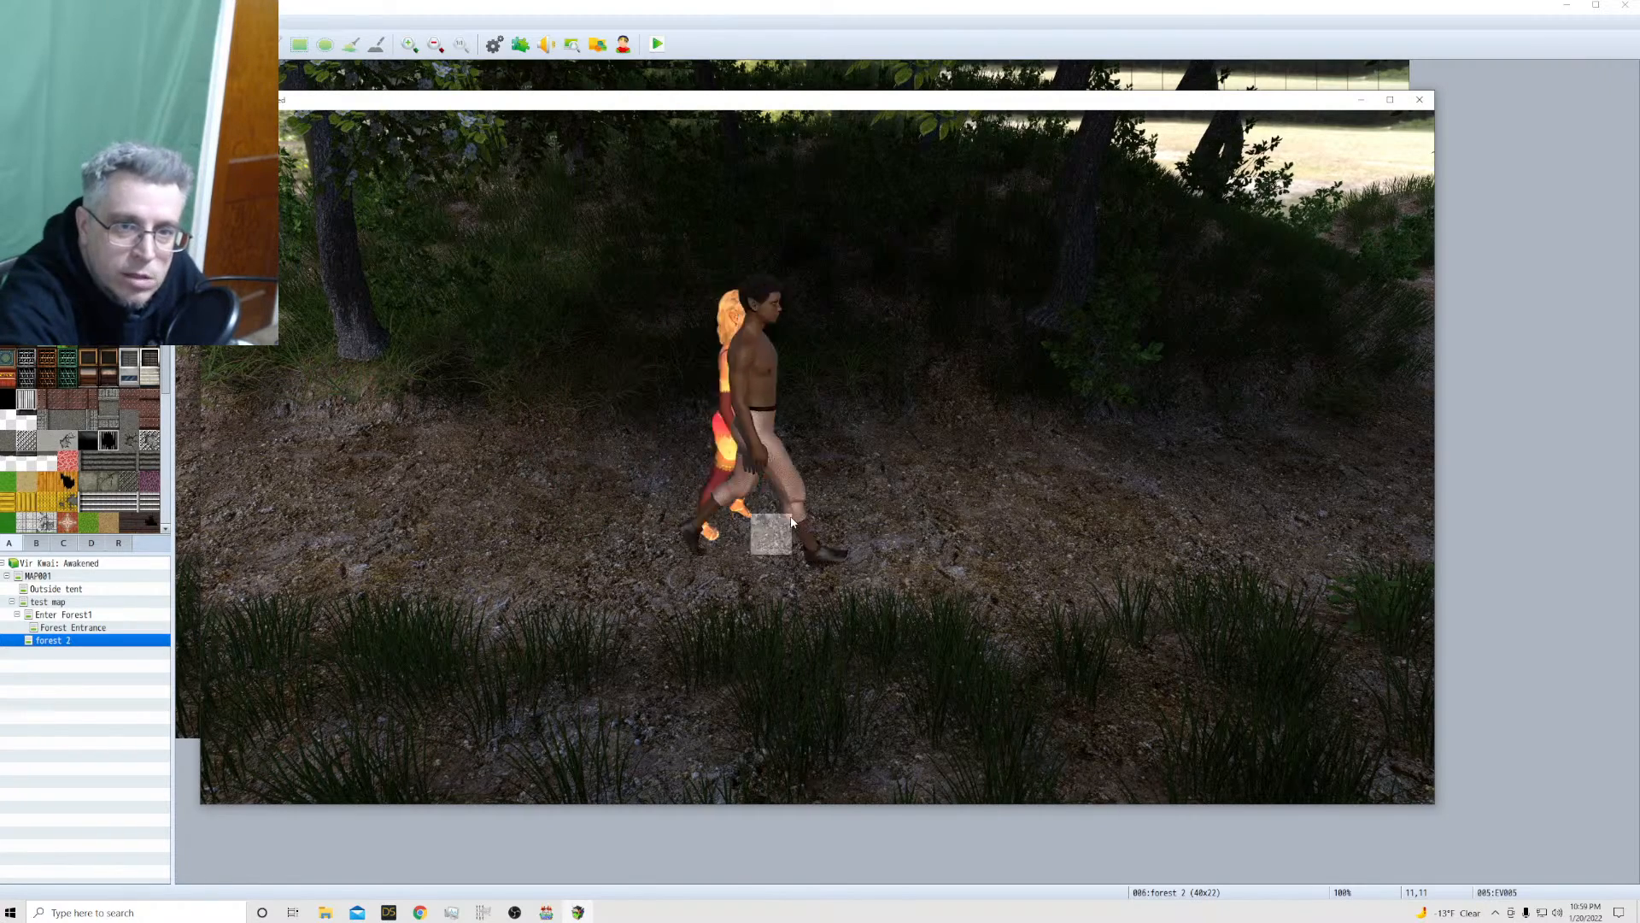
left_click(677, 534)
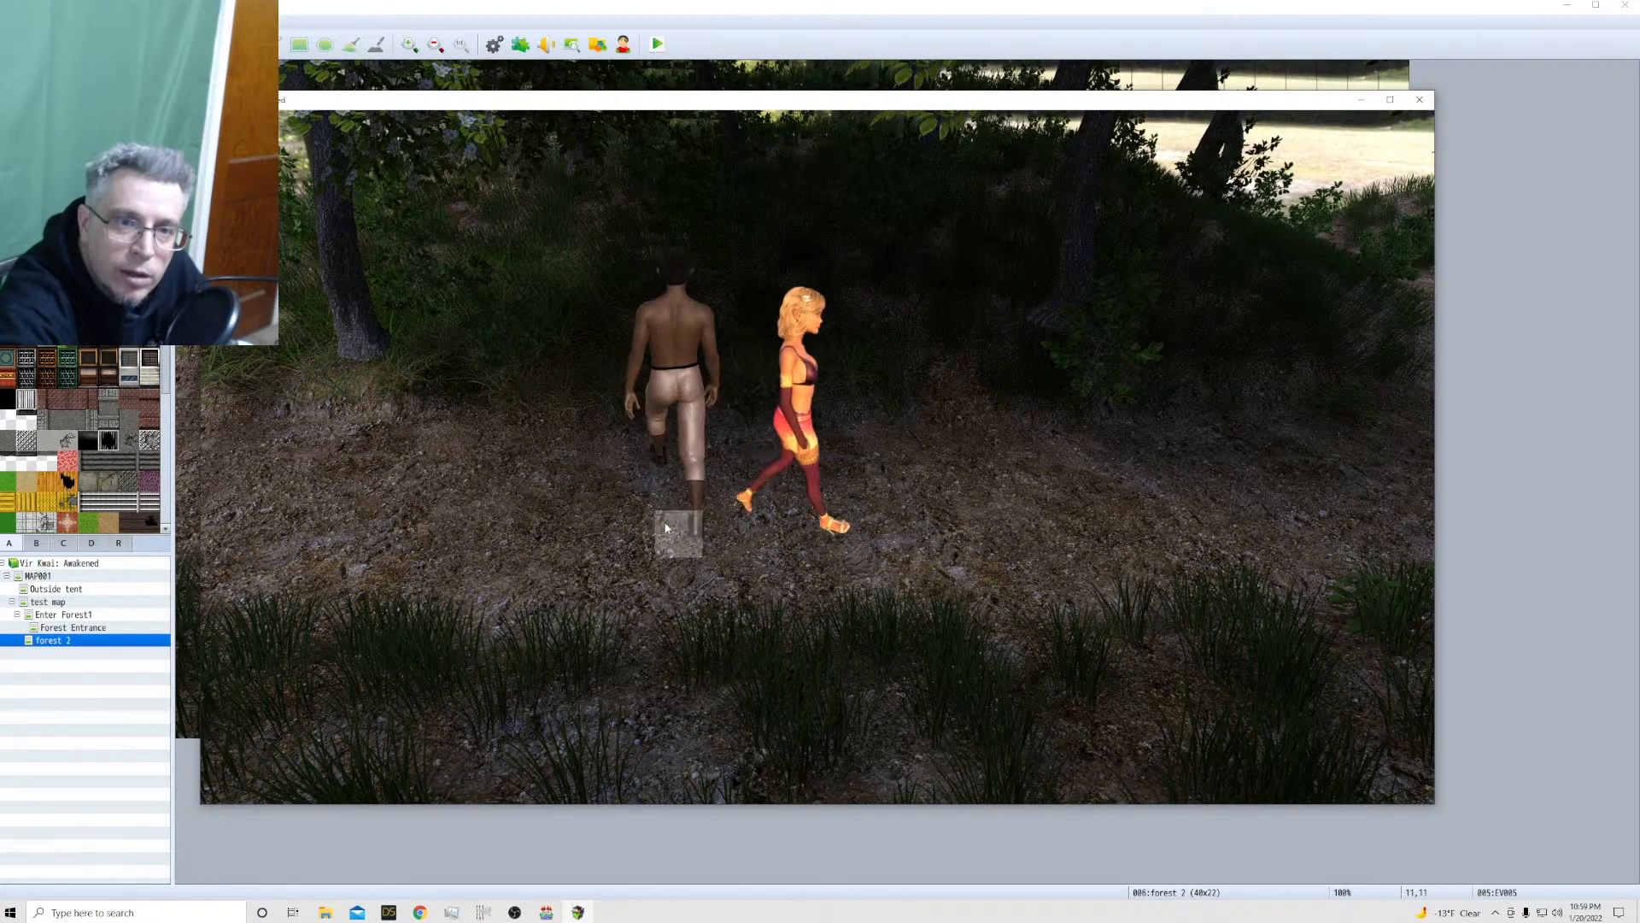
left_click(887, 474)
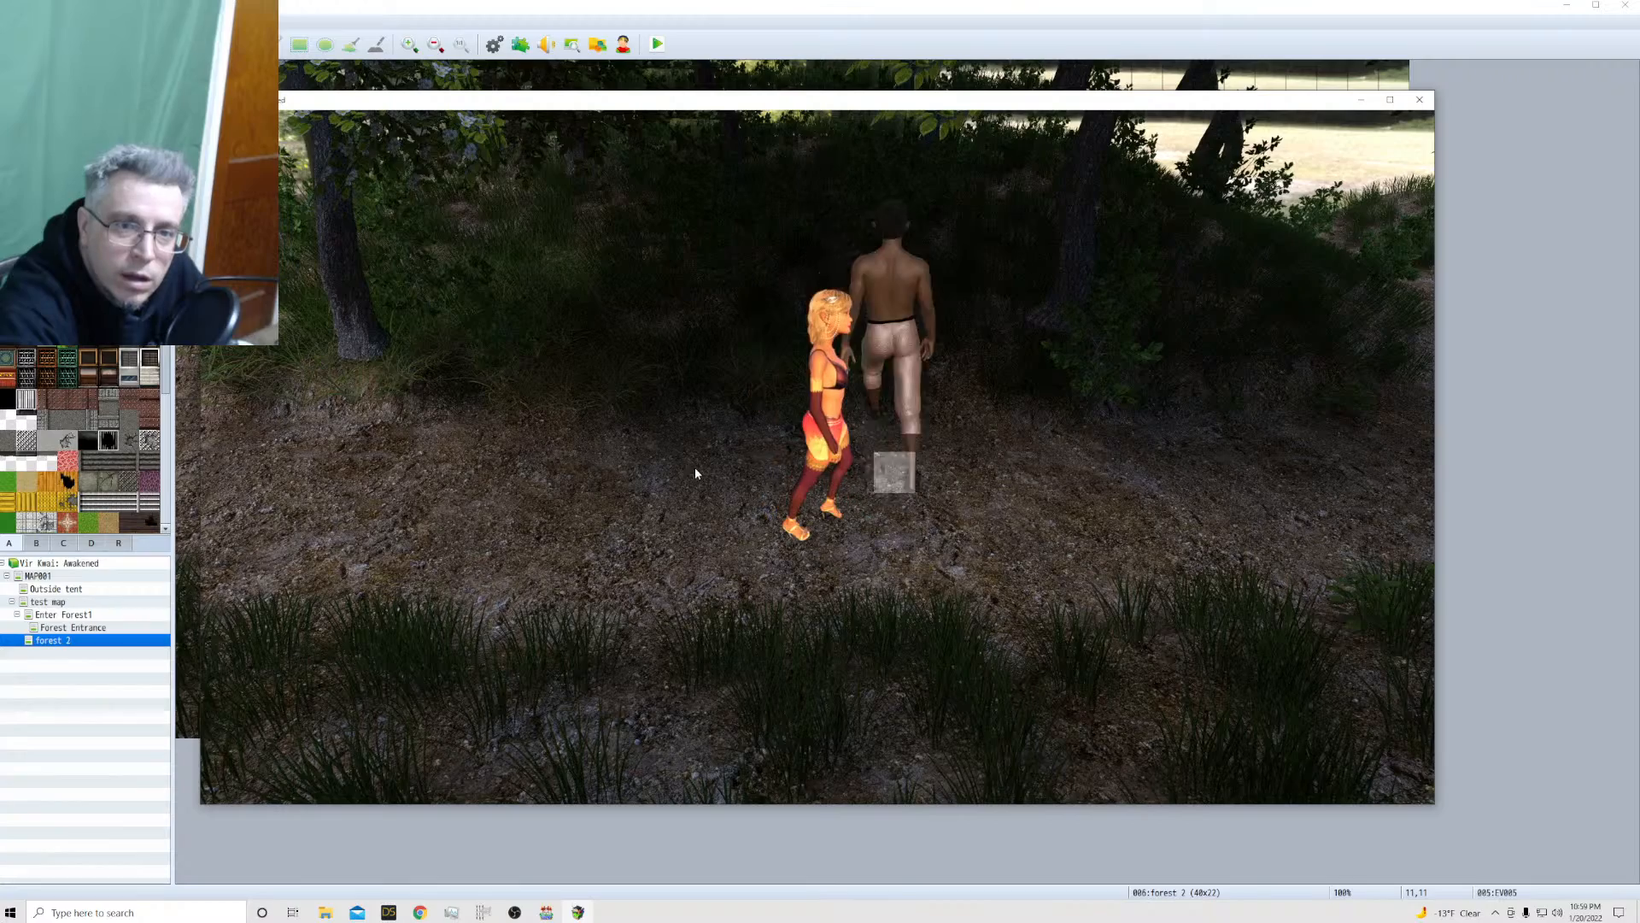
left_click(609, 379)
left_click(670, 596)
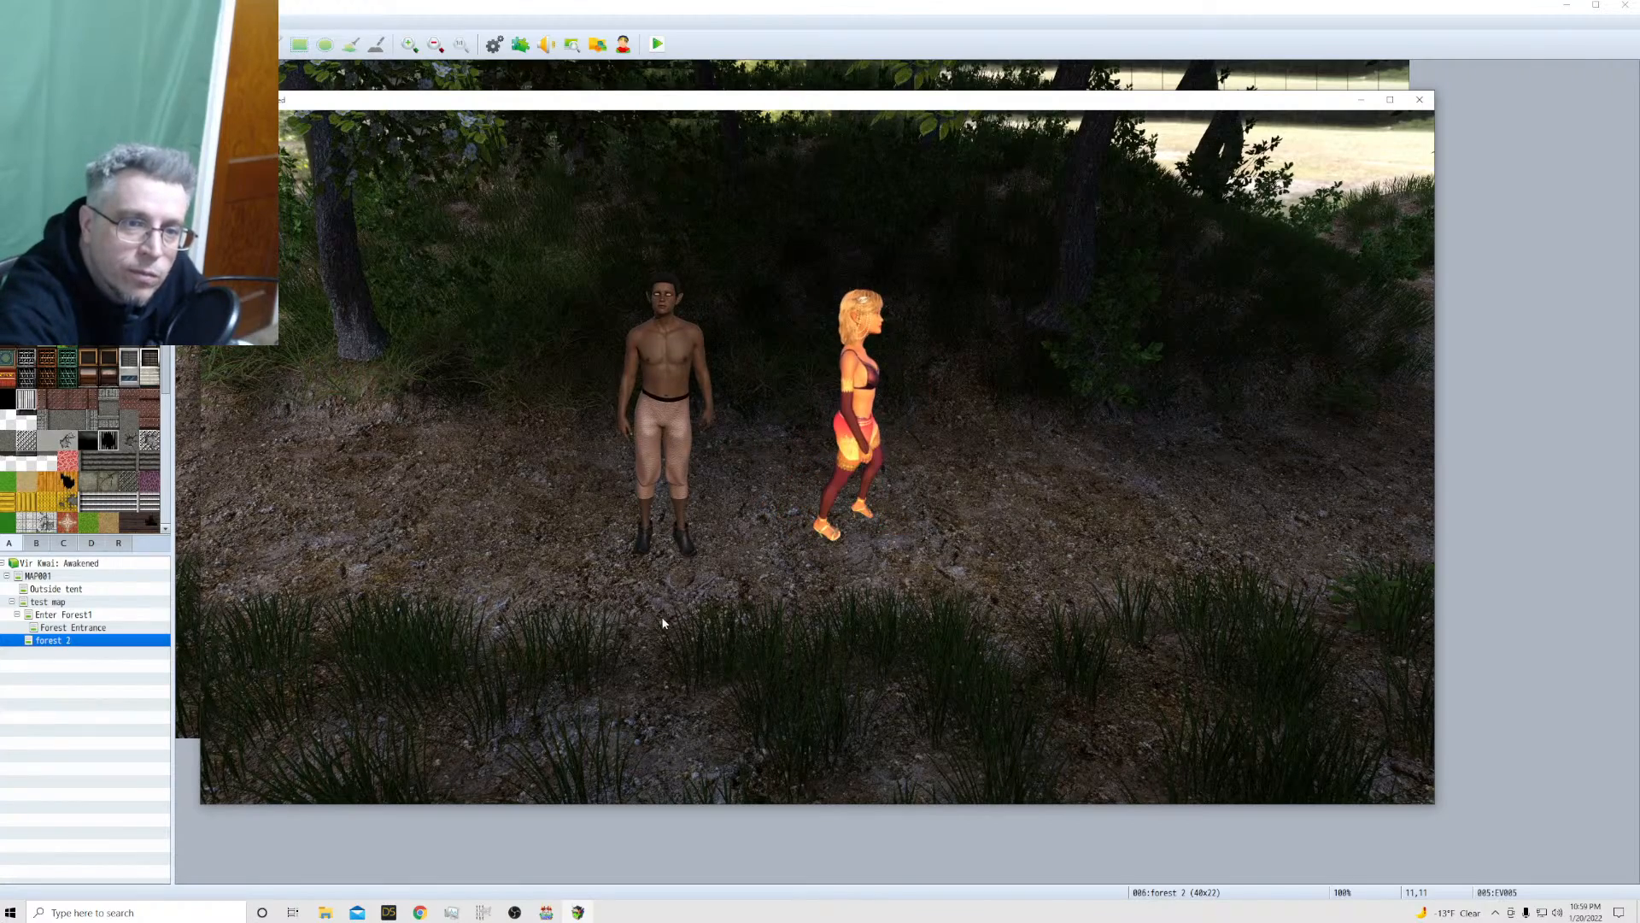
Walk Kailua off the left edge of forest 2 to compare him with the Enter Forest1 event, and close the playtest
left_click(208, 471)
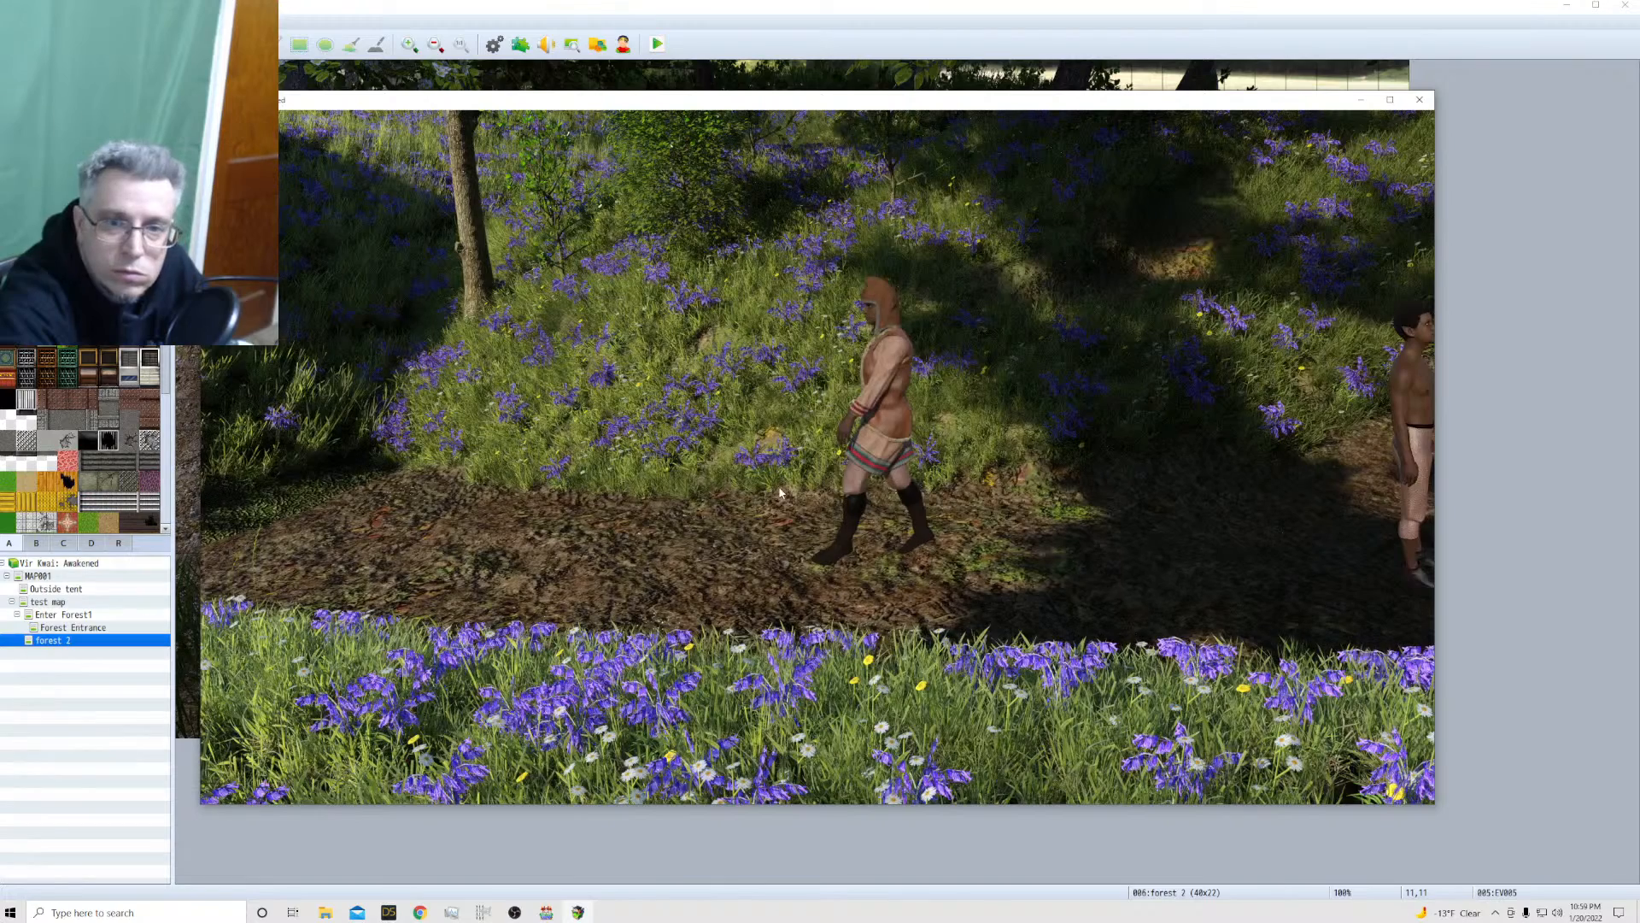
left_click(1420, 101)
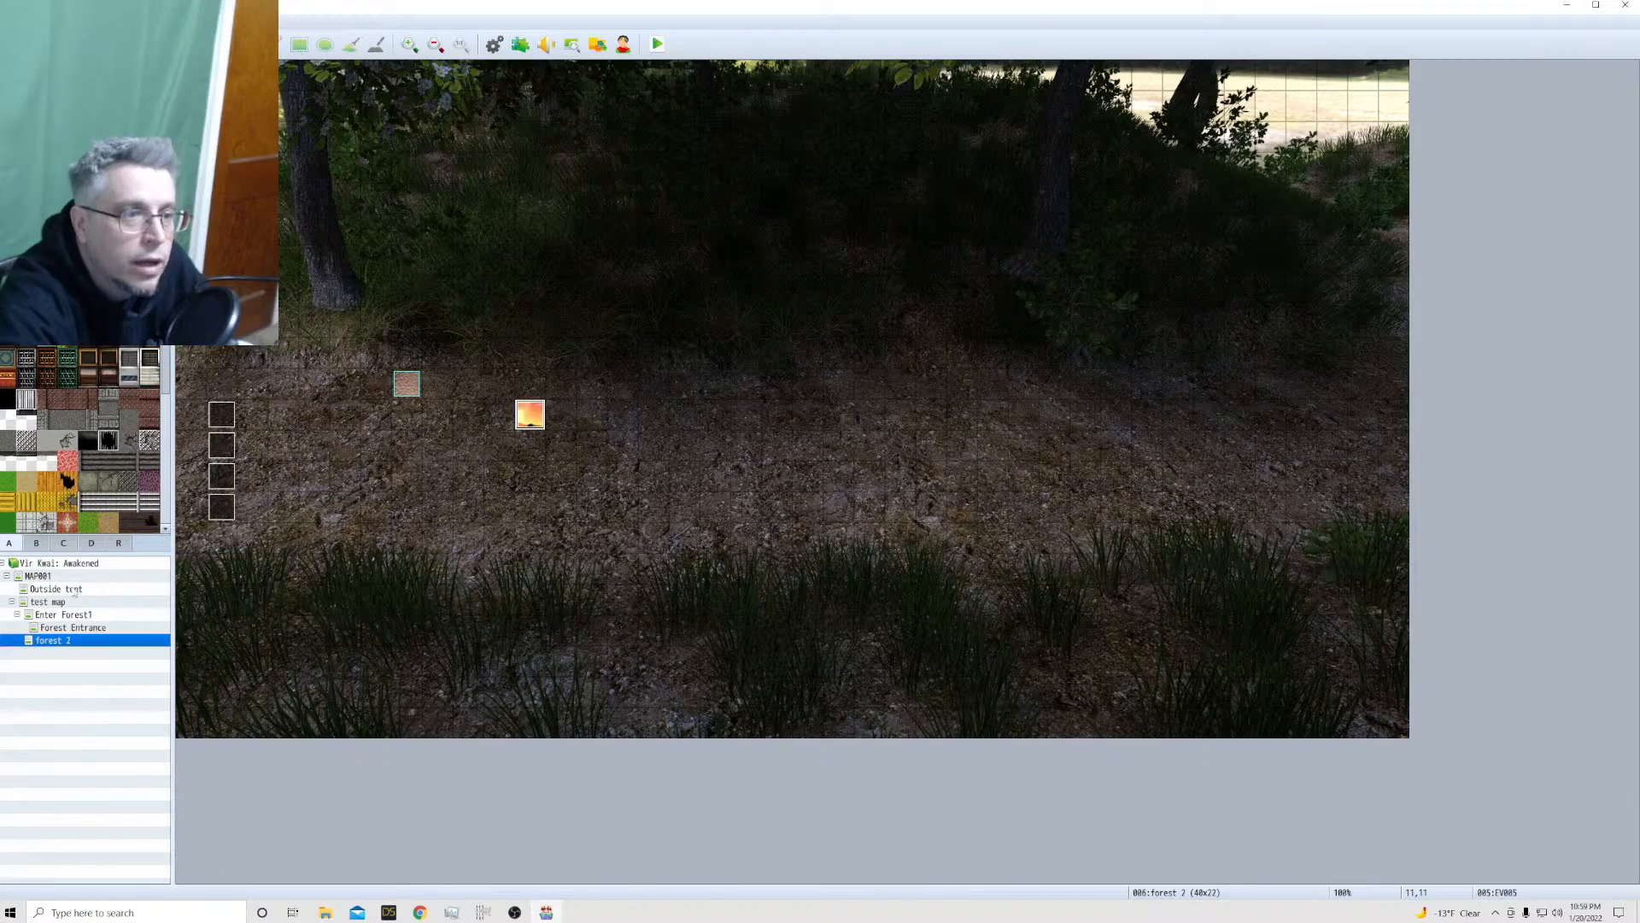
On the Enter Forest1 map, change the image of the event at tile 21,14 to !$Kailua2 and save the event
left_click(58, 630)
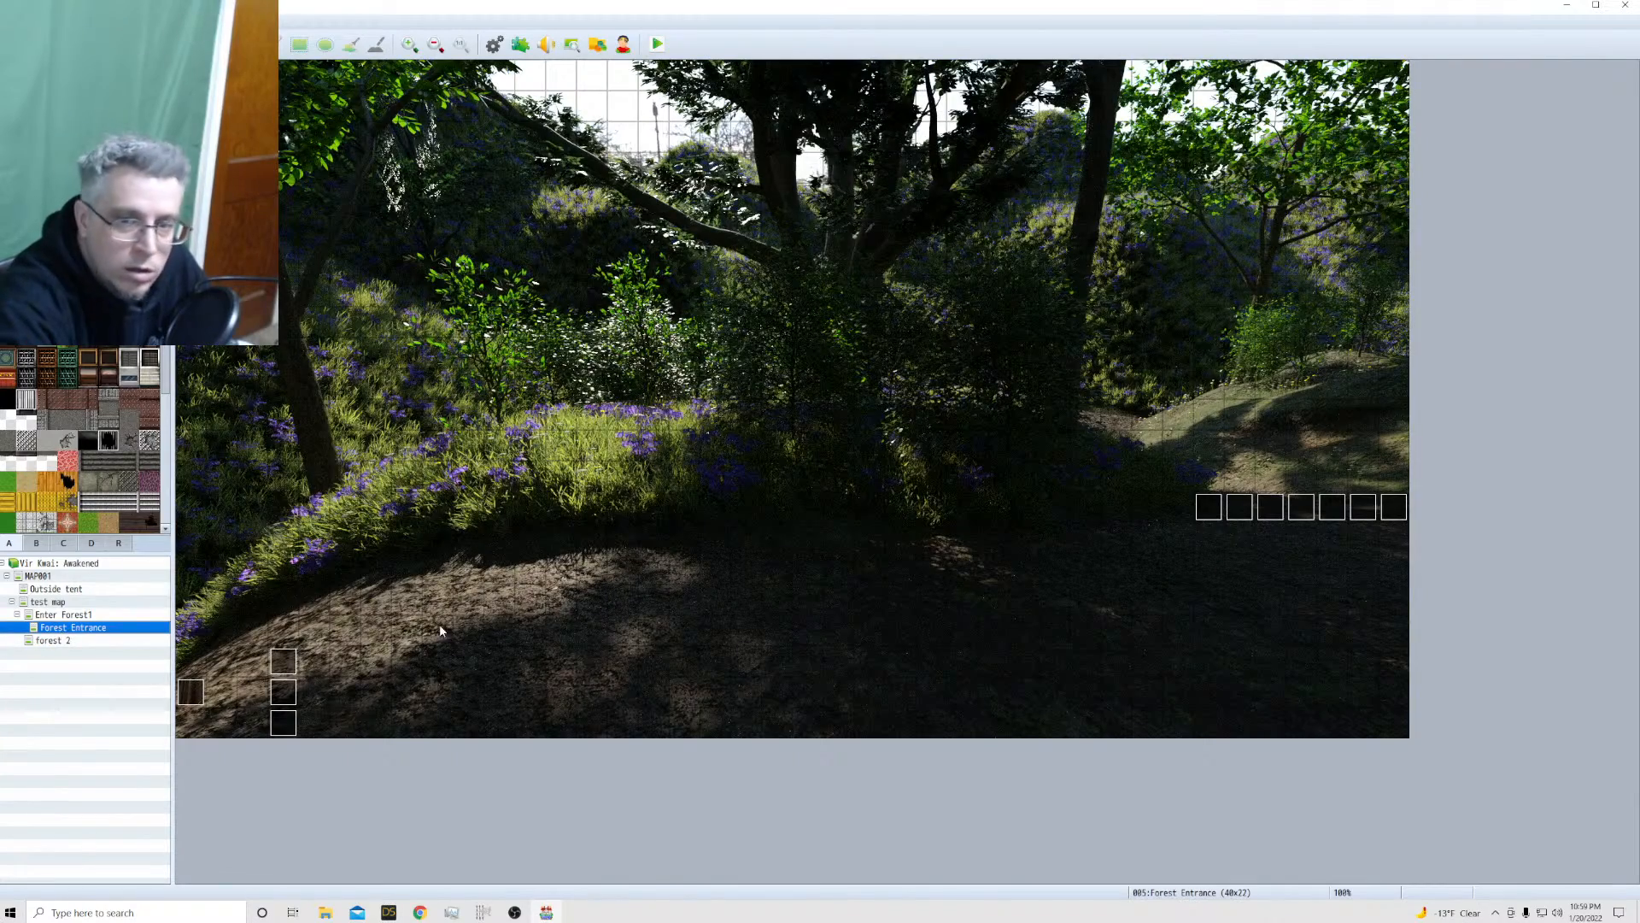
key("Up")
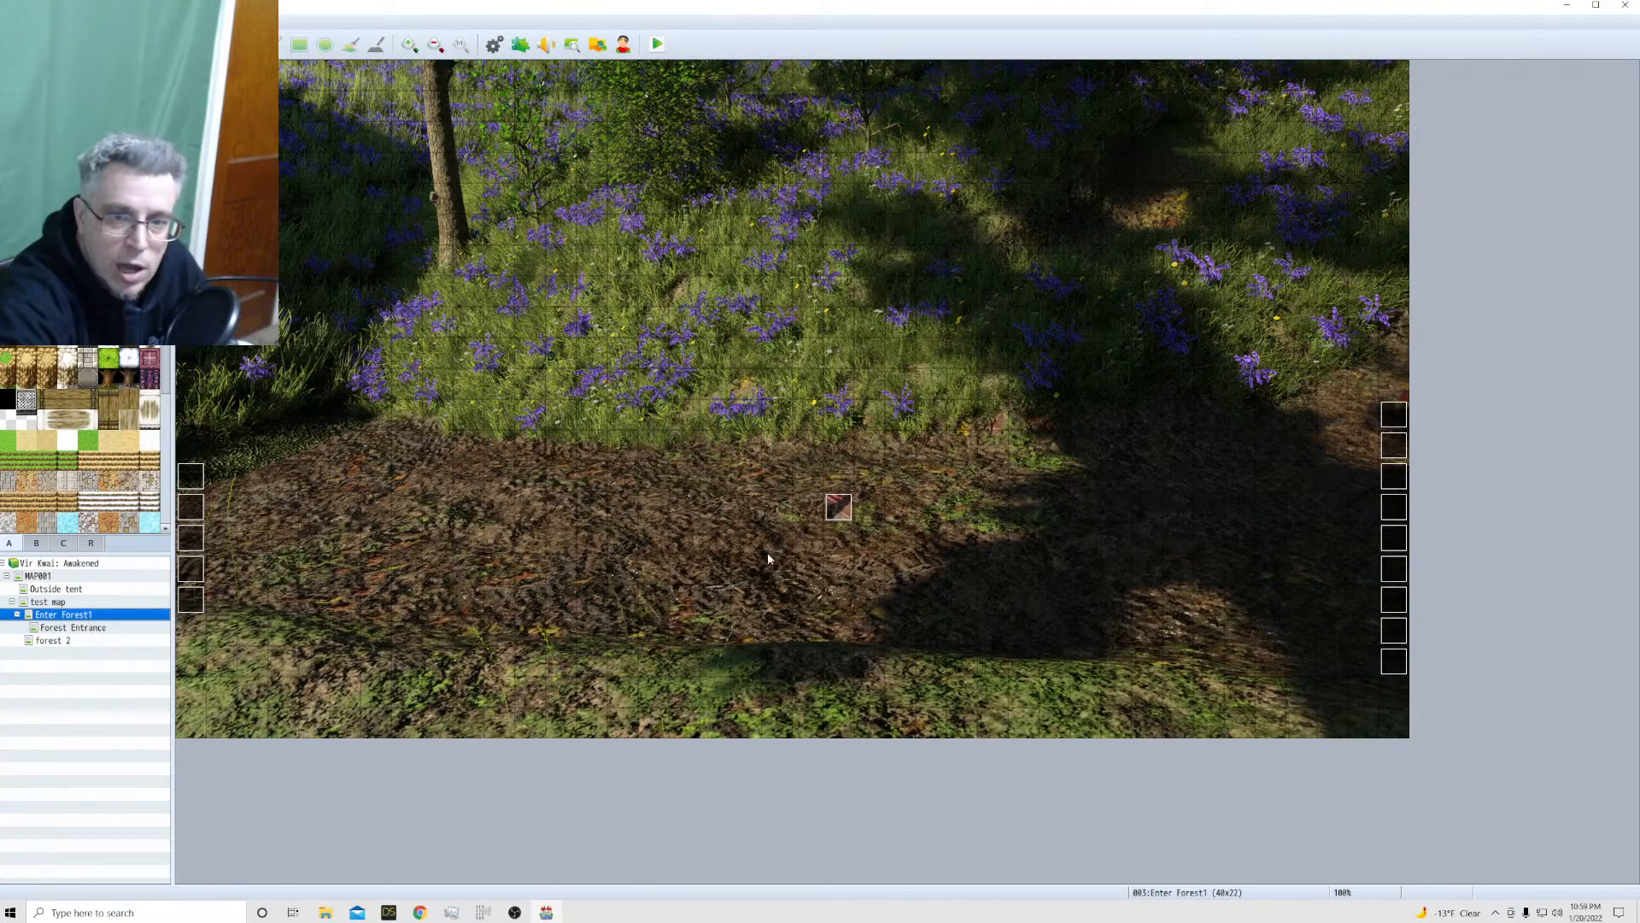
double_click(835, 512)
double_click(535, 525)
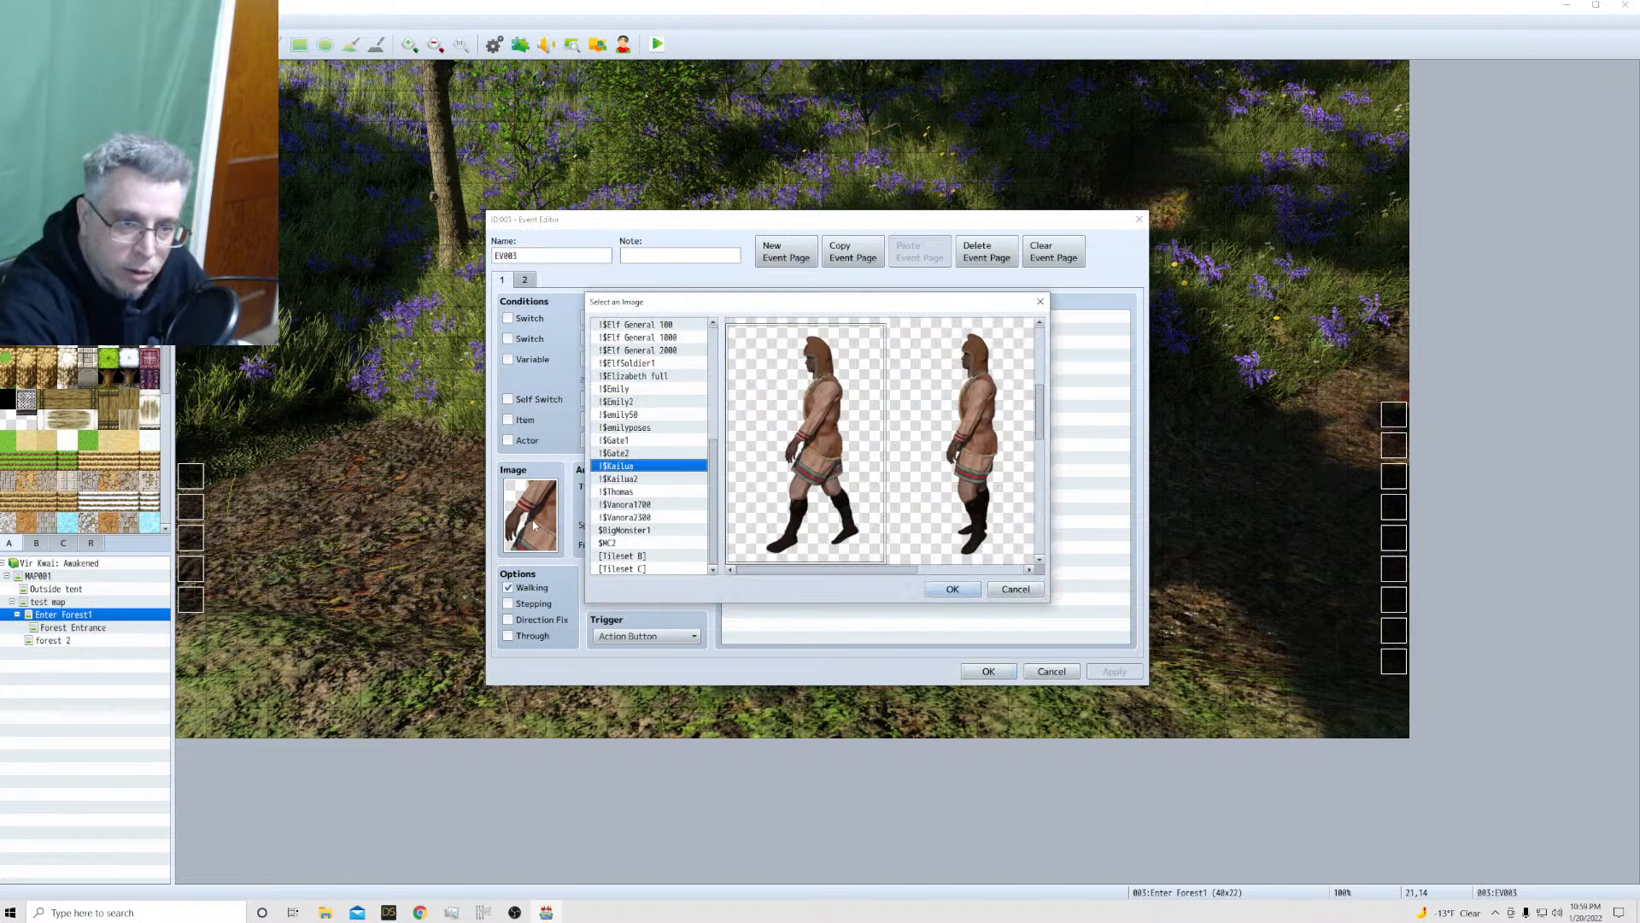
left_click(628, 479)
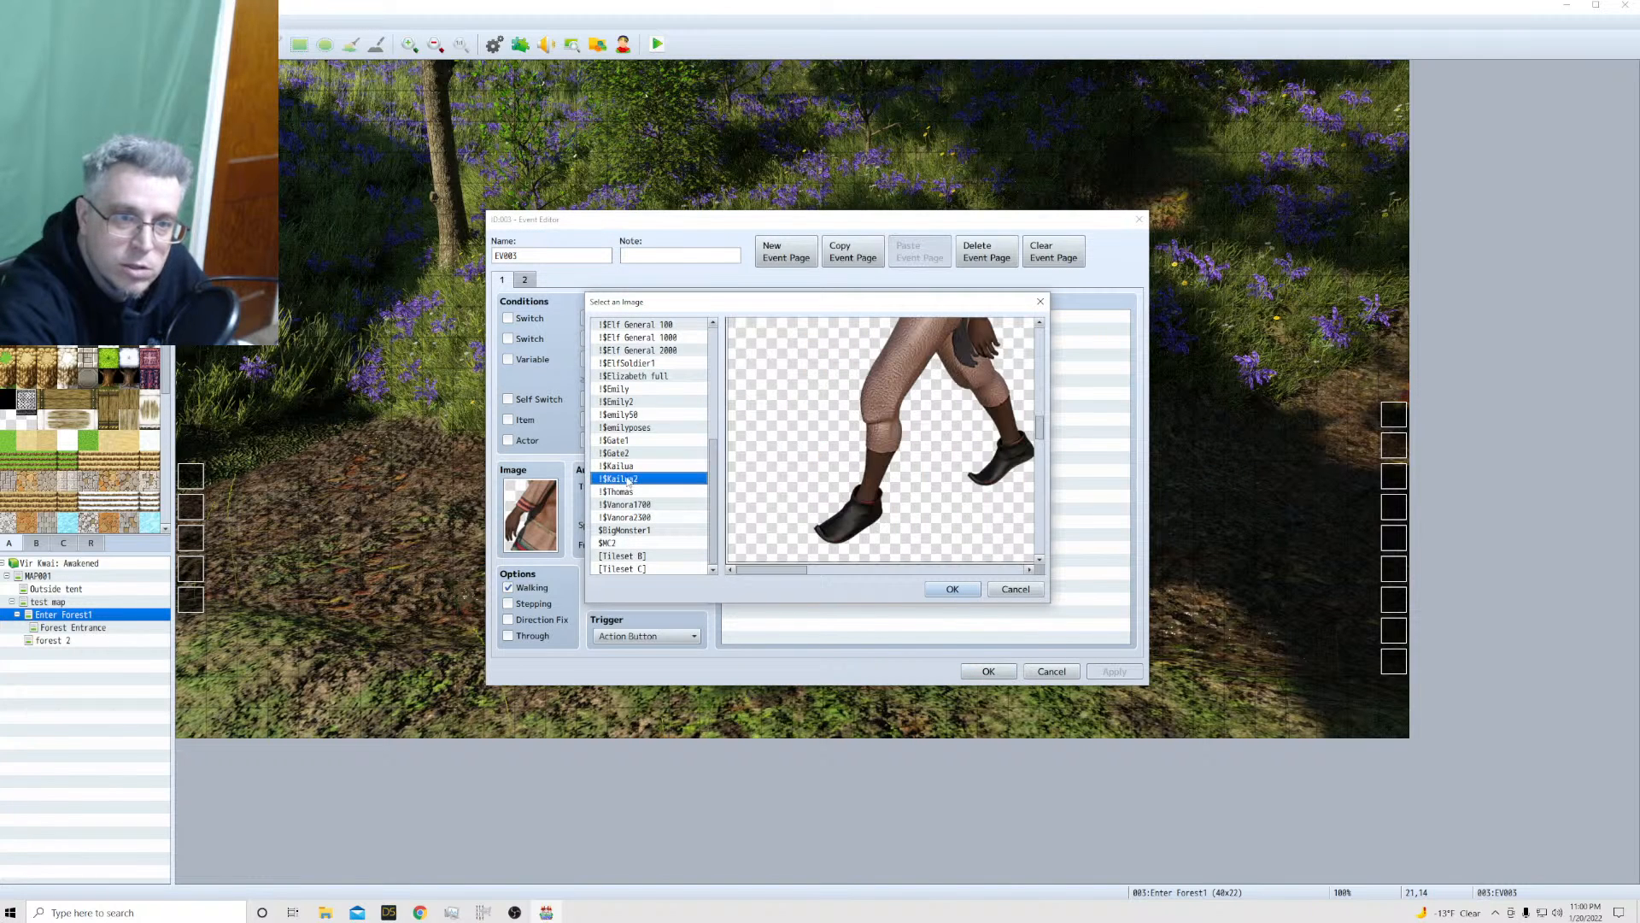
left_click(949, 589)
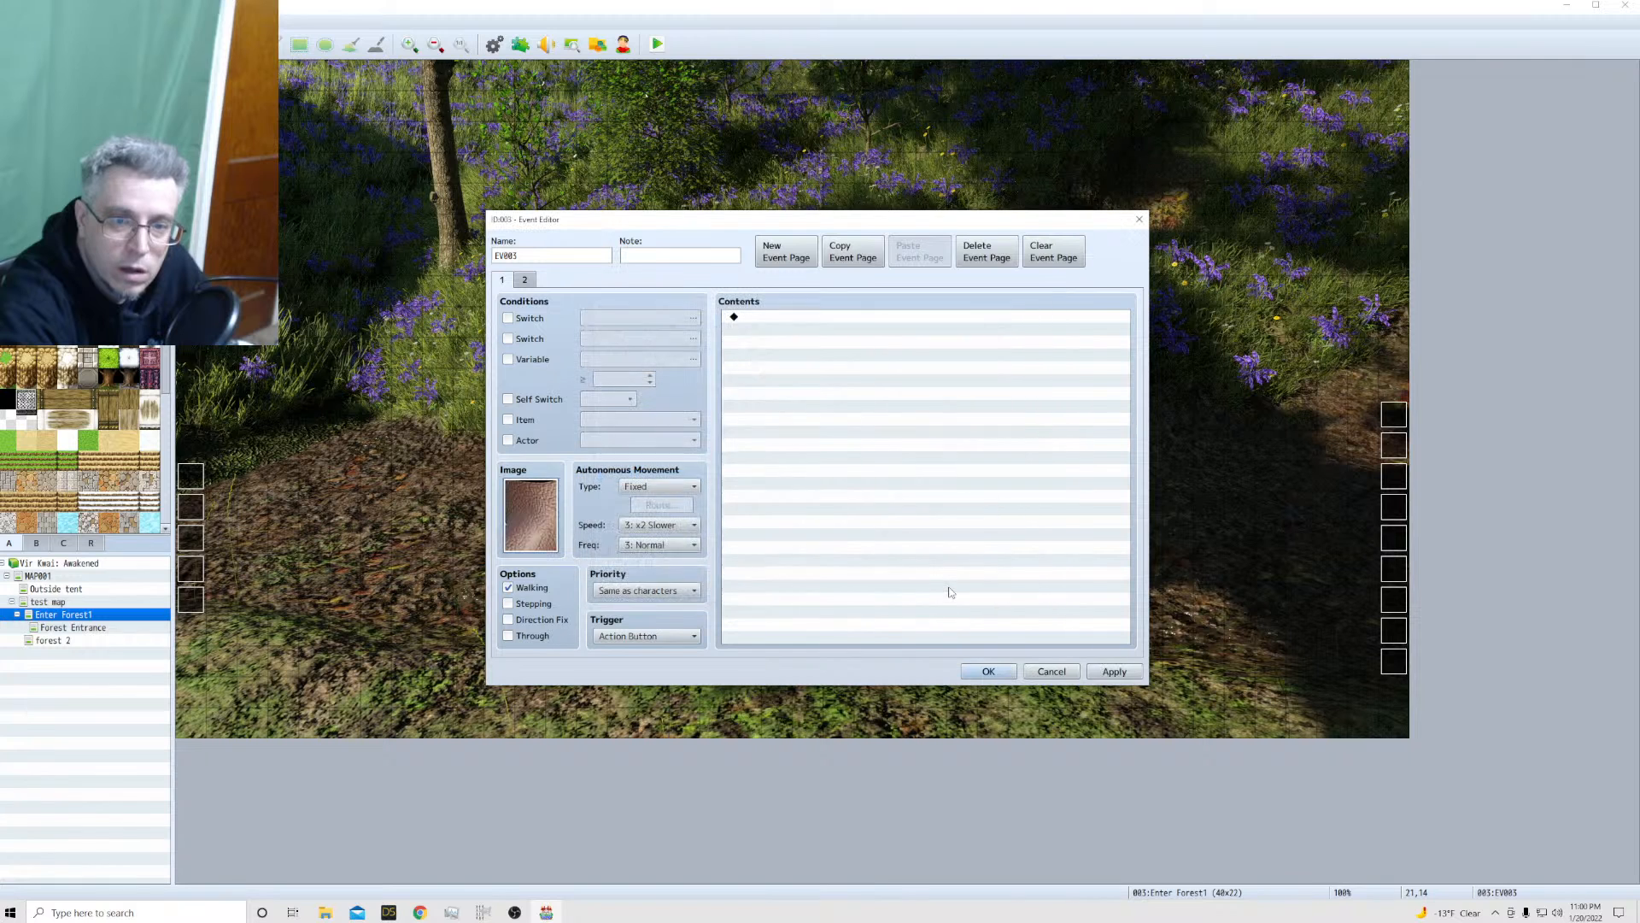
left_click(983, 672)
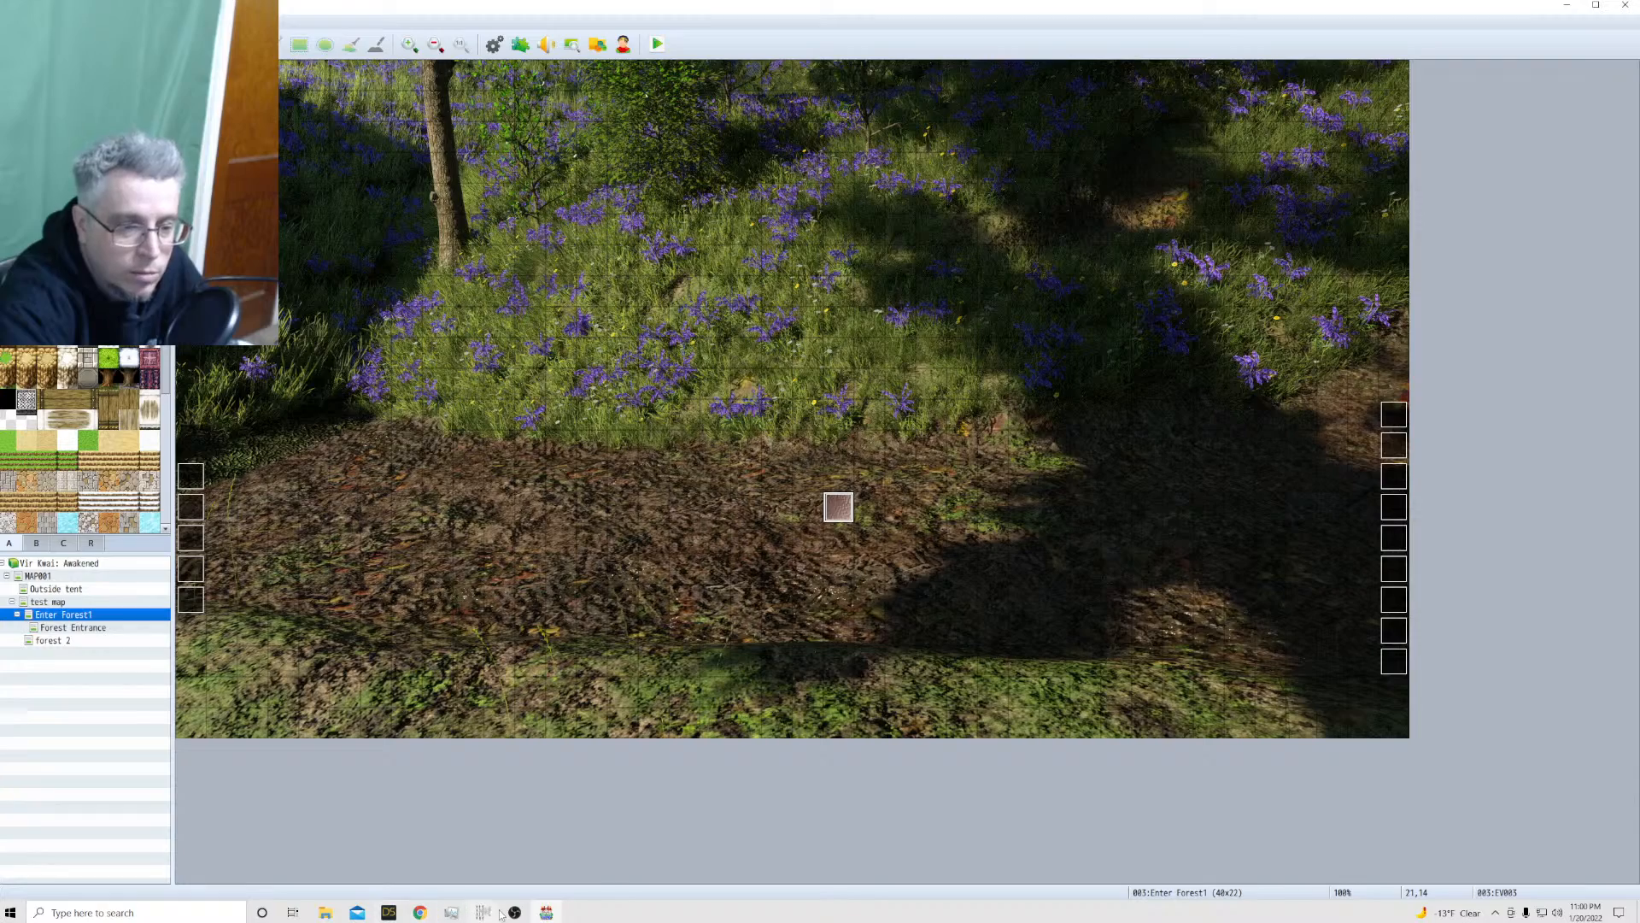
Switch to the Daz Studio scene containing the Genesis 8 Male figure
left_click(544, 913)
left_click(543, 909)
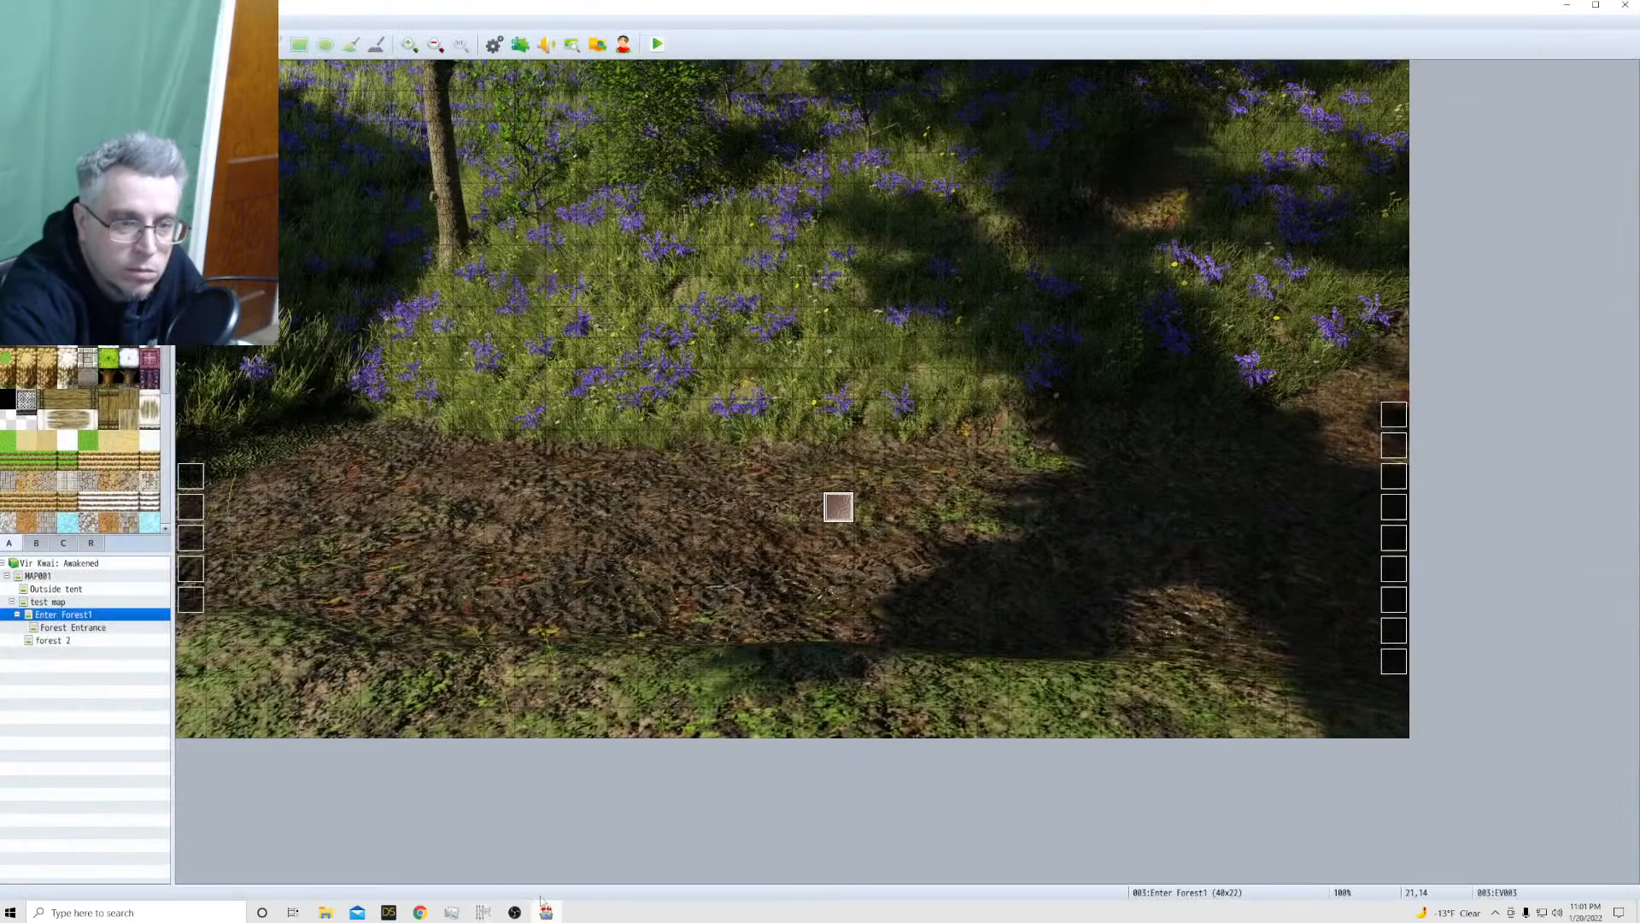
mouse_move(390, 914)
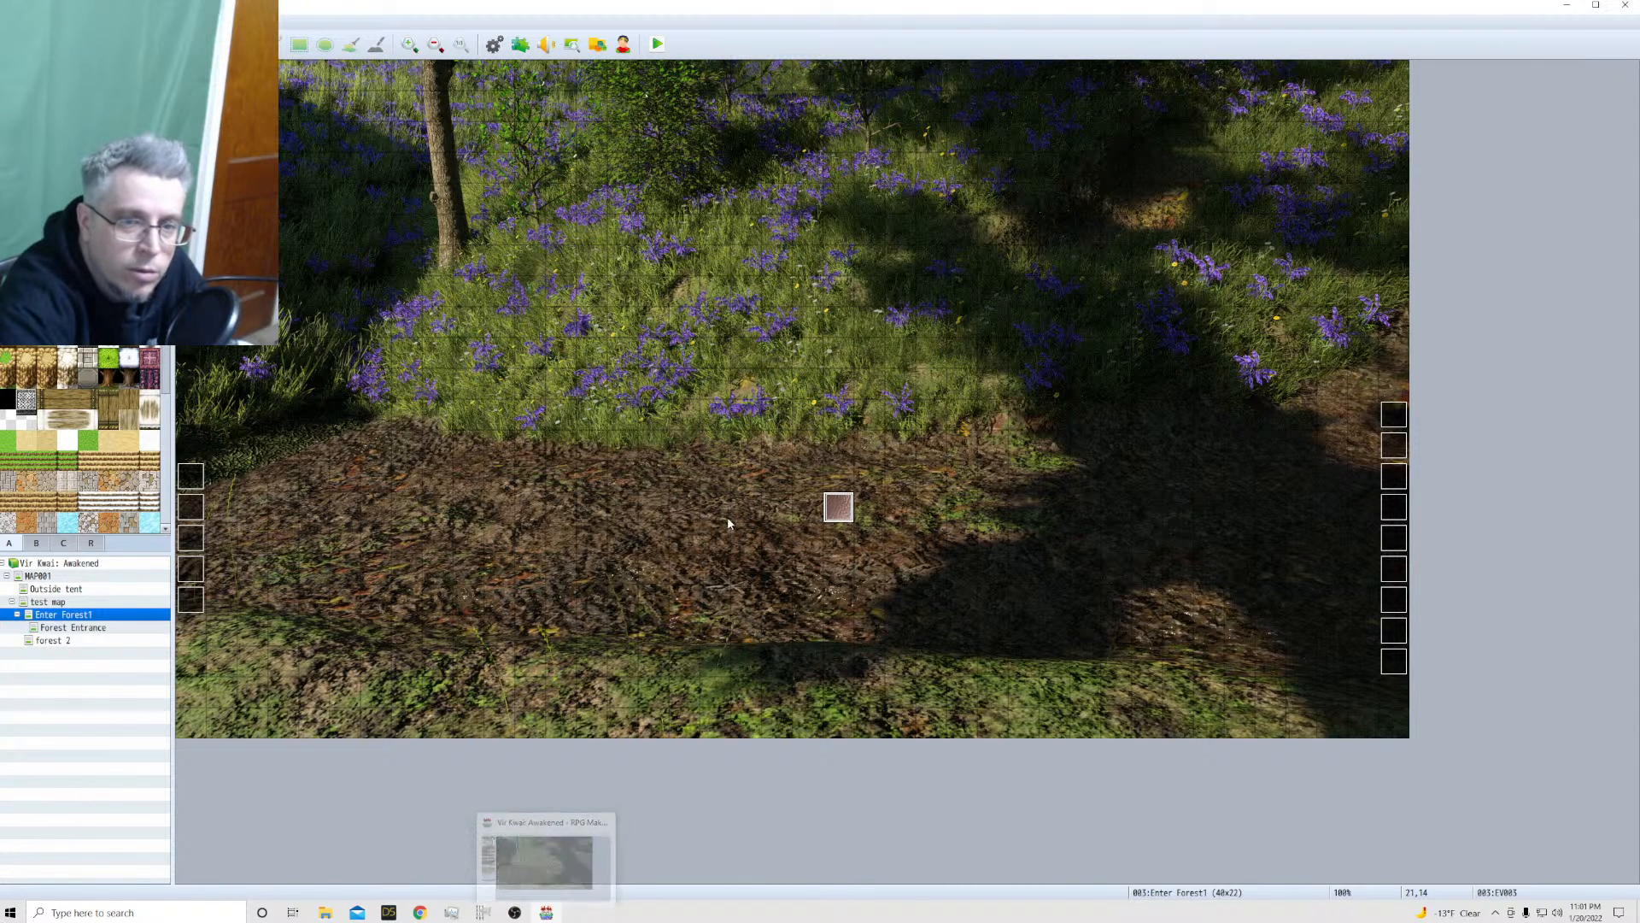
left_click(392, 913)
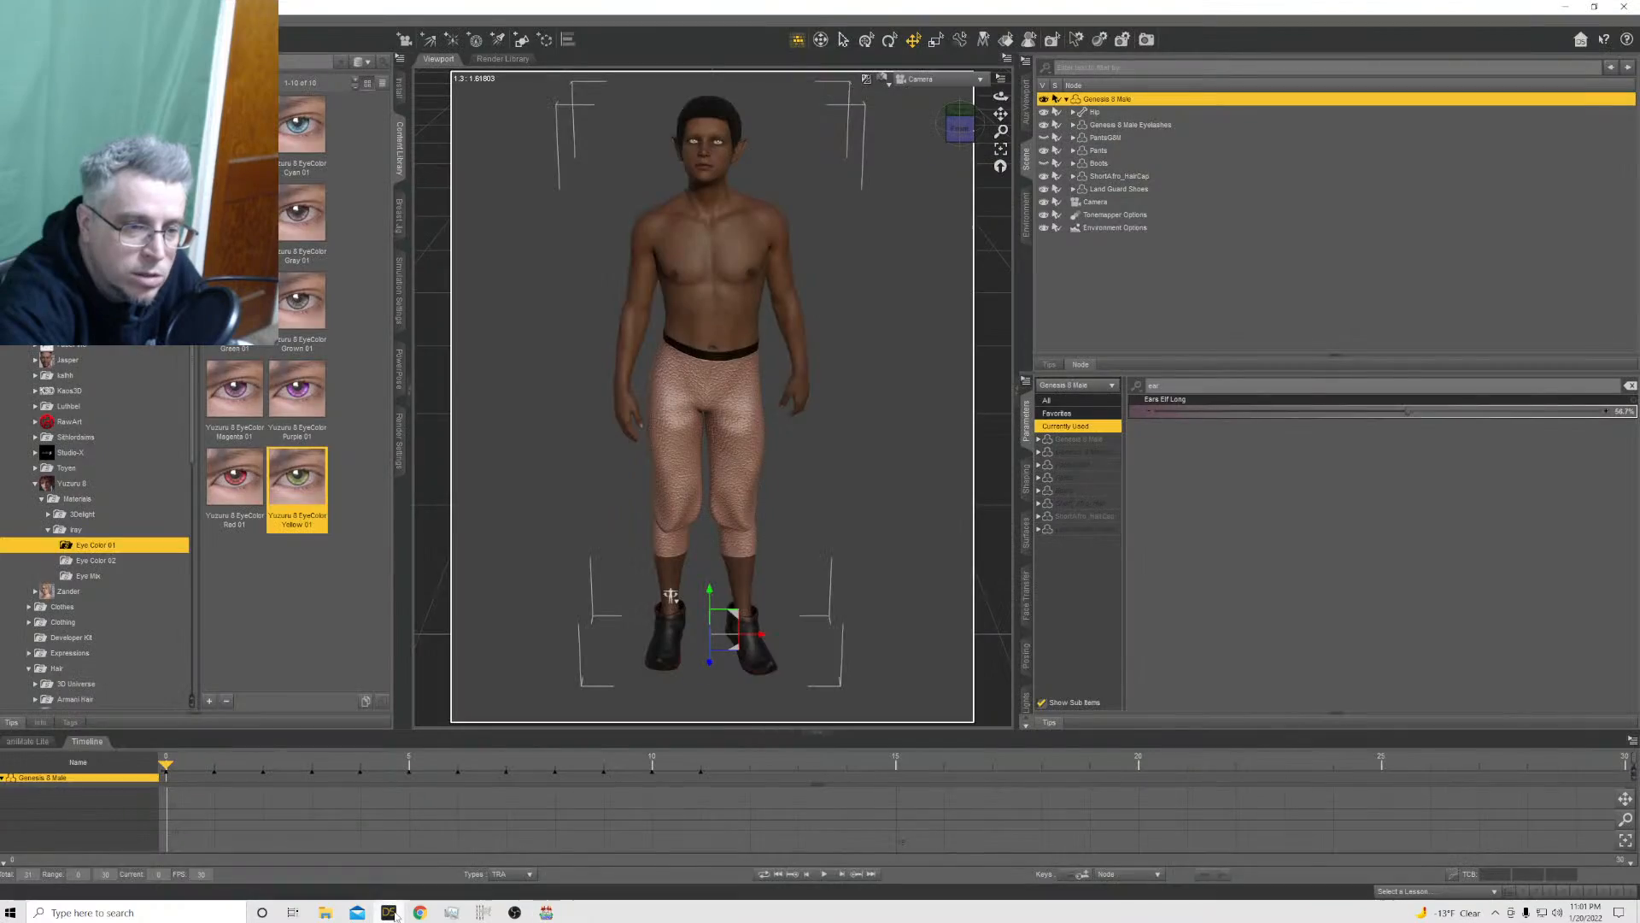
Close Daz Studio and save the changes to the Genesis 8 Male scene
left_click(395, 915)
left_click(399, 912)
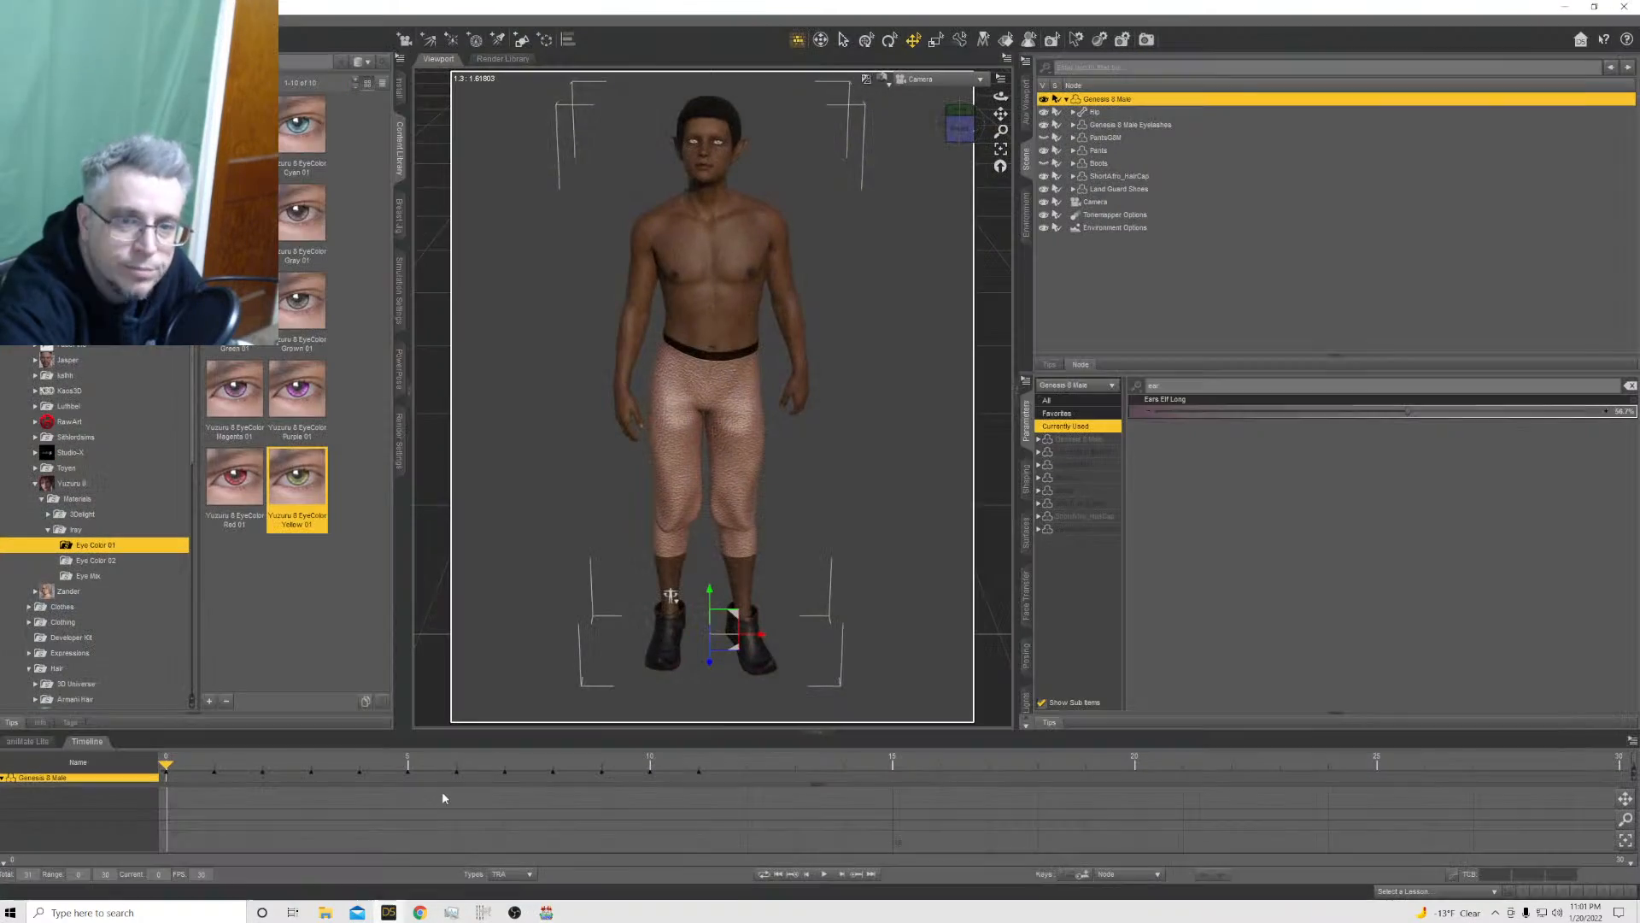
left_click(1624, 7)
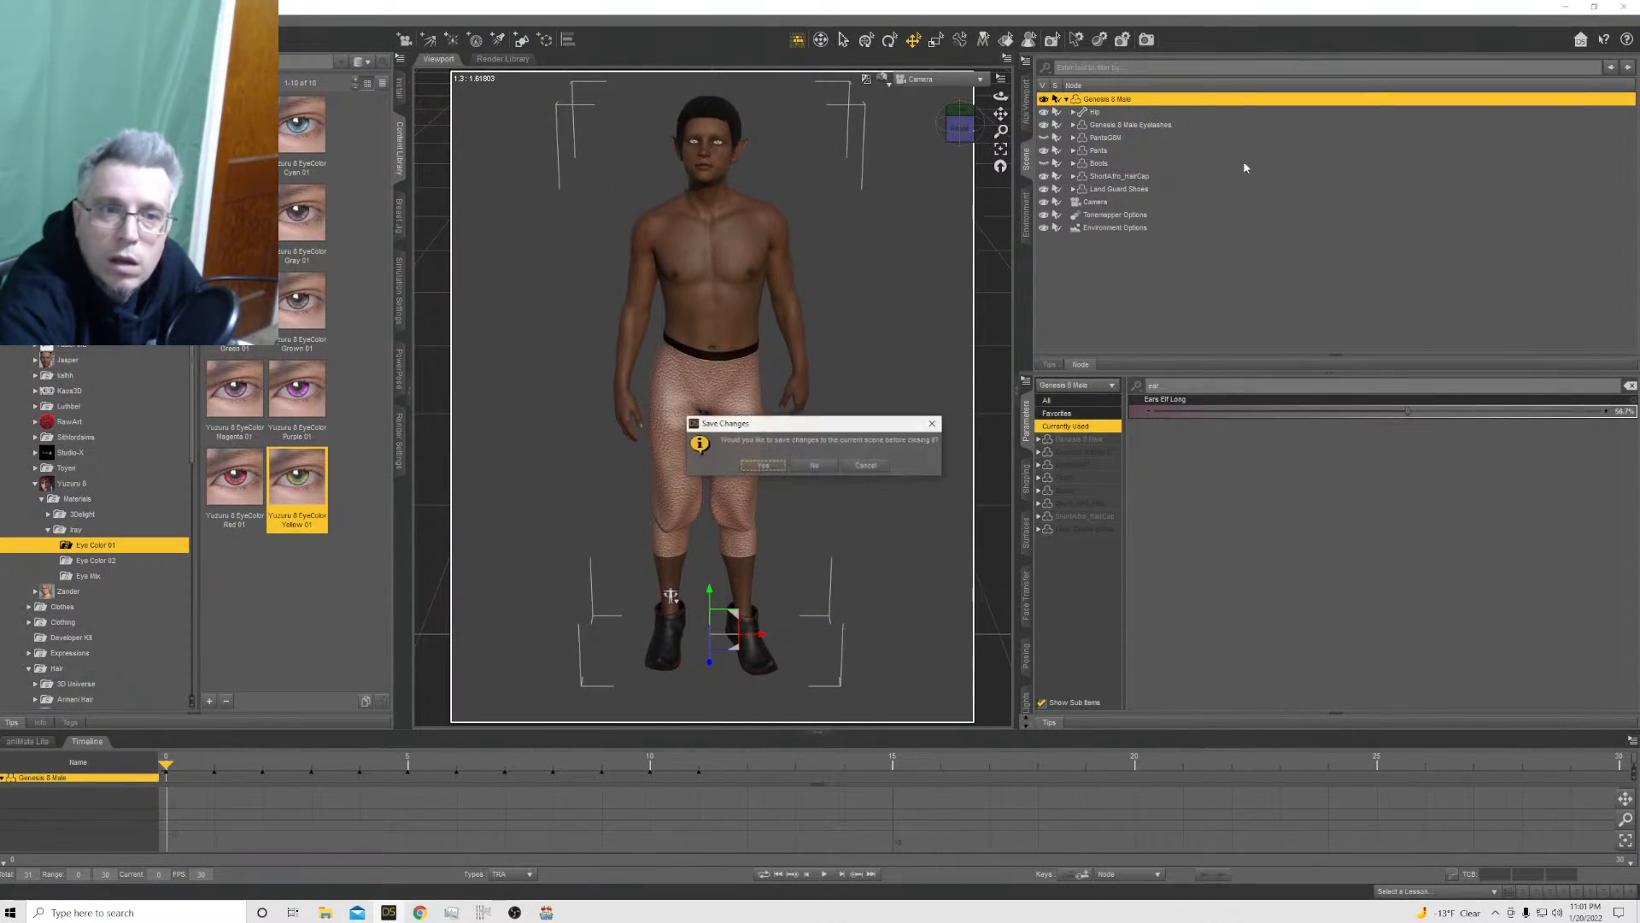
left_click(777, 466)
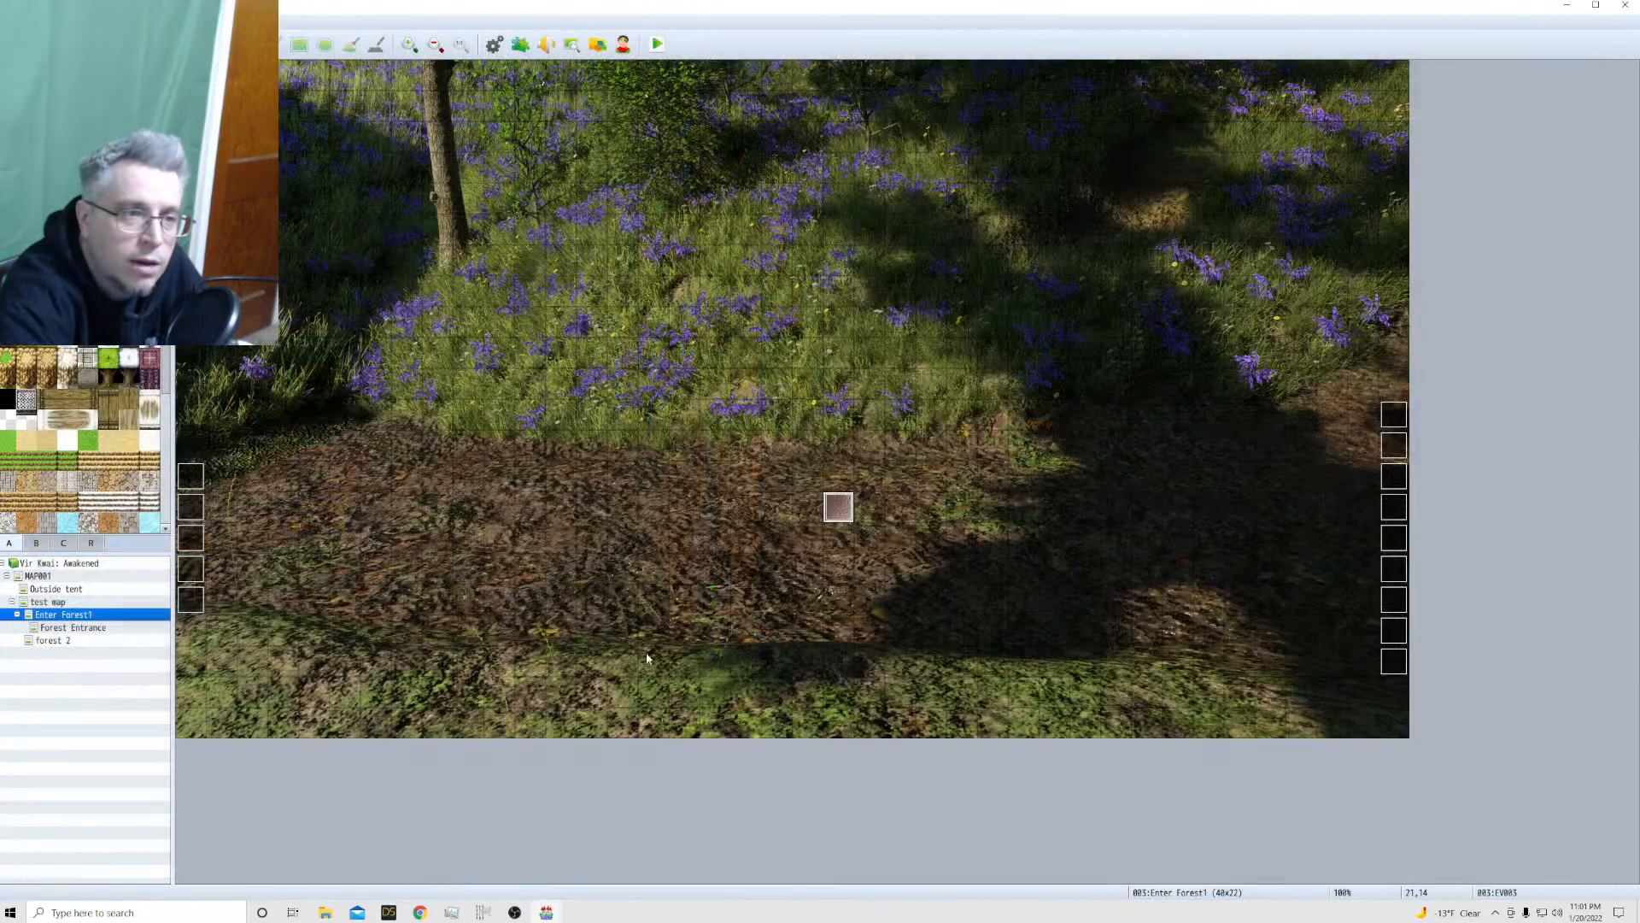
Switch to RPG Maker MV and look through the Enter Forest1, Forest Entrance and forest 2 maps, checking the player start on forest 2
left_click(546, 912)
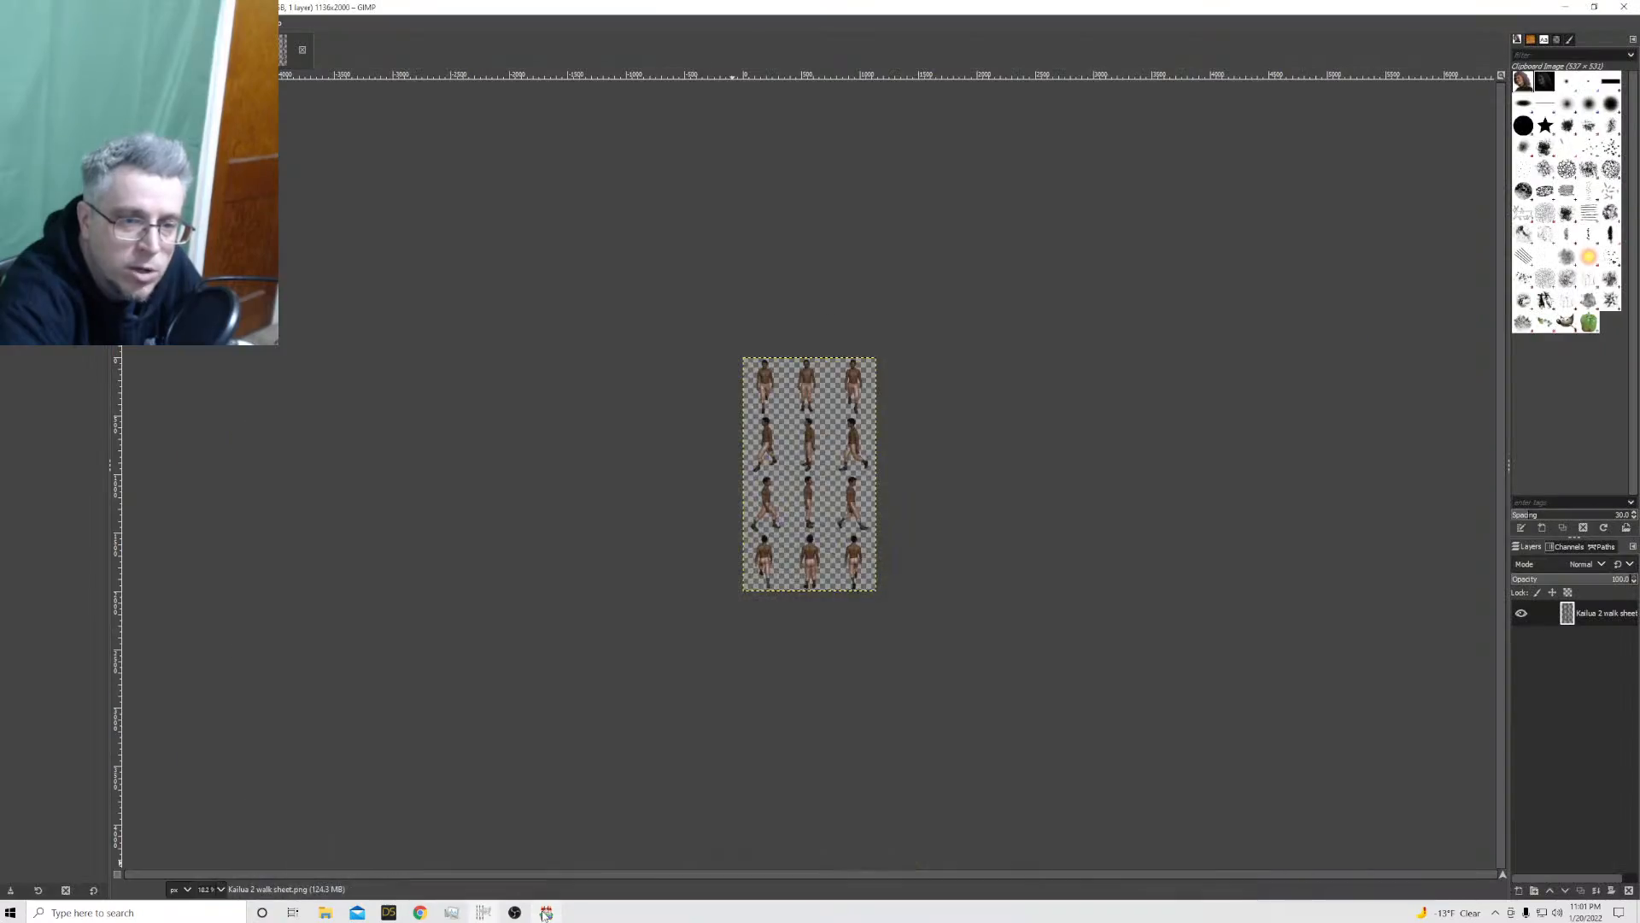
left_click(546, 913)
left_click(91, 629)
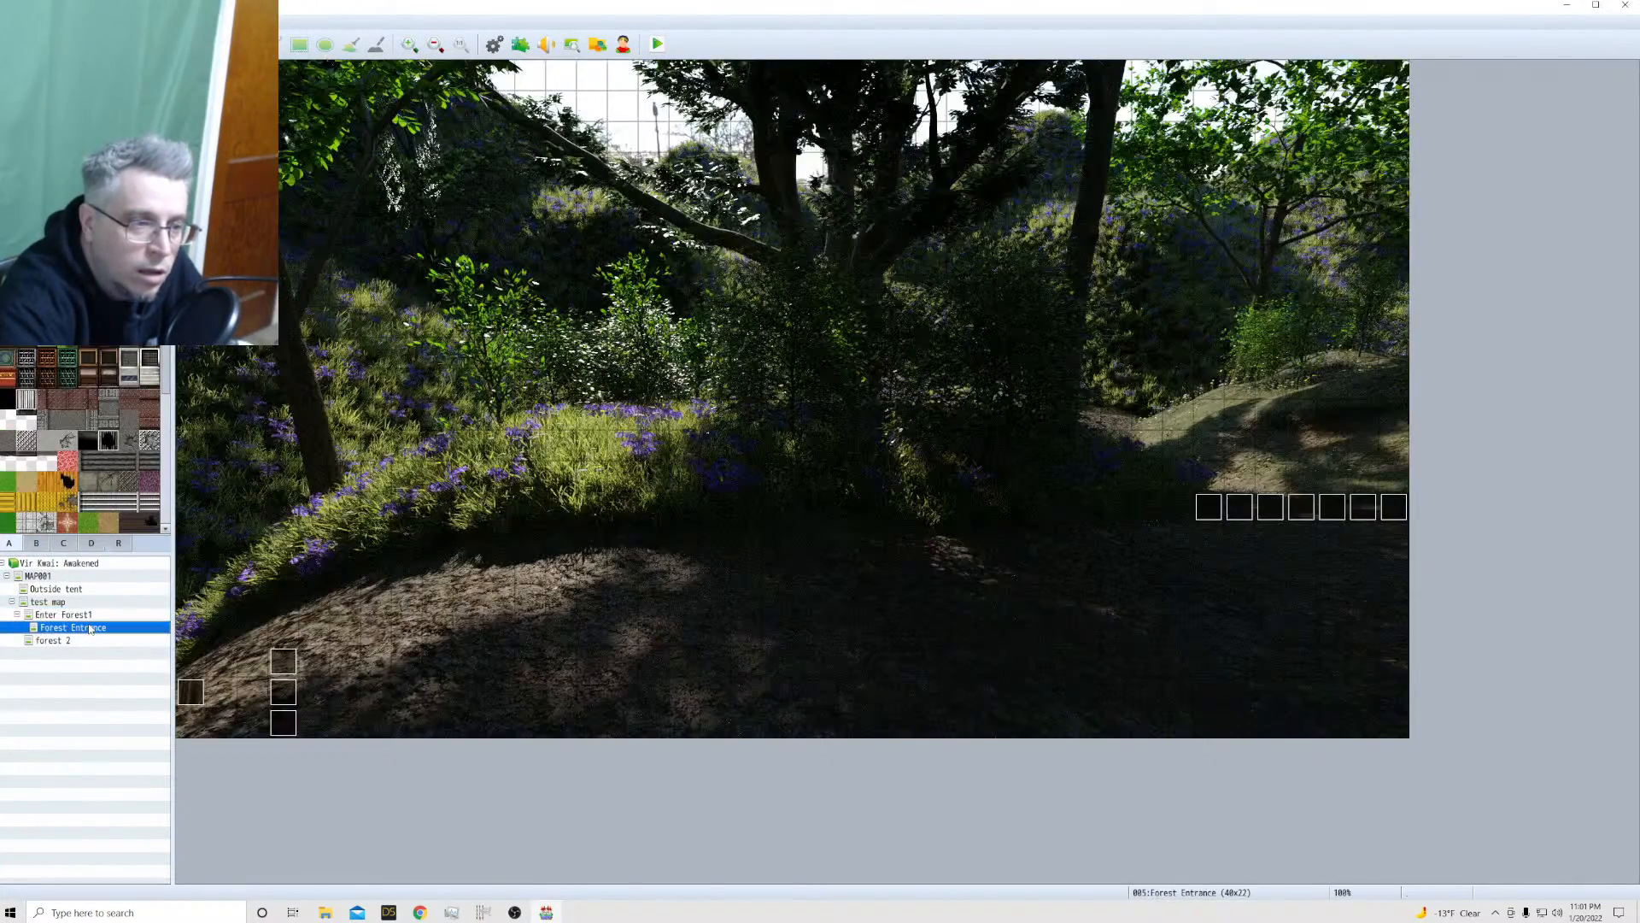
left_click(87, 642)
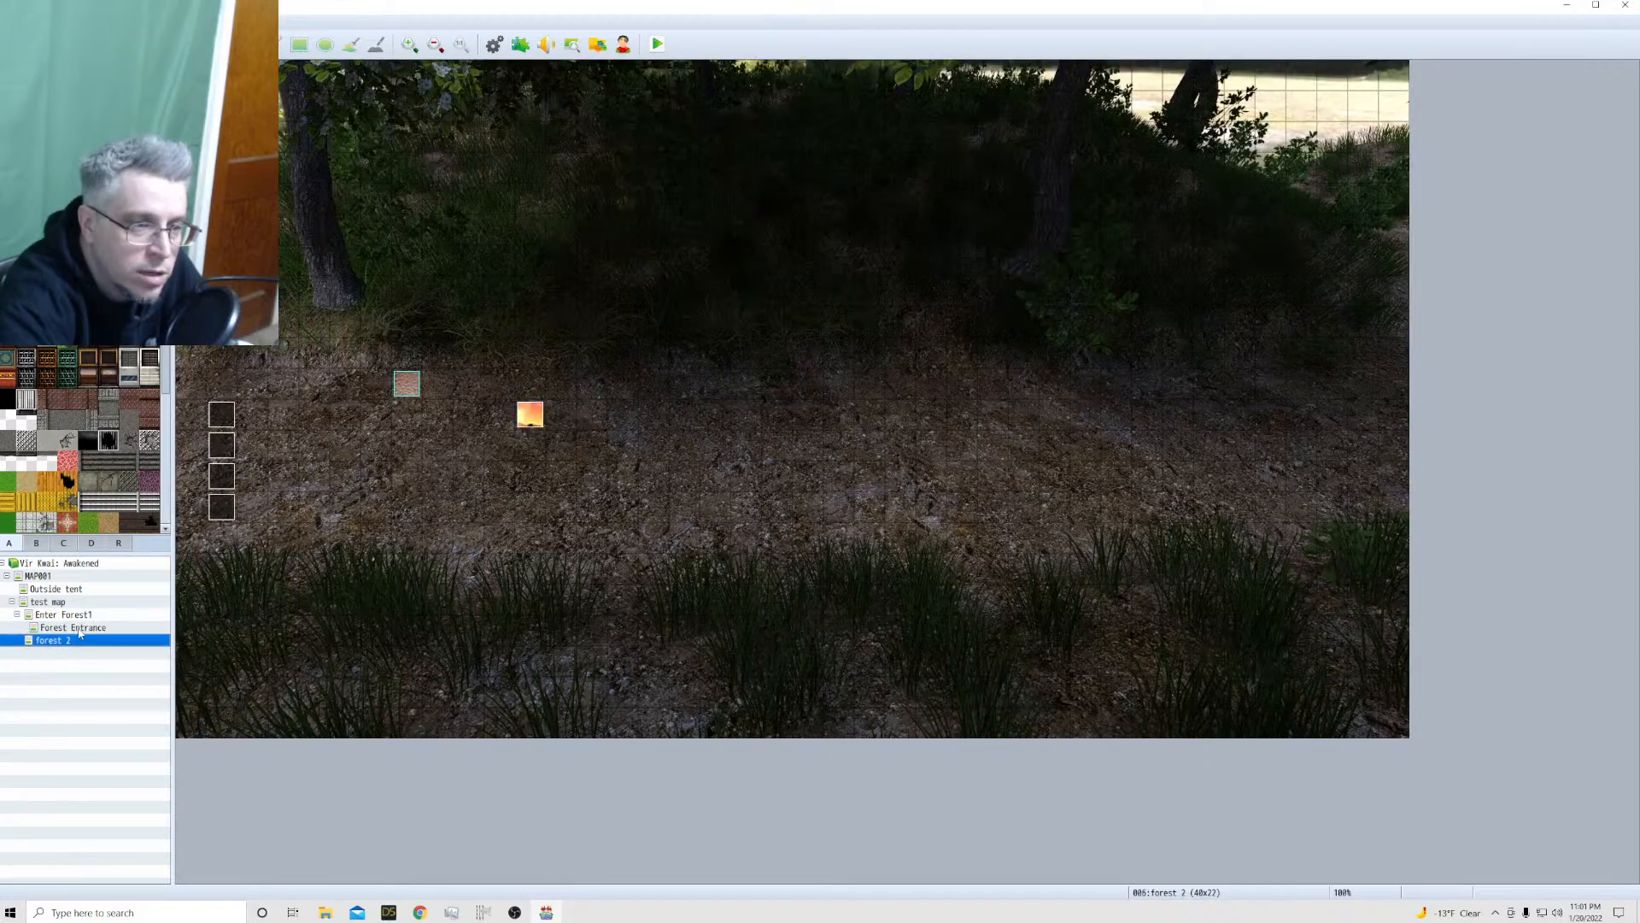
left_click(79, 630)
left_click(76, 617)
left_click(79, 629)
left_click(80, 641)
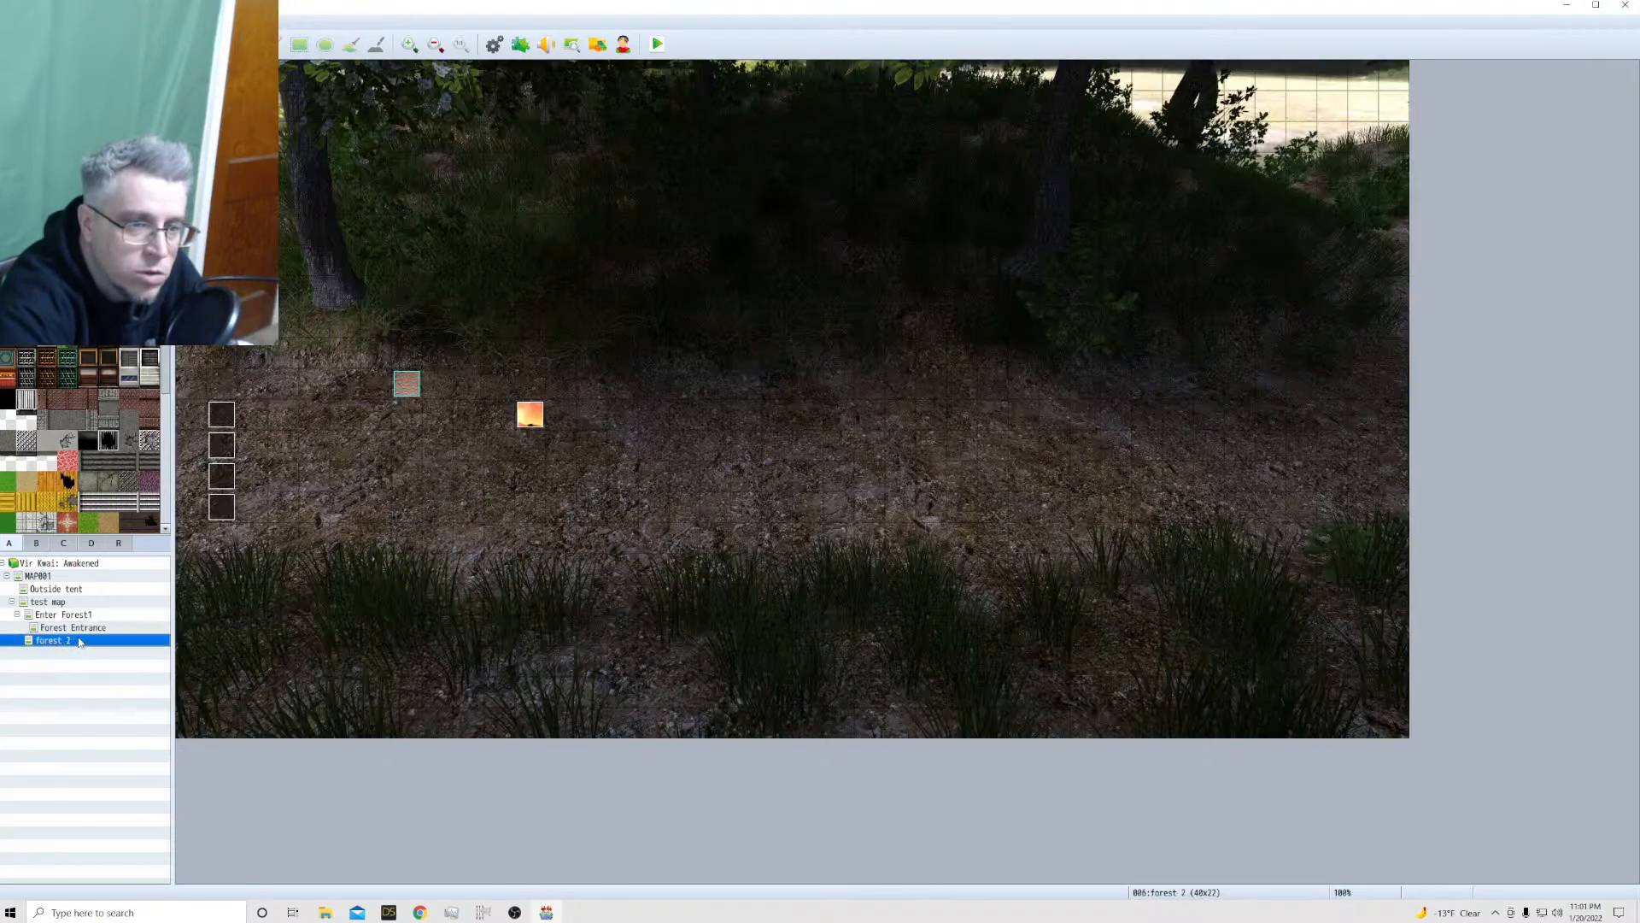
left_click(412, 386)
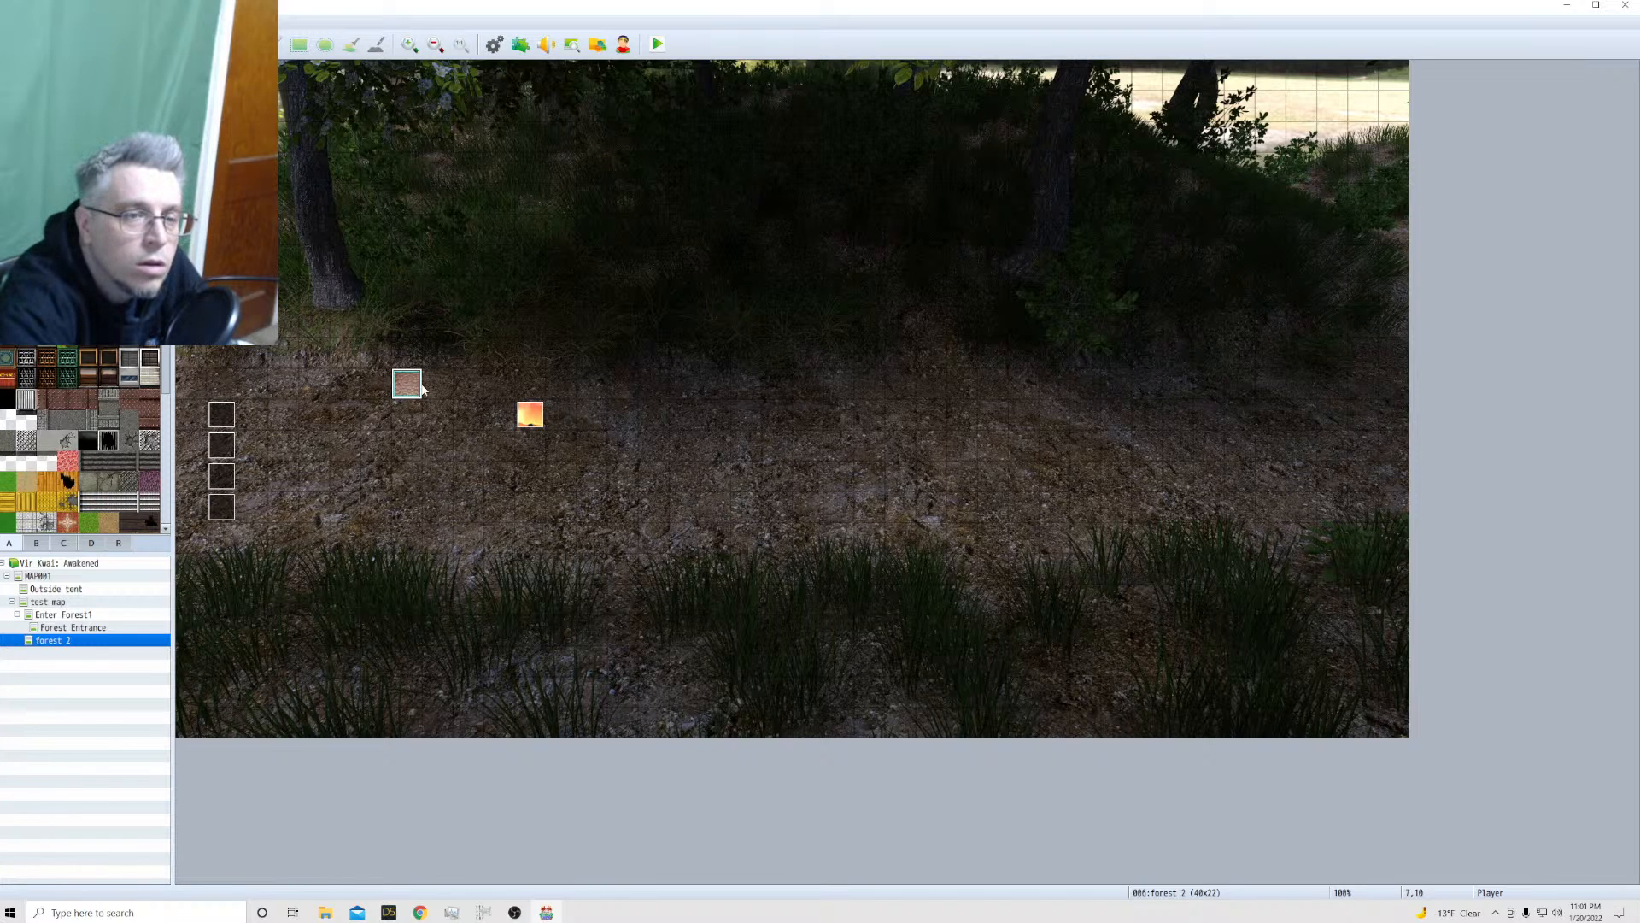
left_click(524, 417)
left_click(406, 388)
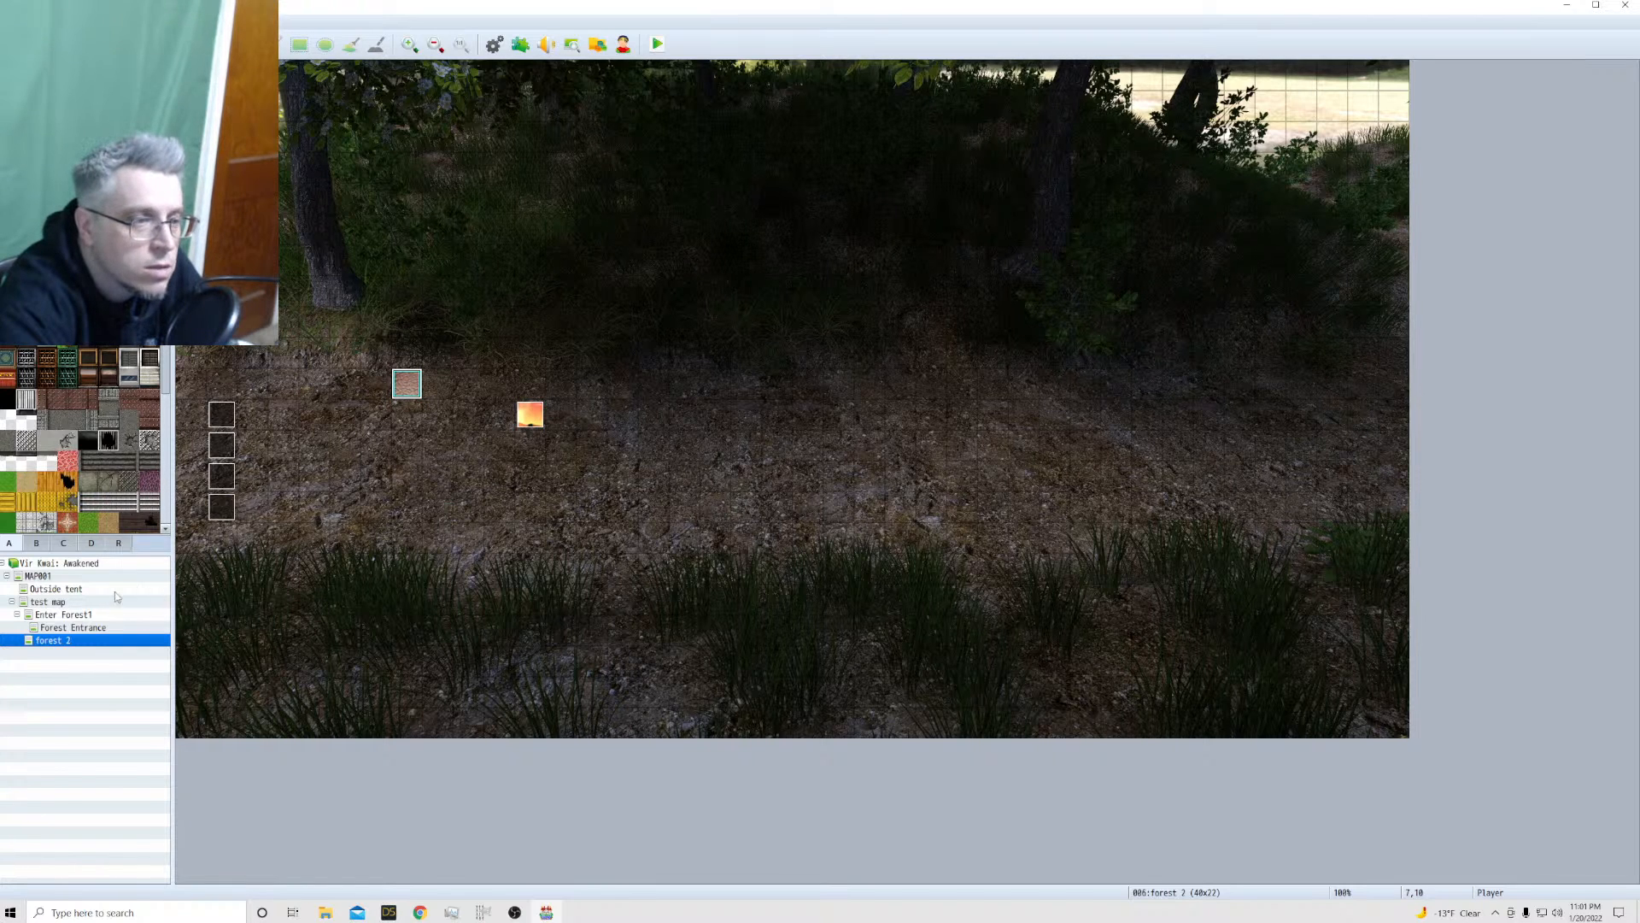
Set the player's starting position on MAP001 at tile 19,15, on the tent's carpet
left_click(60, 590)
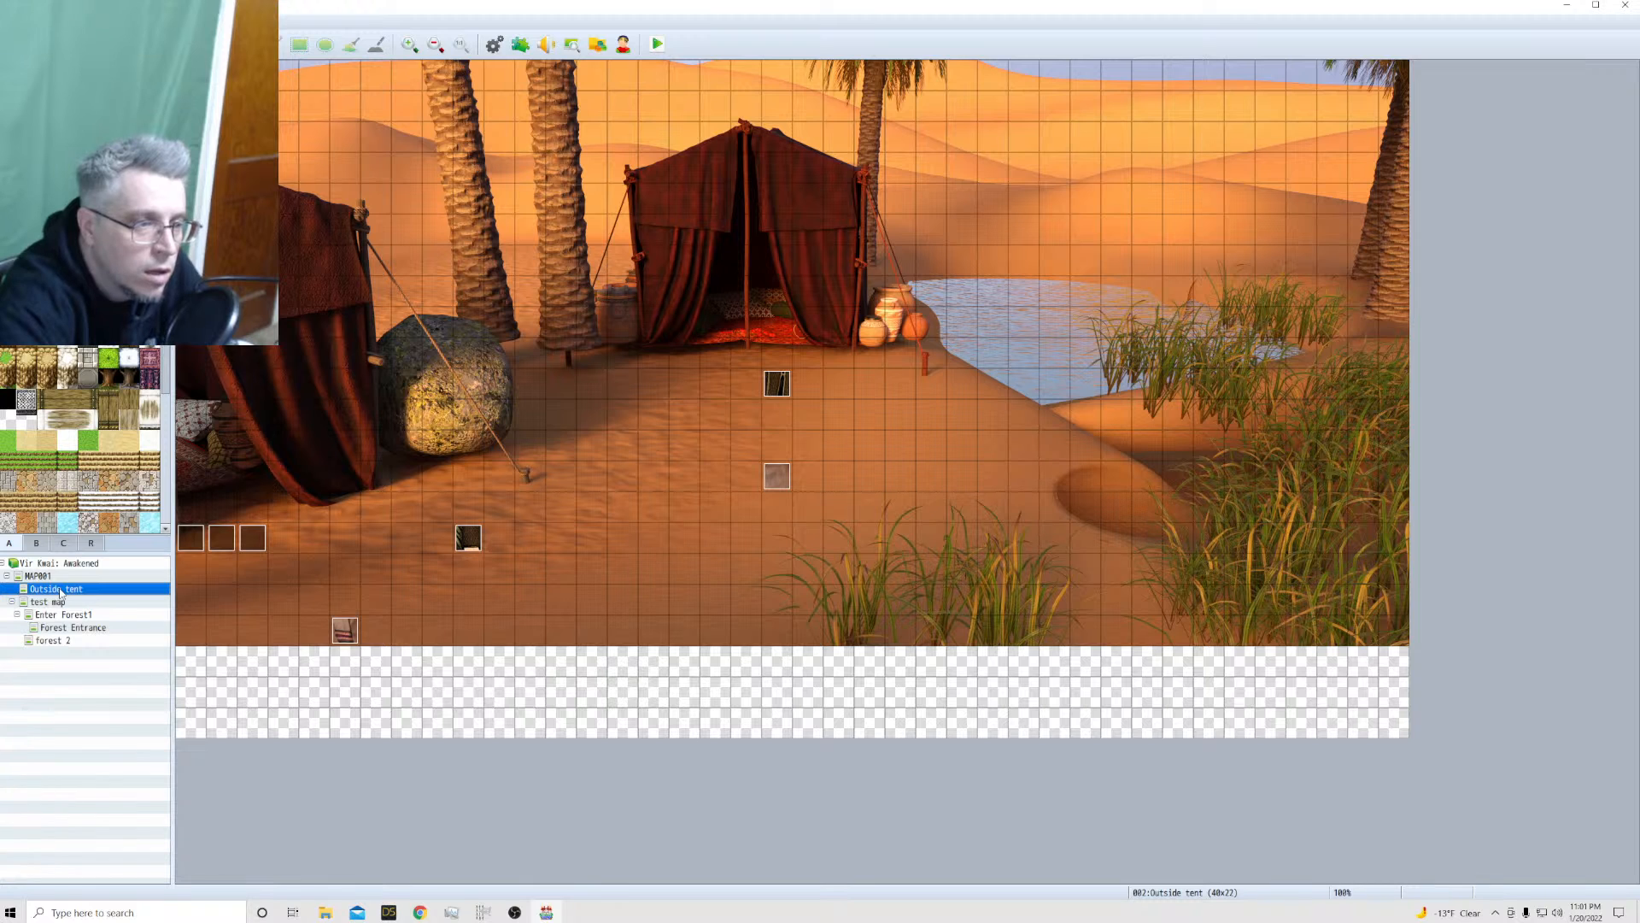
left_click(52, 578)
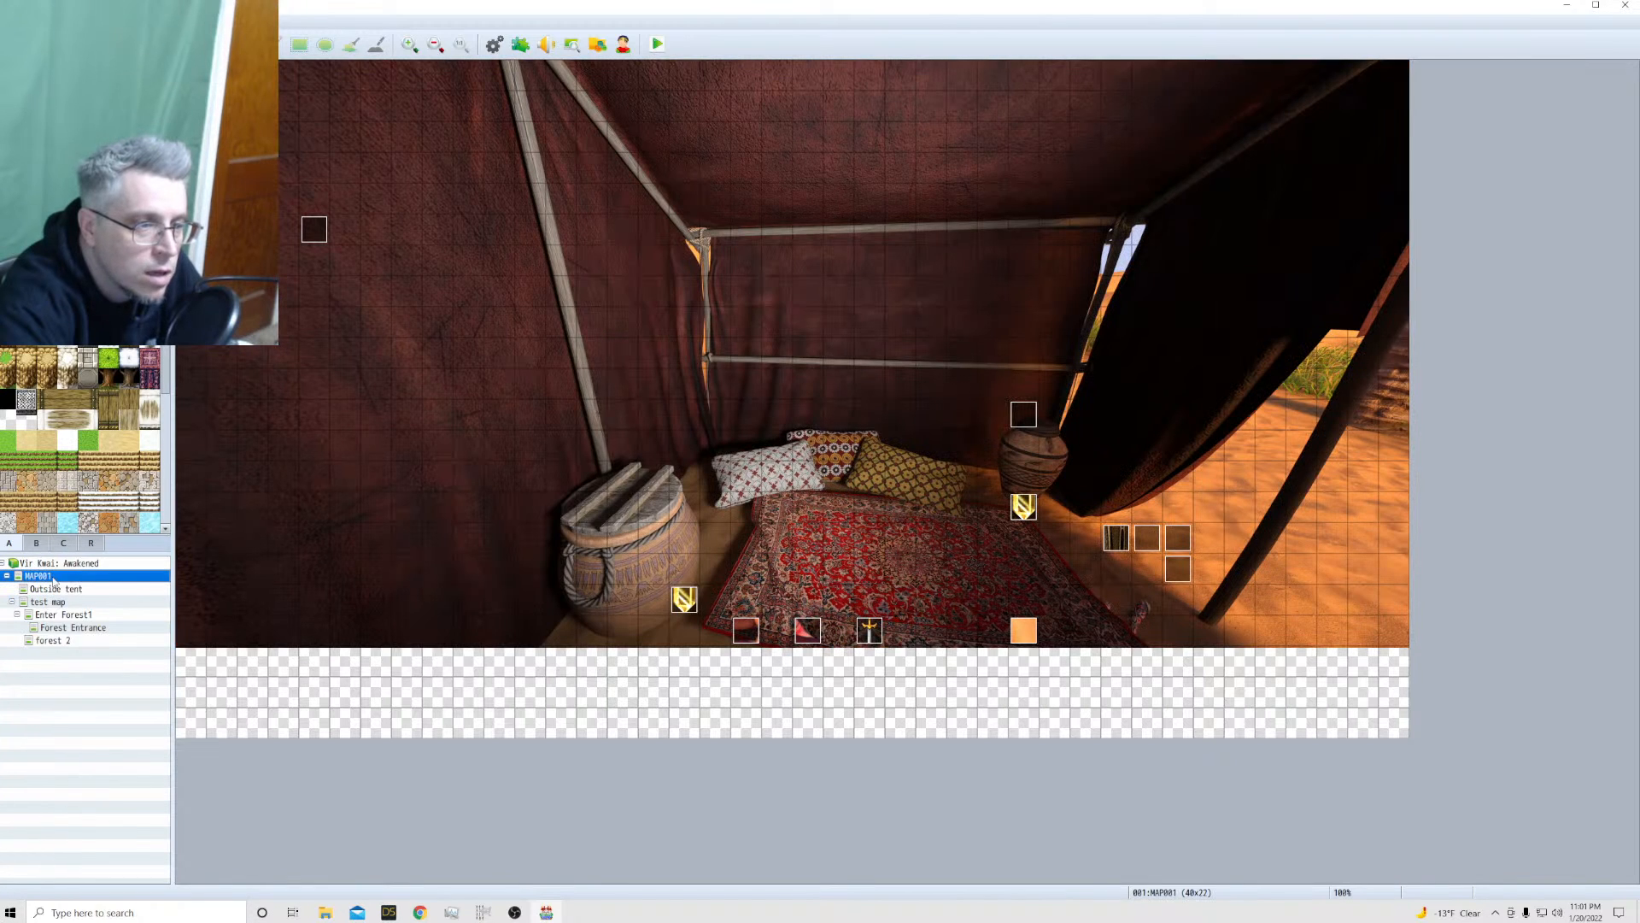
right_click(782, 529)
mouse_move(835, 700)
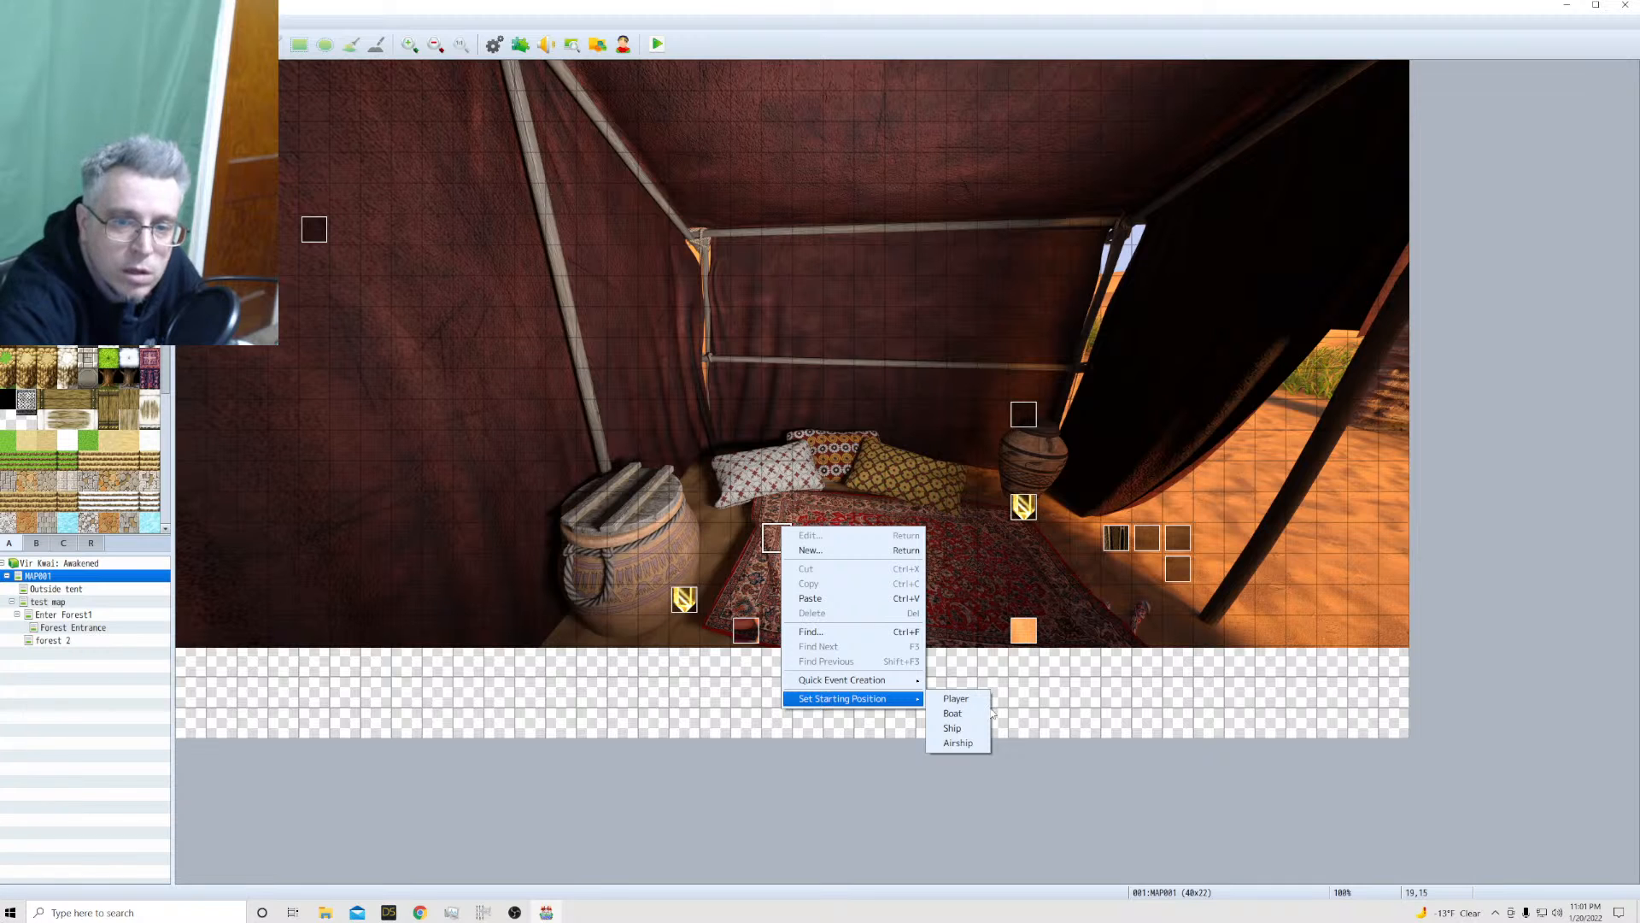
left_click(956, 699)
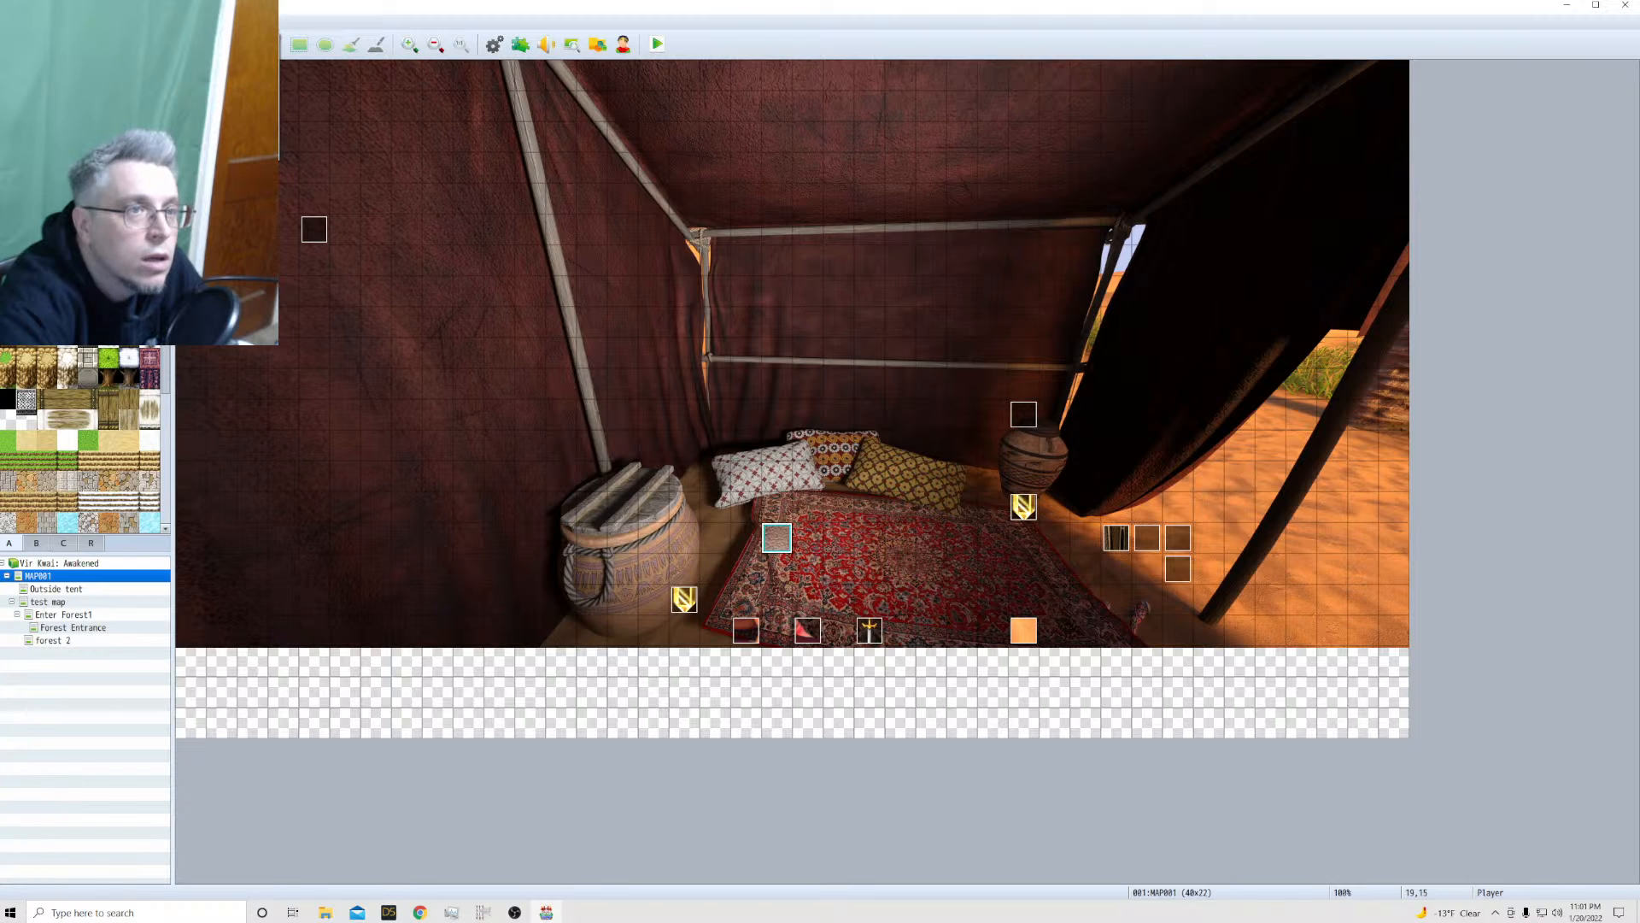
Replace Kailua with 0001 Vanora in the database's starting party and save the change
key("F9")
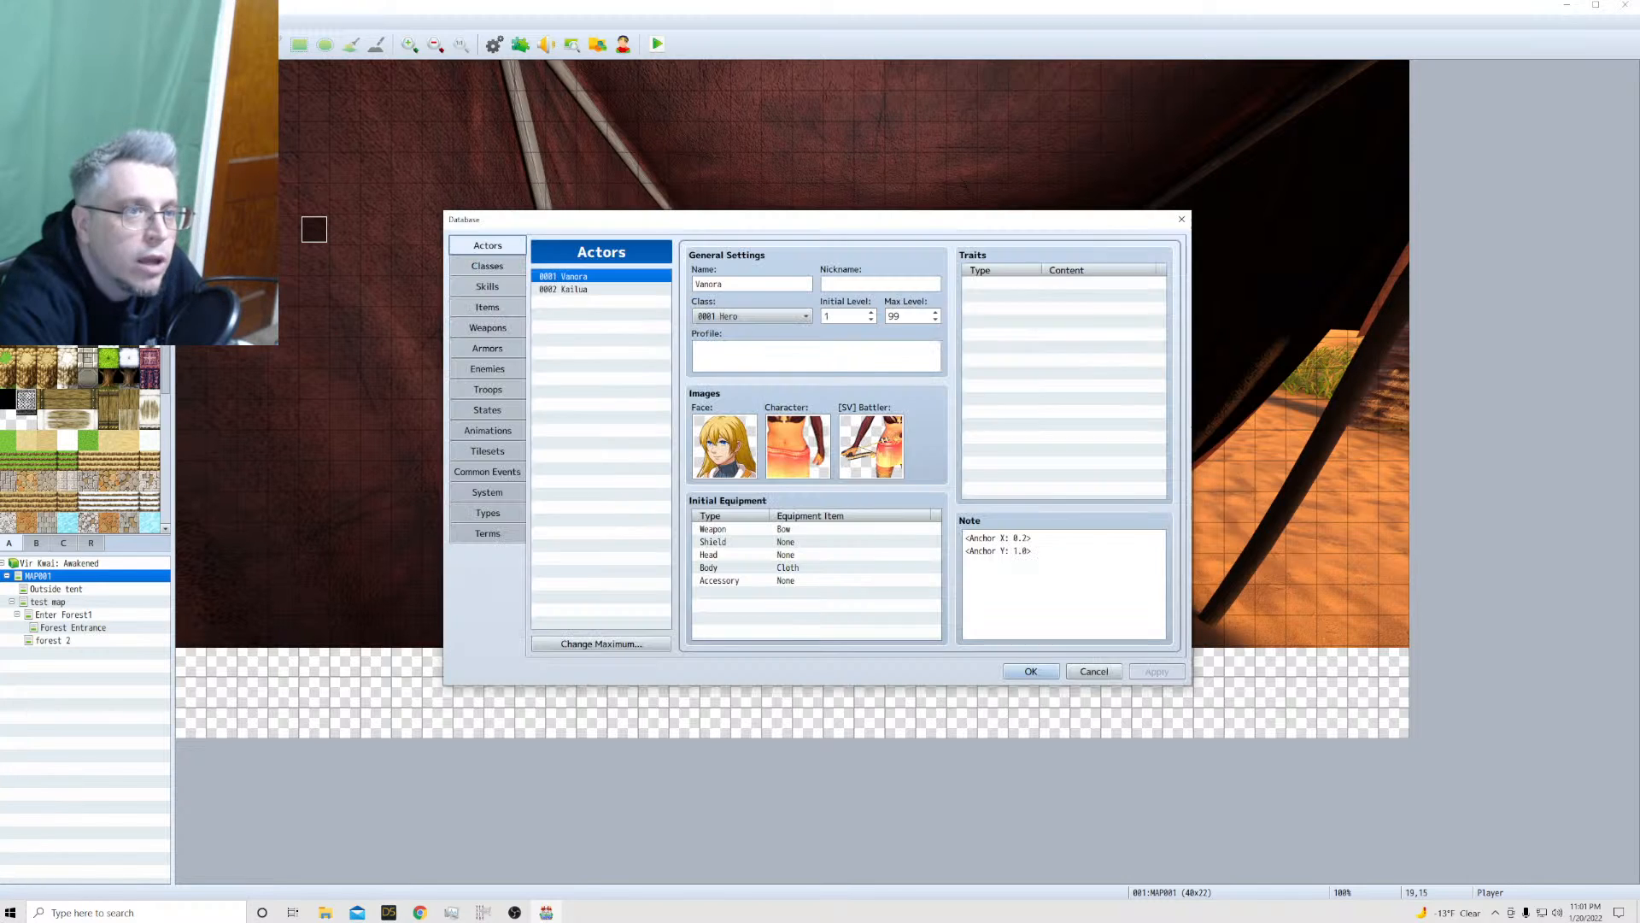
left_click(453, 497)
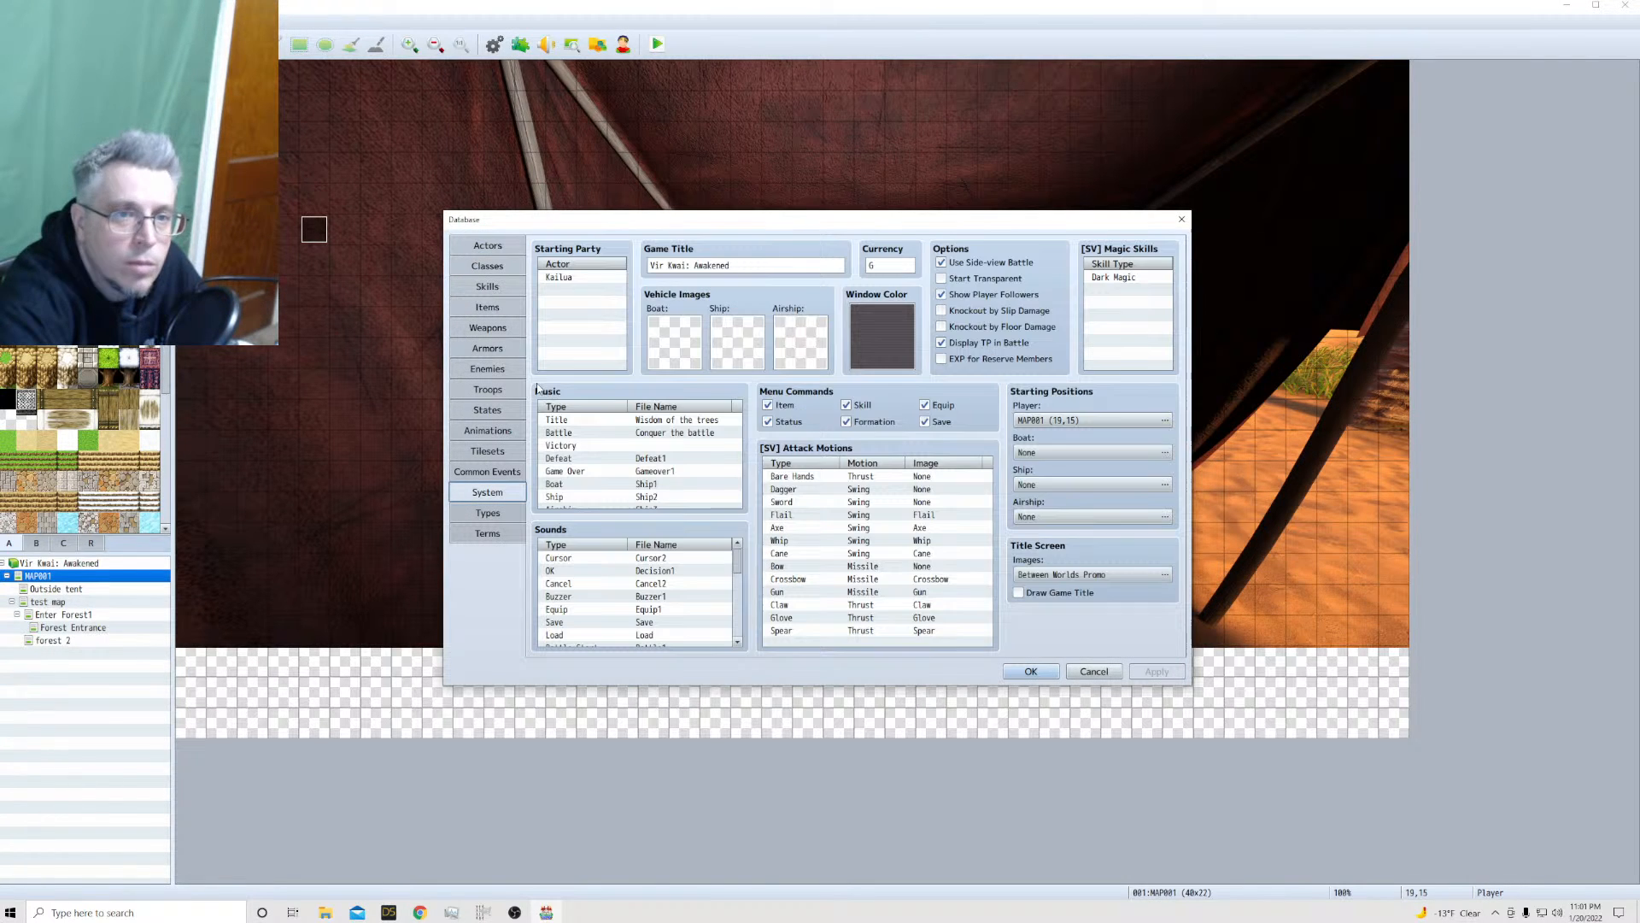
double_click(589, 277)
left_click(581, 303)
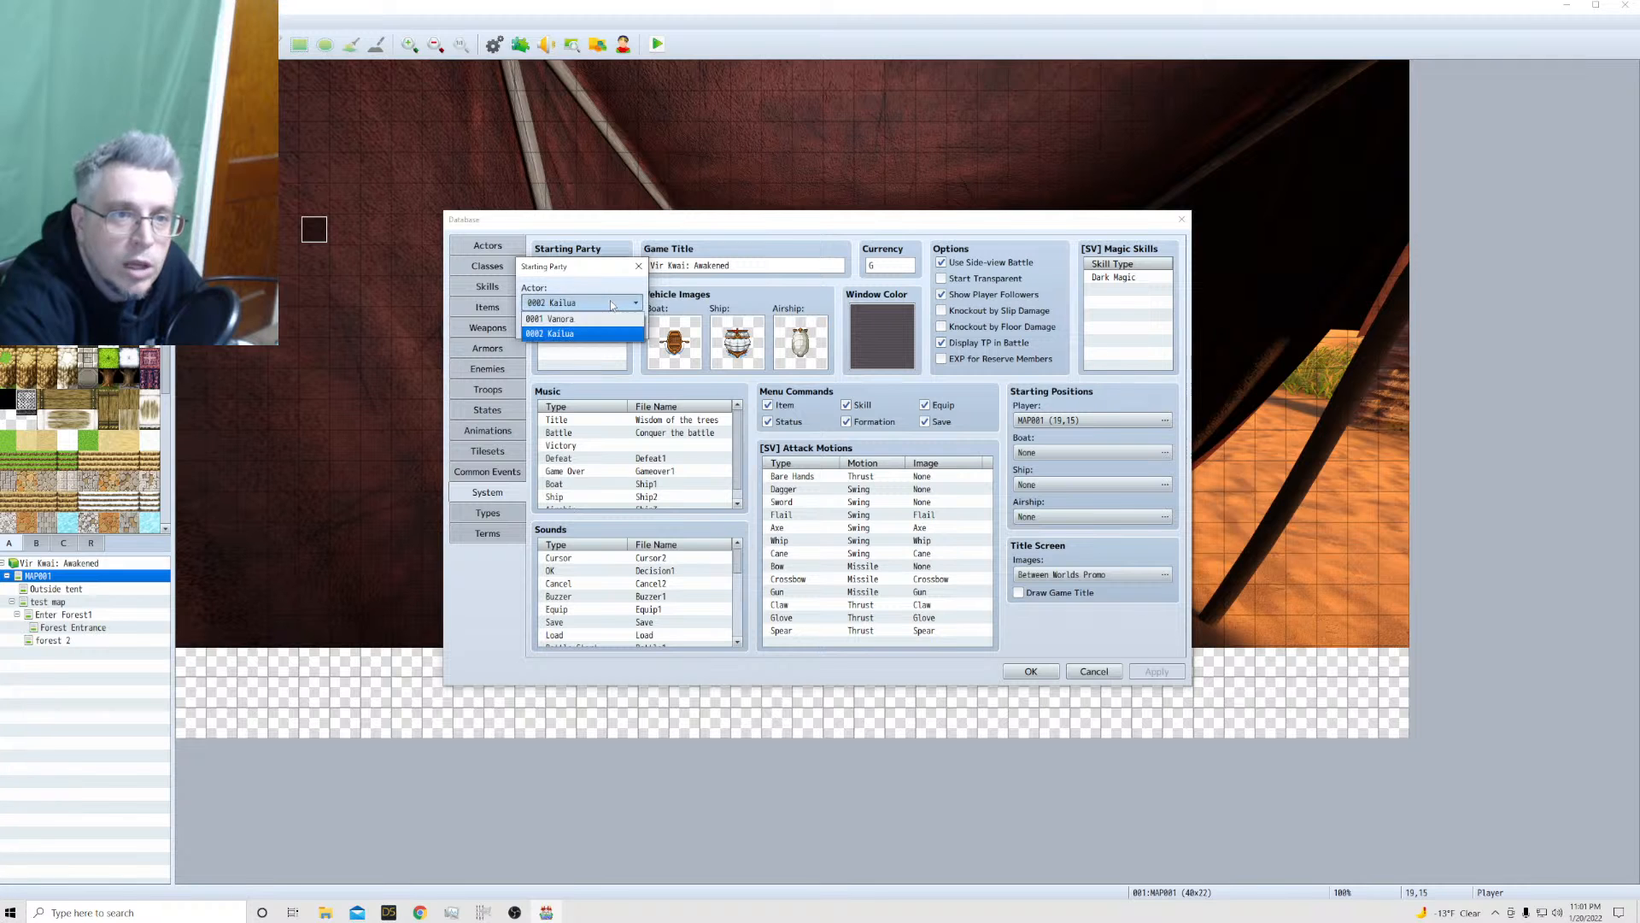
left_click(555, 319)
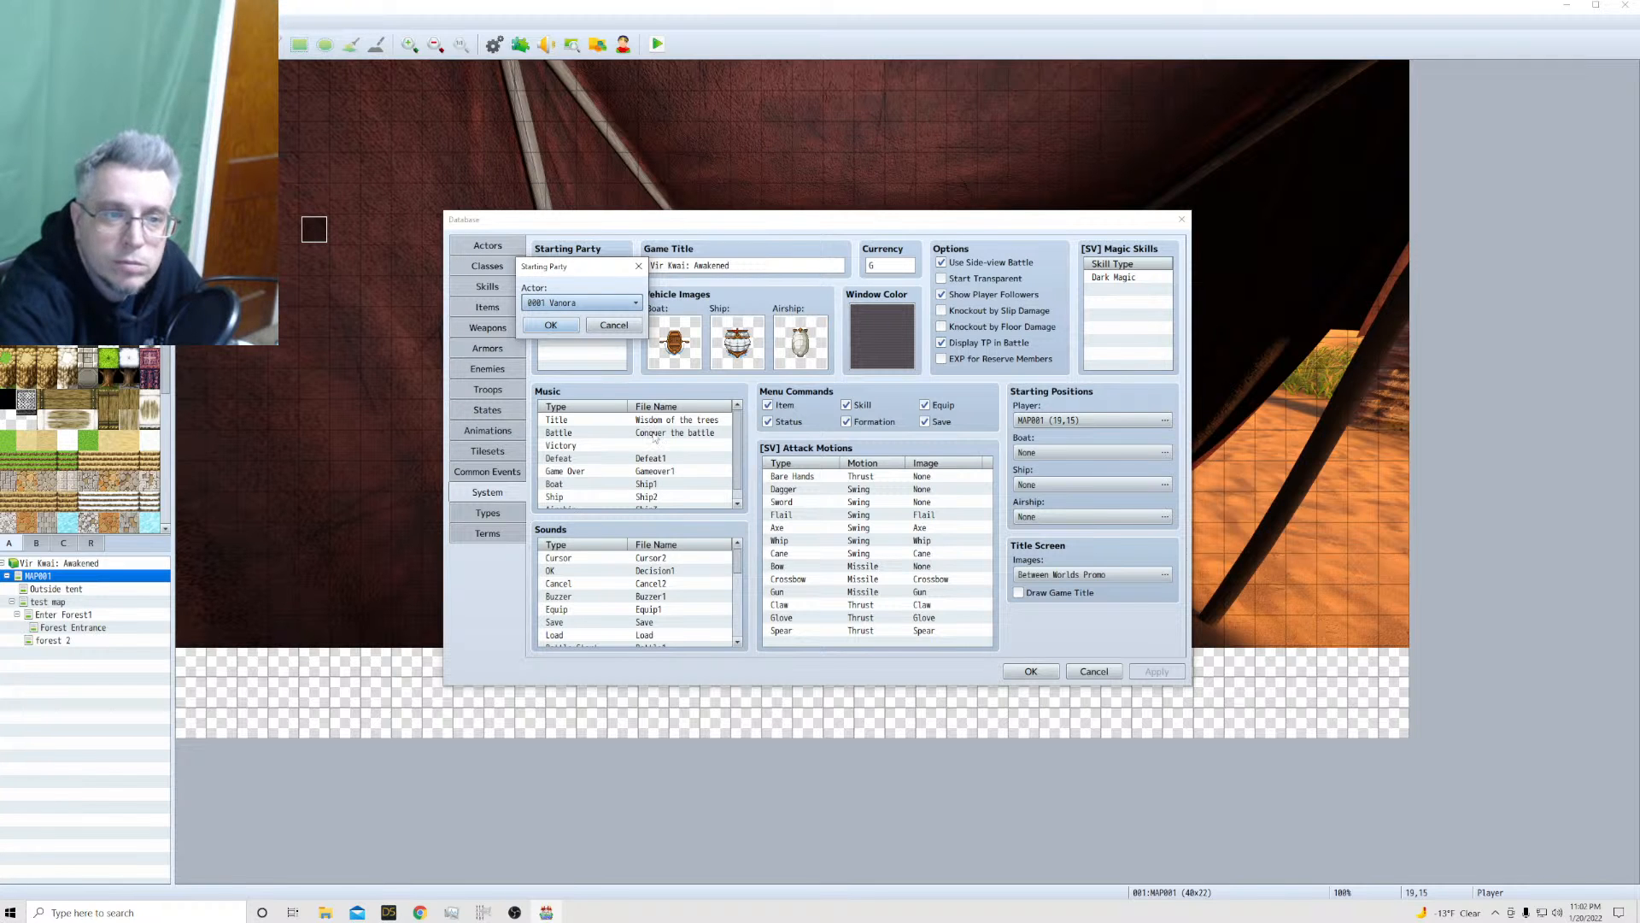
left_click(551, 325)
left_click(1032, 670)
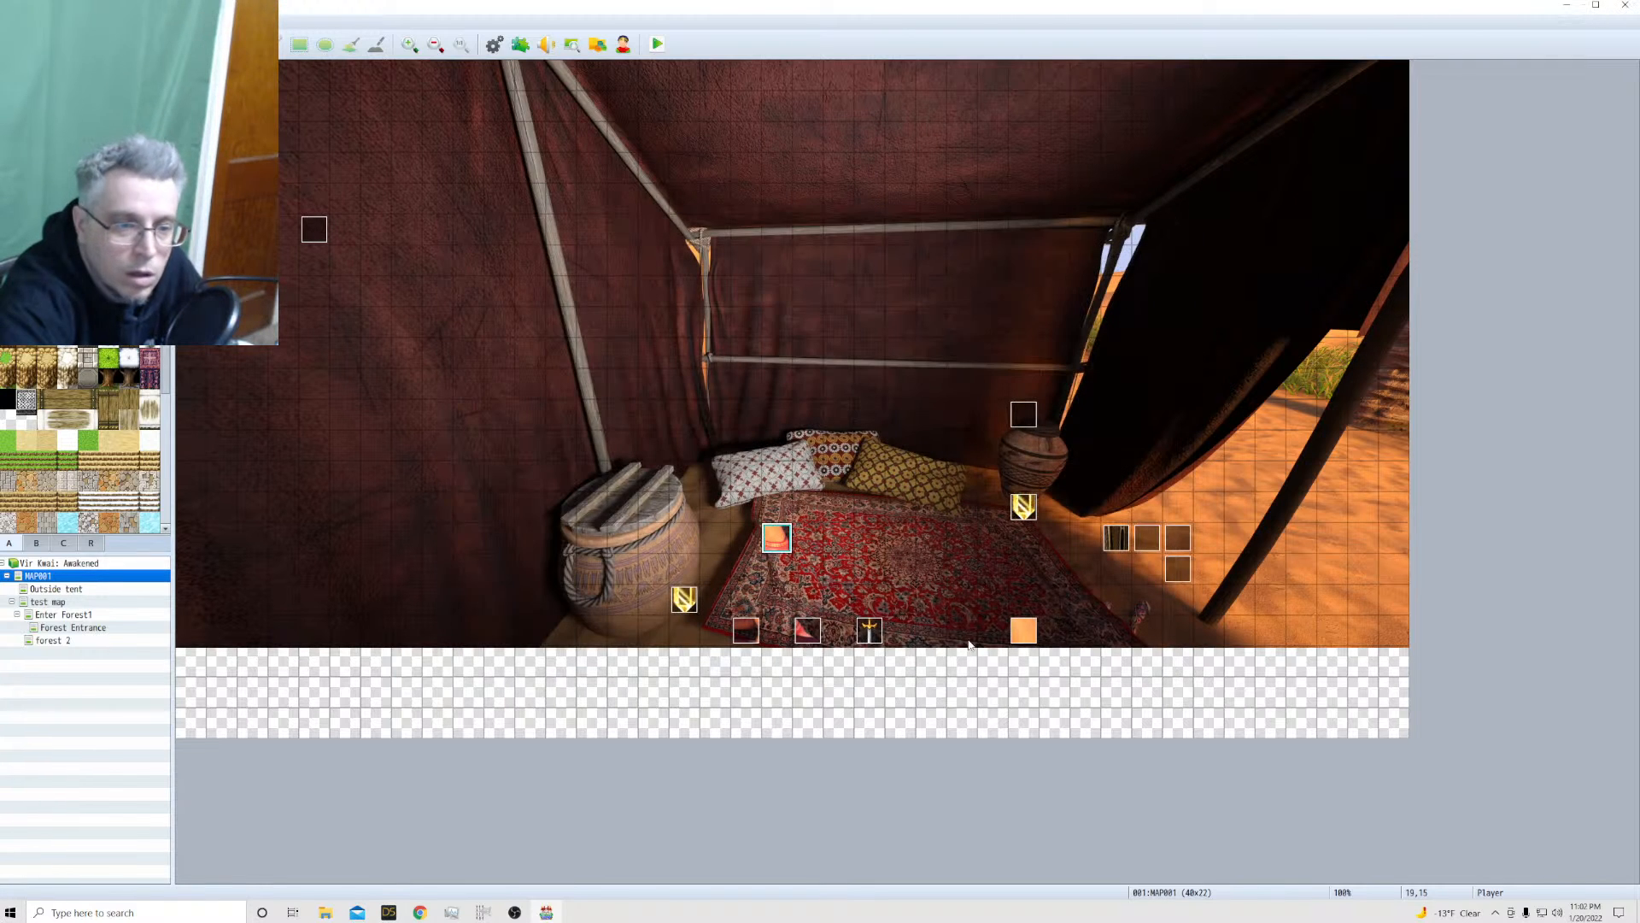
Check the Forest Entrance and forest 2 maps and return to the Enter Forest1 map
left_click(56, 615)
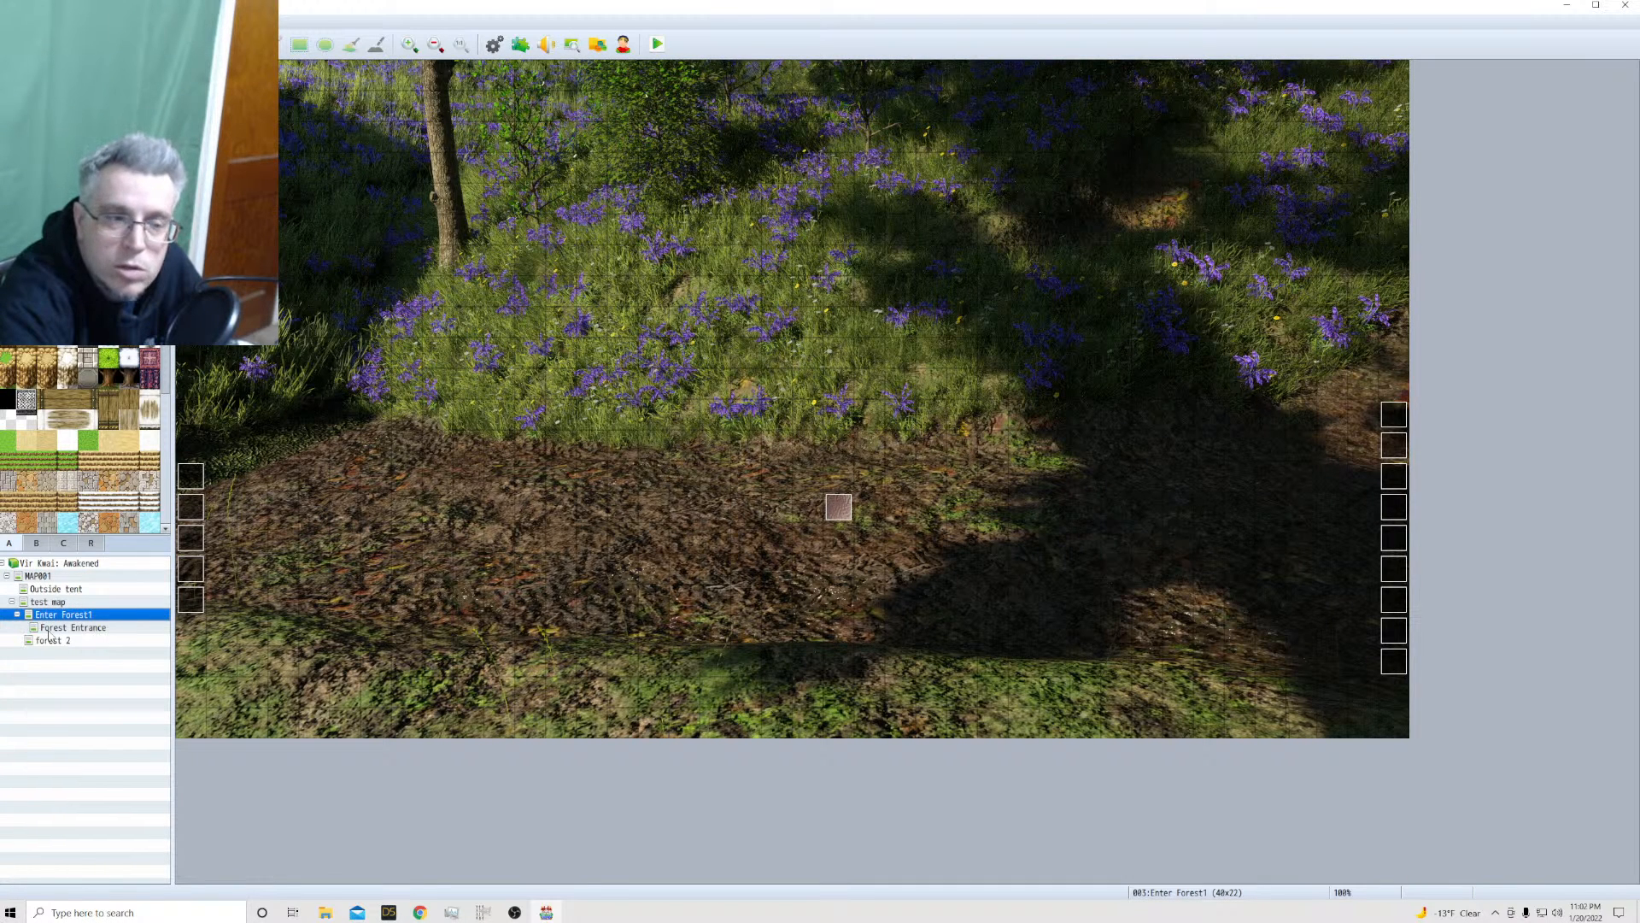
left_click(51, 628)
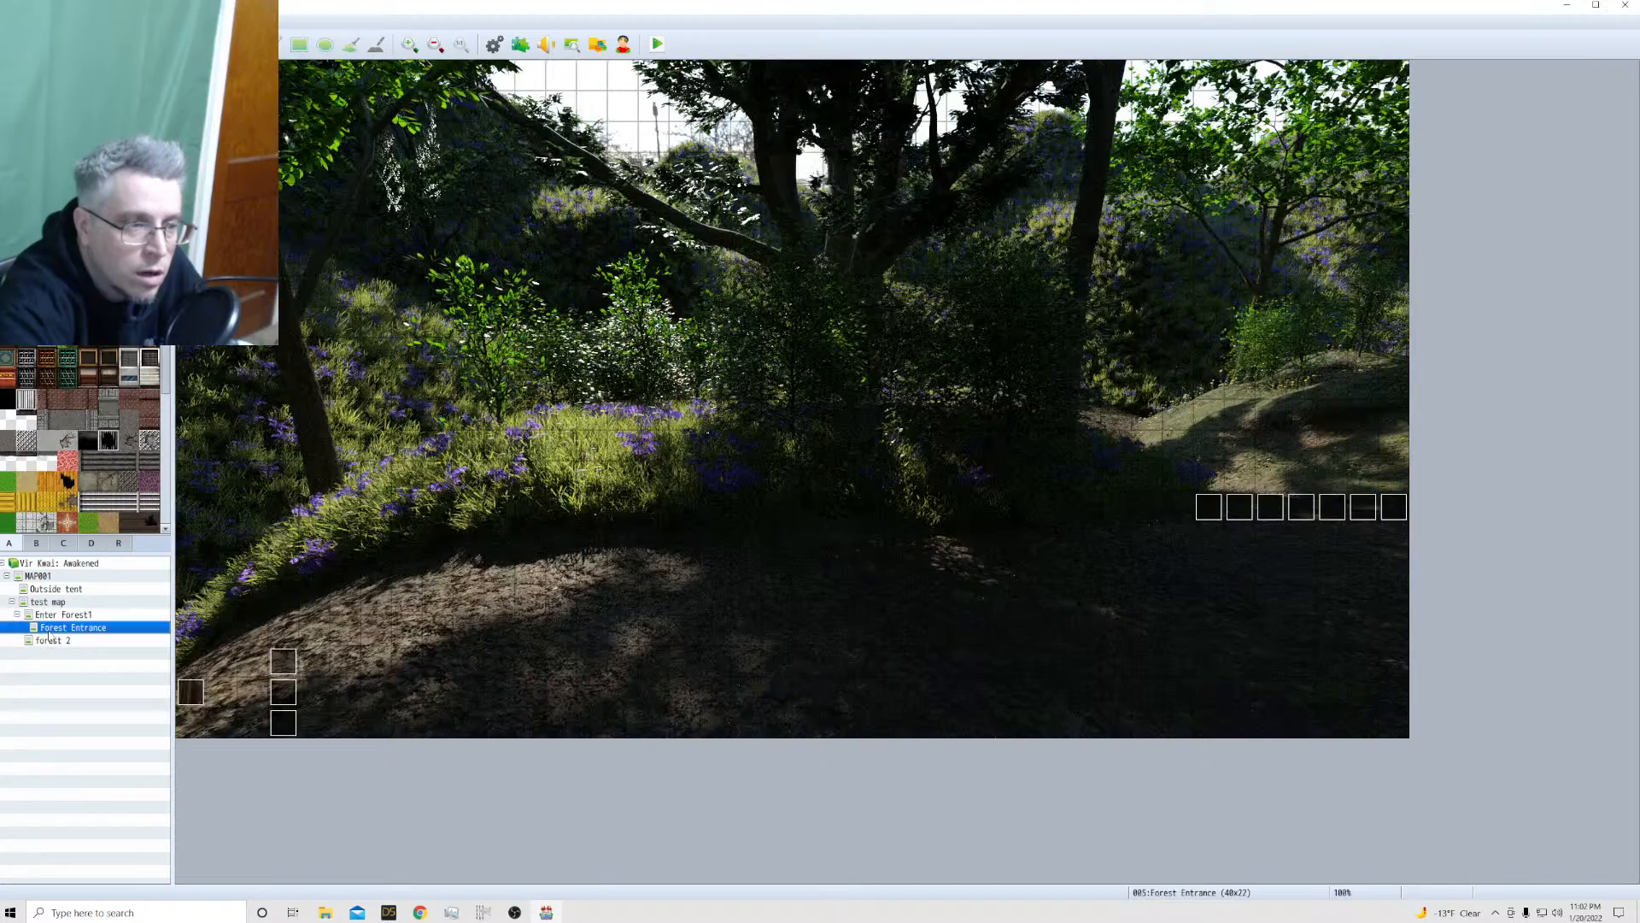
left_click(52, 641)
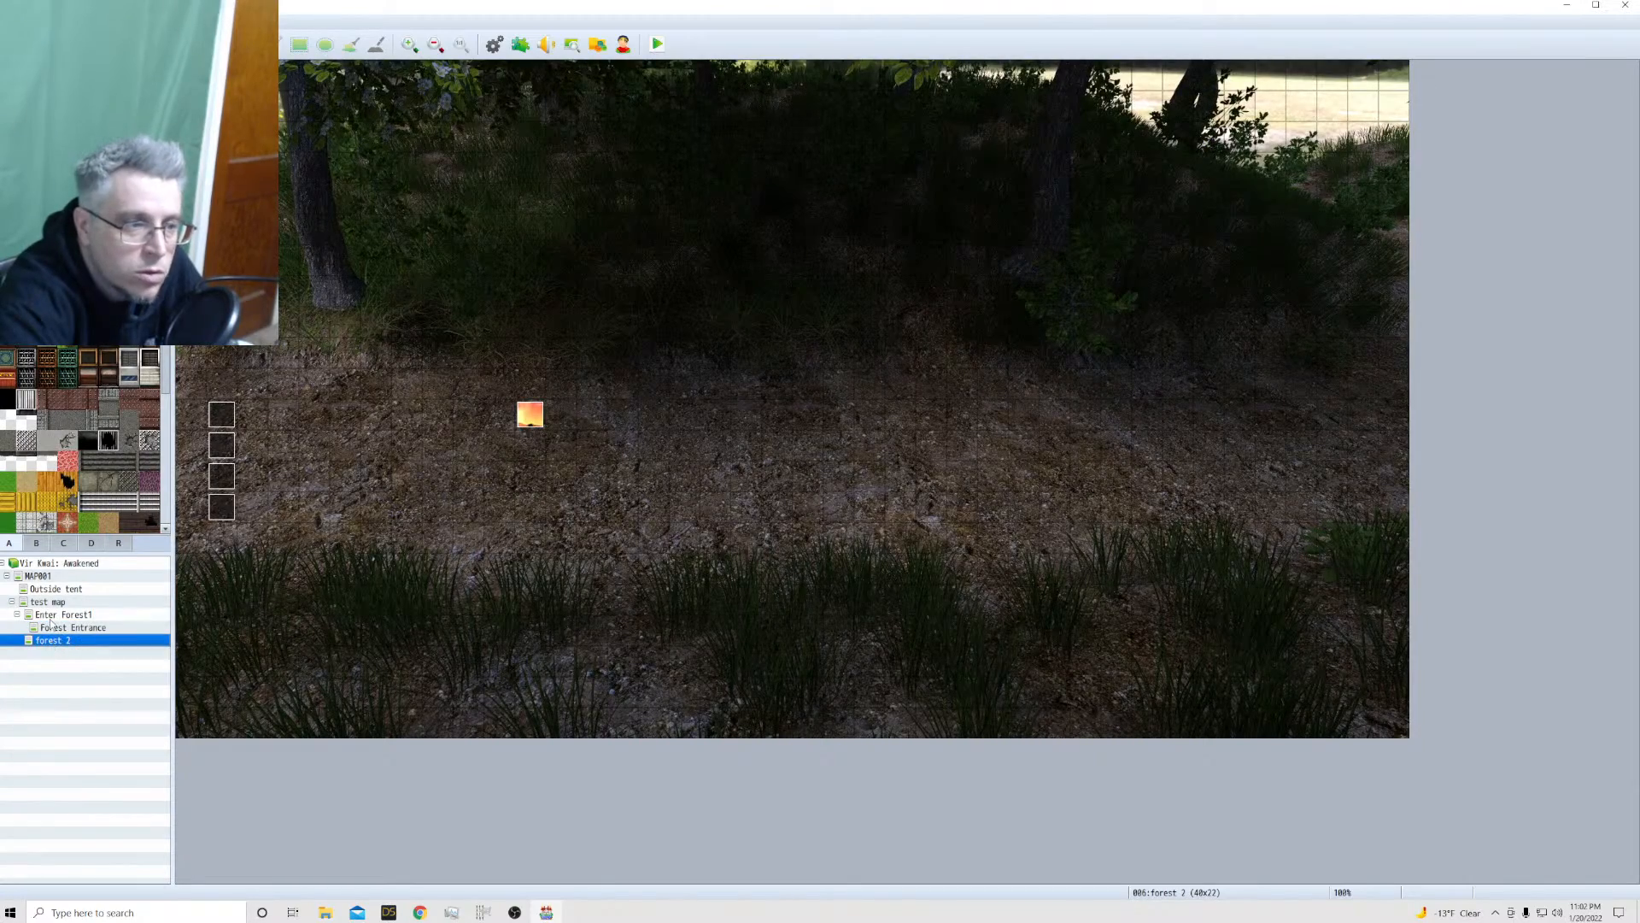
left_click(53, 629)
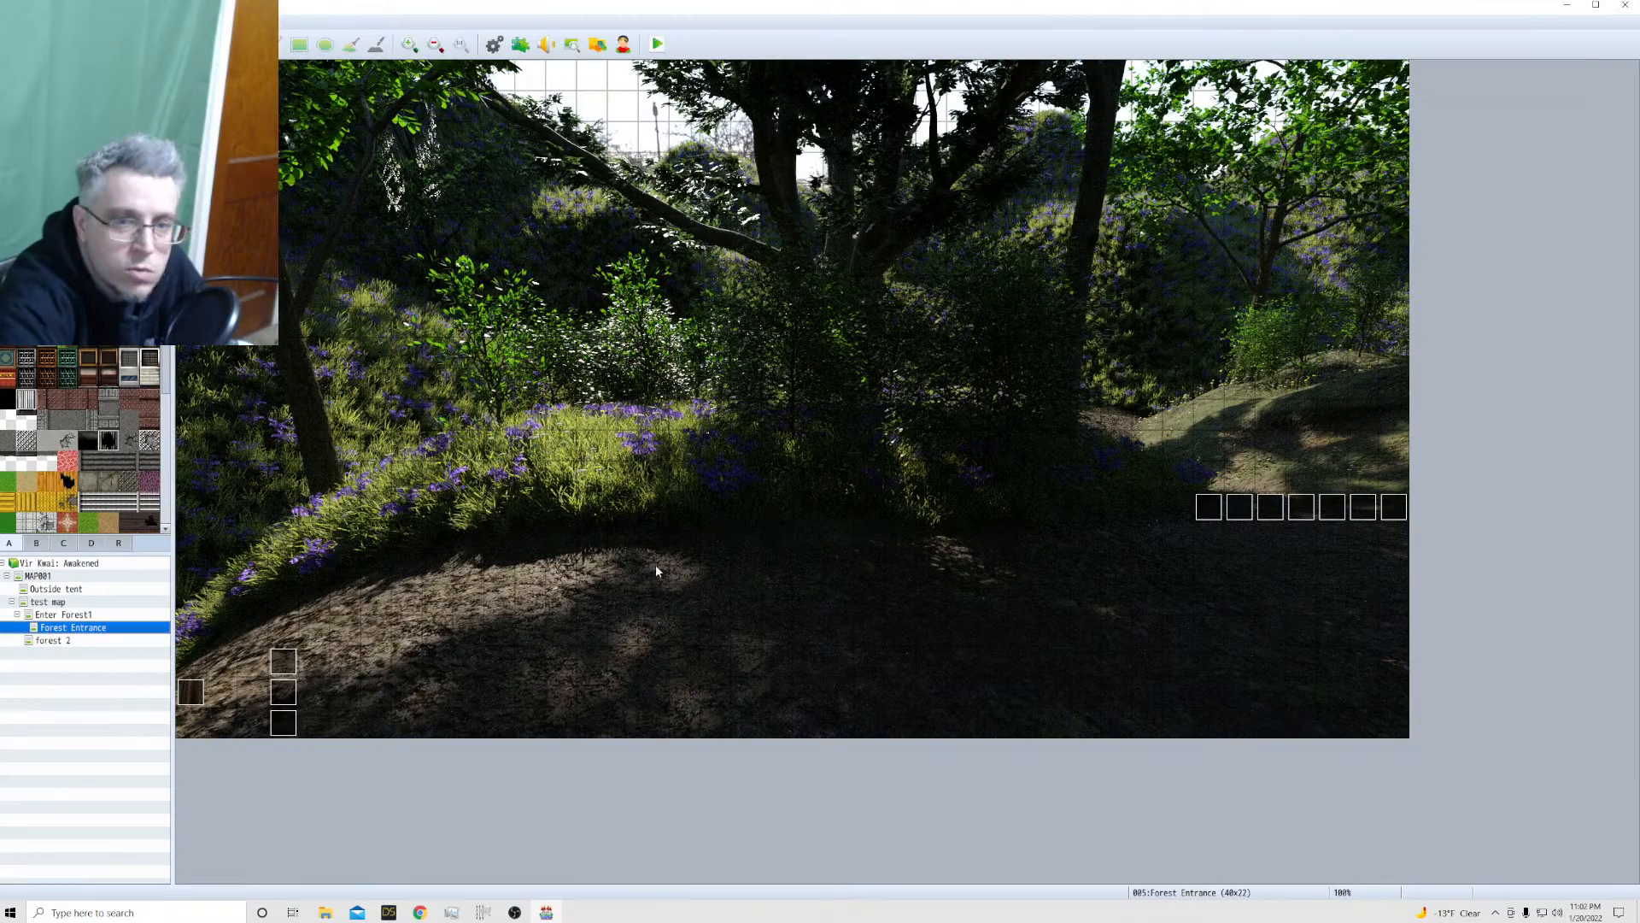
left_click(112, 616)
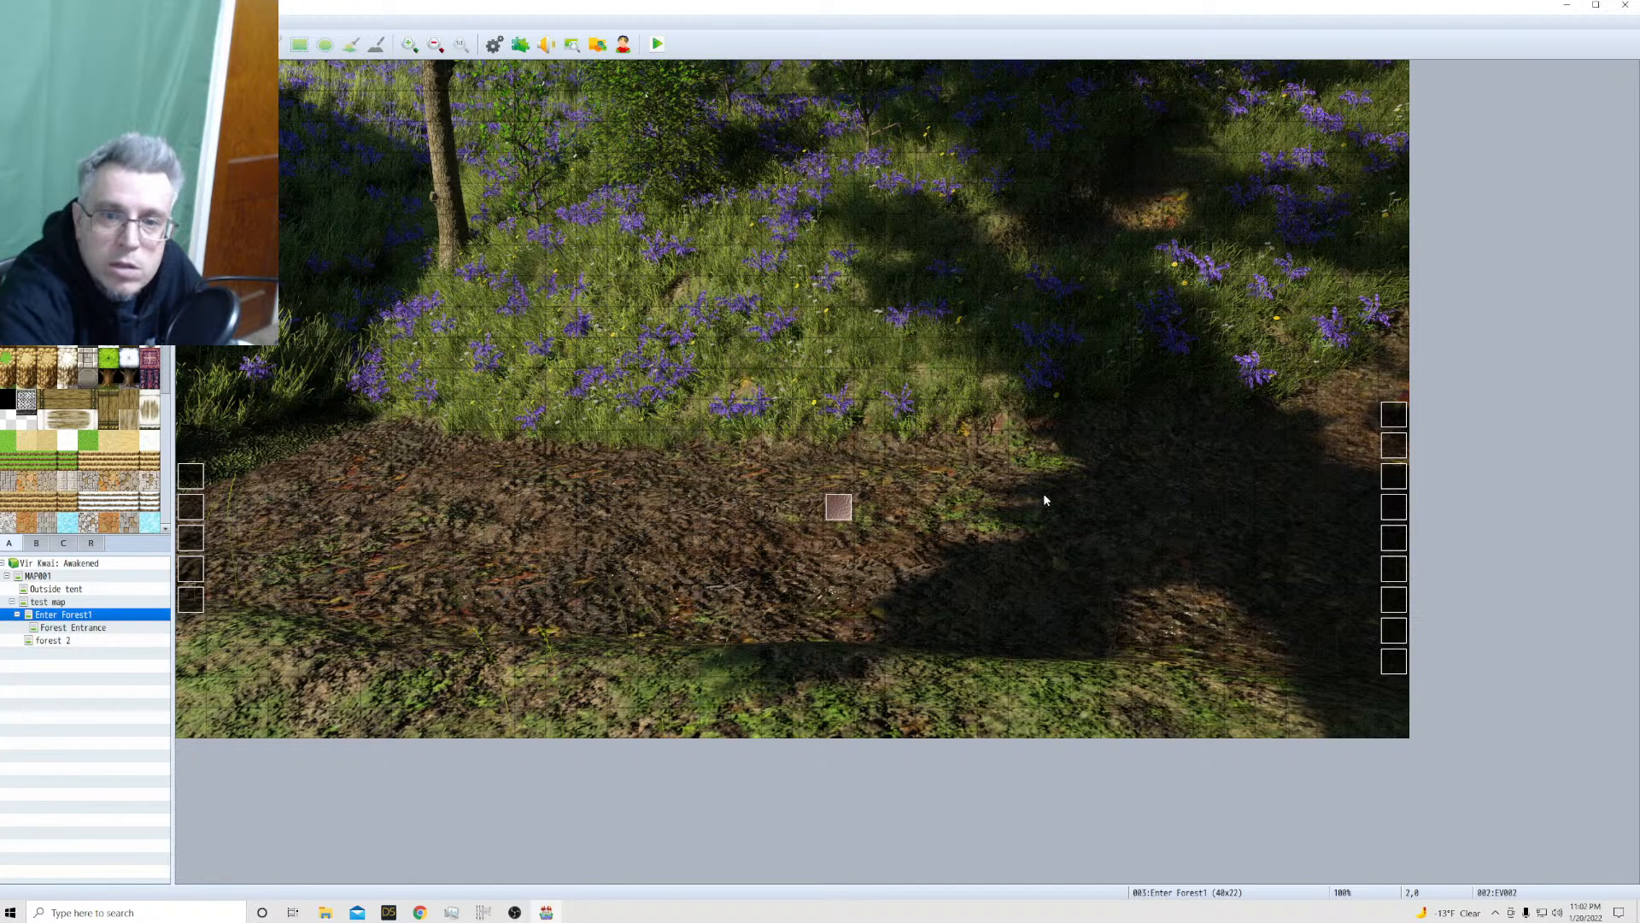
double_click(1099, 479)
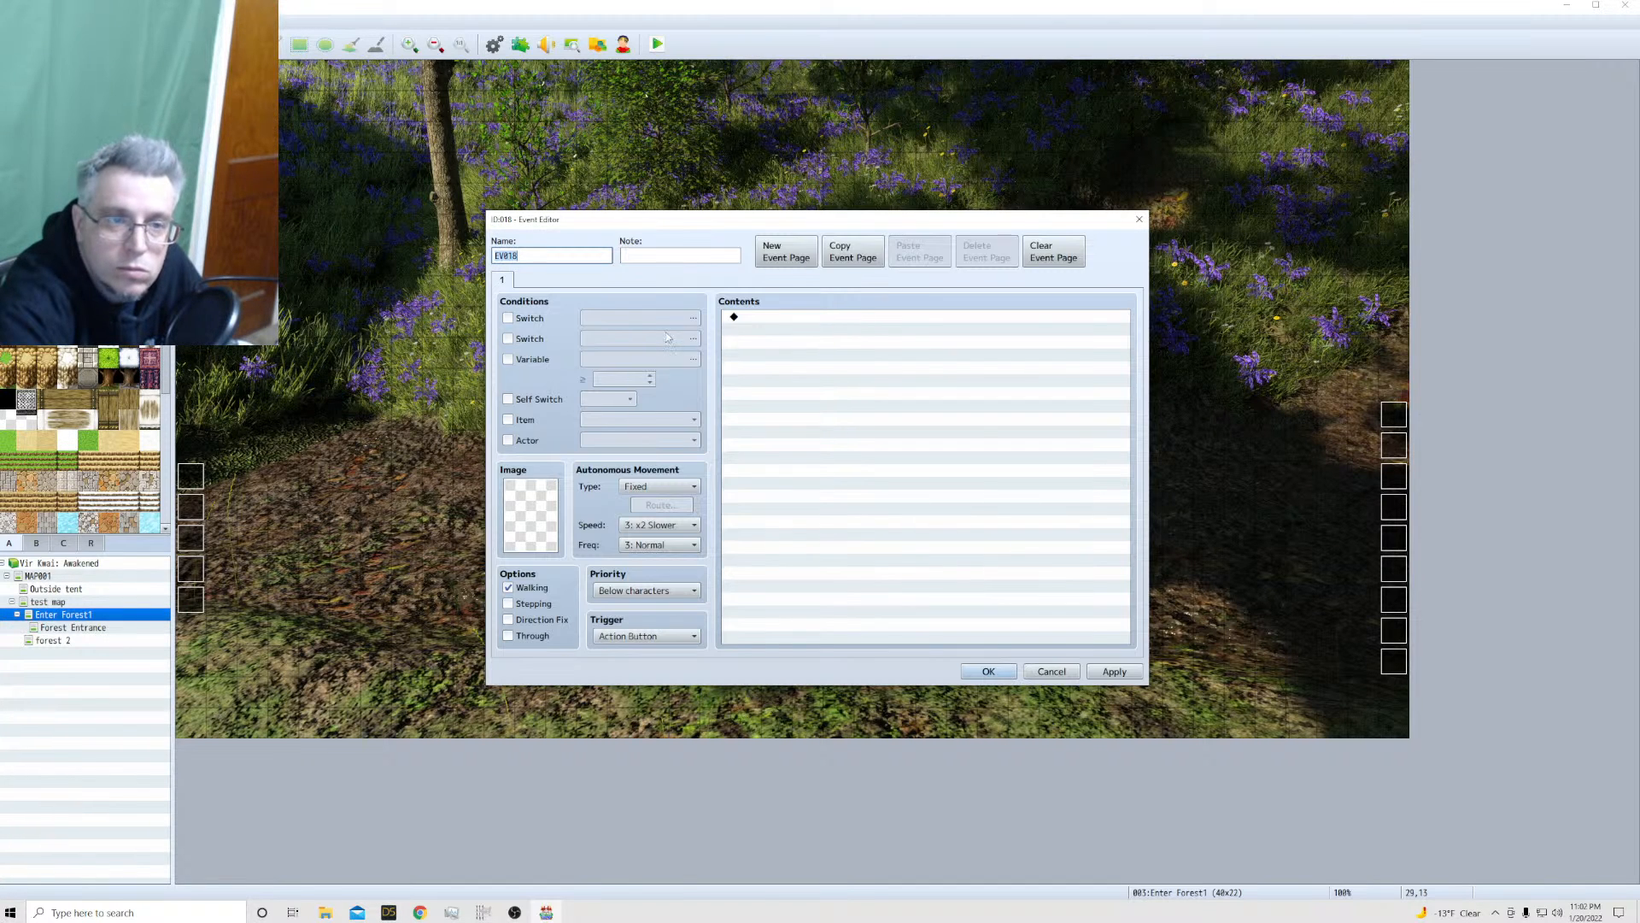
double_click(528, 545)
scroll(697, 442, "down", 6)
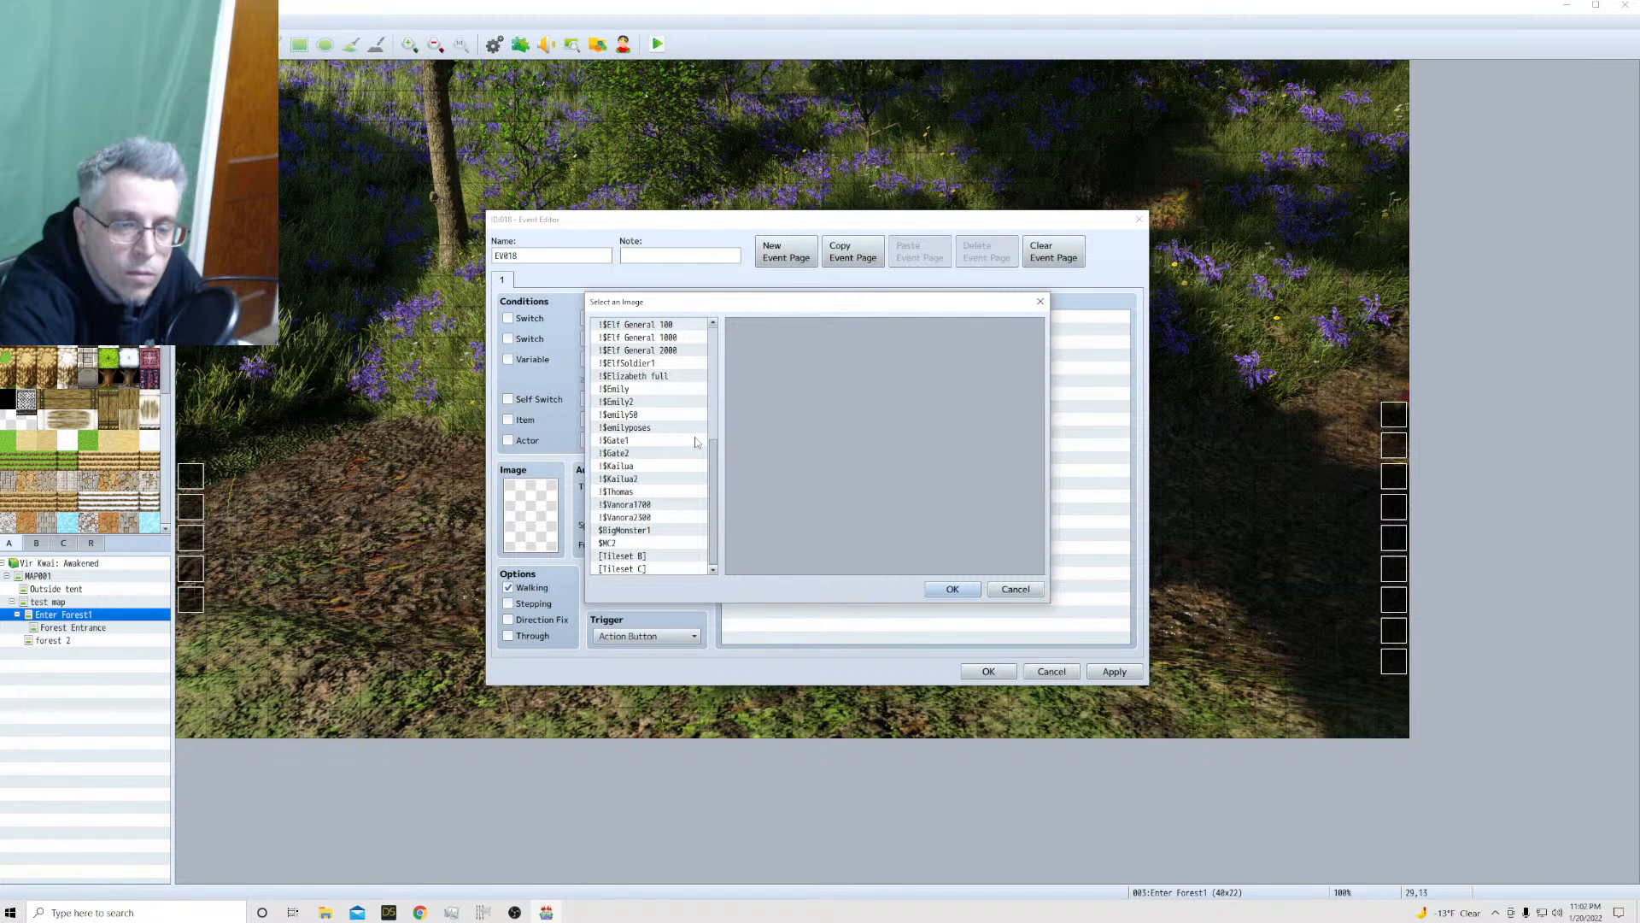
scroll(677, 484, "up", 2)
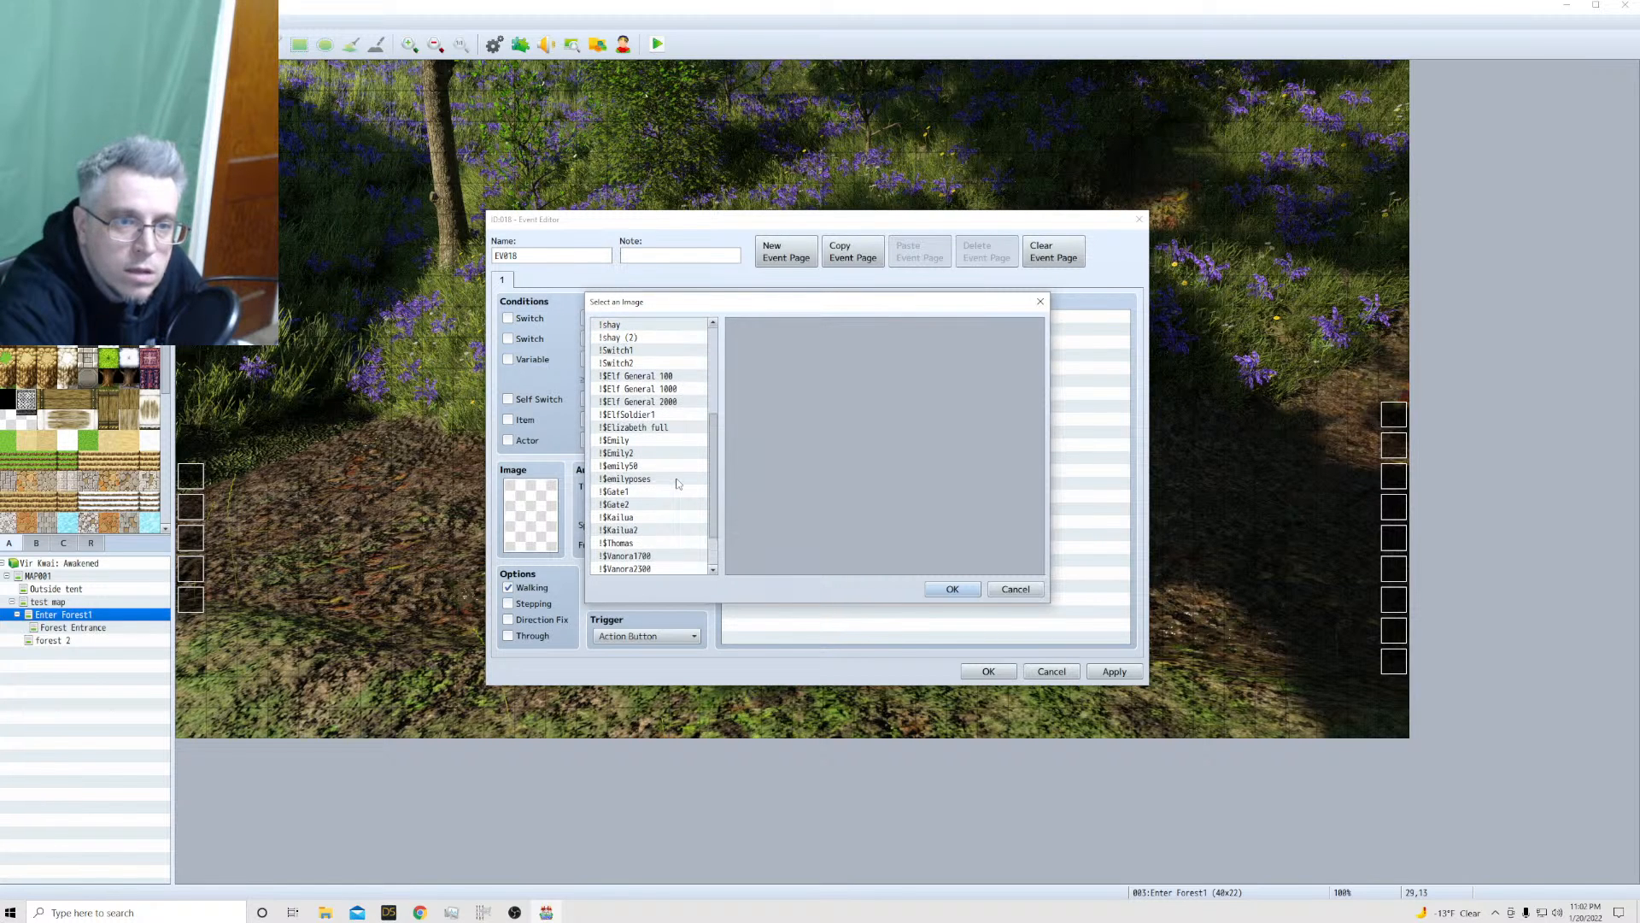
scroll(672, 484, "up", 4)
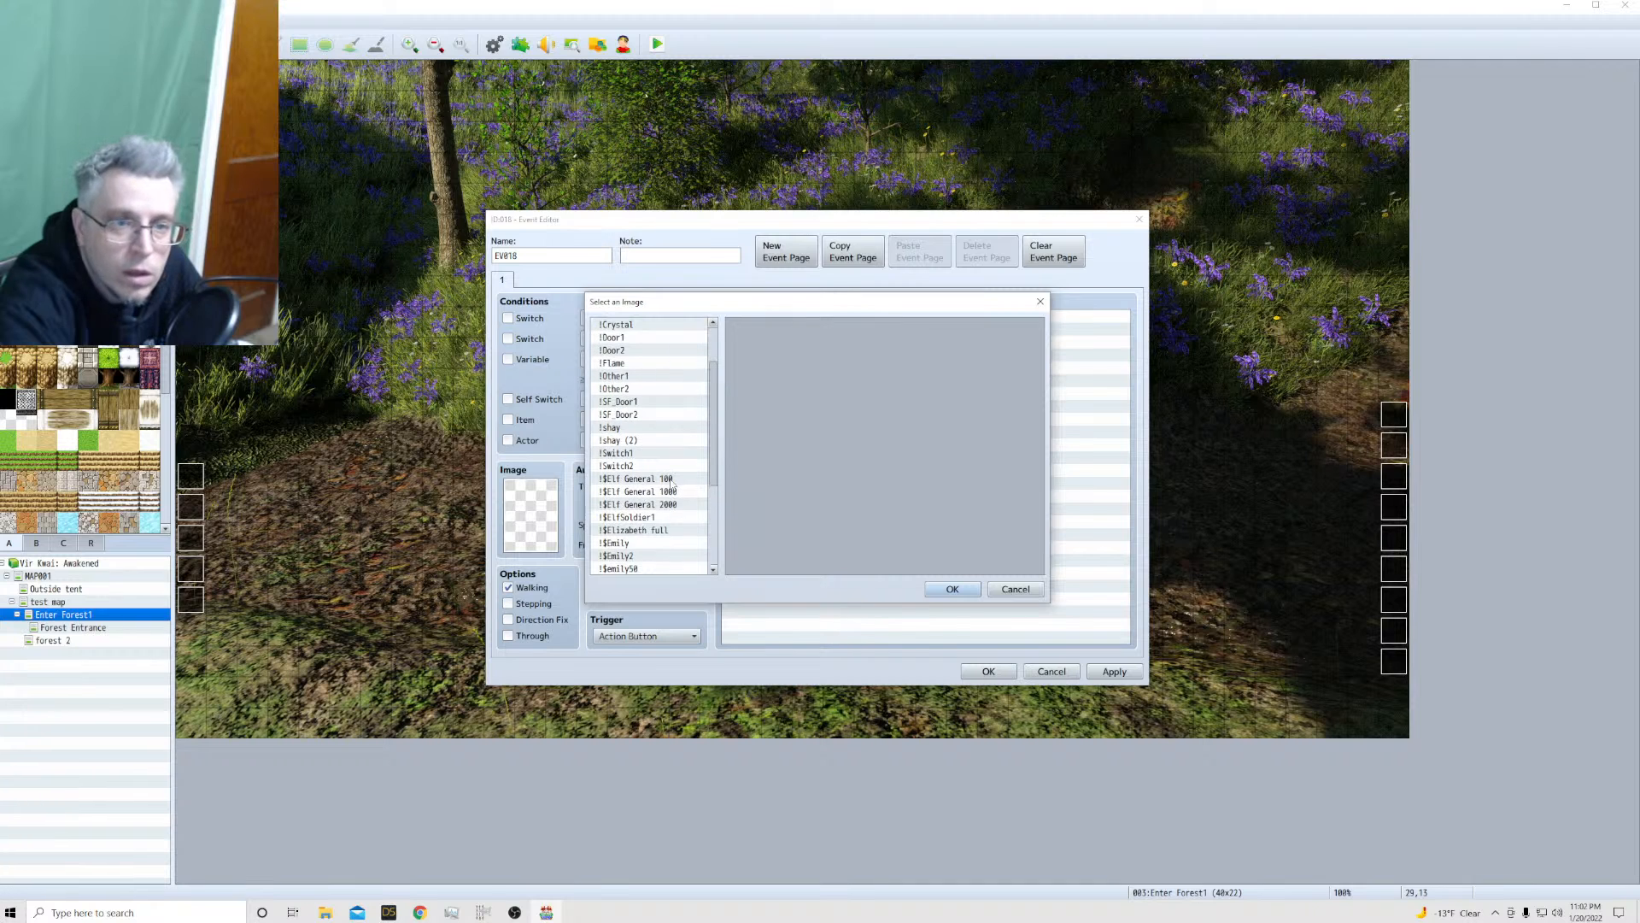
scroll(672, 484, "down", 4)
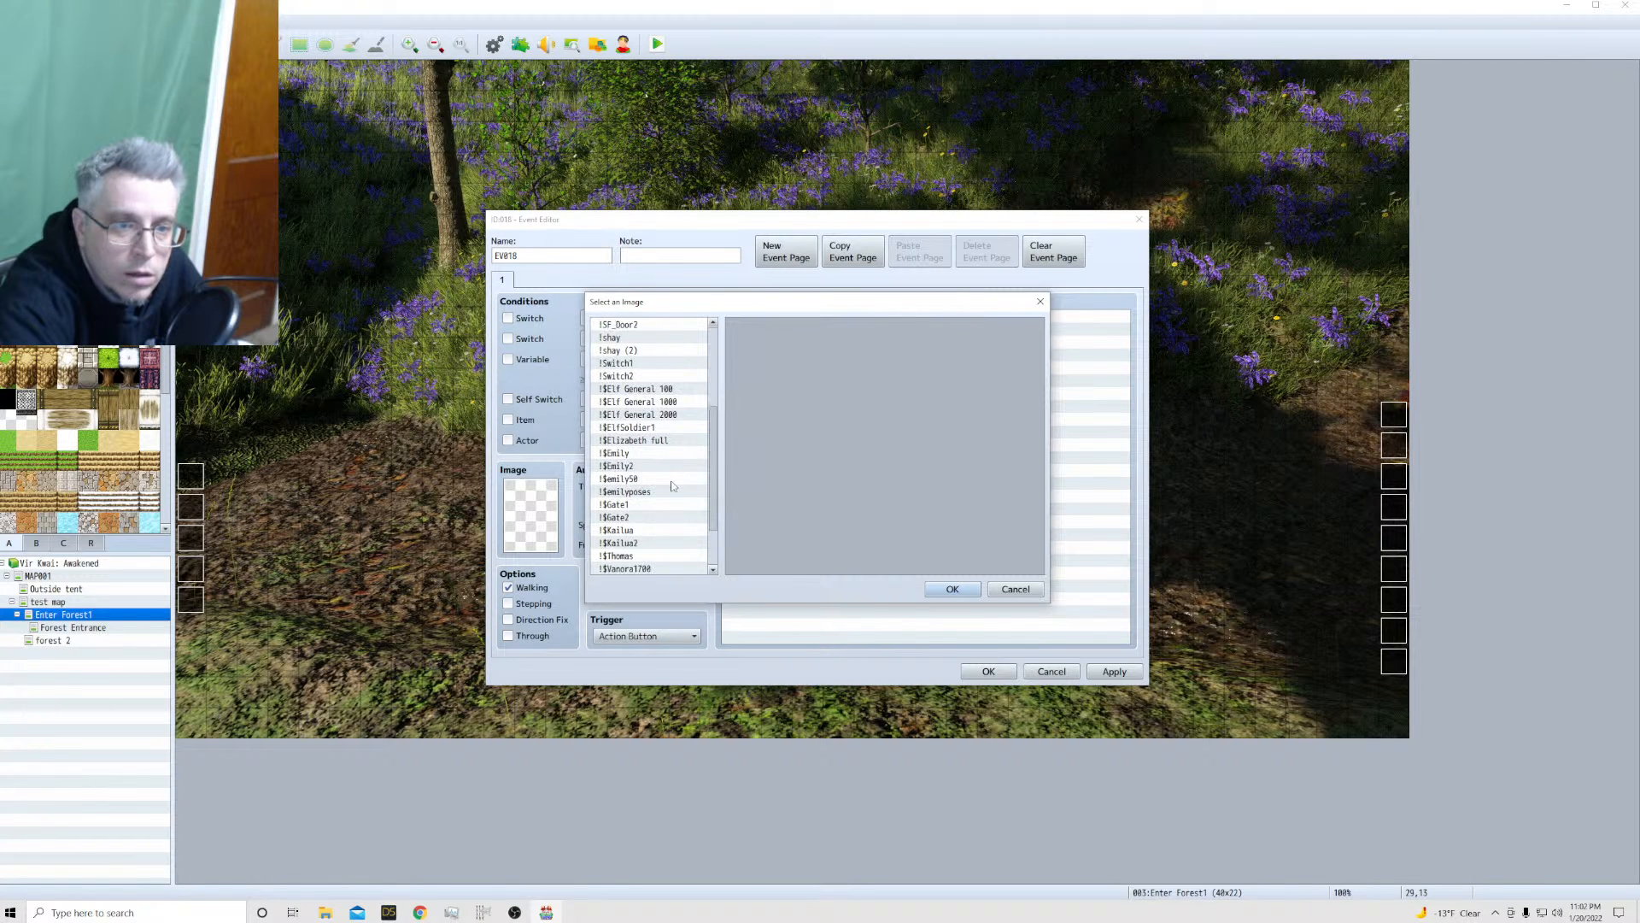
scroll(671, 486, "down", 2)
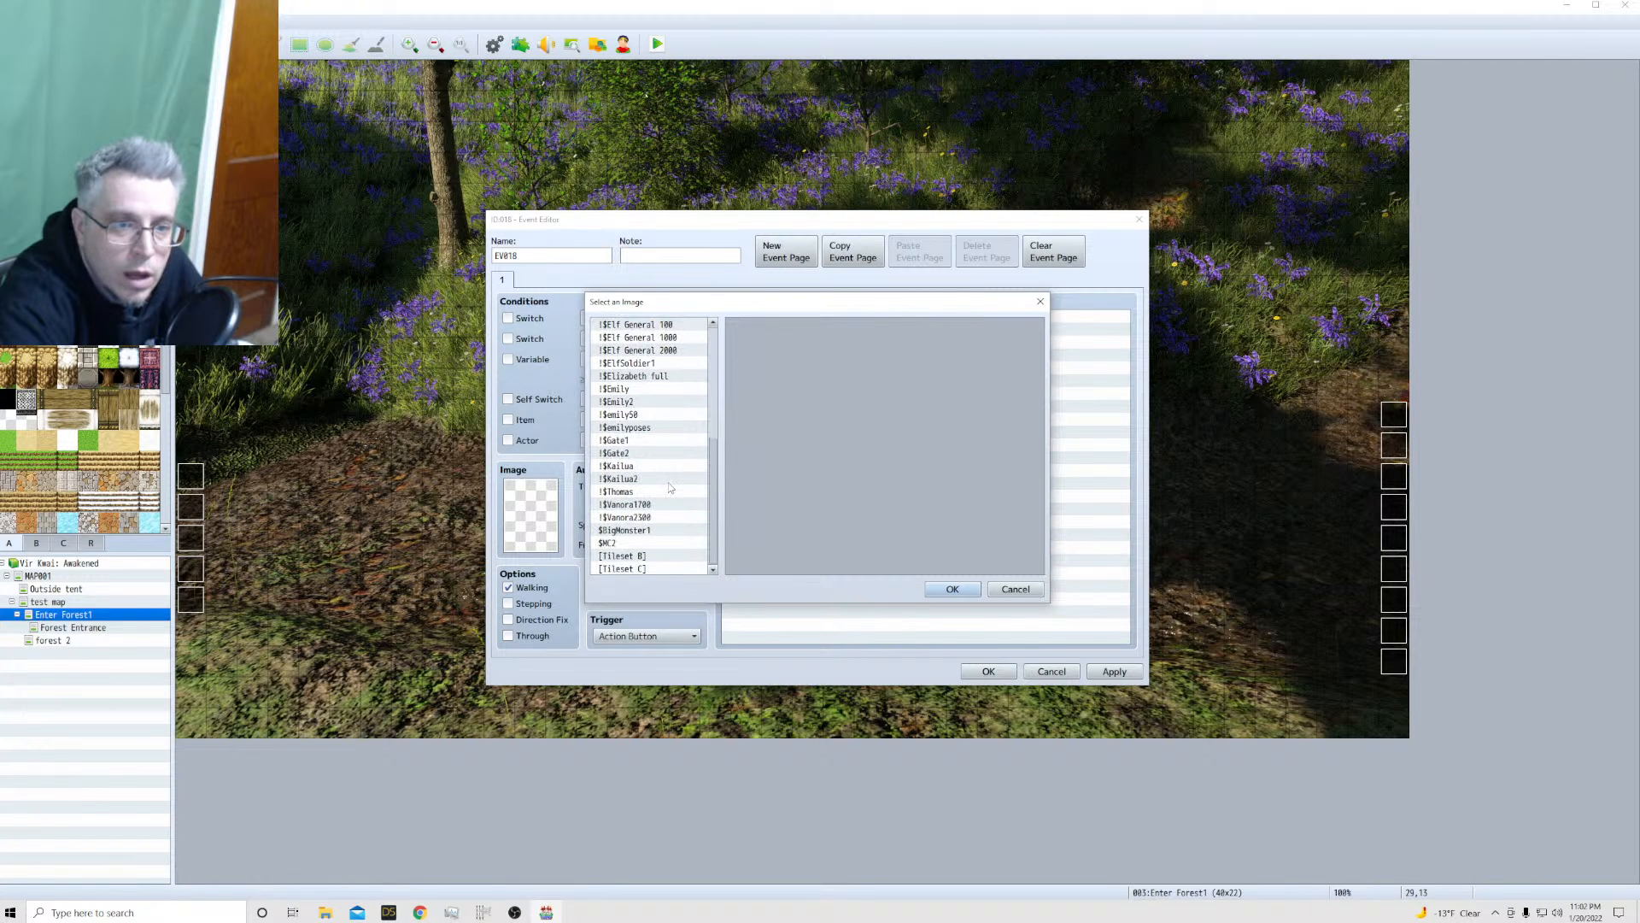
left_click(954, 590)
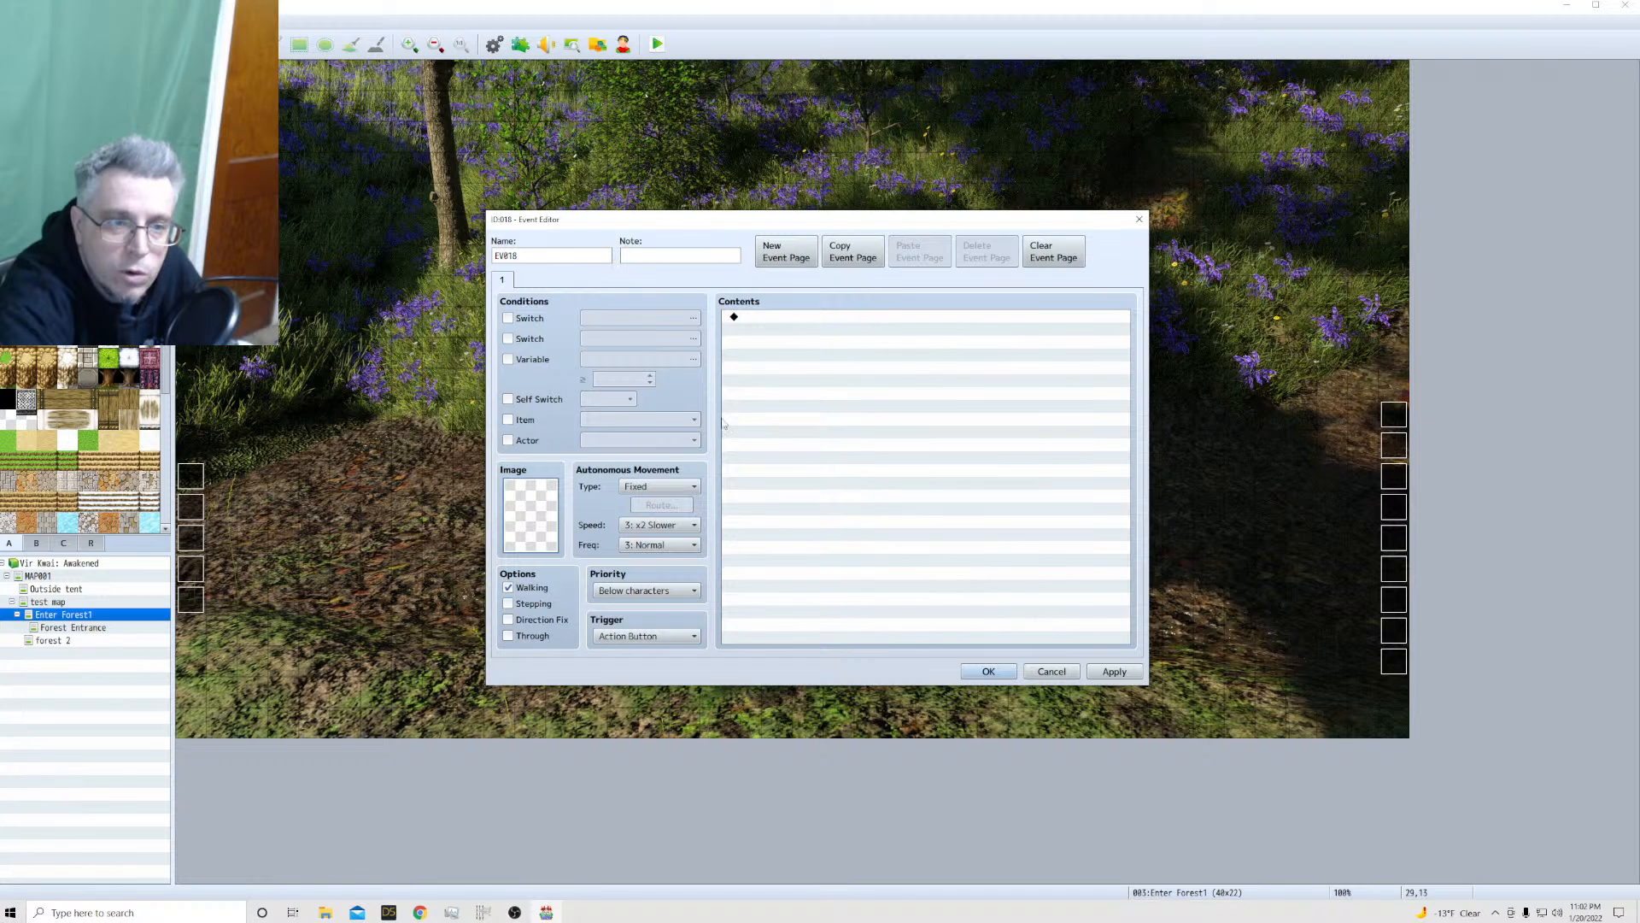
left_click(1052, 671)
double_click(1145, 132)
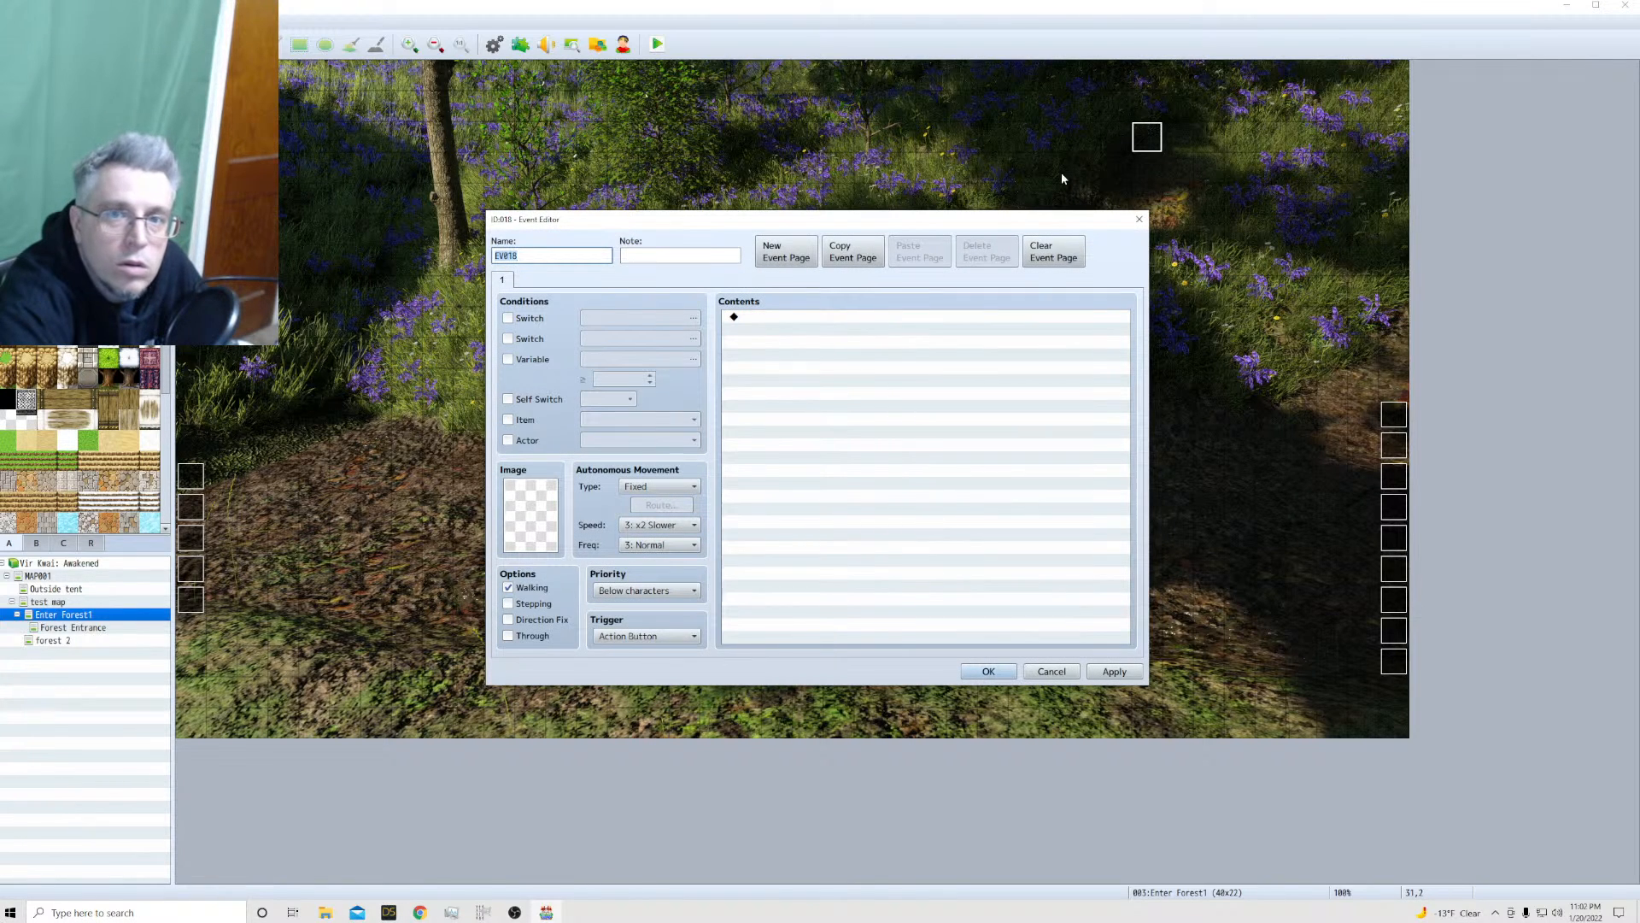
left_click(1138, 218)
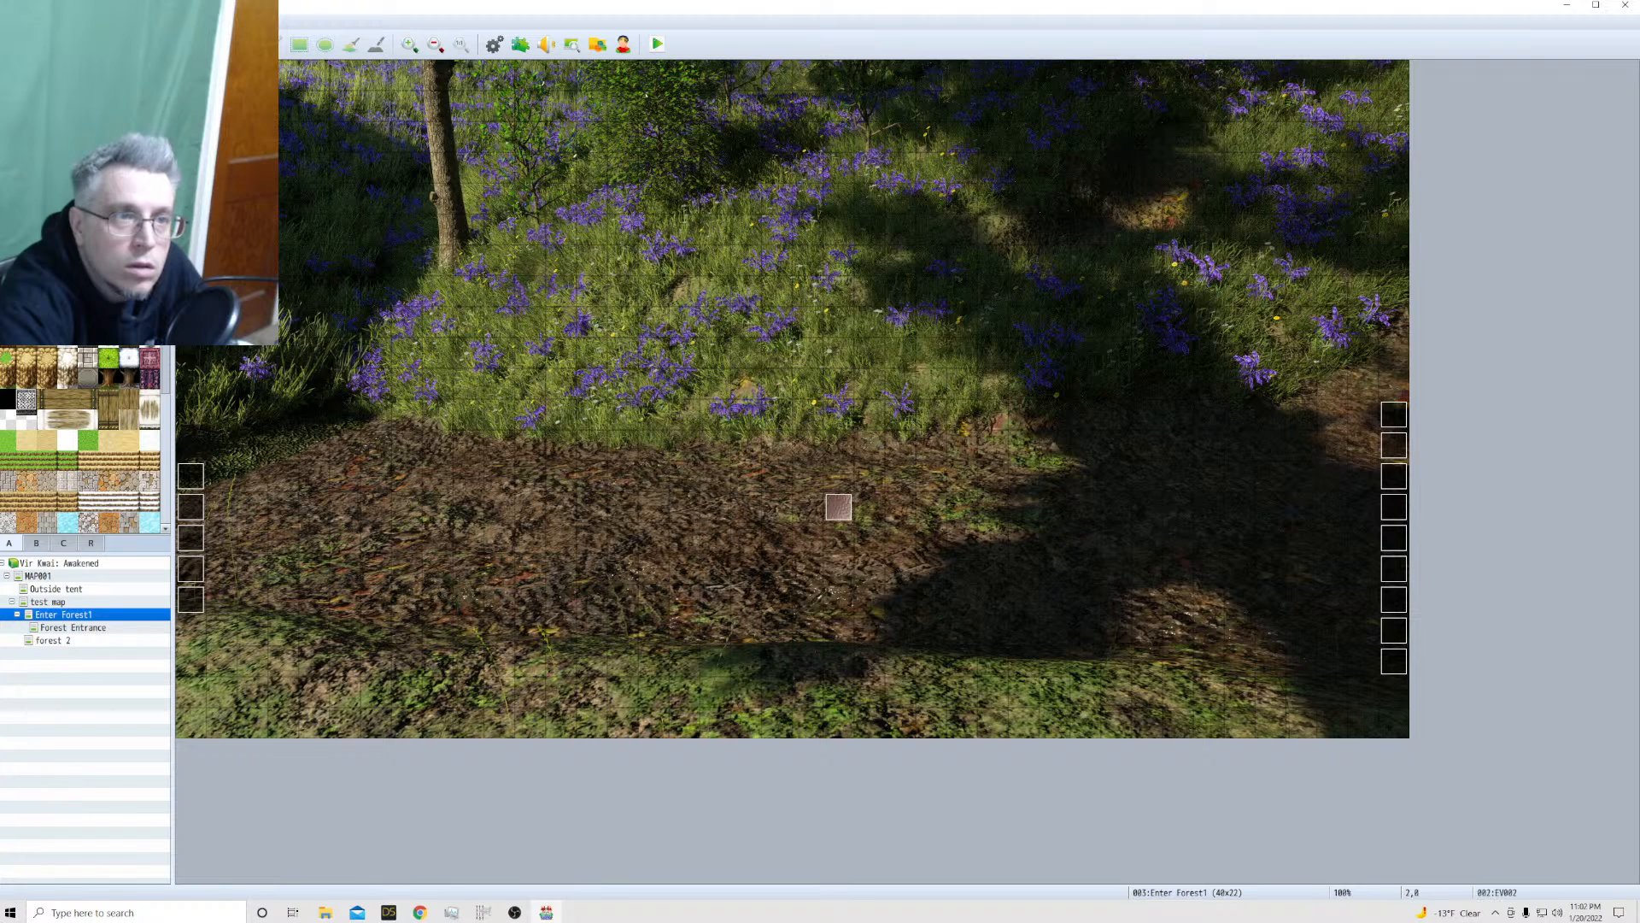
In event EV002 on the Enter Forest1 map, start inserting a Battle Processing command before the Kai hidden switch command
double_click(838, 507)
scroll(756, 457, "down", 1)
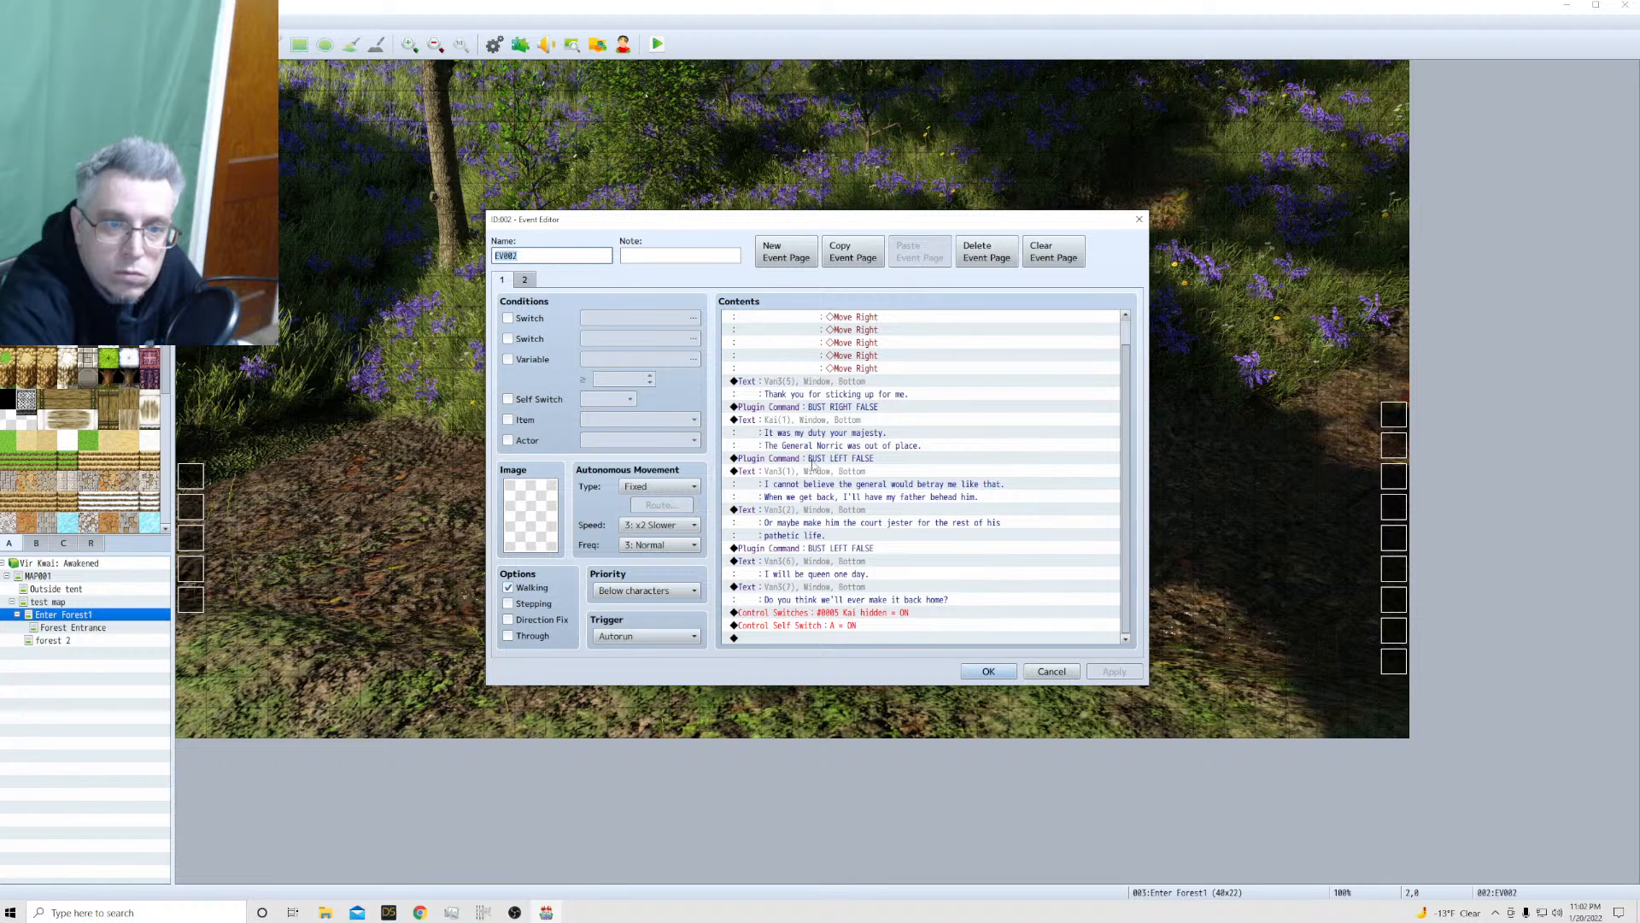
left_click(790, 625)
left_click(779, 613)
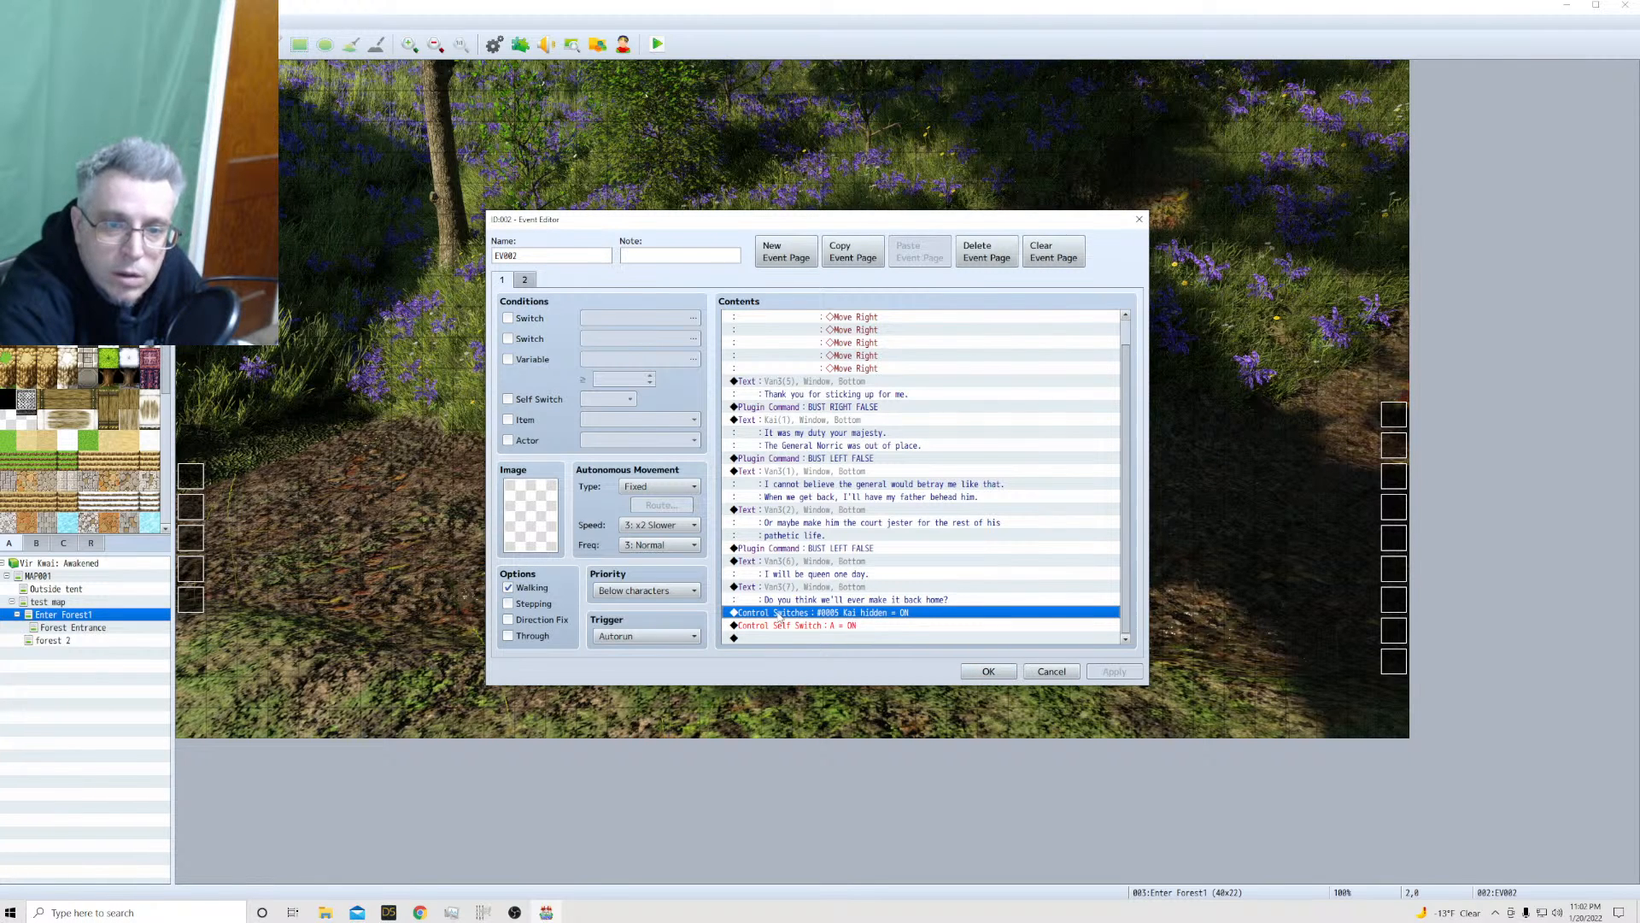
right_click(779, 617)
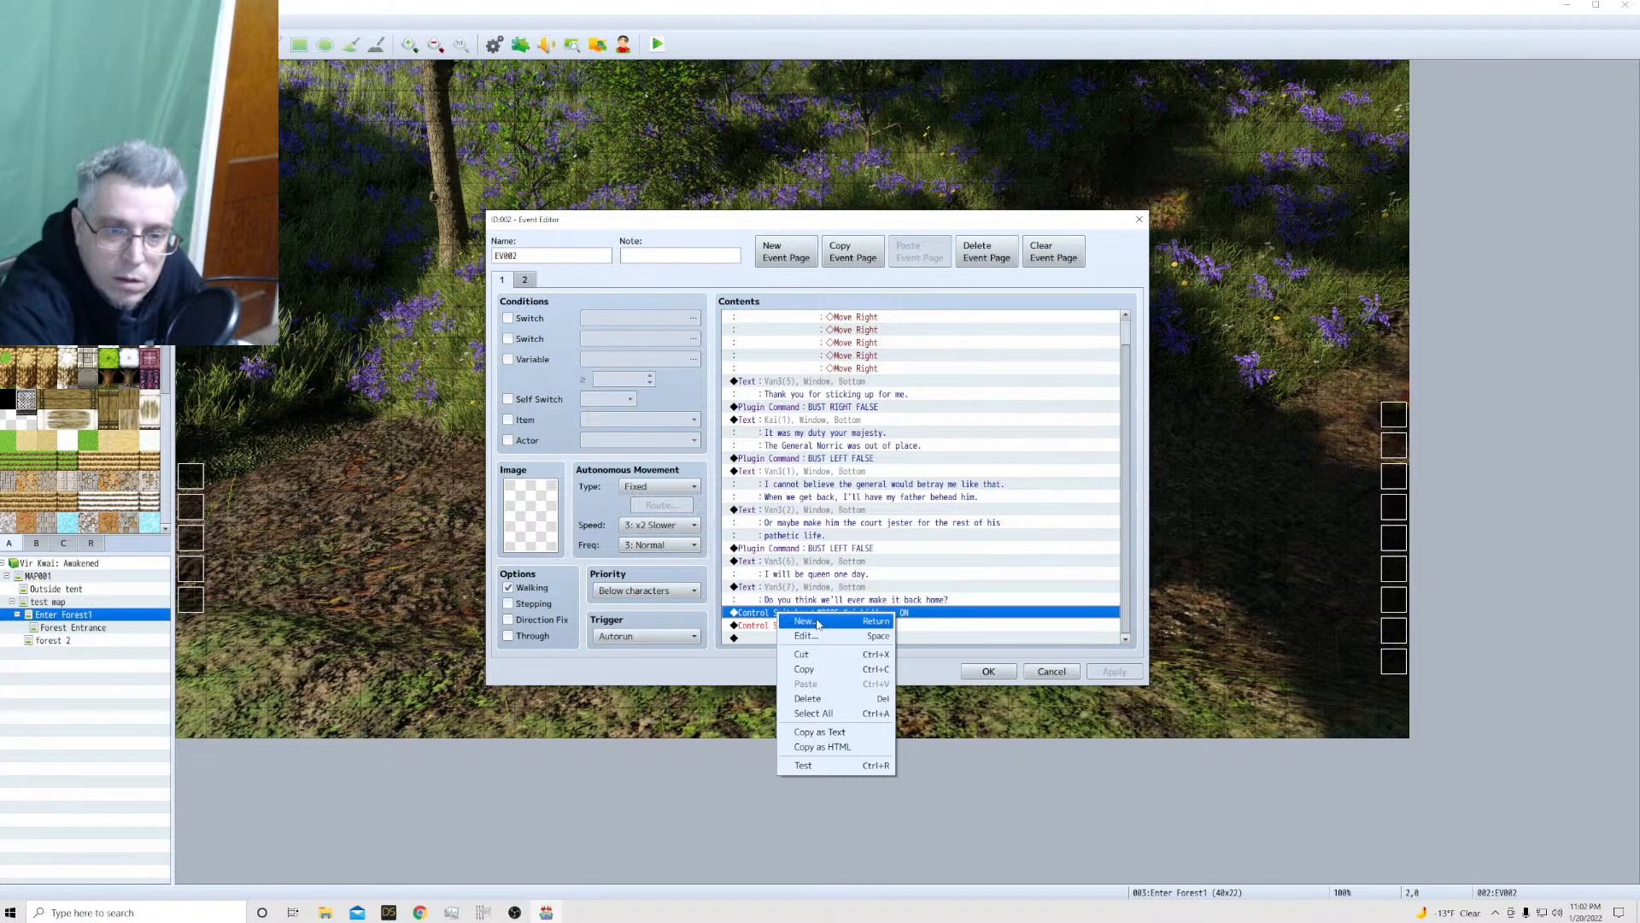
left_click(818, 623)
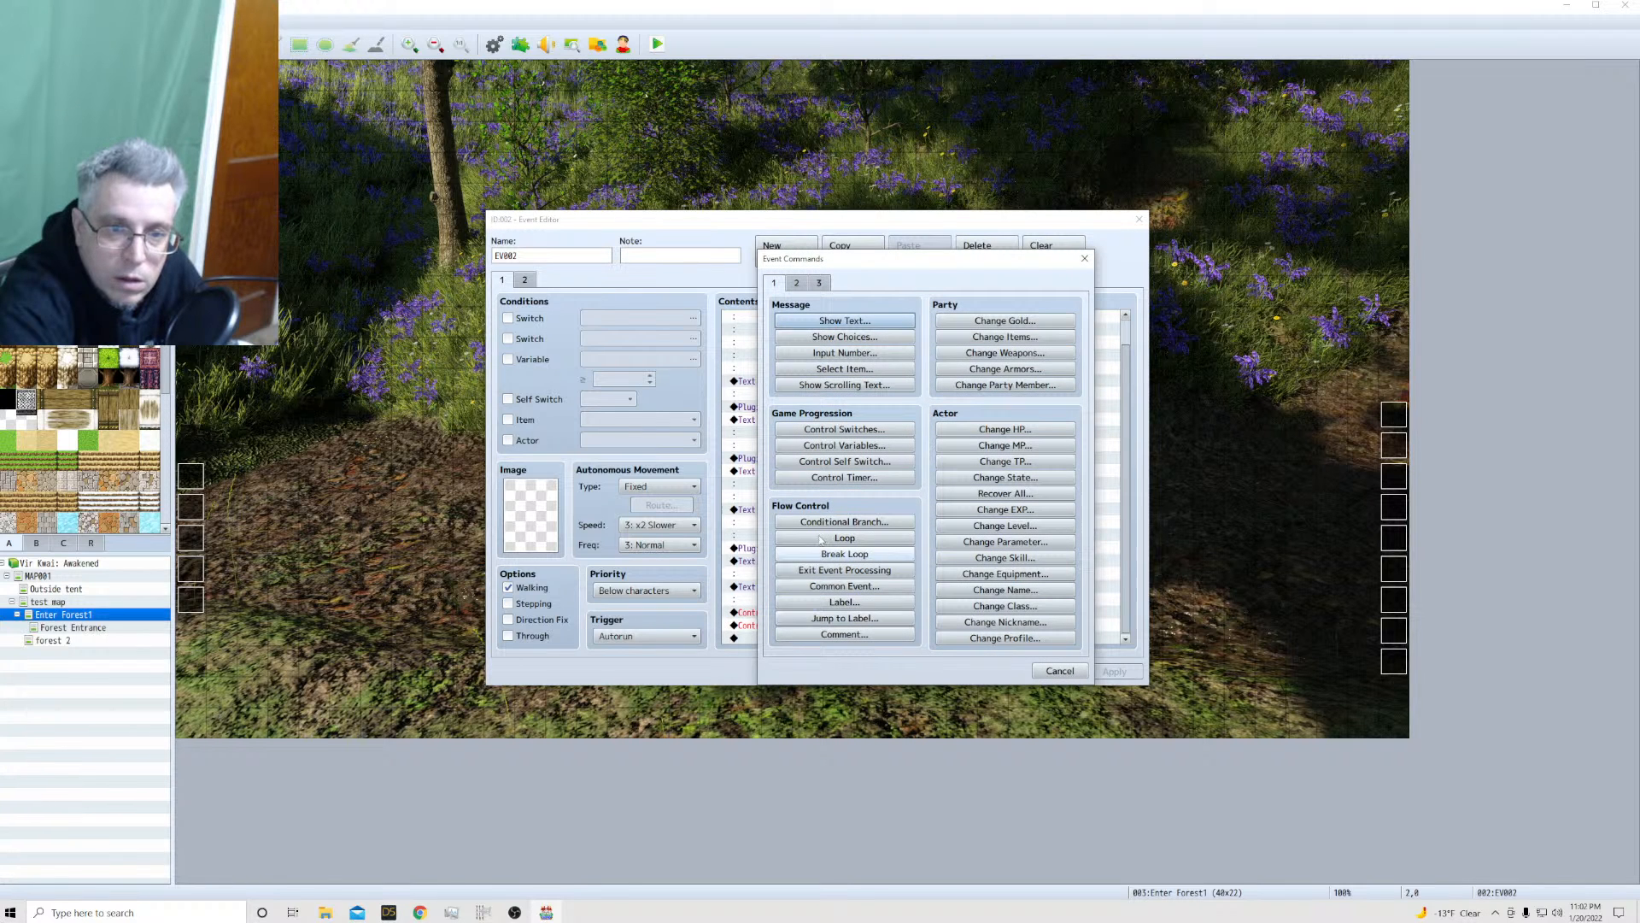
left_click(796, 285)
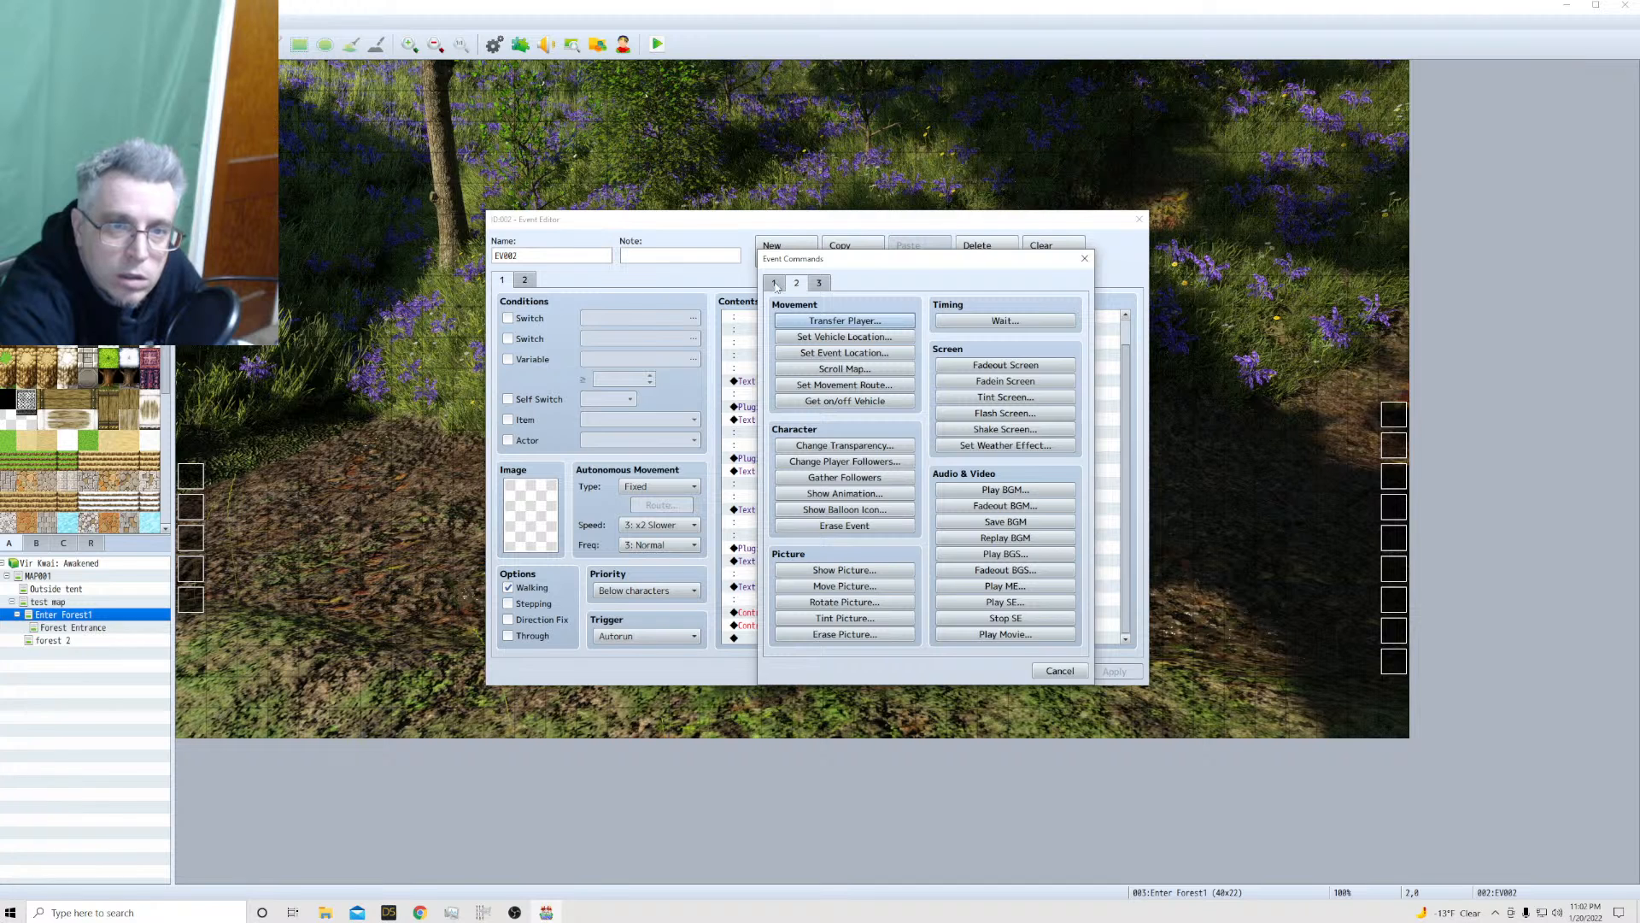
left_click(775, 284)
left_click(798, 284)
left_click(774, 284)
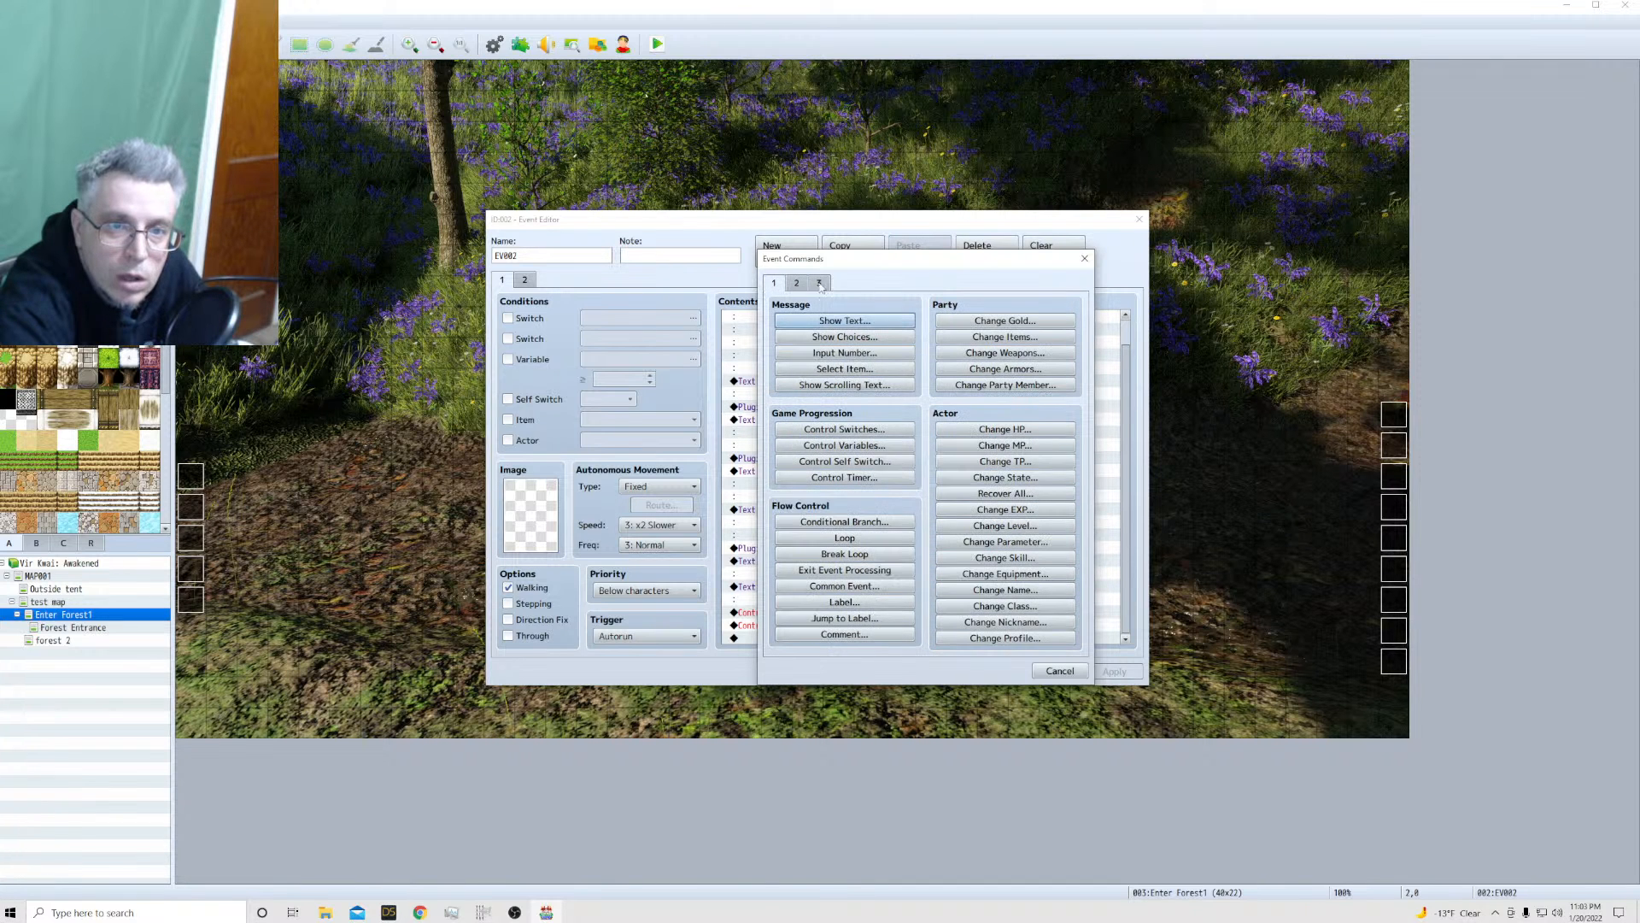
left_click(819, 284)
left_click(844, 320)
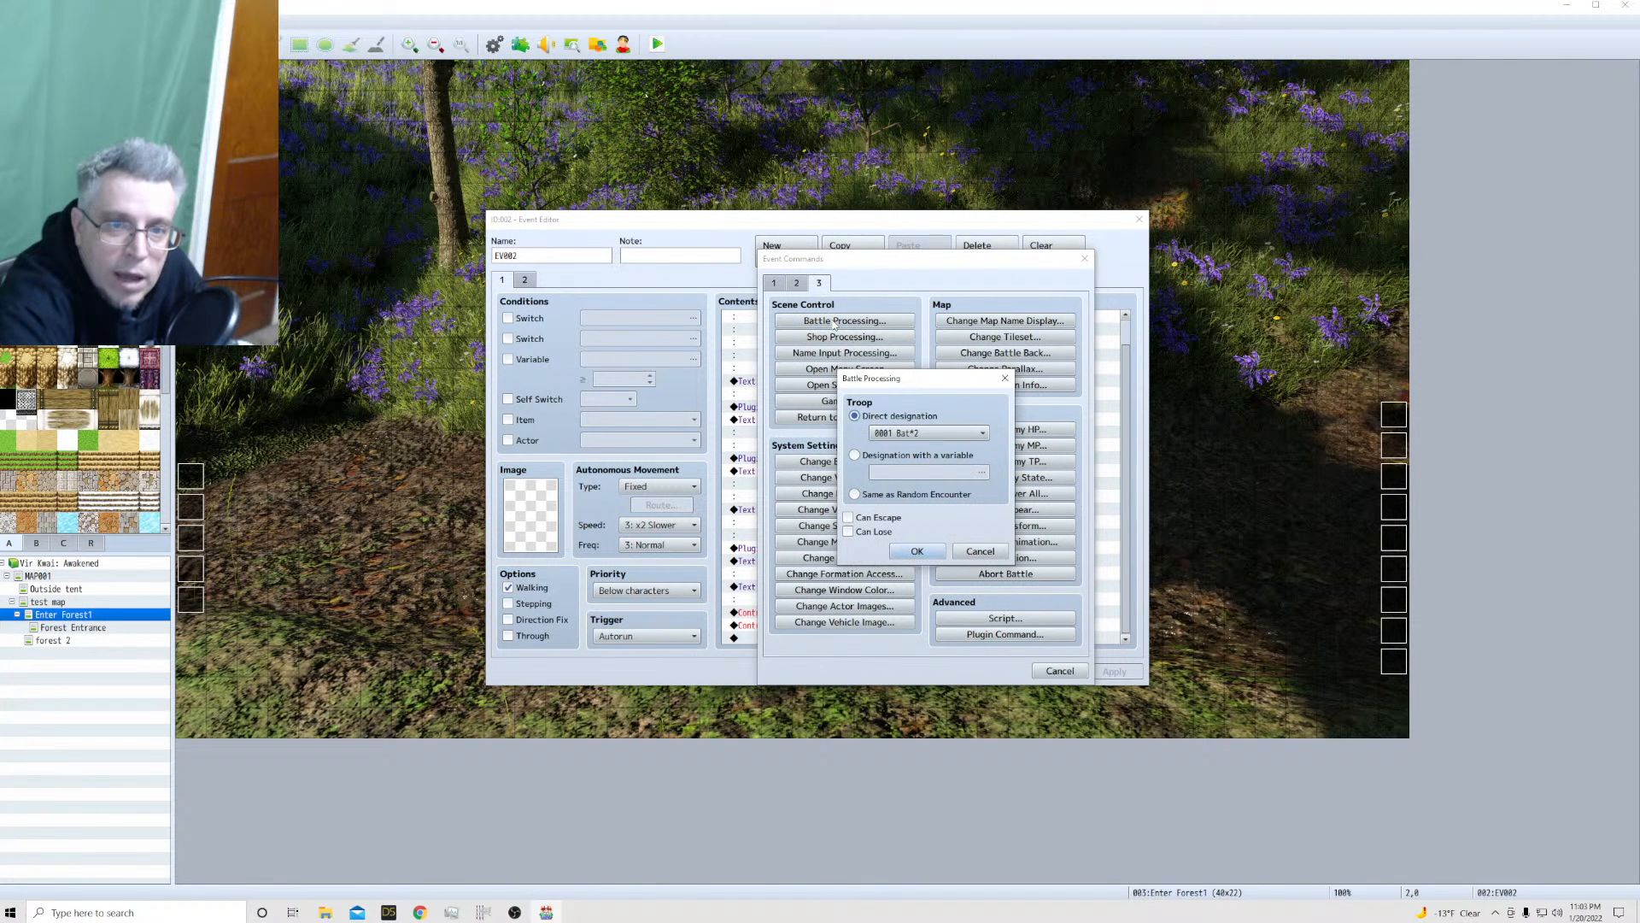
Choose troop 0005 First bad guy for the battle and accept the event's changes
left_click(940, 434)
left_click(918, 509)
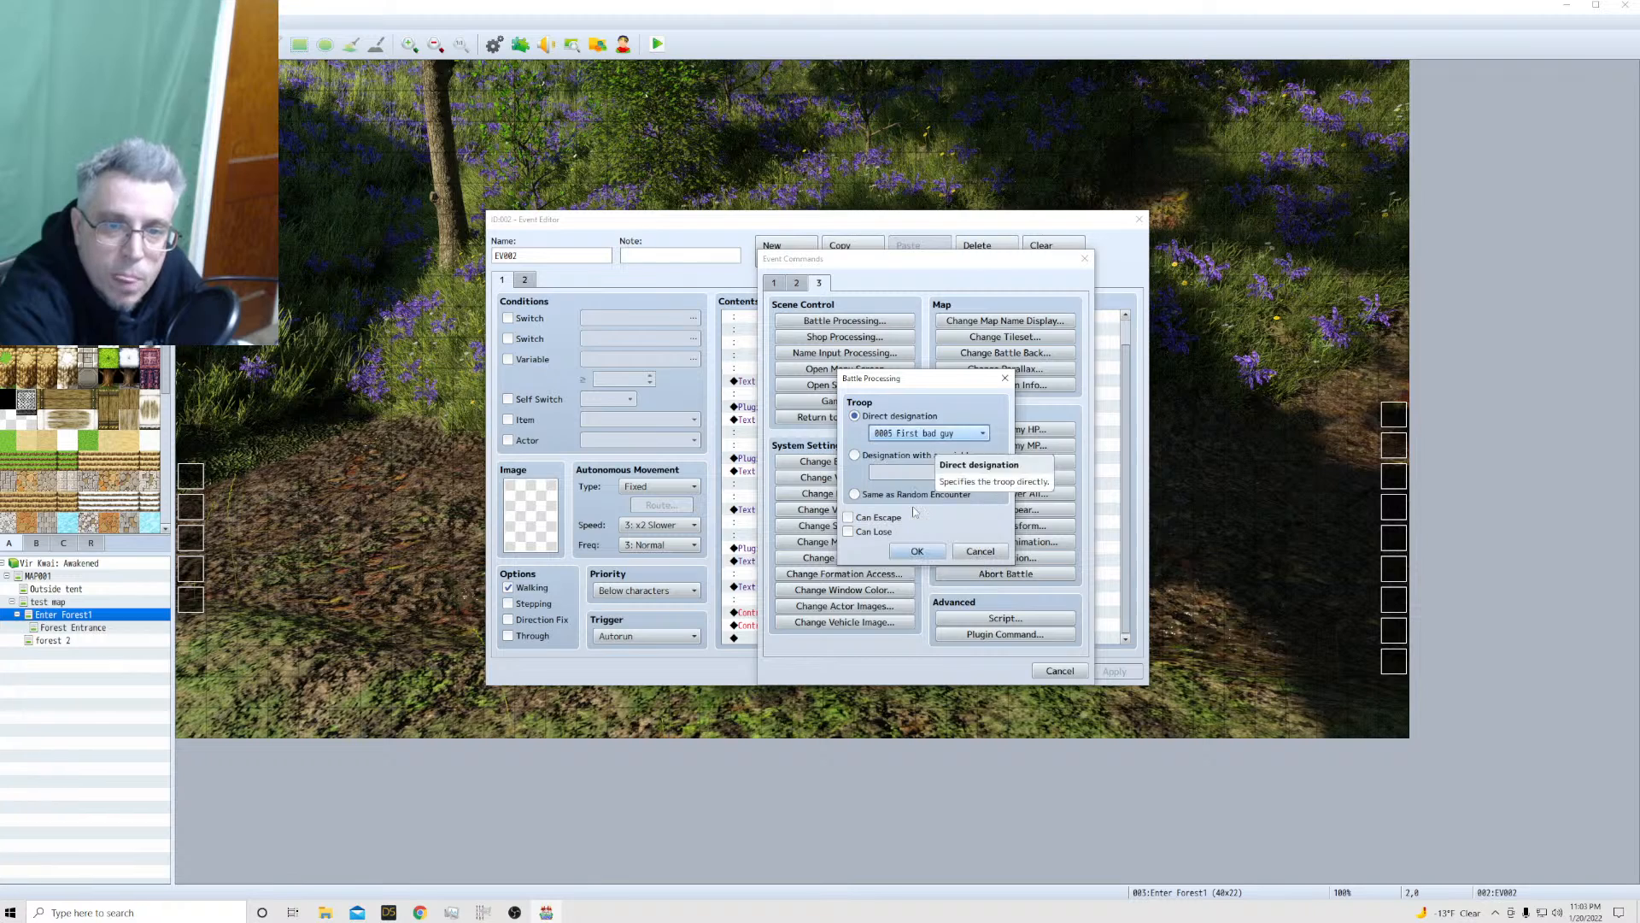
left_click(923, 550)
left_click(989, 672)
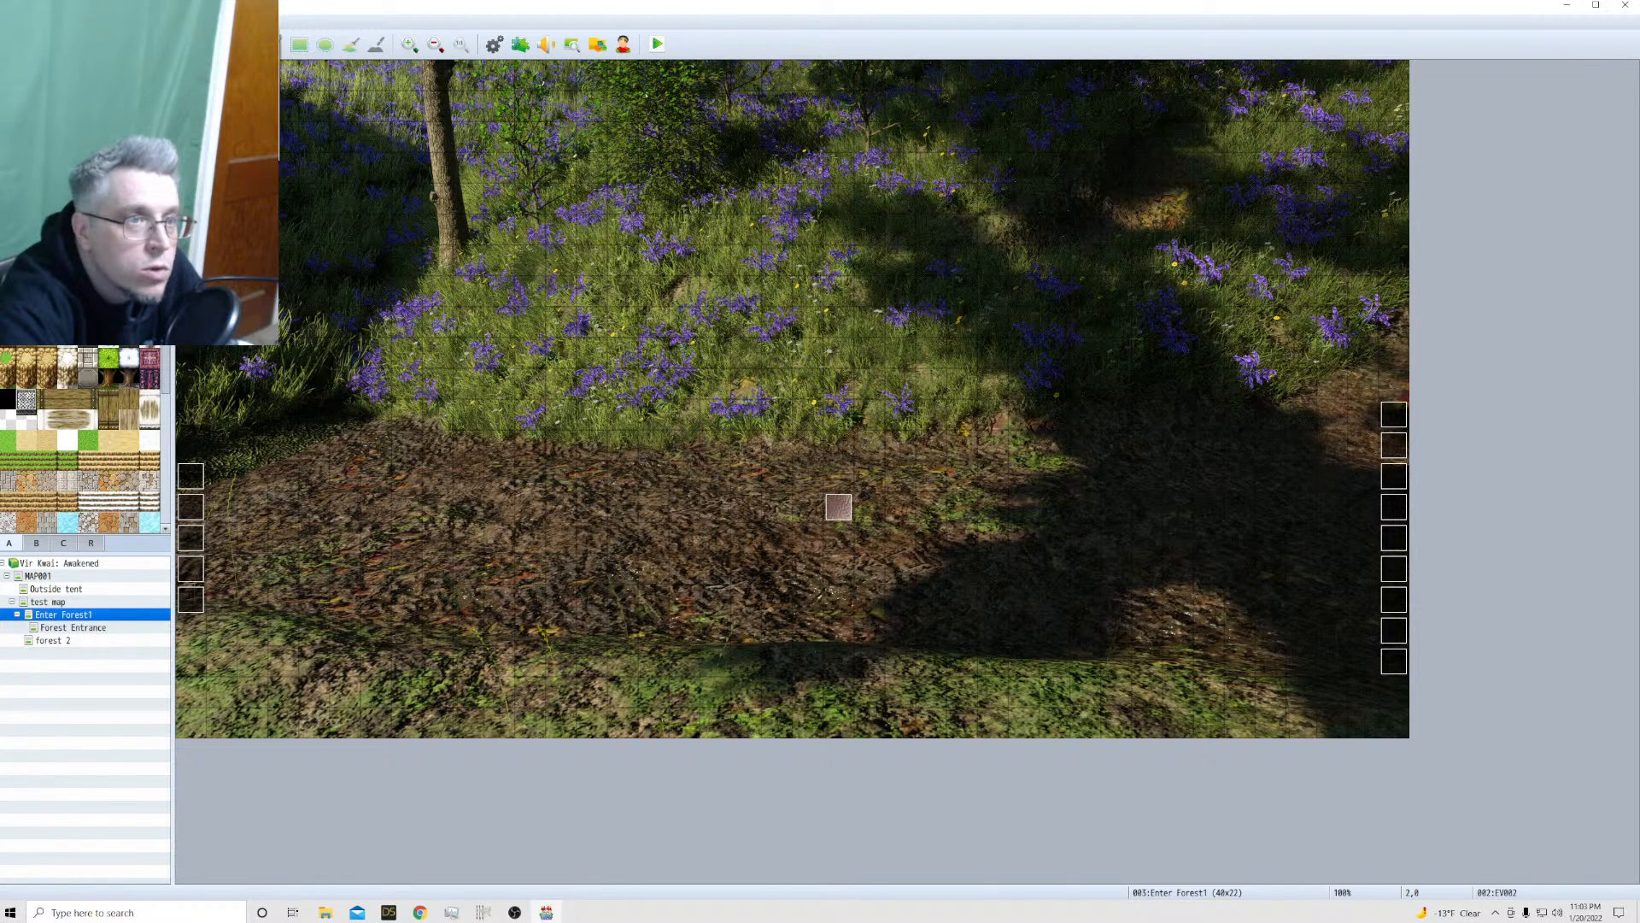
Give troop 0001 in the database its automatic name, Creature, Giant Creature, and save the change
key("F9")
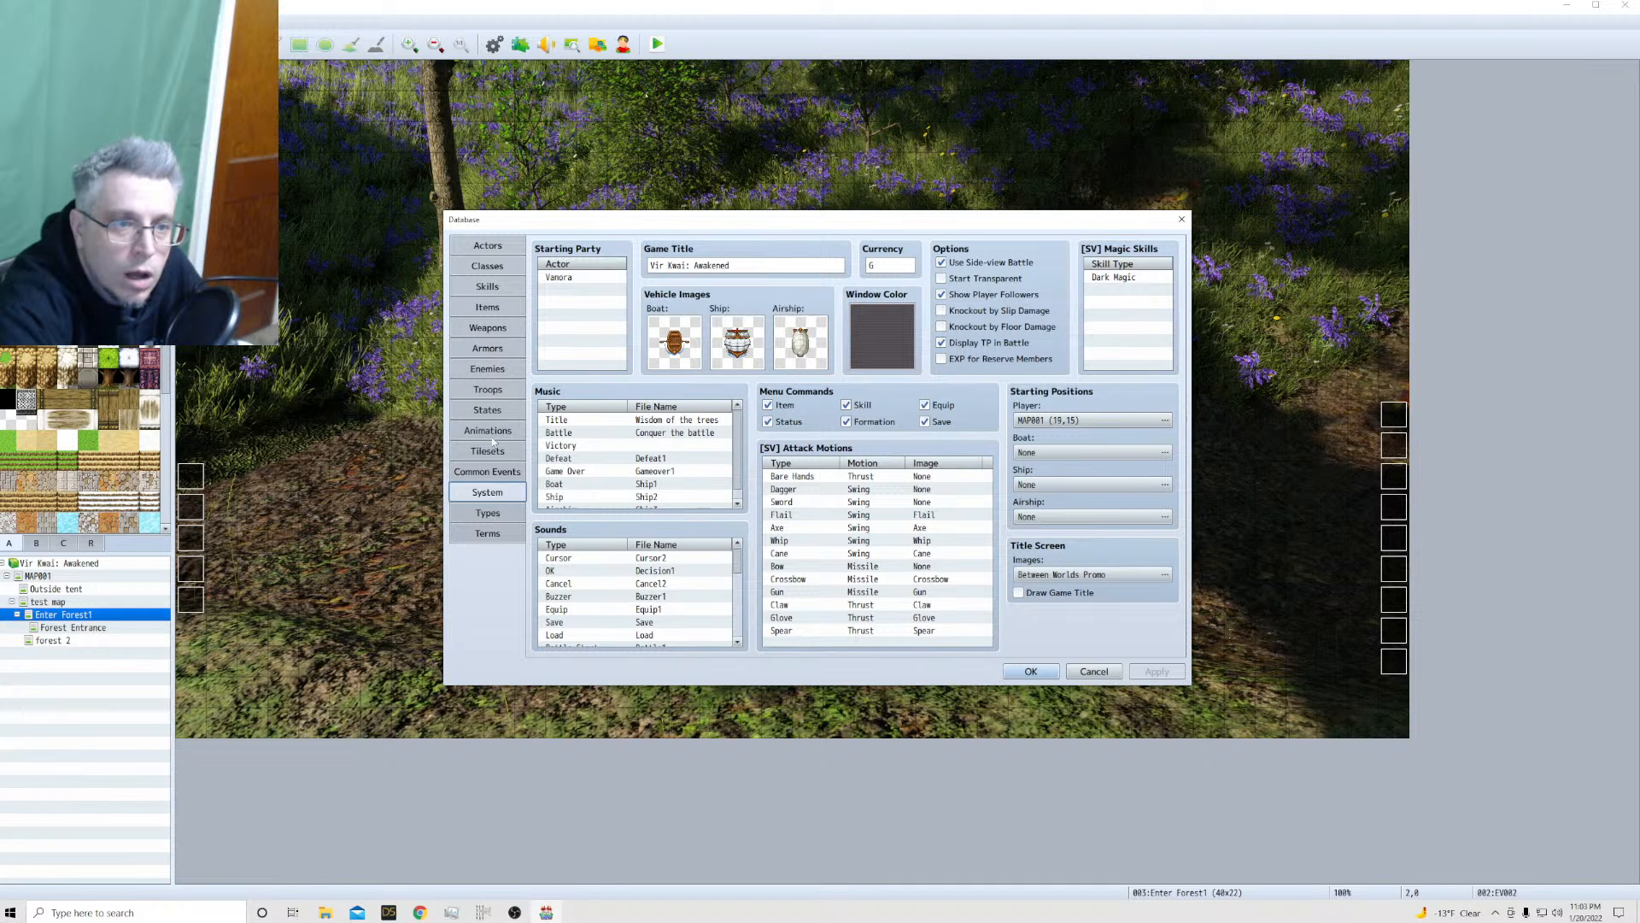
left_click(488, 389)
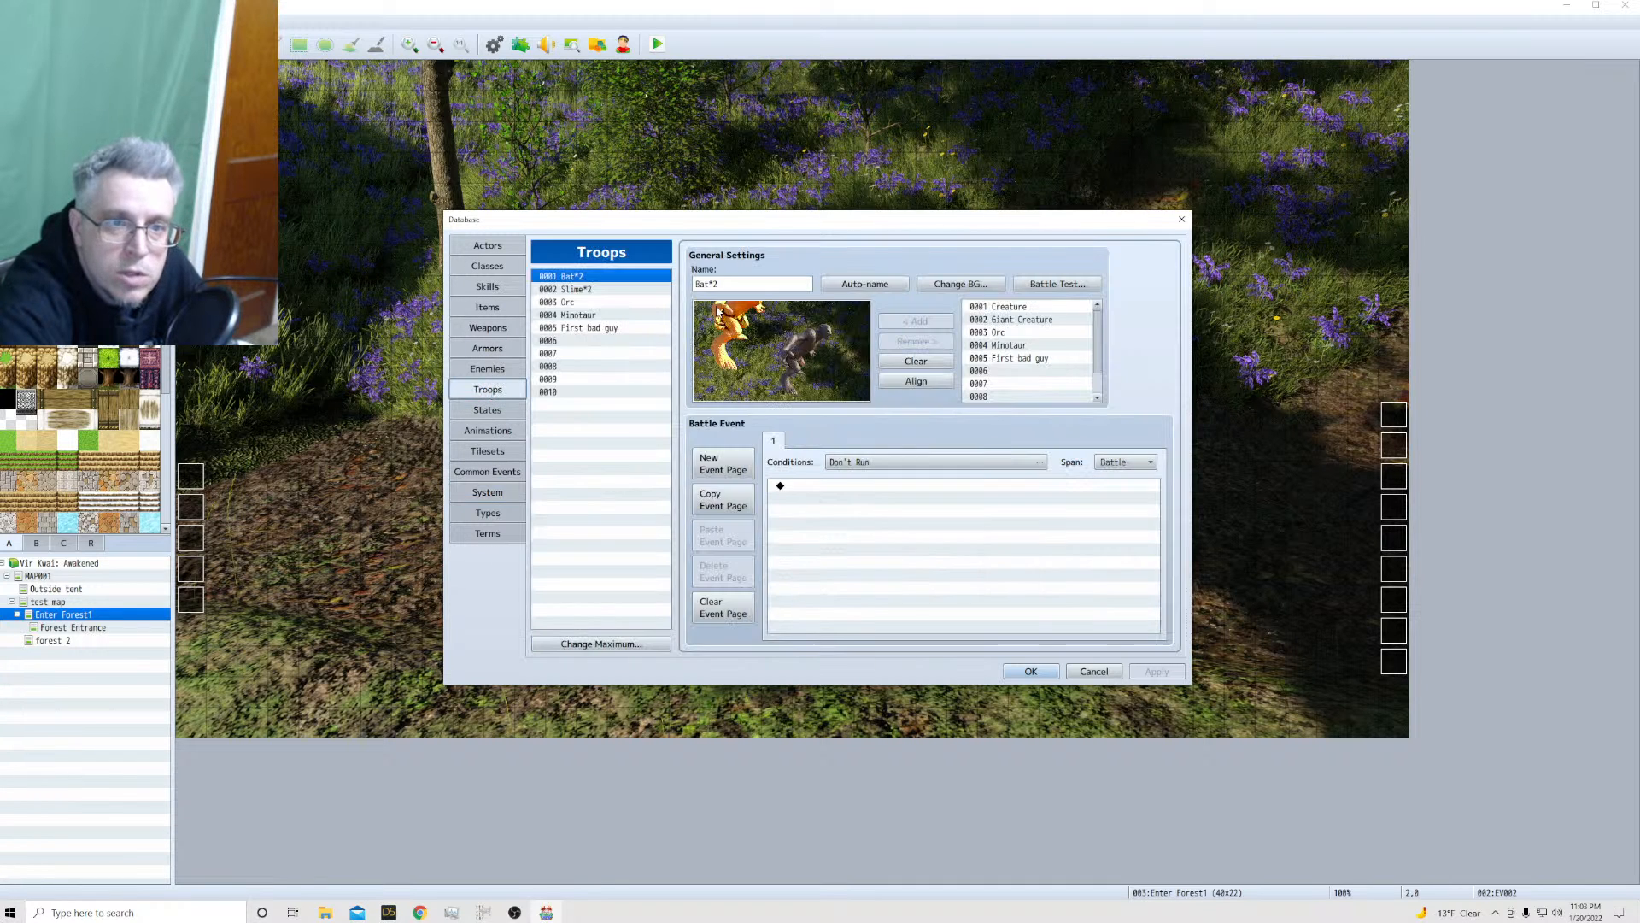
left_click(585, 327)
left_click(585, 276)
double_click(743, 283)
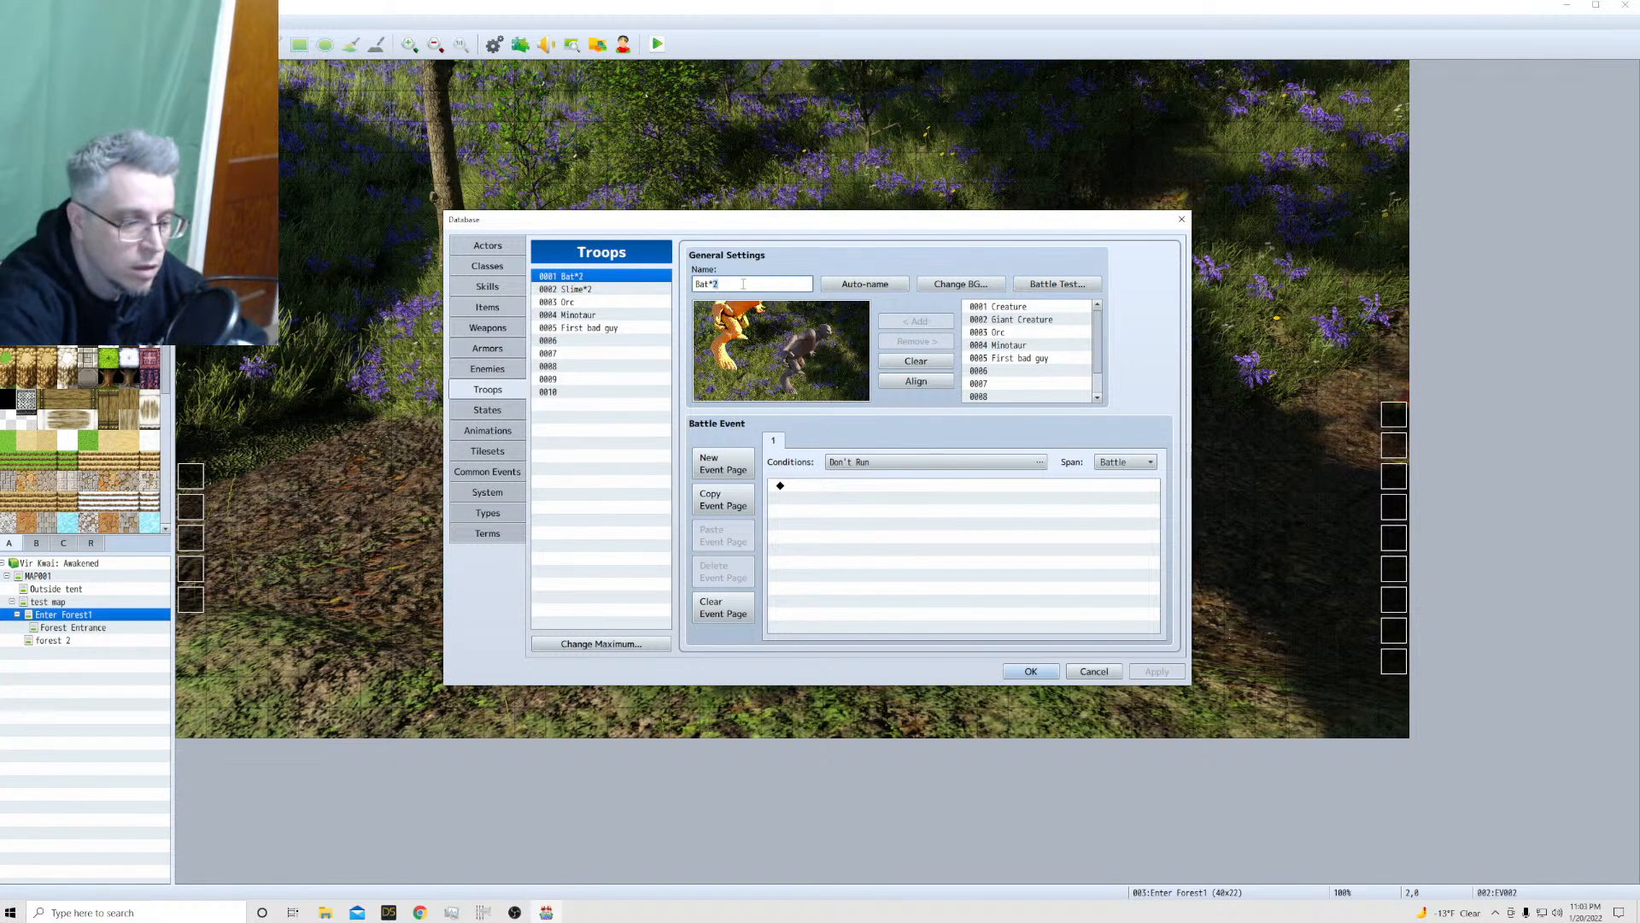
key("BackSpace")
key("BackSpace")
key("BackSpace")
key("BackSpace")
key("BackSpace")
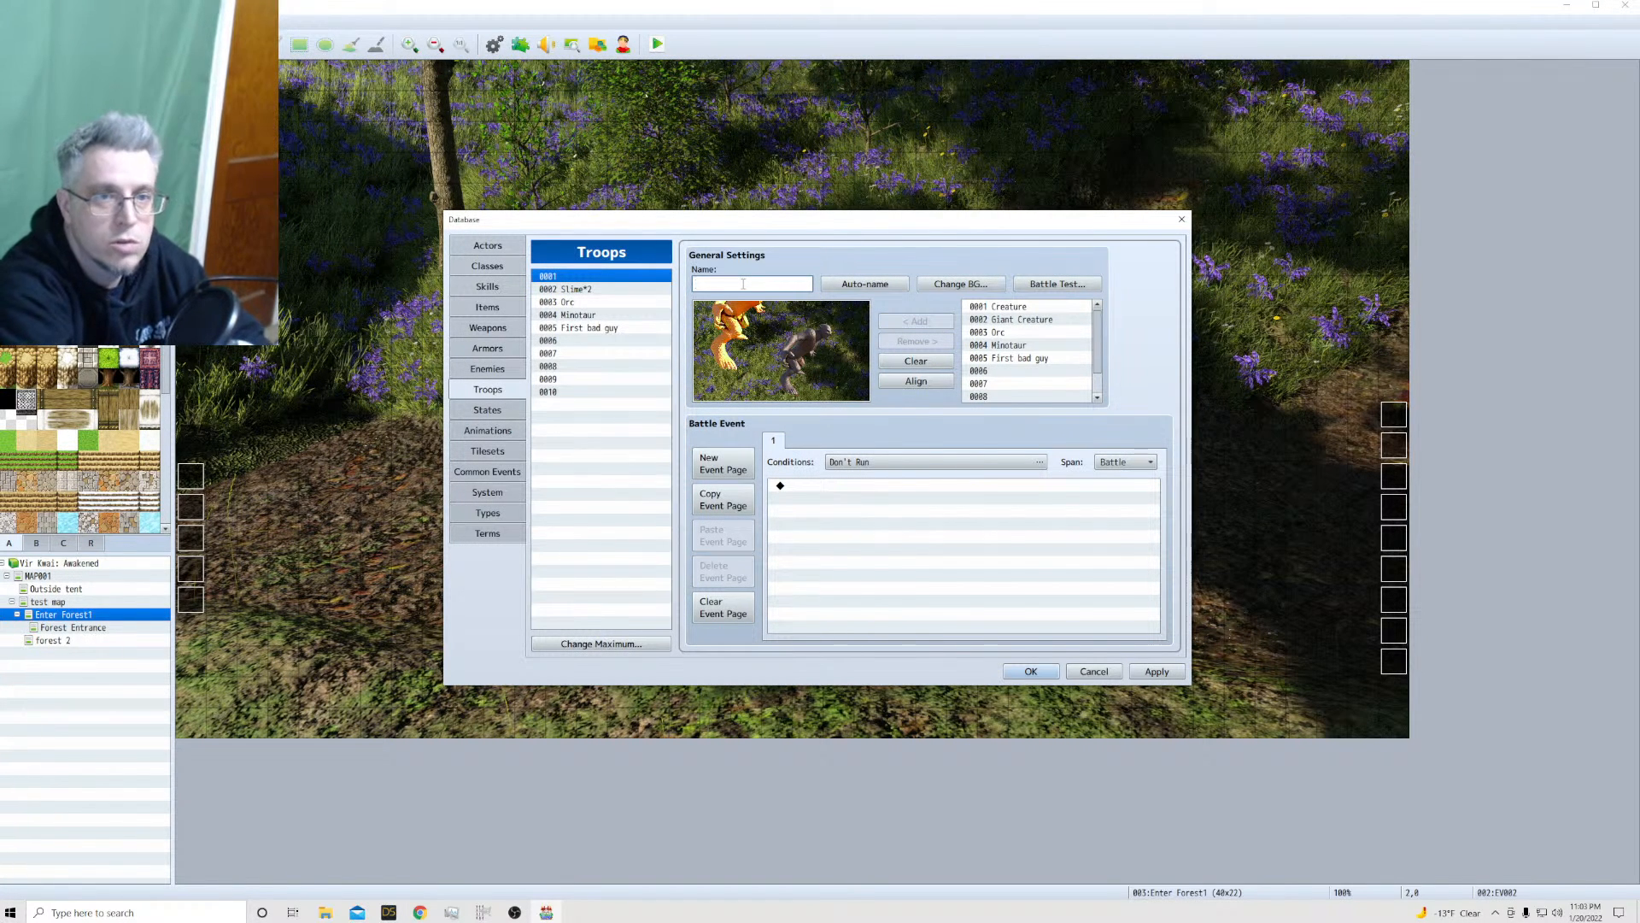
type("Cr")
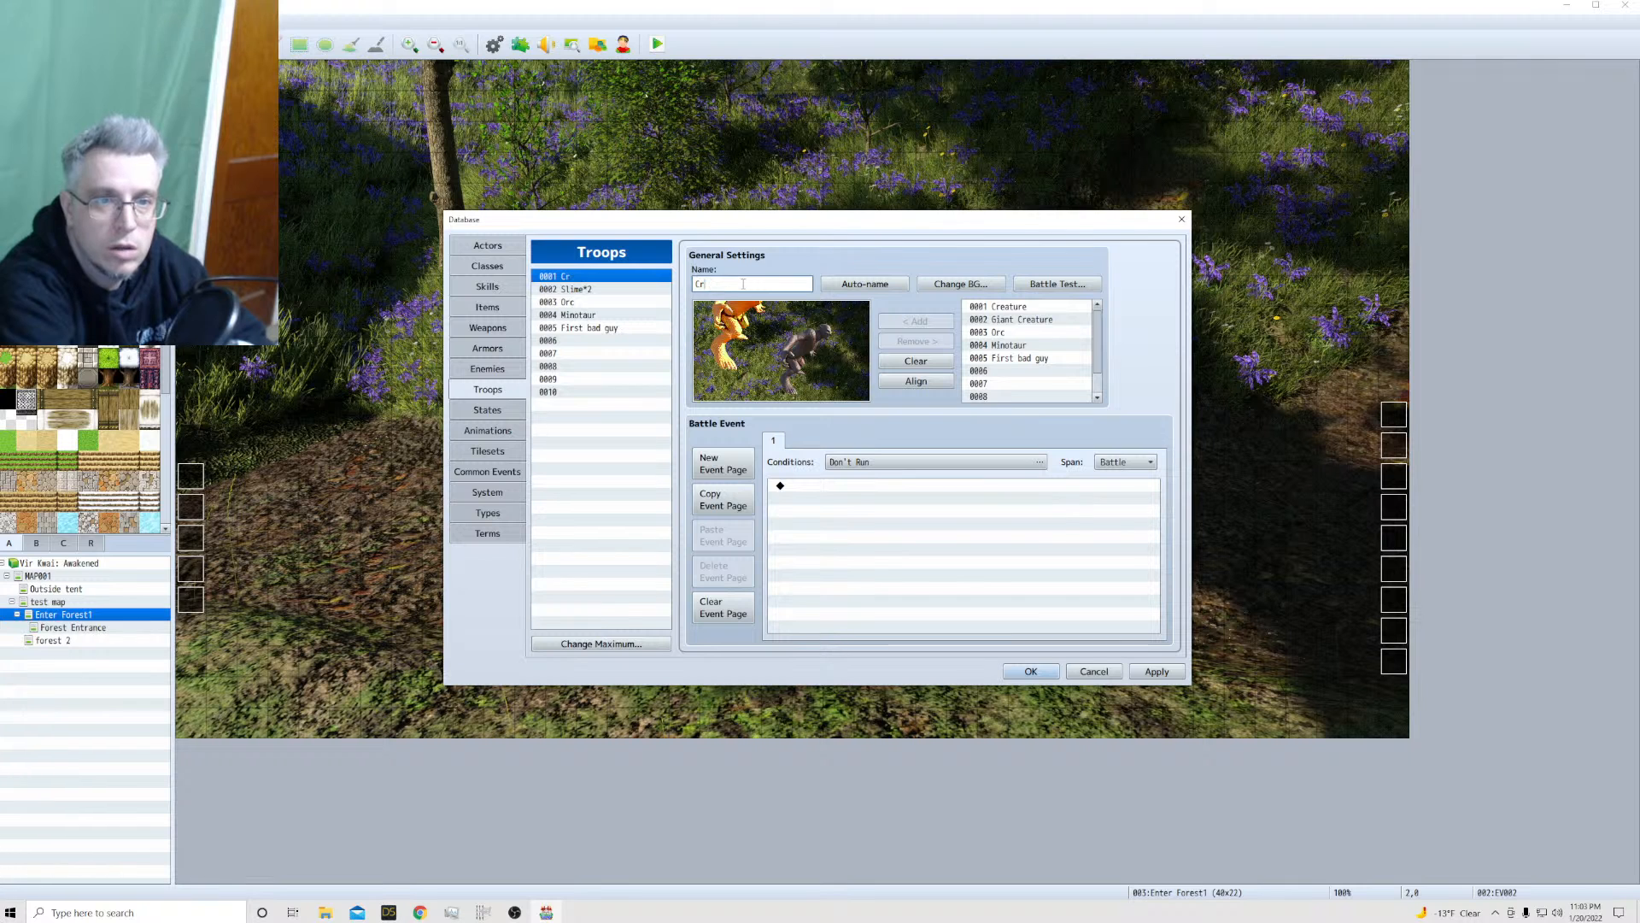
left_click(846, 286)
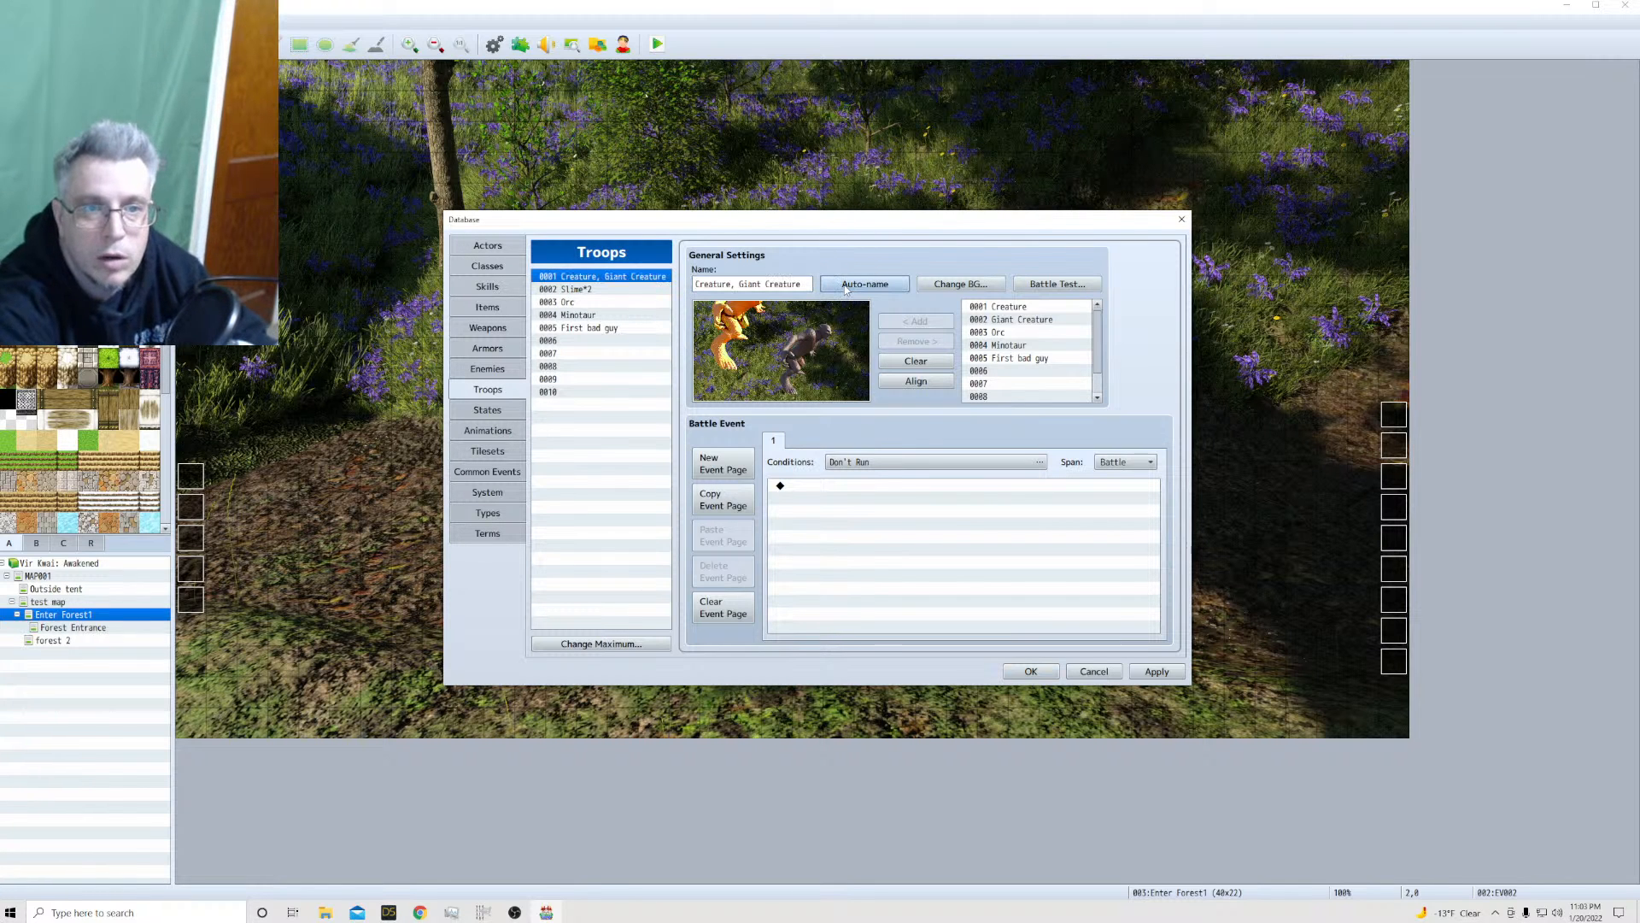
left_click(484, 248)
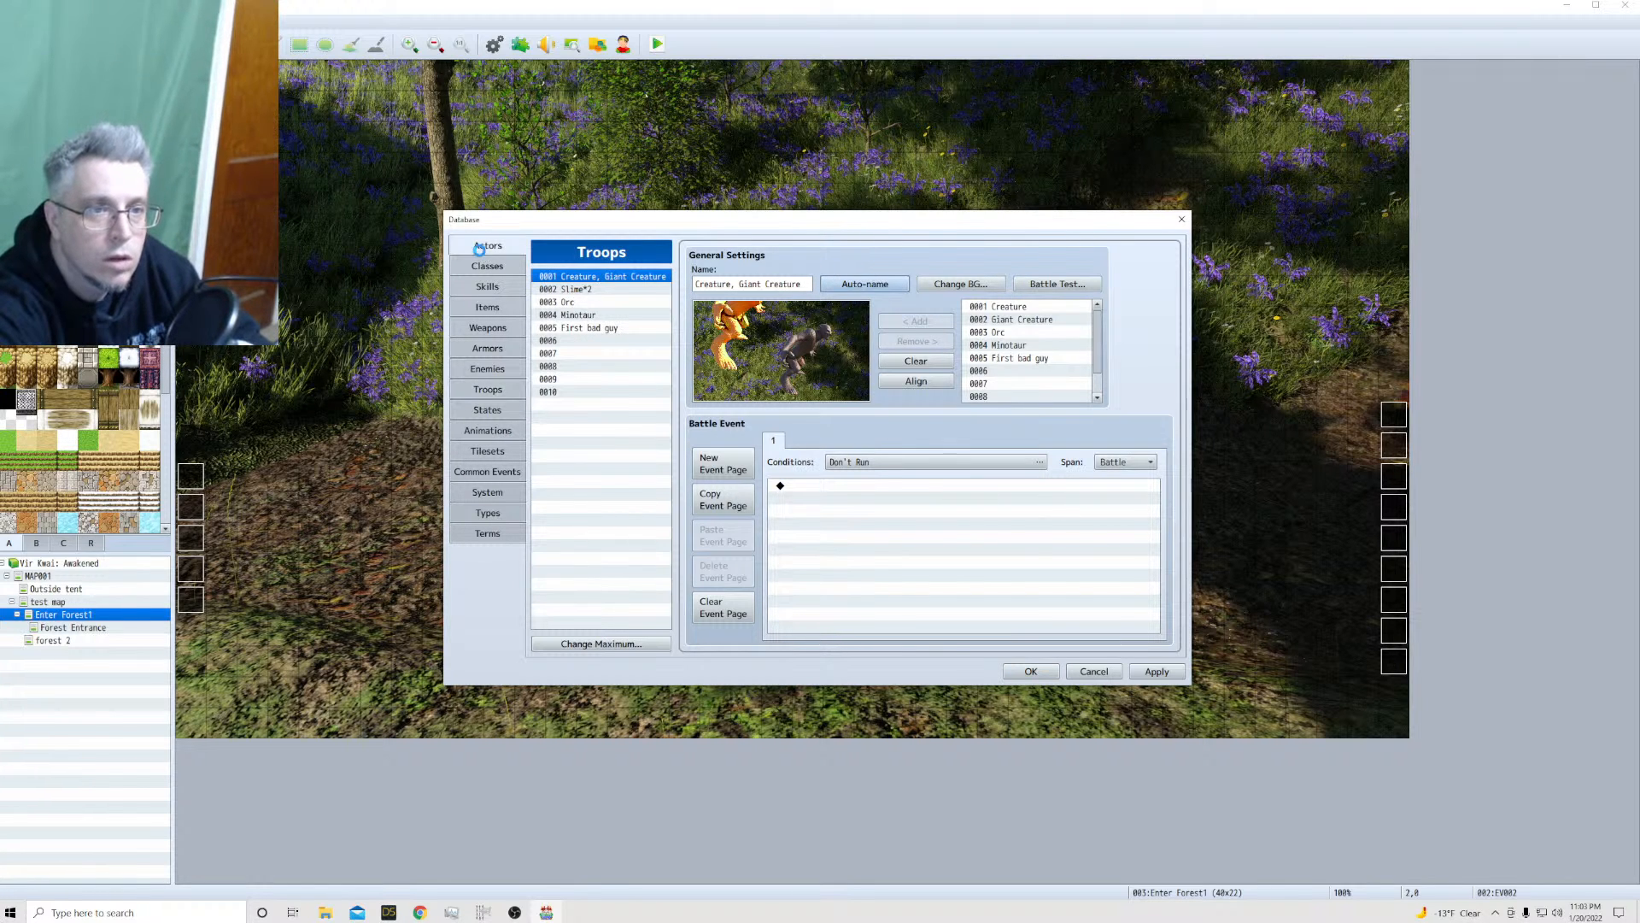
left_click(1031, 671)
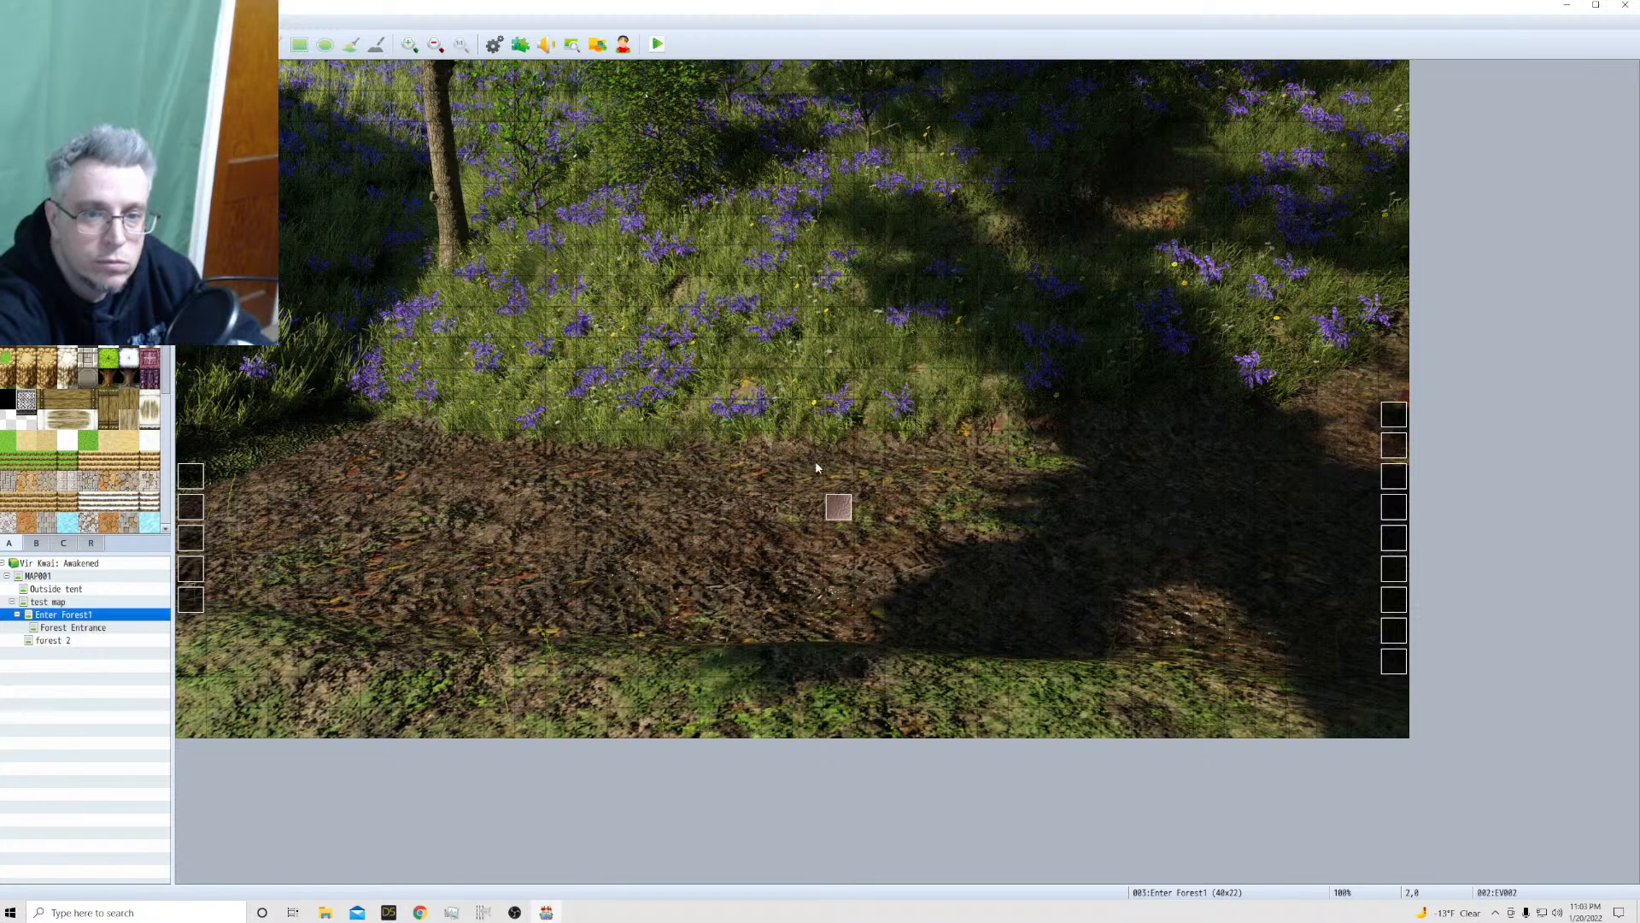
Change the troop in EV002's Battle Processing command to 0001 Creature, Giant Creature
double_click(252, 75)
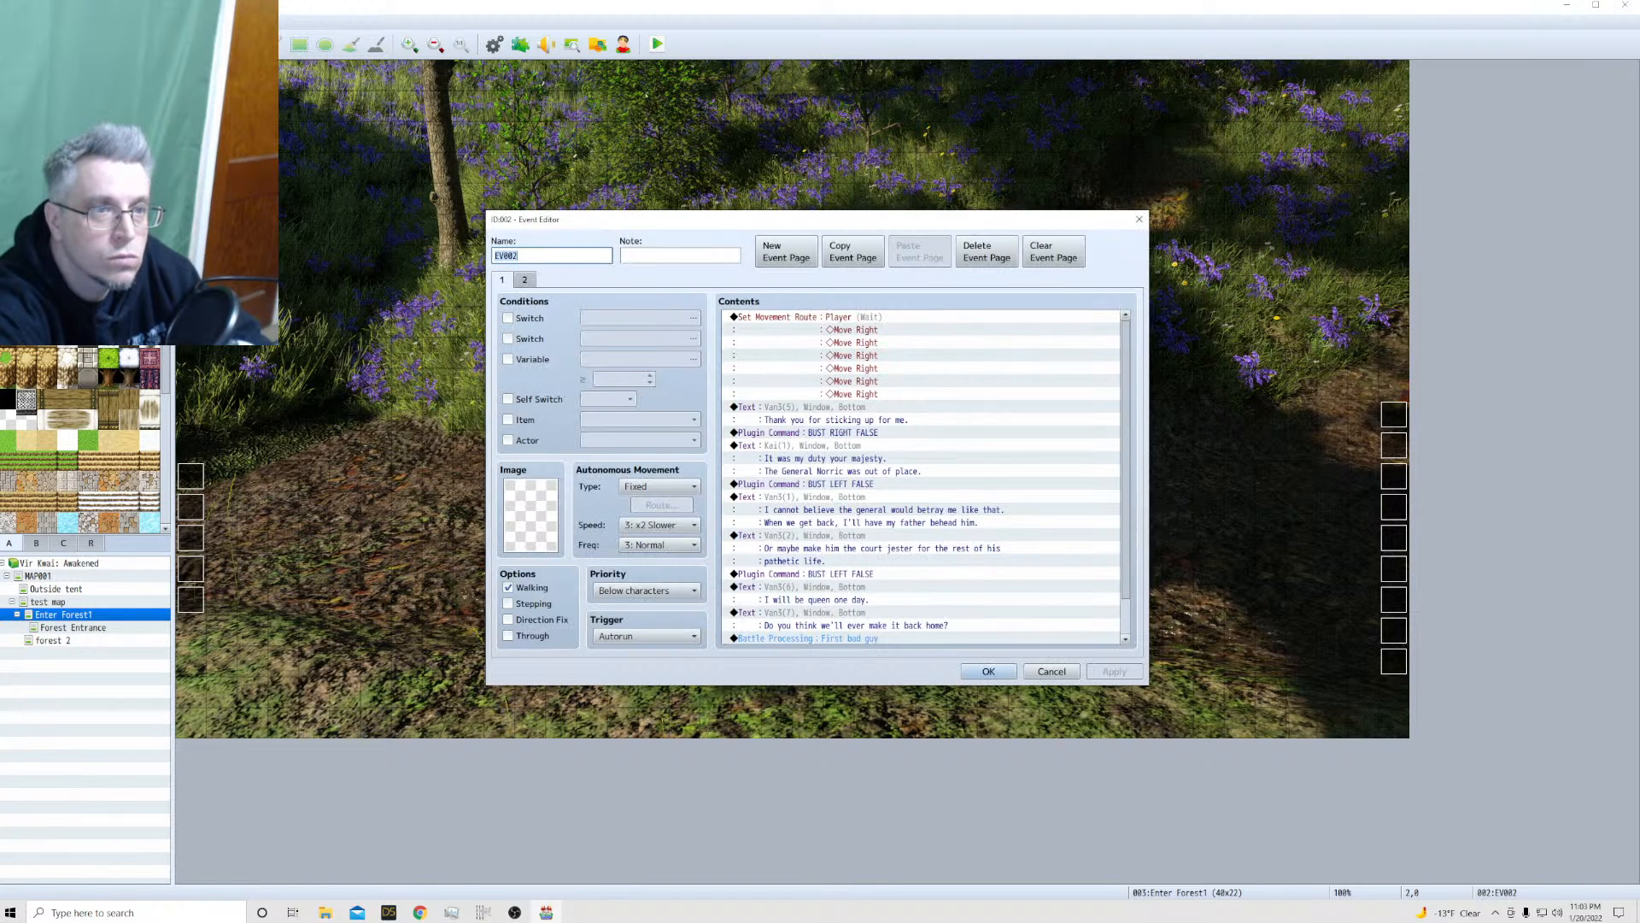
scroll(790, 483, "down", 1)
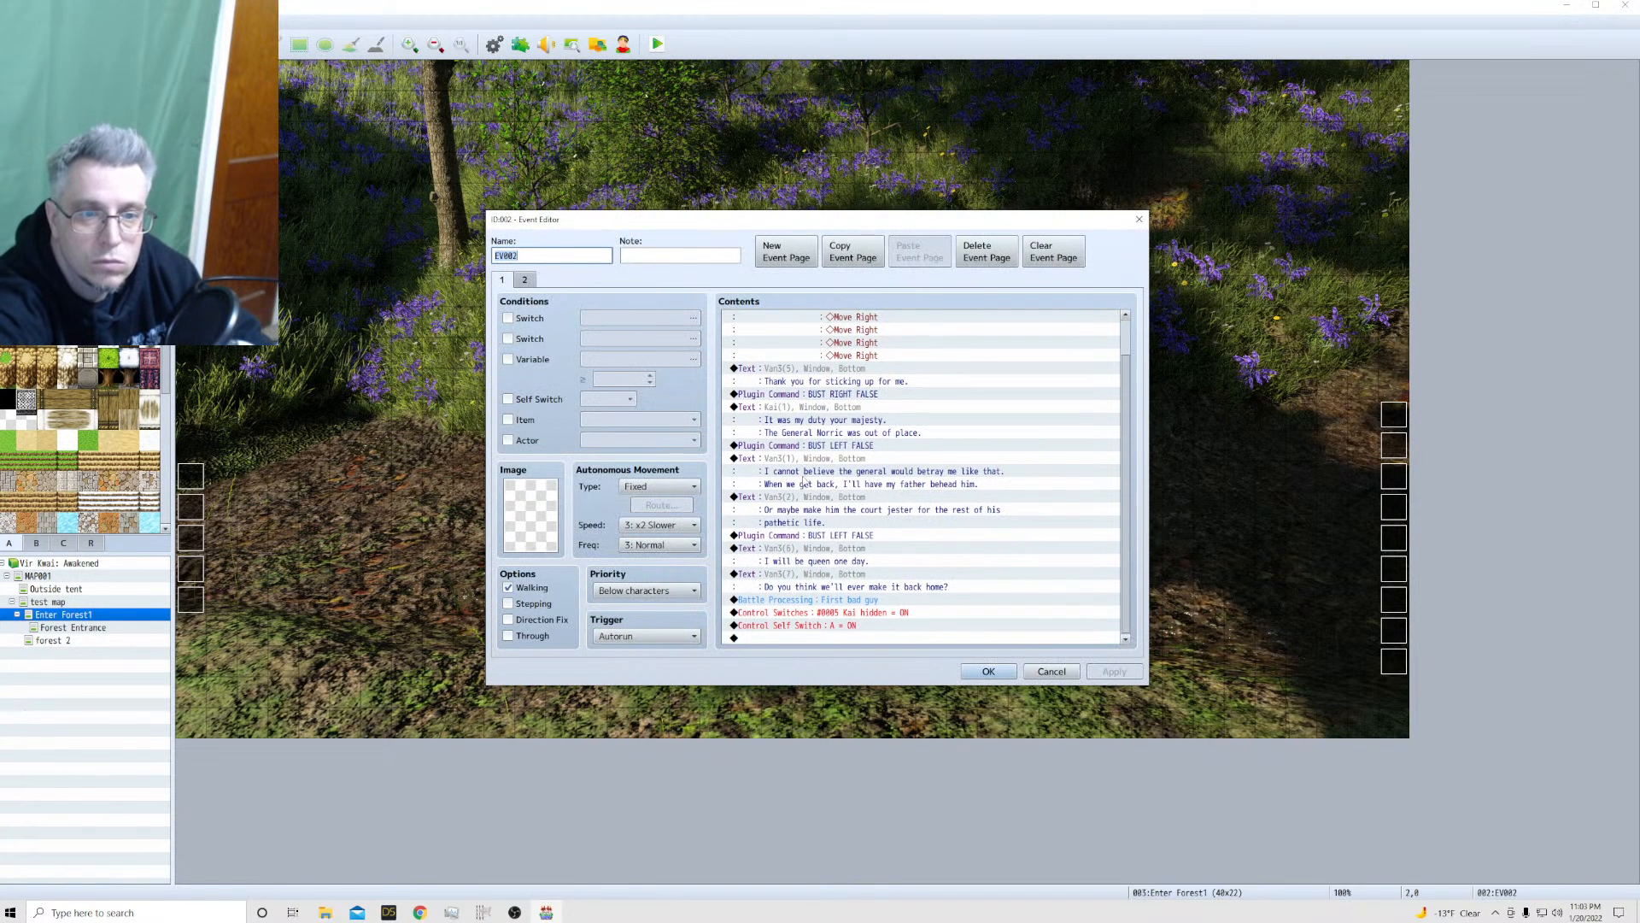
left_click(795, 601)
right_click(796, 602)
left_click(816, 624)
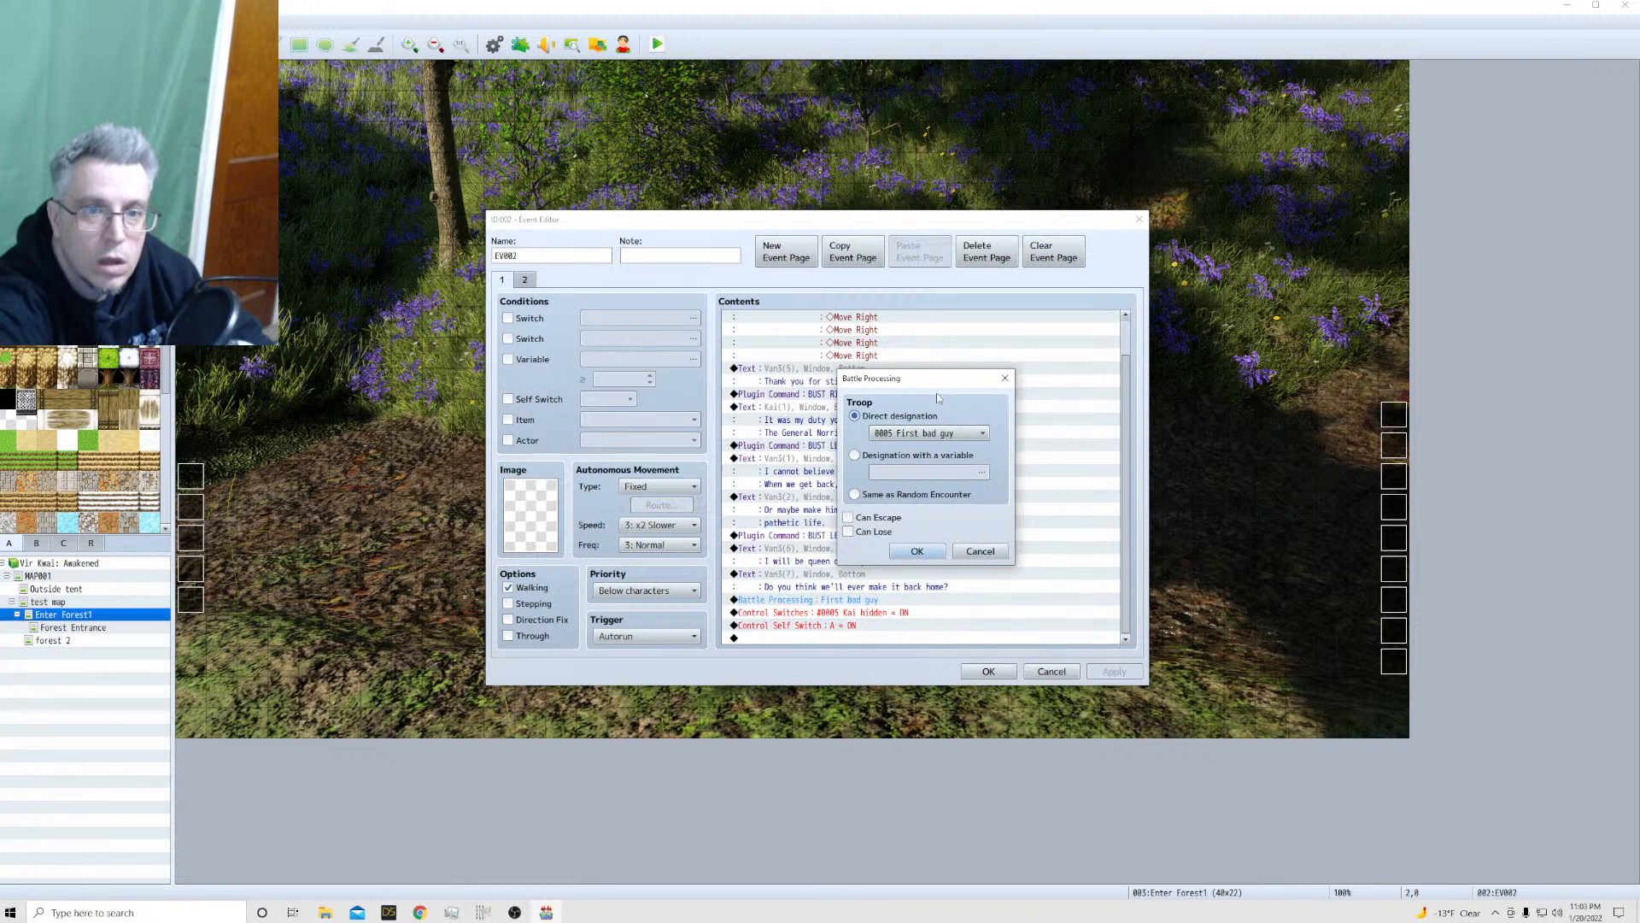
left_click(907, 434)
left_click(908, 434)
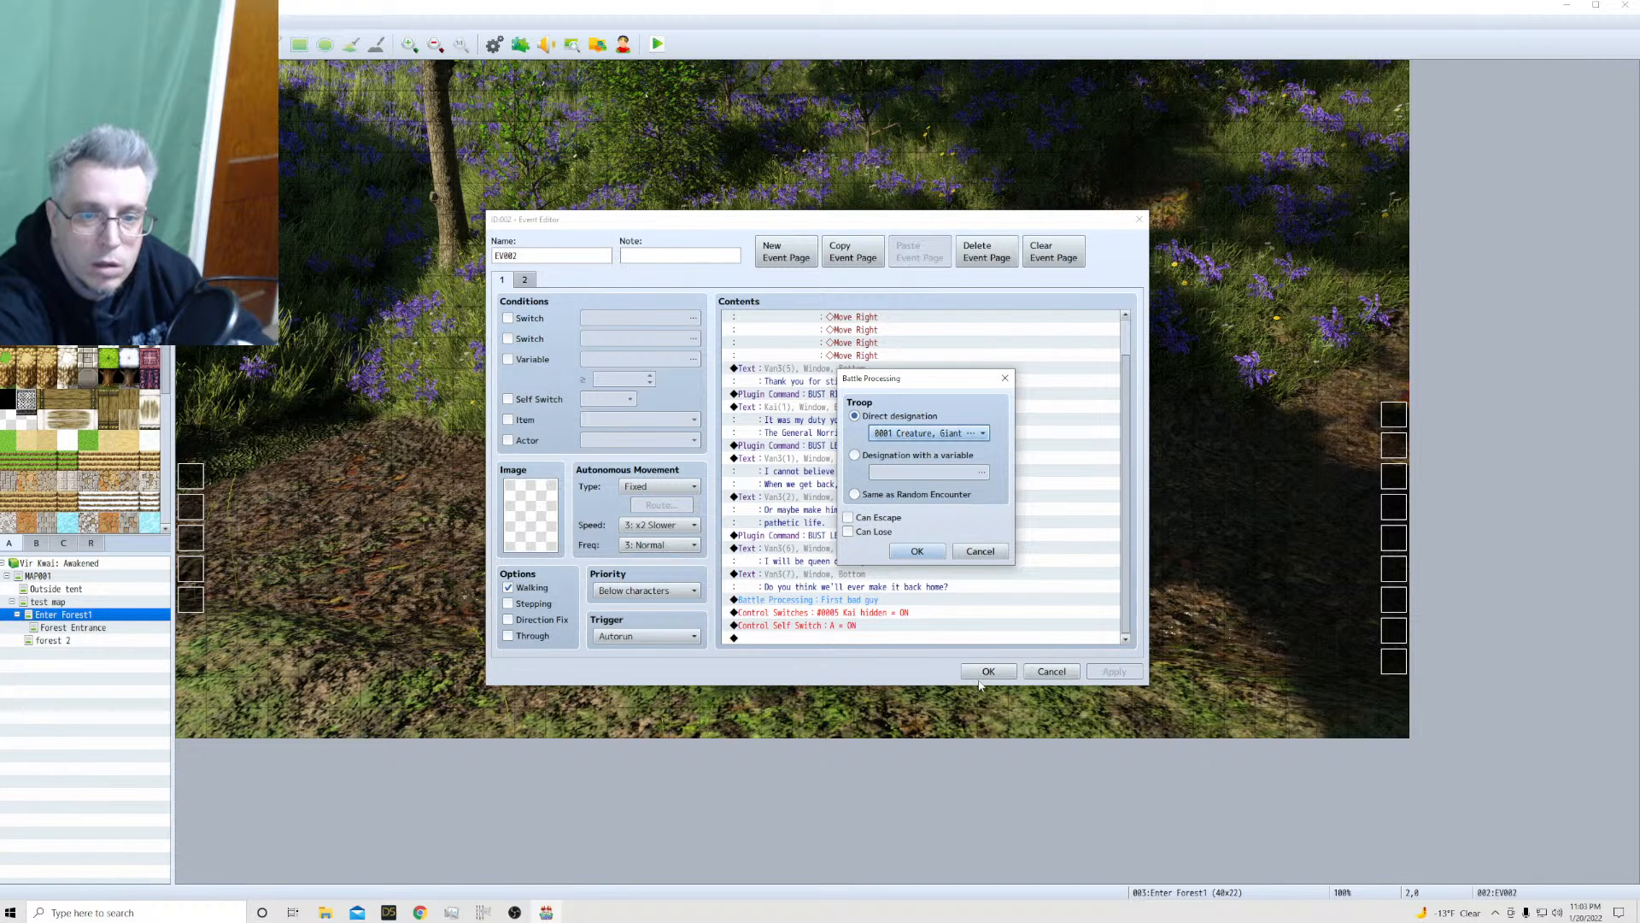
left_click(917, 551)
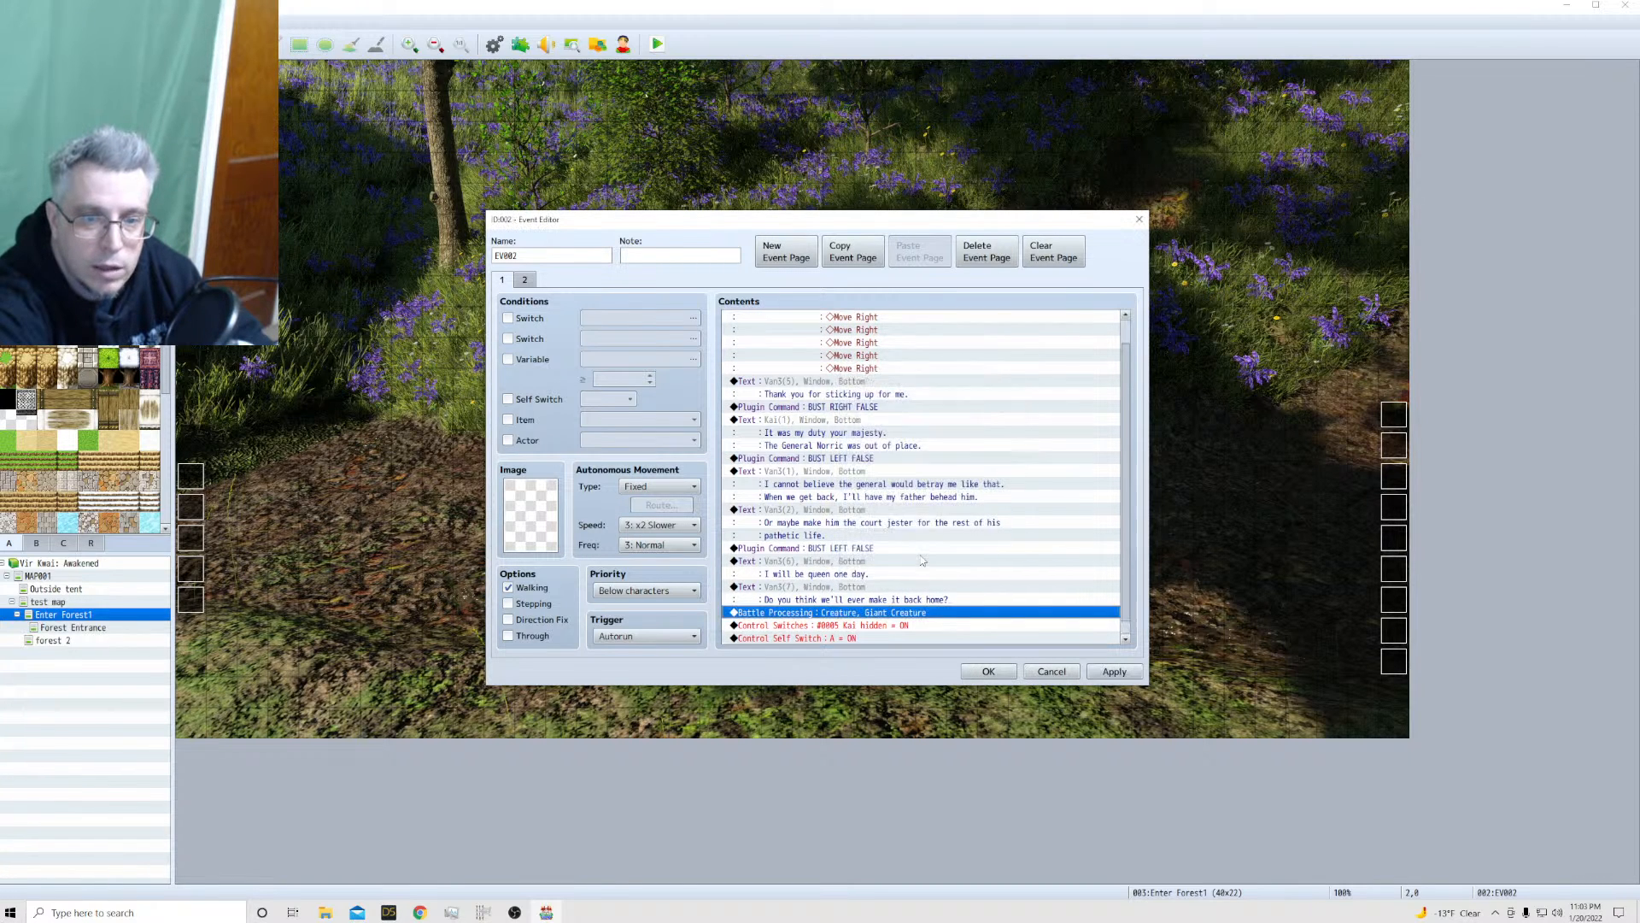
Review both pages of EV002, going through the command list around the new battle and the opening dialogue
scroll(846, 599, "down", 1)
left_click(523, 280)
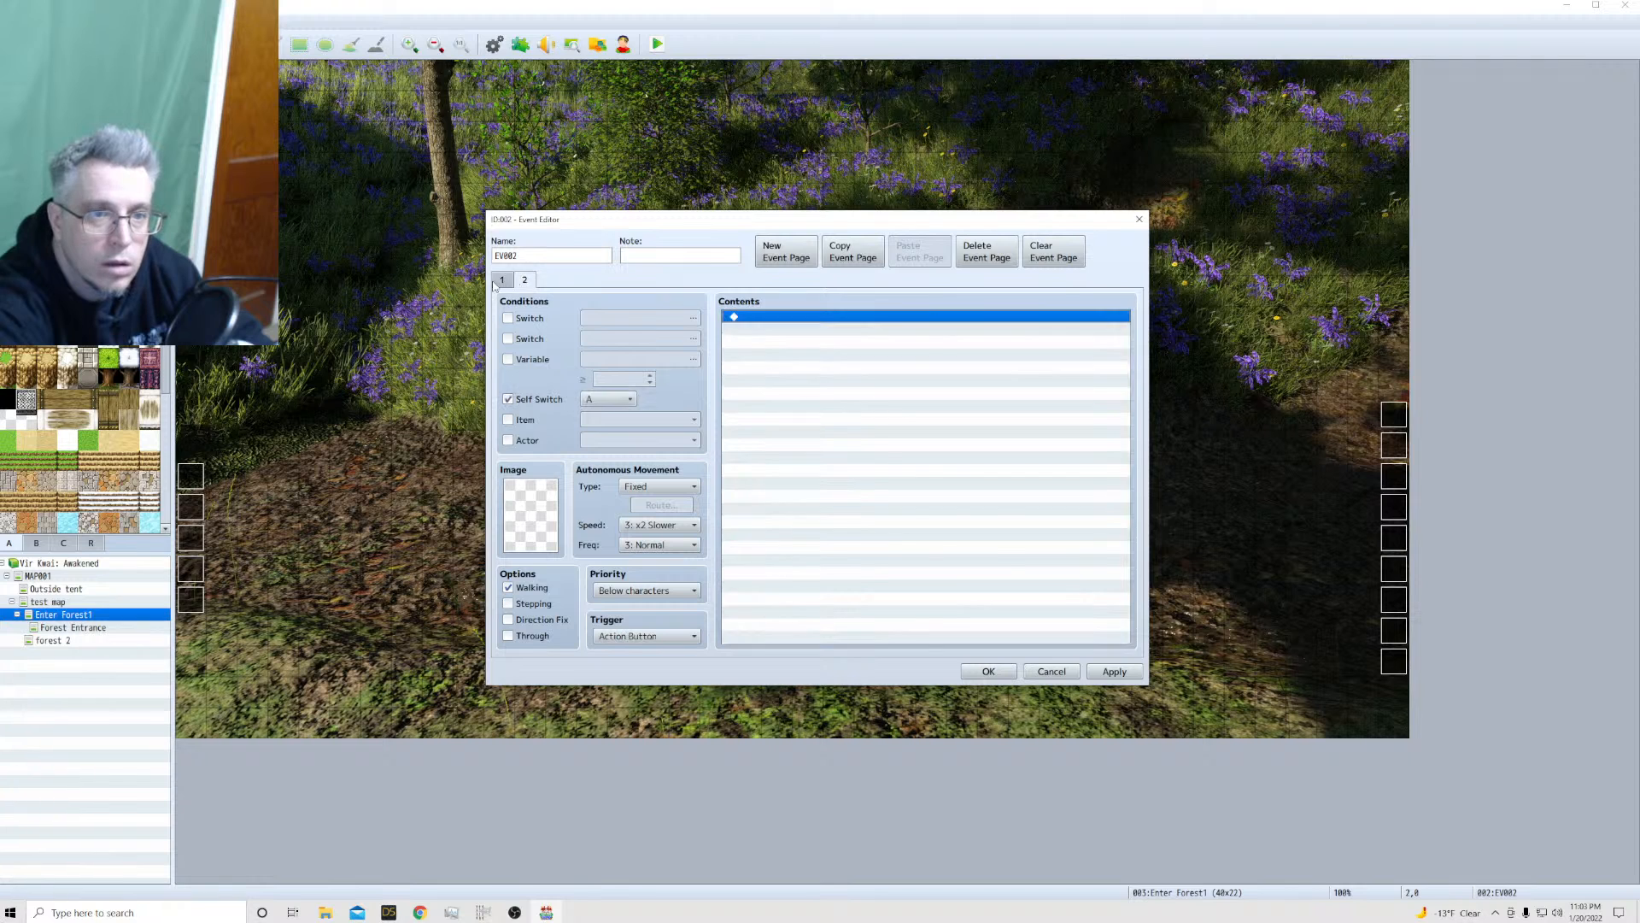
left_click(501, 282)
scroll(902, 534, "down", 1)
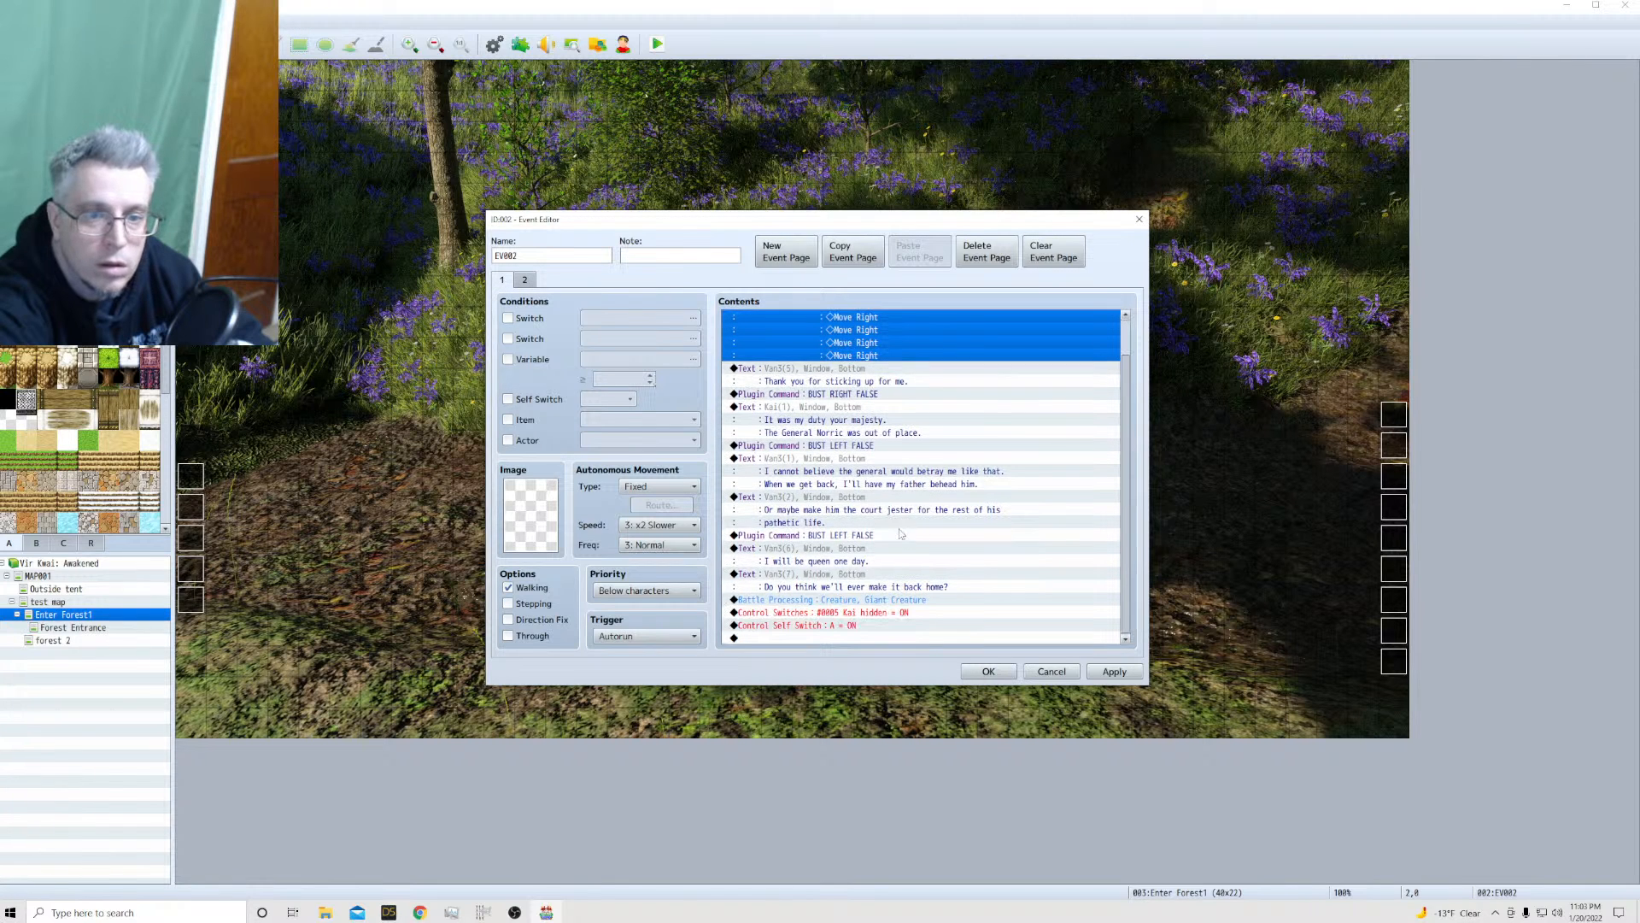
scroll(892, 544, "up", 1)
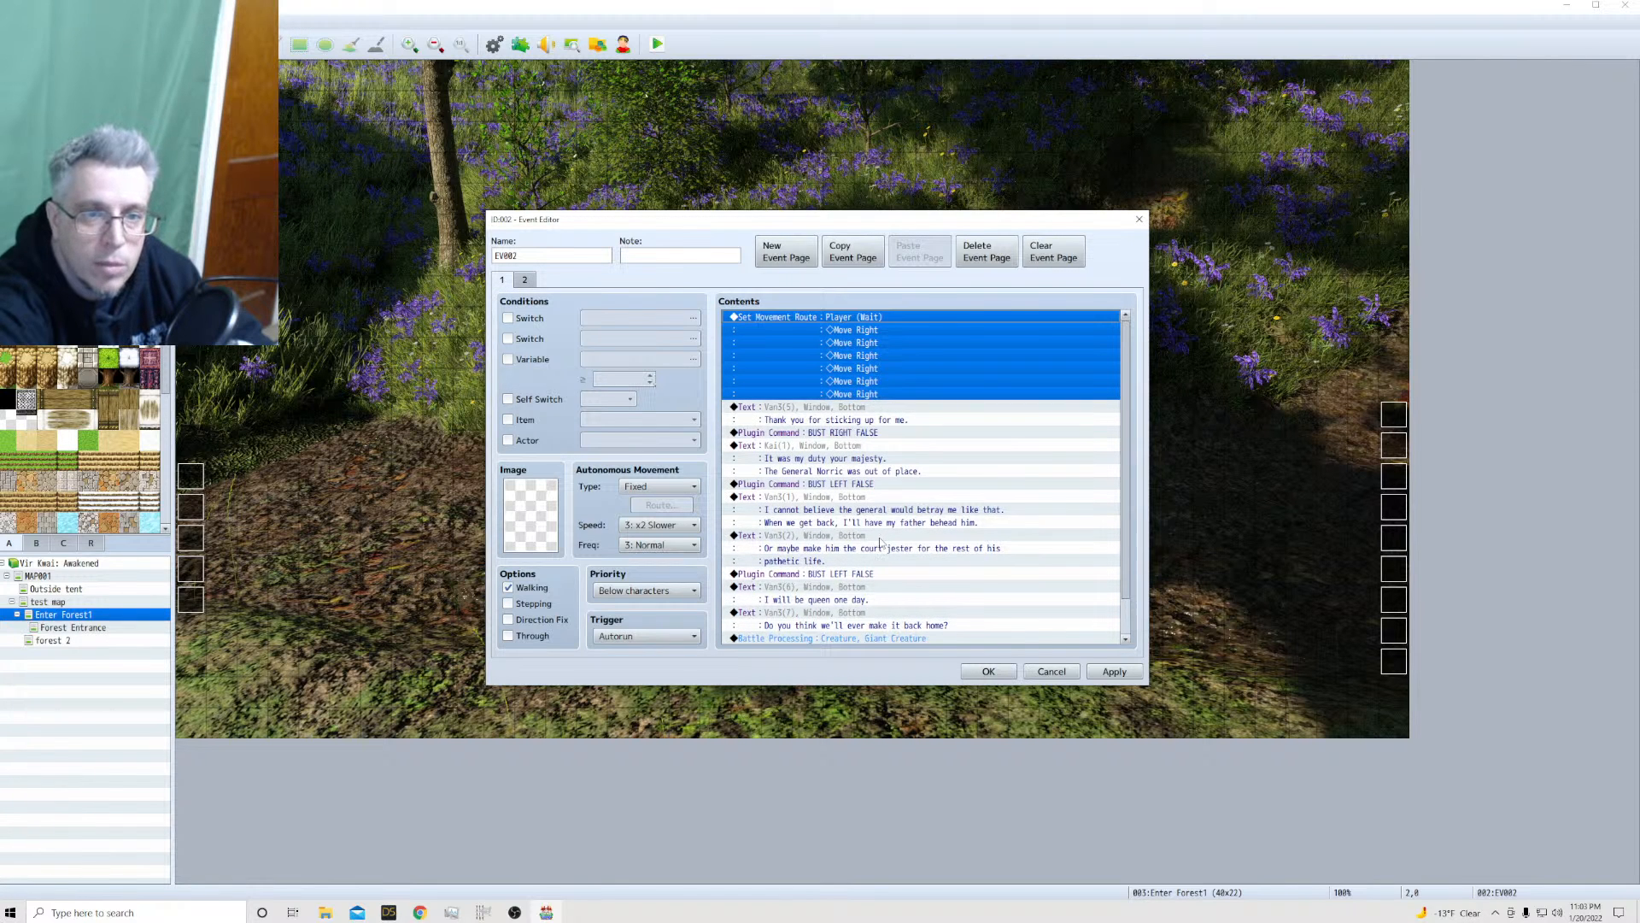
left_click(816, 432)
left_click(802, 417)
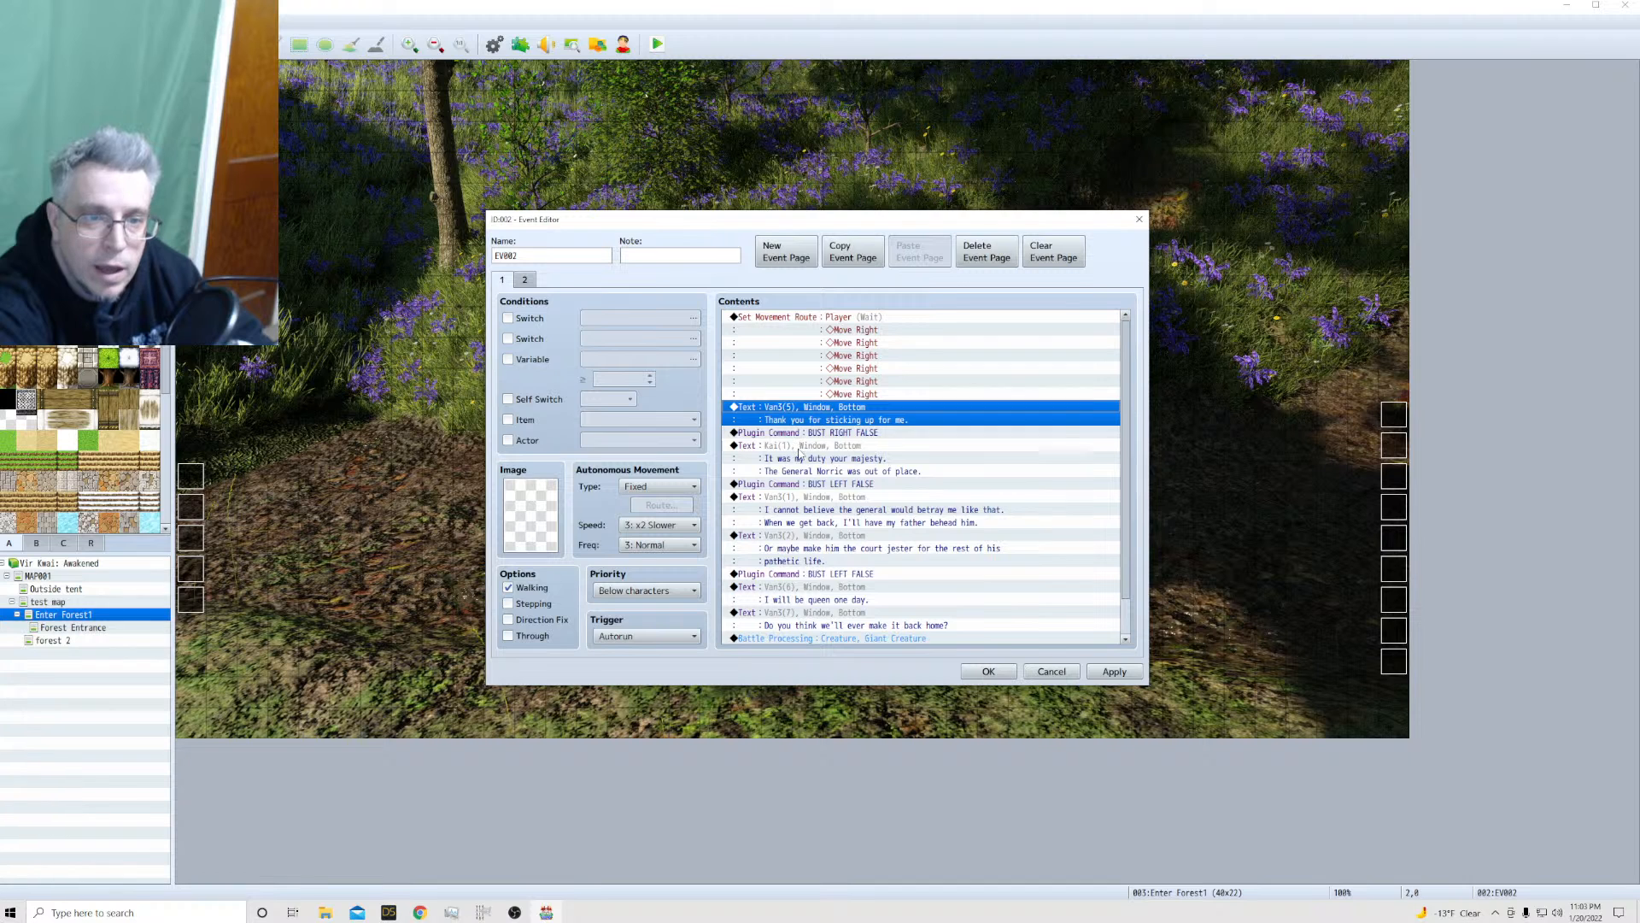
Check the Kai face image on the "It was my duty your majesty." text, keep it, and accept the event's changes
left_click(801, 455)
right_click(800, 455)
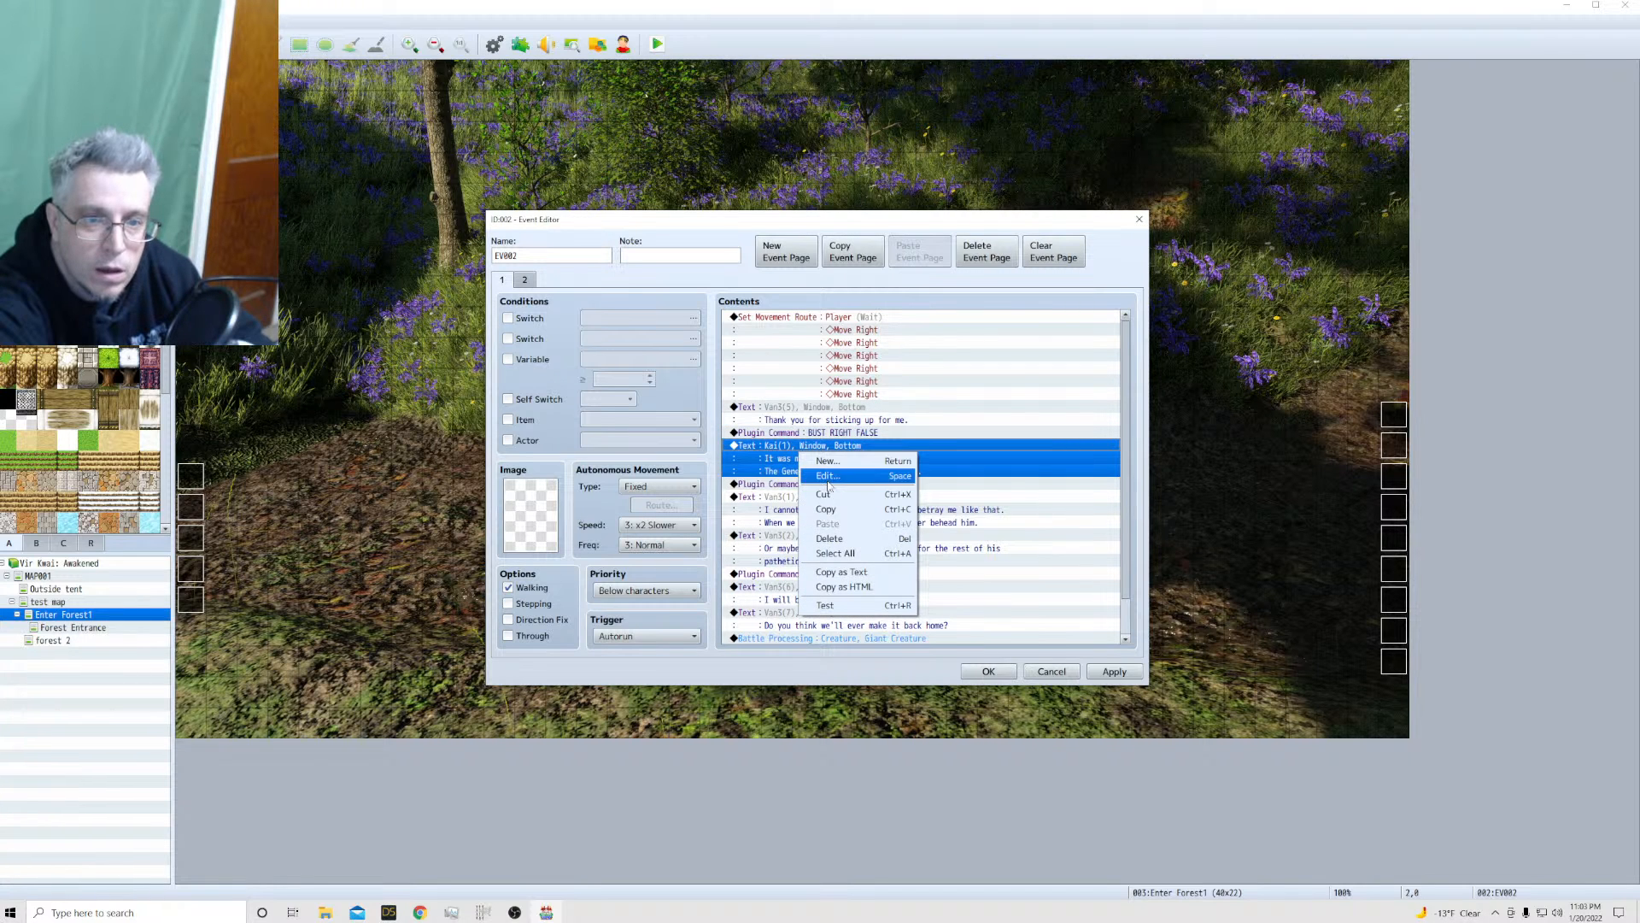
left_click(810, 472)
double_click(797, 467)
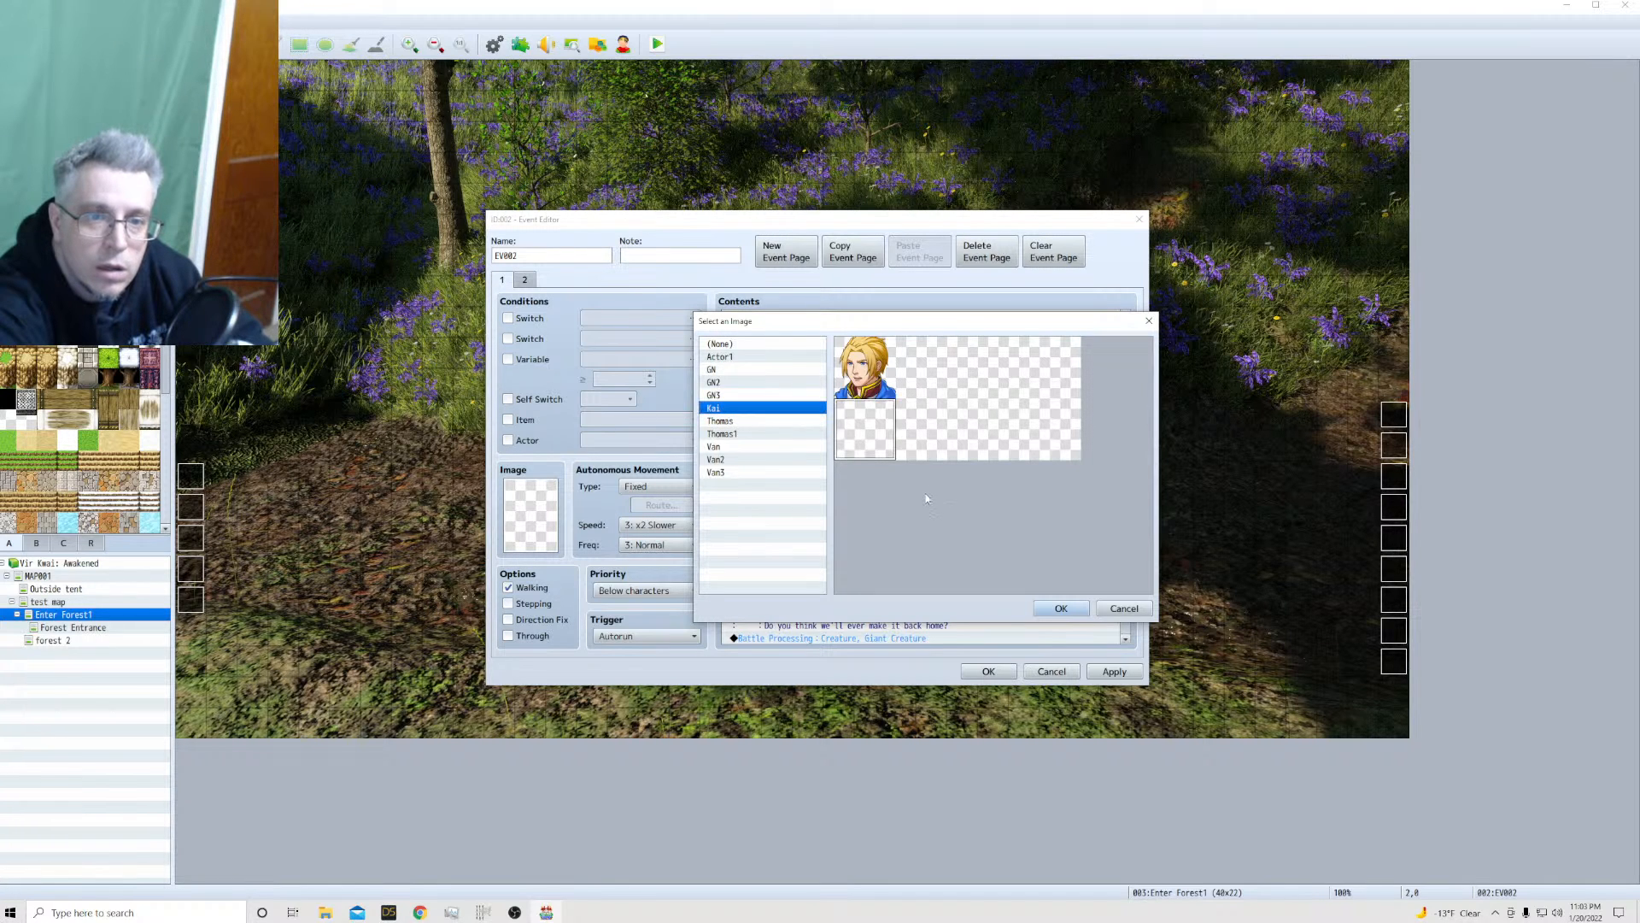
left_click(1063, 605)
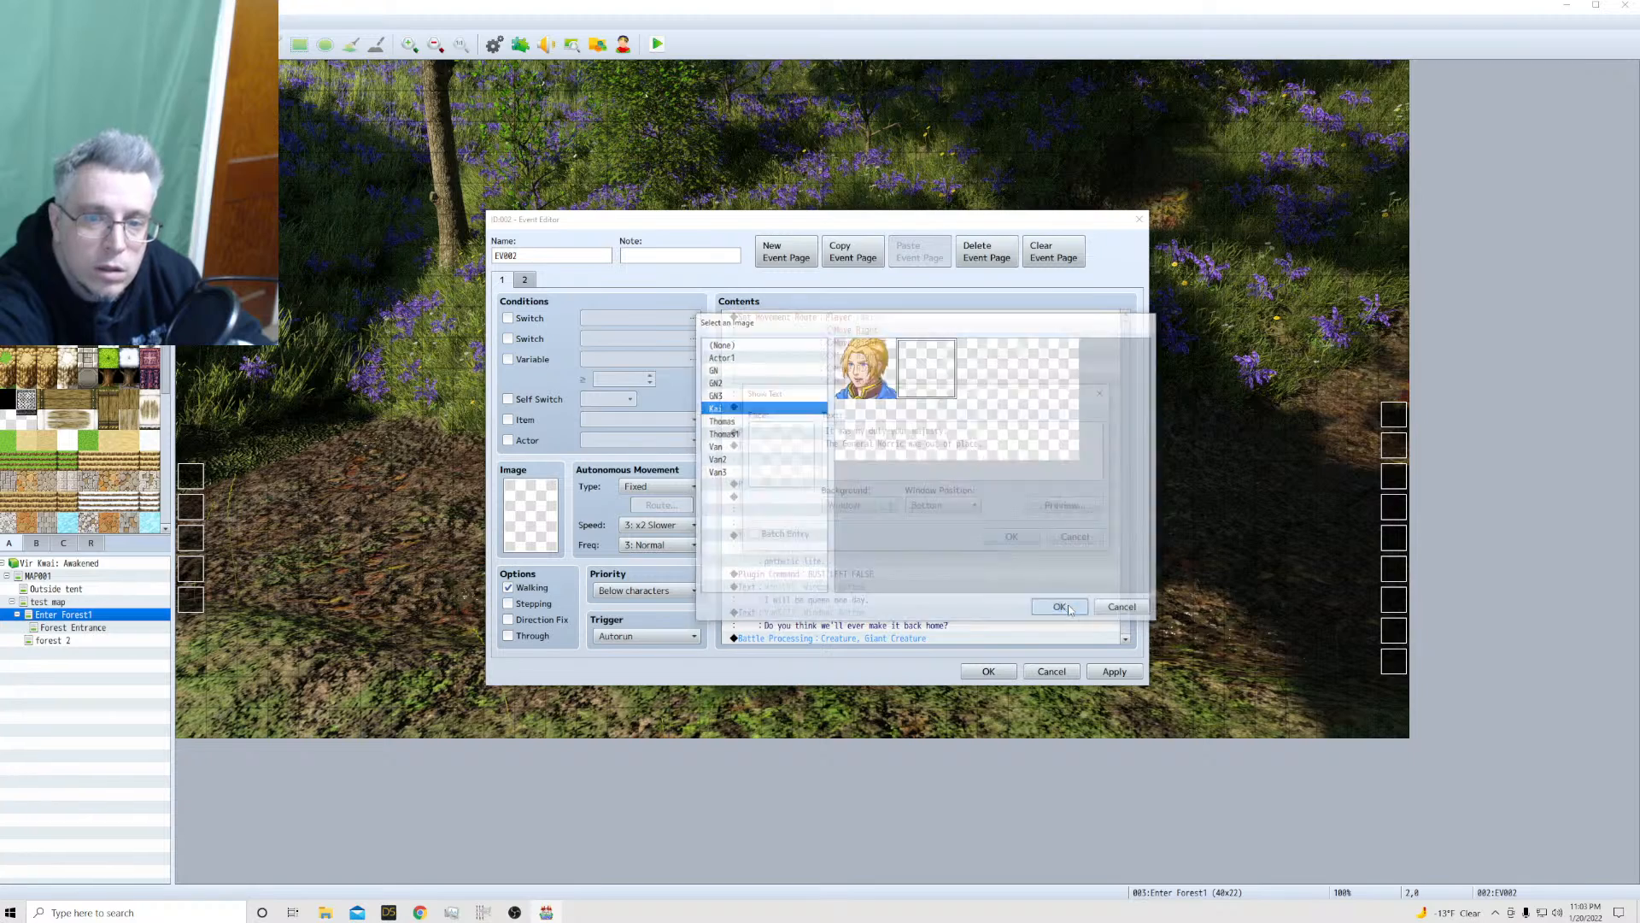
left_click(1017, 535)
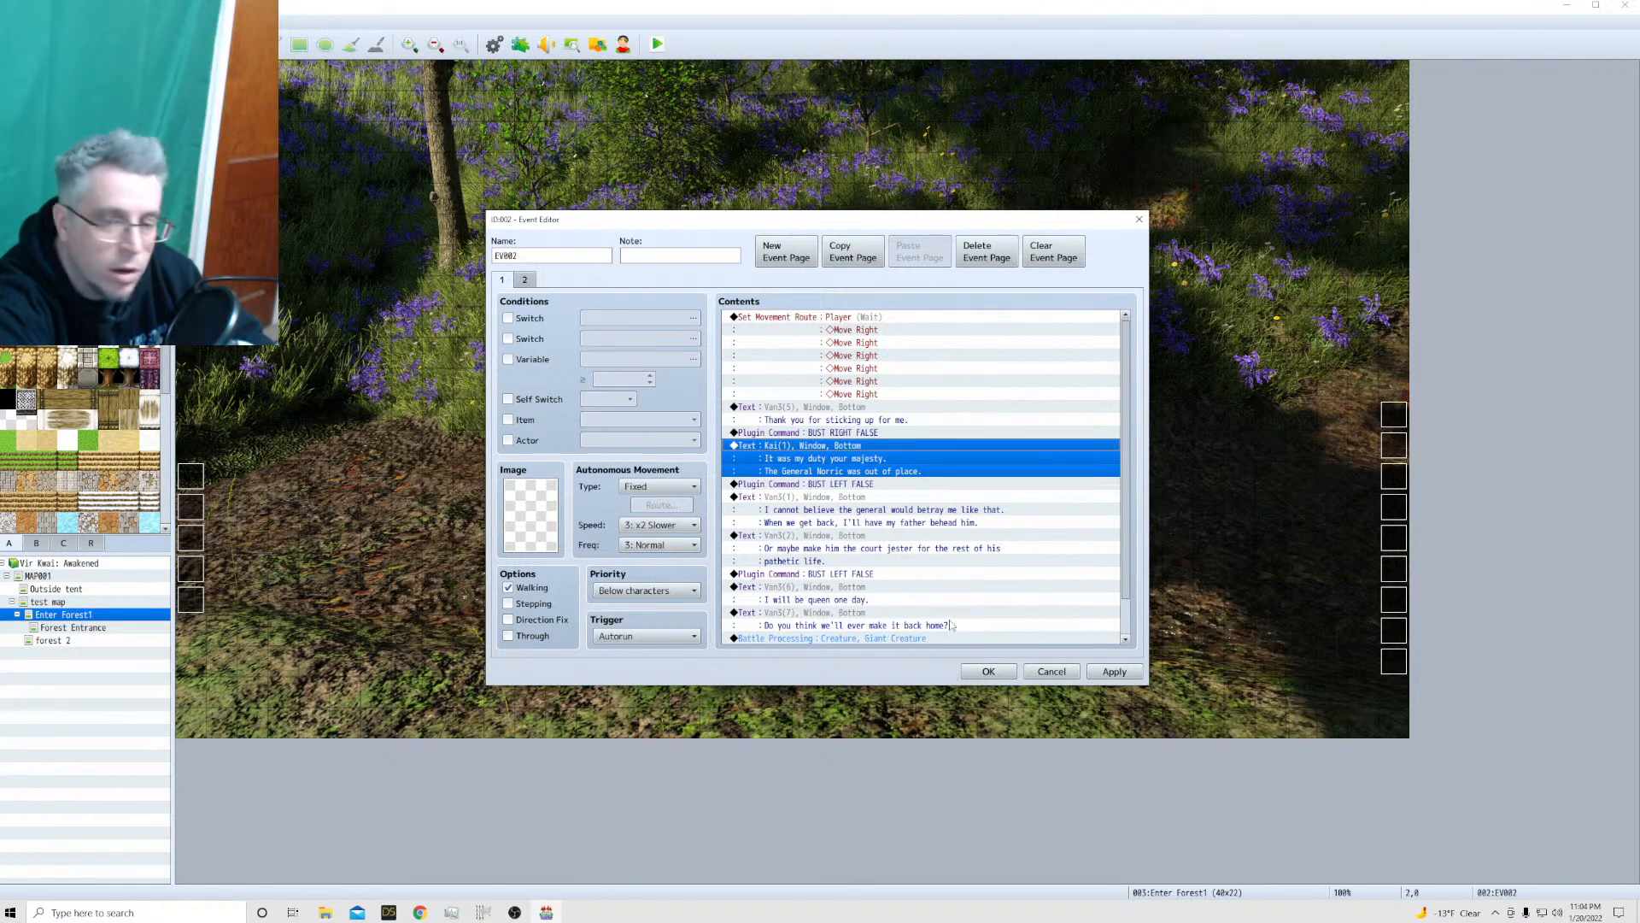
left_click(988, 671)
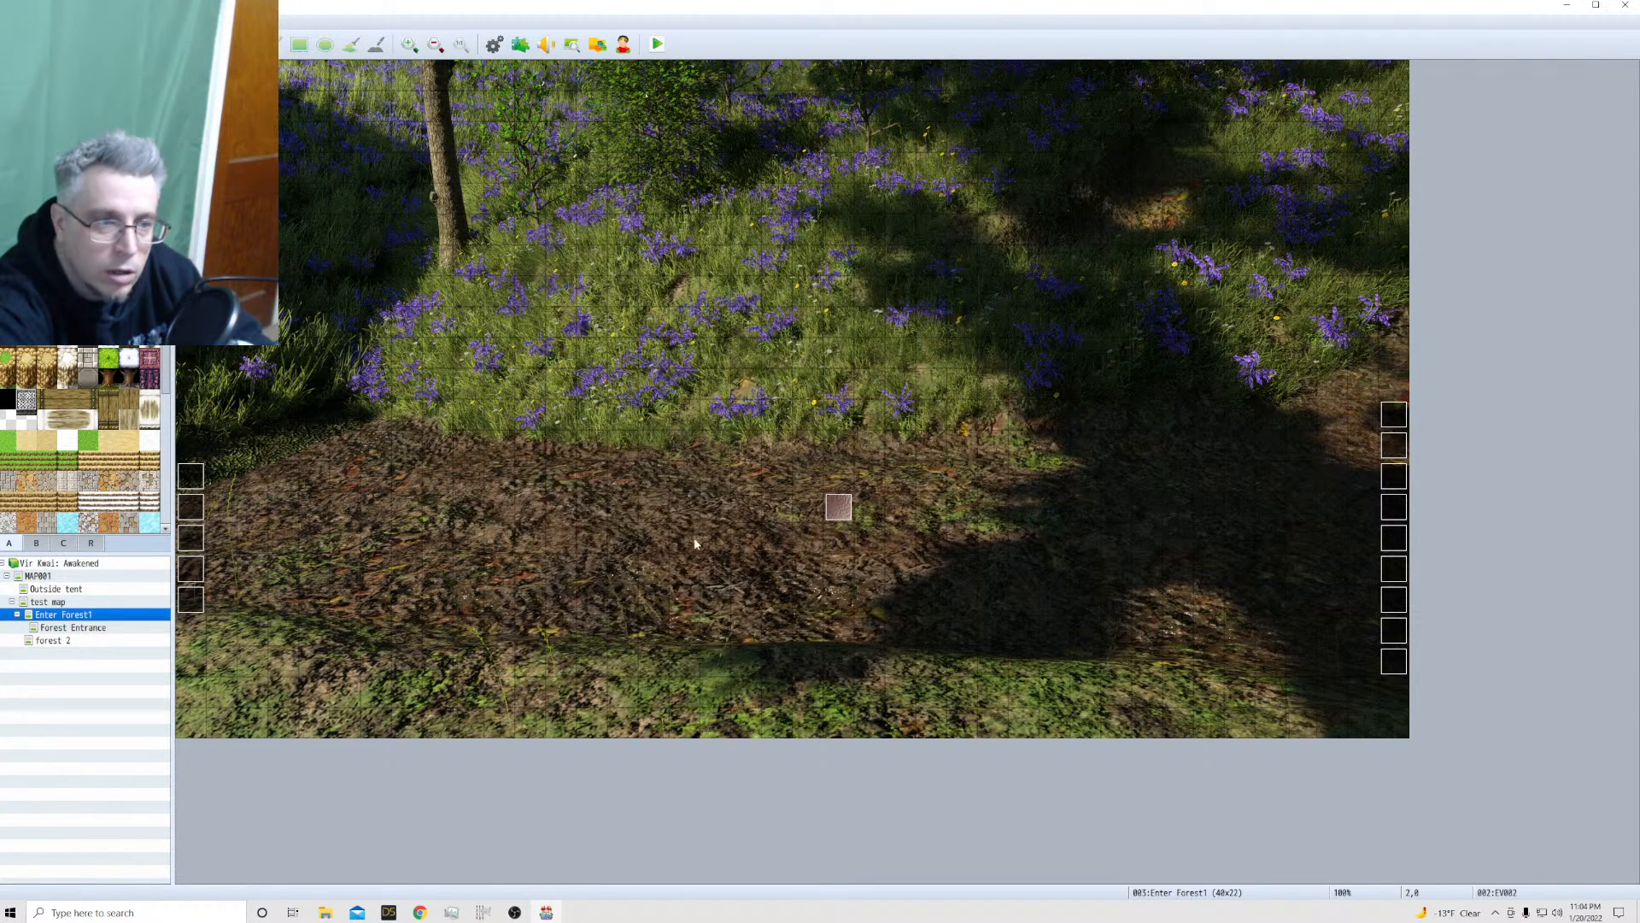
Save the changes to the game and launch a playtest into the opening tent scene
left_click(657, 44)
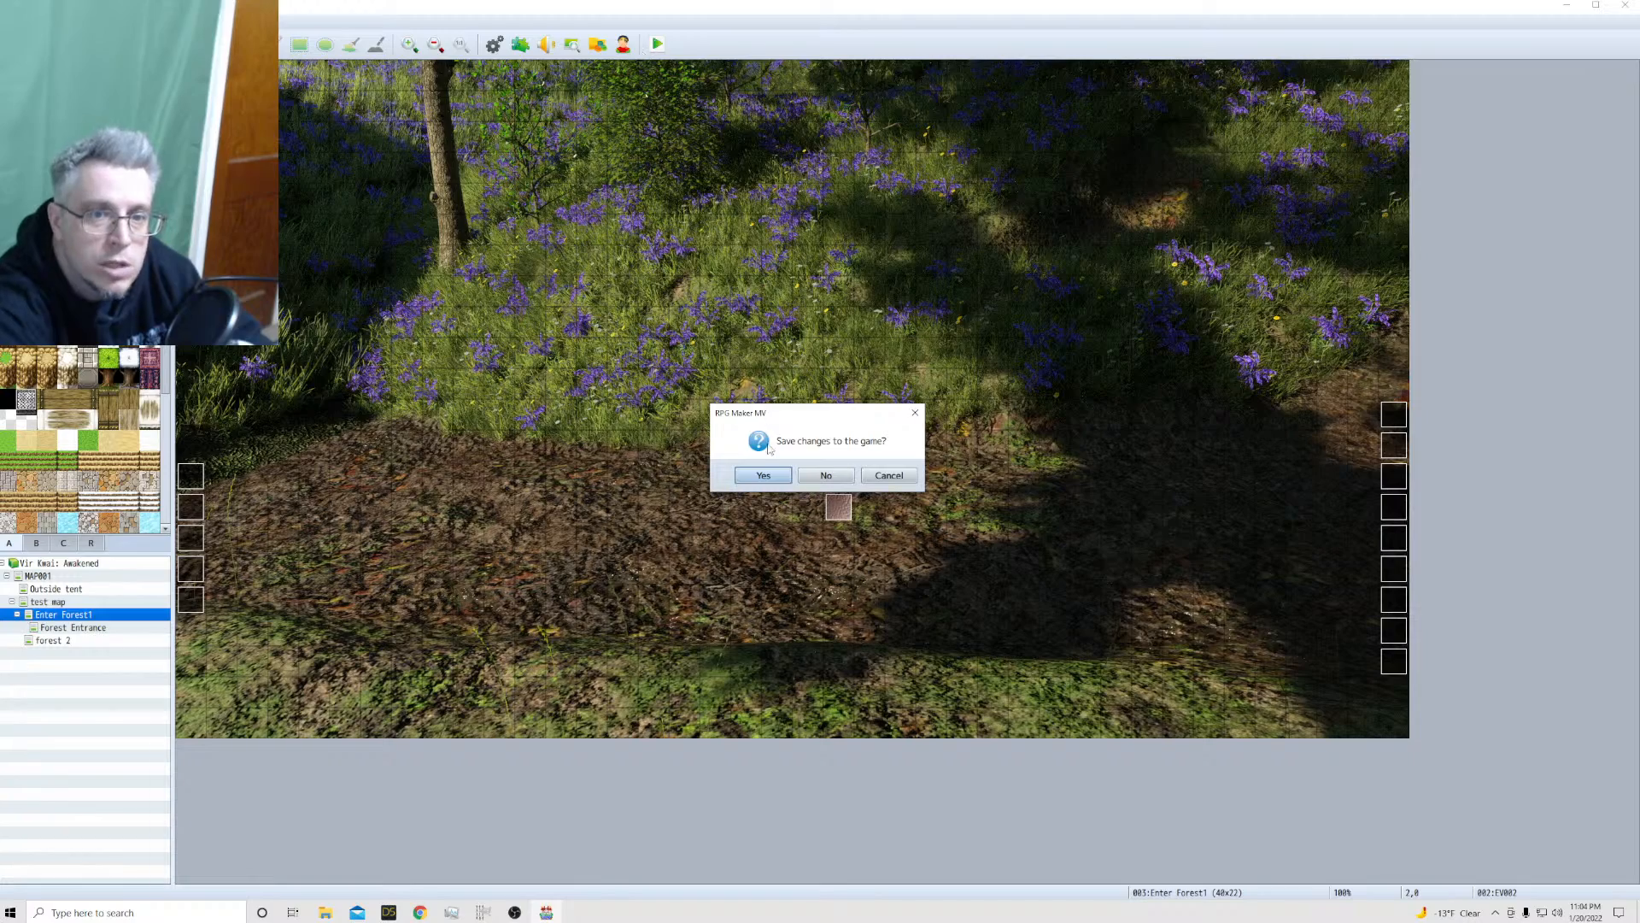
left_click(763, 475)
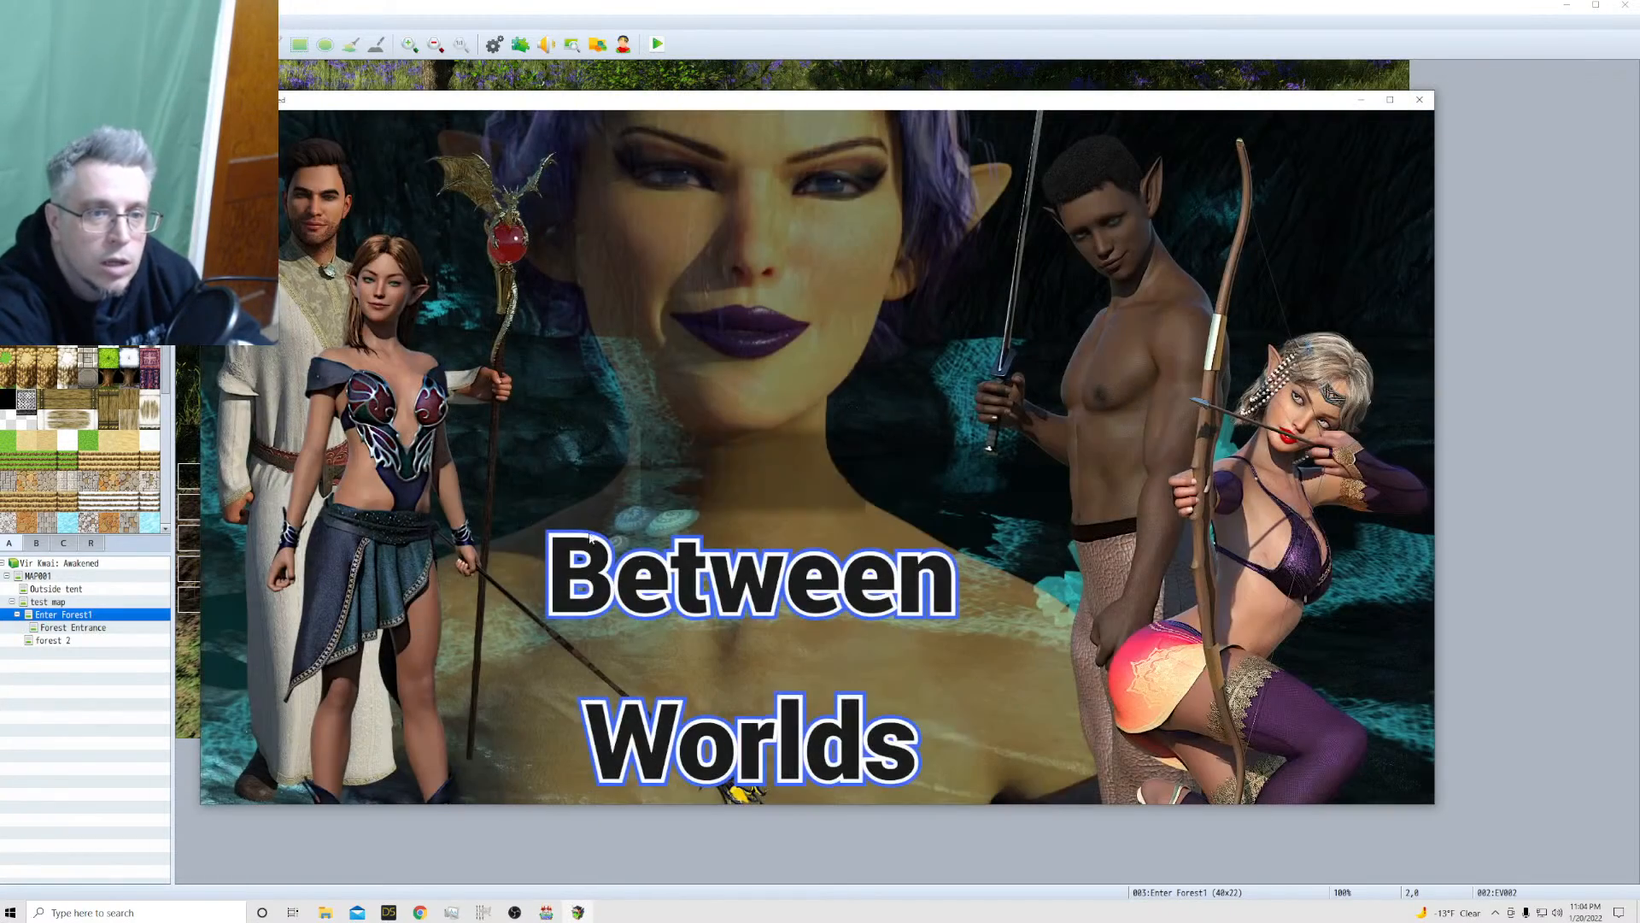
left_click(683, 443)
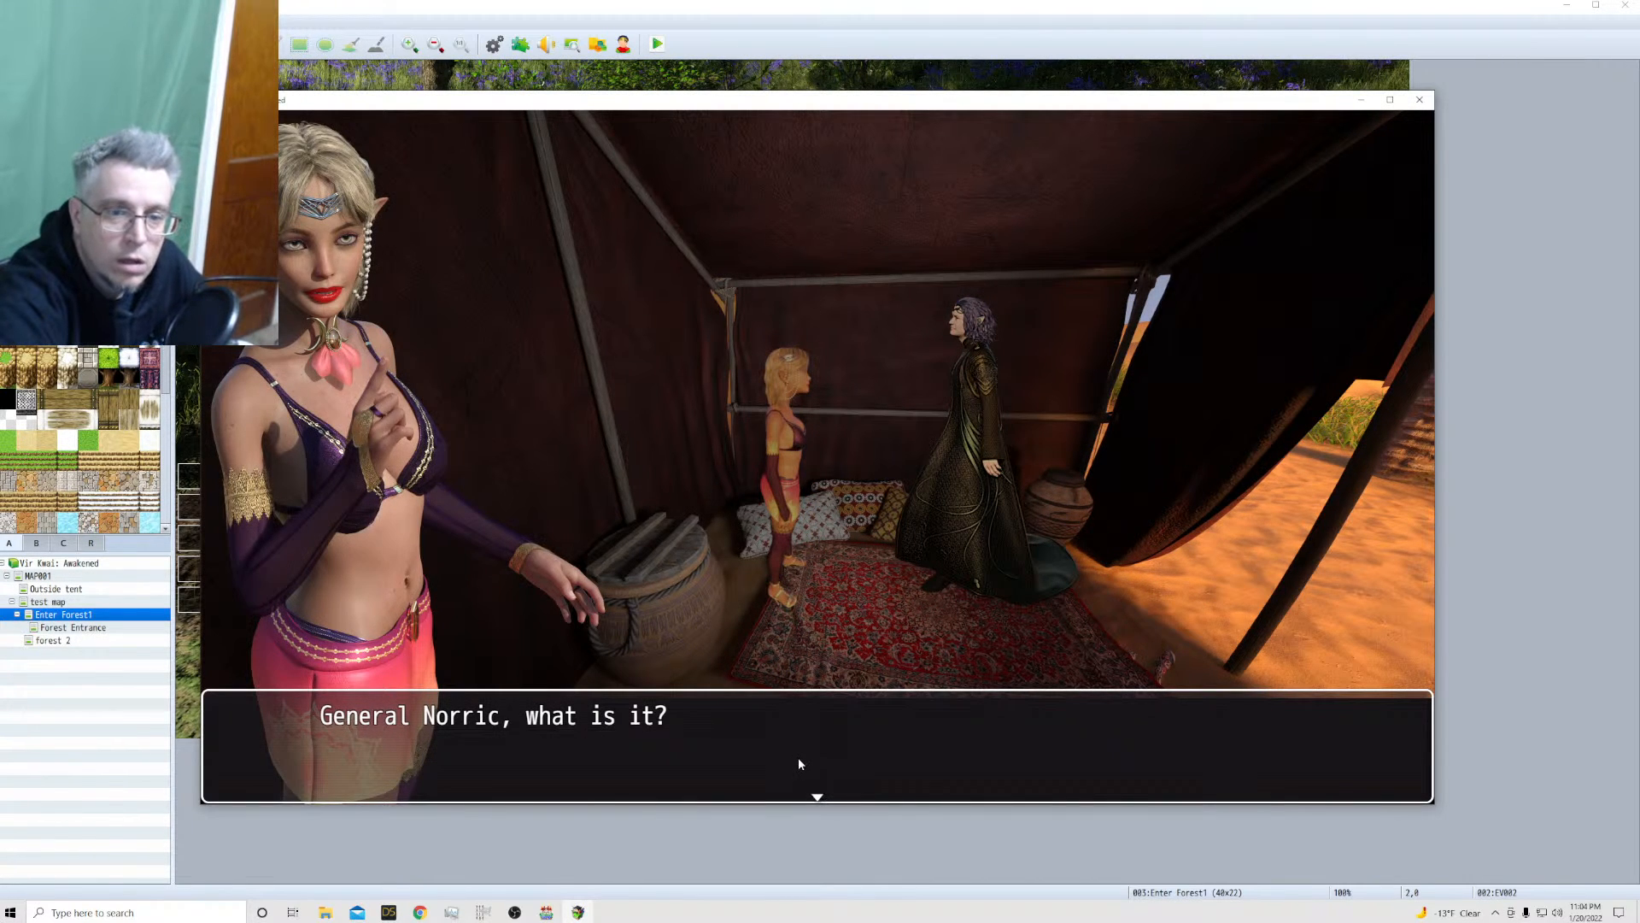
Advance through the opening tent conversation between the princess and General Norric until General Norric leaves
left_click(798, 757)
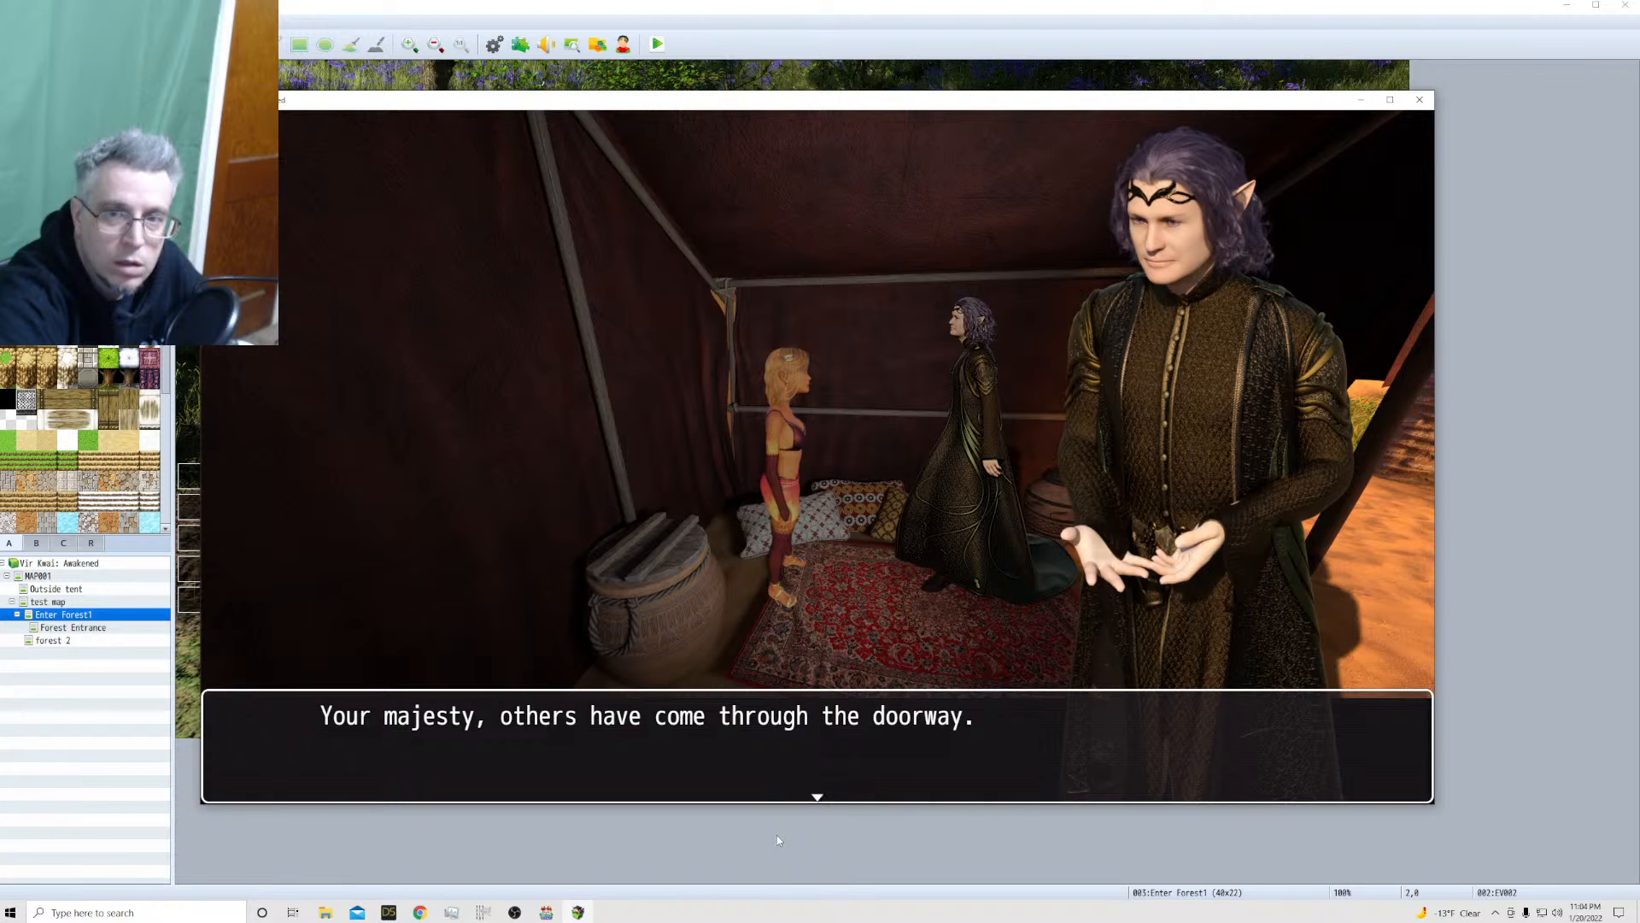
left_click(776, 836)
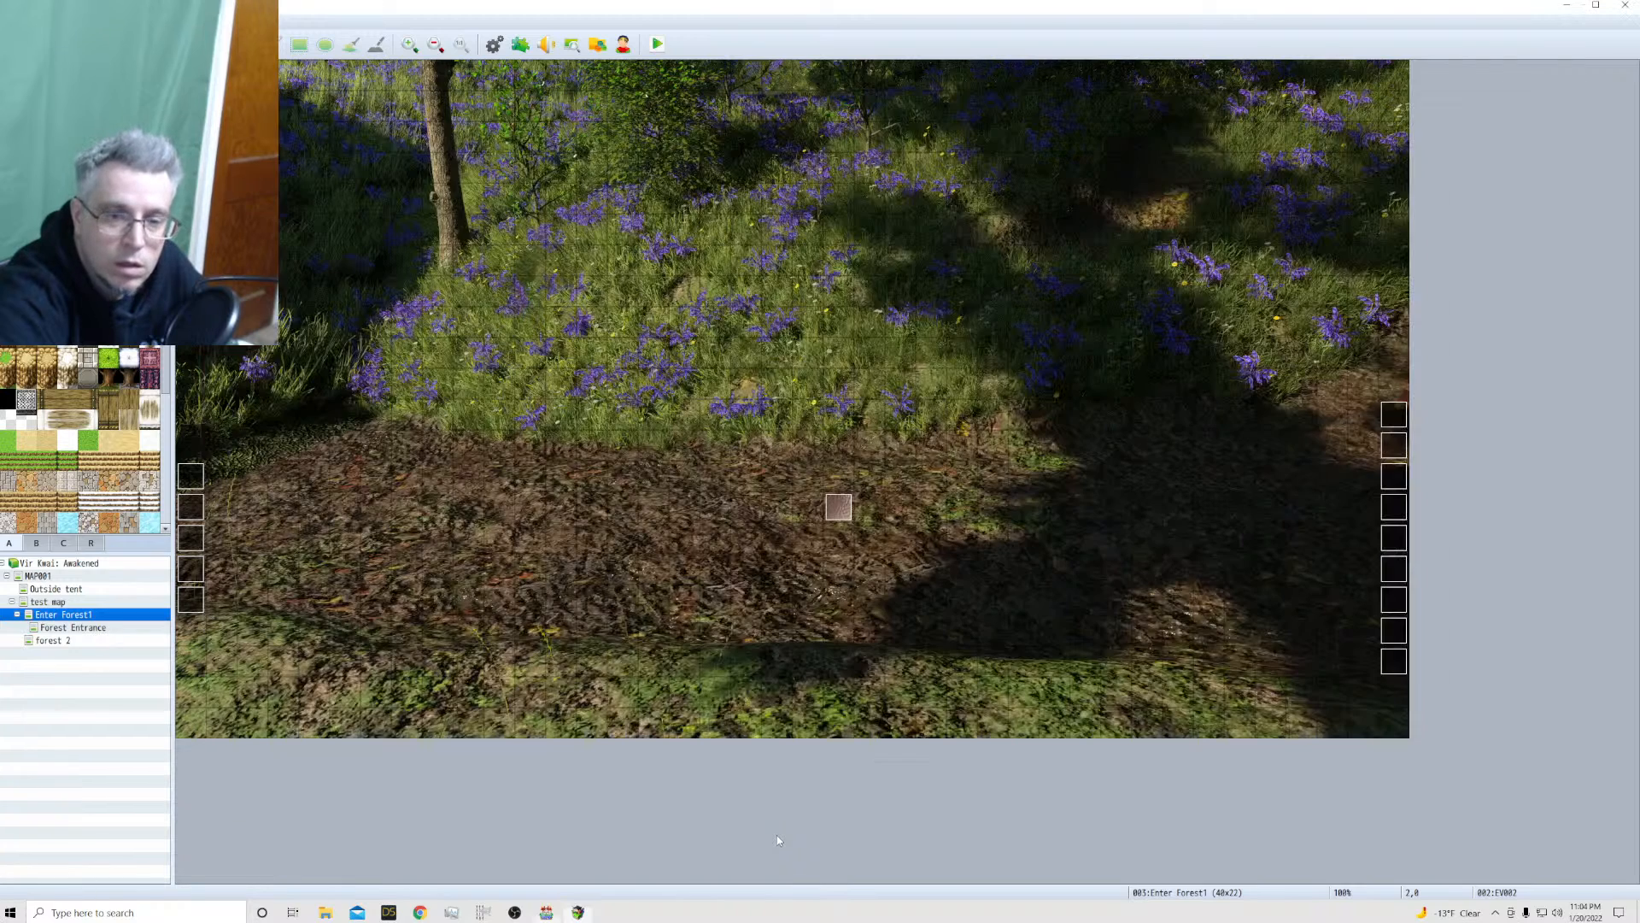
left_click(591, 911)
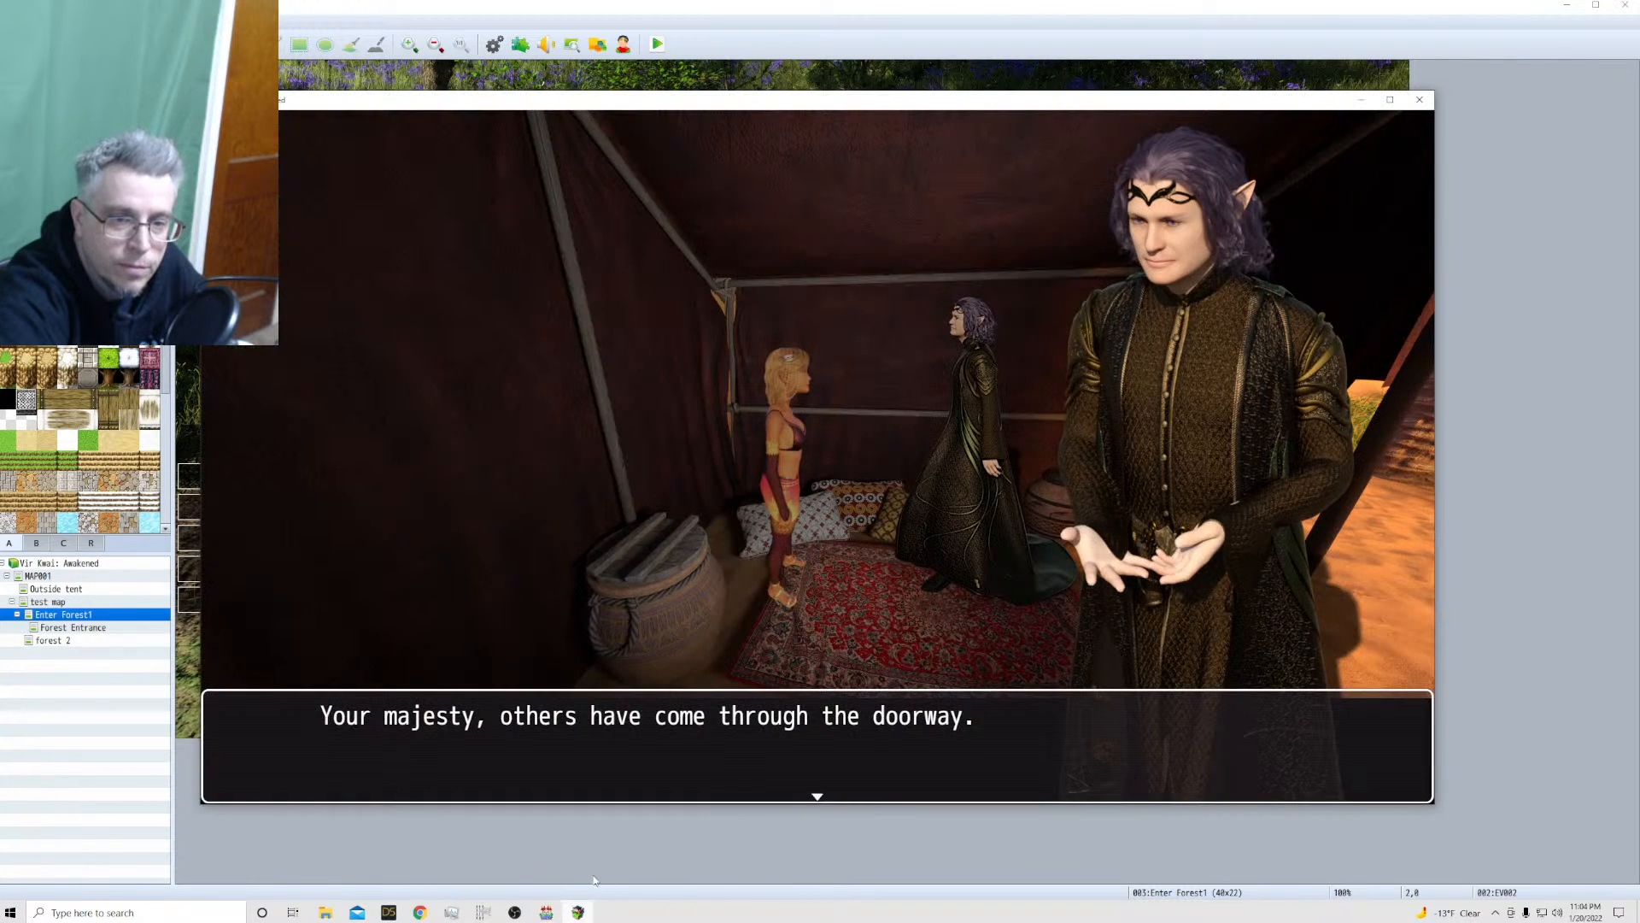
left_click(732, 746)
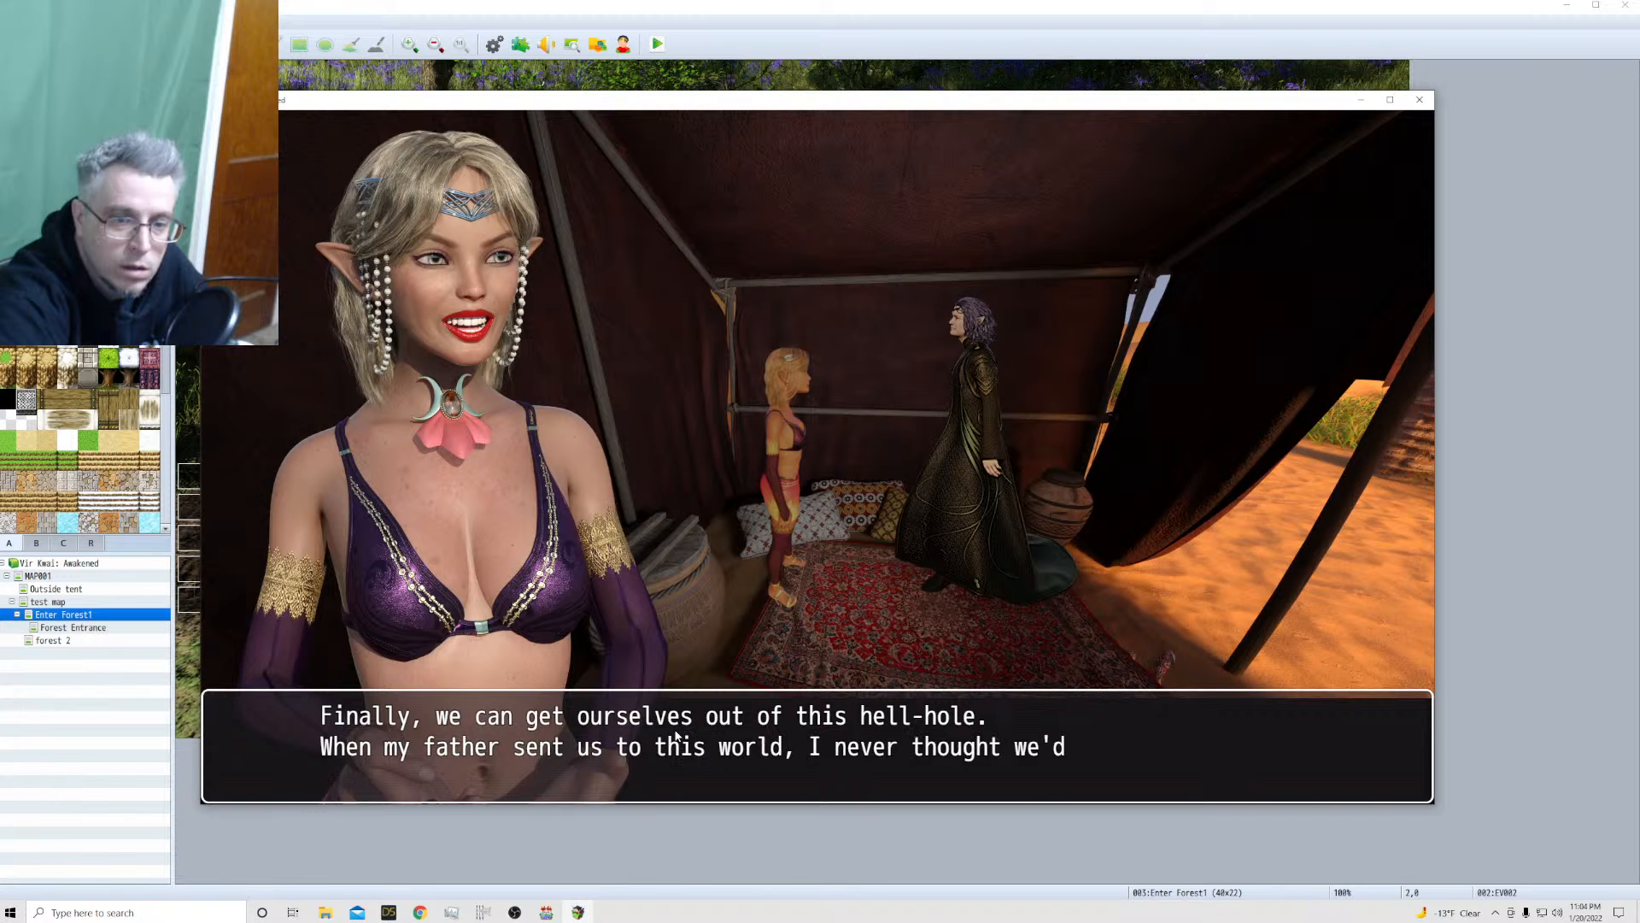
left_click(785, 734)
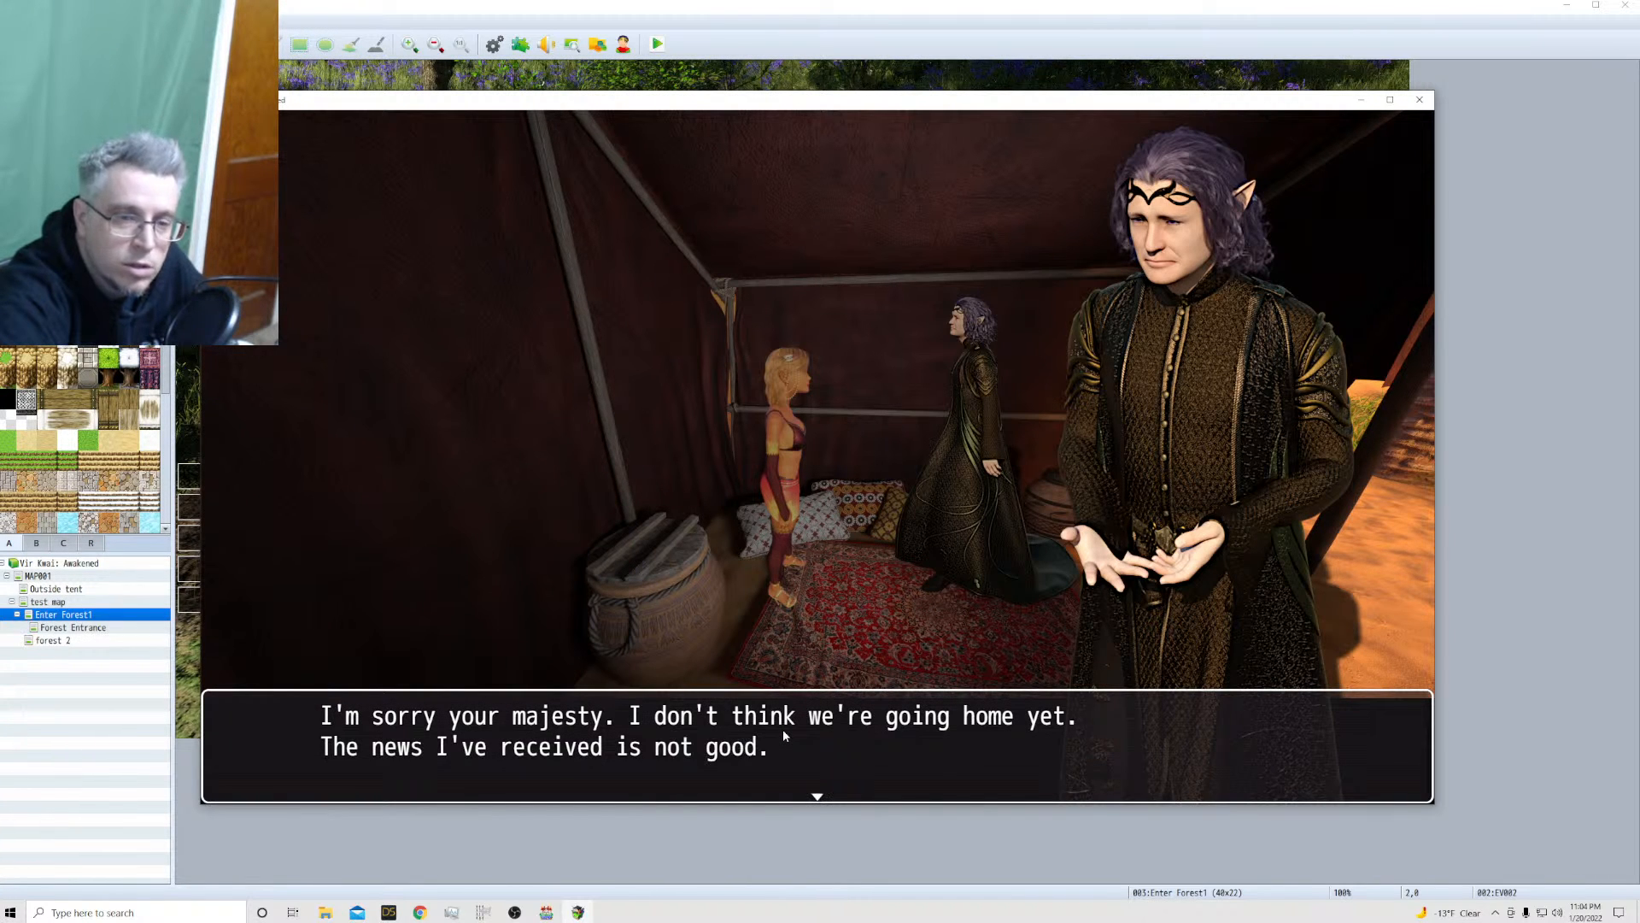
left_click(784, 732)
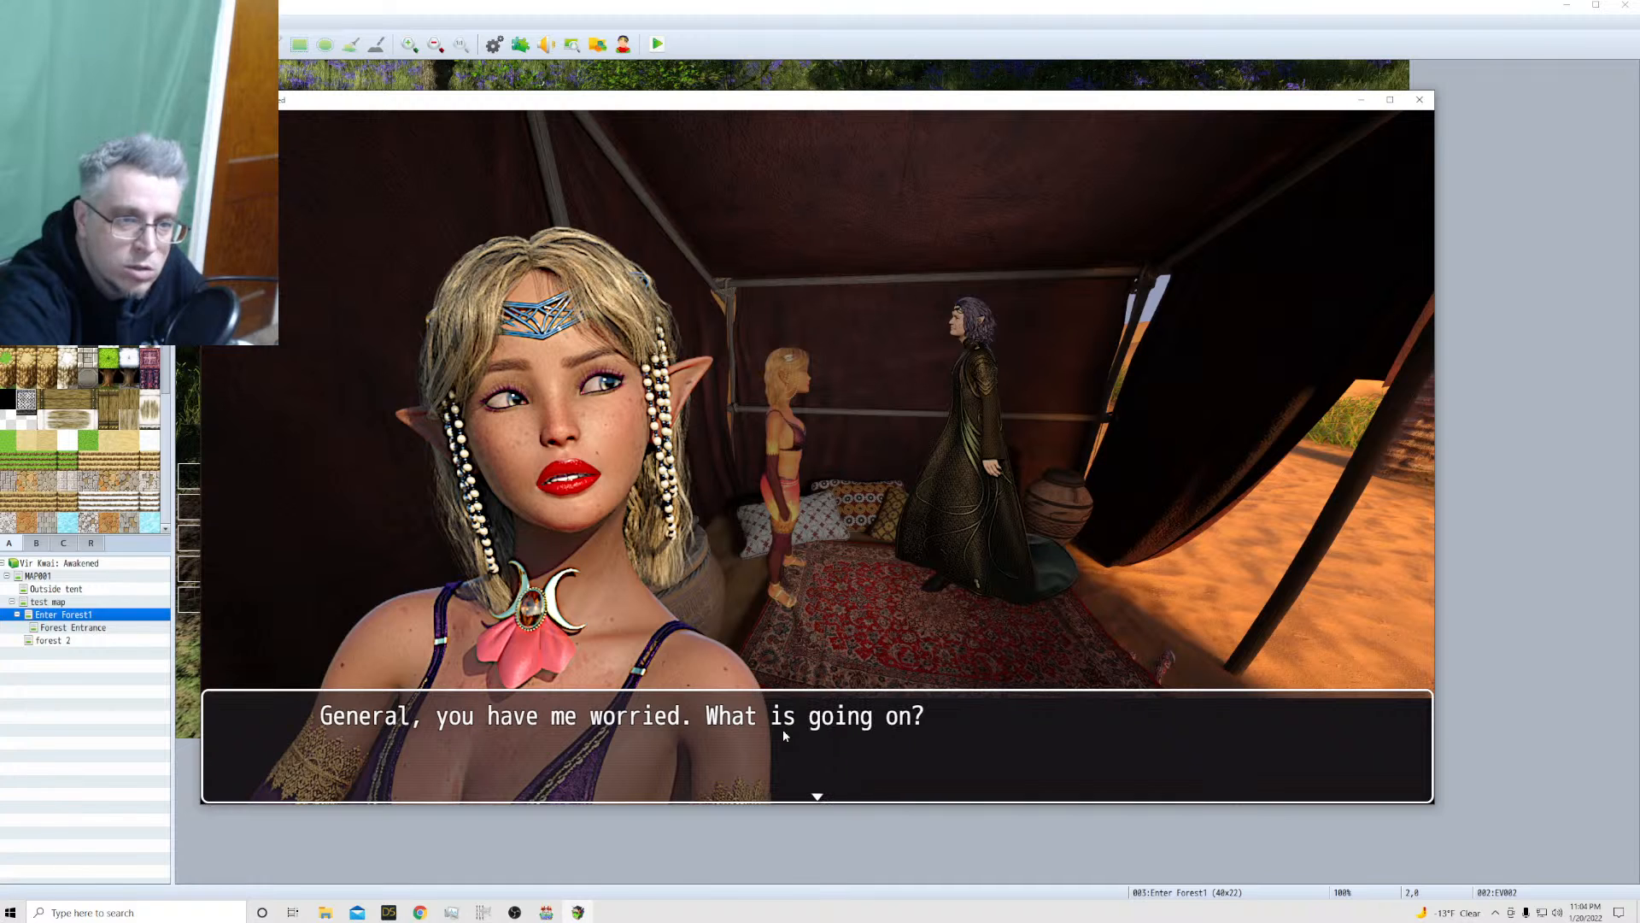
left_click(785, 735)
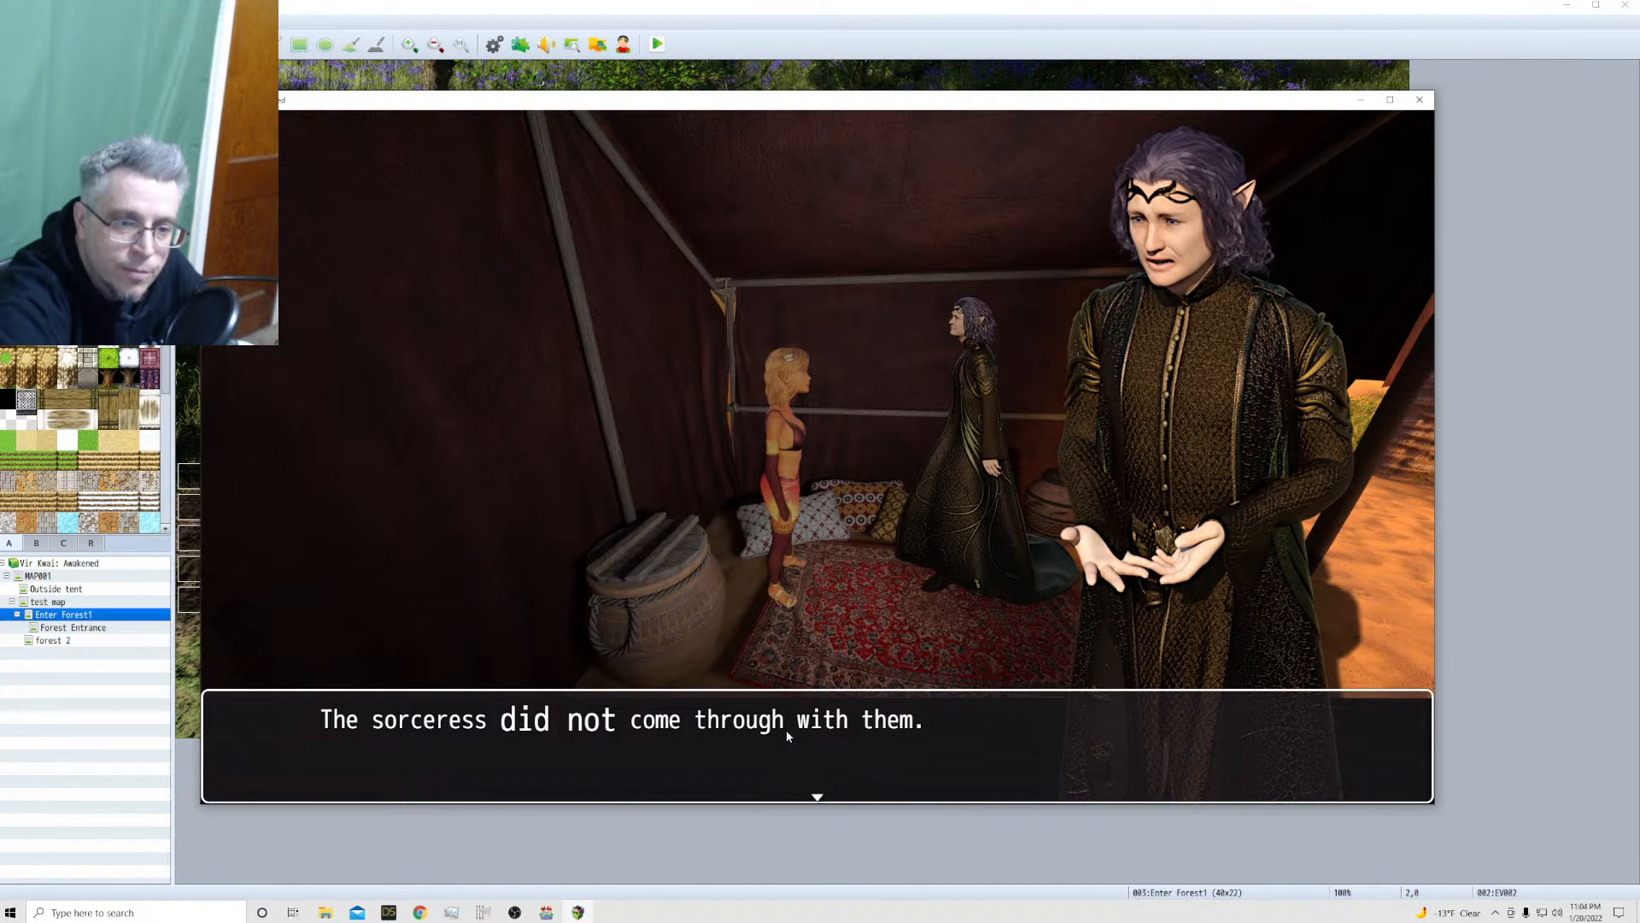
left_click(787, 732)
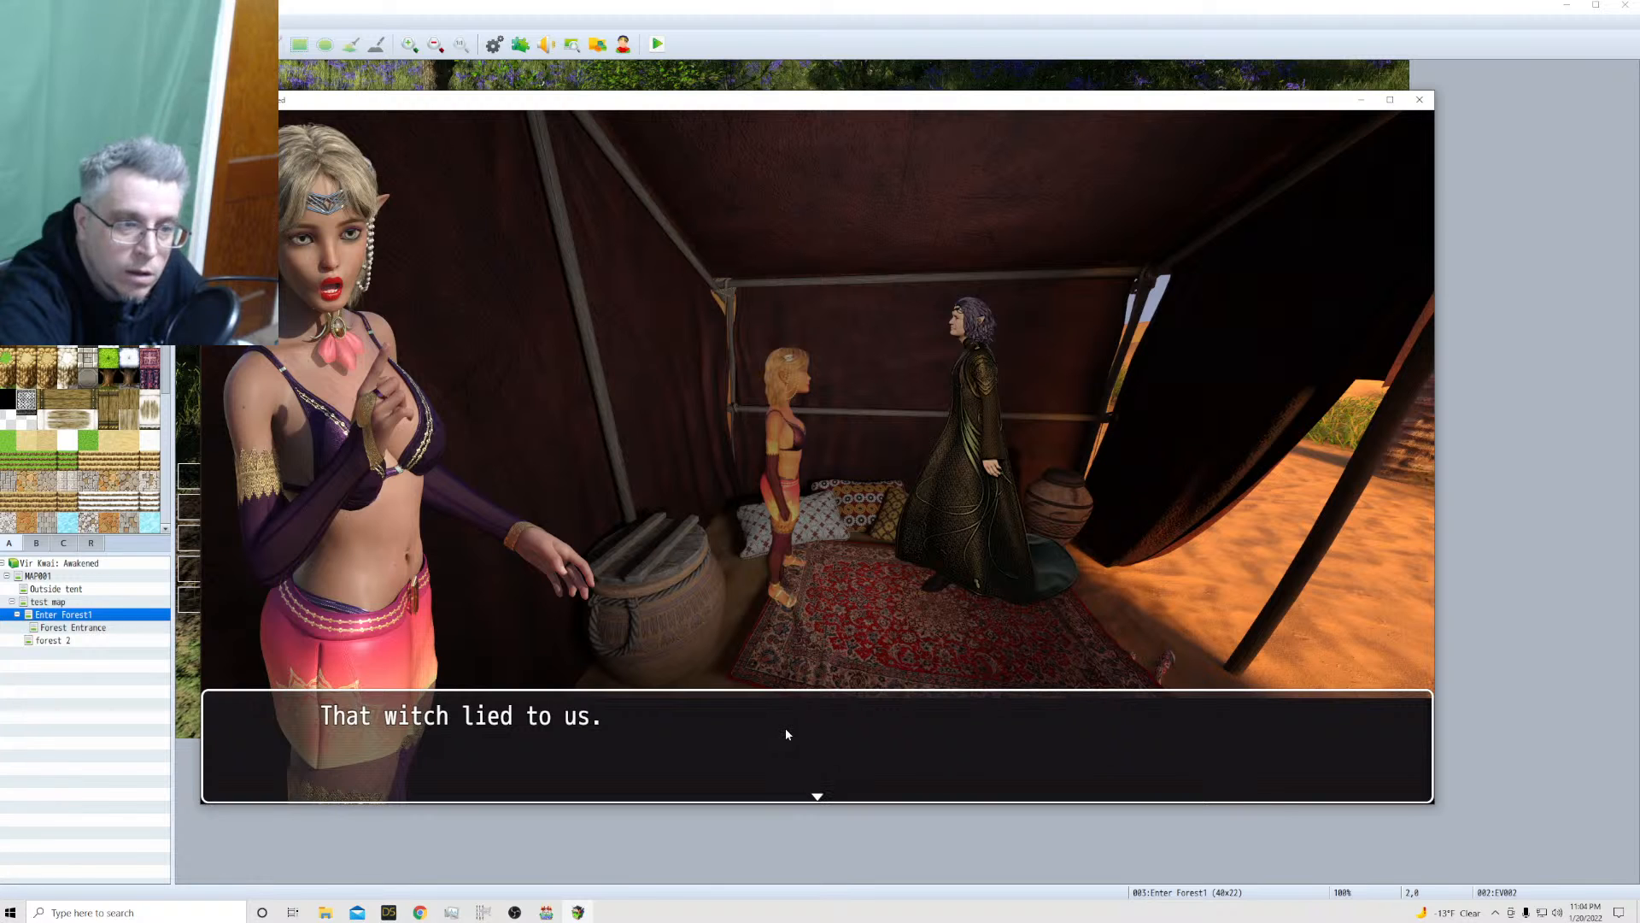
left_click(786, 732)
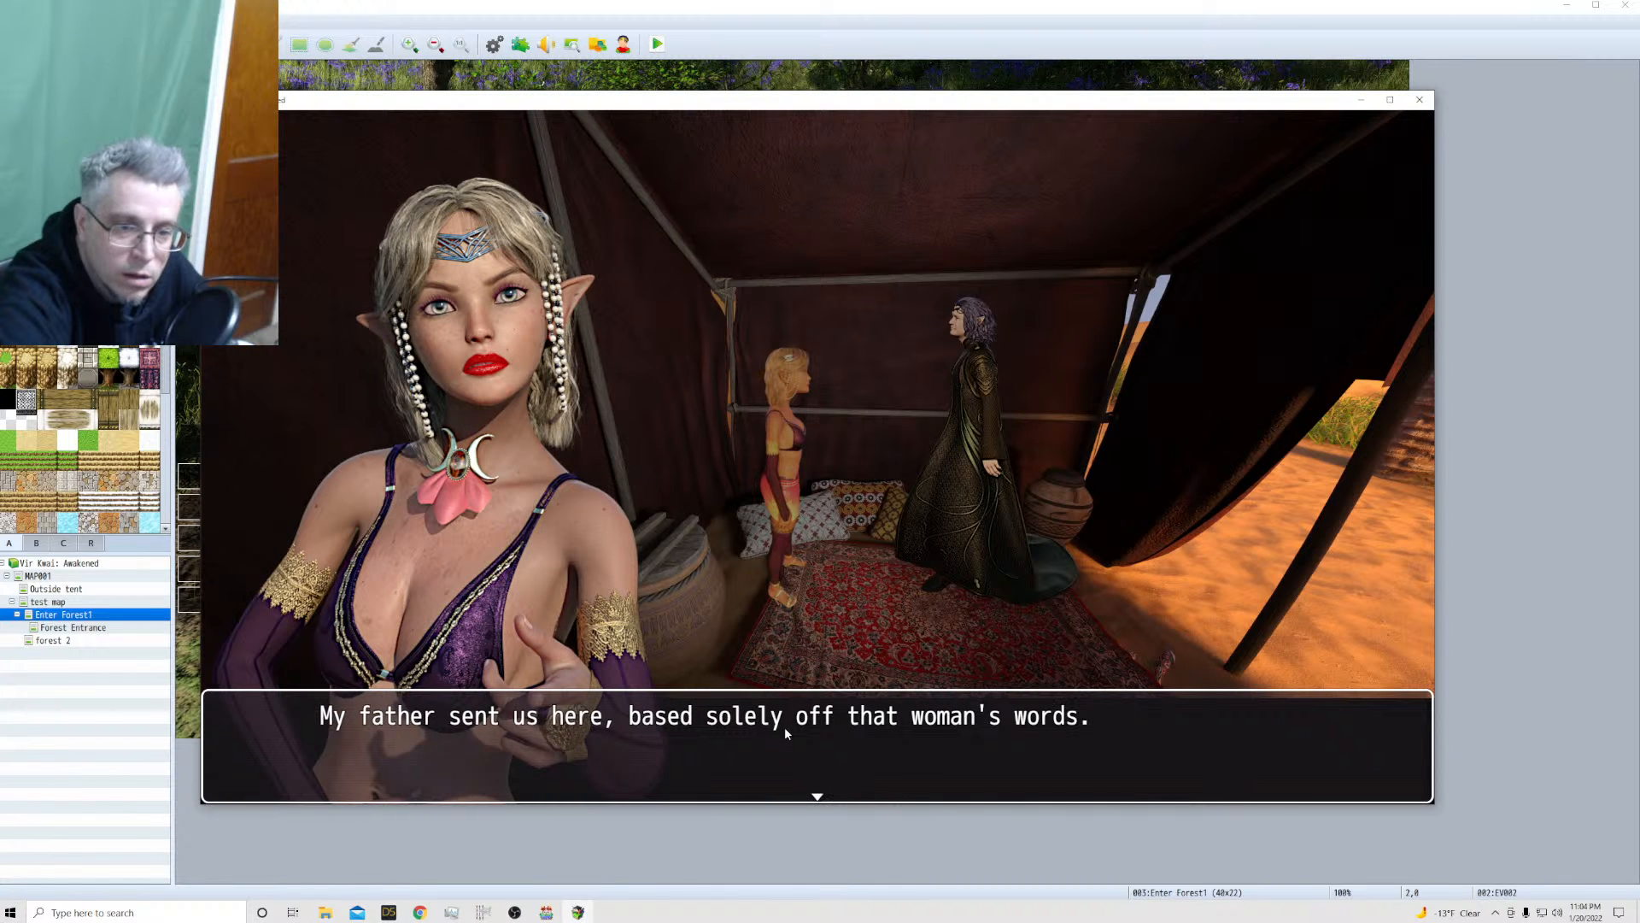
left_click(785, 726)
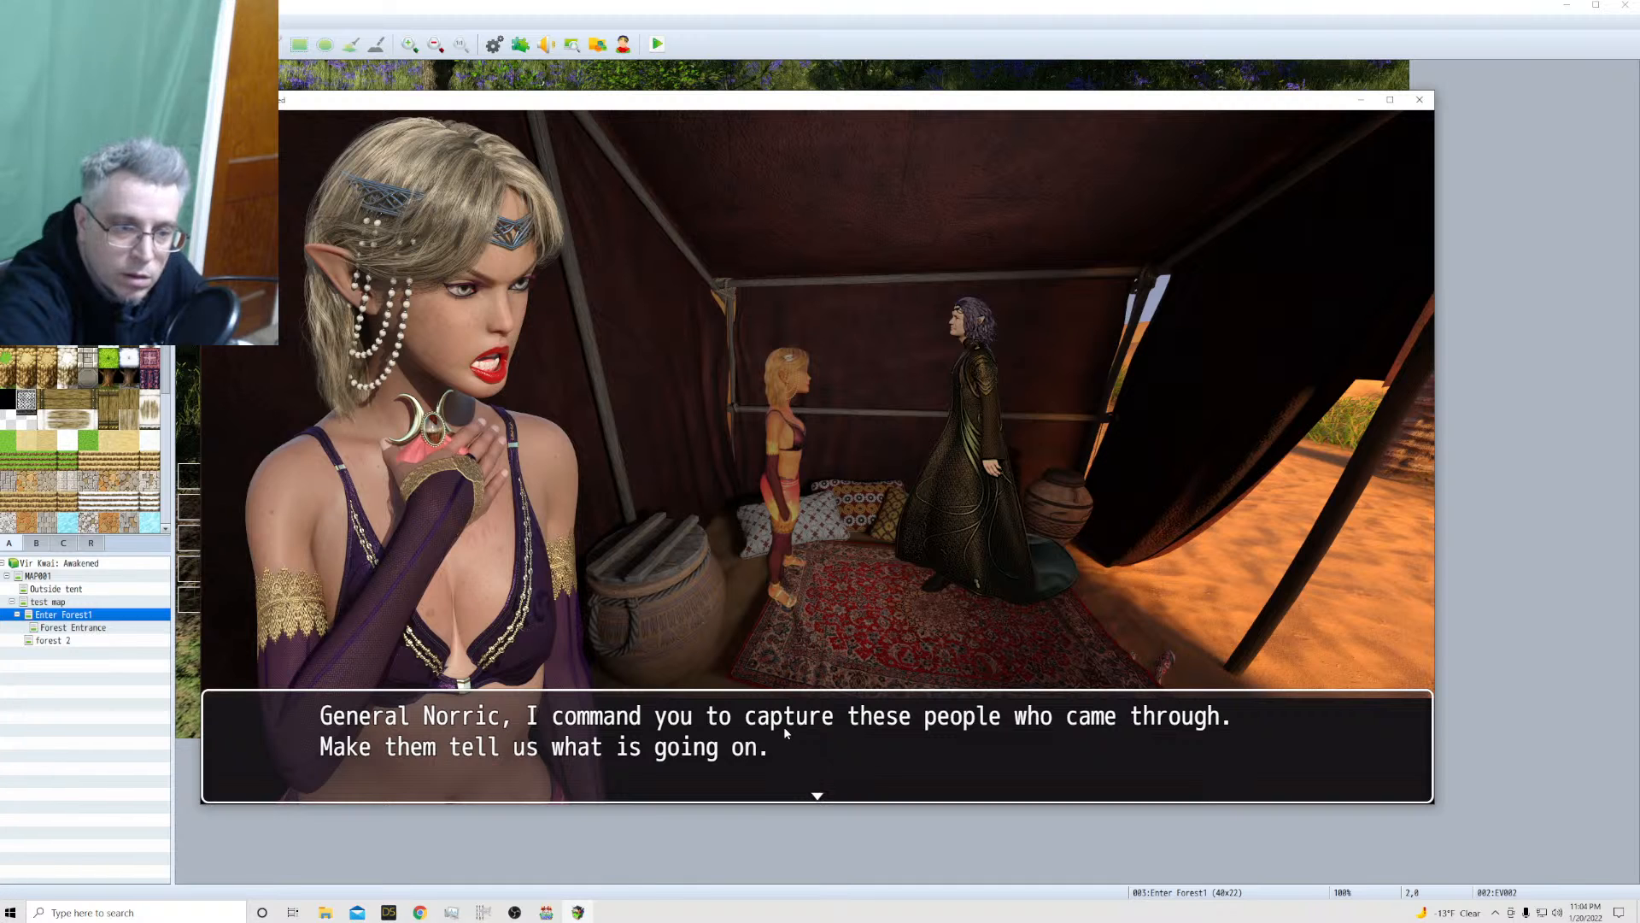
left_click(784, 728)
left_click(786, 733)
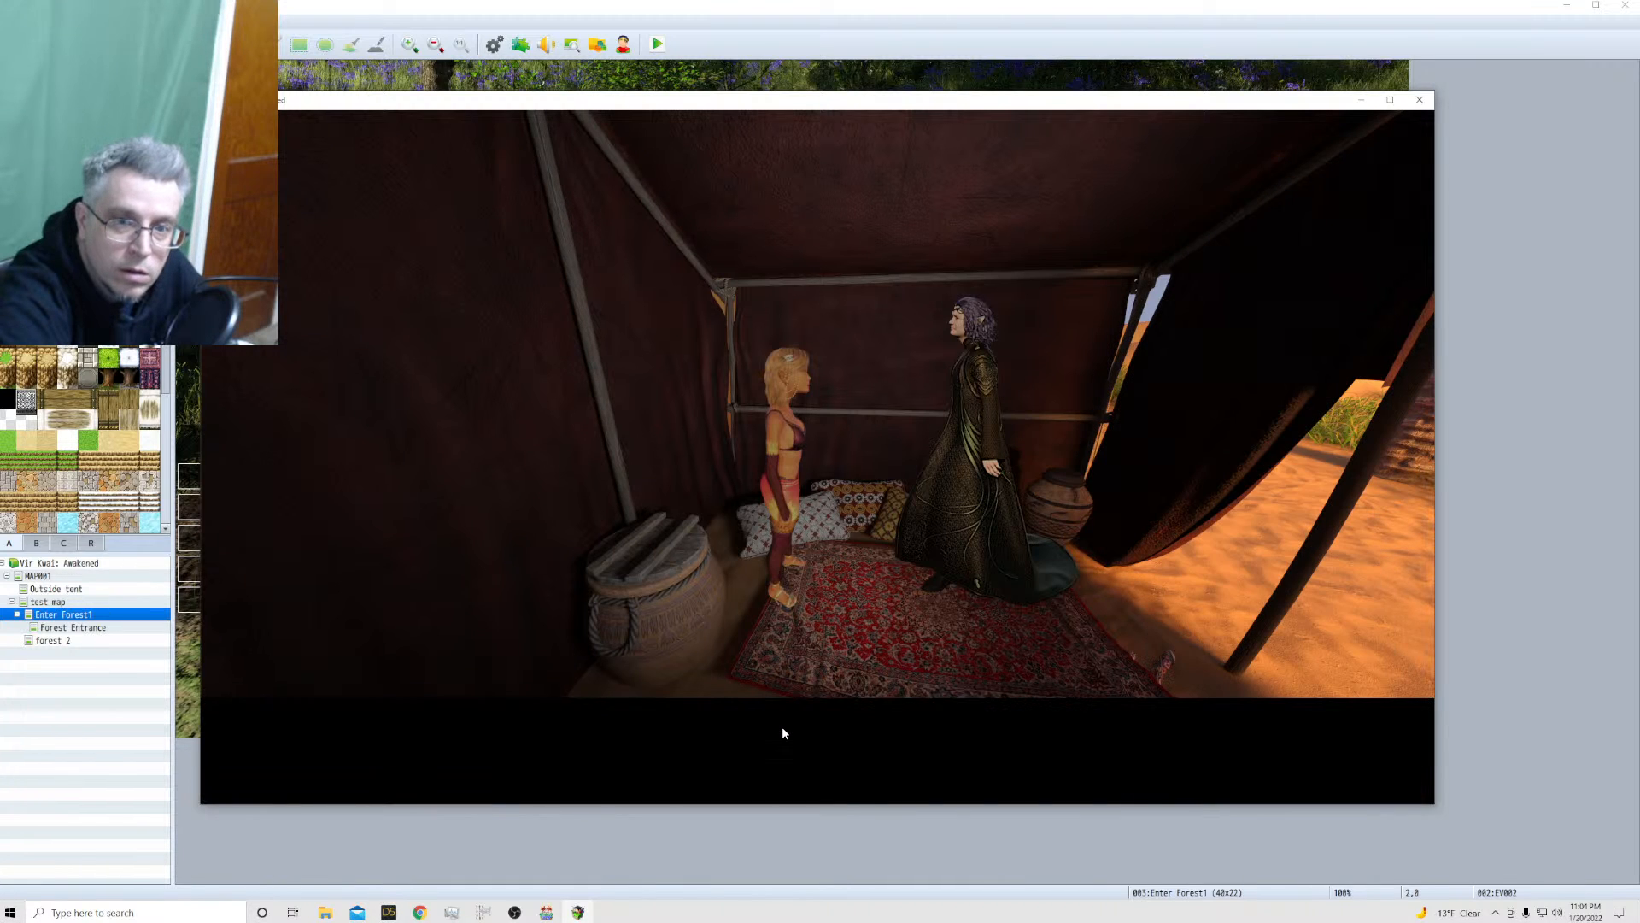
left_click(783, 733)
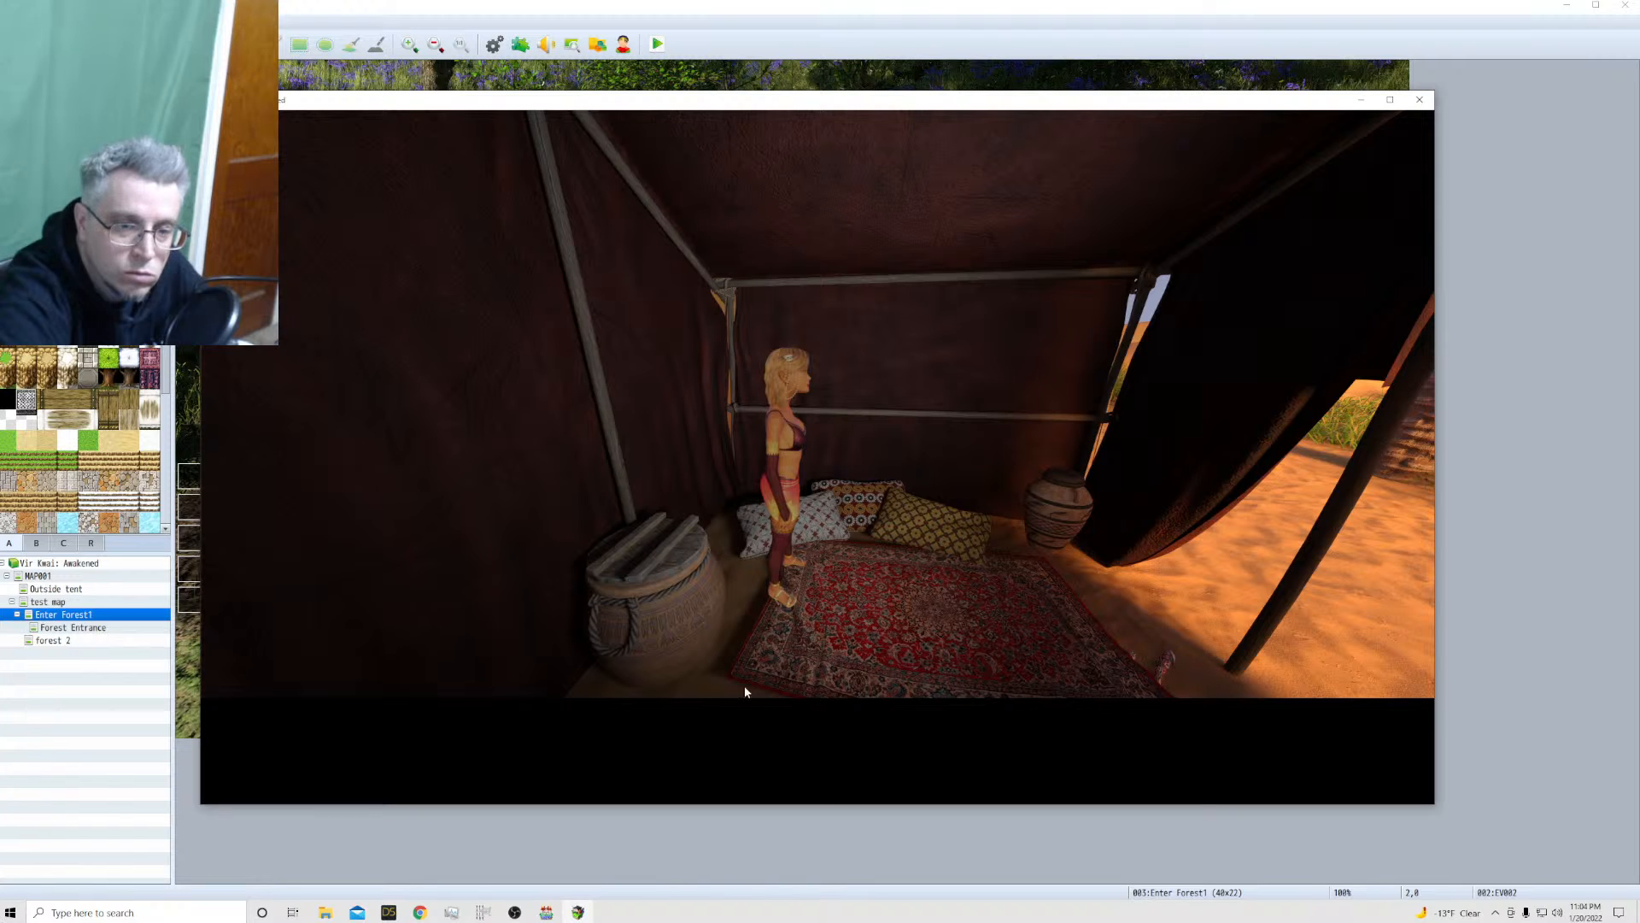
Move the princess out of the tent and advance the camp confrontation dialogue up to the soldiers' sword clash
left_click(1190, 552)
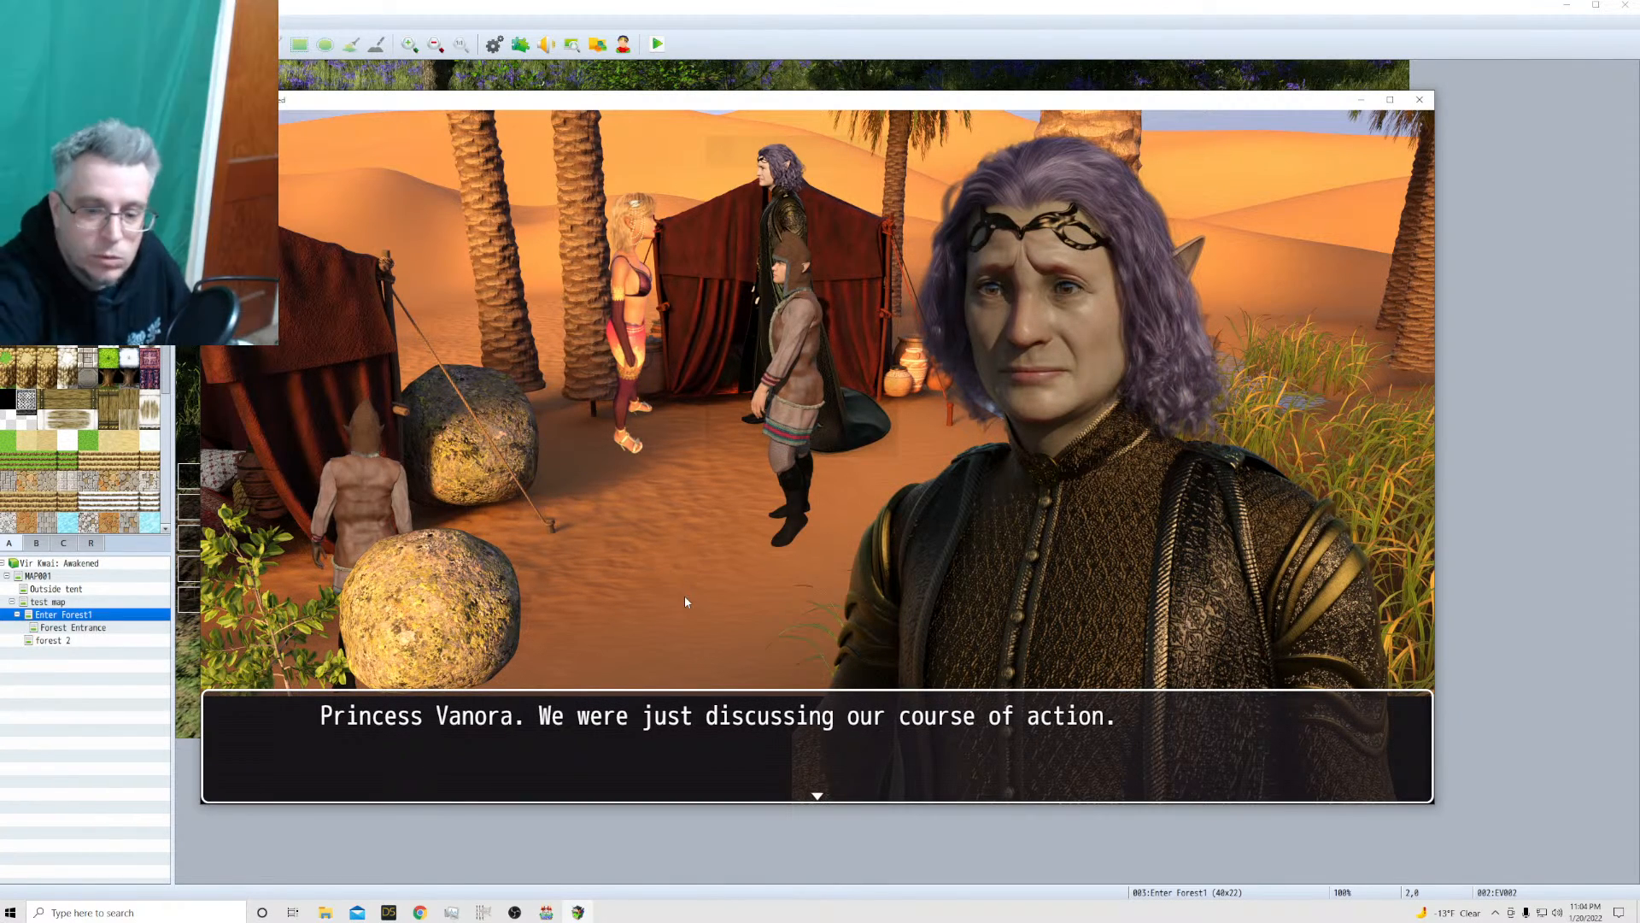
left_click(850, 453)
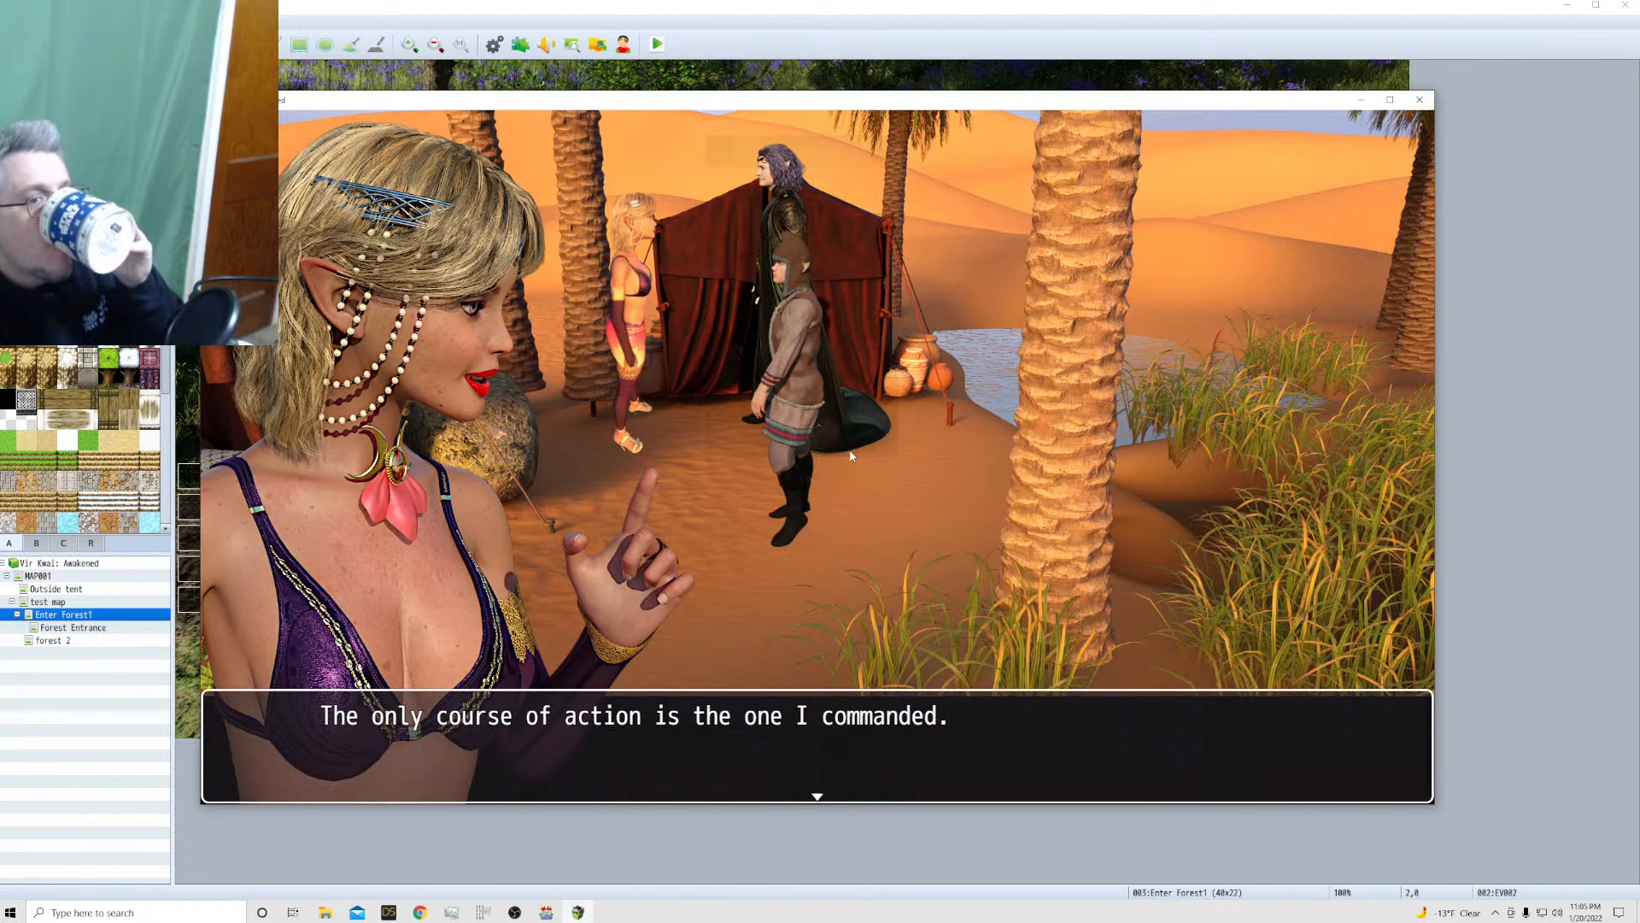
left_click(851, 456)
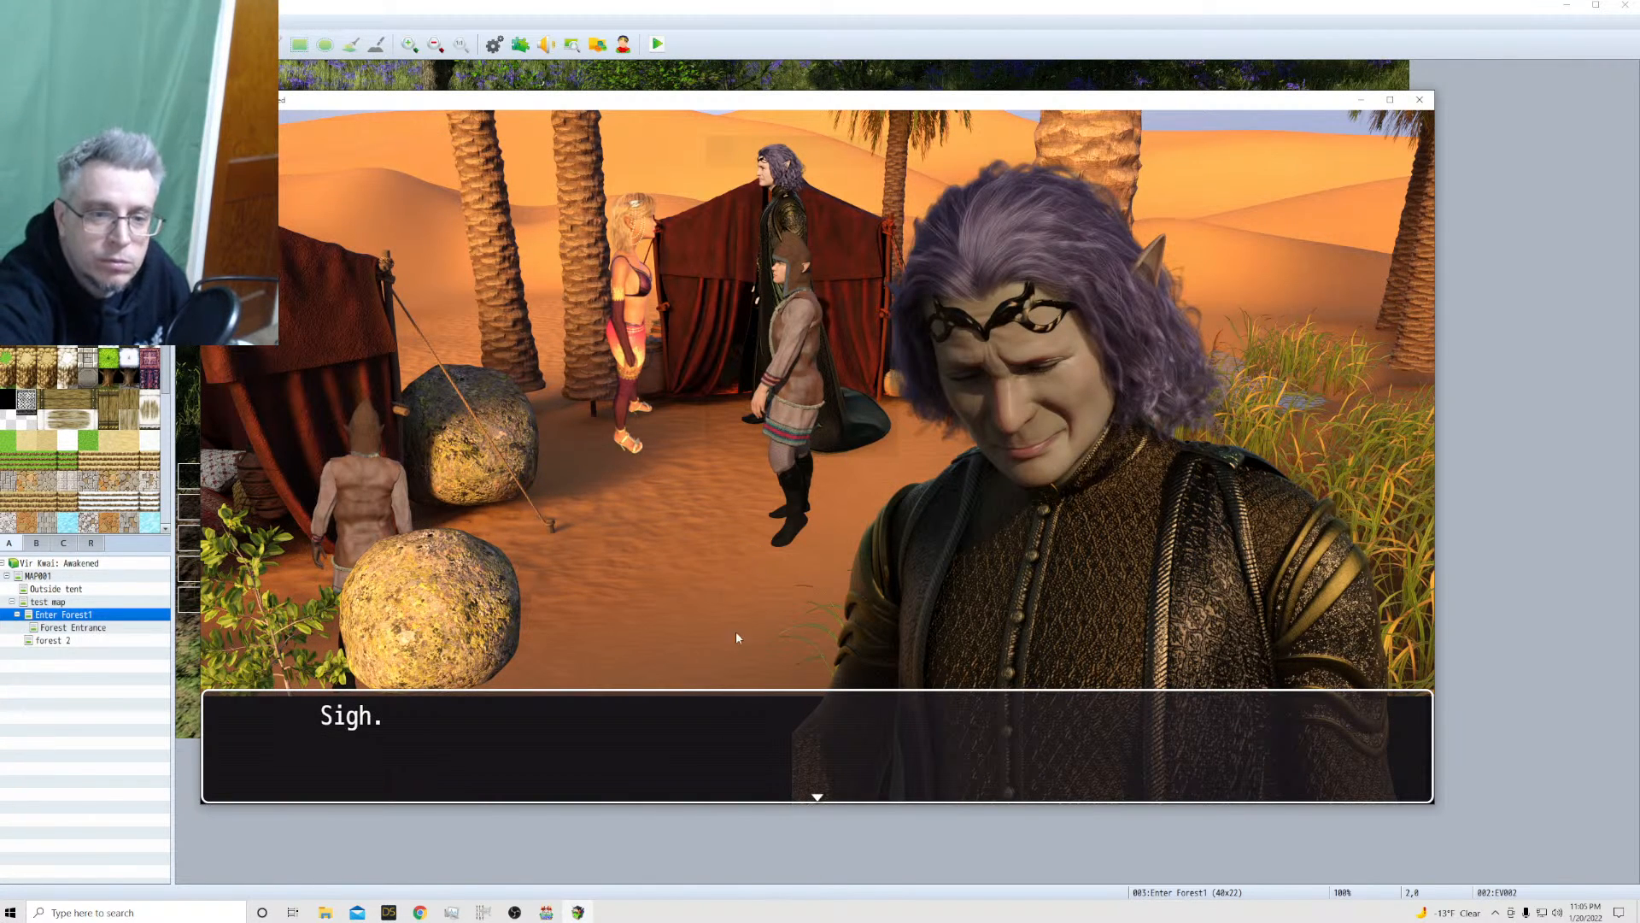
left_click(720, 742)
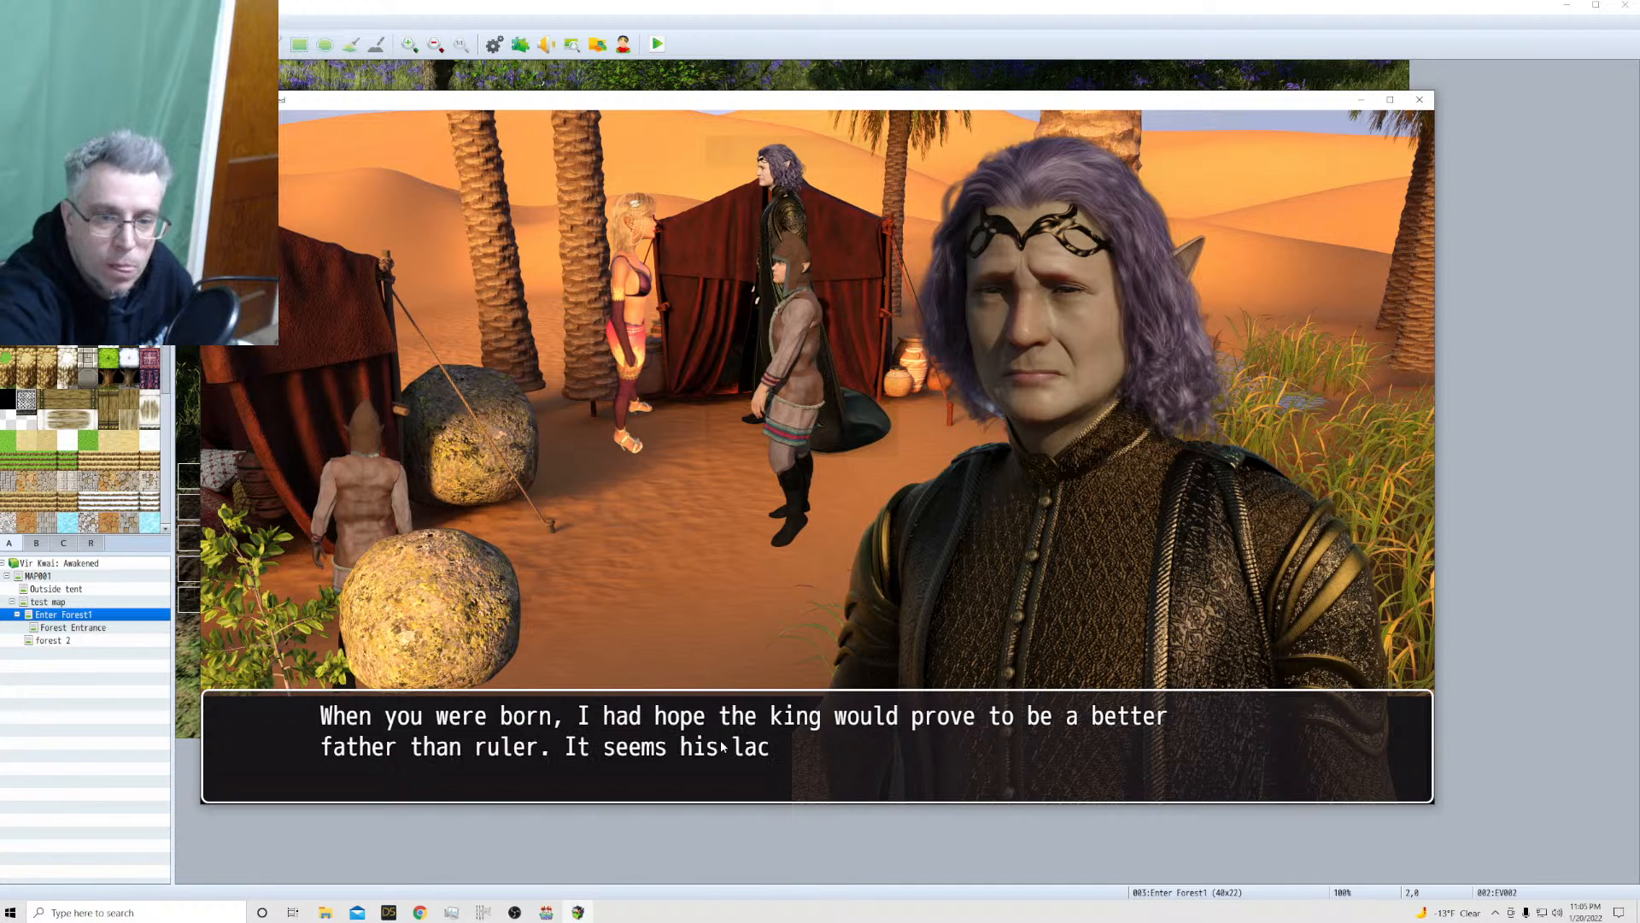
left_click(885, 754)
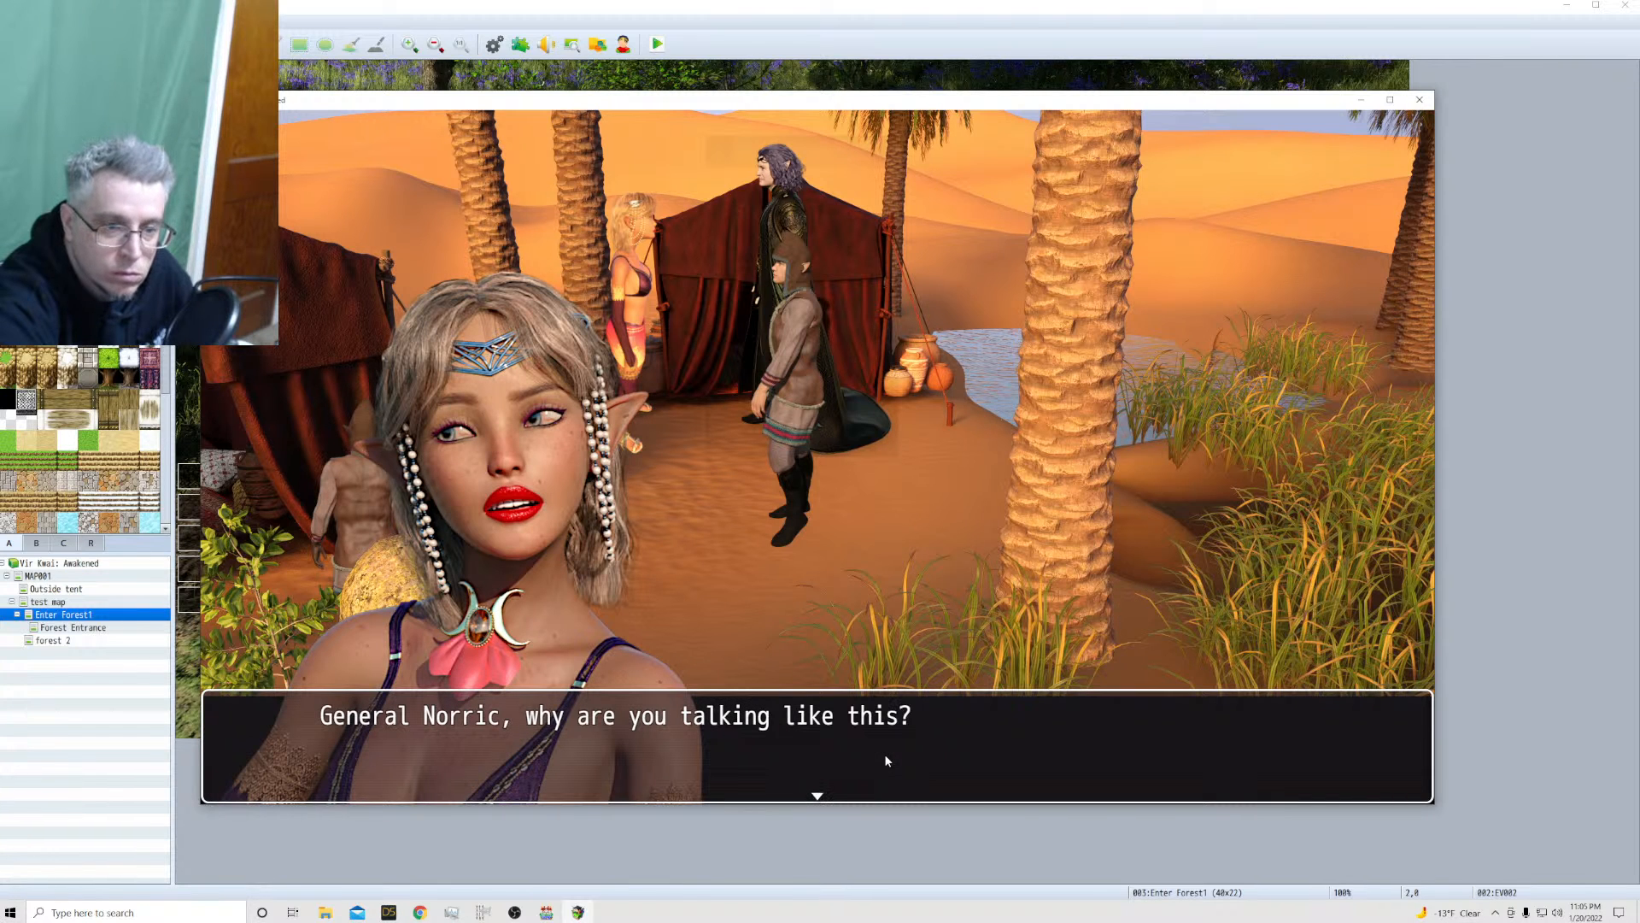
left_click(881, 758)
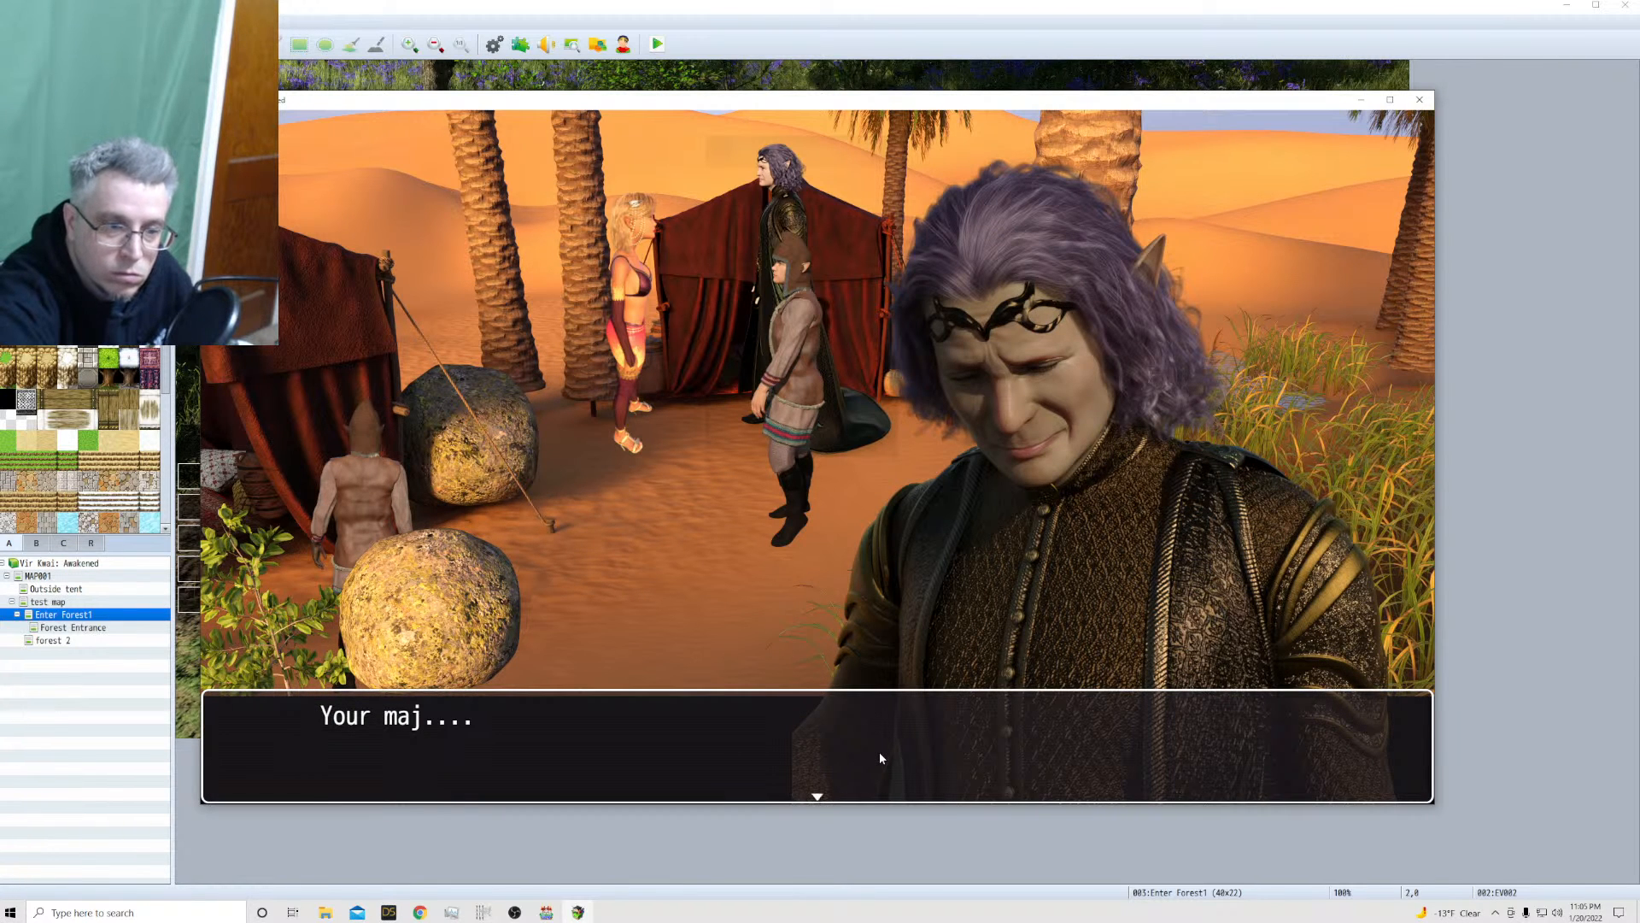
left_click(880, 758)
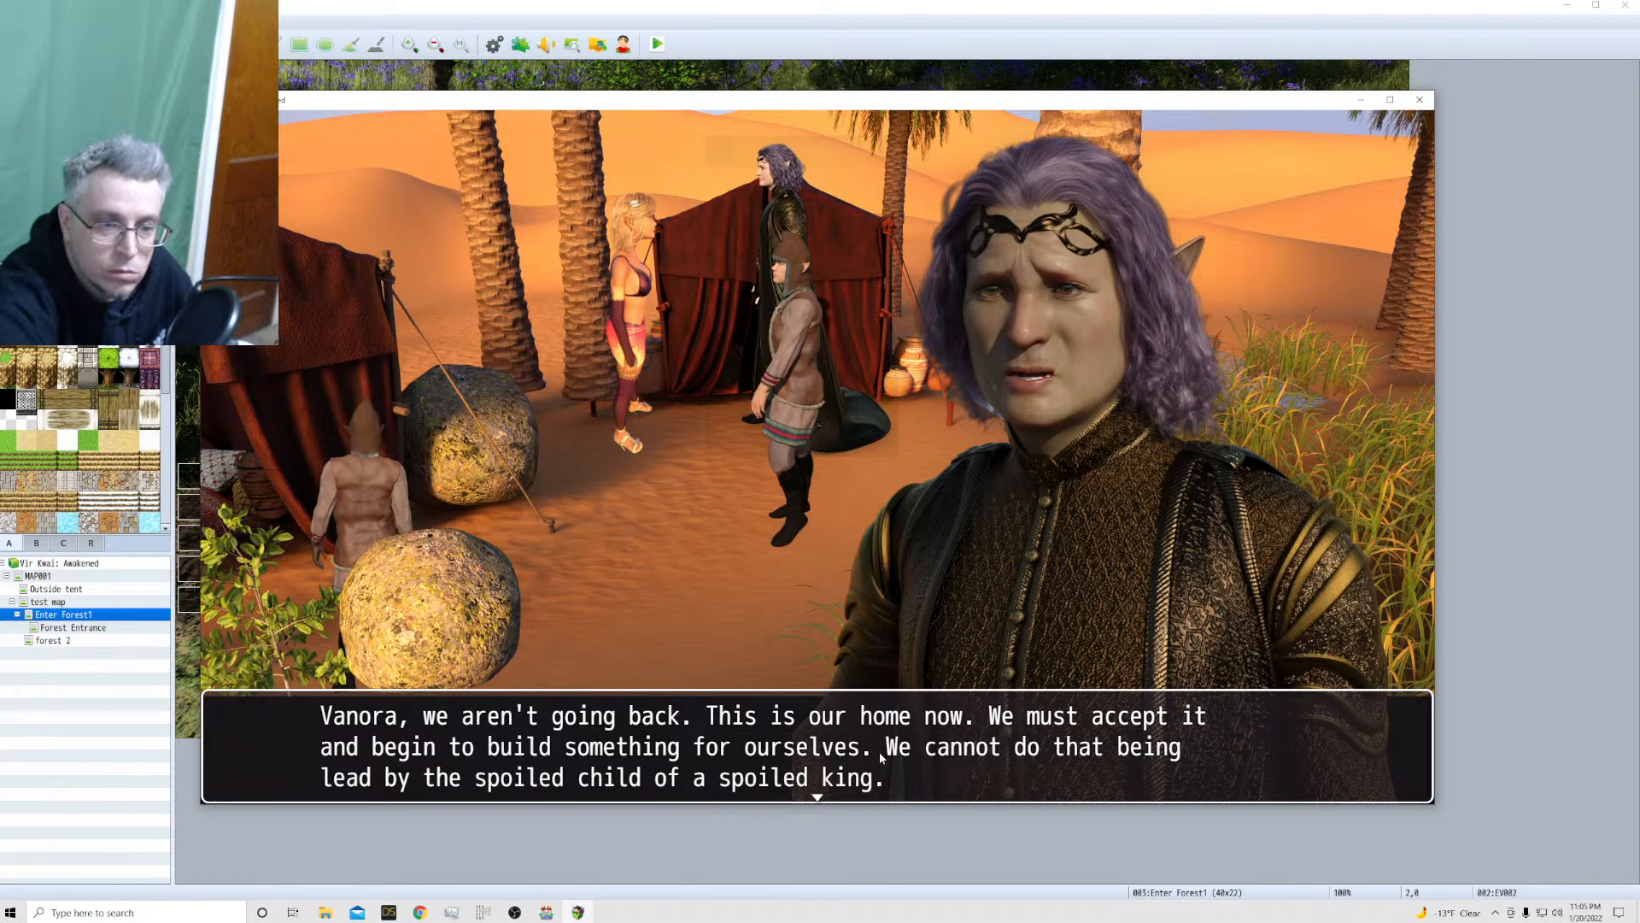
left_click(1029, 765)
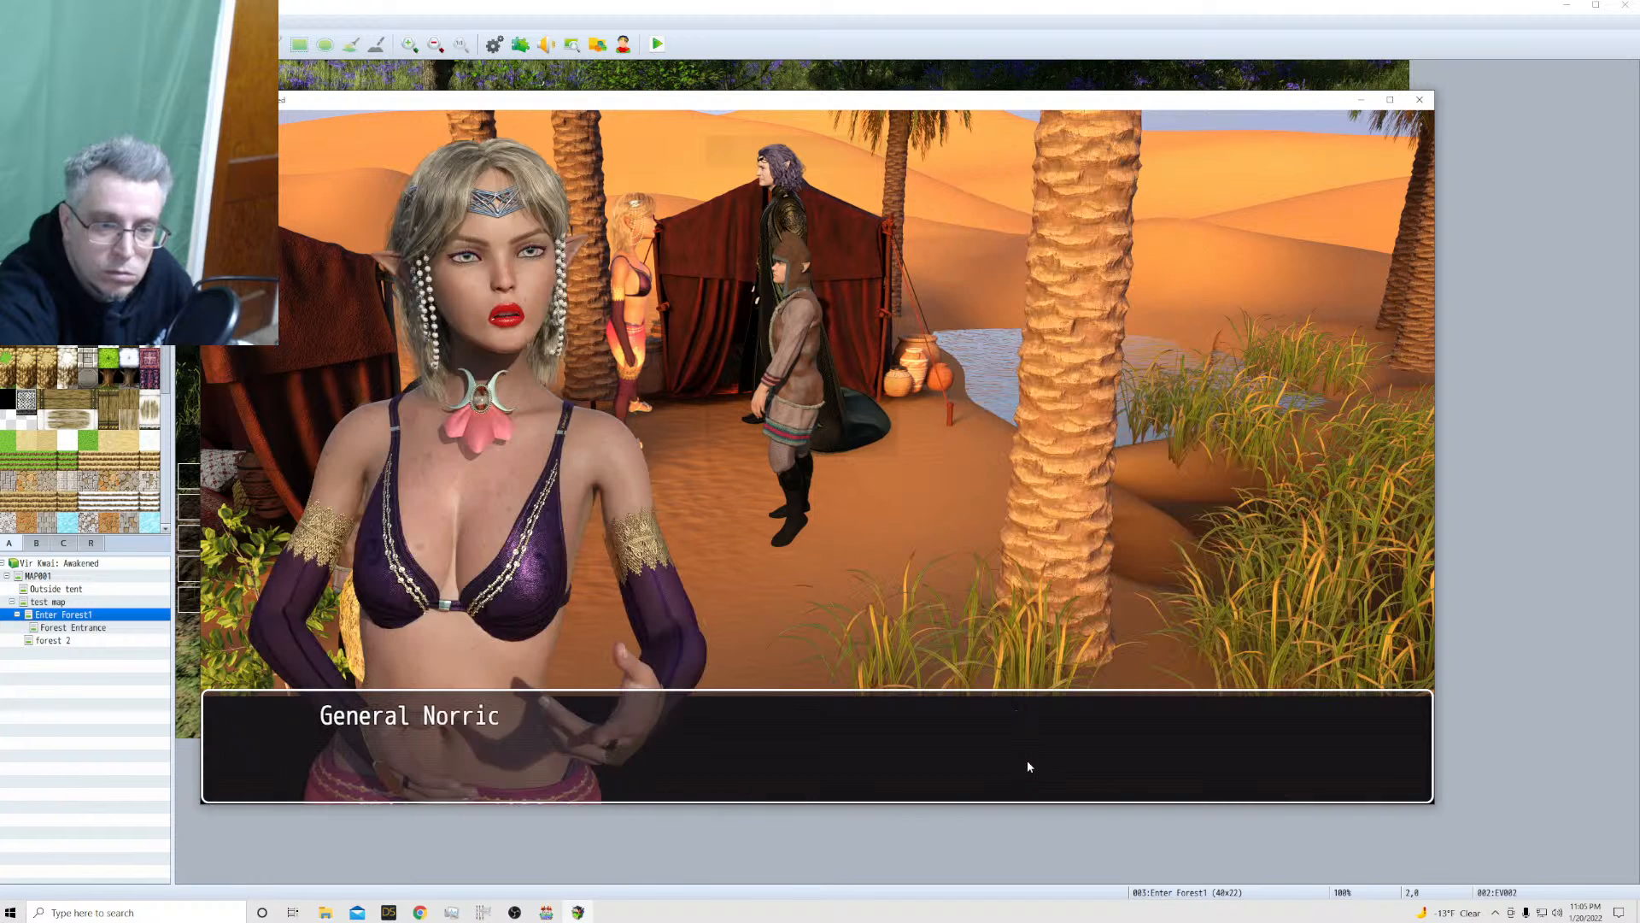
left_click(1029, 766)
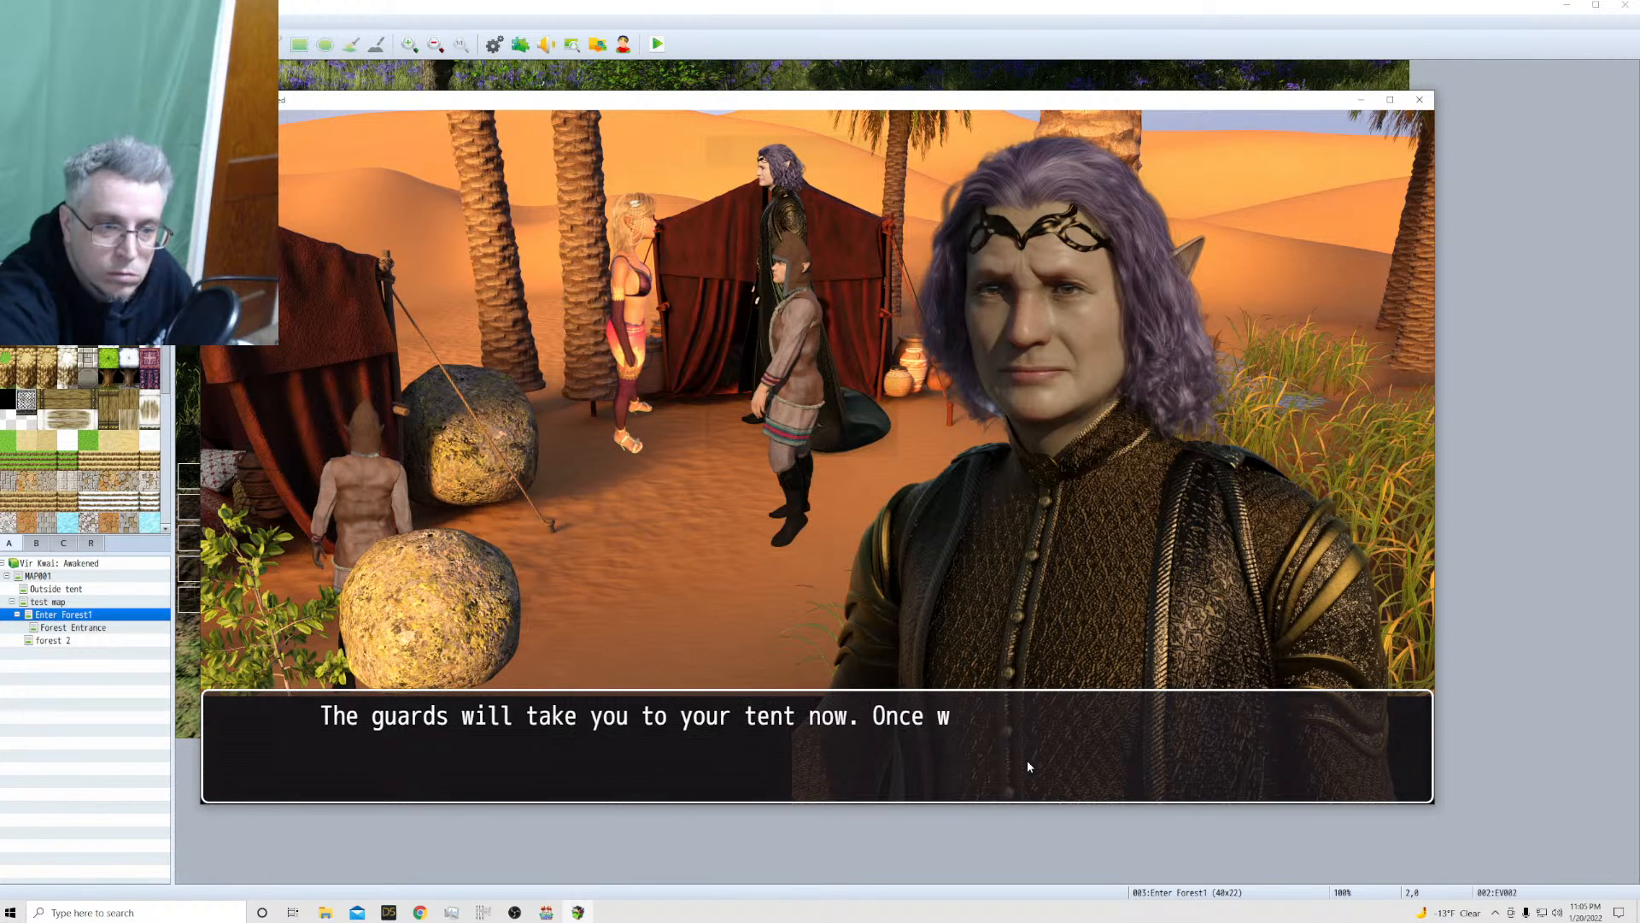
left_click(945, 756)
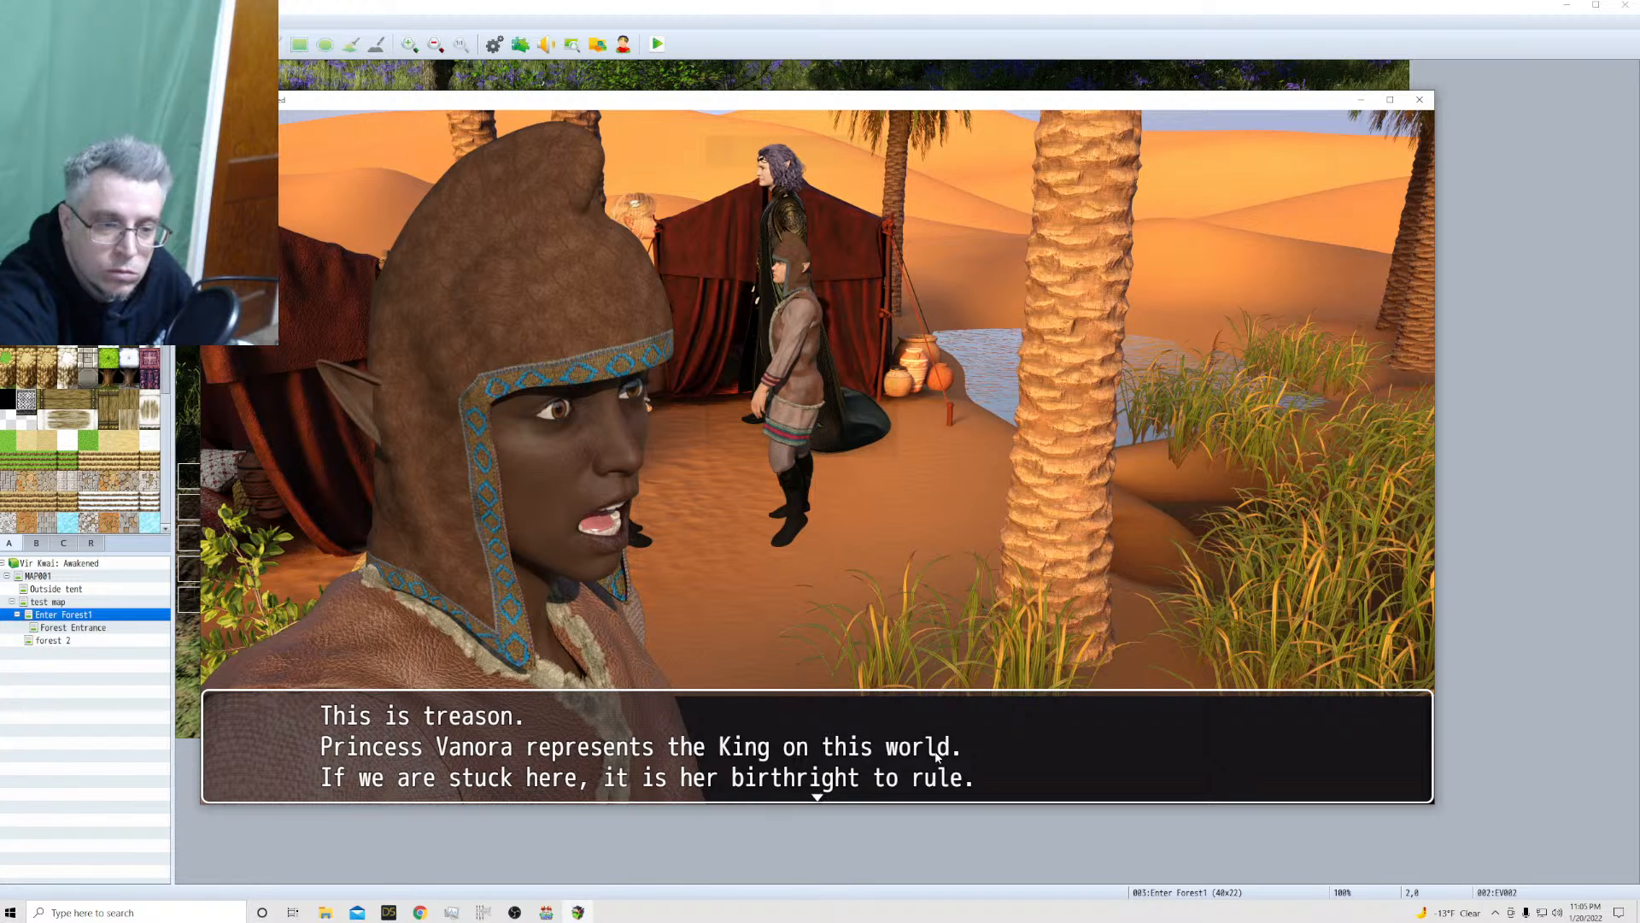
left_click(933, 751)
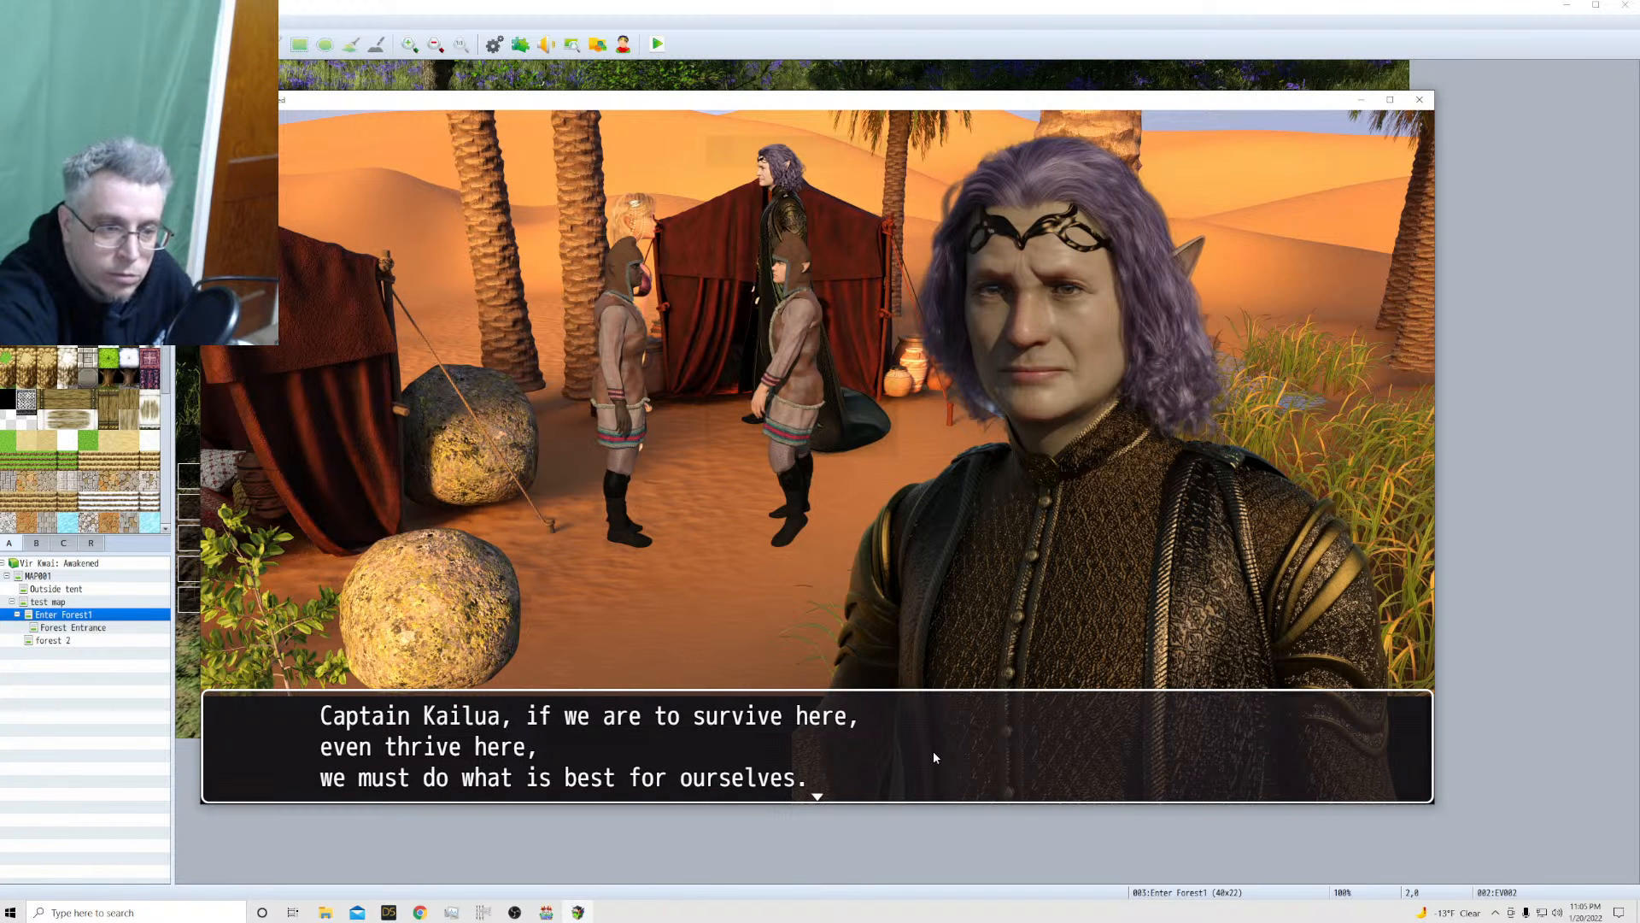
left_click(933, 751)
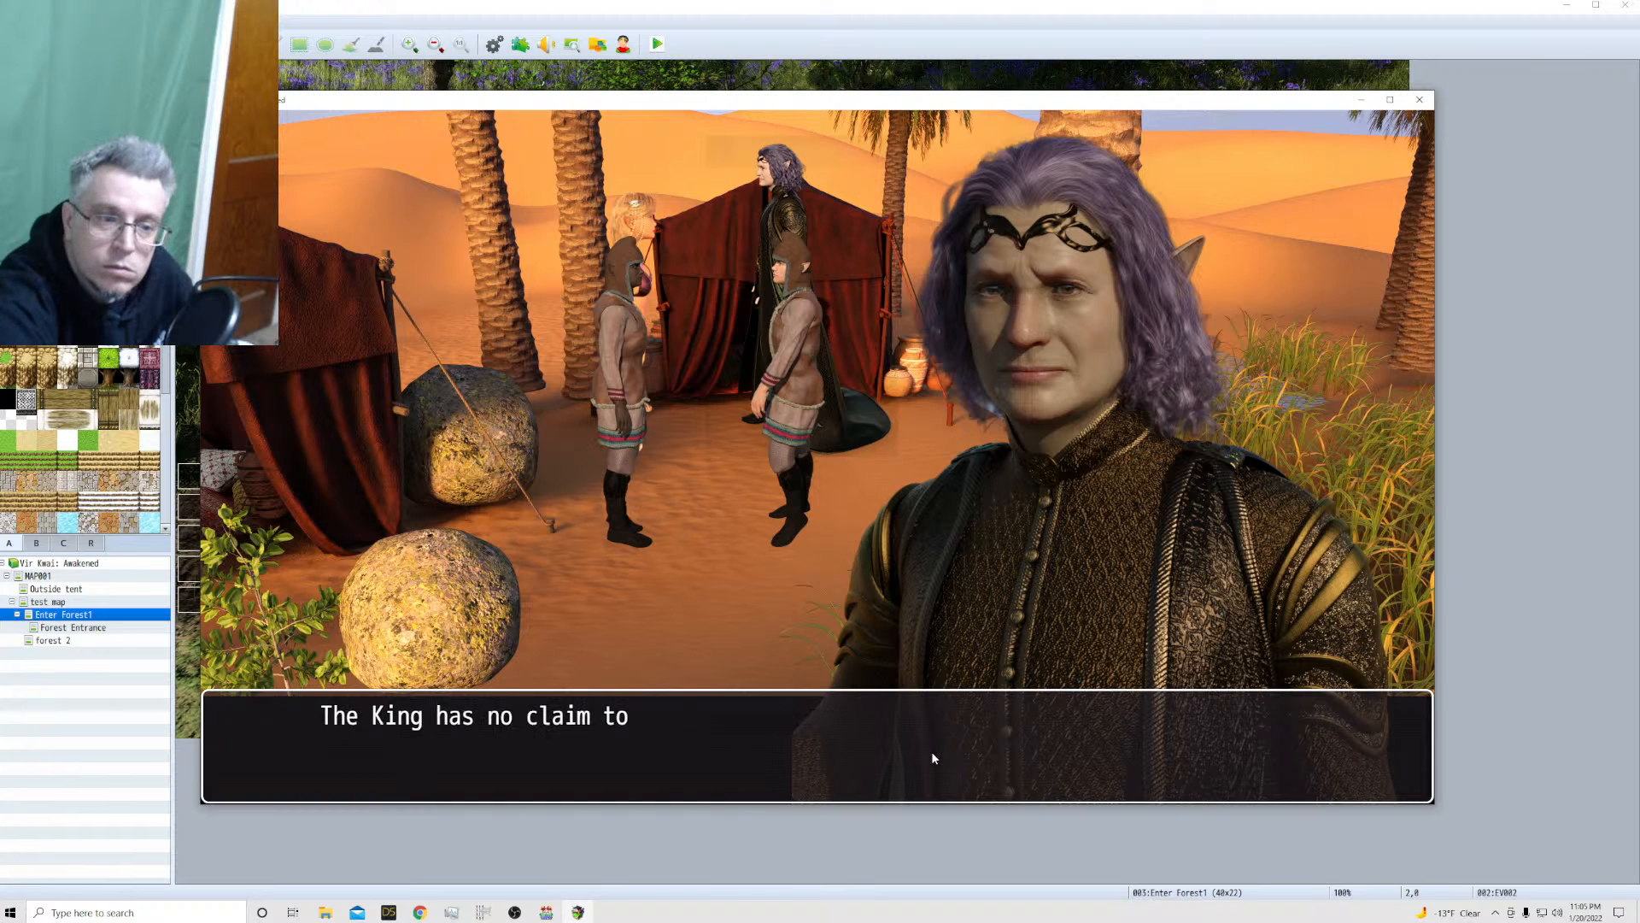
left_click(1111, 767)
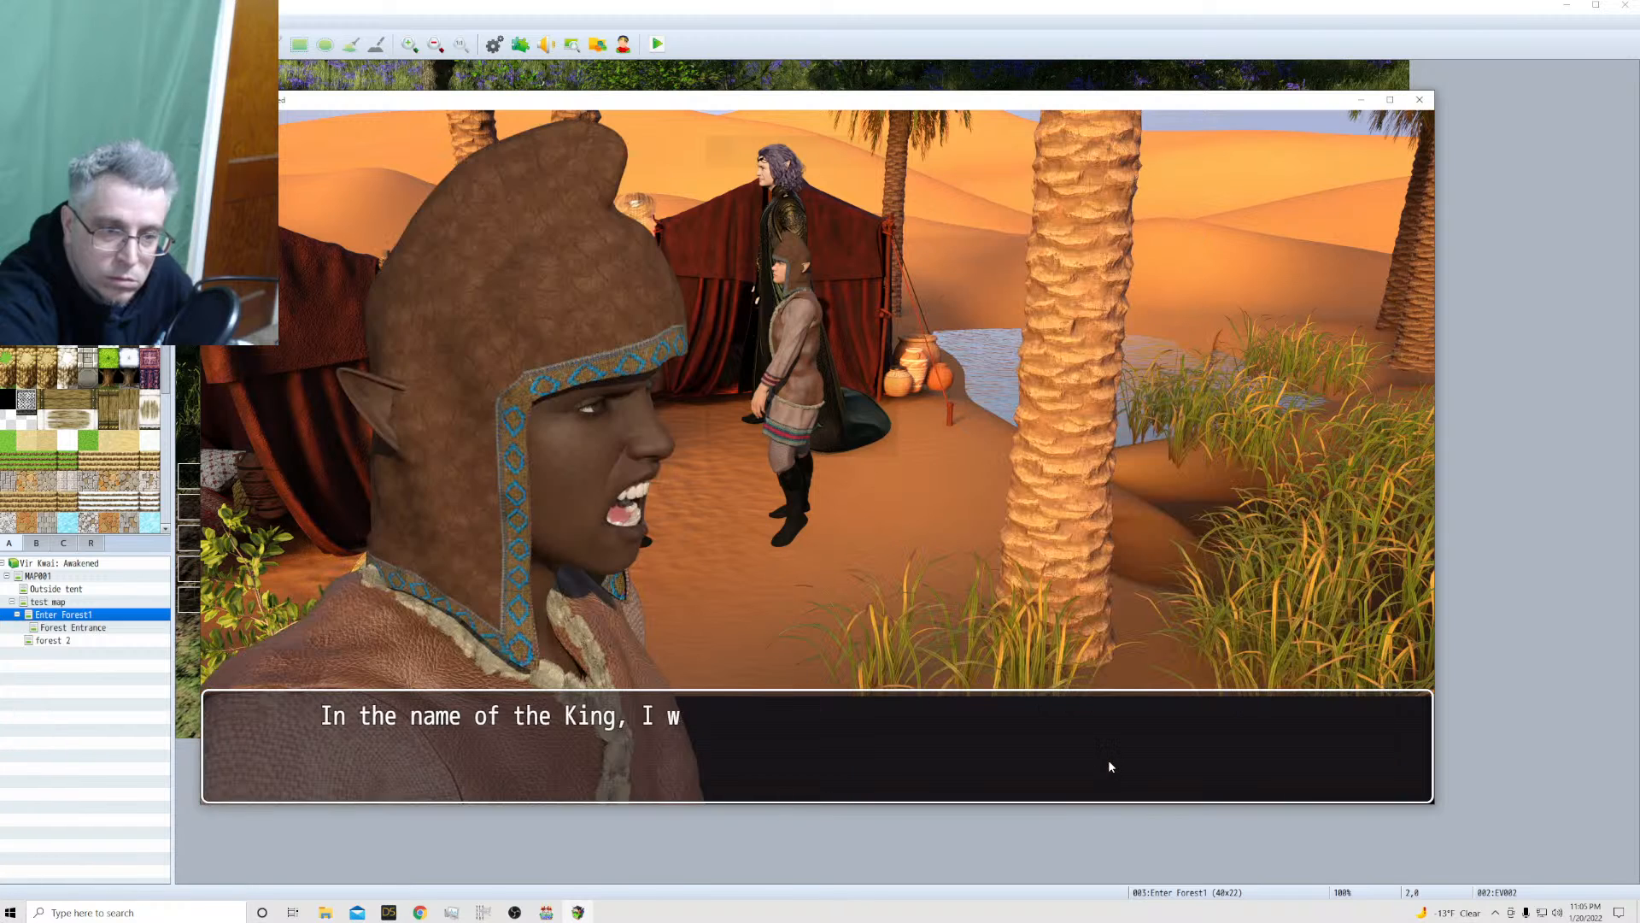
left_click(1109, 761)
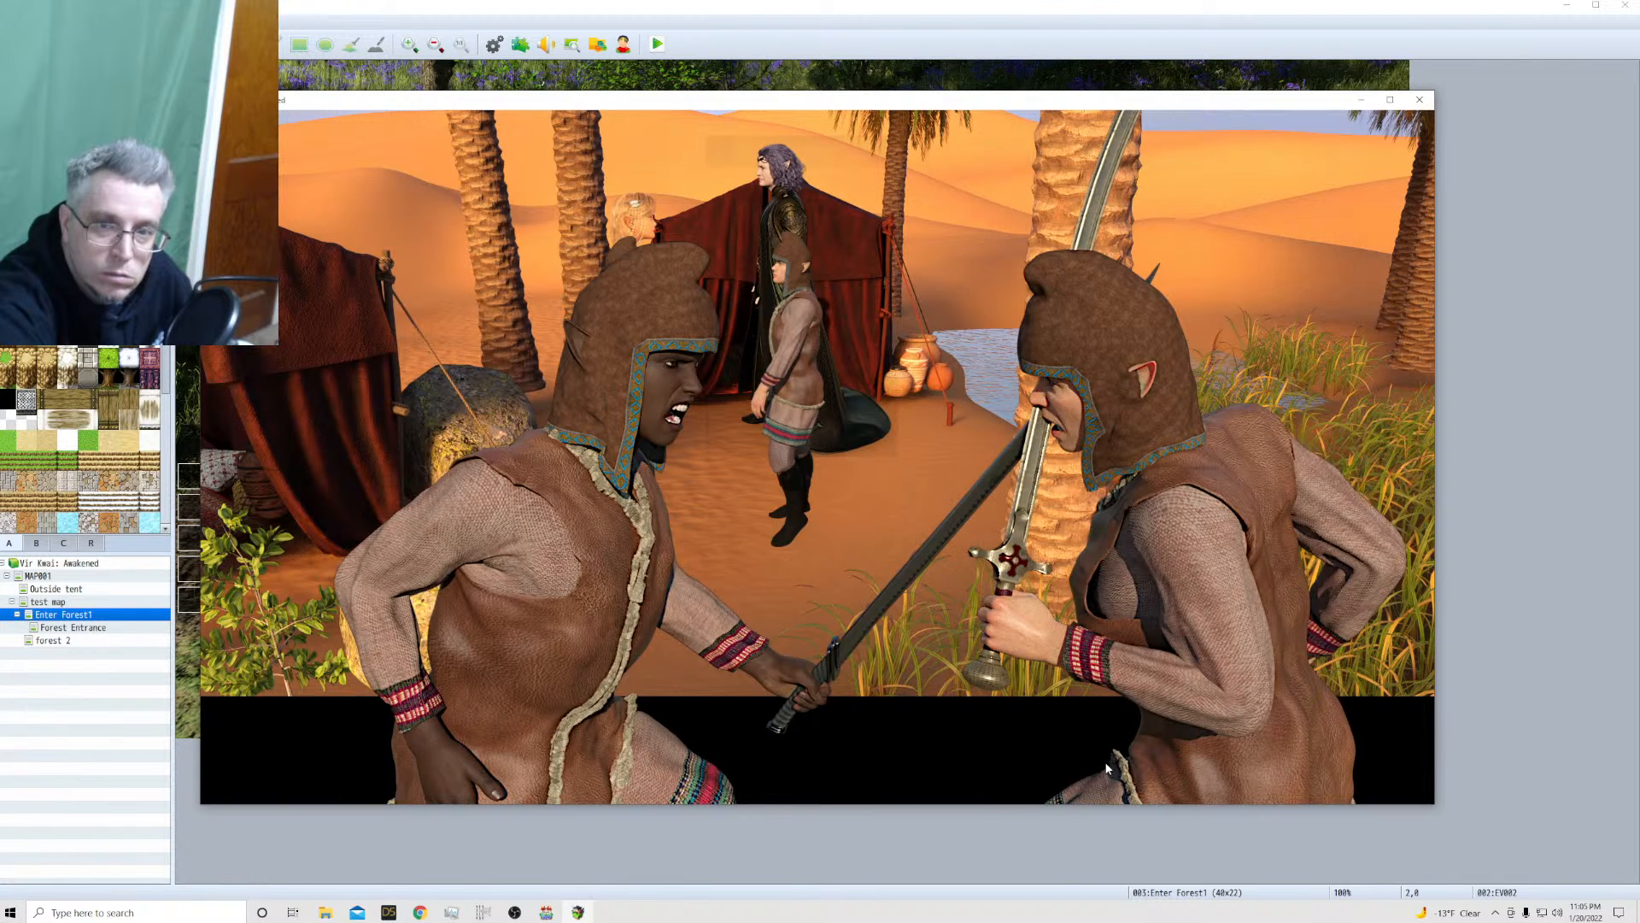
Advance the camp dialogue past the sword clash through General Norric's decision to banish the princess
left_click(827, 739)
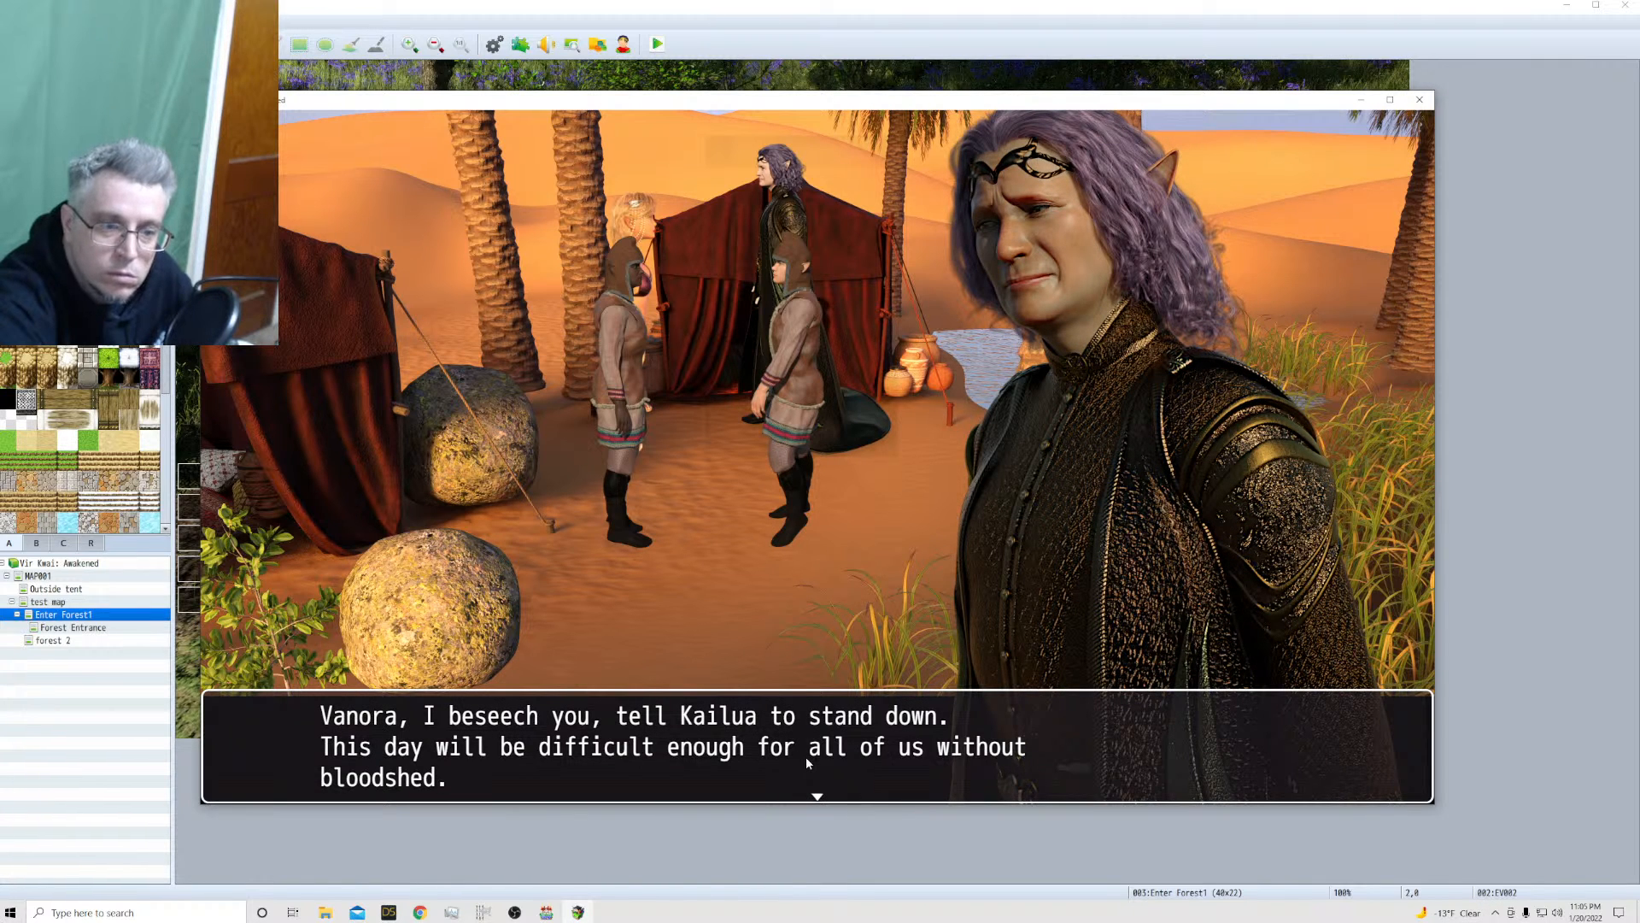
left_click(806, 756)
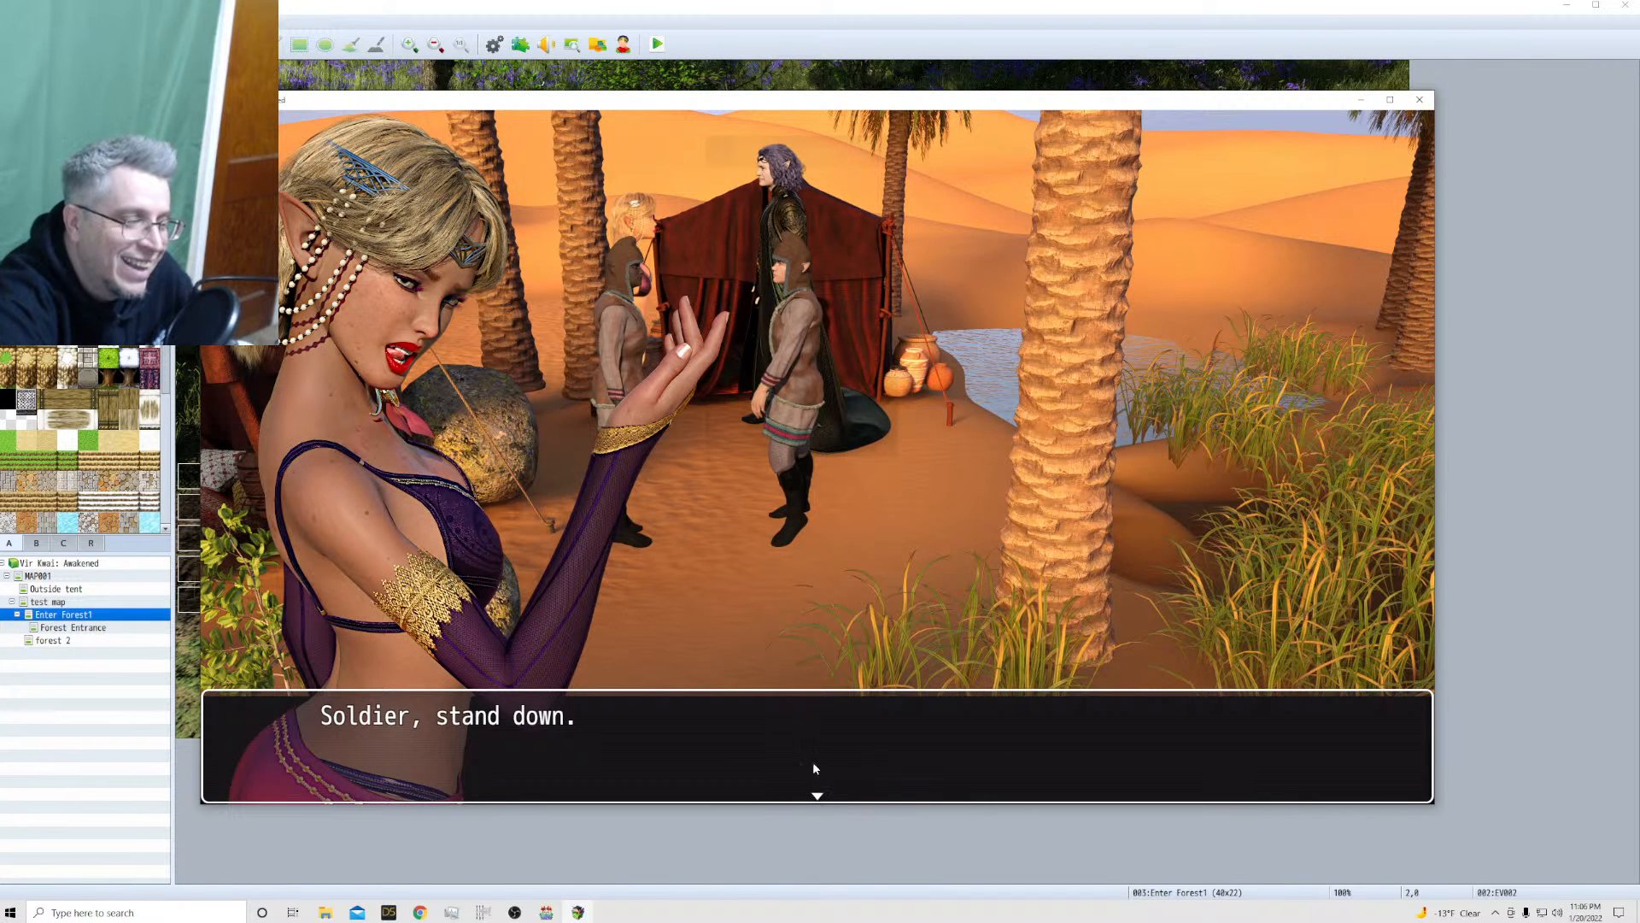
left_click(764, 755)
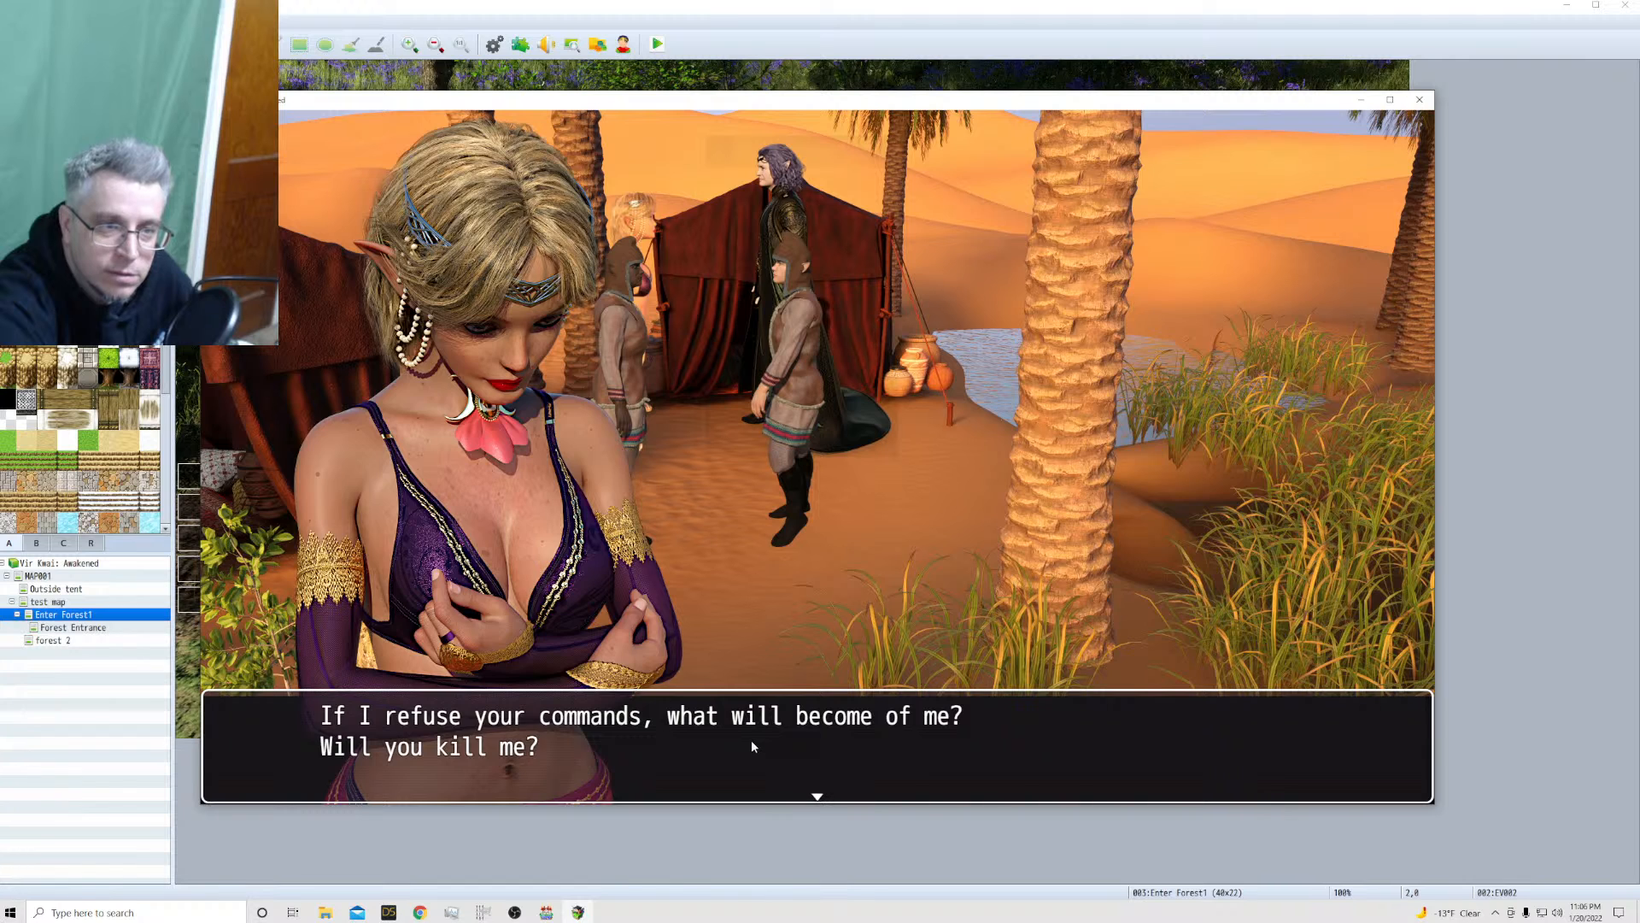
left_click(751, 740)
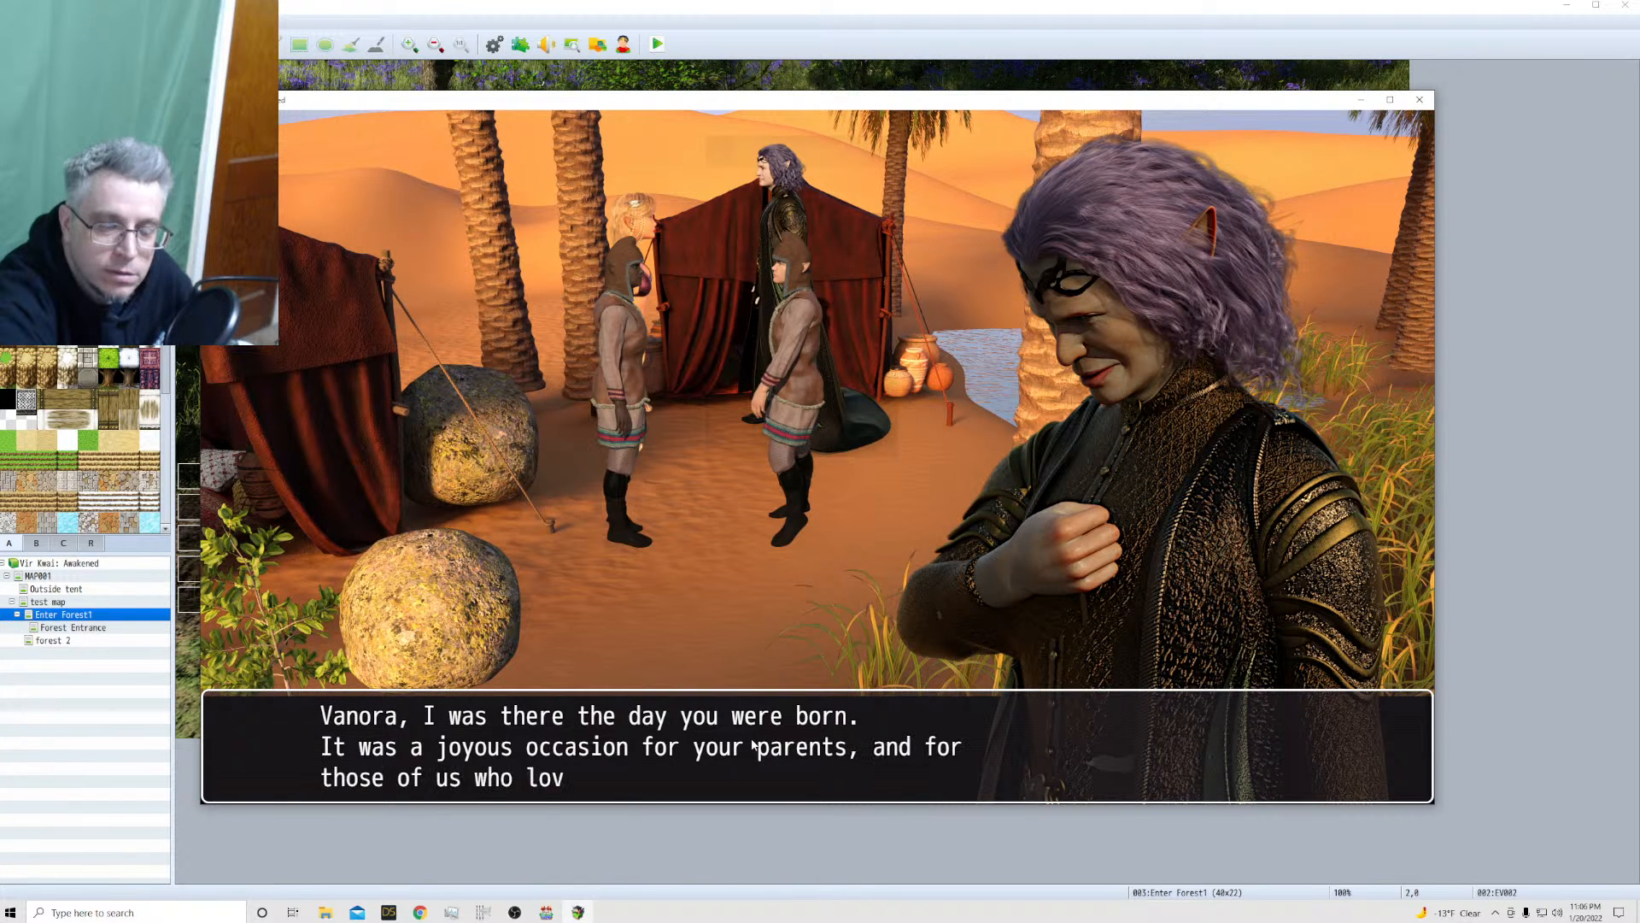
left_click(793, 765)
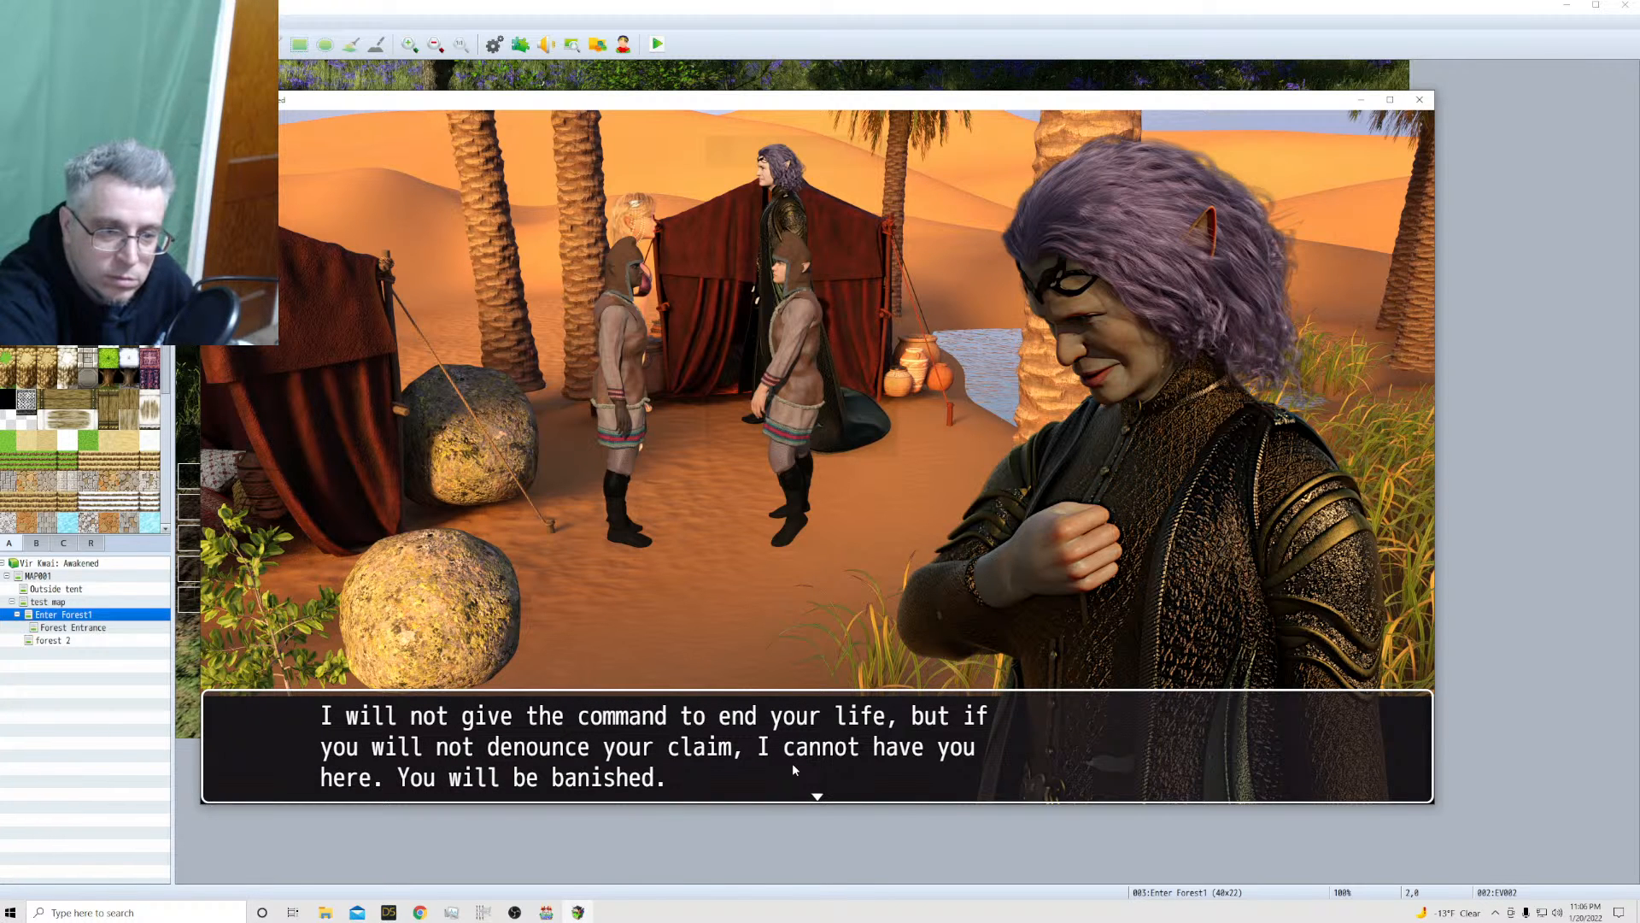
left_click(792, 762)
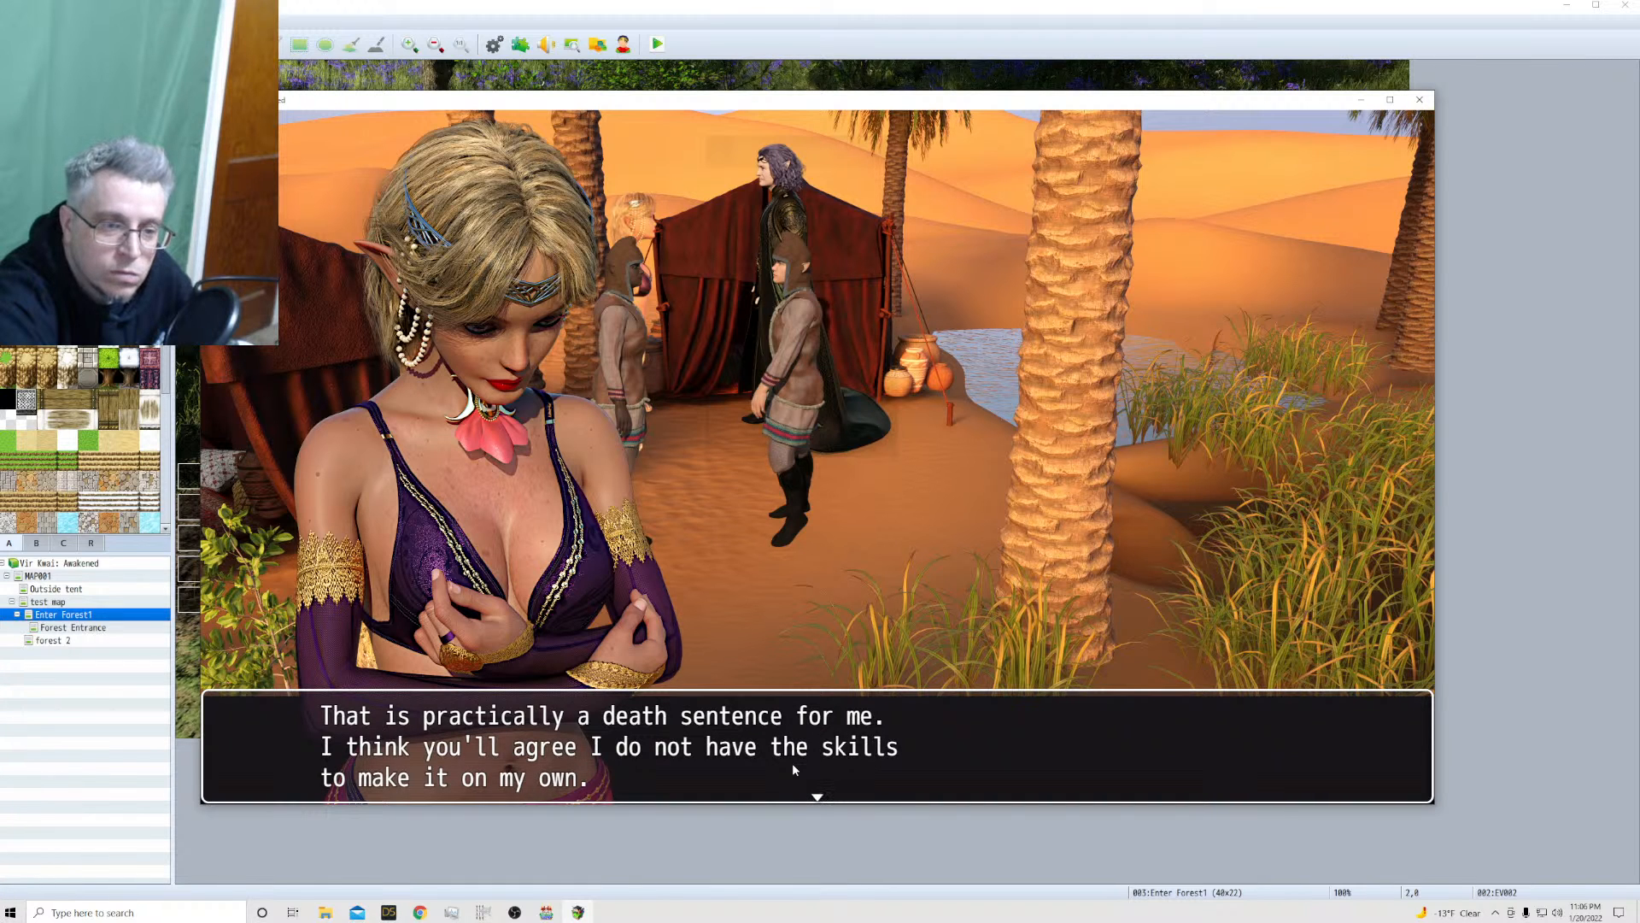
Advance through the soldier's pledge, the princess's threats and the general's one-hour ultimatum until the princess is back in the tent
left_click(792, 769)
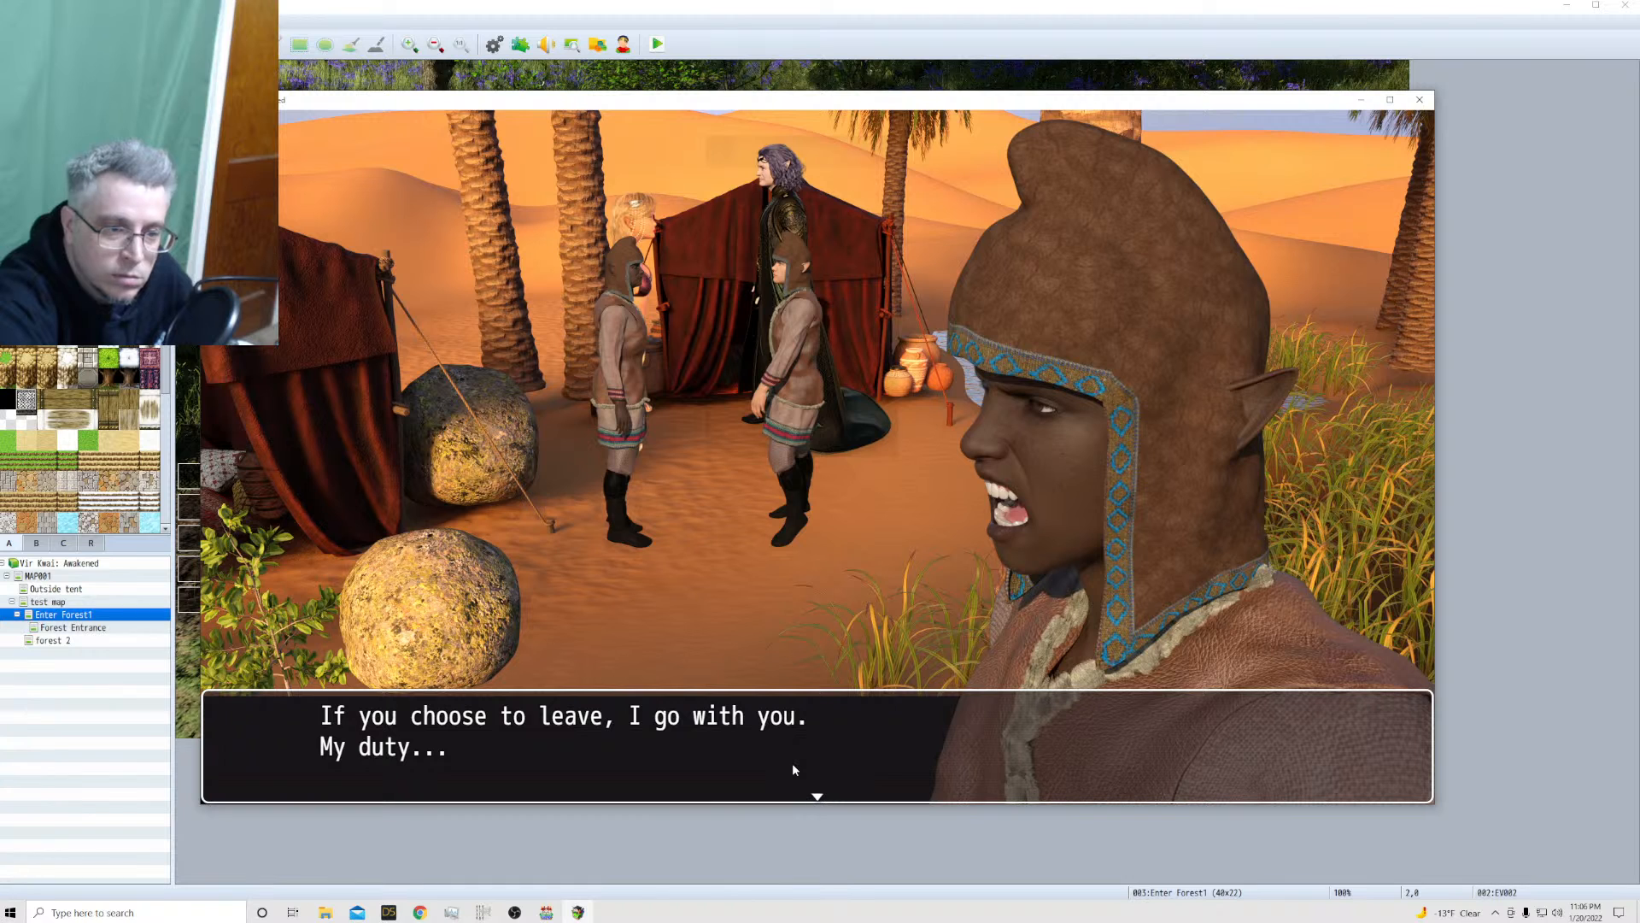
left_click(792, 769)
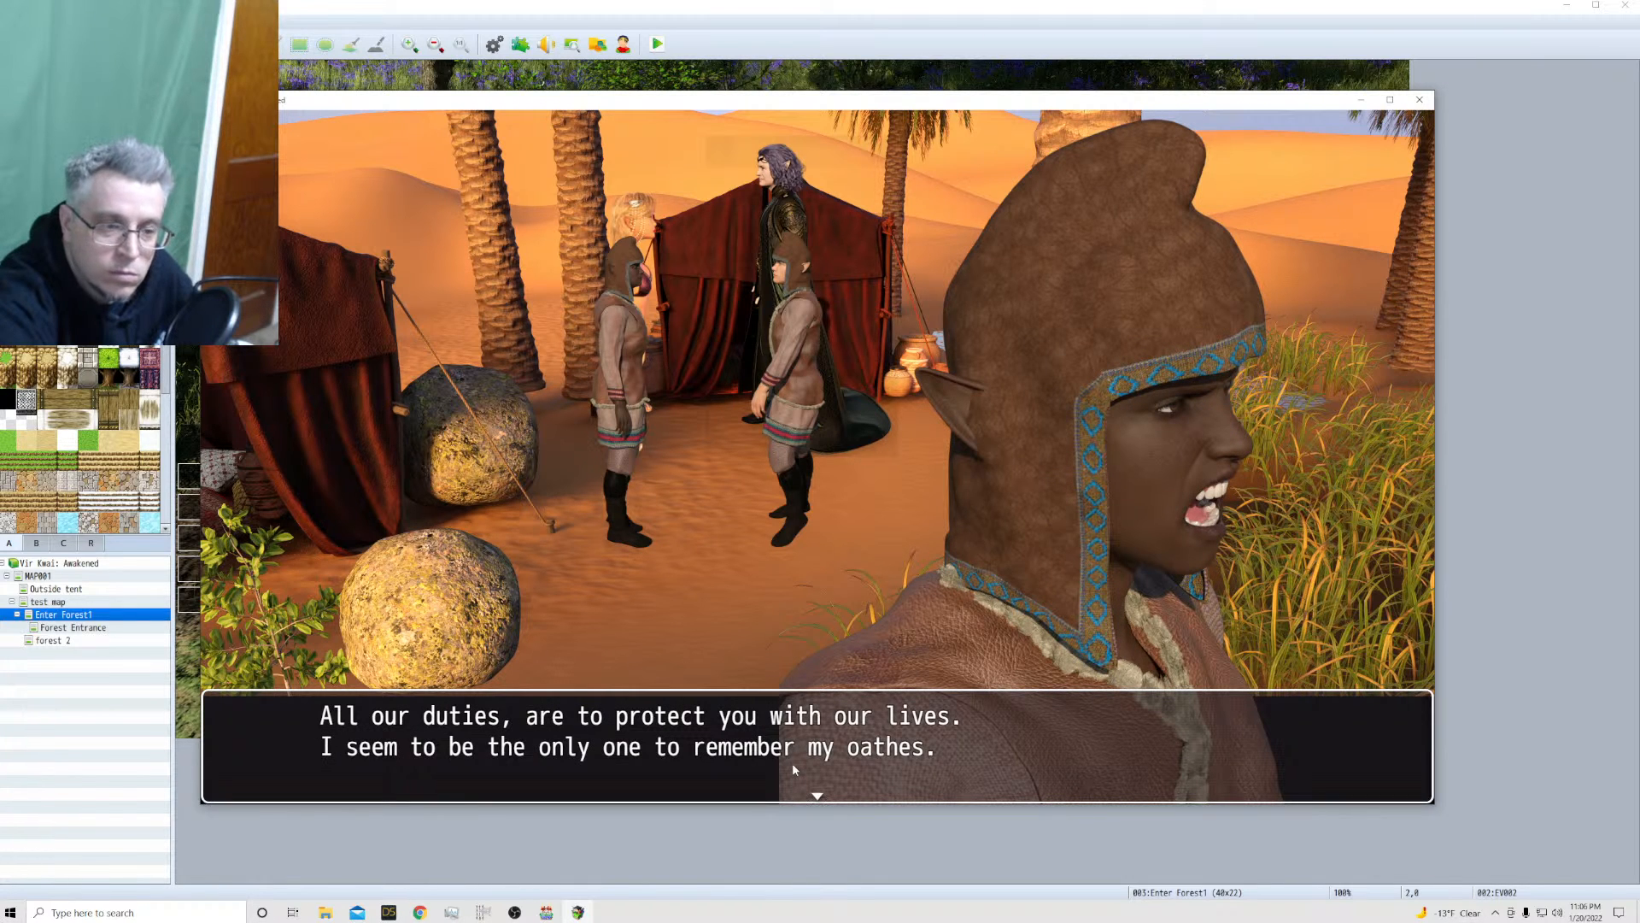
left_click(794, 769)
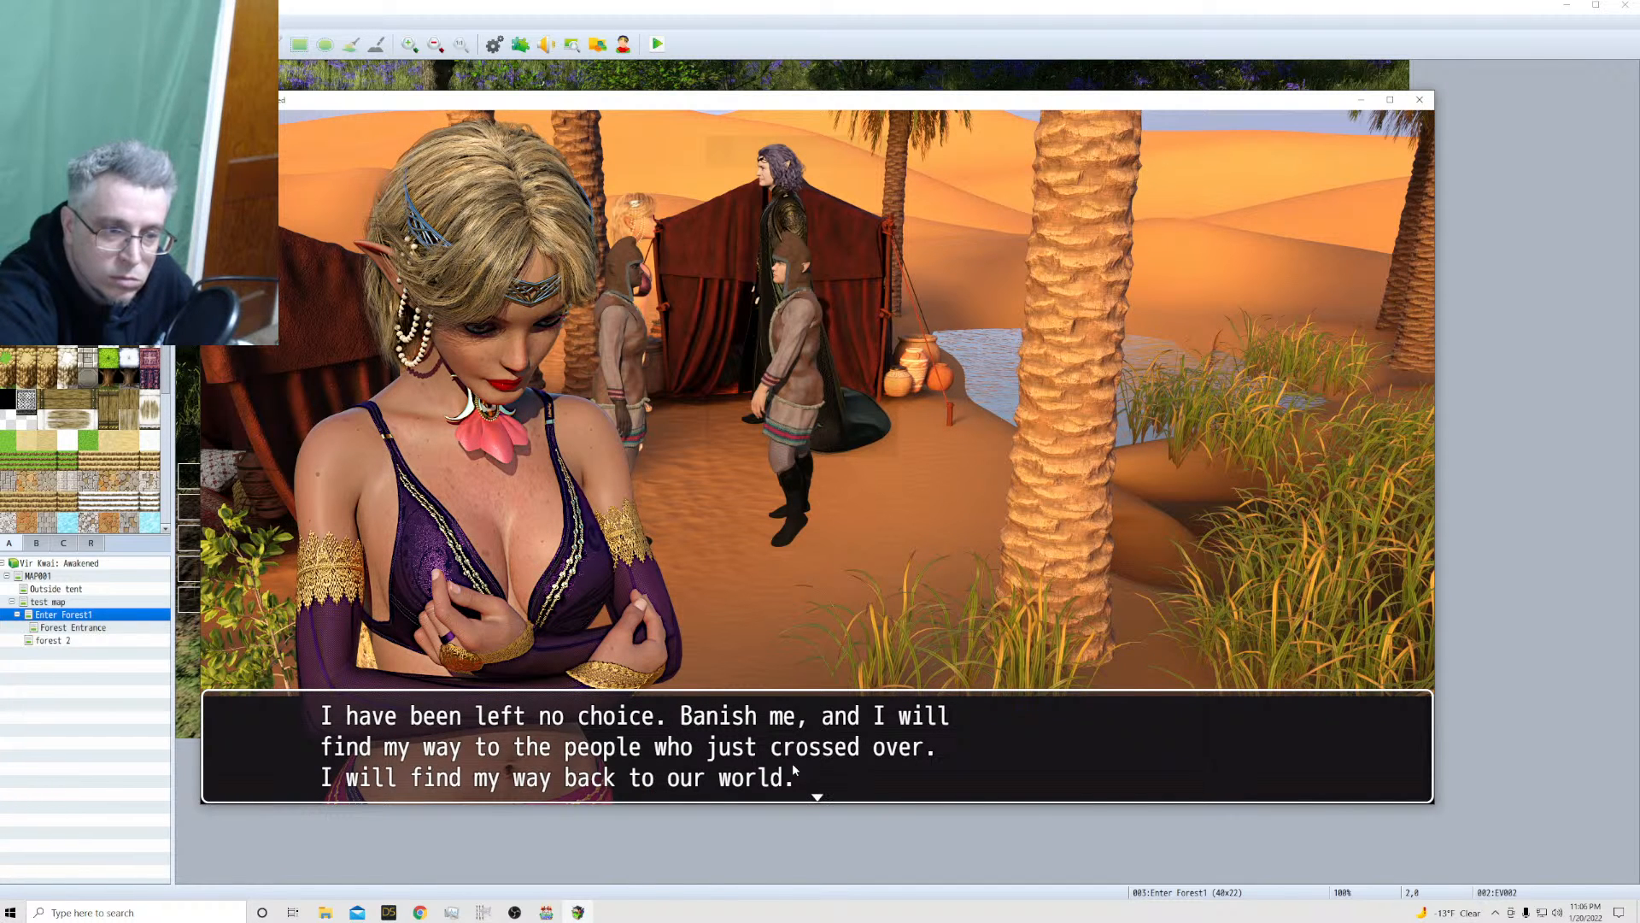
left_click(607, 751)
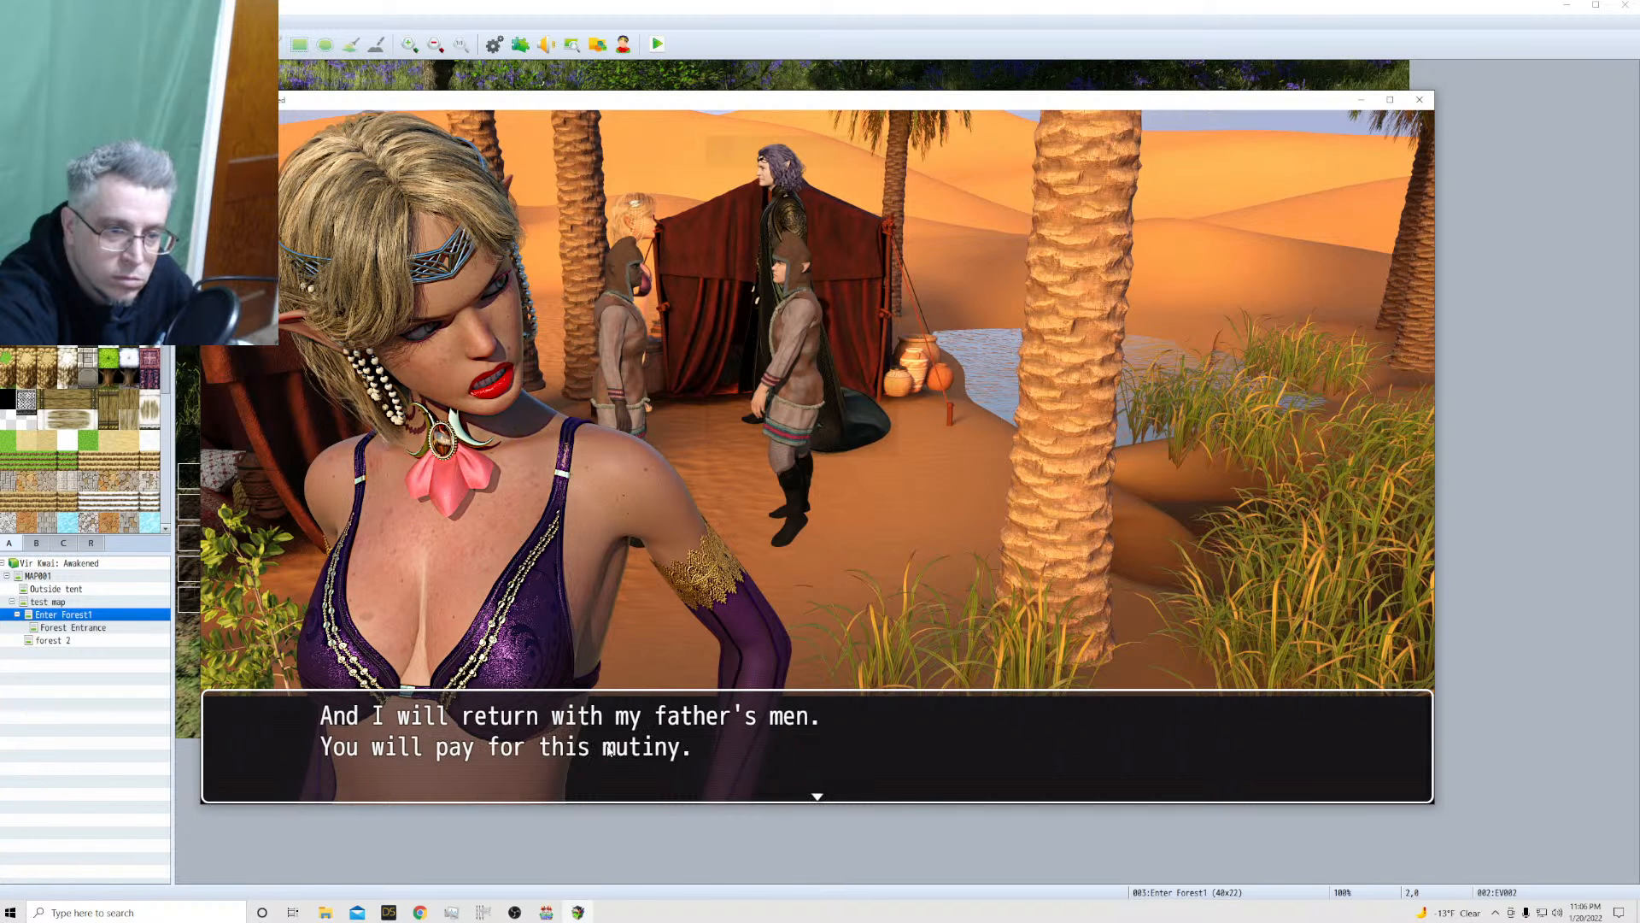
left_click(555, 746)
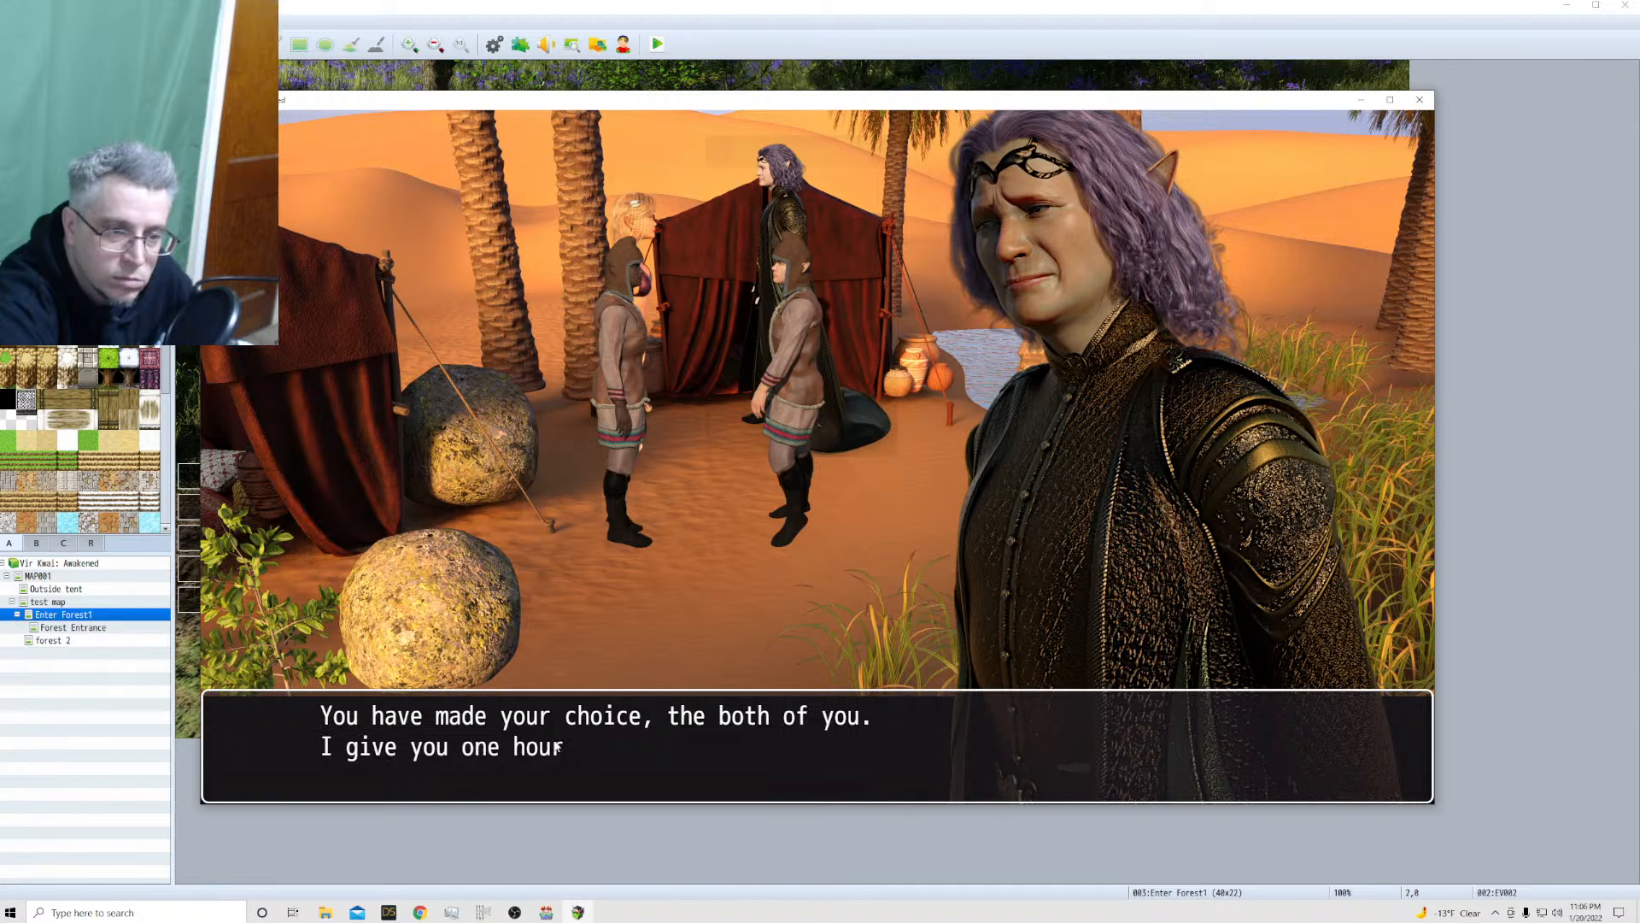
left_click(854, 764)
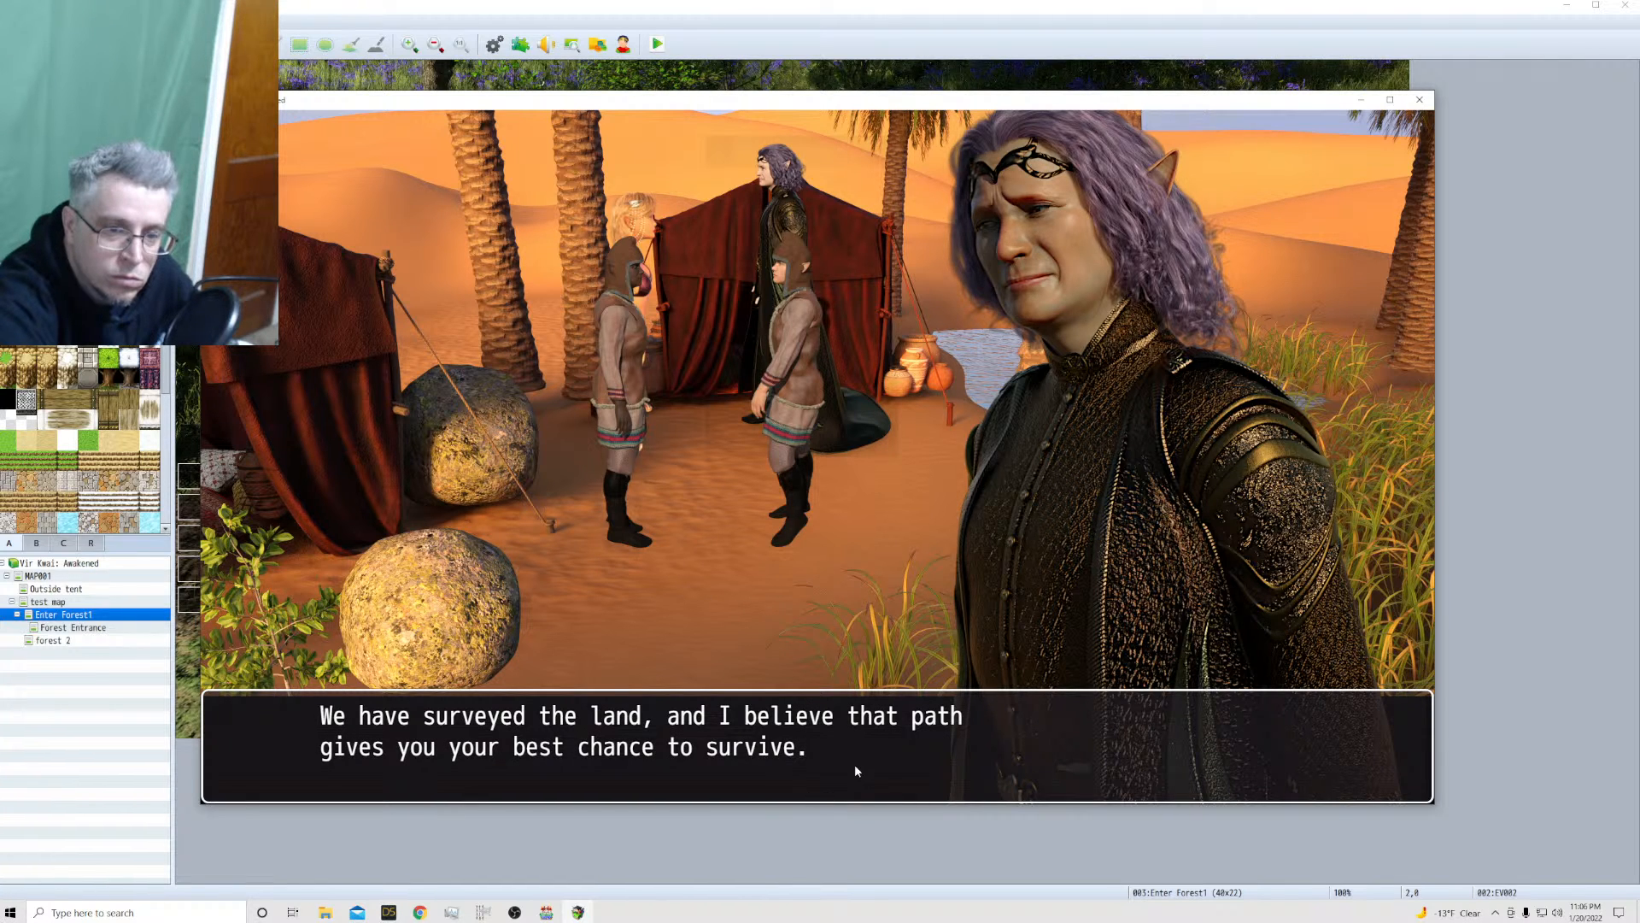
left_click(854, 771)
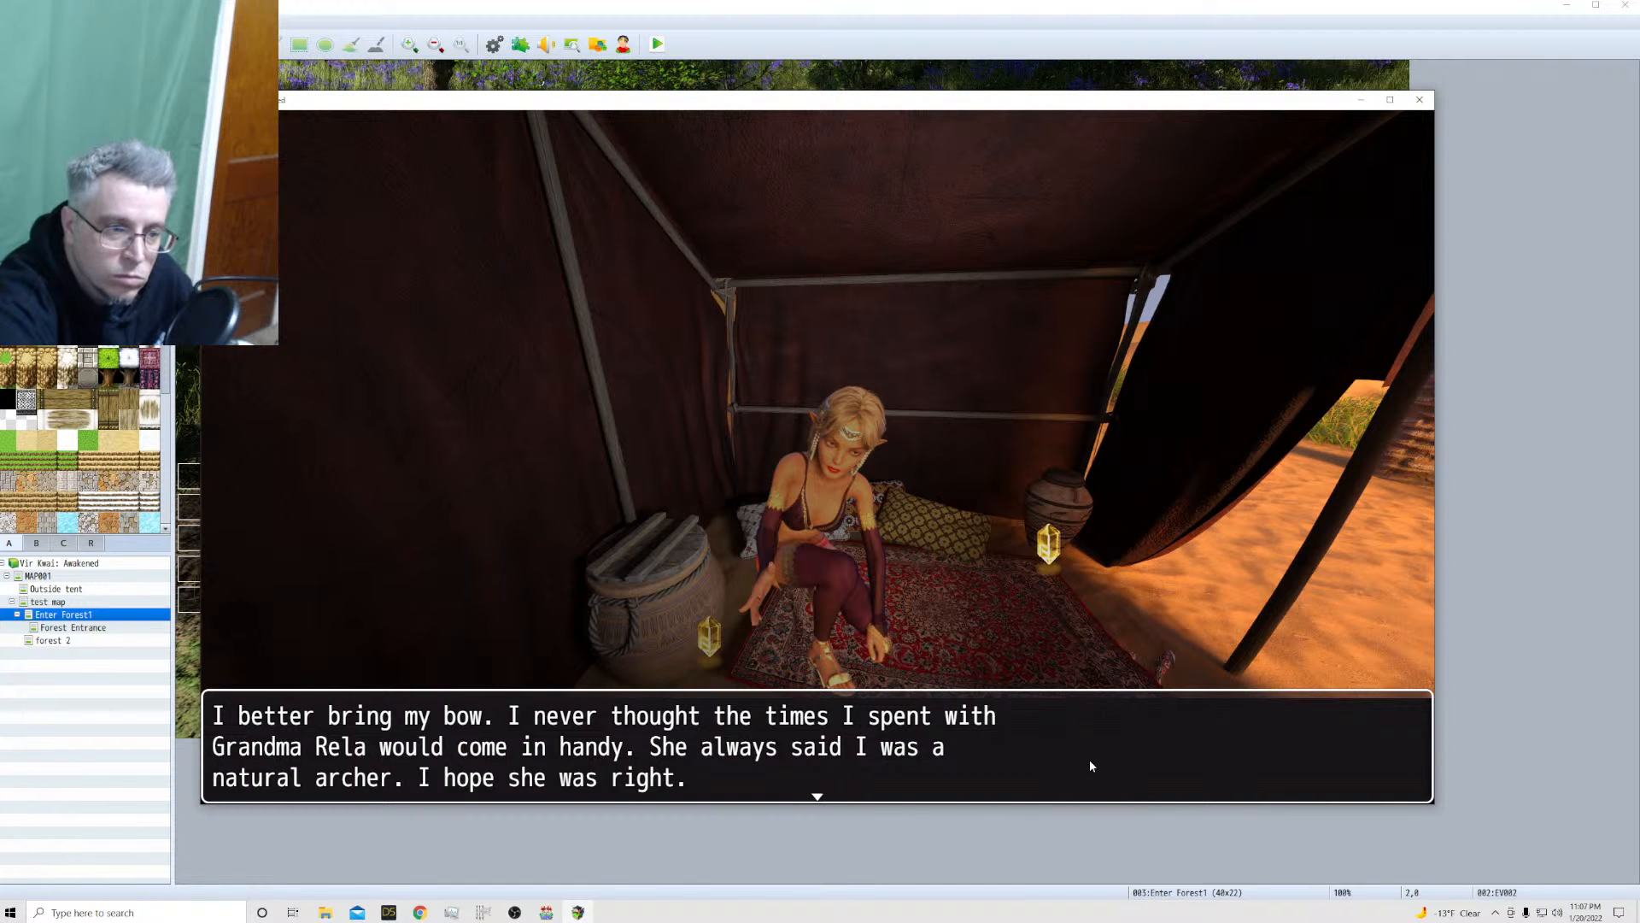
Finish the bow pickup in the tent and collect the rations from the basket
left_click(712, 643)
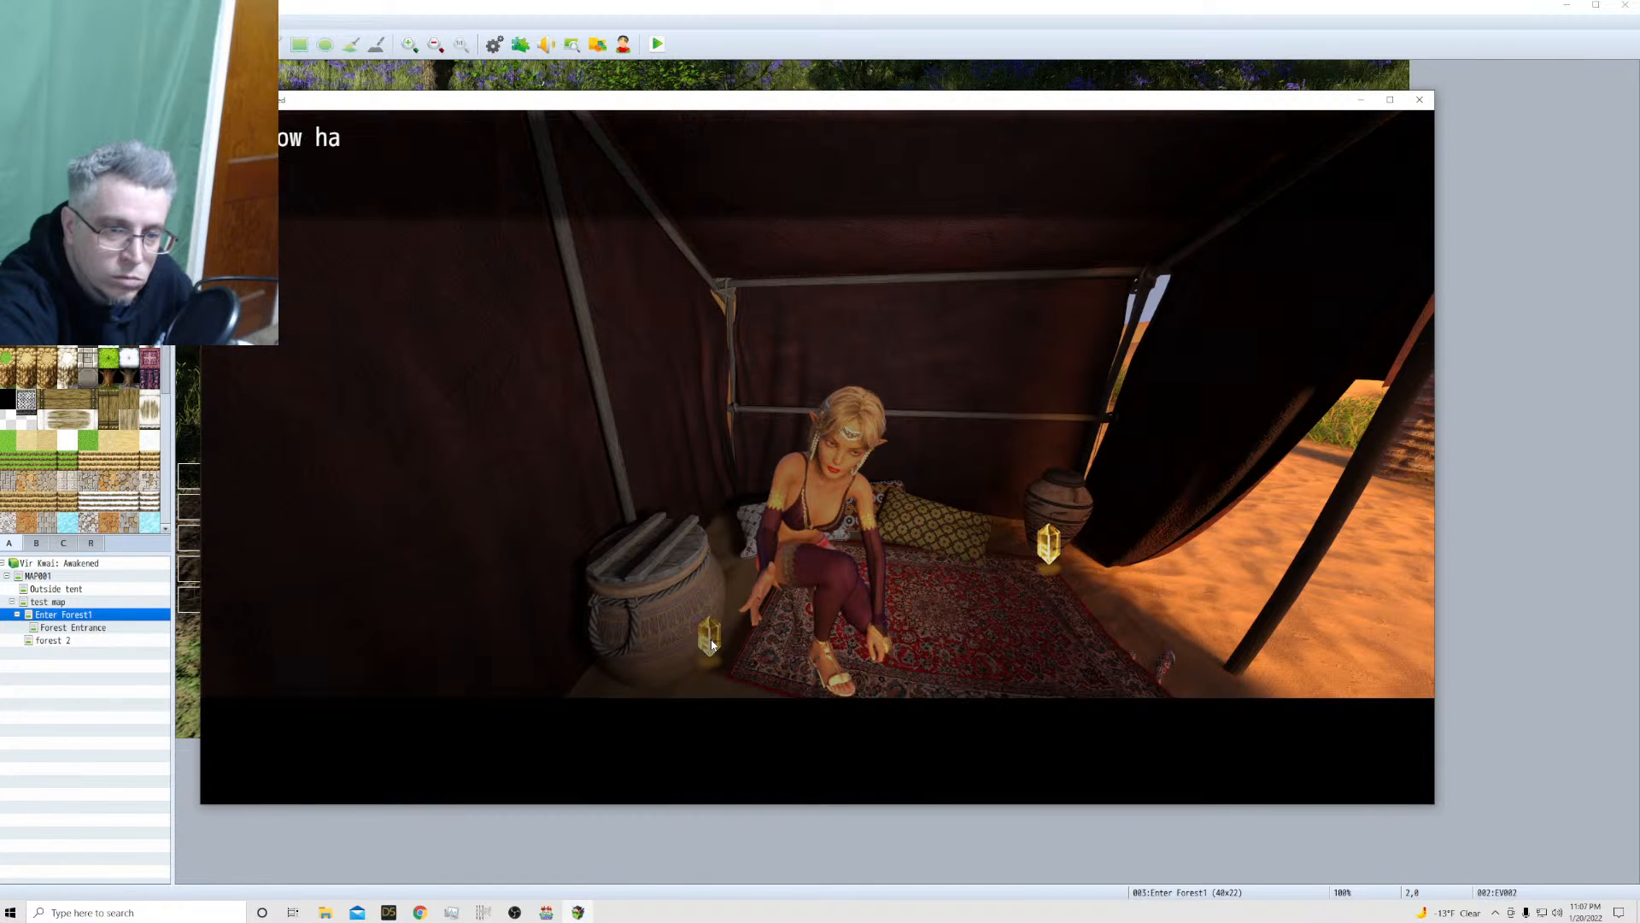
left_click(712, 642)
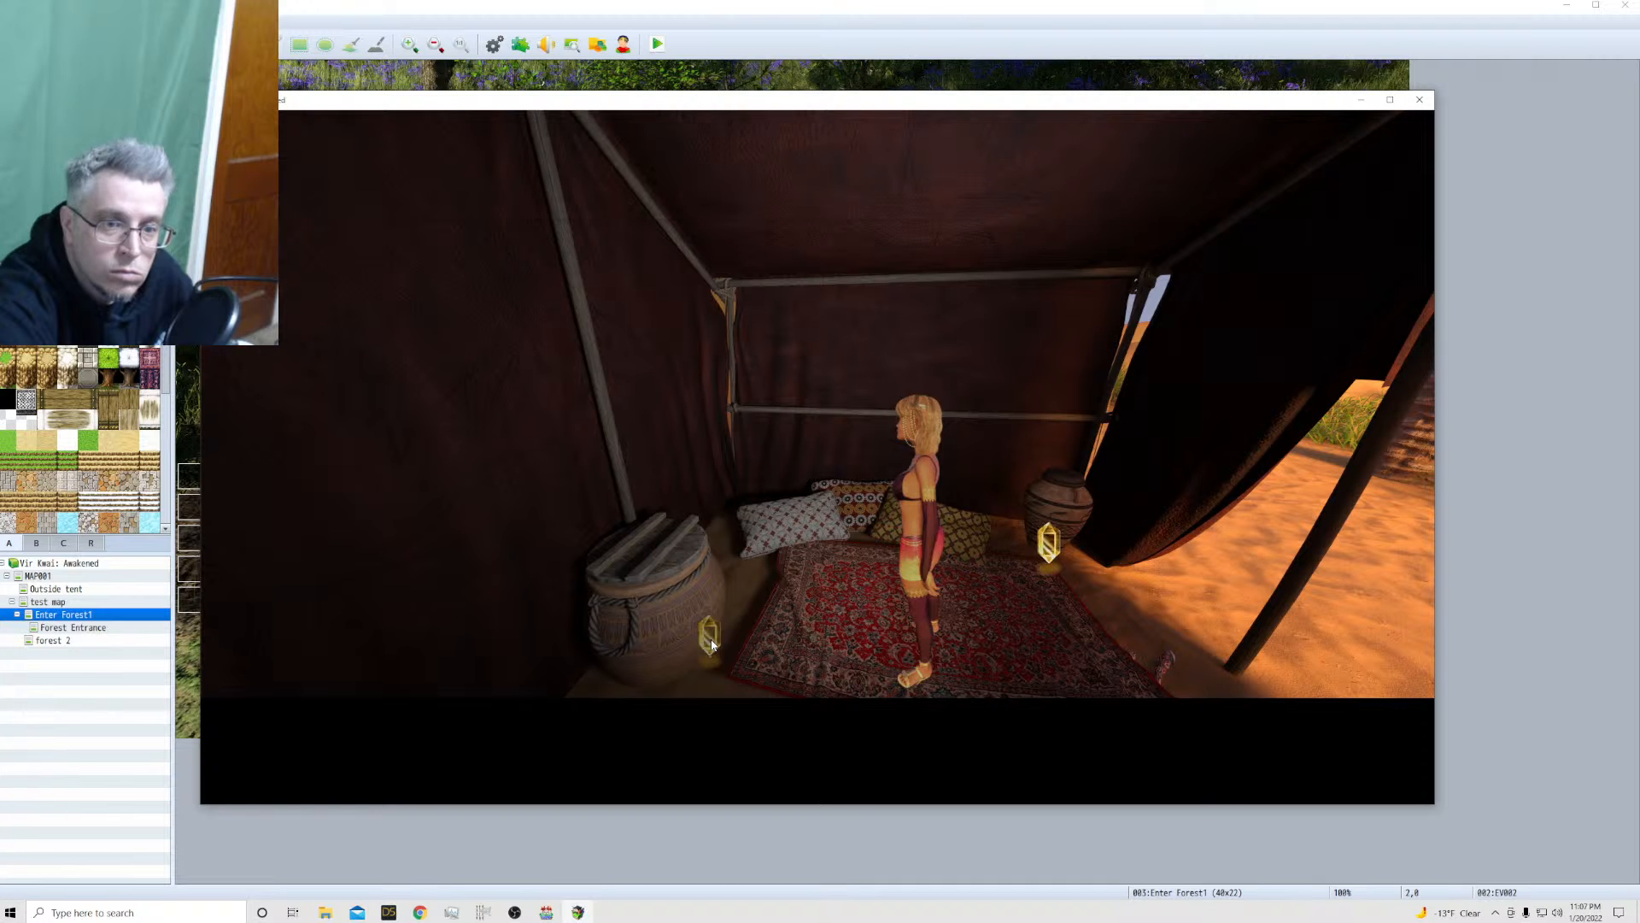
left_click(712, 642)
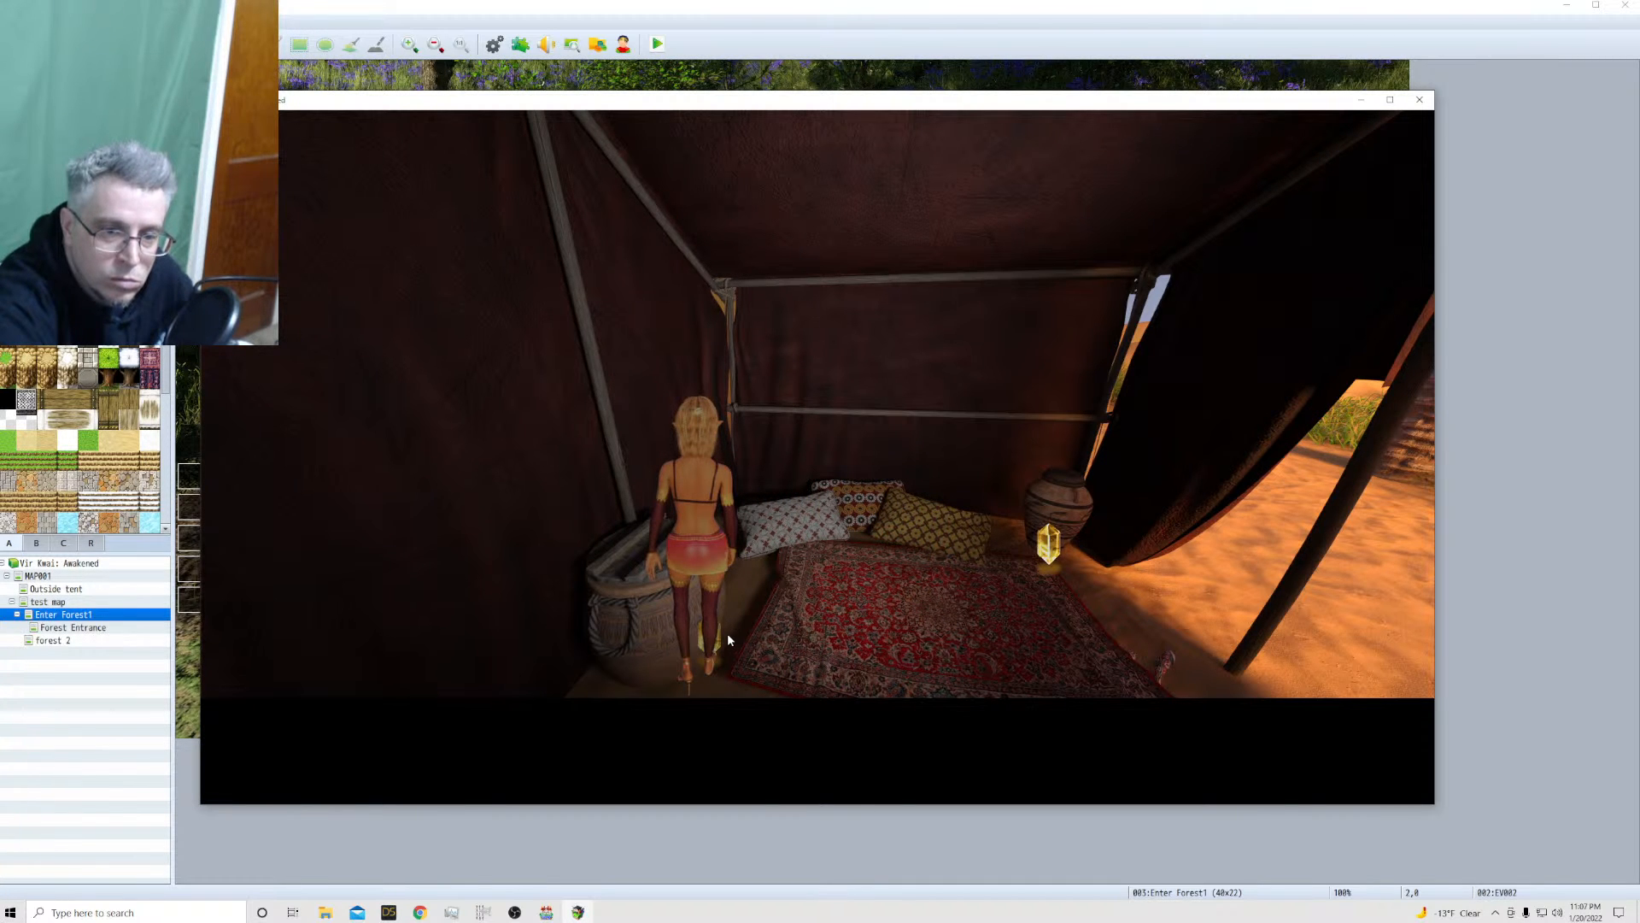
left_click(837, 645)
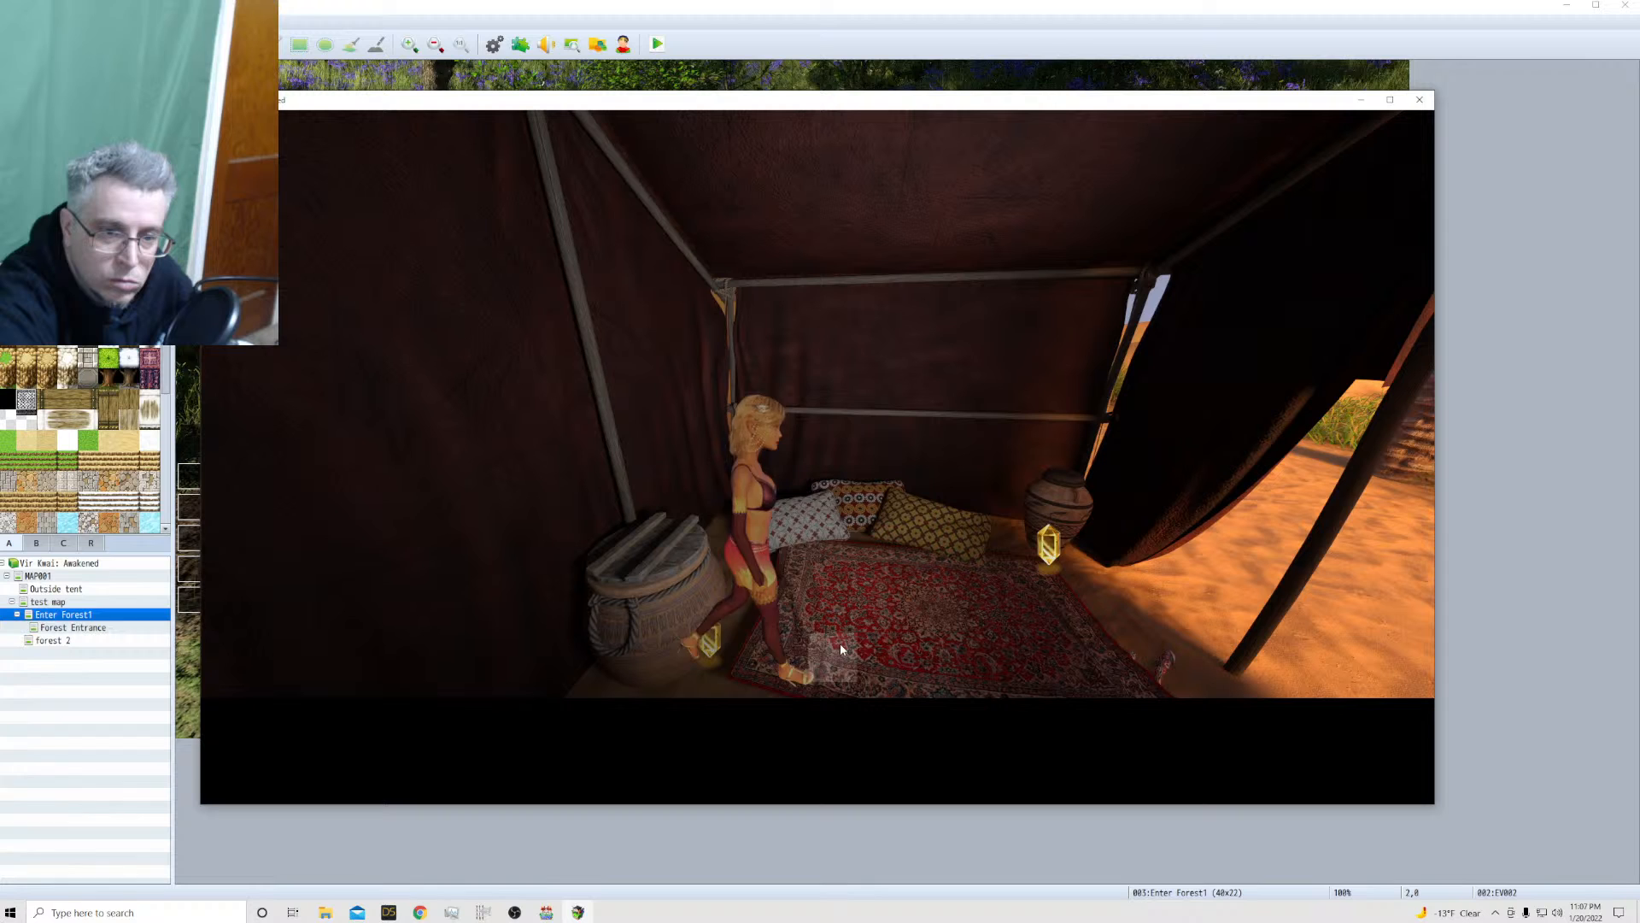
left_click(725, 638)
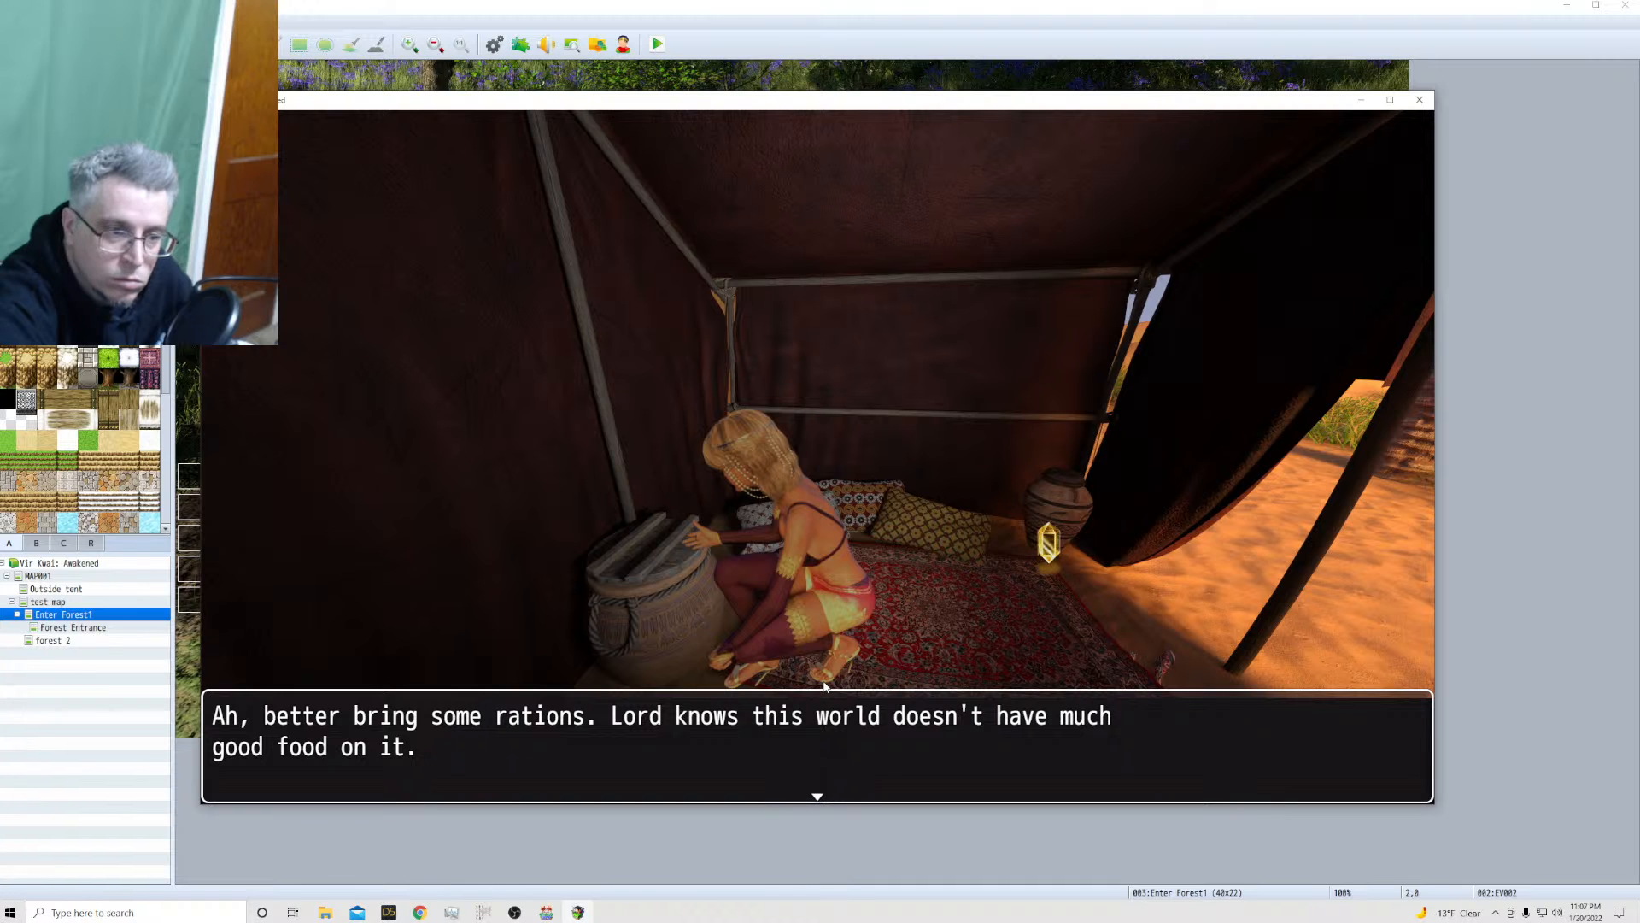
left_click(858, 635)
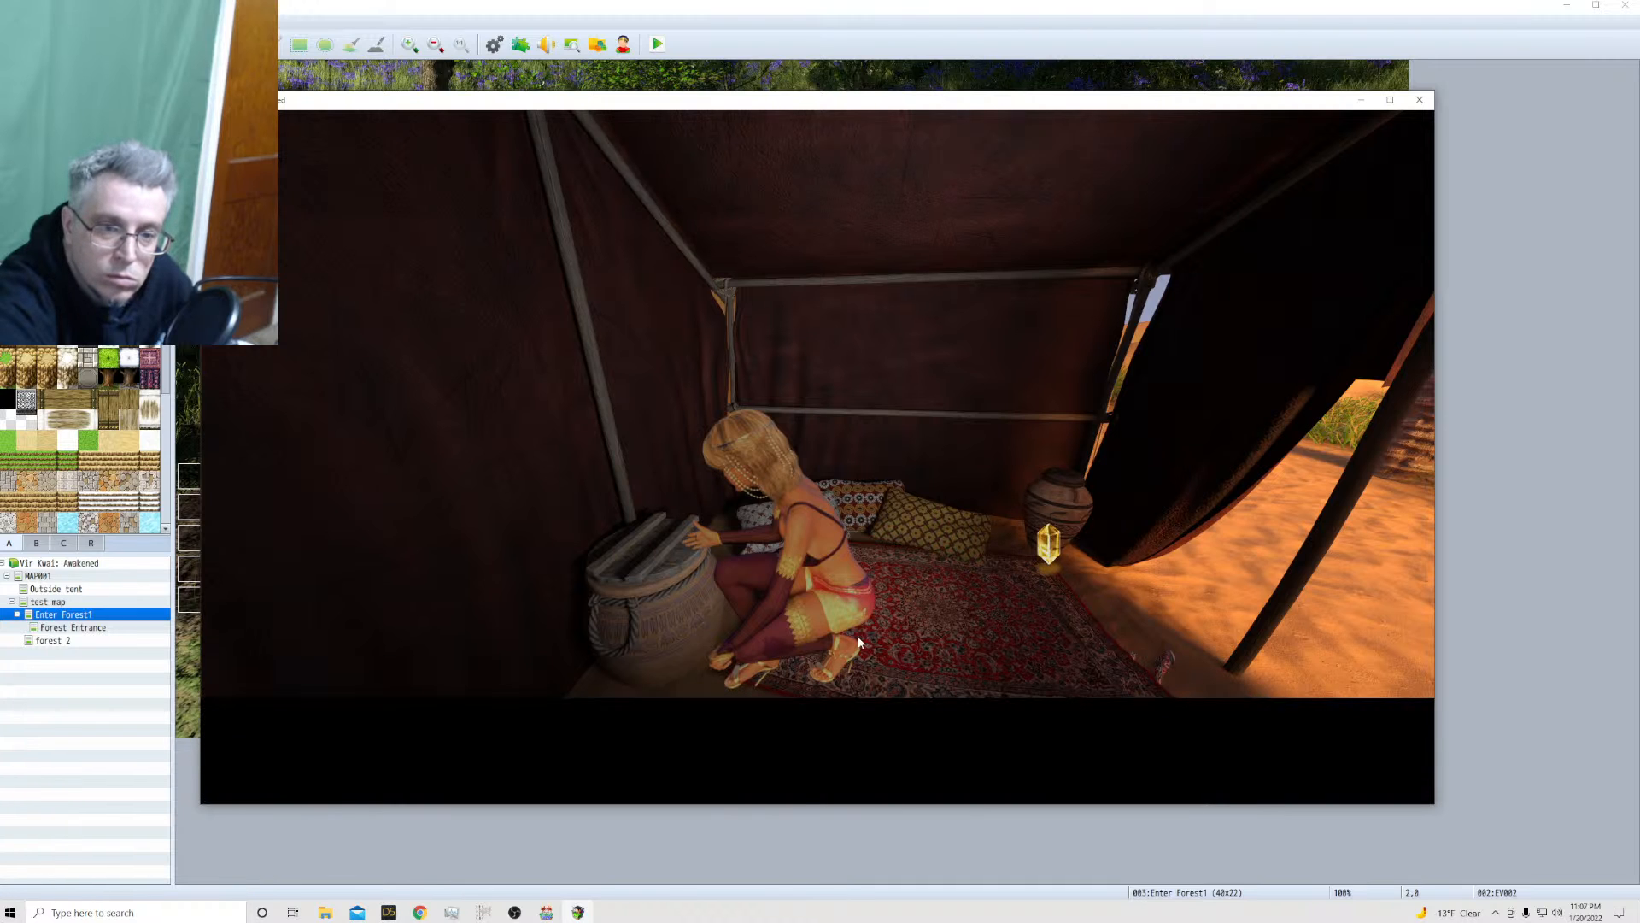
Collect the gold from the vase near the tent opening and choose Leave to exit the tent
left_click(1050, 554)
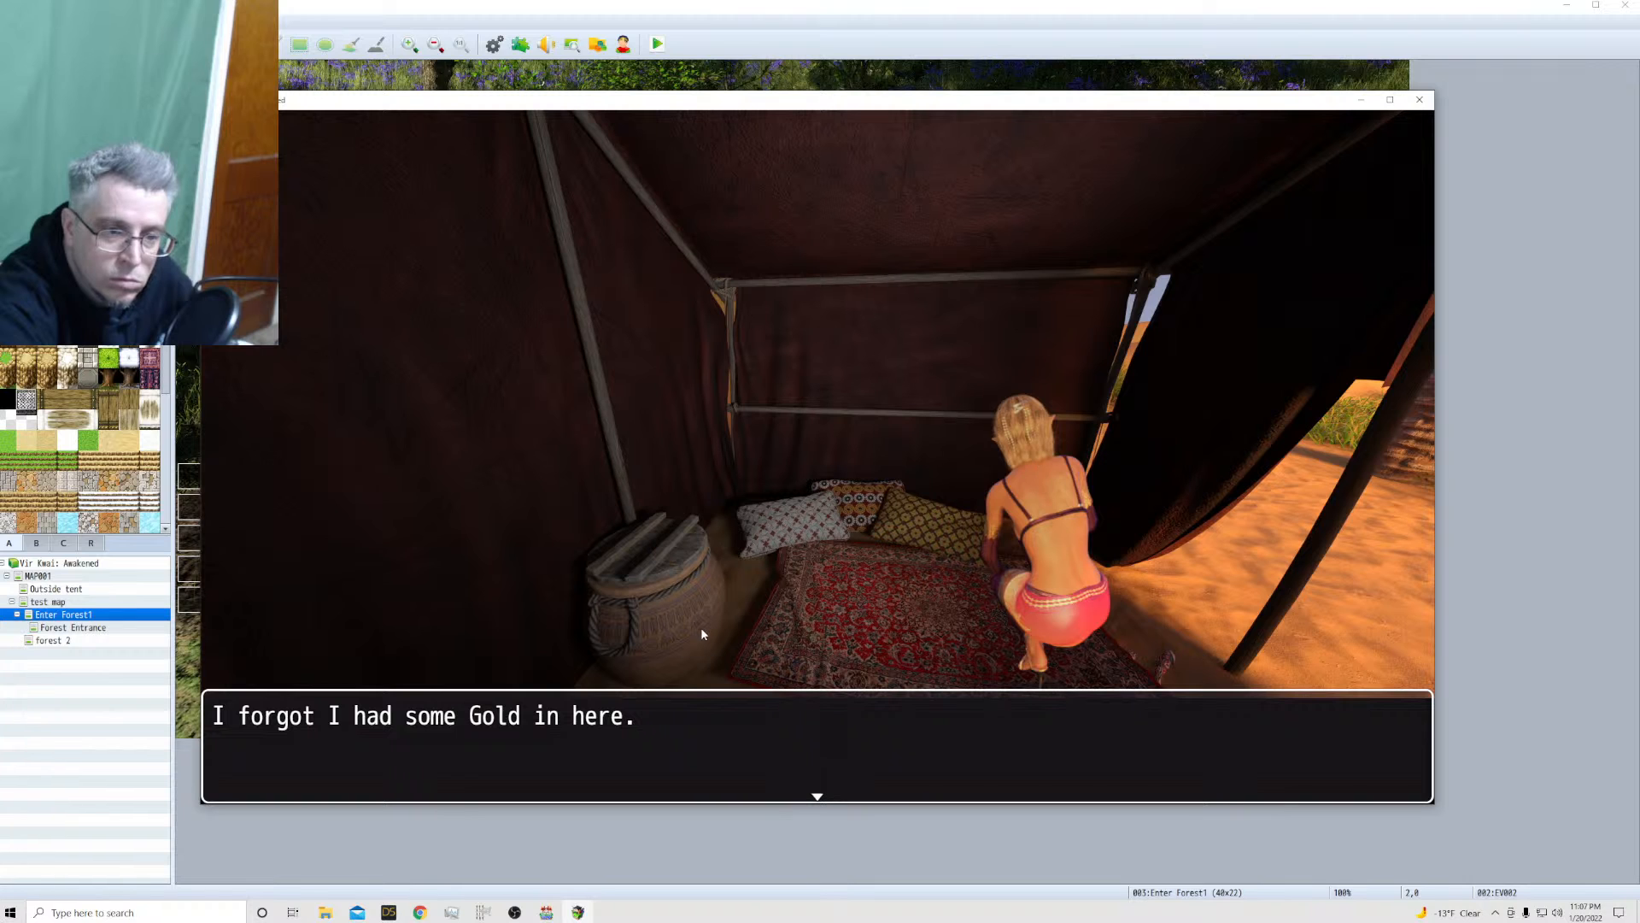
left_click(873, 614)
left_click(1201, 568)
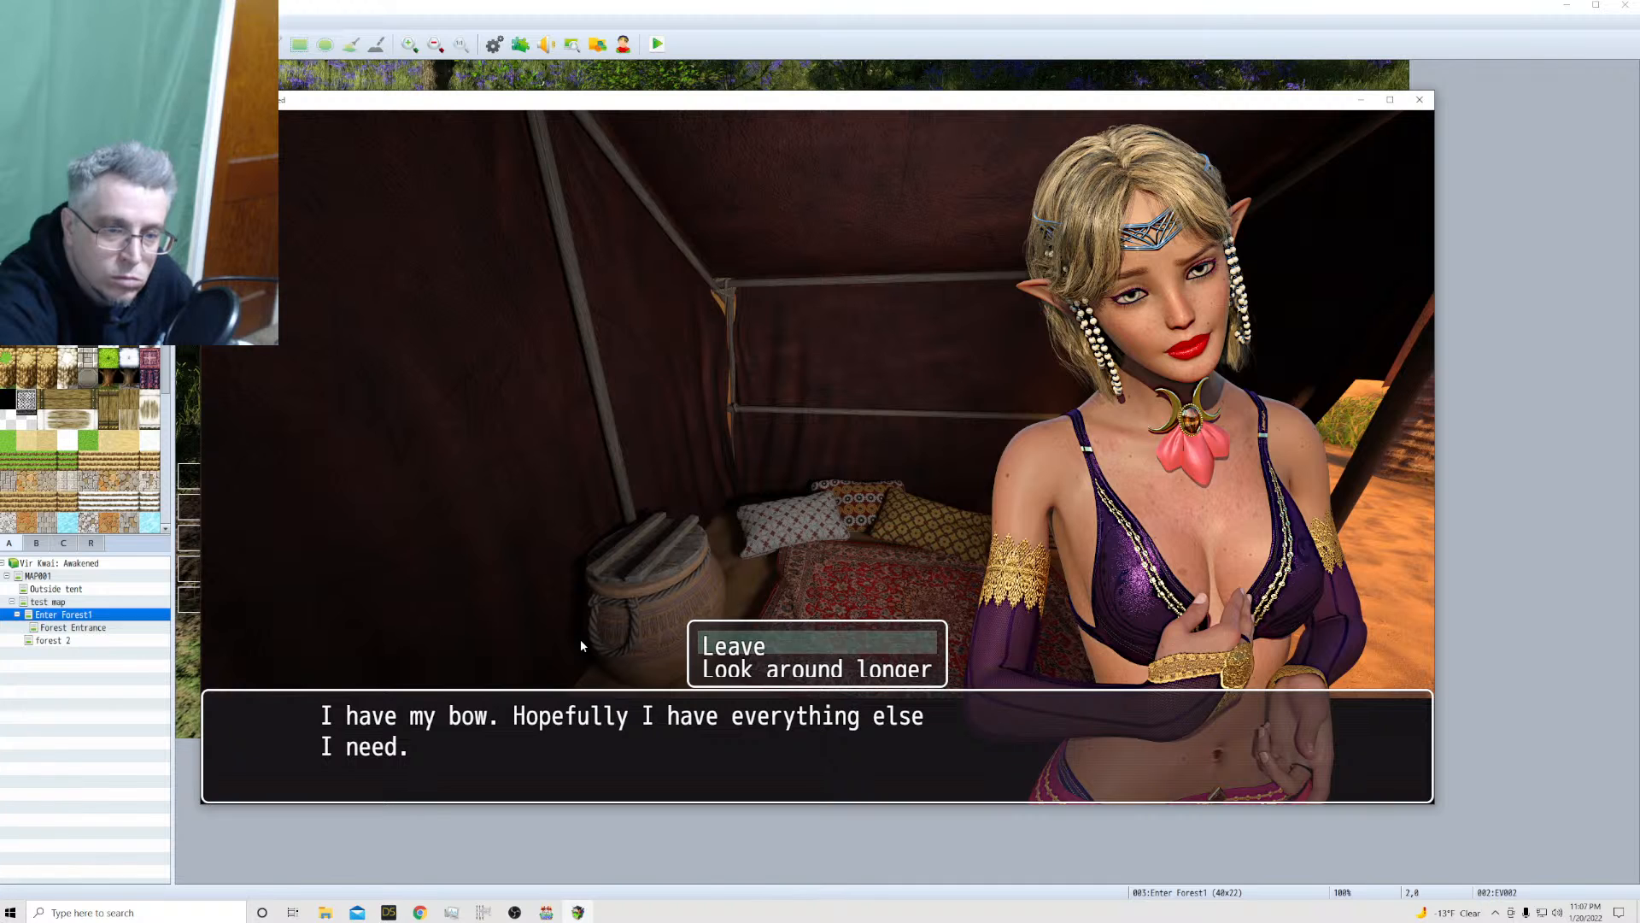
left_click(799, 646)
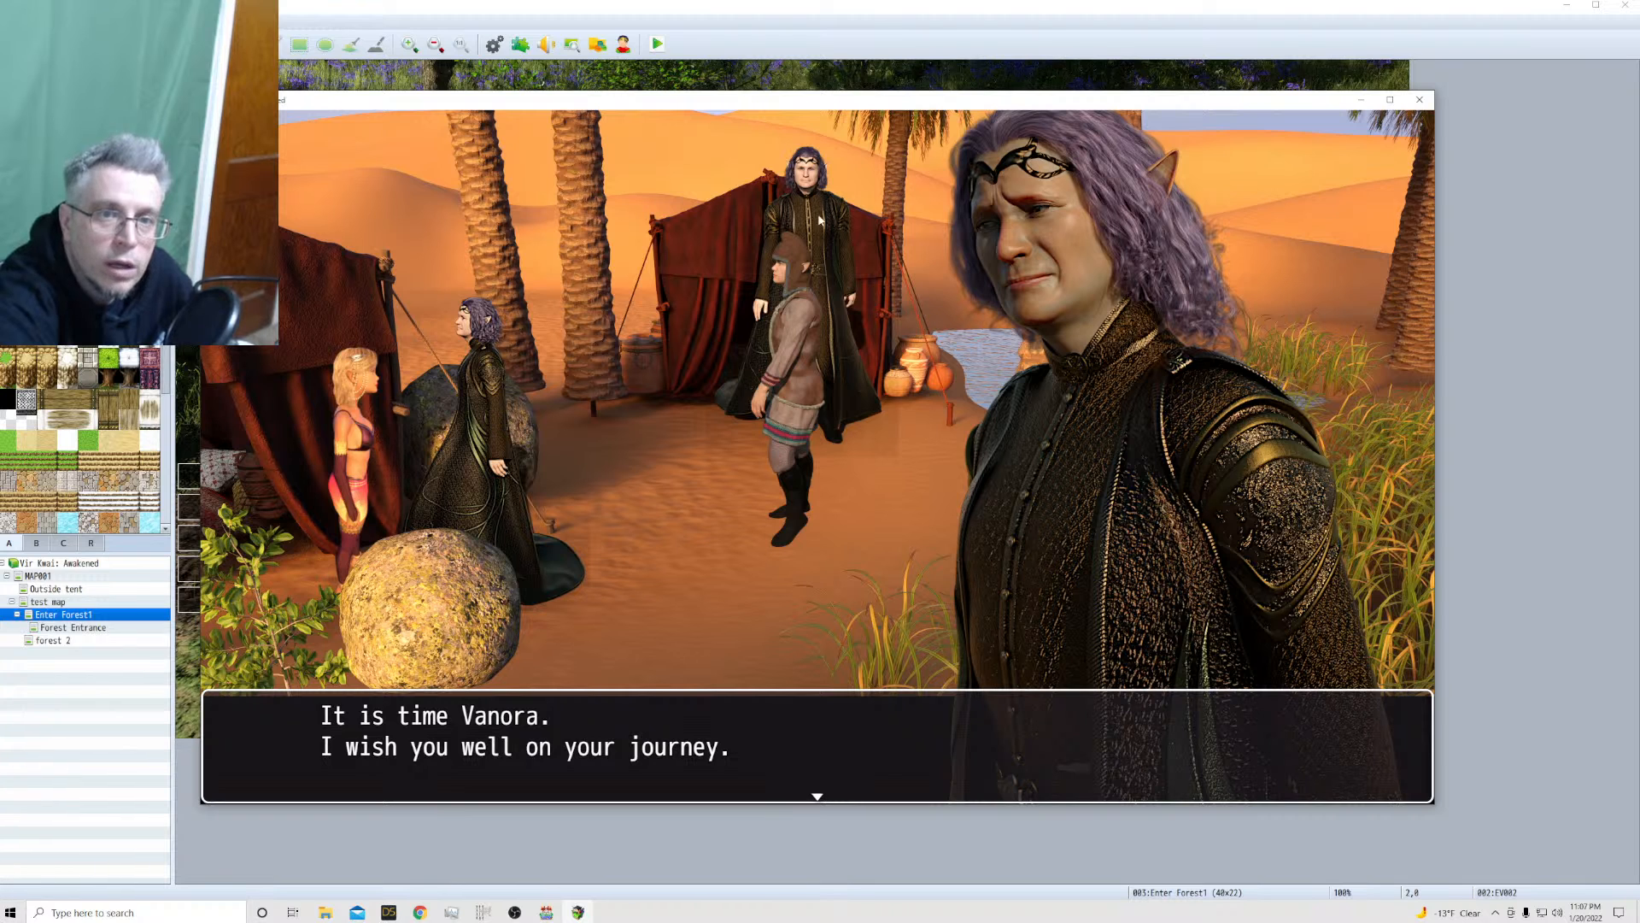
Finish General Norric's camp farewell and talk to him again at the forest entrance
left_click(644, 613)
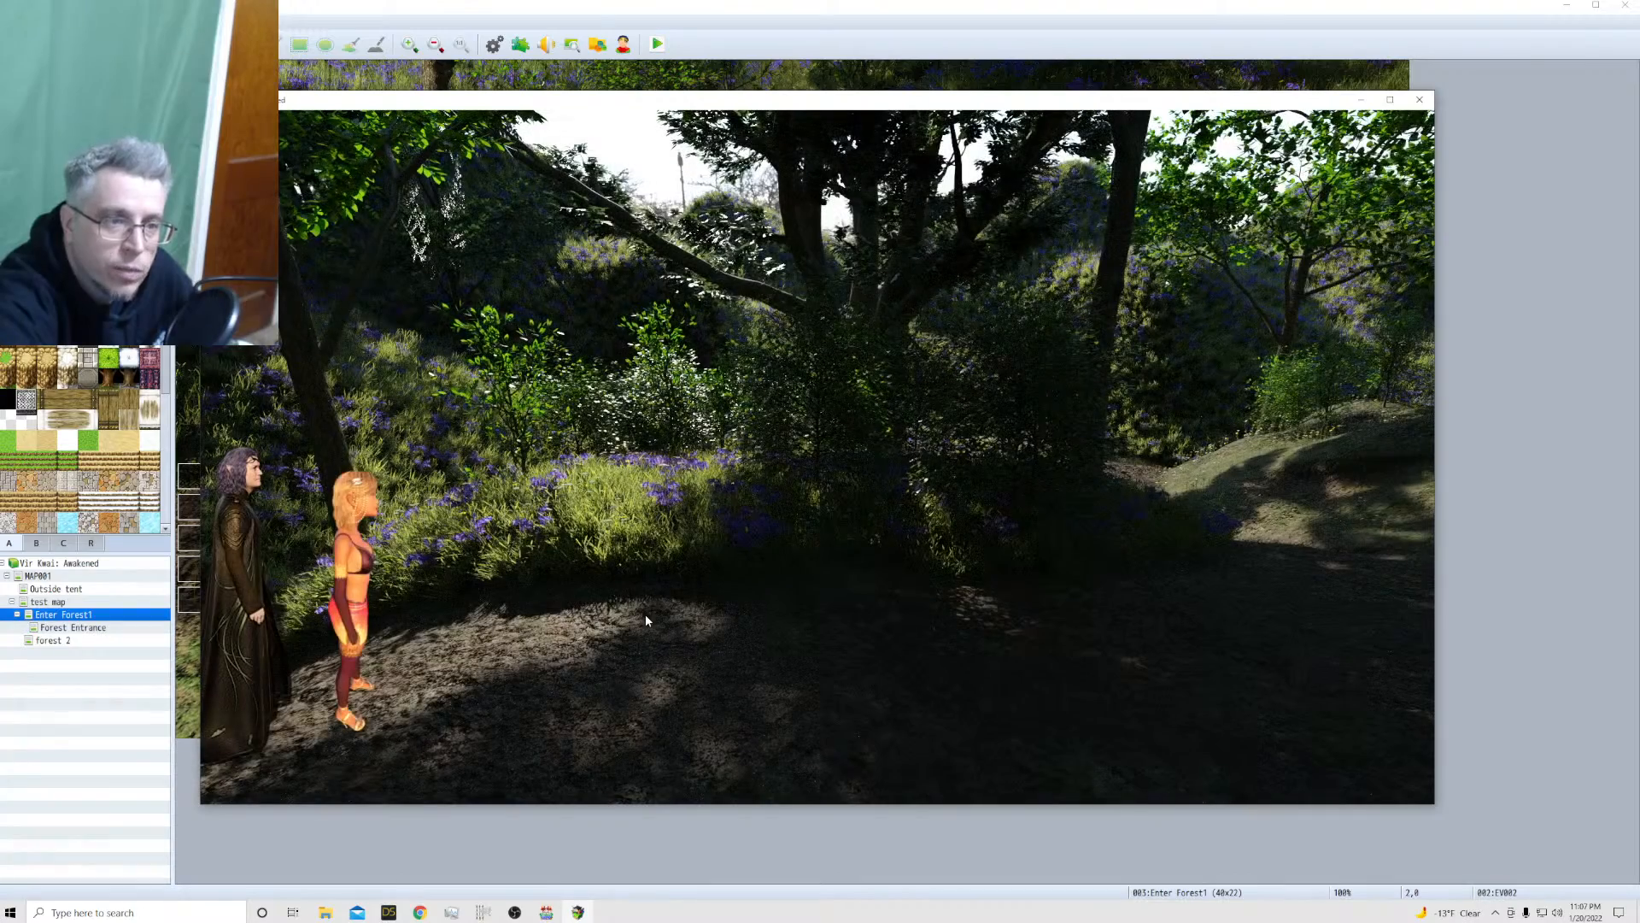
left_click(522, 627)
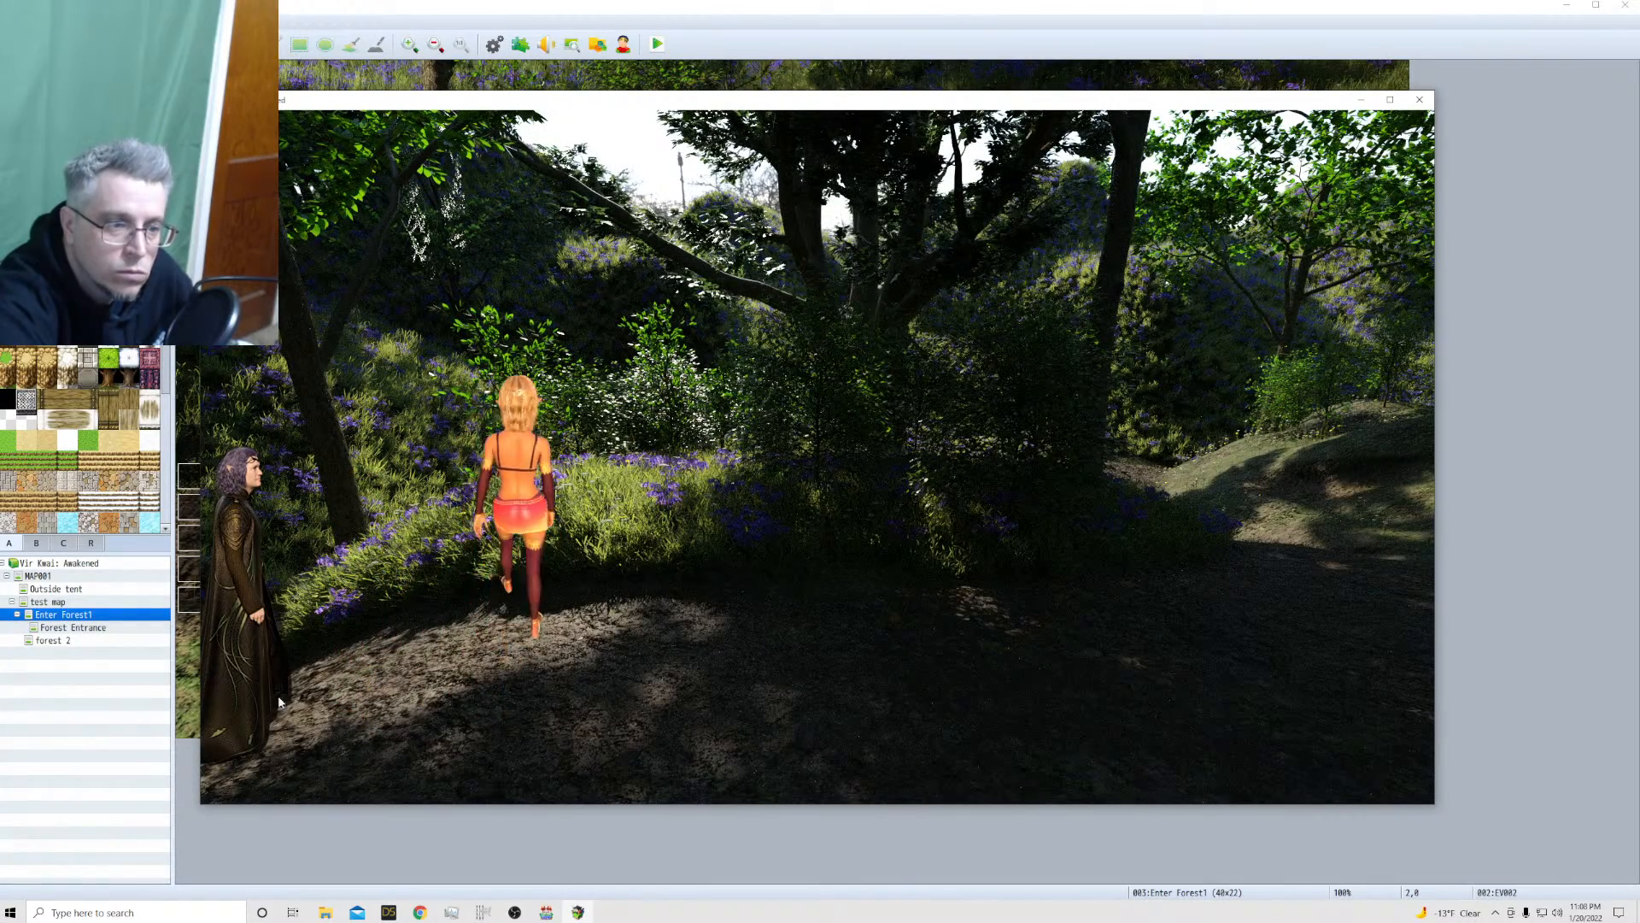
left_click(260, 716)
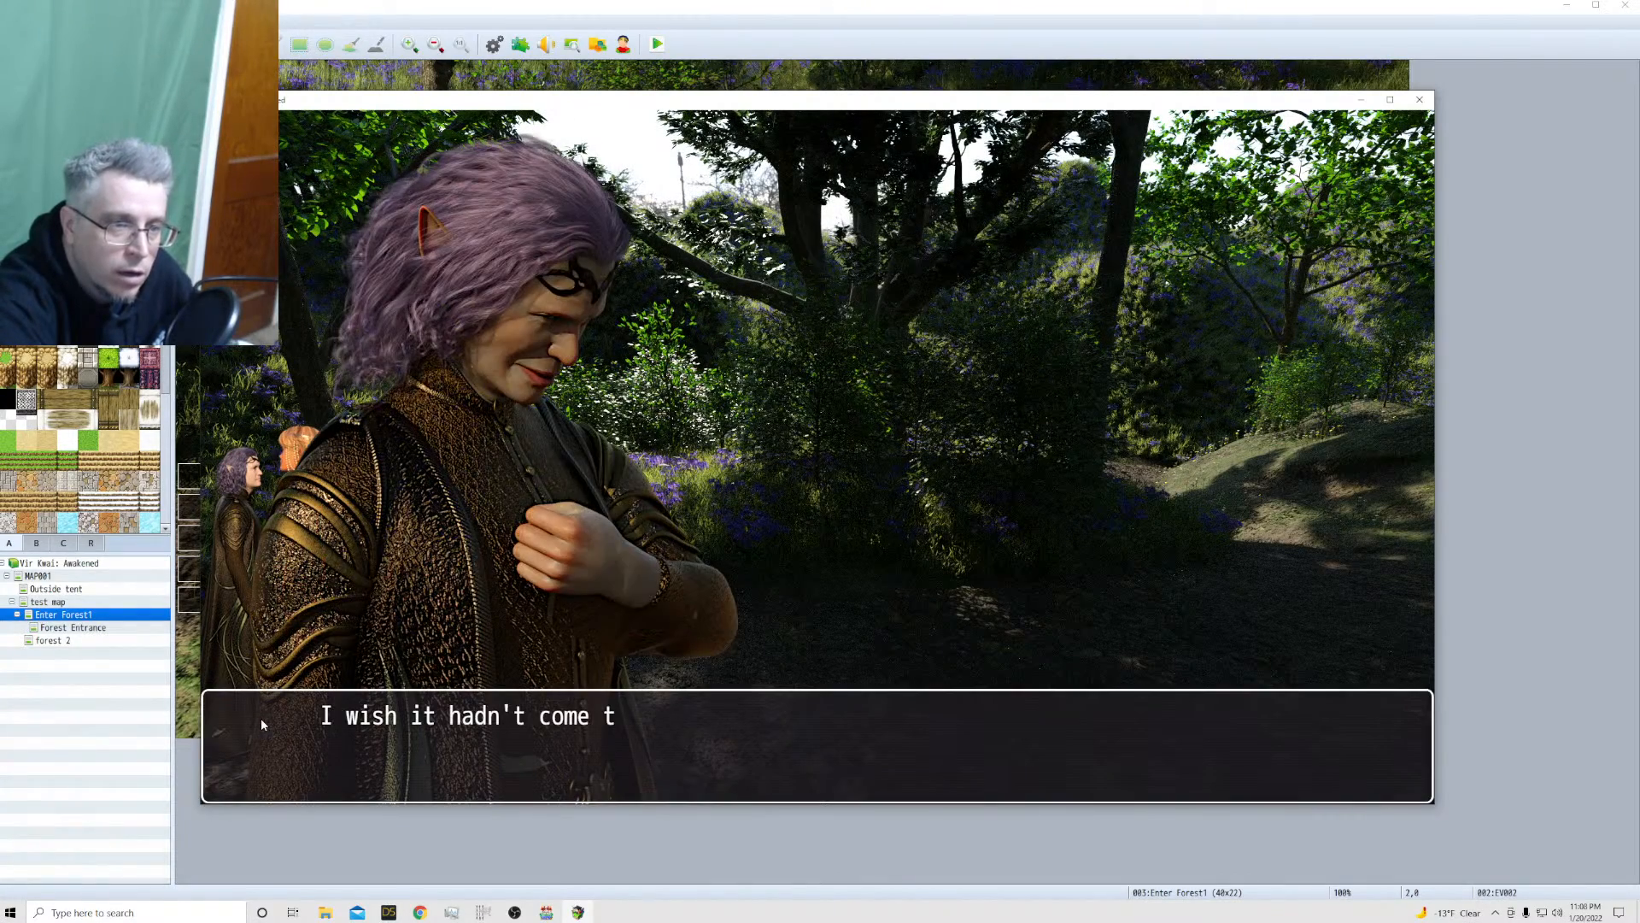
left_click(656, 601)
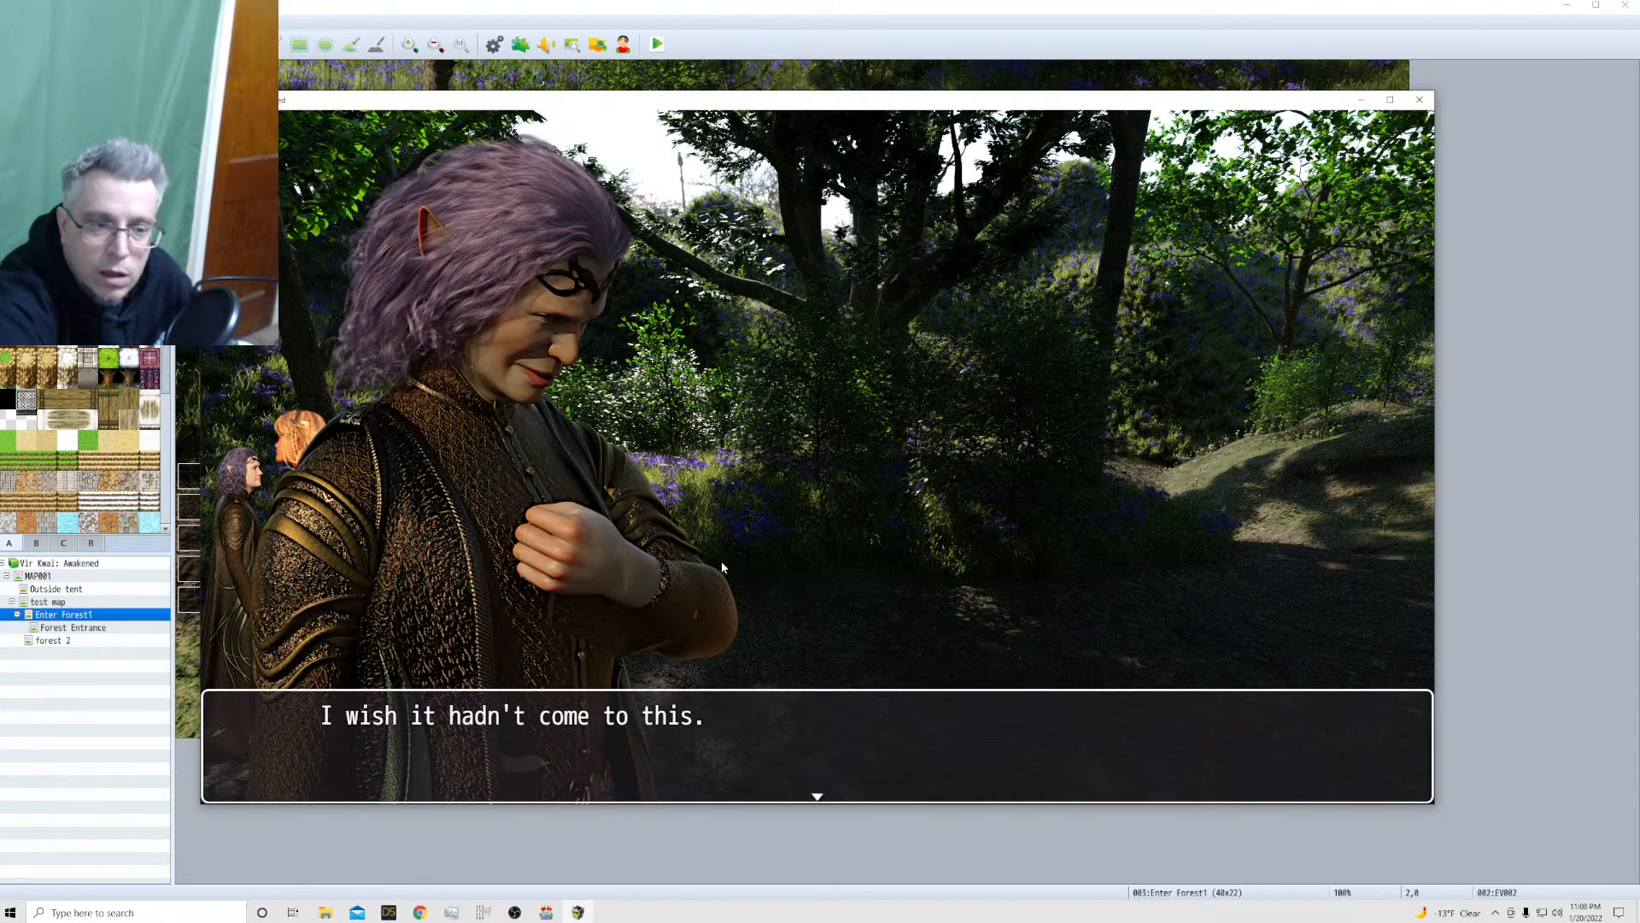
Walk the princess away from General Norric along the forest path into the next map, Enter Forest1
left_click(1126, 551)
left_click(1233, 534)
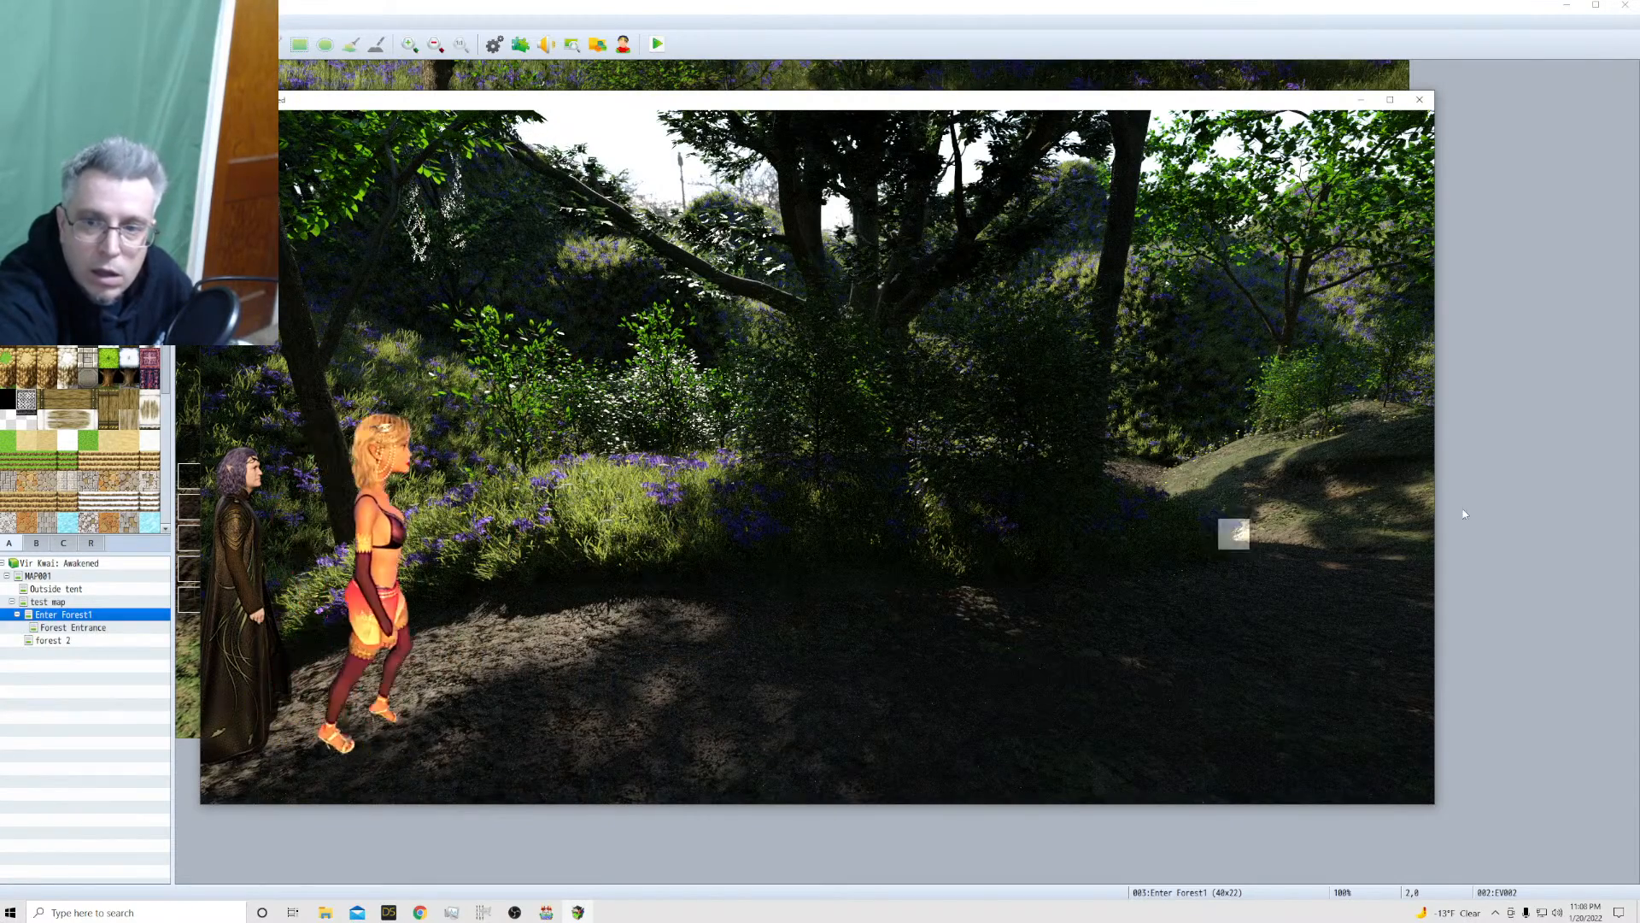
left_click(1421, 500)
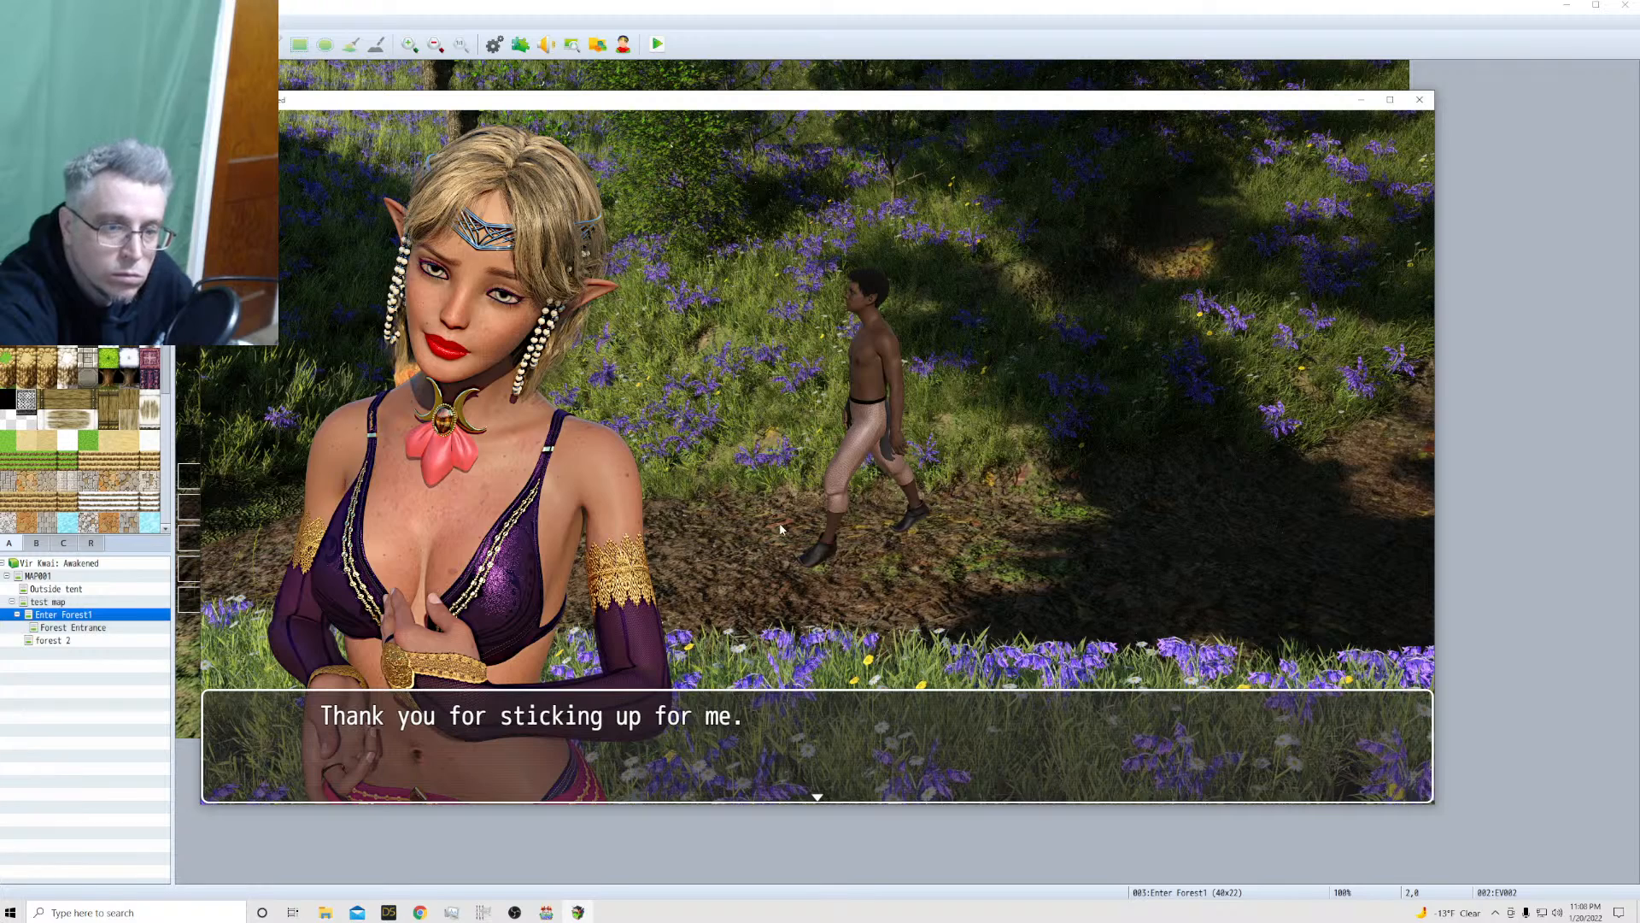
Advance the princess's forest conversation with the soldier up to the creature battle, and close the playtest
left_click(779, 529)
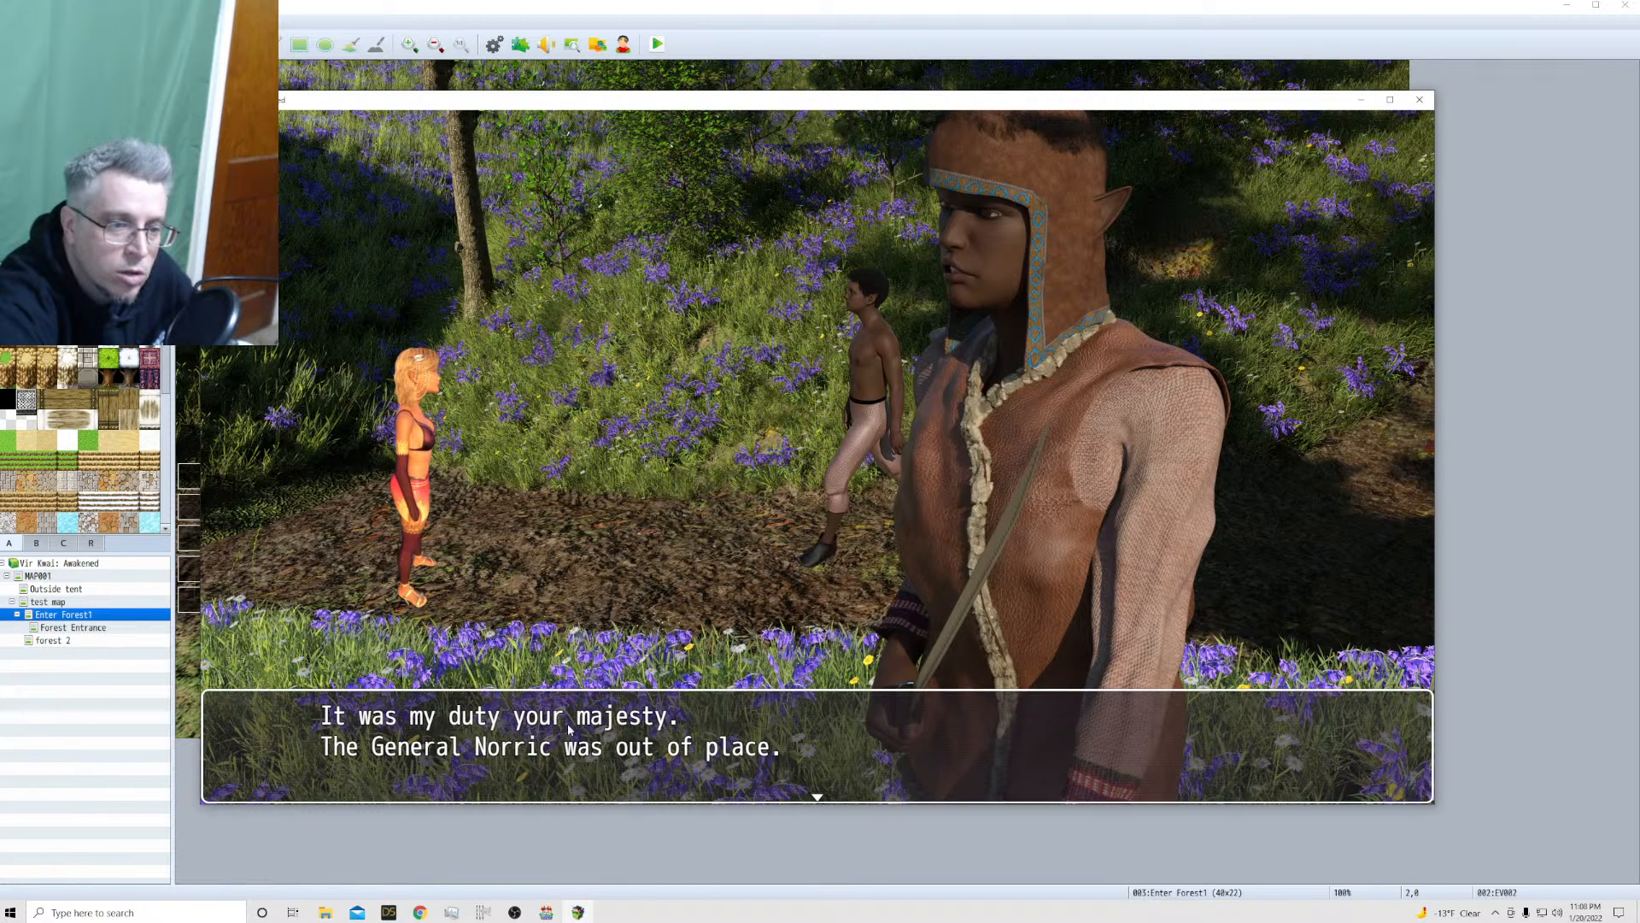
left_click(604, 743)
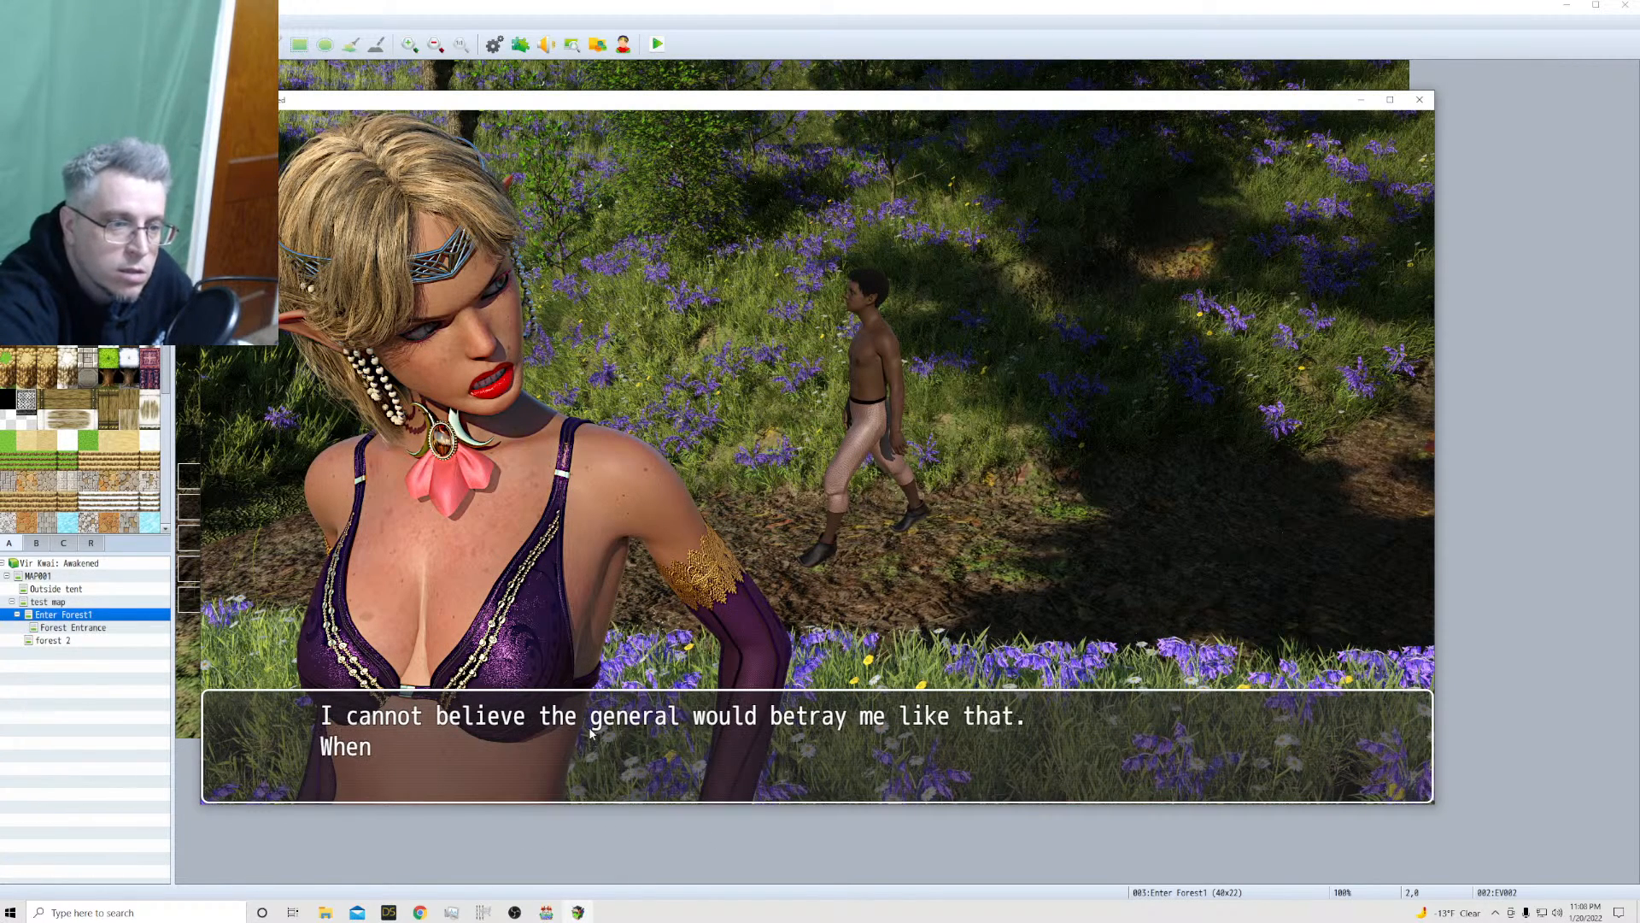
left_click(653, 760)
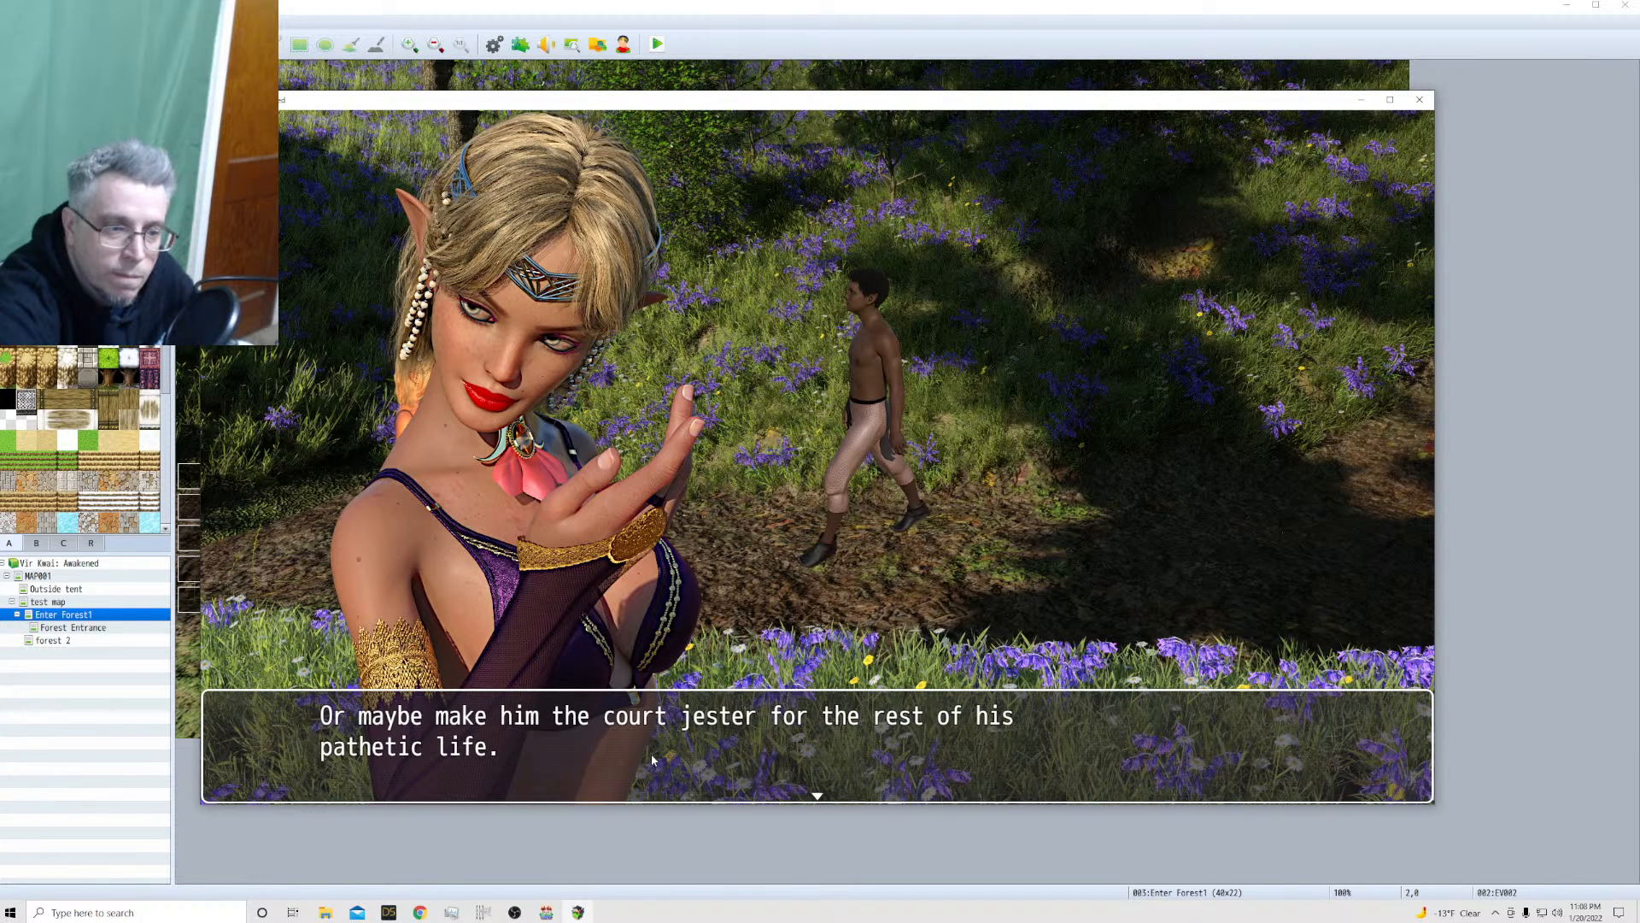
left_click(652, 759)
left_click(653, 759)
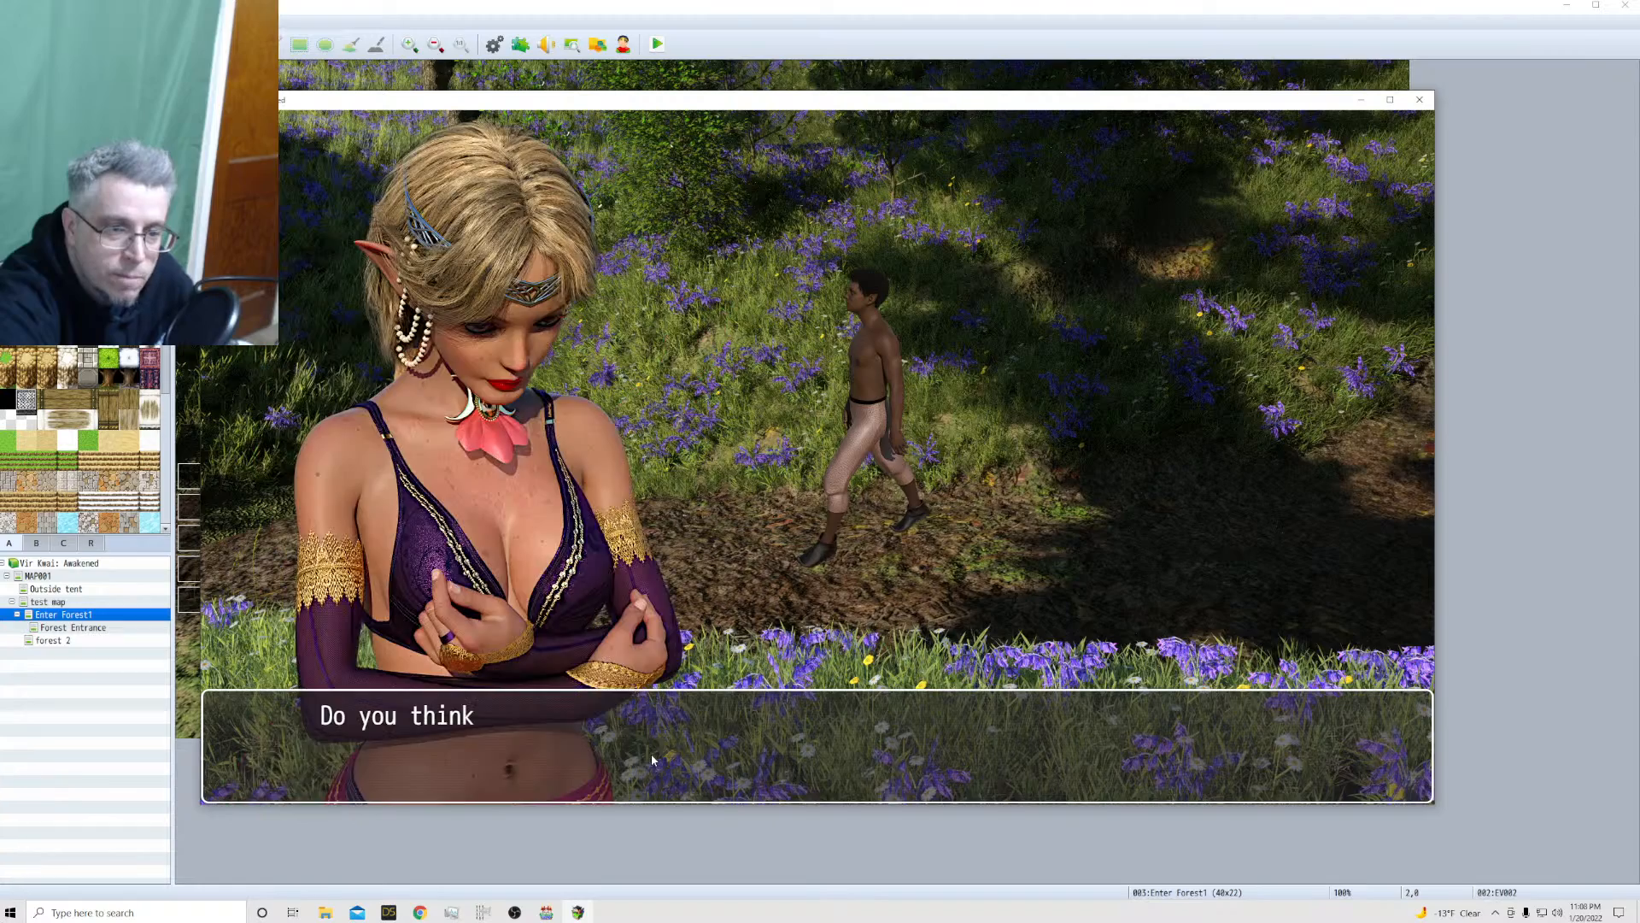
left_click(653, 759)
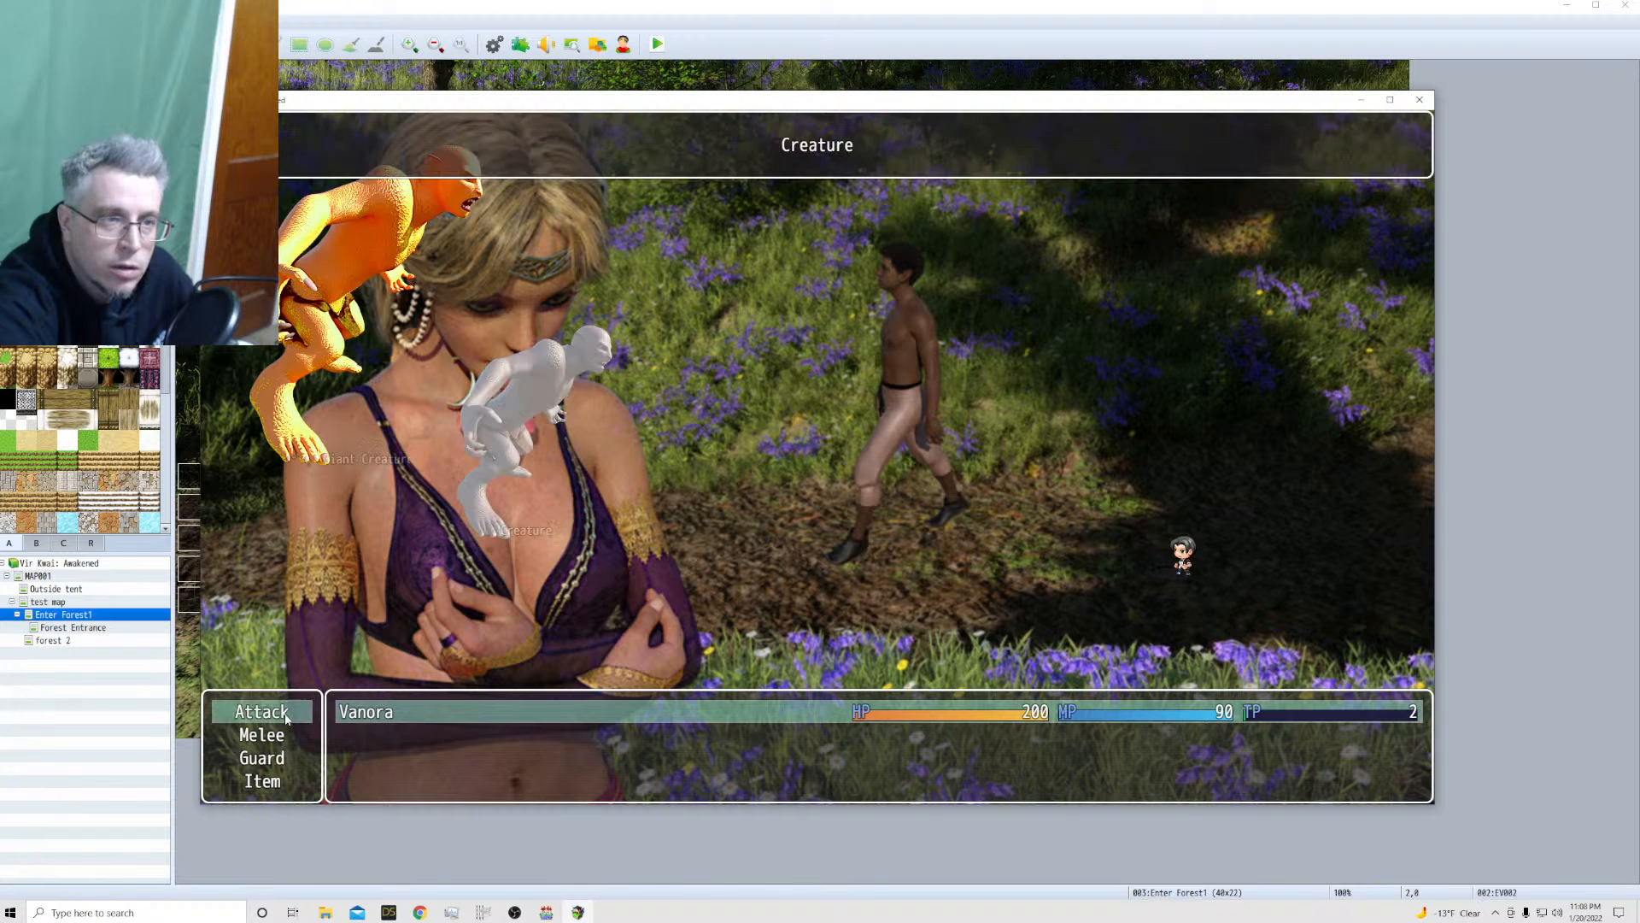
key("Return")
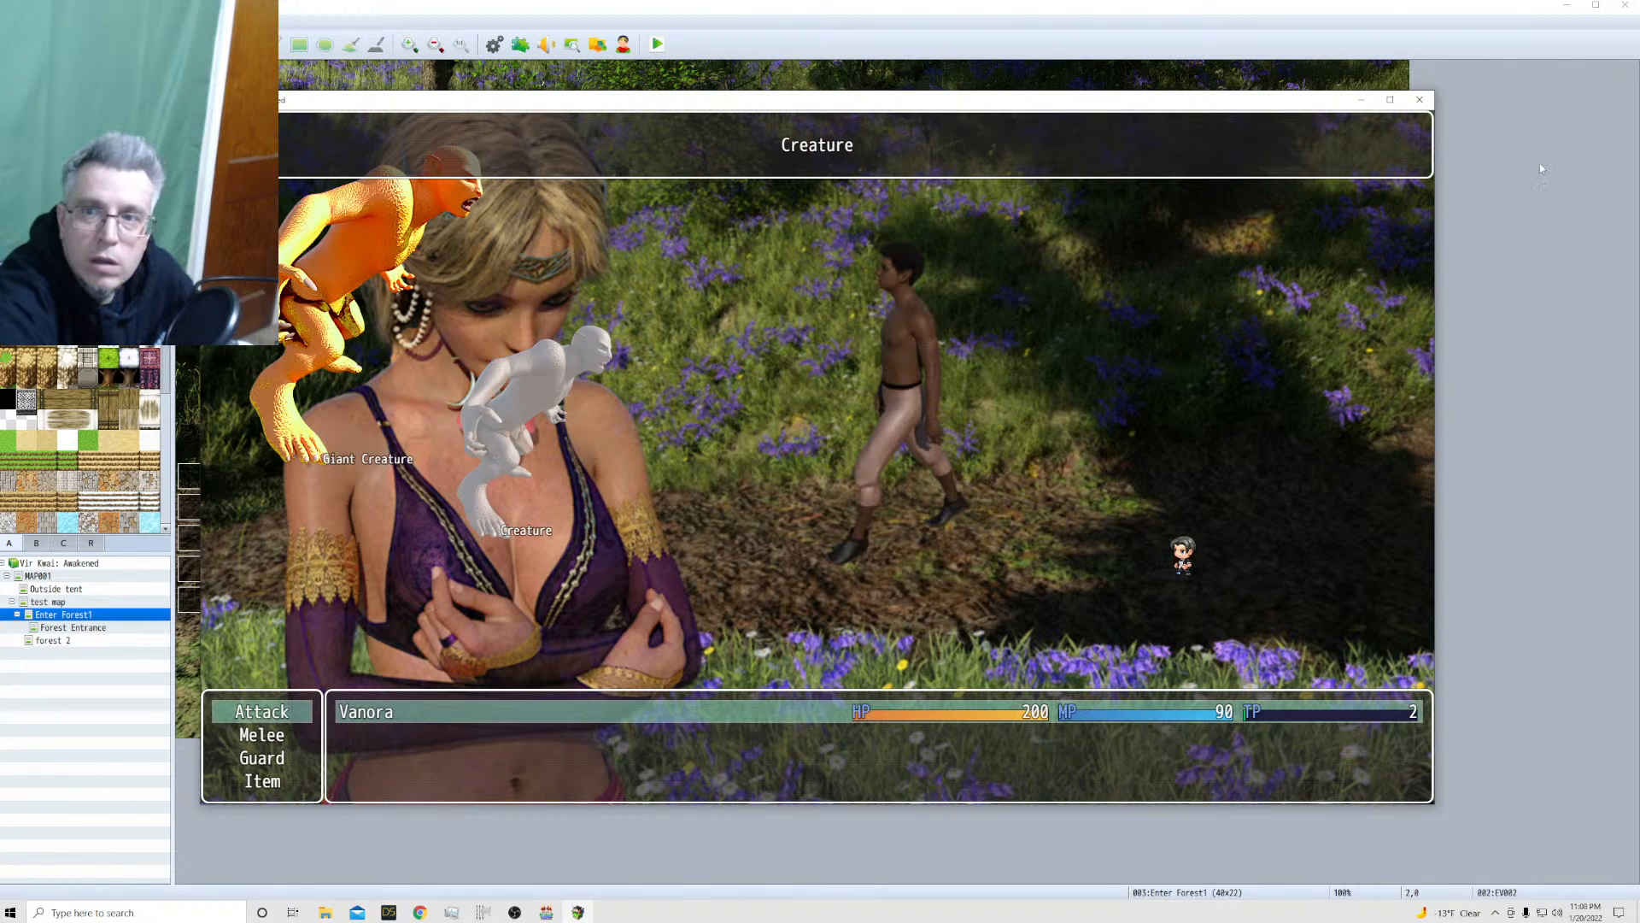
left_click(1420, 100)
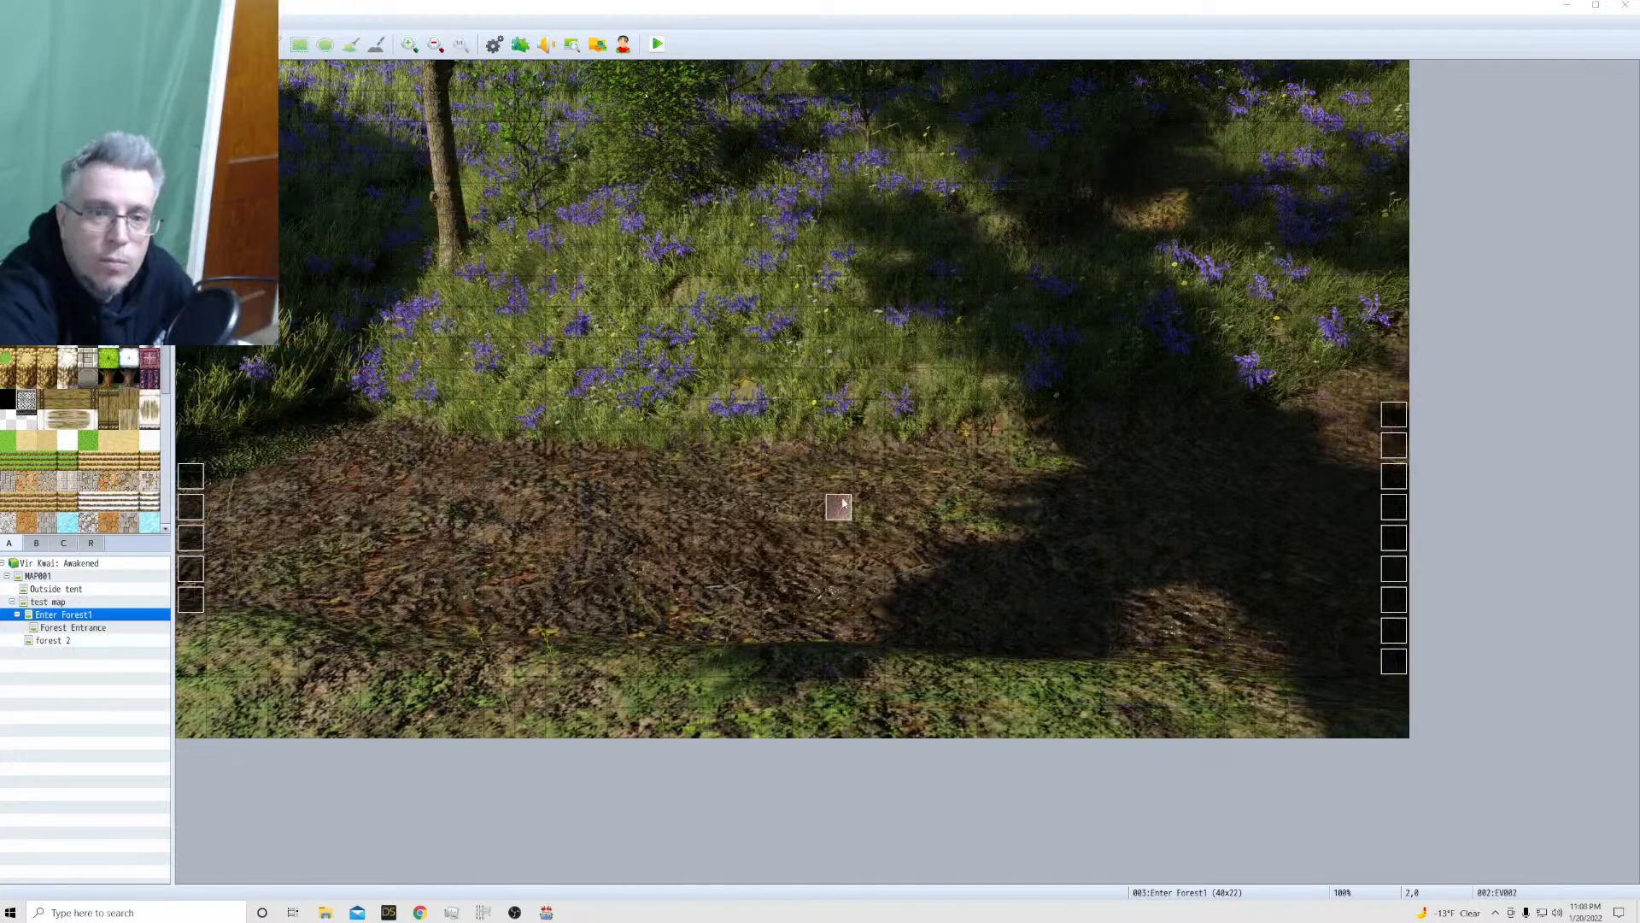